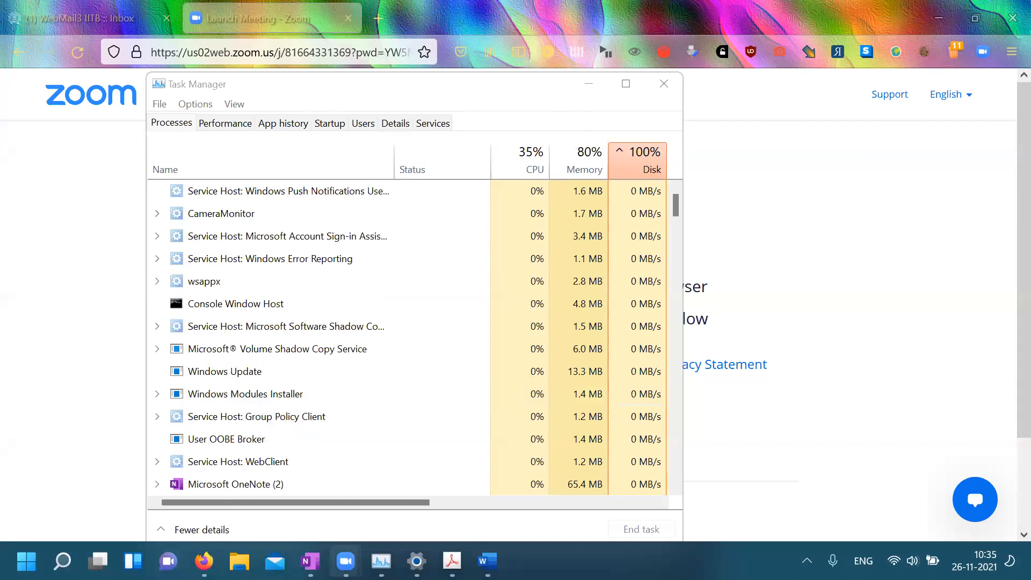
# Check the running processes in Task Manager, then close the Zoom tab and minimize the webmail window
pyautogui.click(382, 561)
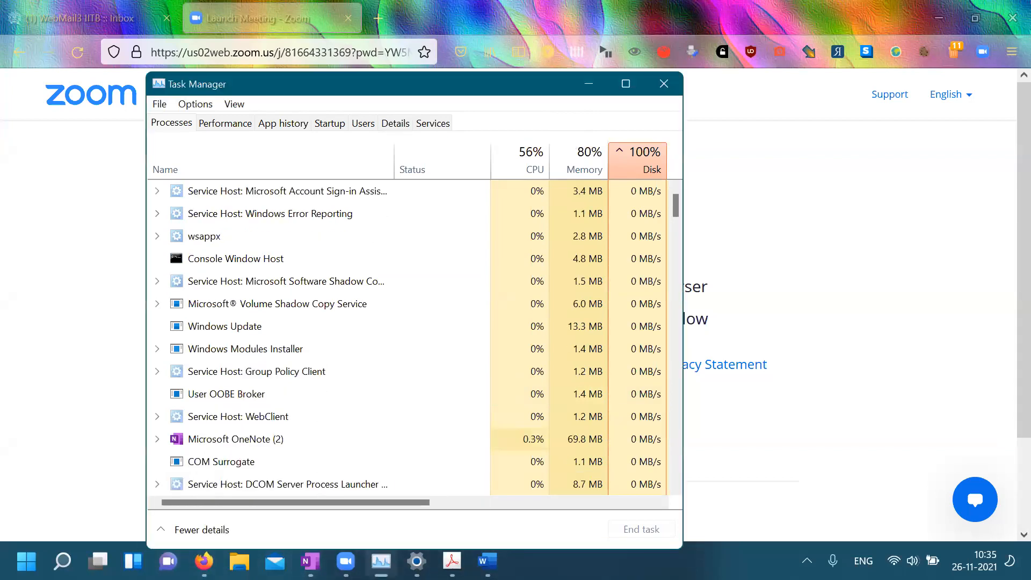
pyautogui.scroll(-2, 290, 236)
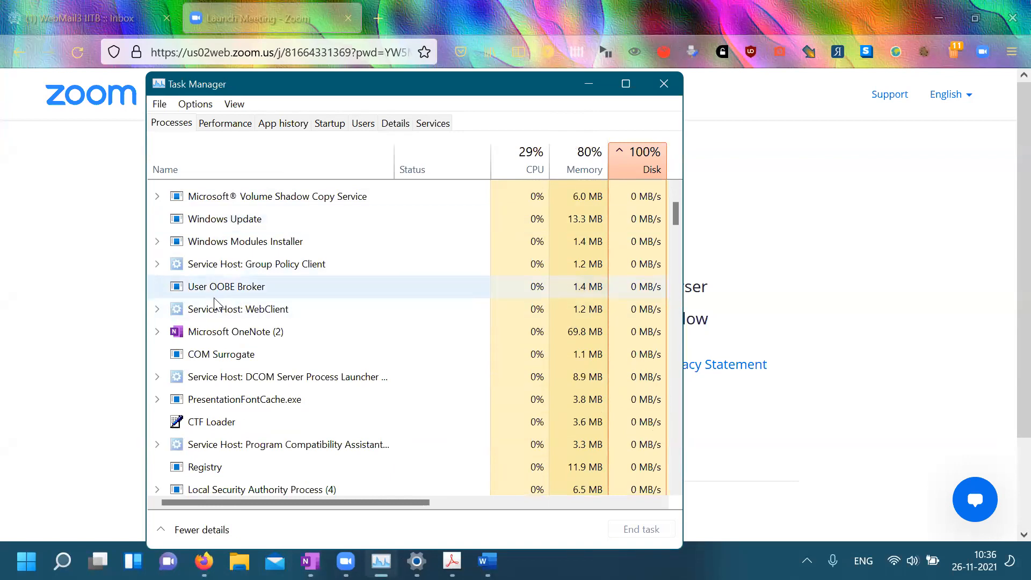
pyautogui.scroll(-3, 252, 396)
pyautogui.scroll(-3, 253, 396)
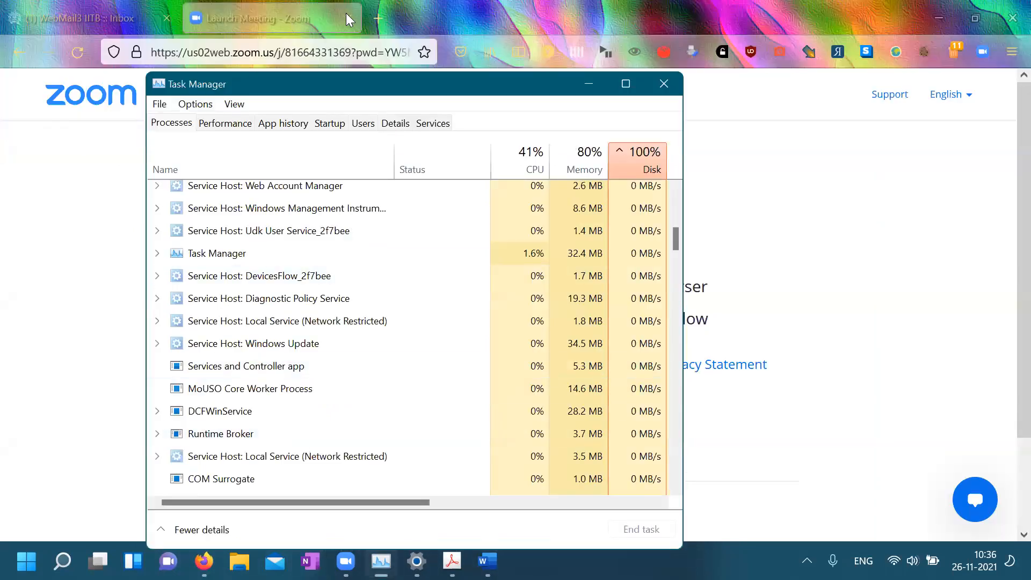
pyautogui.click(348, 17)
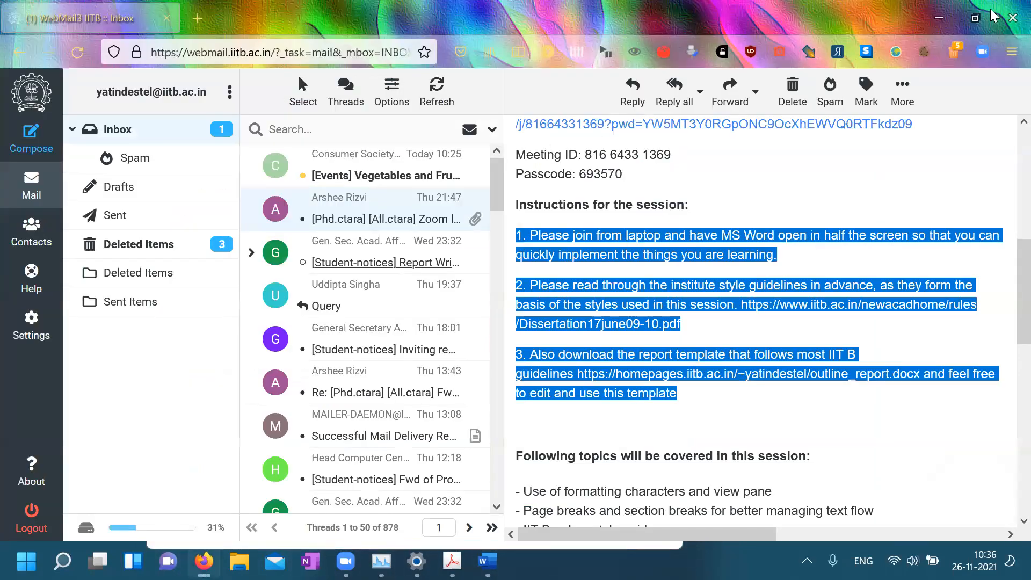
pyautogui.click(939, 18)
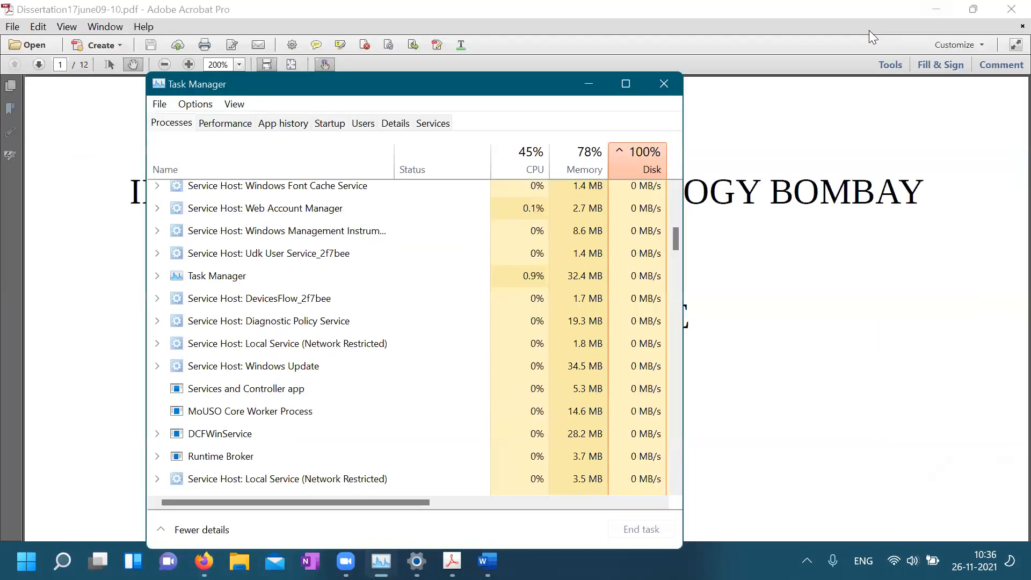
# Minimize Task Manager and read the guidelines PDF from its title page to page 4's Thesis Format section
pyautogui.click(588, 84)
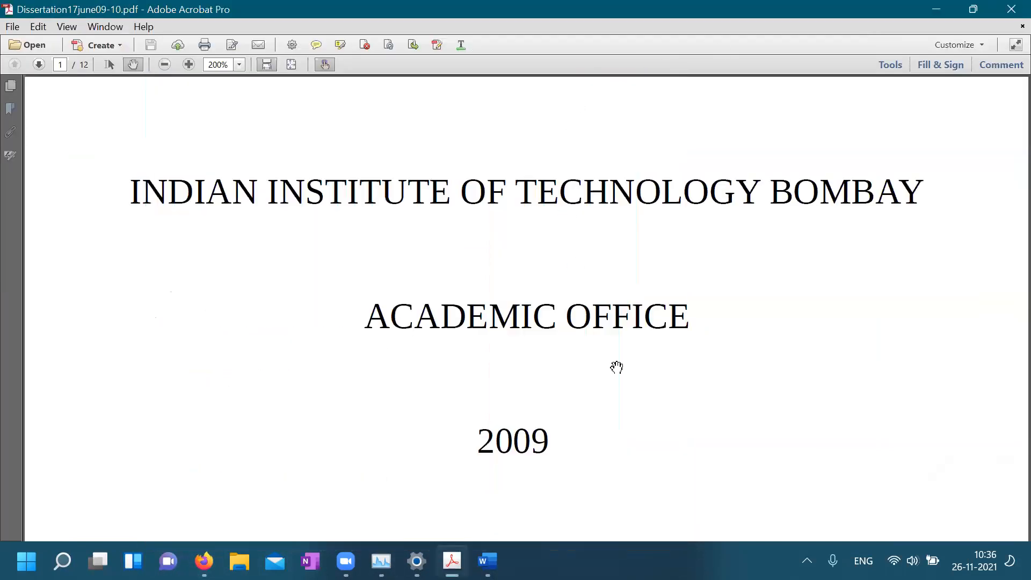
pyautogui.scroll(-3, 617, 368)
pyautogui.scroll(3, 617, 367)
pyautogui.scroll(-3, 580, 349)
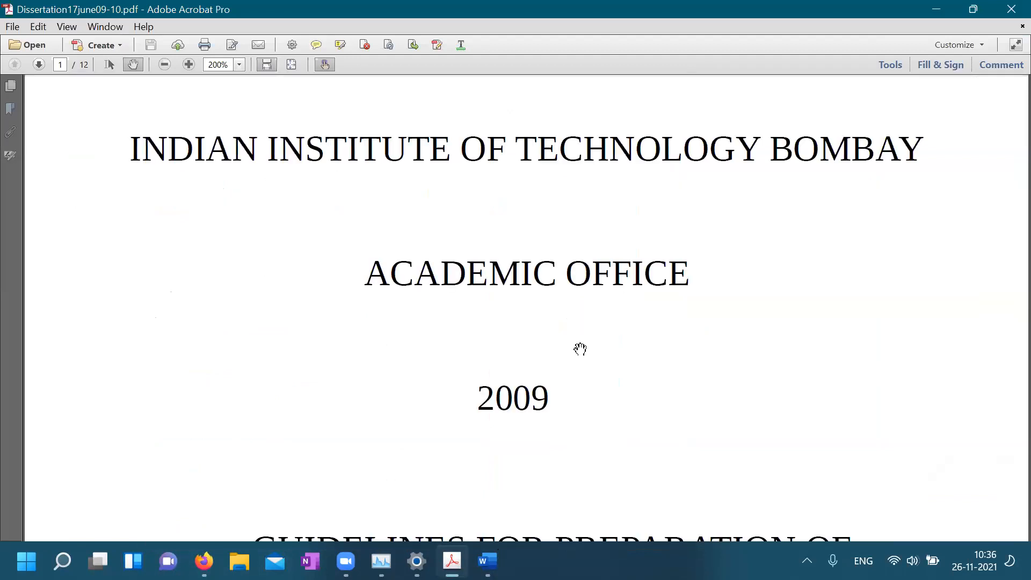
pyautogui.scroll(-5, 580, 349)
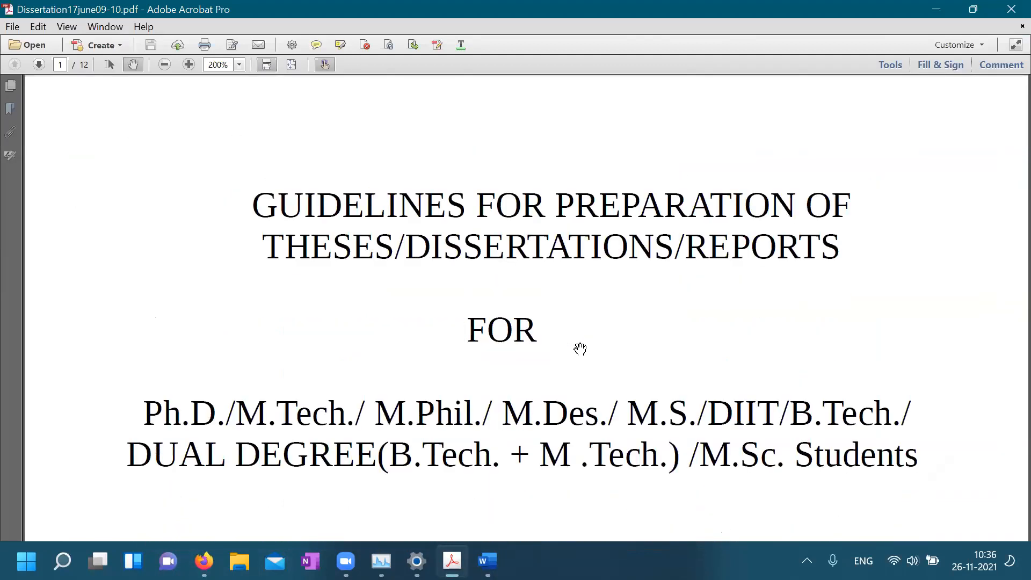
pyautogui.scroll(-4, 580, 350)
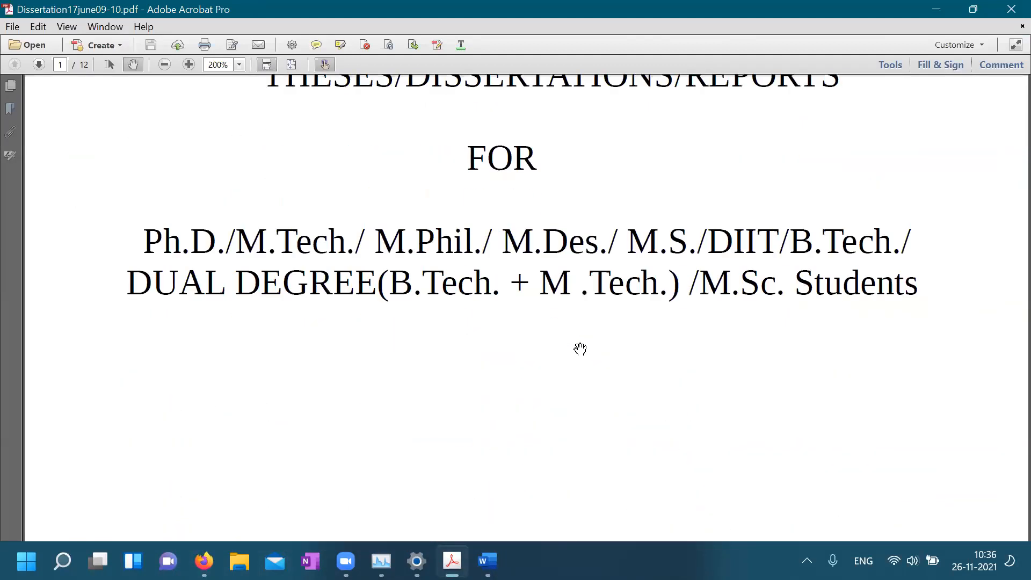
pyautogui.scroll(-6, 580, 349)
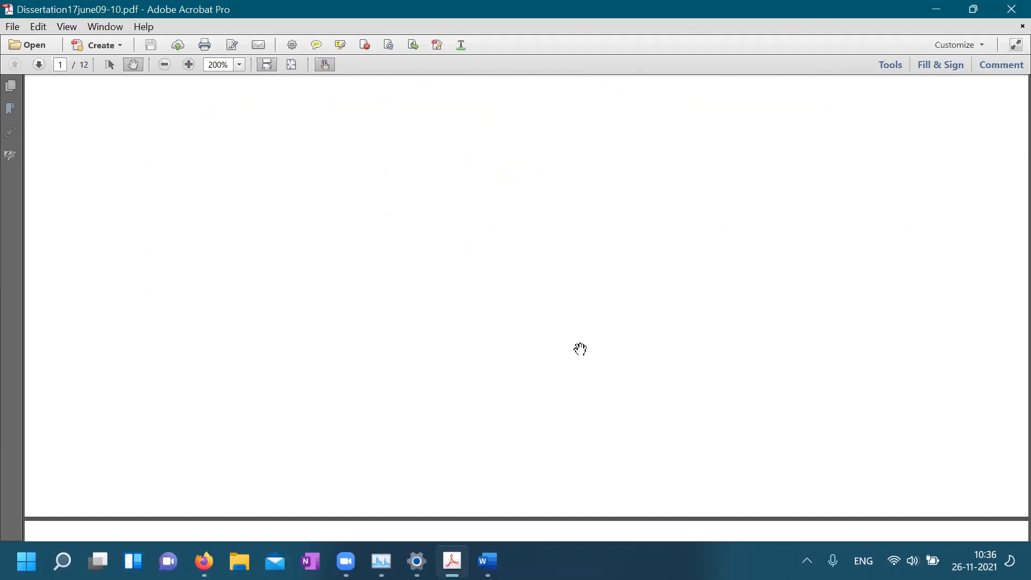
pyautogui.scroll(-10, 581, 350)
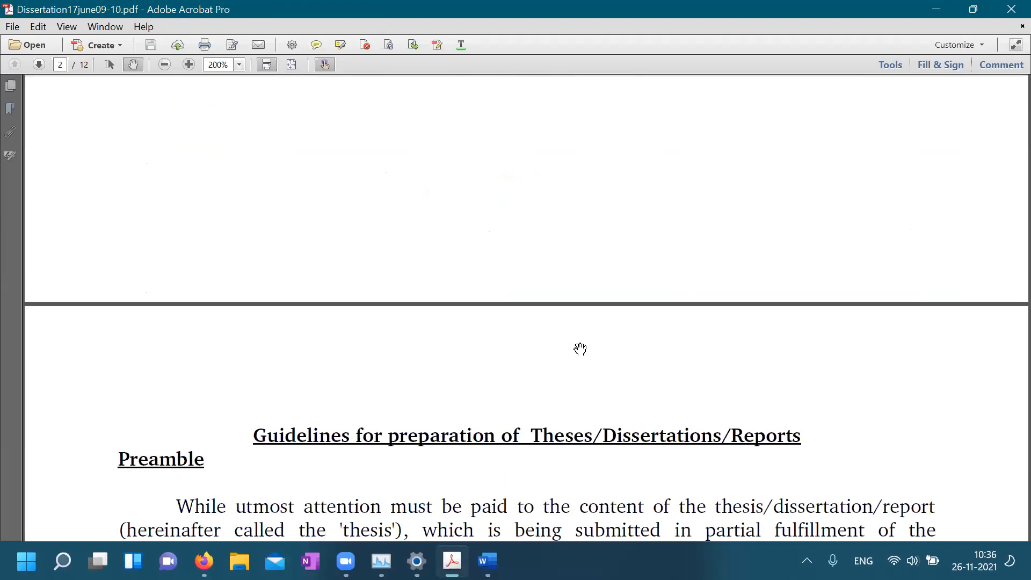
pyautogui.scroll(-4, 580, 349)
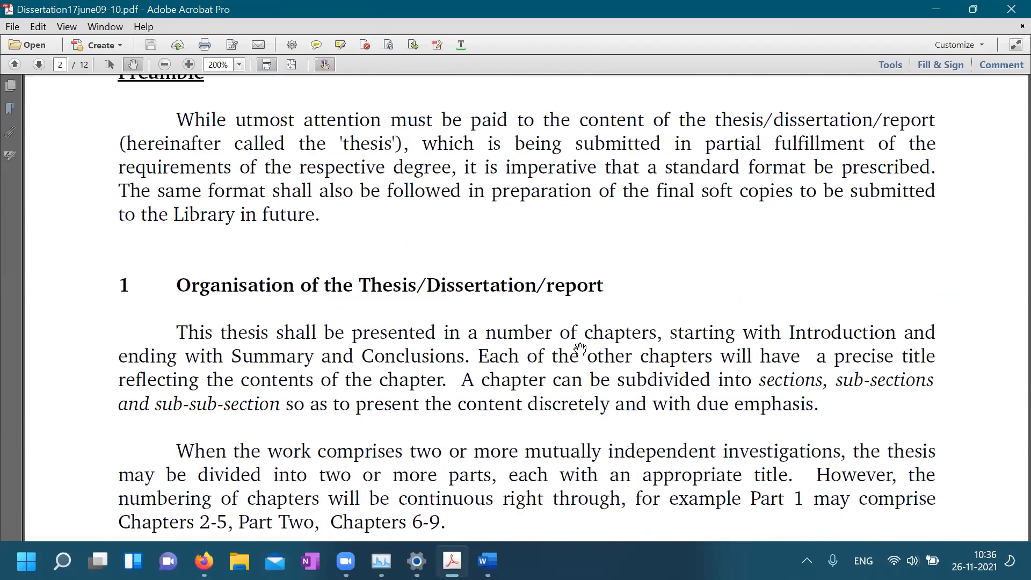
pyautogui.scroll(2, 581, 349)
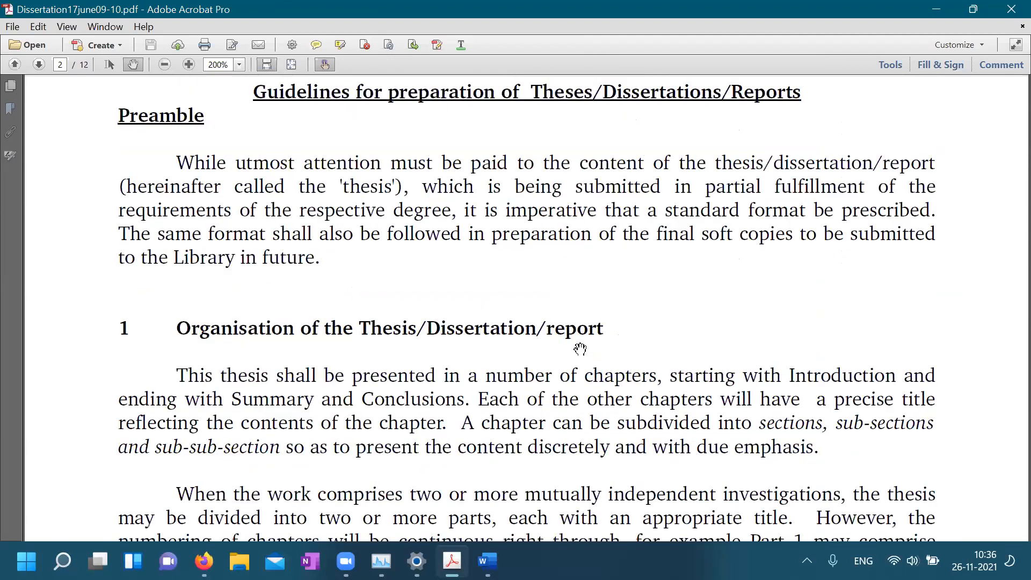
pyautogui.scroll(-13, 580, 349)
pyautogui.scroll(-10, 580, 349)
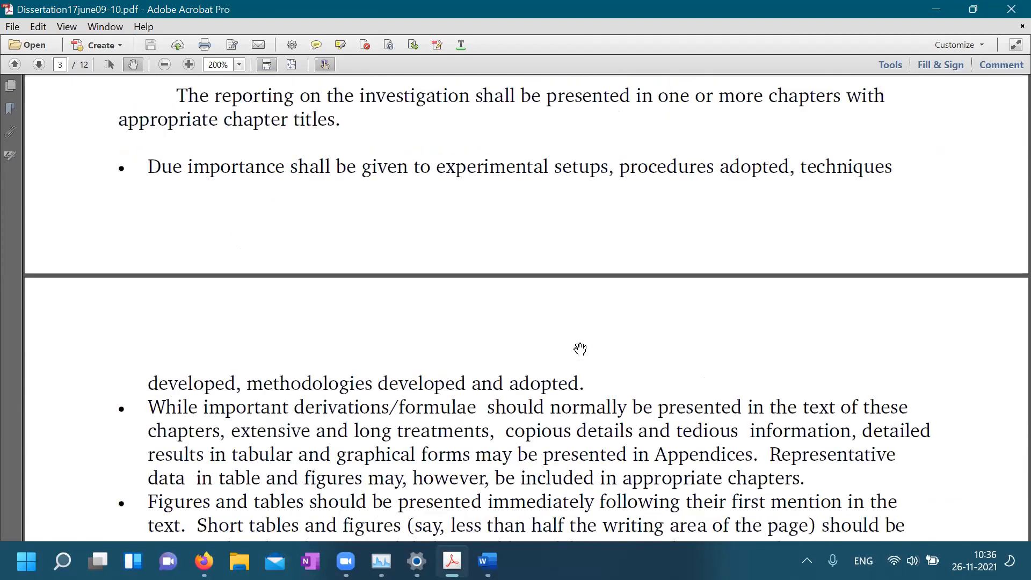
pyautogui.scroll(-8, 580, 349)
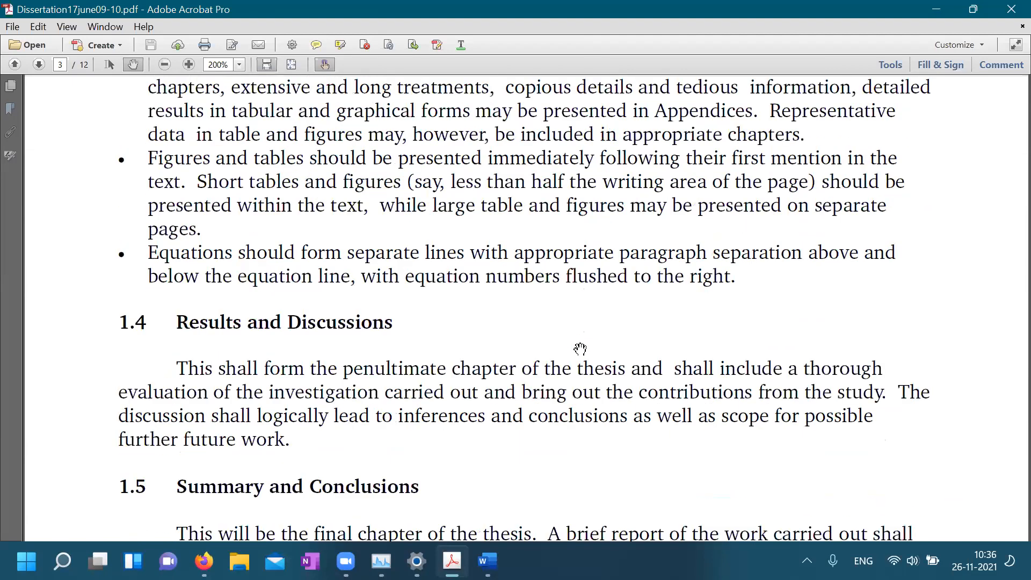
pyautogui.scroll(-11, 580, 349)
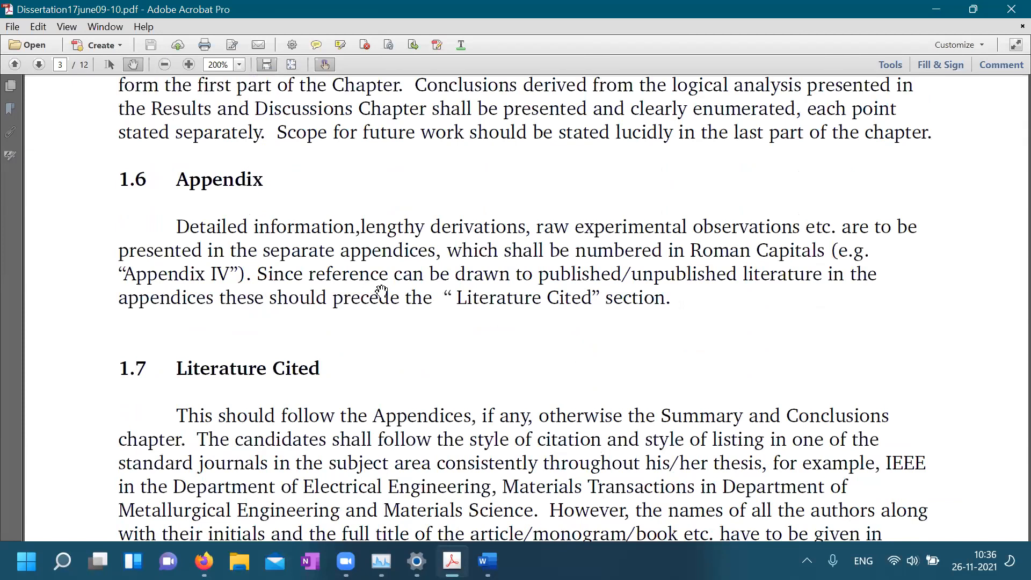
pyautogui.scroll(-7, 238, 274)
pyautogui.scroll(-7, 369, 392)
pyautogui.scroll(-9, 370, 390)
pyautogui.scroll(-11, 860, 222)
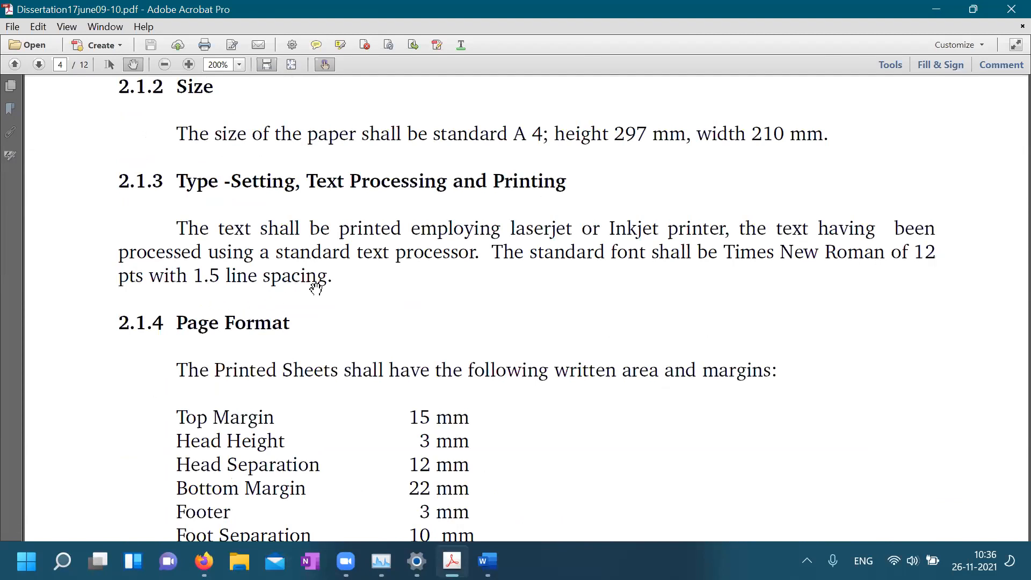
# Read on to section 2.2.3 Table / Figure Format on page 6, then switch to Word's blank Document1
pyautogui.scroll(-3, 316, 288)
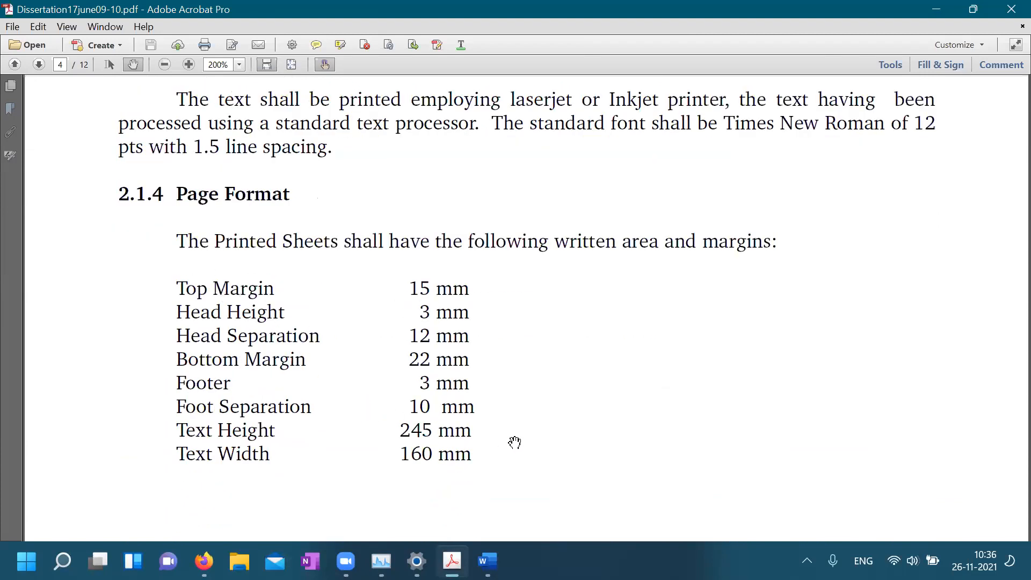
pyautogui.scroll(-5, 513, 445)
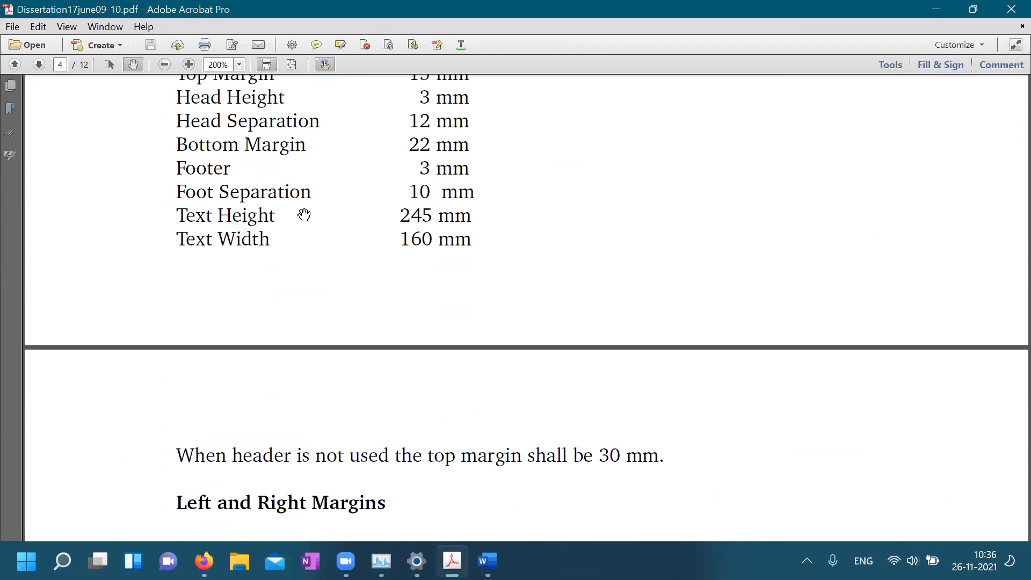
pyautogui.scroll(-7, 476, 333)
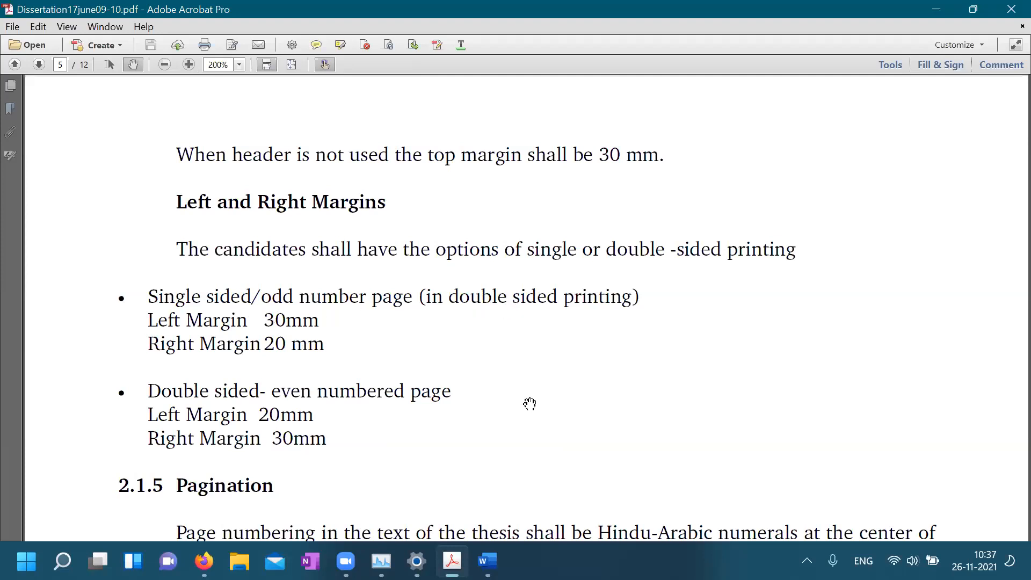
pyautogui.scroll(-4, 530, 404)
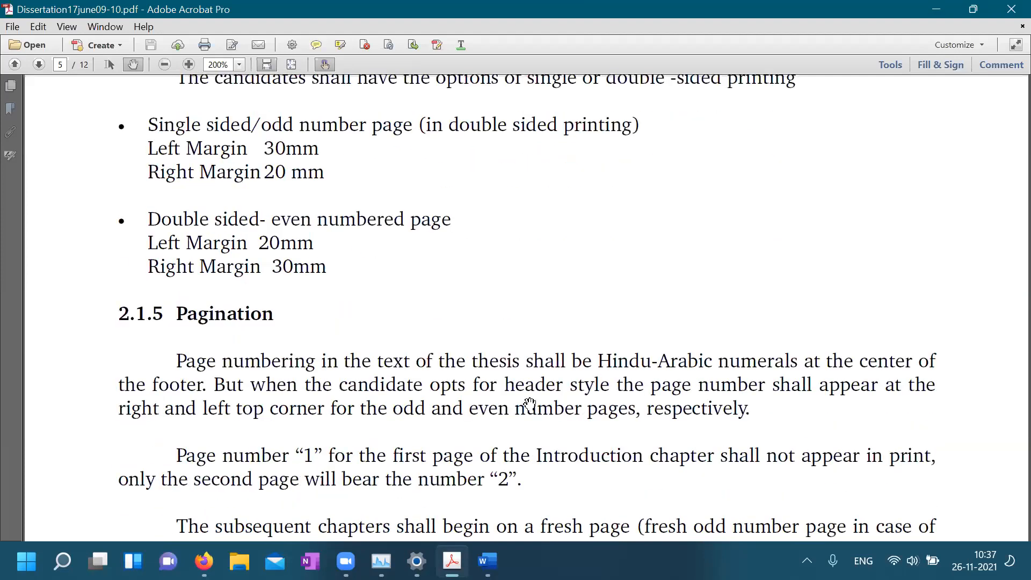
pyautogui.scroll(-2, 530, 404)
pyautogui.scroll(-2, 530, 404)
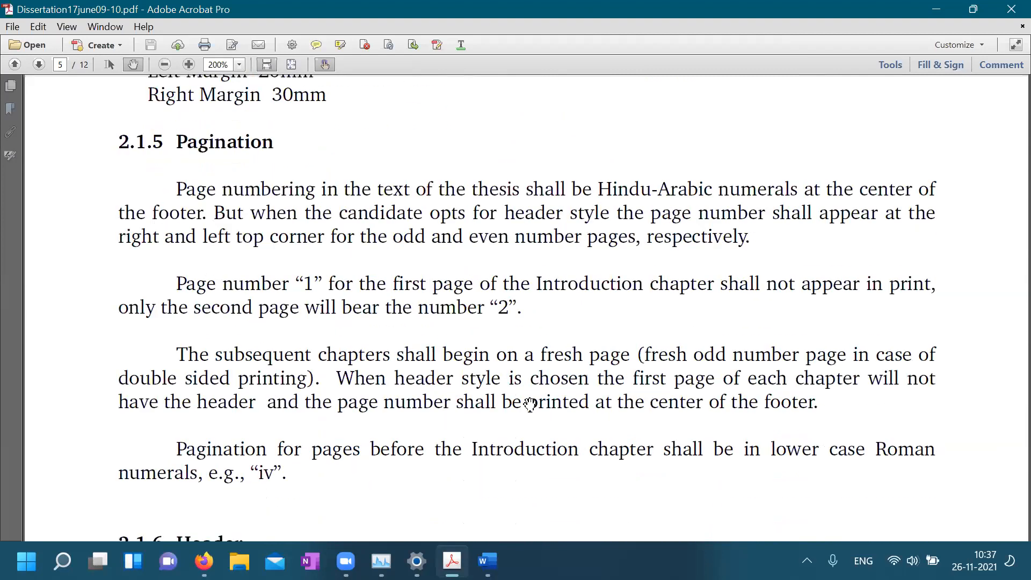
pyautogui.scroll(-2, 530, 404)
pyautogui.scroll(-4, 530, 404)
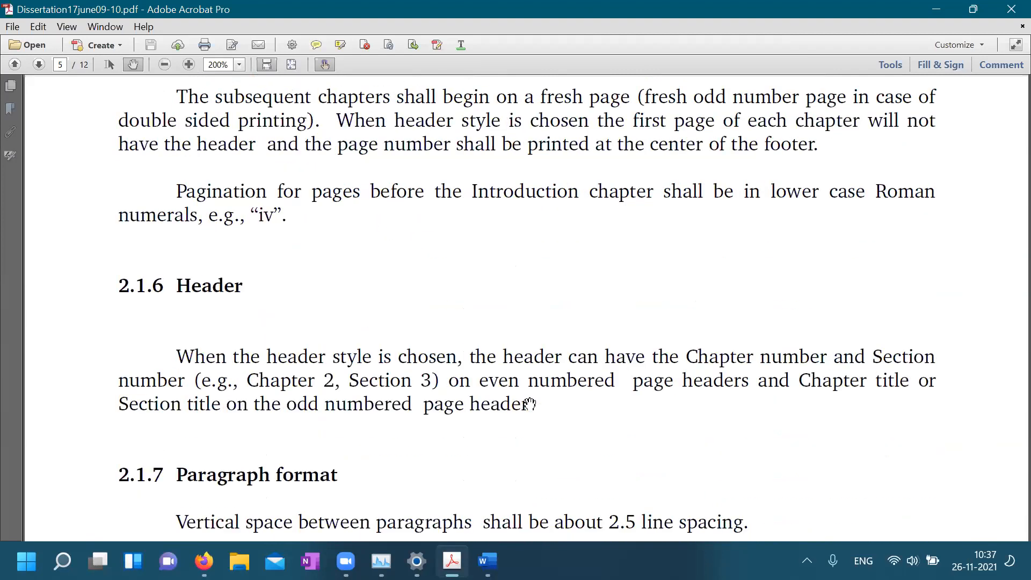
pyautogui.scroll(-3, 530, 404)
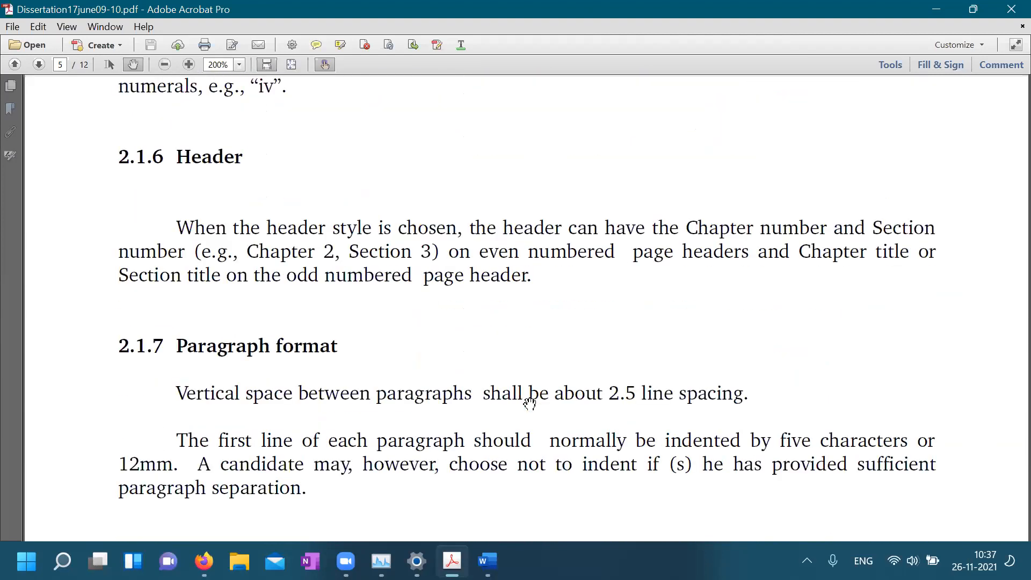
pyautogui.scroll(-2, 530, 404)
pyautogui.scroll(-5, 530, 404)
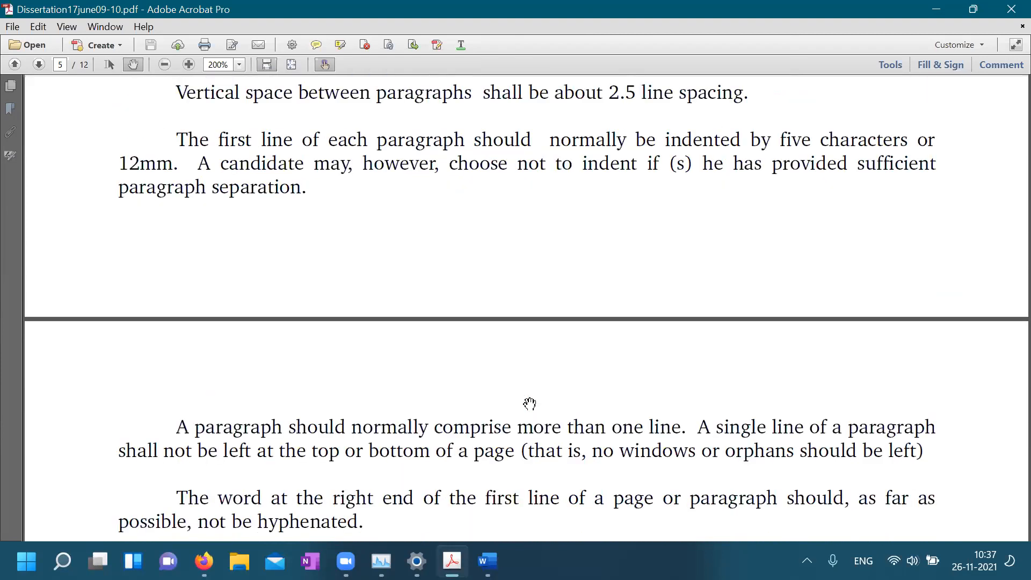
pyautogui.scroll(-5, 530, 404)
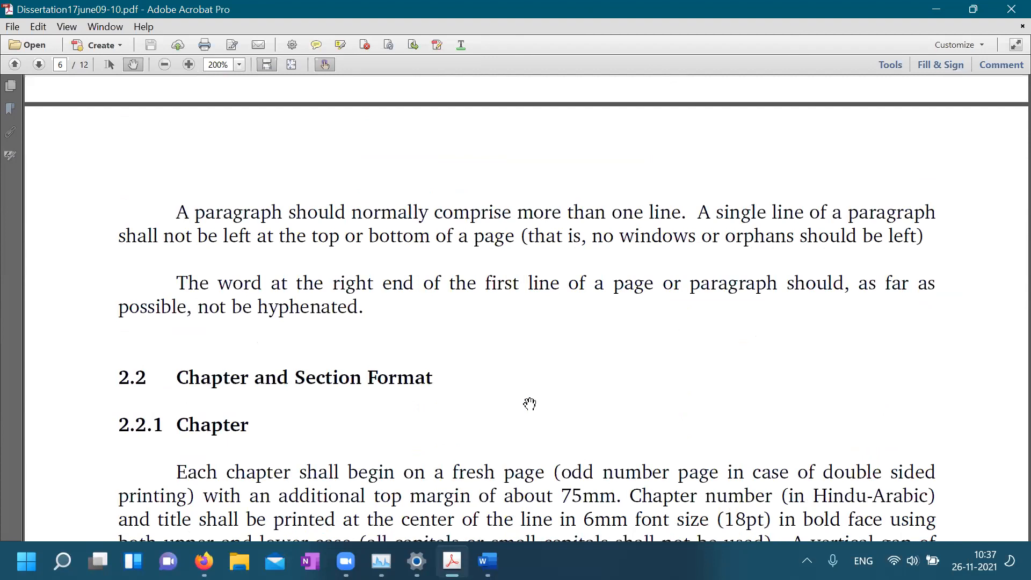
pyautogui.scroll(-3, 530, 404)
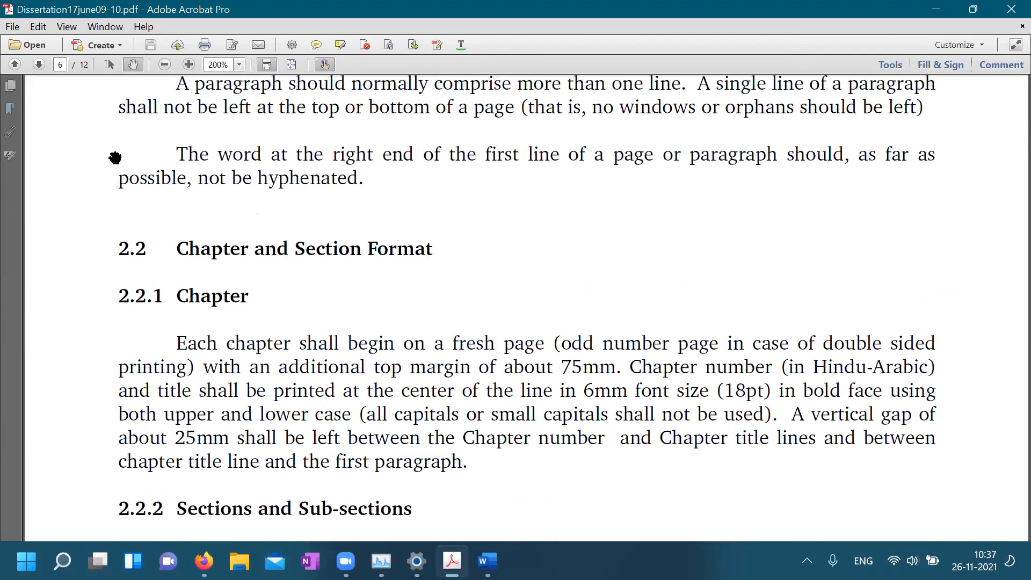
pyautogui.scroll(-3, 187, 290)
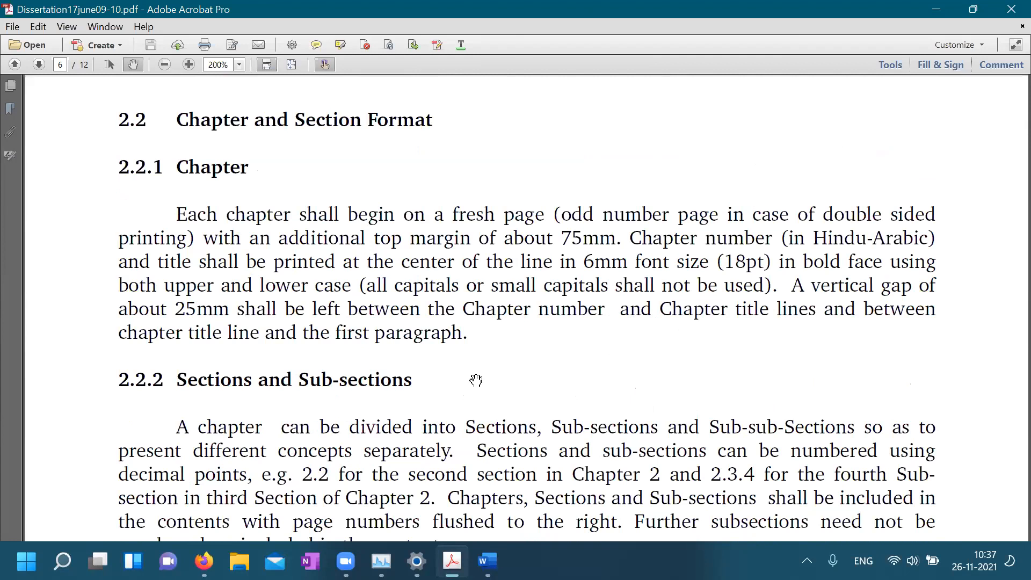
pyautogui.scroll(-3, 433, 356)
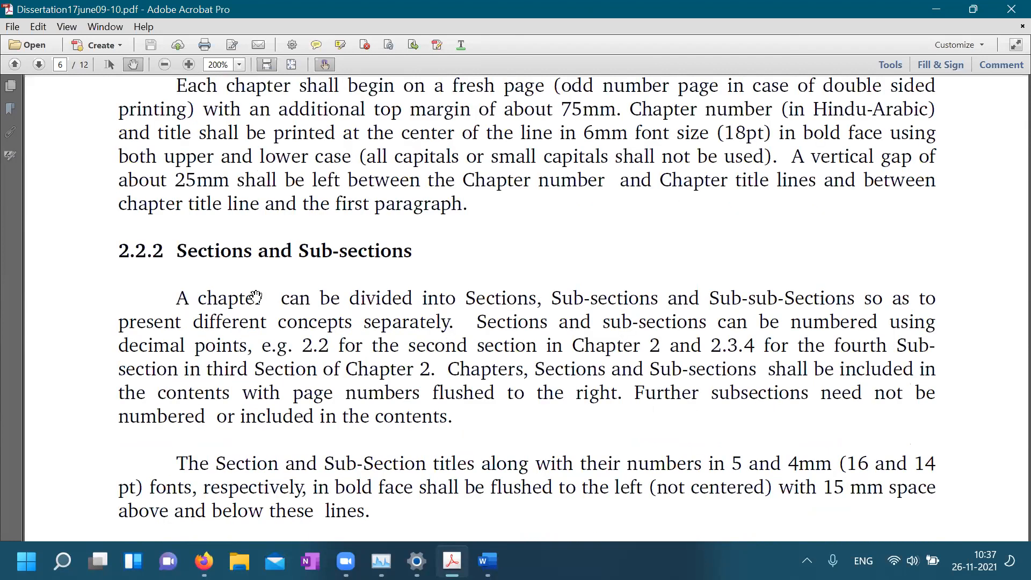
pyautogui.scroll(-8, 400, 405)
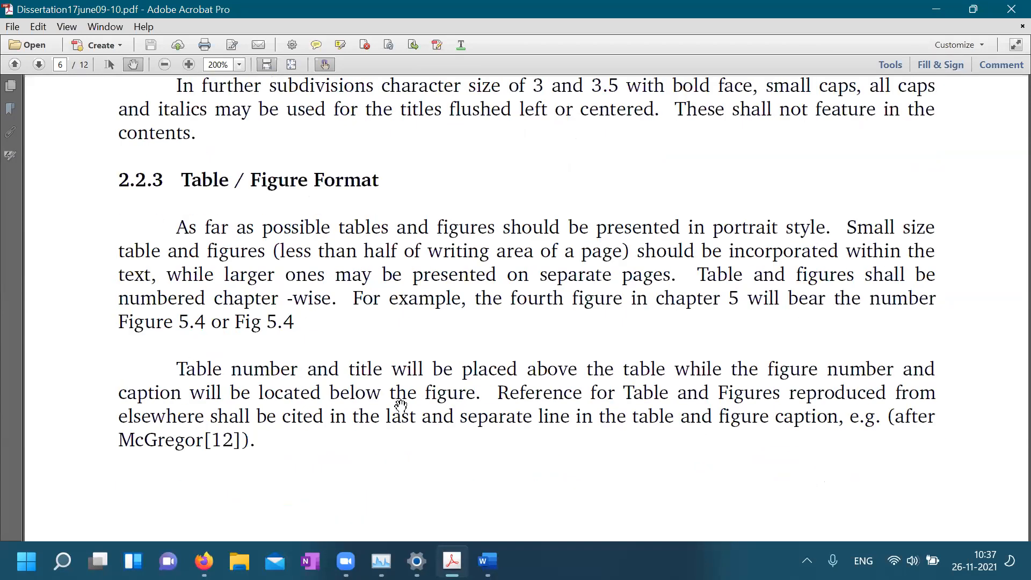
pyautogui.scroll(-4, 401, 405)
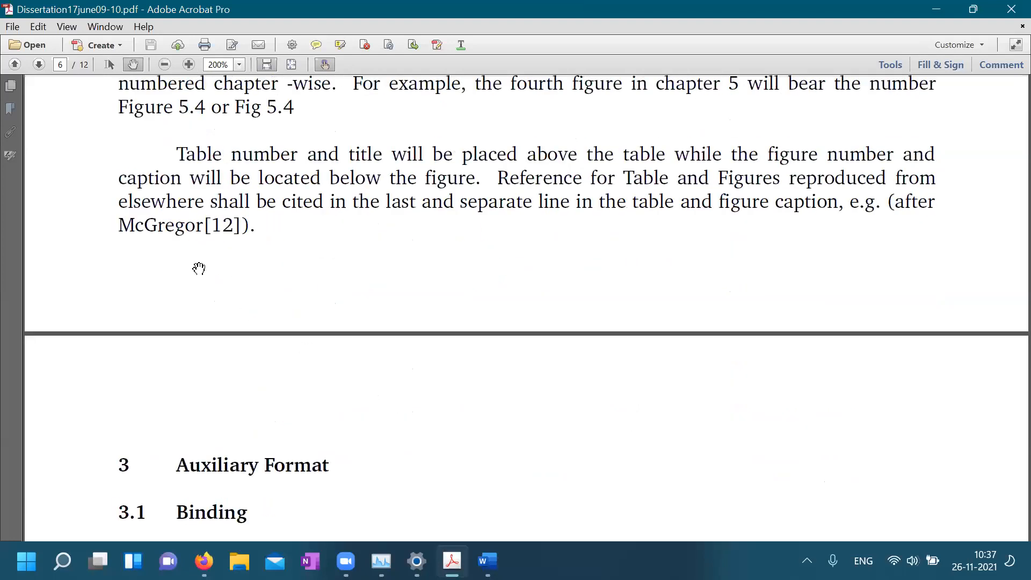
pyautogui.scroll(5, 369, 367)
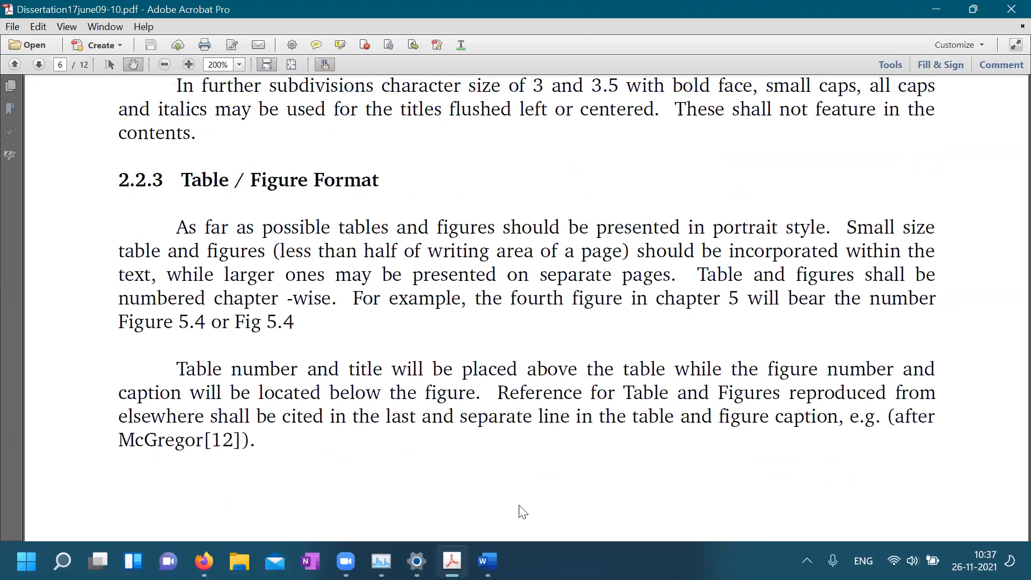
pyautogui.click(488, 561)
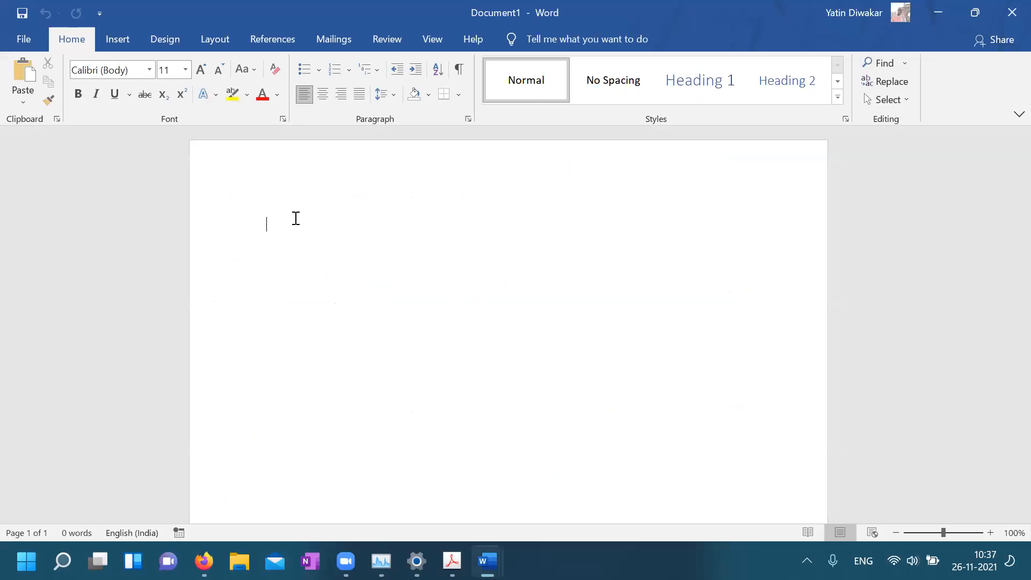
# Turn on the Ruler and the Navigation Pane from the View tab's Show group
pyautogui.click(432, 44)
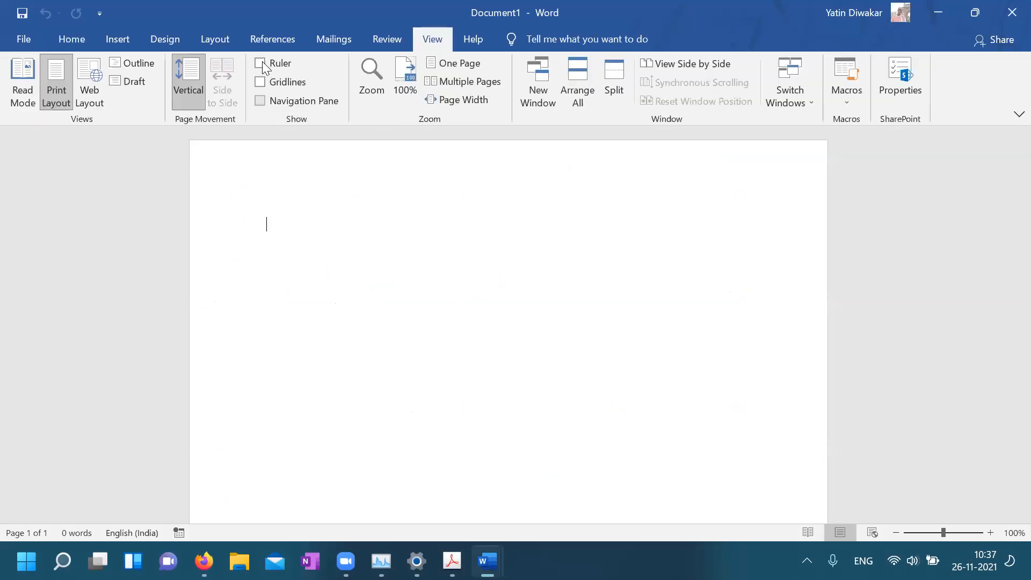
pyautogui.click(260, 63)
pyautogui.click(260, 100)
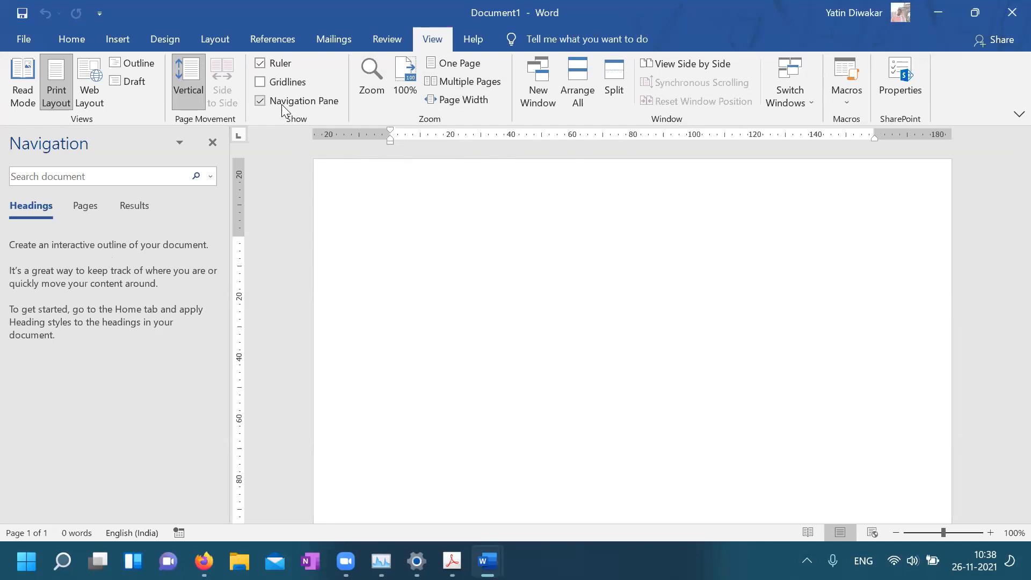
# Show formatting marks and insert a new paragraph, a manual line break and a page break
pyautogui.click(76, 42)
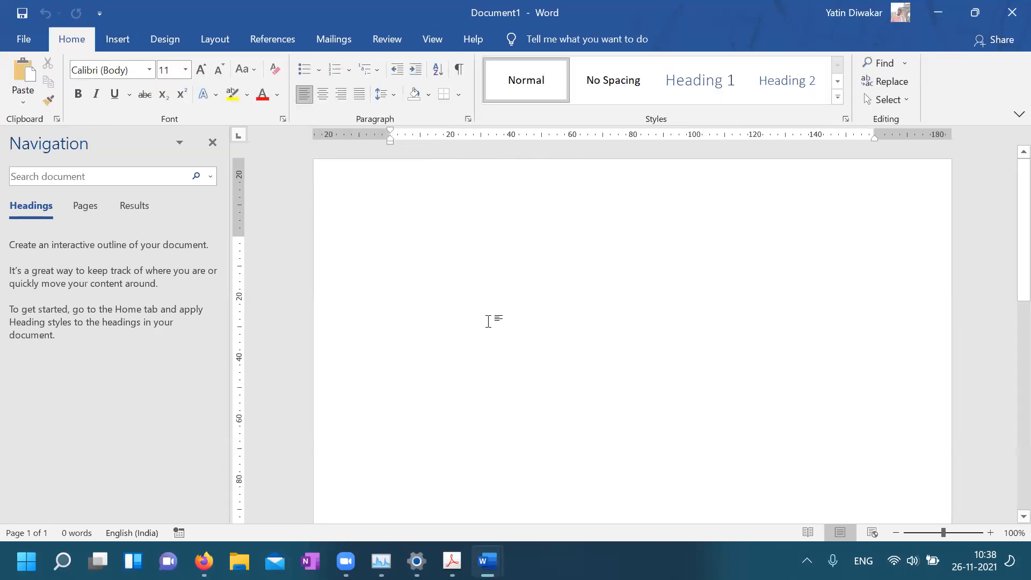
pyautogui.click(461, 70)
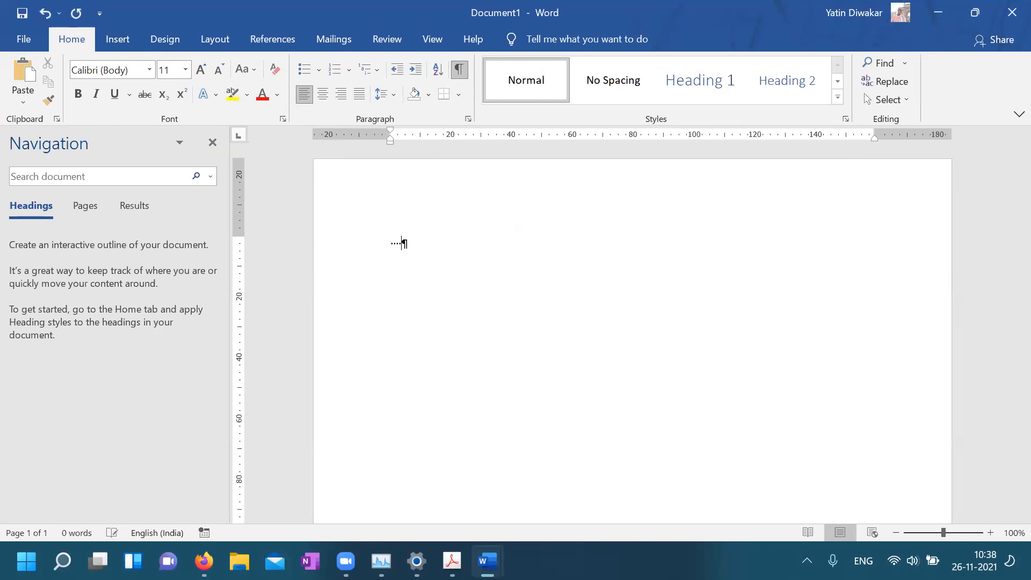
pyautogui.press('Return')
pyautogui.hotkey('shift', 'Return')
pyautogui.hotkey('ctrl', 'Return')
# Insert tab characters at the start of the page break line
pyautogui.scroll(5, 403, 246)
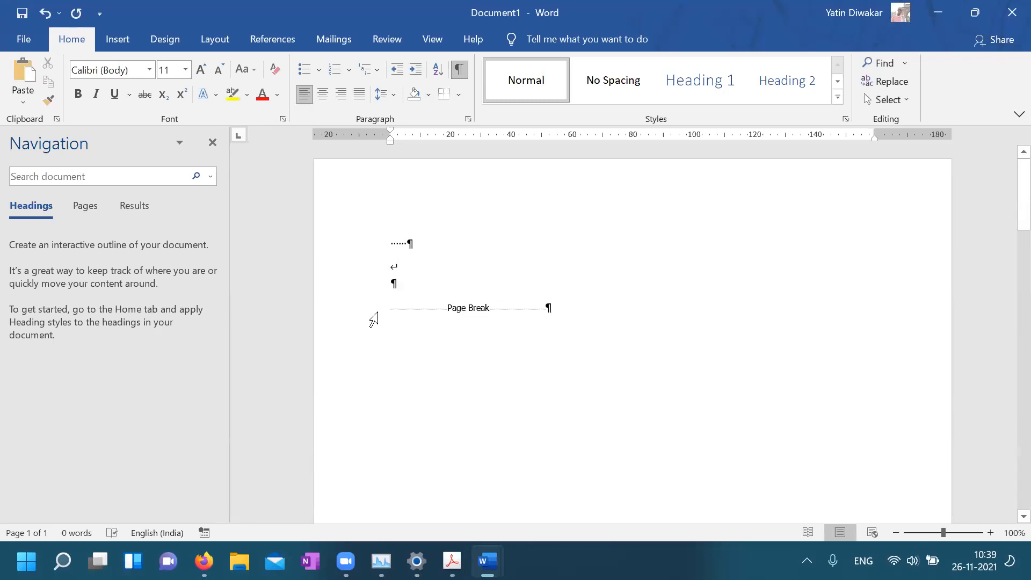
pyautogui.click(391, 311)
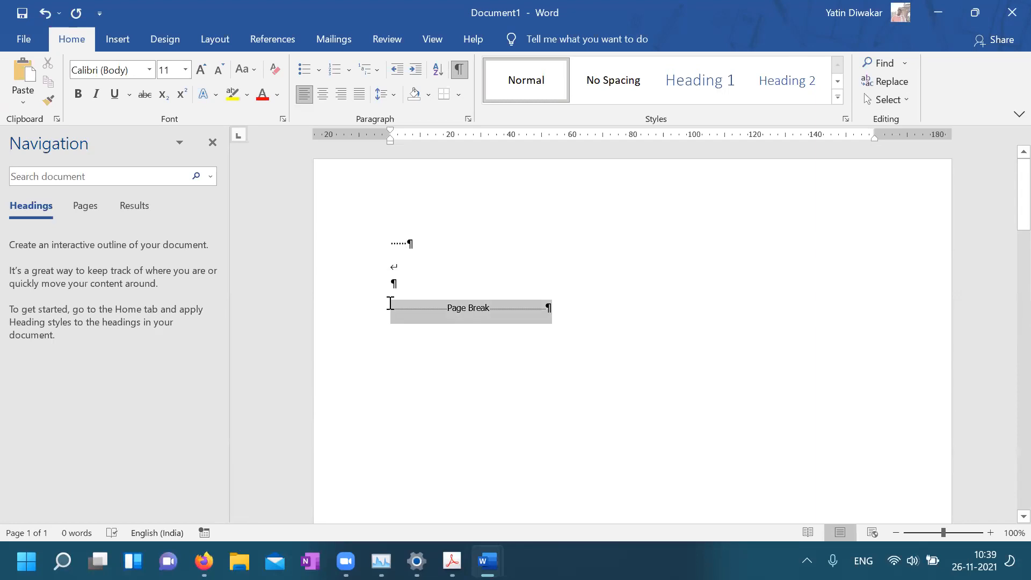
pyautogui.click(390, 305)
pyautogui.press('Tab')
pyautogui.press('Tab')
pyautogui.press('Tab')
pyautogui.press('Tab')
pyautogui.press('Tab')
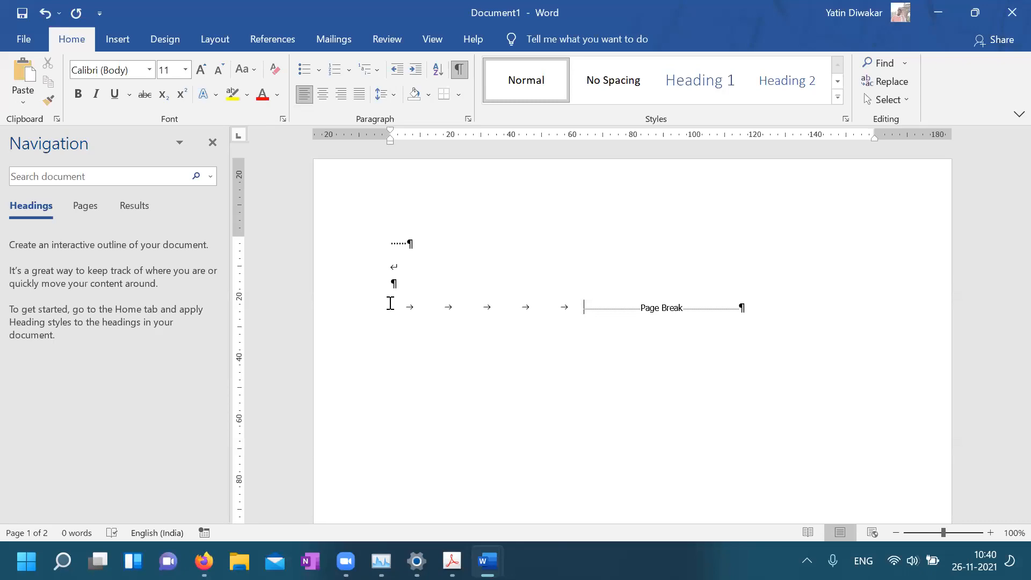
pyautogui.moveTo(358, 248); pyautogui.dragTo(395, 332)
pyautogui.click(476, 327)
pyautogui.click(283, 121)
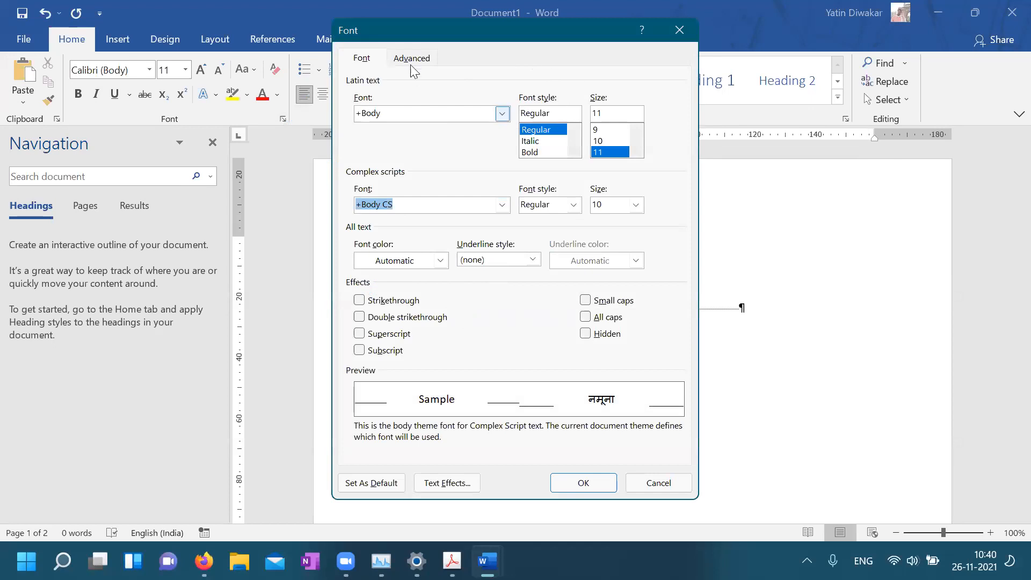
pyautogui.click(411, 63)
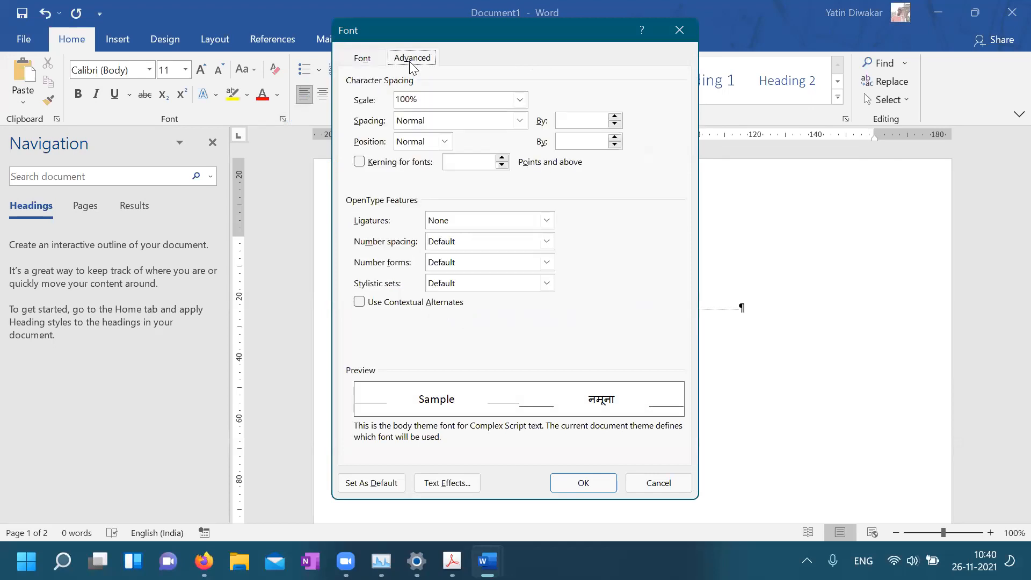
pyautogui.click(360, 60)
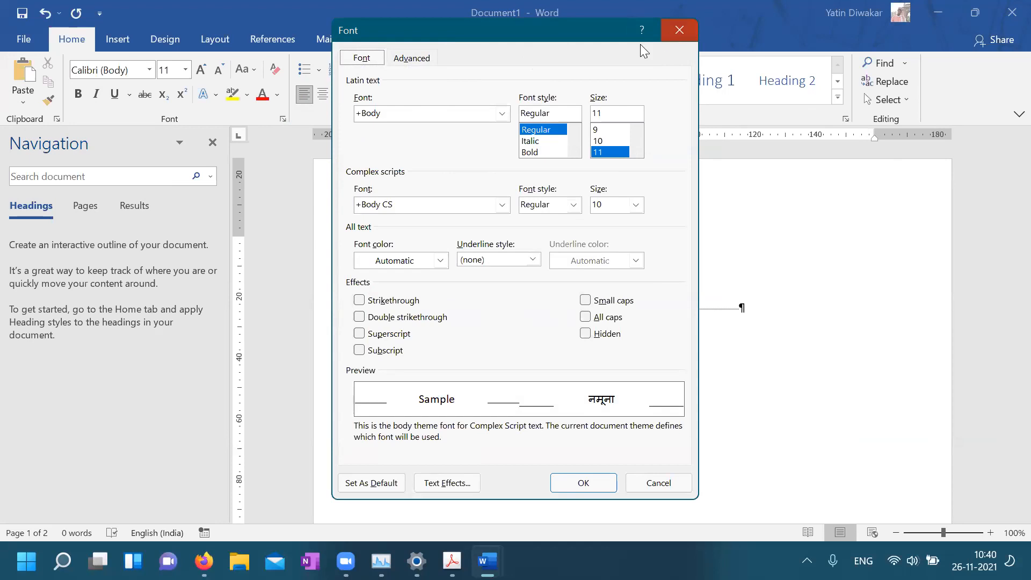
pyautogui.click(676, 32)
# In the Paragraph dialog, keep no special indent and set 6 pt after with 1.5-line spacing
pyautogui.click(468, 120)
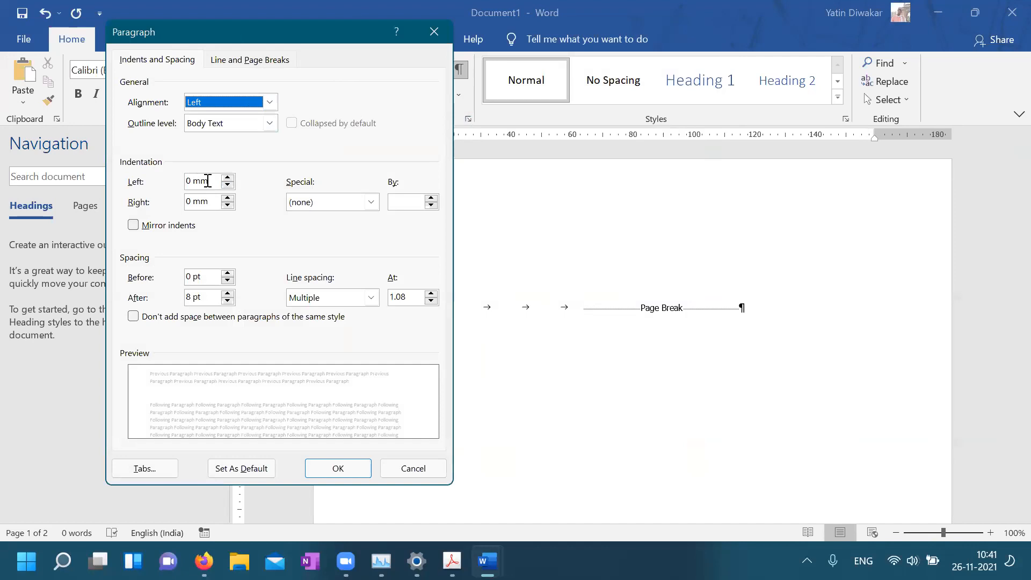
pyautogui.click(338, 202)
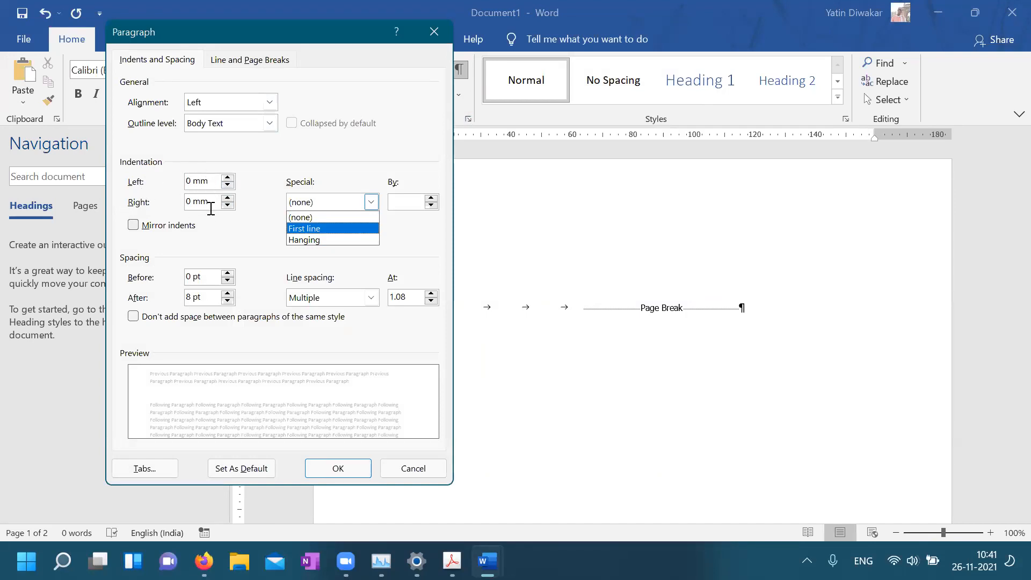
pyautogui.click(263, 247)
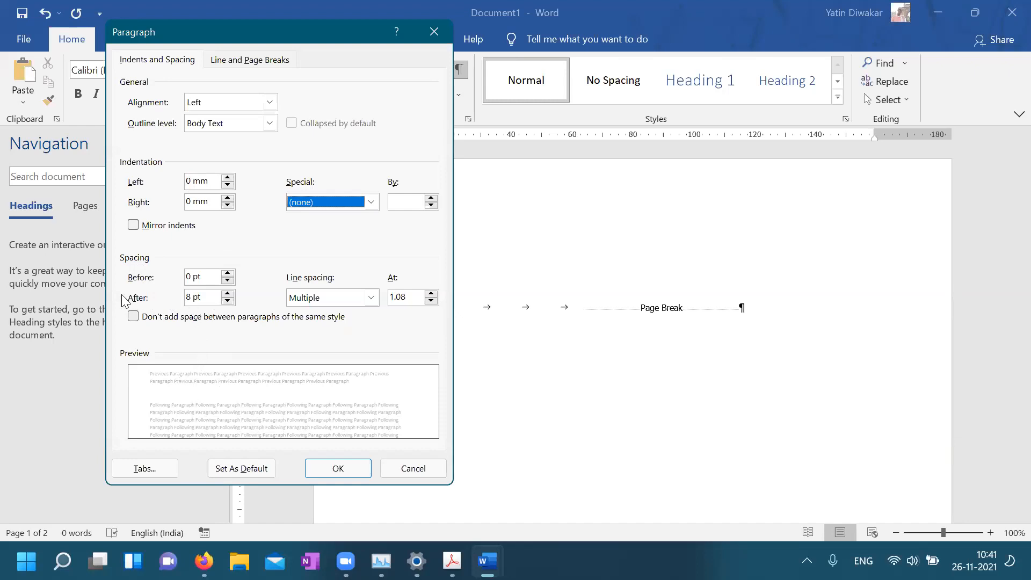
pyautogui.click(228, 301)
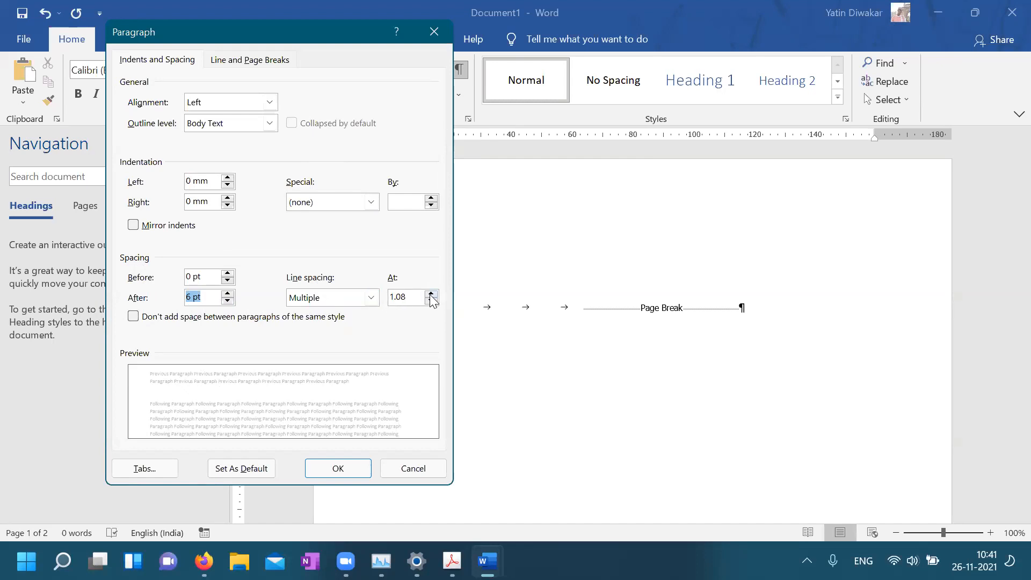
pyautogui.click(370, 297)
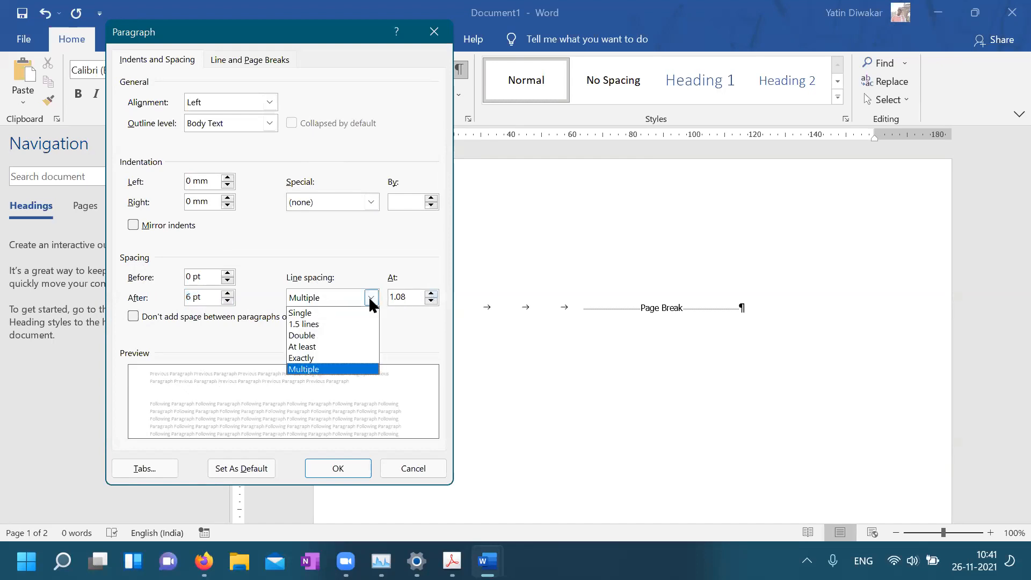
pyautogui.click(329, 323)
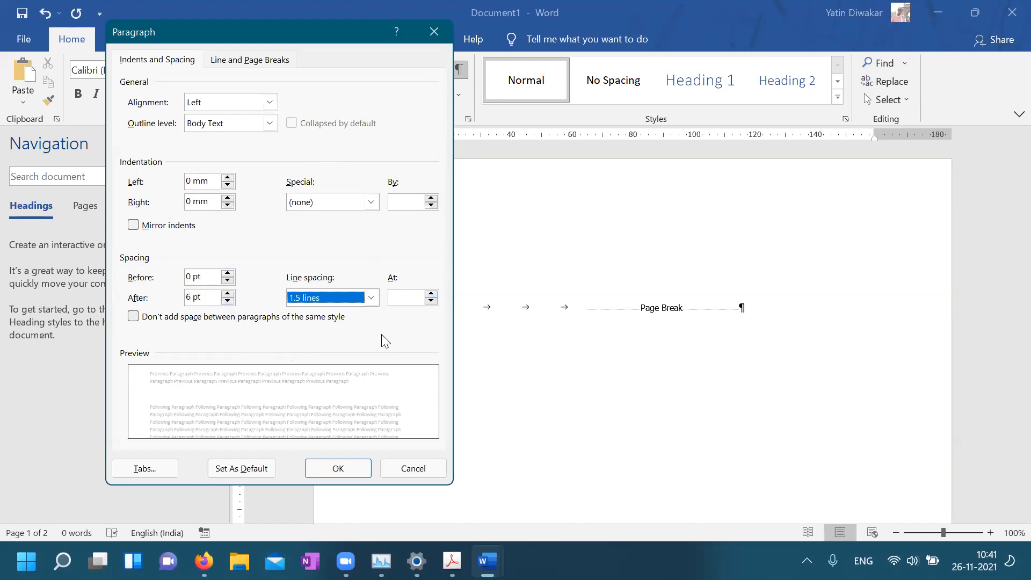
pyautogui.click(256, 66)
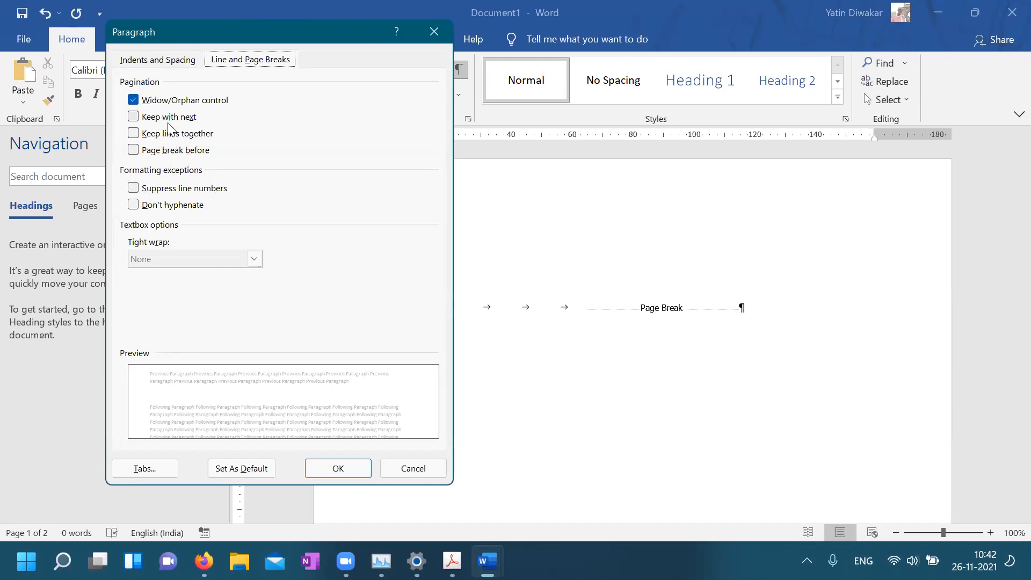
# Leave Keep with next unchecked and apply the paragraph settings with OK
pyautogui.click(134, 120)
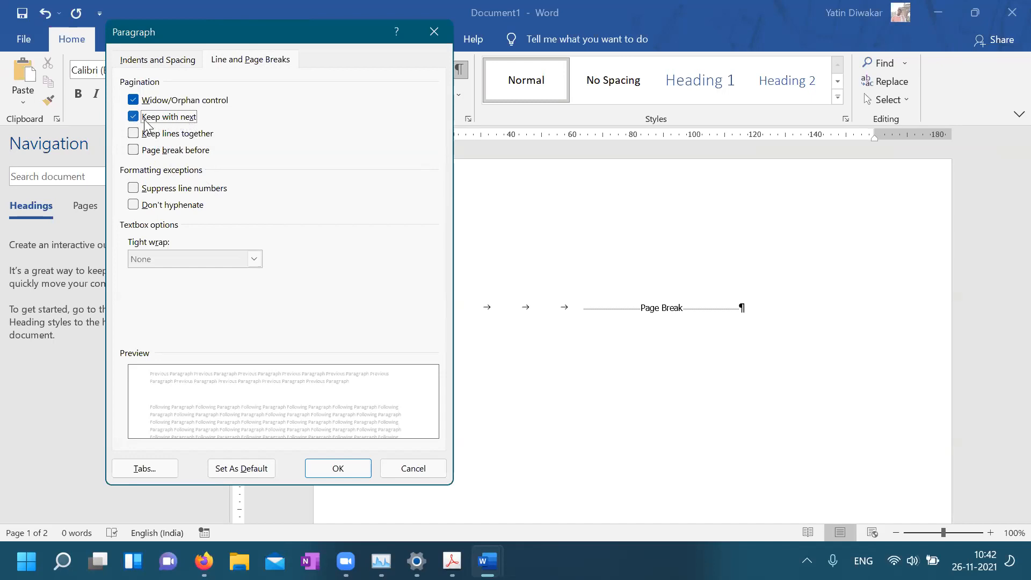
pyautogui.click(134, 117)
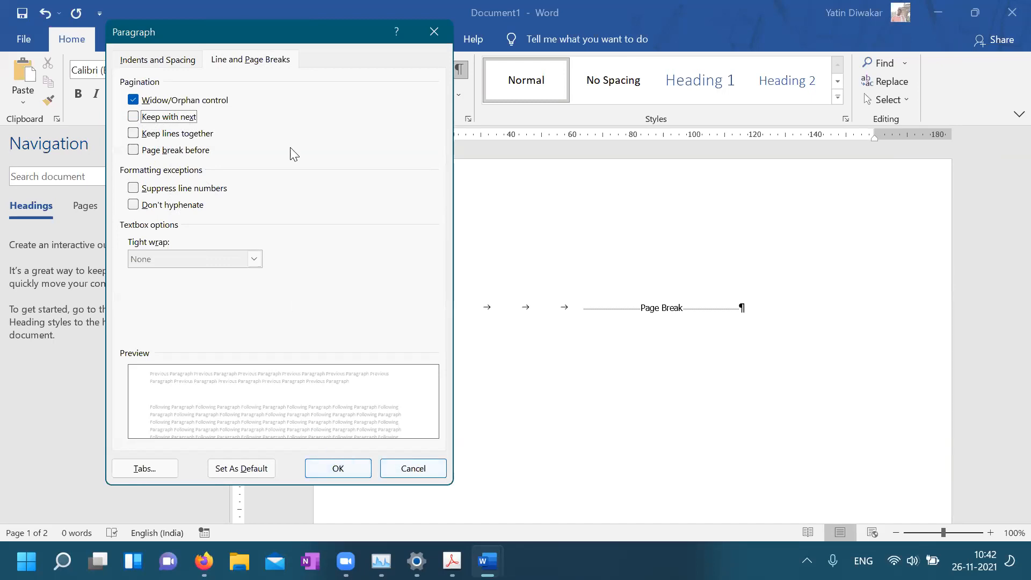
pyautogui.click(337, 468)
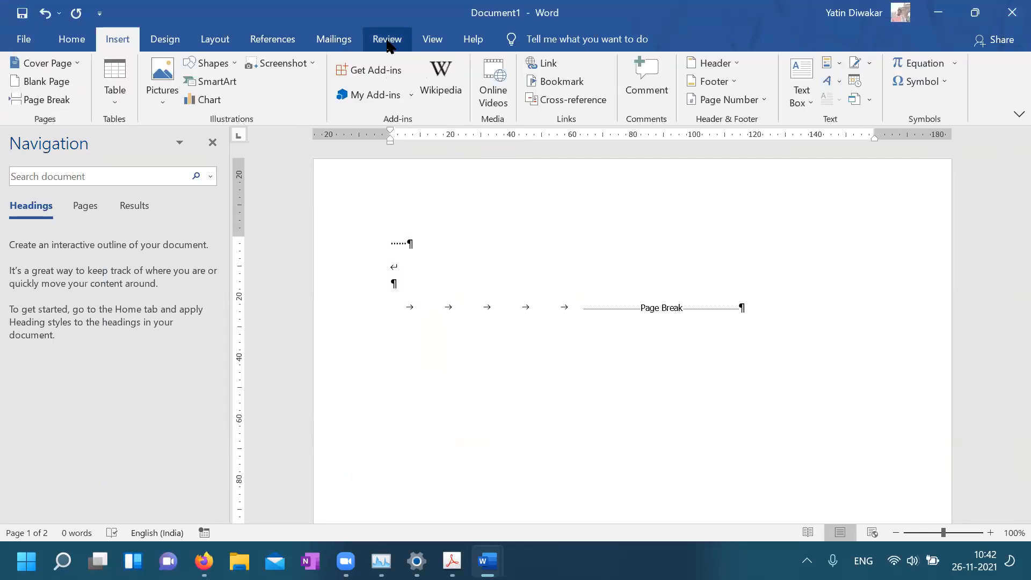
# Select all the demo lines through the page break and delete them
pyautogui.click(270, 44)
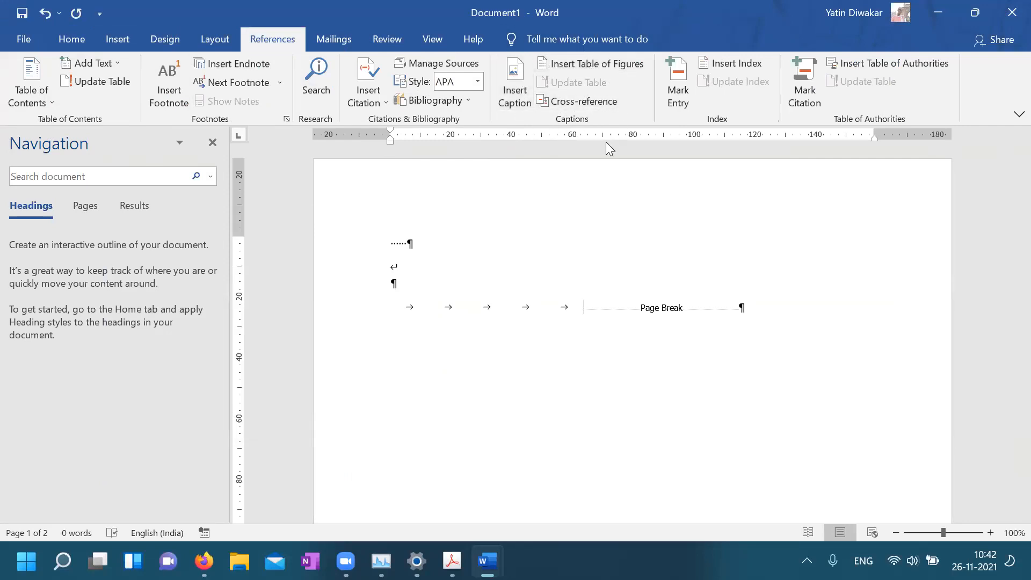
pyautogui.moveTo(369, 249); pyautogui.dragTo(394, 315)
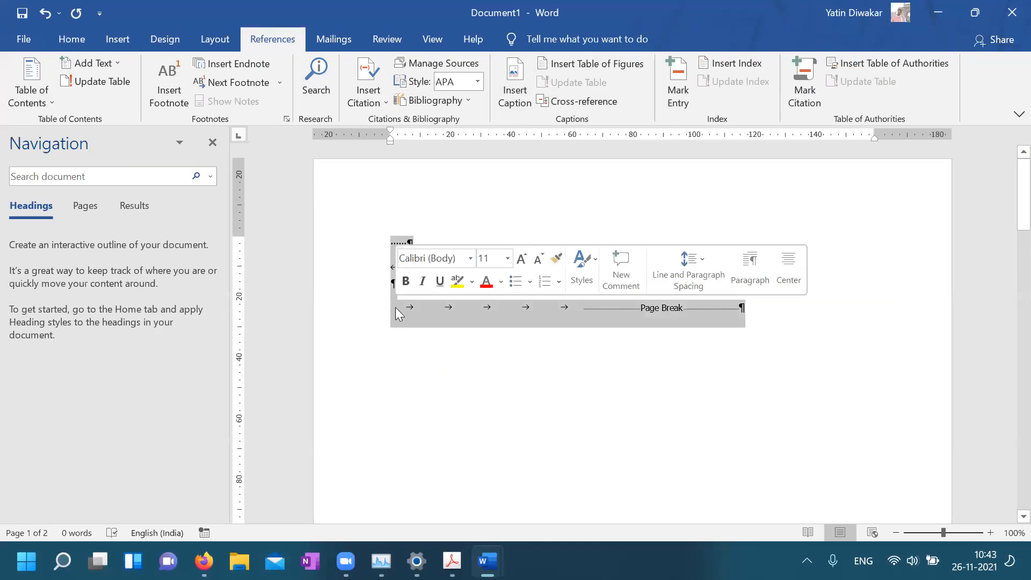
pyautogui.press('Delete')
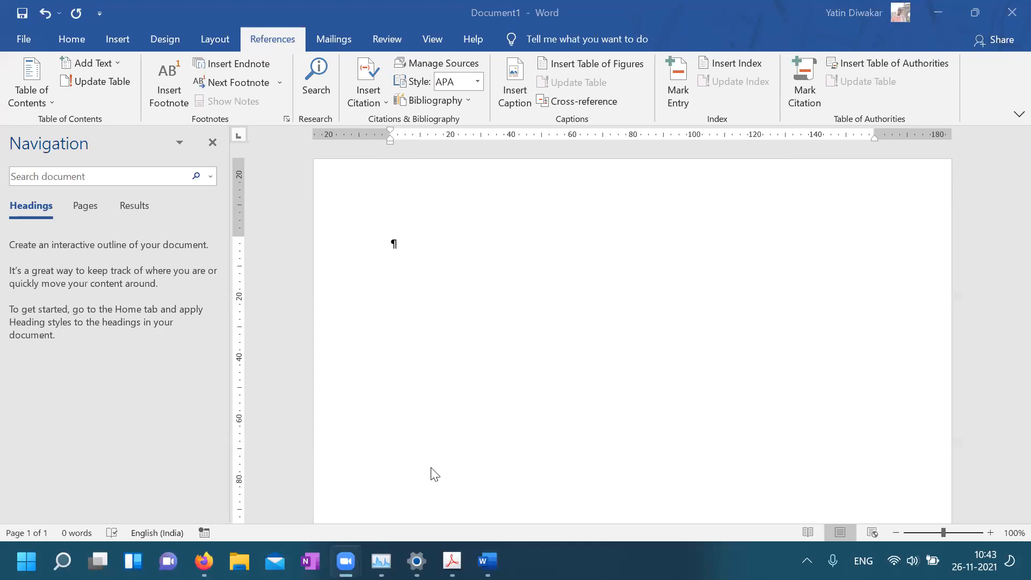
# Bring outline_report.docx to the front and go to its Dedication page via the Navigation pane
pyautogui.click(486, 561)
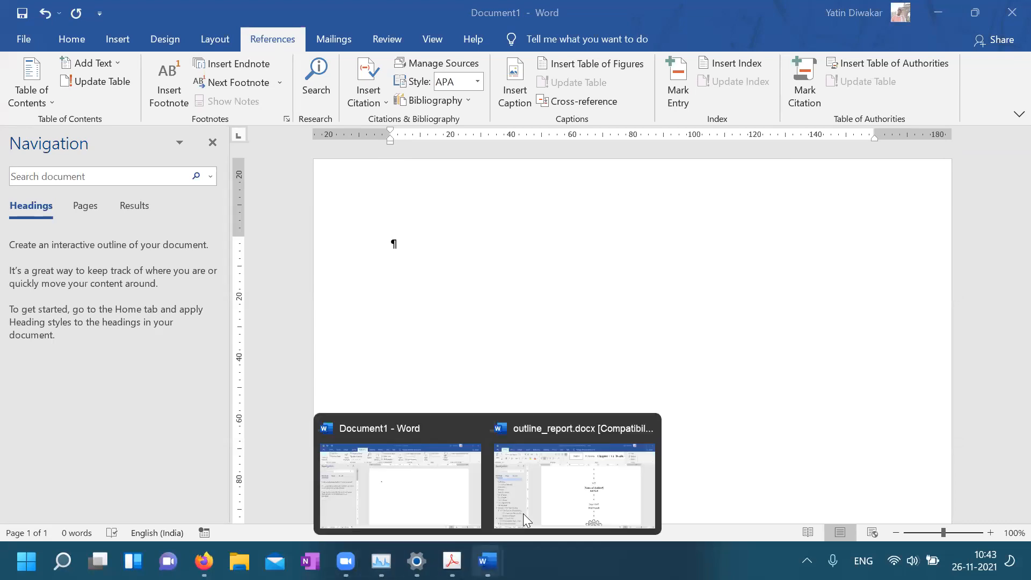
pyautogui.click(525, 515)
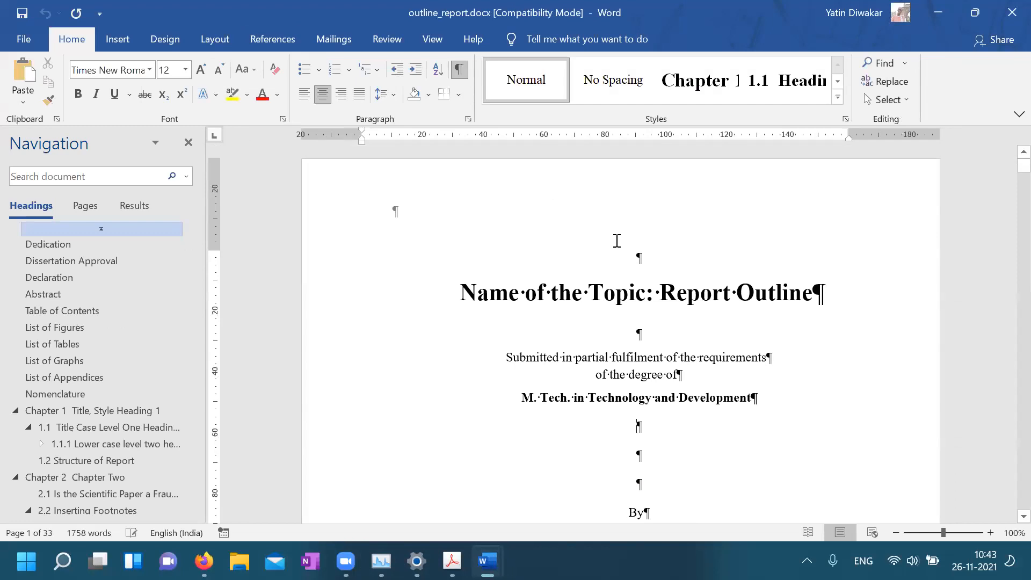
pyautogui.click(672, 321)
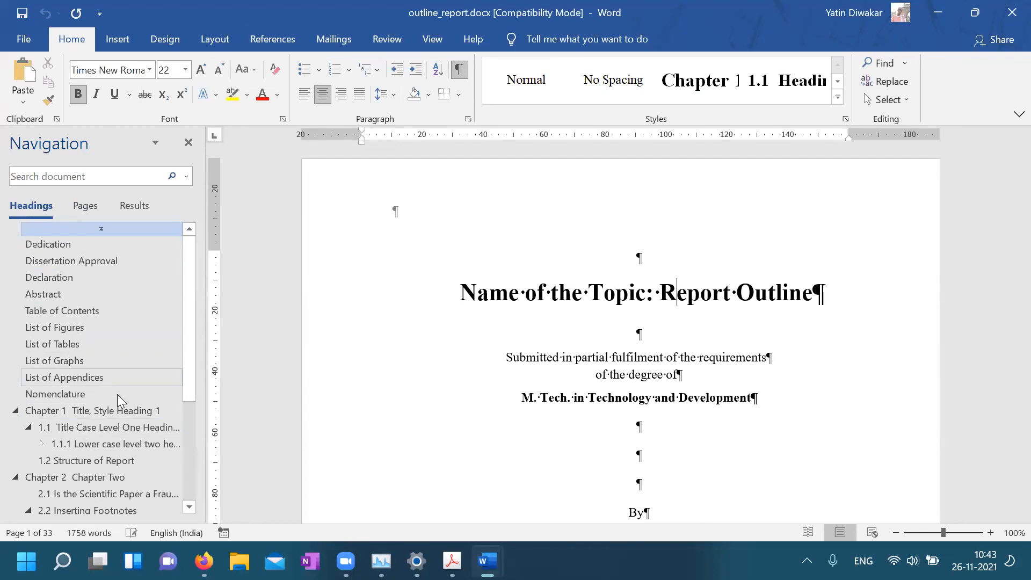
pyautogui.click(47, 245)
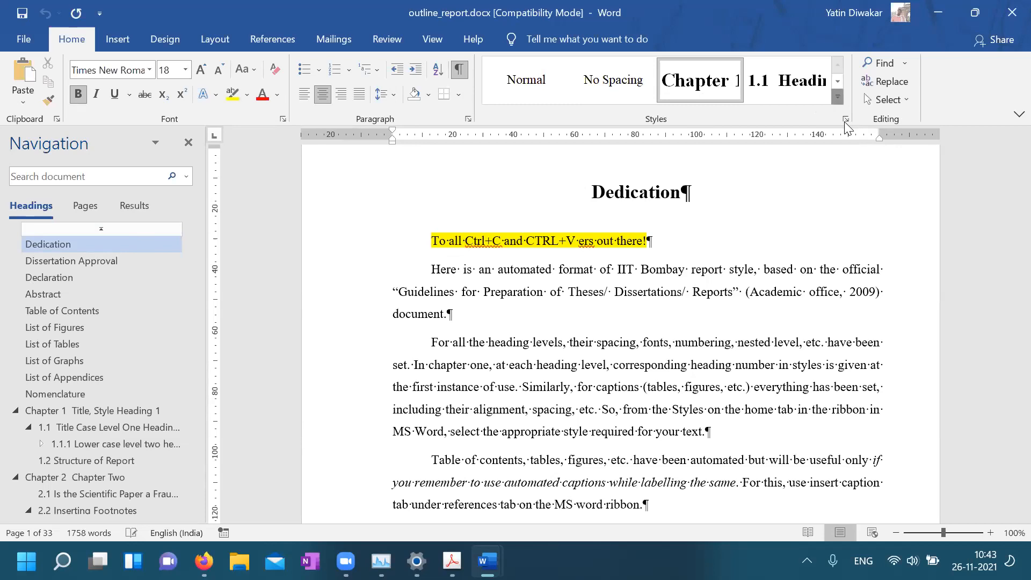
# Style Dedication as Heading 1 without chapter numbering and centre it
pyautogui.click(835, 102)
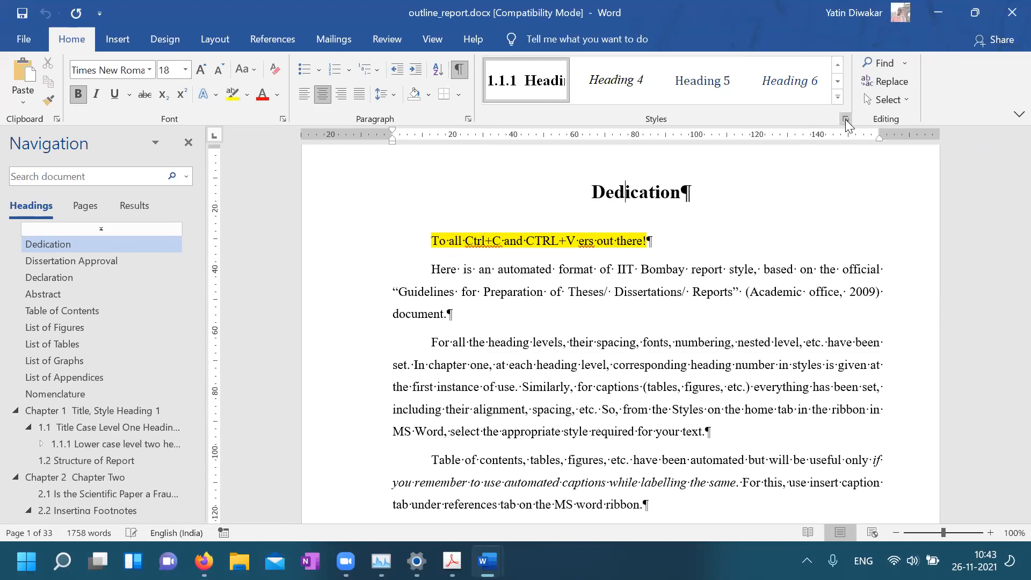
pyautogui.click(846, 123)
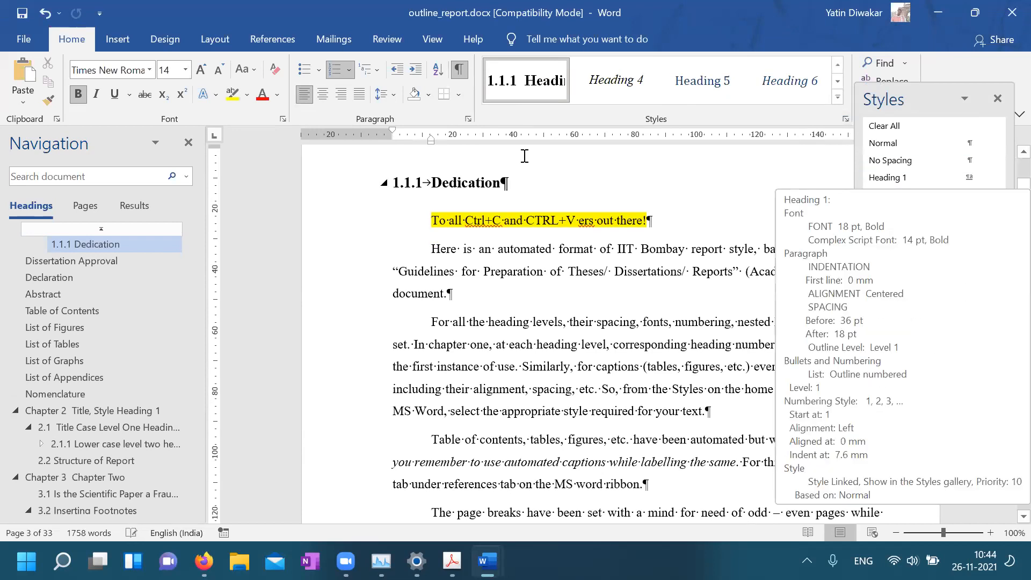
pyautogui.click(907, 183)
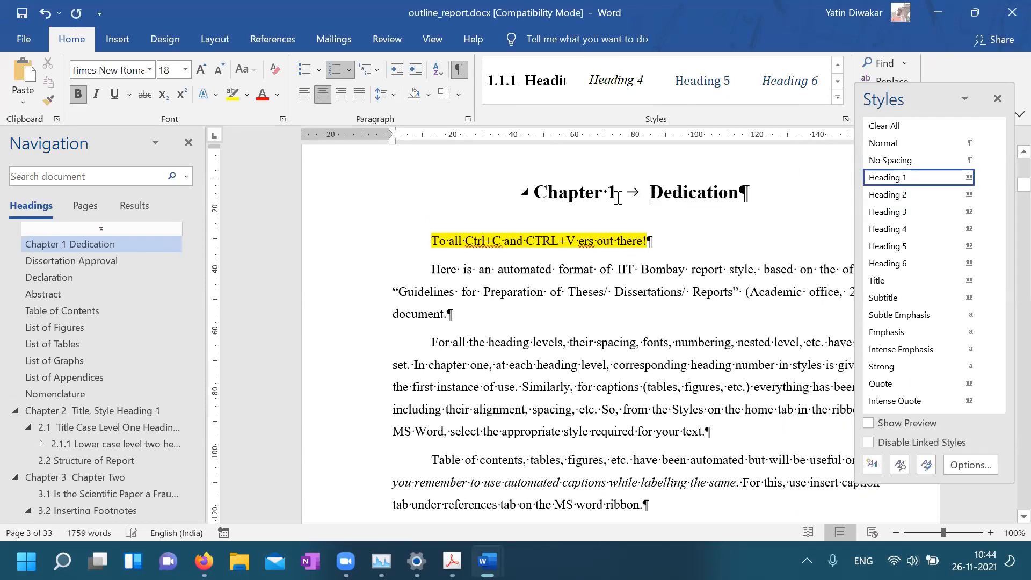
pyautogui.hotkey('ctrl', 'z')
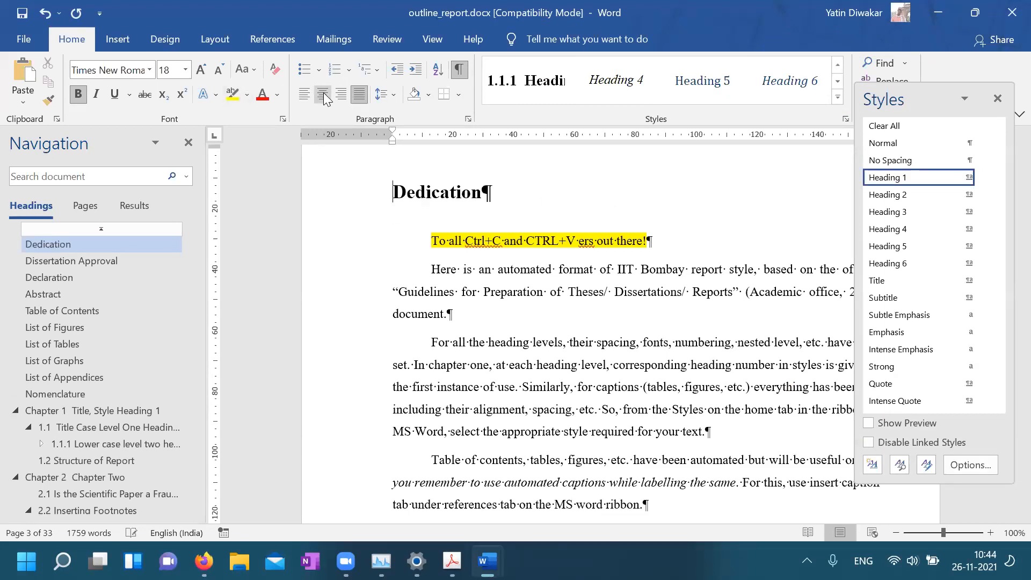
pyautogui.click(323, 94)
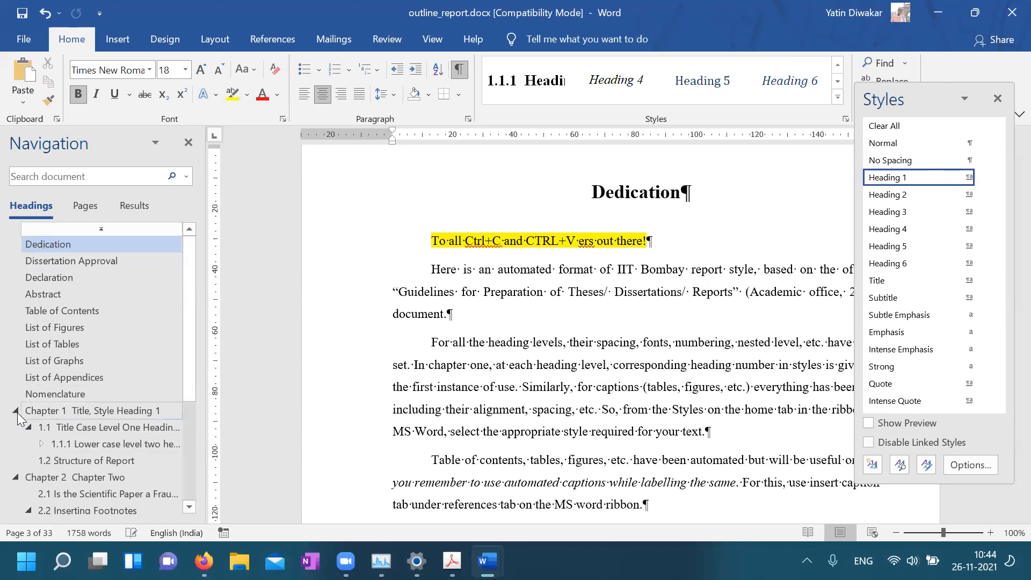
# Navigate through the headings to section 1.1 Title Case Level One Heading
pyautogui.click(62, 427)
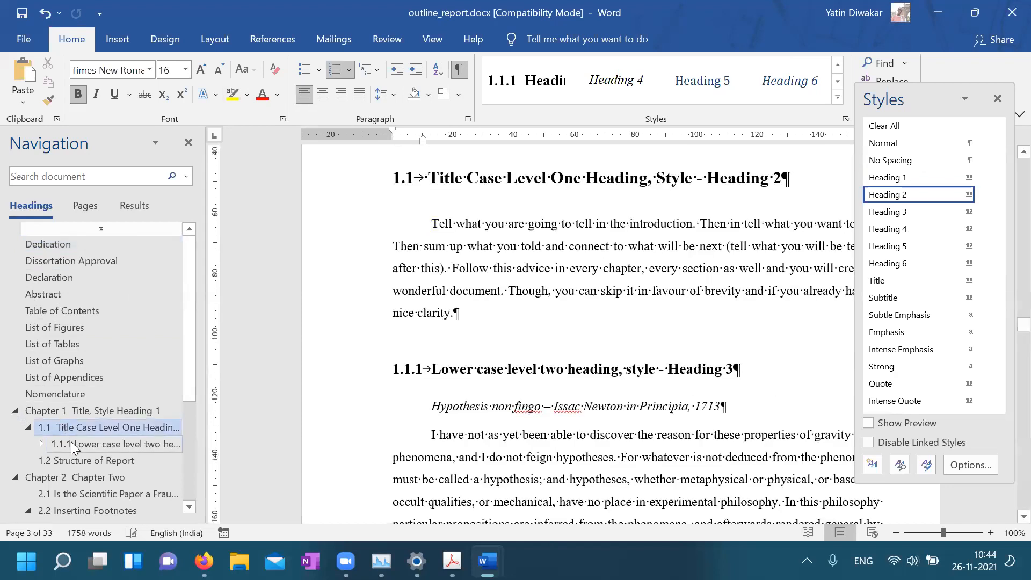
pyautogui.click(72, 443)
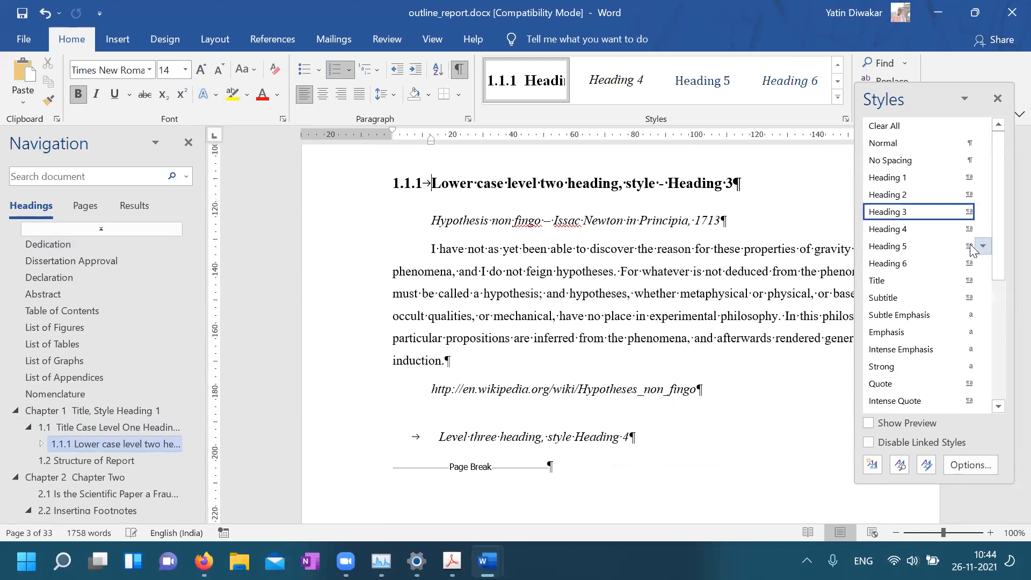
pyautogui.click(85, 430)
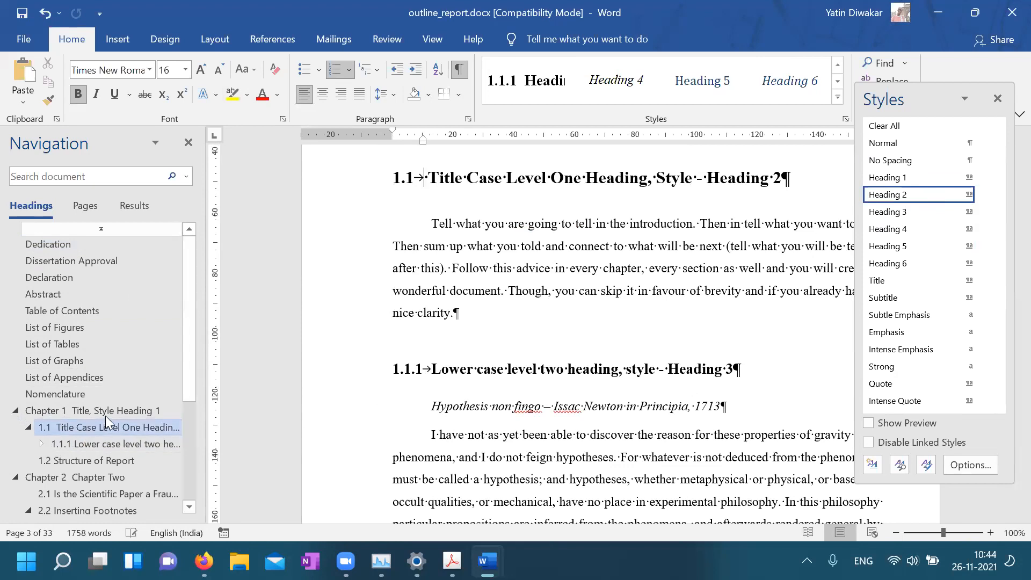
pyautogui.scroll(-3, 105, 437)
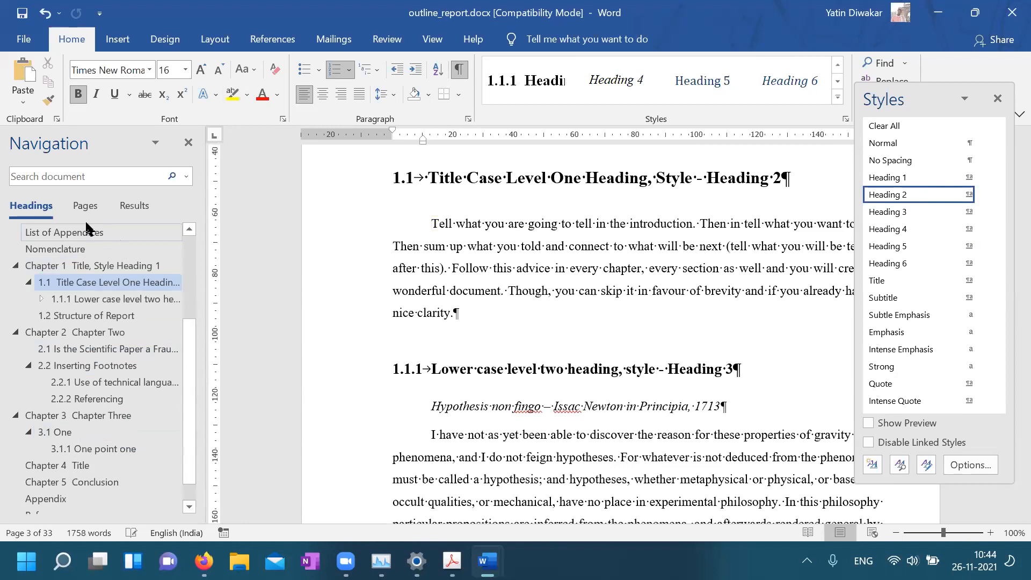
pyautogui.scroll(3, 120, 393)
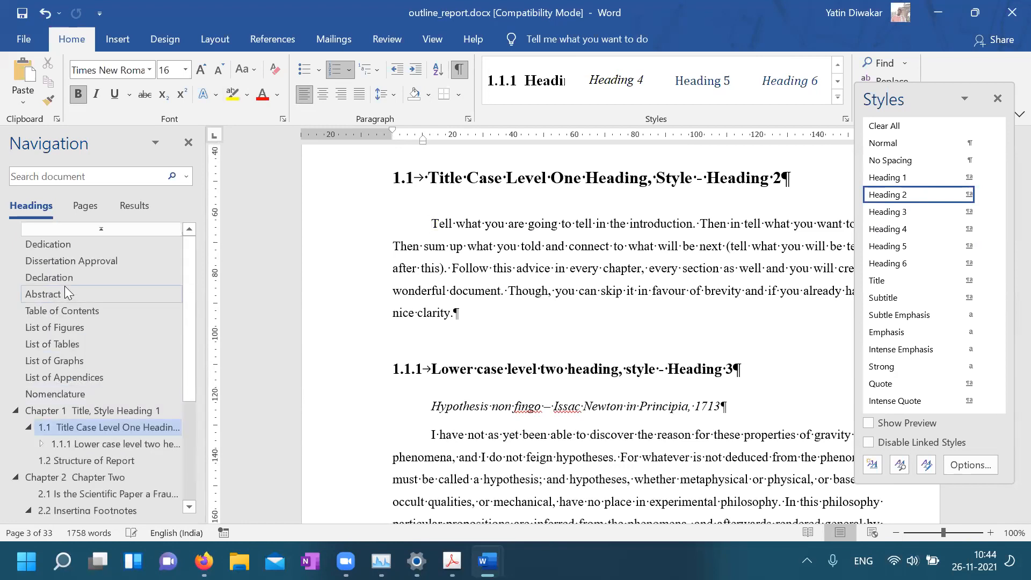
# Update the table of contents page numbers and close the Styles pane
pyautogui.click(72, 315)
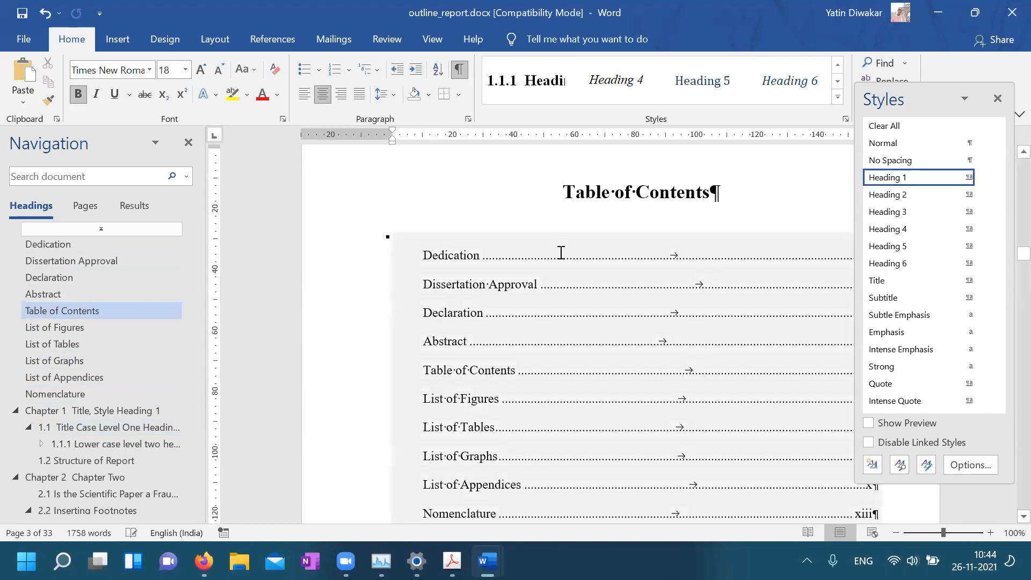
pyautogui.click(506, 256)
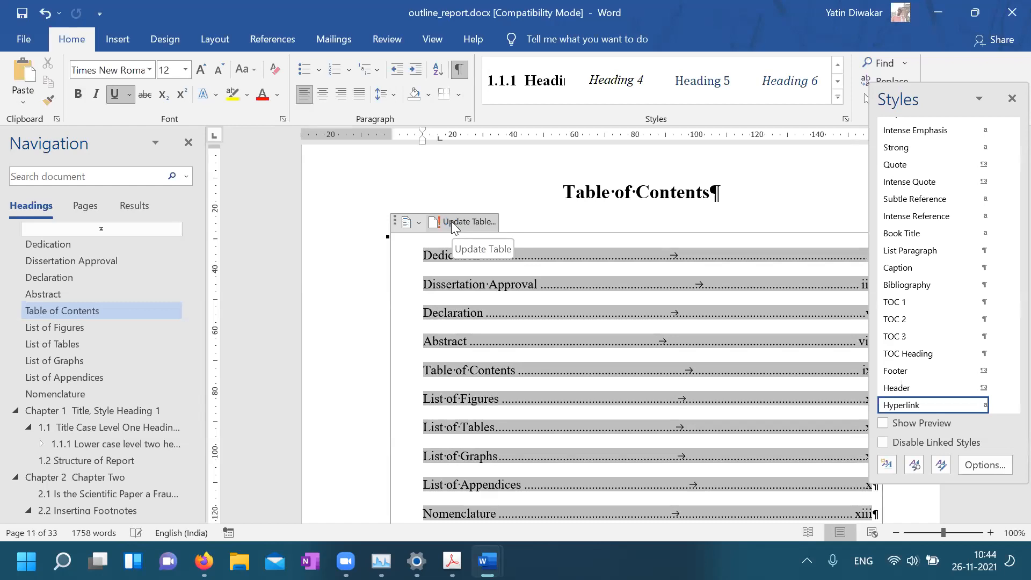
pyautogui.click(452, 221)
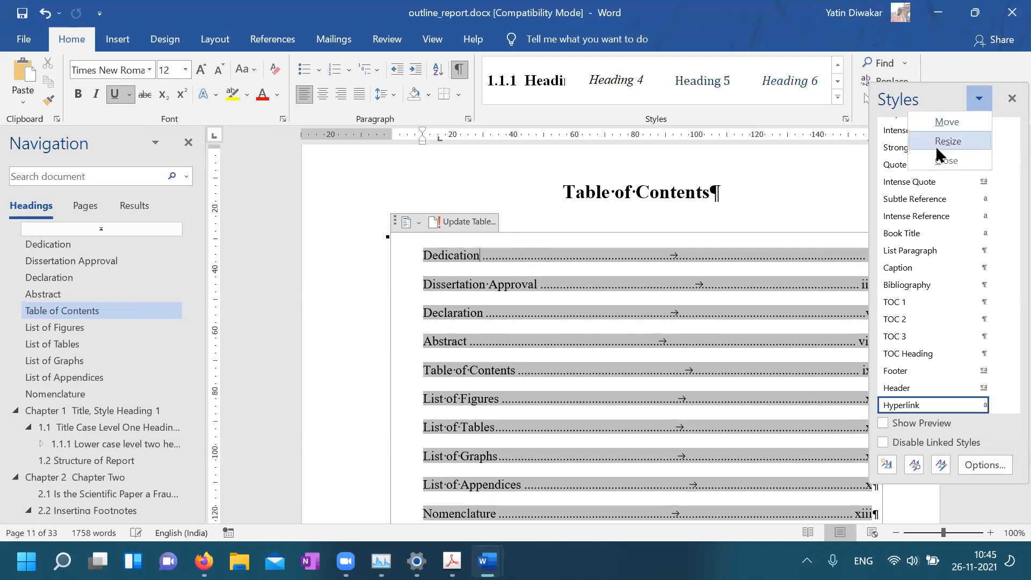
pyautogui.click(942, 161)
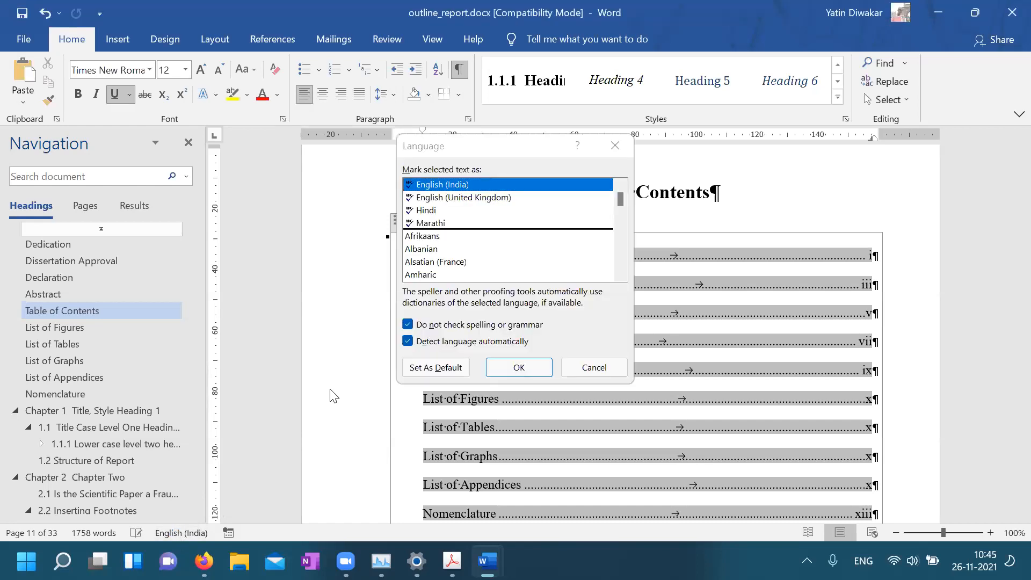
# Browse the Hindi and Marathi proofing languages, then cancel the Language dialog unchanged
pyautogui.click(422, 214)
pyautogui.click(424, 226)
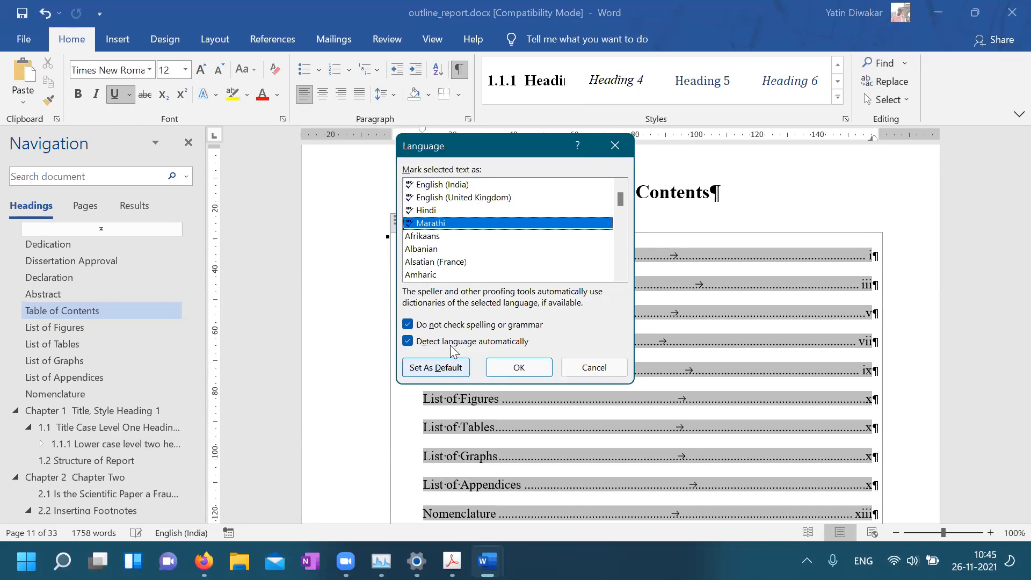
pyautogui.click(589, 370)
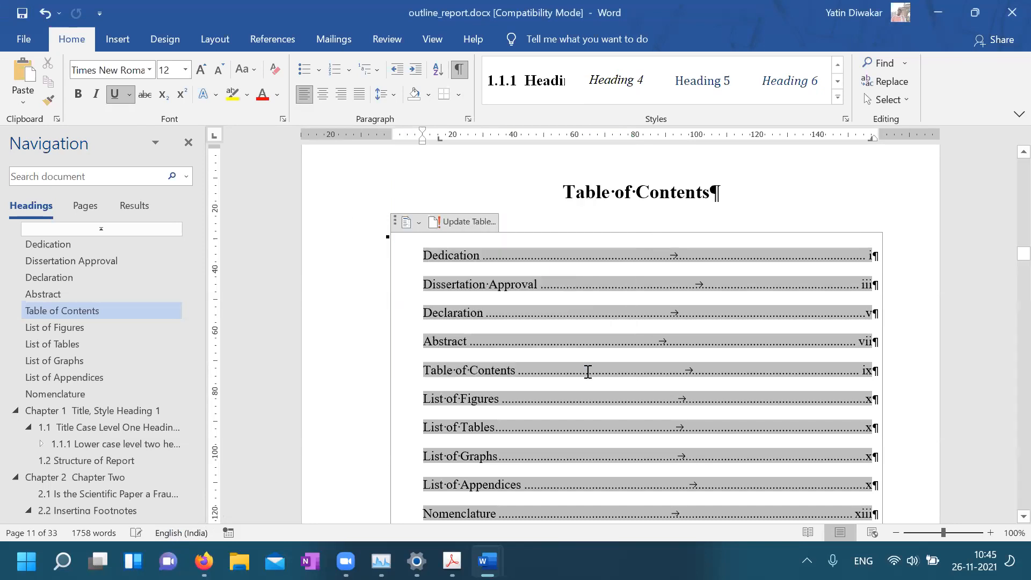
# Open the File backstage's More menu, then back out to the Home page
pyautogui.click(14, 43)
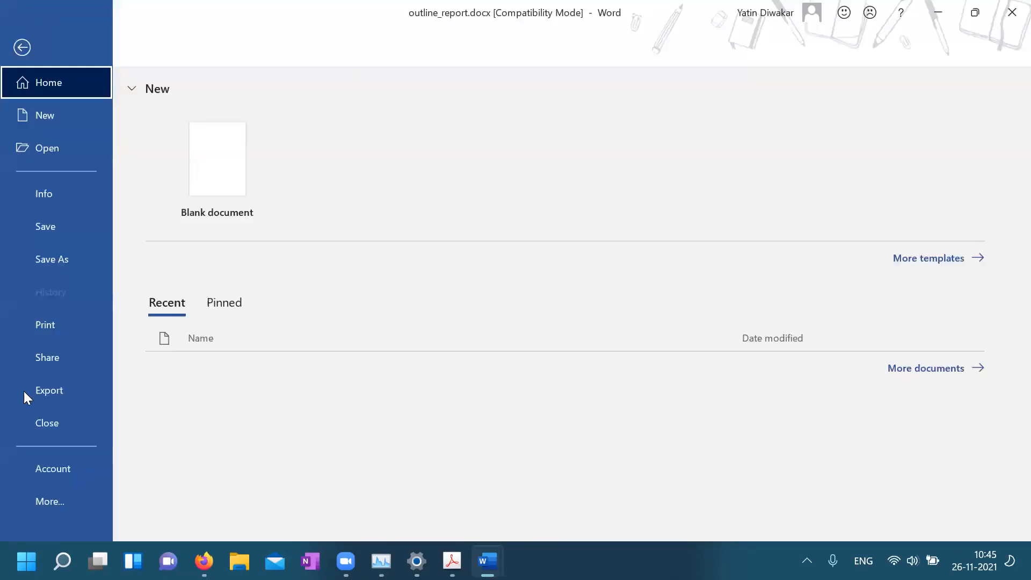
pyautogui.click(53, 500)
pyautogui.press('Escape')
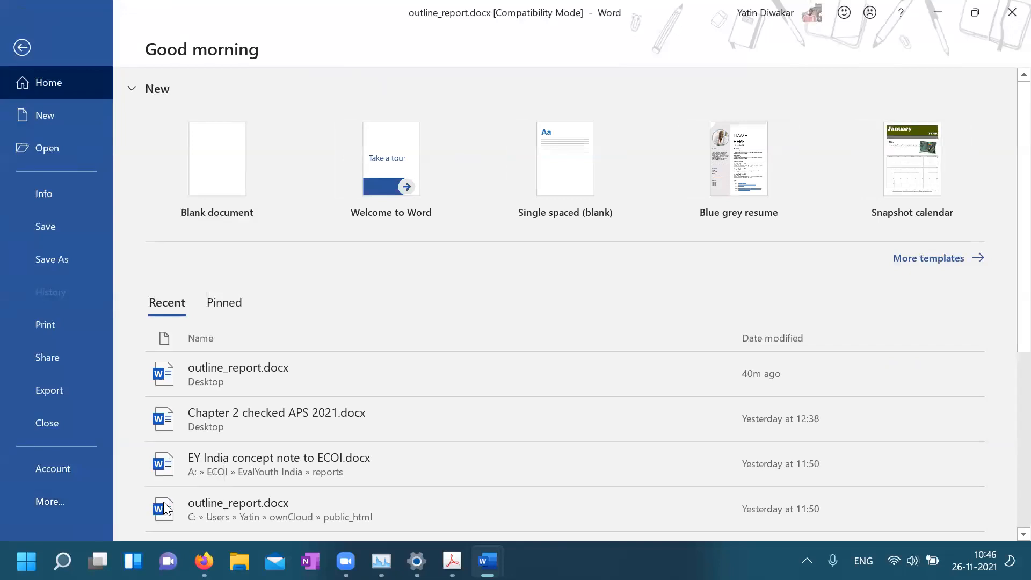
pyautogui.press('Escape')
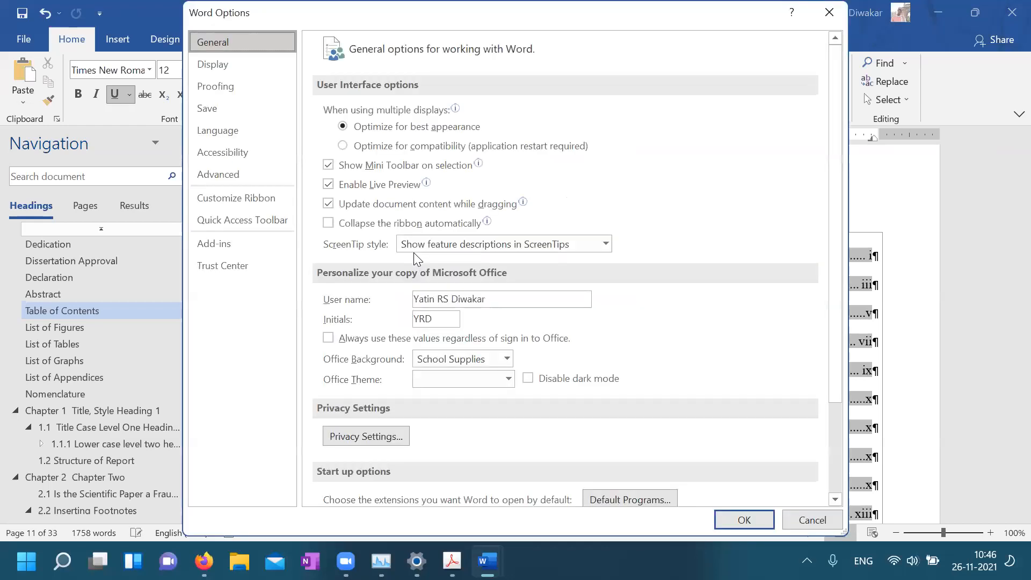
# Add Malayalam as an authoring language on the Word Options Language page
pyautogui.click(244, 132)
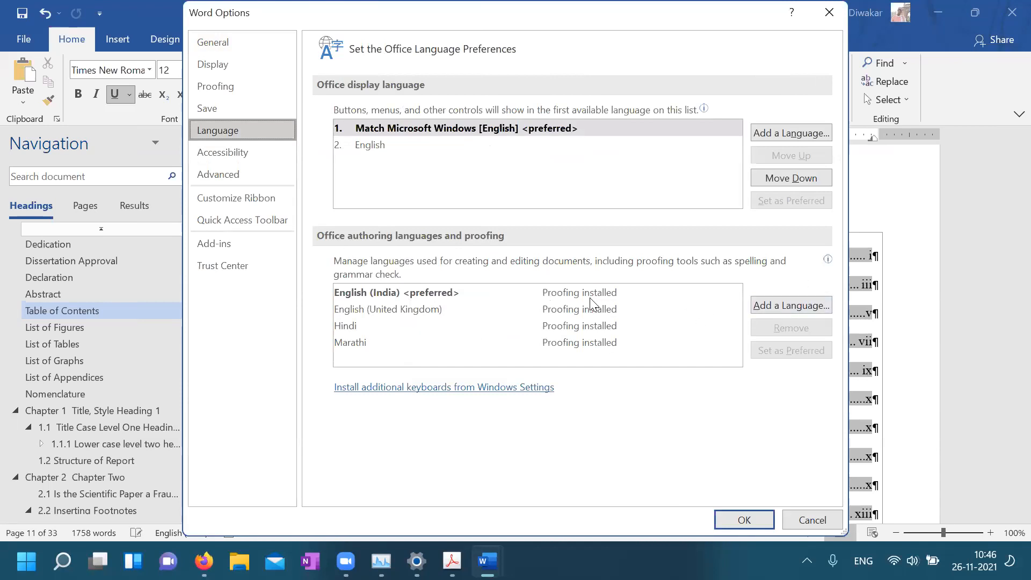
pyautogui.click(783, 312)
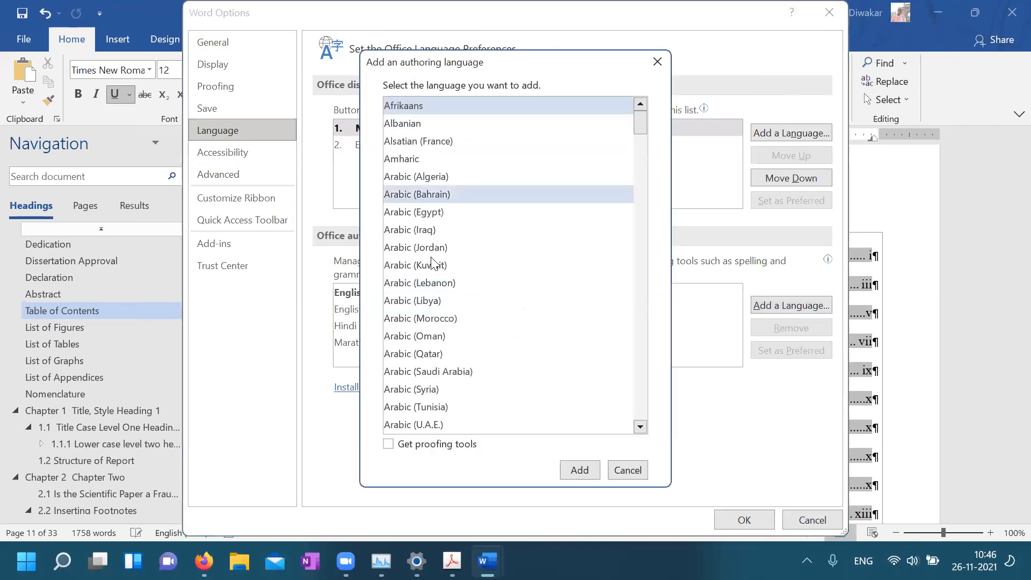
pyautogui.scroll(-7, 440, 331)
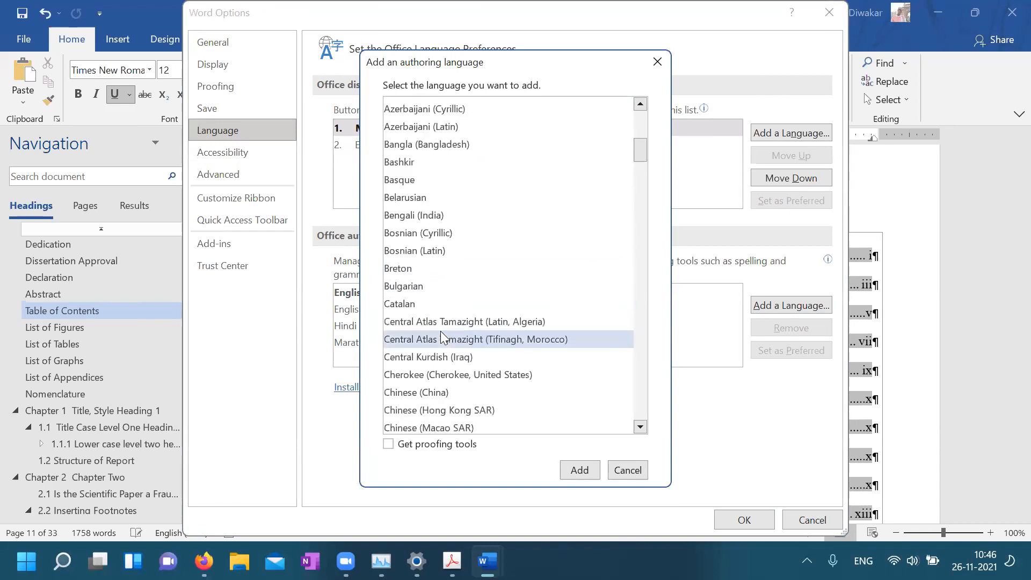
pyautogui.scroll(-1, 441, 331)
pyautogui.scroll(-20, 441, 331)
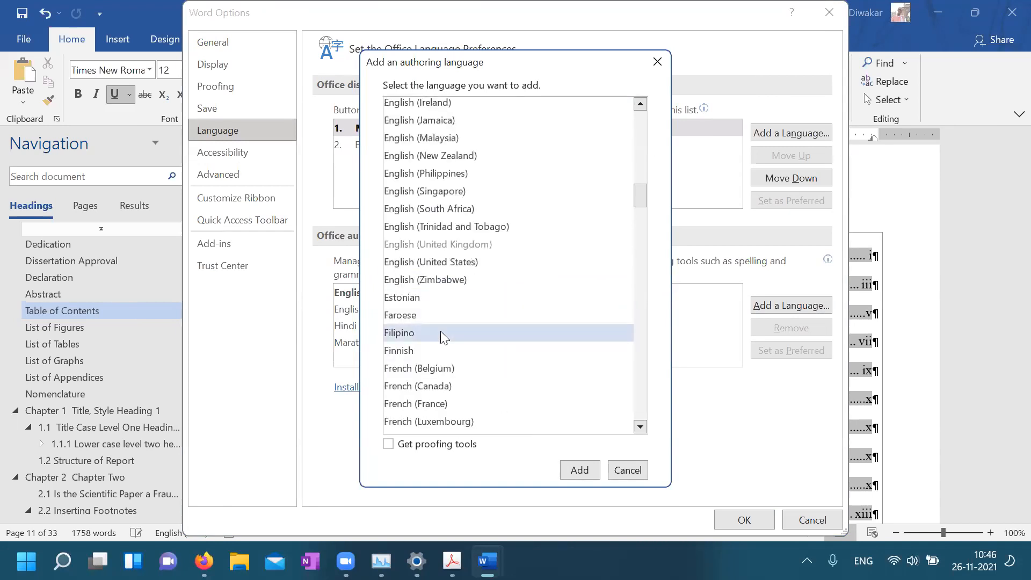
pyautogui.scroll(-8, 441, 331)
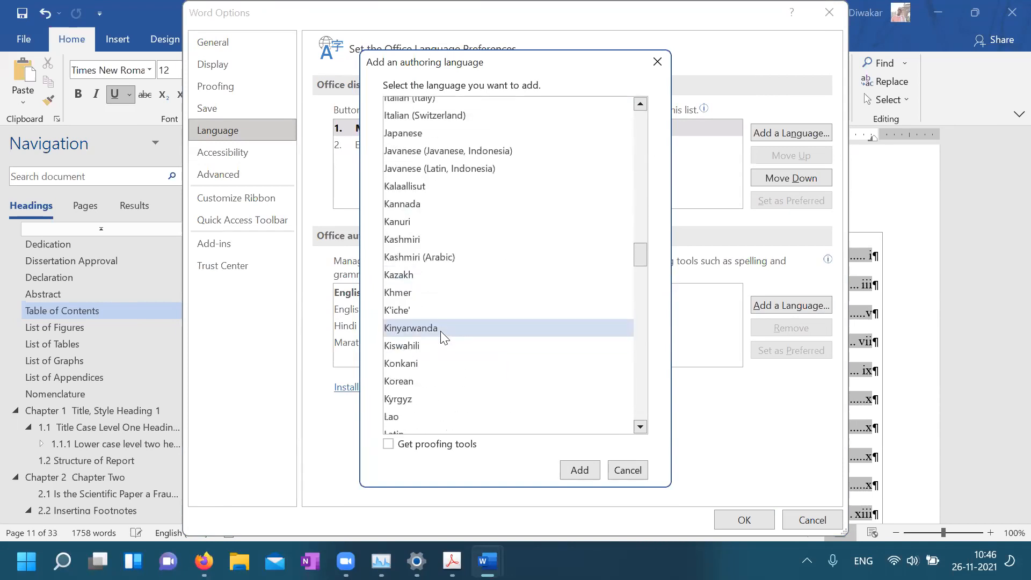
pyautogui.scroll(-20, 440, 332)
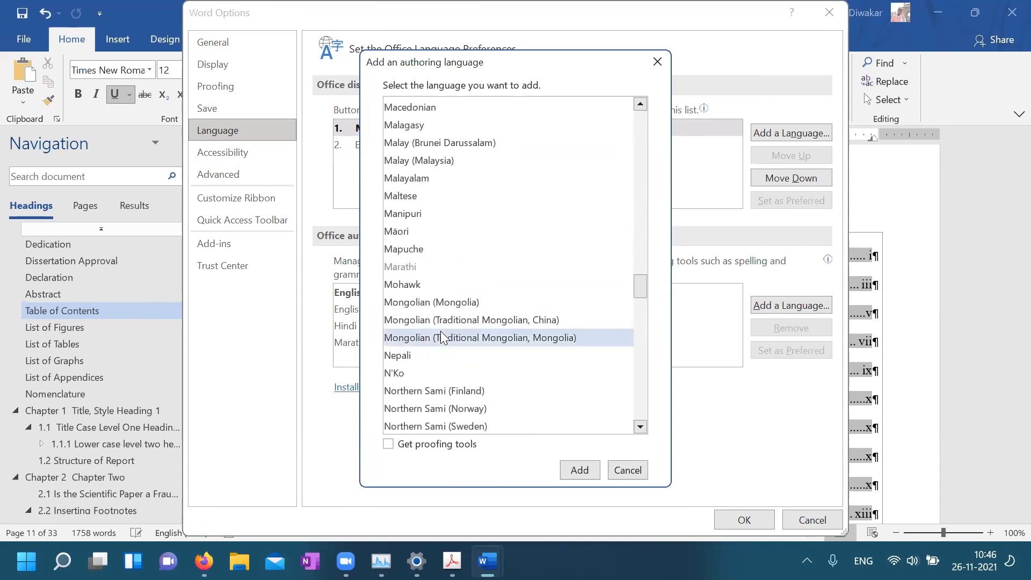
pyautogui.scroll(-15, 441, 331)
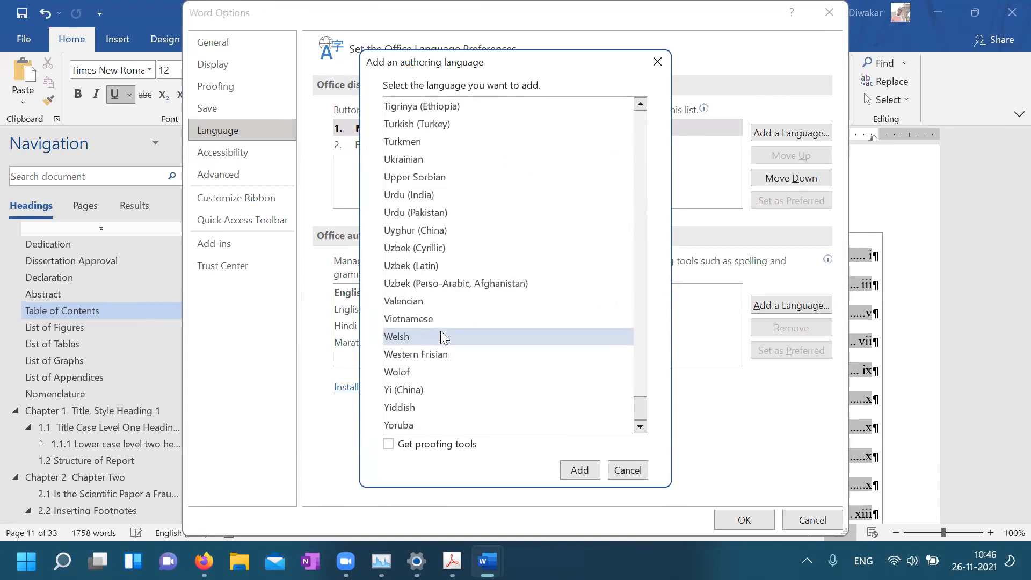
pyautogui.scroll(6, 440, 331)
pyautogui.scroll(6, 440, 331)
pyautogui.scroll(13, 441, 331)
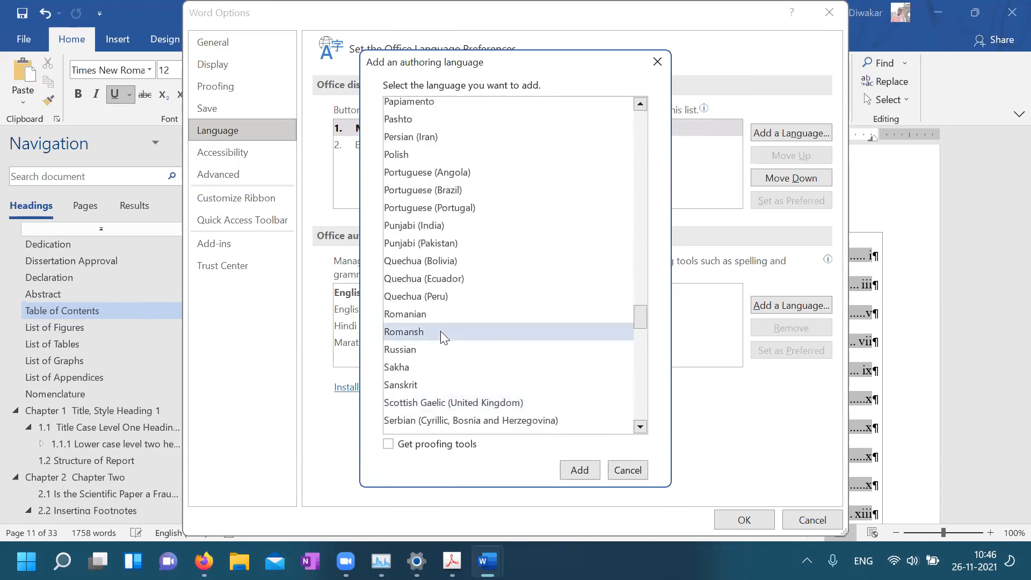
pyautogui.scroll(7, 440, 331)
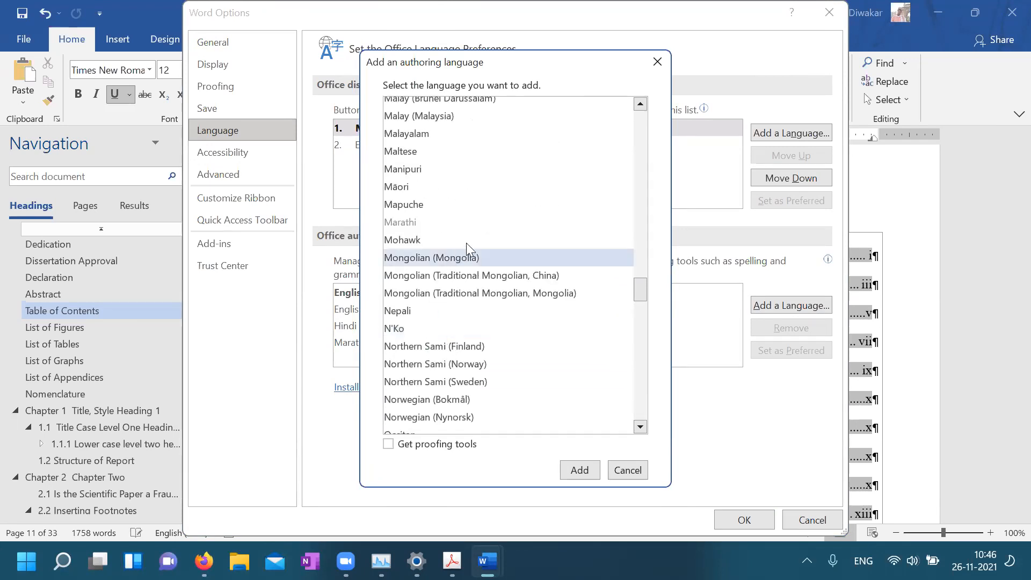
pyautogui.scroll(2, 483, 229)
pyautogui.click(450, 263)
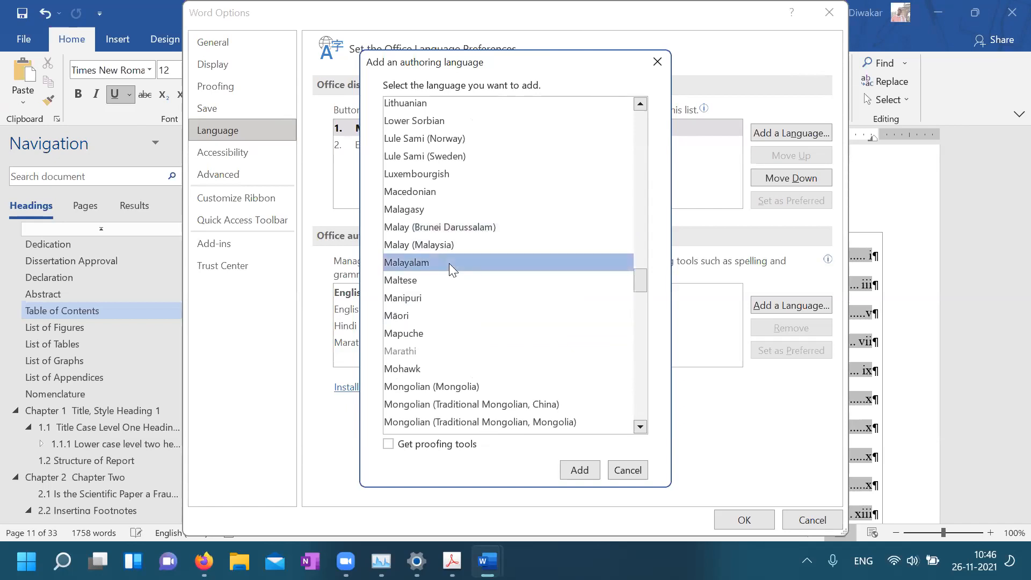
pyautogui.click(577, 473)
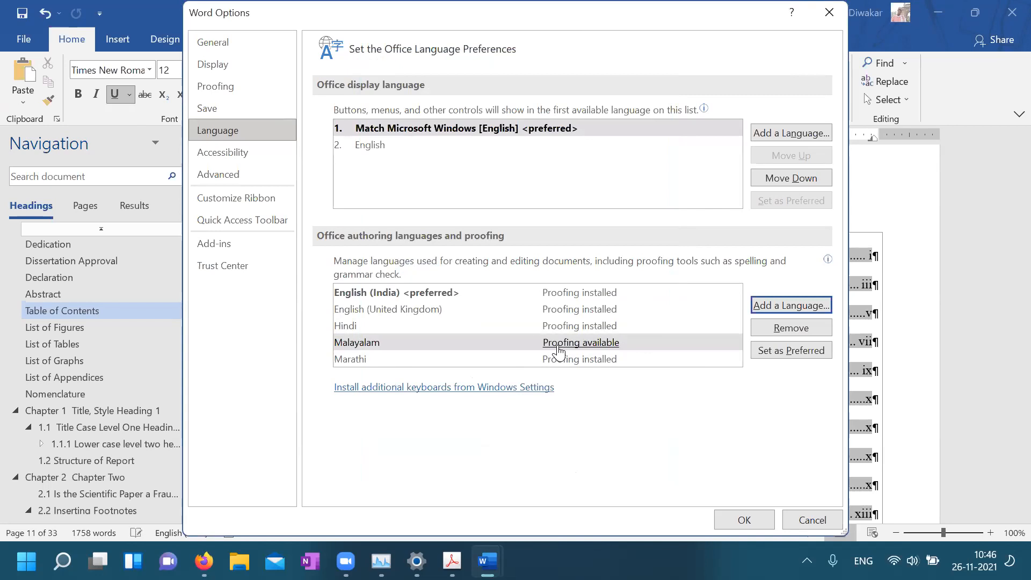
# Dismiss Malayalam's proofing install notice, remove Malayalam, and close Word Options
pyautogui.click(601, 346)
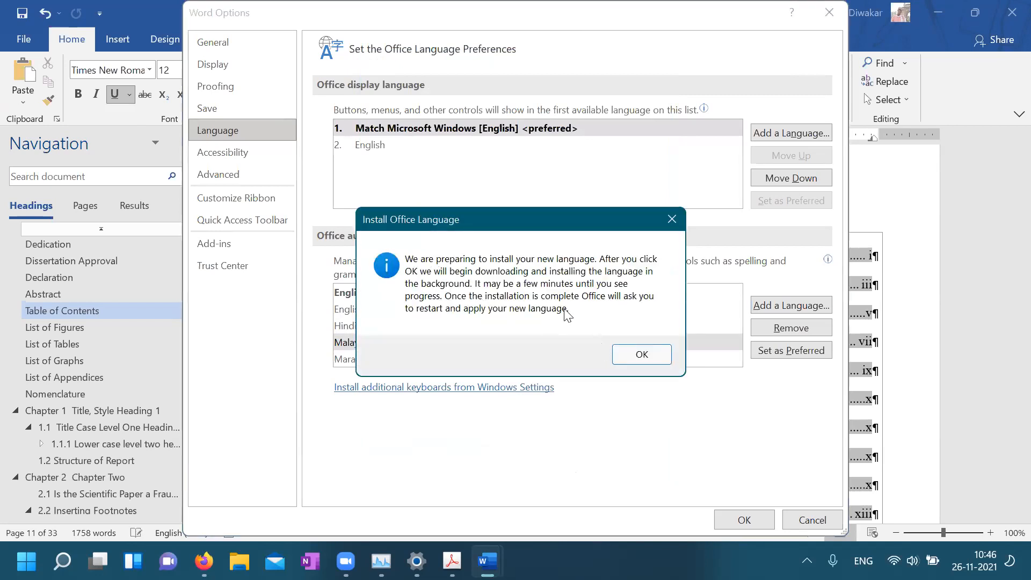
pyautogui.click(672, 219)
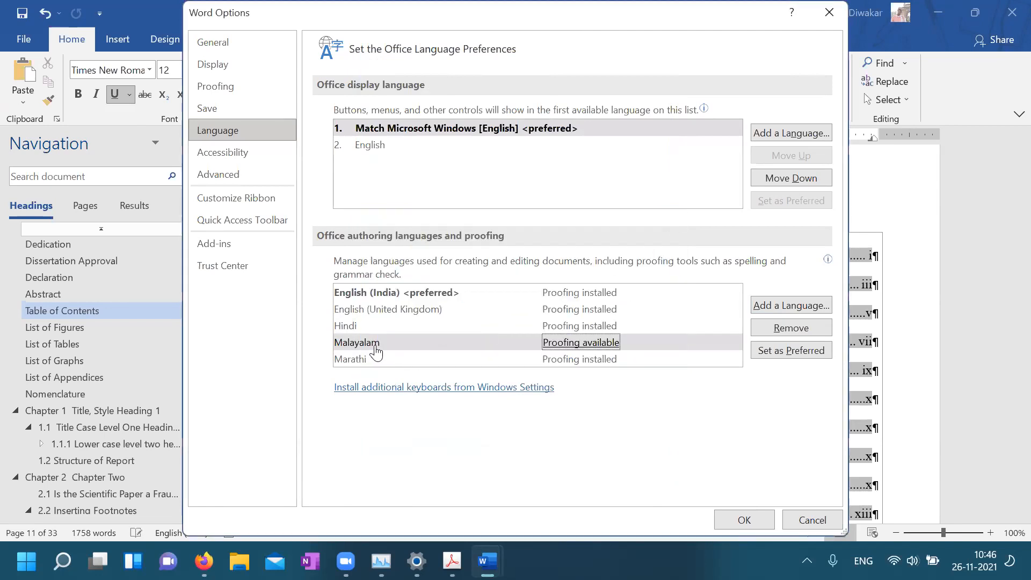
pyautogui.click(789, 331)
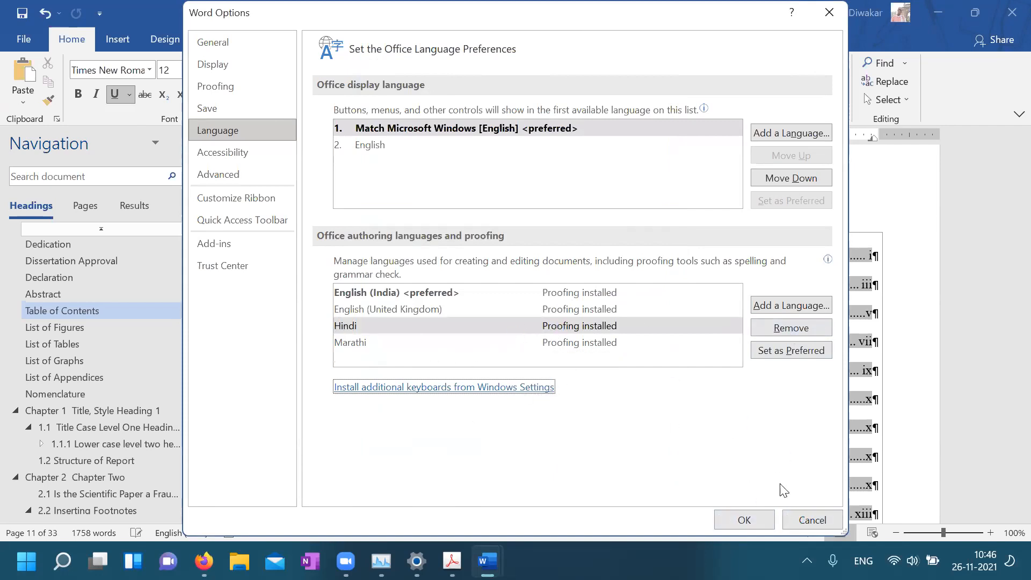
pyautogui.click(810, 521)
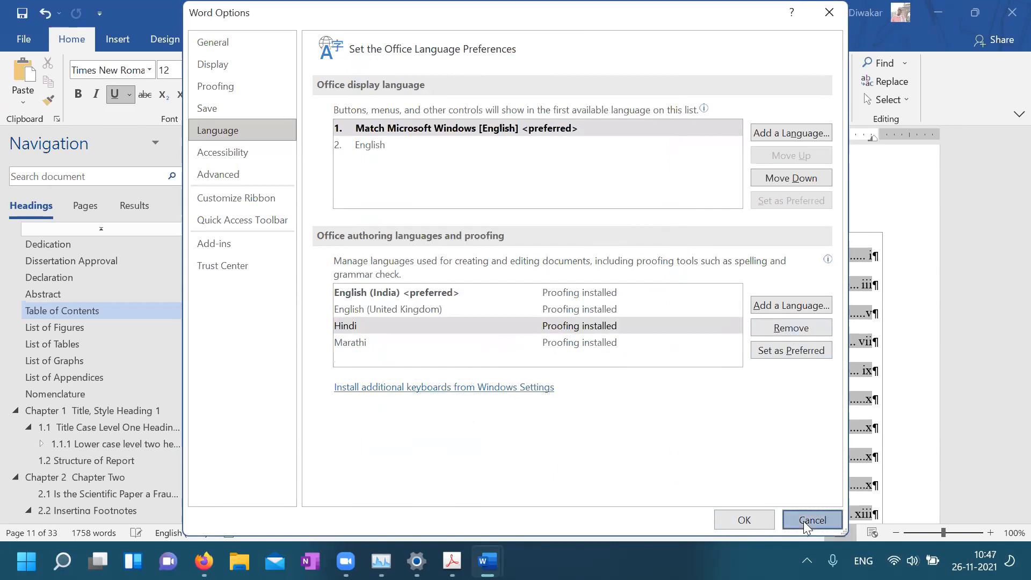
pyautogui.click(86, 411)
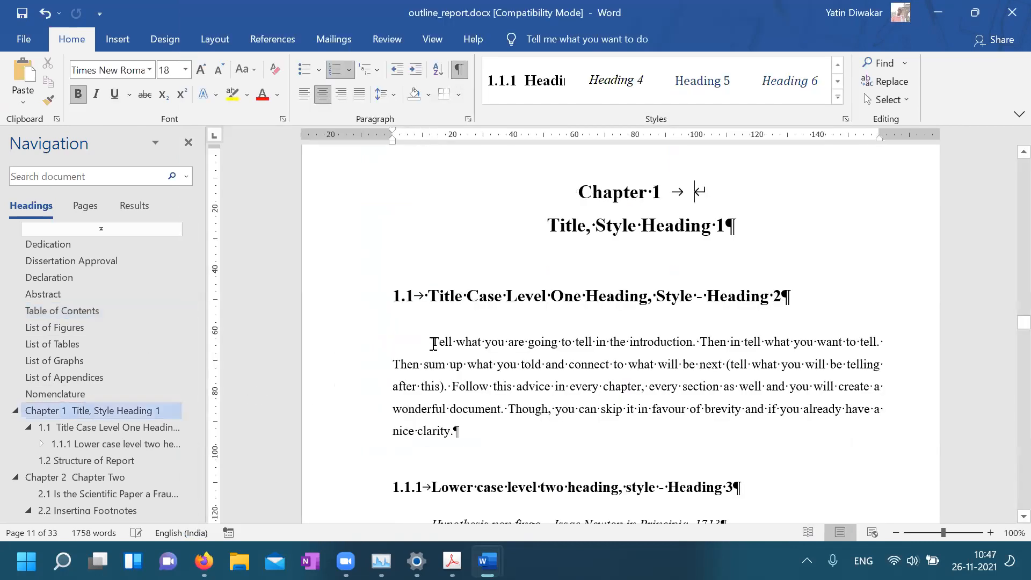
pyautogui.click(433, 340)
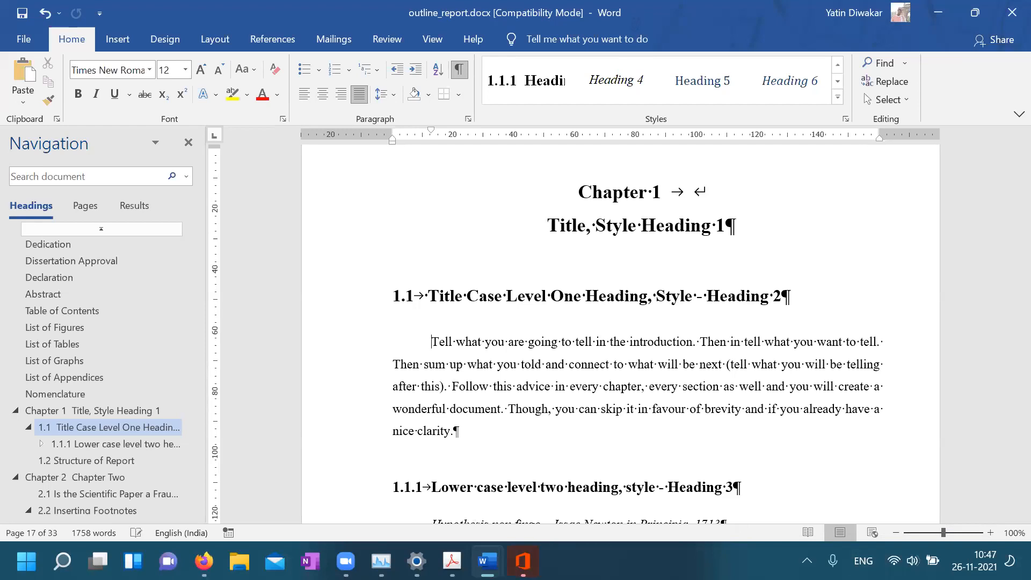
pyautogui.moveTo(422, 539)
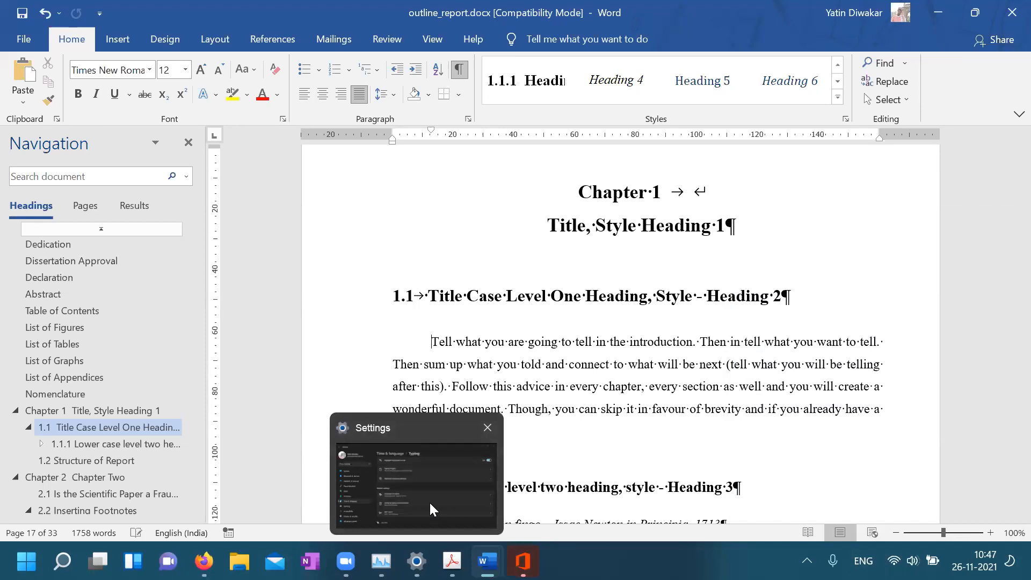
# Switch to the Windows Settings Typing page and scroll down to Related settings
pyautogui.click(430, 504)
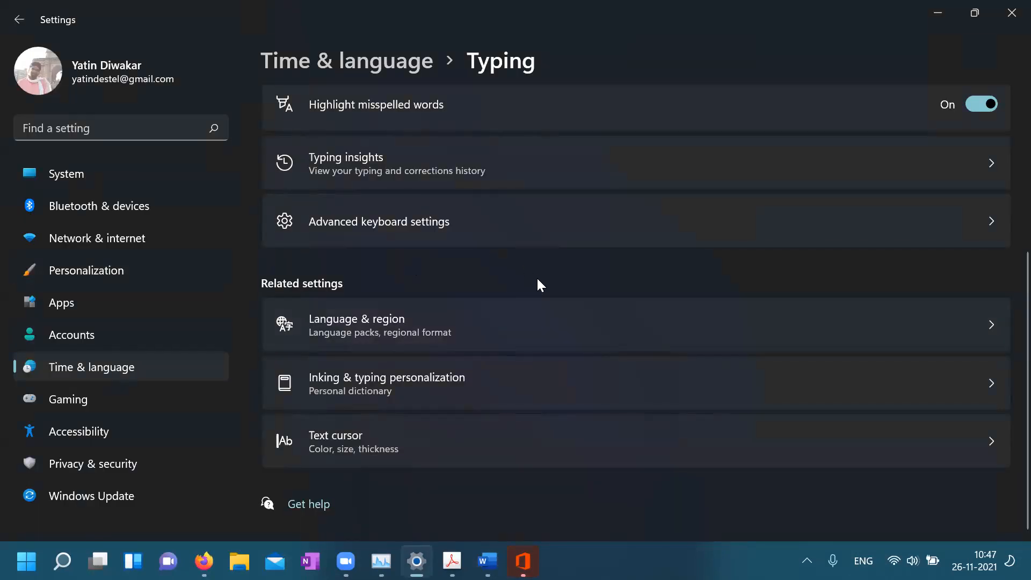
pyautogui.scroll(5, 536, 276)
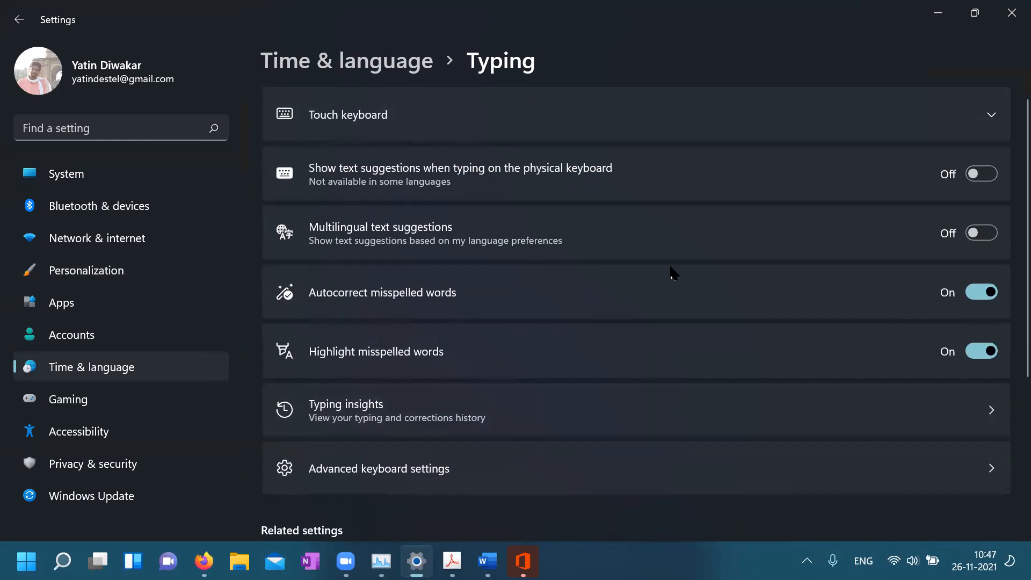
pyautogui.scroll(-2, 672, 274)
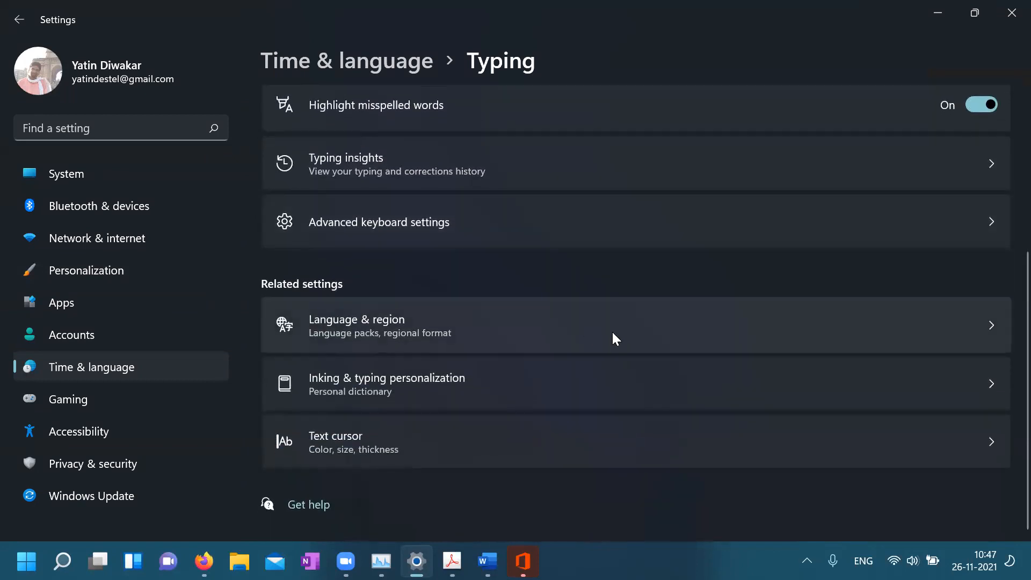
pyautogui.scroll(5, 662, 332)
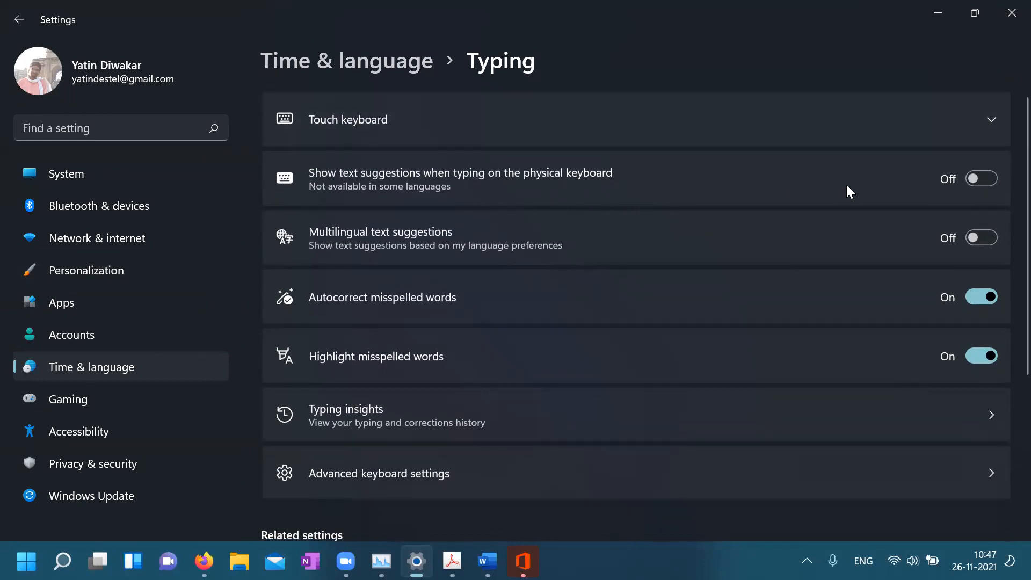
pyautogui.scroll(-5, 674, 492)
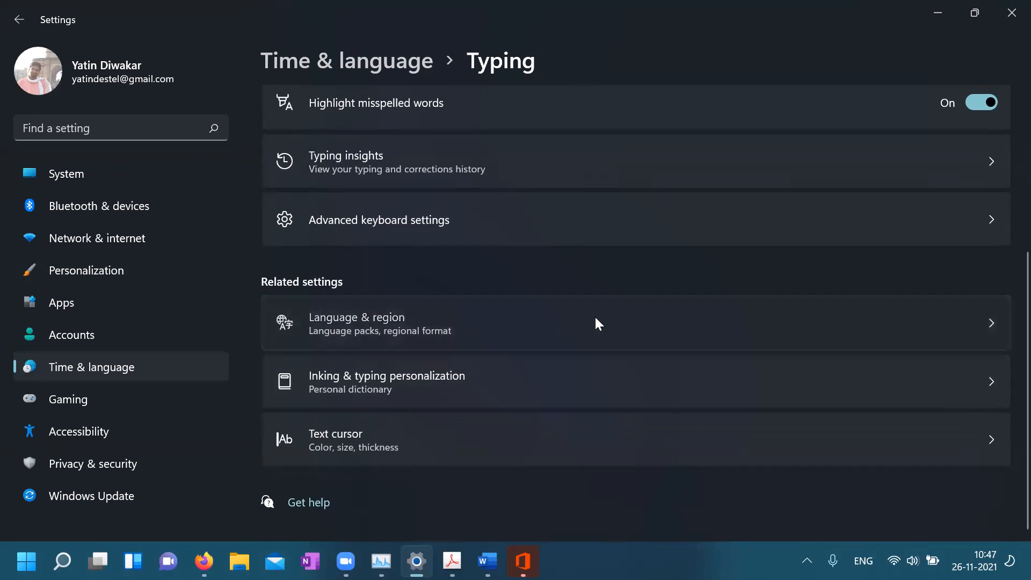
# In Language & region, search 'mal', pick Malayalam, then cancel its installation
pyautogui.moveTo(522, 560)
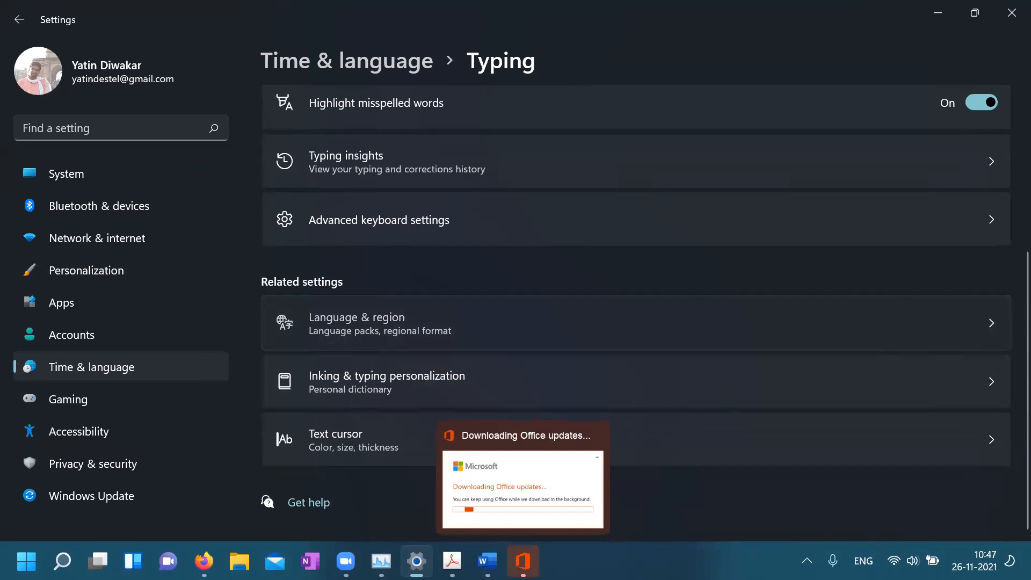
pyautogui.click(430, 324)
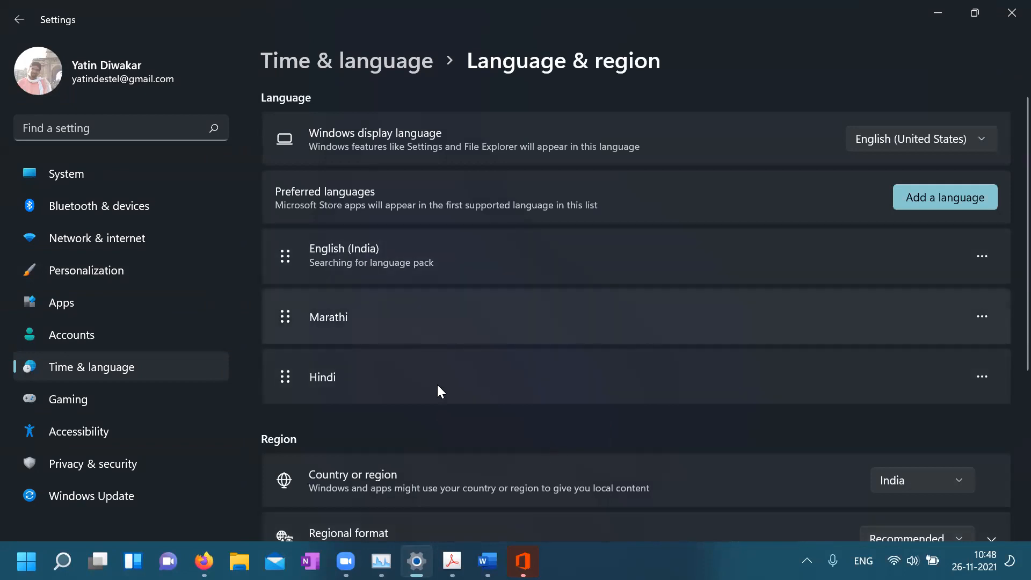
pyautogui.click(939, 200)
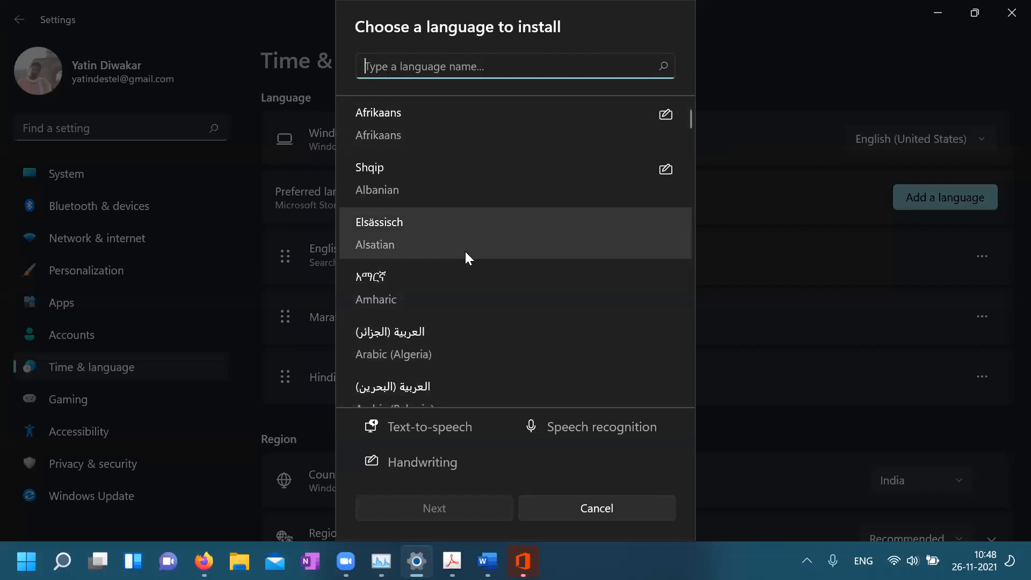
pyautogui.write('ma')
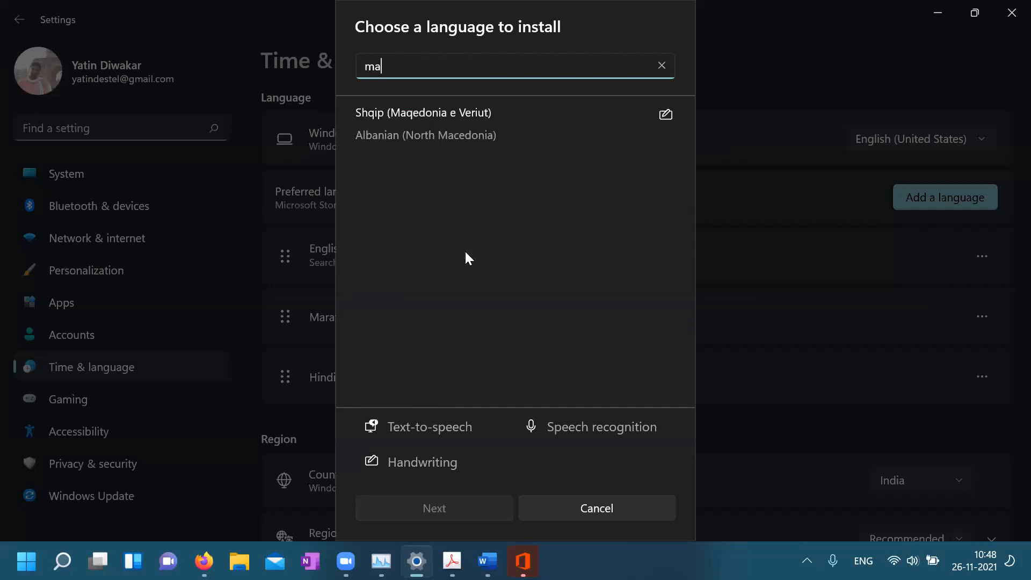
pyautogui.write('l')
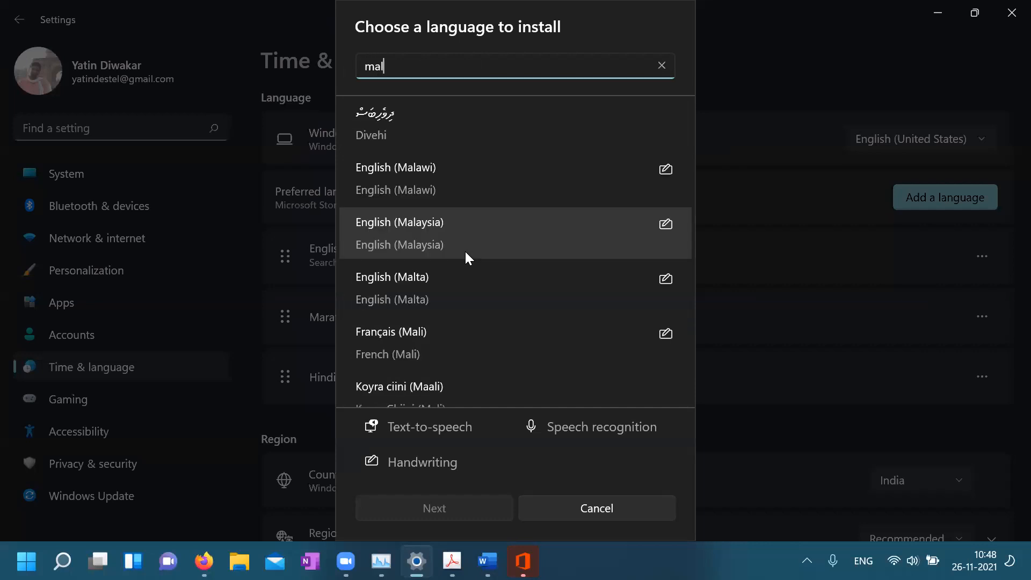
pyautogui.scroll(-5, 454, 328)
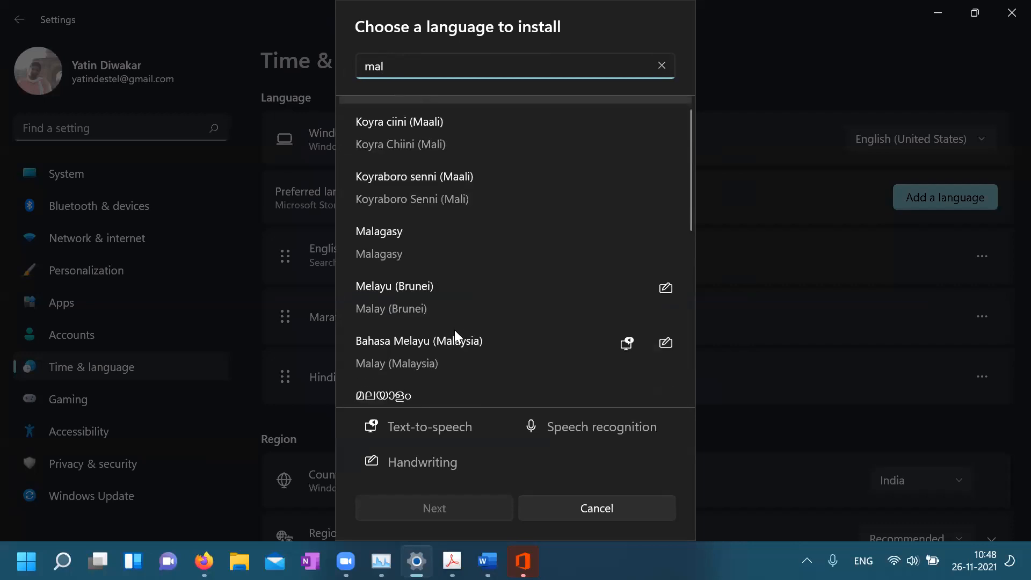
pyautogui.scroll(-3, 473, 229)
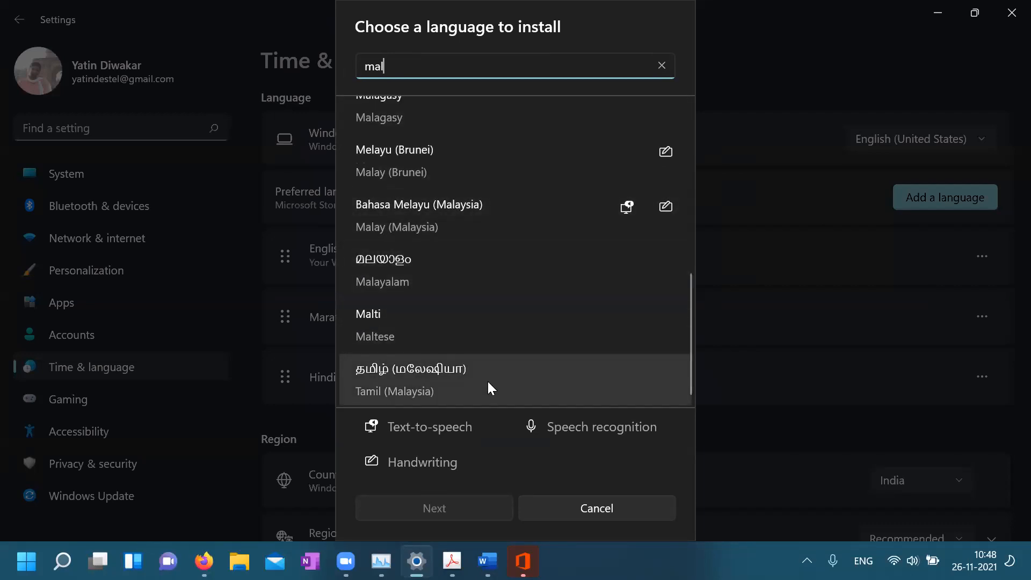
pyautogui.scroll(2, 489, 383)
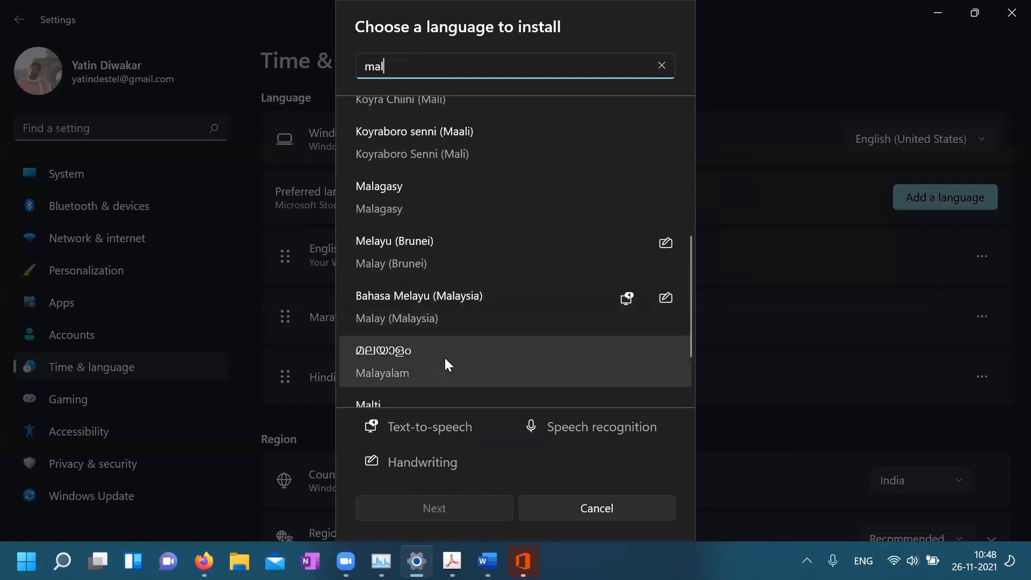
pyautogui.click(444, 358)
pyautogui.click(436, 515)
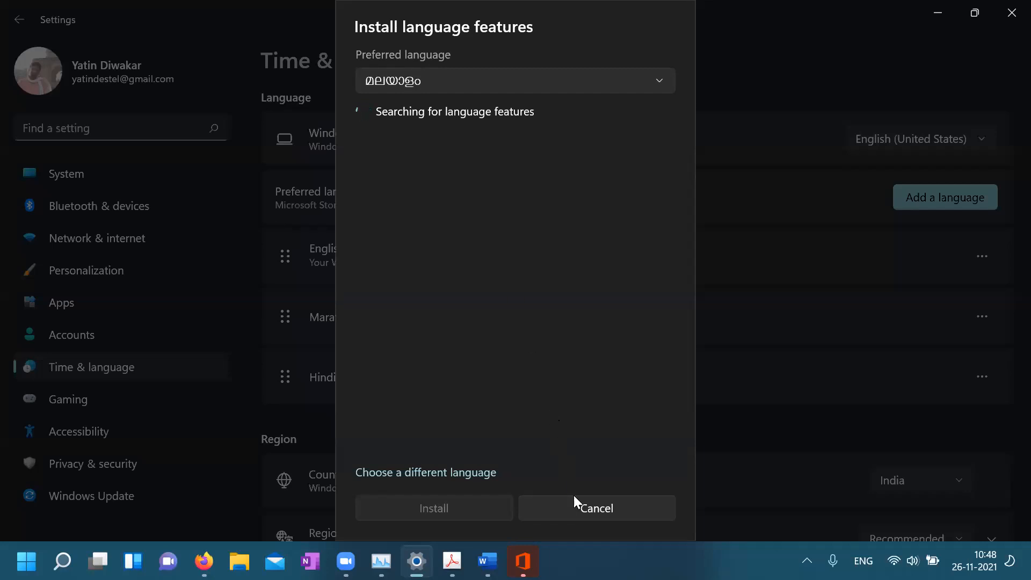
pyautogui.click(581, 510)
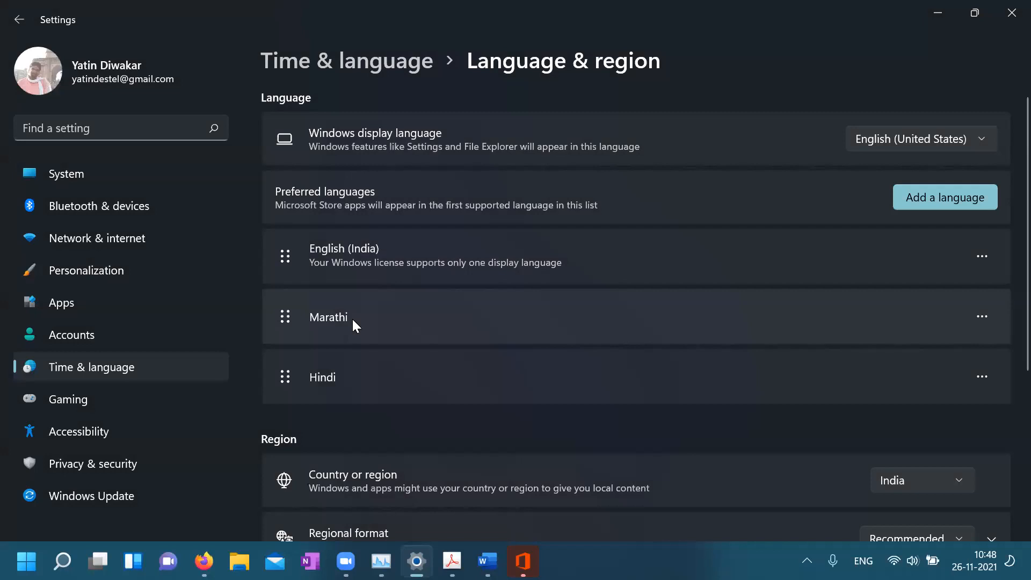
# Open Marathi's language options menu, then switch back to outline_report.docx in Word
pyautogui.click(982, 317)
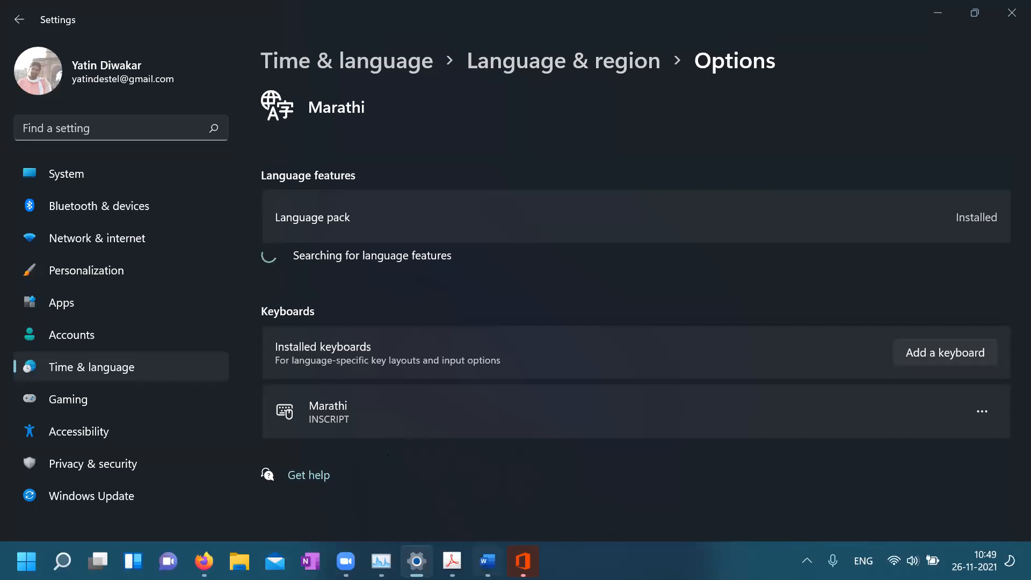
pyautogui.moveTo(487, 561)
pyautogui.click(556, 448)
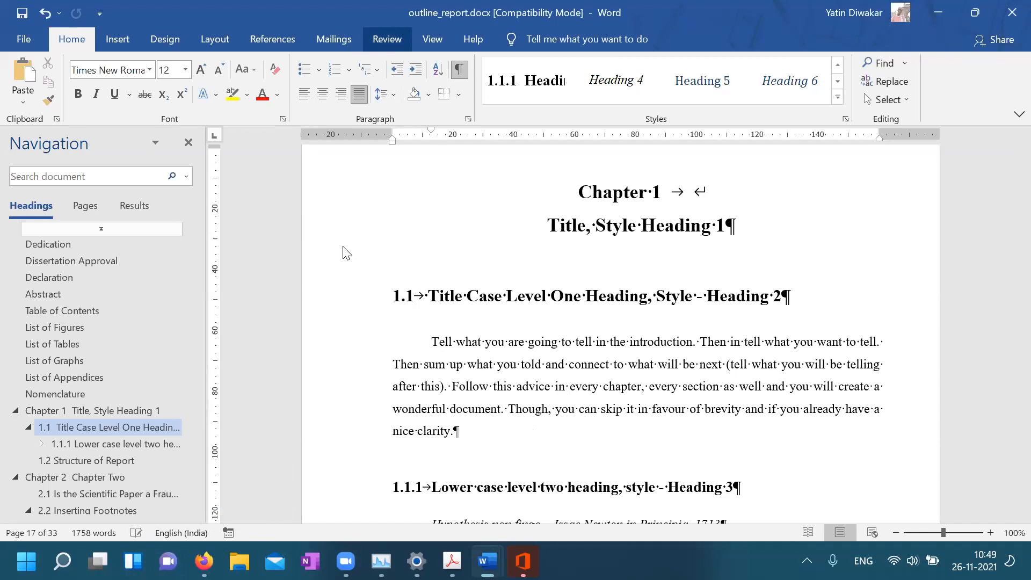
# In Word Options > Proofing, choose the Grammar & Refinements writing style and open its Settings
pyautogui.hotkey('alt', 'r')
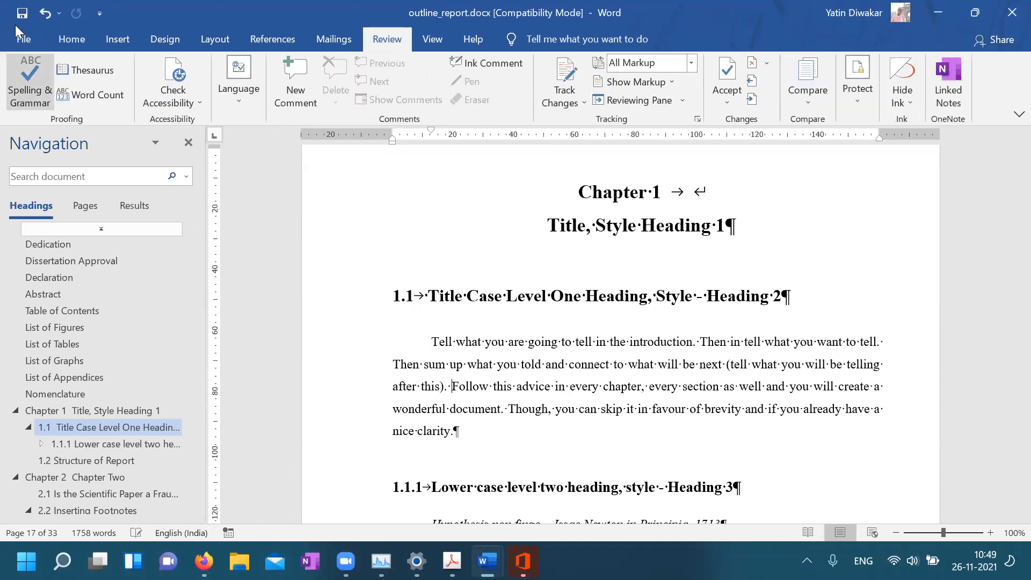
pyautogui.click(17, 41)
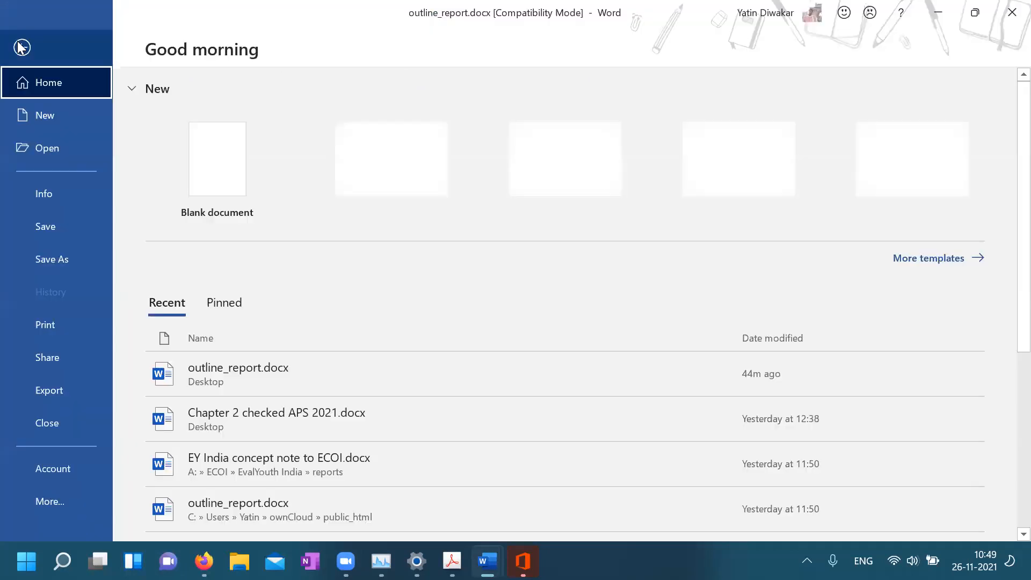
pyautogui.click(69, 502)
pyautogui.click(159, 496)
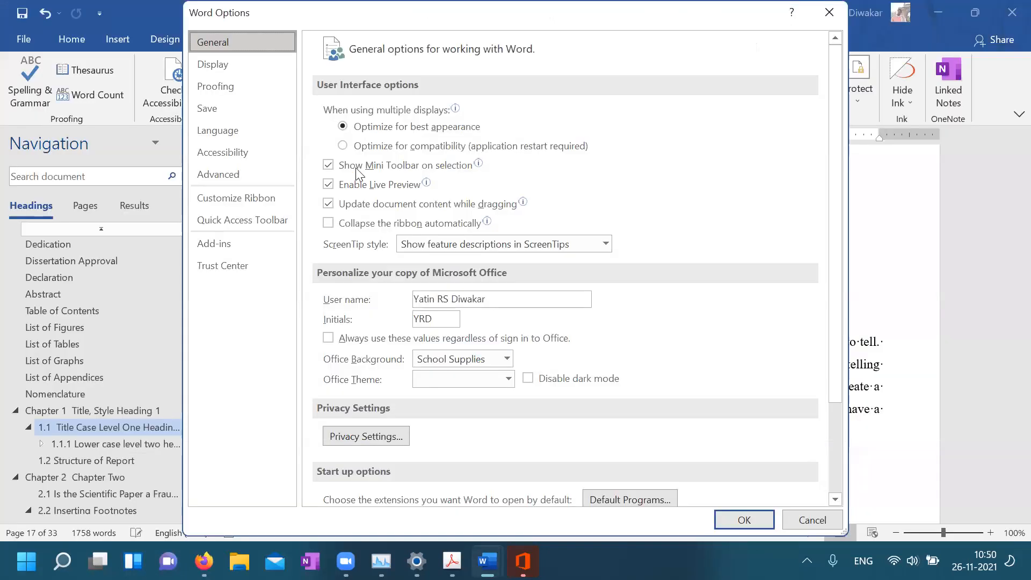
pyautogui.click(231, 87)
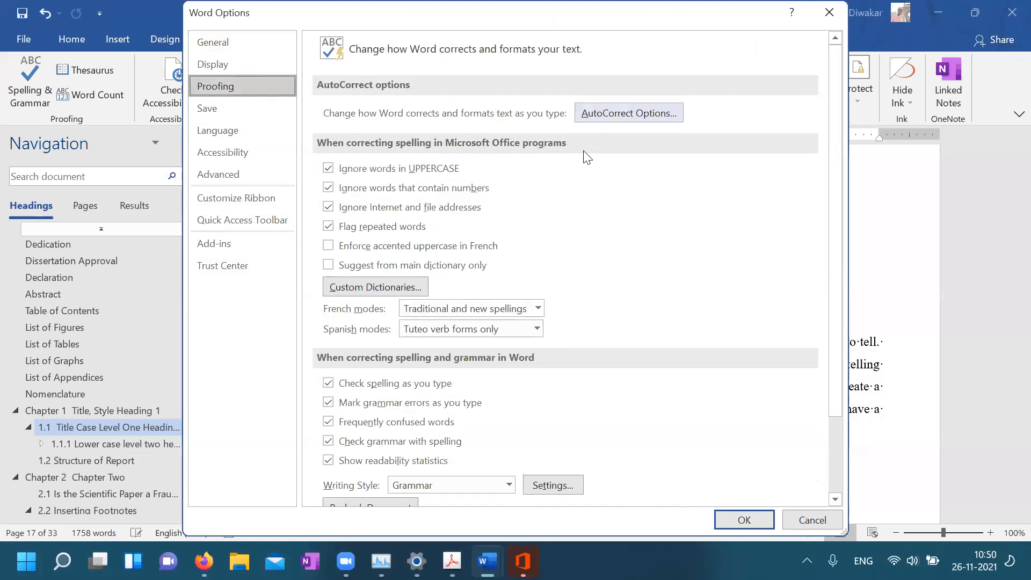
pyautogui.scroll(-3, 591, 325)
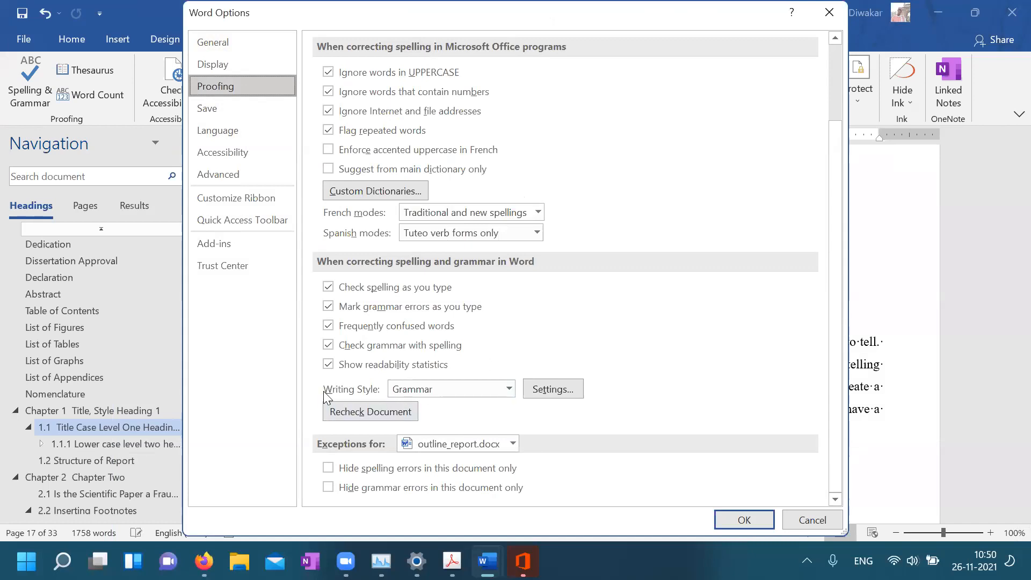
pyautogui.click(510, 390)
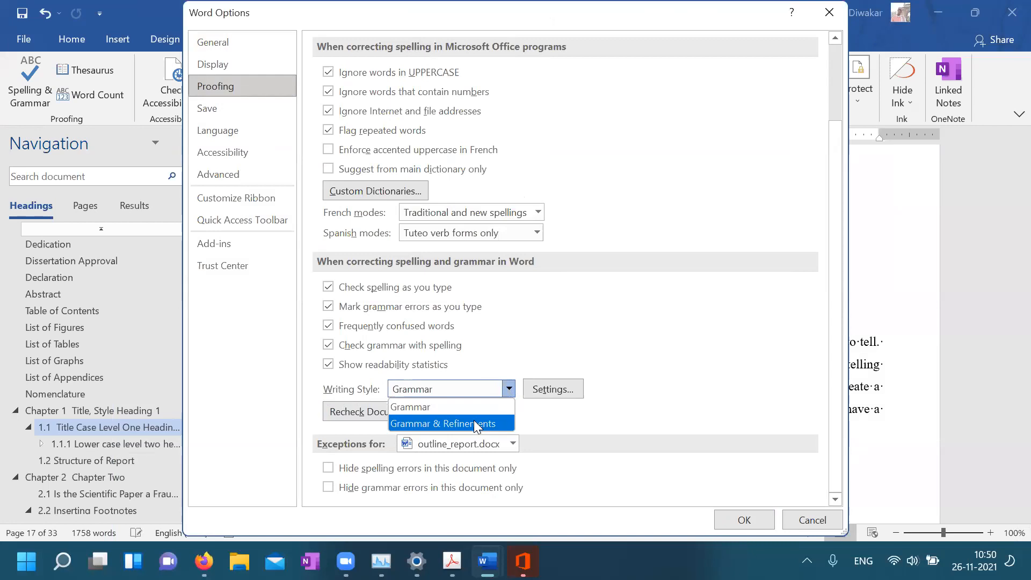
pyautogui.click(474, 424)
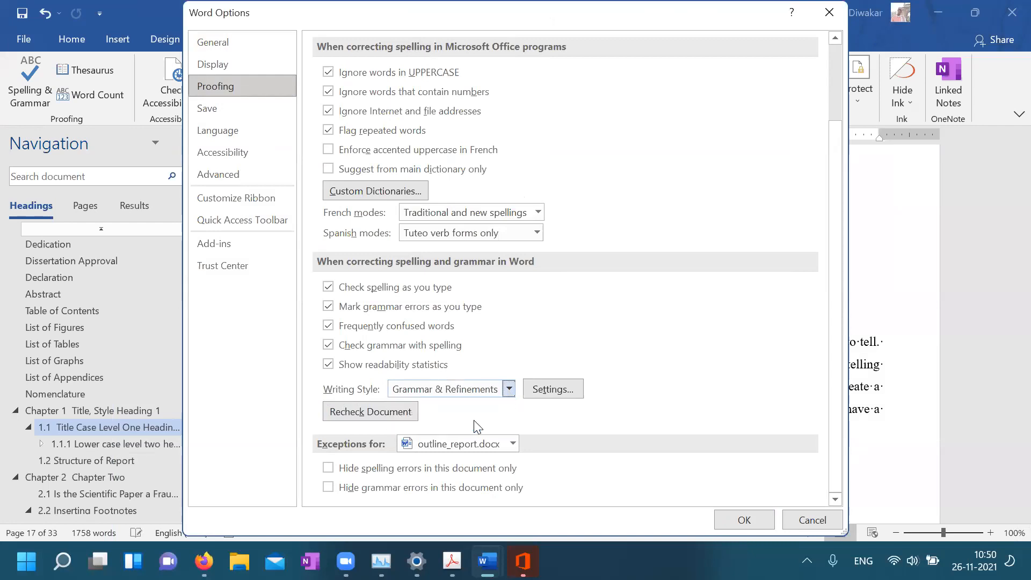
pyautogui.click(553, 391)
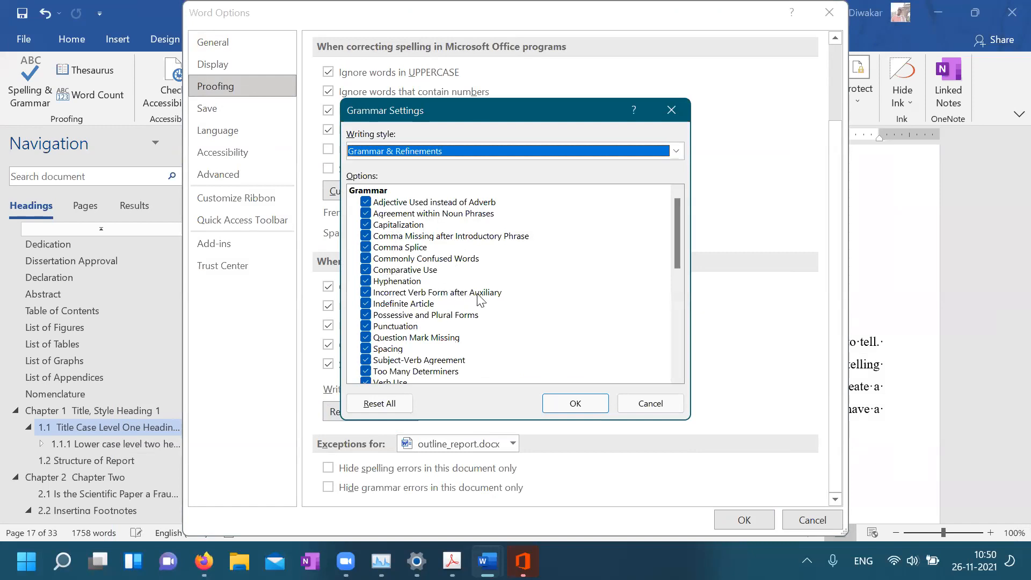
# Scroll through the grammar checks, cancel Grammar Settings, and return to the Proofing page
pyautogui.scroll(-3, 478, 298)
pyautogui.scroll(-2, 433, 320)
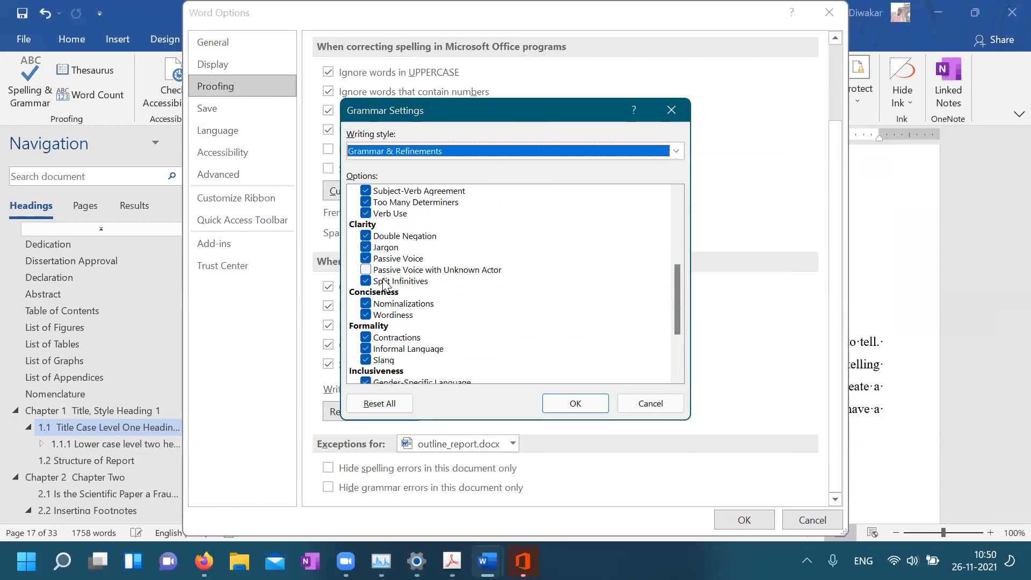
pyautogui.scroll(-3, 439, 335)
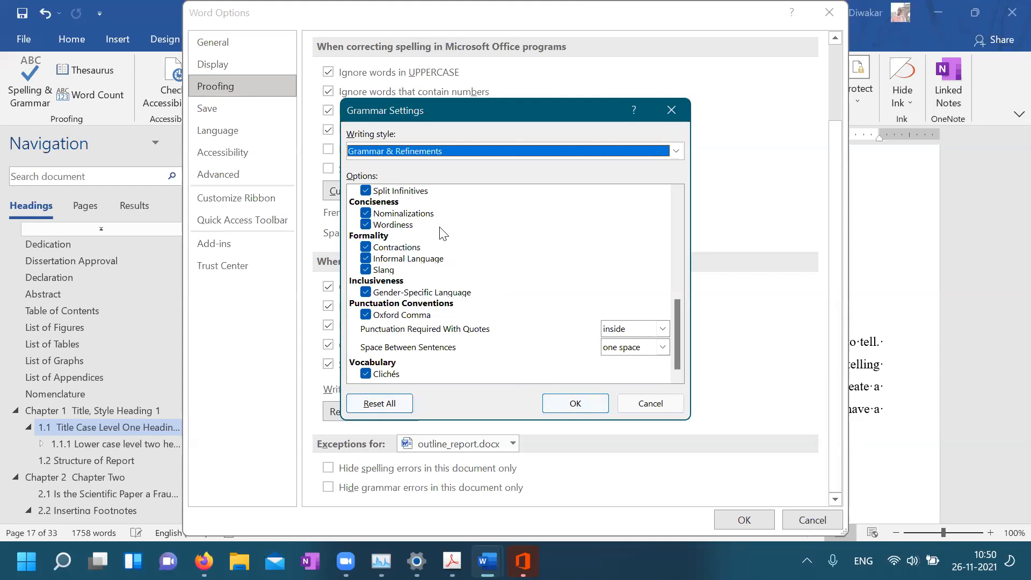
pyautogui.scroll(1, 442, 232)
pyautogui.scroll(1, 442, 233)
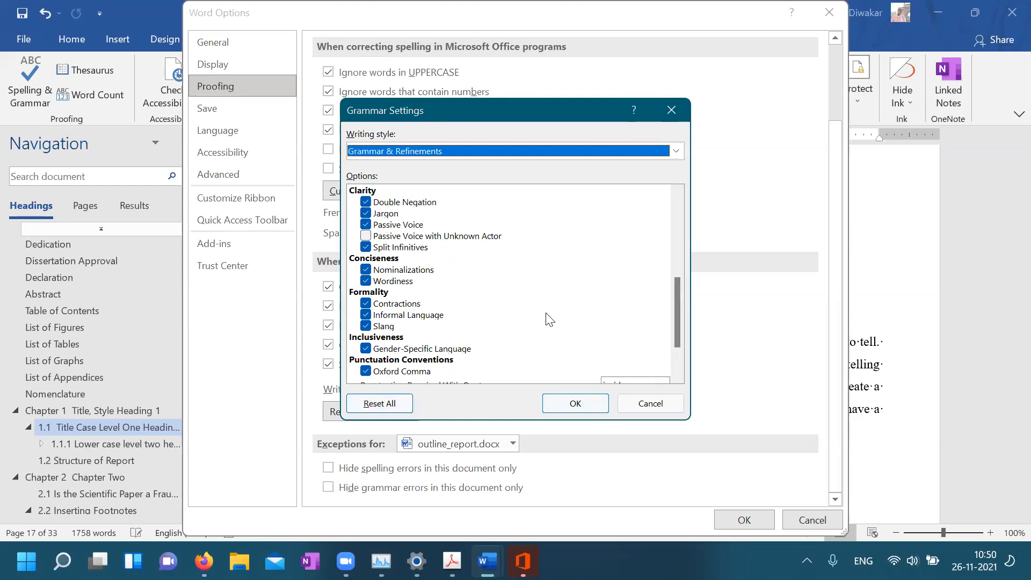
pyautogui.scroll(7, 549, 319)
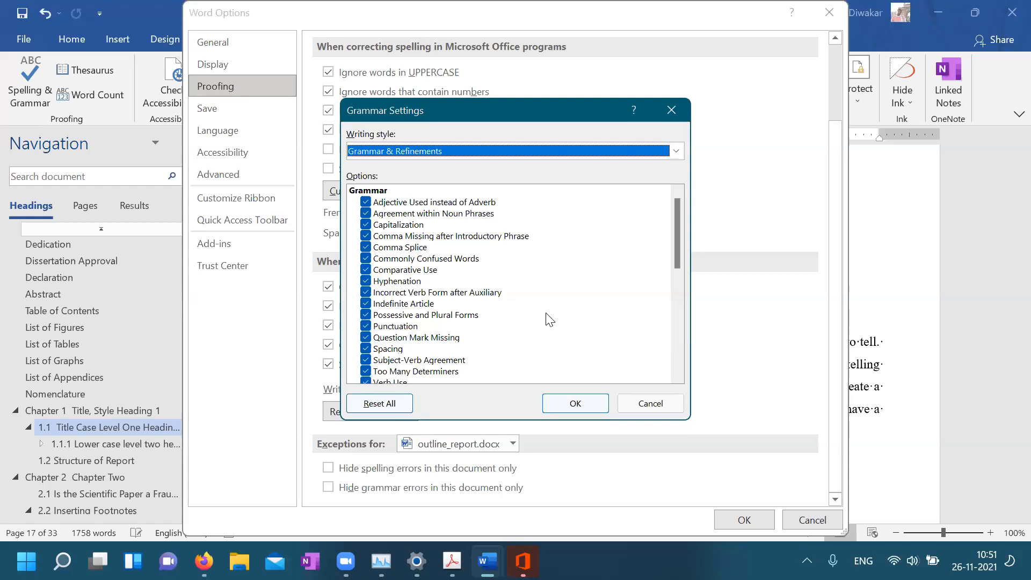
pyautogui.click(651, 404)
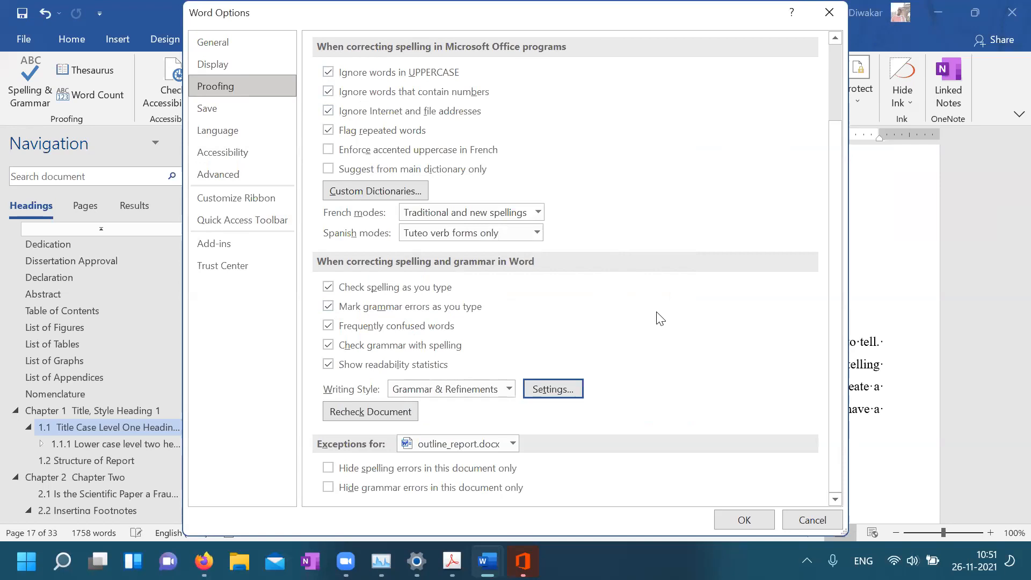
pyautogui.scroll(3, 661, 318)
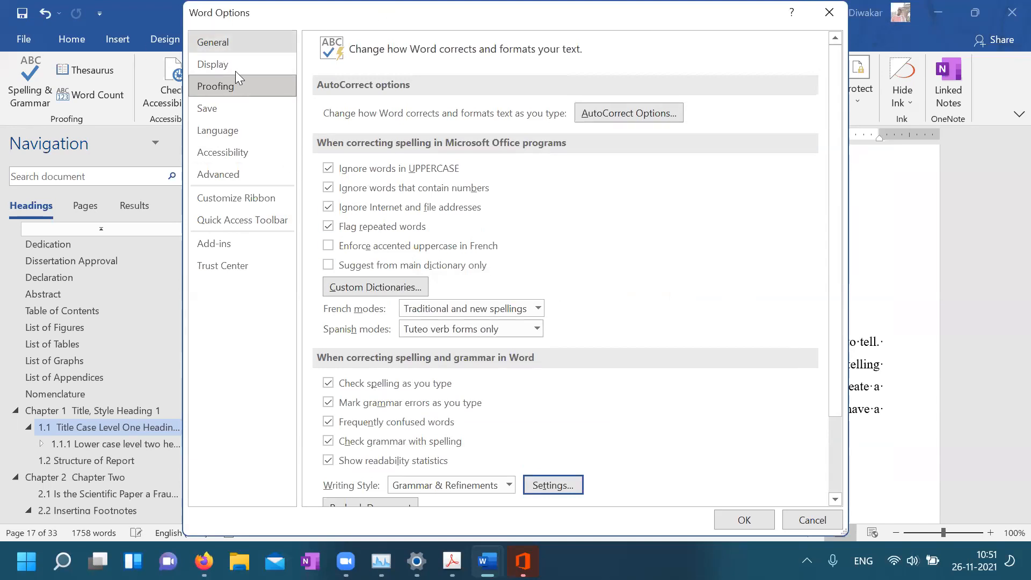
# Browse the General, Display and Proofing pages, check the Language page, then close Word Options
pyautogui.click(231, 40)
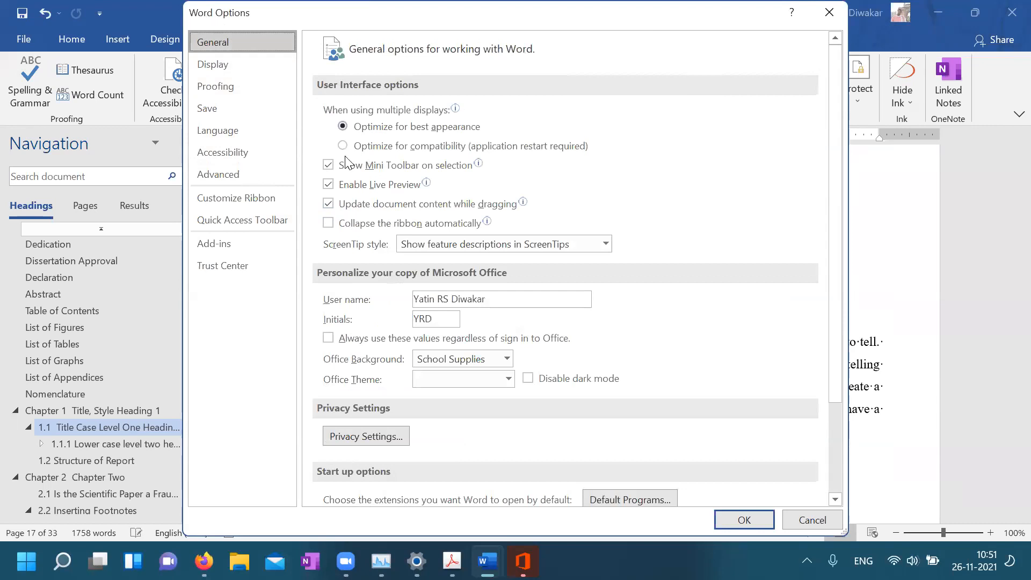
pyautogui.scroll(-3, 490, 270)
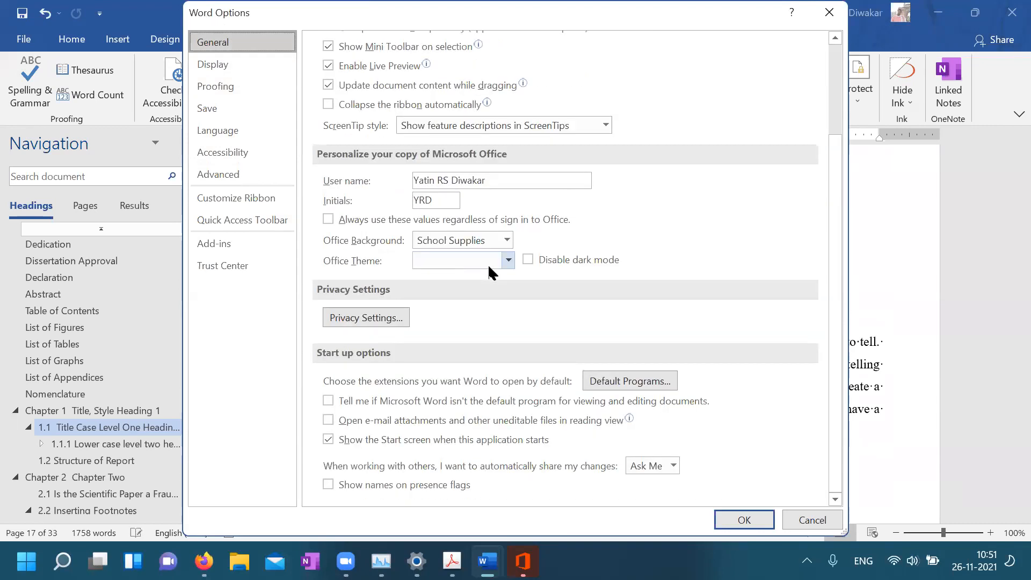
pyautogui.click(233, 65)
pyautogui.click(224, 89)
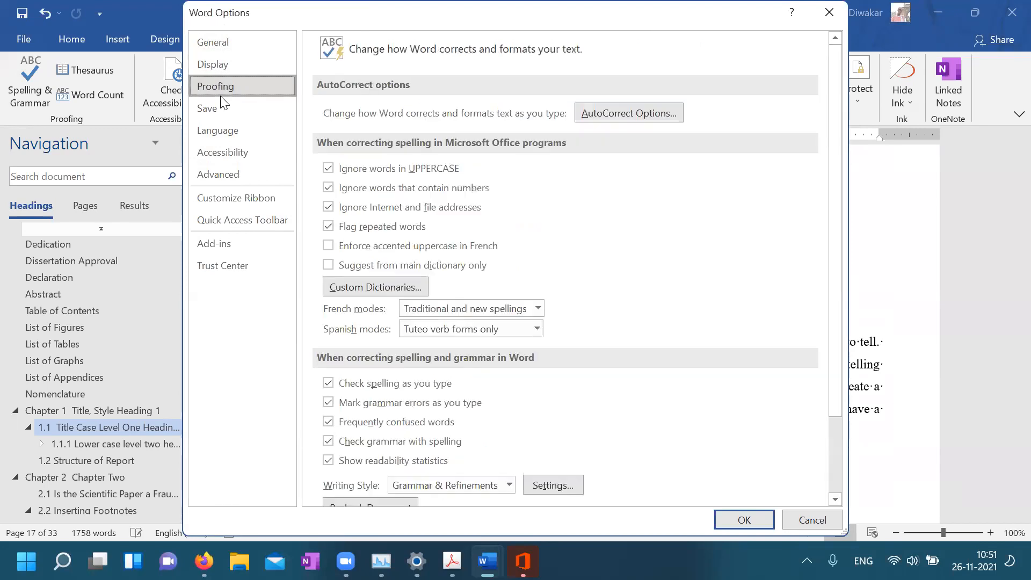
pyautogui.click(223, 139)
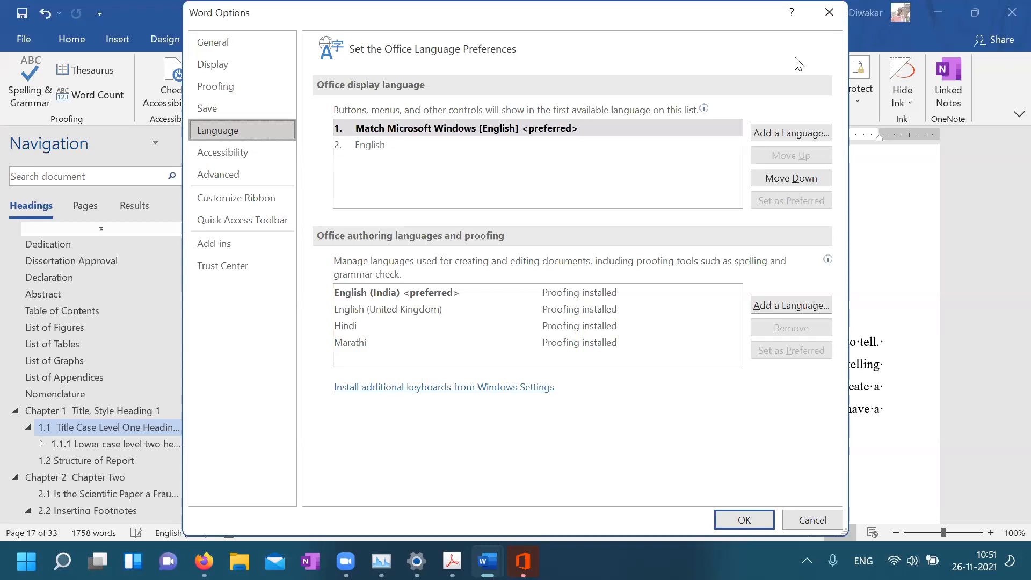
pyautogui.click(828, 19)
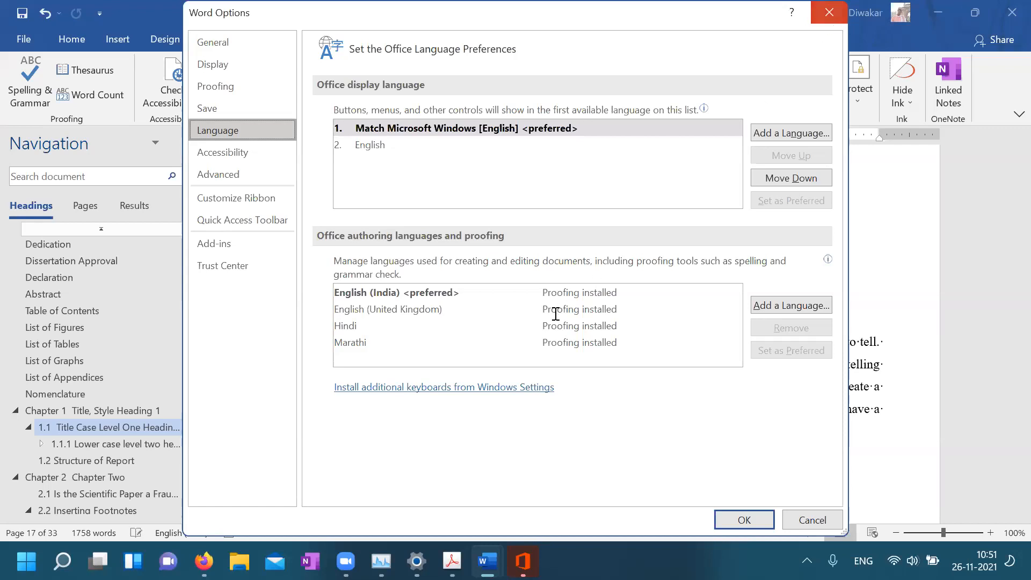
# Scroll up to the outline's title page and switch to the blank Document1 window
pyautogui.scroll(20, 559, 287)
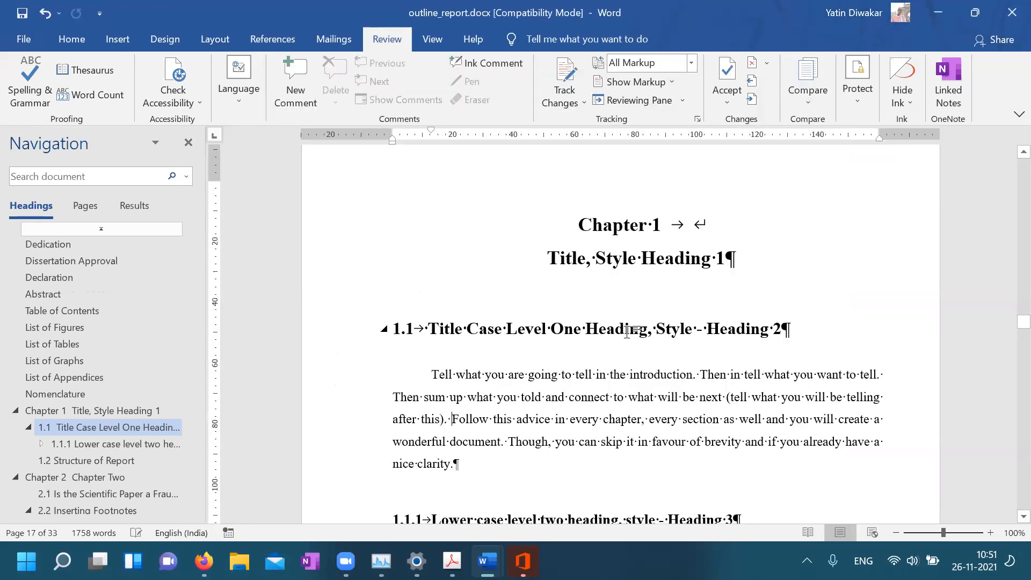
pyautogui.scroll(20, 628, 333)
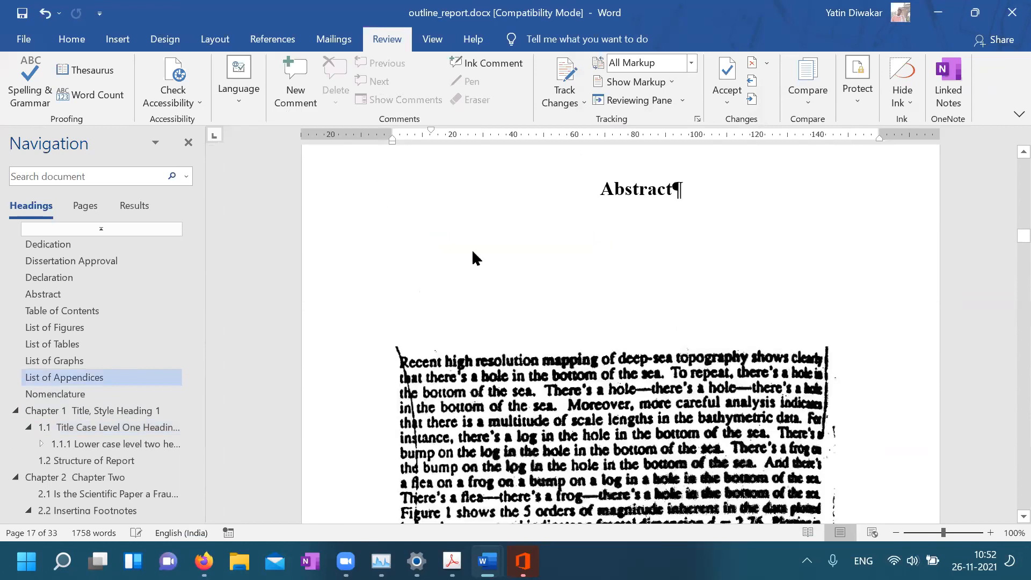
pyautogui.scroll(15, 577, 292)
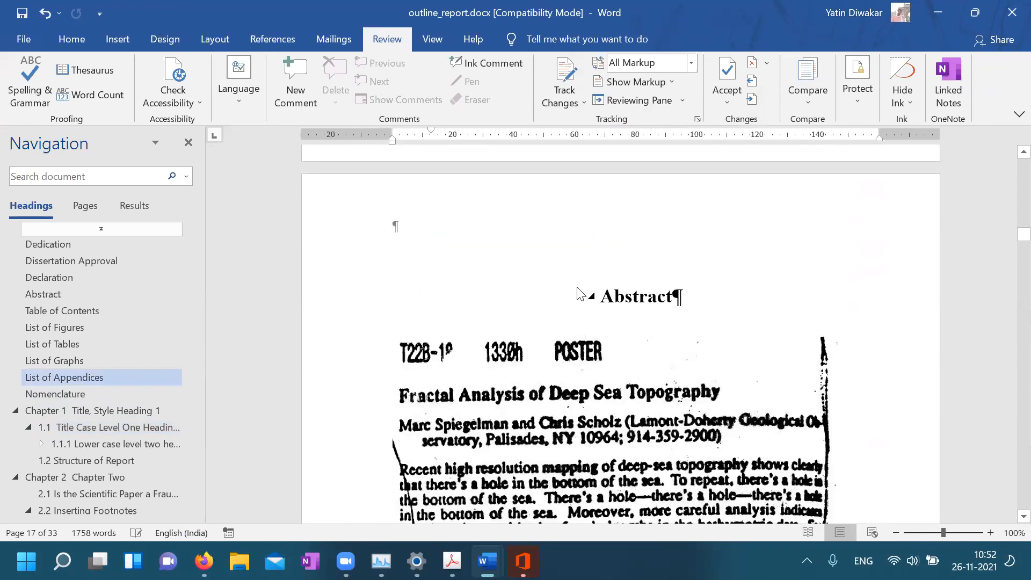
pyautogui.scroll(15, 490, 307)
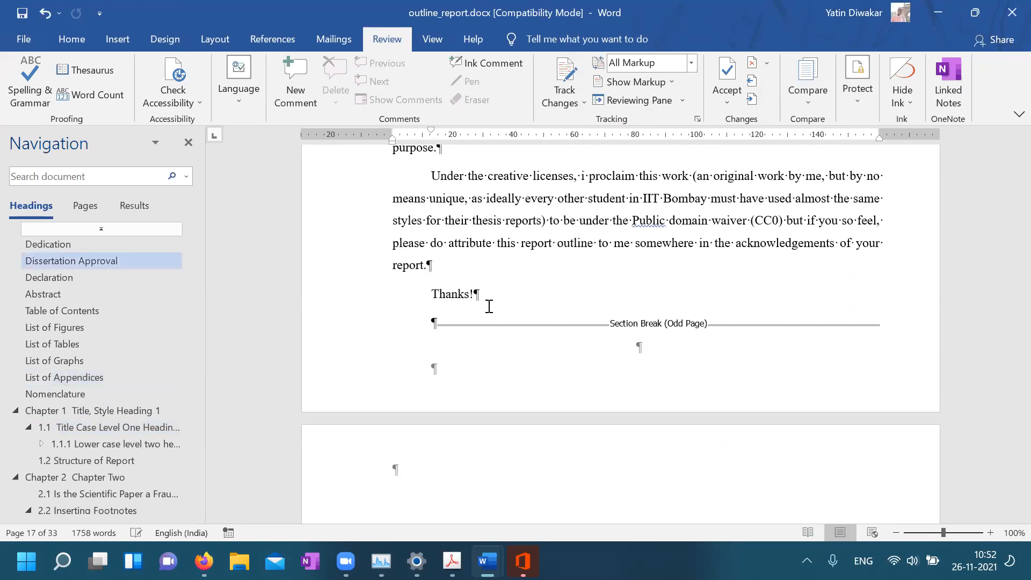
pyautogui.moveTo(487, 561)
pyautogui.click(403, 483)
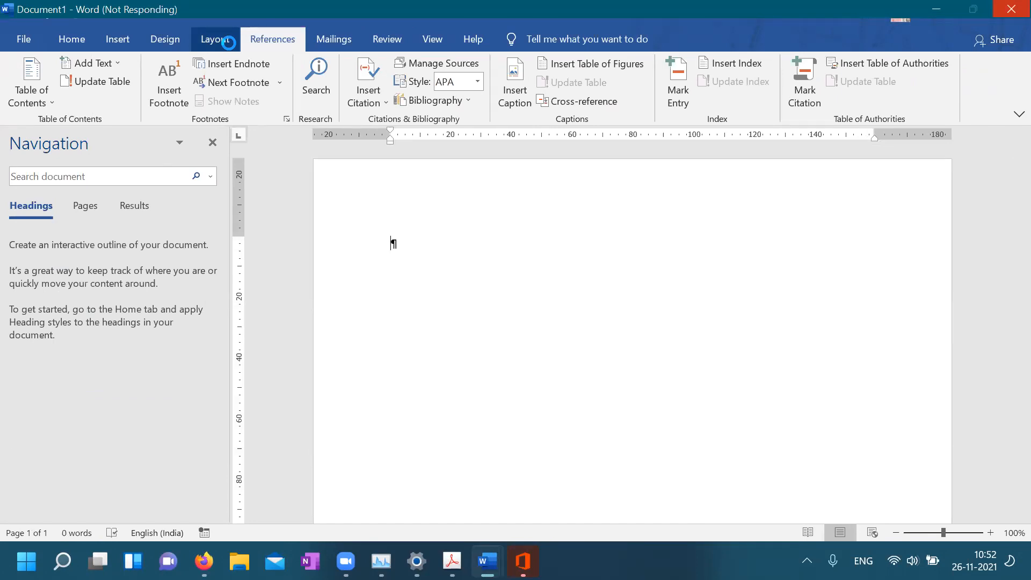
# Show the Layout tab and dismiss the Office update download window
pyautogui.click(228, 41)
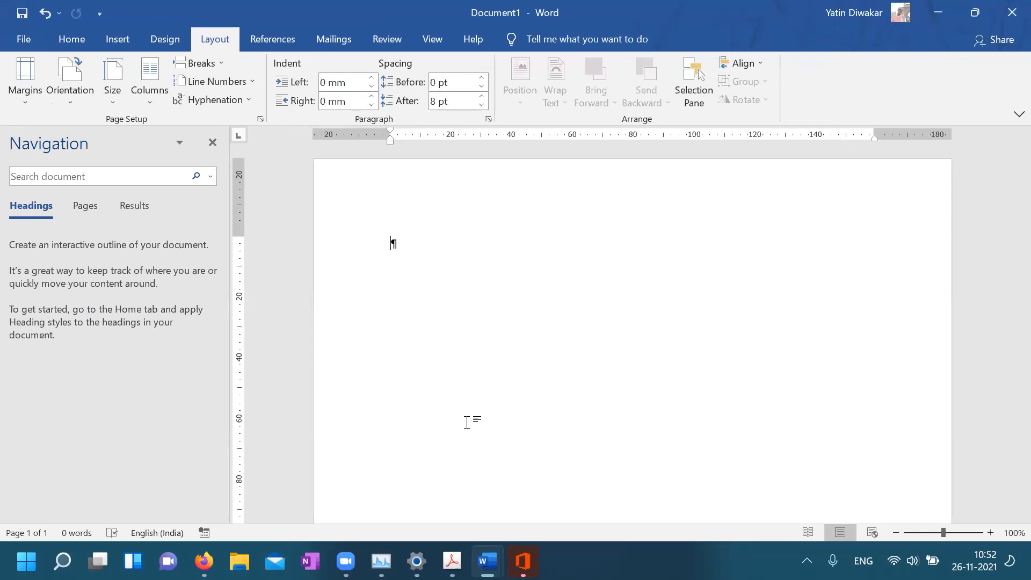
pyautogui.moveTo(523, 561)
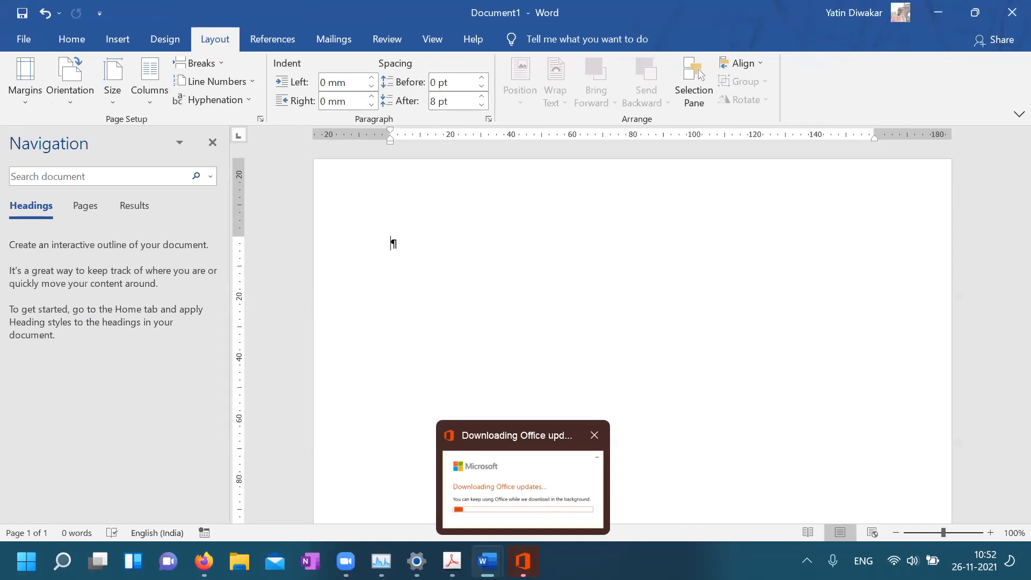
pyautogui.click(523, 486)
pyautogui.click(698, 167)
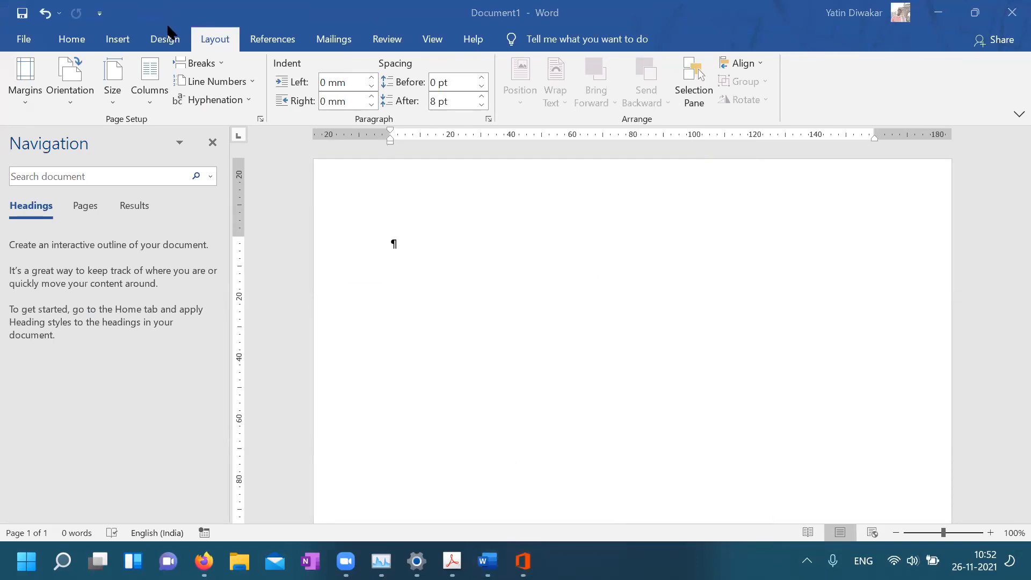
# Compare the paper-size and margin presets, then bring the thesis guidelines PDF forward
pyautogui.click(113, 98)
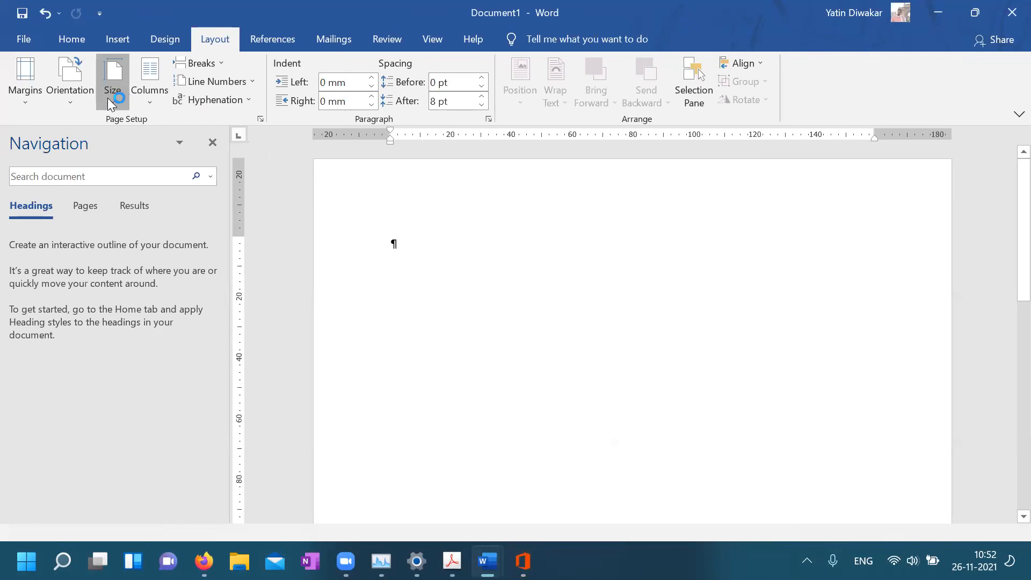
pyautogui.click(20, 99)
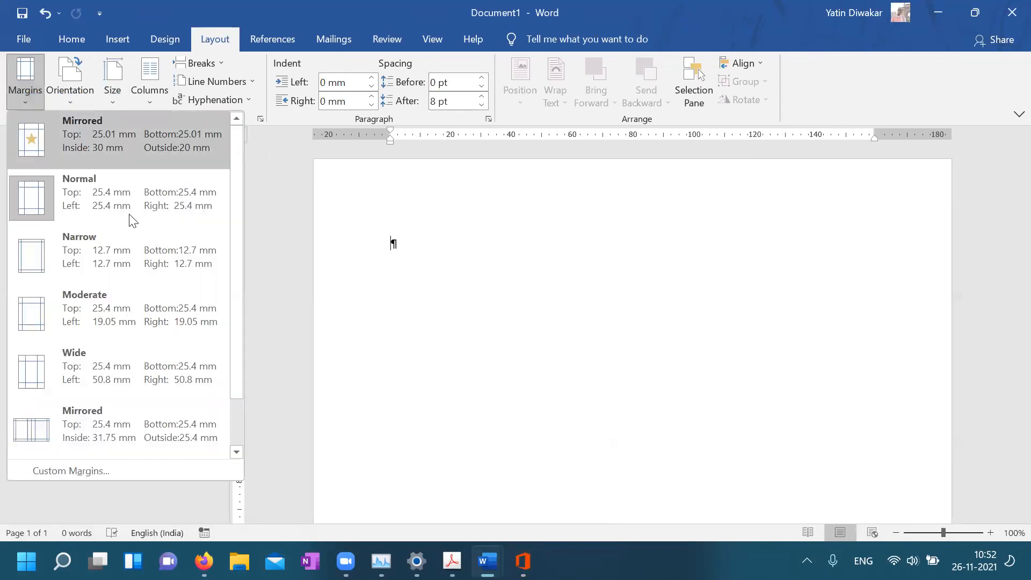
pyautogui.click(452, 562)
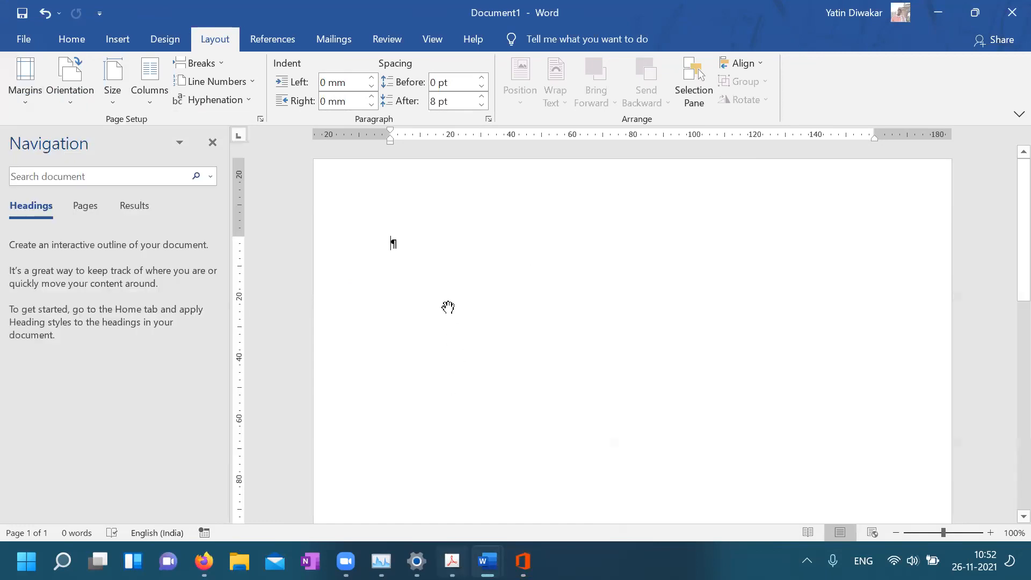
# Read the PDF's Pagination (2.1.5) and Page Format (2.1.4) rules, then return to outline_report.docx
pyautogui.scroll(1, 444, 292)
pyautogui.scroll(4, 444, 292)
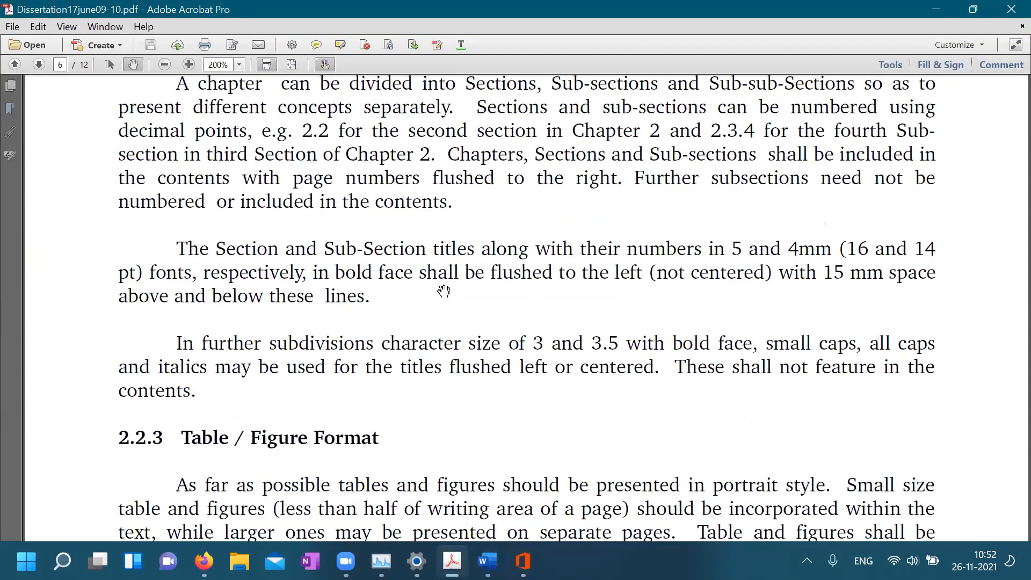
pyautogui.scroll(15, 443, 293)
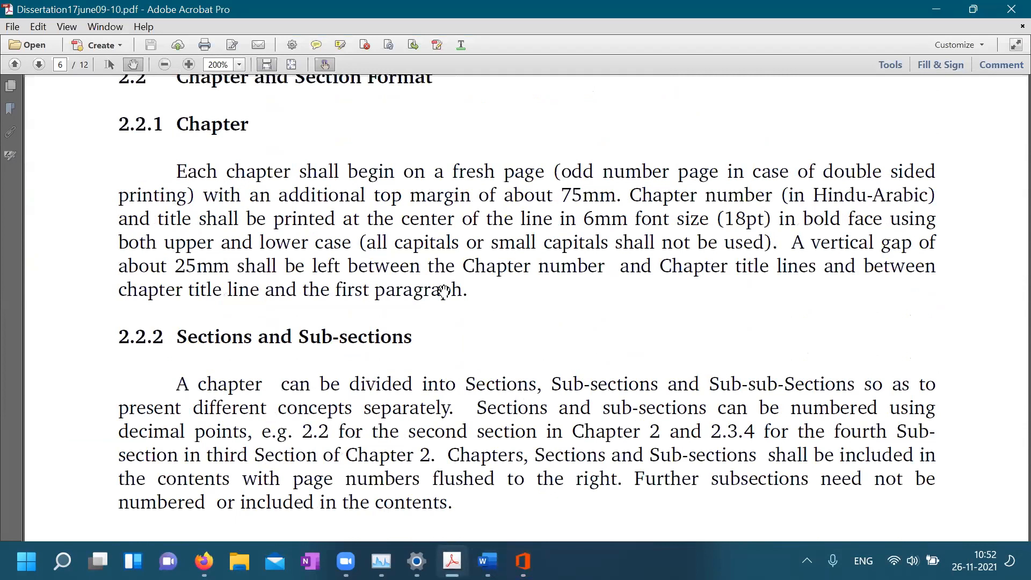
pyautogui.scroll(15, 444, 291)
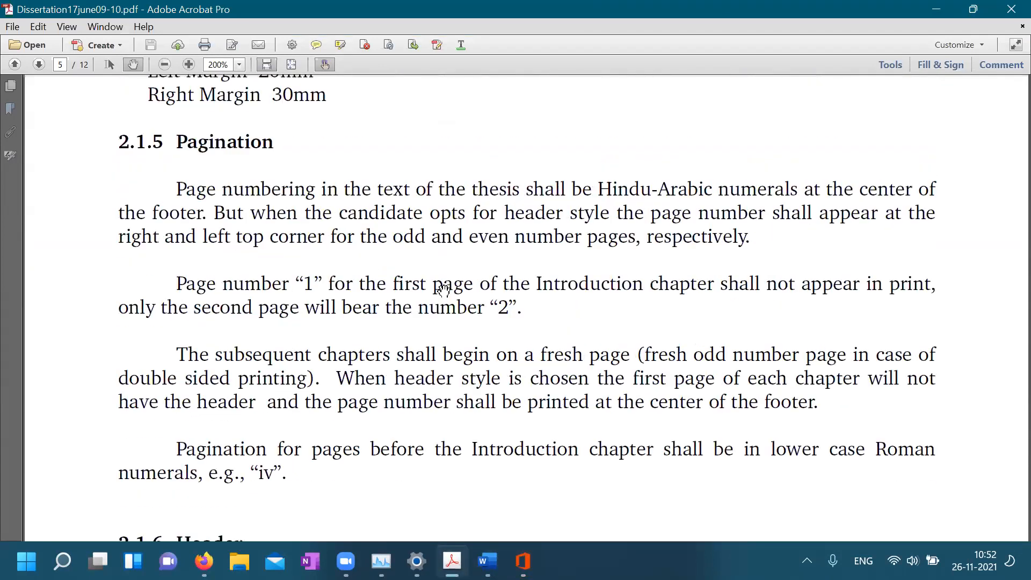
pyautogui.scroll(12, 444, 291)
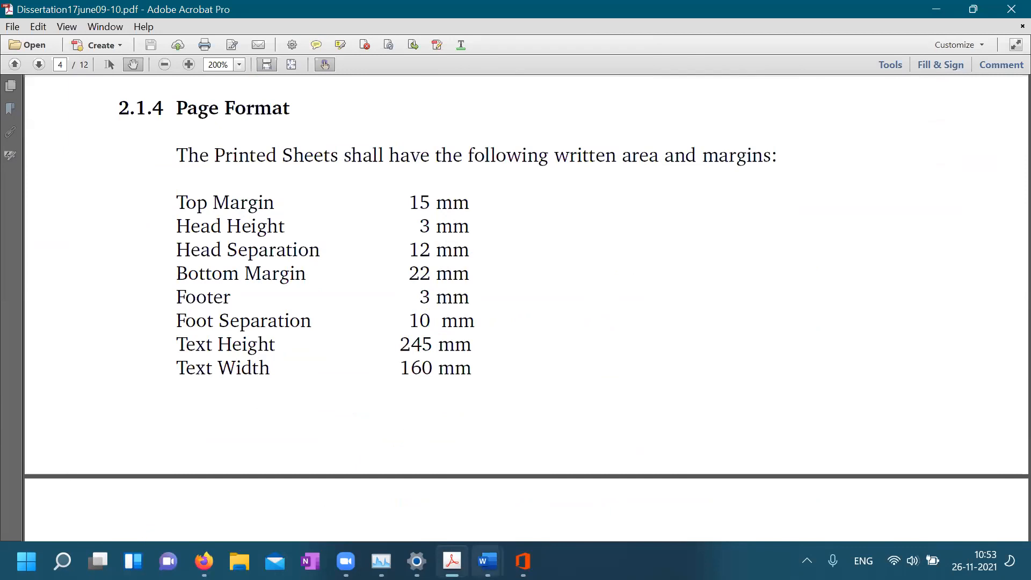
pyautogui.click(488, 562)
pyautogui.click(545, 461)
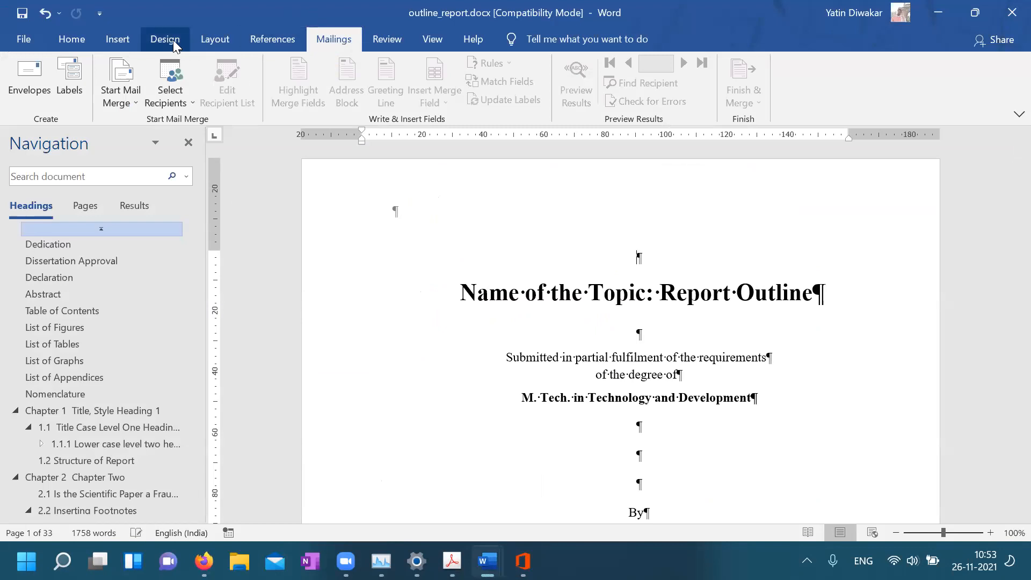
# Review Custom Margins: A4, mirrored 30 mm top/inside, 25 mm bottom, 20 mm outside, without changes
pyautogui.click(225, 40)
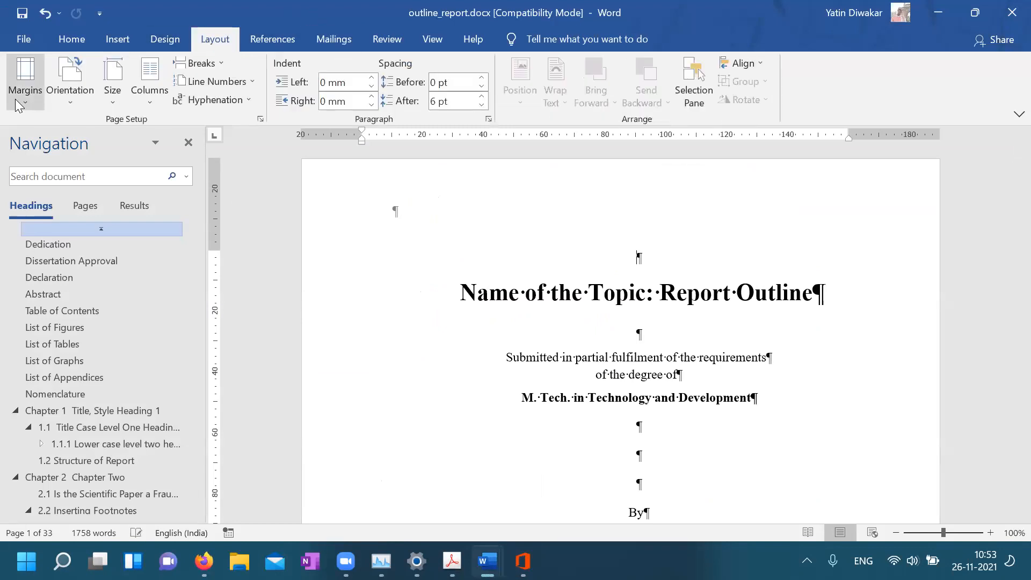
pyautogui.click(24, 86)
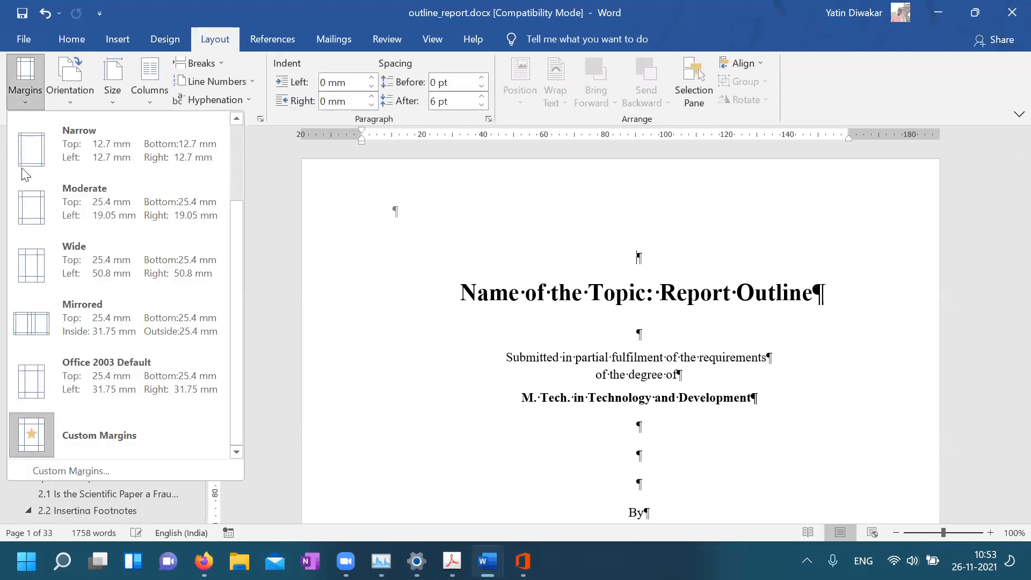
pyautogui.click(86, 473)
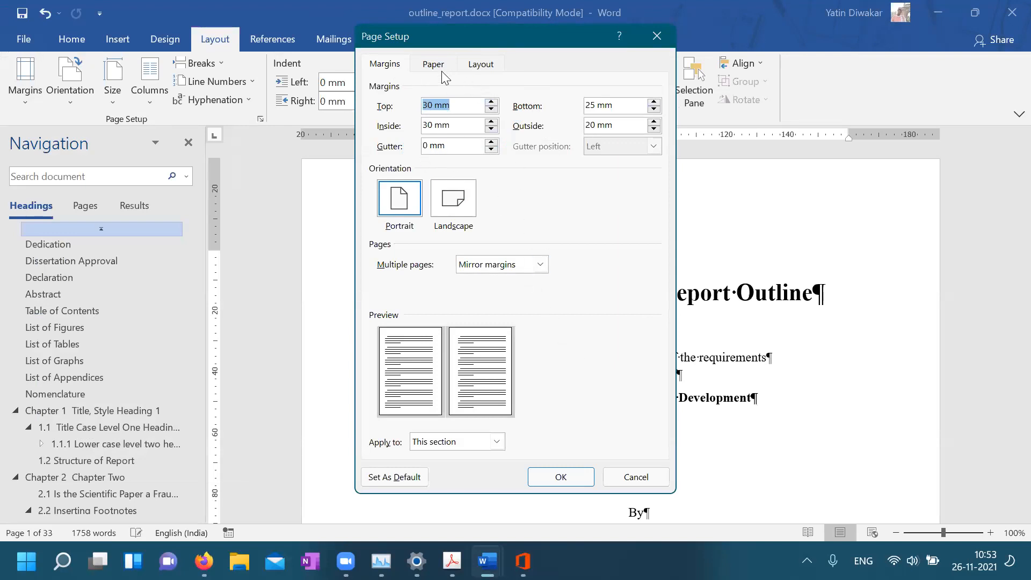
pyautogui.click(423, 65)
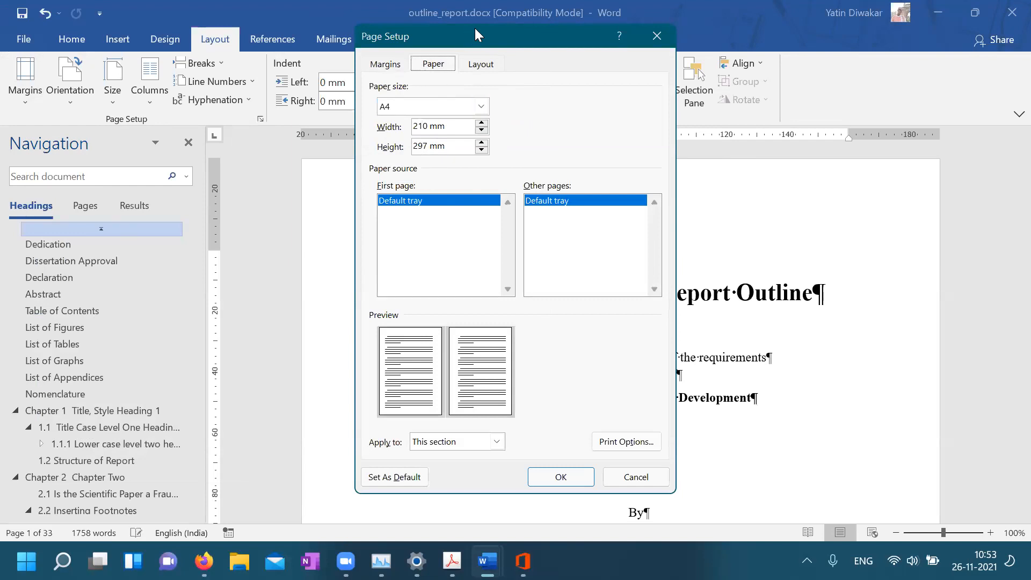
pyautogui.click(473, 65)
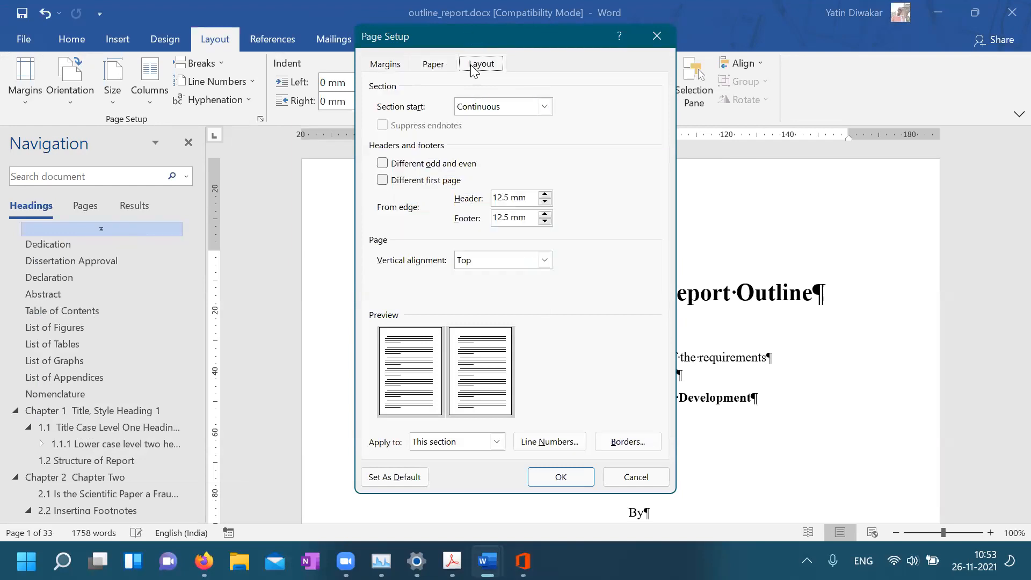
pyautogui.click(660, 33)
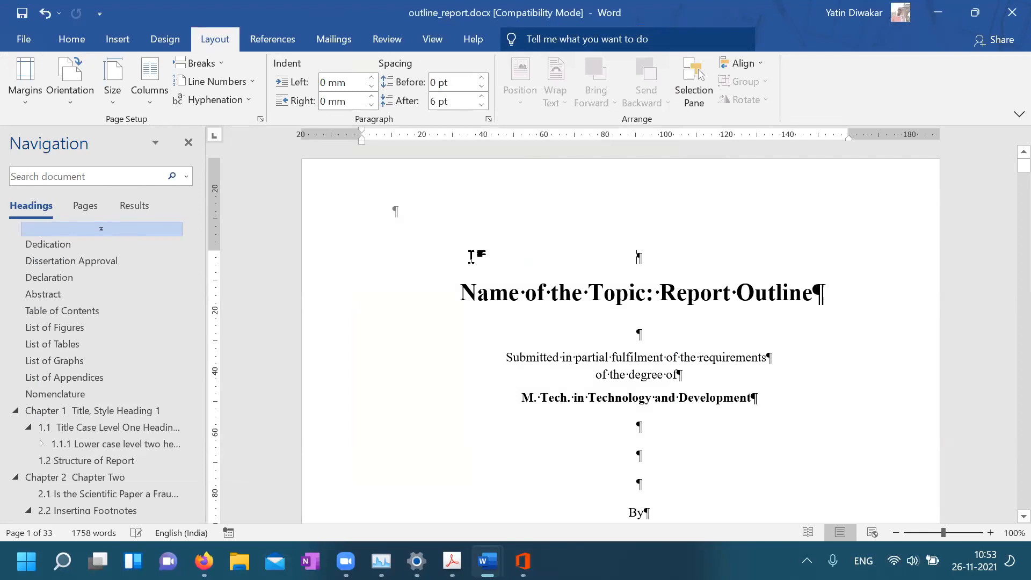
# Confirm the portrait orientation, then switch to the webmail window
pyautogui.click(71, 90)
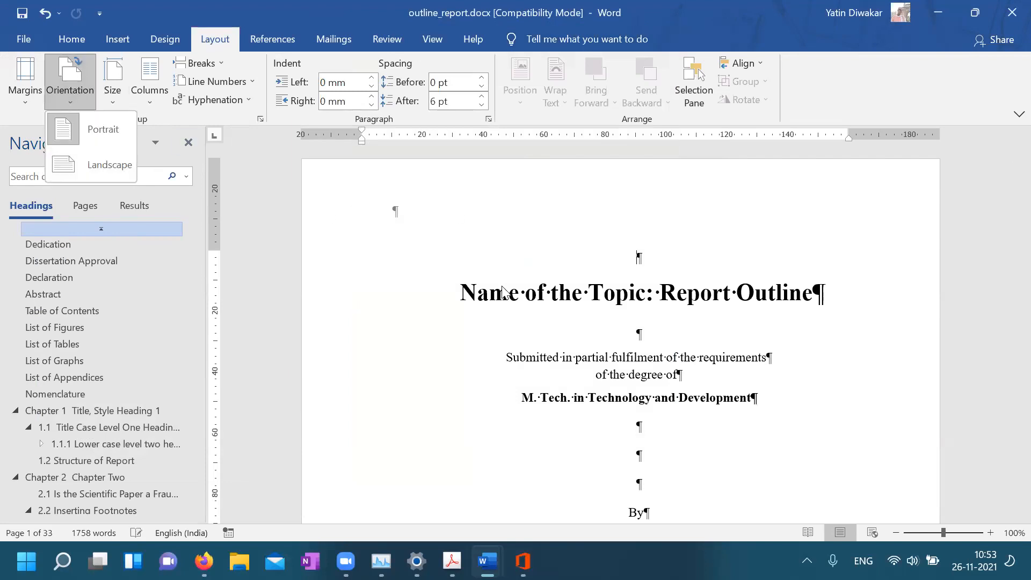
pyautogui.click(559, 349)
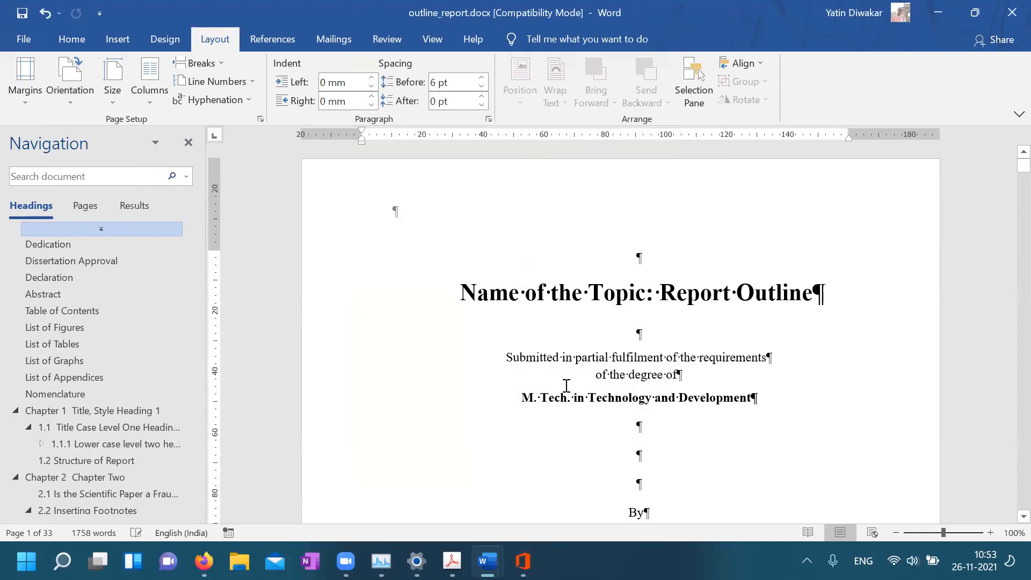
pyautogui.scroll(-3, 566, 386)
pyautogui.scroll(-1, 566, 386)
pyautogui.scroll(4, 564, 385)
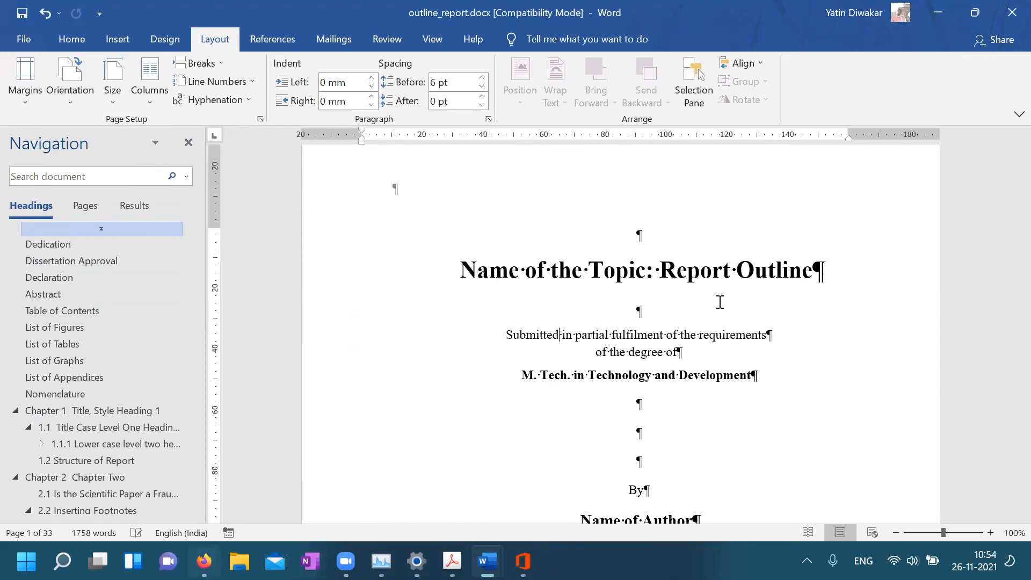
pyautogui.hotkey('alt', 'Tab')
# Highlight the 'IIT Bombay style guide' topic in the session email, then return to outline_report.docx
pyautogui.click(653, 287)
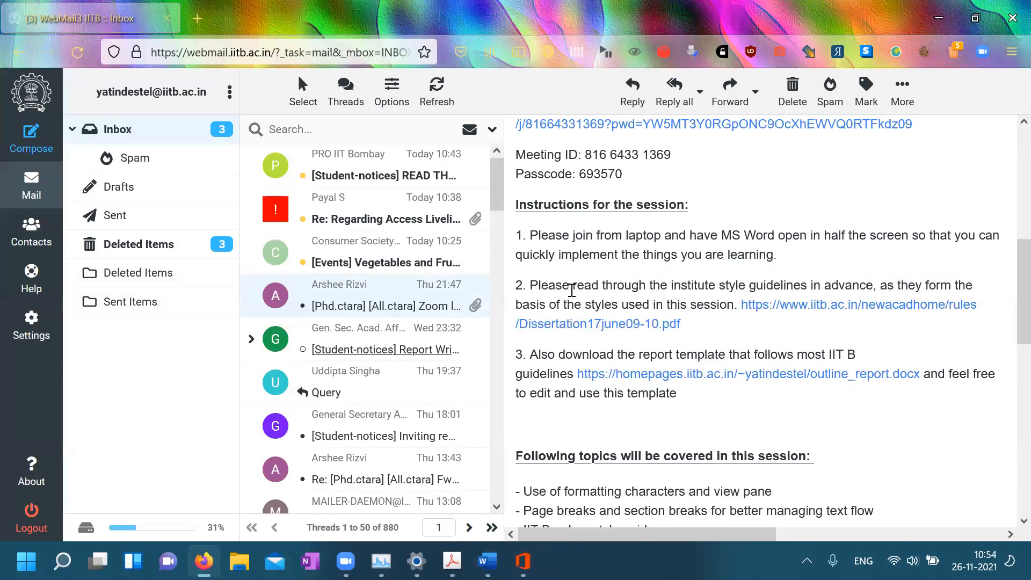
pyautogui.scroll(-4, 650, 290)
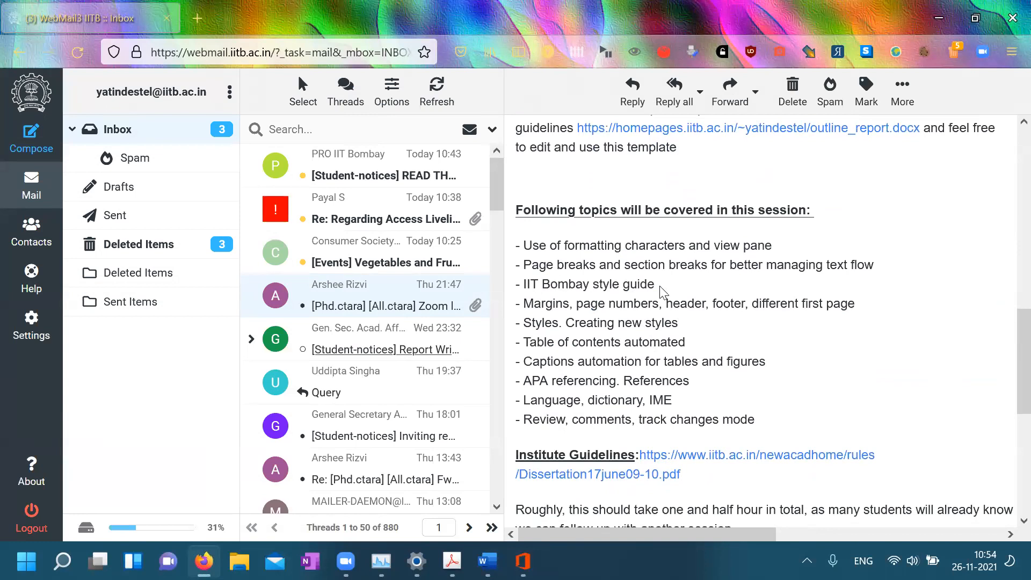
pyautogui.moveTo(525, 284); pyautogui.dragTo(655, 285)
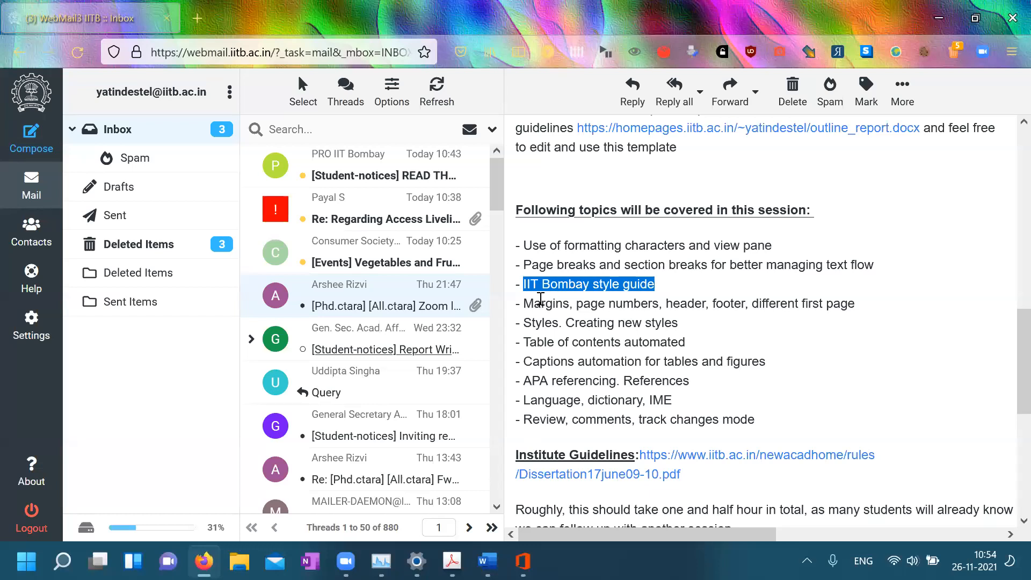
pyautogui.click(543, 306)
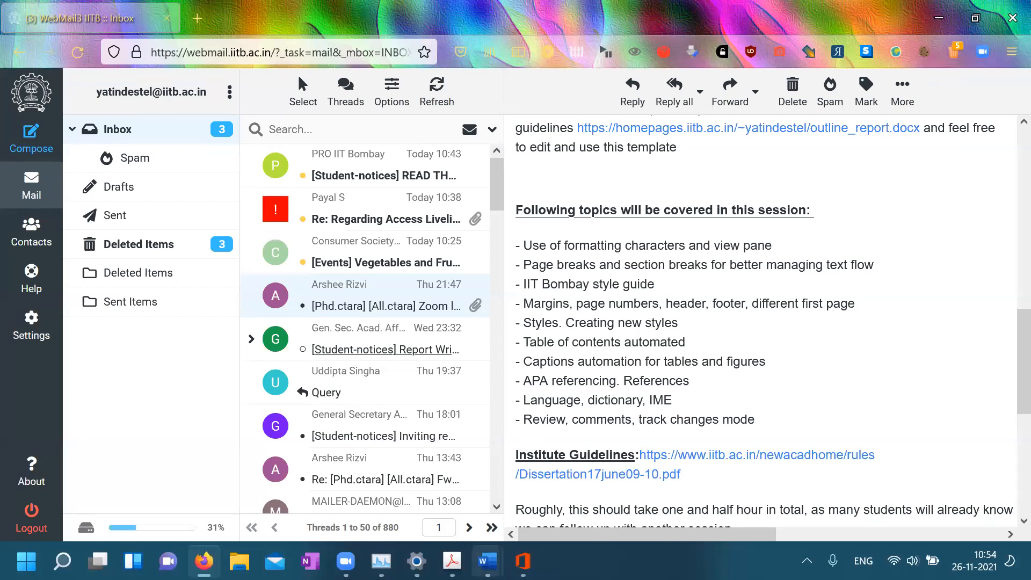
pyautogui.moveTo(487, 562)
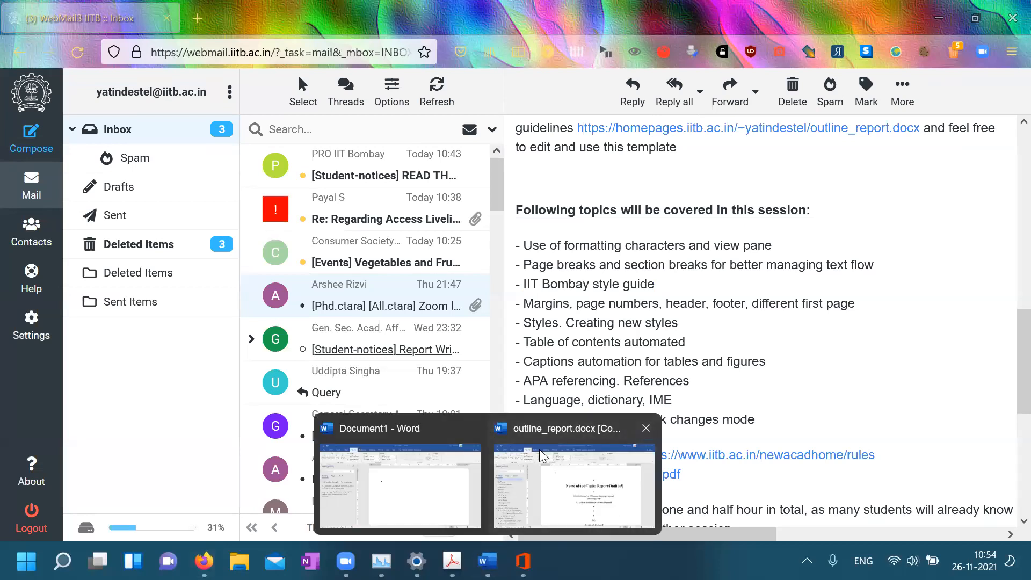
pyautogui.click(543, 455)
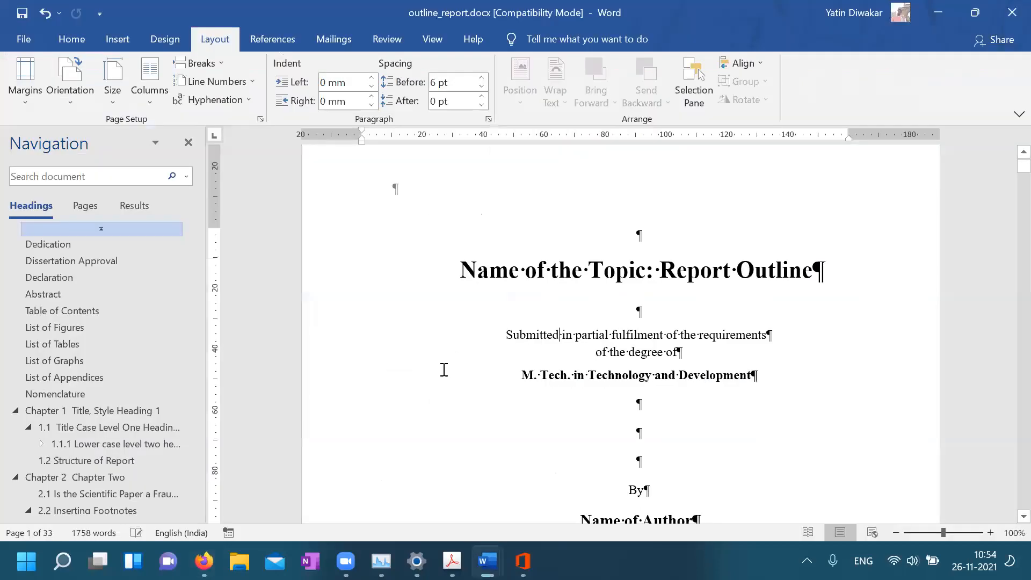
# Bring Document1 forward, open its empty footer and show the Header & Footer Page Number menu
pyautogui.click(380, 433)
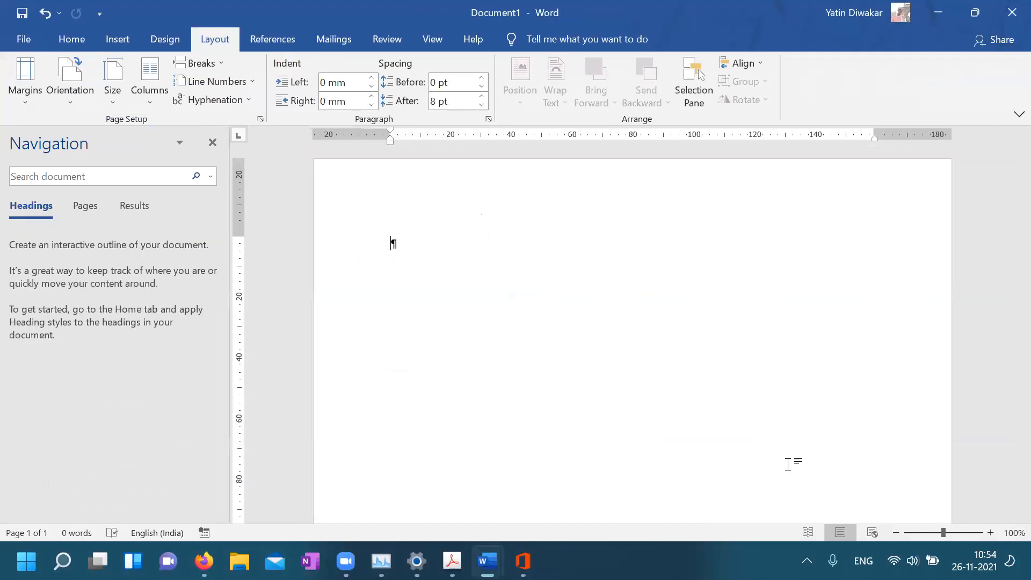
pyautogui.middleClick(788, 464)
pyautogui.click(528, 16)
pyautogui.click(621, 461)
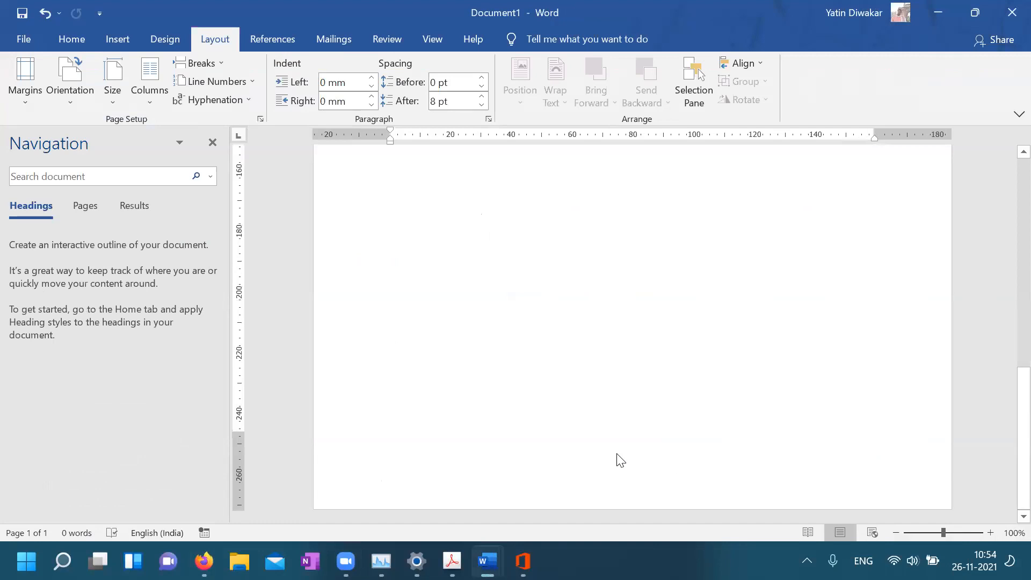
pyautogui.doubleClick(636, 465)
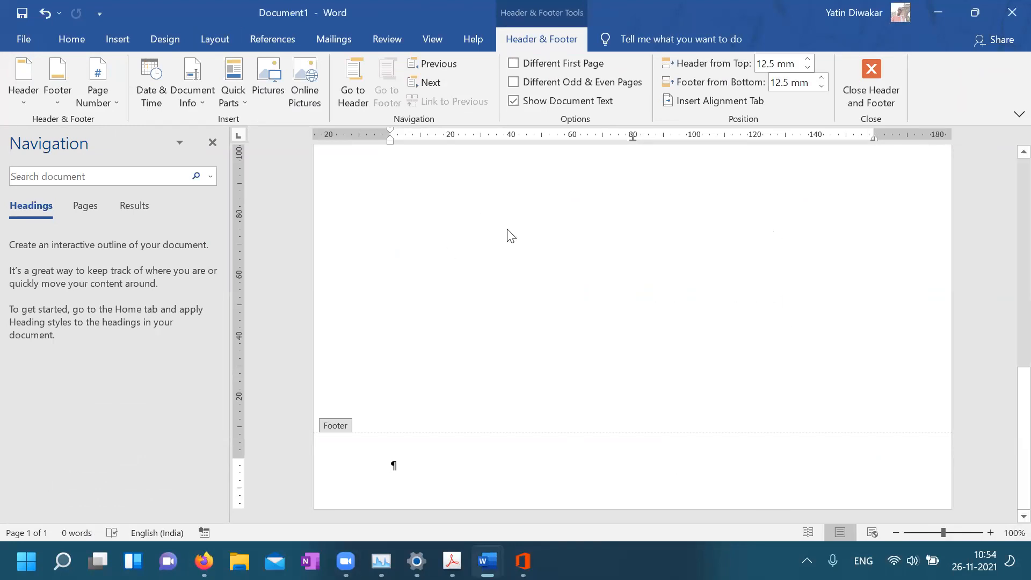
pyautogui.click(102, 103)
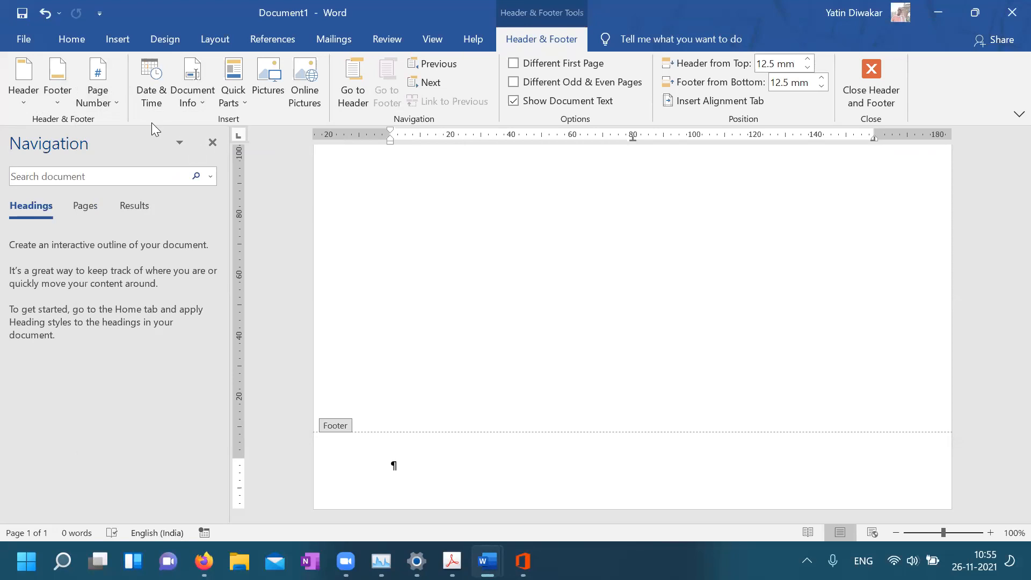
# Insert a centred Plain Number 2 page number at the bottom of the page
pyautogui.click(103, 99)
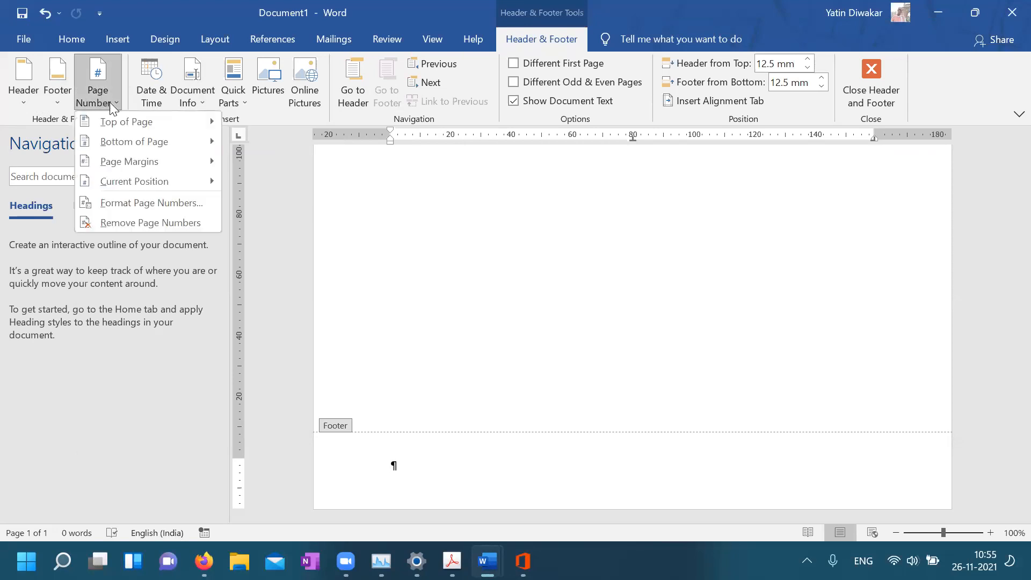
pyautogui.moveTo(207, 142)
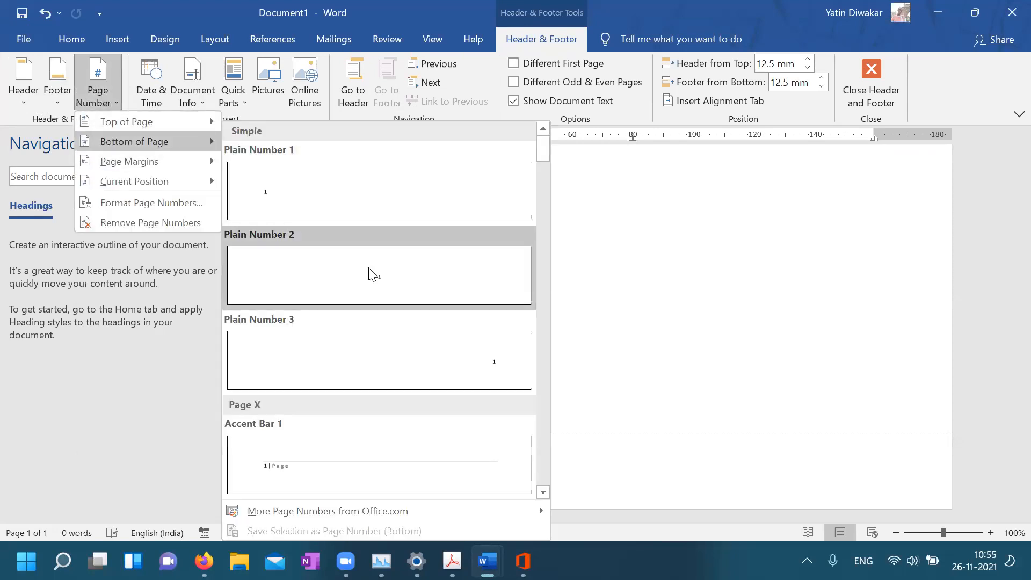
pyautogui.click(381, 286)
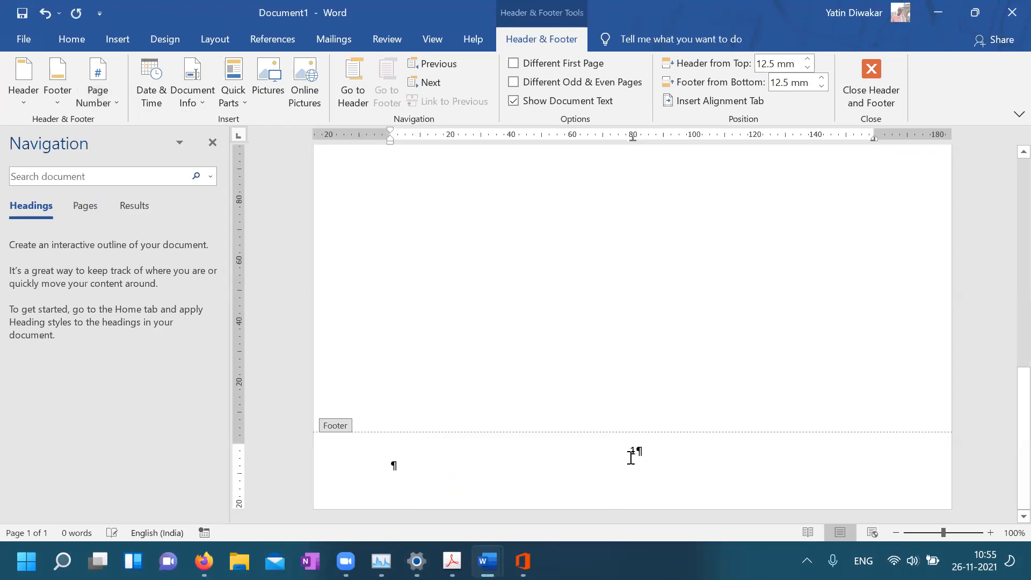
# Format the page numbers as lowercase roman numerals (i, ii, iii)
pyautogui.click(108, 96)
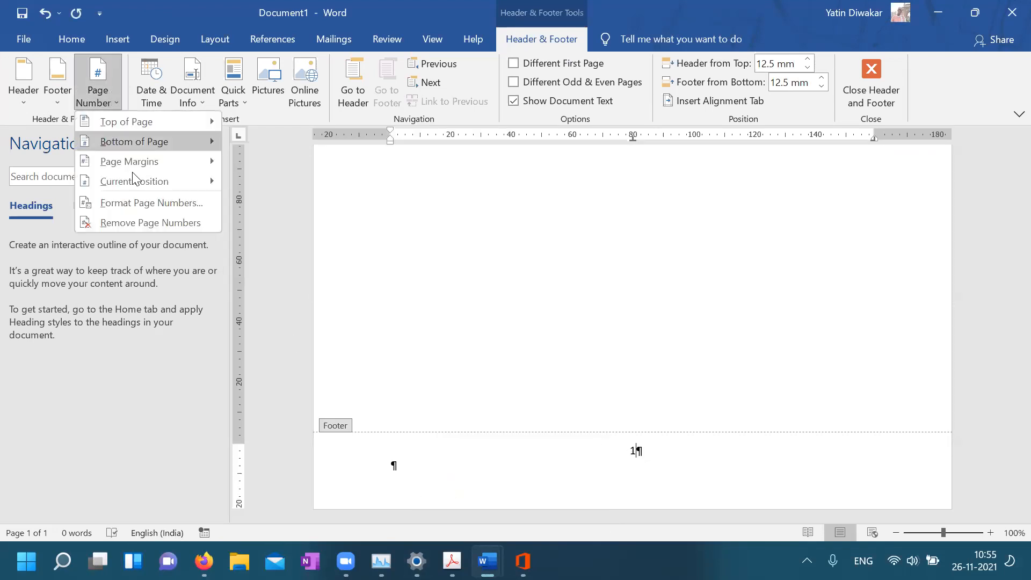
pyautogui.click(154, 209)
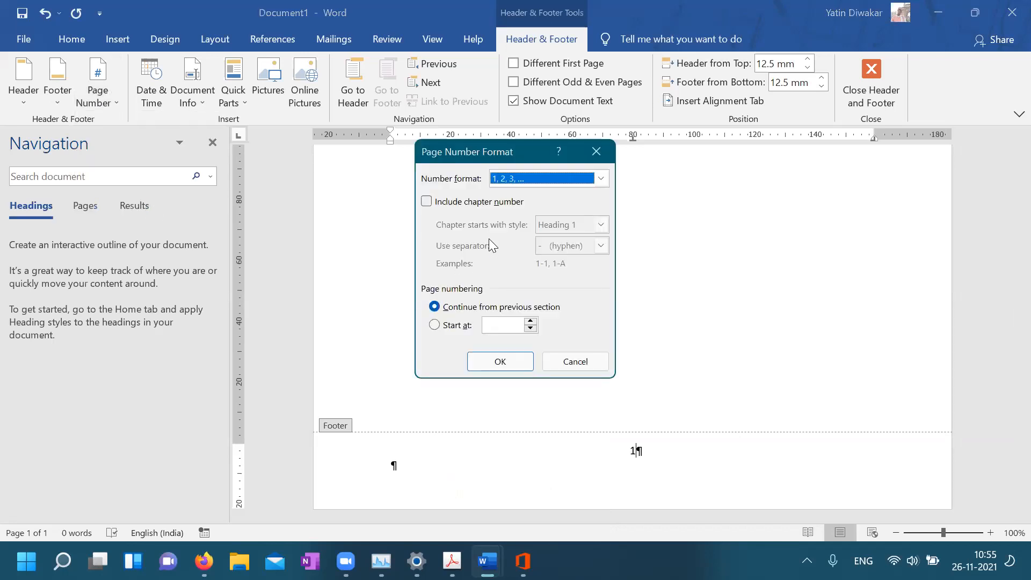
pyautogui.click(471, 253)
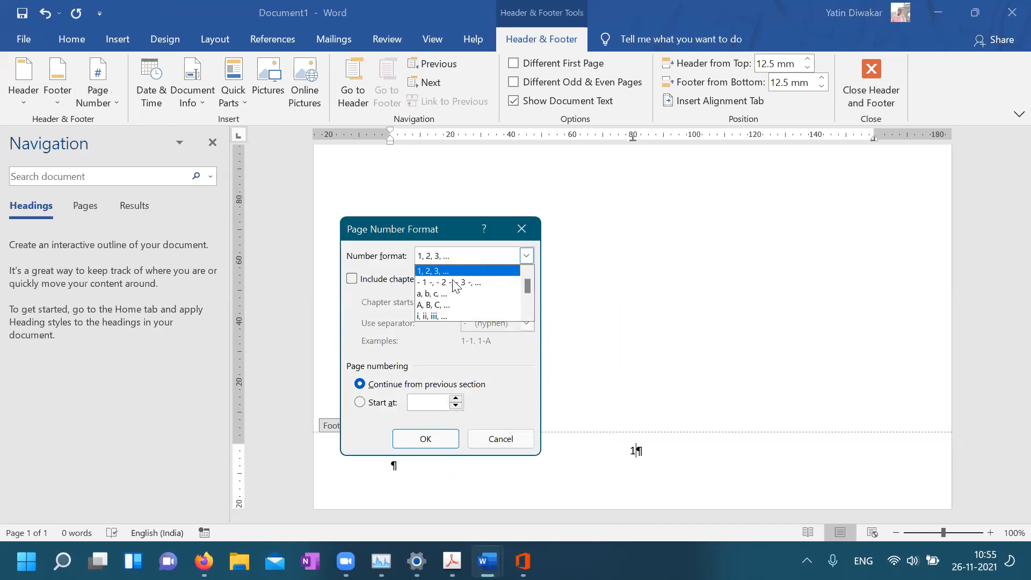
pyautogui.click(440, 316)
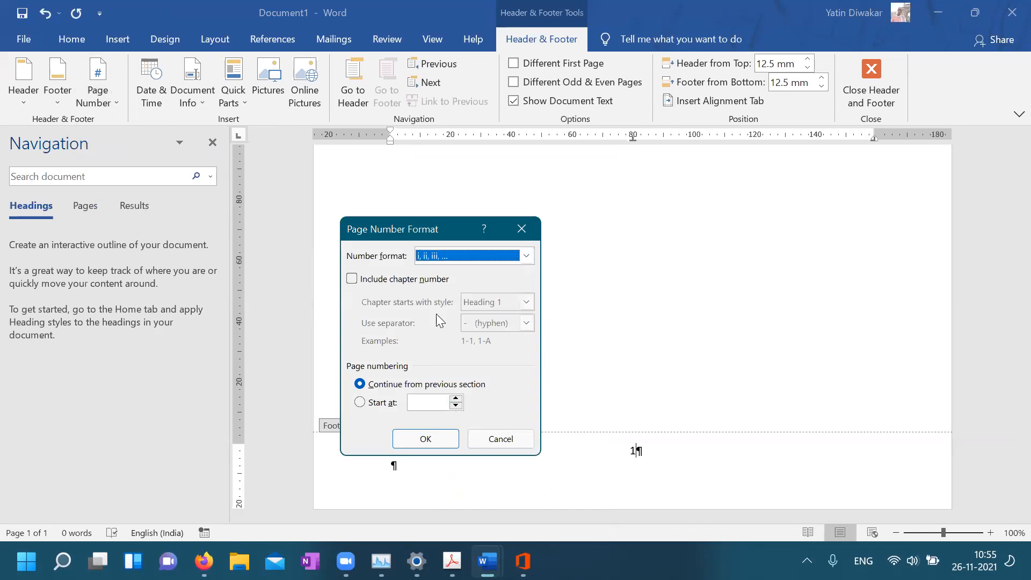
pyautogui.click(430, 439)
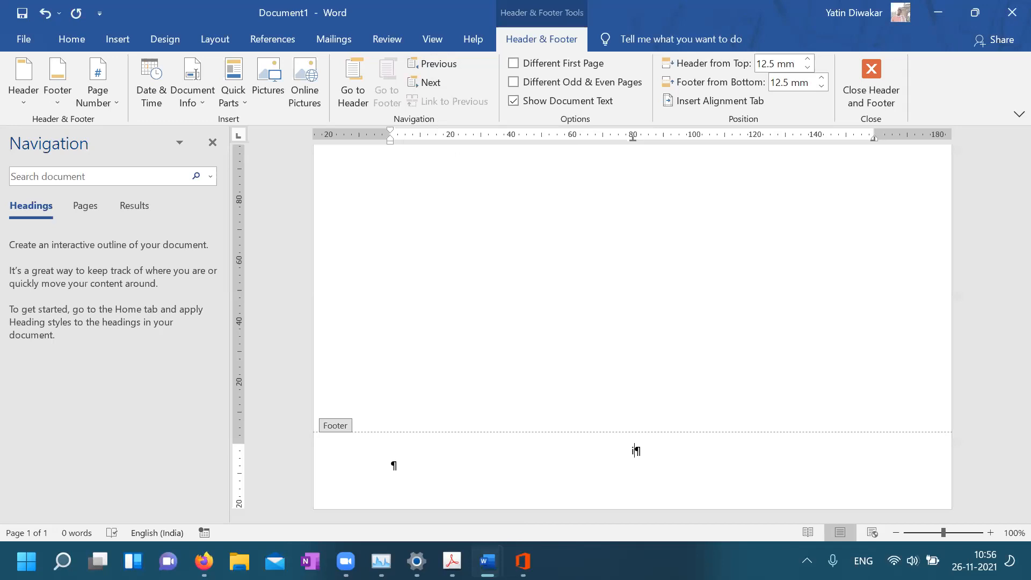
pyautogui.moveTo(487, 561)
pyautogui.click(559, 496)
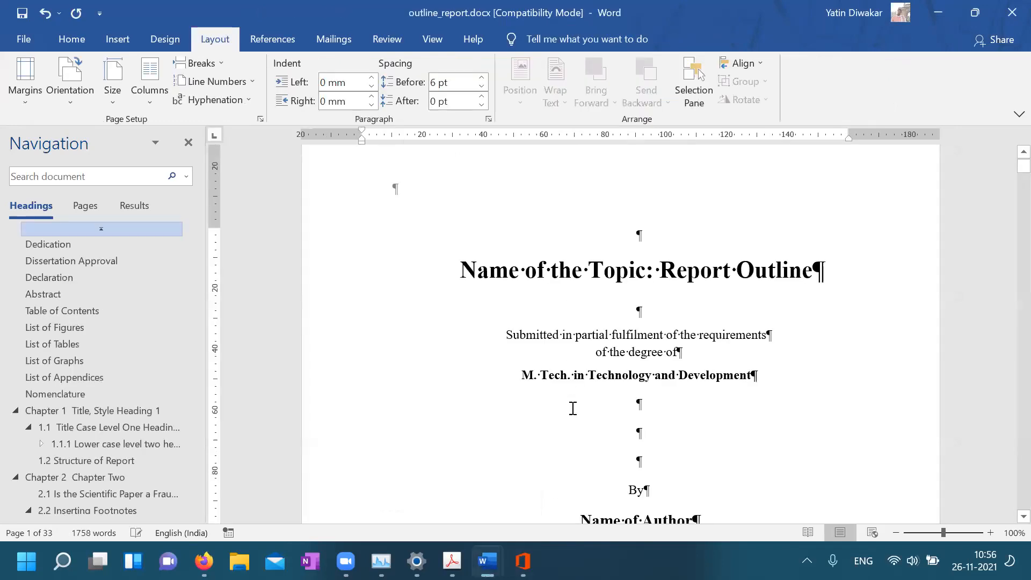
pyautogui.scroll(-8, 572, 408)
pyautogui.scroll(-6, 573, 408)
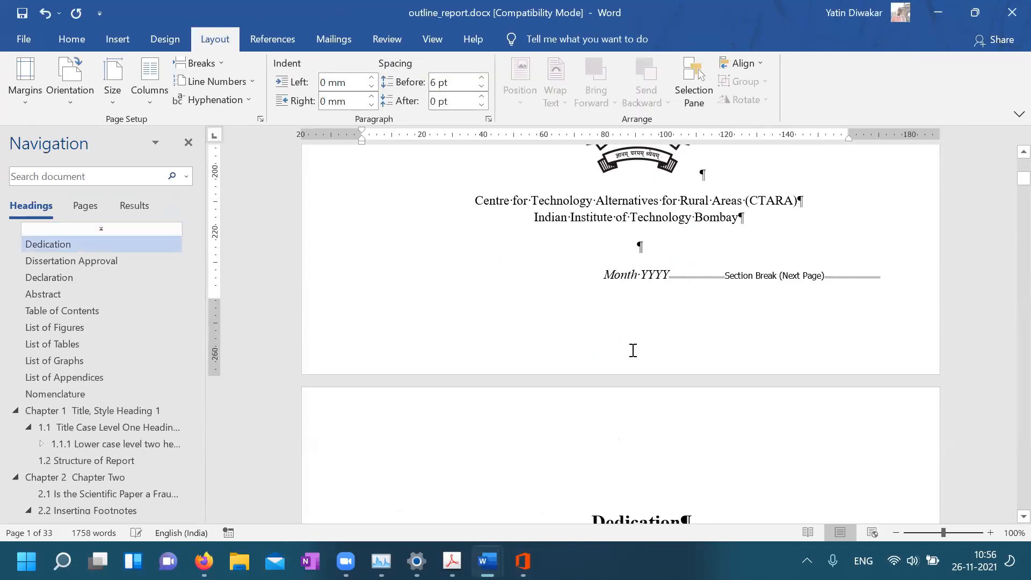
pyautogui.doubleClick(621, 274)
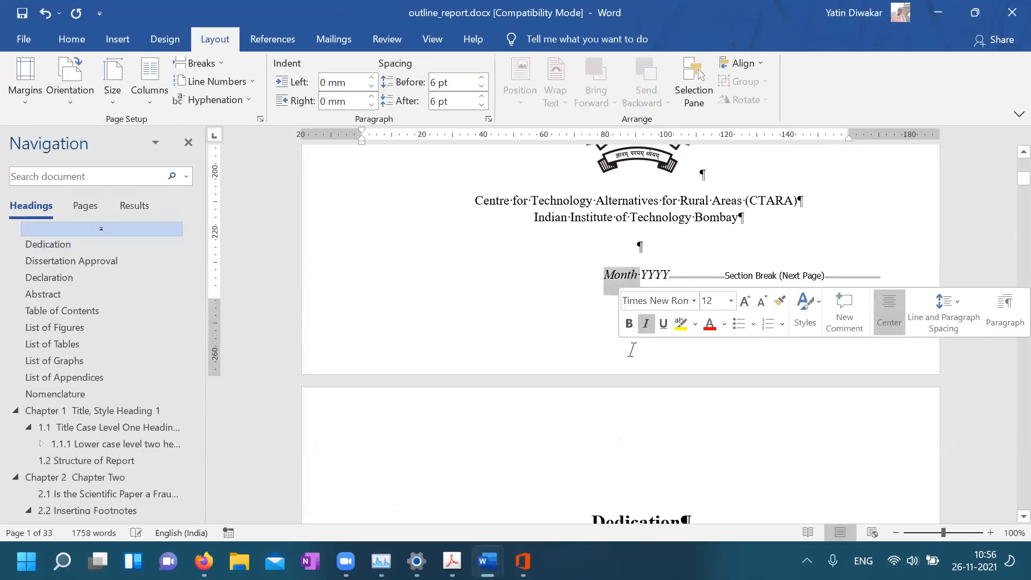
pyautogui.click(556, 338)
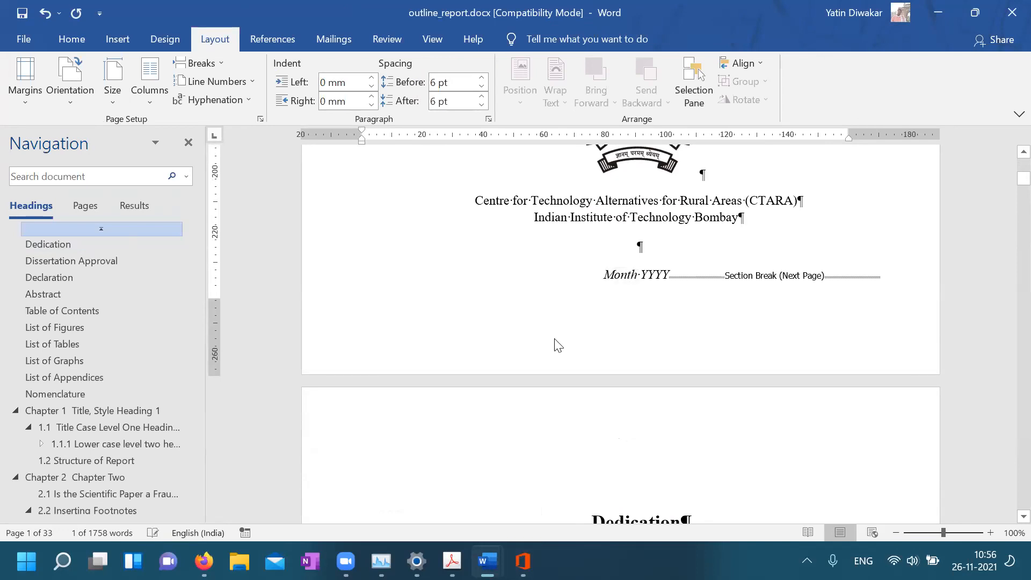
pyautogui.doubleClick(556, 341)
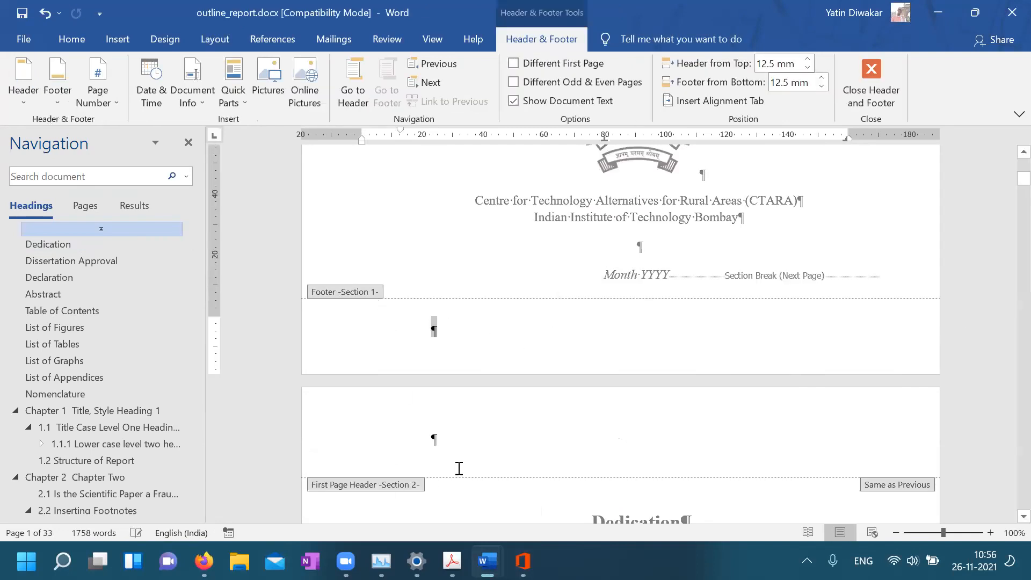
pyautogui.scroll(-10, 459, 468)
pyautogui.scroll(-15, 453, 450)
pyautogui.scroll(-20, 453, 449)
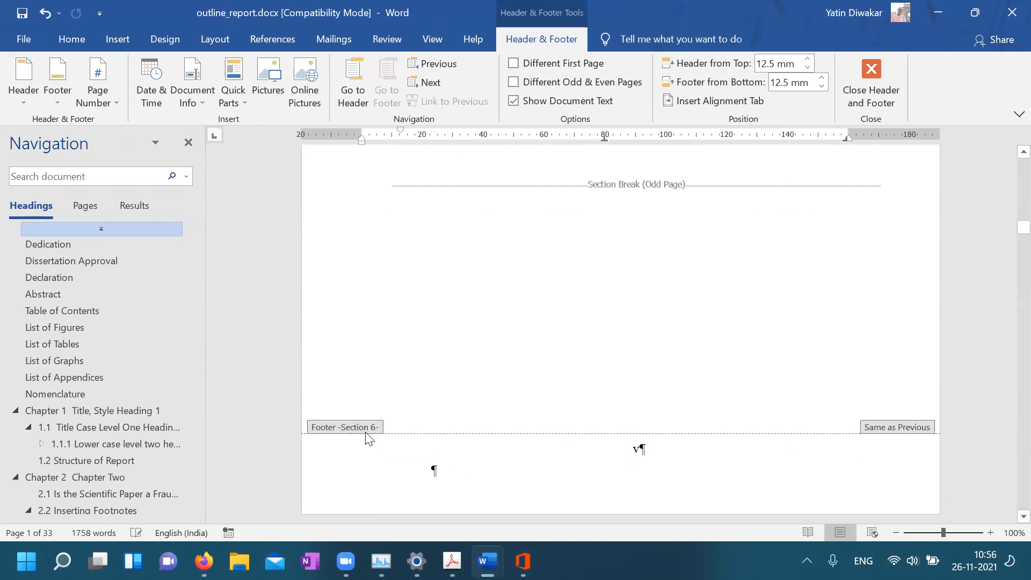
pyautogui.scroll(10, 608, 482)
pyautogui.scroll(15, 610, 488)
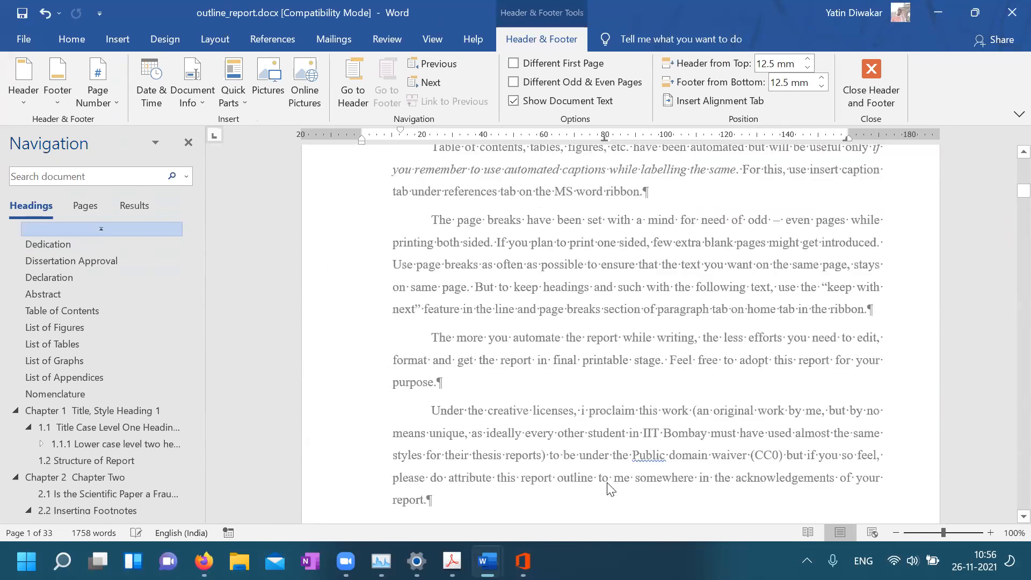
pyautogui.scroll(15, 611, 489)
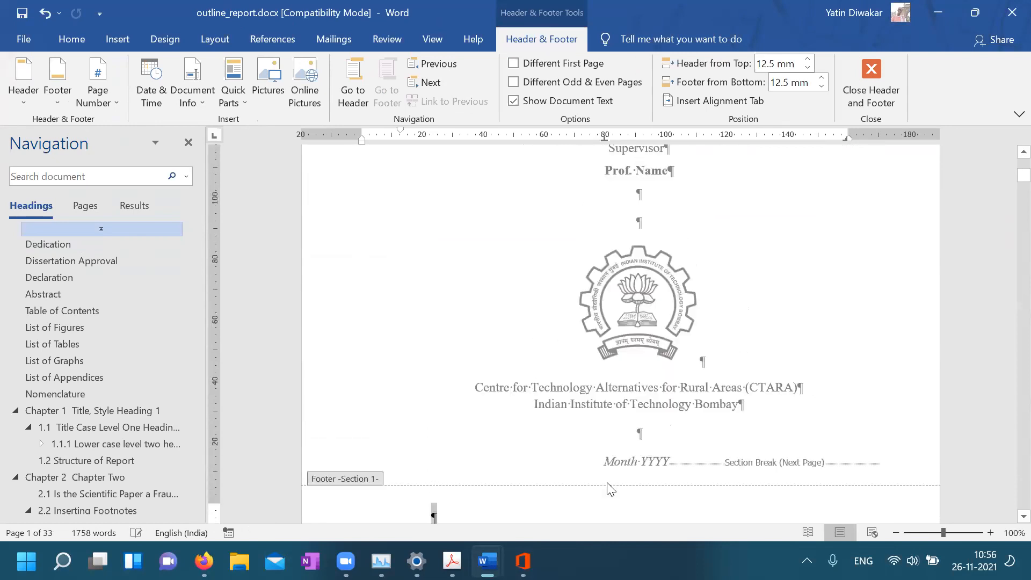
pyautogui.scroll(3, 611, 488)
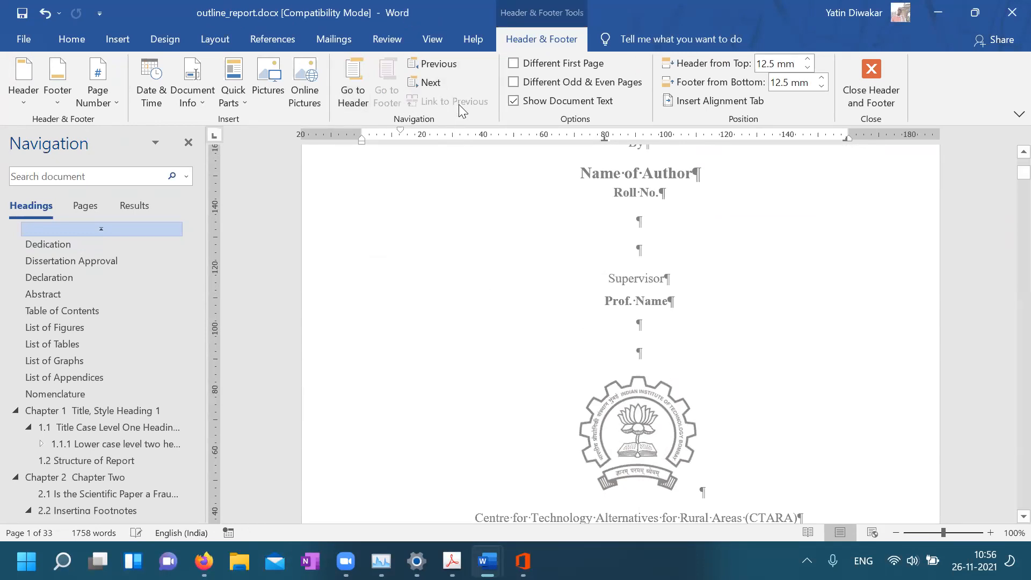
pyautogui.scroll(-10, 533, 367)
pyautogui.scroll(-7, 533, 366)
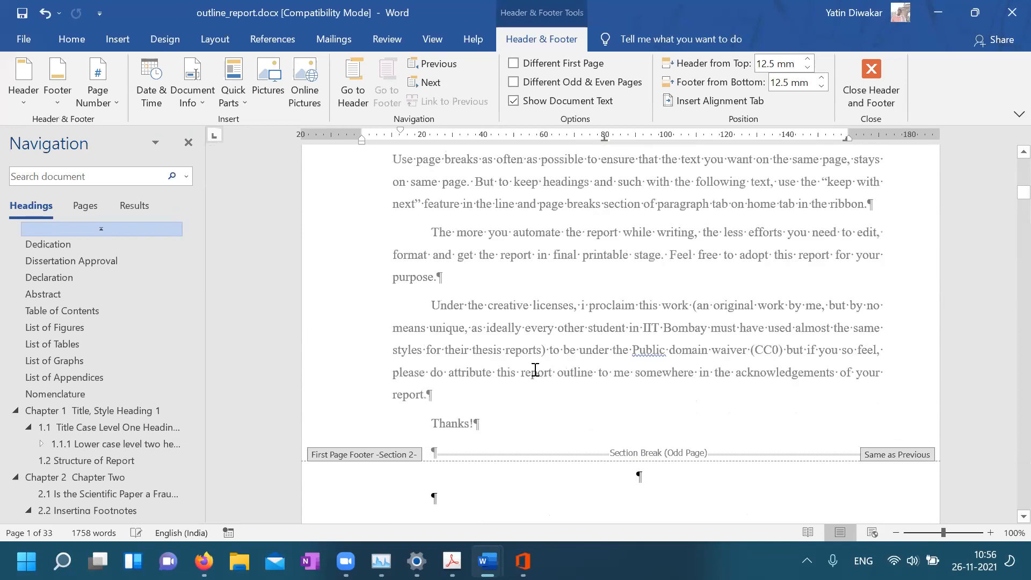
pyautogui.click(479, 368)
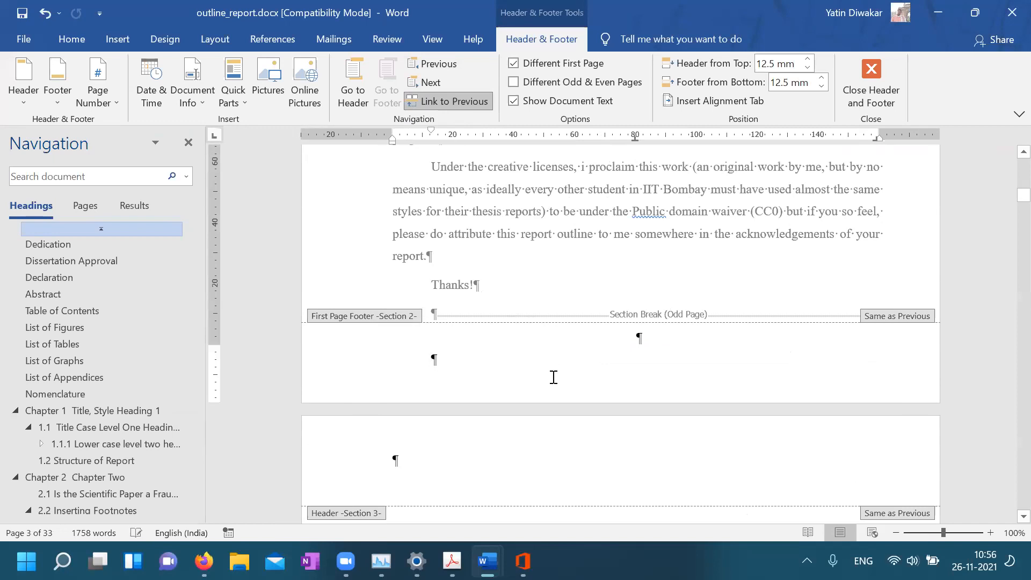
pyautogui.scroll(-1, 553, 377)
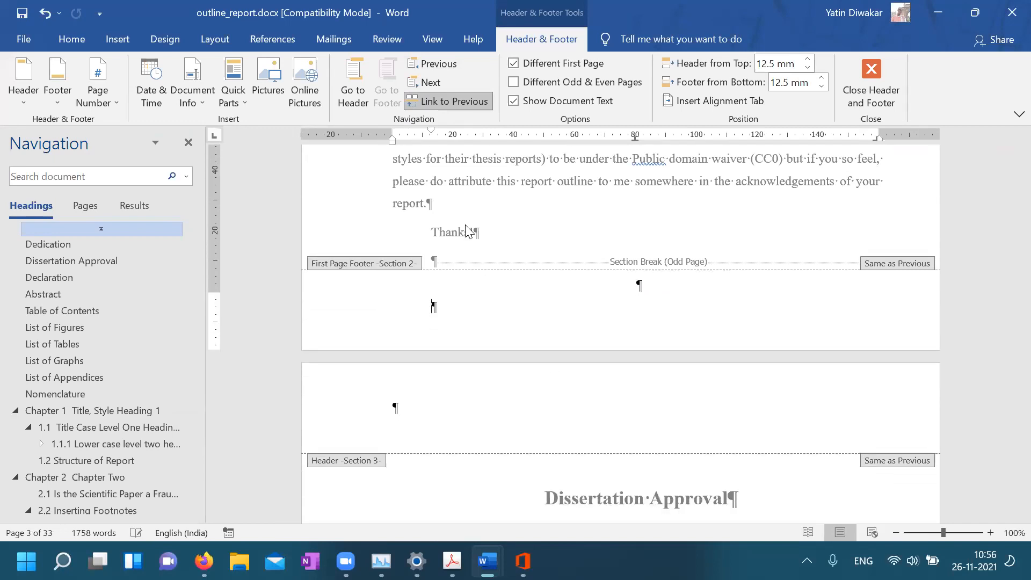
pyautogui.moveTo(487, 561)
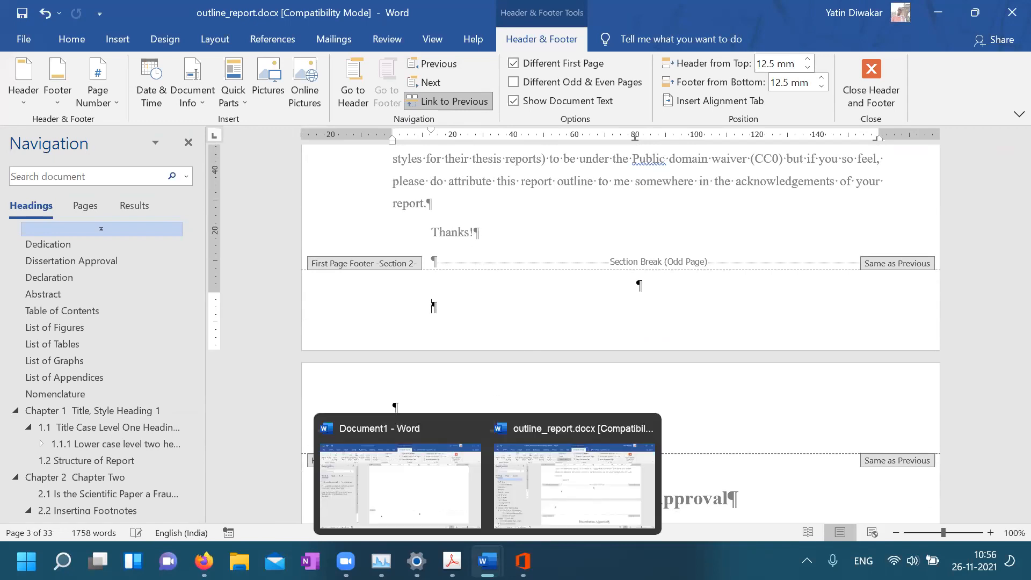
# Return to Document1 and close the footer, going back to the document body
pyautogui.click(434, 495)
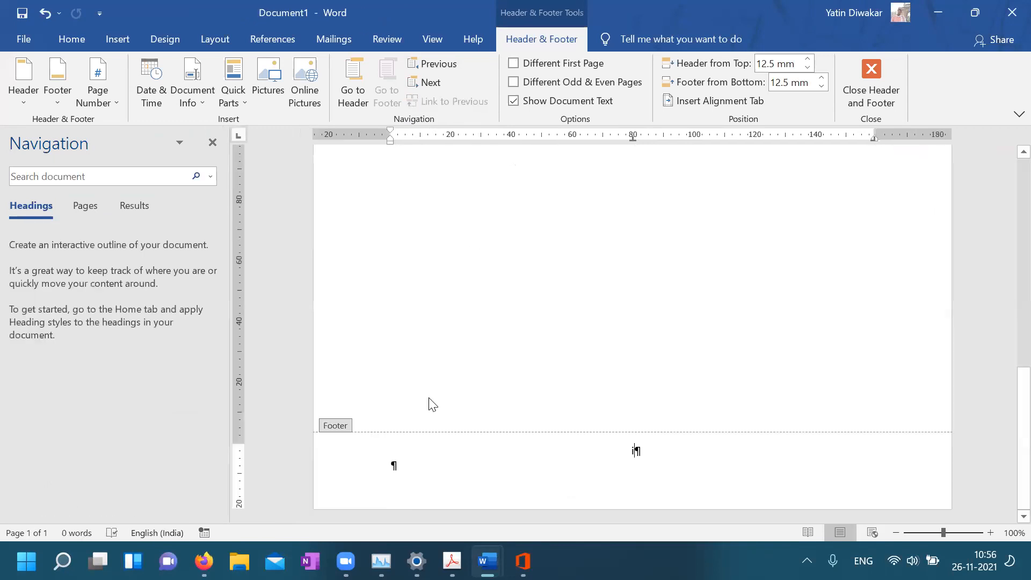
pyautogui.scroll(10, 610, 350)
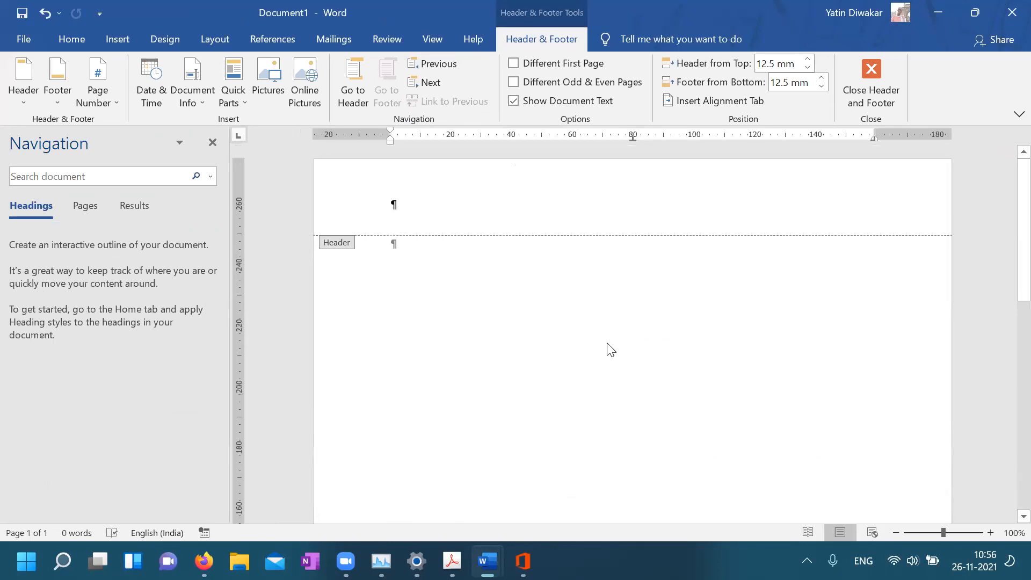
pyautogui.doubleClick(492, 331)
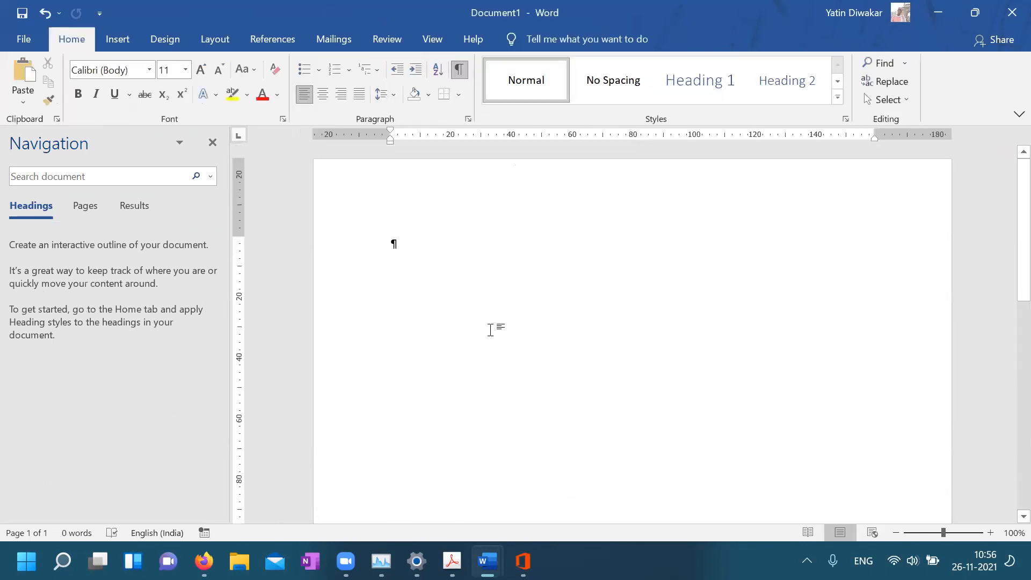
pyautogui.scroll(-8, 594, 369)
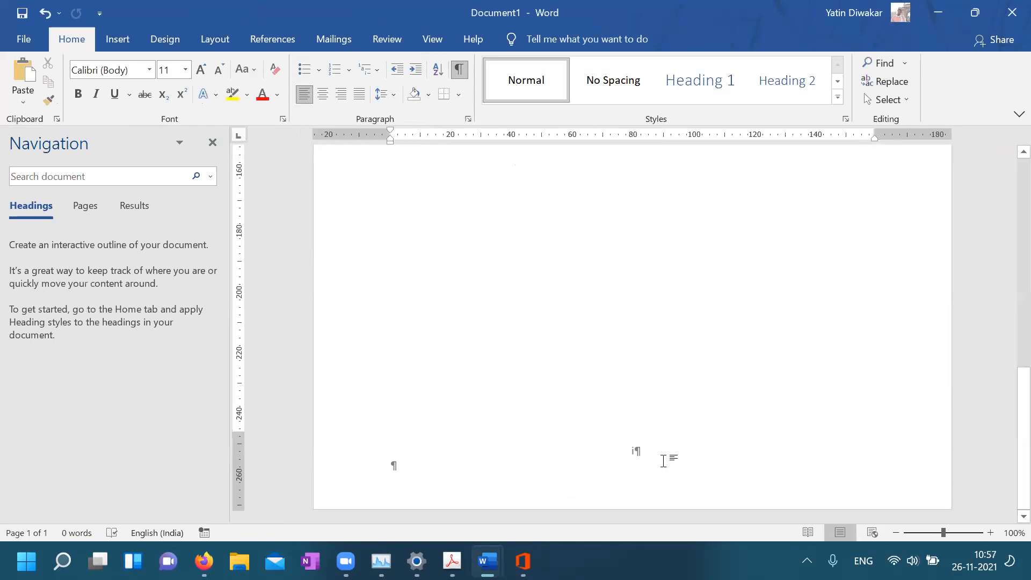
pyautogui.scroll(5, 665, 458)
pyautogui.scroll(2, 660, 468)
# Insert a page break from Layout > Breaks so a second empty page begins
pyautogui.click(210, 39)
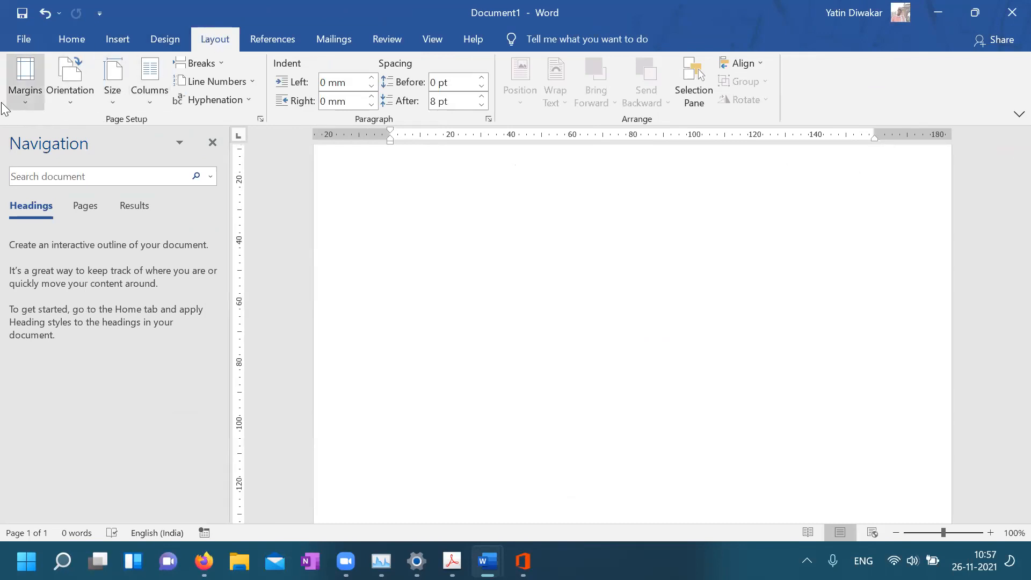
pyautogui.click(152, 96)
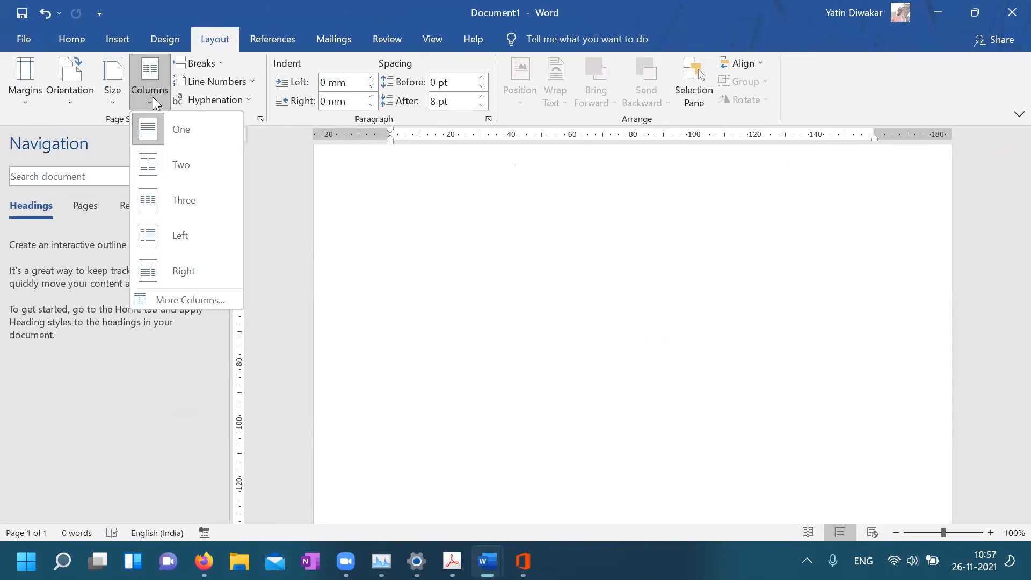
pyautogui.click(205, 65)
pyautogui.click(205, 65)
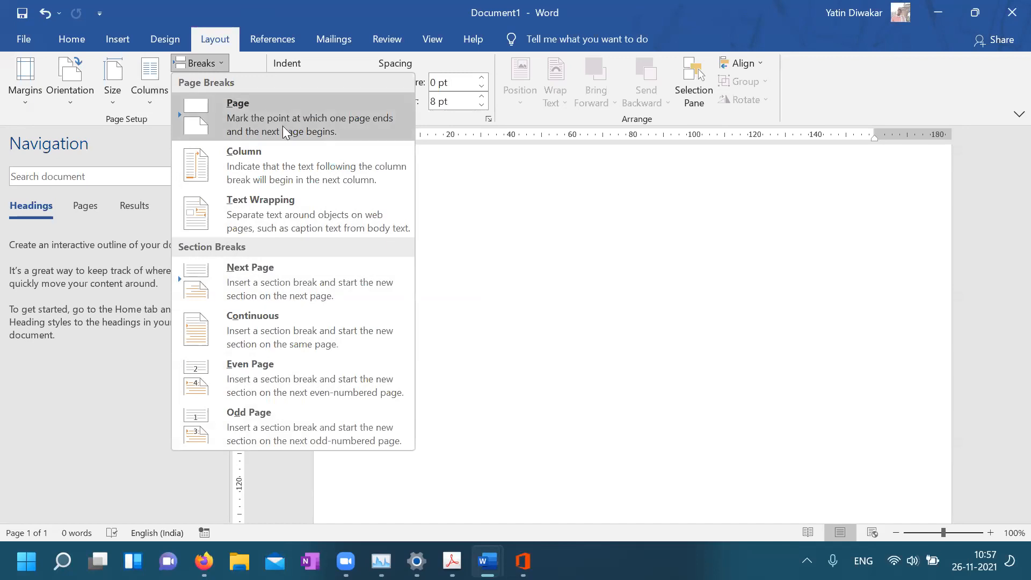
pyautogui.click(326, 109)
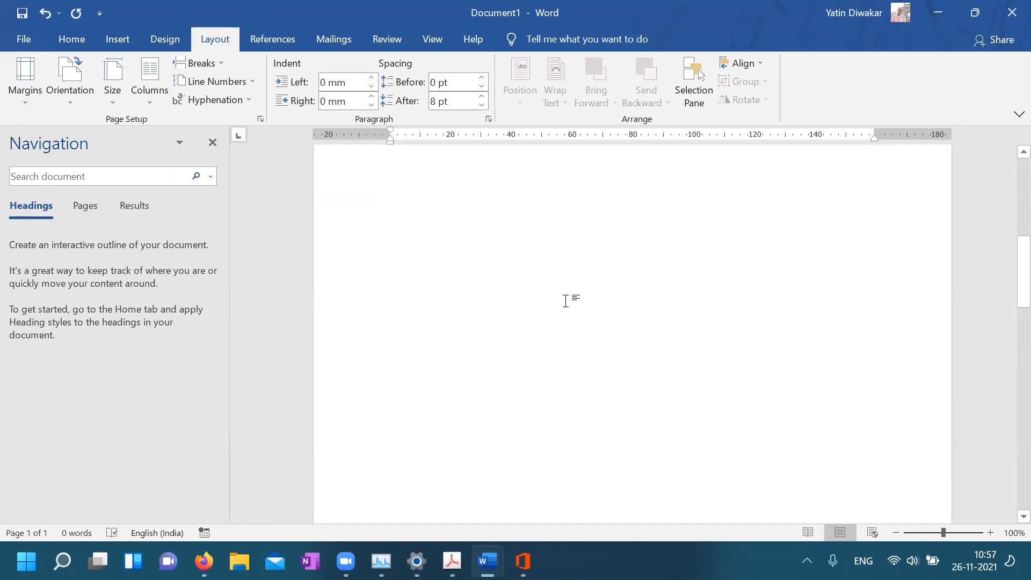
pyautogui.scroll(5, 565, 301)
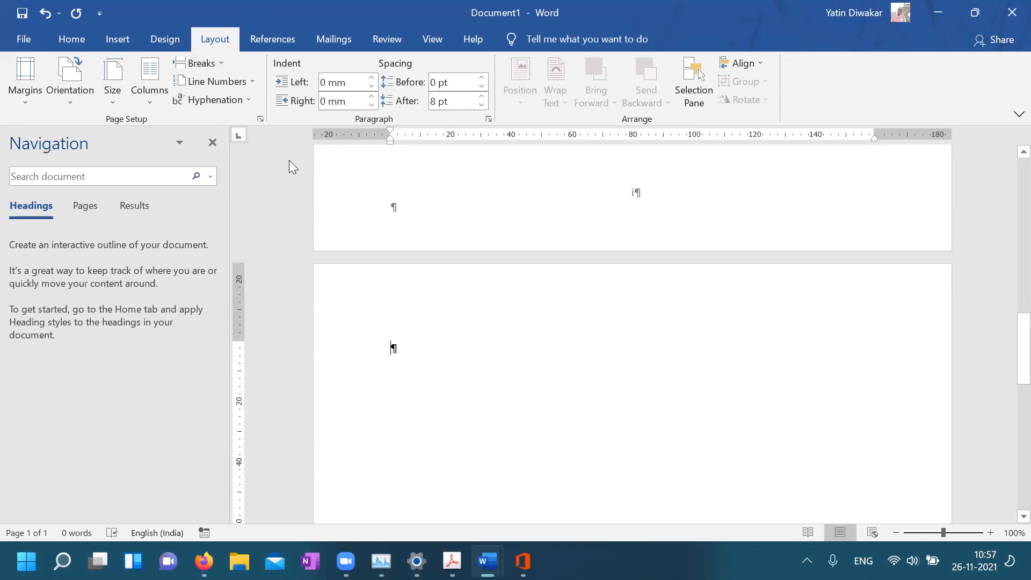
pyautogui.scroll(12, 445, 328)
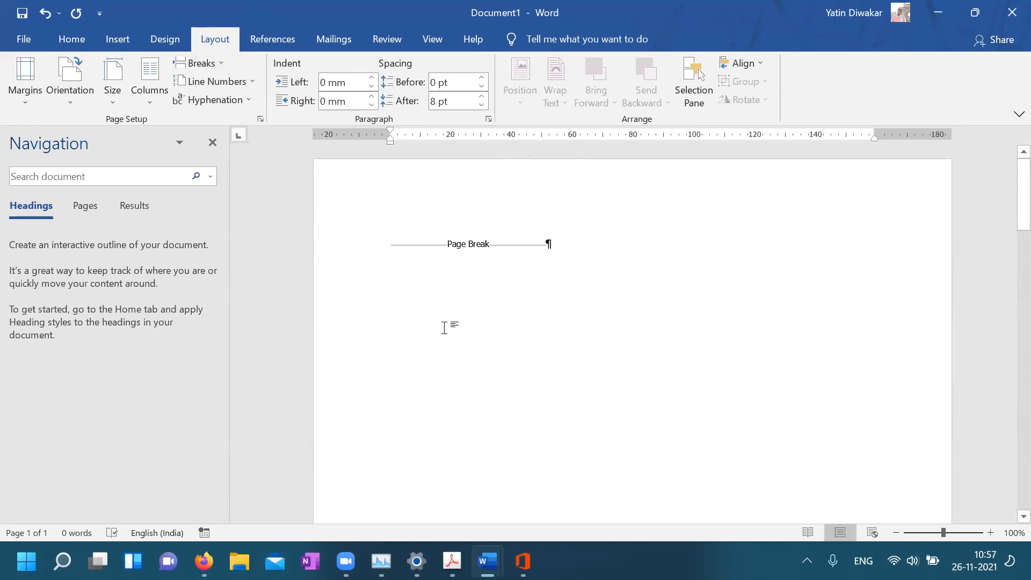
pyautogui.scroll(-12, 462, 379)
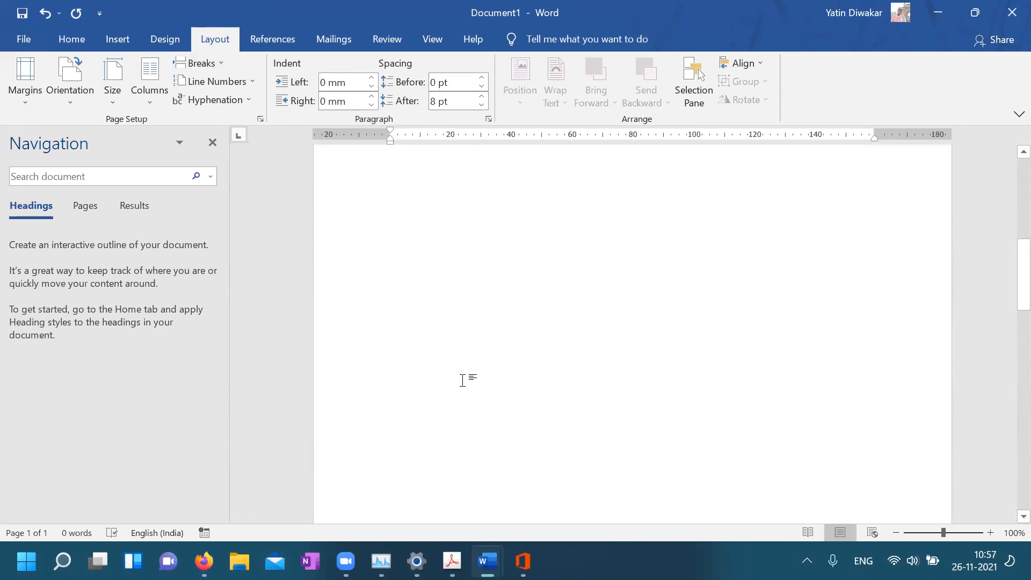
pyautogui.scroll(-3, 463, 379)
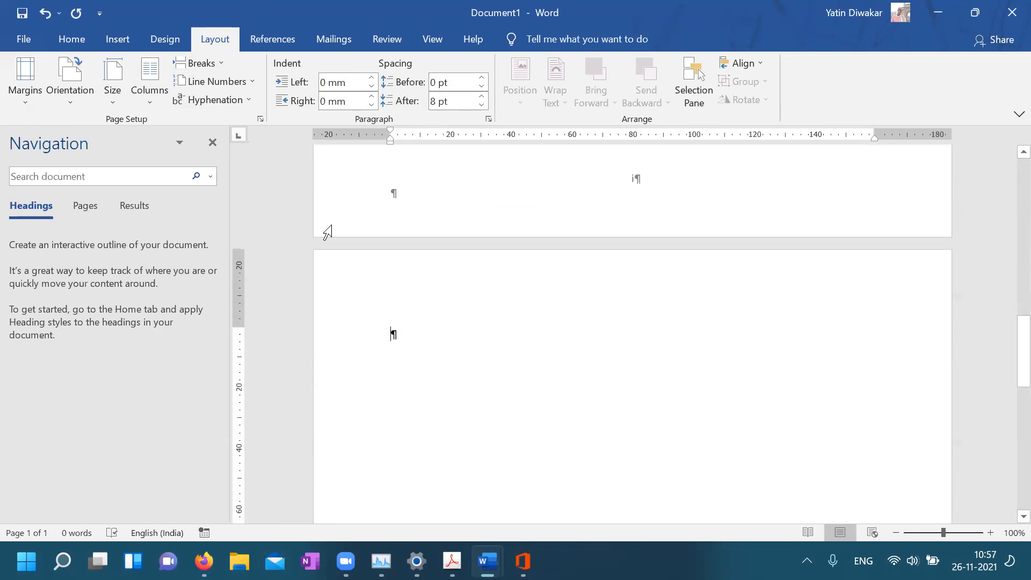
# Open the Layout tab's Breaks dropdown listing page and section break types
pyautogui.click(212, 68)
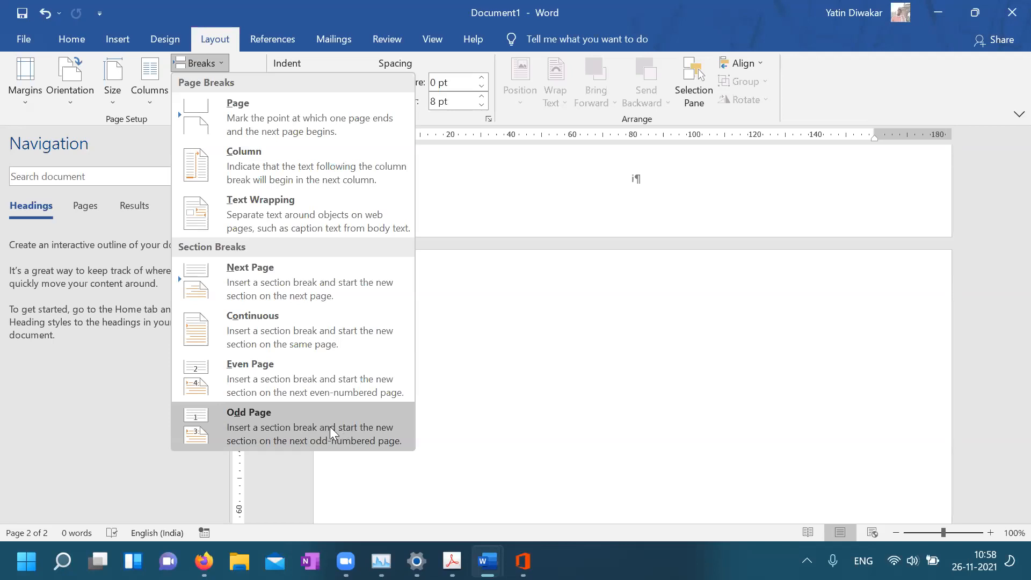
# Insert an Odd Page section break followed by a Next Page section break
pyautogui.click(276, 430)
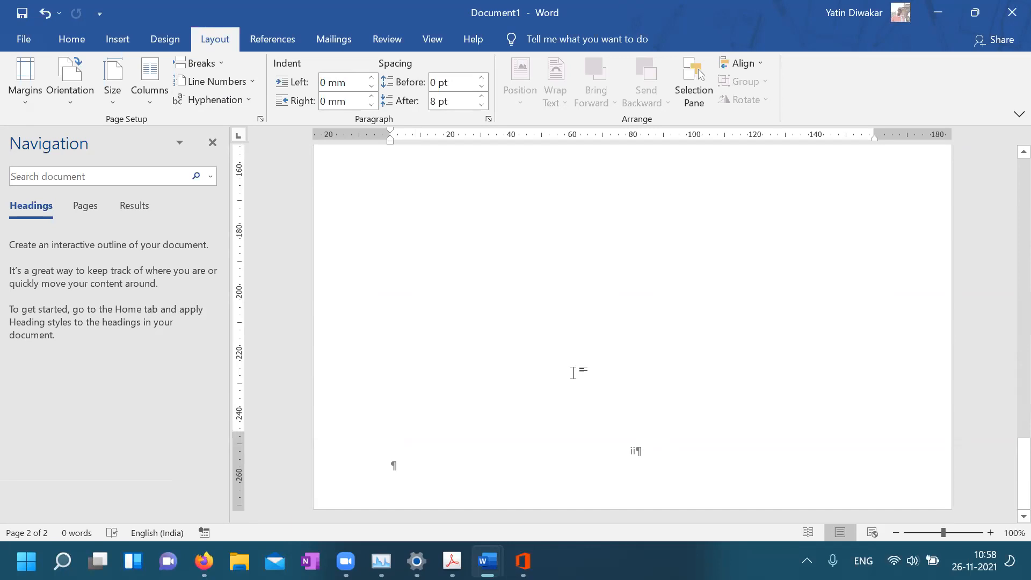
pyautogui.scroll(10, 573, 373)
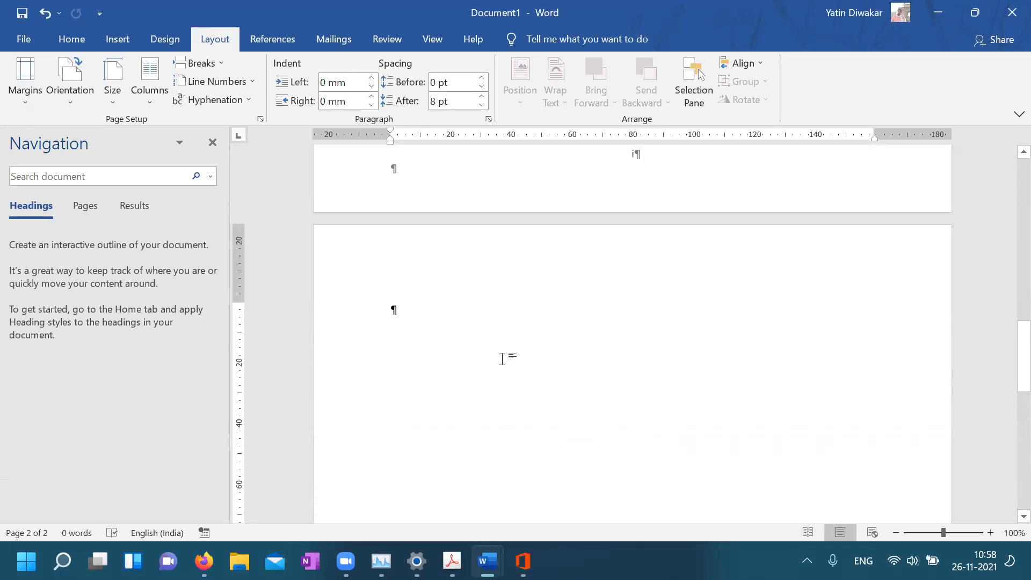
pyautogui.click(210, 64)
pyautogui.click(300, 285)
pyautogui.scroll(-10, 618, 425)
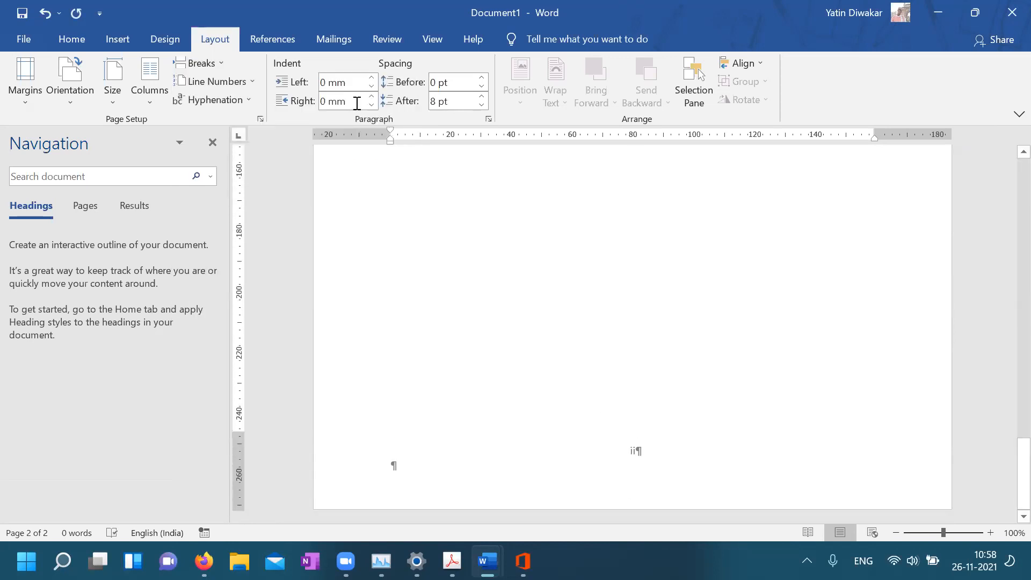
pyautogui.scroll(-3, 457, 317)
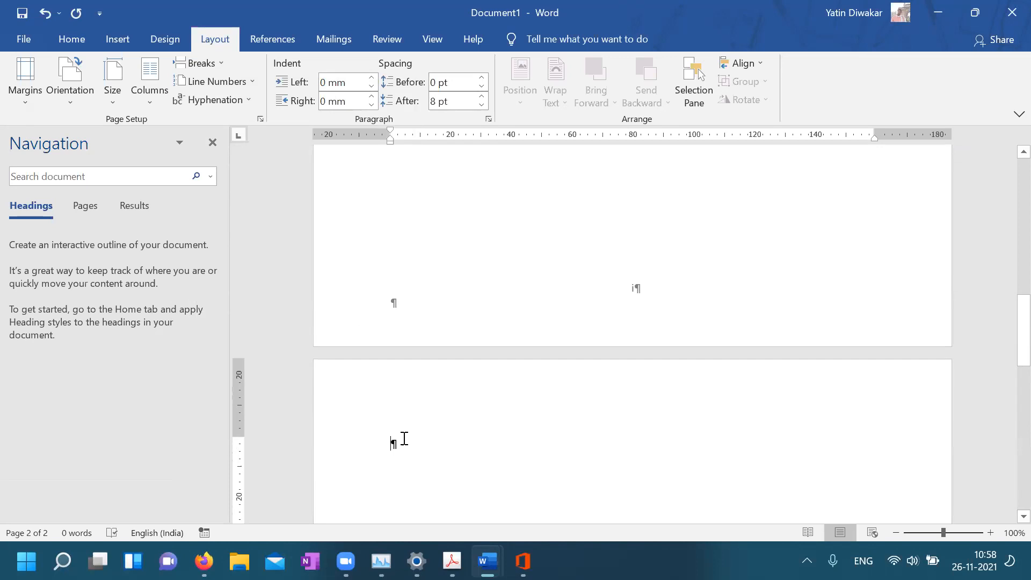
# Add another Next Page break, then select and delete the unwanted next-page break
pyautogui.click(213, 63)
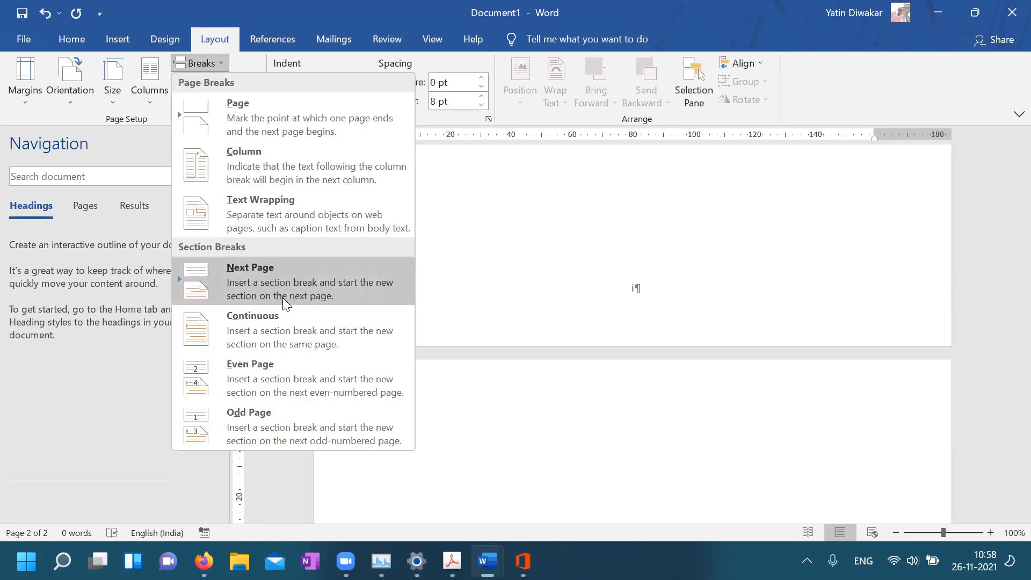
pyautogui.click(300, 283)
pyautogui.scroll(1, 654, 433)
pyautogui.scroll(-5, 652, 433)
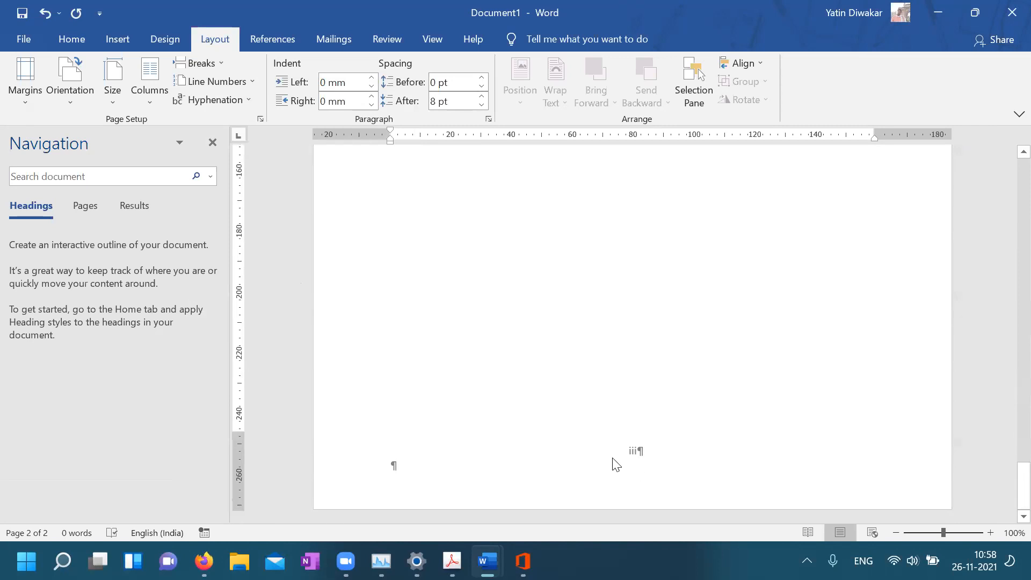
pyautogui.scroll(8, 613, 463)
pyautogui.scroll(6, 612, 461)
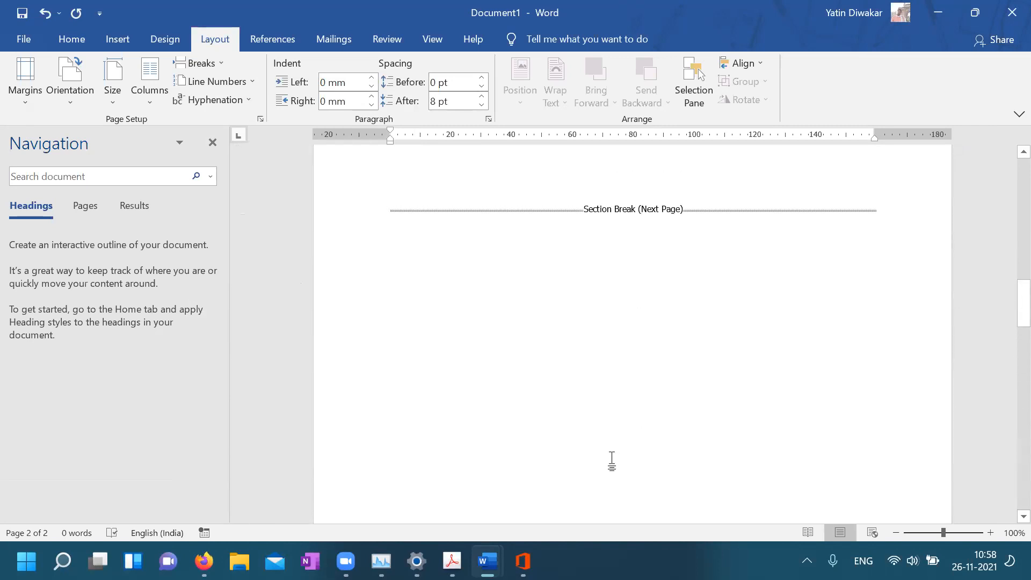
pyautogui.click(352, 415)
pyautogui.press('Delete')
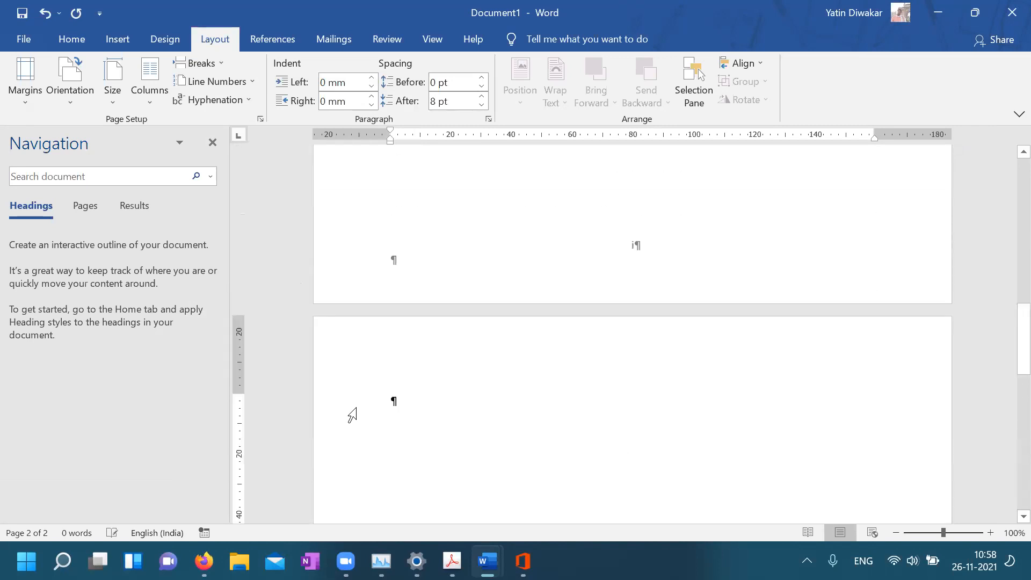
# Insert two more Odd Page section breaks
pyautogui.click(199, 63)
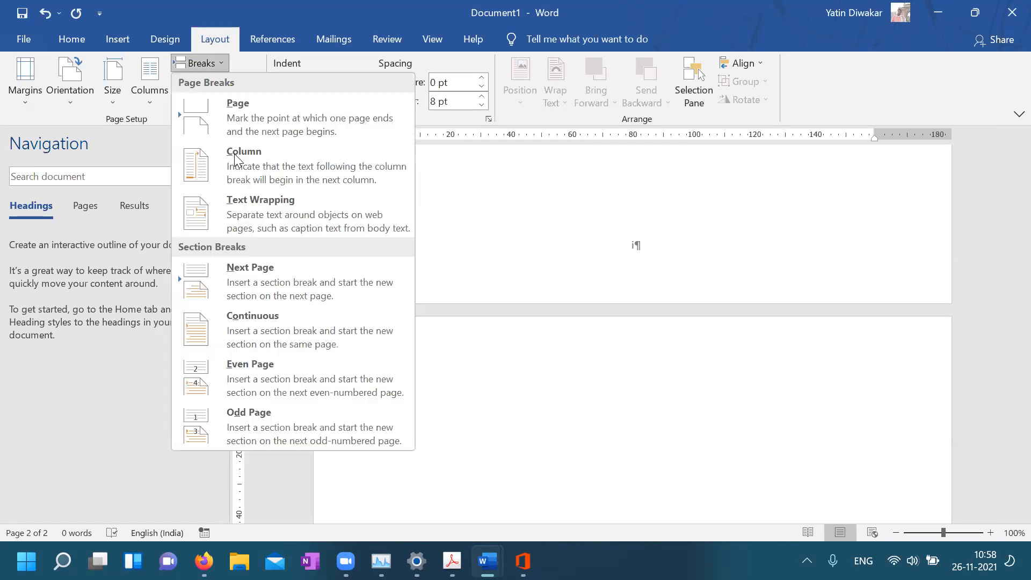
pyautogui.click(288, 436)
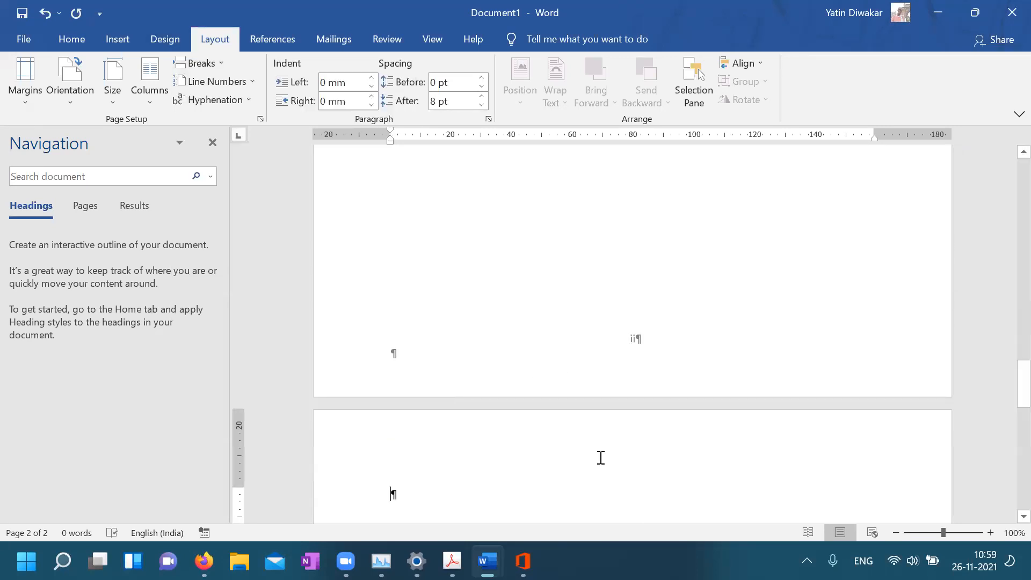
pyautogui.scroll(-5, 599, 457)
pyautogui.scroll(-8, 599, 458)
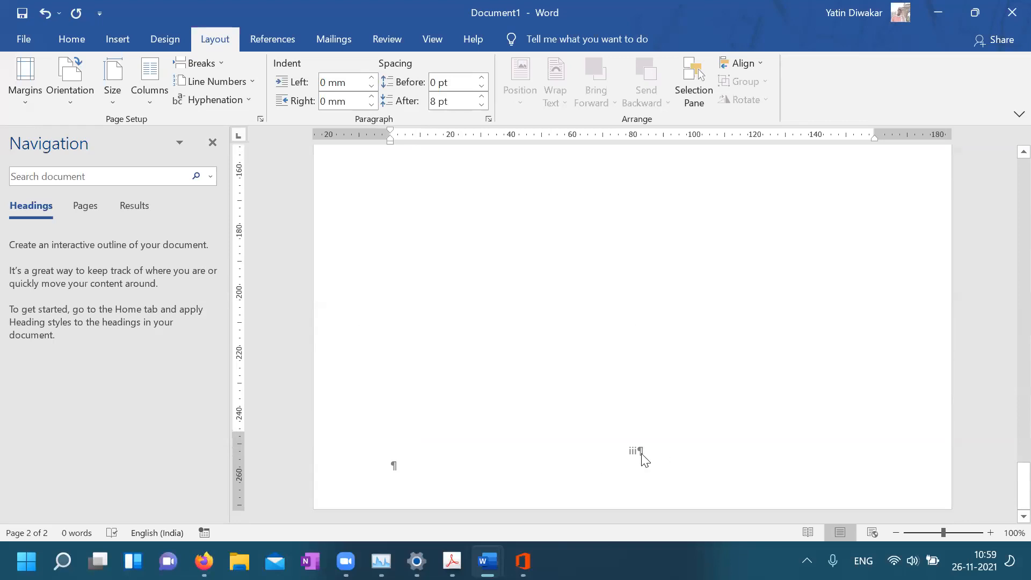
pyautogui.scroll(-4, 392, 387)
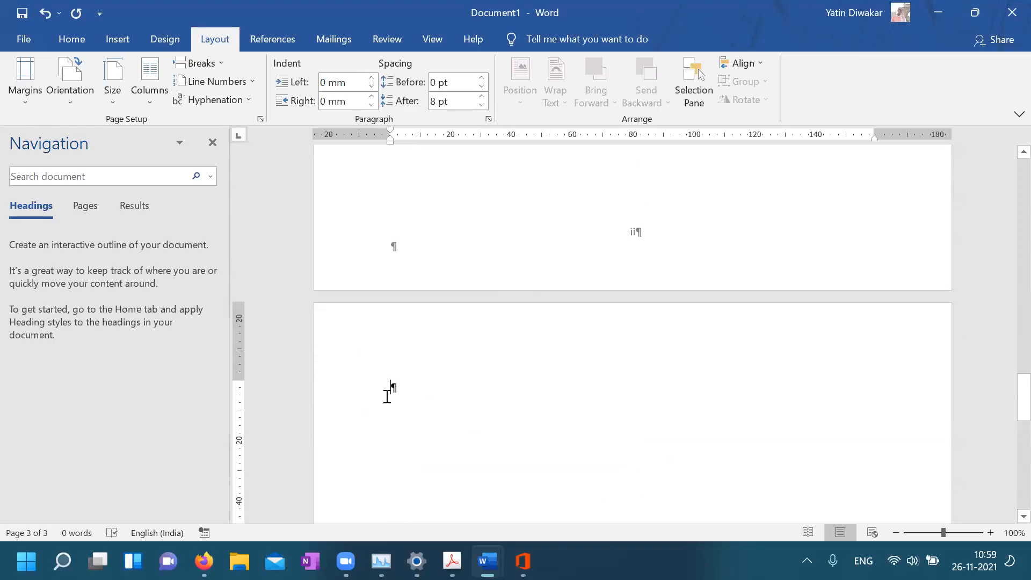
pyautogui.click(220, 64)
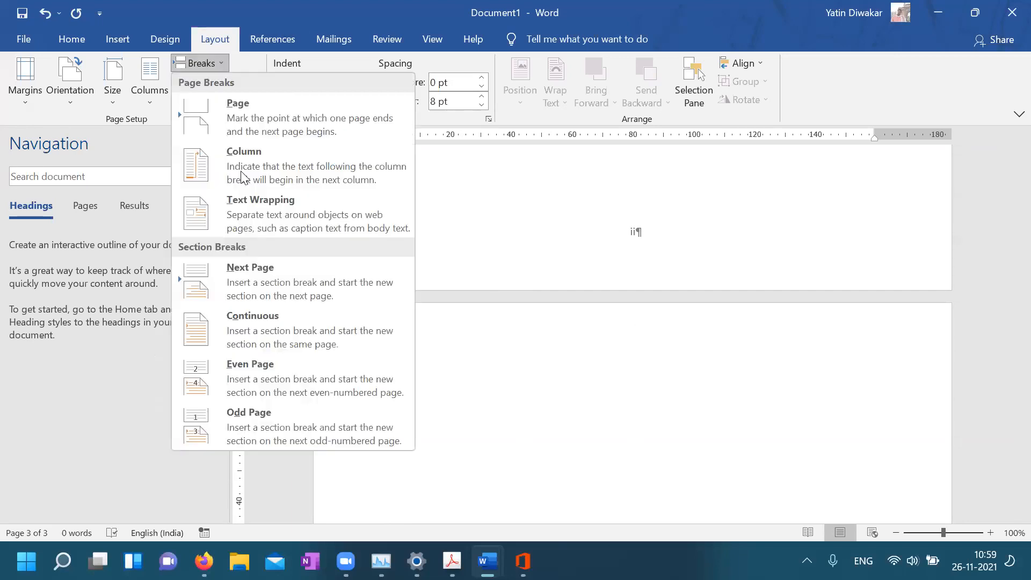
pyautogui.click(277, 424)
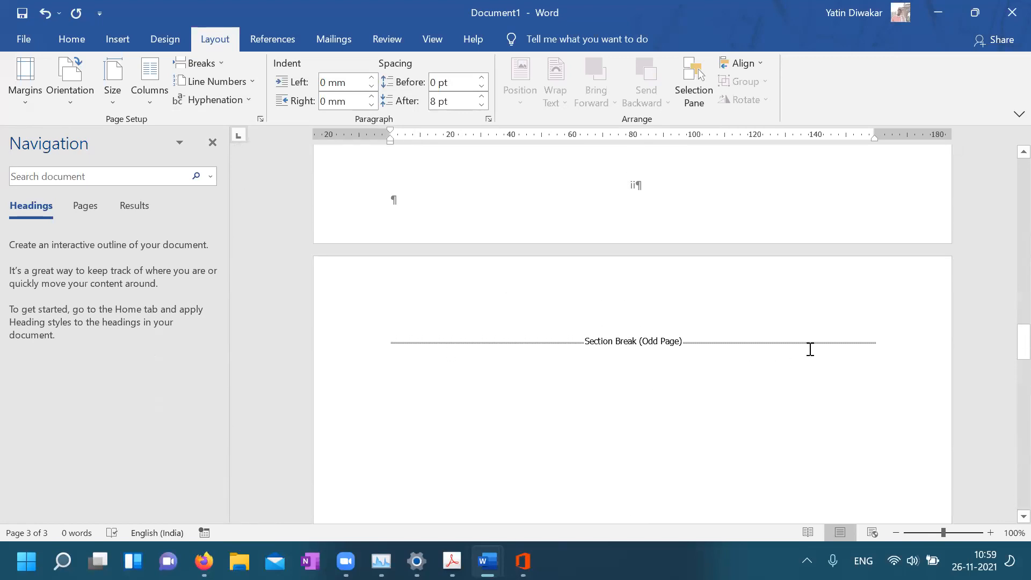
pyautogui.scroll(-15, 576, 395)
pyautogui.scroll(-10, 577, 395)
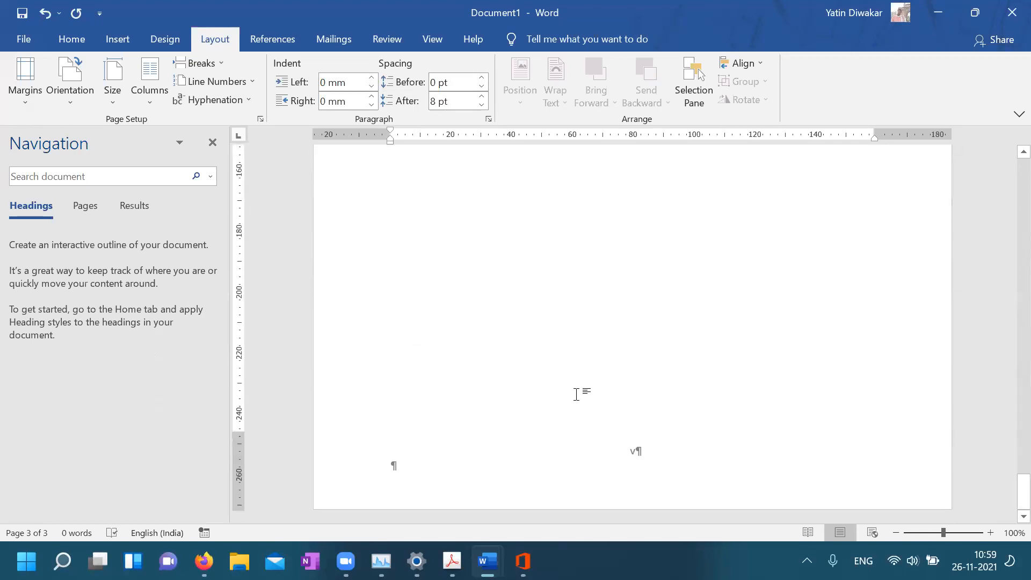
pyautogui.scroll(5, 576, 395)
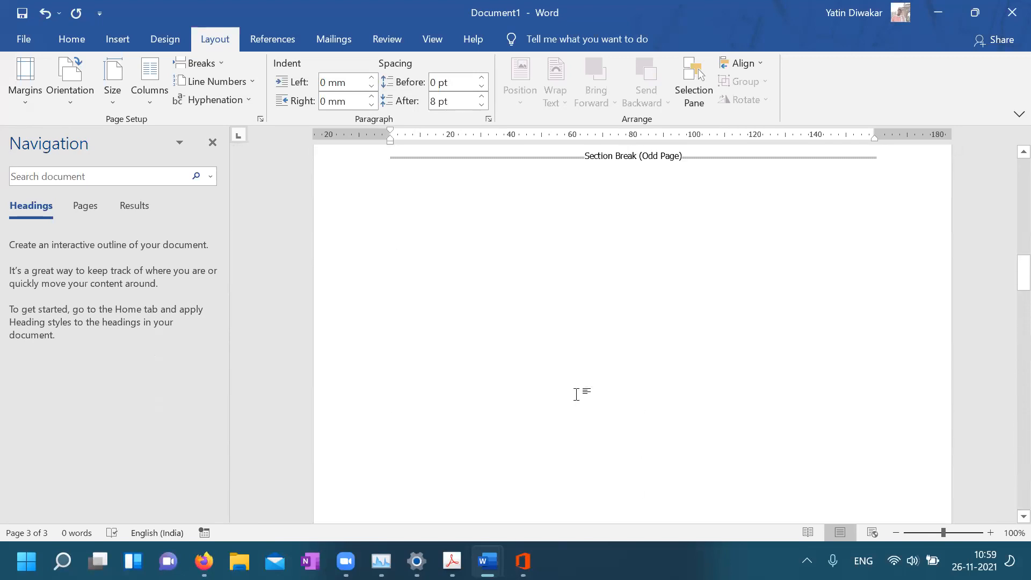
# Insert an Even Page section break just before the existing odd-page section break
pyautogui.click(335, 282)
pyautogui.press('Left')
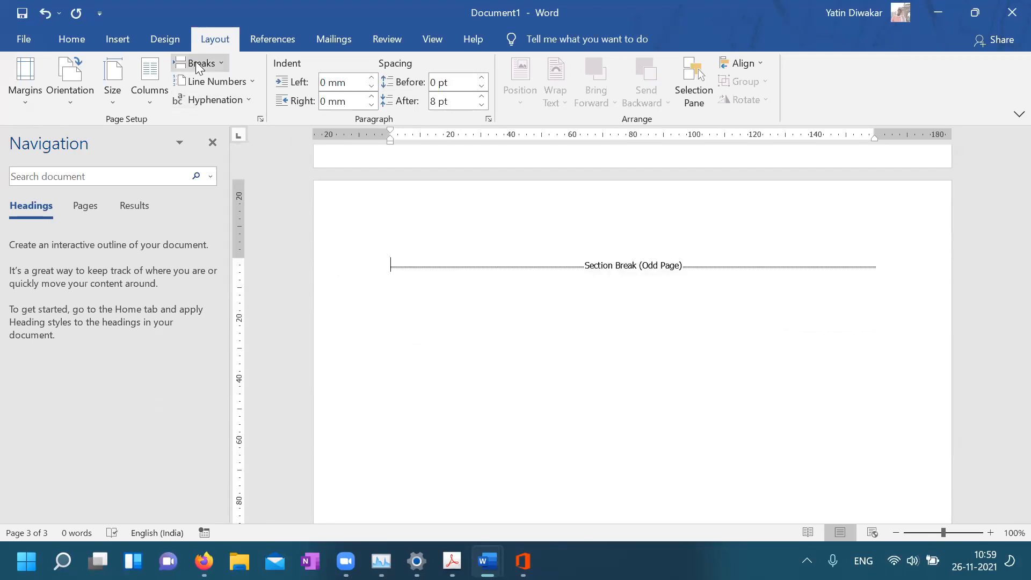
pyautogui.click(196, 66)
pyautogui.click(290, 381)
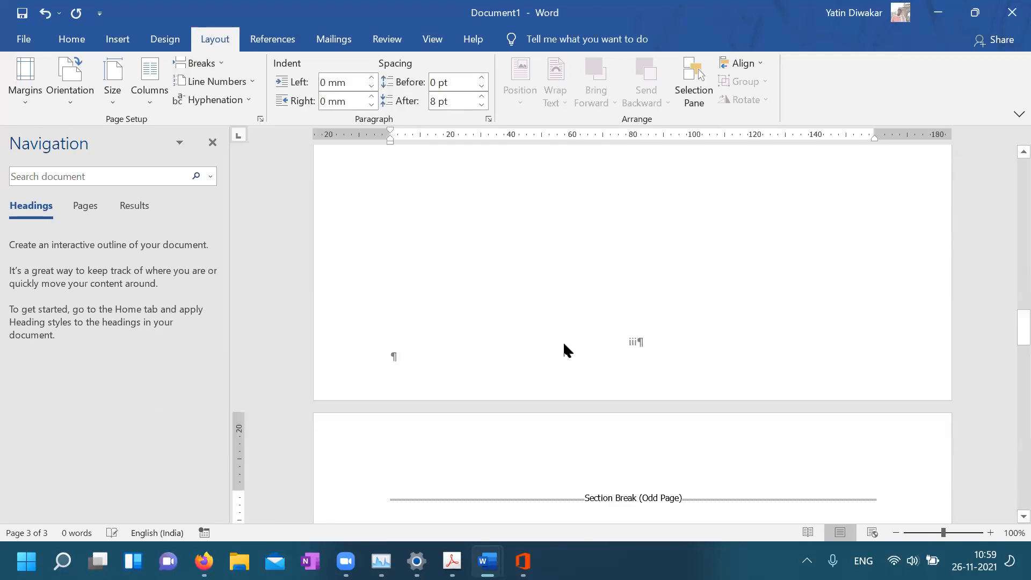
# Delete the Section Break (Odd Page) that follows page iii
pyautogui.scroll(-6, 571, 329)
pyautogui.scroll(-4, 571, 329)
pyautogui.scroll(-4, 648, 397)
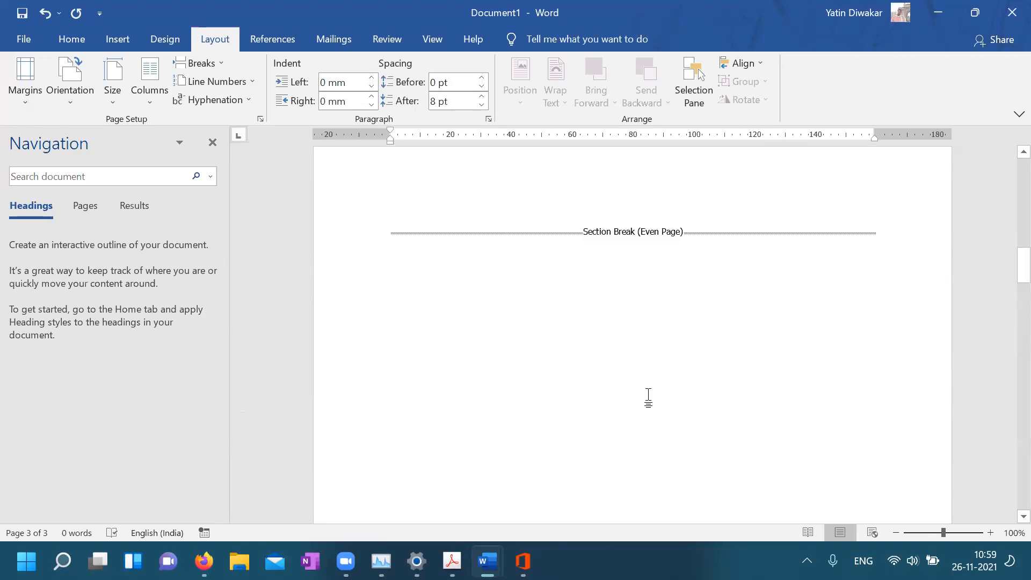
pyautogui.scroll(-3, 649, 397)
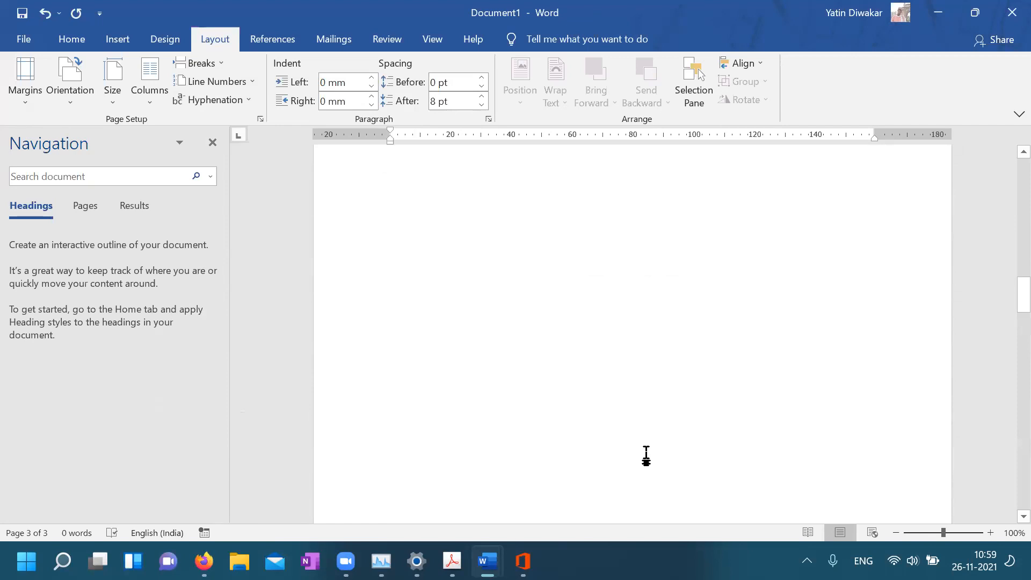
pyautogui.scroll(5, 647, 453)
pyautogui.scroll(-1, 406, 456)
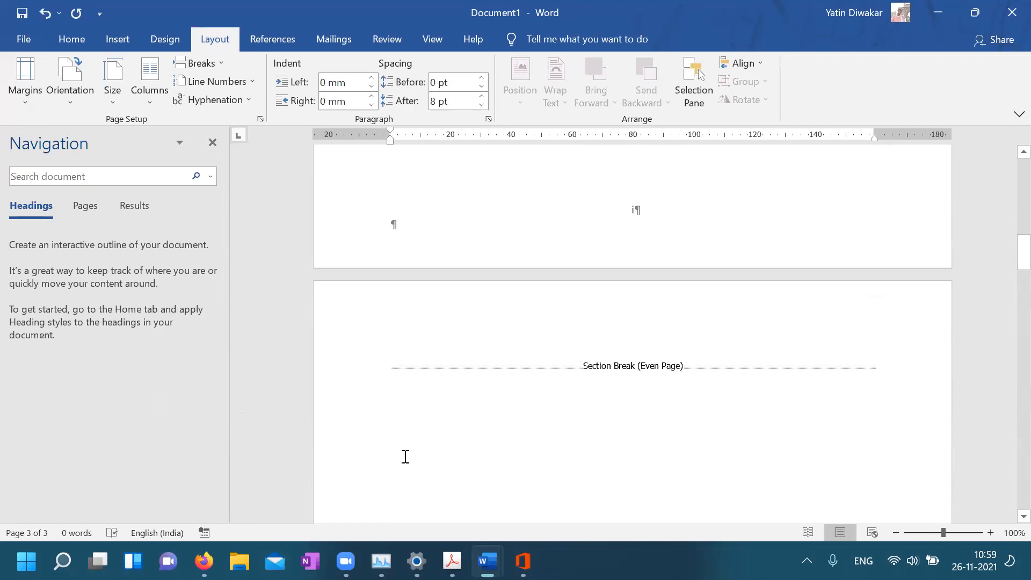
pyautogui.scroll(-6, 405, 456)
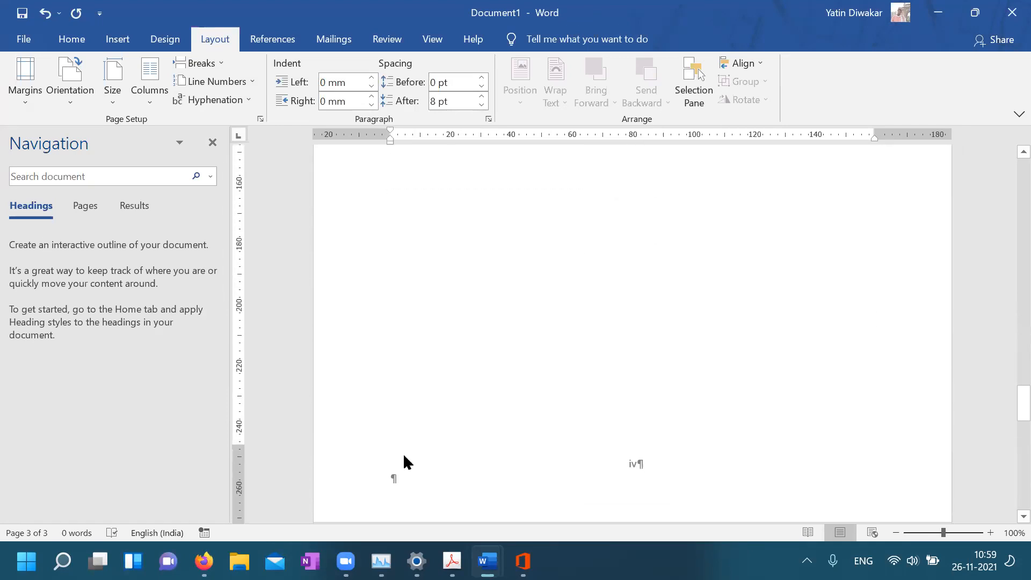
pyautogui.scroll(5, 663, 449)
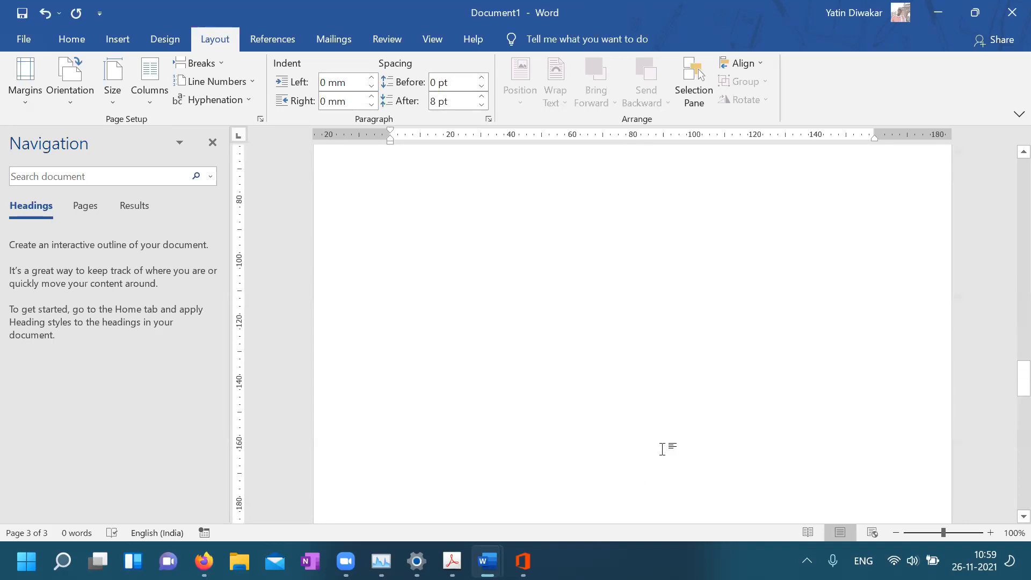
pyautogui.scroll(6, 662, 449)
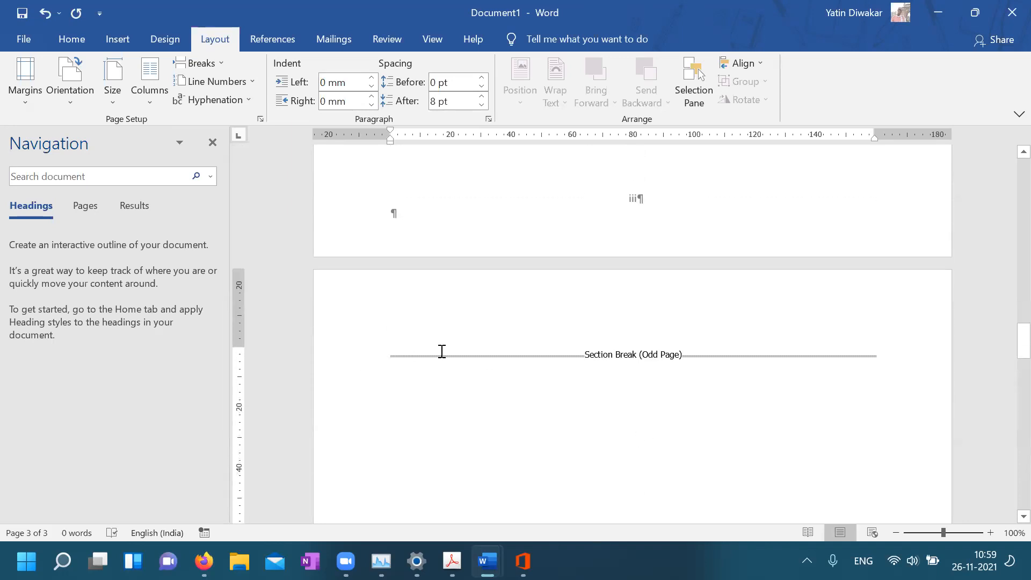
pyautogui.click(350, 366)
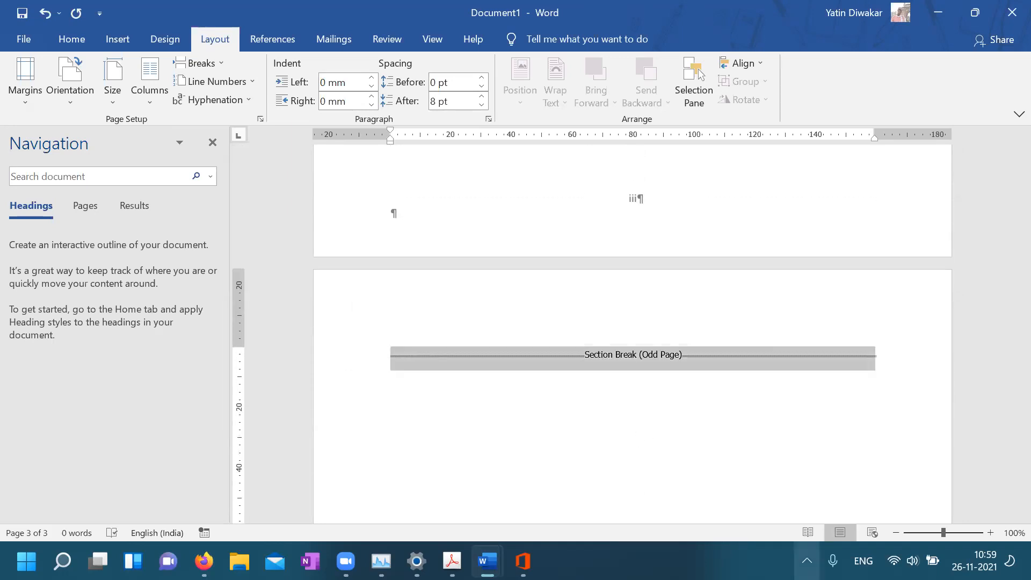
pyautogui.press('Delete')
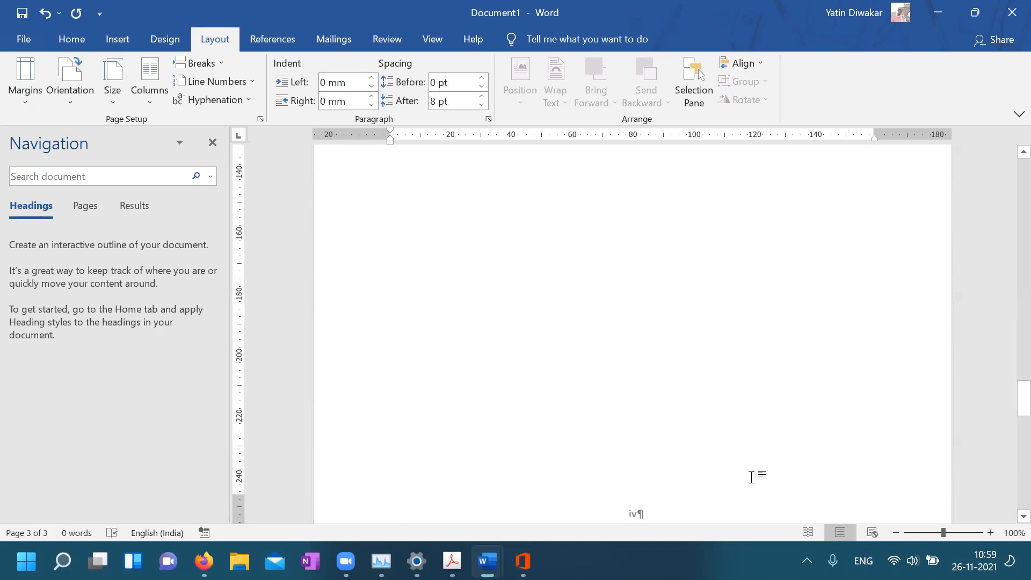
pyautogui.hotkey('ctrl', 'z')
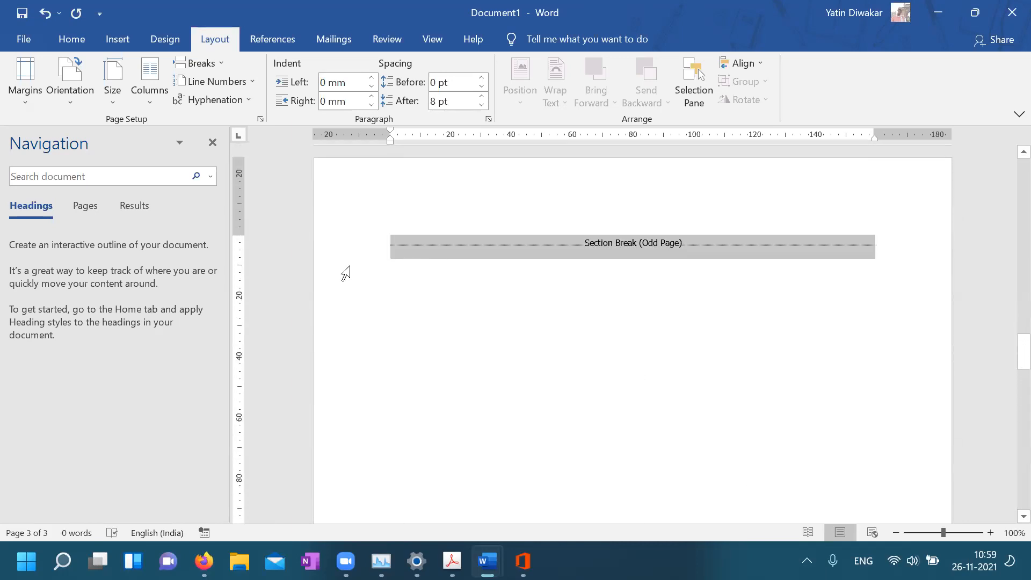
pyautogui.press('Delete')
pyautogui.scroll(16, 347, 273)
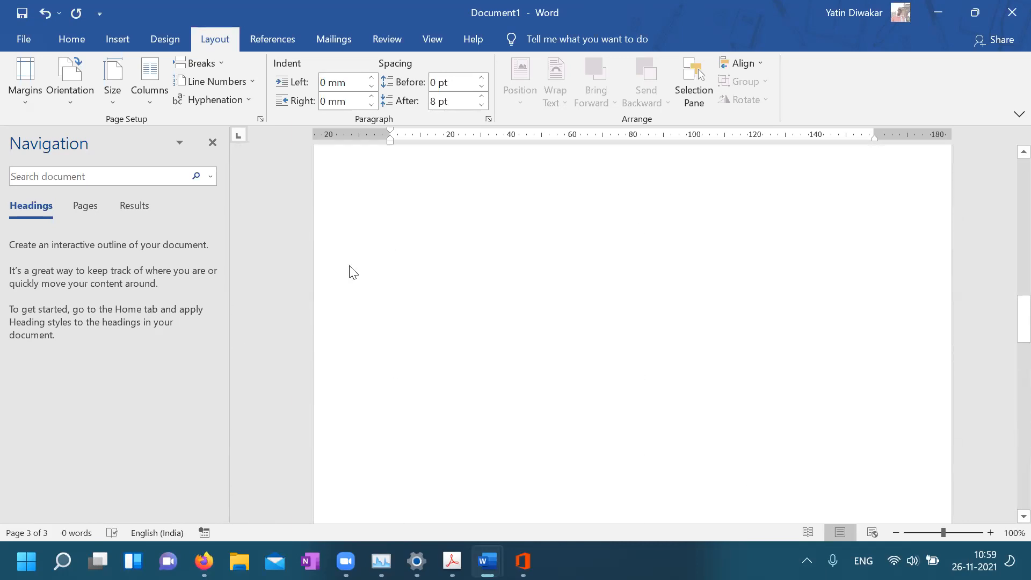
# Delete the three leftover Section Break (Odd Page) markers, including the one after page i
pyautogui.click(336, 483)
pyautogui.press('Delete')
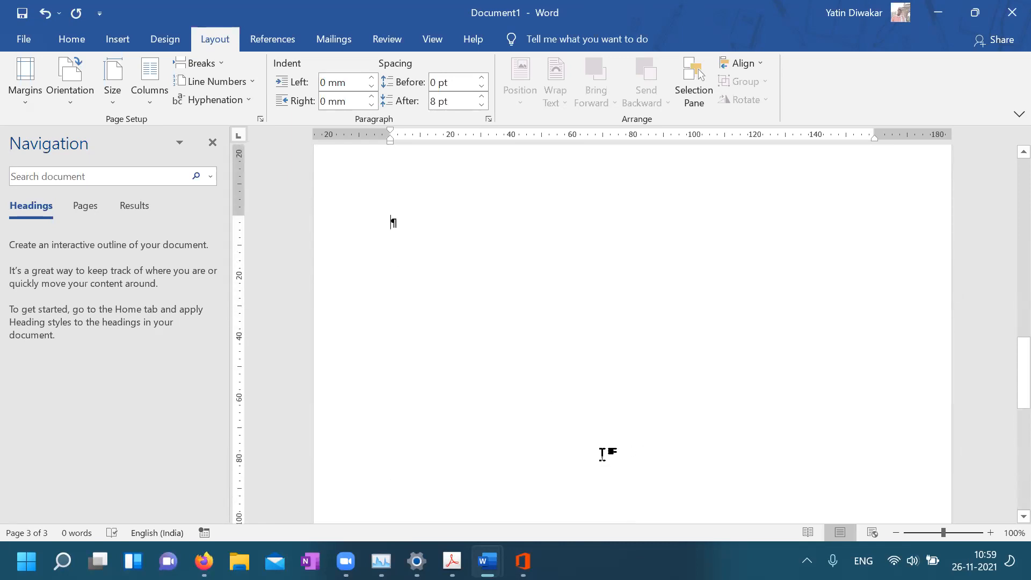
pyautogui.scroll(15, 602, 454)
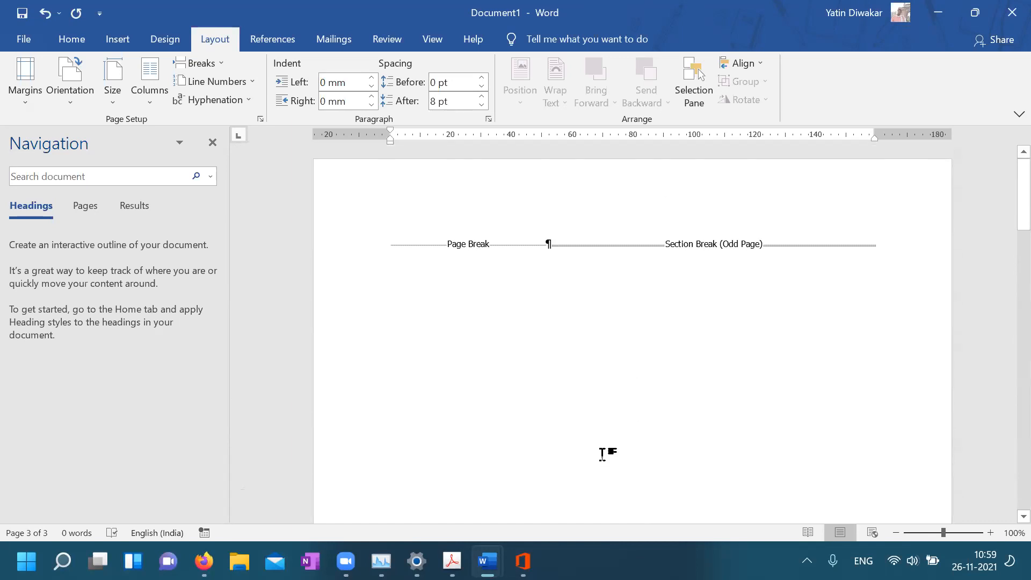
pyautogui.click(553, 247)
pyautogui.press('Delete')
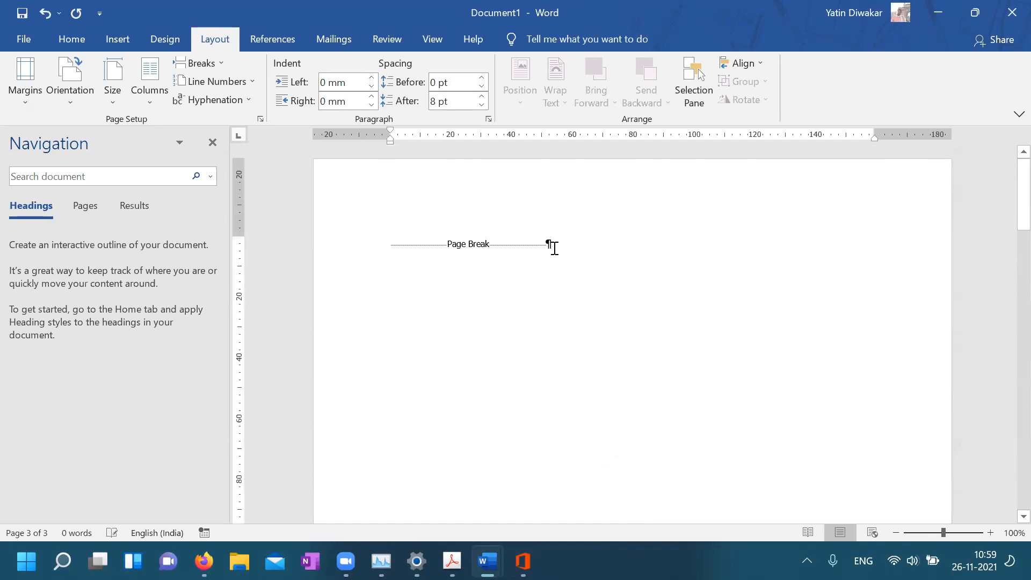
pyautogui.scroll(-13, 555, 253)
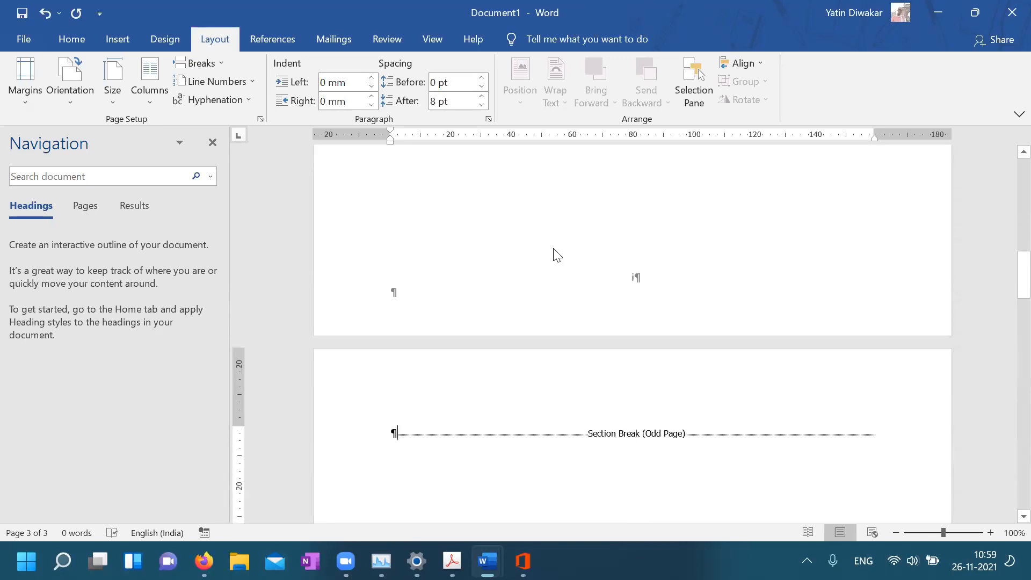
pyautogui.click(323, 403)
pyautogui.press('Delete')
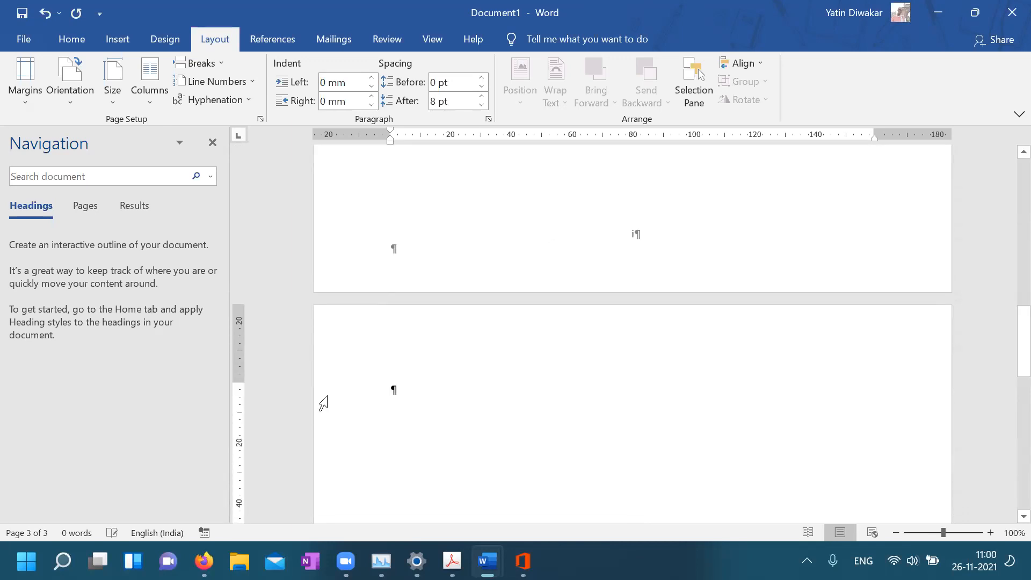
pyautogui.scroll(-10, 448, 398)
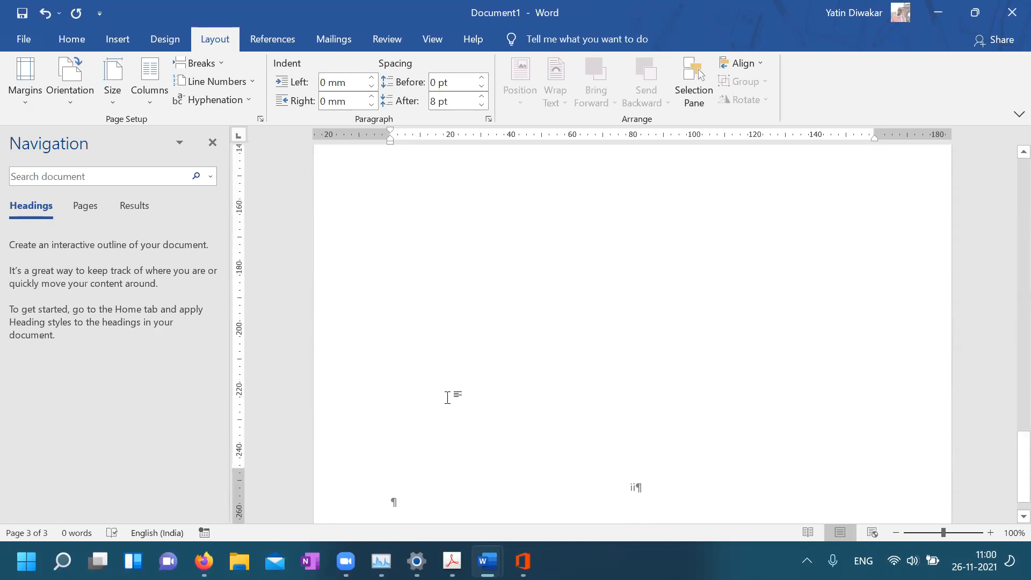
# Insert an Even Page section break and another section break, making four pages
pyautogui.click(198, 62)
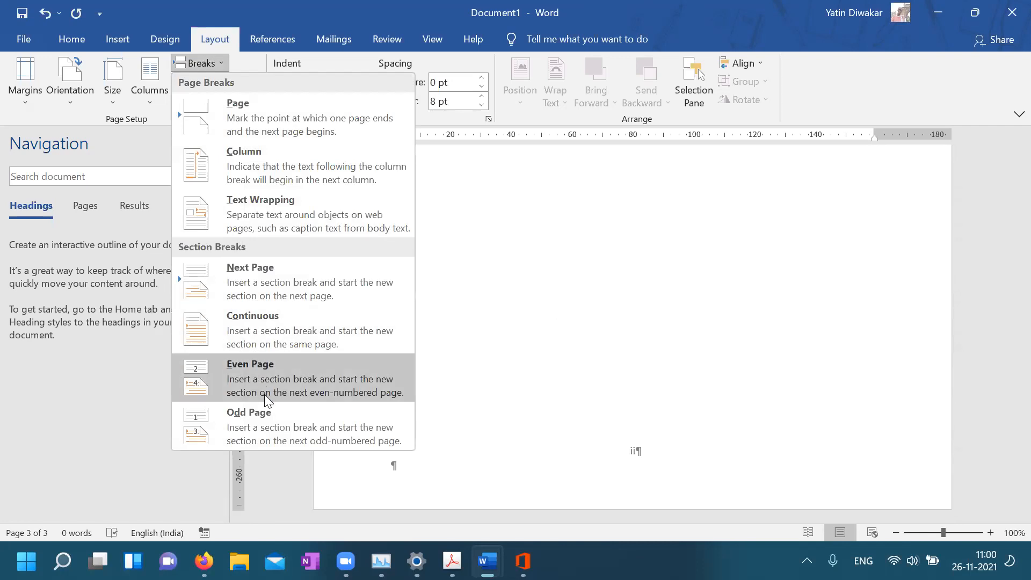
pyautogui.click(264, 394)
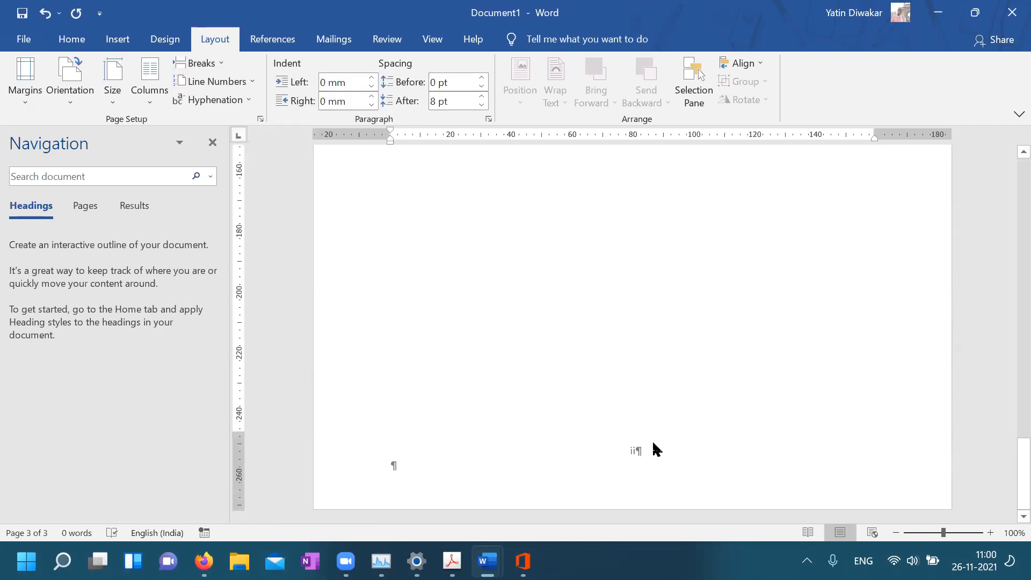
pyautogui.scroll(11, 654, 447)
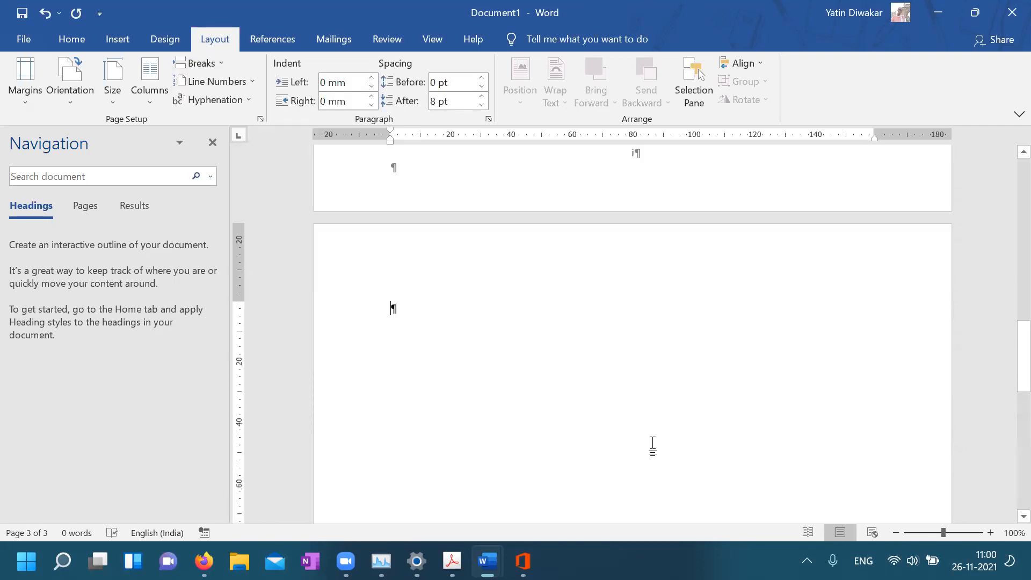
pyautogui.click(219, 62)
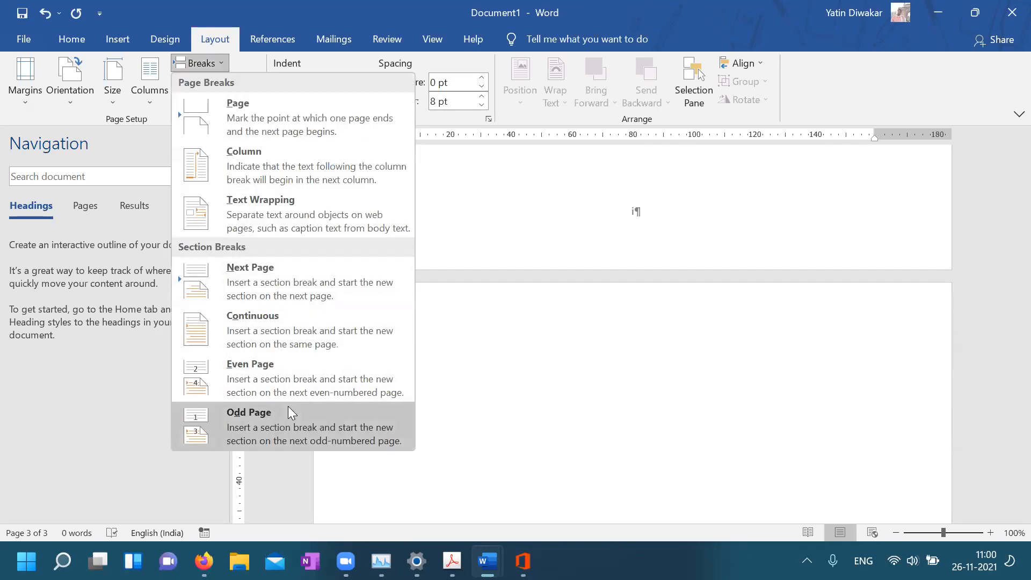
pyautogui.click(315, 372)
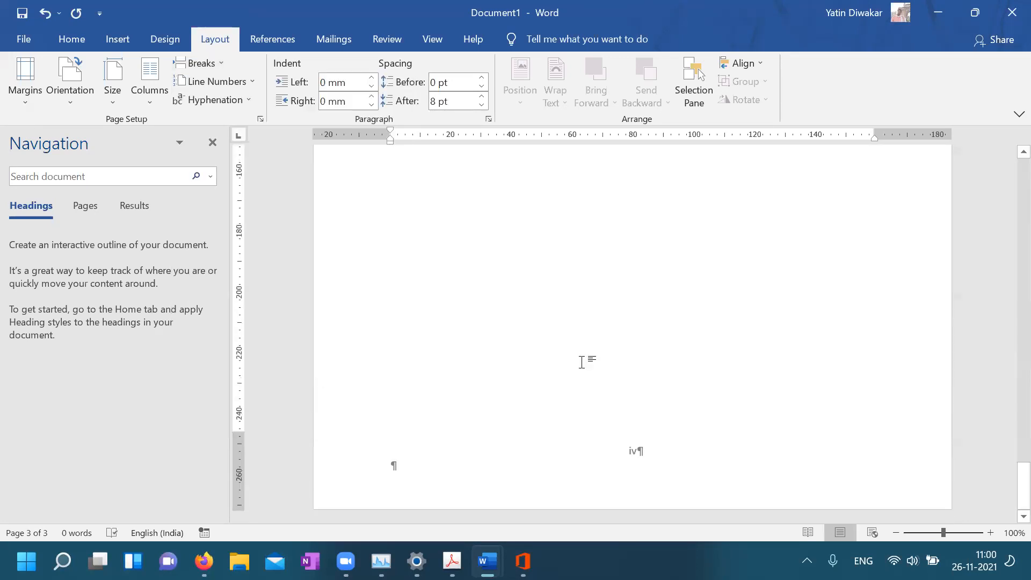
pyautogui.scroll(-4, 582, 362)
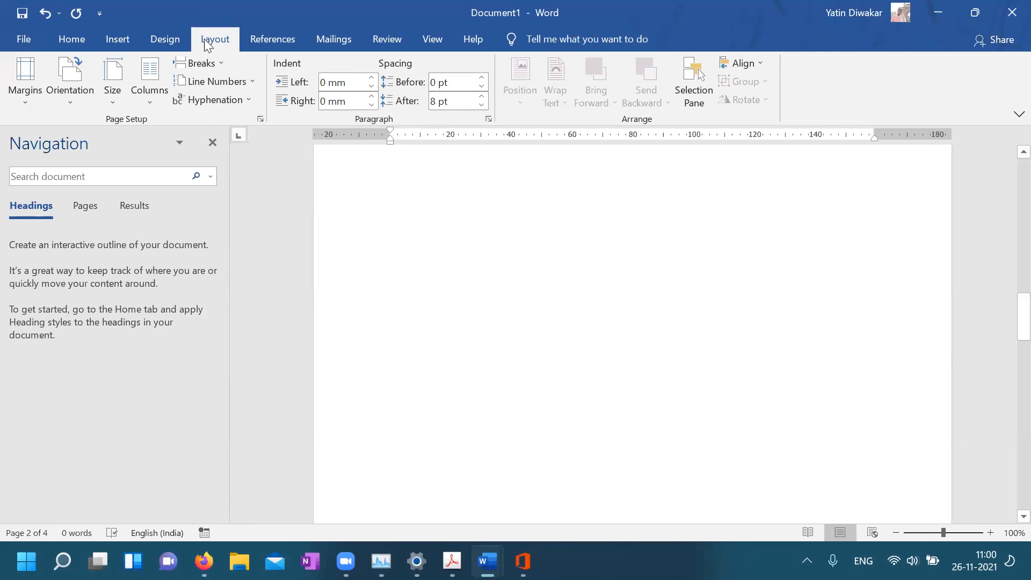
# Bring outline_report.docx forward, jump to Chapter 2 in the Navigation pane, and close Settings
pyautogui.moveTo(487, 561)
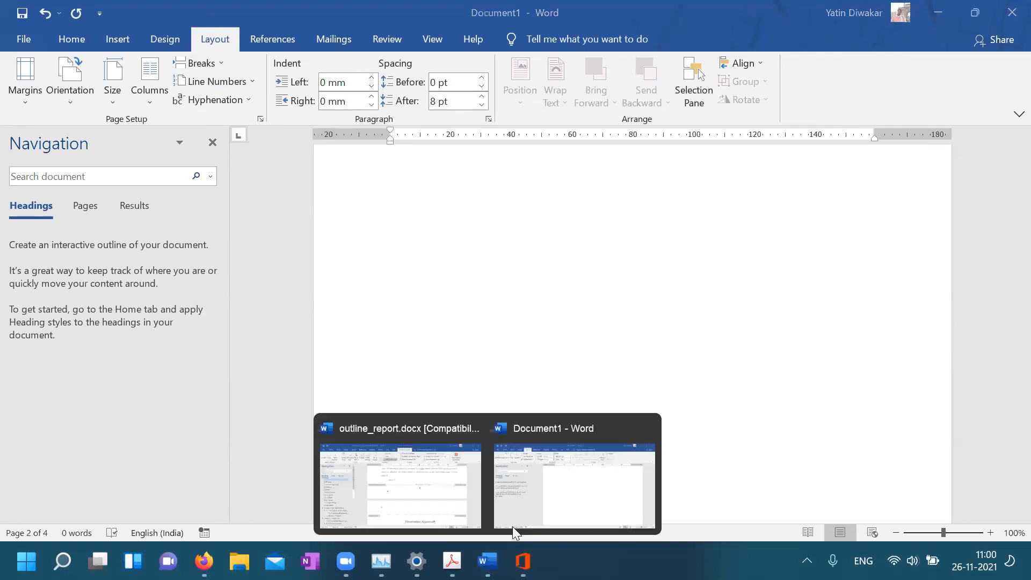
pyautogui.click(395, 499)
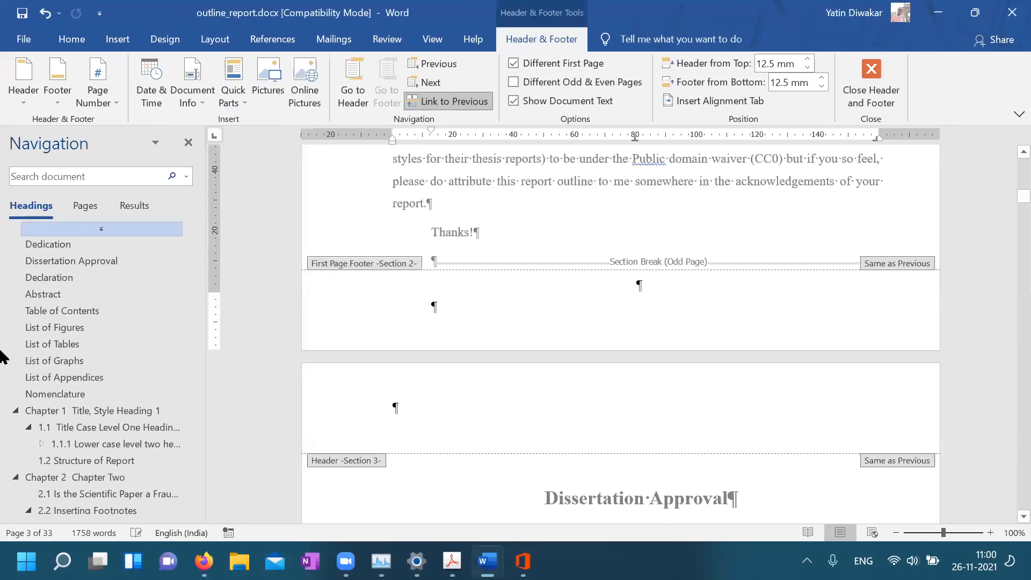
pyautogui.click(84, 479)
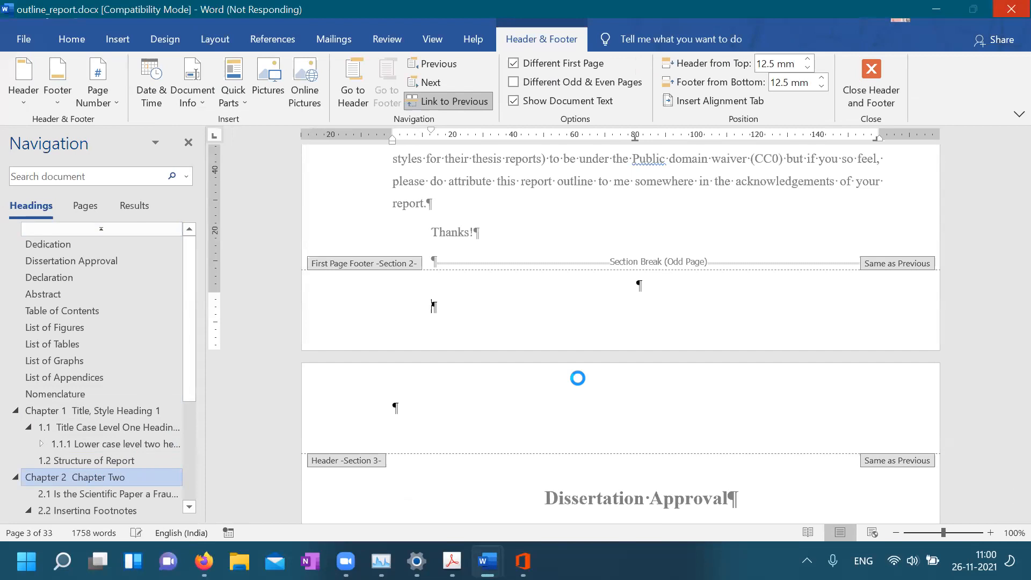
pyautogui.moveTo(417, 561)
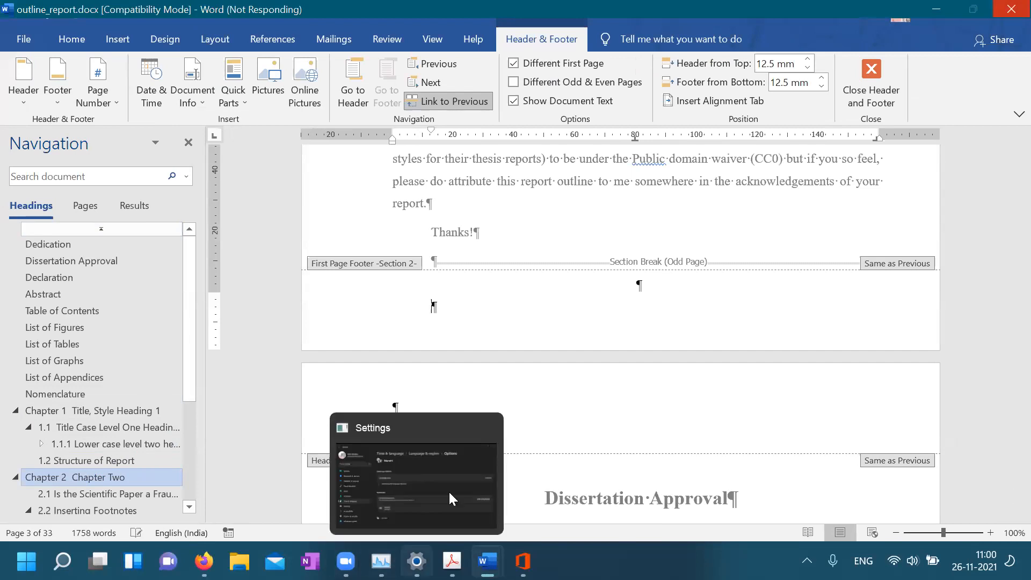
pyautogui.click(487, 428)
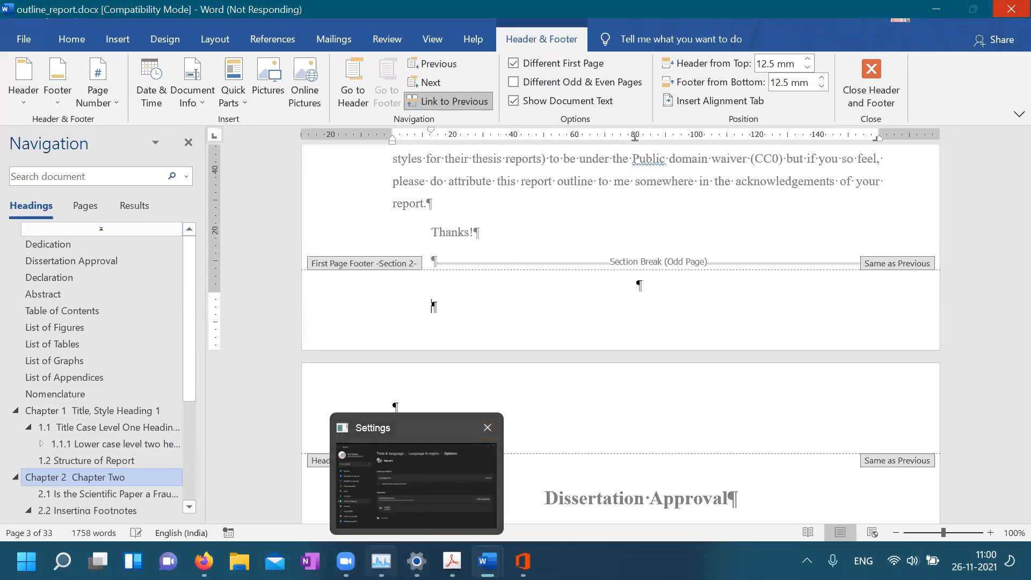
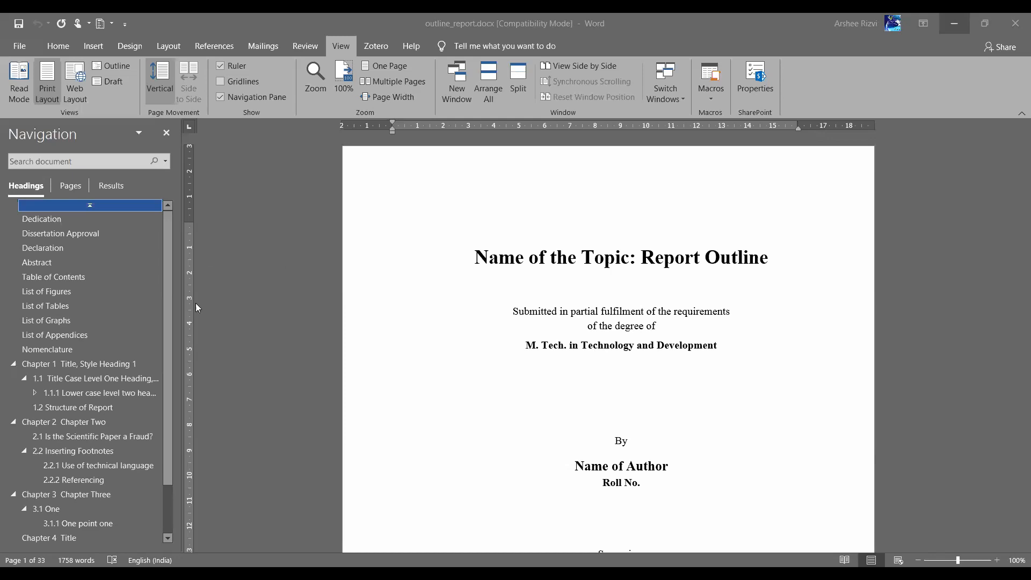
# Open Word Options from the File backstage of the thesis document
pyautogui.click(652, 181)
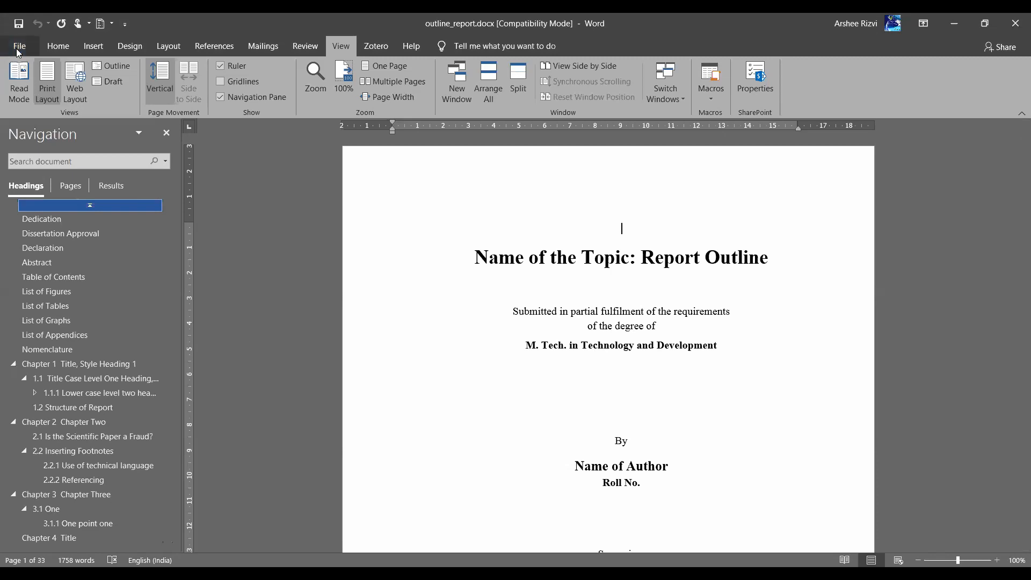
pyautogui.click(19, 49)
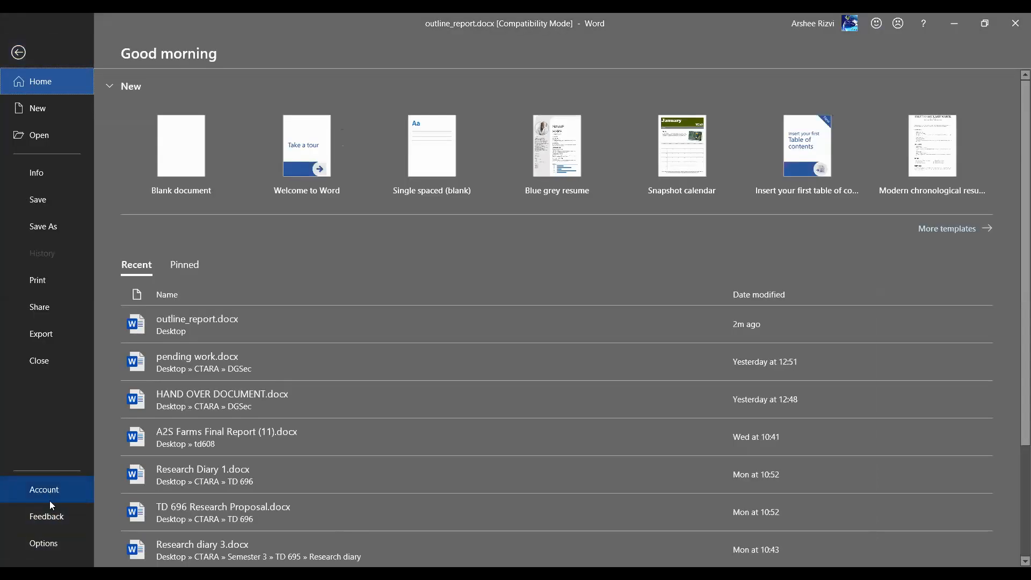
pyautogui.click(52, 544)
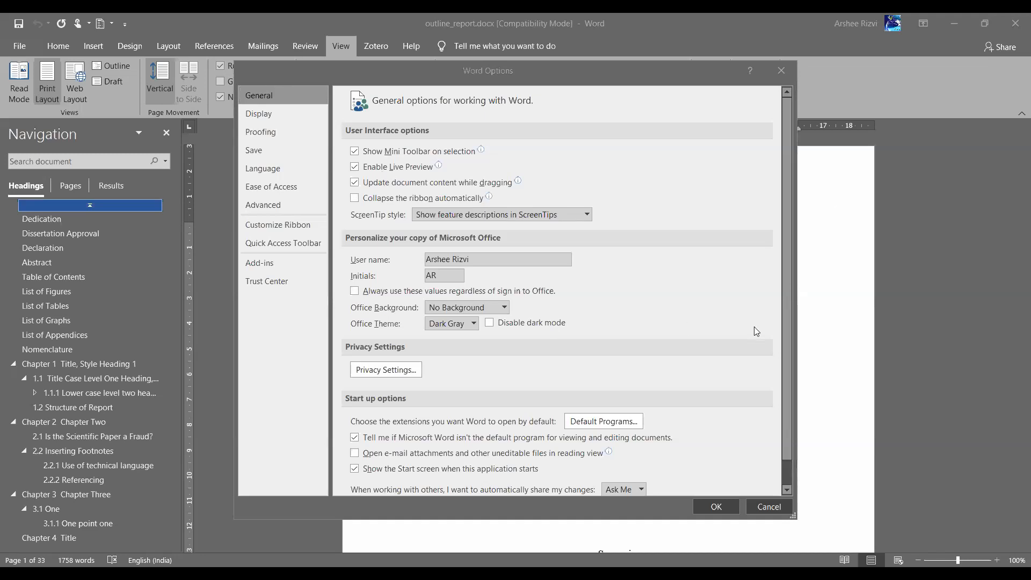
# Browse the General, Display, Proofing and Save pages of Word Options
pyautogui.scroll(-1, 754, 328)
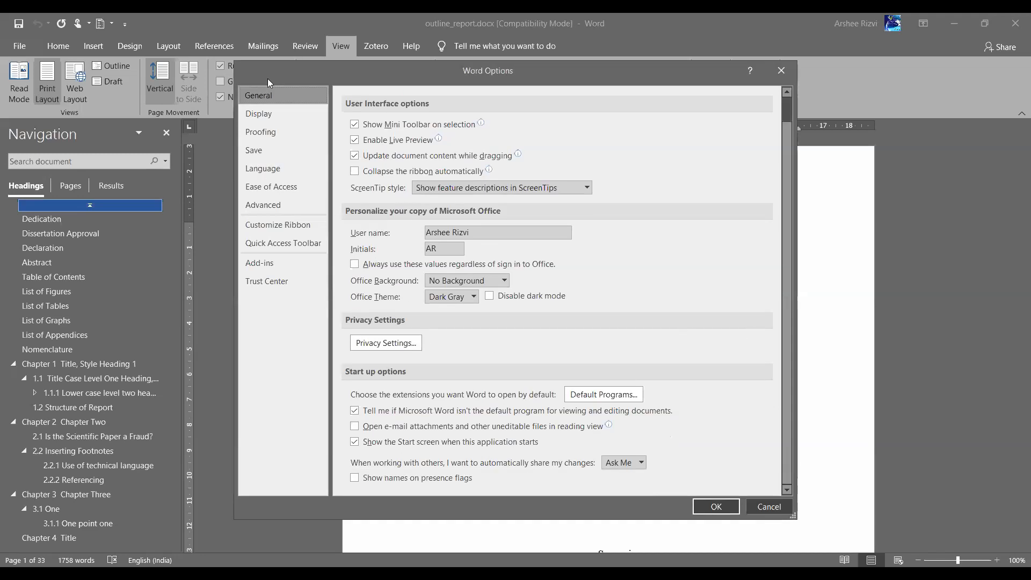
pyautogui.click(260, 114)
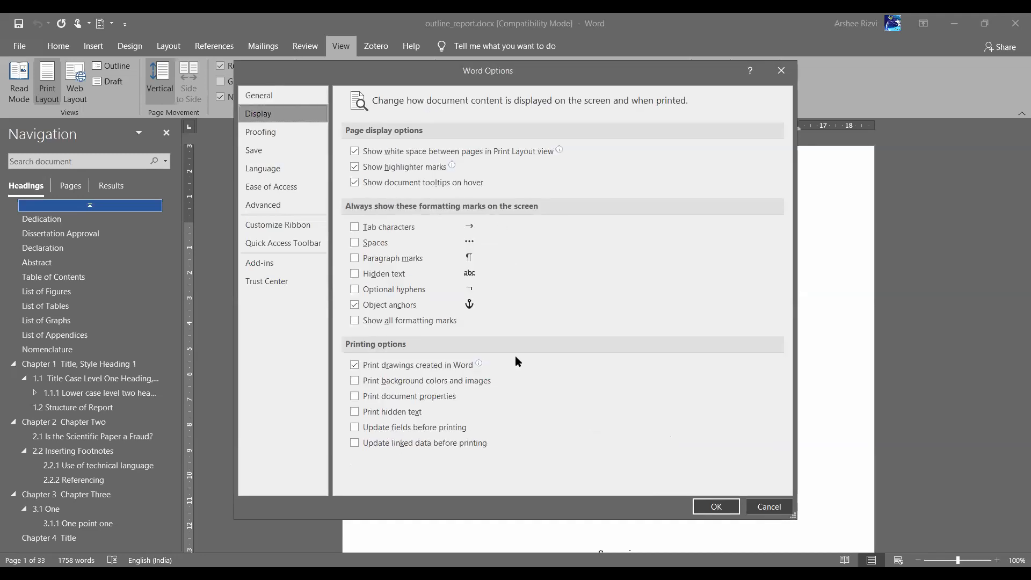
pyautogui.click(259, 132)
pyautogui.scroll(-2, 630, 314)
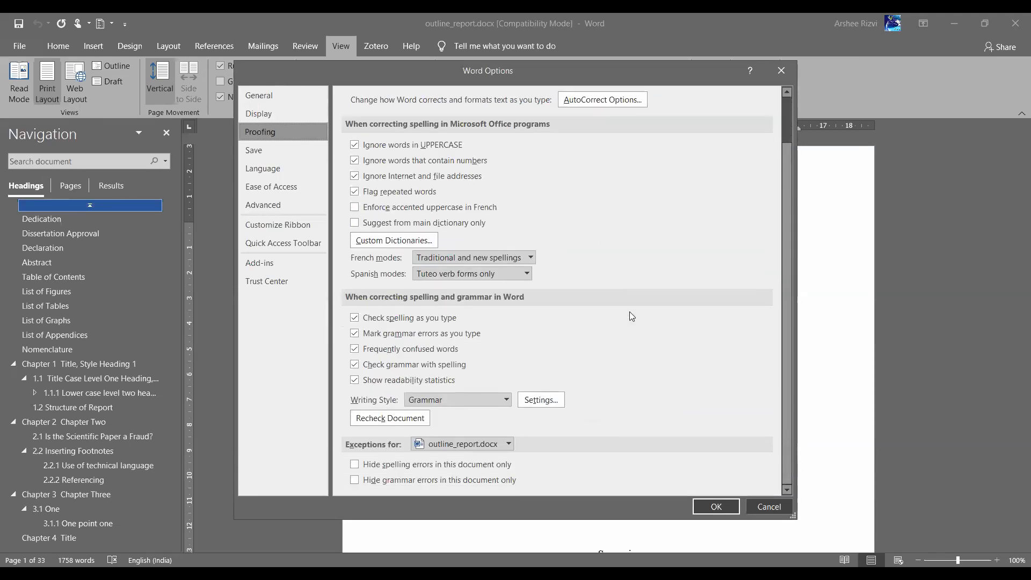
pyautogui.click(270, 155)
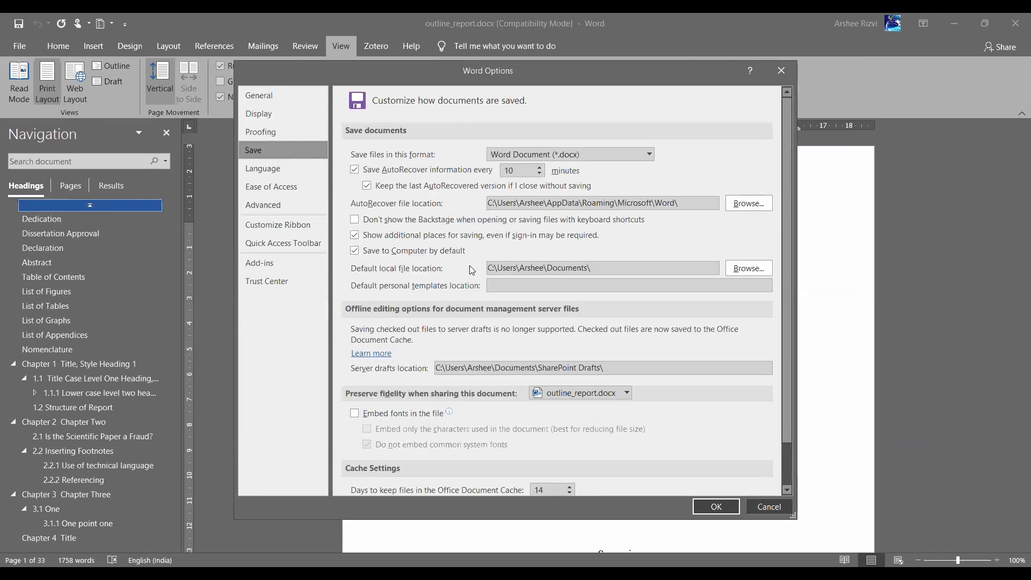
pyautogui.scroll(-2, 514, 328)
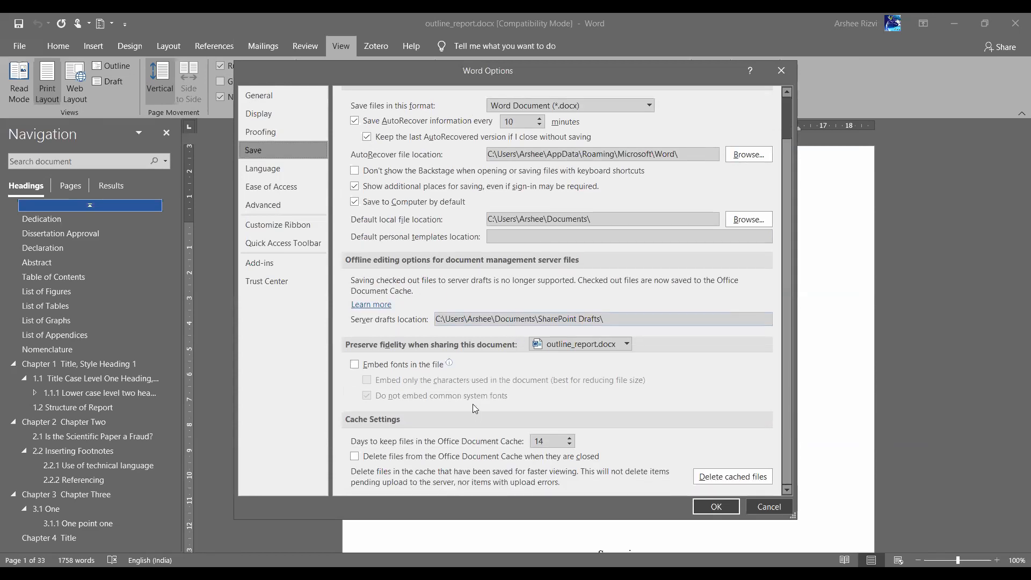
pyautogui.scroll(2, 473, 404)
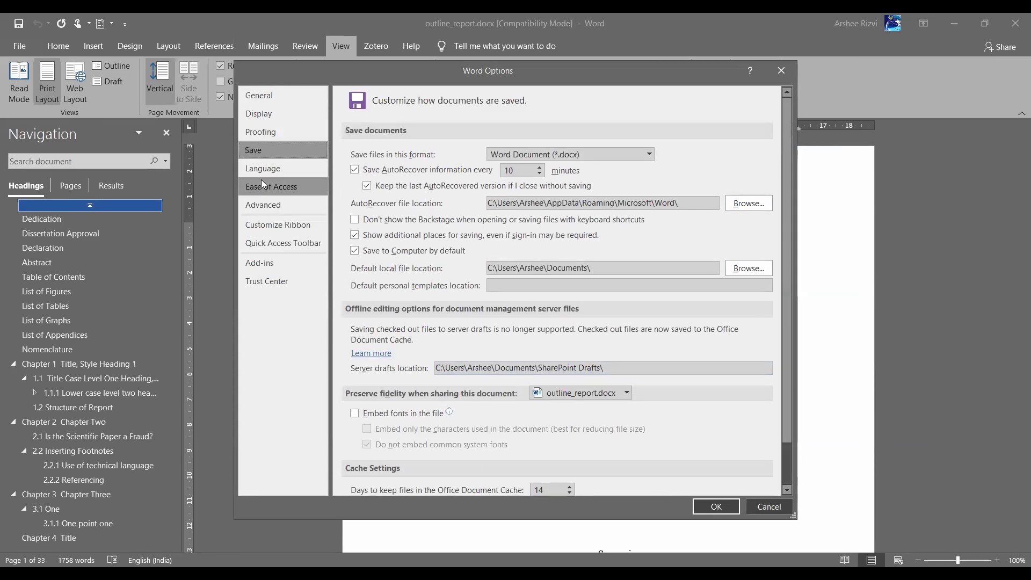
# Scroll the Advanced page to the Display section, where measurement units show Centimeters
pyautogui.click(270, 205)
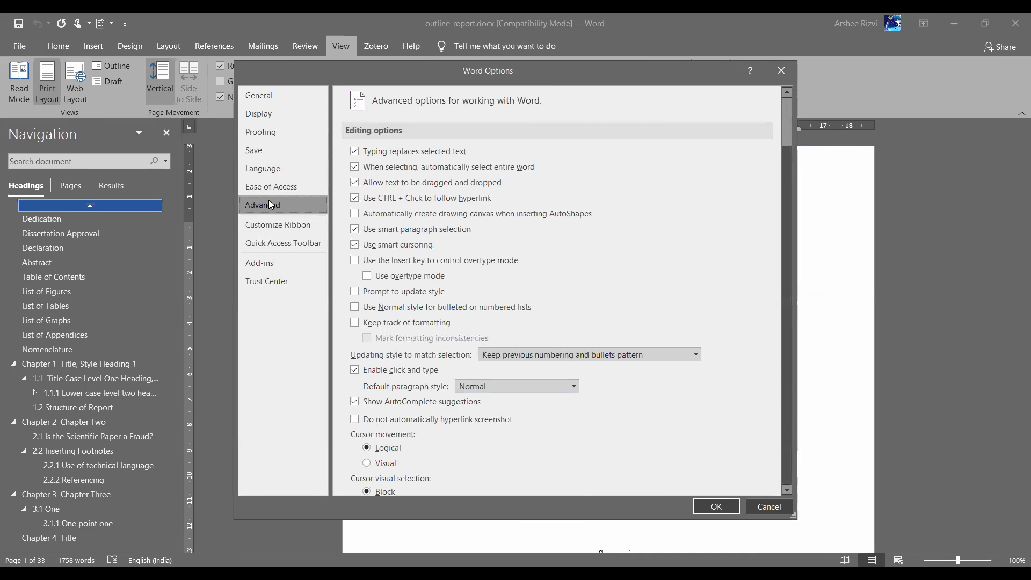
pyautogui.scroll(-5, 514, 334)
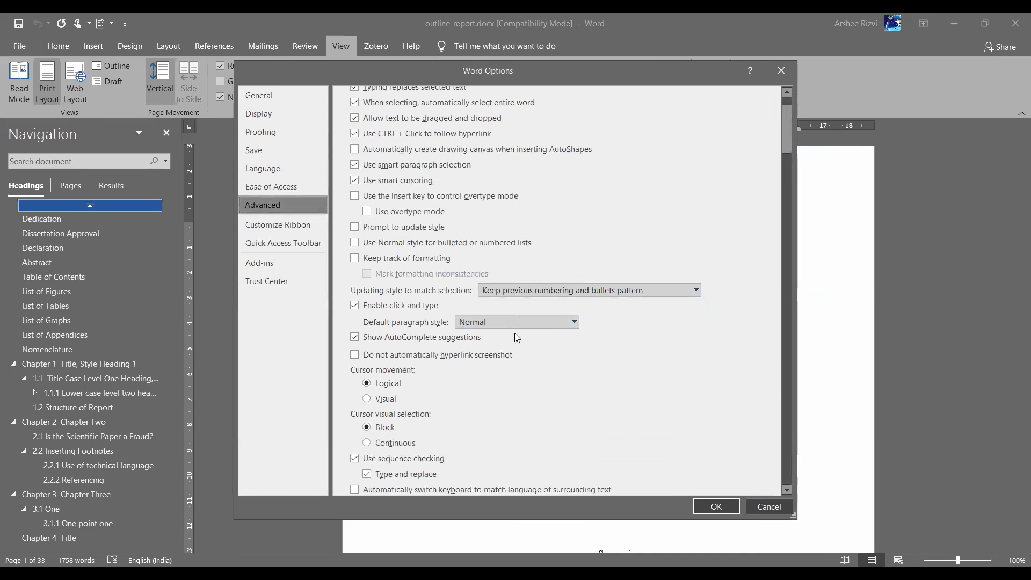
pyautogui.scroll(-6, 515, 334)
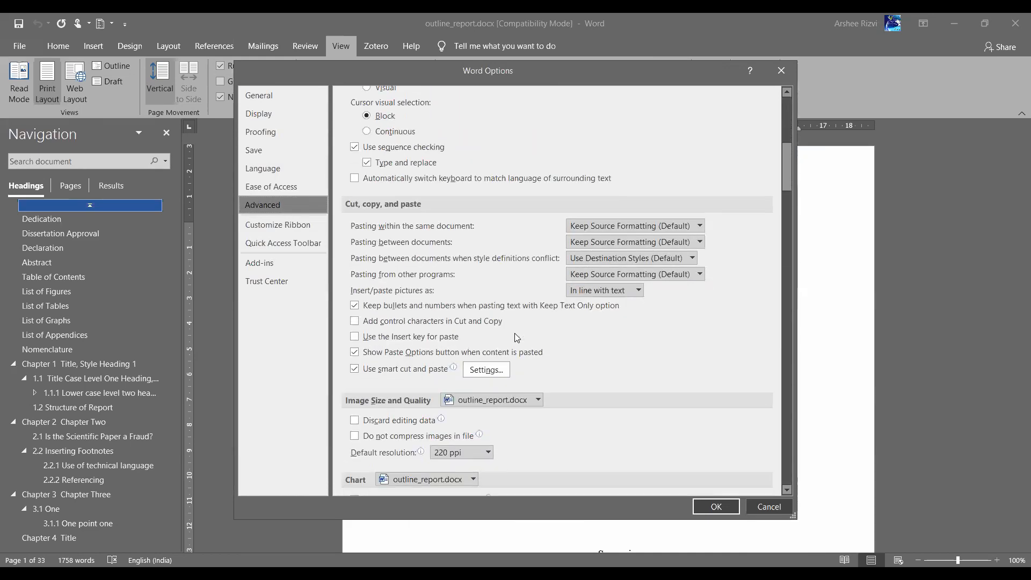
pyautogui.scroll(-4, 515, 335)
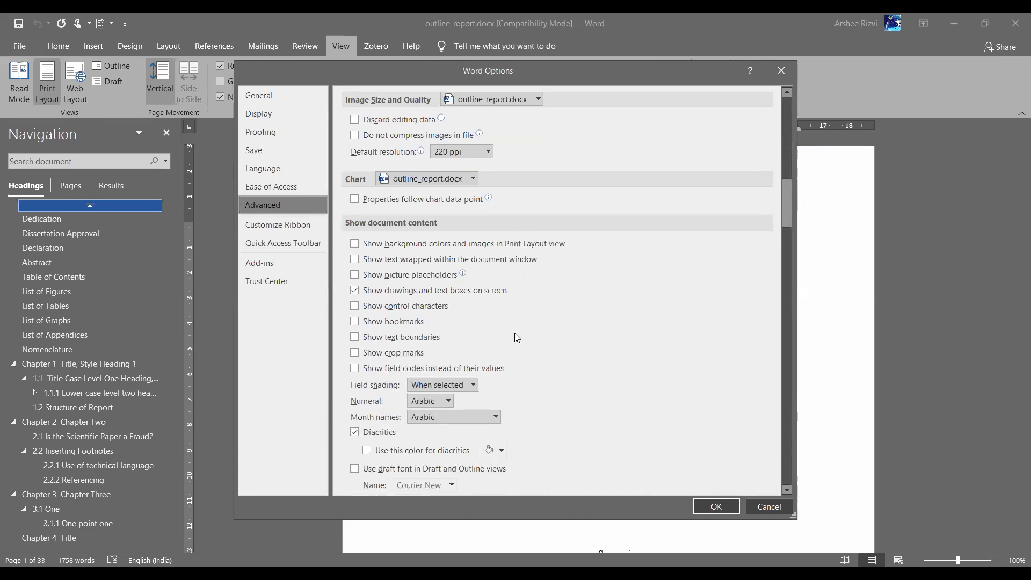
pyautogui.scroll(-3, 515, 337)
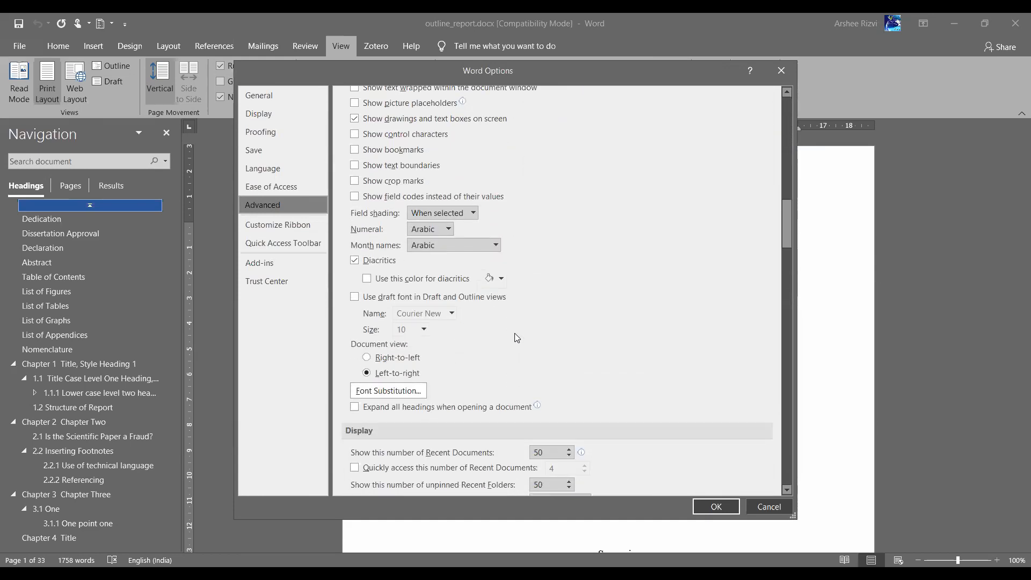
pyautogui.scroll(-2, 515, 333)
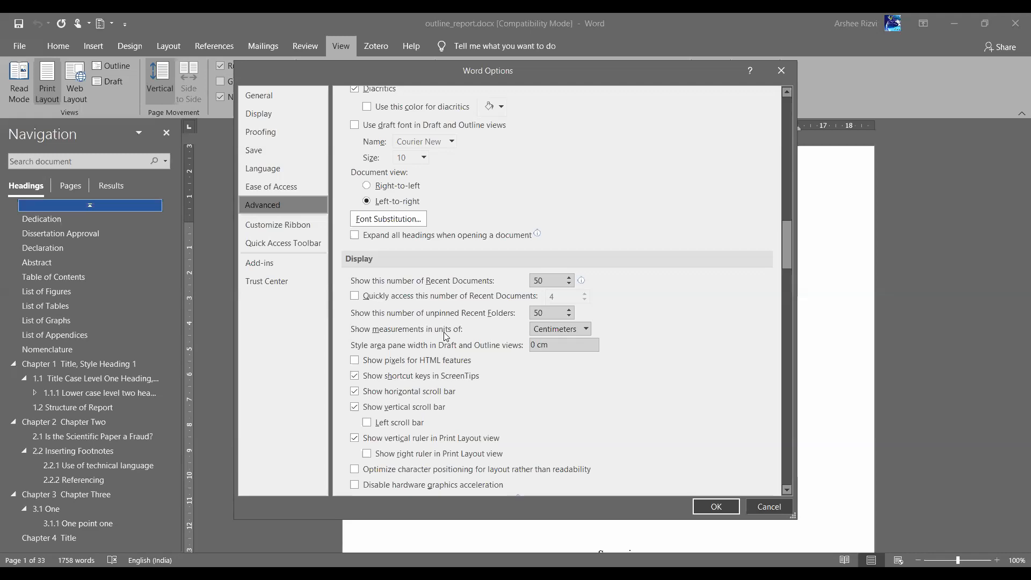
pyautogui.click(587, 329)
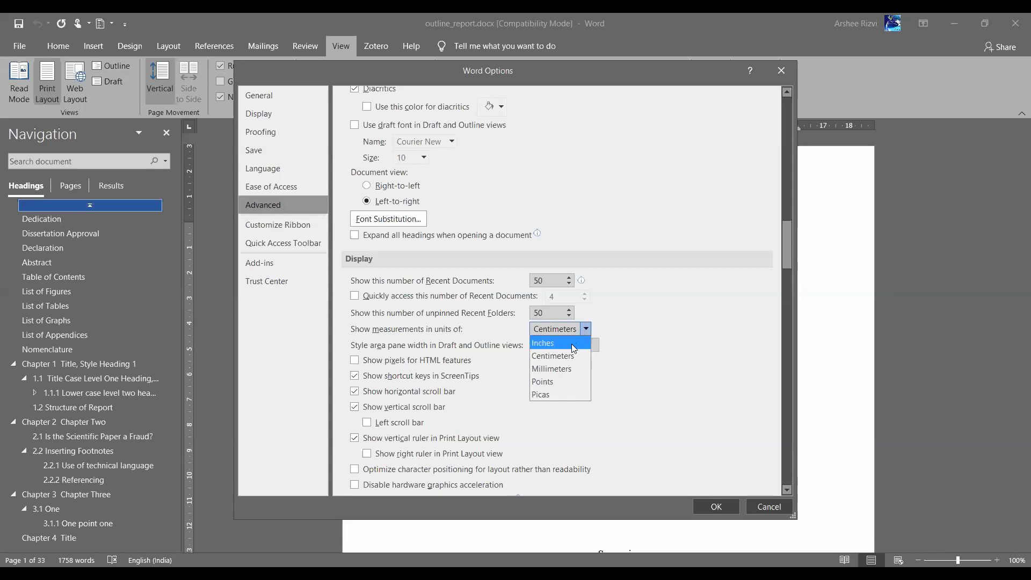
pyautogui.click(687, 355)
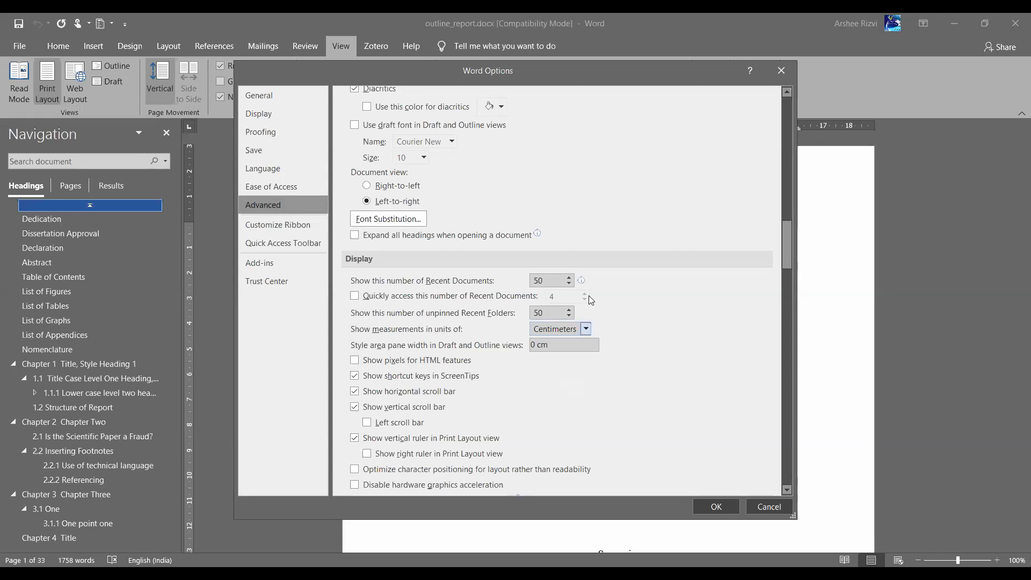
pyautogui.scroll(1, 588, 296)
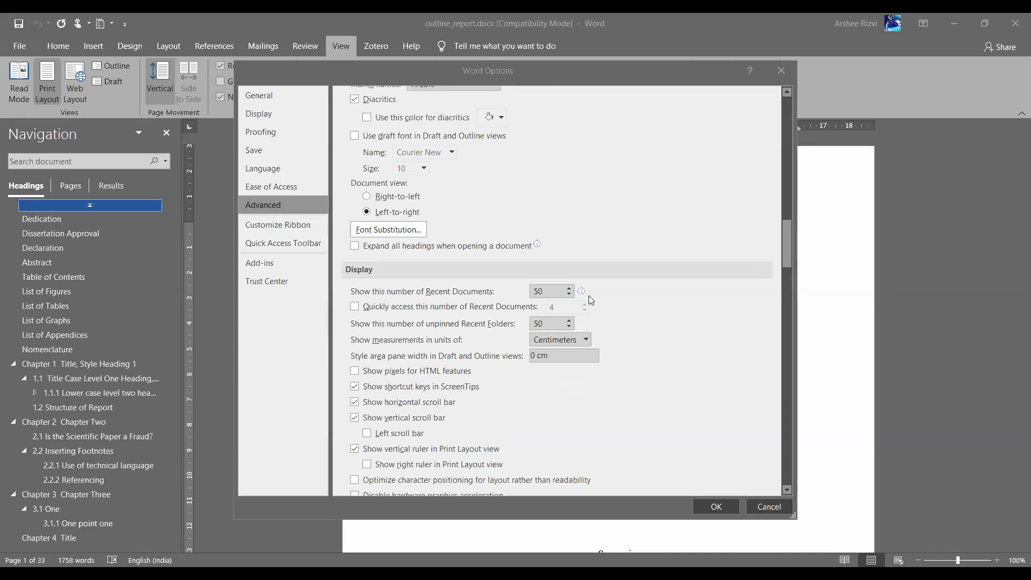
# Close Word Options and turn on Show/Hide ¶ formatting marks
pyautogui.click(781, 72)
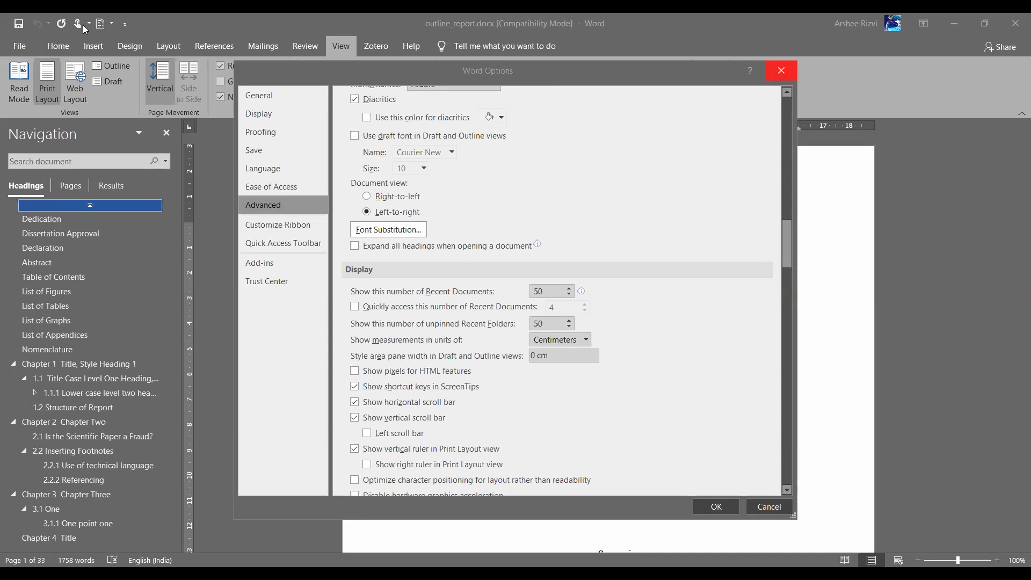
pyautogui.click(54, 47)
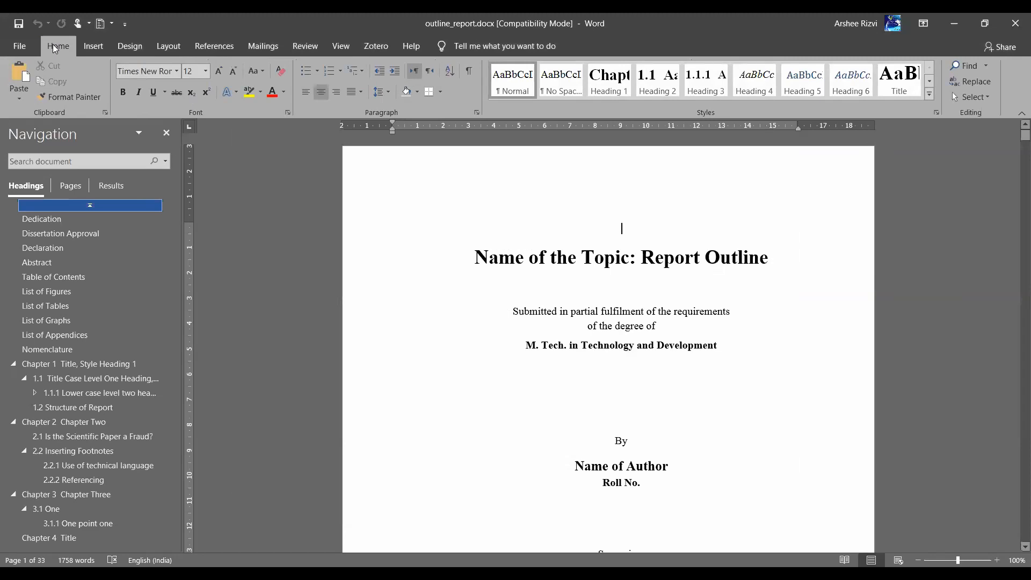
pyautogui.click(470, 72)
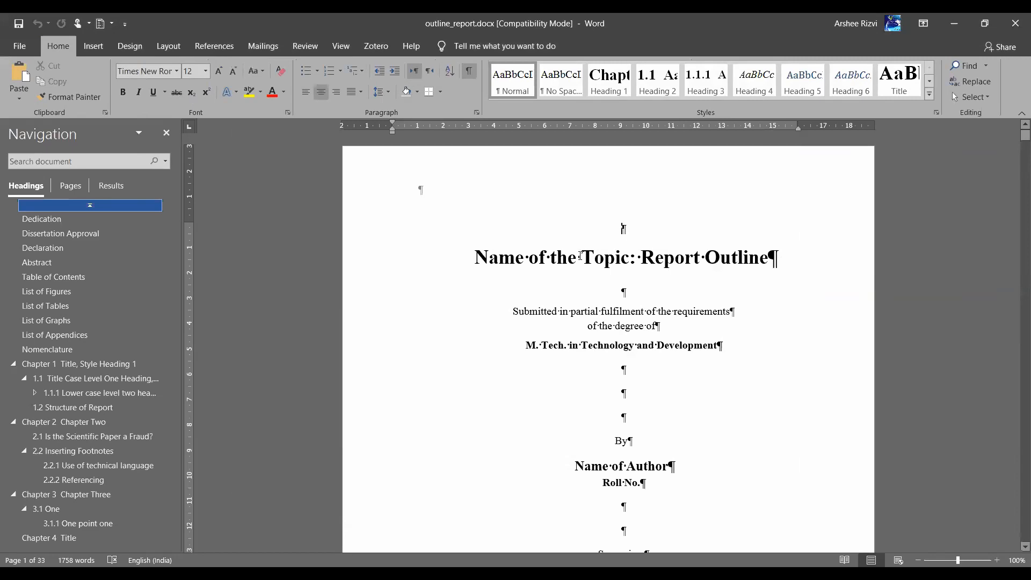
# Try extra spaces and a tab around the title, then delete them
pyautogui.click(526, 259)
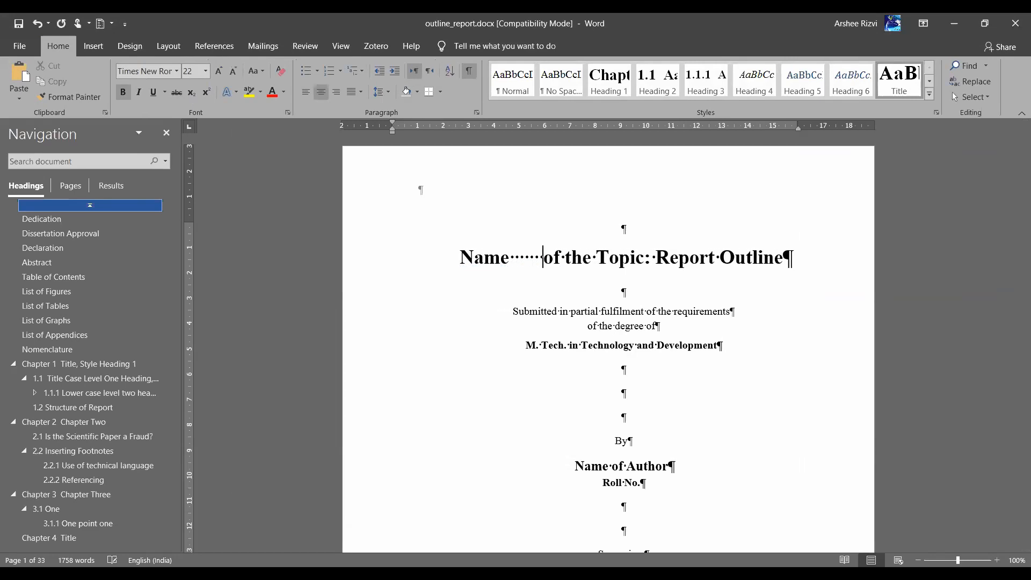
pyautogui.press('BackSpace')
pyautogui.press('BackSpace')
pyautogui.press('BackSpace')
pyautogui.press('BackSpace')
pyautogui.press('BackSpace')
pyautogui.press('BackSpace')
pyautogui.press('BackSpace')
pyautogui.press('BackSpace')
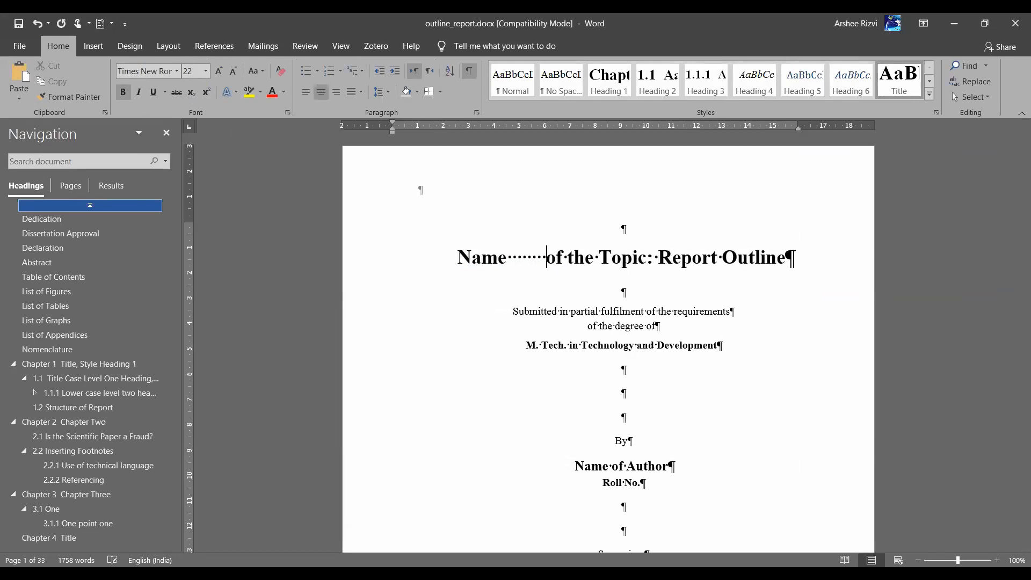
pyautogui.press('BackSpace')
pyautogui.press('BackSpace')
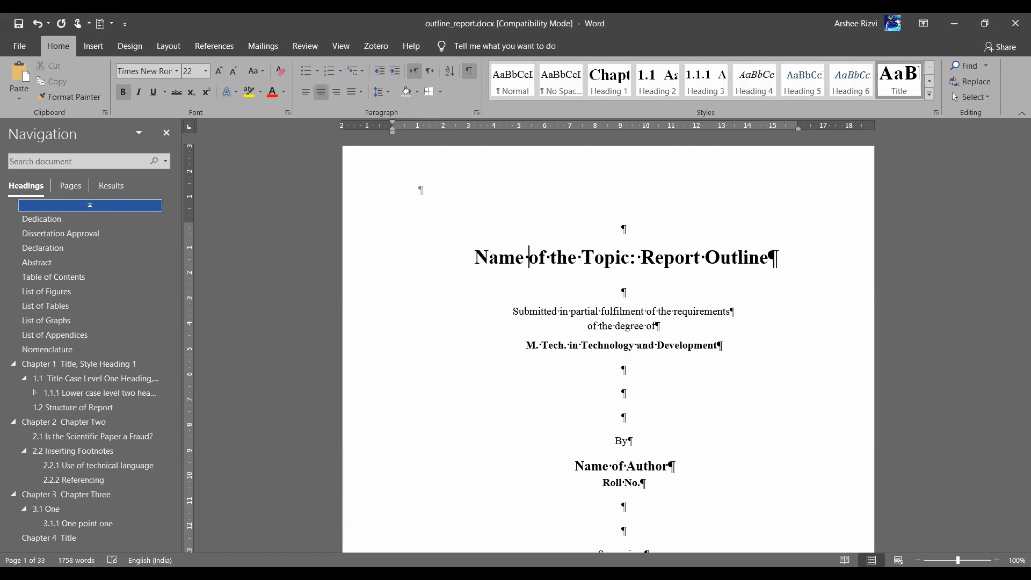
pyautogui.click(579, 290)
pyautogui.press('Tab')
pyautogui.press('Tab')
pyautogui.press('Tab')
pyautogui.press('Tab')
pyautogui.press('Tab')
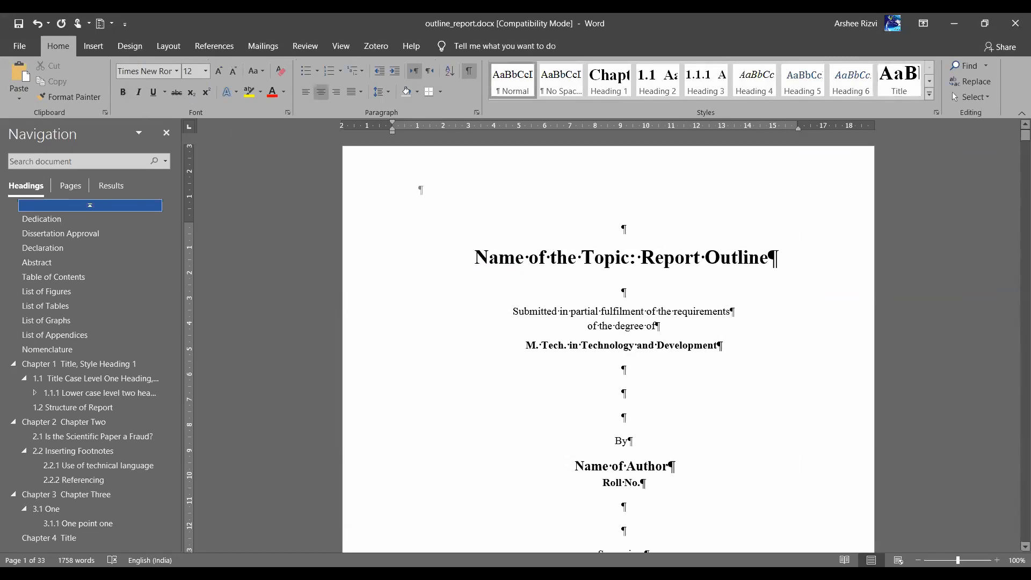
pyautogui.press('BackSpace')
pyautogui.press('BackSpace')
pyautogui.press('BackSpace')
pyautogui.press('BackSpace')
pyautogui.press('BackSpace')
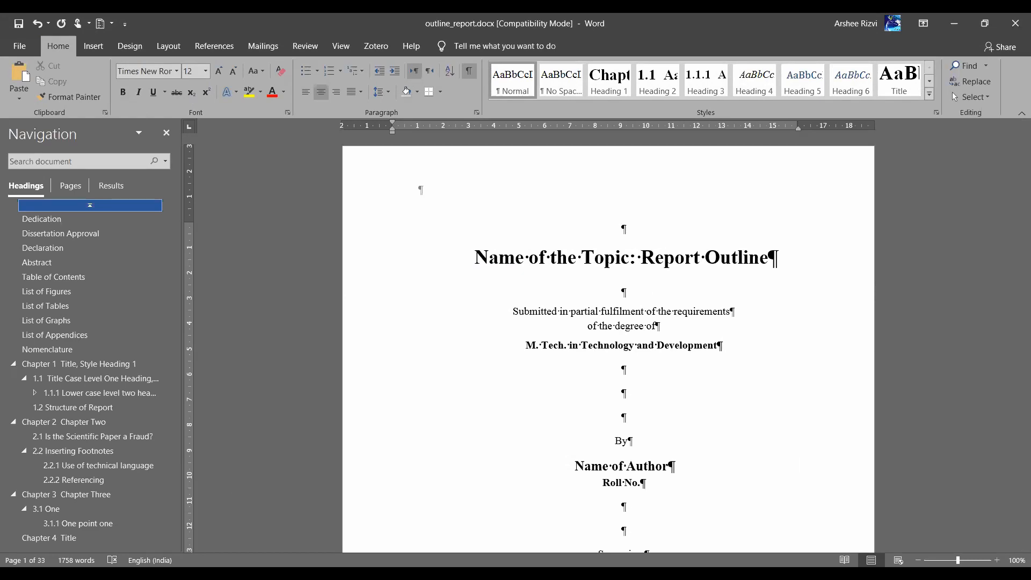
# Toggle the formatting marks off and back on below the title page
pyautogui.scroll(-12, 761, 519)
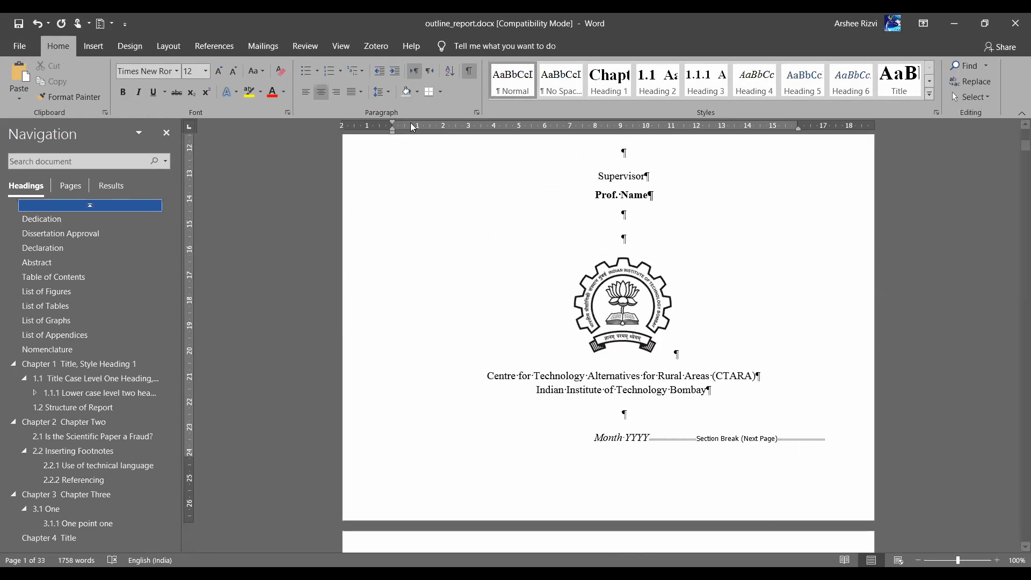
pyautogui.click(469, 71)
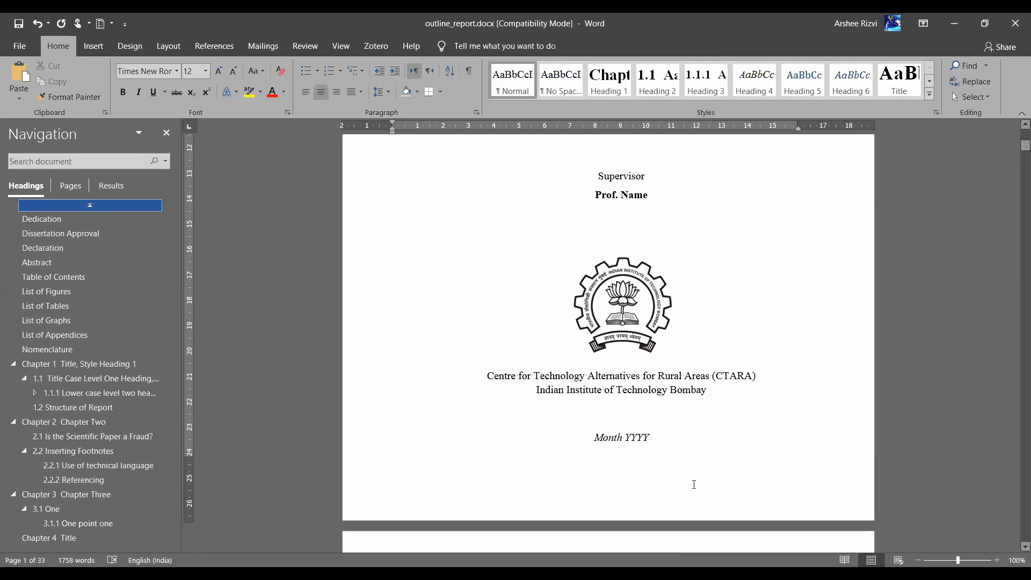
pyautogui.click(471, 76)
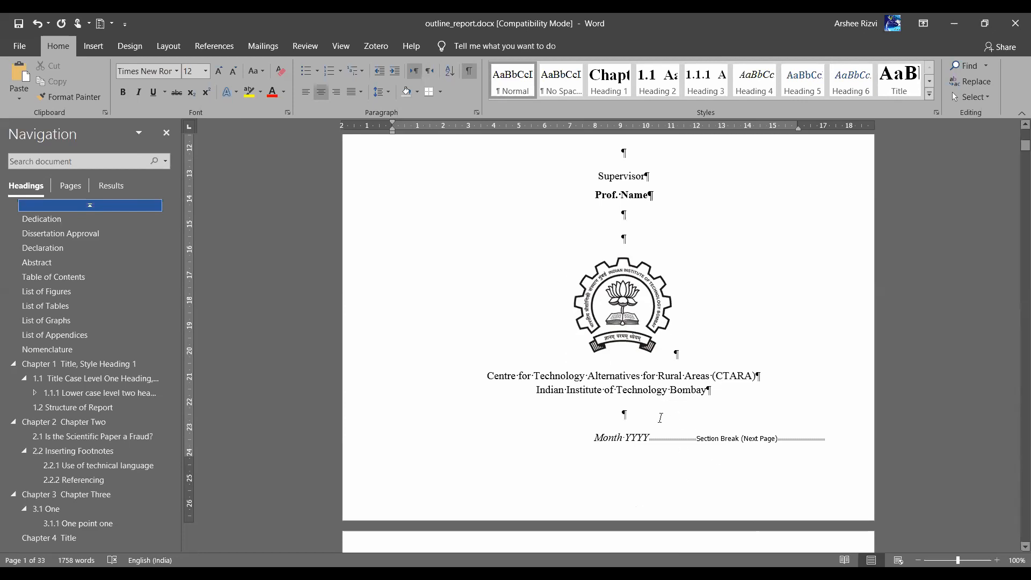
pyautogui.hotkey('ctrl', 'i')
pyautogui.scroll(-1, 751, 349)
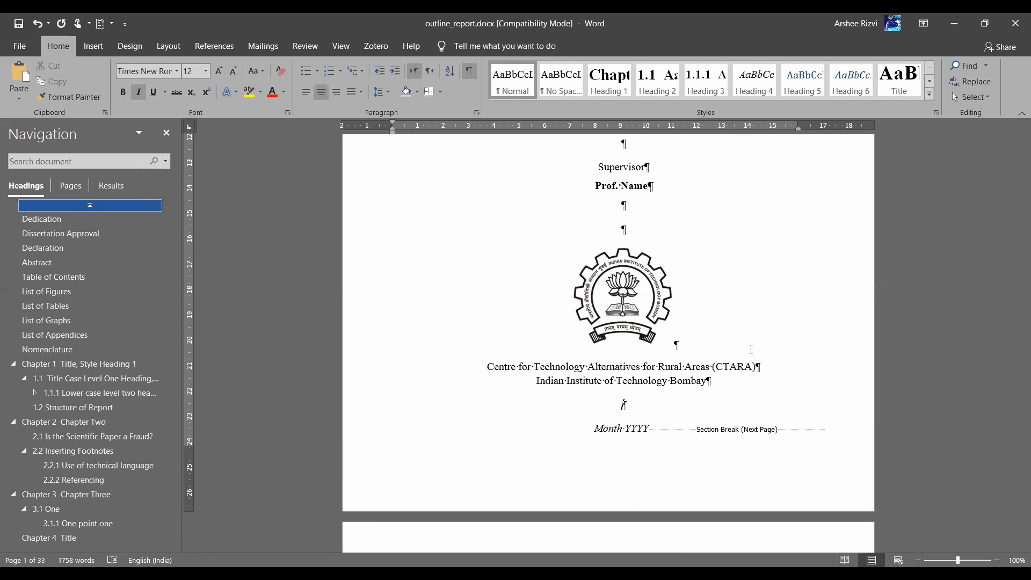
pyautogui.hotkey('alt', 'Tab')
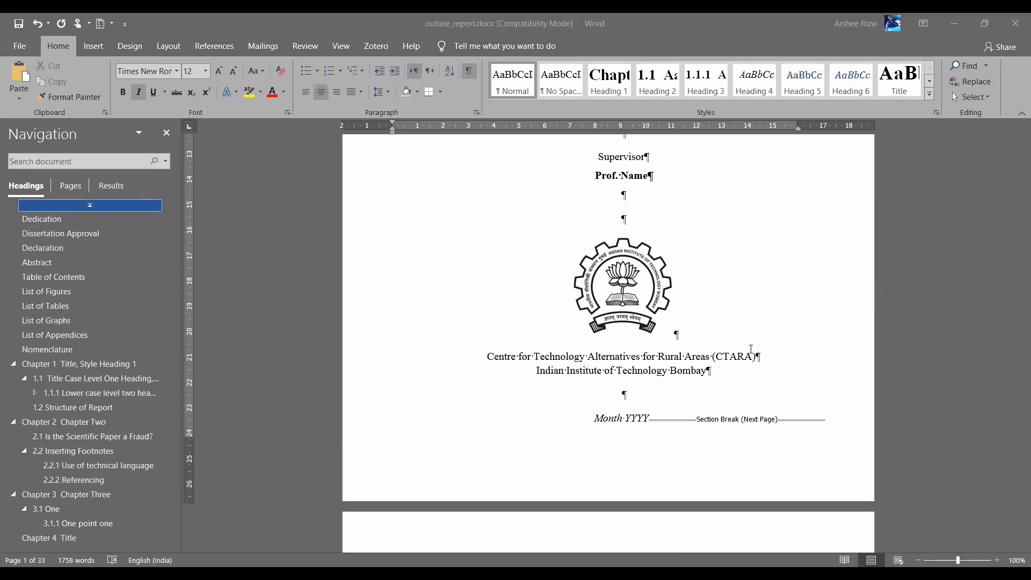
pyautogui.click(653, 426)
# Hide formatting marks and scroll down to Chapter 1's Table 1.1 and its caption
pyautogui.scroll(-20, 653, 424)
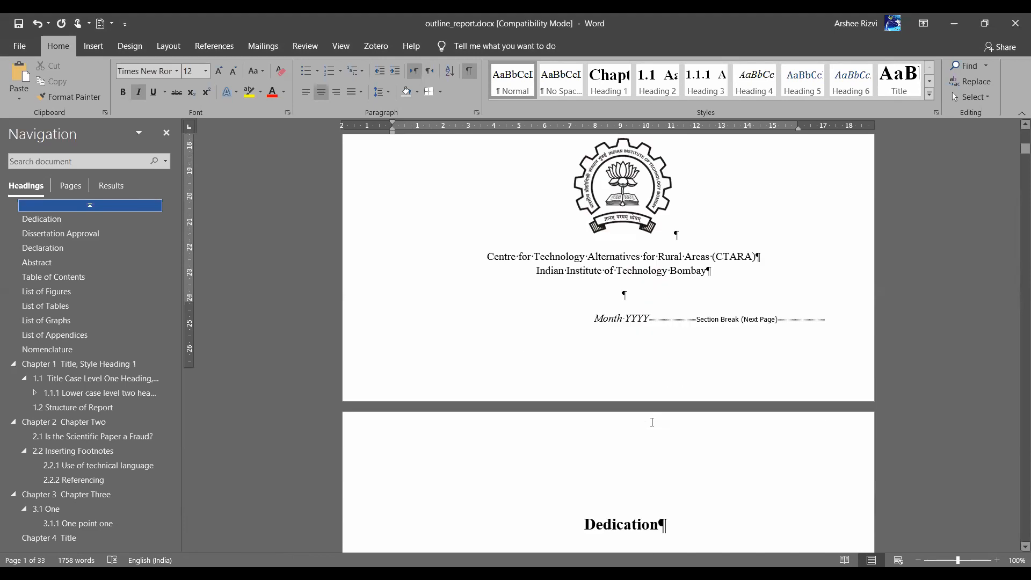
pyautogui.scroll(-20, 653, 422)
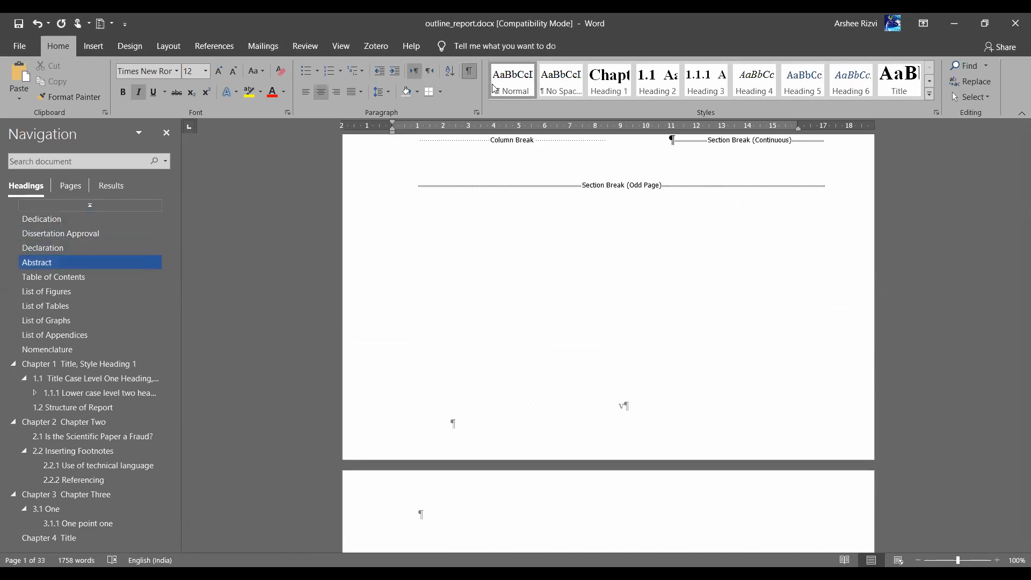
pyautogui.click(473, 74)
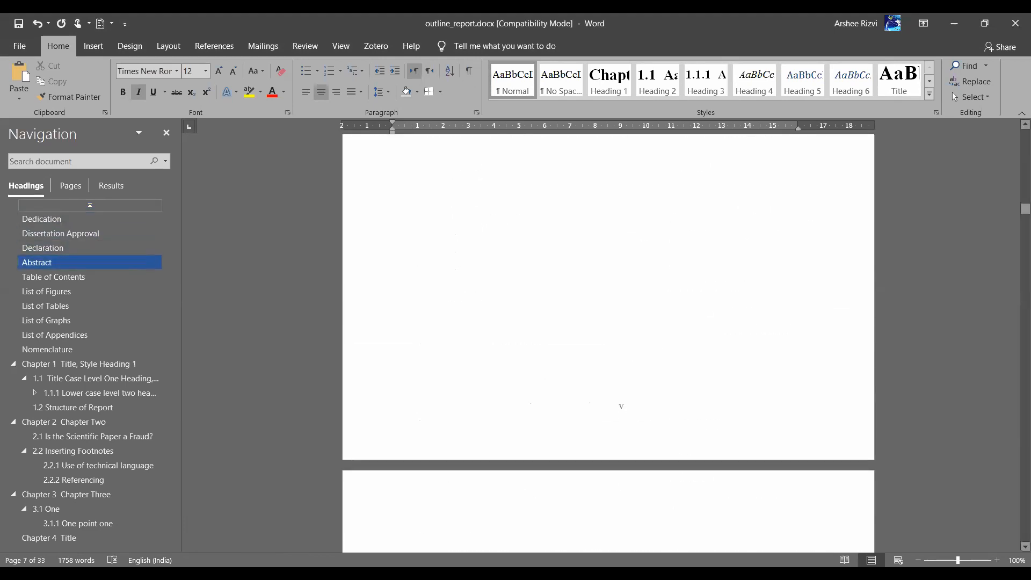
pyautogui.scroll(-6, 609, 344)
pyautogui.scroll(-13, 655, 360)
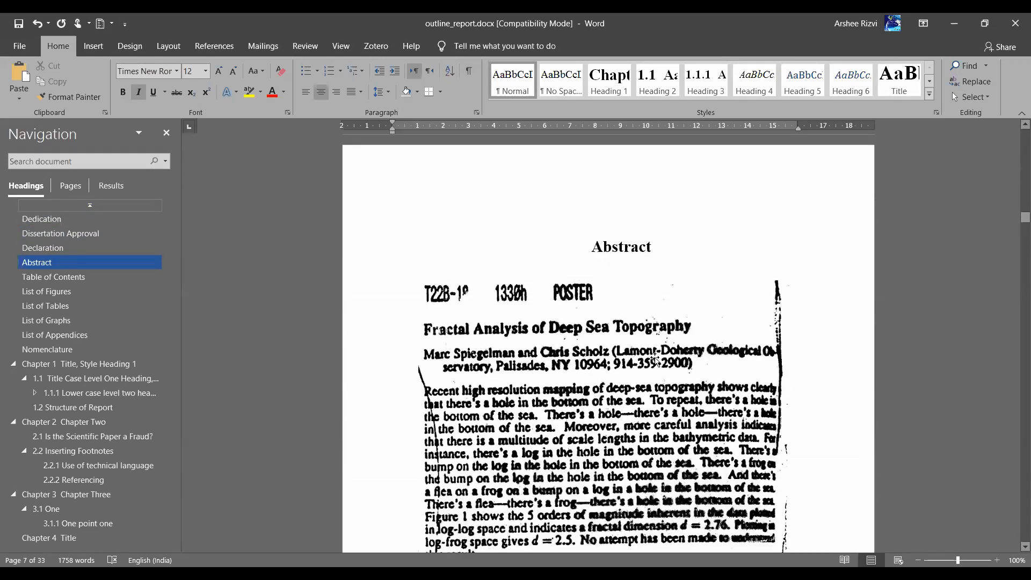
pyautogui.scroll(-20, 655, 358)
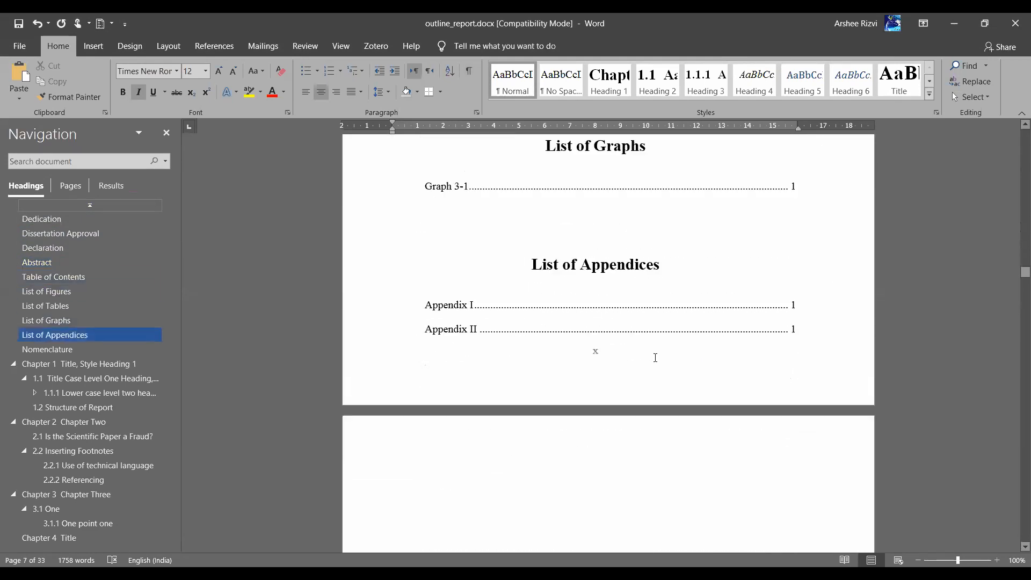
pyautogui.scroll(-20, 656, 359)
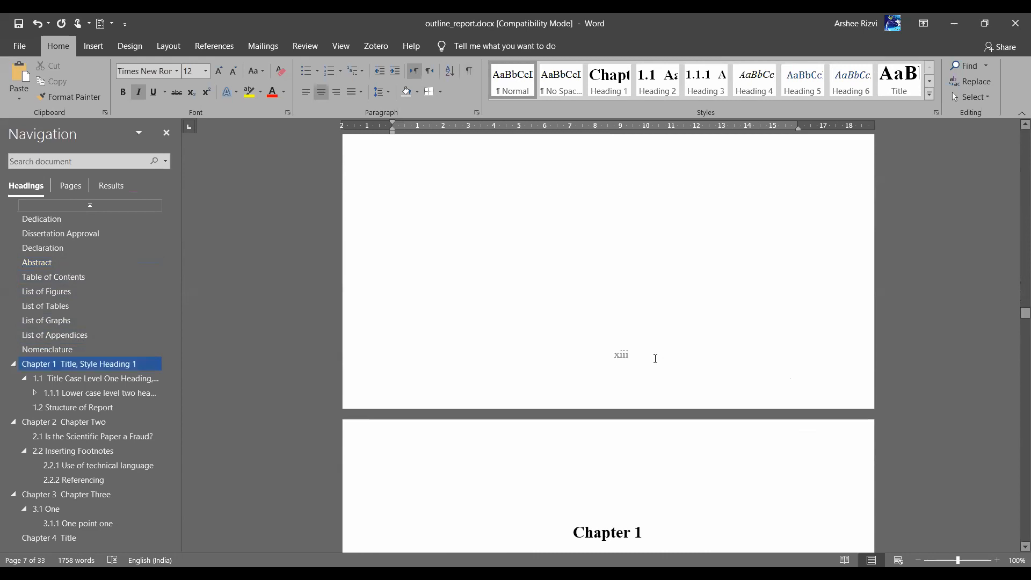
pyautogui.scroll(-12, 656, 359)
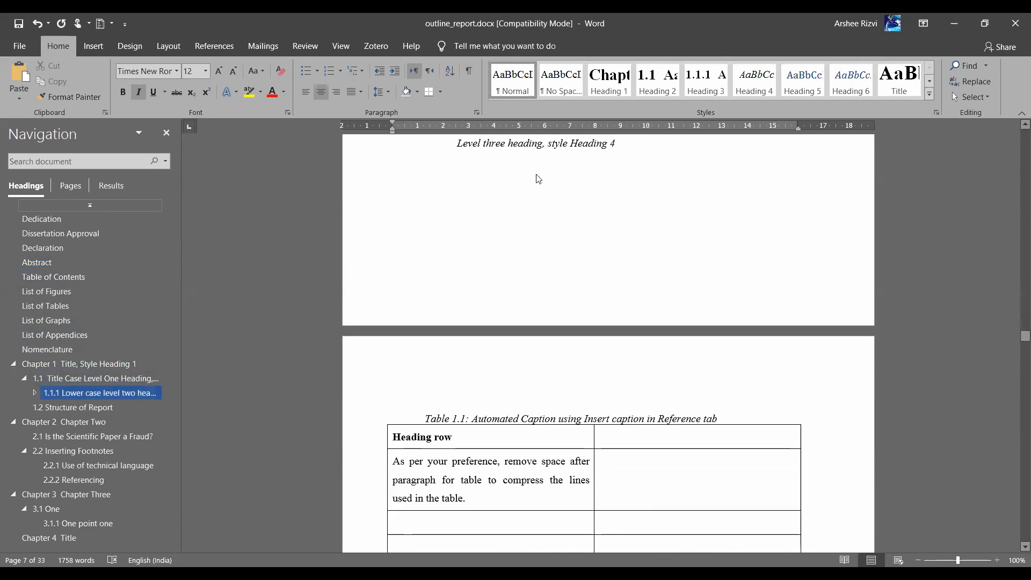
# Show formatting marks, delete the Page Break, then undo the deletion
pyautogui.click(469, 75)
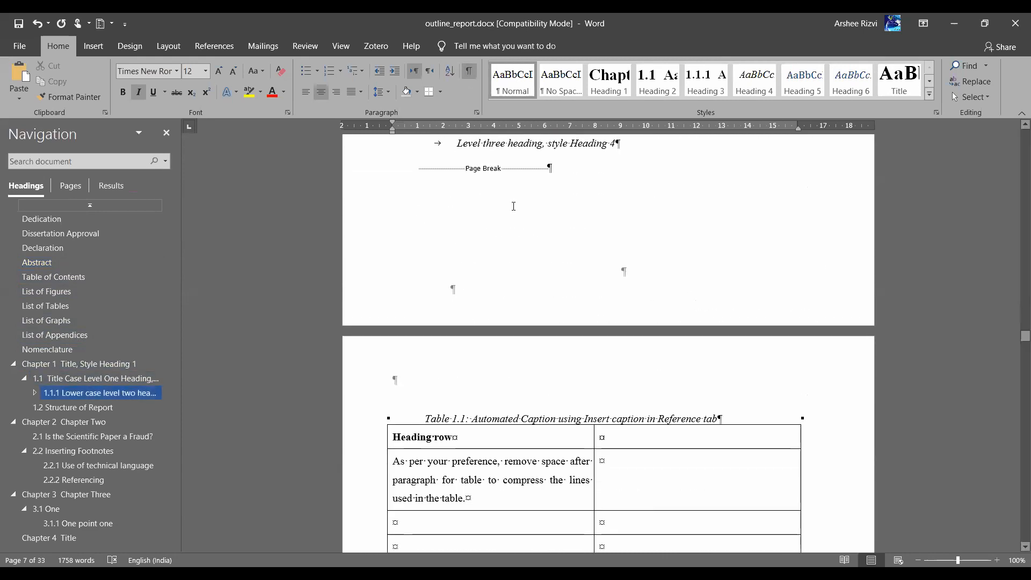
pyautogui.click(391, 181)
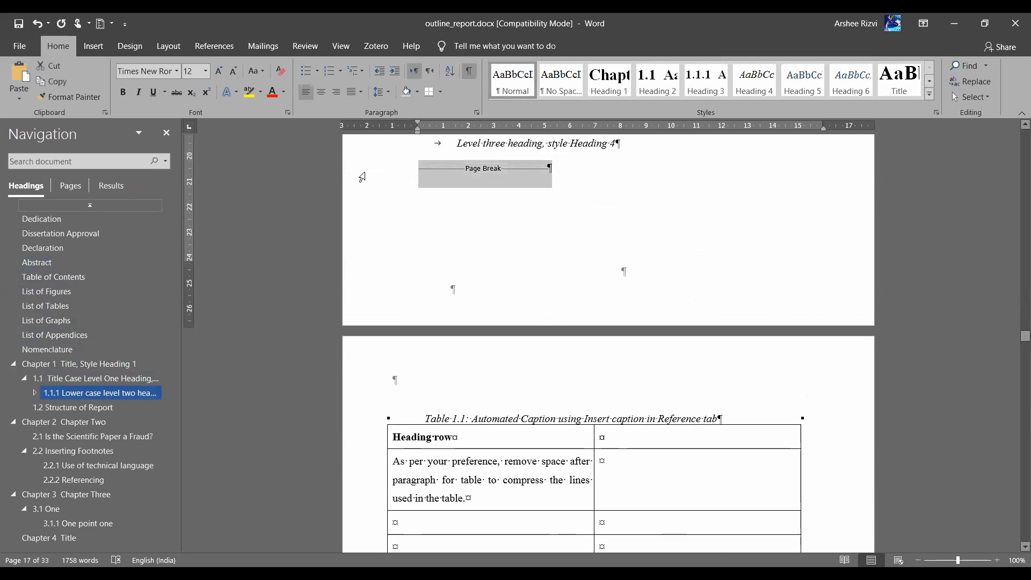
pyautogui.press('Delete')
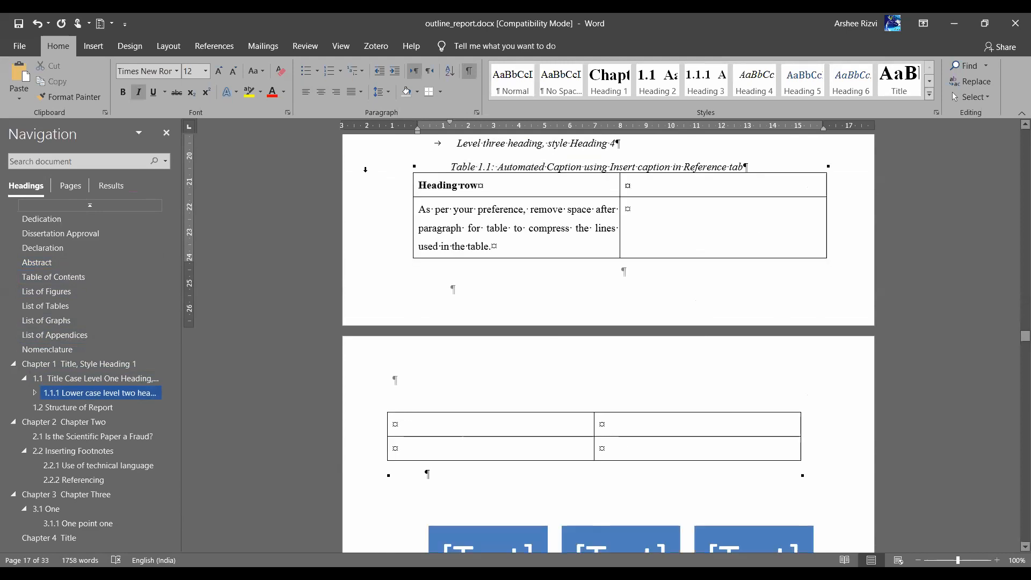
pyautogui.hotkey('ctrl', 'z')
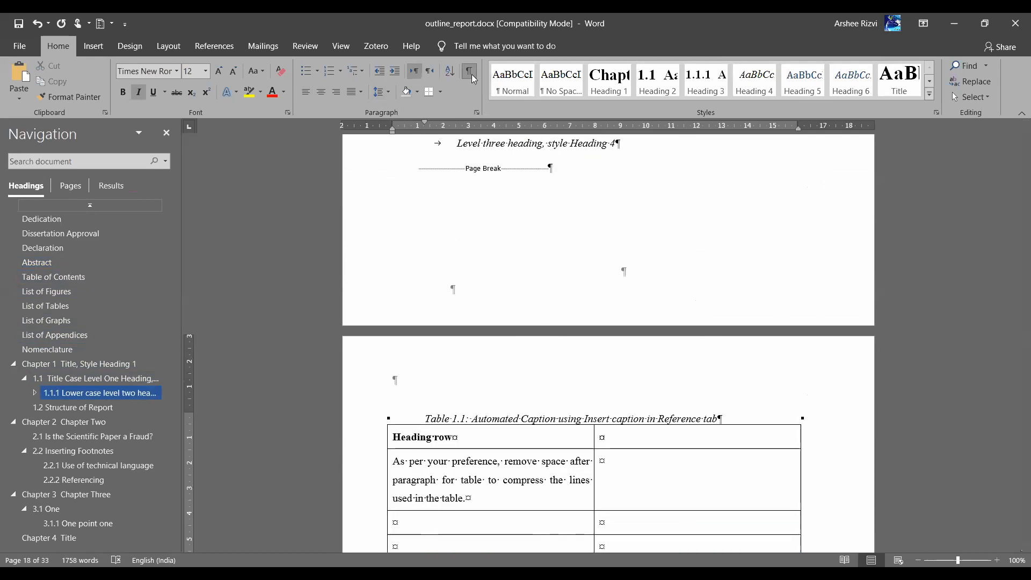
# Drag the Page Break up to just after the 'induction.' paragraph
pyautogui.click(395, 173)
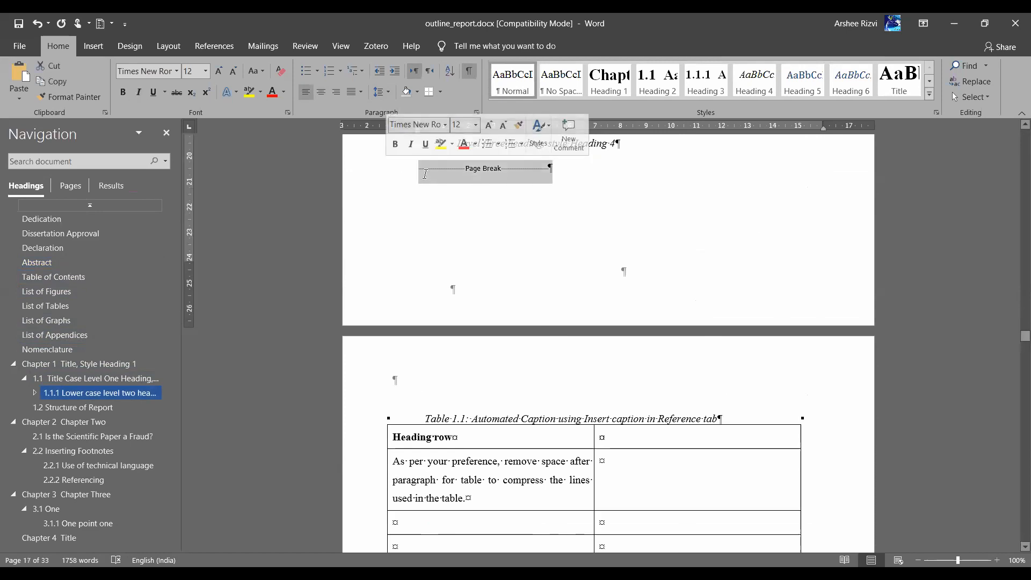
pyautogui.scroll(2, 425, 174)
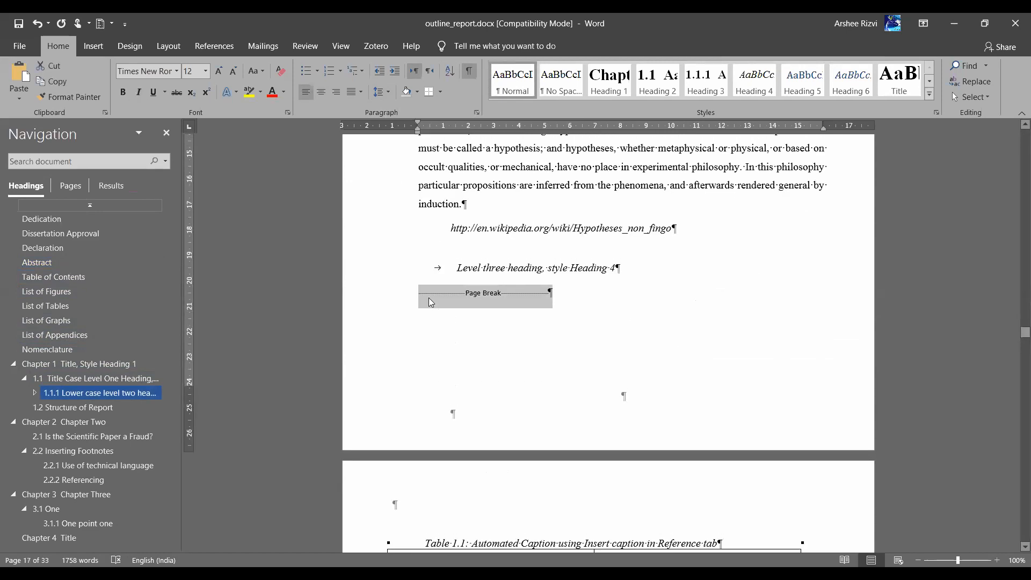
pyautogui.click(429, 298)
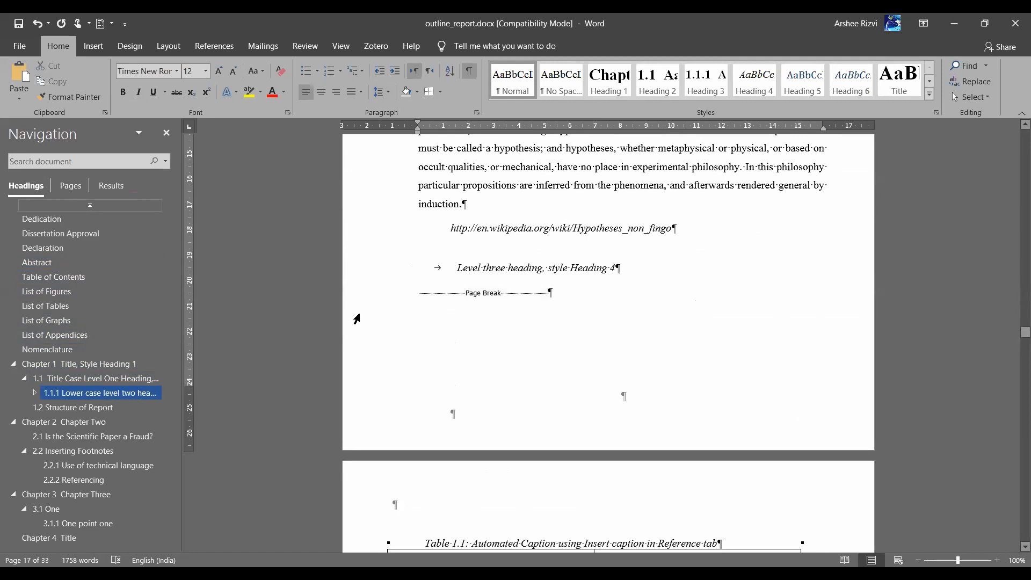
pyautogui.moveTo(365, 296); pyautogui.dragTo(451, 234)
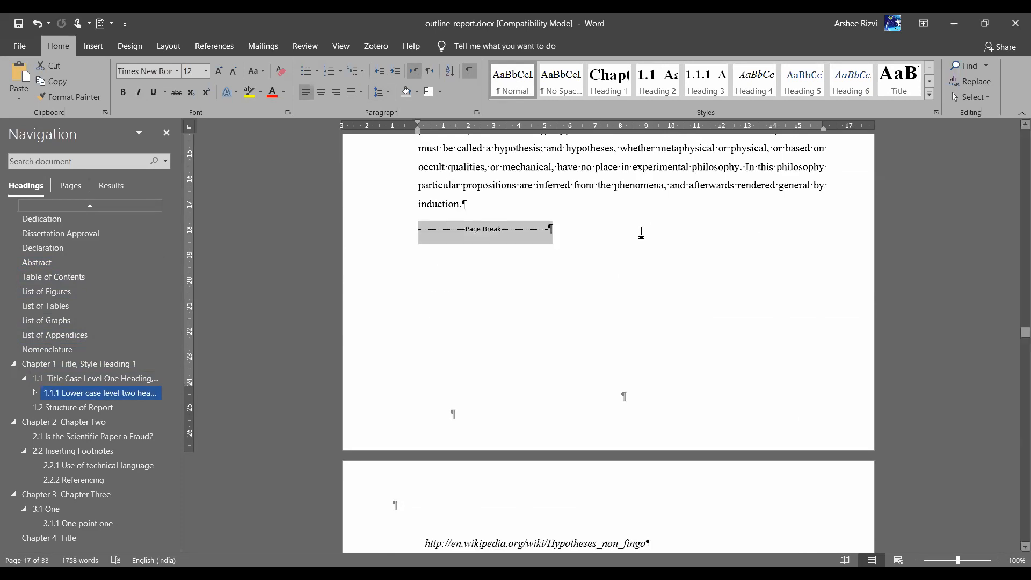
pyautogui.click(641, 233)
pyautogui.scroll(-3, 548, 231)
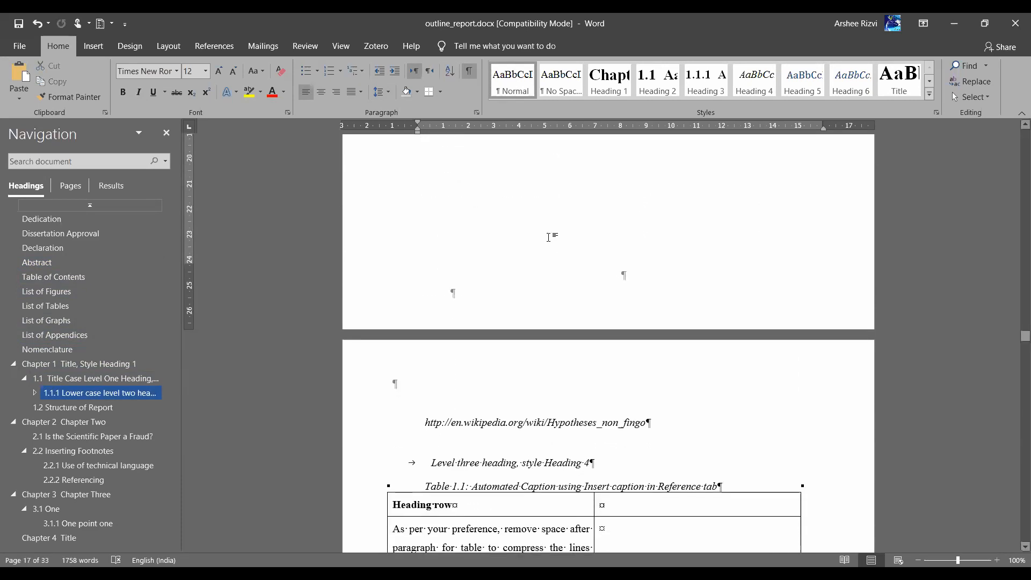
pyautogui.scroll(-3, 623, 248)
pyautogui.scroll(2, 624, 252)
pyautogui.scroll(3, 624, 253)
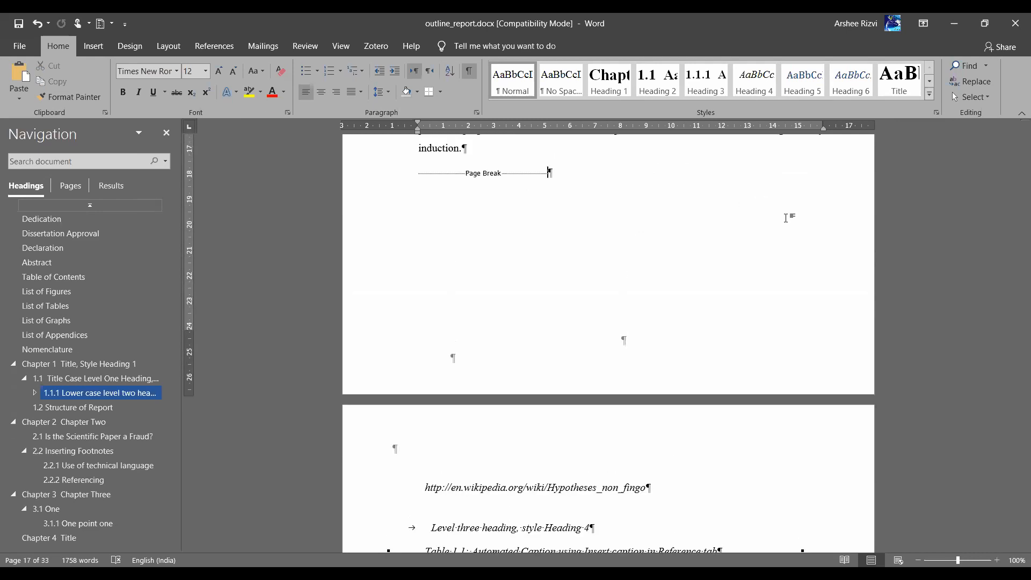
pyautogui.scroll(-1, 786, 218)
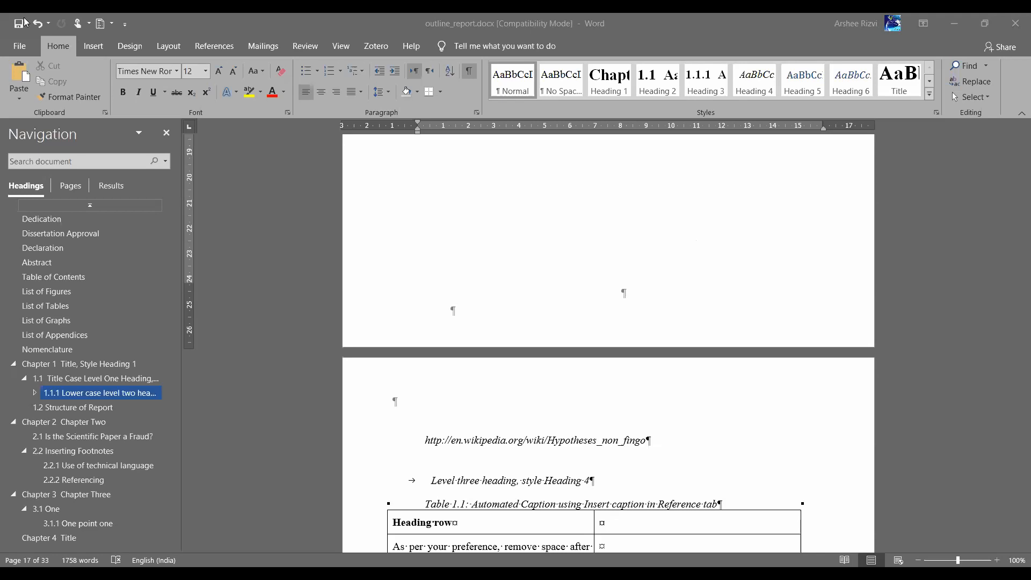
# Open the English (United Kingdom) AutoCorrect Options from the Proofing page of Word Options
pyautogui.click(21, 46)
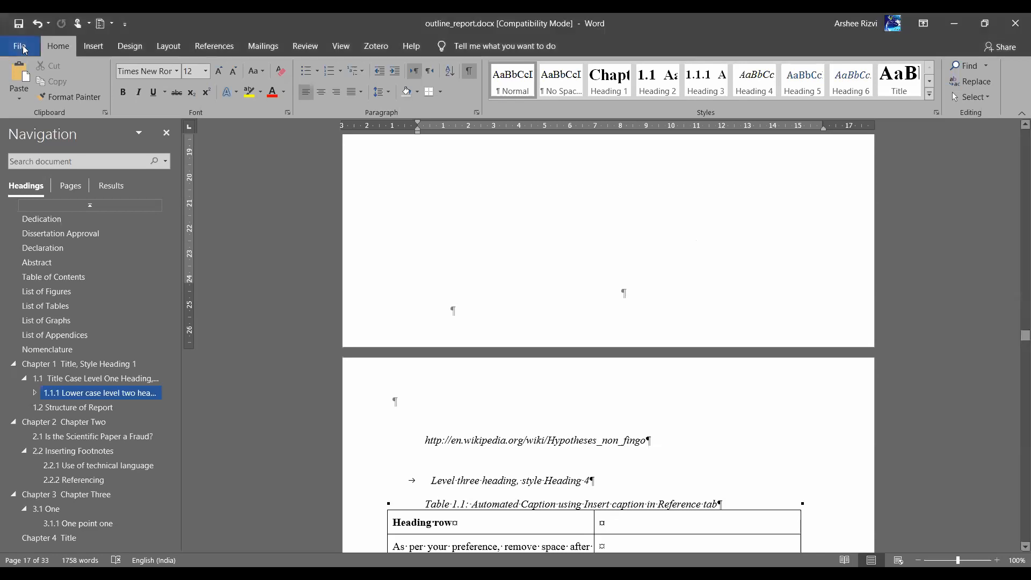
pyautogui.click(24, 49)
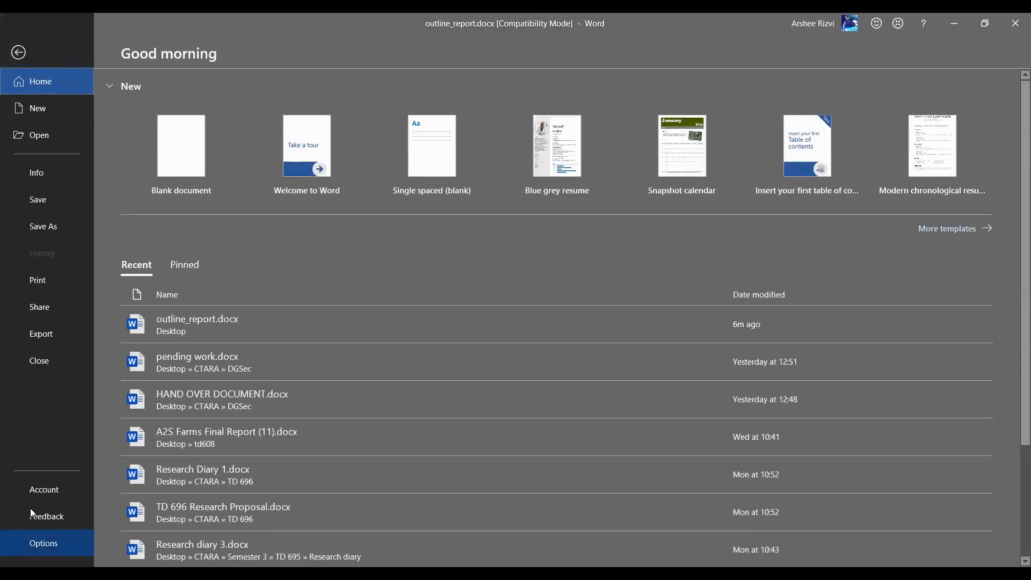
pyautogui.click(42, 543)
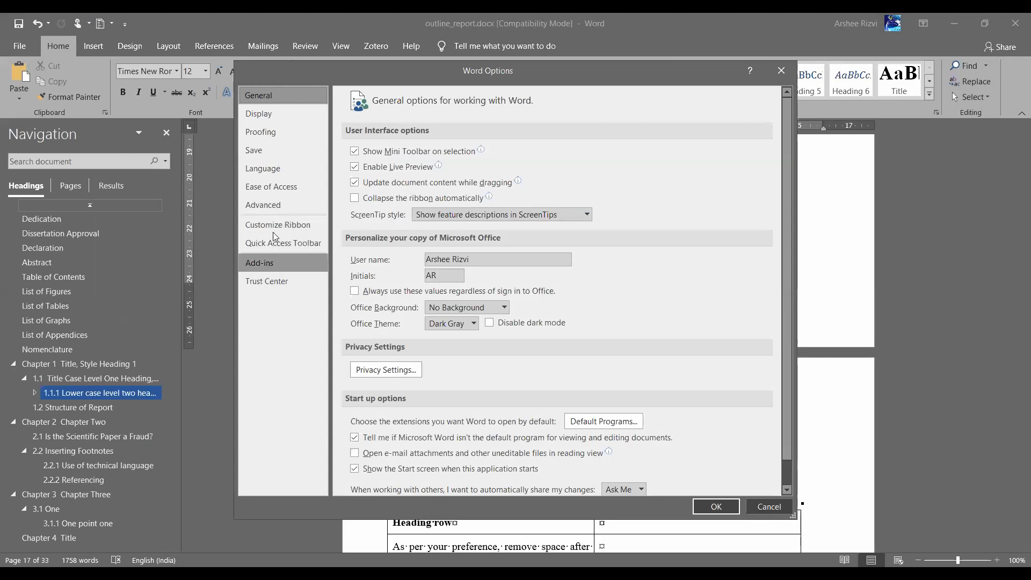
pyautogui.click(284, 175)
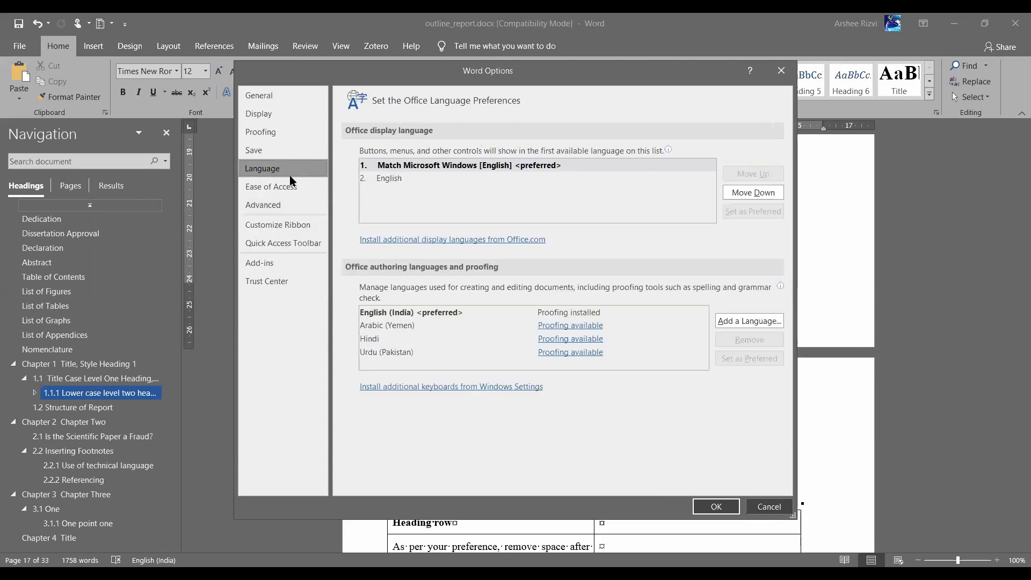
pyautogui.click(276, 135)
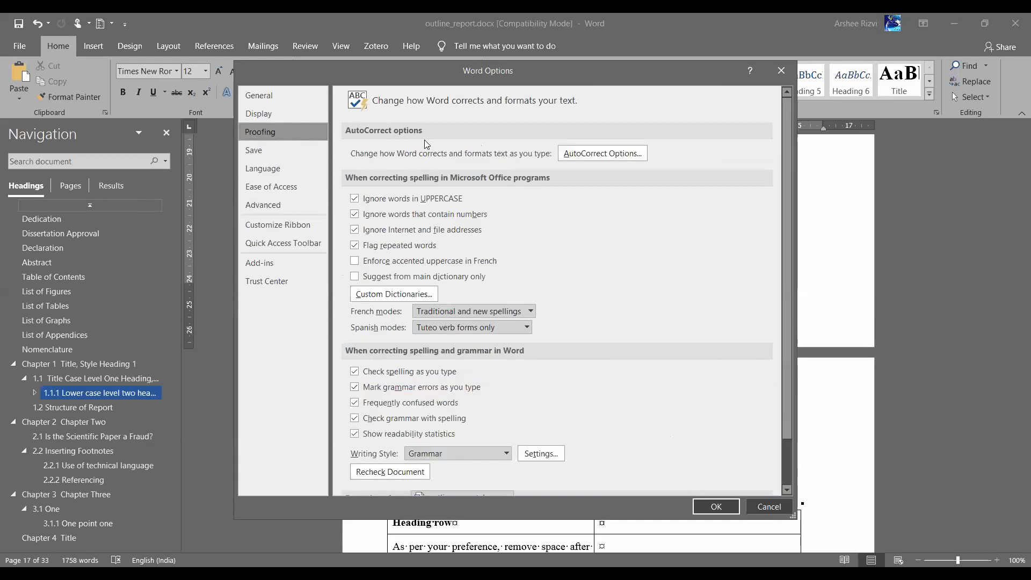
pyautogui.click(589, 157)
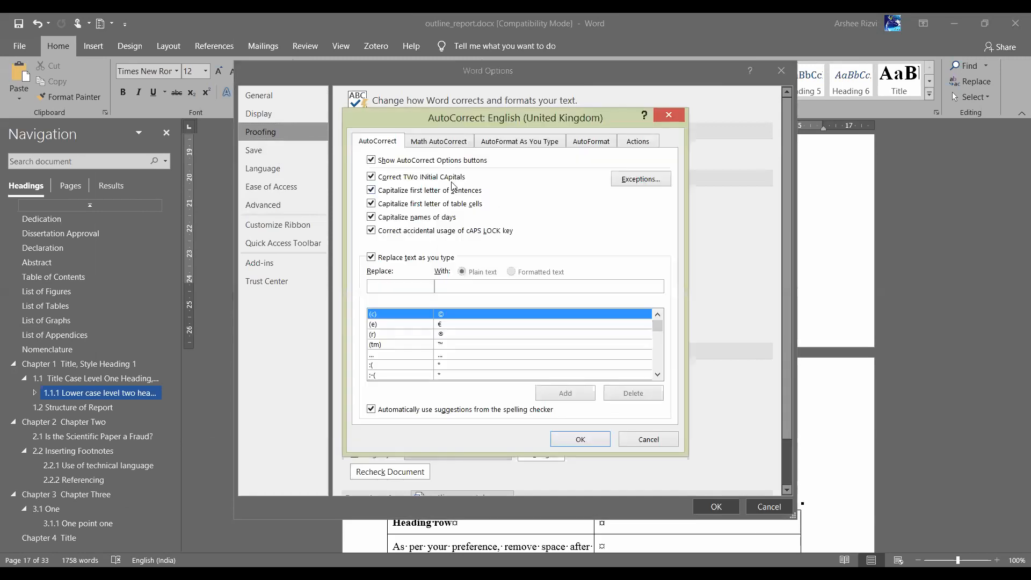
# Add an AutoCorrect entry replacing govt with government
pyautogui.click(395, 286)
pyautogui.write('govt')
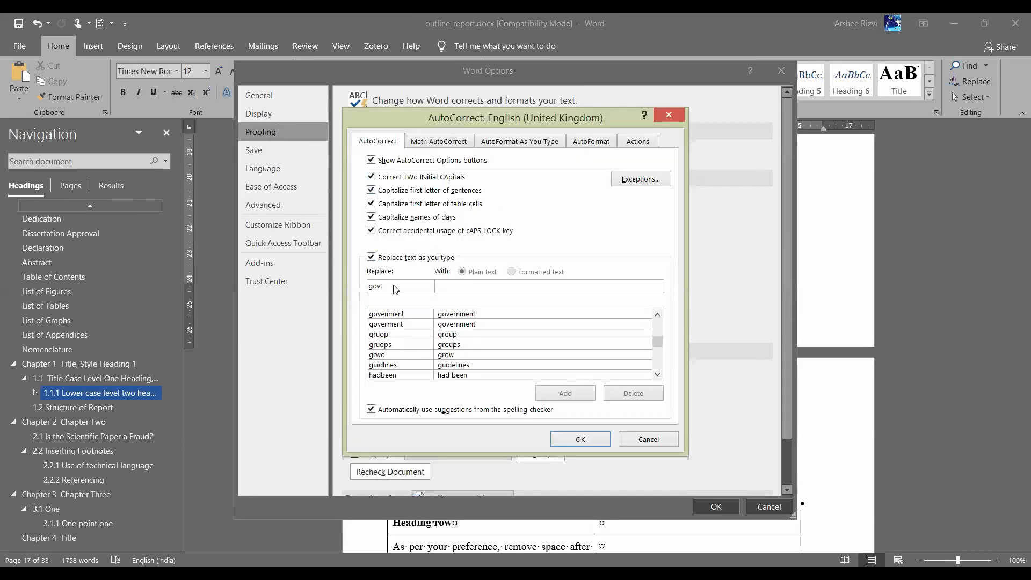
pyautogui.click(448, 291)
pyautogui.write('government')
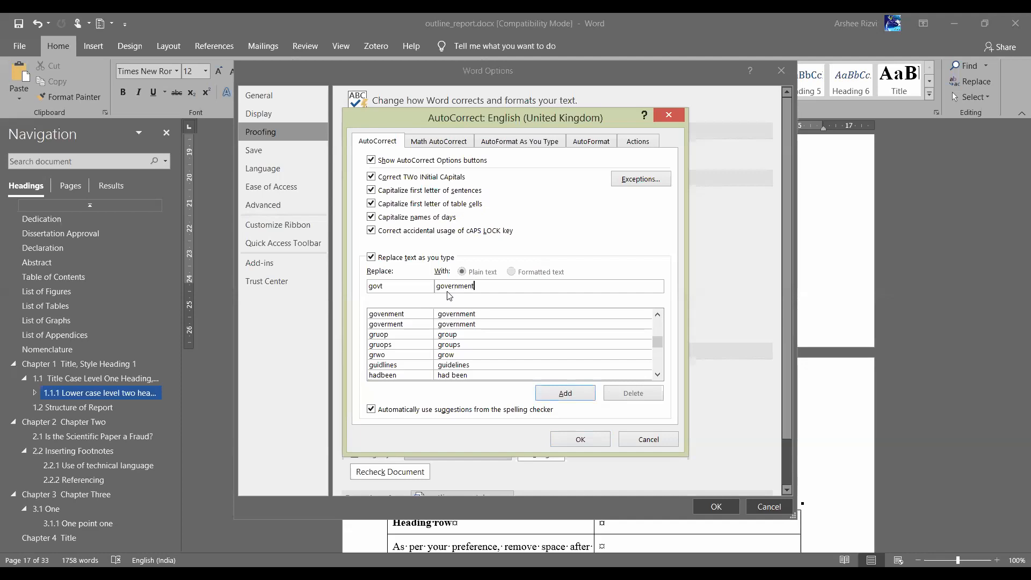
pyautogui.click(565, 395)
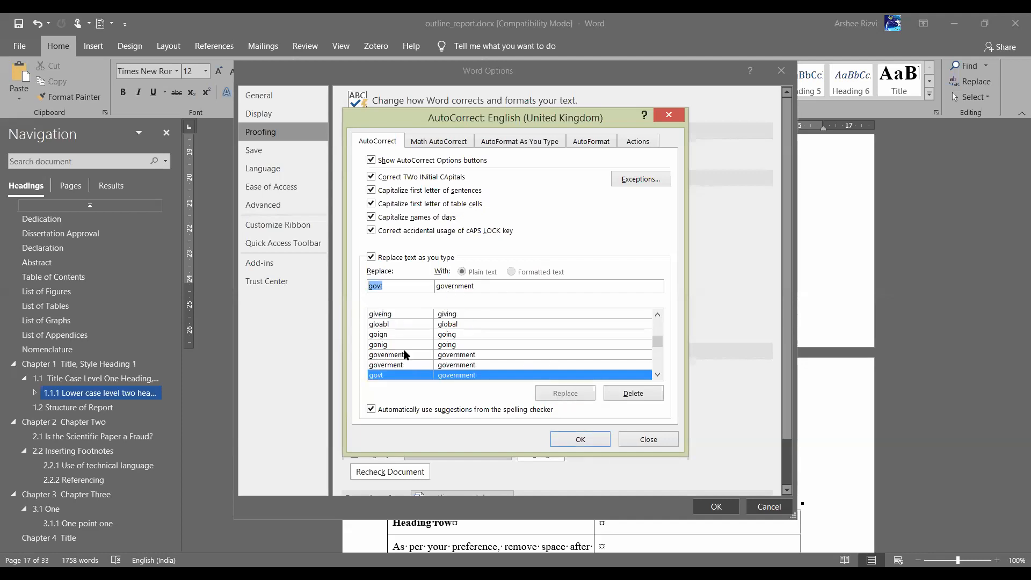
# Add an AutoCorrect entry replacing ppl with people
pyautogui.click(398, 286)
pyautogui.press('BackSpace')
pyautogui.press('BackSpace')
pyautogui.press('BackSpace')
pyautogui.press('BackSpace')
pyautogui.write('ppl')
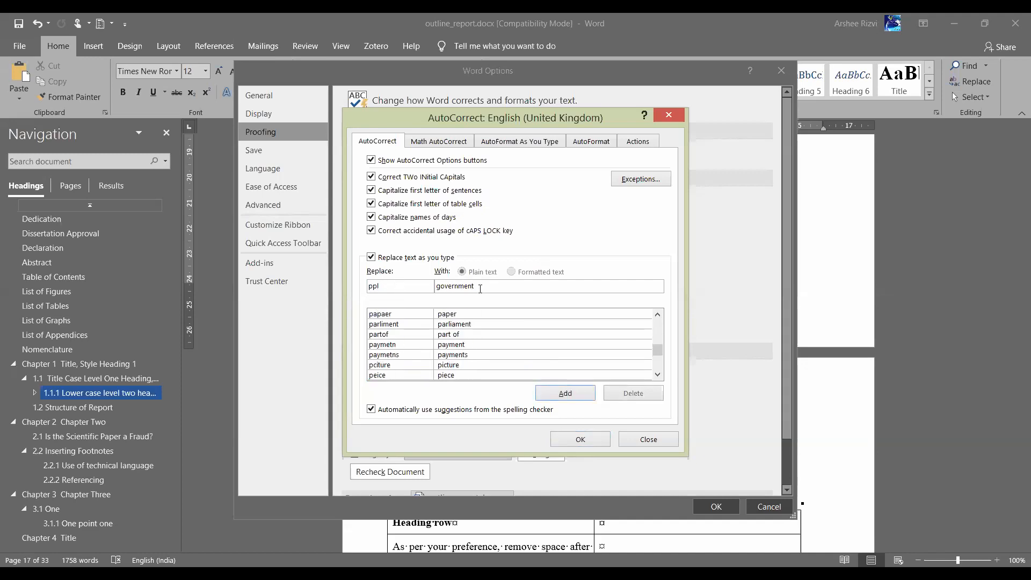
pyautogui.press('Tab')
pyautogui.write('people')
pyautogui.click(565, 393)
# Edit the entry fields to shorthand pp1 and replacement p1
pyautogui.click(399, 283)
pyautogui.press('BackSpace')
pyautogui.press('BackSpace')
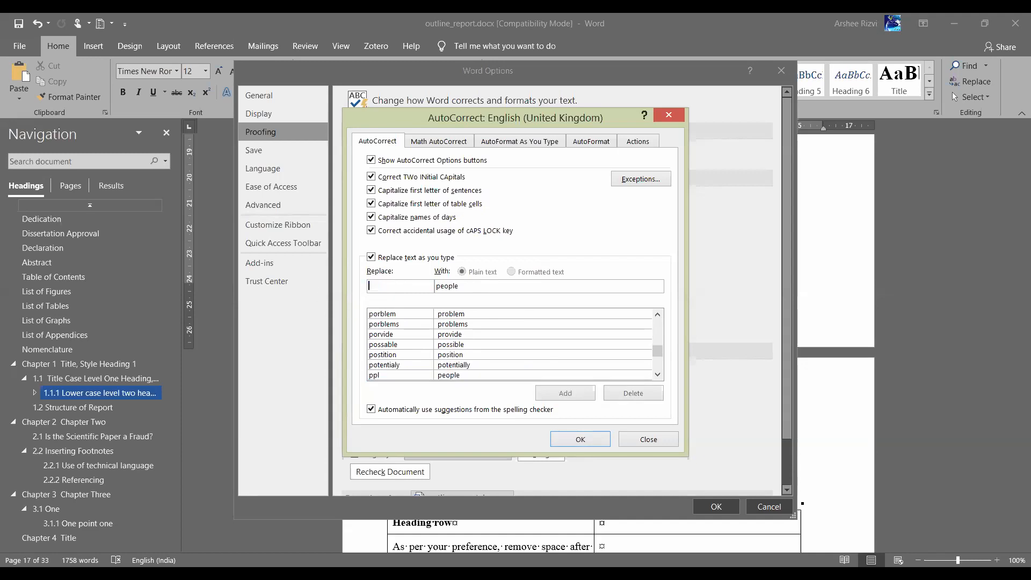
pyautogui.write('1')
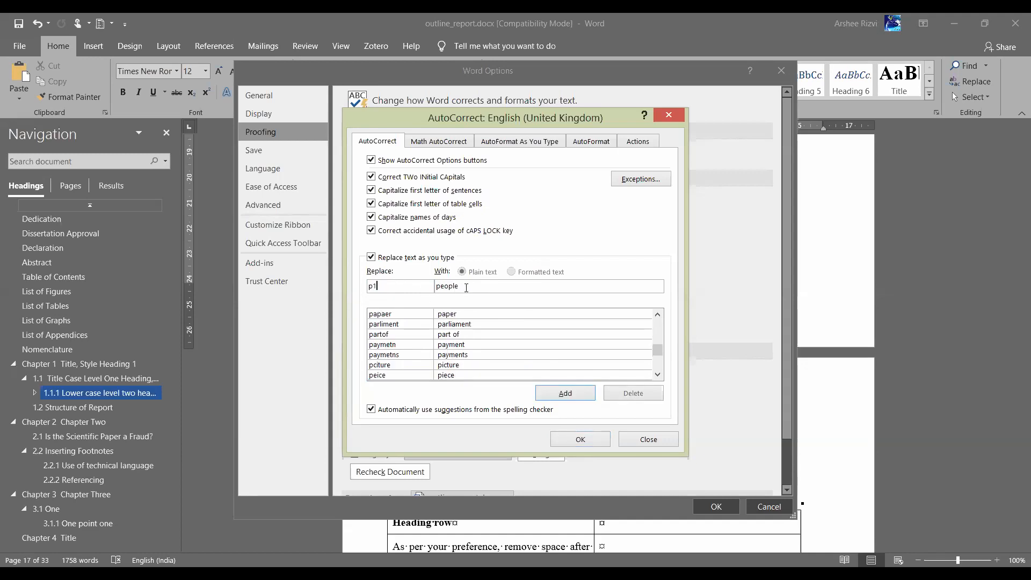
pyautogui.doubleClick(462, 286)
pyautogui.click(471, 286)
pyautogui.press('BackSpace')
pyautogui.press('BackSpace')
pyautogui.press('BackSpace')
pyautogui.press('BackSpace')
pyautogui.press('BackSpace')
pyautogui.write('1')
# Browse the AutoFormat and Actions tabs, then close AutoCorrect and cancel Word Options
pyautogui.click(521, 141)
pyautogui.click(590, 140)
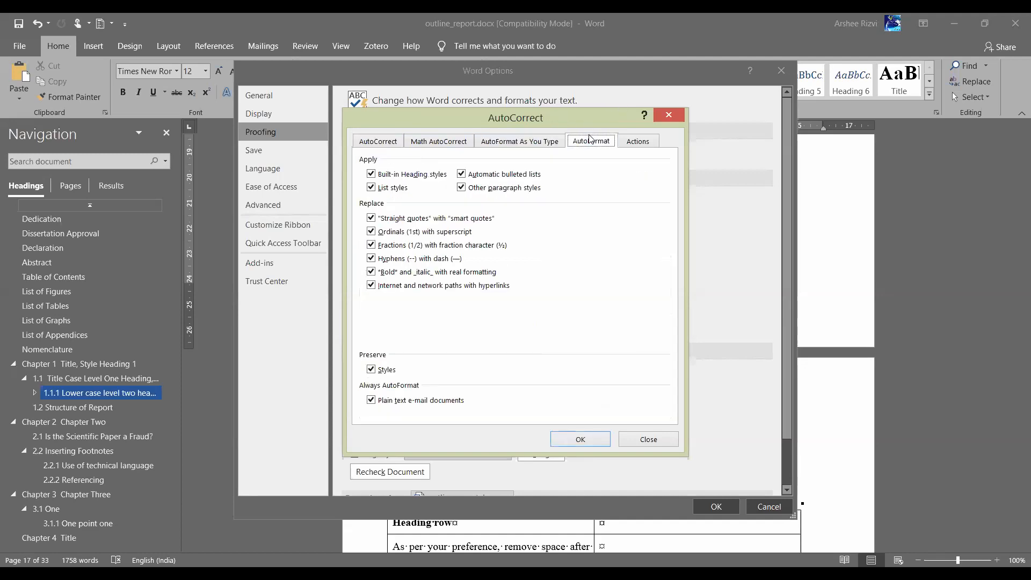
pyautogui.click(639, 142)
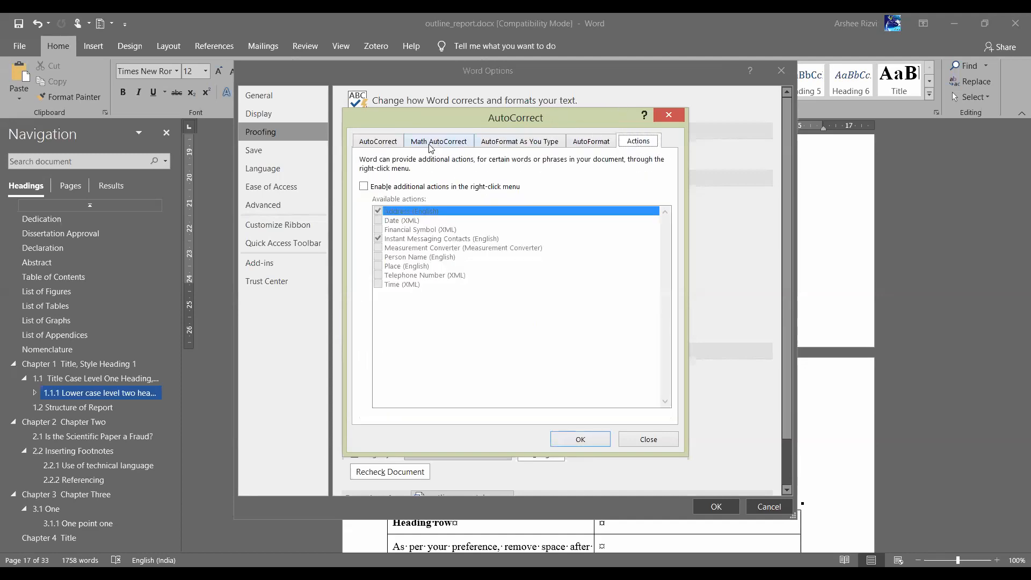
pyautogui.click(387, 144)
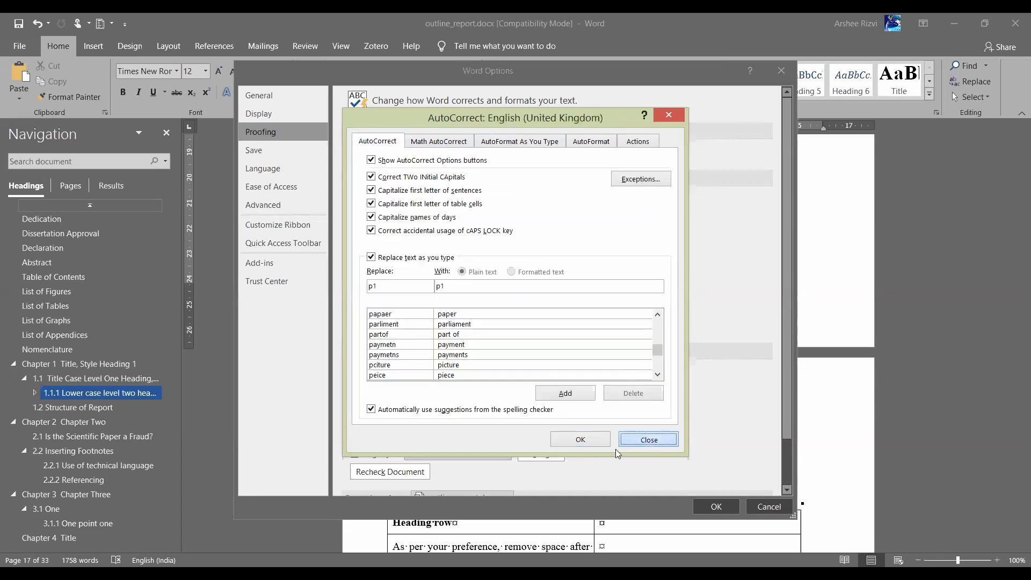
pyautogui.click(649, 439)
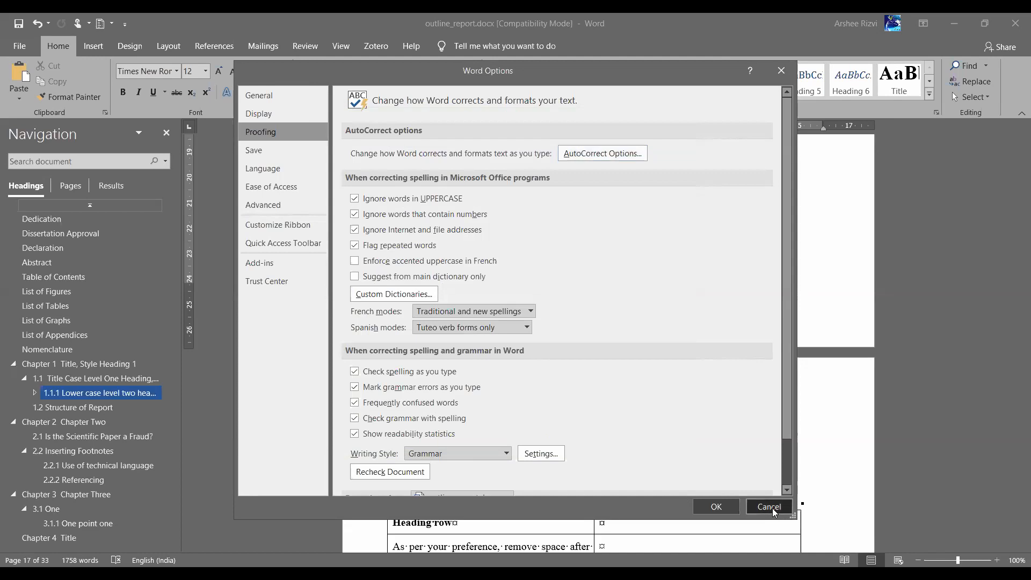
pyautogui.click(770, 507)
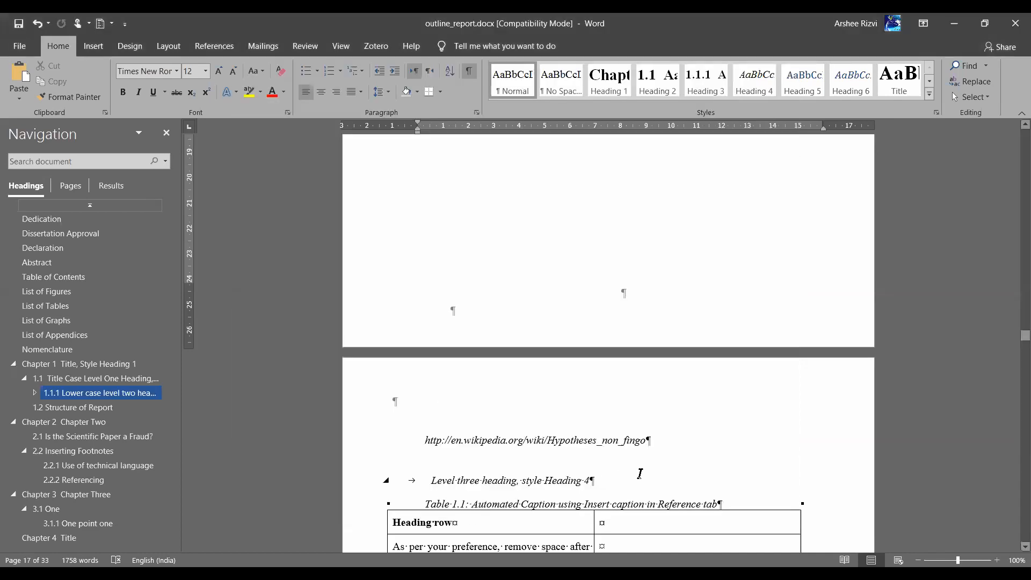
pyautogui.click(681, 445)
# Type p1 on a new line under the URL, testing superscript and subscript on the 1
pyautogui.press('Return')
pyautogui.write('p1')
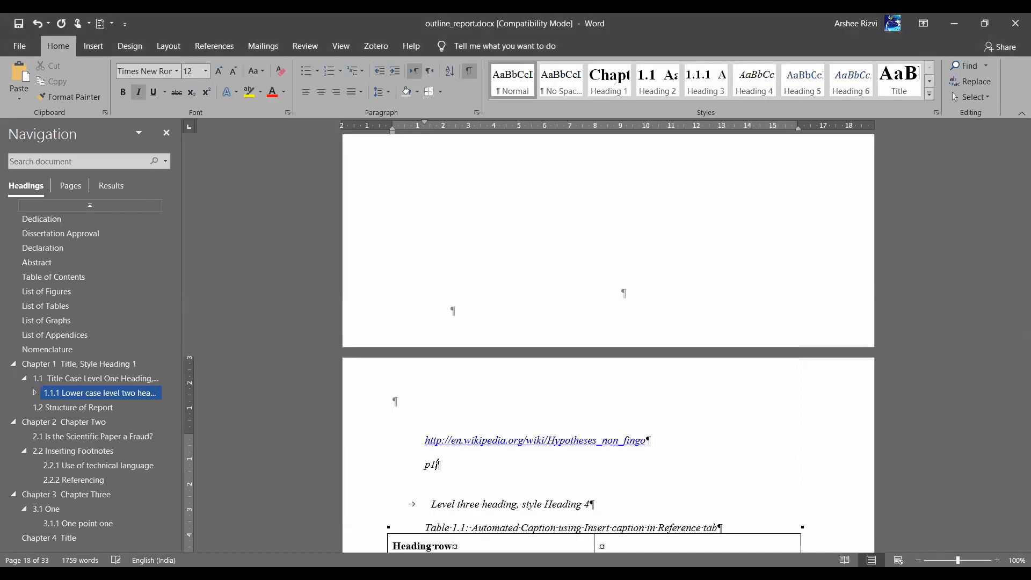
pyautogui.hotkey('shift', 'Left')
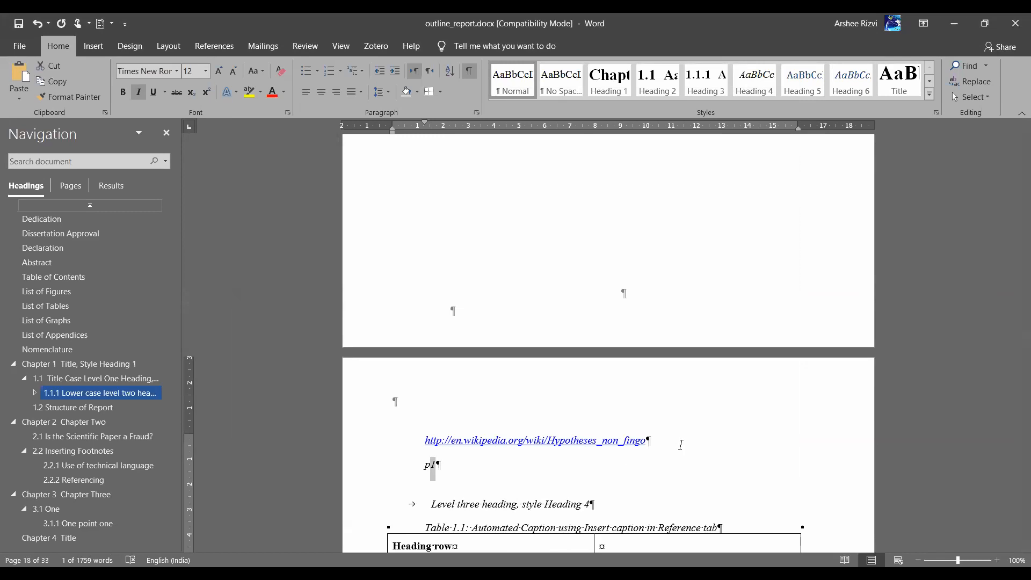
pyautogui.hotkey('ctrl', 'shift', '+')
pyautogui.hotkey('ctrl', '=')
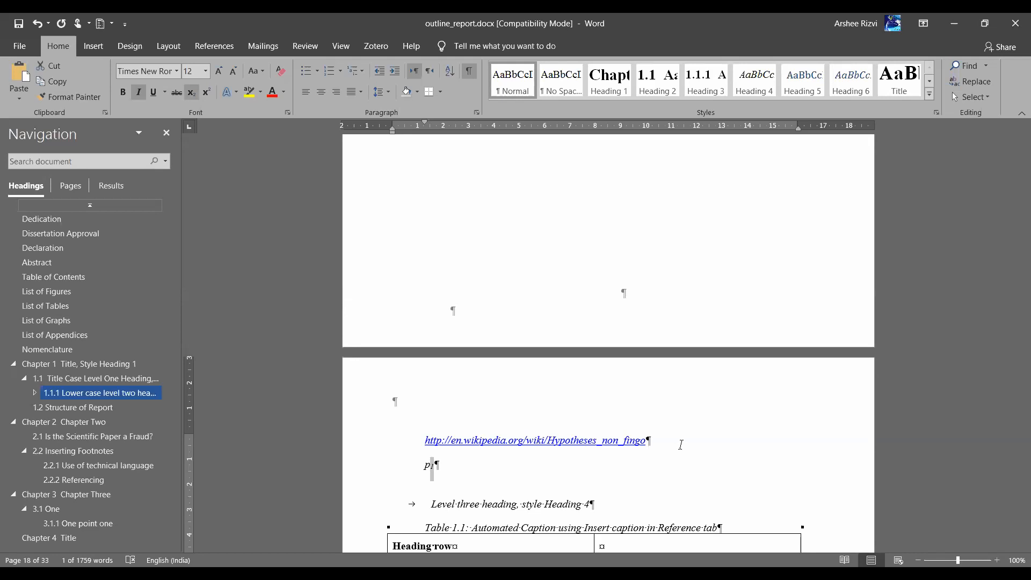
pyautogui.hotkey('ctrl', '=')
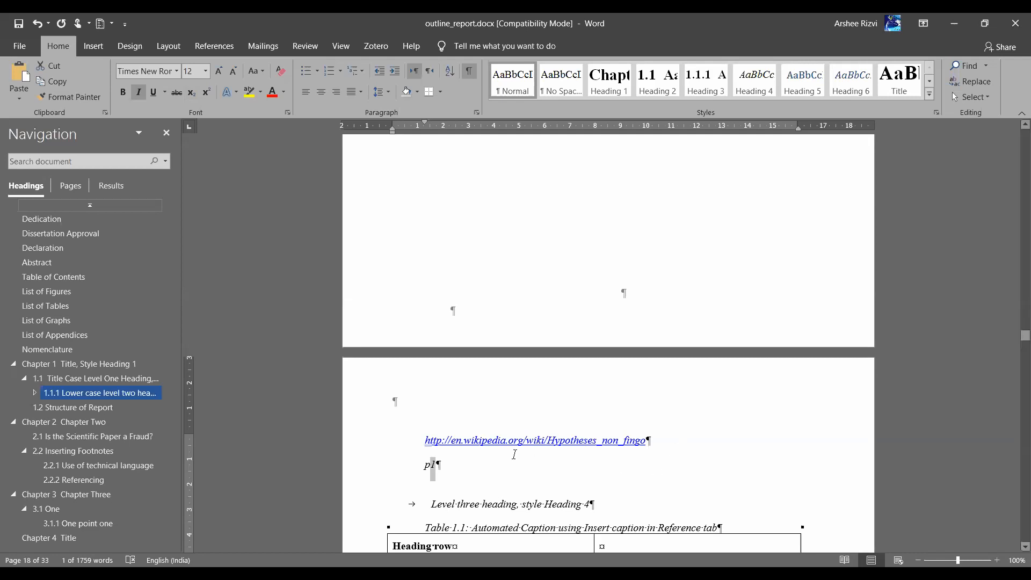
pyautogui.click(481, 479)
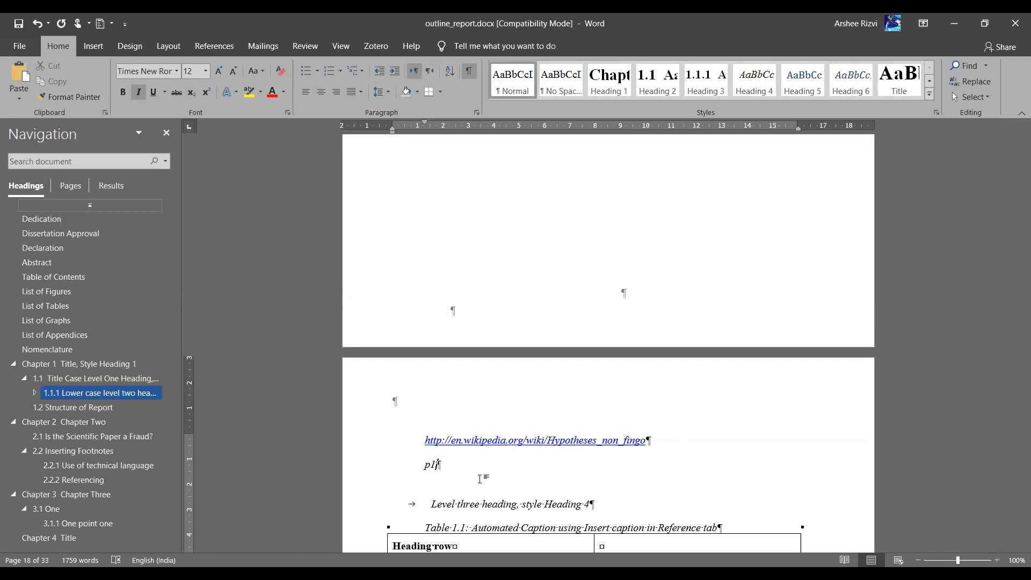
pyautogui.scroll(-1, 564, 441)
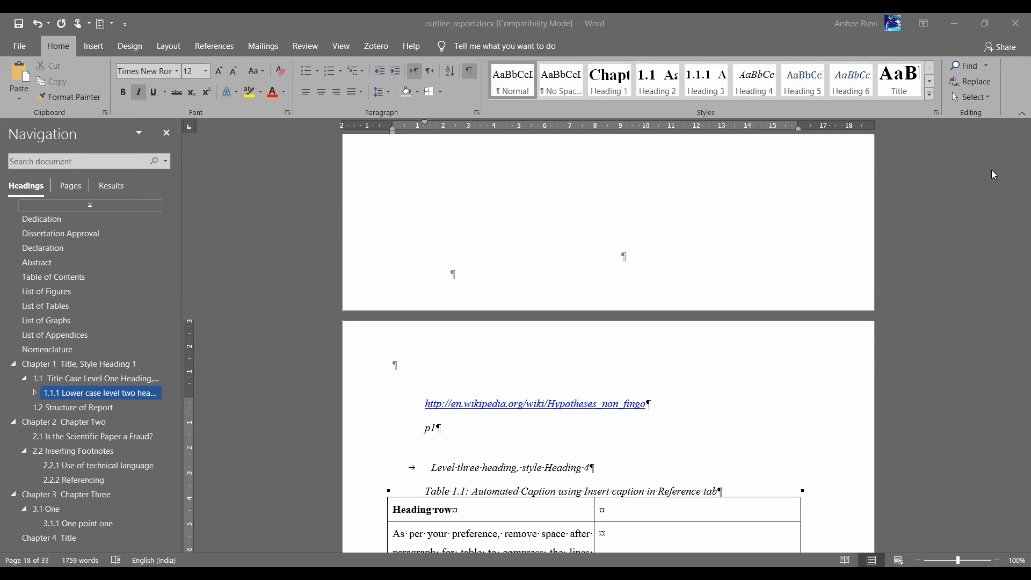
# Scroll from the front matter into Chapter 1 and back up to the IIT Bombay title page
pyautogui.click(481, 437)
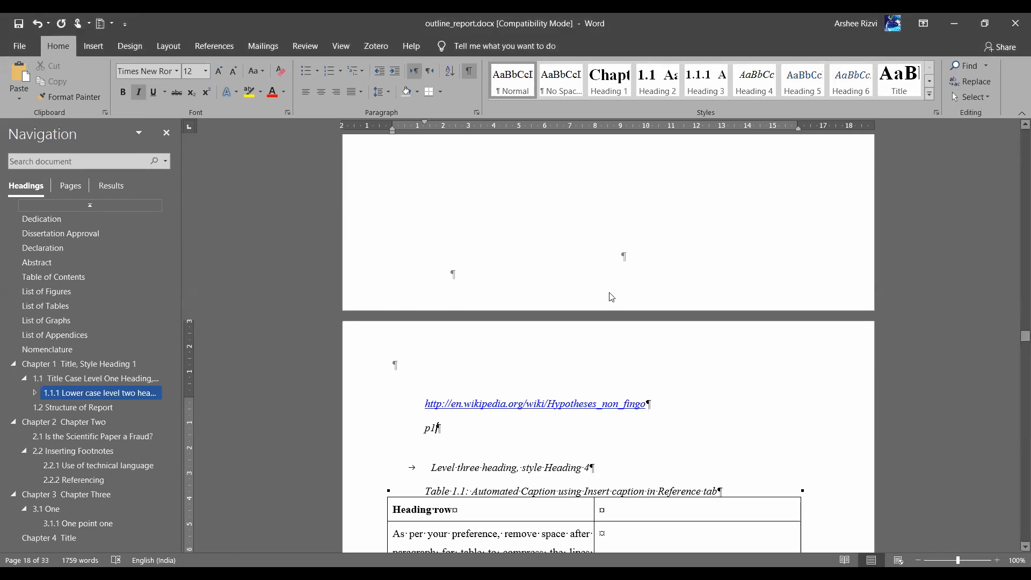
pyautogui.scroll(3, 614, 276)
pyautogui.scroll(10, 615, 276)
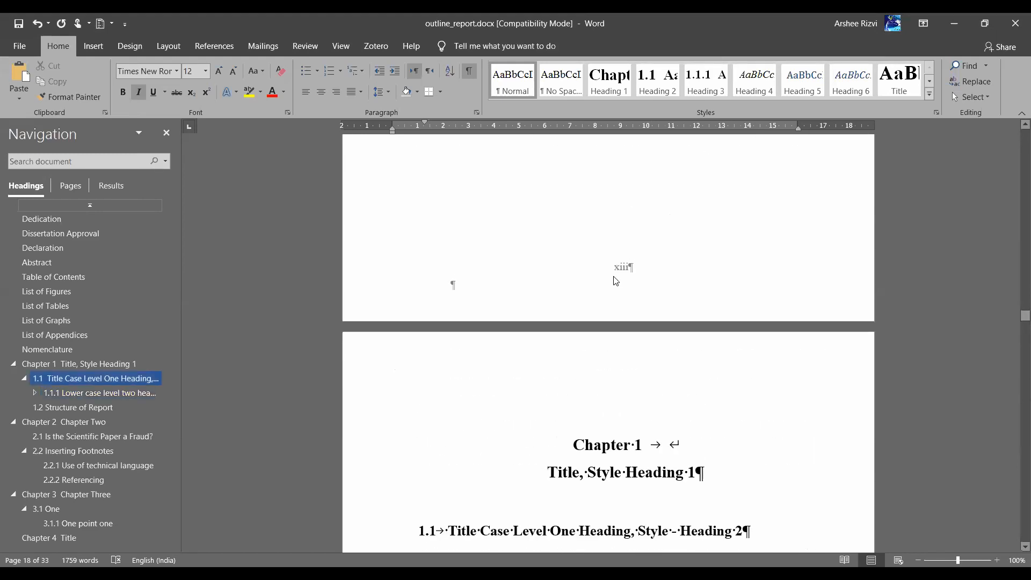
pyautogui.scroll(15, 615, 276)
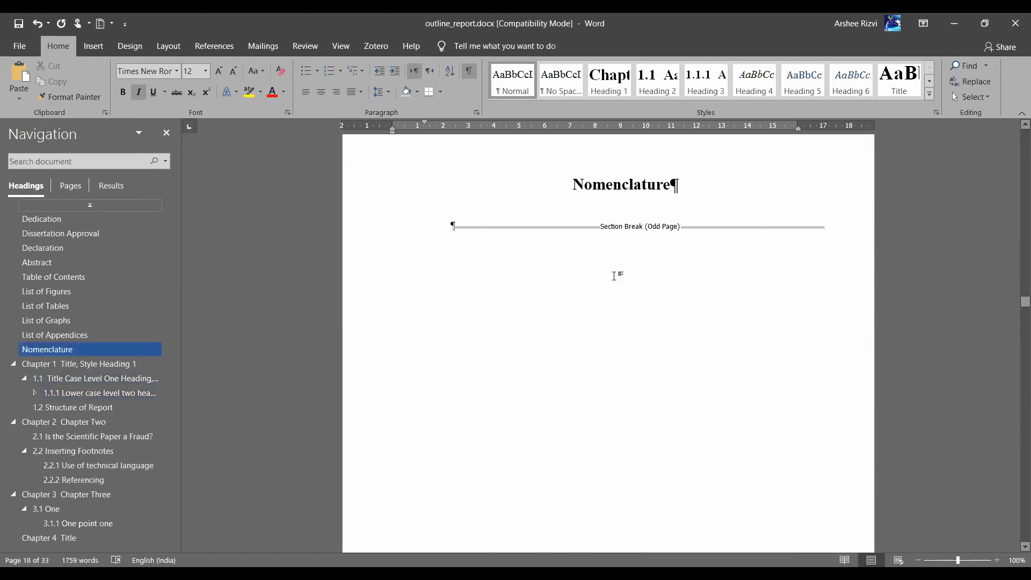
pyautogui.scroll(-10, 609, 418)
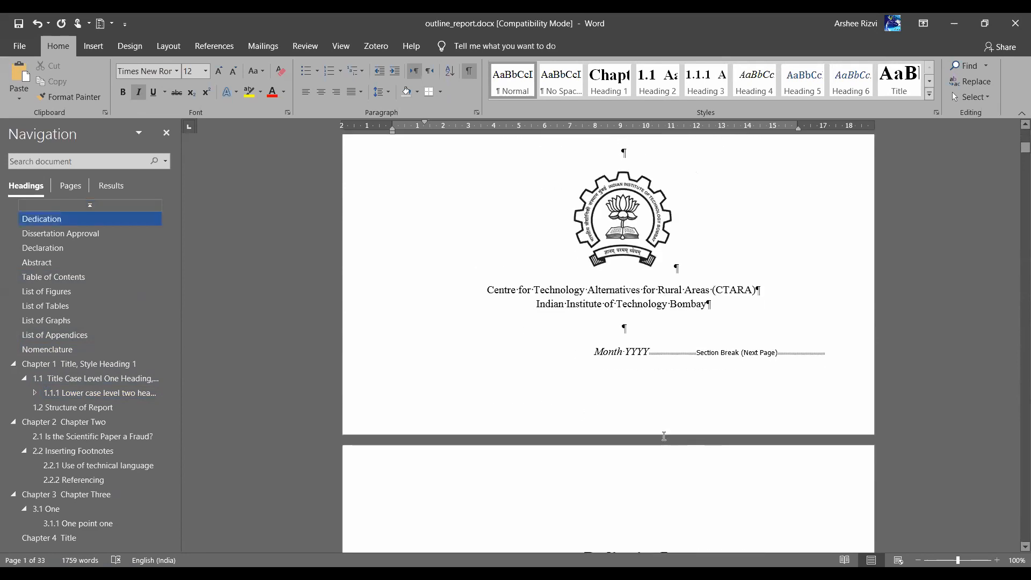
pyautogui.scroll(-20, 663, 437)
pyautogui.scroll(-20, 664, 437)
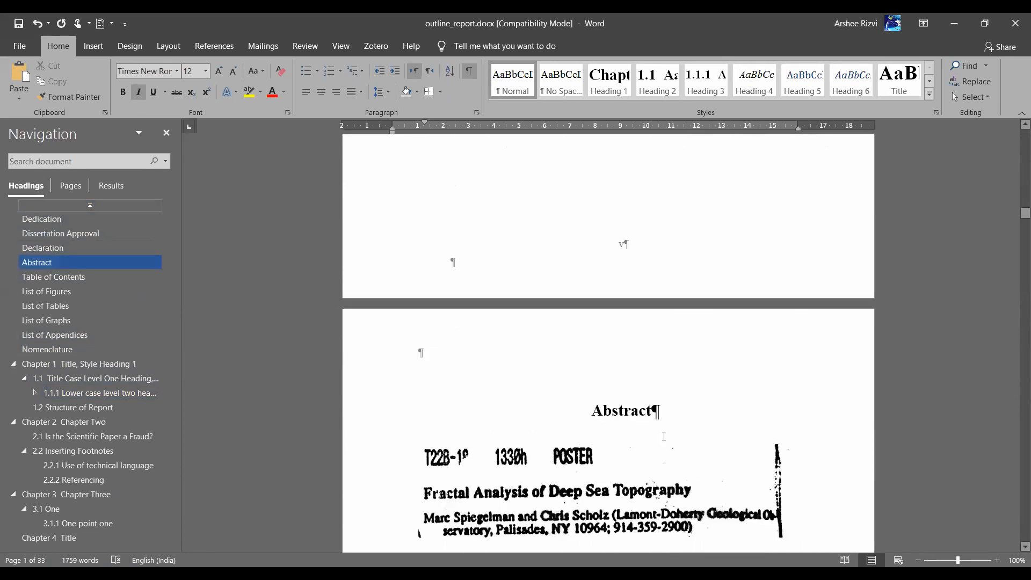
pyautogui.scroll(-15, 664, 441)
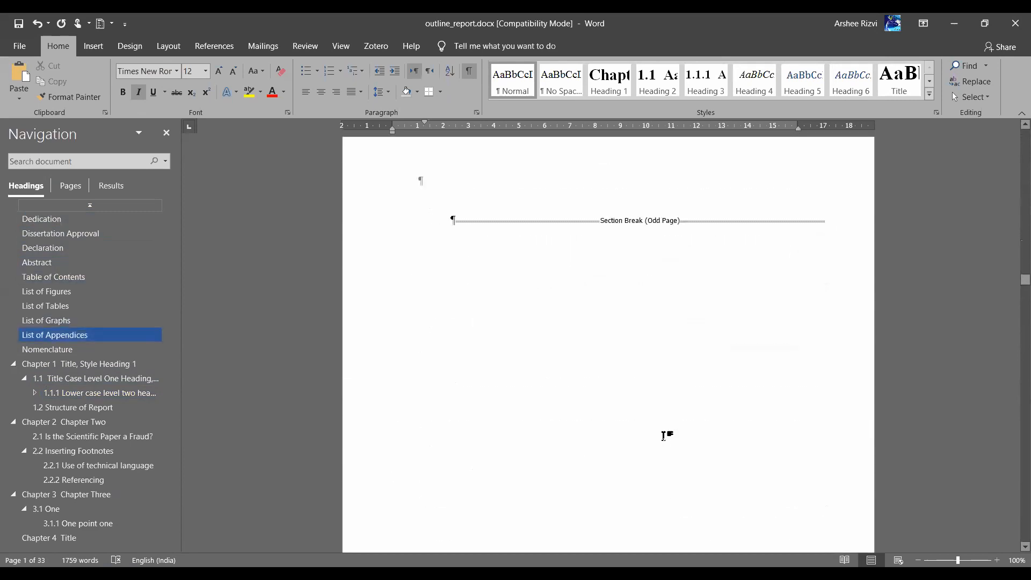
pyautogui.scroll(-15, 664, 436)
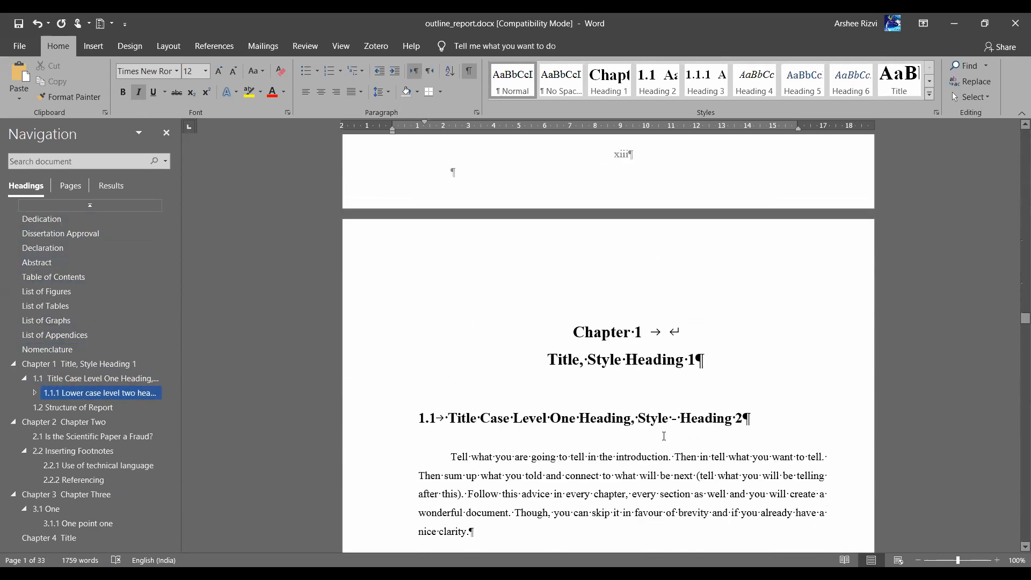
pyautogui.scroll(-2, 626, 345)
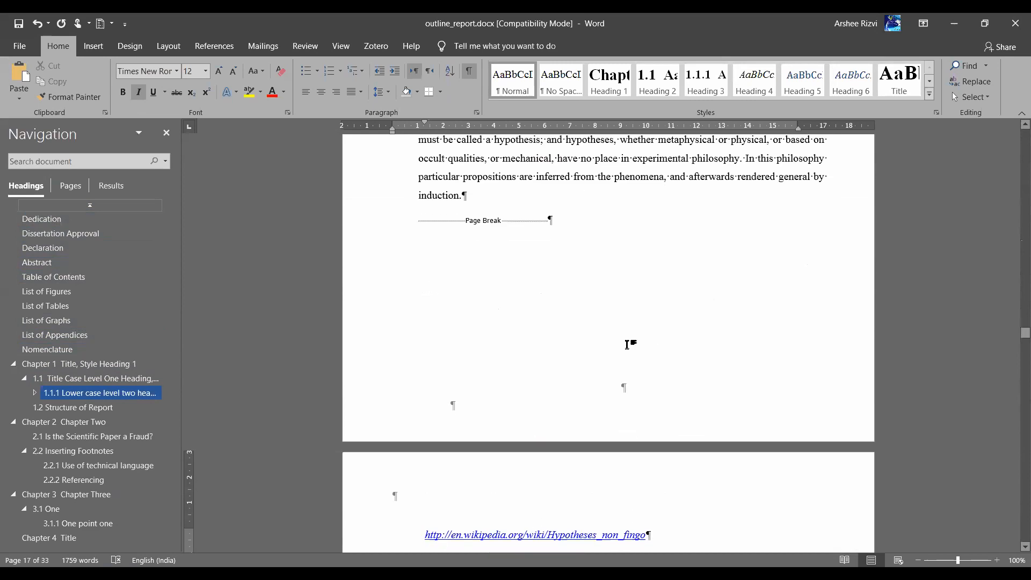
pyautogui.scroll(-4, 617, 414)
pyautogui.scroll(-8, 614, 413)
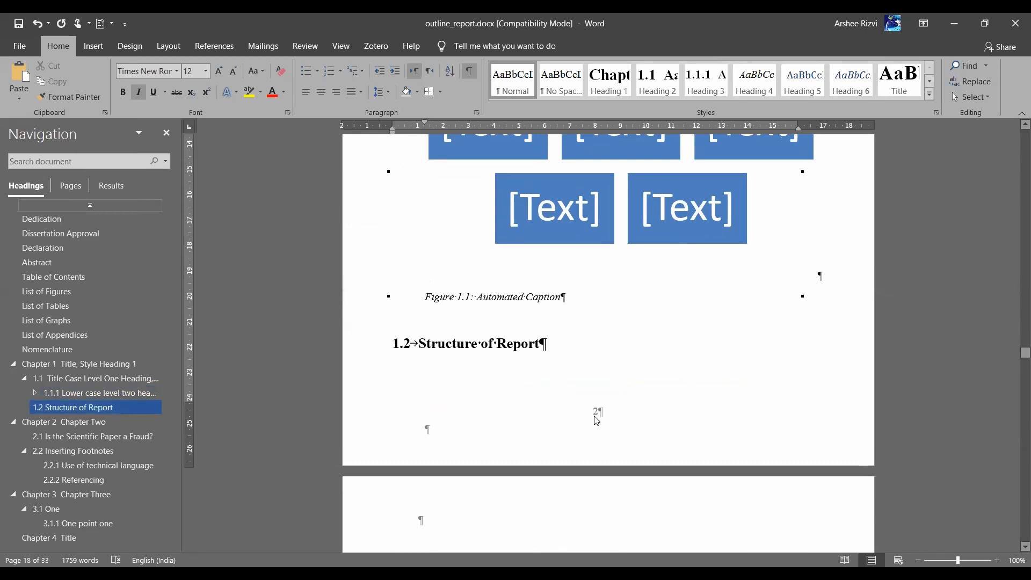
pyautogui.scroll(10, 596, 420)
pyautogui.scroll(-9, 595, 416)
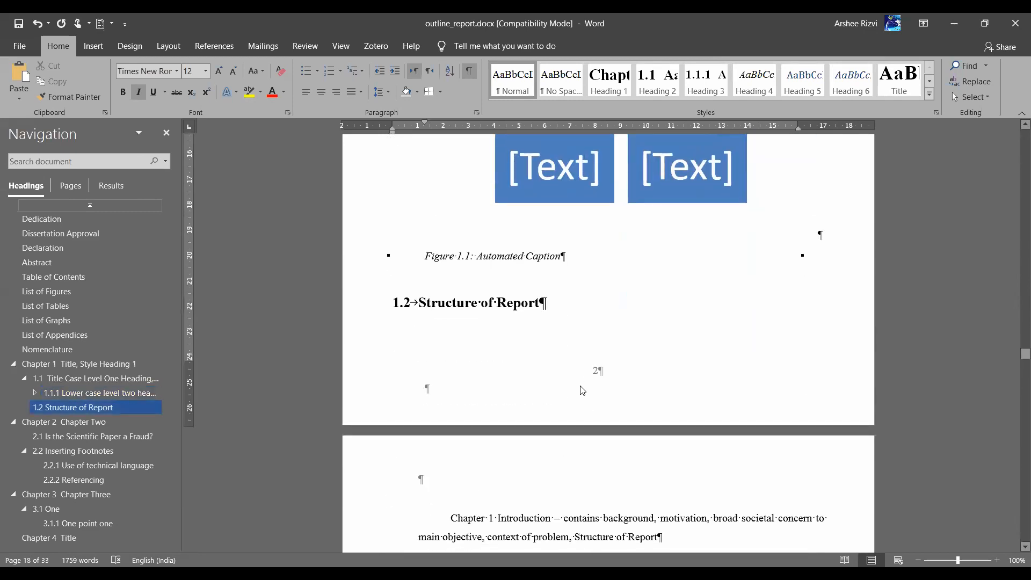
pyautogui.scroll(20, 580, 387)
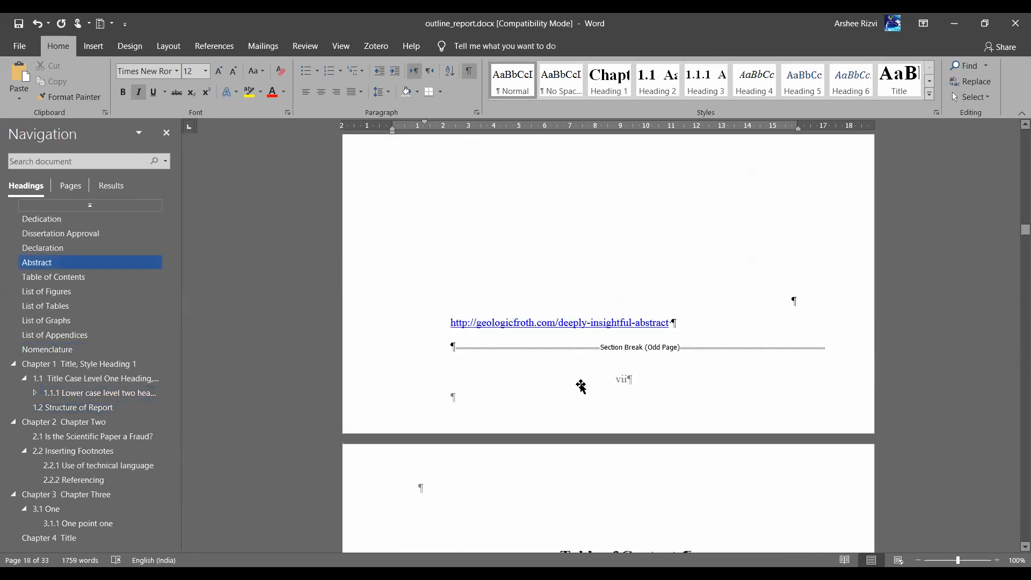
pyautogui.scroll(8, 580, 348)
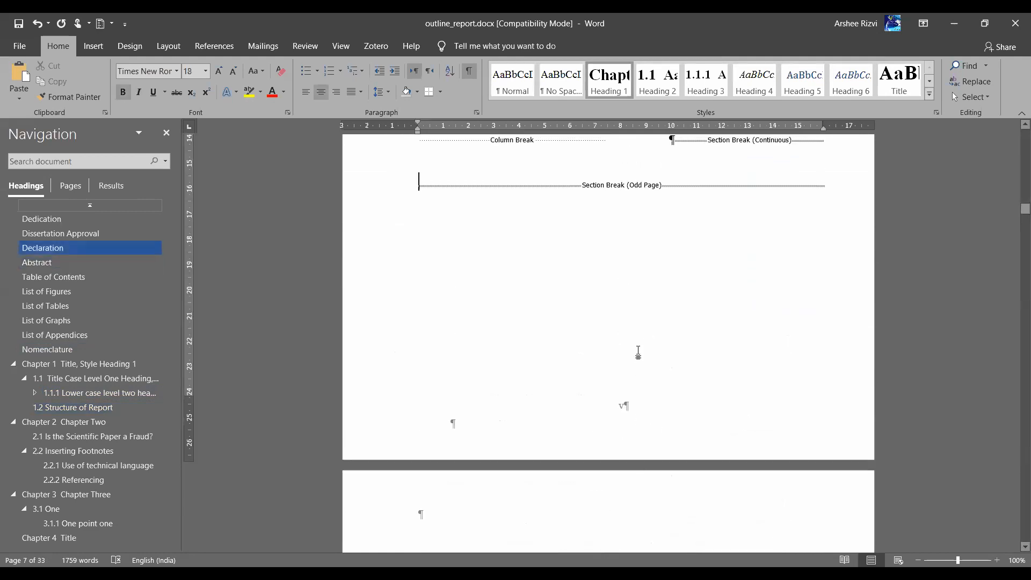
pyautogui.scroll(20, 639, 355)
pyautogui.scroll(-15, 639, 352)
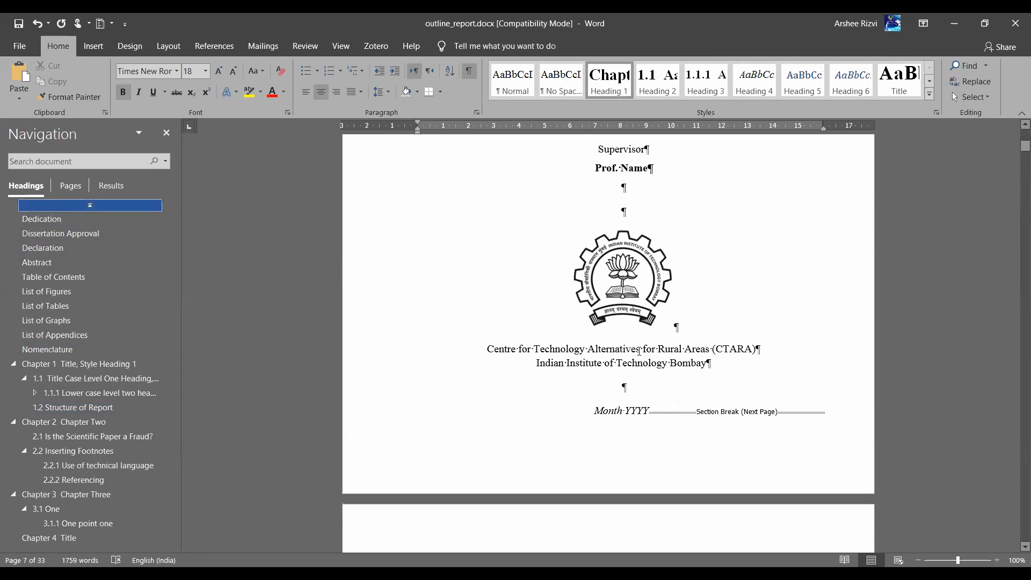
# In Section 2's first-page footer, uncheck Different First Page
pyautogui.doubleClick(634, 255)
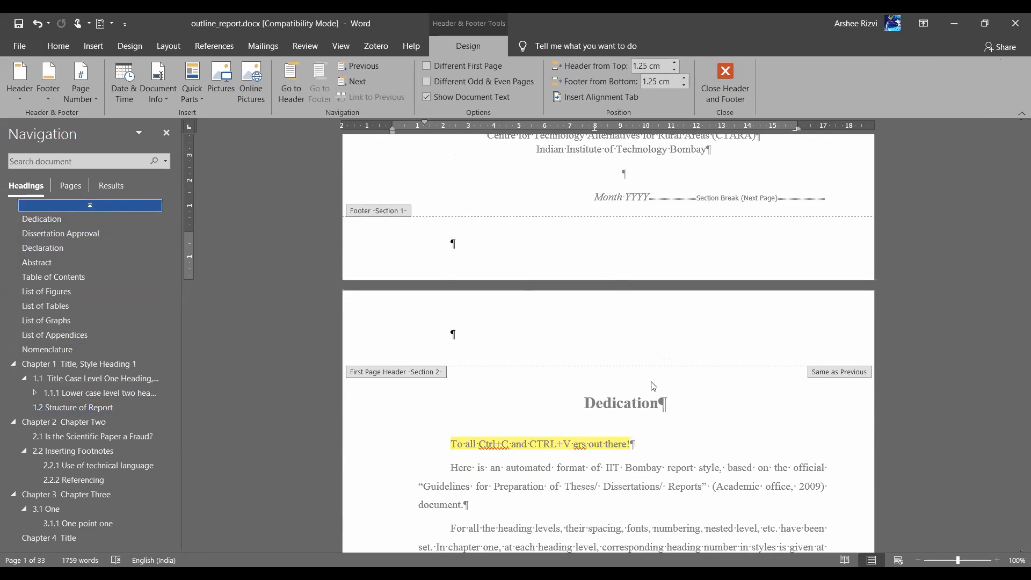
pyautogui.scroll(-12, 652, 384)
pyautogui.scroll(-5, 653, 386)
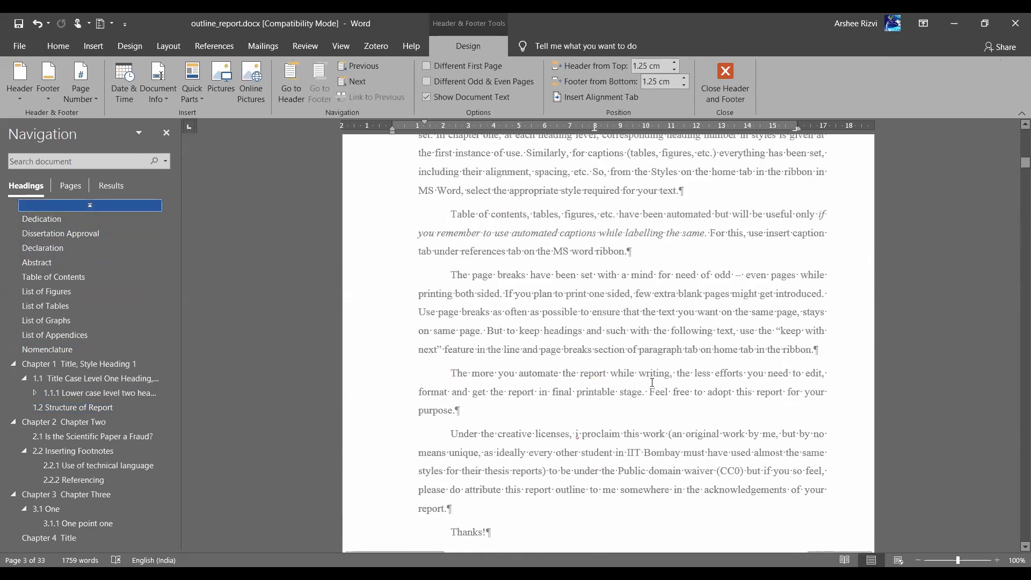
pyautogui.click(593, 387)
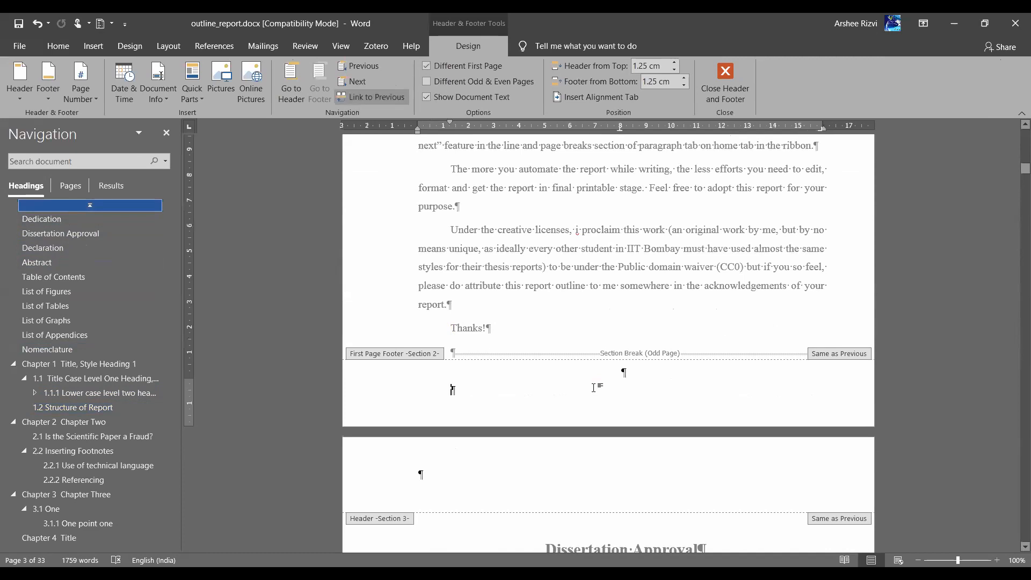
pyautogui.scroll(-12, 594, 390)
pyautogui.scroll(12, 595, 392)
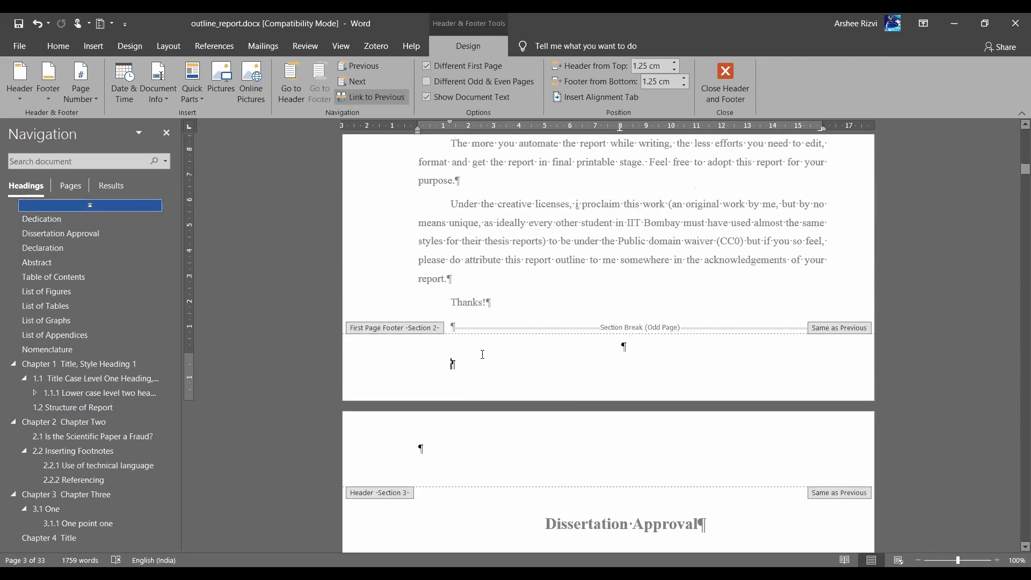
pyautogui.click(425, 70)
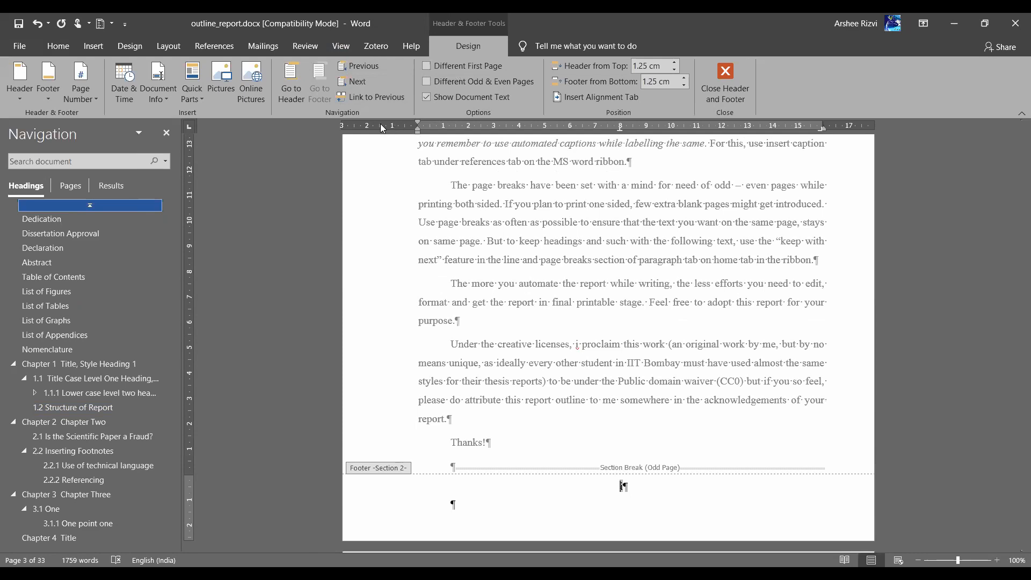
pyautogui.click(545, 511)
pyautogui.scroll(8, 544, 514)
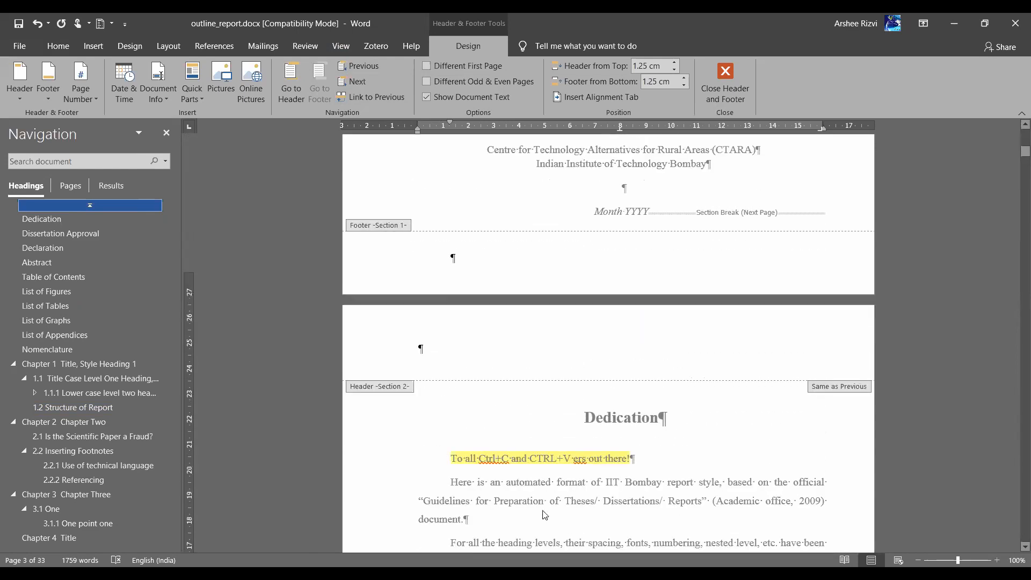
pyautogui.scroll(-9, 544, 515)
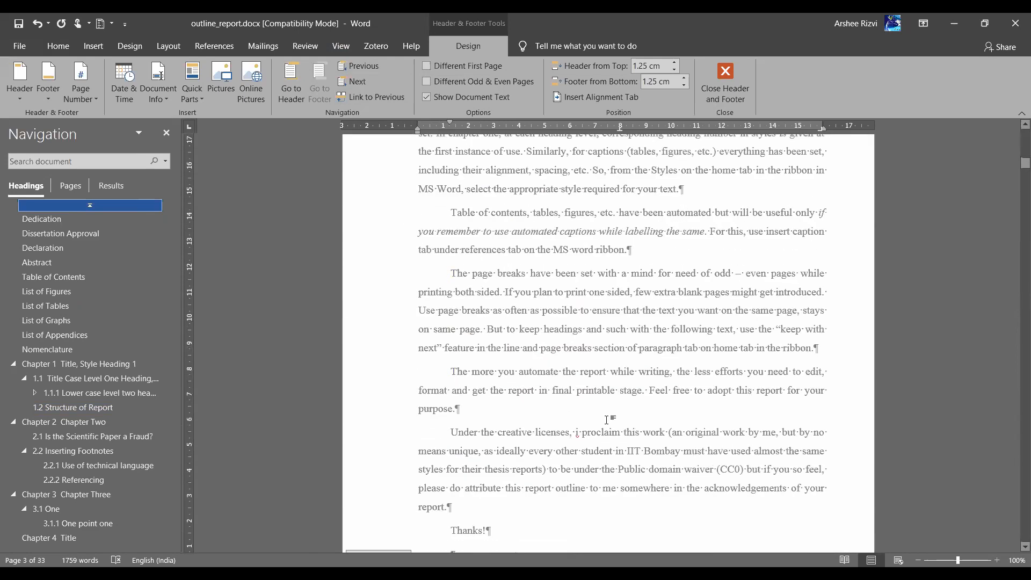
# Number section 2's pages in lower-case roman numerals (i, ii, iii) starting at i
pyautogui.click(83, 100)
pyautogui.click(111, 183)
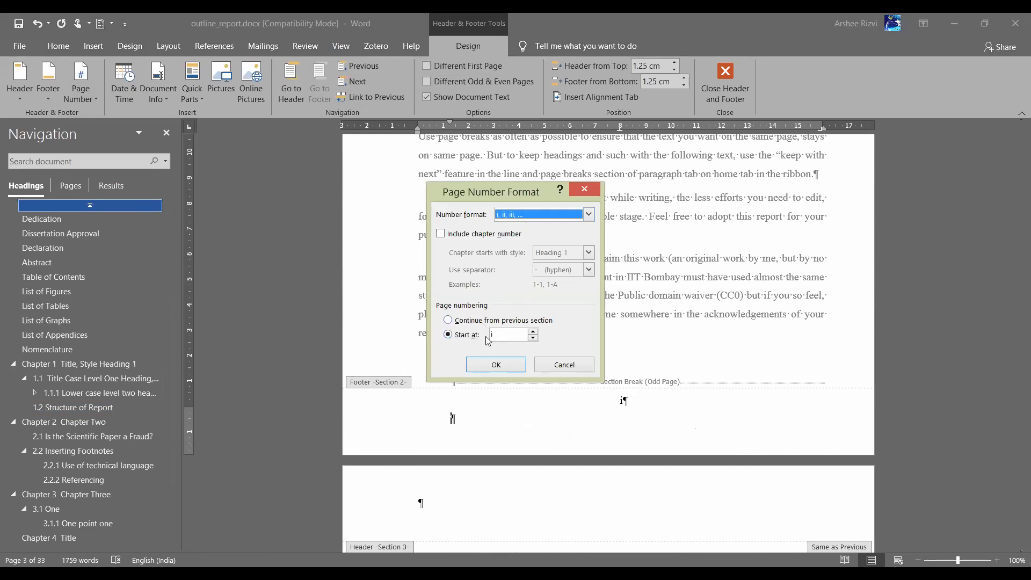
pyautogui.click(504, 366)
pyautogui.scroll(-15, 599, 445)
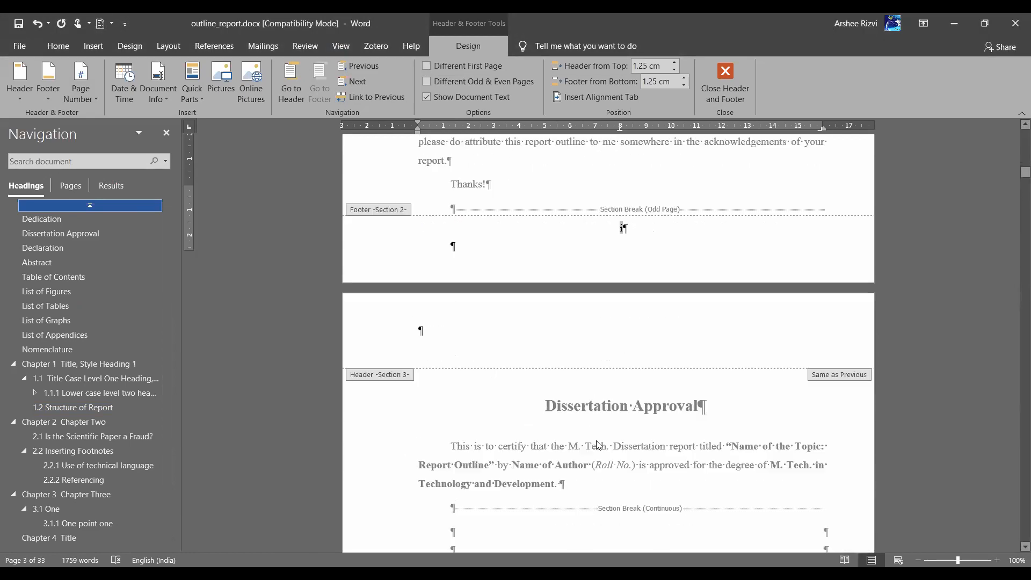
pyautogui.scroll(4, 599, 446)
pyautogui.scroll(5, 599, 445)
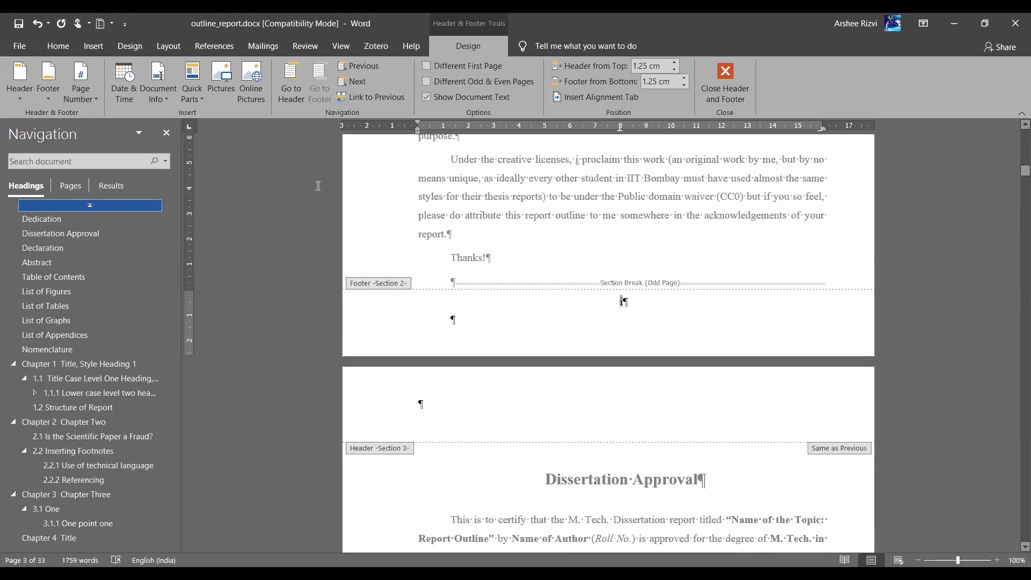
pyautogui.scroll(-6, 538, 483)
pyautogui.scroll(-12, 621, 345)
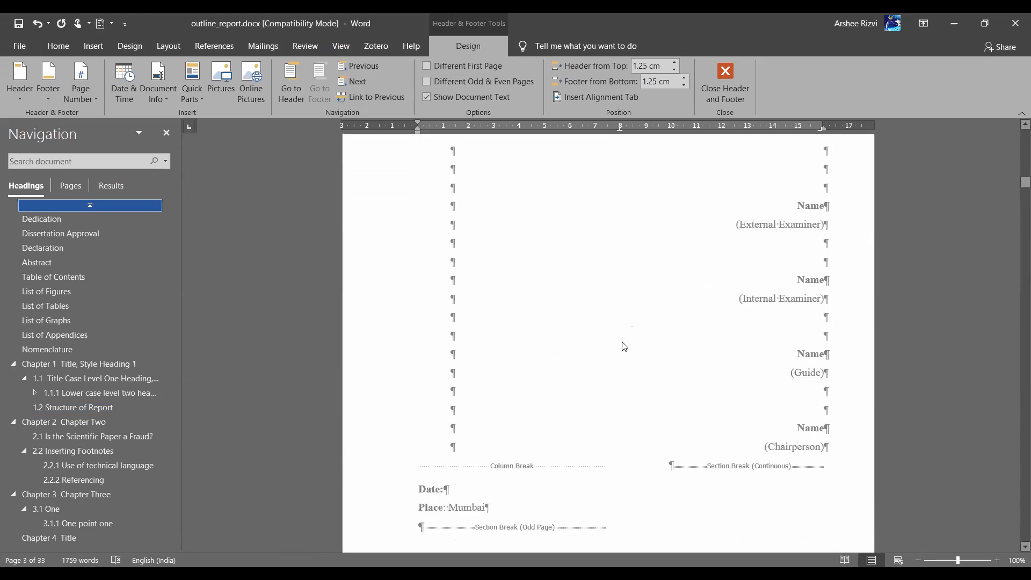
# Check the page number format on section 3's page iii footer and leave it unchanged
pyautogui.click(620, 339)
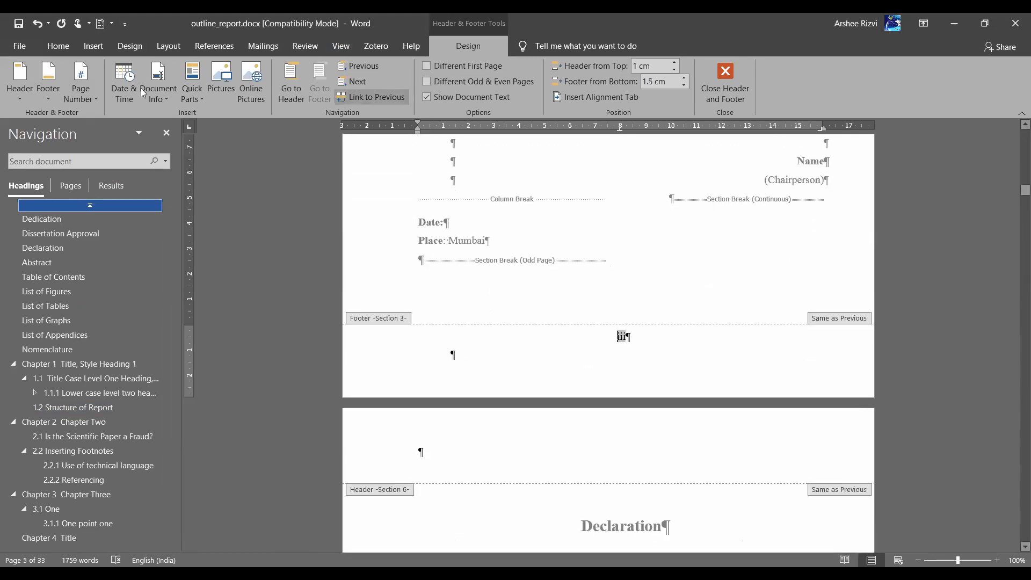
pyautogui.click(109, 182)
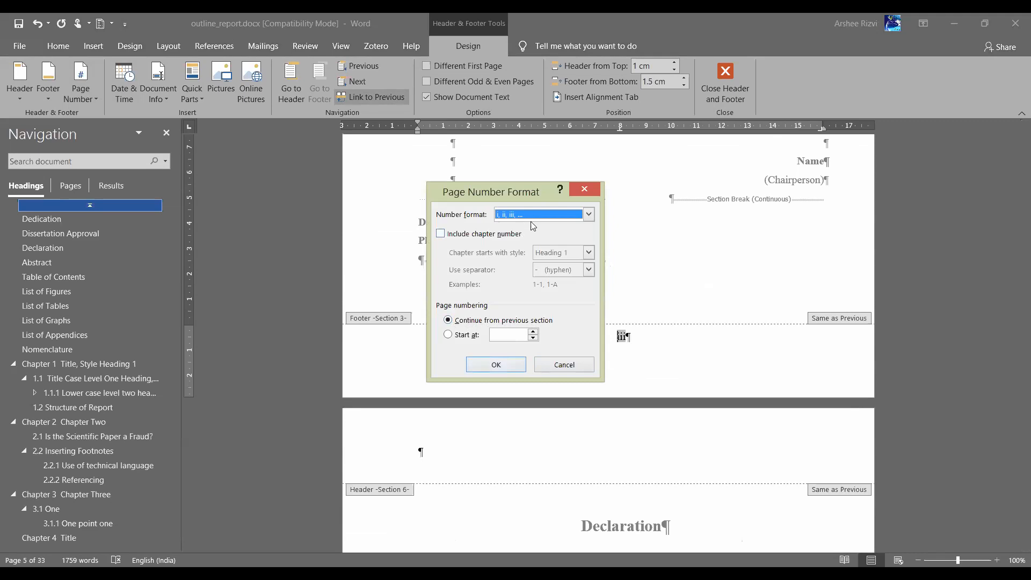
pyautogui.click(559, 364)
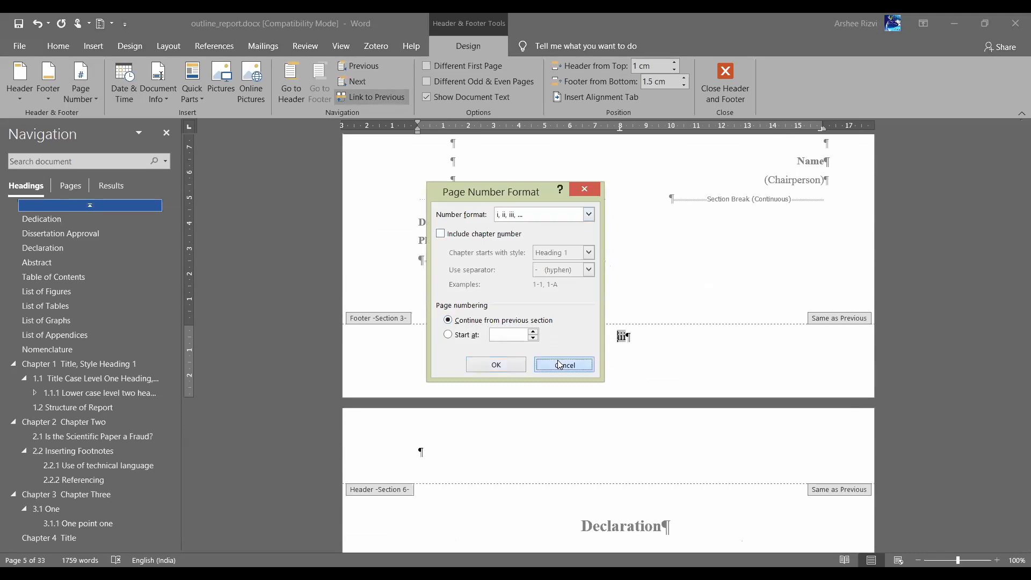
pyautogui.scroll(-20, 559, 364)
pyautogui.scroll(-10, 560, 365)
pyautogui.scroll(-15, 560, 365)
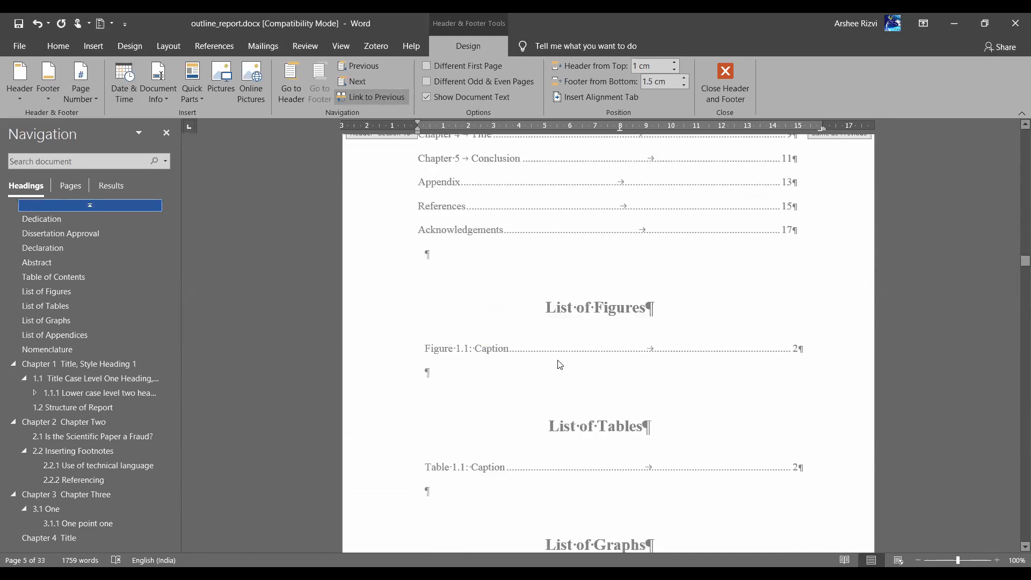
pyautogui.scroll(-15, 560, 364)
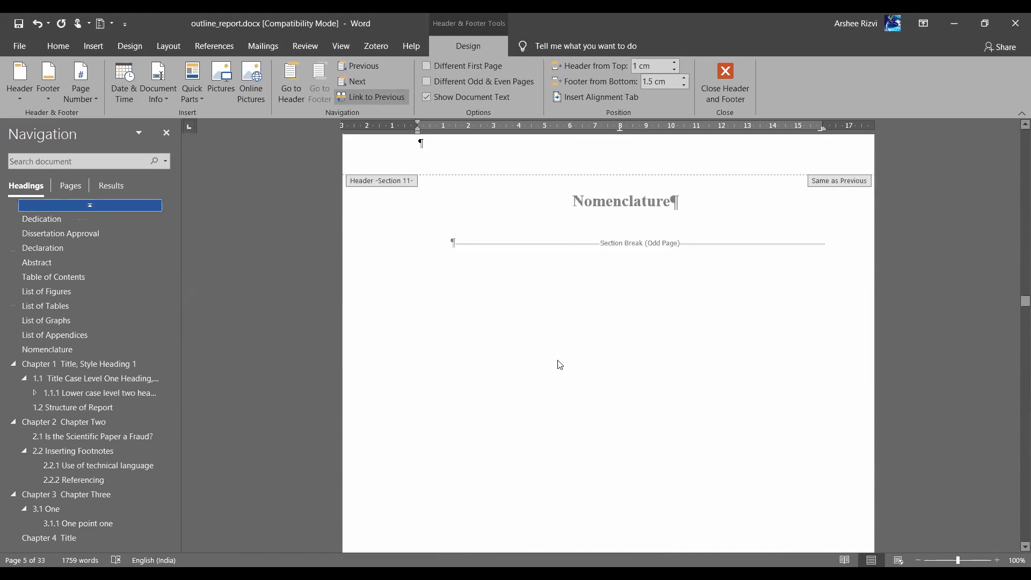
# Check the page number format on the page xiii footer and leave it unchanged
pyautogui.click(451, 286)
pyautogui.click(75, 98)
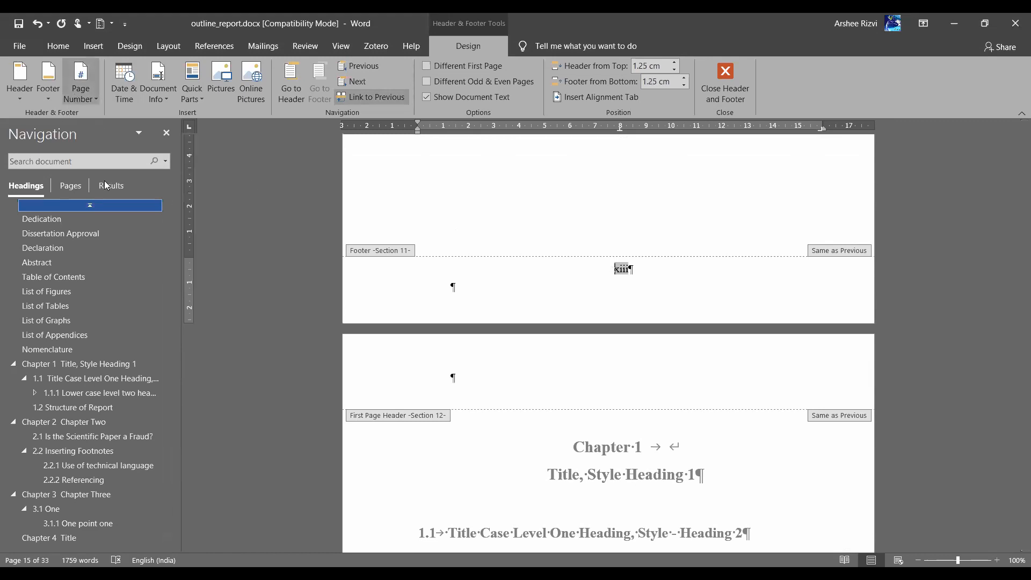
pyautogui.click(107, 183)
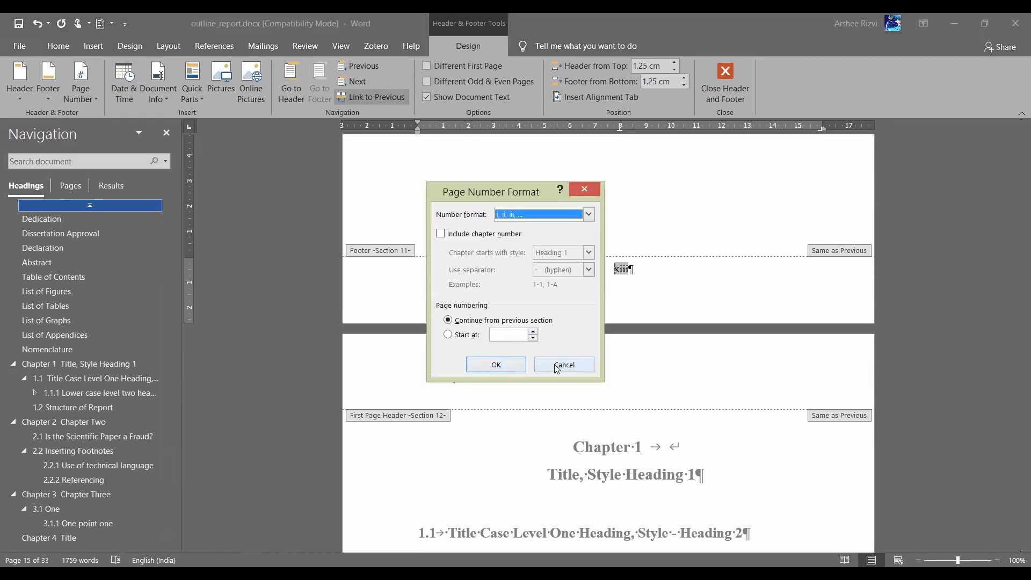
pyautogui.click(554, 364)
pyautogui.scroll(-10, 554, 368)
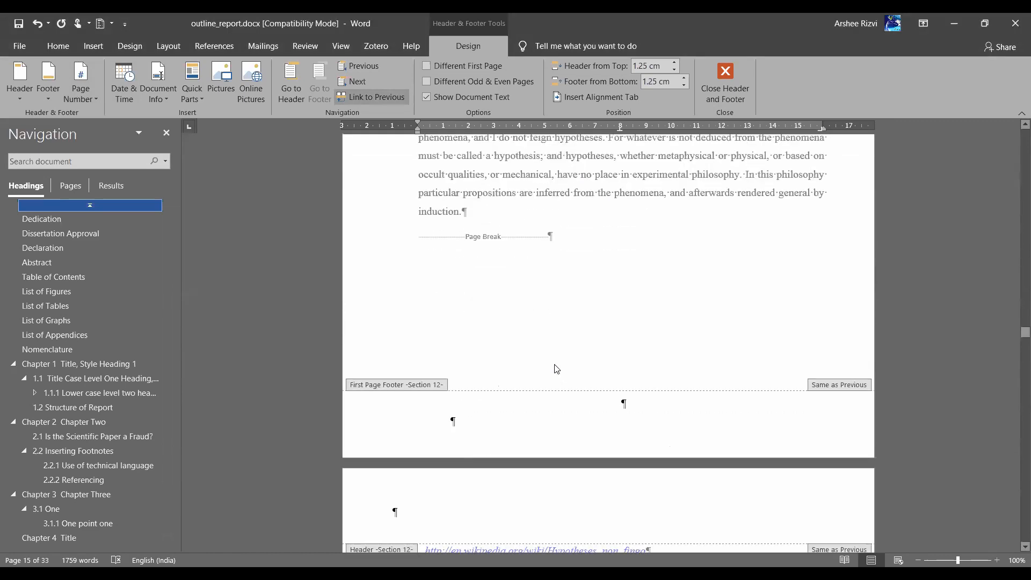
pyautogui.click(656, 412)
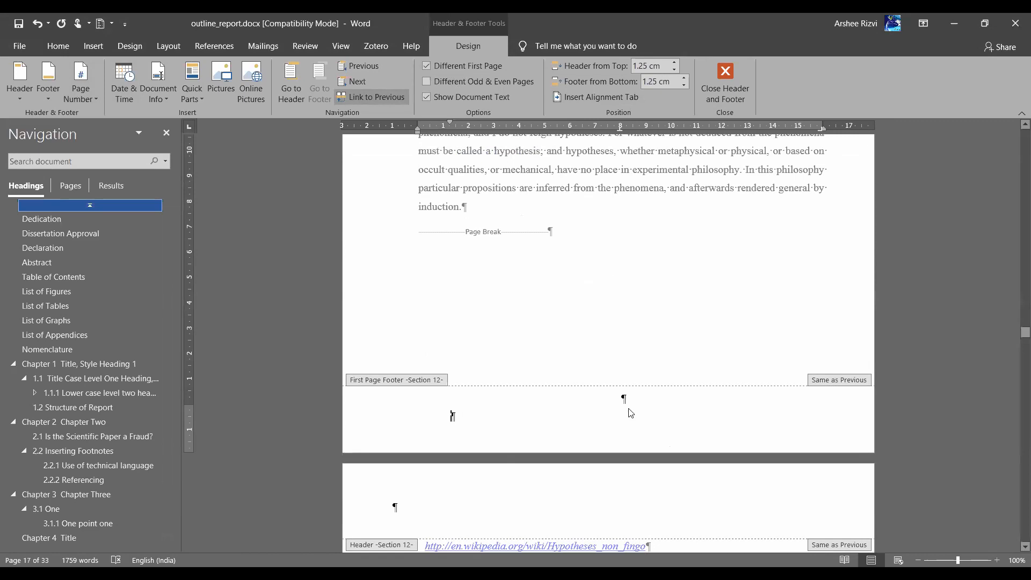
pyautogui.scroll(-5, 628, 410)
pyautogui.scroll(-9, 631, 413)
pyautogui.scroll(5, 630, 413)
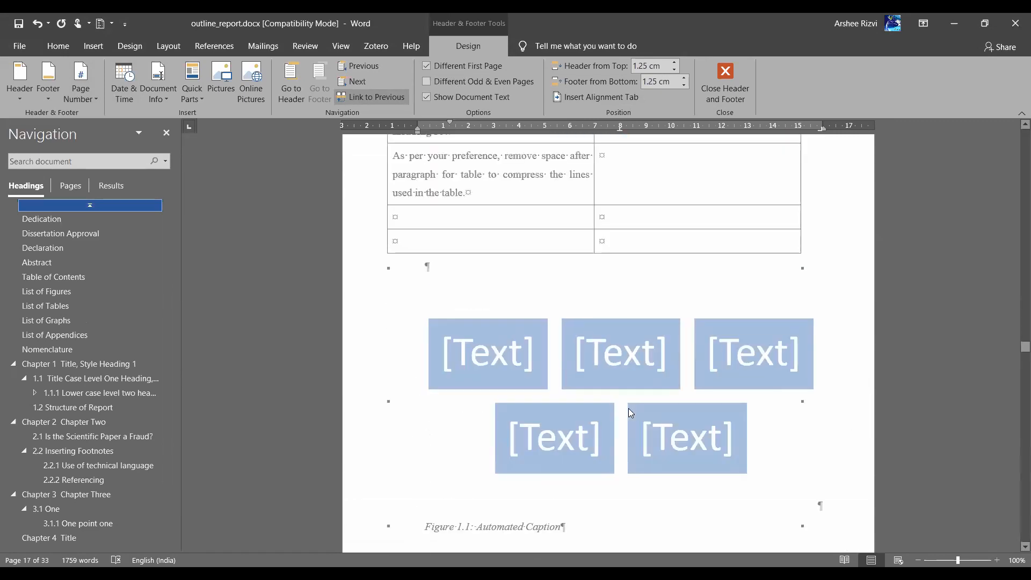
pyautogui.scroll(4, 629, 408)
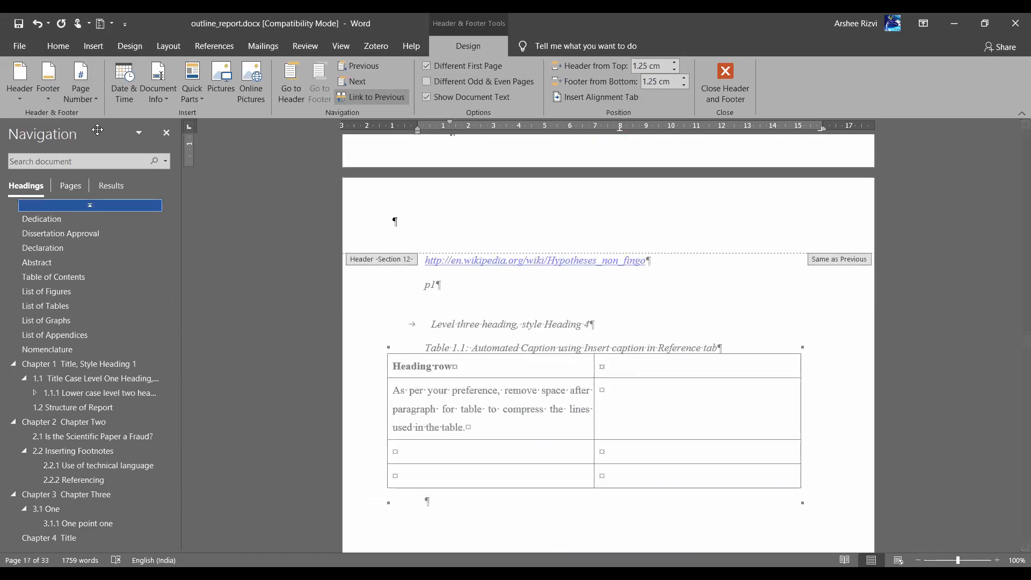
pyautogui.click(85, 99)
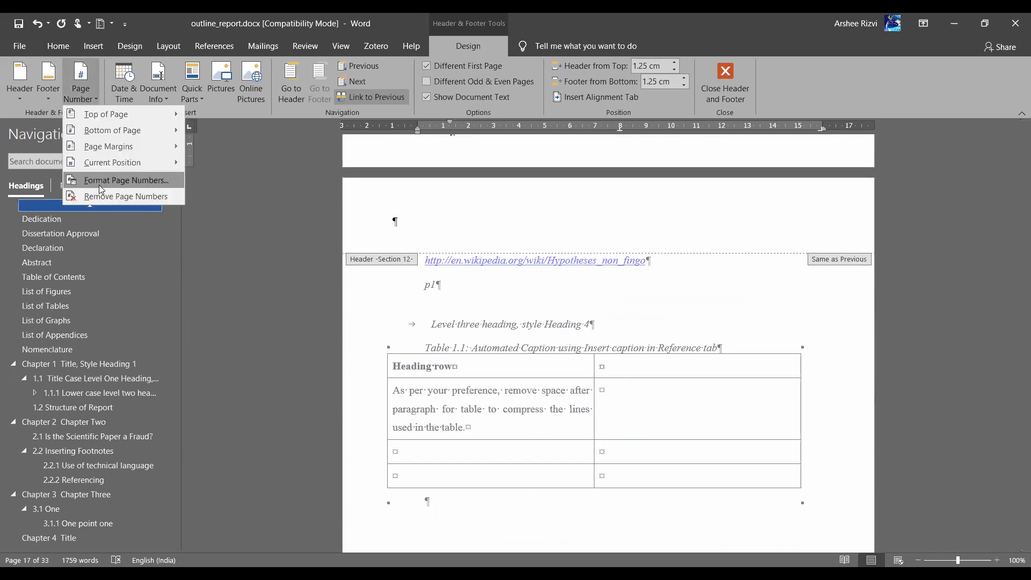
pyautogui.click(99, 185)
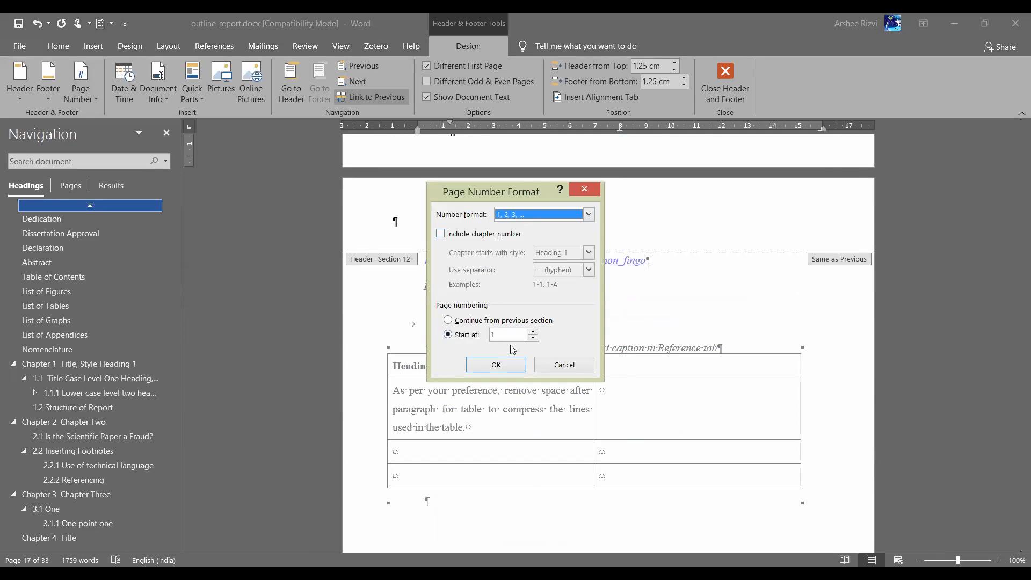
pyautogui.click(556, 365)
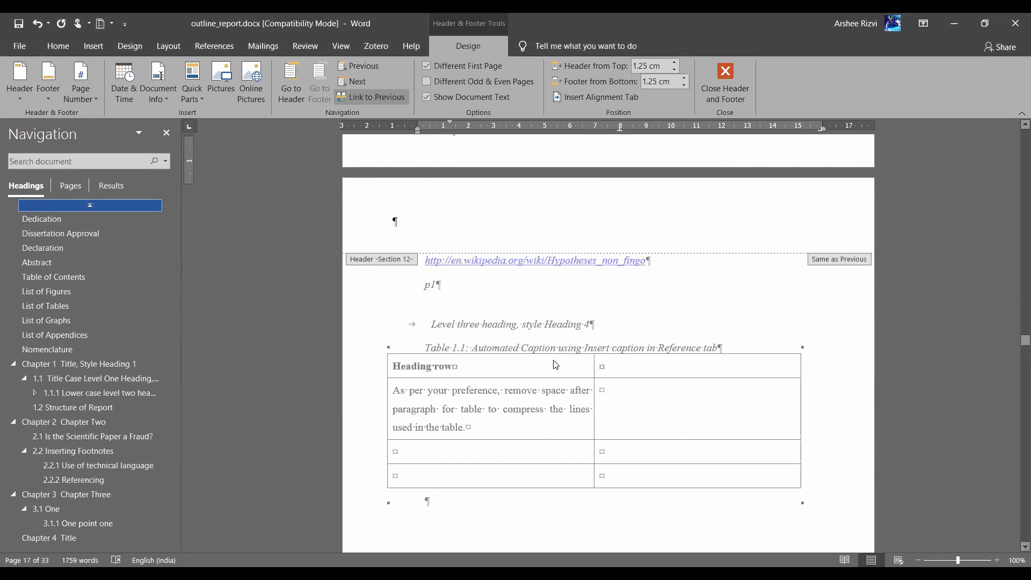
pyautogui.scroll(3, 557, 360)
pyautogui.scroll(-4, 605, 352)
pyautogui.scroll(-6, 604, 351)
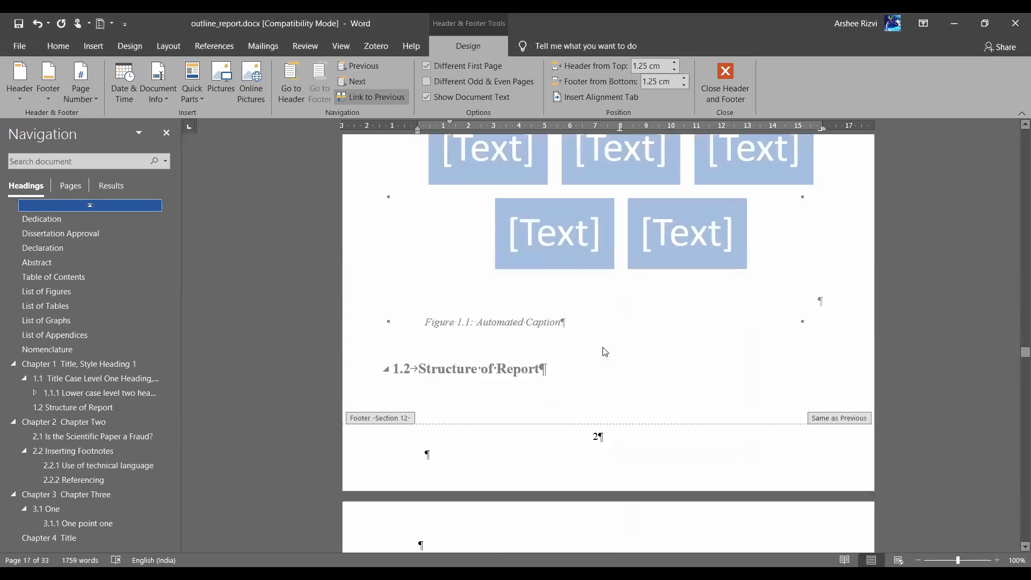
pyautogui.click(598, 411)
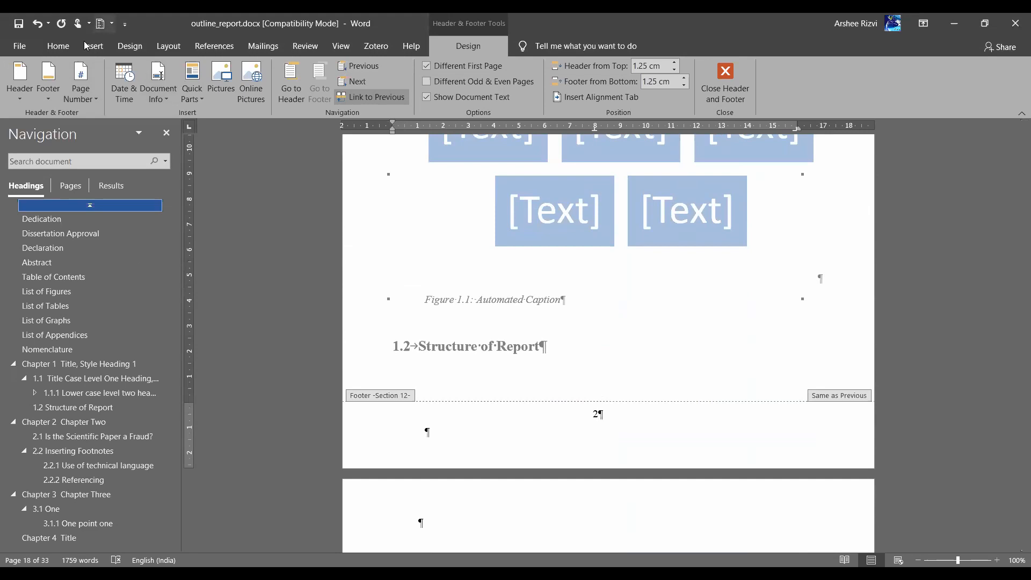
pyautogui.click(78, 100)
pyautogui.click(99, 184)
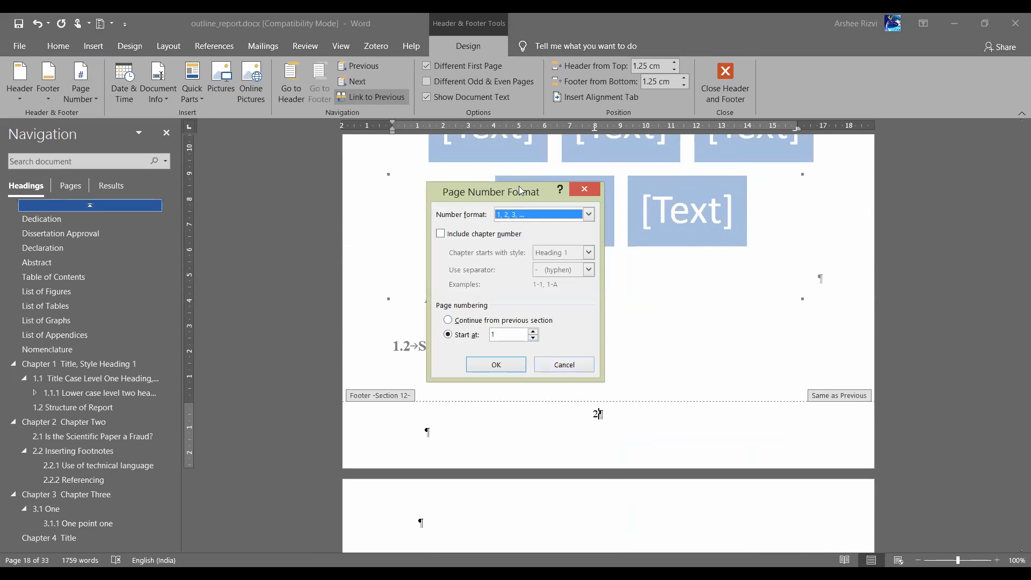
pyautogui.click(559, 370)
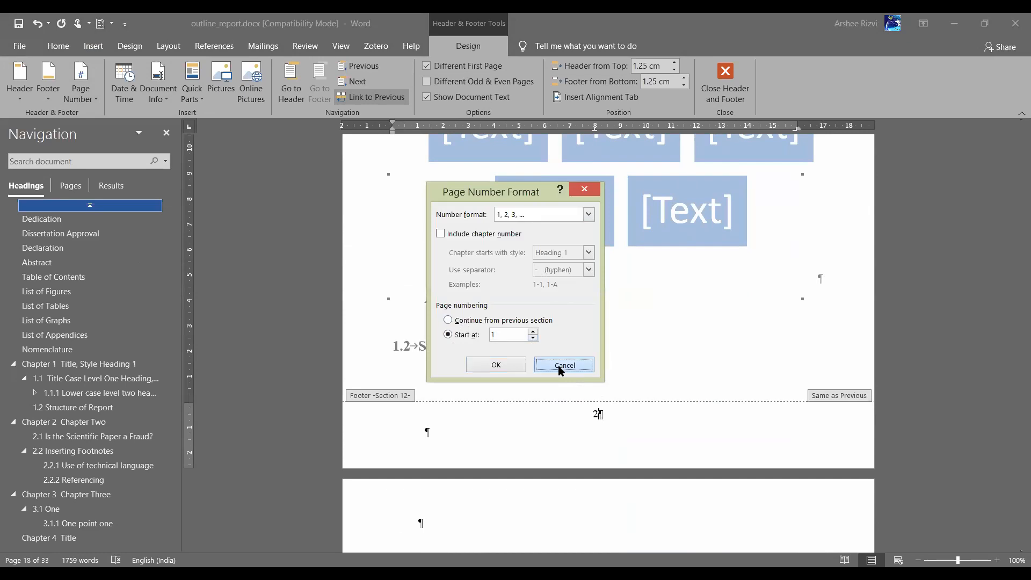
pyautogui.scroll(-15, 558, 365)
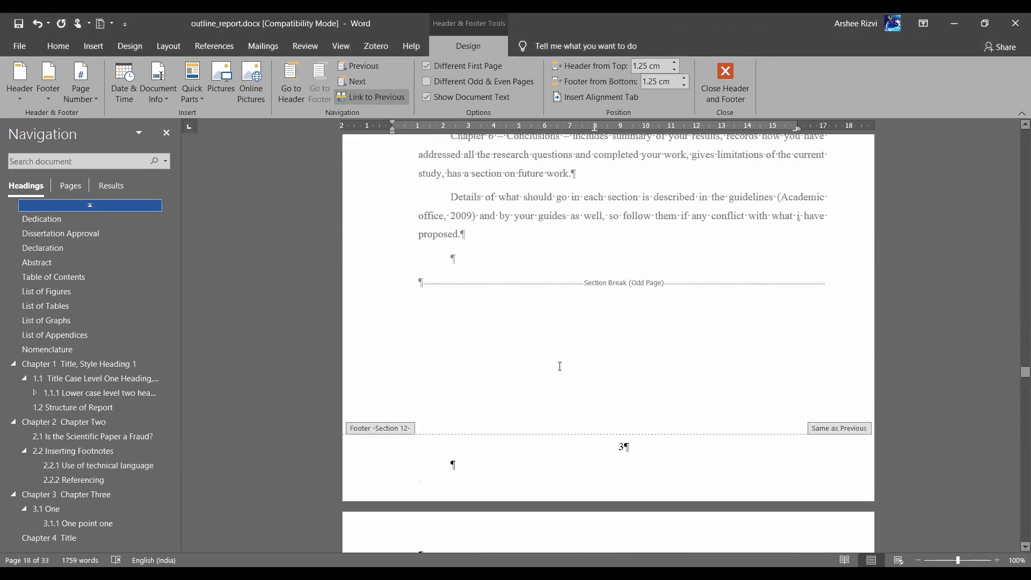
pyautogui.click(620, 361)
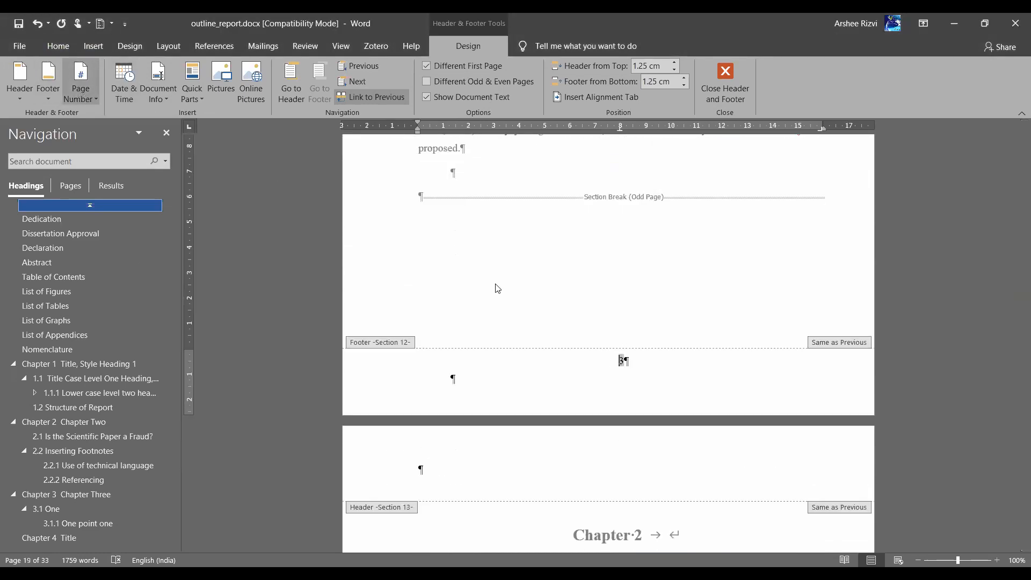
pyautogui.scroll(2, 440, 360)
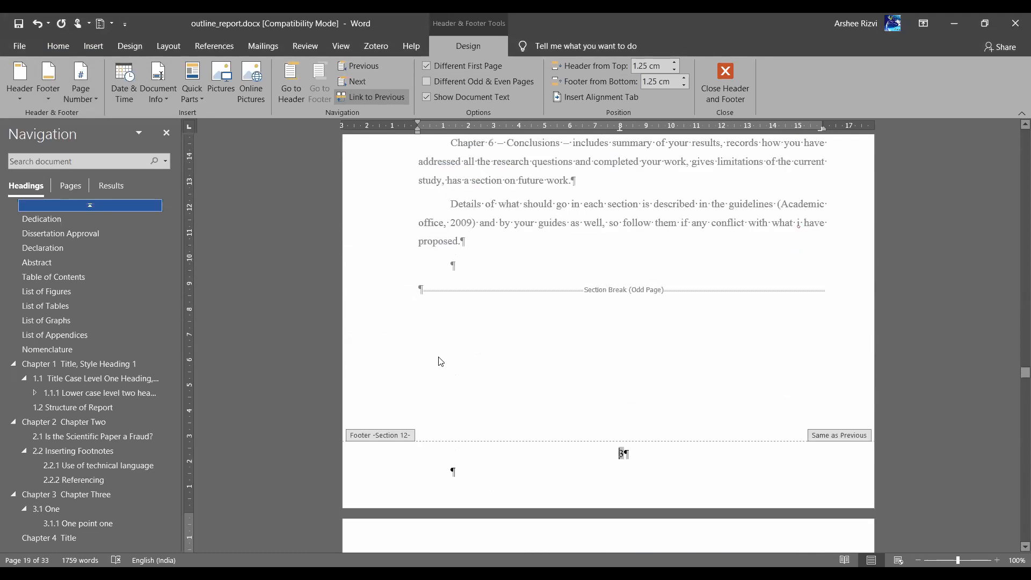
pyautogui.scroll(12, 440, 361)
pyautogui.scroll(10, 441, 361)
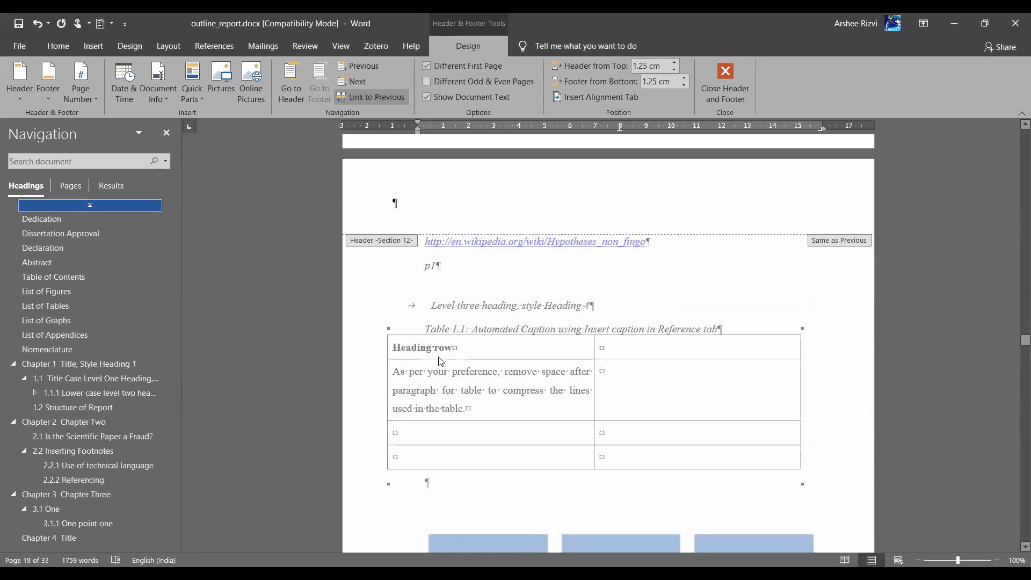
pyautogui.scroll(2, 622, 177)
pyautogui.scroll(-20, 595, 230)
pyautogui.click(674, 291)
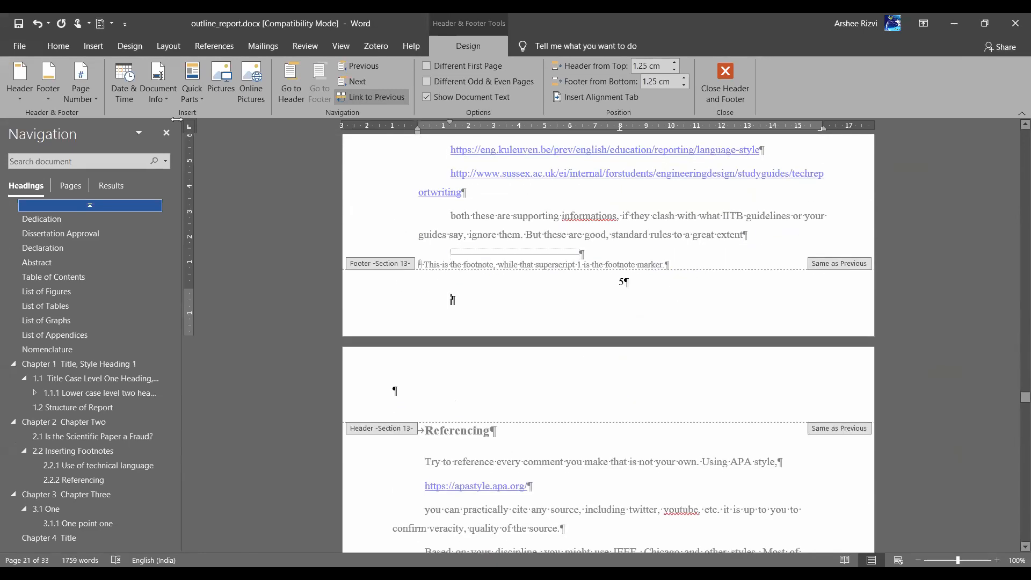
pyautogui.click(80, 94)
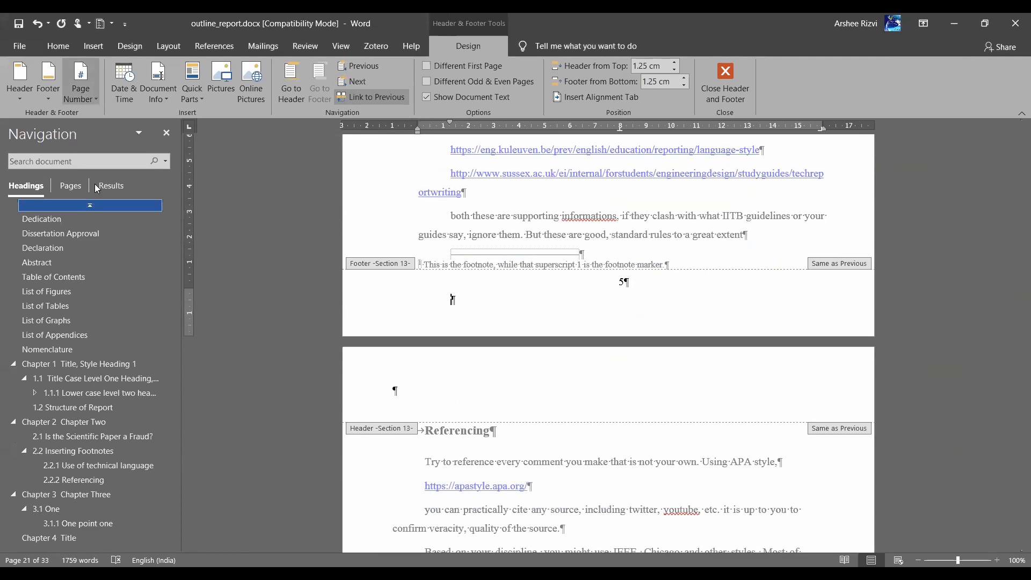
pyautogui.click(98, 189)
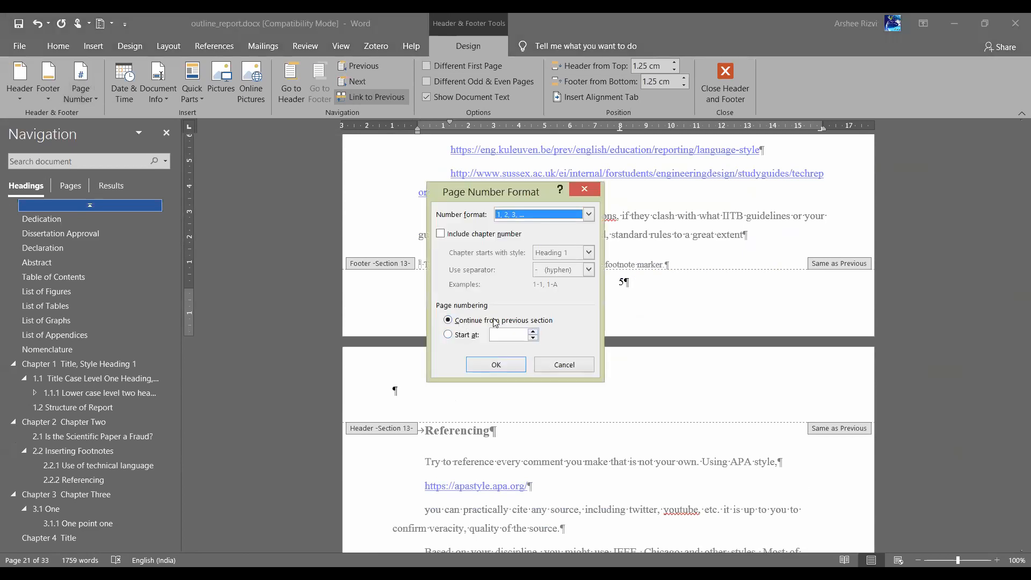
pyautogui.click(563, 366)
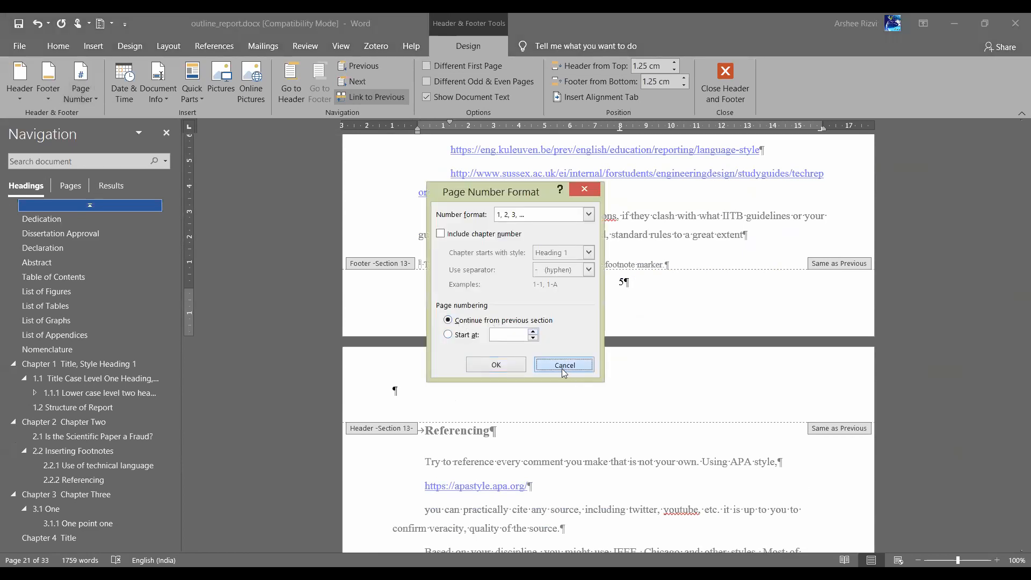
pyautogui.scroll(15, 621, 316)
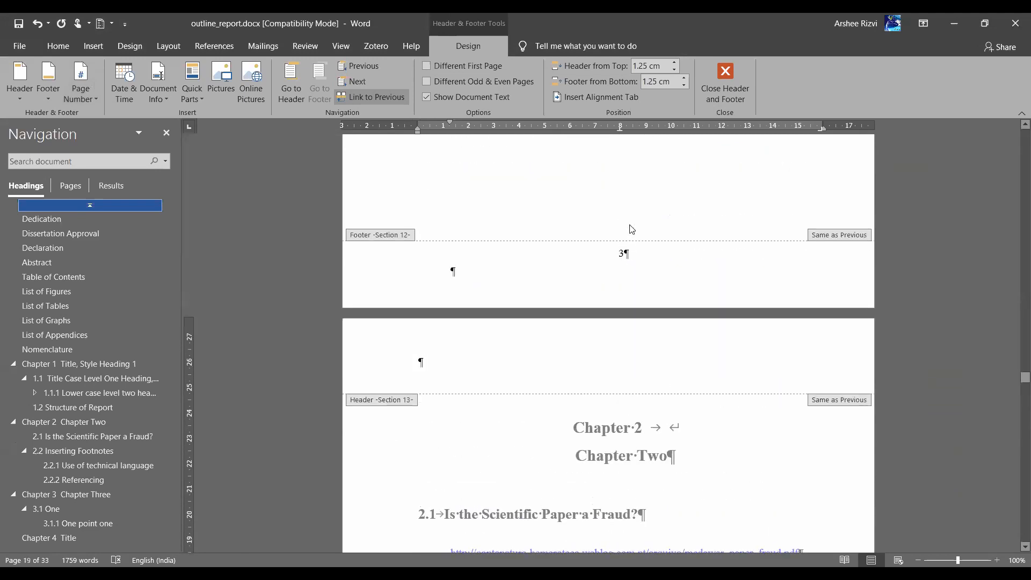
pyautogui.click(618, 260)
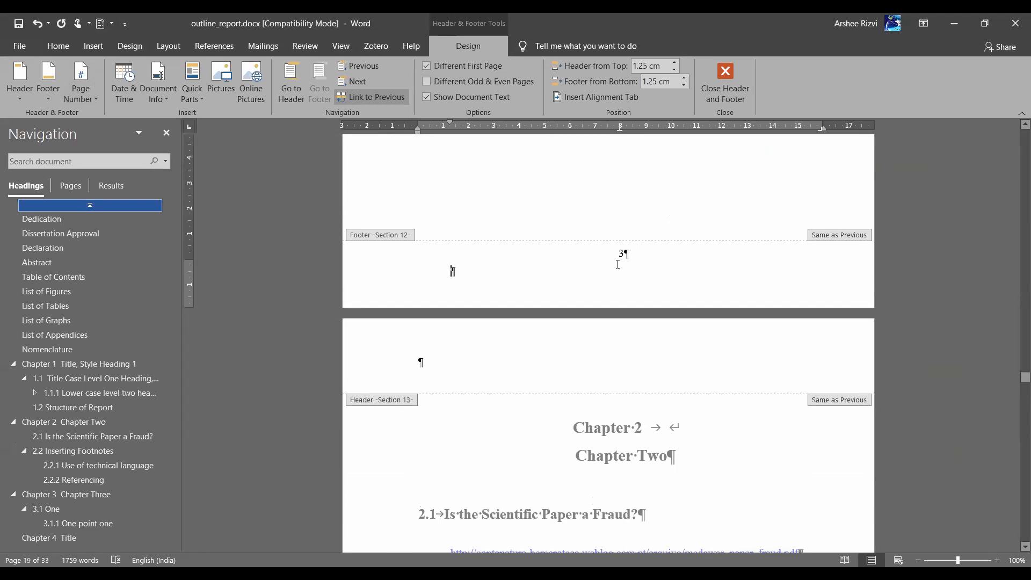
pyautogui.scroll(-3, 619, 268)
pyautogui.scroll(-8, 619, 269)
pyautogui.scroll(8, 619, 269)
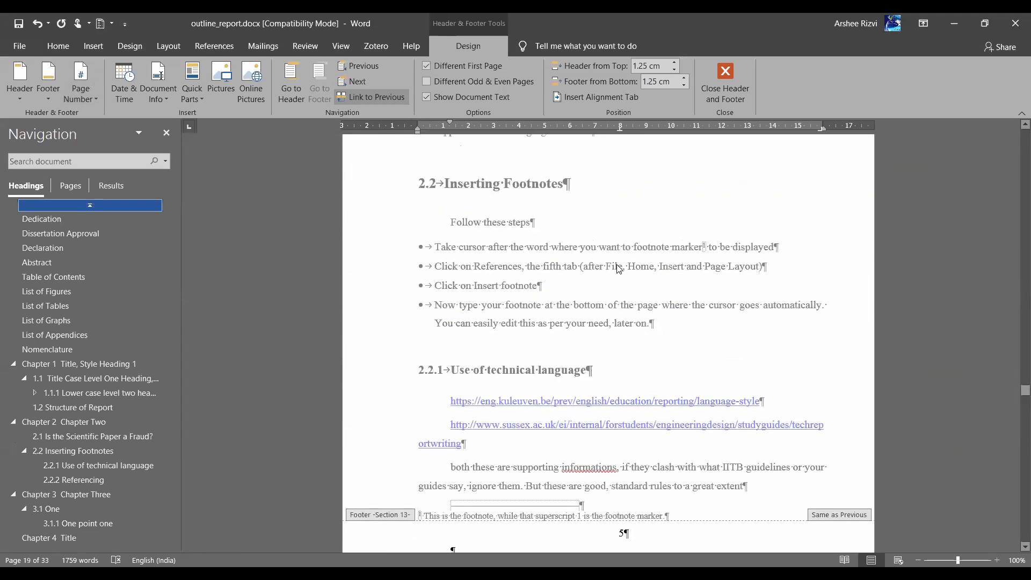
pyautogui.scroll(5, 618, 264)
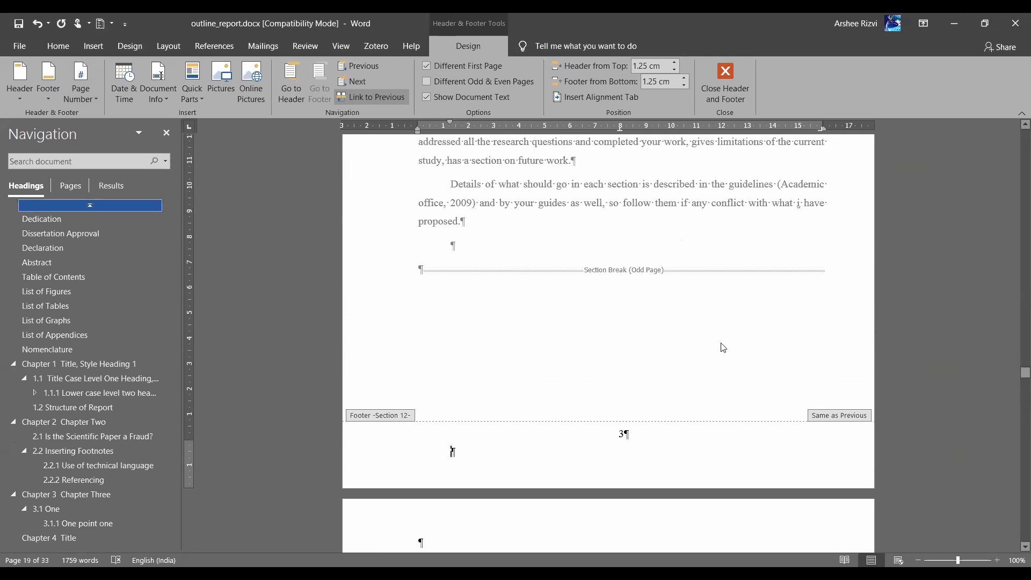
pyautogui.scroll(-1, 722, 344)
pyautogui.scroll(-1, 722, 343)
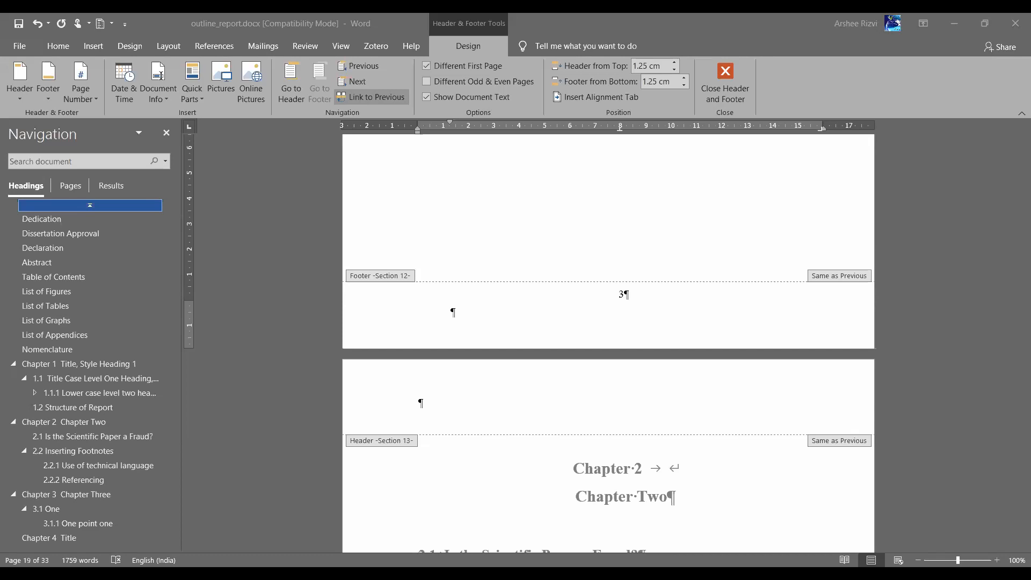
pyautogui.click(465, 315)
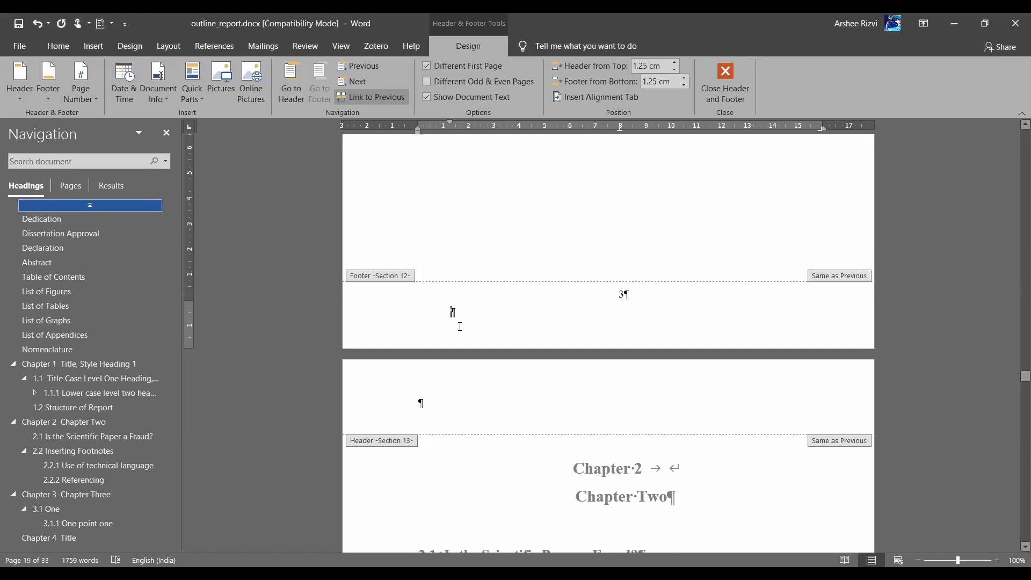
pyautogui.scroll(2, 460, 327)
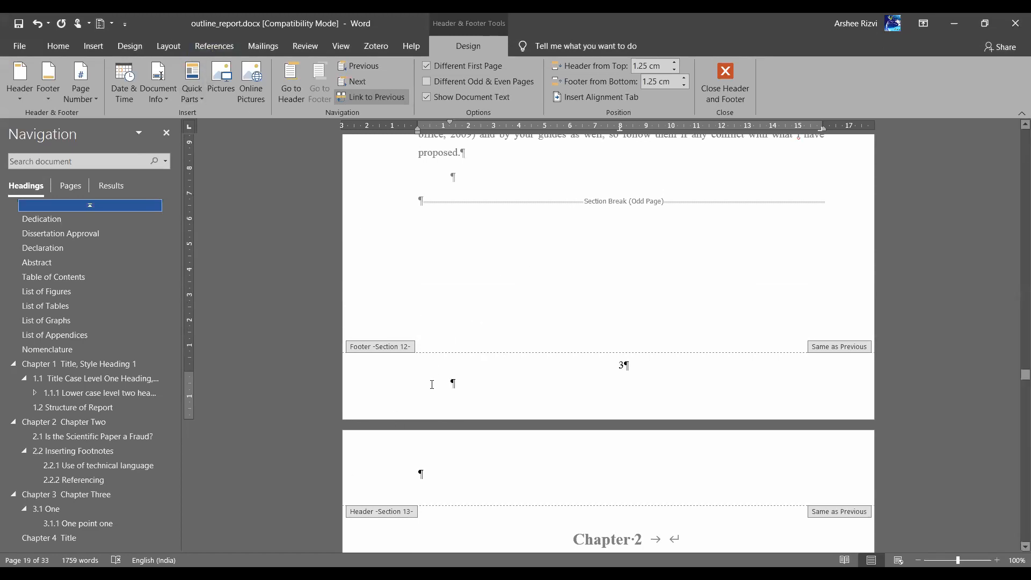
pyautogui.click(21, 99)
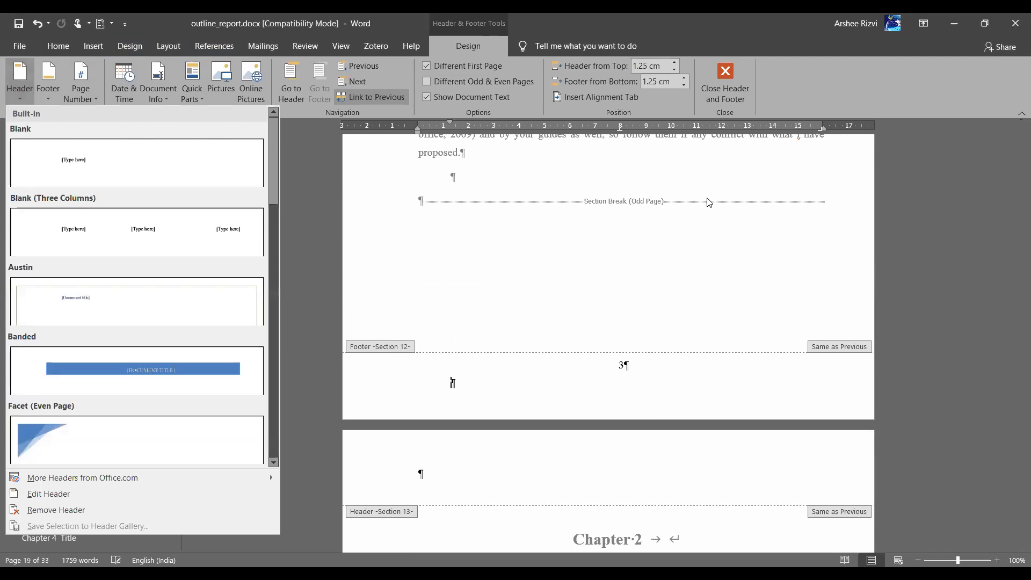
pyautogui.click(708, 202)
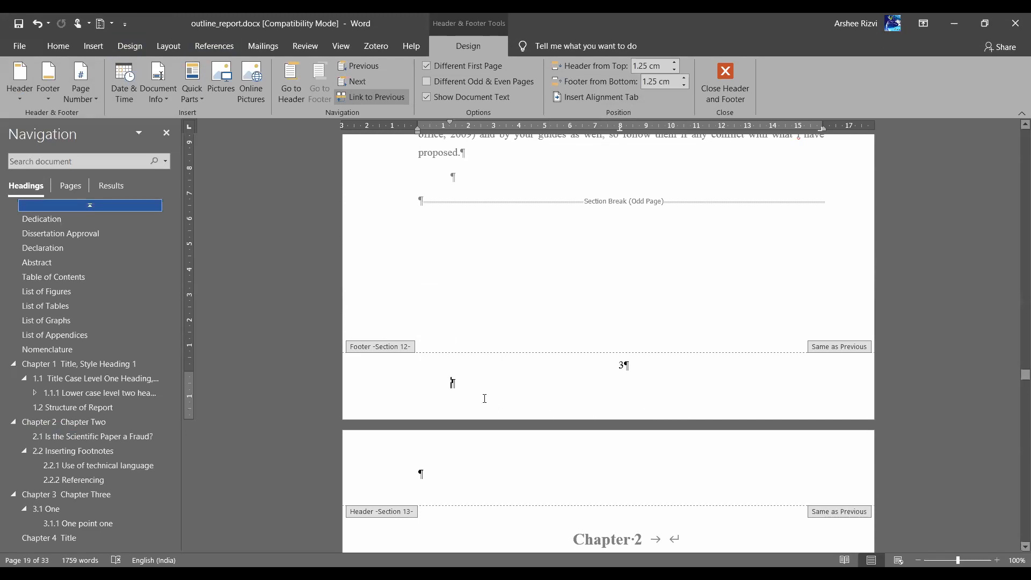
pyautogui.scroll(5, 485, 398)
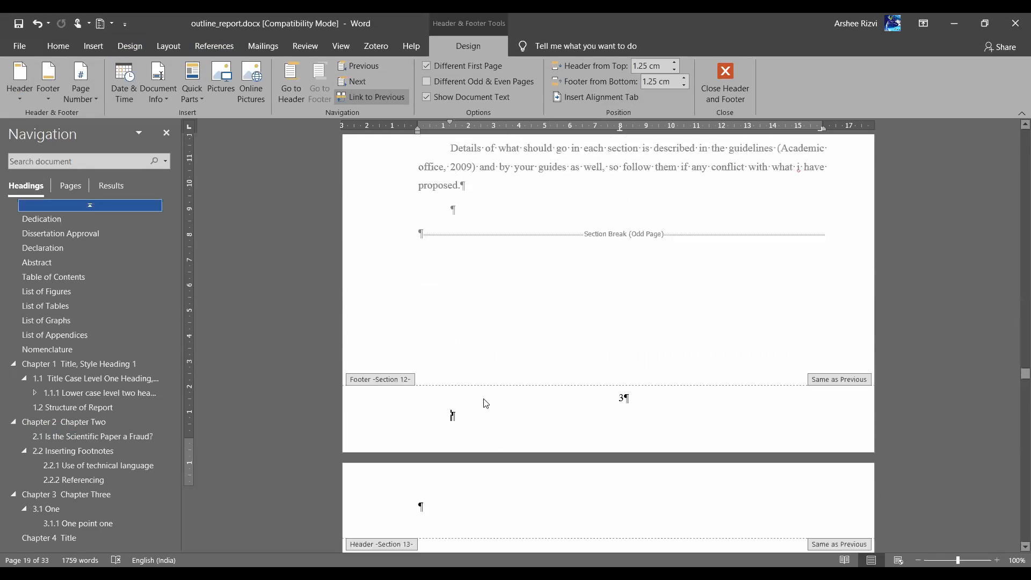
pyautogui.scroll(-5, 484, 399)
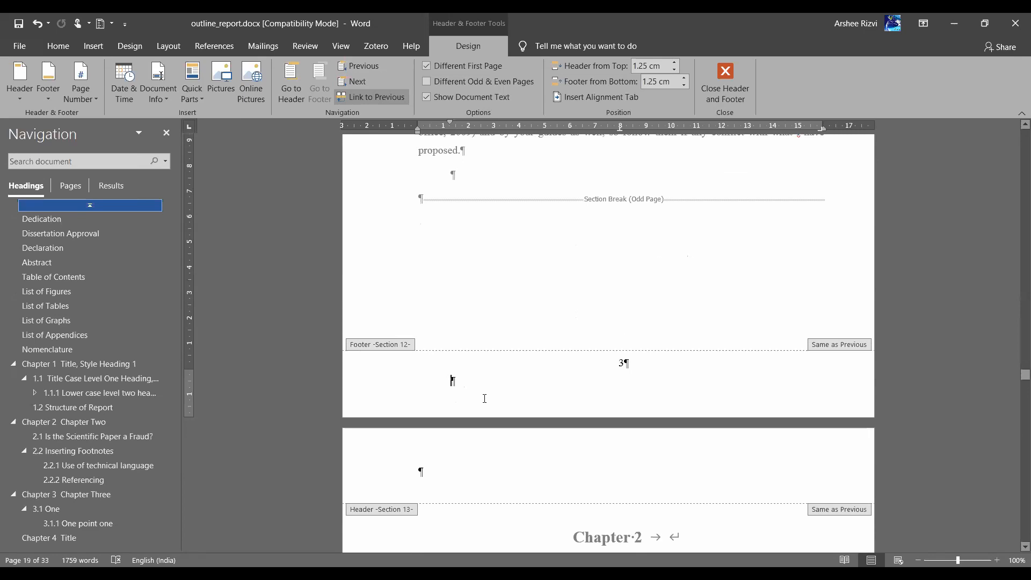
pyautogui.scroll(5, 485, 399)
pyautogui.scroll(3, 485, 403)
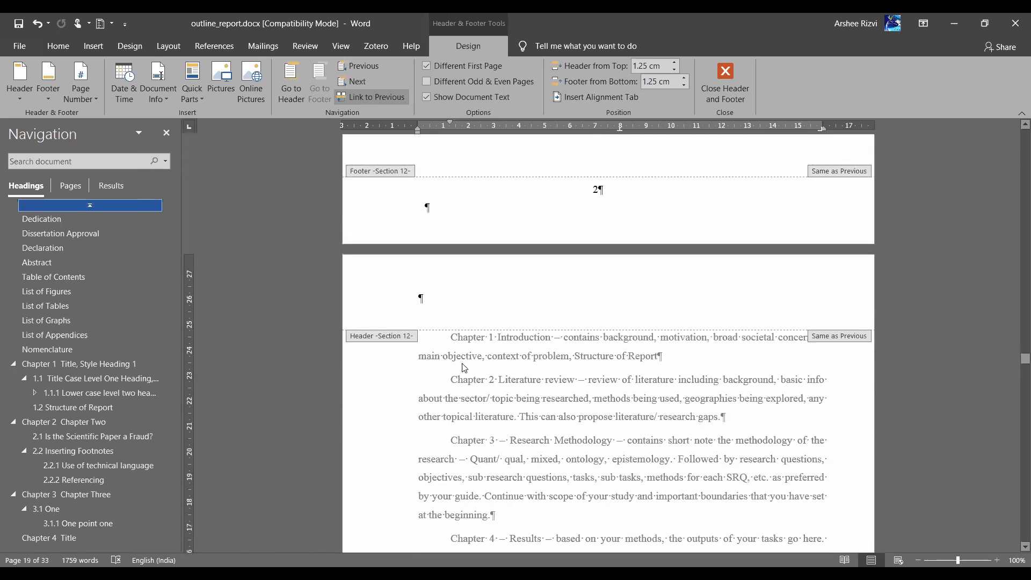
pyautogui.click(421, 299)
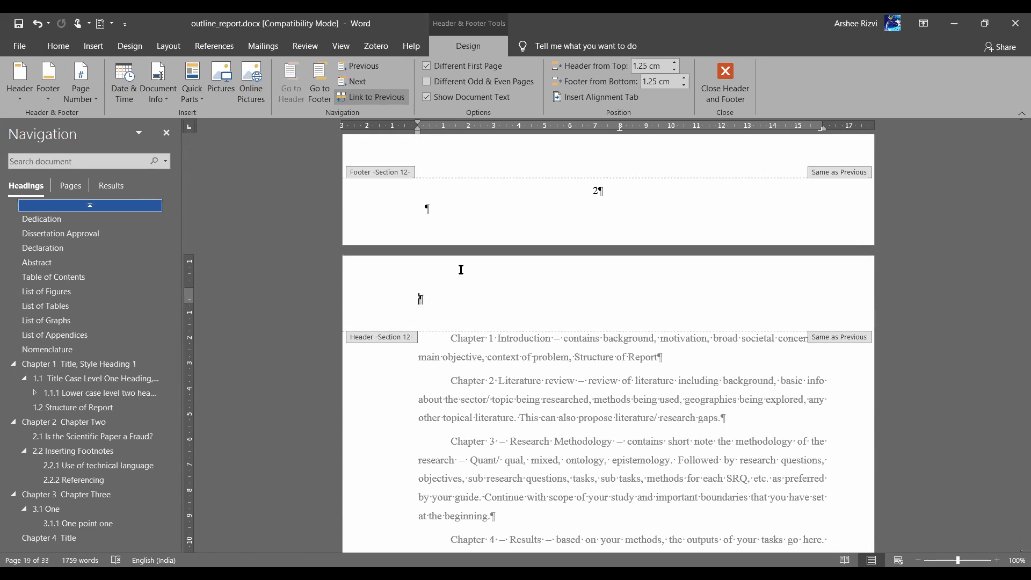
pyautogui.click(610, 192)
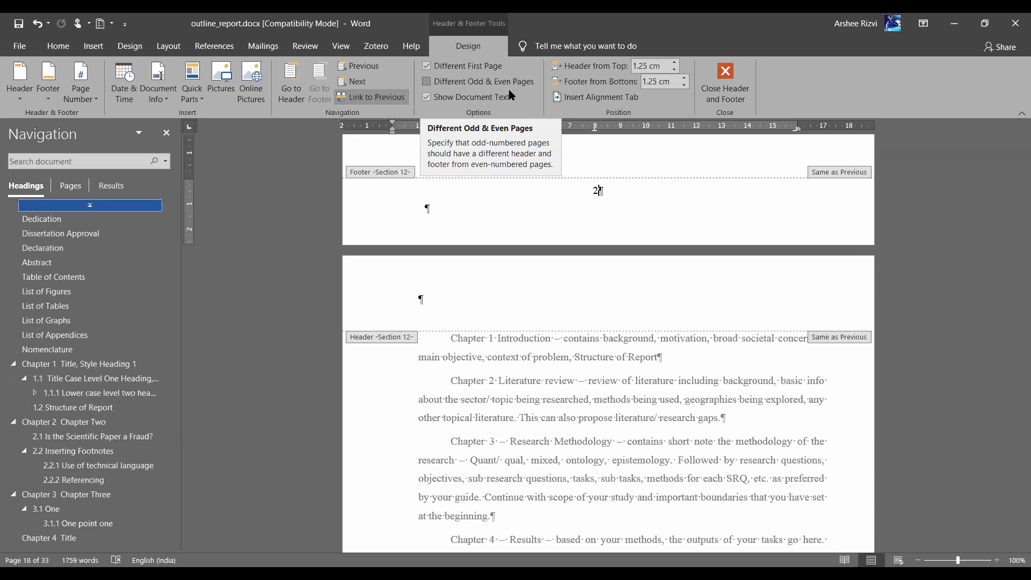
pyautogui.scroll(15, 592, 205)
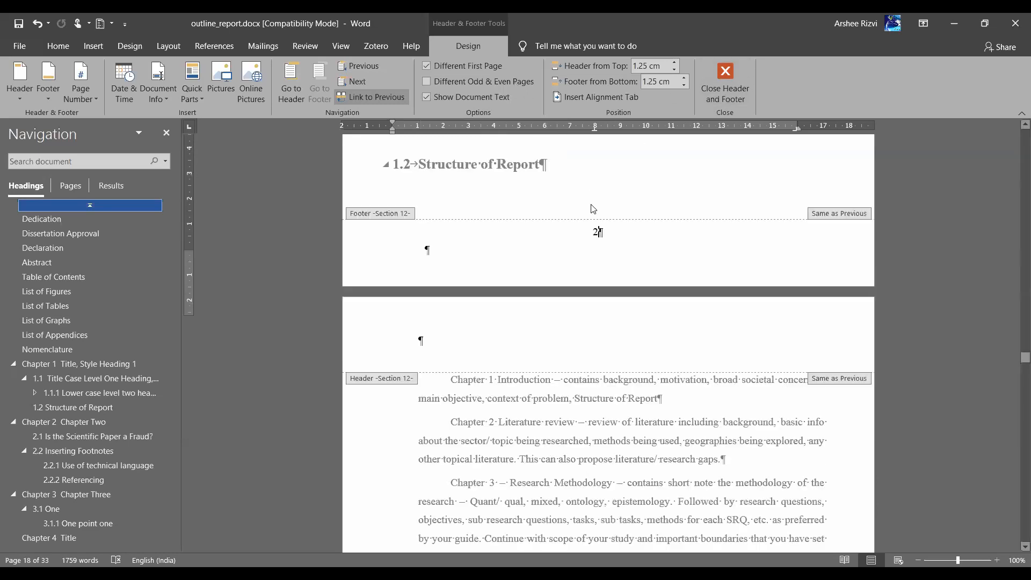
pyautogui.scroll(-8, 592, 209)
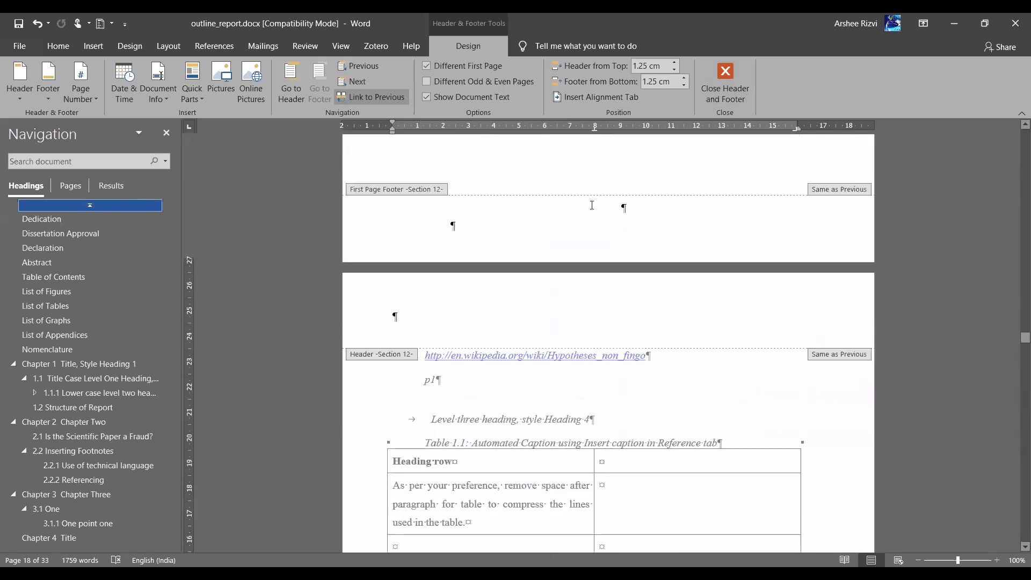
pyautogui.scroll(-4, 593, 208)
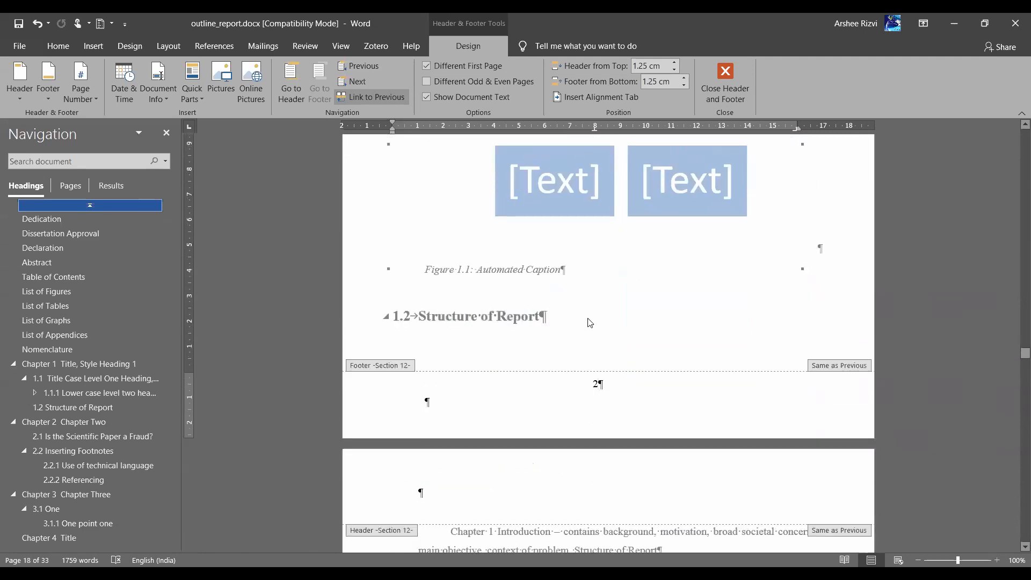
# Close footer editing, place the cursor in the Level three heading, and open the Styles pane
pyautogui.doubleClick(591, 320)
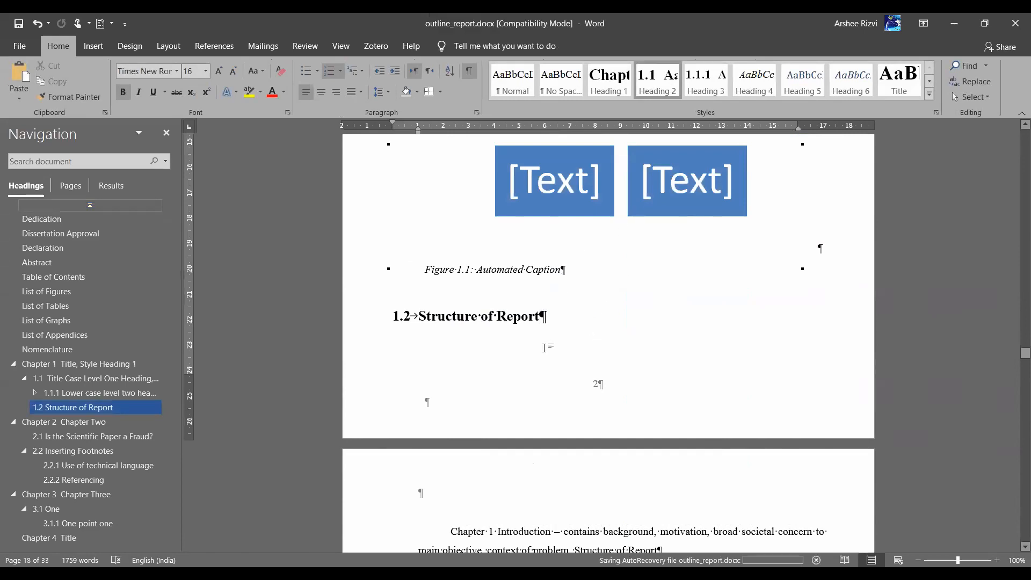
pyautogui.scroll(4, 594, 332)
pyautogui.scroll(7, 595, 334)
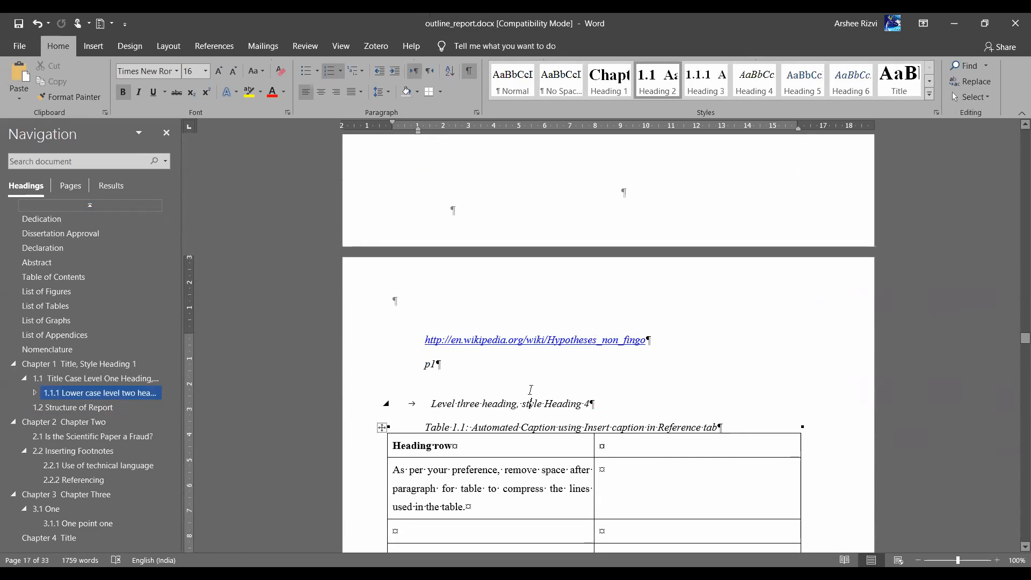
pyautogui.click(530, 390)
pyautogui.scroll(3, 530, 390)
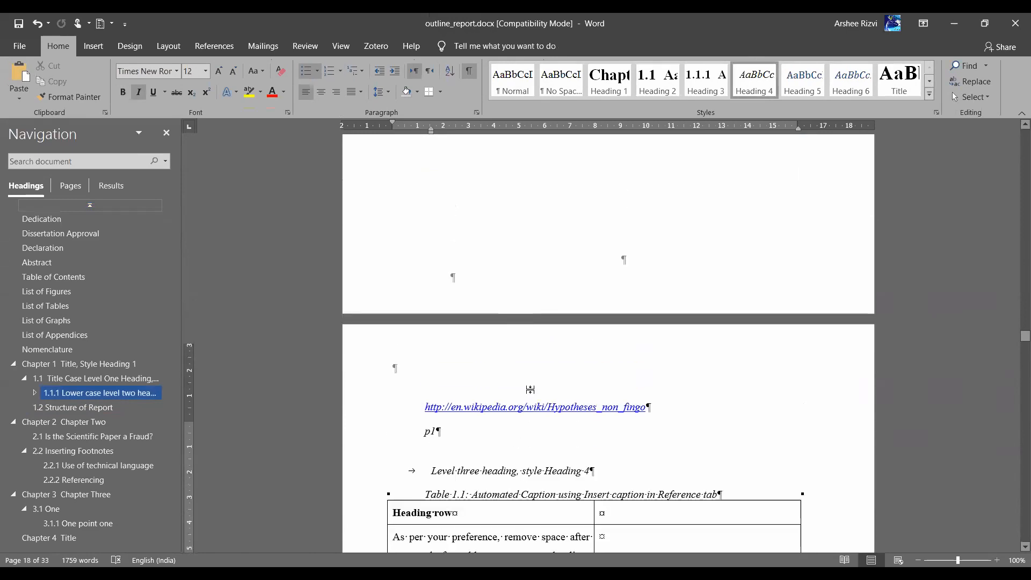
pyautogui.scroll(-2, 530, 391)
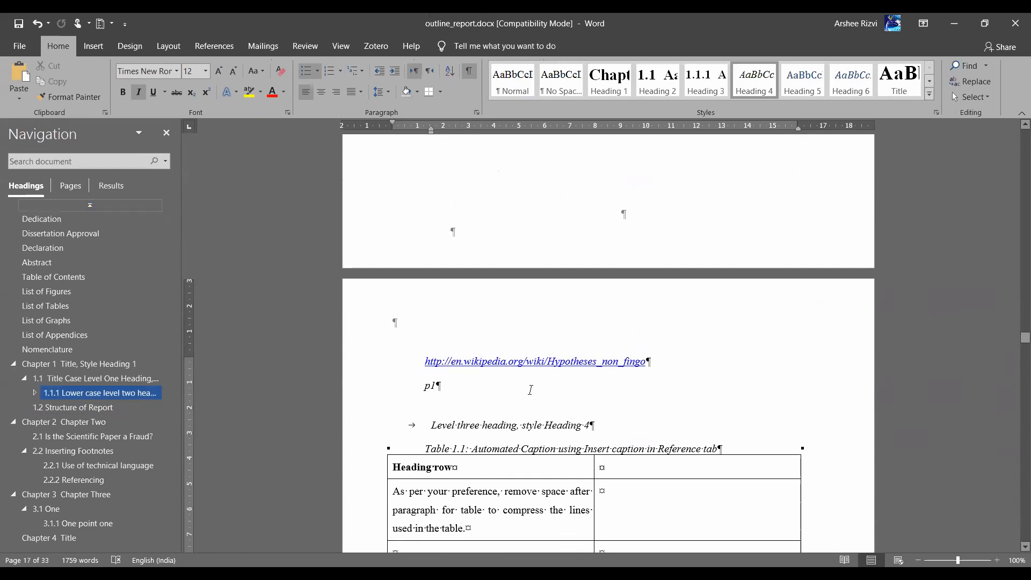
pyautogui.scroll(3, 530, 391)
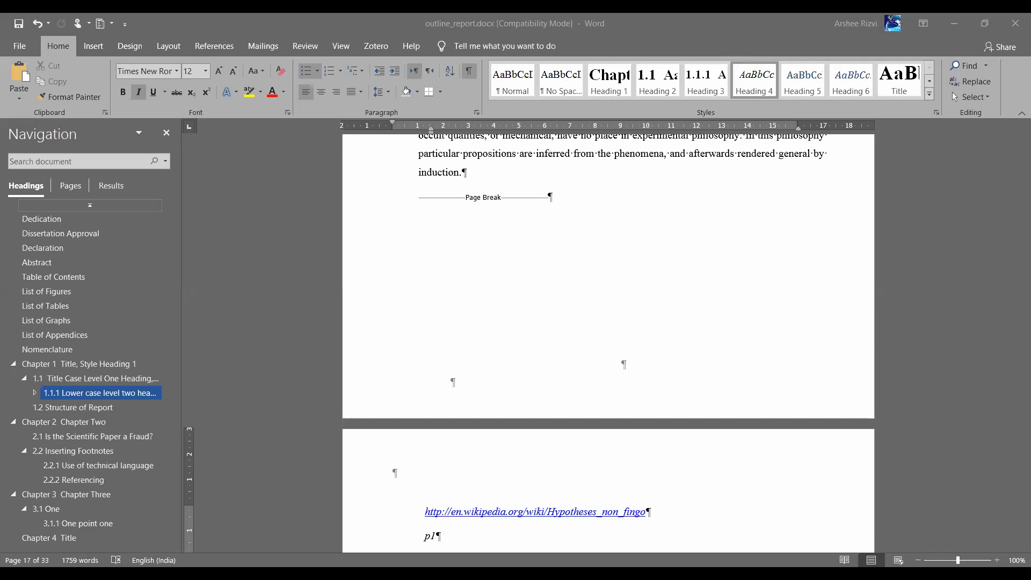
pyautogui.hotkey('alt', 'Tab')
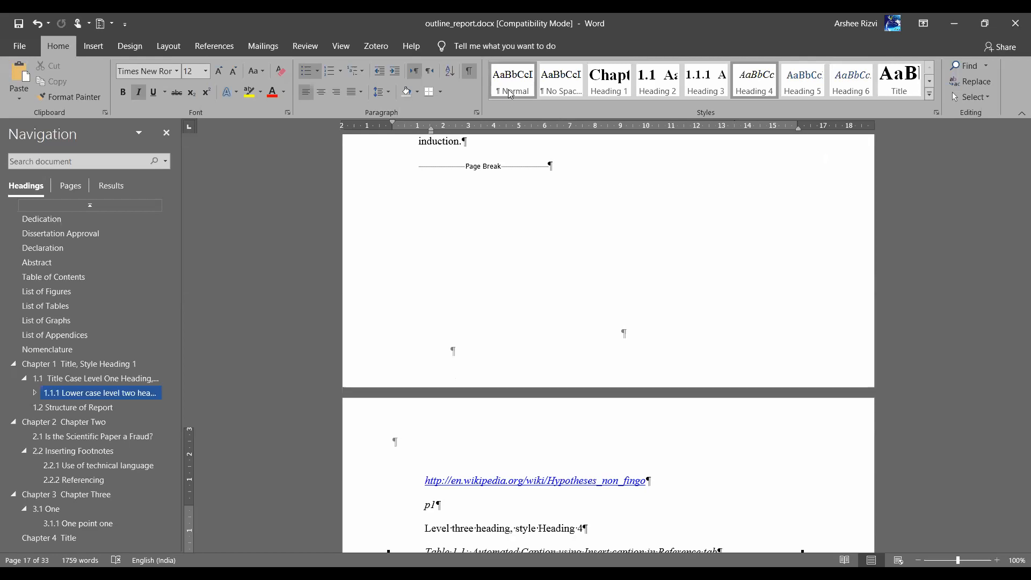
pyautogui.click(937, 115)
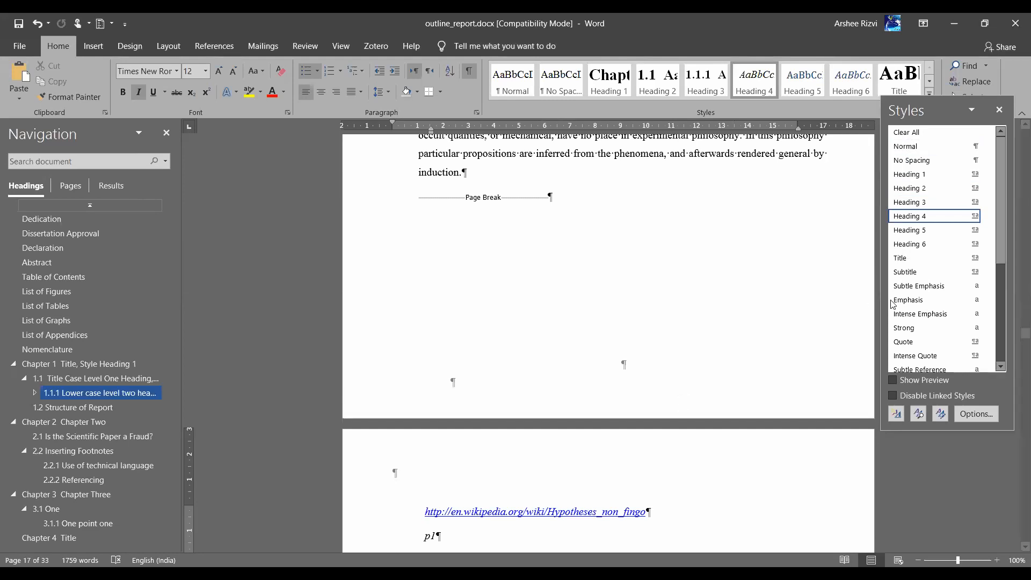
# Scroll the Styles list to Heading 1, then scroll up to Chapter 1's opening page
pyautogui.scroll(-3, 955, 297)
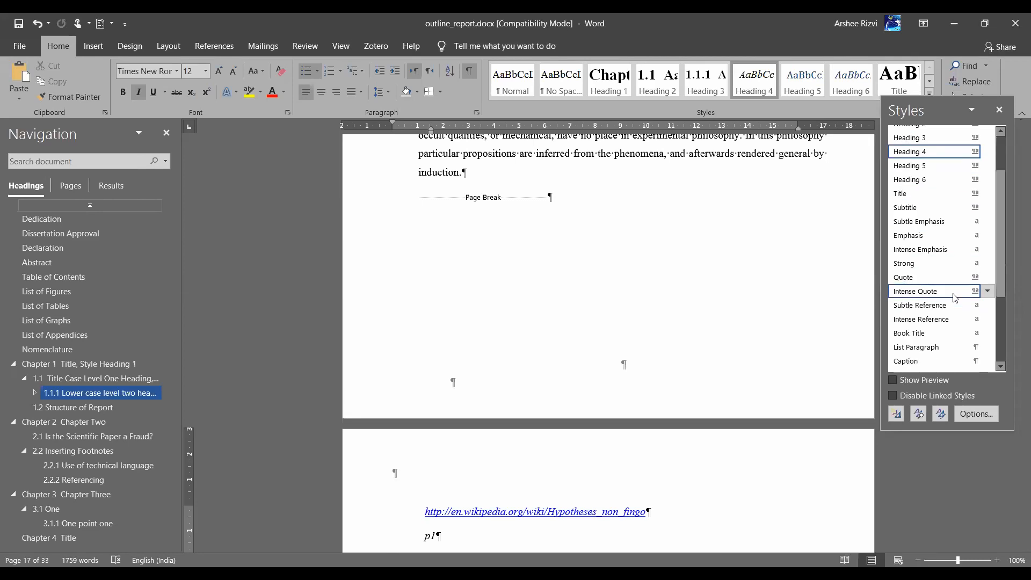
pyautogui.scroll(-3, 934, 261)
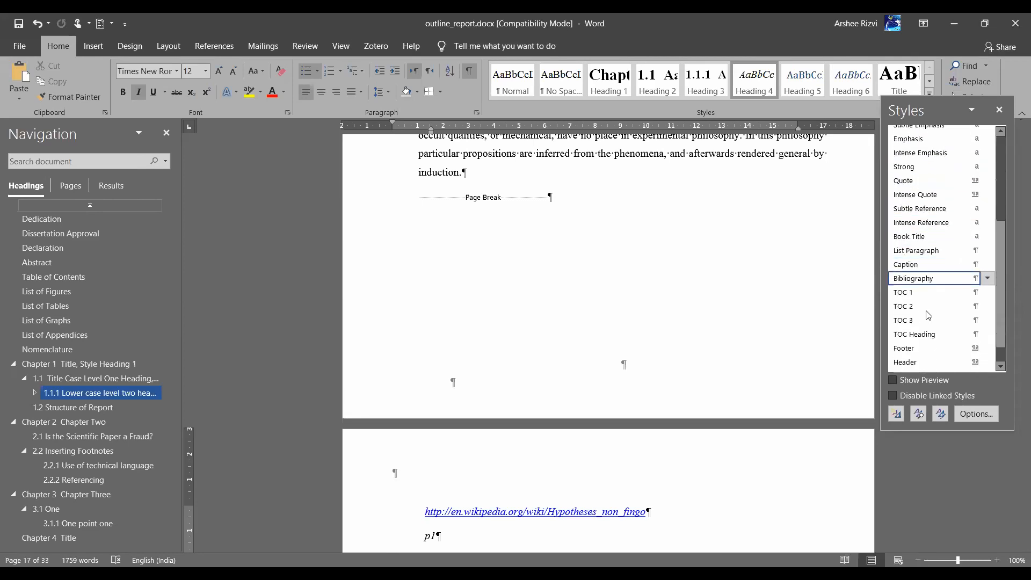
pyautogui.scroll(2, 929, 290)
pyautogui.scroll(-3, 929, 307)
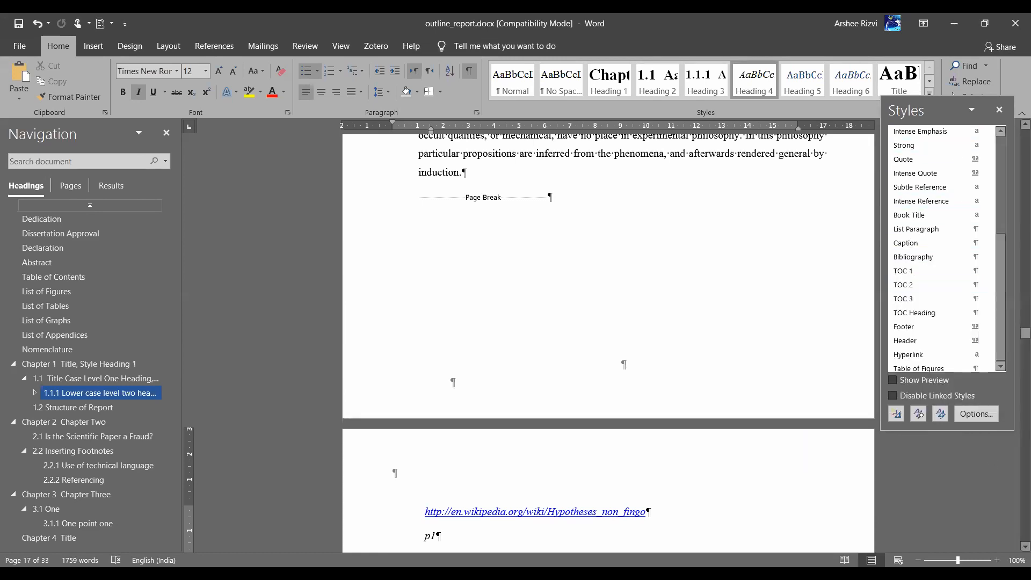
pyautogui.click(1000, 208)
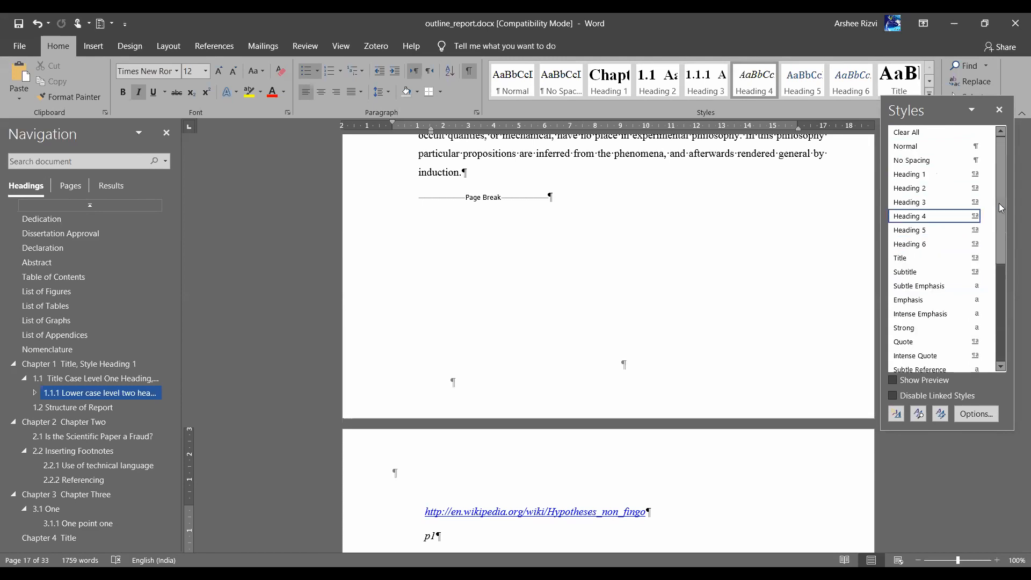
pyautogui.moveTo(1003, 211)
pyautogui.mouseDown()
pyautogui.moveTo(1003, 244)
pyautogui.moveTo(1003, 194)
pyautogui.mouseUp()
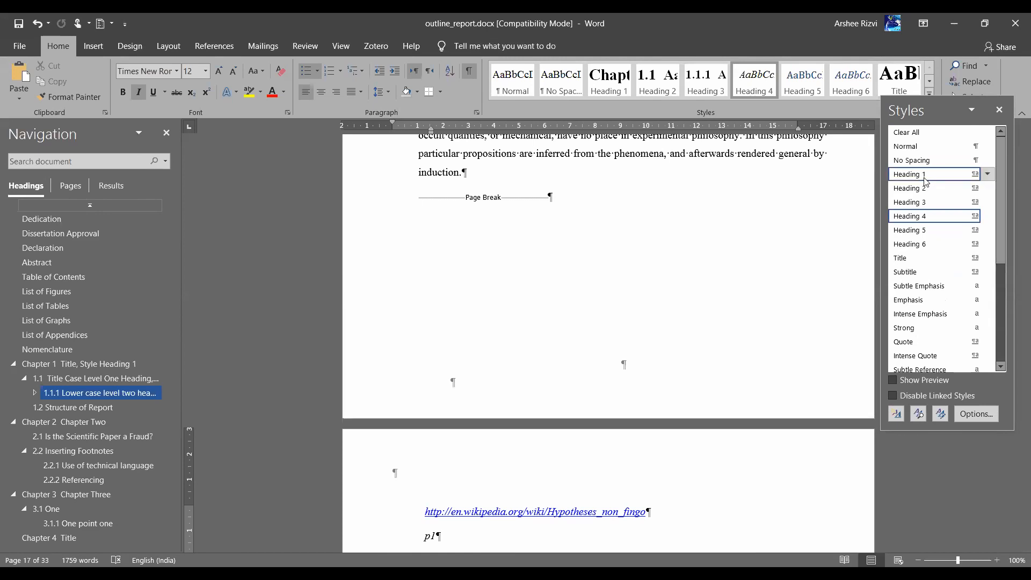
pyautogui.moveTo(926, 181)
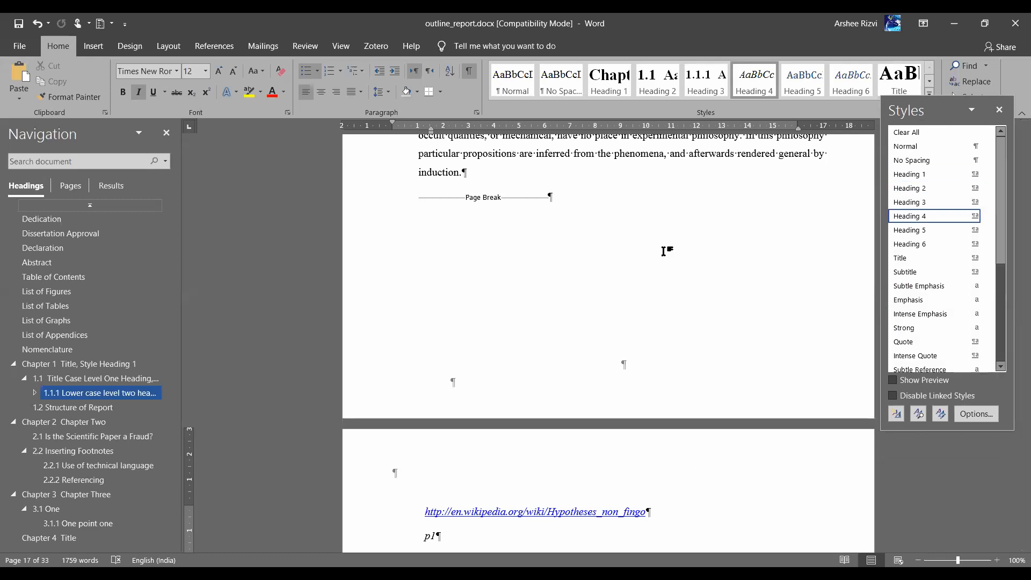
pyautogui.scroll(5, 649, 260)
pyautogui.scroll(5, 649, 260)
pyautogui.scroll(-1, 360, 310)
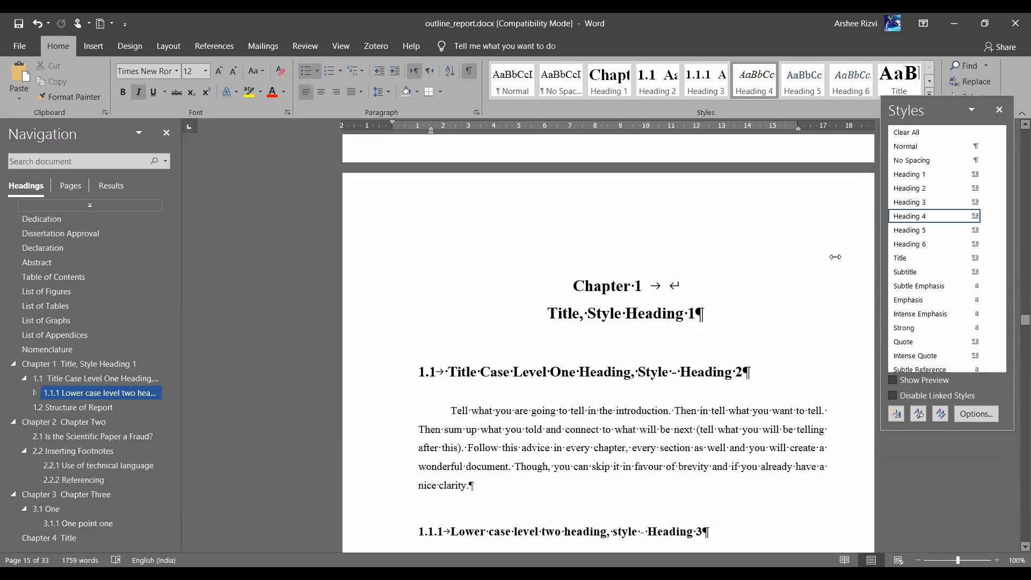
# Give the Chapter 1 title 60 pt spacing before and 24 pt after
pyautogui.click(359, 311)
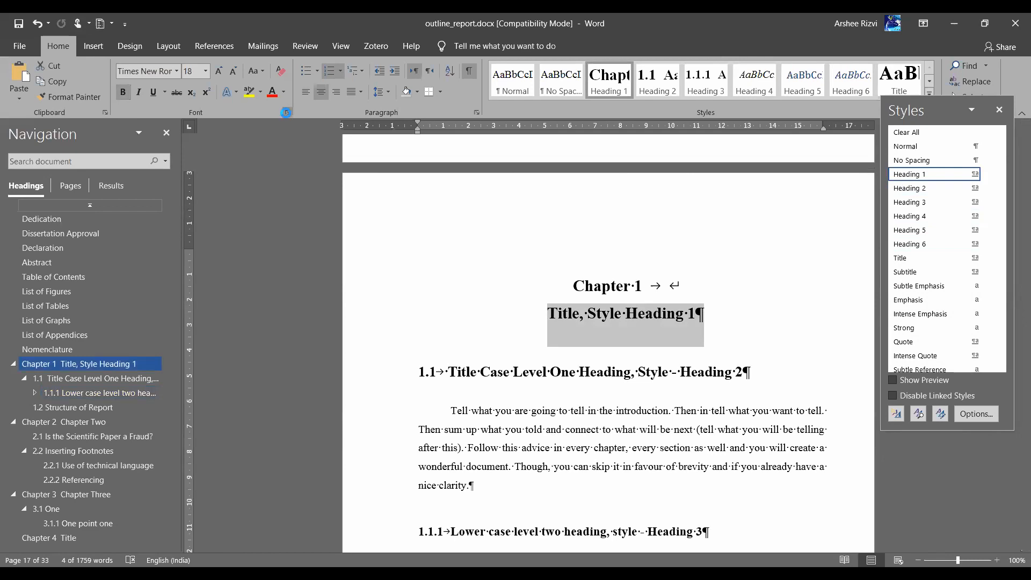
pyautogui.hotkey('ctrl', 'd')
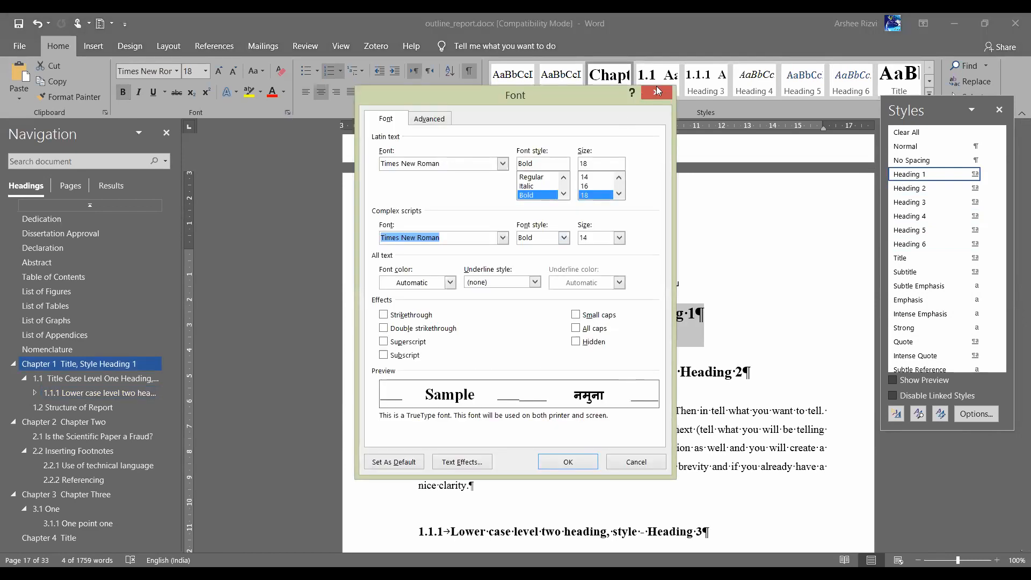
pyautogui.press('Escape')
pyautogui.click(477, 112)
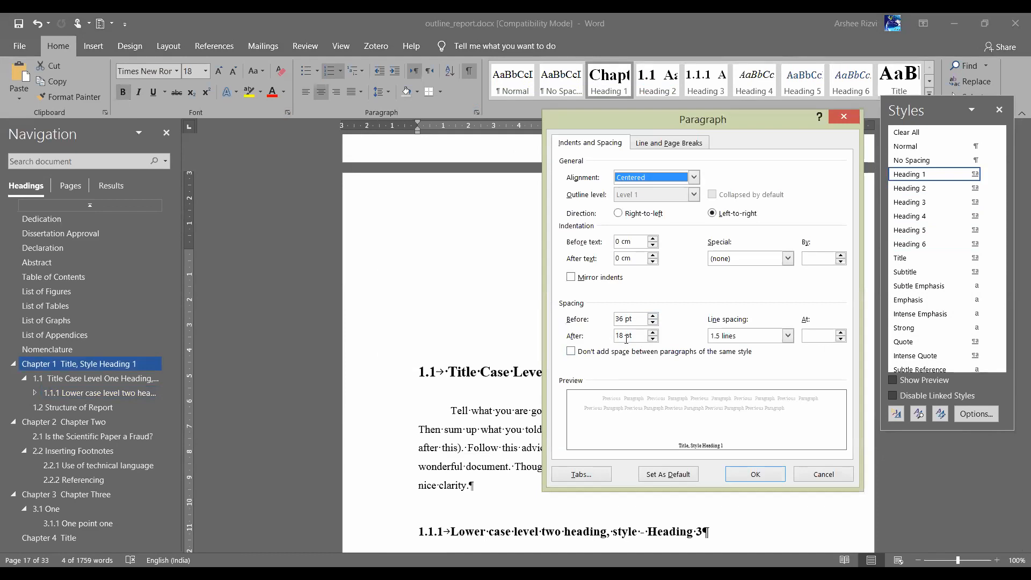
pyautogui.click(621, 320)
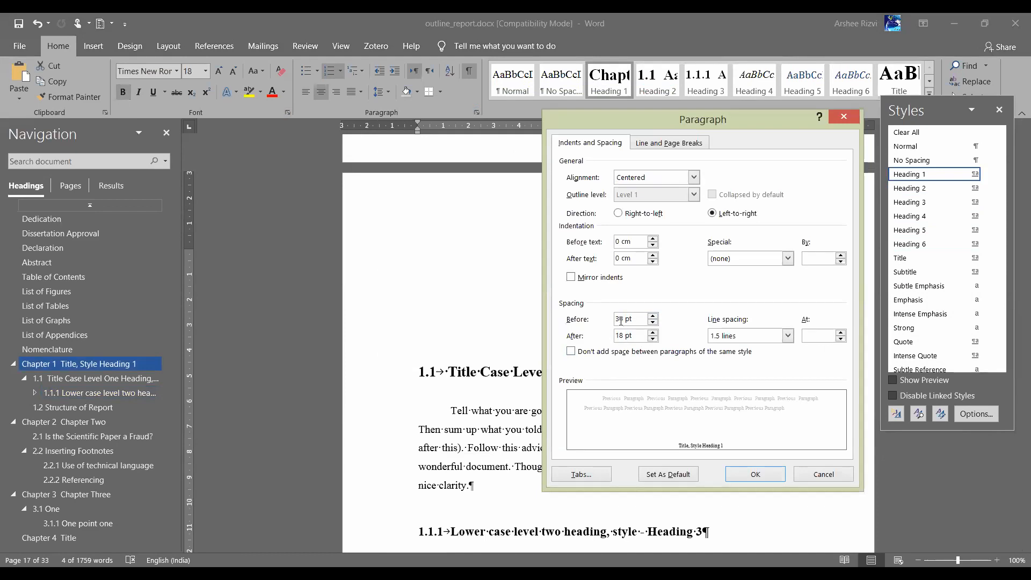
pyautogui.doubleClick(623, 319)
pyautogui.write('60')
pyautogui.moveTo(623, 337); pyautogui.dragTo(614, 341)
pyautogui.write('24')
pyautogui.click(761, 476)
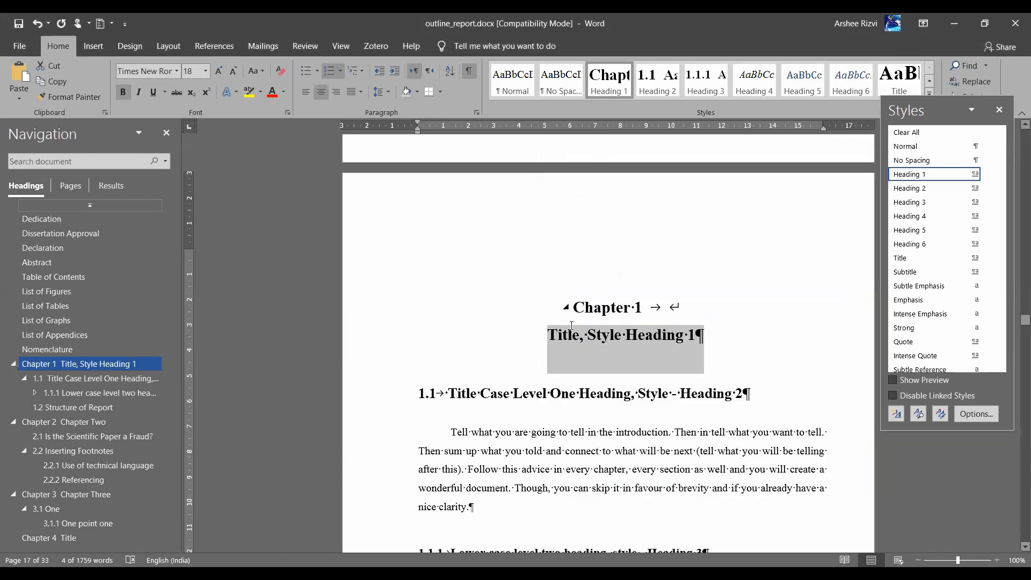
# Increase the Chapter 1 title's space before to 180 pt
pyautogui.click(477, 113)
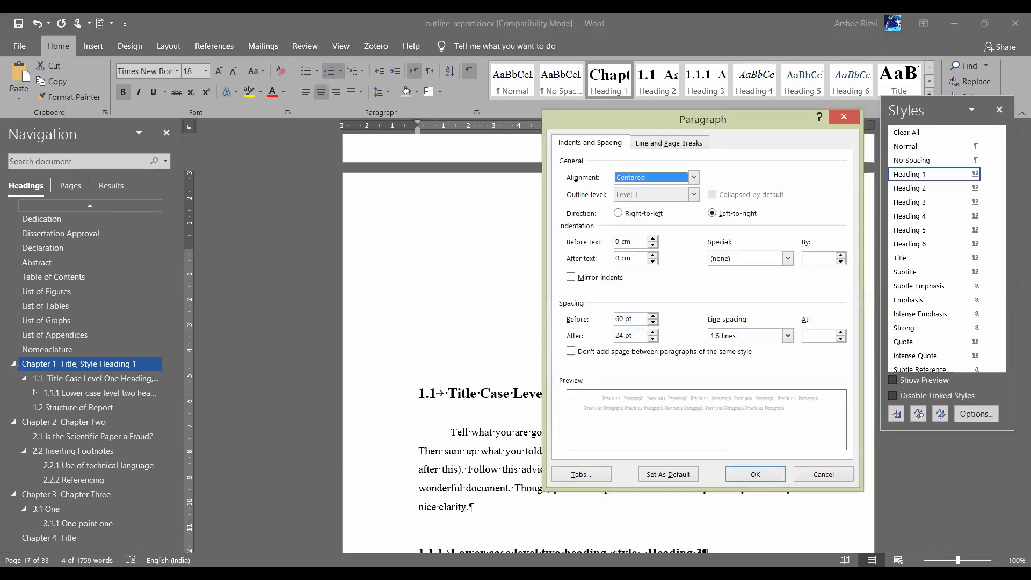
pyautogui.click(618, 319)
pyautogui.press('BackSpace')
pyautogui.write('18')
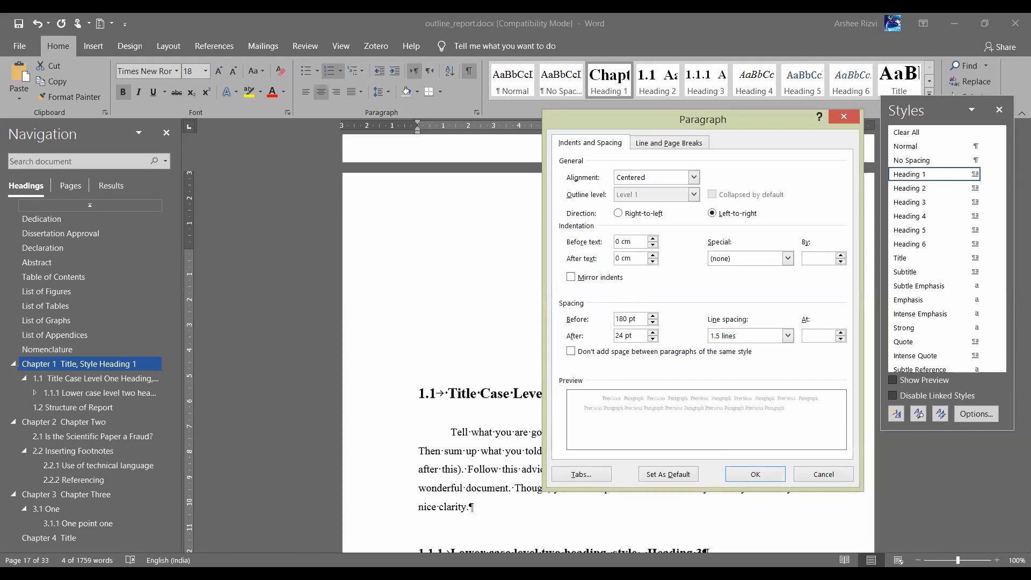
pyautogui.click(737, 476)
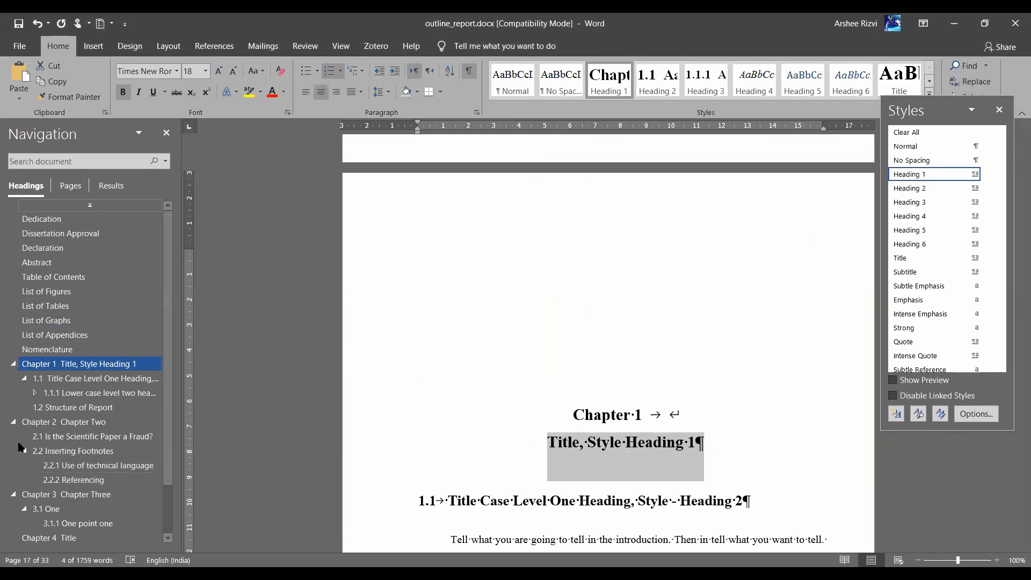
# Update the Heading 1 style to match the Chapter 1 title's formatting
pyautogui.click(70, 421)
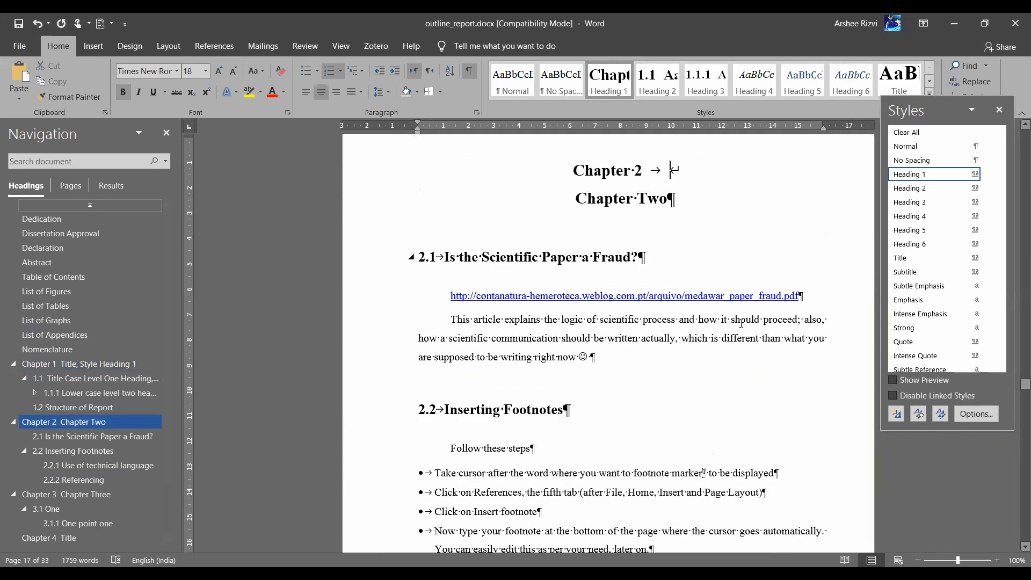
pyautogui.click(80, 364)
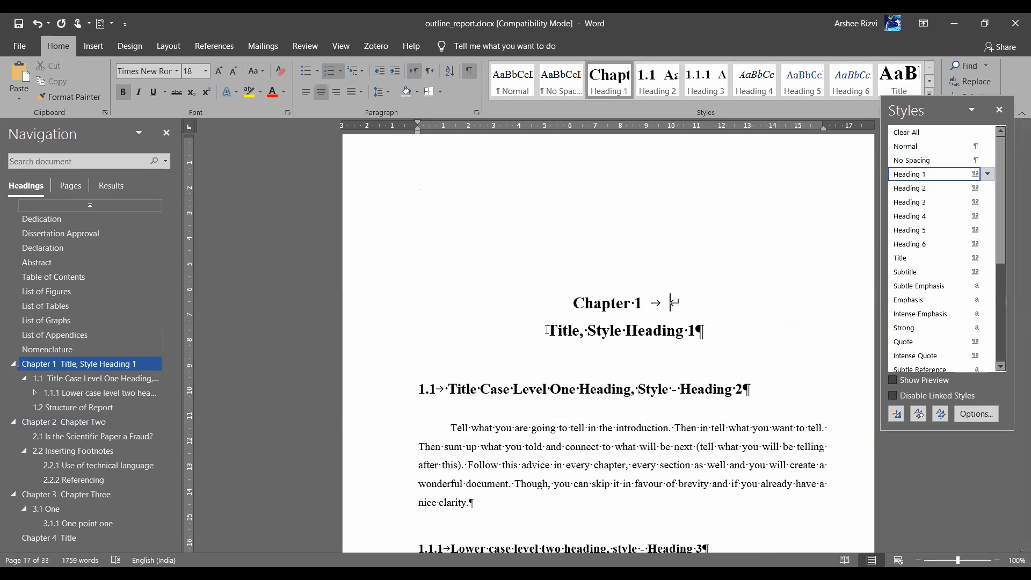
pyautogui.click(989, 174)
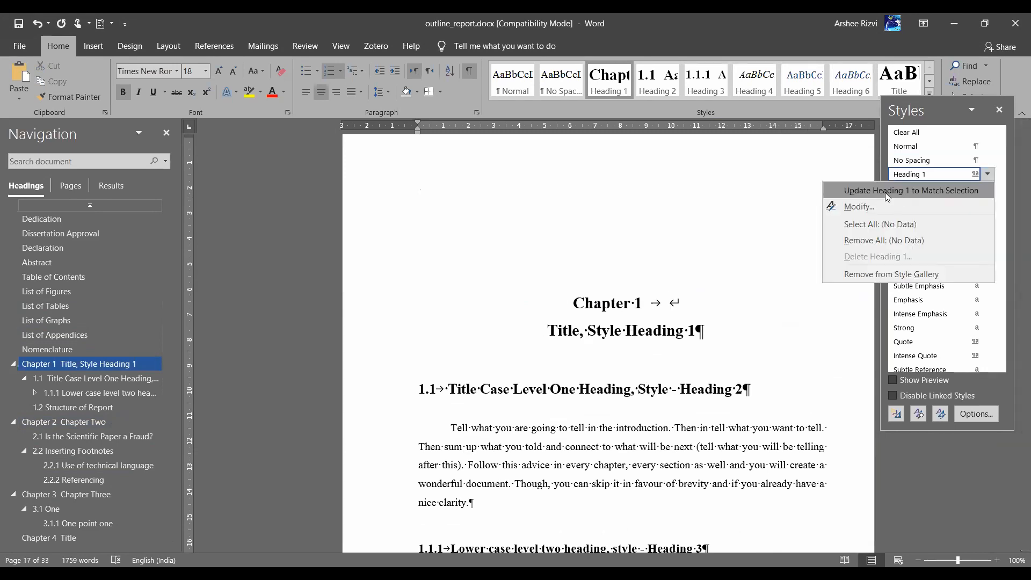
pyautogui.click(913, 192)
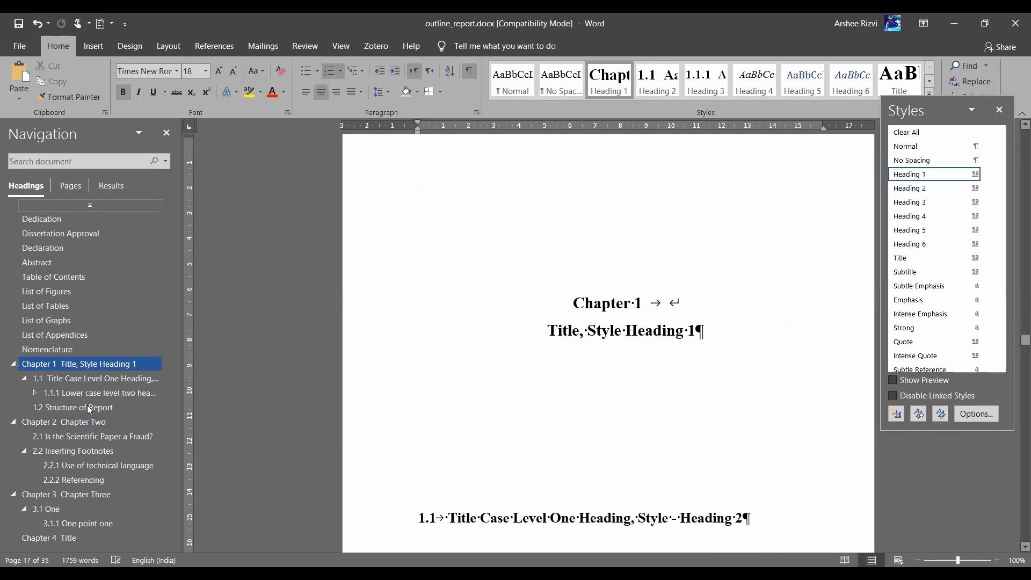
# Check the spacing on Chapters 2 and 3 and select the 3.1 One heading
pyautogui.click(52, 422)
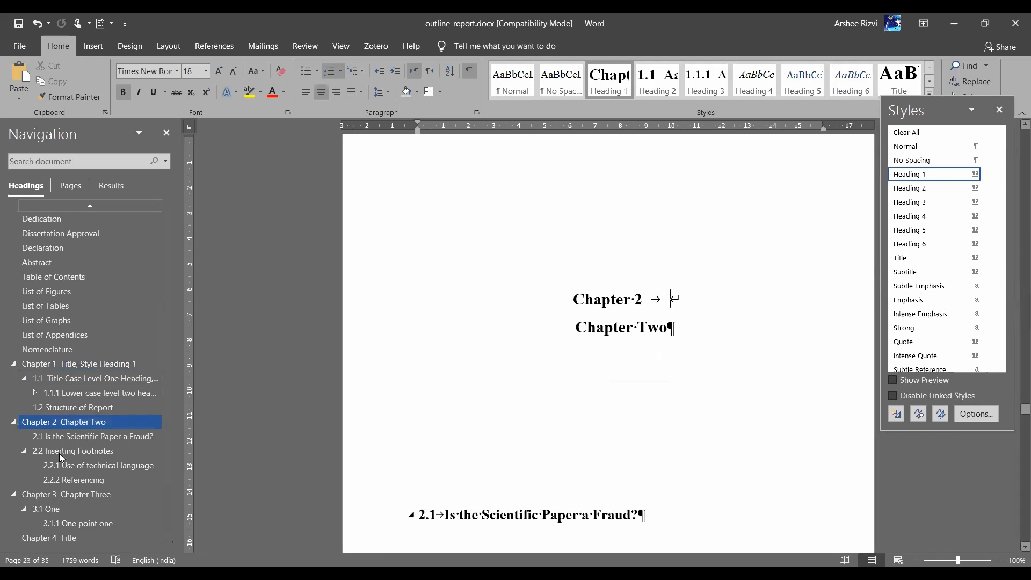
pyautogui.click(51, 495)
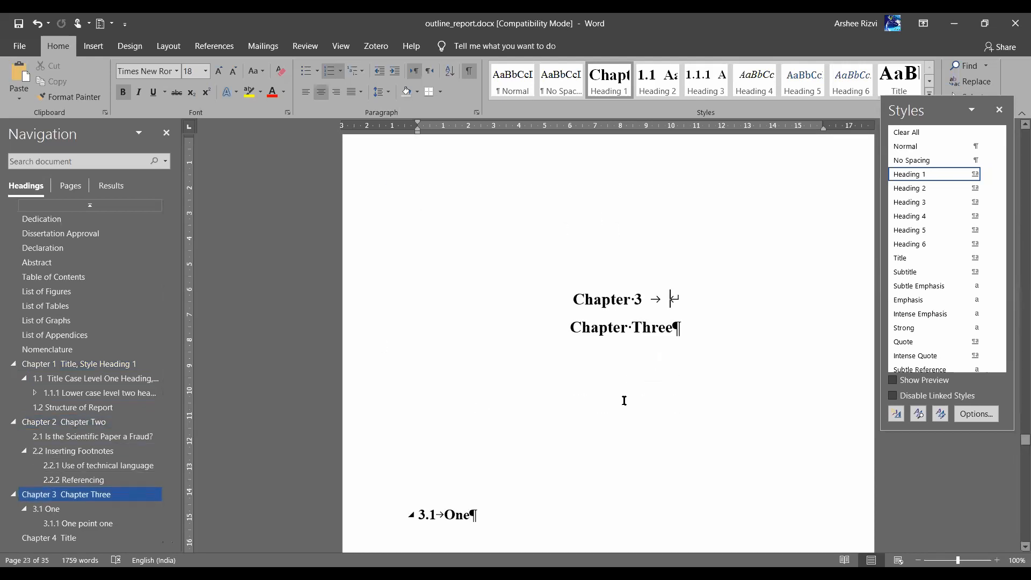
pyautogui.scroll(-2, 622, 398)
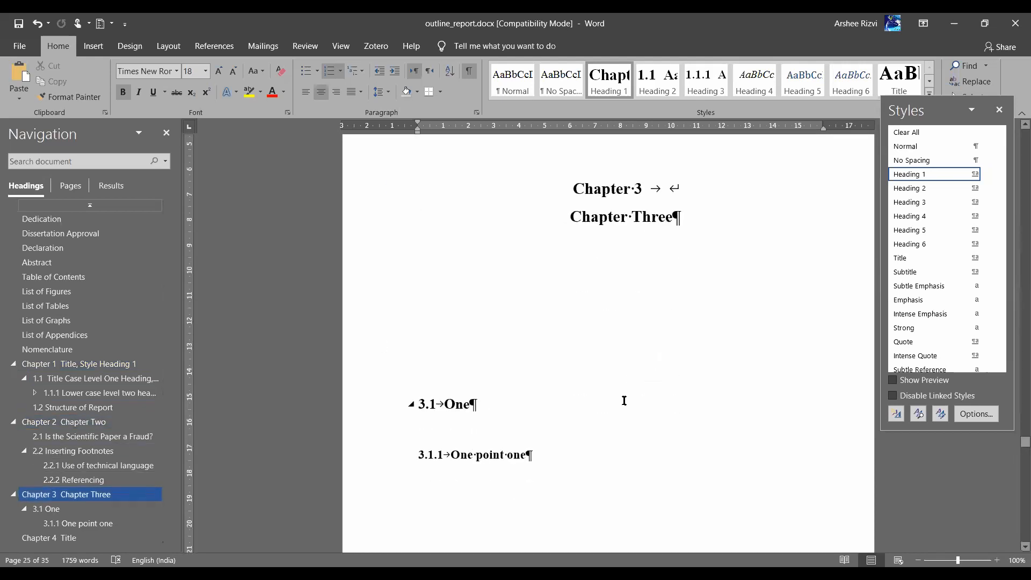
pyautogui.click(356, 383)
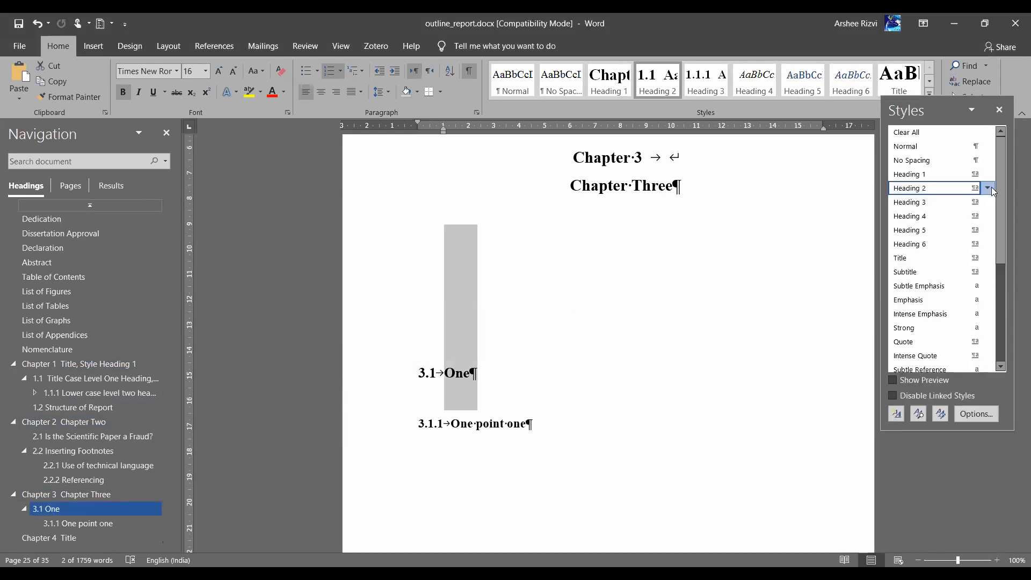
# In the Heading 2 style's paragraph settings, change Spacing Before from 180 pt to 36 pt
pyautogui.click(987, 188)
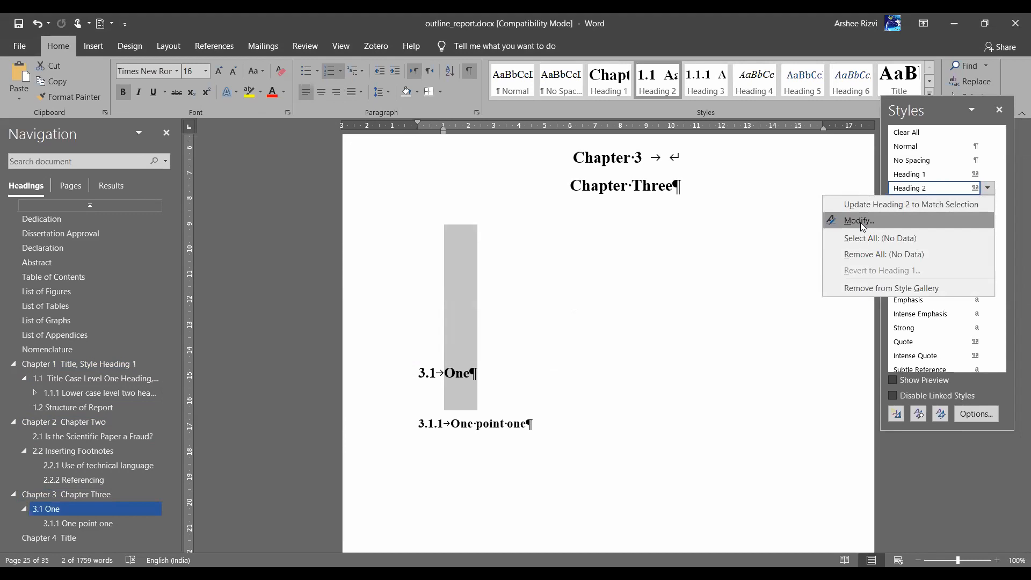
pyautogui.click(860, 222)
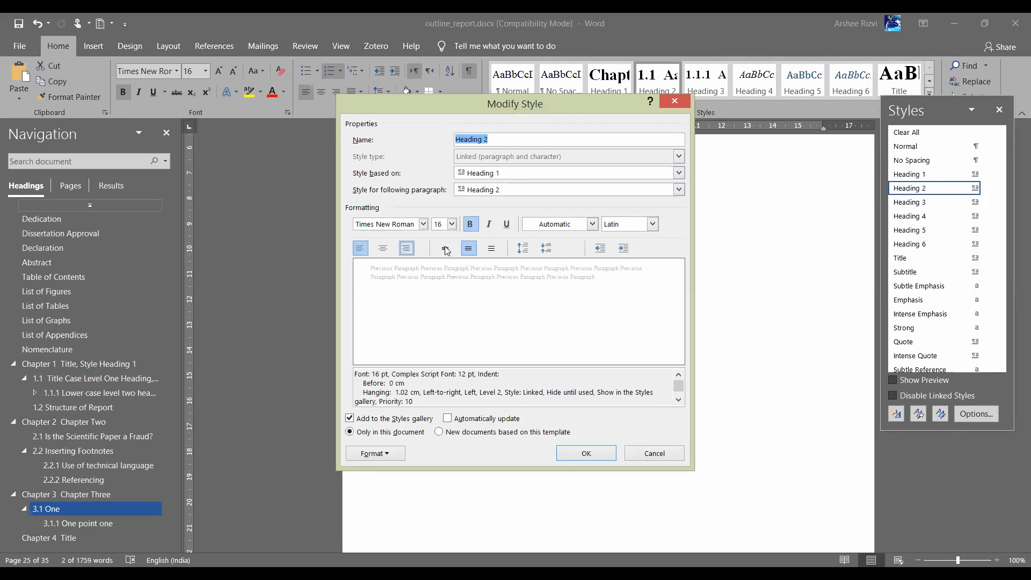
pyautogui.click(392, 459)
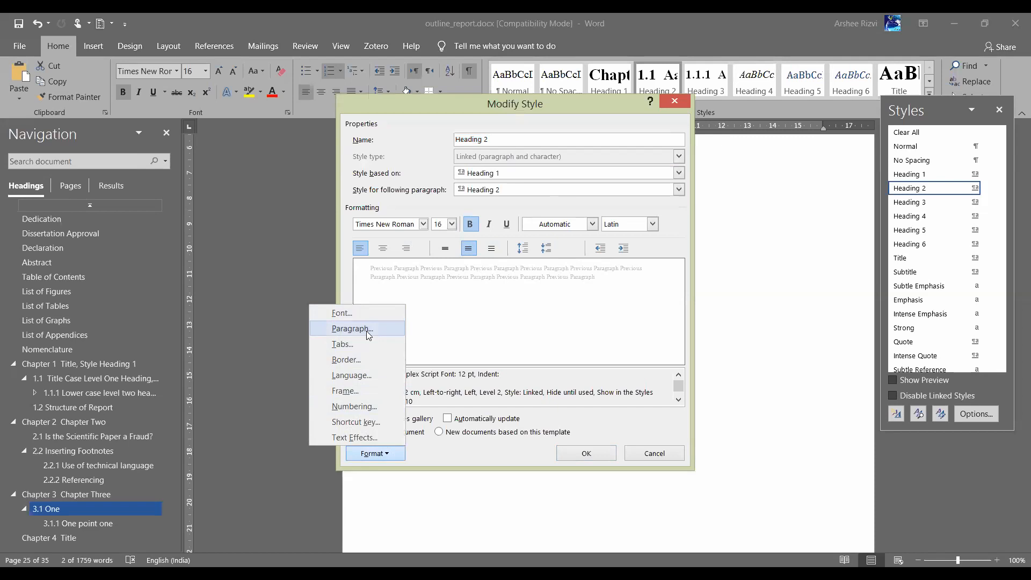
pyautogui.click(368, 332)
pyautogui.moveTo(628, 321); pyautogui.dragTo(604, 323)
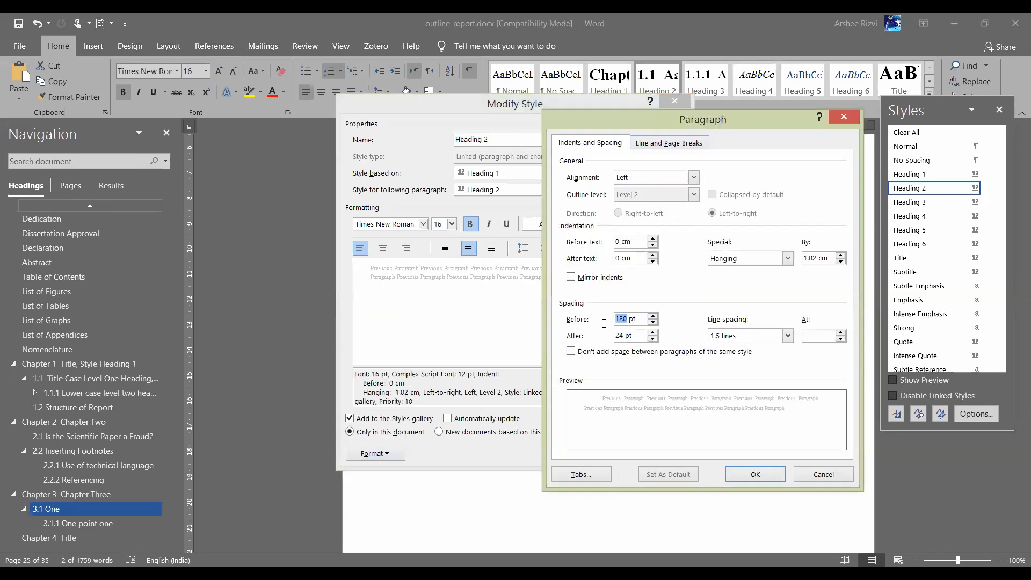
pyautogui.write('2')
pyautogui.press('BackSpace')
pyautogui.write('36')
pyautogui.click(756, 475)
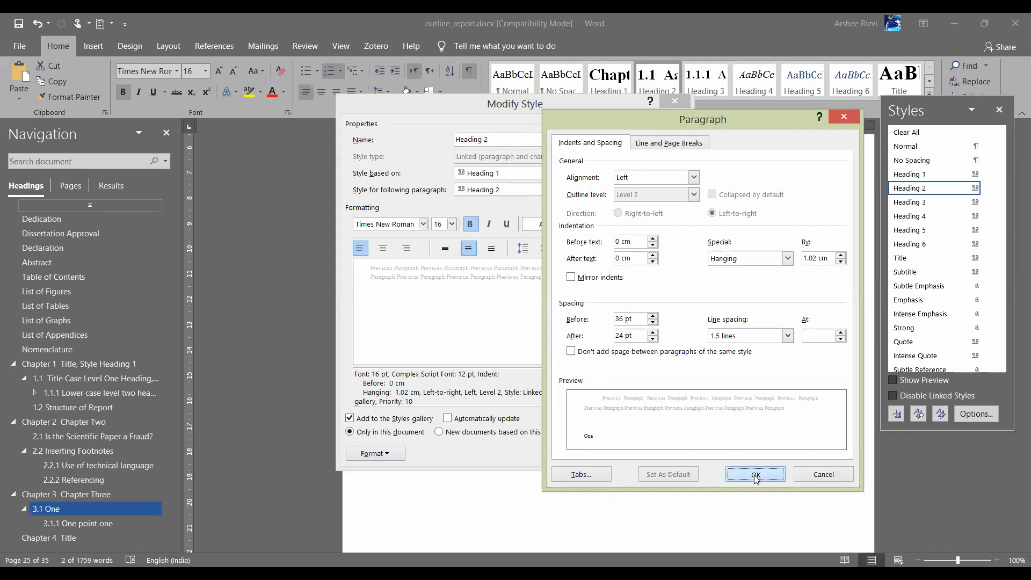
# Confirm the modified Heading 2 style
pyautogui.click(573, 454)
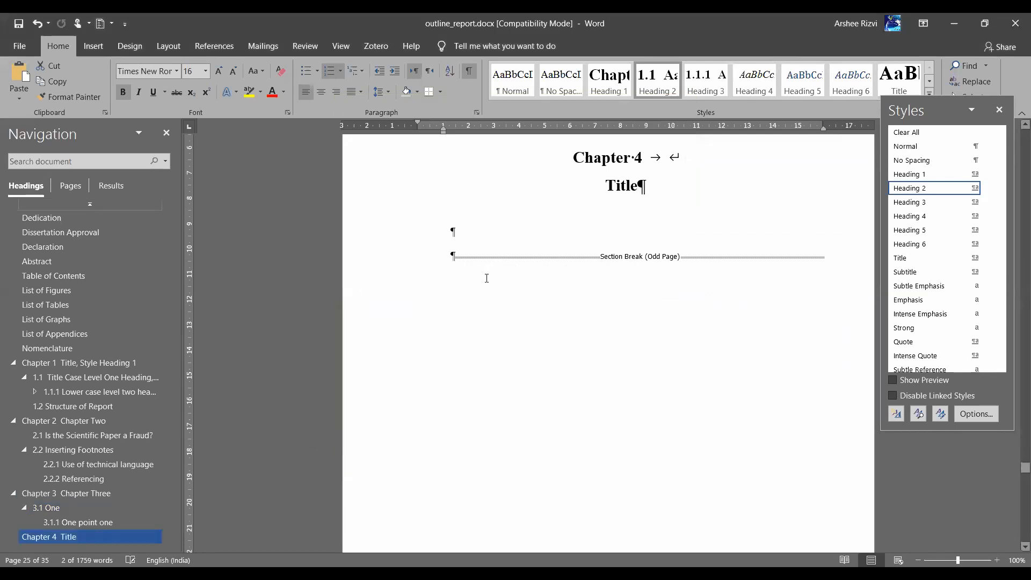
pyautogui.scroll(10, 558, 262)
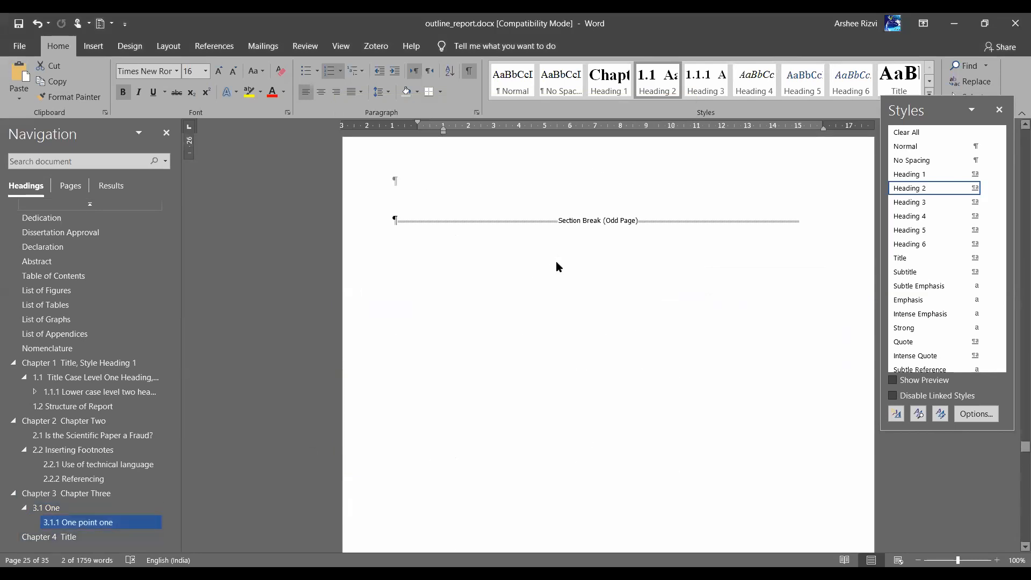
pyautogui.scroll(-3, 558, 263)
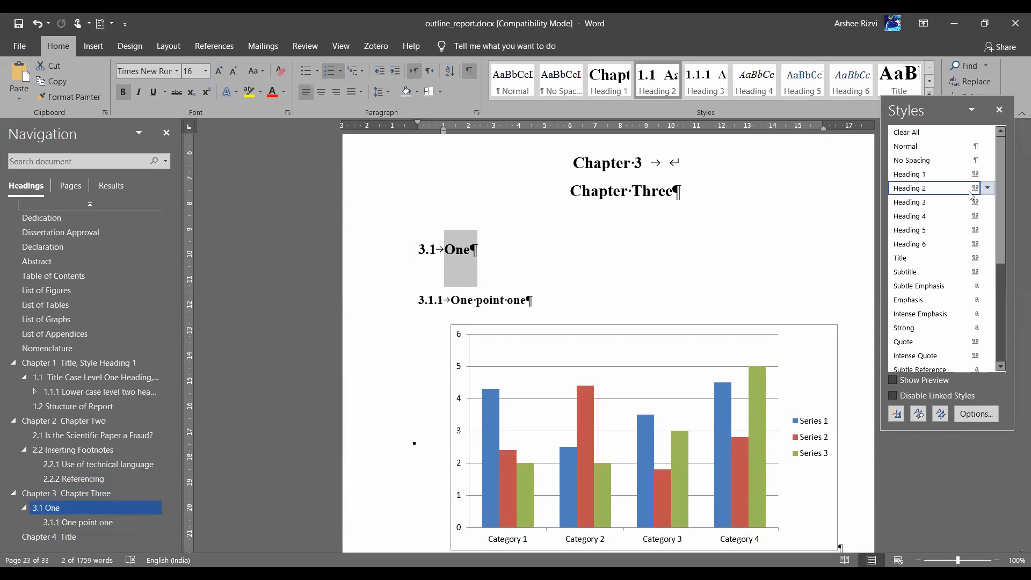
pyautogui.hotkey('alt', 'Tab')
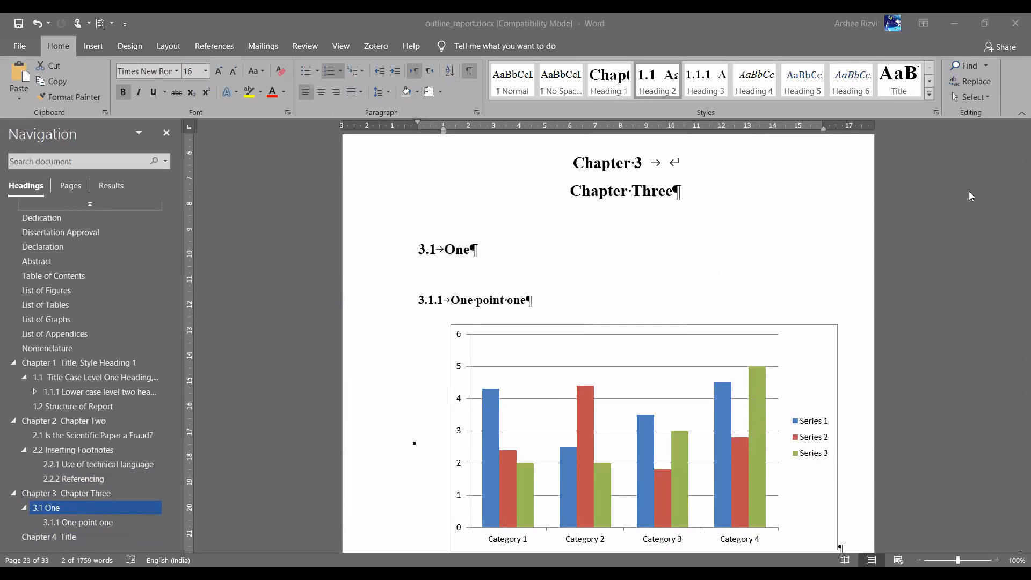
pyautogui.hotkey('alt', 'Tab')
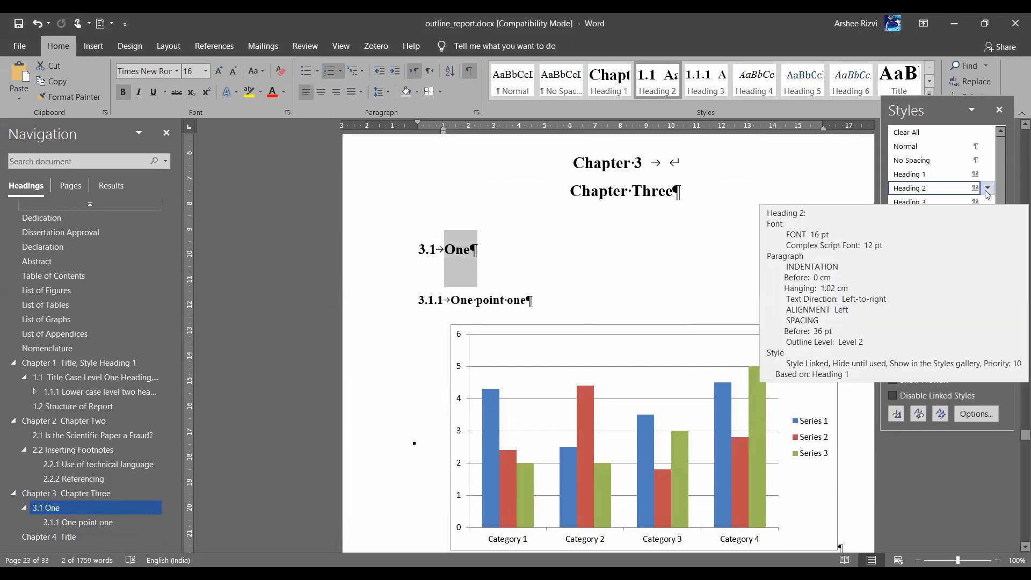
# Apply the Heading 2 level to the One point one heading
pyautogui.click(987, 189)
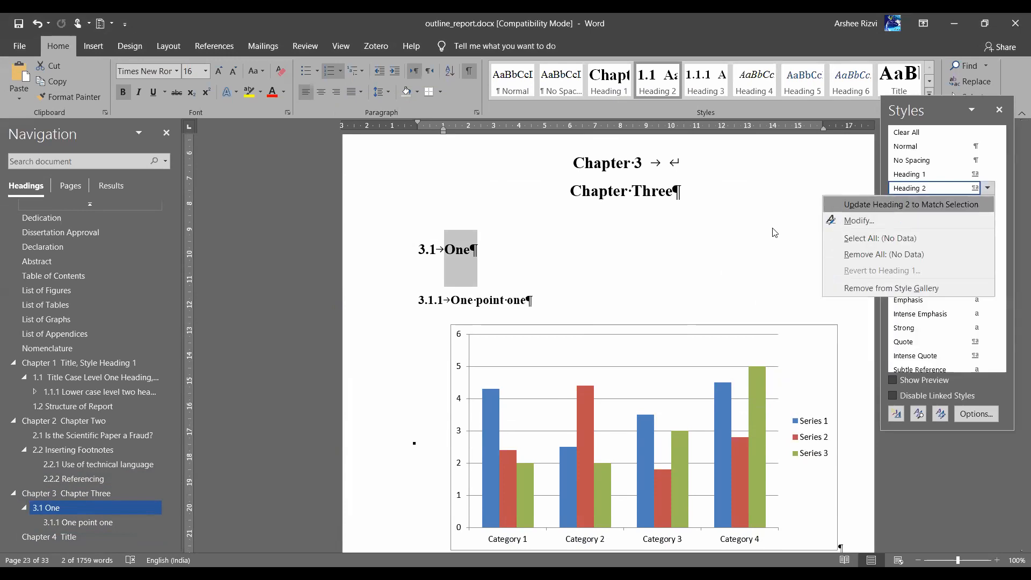
pyautogui.click(469, 305)
pyautogui.click(467, 303)
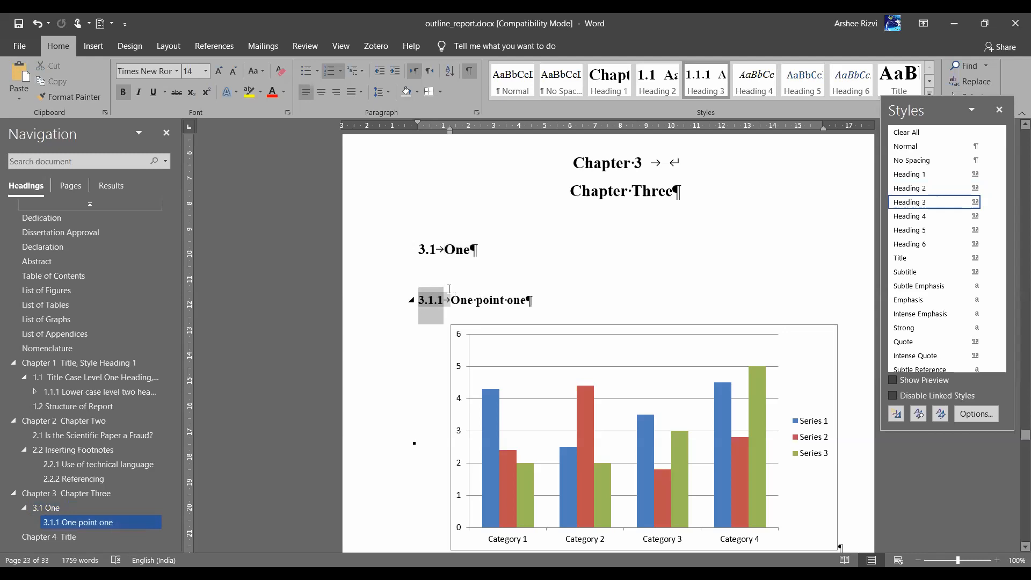
pyautogui.click(651, 91)
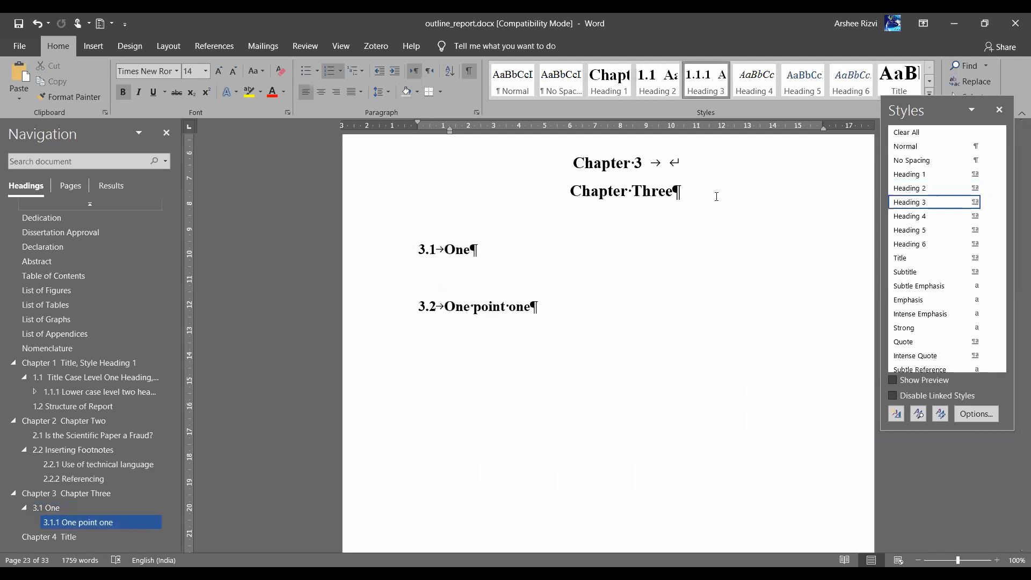
pyautogui.click(504, 294)
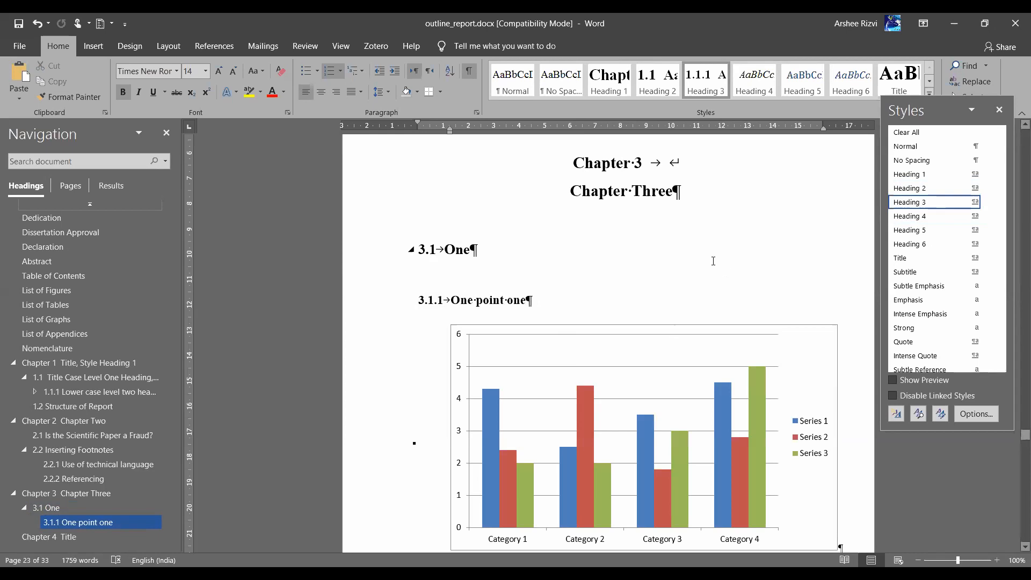
# Place the cursor in a body paragraph under 2.2.2 Referencing
pyautogui.scroll(15, 704, 258)
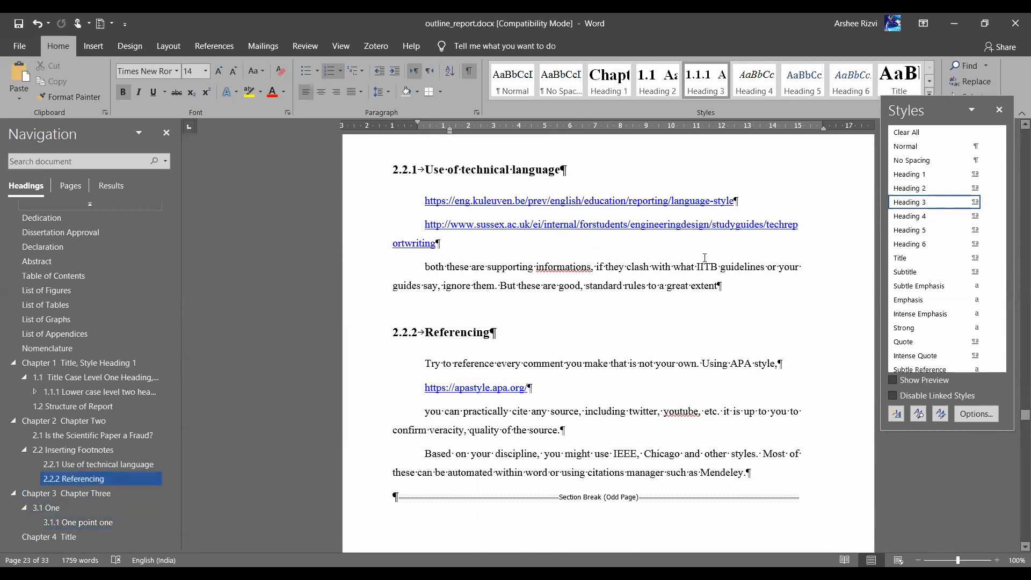
pyautogui.scroll(-1, 705, 258)
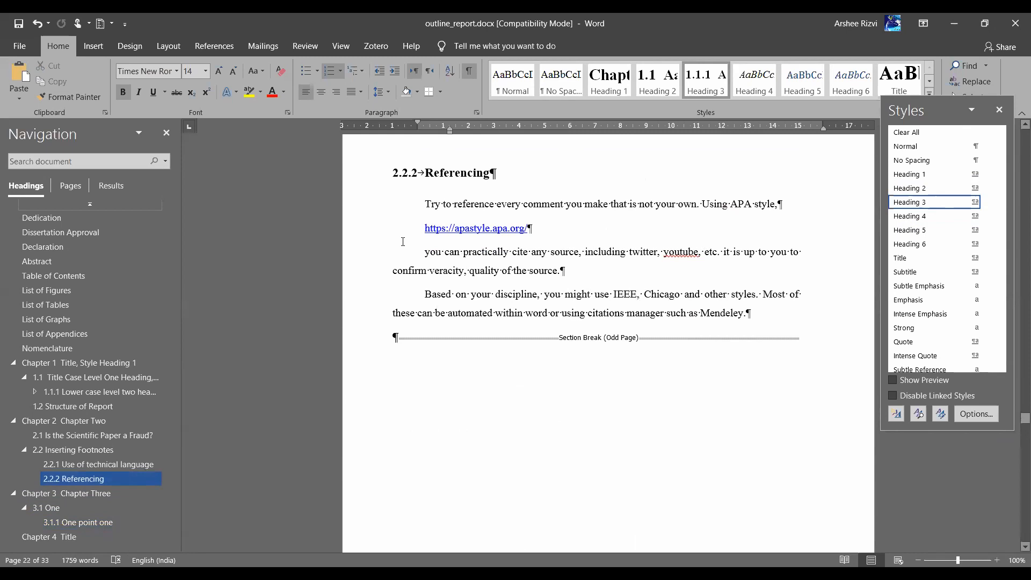
pyautogui.click(469, 252)
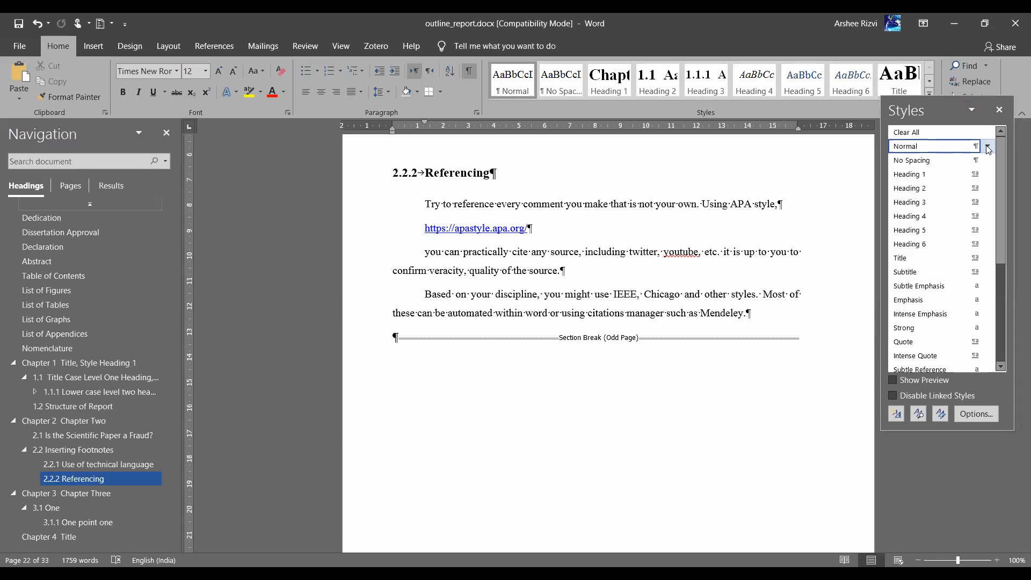
# Modify the Normal style to use Arial at 11 pt
pyautogui.click(885, 177)
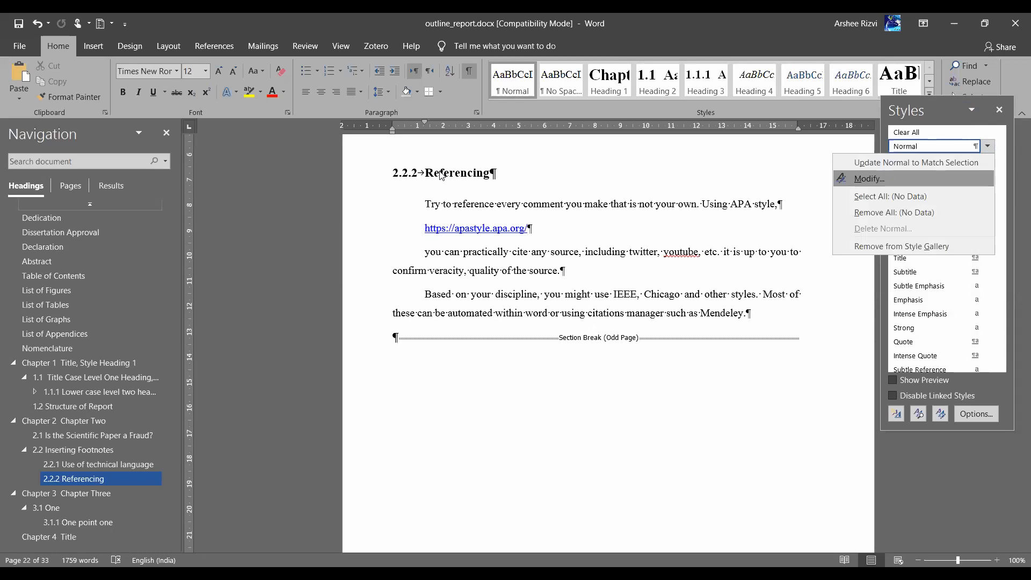
pyautogui.click(424, 224)
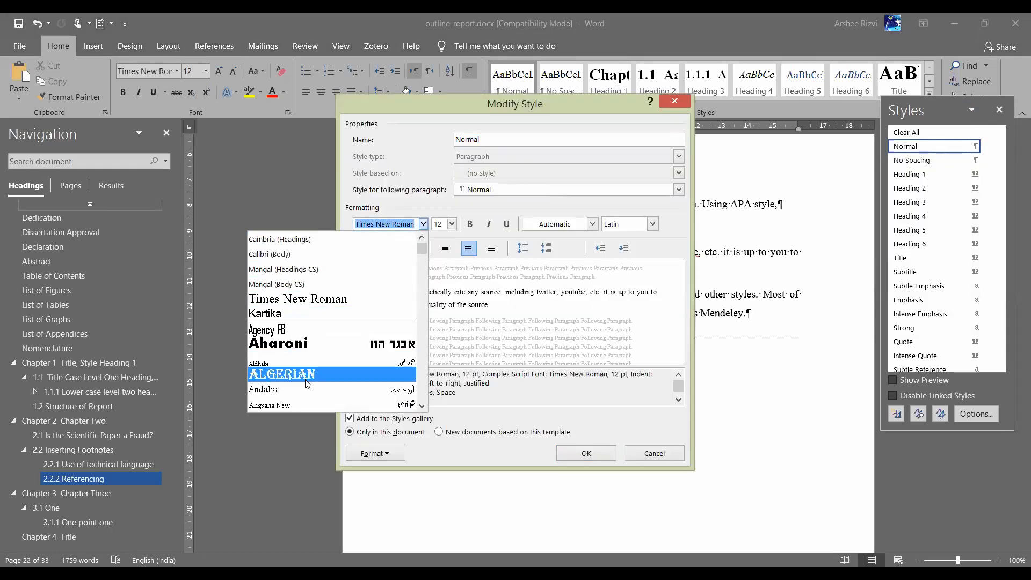
pyautogui.scroll(-4, 307, 371)
pyautogui.scroll(-3, 306, 382)
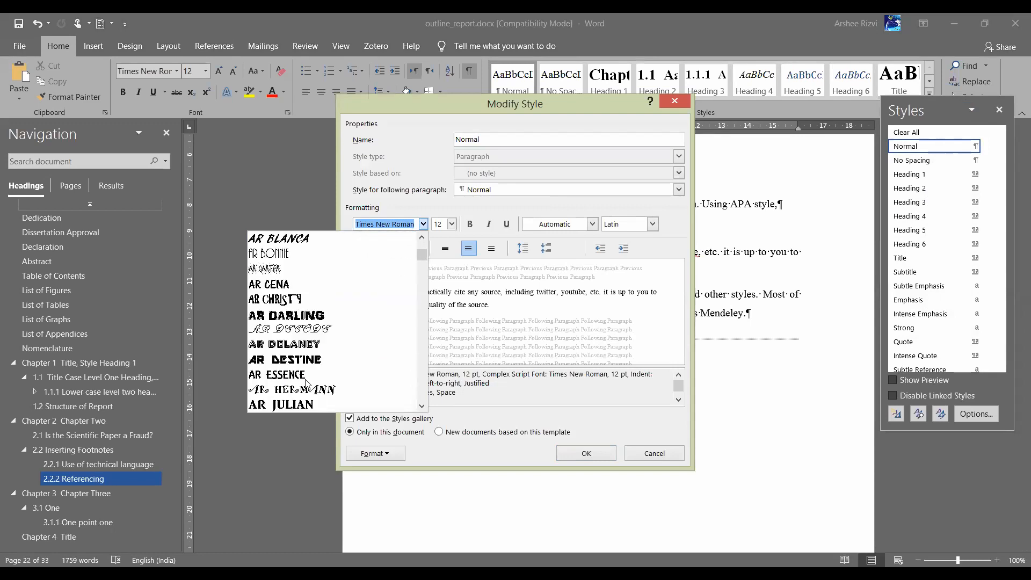
pyautogui.click(288, 361)
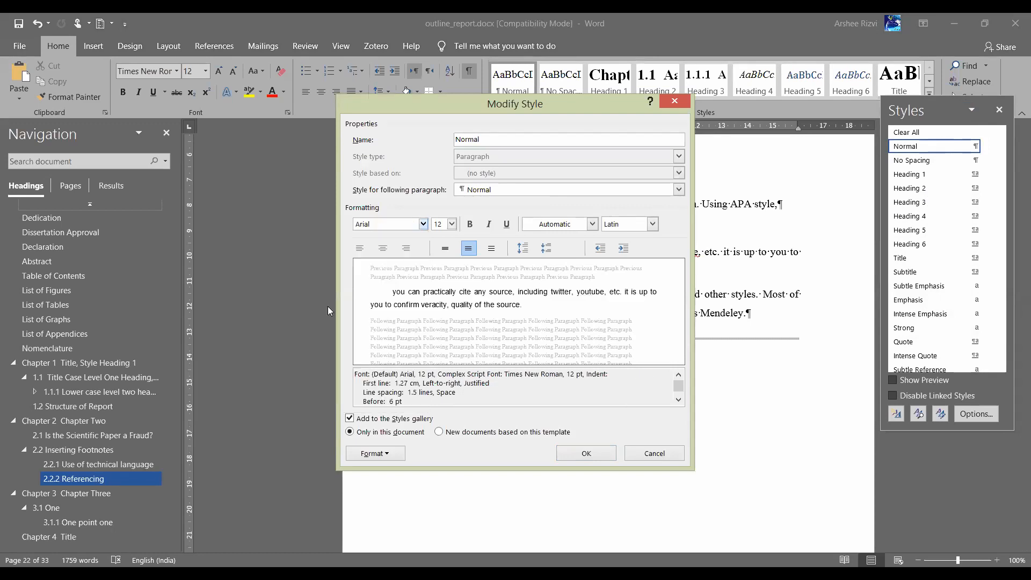
pyautogui.click(454, 224)
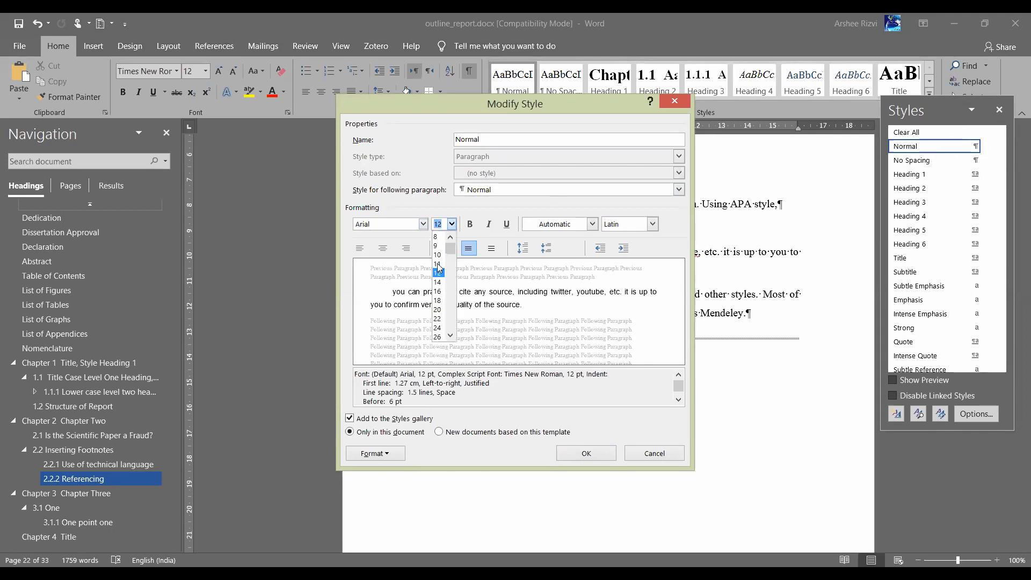
pyautogui.click(438, 269)
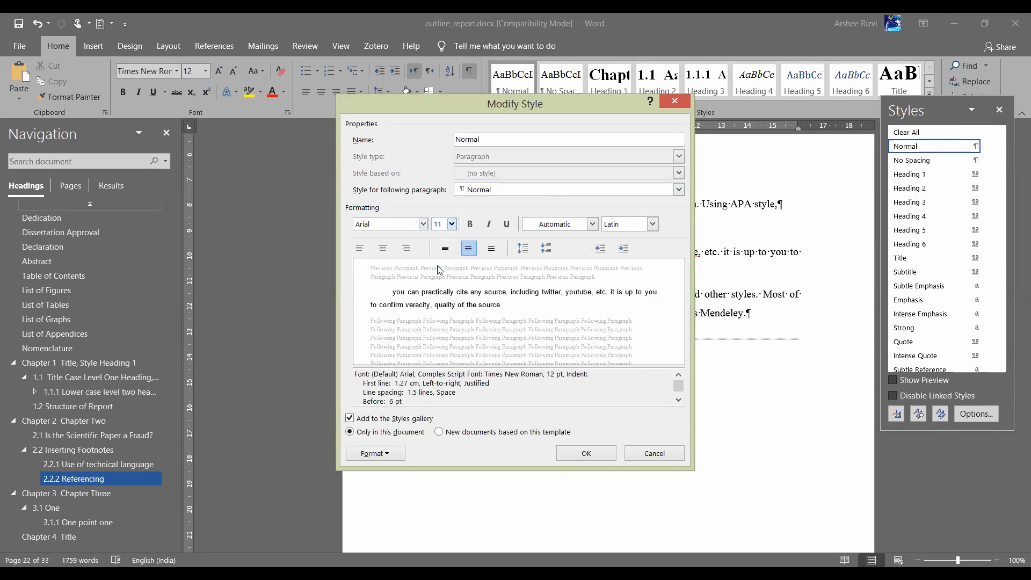
pyautogui.click(587, 454)
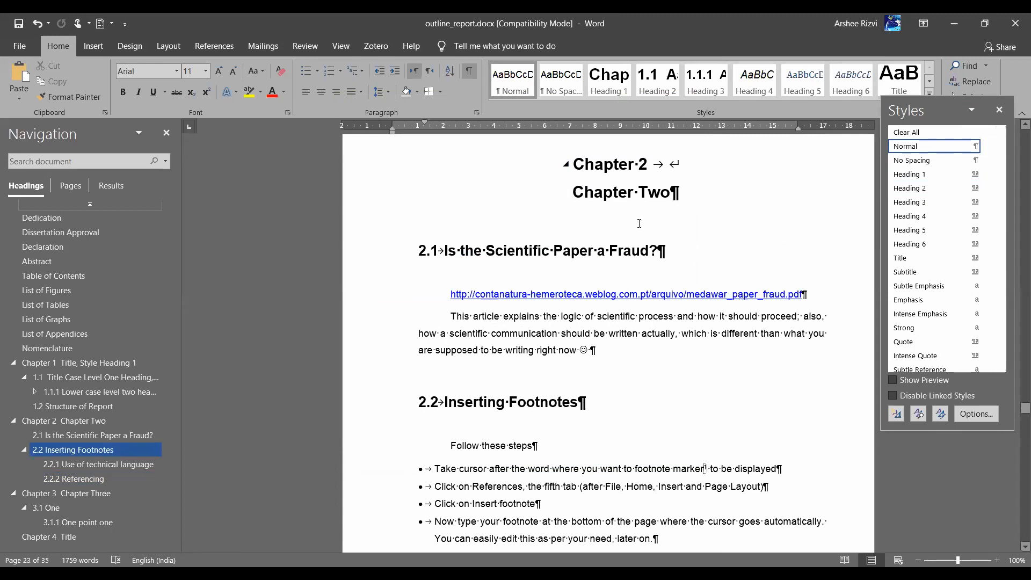
# Cancel rebasing Heading 1 on (no style), then undo the Normal Arial 11 pt change
pyautogui.click(987, 175)
pyautogui.click(888, 206)
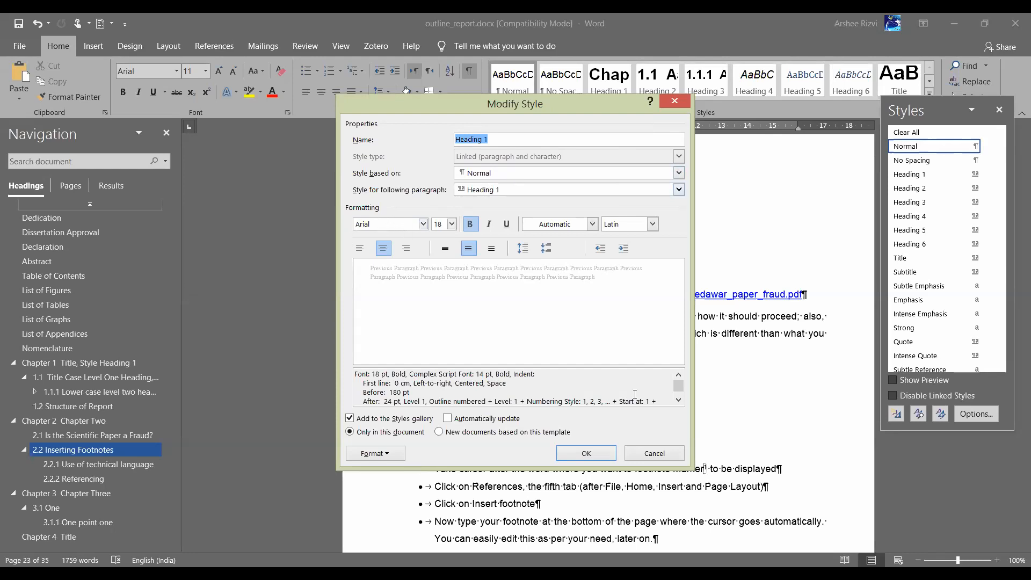
pyautogui.click(516, 175)
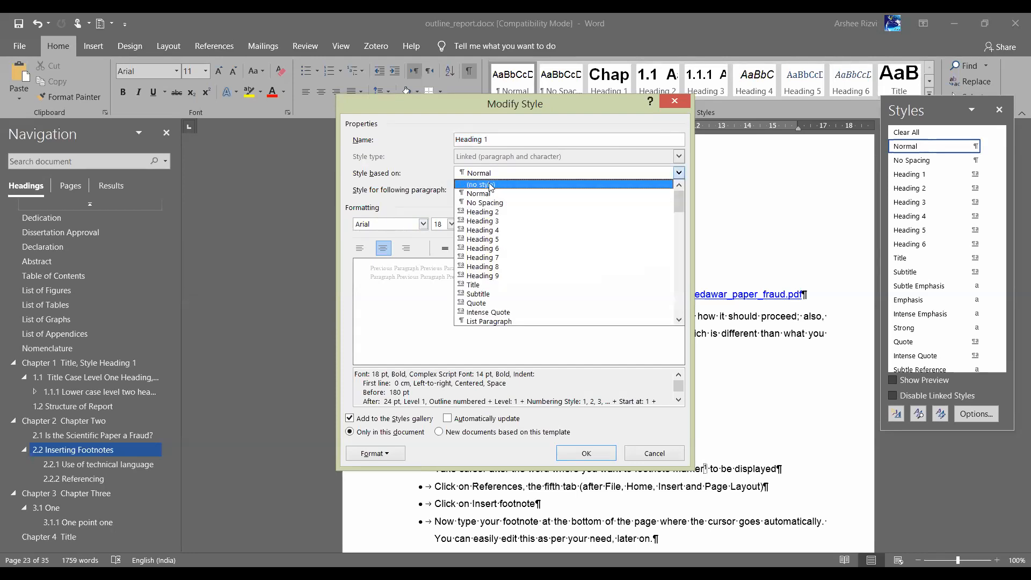
pyautogui.click(490, 186)
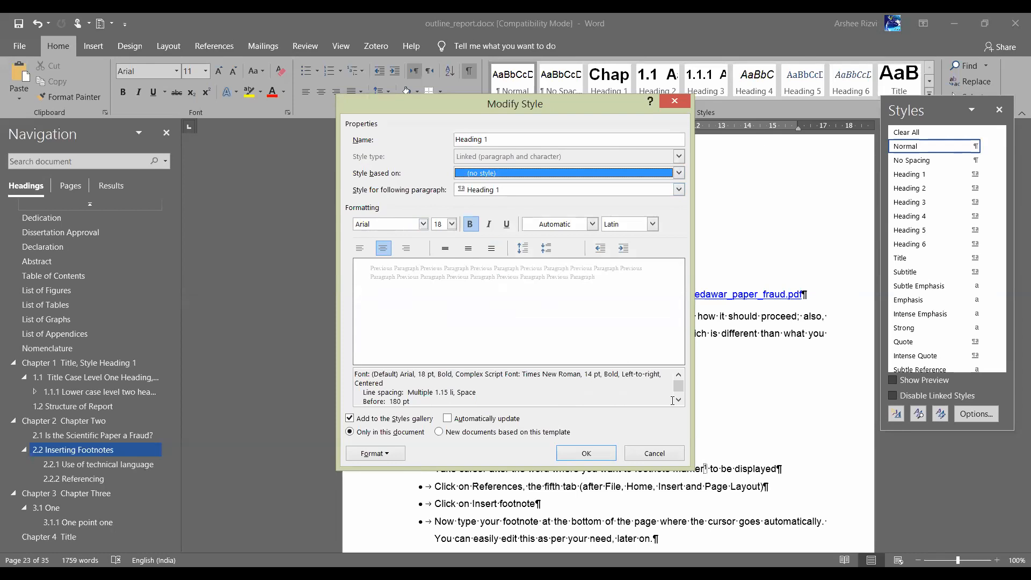
pyautogui.click(656, 454)
pyautogui.hotkey('ctrl', 'z')
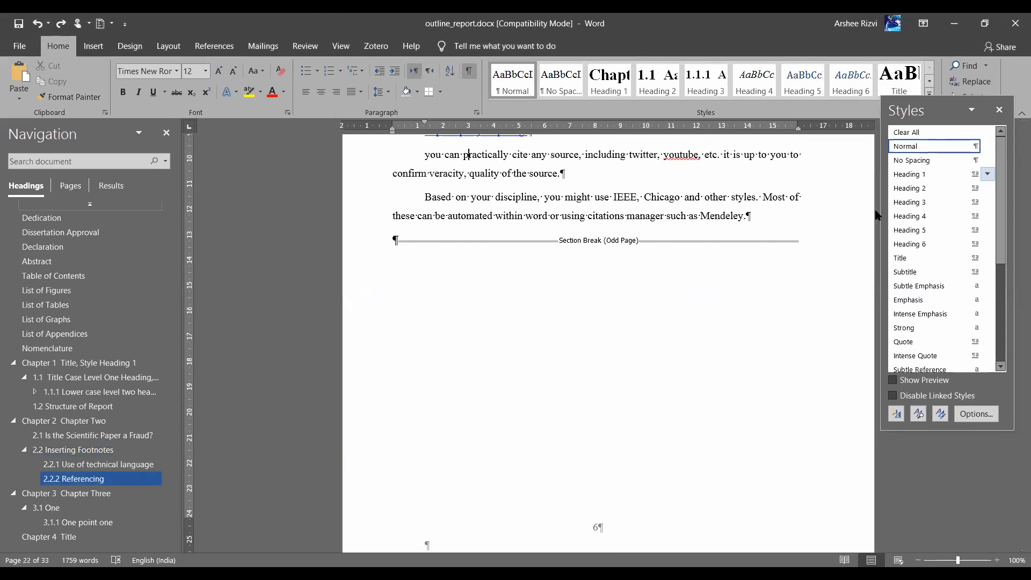
# Base the Heading 1 style on (no style)
pyautogui.click(987, 174)
pyautogui.click(857, 204)
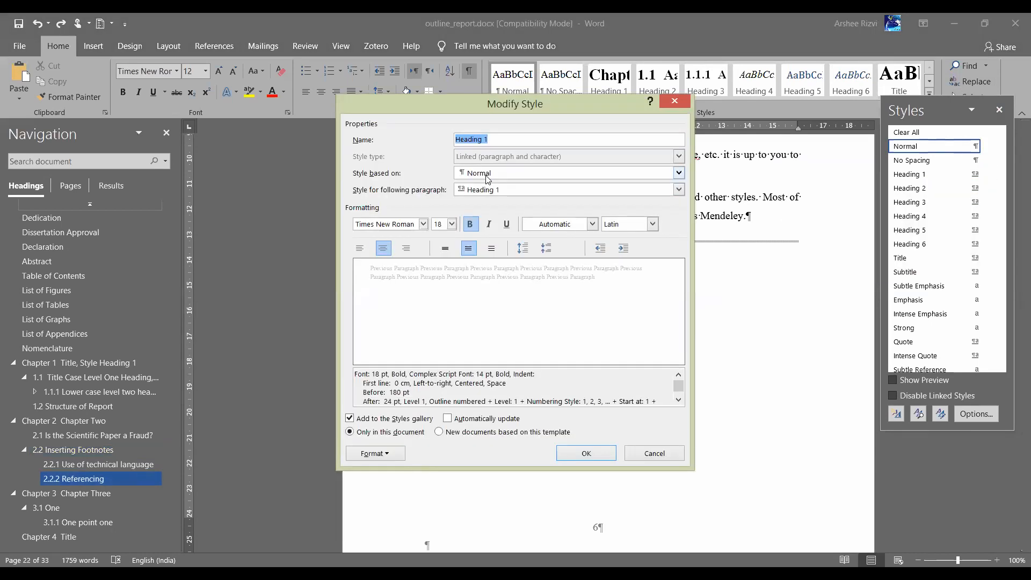
pyautogui.click(487, 174)
pyautogui.click(476, 185)
pyautogui.click(586, 456)
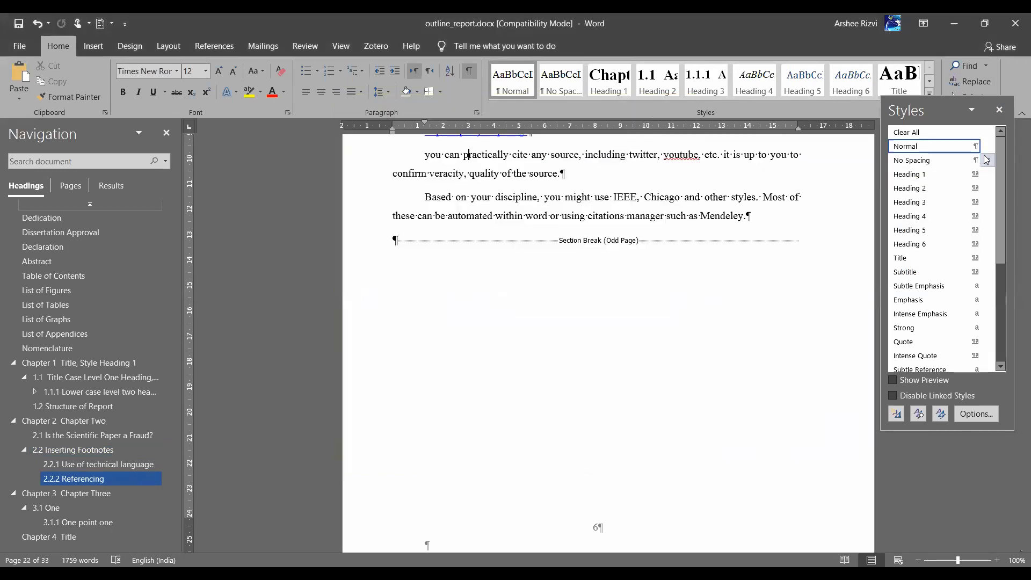
# Set the Normal style's font to Arial and scroll up to Chapter 2's opening
pyautogui.click(987, 146)
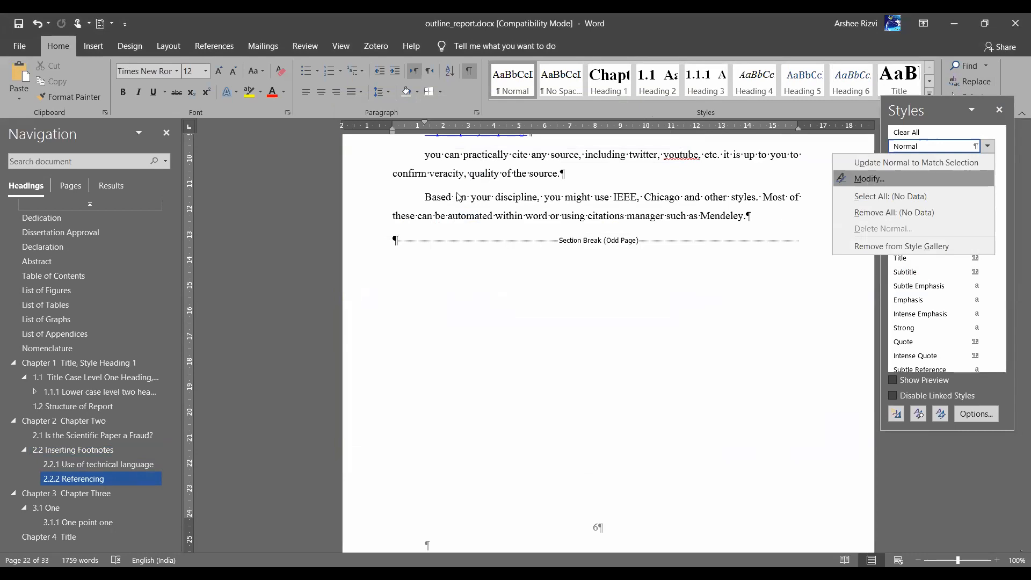
pyautogui.click(865, 180)
pyautogui.click(423, 224)
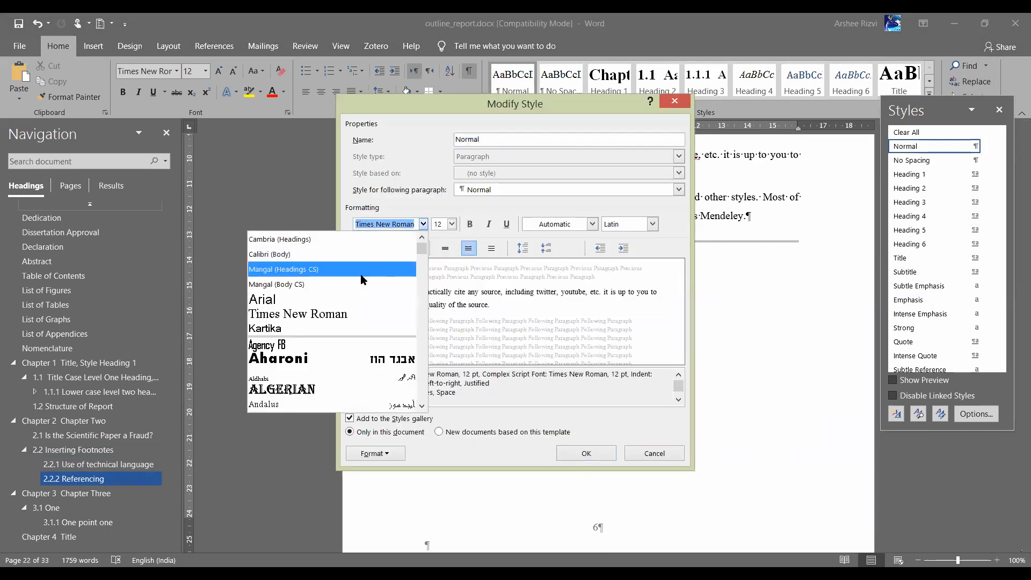
pyautogui.click(334, 299)
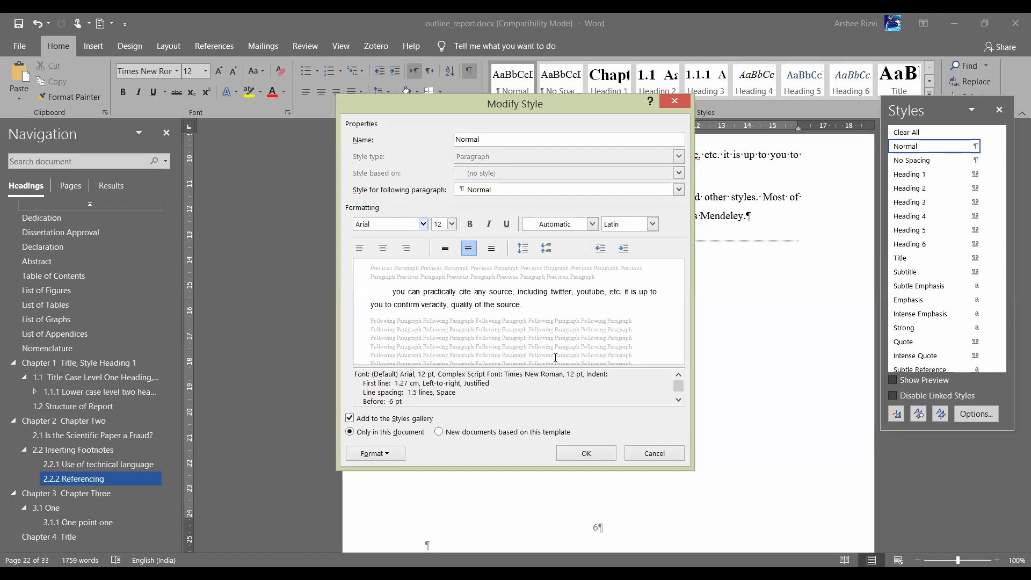
pyautogui.click(595, 450)
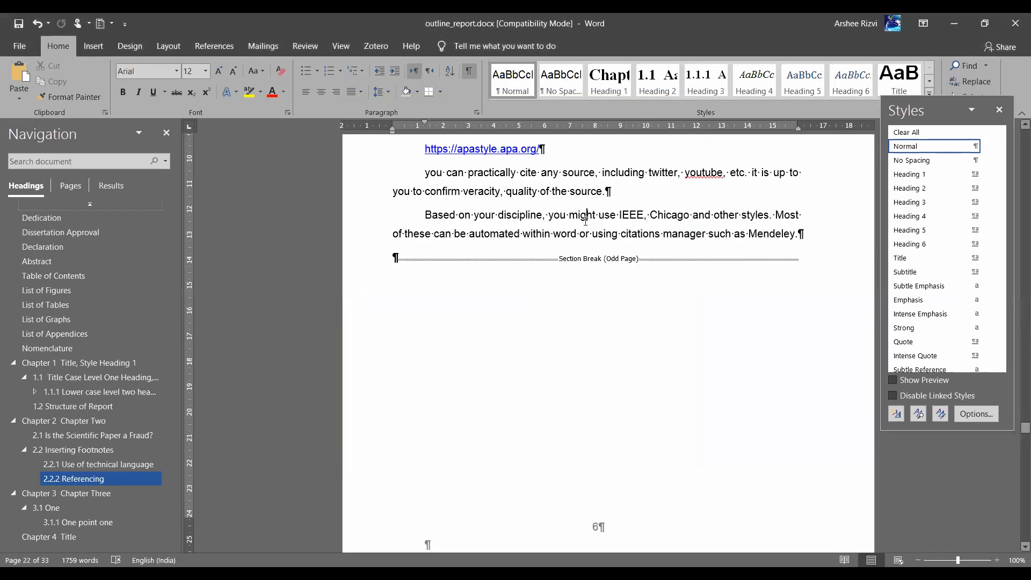
pyautogui.scroll(10, 586, 220)
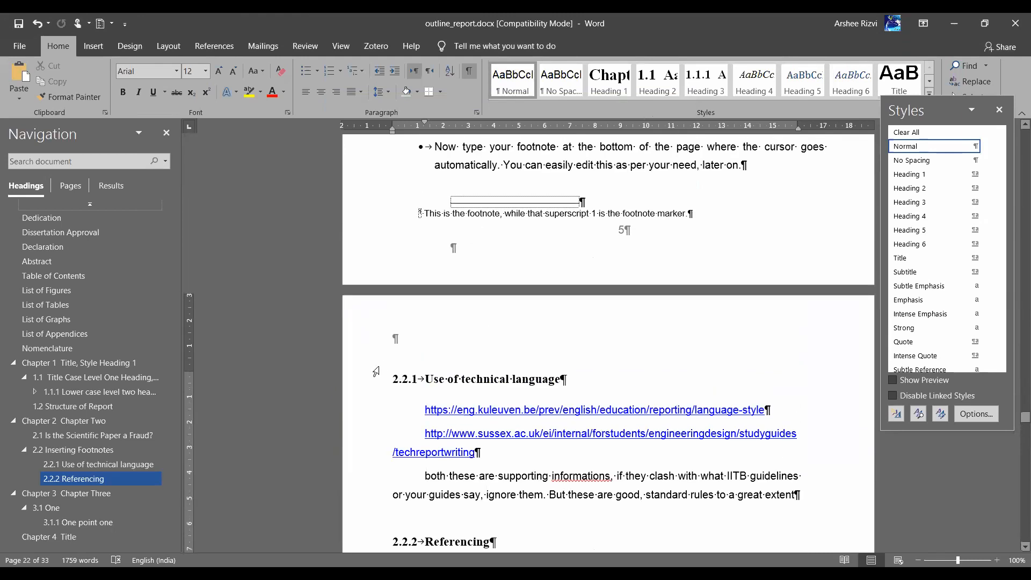
pyautogui.scroll(10, 598, 357)
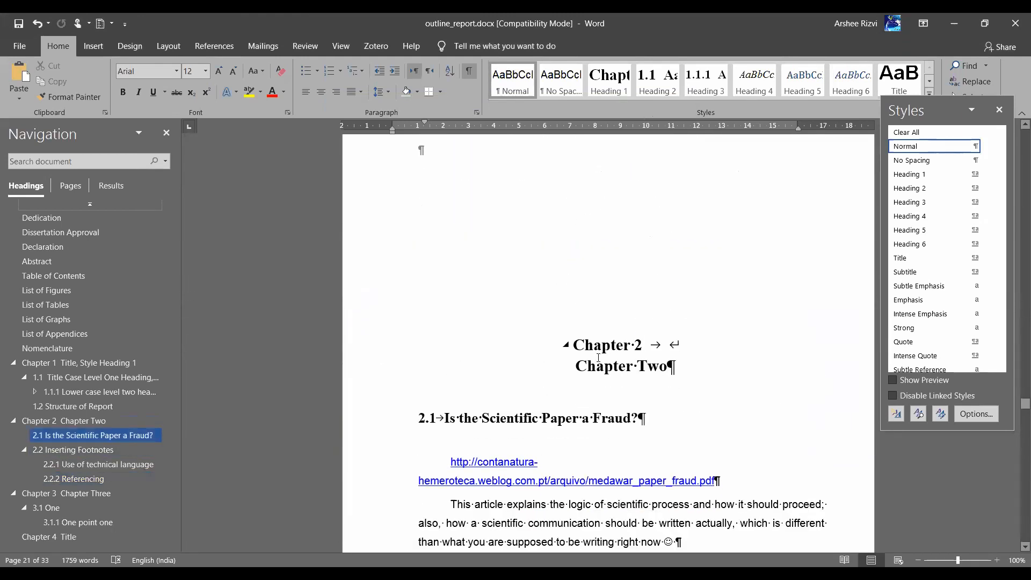
pyautogui.click(598, 357)
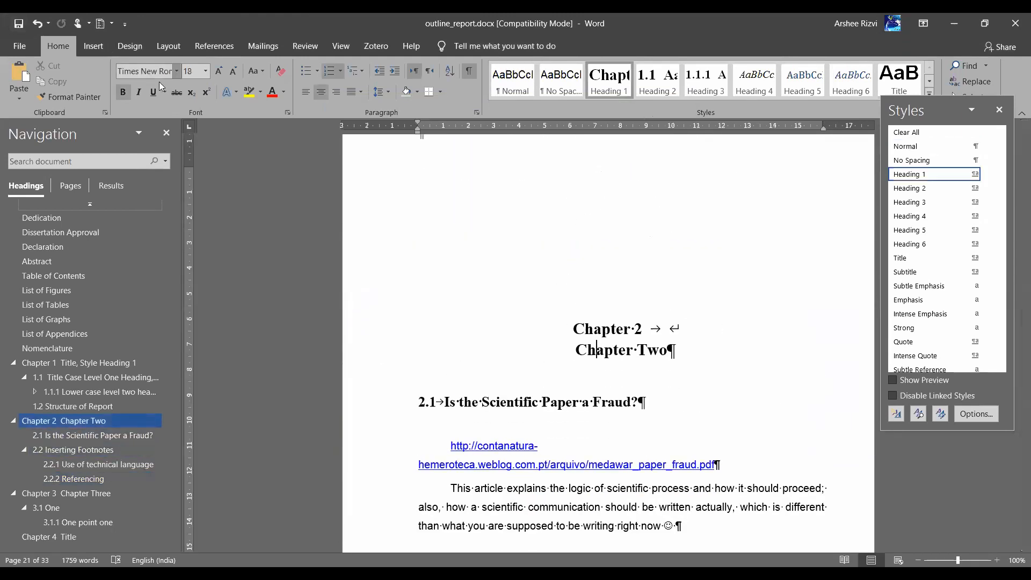
pyautogui.click(461, 402)
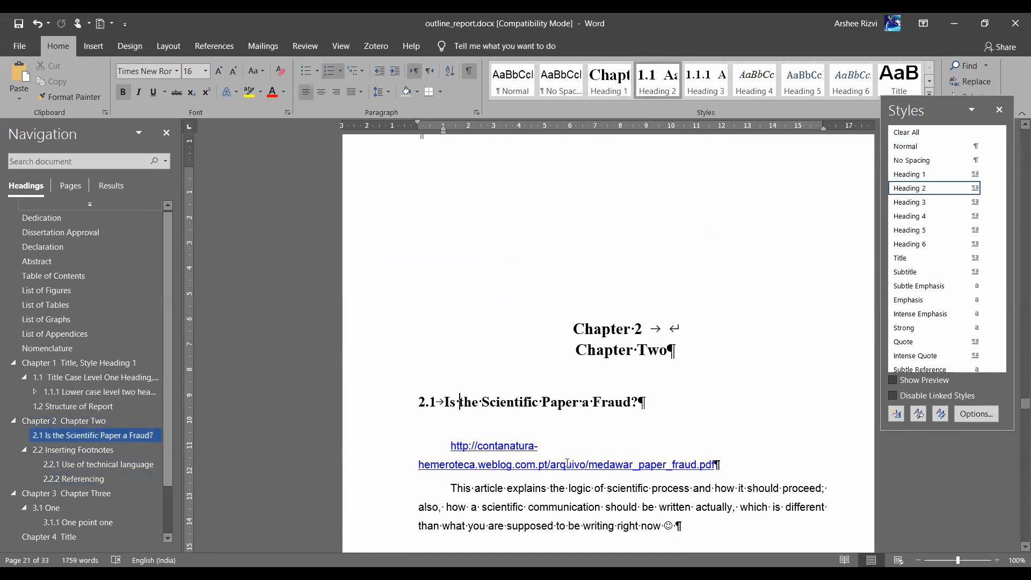
pyautogui.click(559, 489)
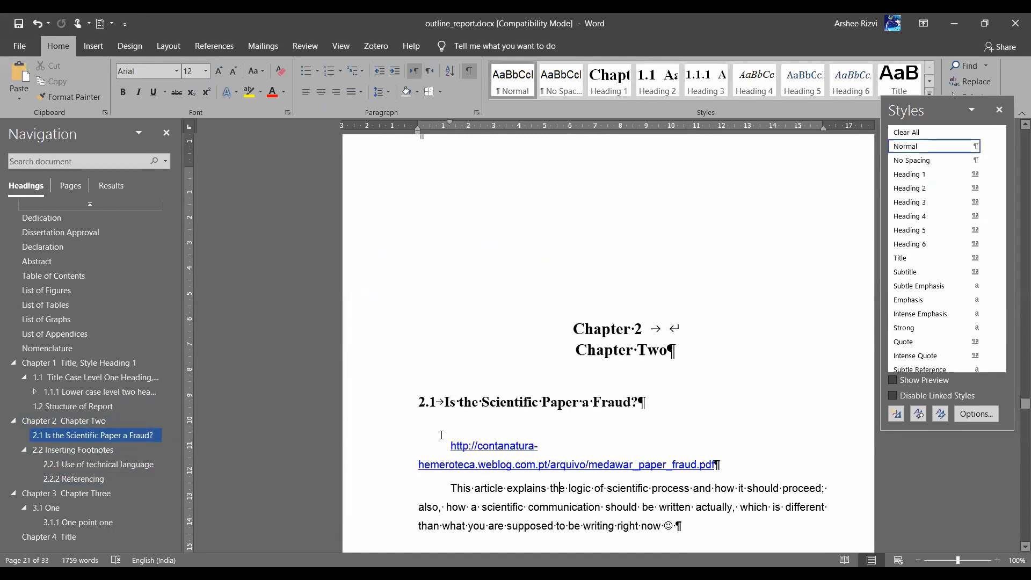
pyautogui.scroll(-3, 442, 435)
pyautogui.click(447, 378)
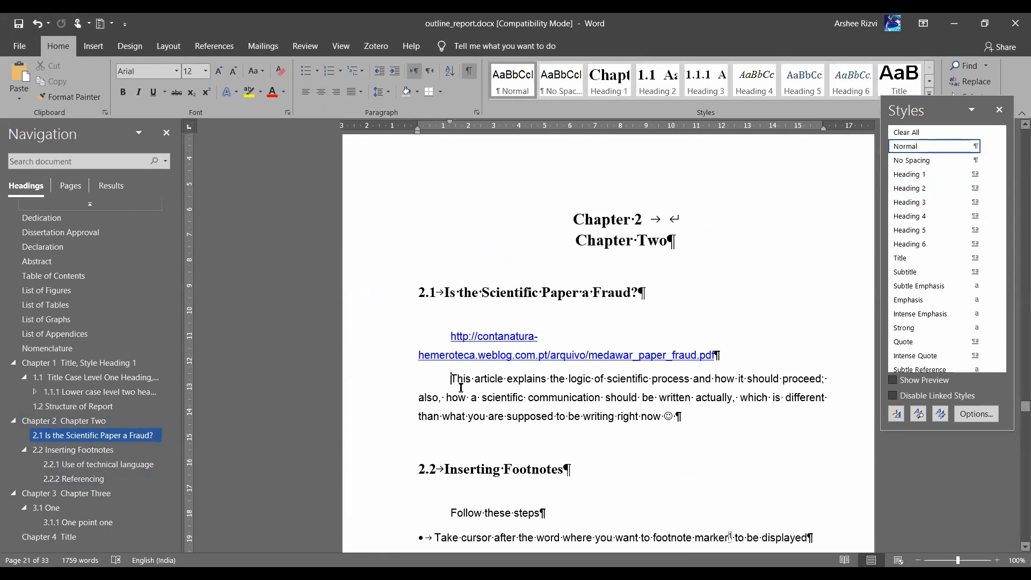
pyautogui.scroll(-5, 460, 400)
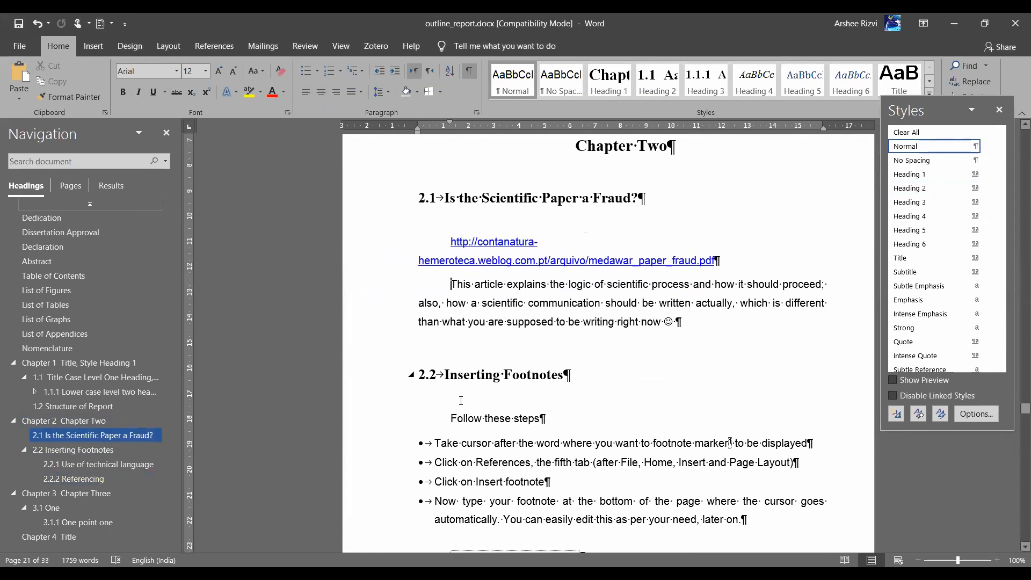
pyautogui.scroll(4, 461, 400)
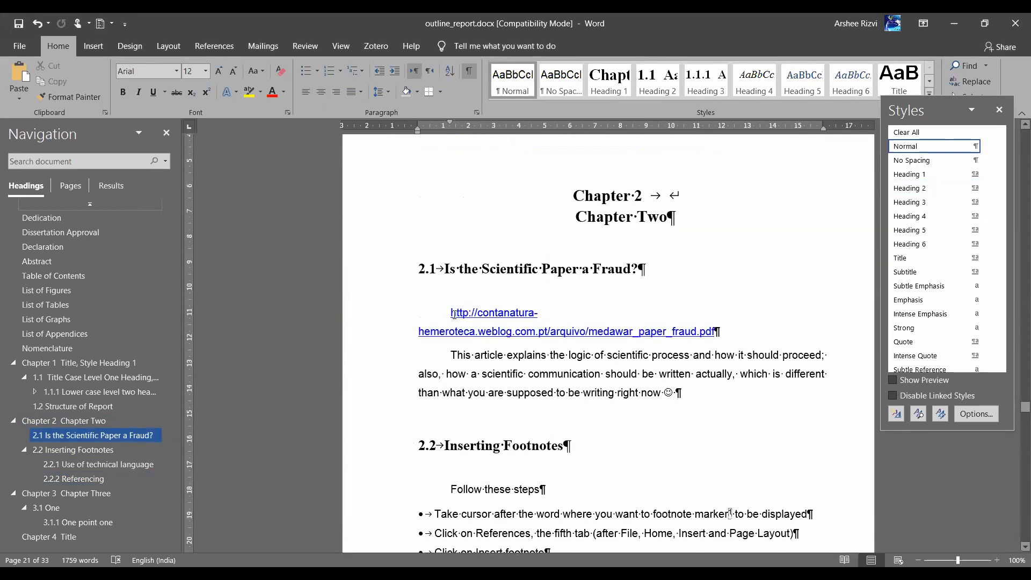
# Set Special indent to (none) for the section 2.1 body paragraph so it starts flush left
pyautogui.click(477, 111)
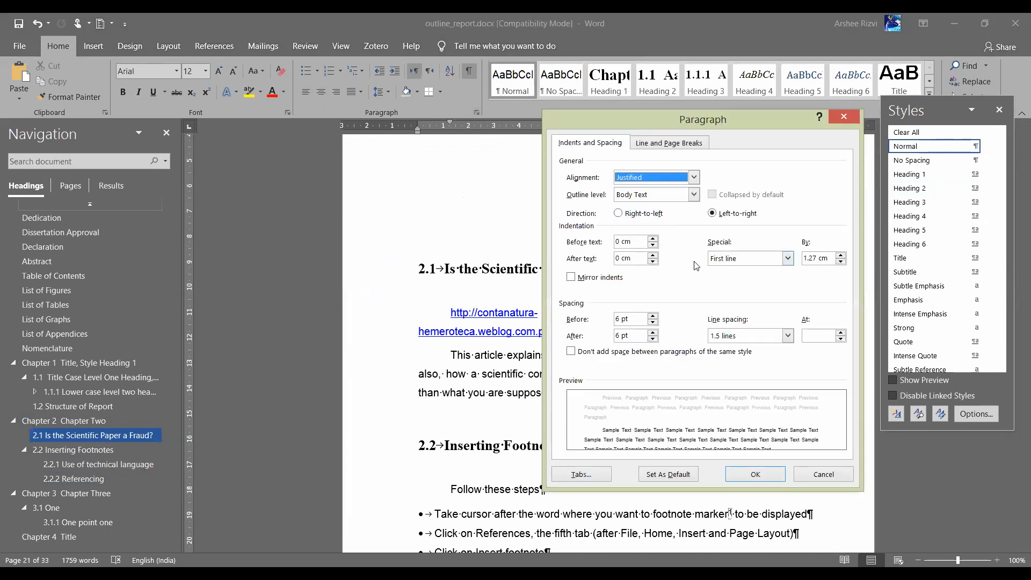
pyautogui.click(793, 263)
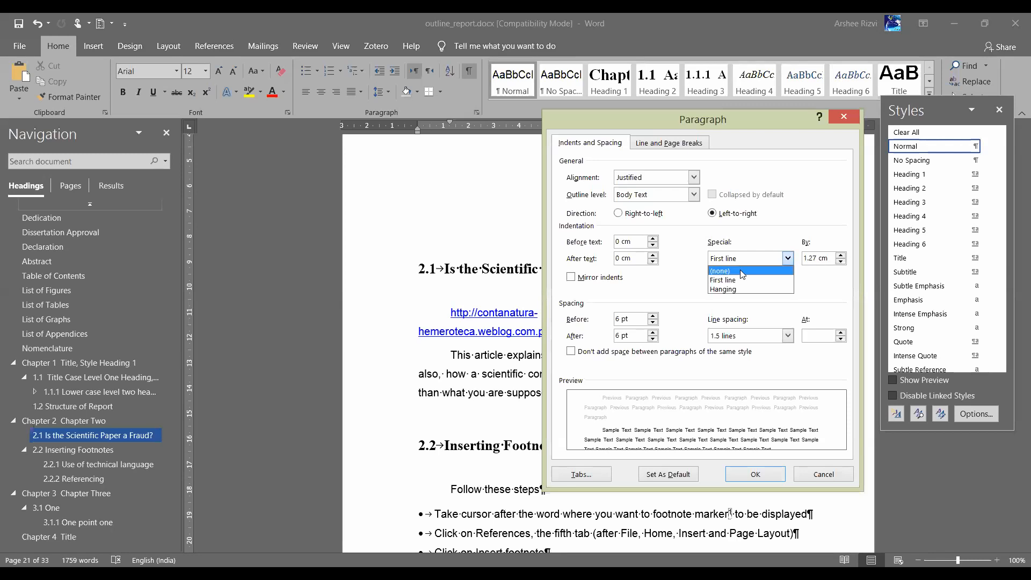
pyautogui.click(741, 270)
pyautogui.click(752, 478)
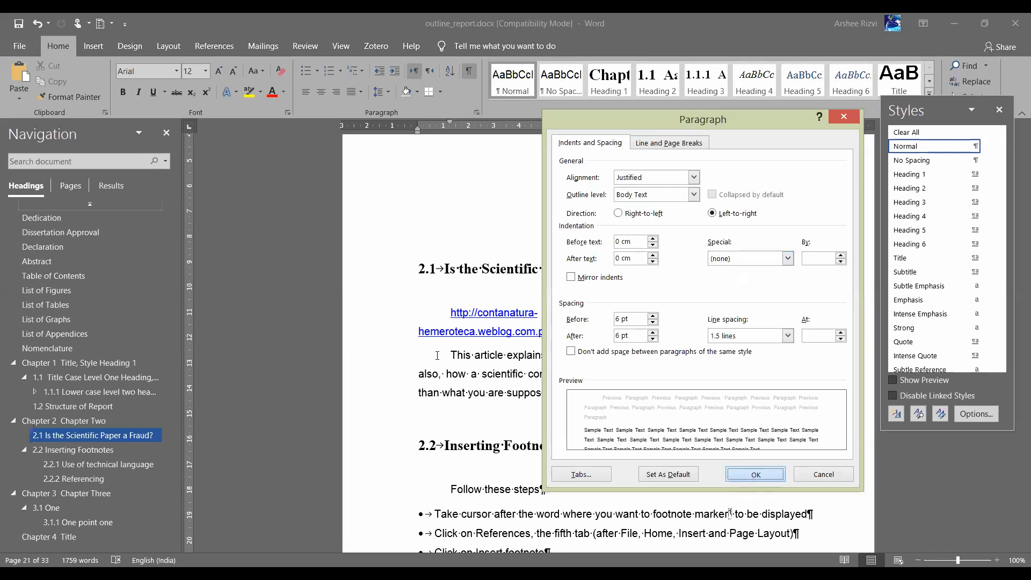
pyautogui.press('Return')
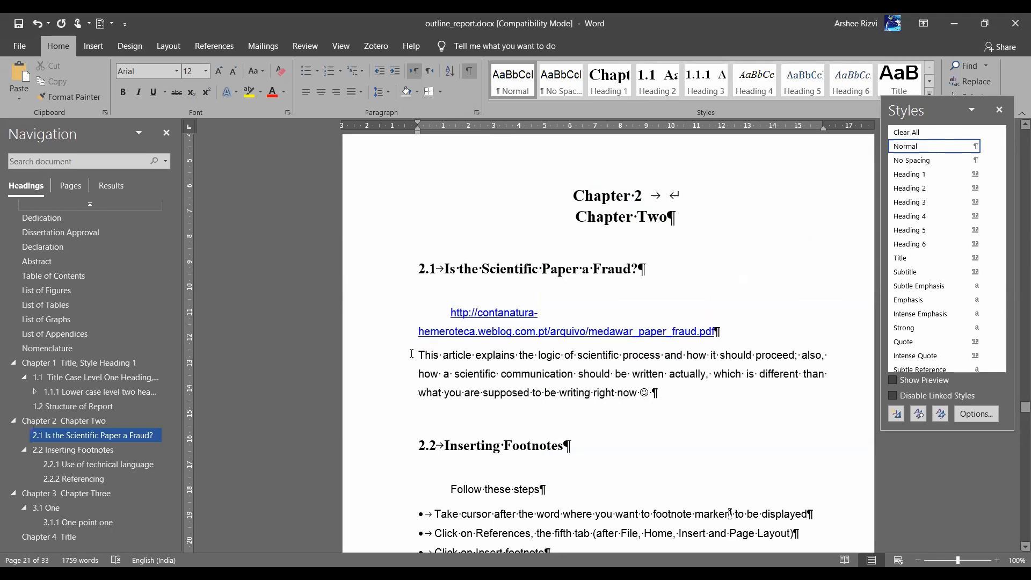
pyautogui.scroll(-6, 534, 378)
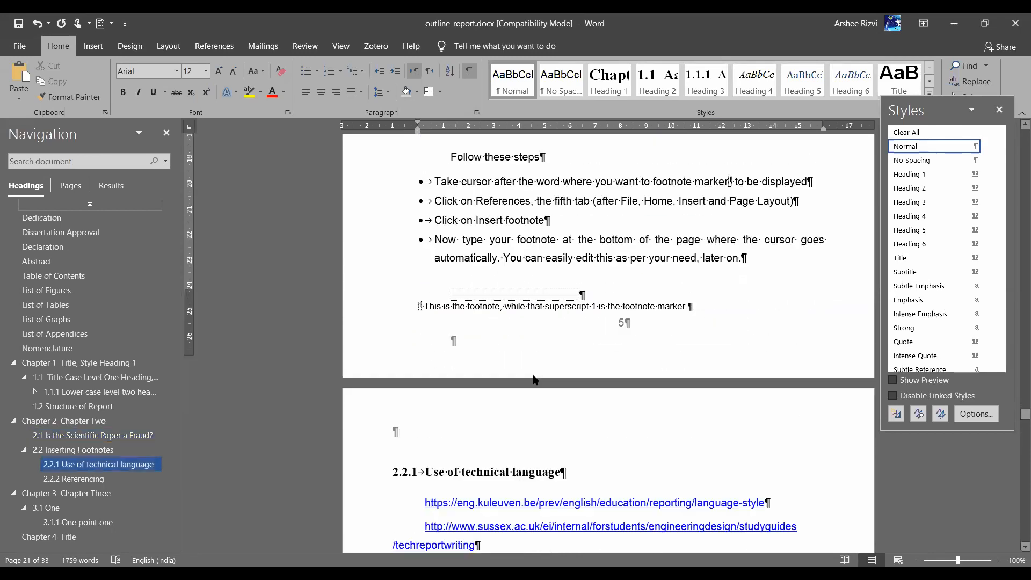
# Insert a five-column, four-row table just below the Chapter 4 title
pyautogui.scroll(-5, 533, 378)
pyautogui.scroll(-20, 534, 375)
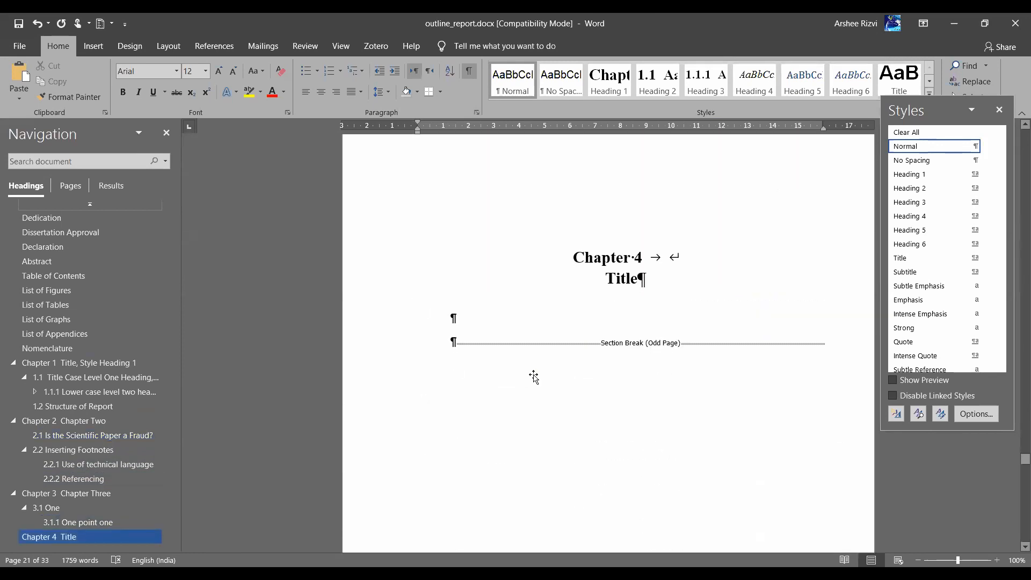
pyautogui.scroll(20, 534, 374)
pyautogui.scroll(10, 534, 379)
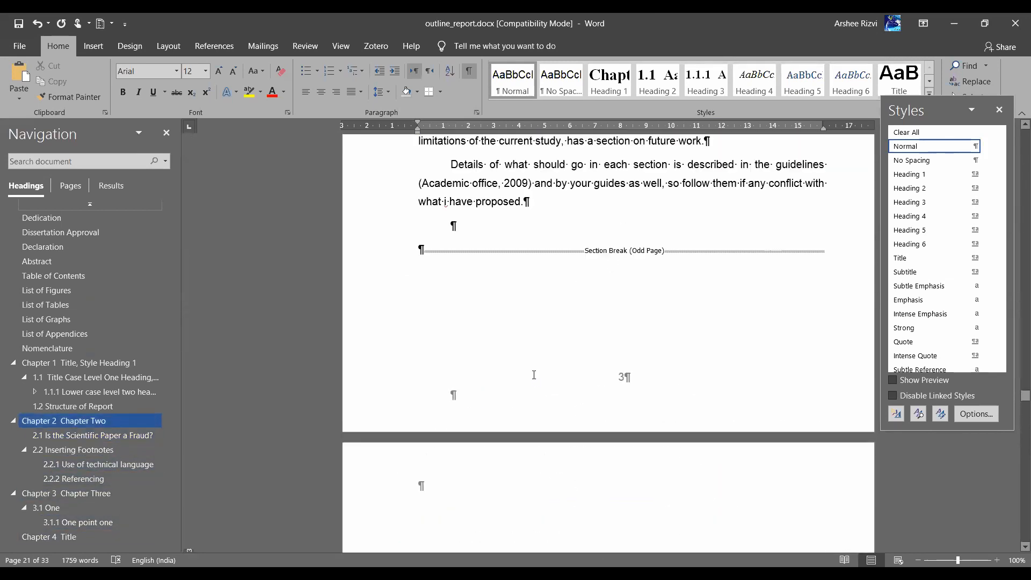
pyautogui.scroll(-5, 534, 376)
pyautogui.scroll(-15, 534, 375)
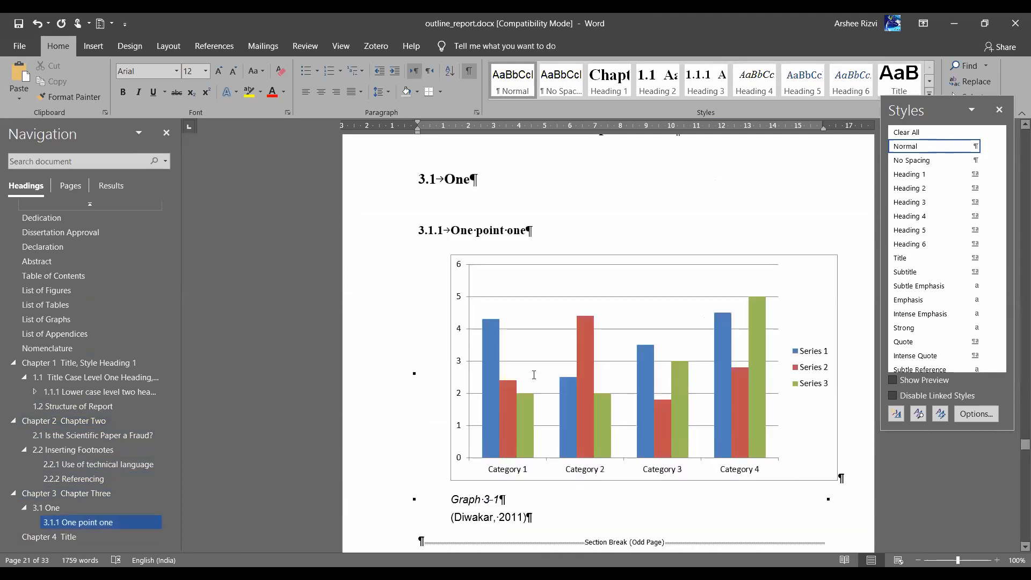
pyautogui.click(471, 365)
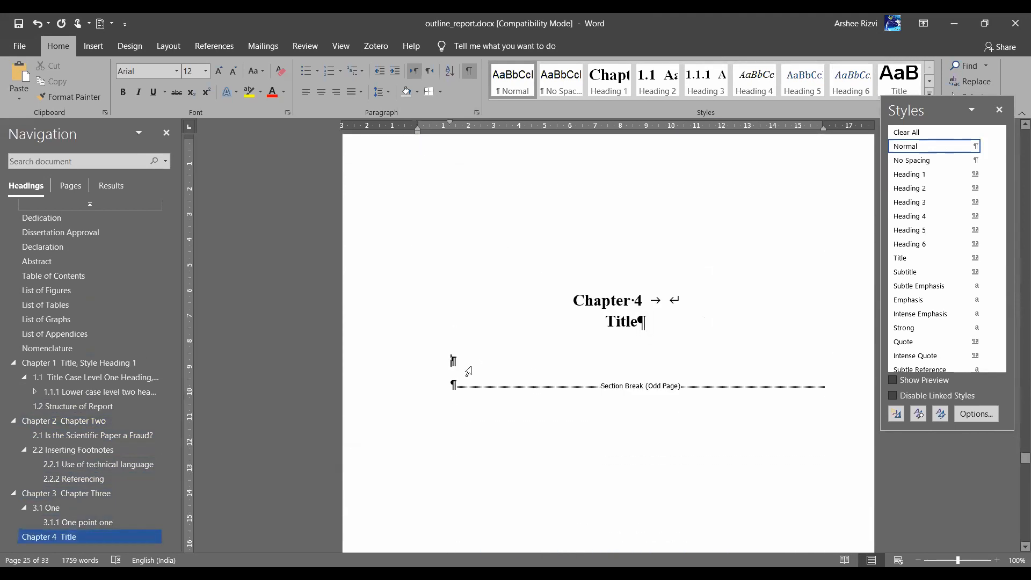
pyautogui.click(97, 50)
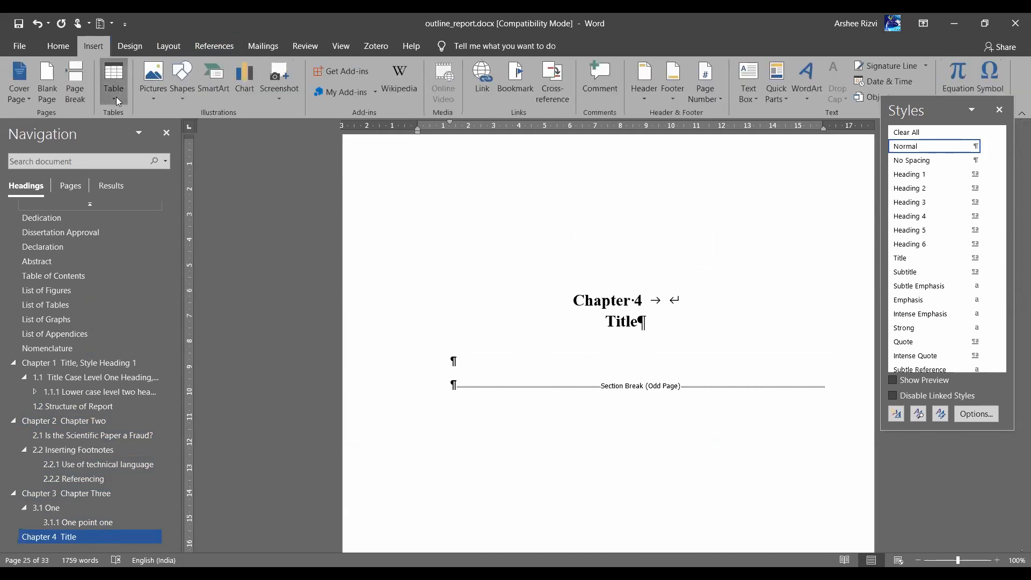
pyautogui.click(114, 81)
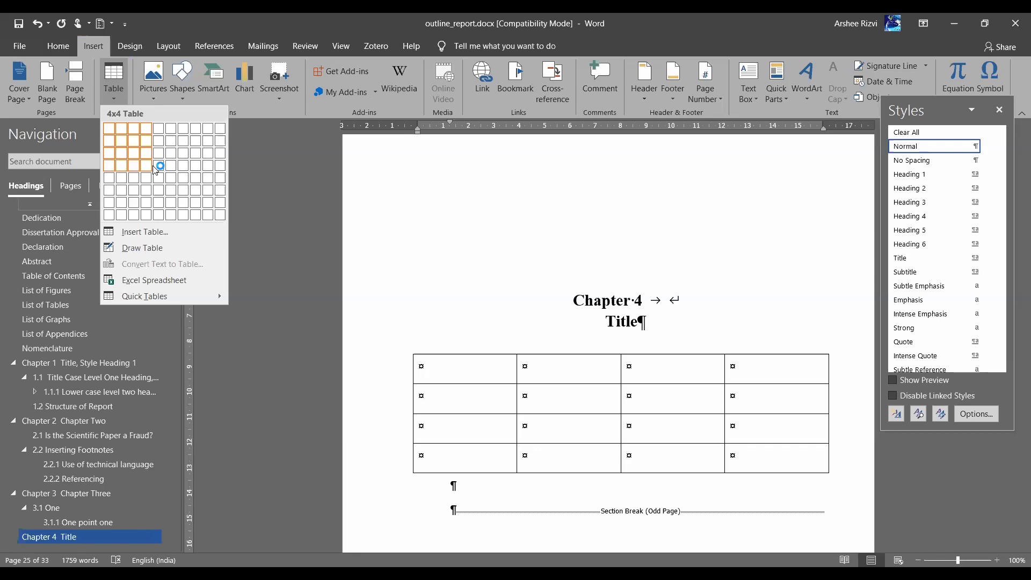
# Fill the table's first row with 1, 33, 5, Y6 and Y
pyautogui.write('1')
pyautogui.press('Tab')
pyautogui.write('33')
pyautogui.press('Tab')
pyautogui.write('5')
pyautogui.press('Tab')
pyautogui.write('Y6')
pyautogui.press('Tab')
pyautogui.write('Y')
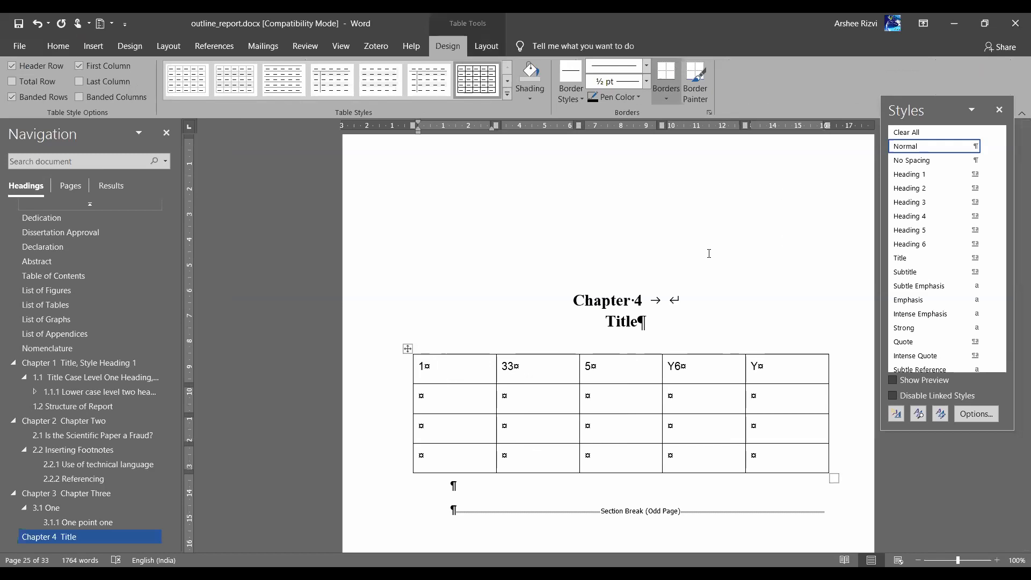
pyautogui.scroll(8, 709, 251)
pyautogui.scroll(15, 710, 253)
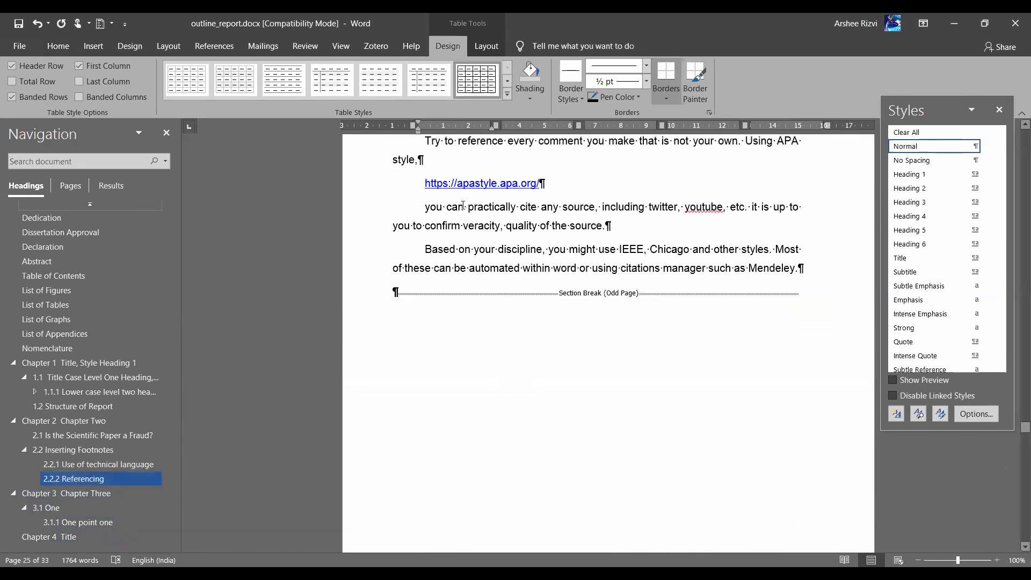
# Modify the Normal style's paragraph settings to a 1.5 cm first-line indent
pyautogui.click(463, 206)
pyautogui.scroll(3, 456, 271)
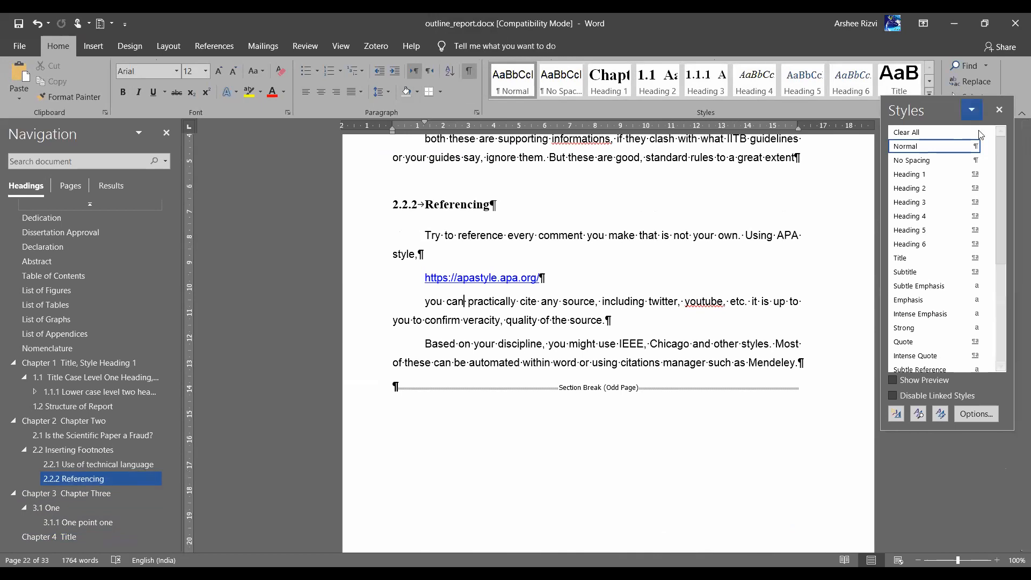
pyautogui.click(987, 146)
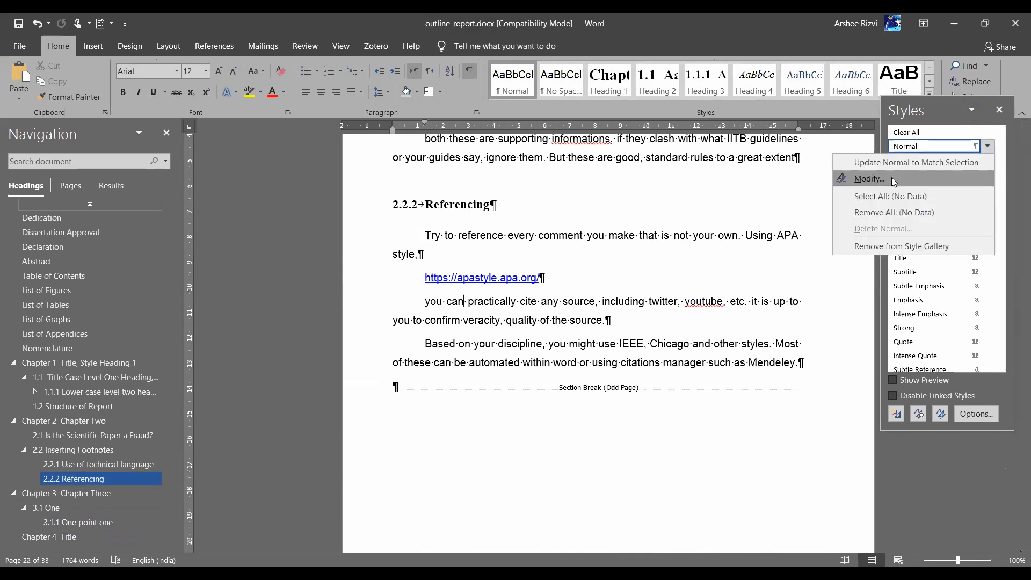
pyautogui.press('Return')
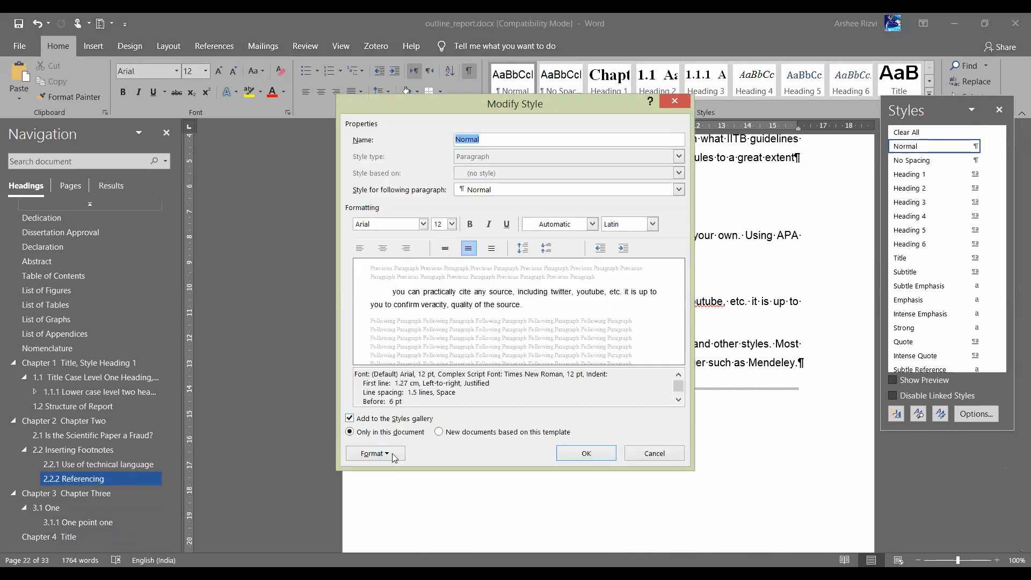
pyautogui.click(397, 453)
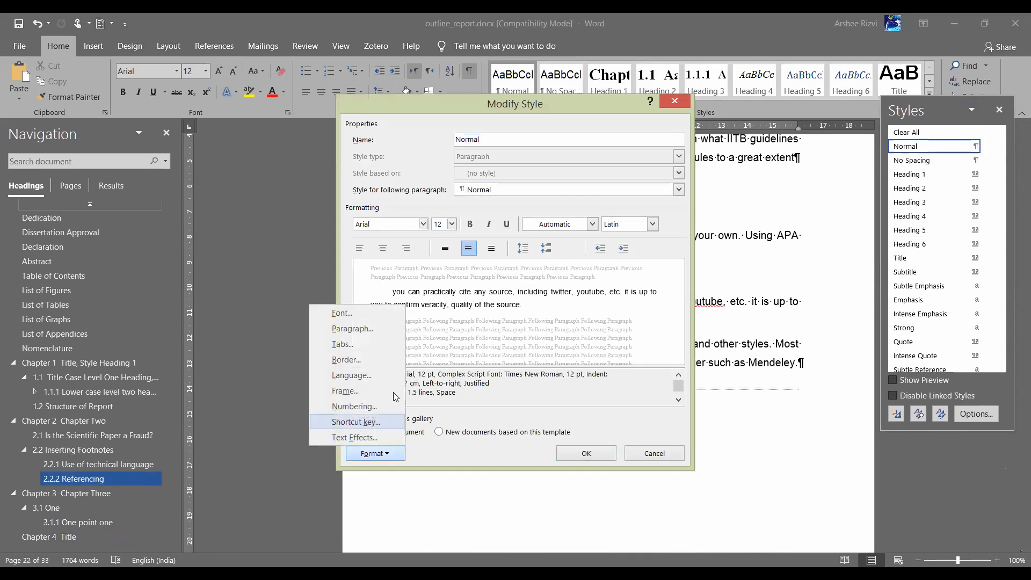
pyautogui.click(386, 329)
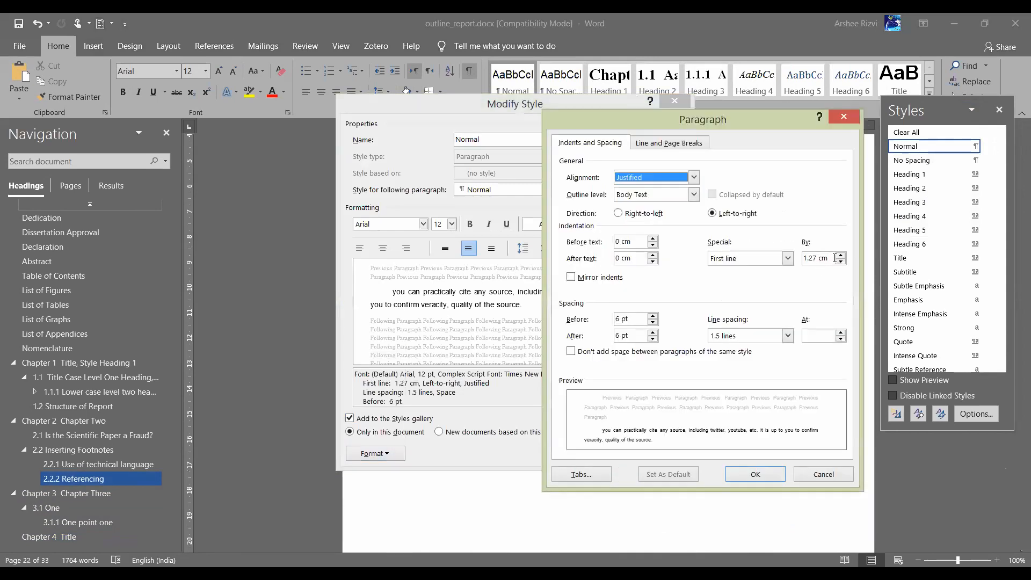
pyautogui.click(841, 256)
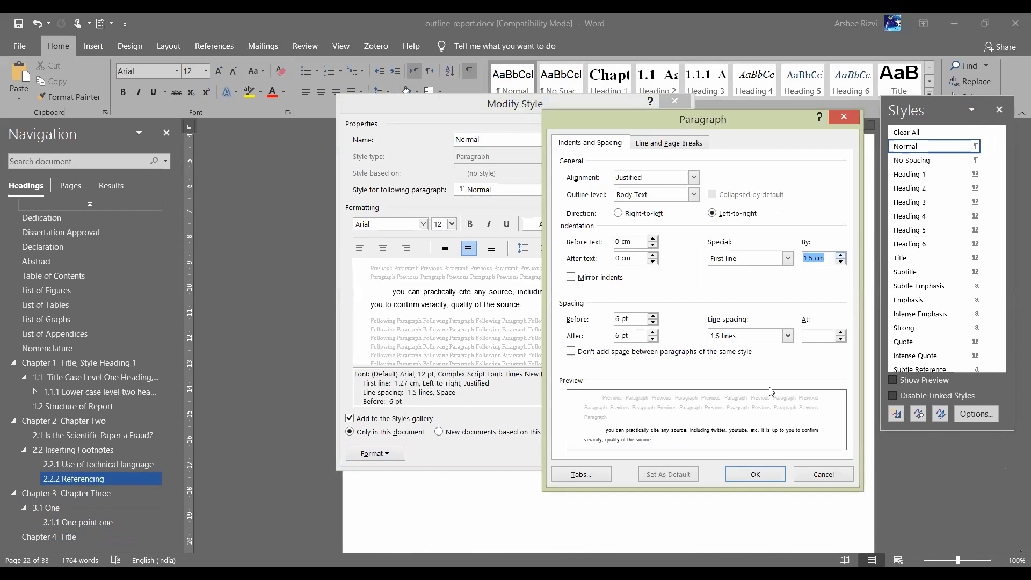
pyautogui.click(769, 474)
pyautogui.click(586, 454)
# With the table selected, set the Normal style's Special indent to (none)
pyautogui.scroll(-20, 546, 436)
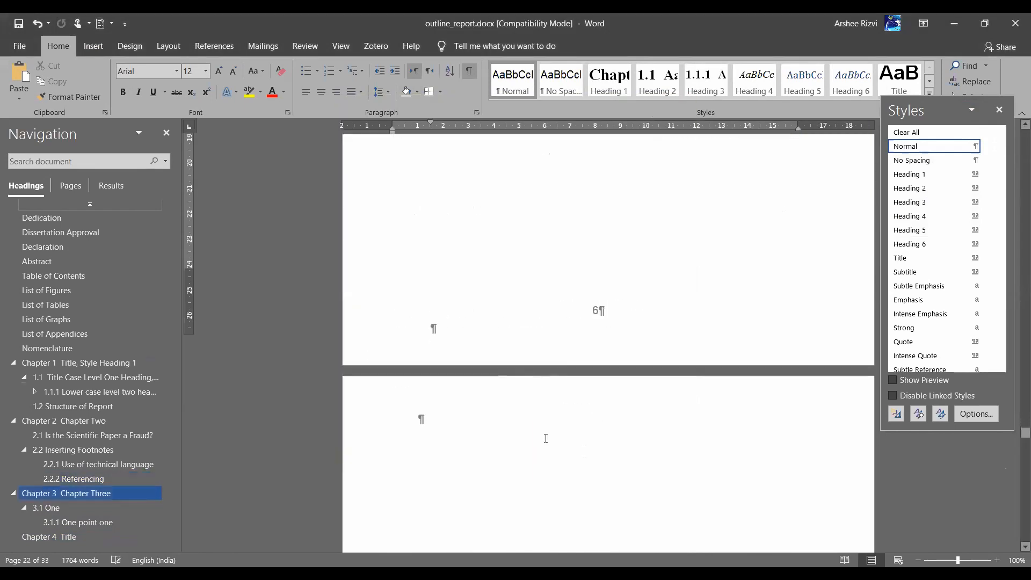
pyautogui.scroll(-6, 546, 438)
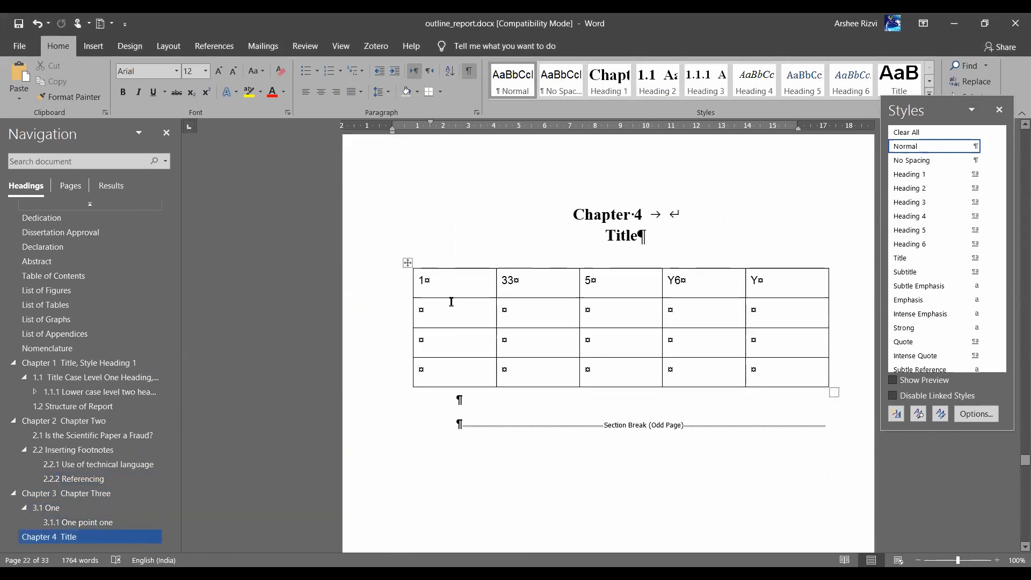
pyautogui.click(424, 281)
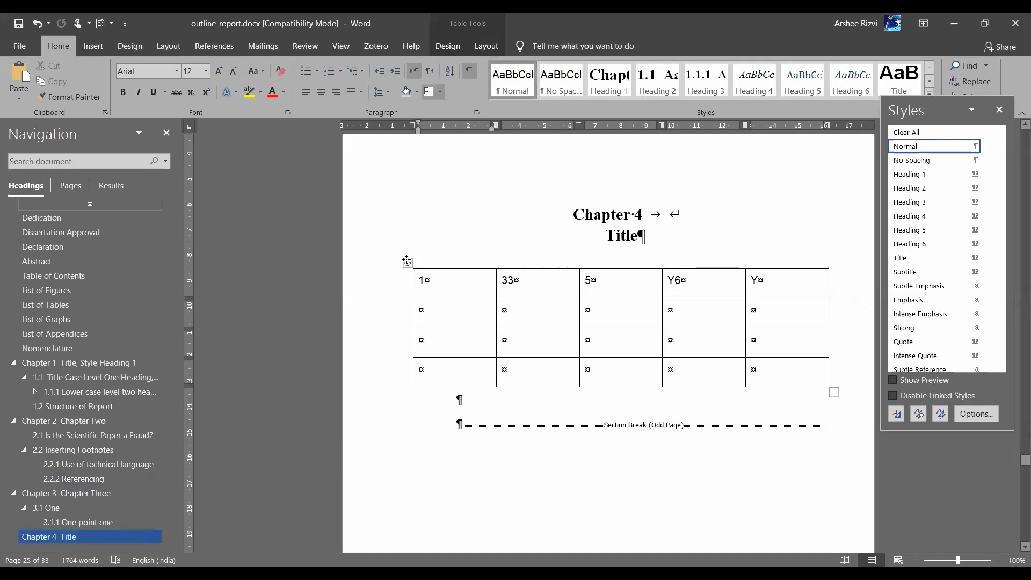
pyautogui.click(407, 262)
pyautogui.click(986, 148)
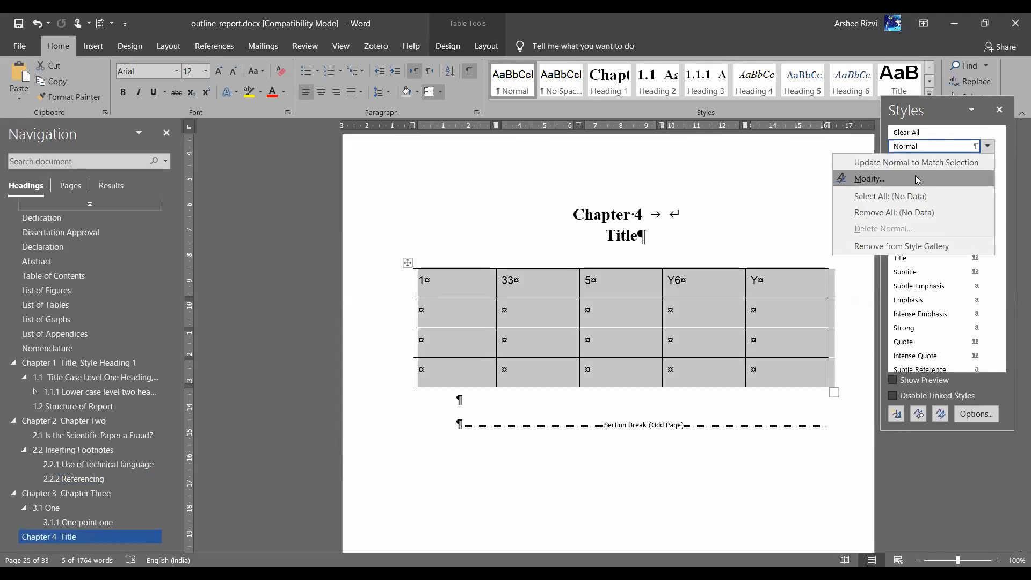
pyautogui.click(918, 179)
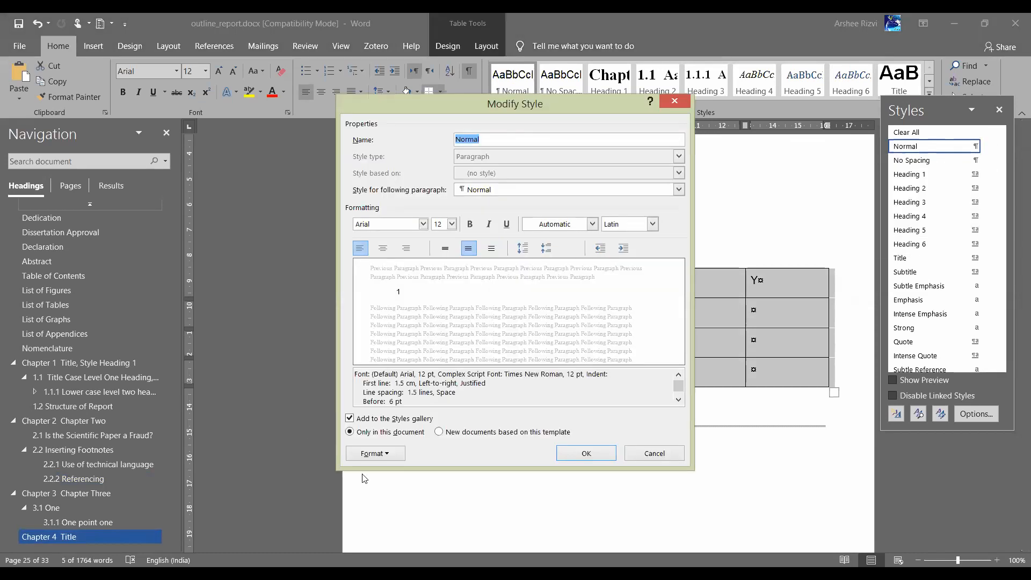
pyautogui.click(391, 455)
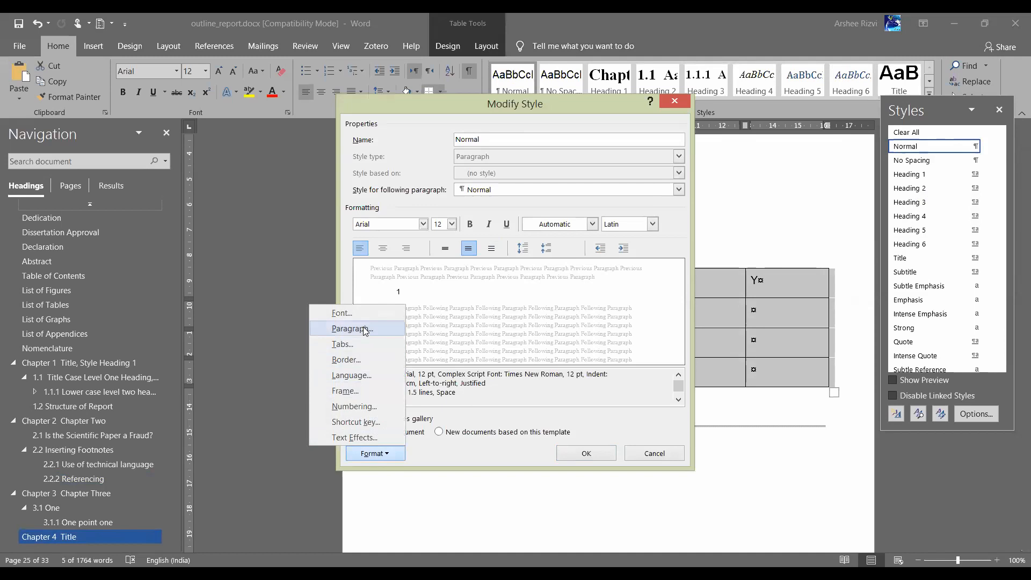
pyautogui.click(364, 328)
pyautogui.click(786, 260)
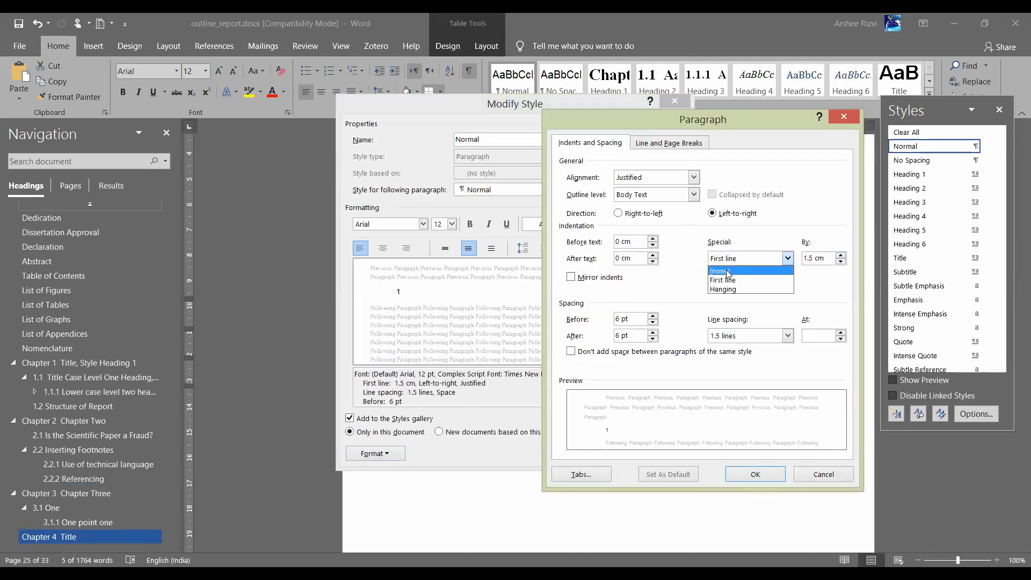
pyautogui.click(726, 272)
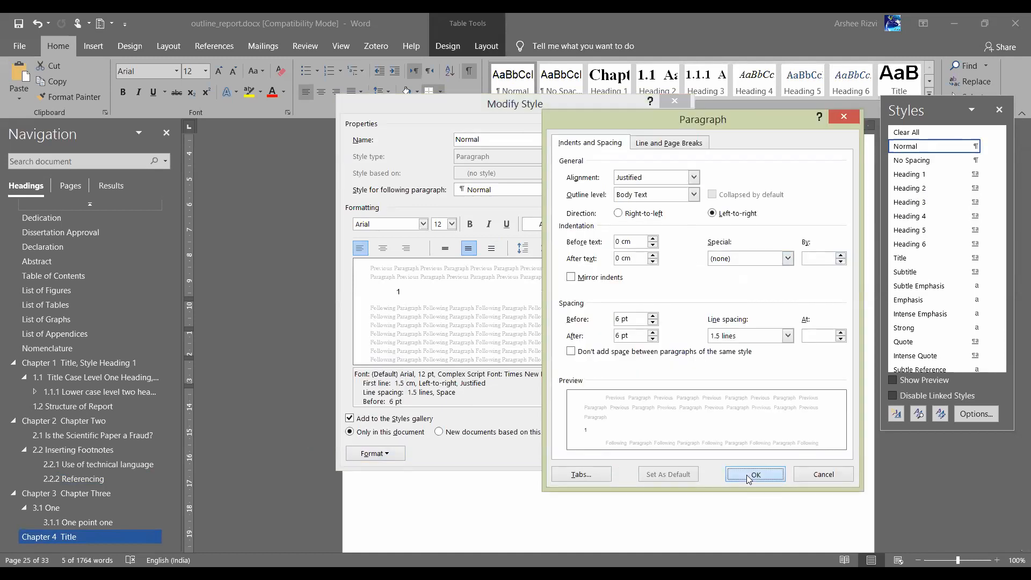
pyautogui.click(747, 475)
pyautogui.click(594, 457)
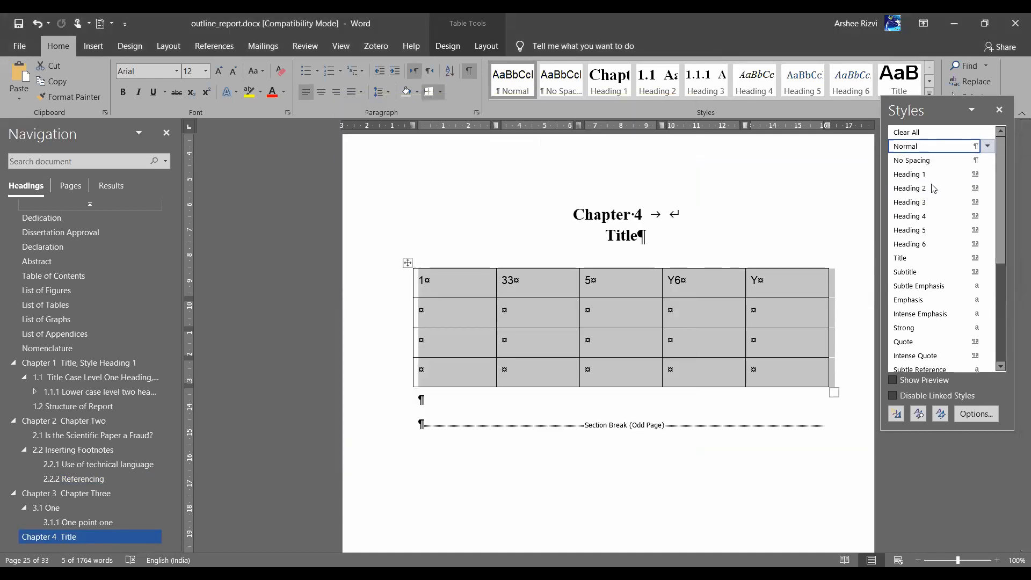
# Modify the Normal style again to use a 1.27 cm first-line indent
pyautogui.click(988, 146)
pyautogui.press('Return')
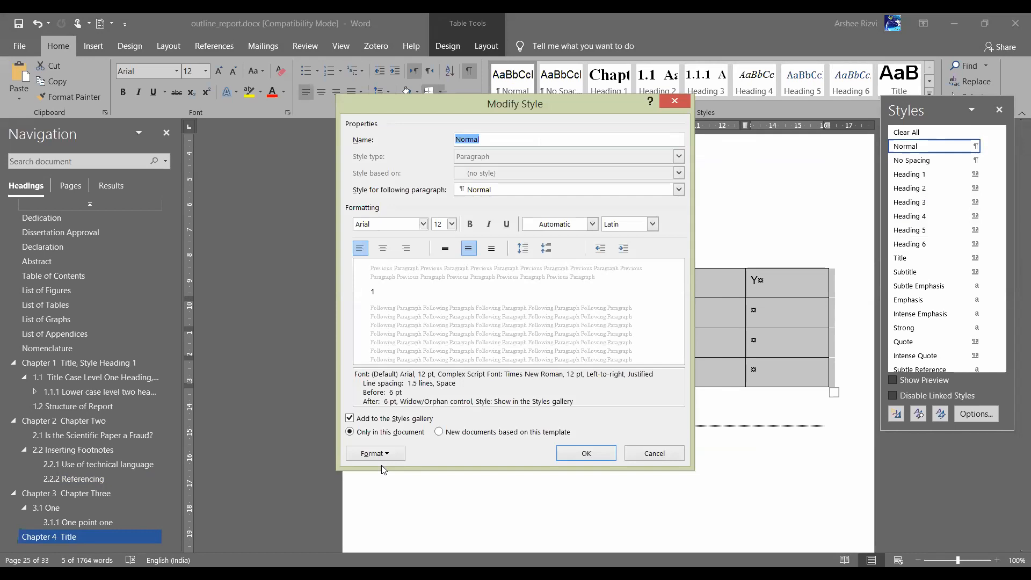
pyautogui.click(388, 454)
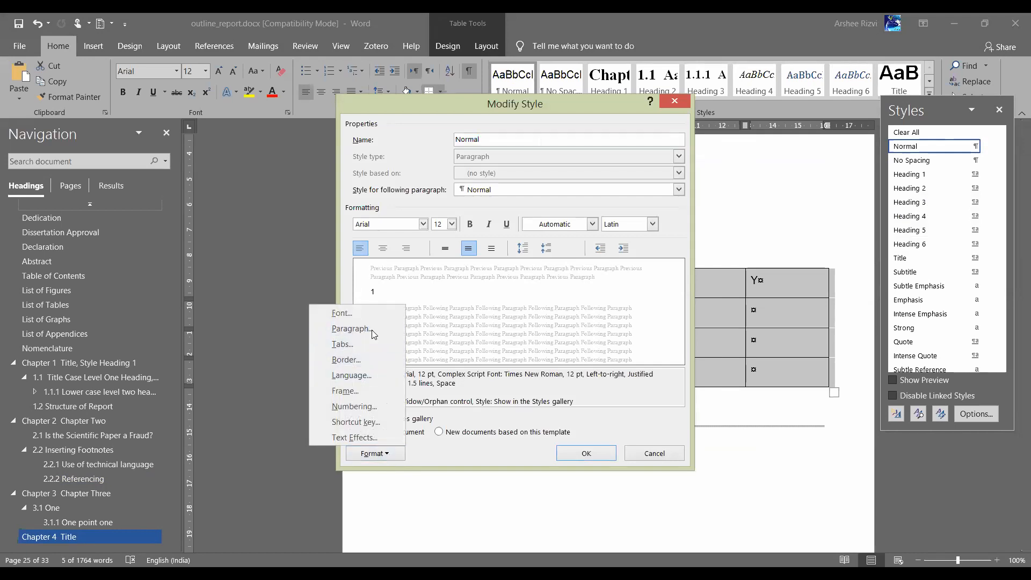
pyautogui.press('p')
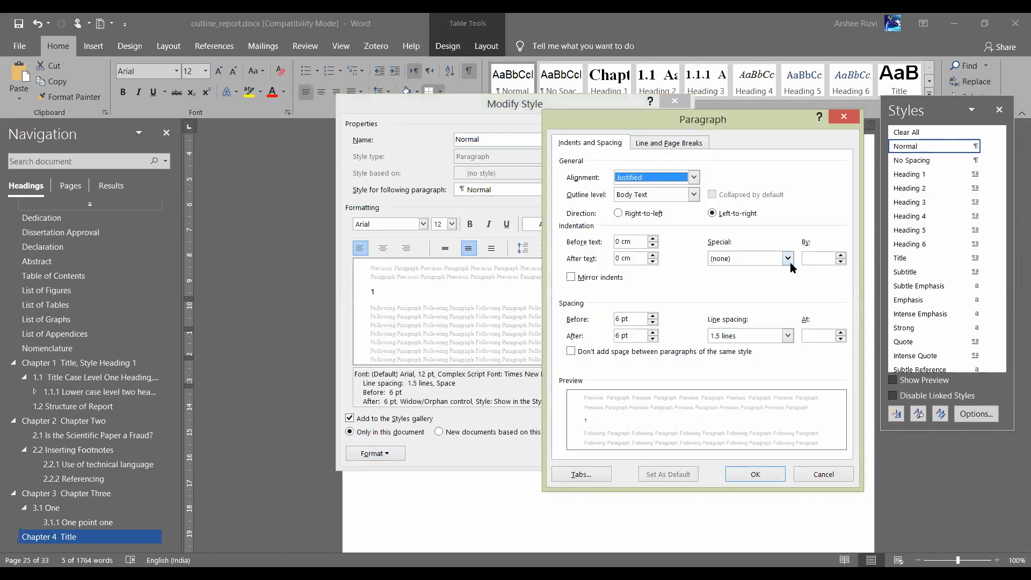
pyautogui.click(787, 258)
pyautogui.click(743, 281)
pyautogui.click(767, 476)
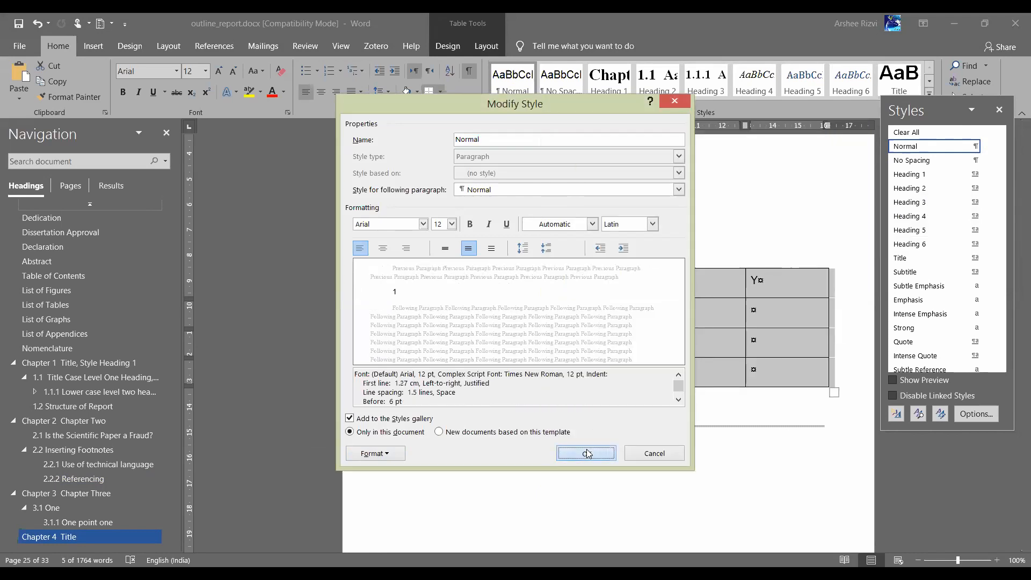
pyautogui.click(587, 454)
pyautogui.click(439, 337)
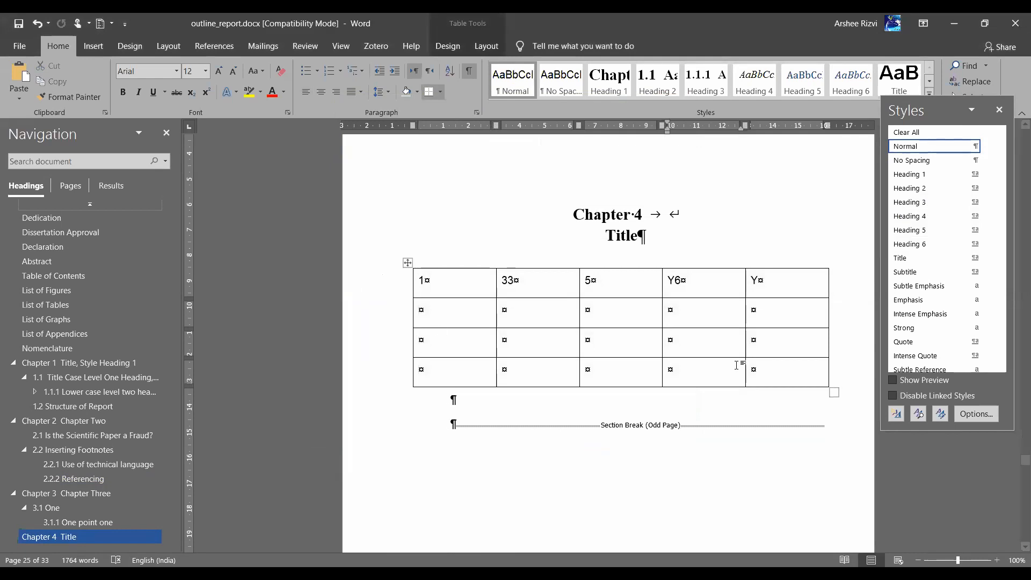
# Centre the values 1 and 33 in their table cells
pyautogui.scroll(3, 463, 338)
pyautogui.click(421, 356)
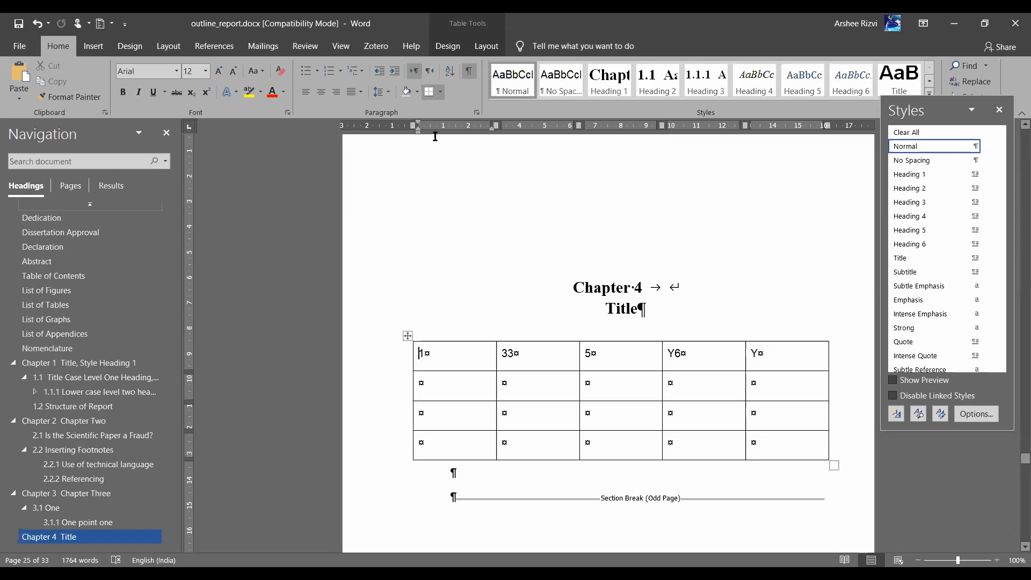
pyautogui.hotkey('ctrl', 'e')
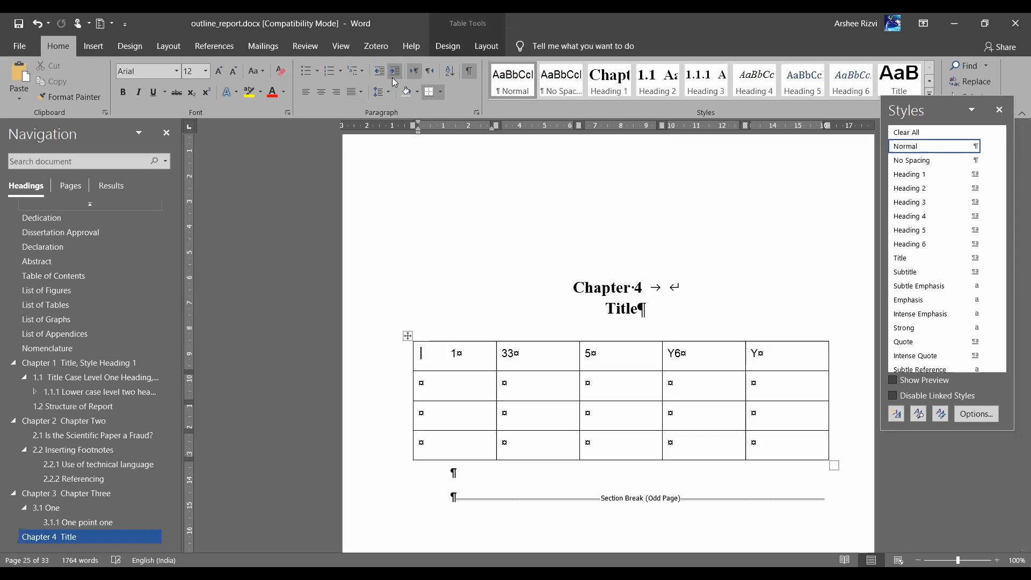
pyautogui.click(507, 360)
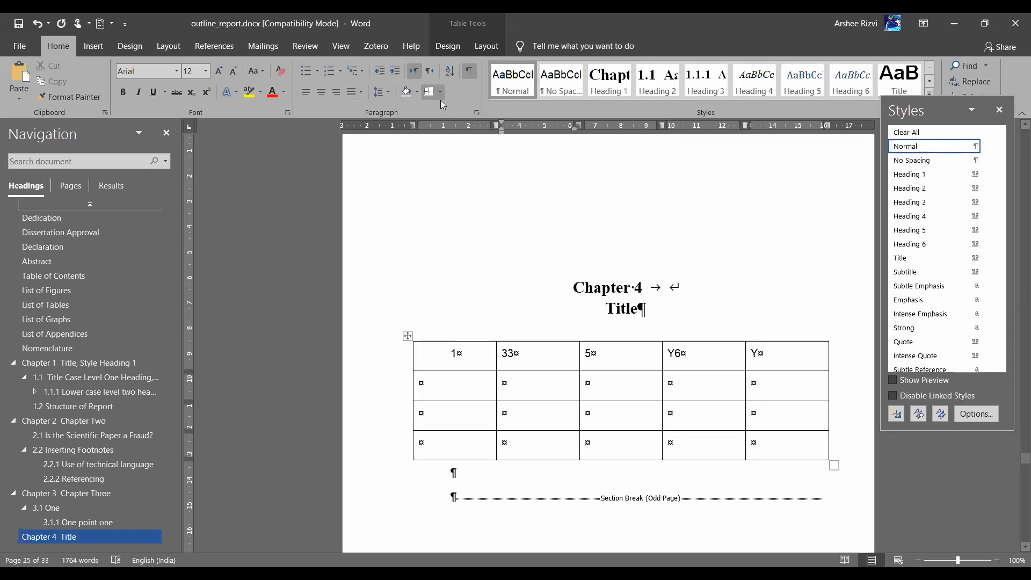
pyautogui.hotkey('ctrl', 'e')
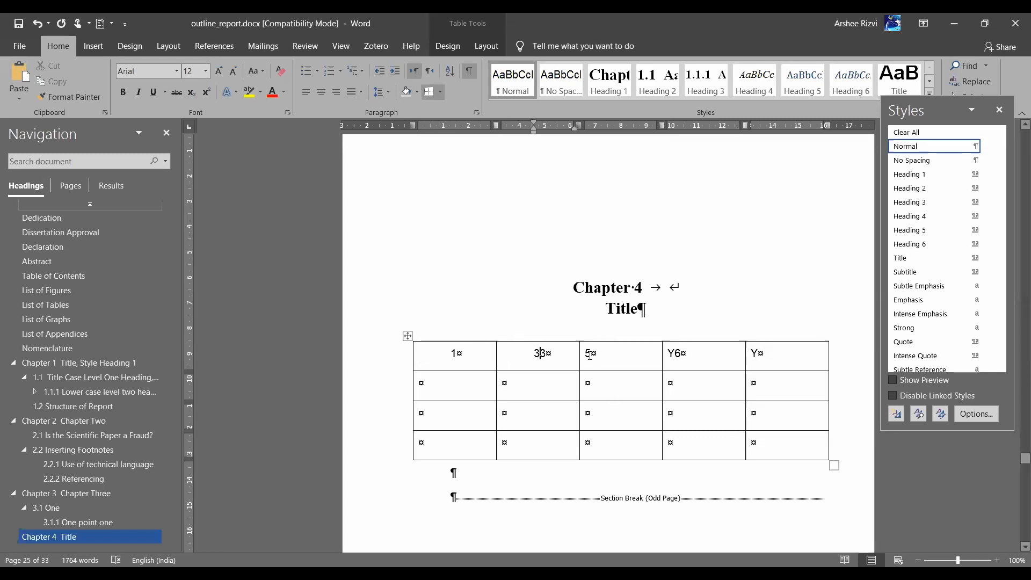
# Give the whole table Special indent (none) and a 0 cm left indent
pyautogui.click(406, 336)
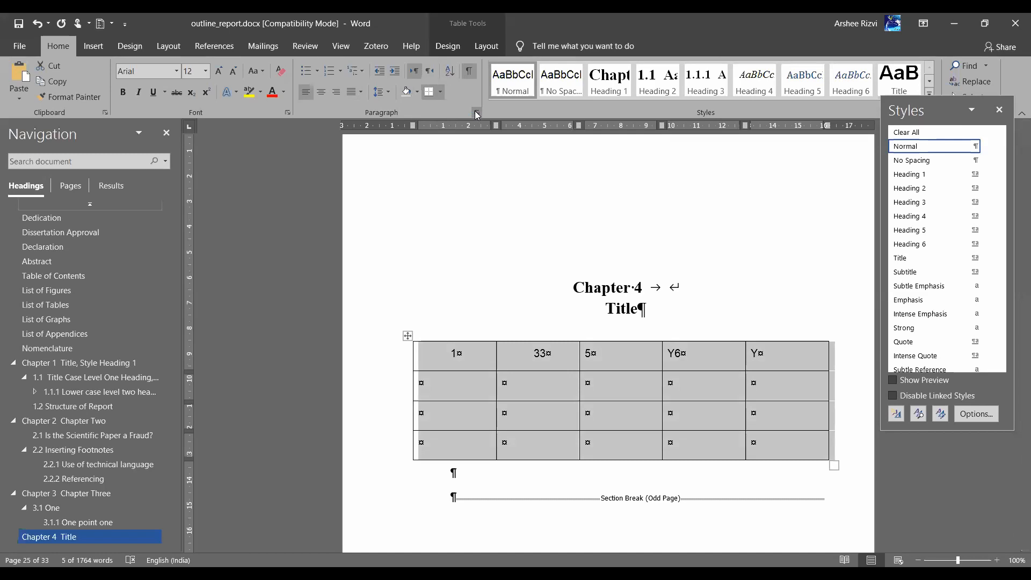
pyautogui.click(477, 113)
pyautogui.click(788, 258)
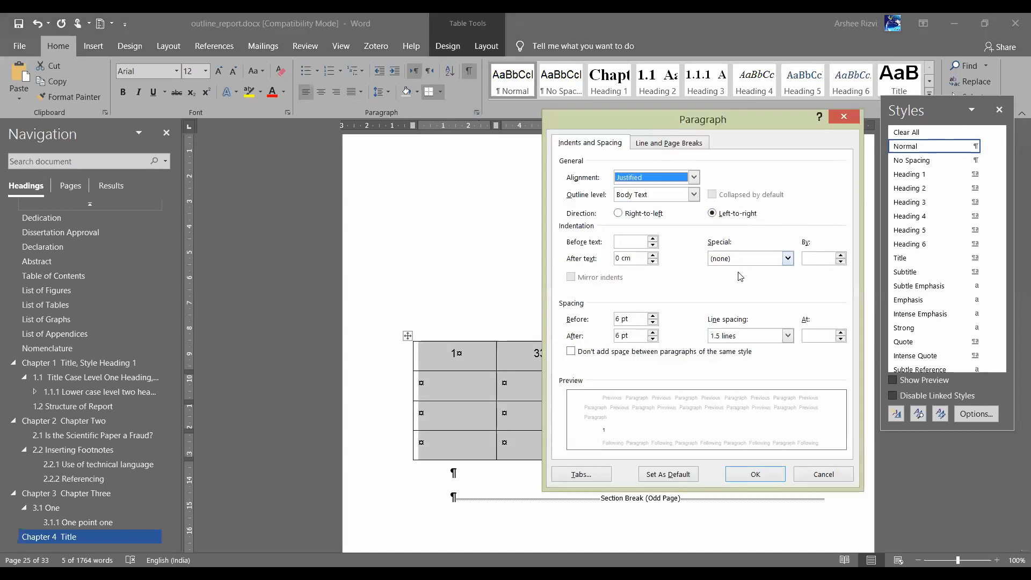
pyautogui.click(740, 275)
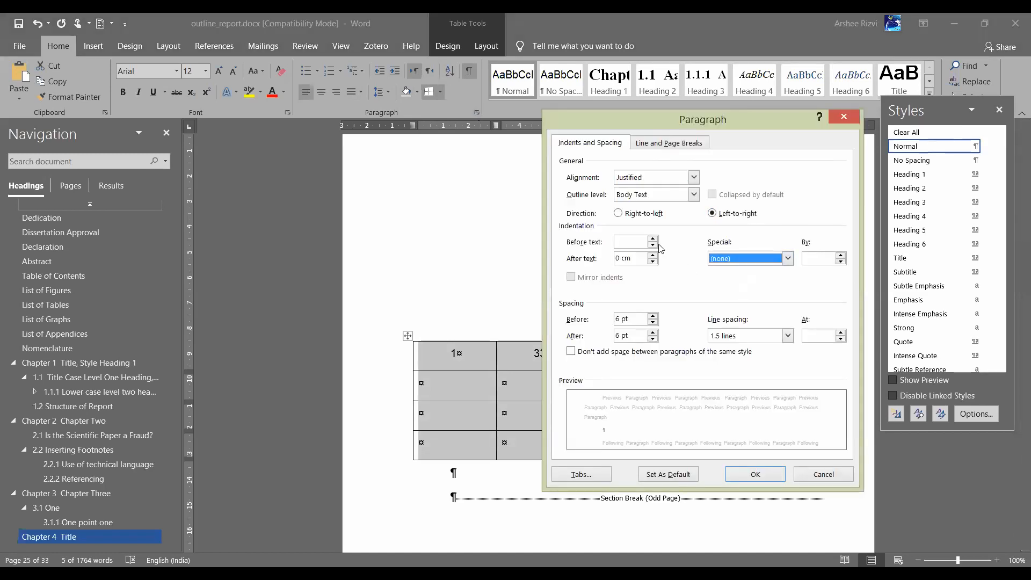
pyautogui.click(653, 245)
pyautogui.click(653, 239)
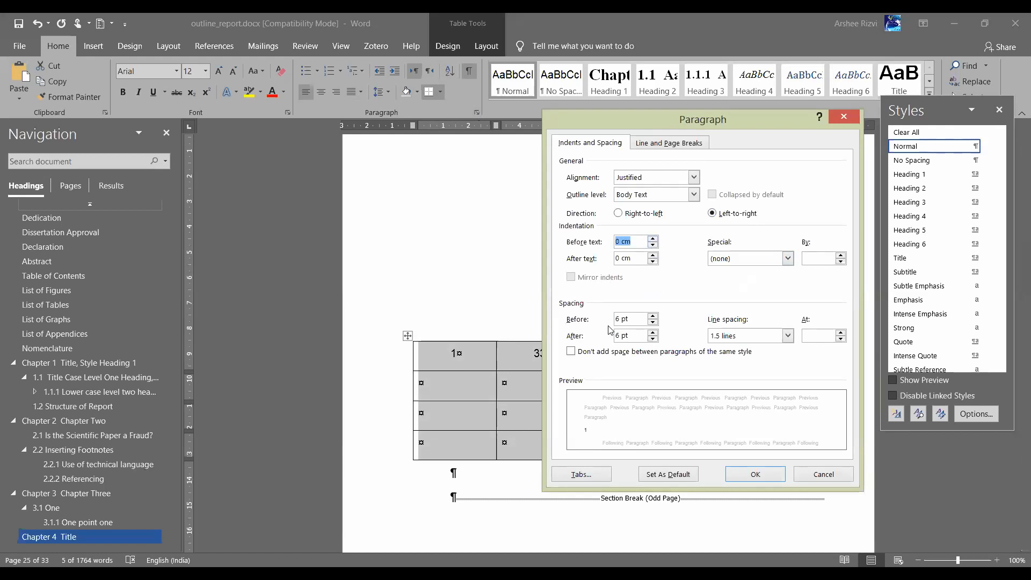
pyautogui.click(758, 474)
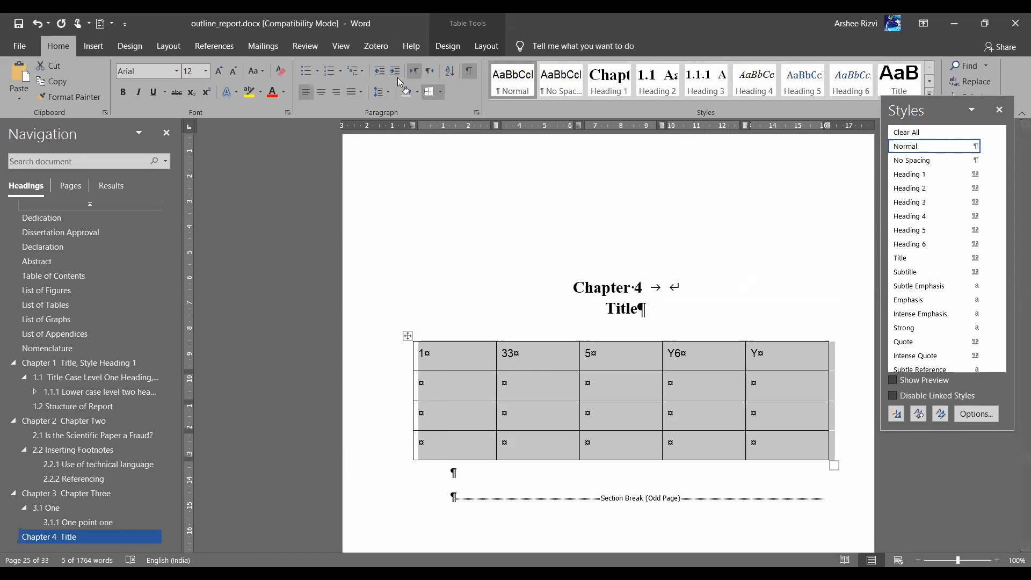
# Set the selected table's text to 10 pt with 0 pt spacing before and after
pyautogui.click(207, 72)
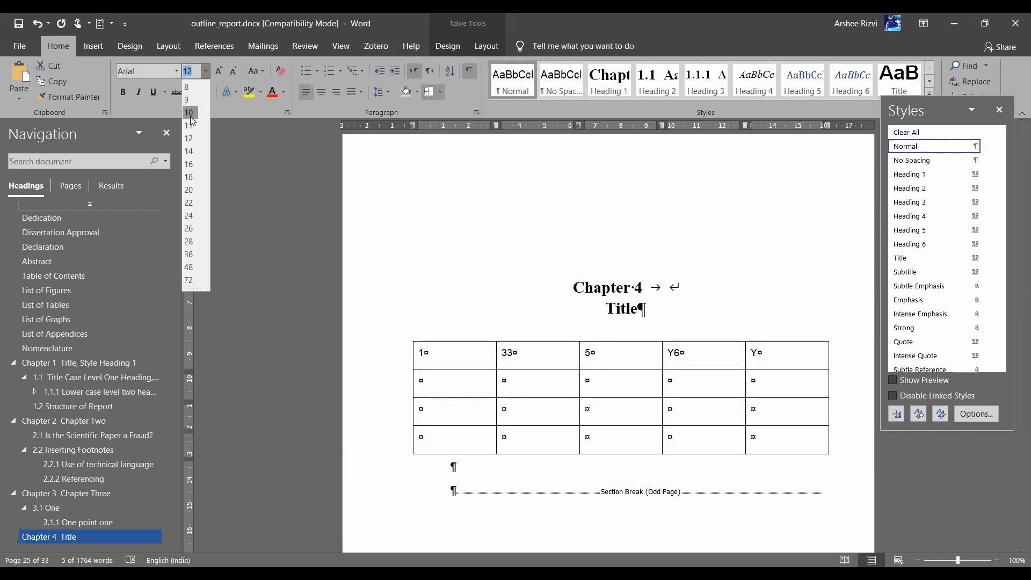
pyautogui.click(189, 113)
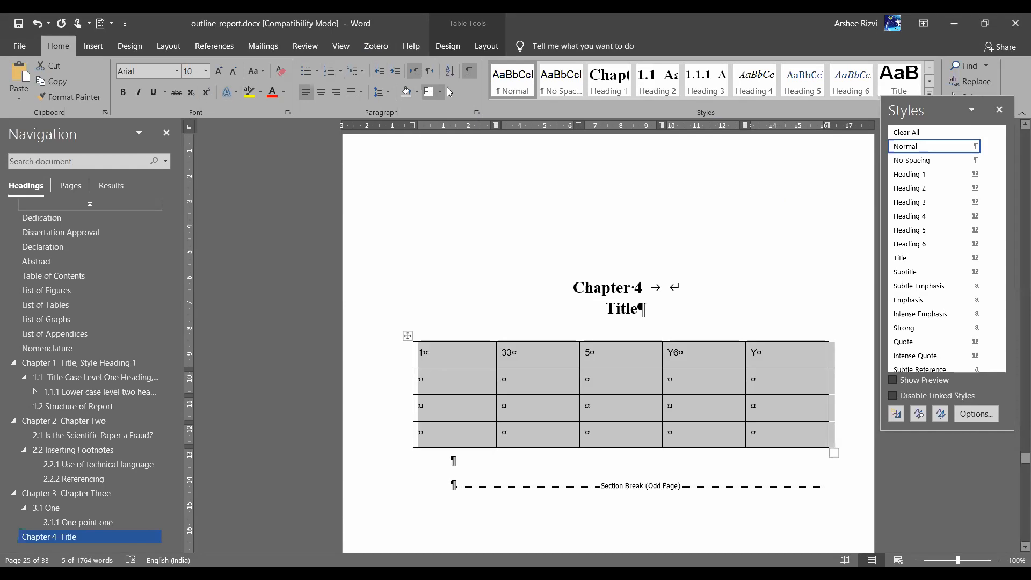
pyautogui.click(477, 112)
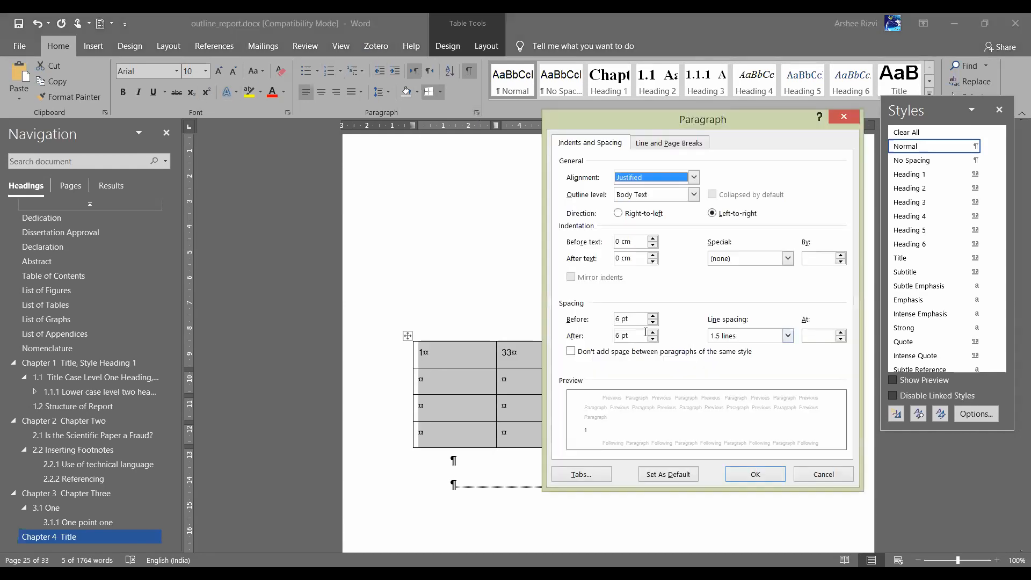
pyautogui.click(653, 339)
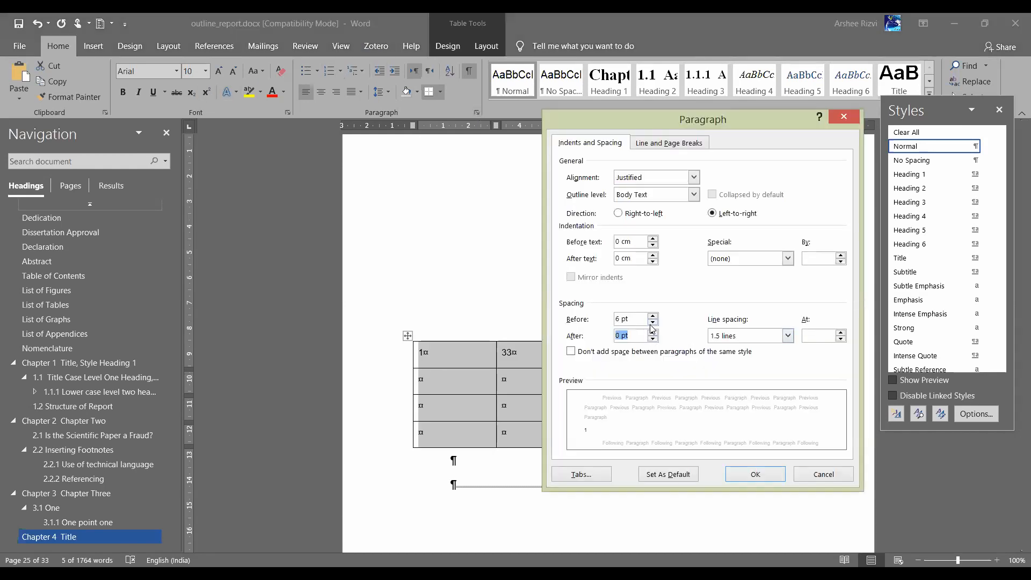
pyautogui.click(652, 322)
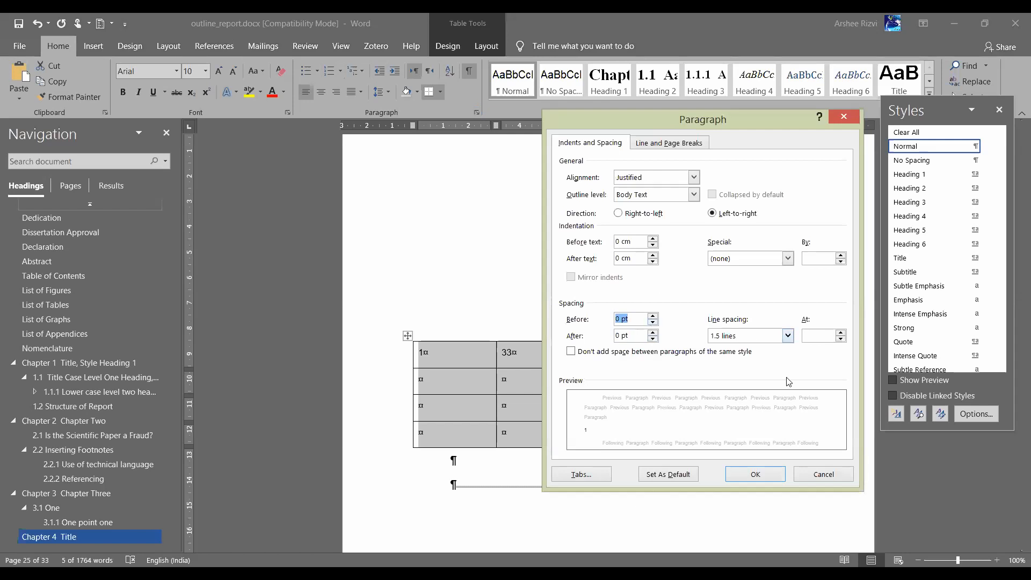
pyautogui.click(756, 475)
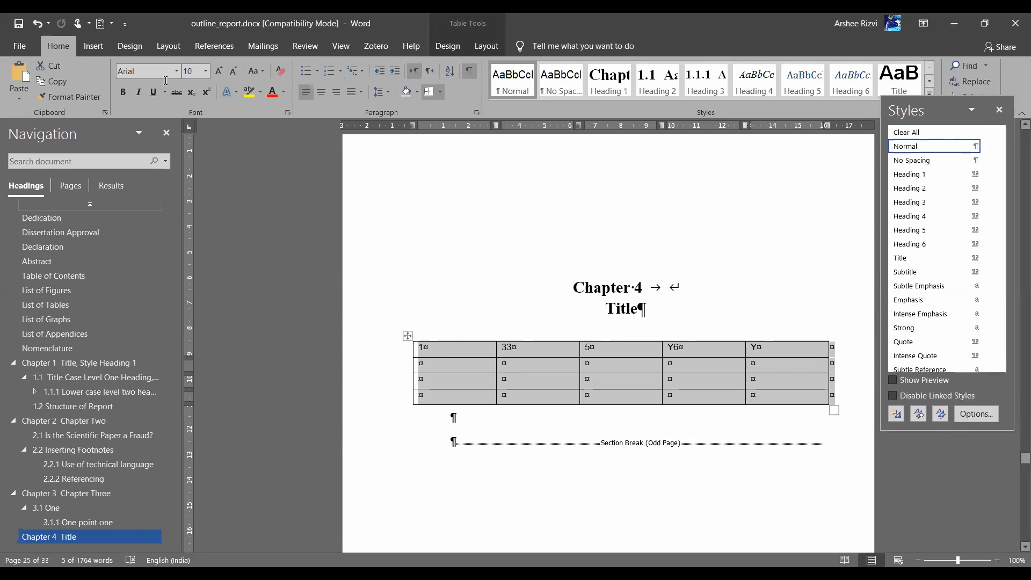
# Set the Chapter 4 Title page with its five-column table to Landscape orientation
pyautogui.click(166, 46)
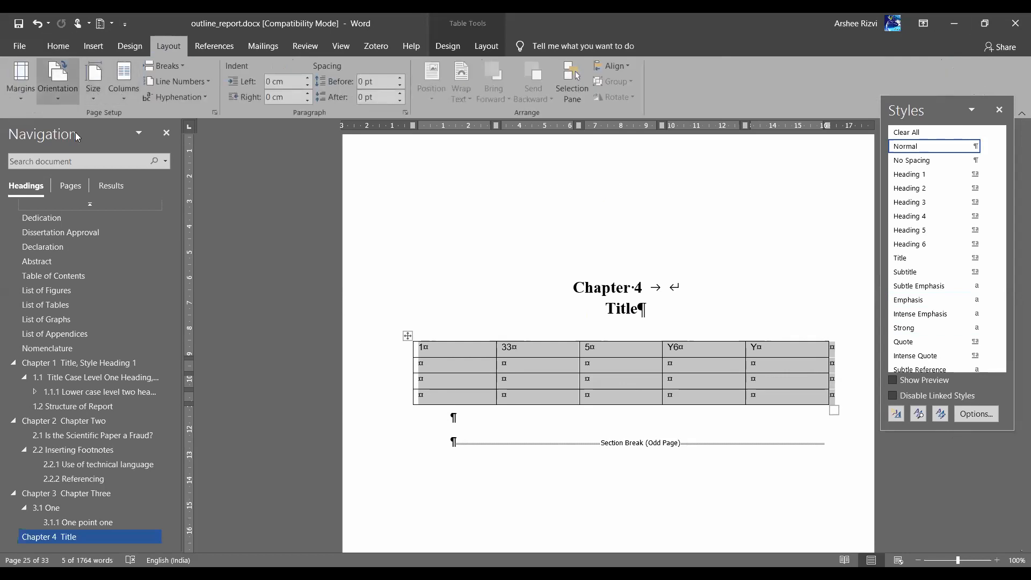
pyautogui.click(79, 149)
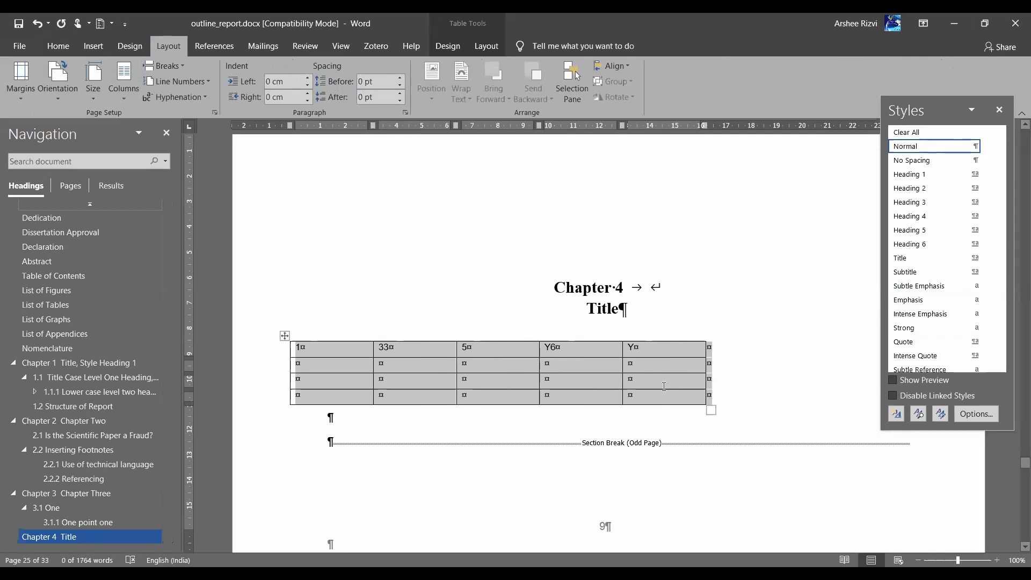
pyautogui.scroll(5, 672, 322)
pyautogui.scroll(-10, 664, 387)
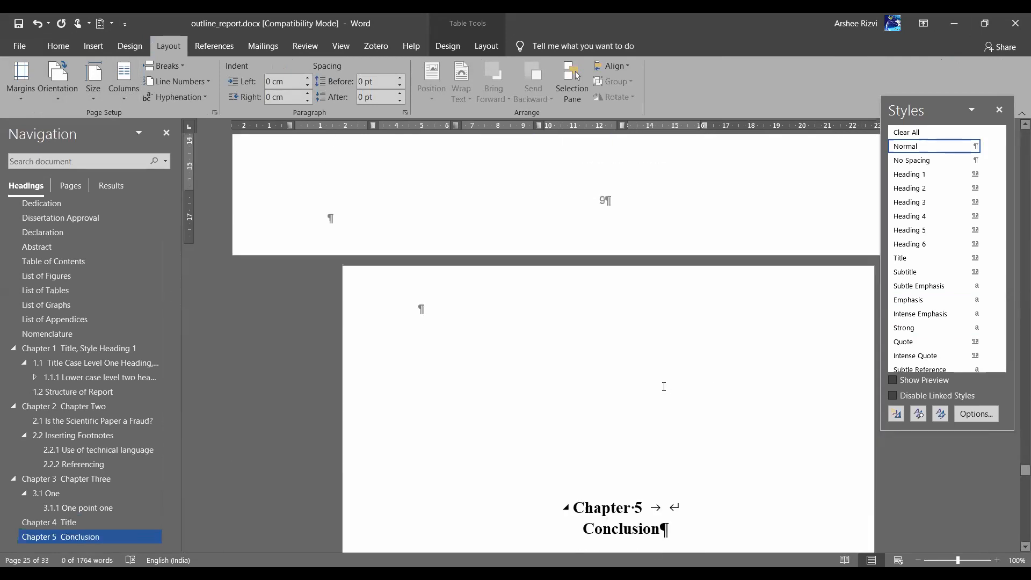
pyautogui.scroll(5, 664, 387)
pyautogui.scroll(3, 664, 387)
pyautogui.scroll(-3, 664, 387)
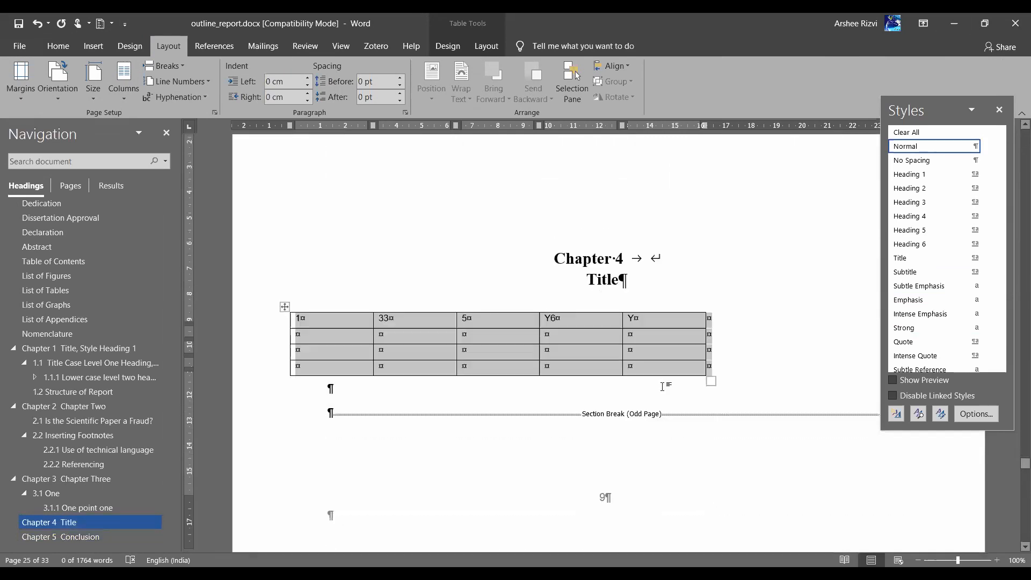
pyautogui.scroll(15, 547, 298)
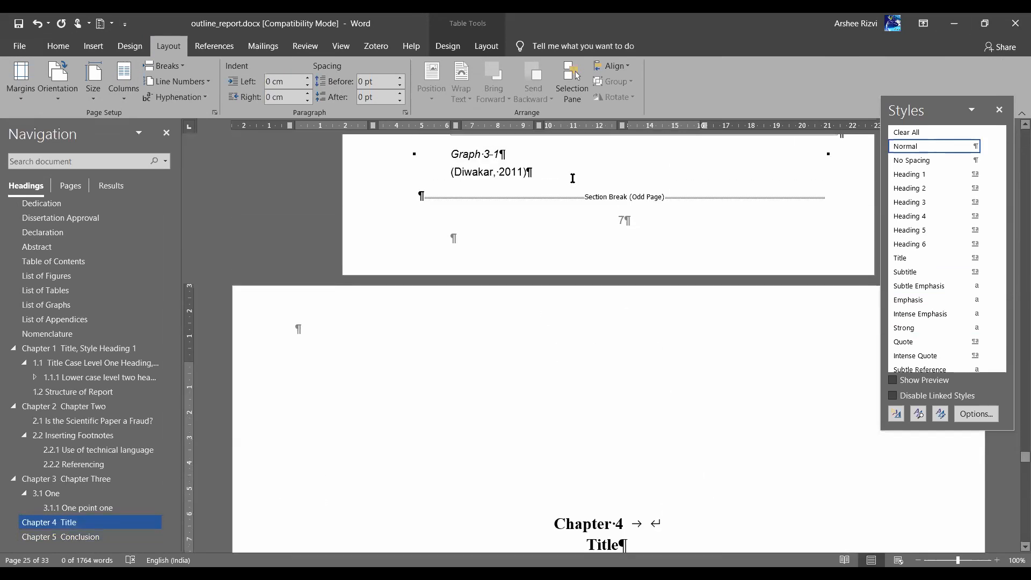
pyautogui.scroll(1, 582, 348)
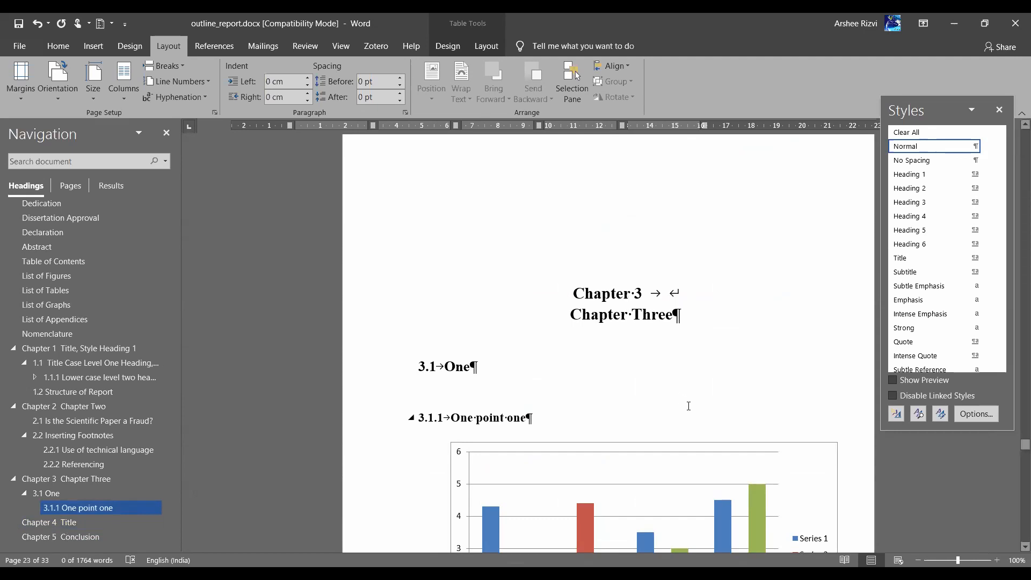
pyautogui.scroll(-15, 689, 406)
pyautogui.scroll(4, 564, 279)
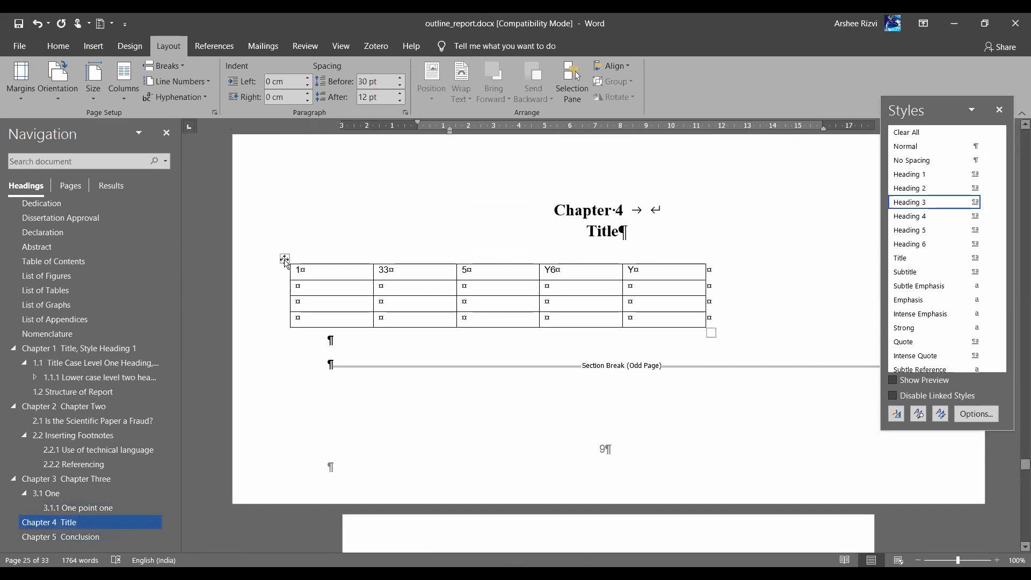
# Move the caret past the Chapter 4 table into Chapter 5 Conclusion and set it to Landscape
pyautogui.moveTo(279, 269); pyautogui.dragTo(347, 289)
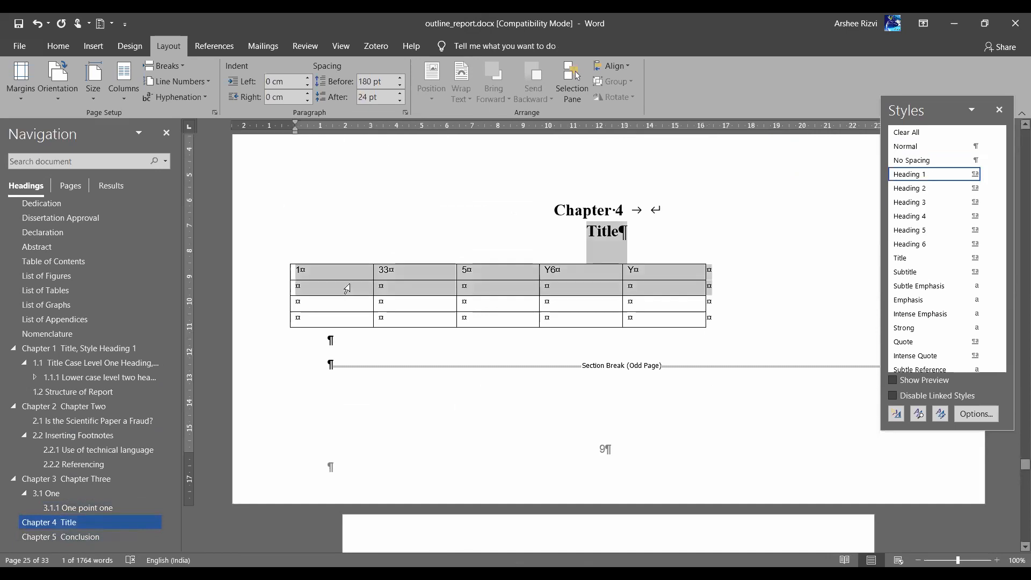
pyautogui.click(346, 291)
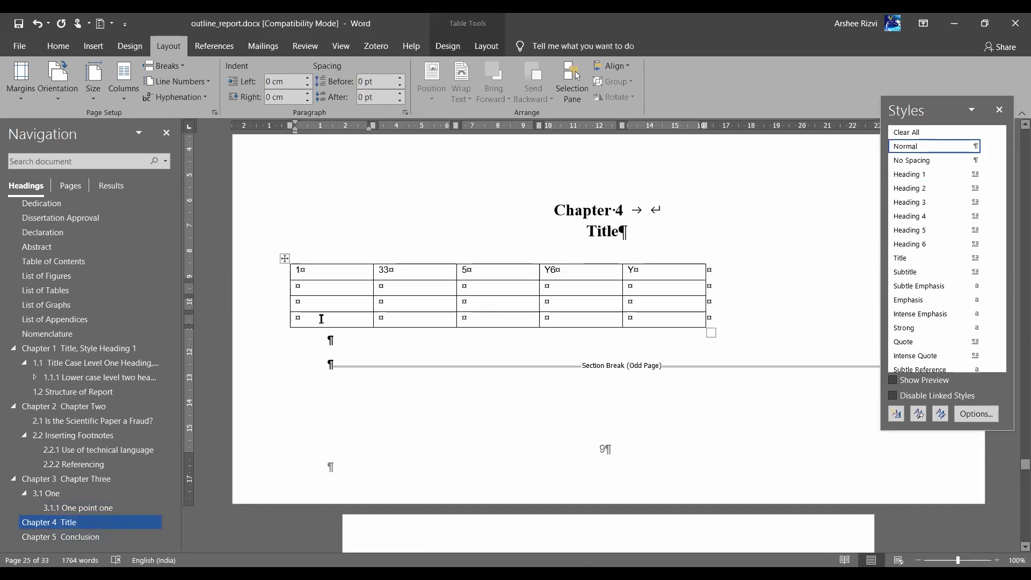
pyautogui.click(285, 258)
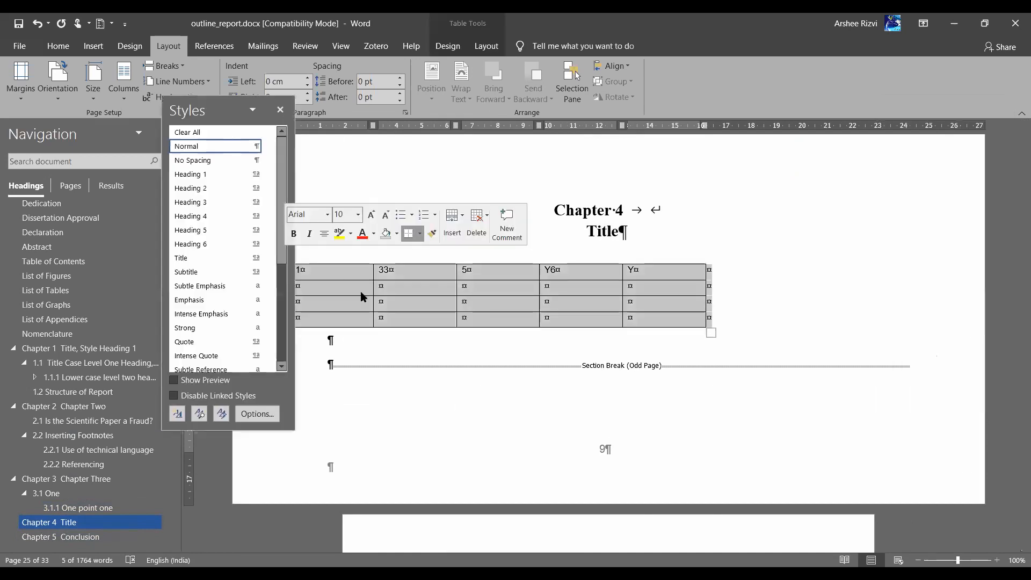
pyautogui.press('Down')
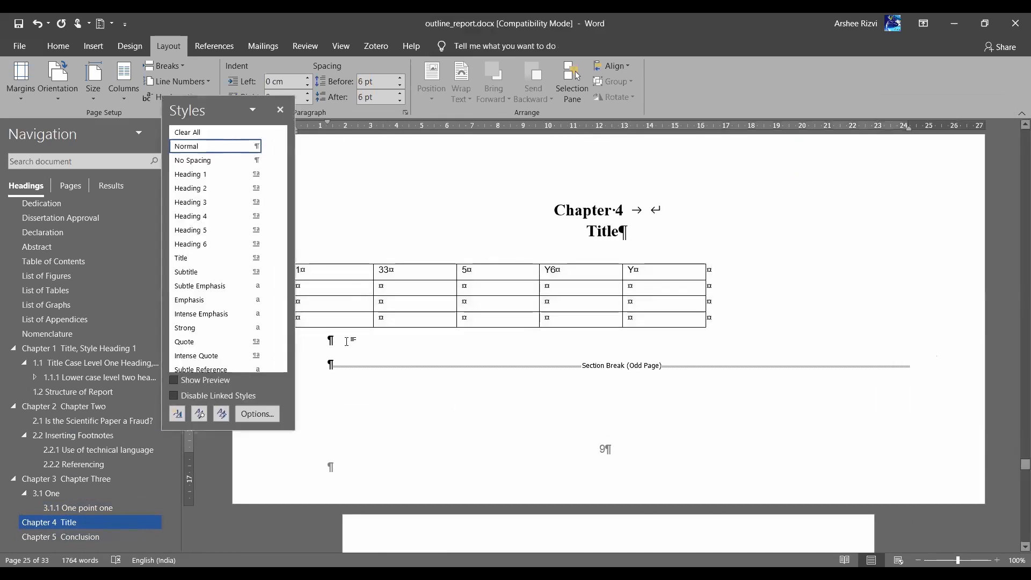
pyautogui.scroll(-6, 604, 438)
pyautogui.scroll(-3, 580, 474)
pyautogui.click(495, 386)
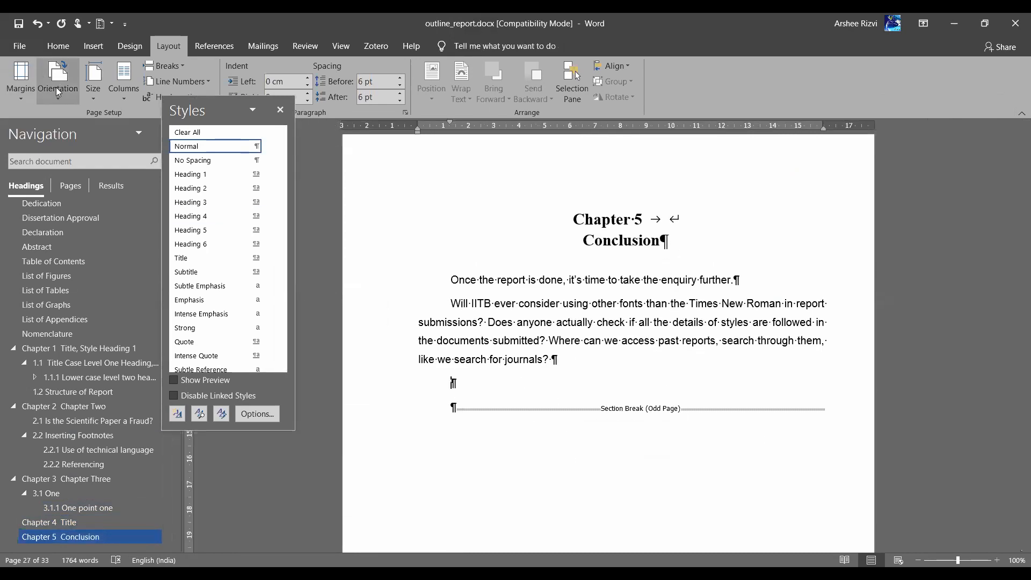
pyautogui.click(58, 91)
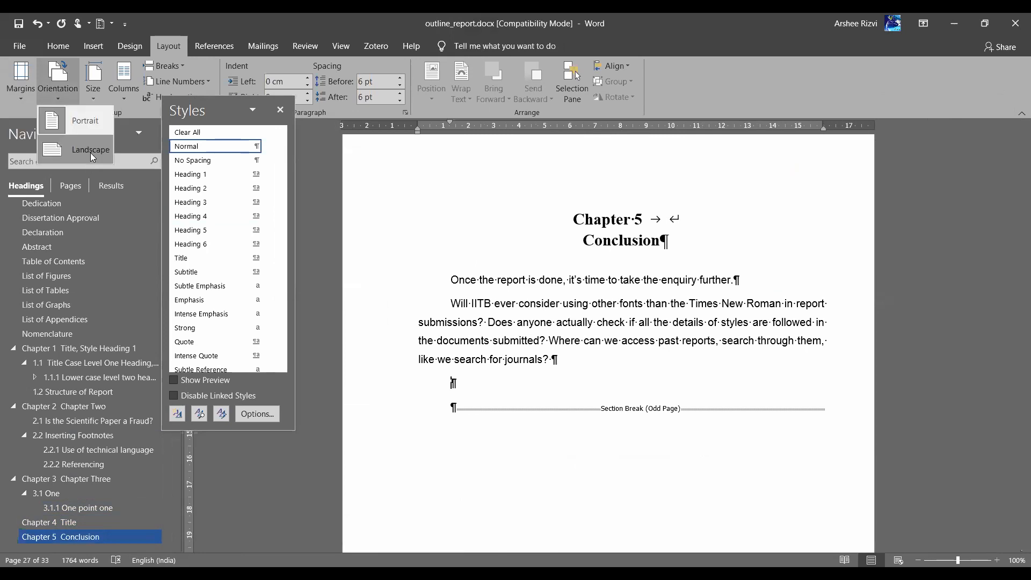
pyautogui.click(91, 153)
pyautogui.scroll(-8, 787, 408)
pyautogui.scroll(8, 790, 420)
# Review the earlier pages, then undo the landscape orientation change with Ctrl+Z
pyautogui.scroll(10, 790, 420)
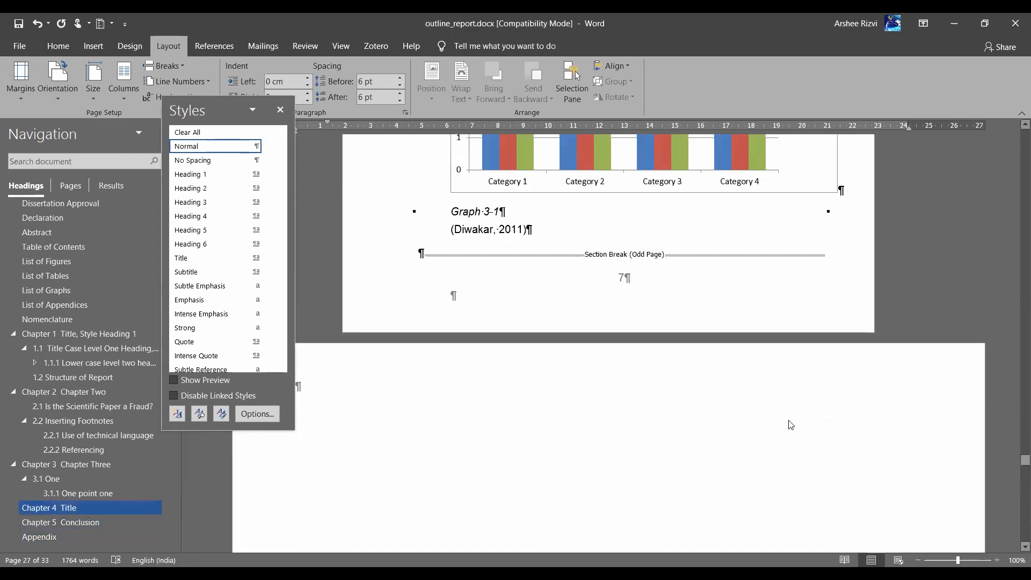
pyautogui.scroll(10, 790, 421)
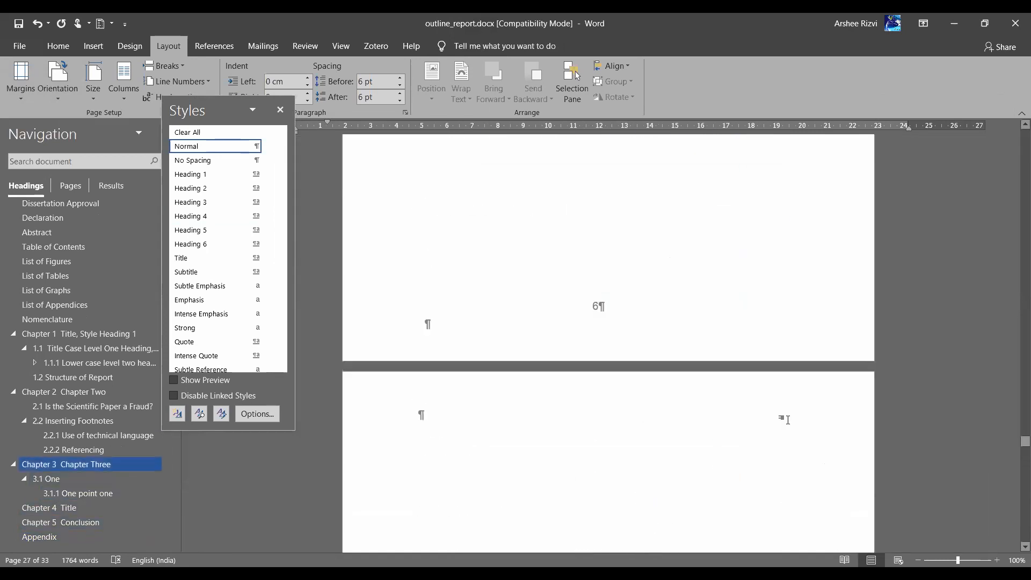
pyautogui.scroll(10, 788, 420)
pyautogui.scroll(4, 790, 420)
pyautogui.scroll(-15, 790, 420)
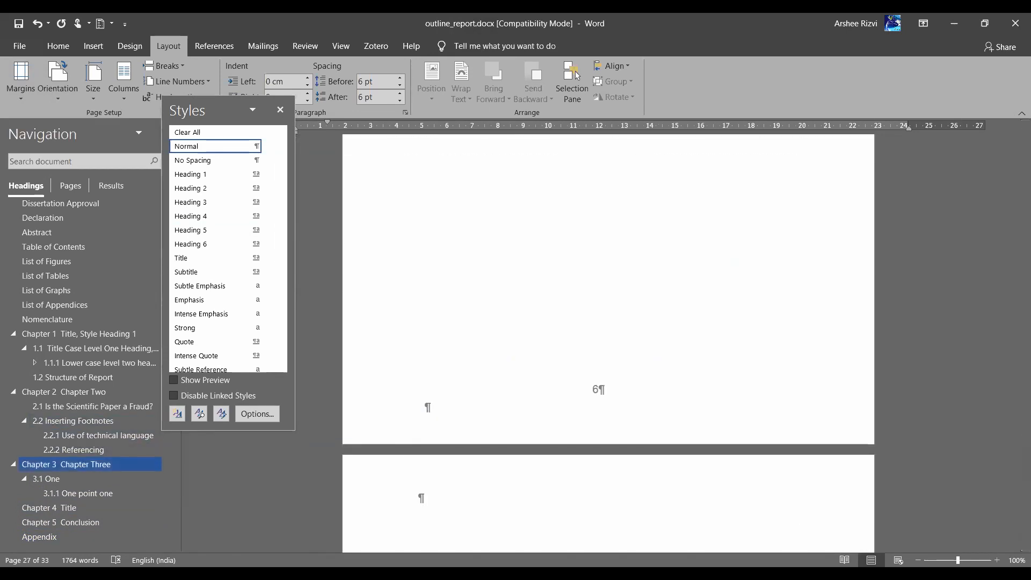
pyautogui.scroll(10, 548, 247)
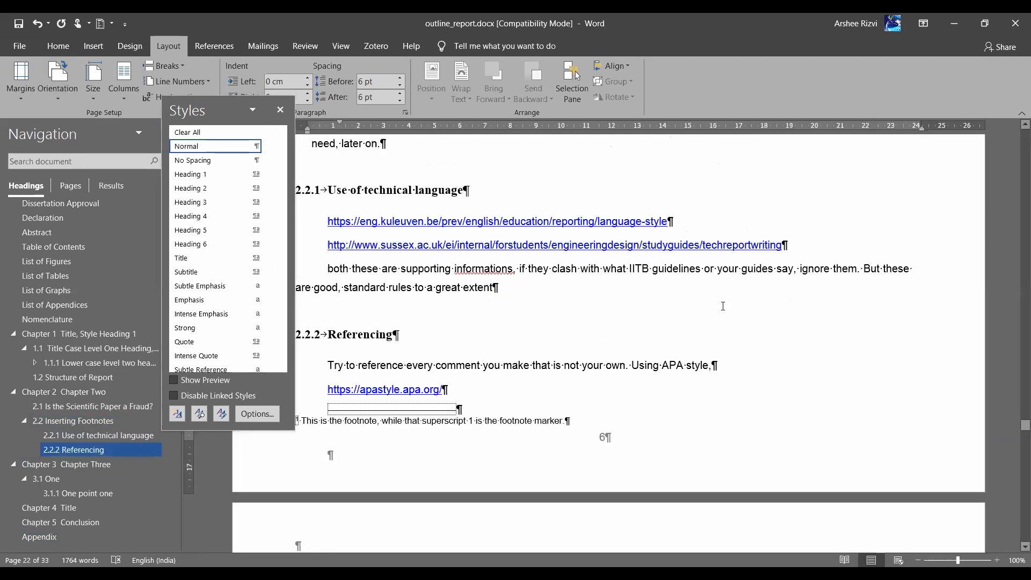
pyautogui.scroll(15, 723, 307)
pyautogui.scroll(-10, 723, 311)
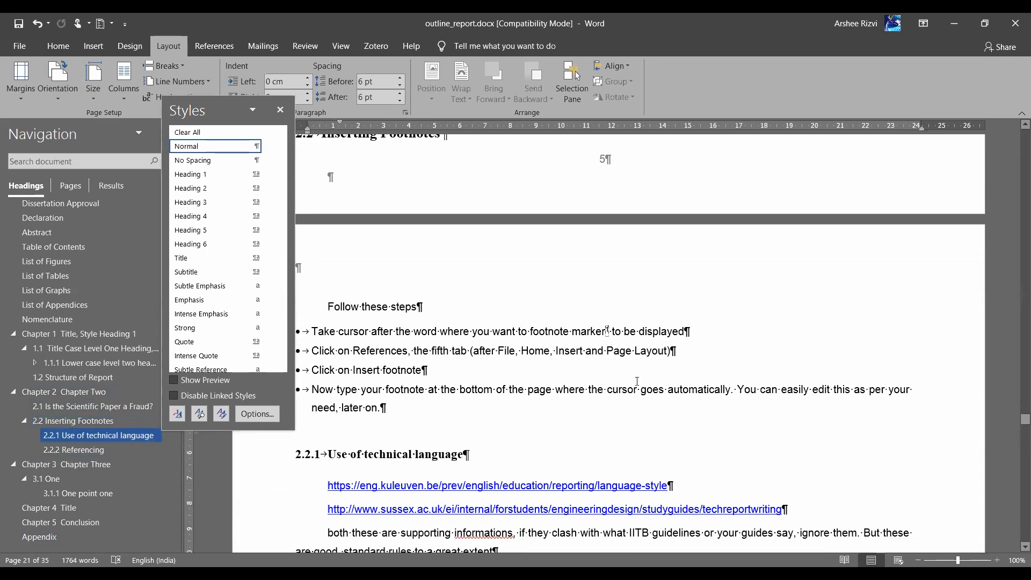
pyautogui.hotkey('ctrl', 'z')
pyautogui.hotkey('ctrl', 'z')
pyautogui.hotkey('ctrl', 'z')
pyautogui.hotkey('ctrl', 'z')
pyautogui.hotkey('ctrl', 'z')
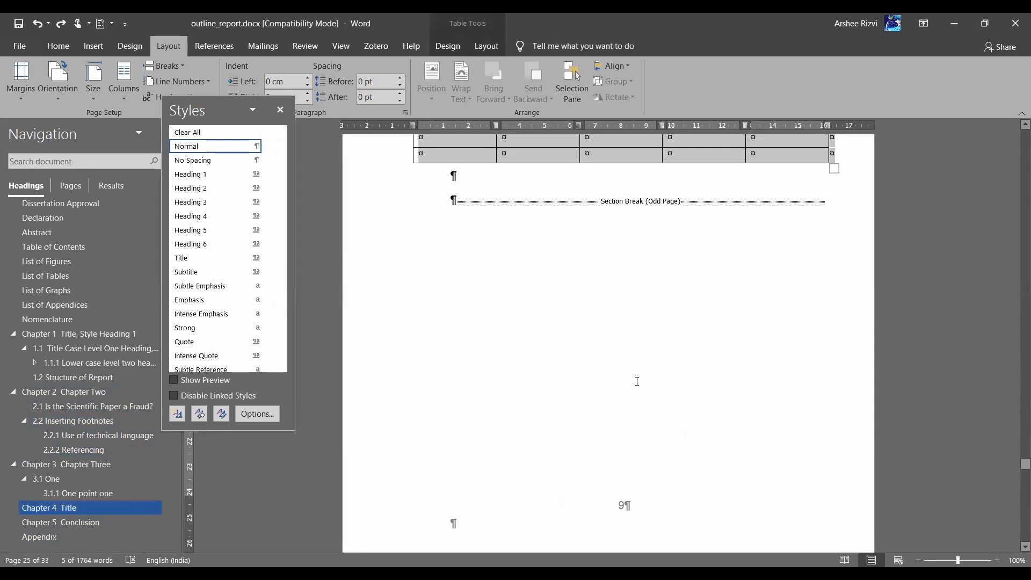
# Relocate the Chapter 4 table by cutting it and pasting it onto a new empty line
pyautogui.scroll(4, 638, 382)
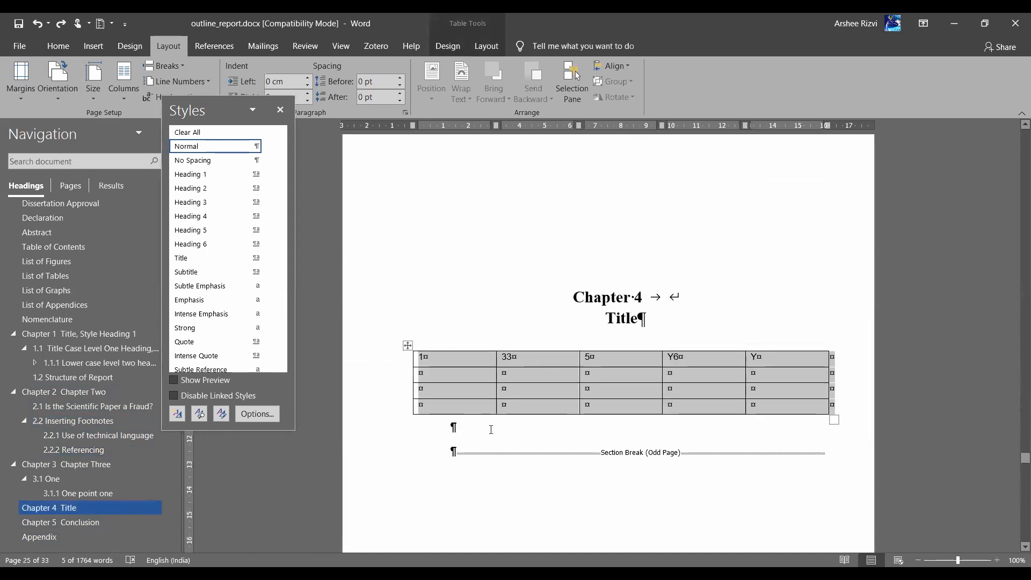
pyautogui.click(491, 430)
pyautogui.moveTo(407, 345); pyautogui.dragTo(420, 403)
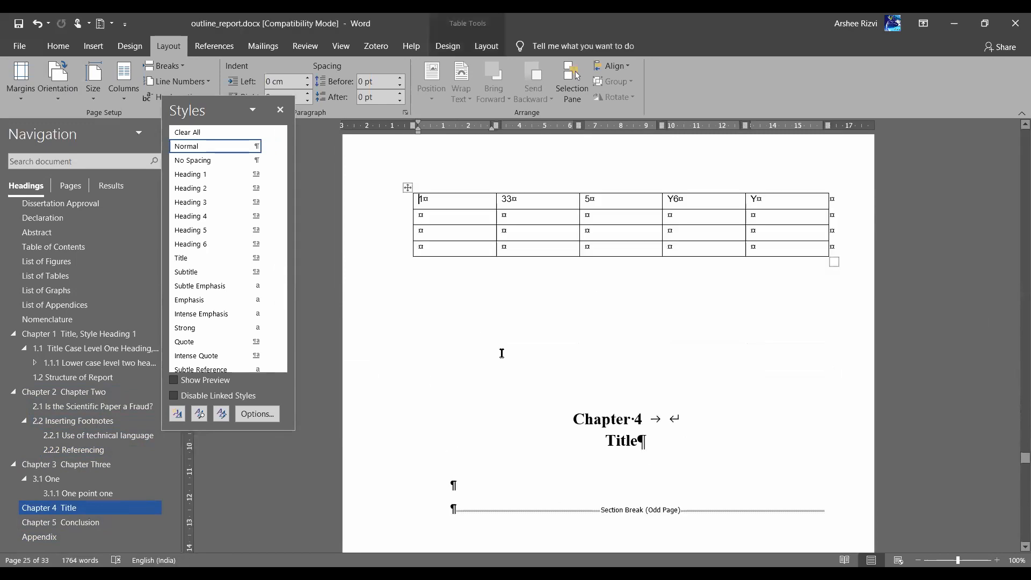
pyautogui.hotkey('ctrl', 'z')
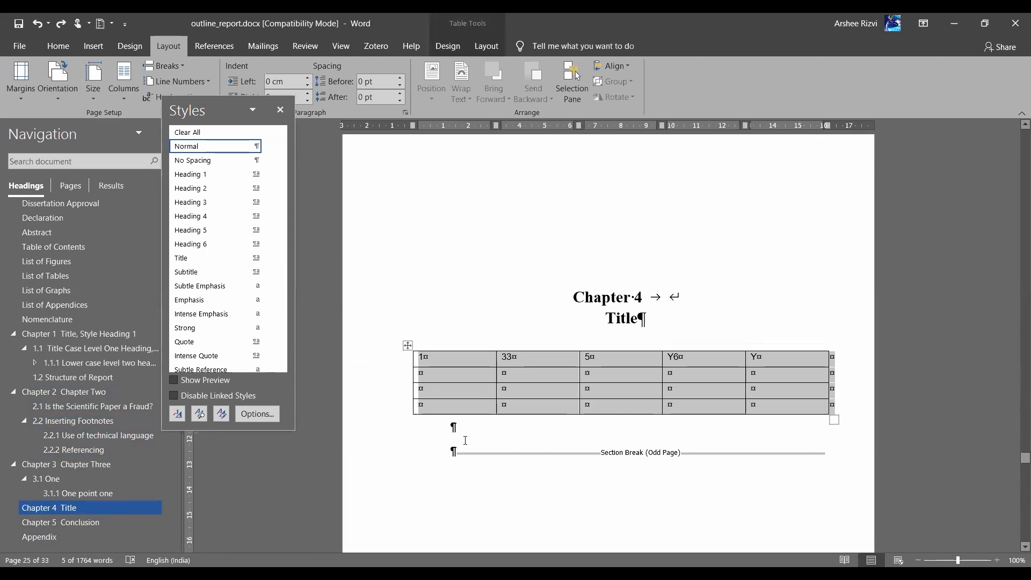
pyautogui.click(465, 441)
pyautogui.press('Return')
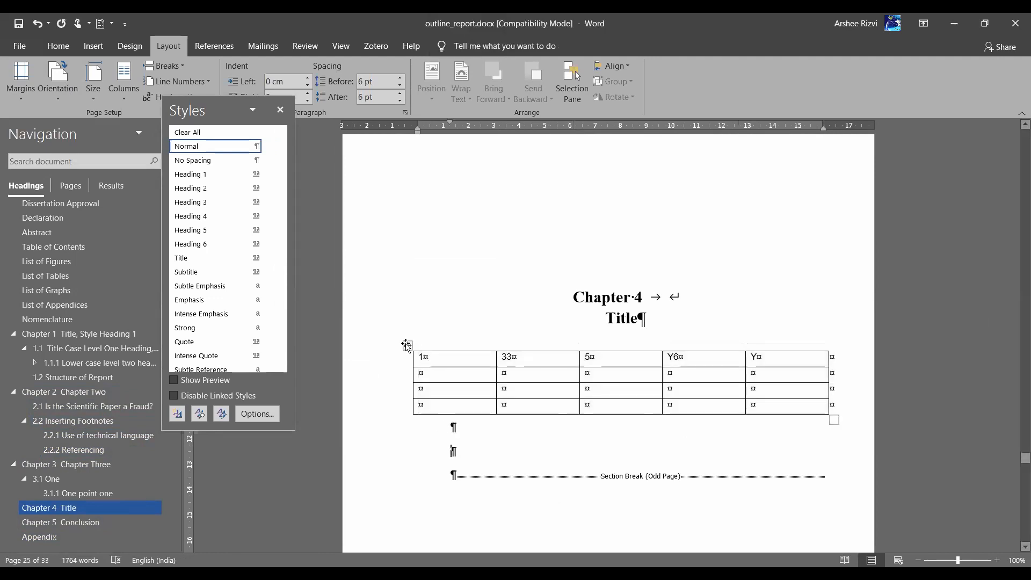
pyautogui.click(407, 344)
pyautogui.press('BackSpace')
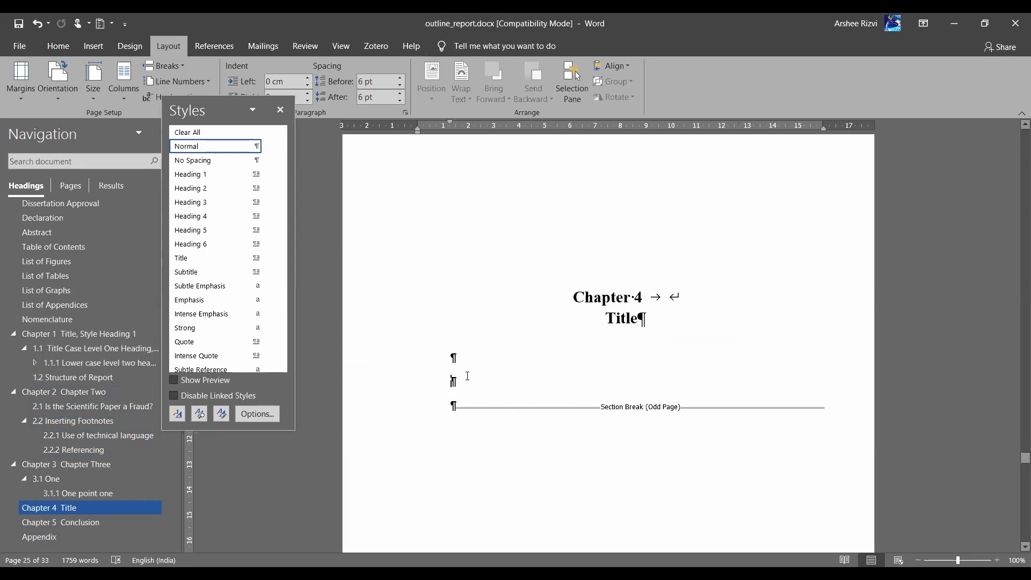
pyautogui.hotkey('ctrl', 'v')
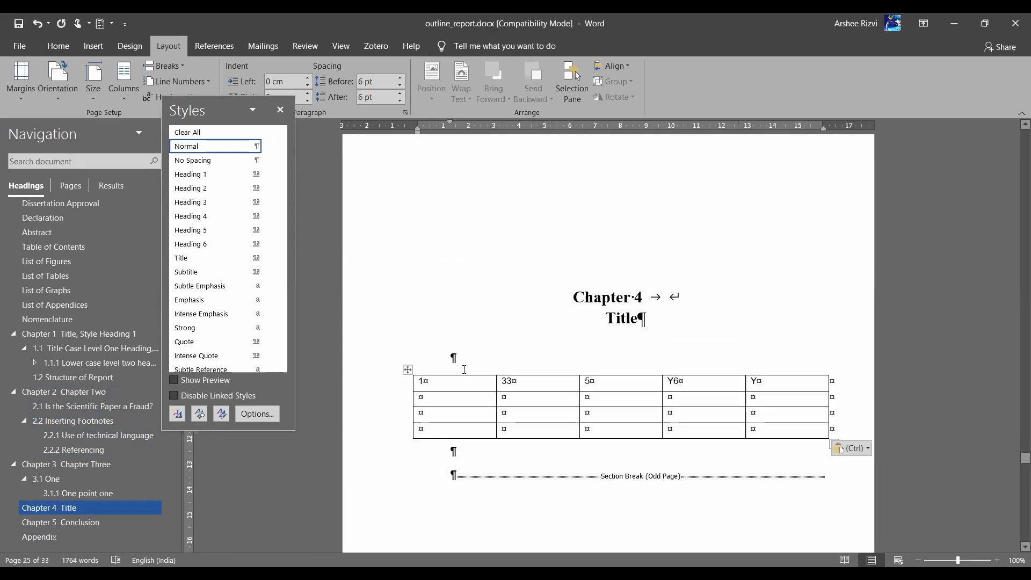
# Add two blank lines above and two below the table, then place the caret just above it
pyautogui.click(464, 364)
pyautogui.press('Return')
pyautogui.press('Return')
pyautogui.press('Return')
pyautogui.press('Return')
pyautogui.press('Return')
pyautogui.press('Return')
pyautogui.press('Return')
pyautogui.press('Return')
pyautogui.press('Return')
pyautogui.press('Return')
pyautogui.press('Return')
pyautogui.press('Return')
pyautogui.press('Return')
pyautogui.press('Return')
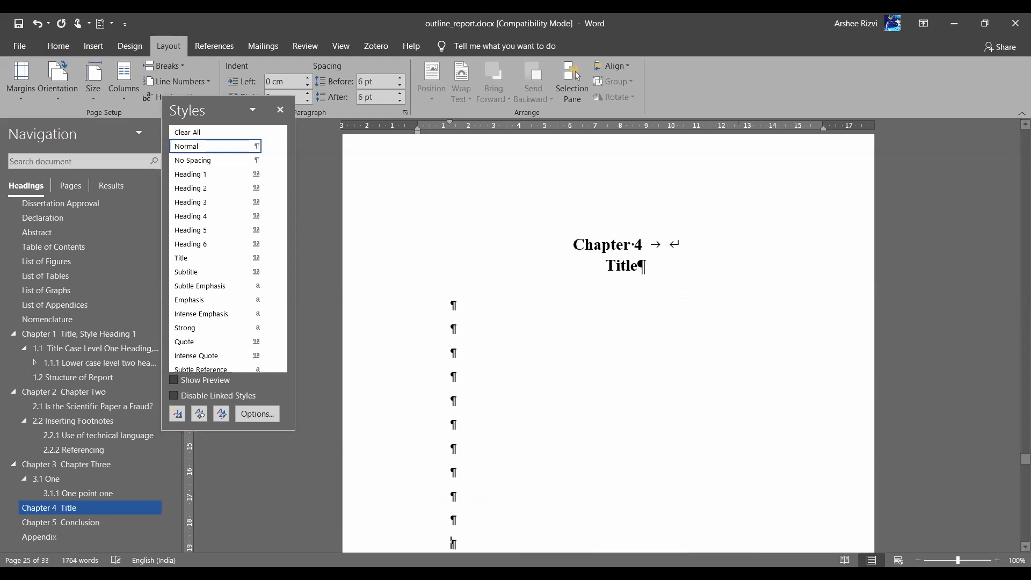
pyautogui.press('Return')
pyautogui.press('Return')
pyautogui.scroll(-4, 450, 431)
pyautogui.click(450, 411)
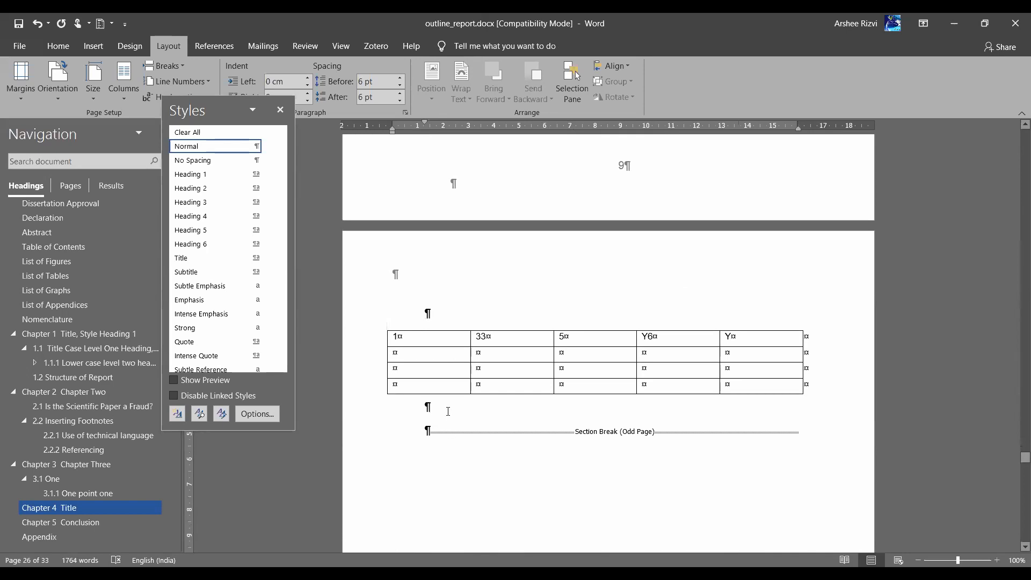
pyautogui.press('Return')
pyautogui.press('Return')
pyautogui.press('Return')
pyautogui.press('Return')
pyautogui.press('Return')
pyautogui.press('Return')
pyautogui.press('Return')
pyautogui.press('Return')
pyautogui.press('Return')
pyautogui.press('Return')
pyautogui.press('Return')
pyautogui.press('Return')
pyautogui.press('Return')
pyautogui.press('Return')
pyautogui.press('Return')
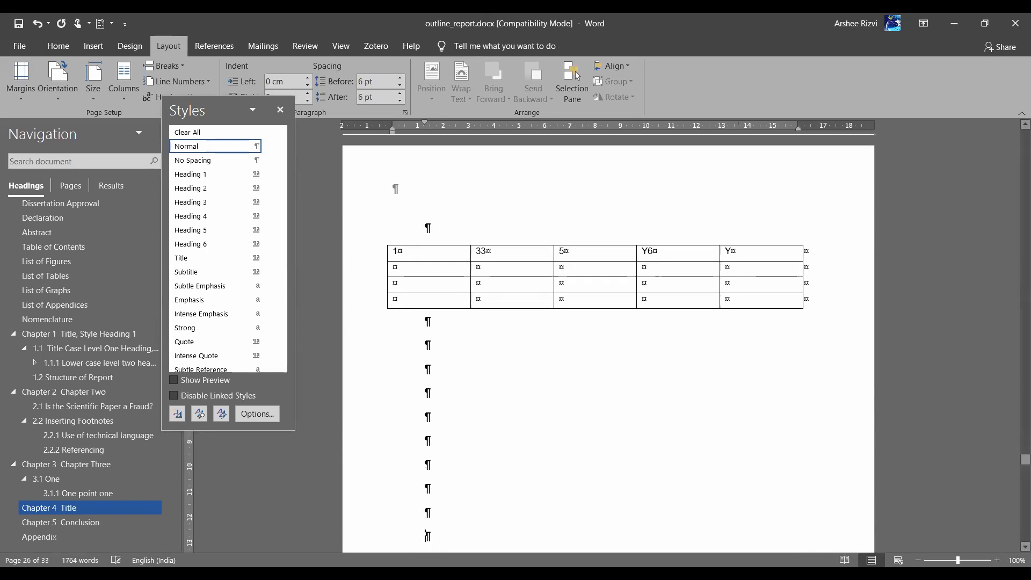
pyautogui.press('Return')
pyautogui.press('Return')
pyautogui.press('Return')
pyautogui.press('Return')
pyautogui.press('Return')
pyautogui.scroll(3, 449, 411)
pyautogui.scroll(2, 450, 411)
pyautogui.scroll(-3, 450, 412)
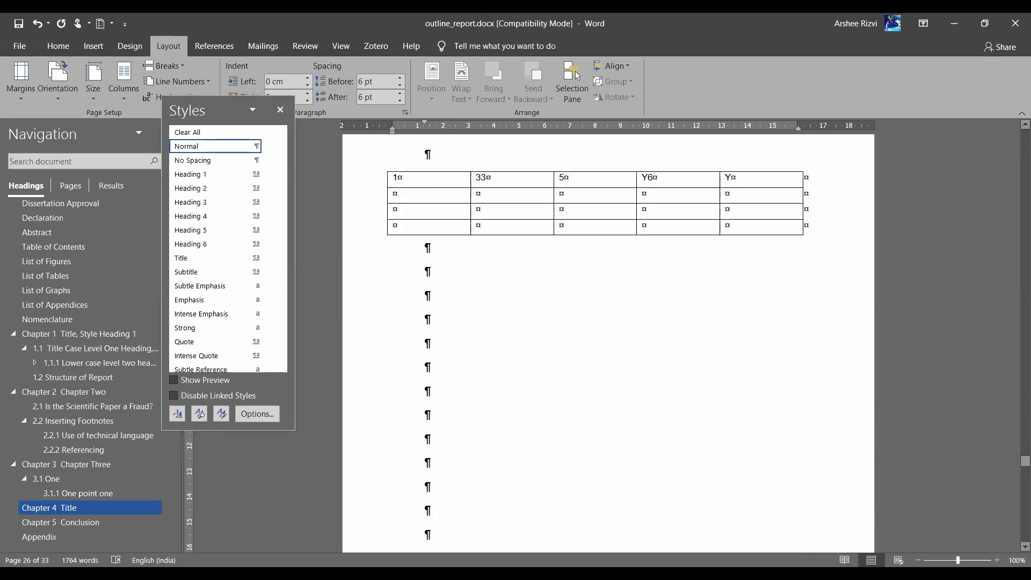
pyautogui.scroll(3, 487, 242)
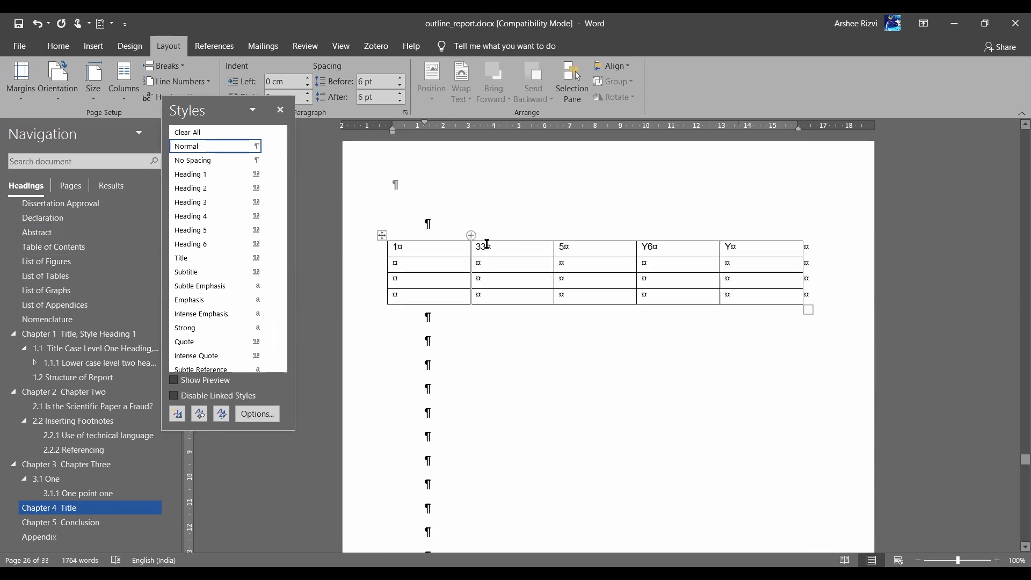
pyautogui.click(448, 269)
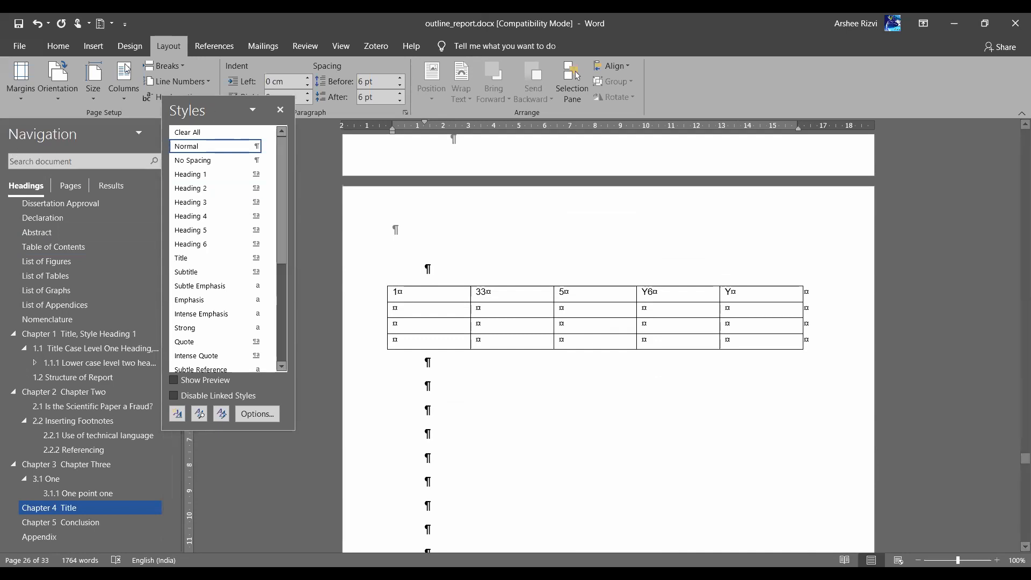
# Insert a continuous section break before the five-column table
pyautogui.click(169, 64)
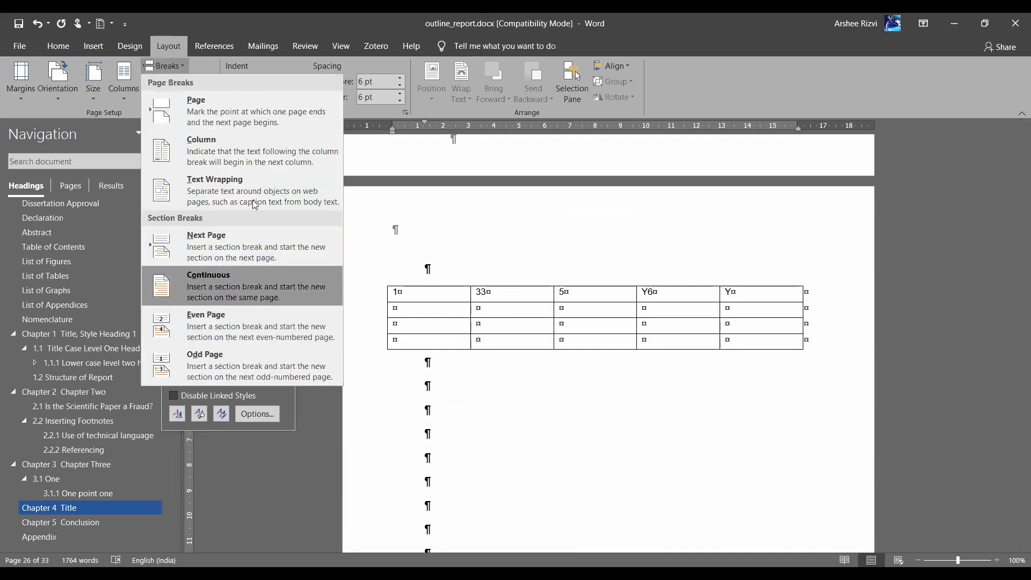
pyautogui.click(295, 290)
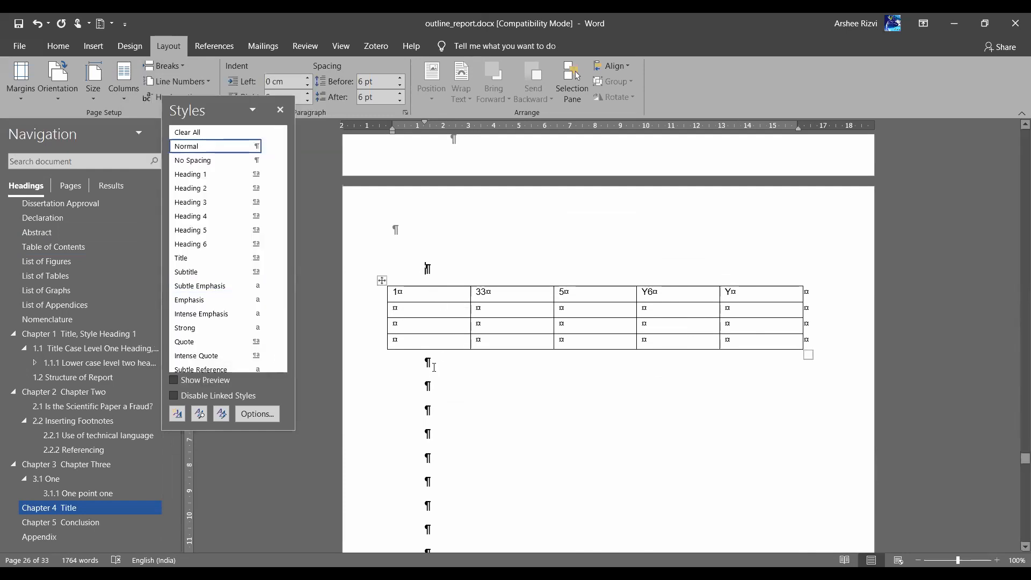
pyautogui.scroll(1, 435, 372)
pyautogui.scroll(3, 435, 371)
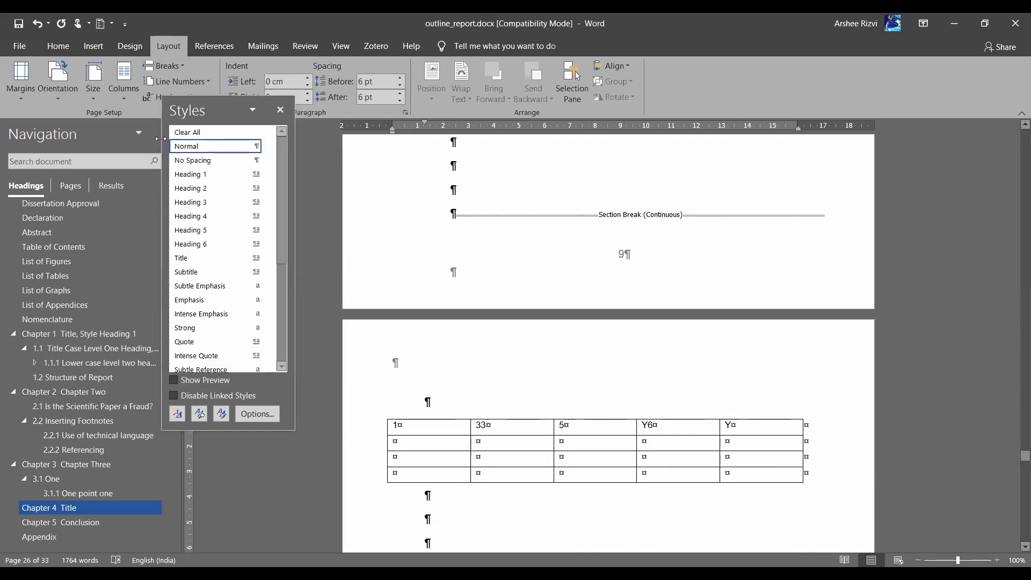
pyautogui.click(164, 66)
pyautogui.click(200, 286)
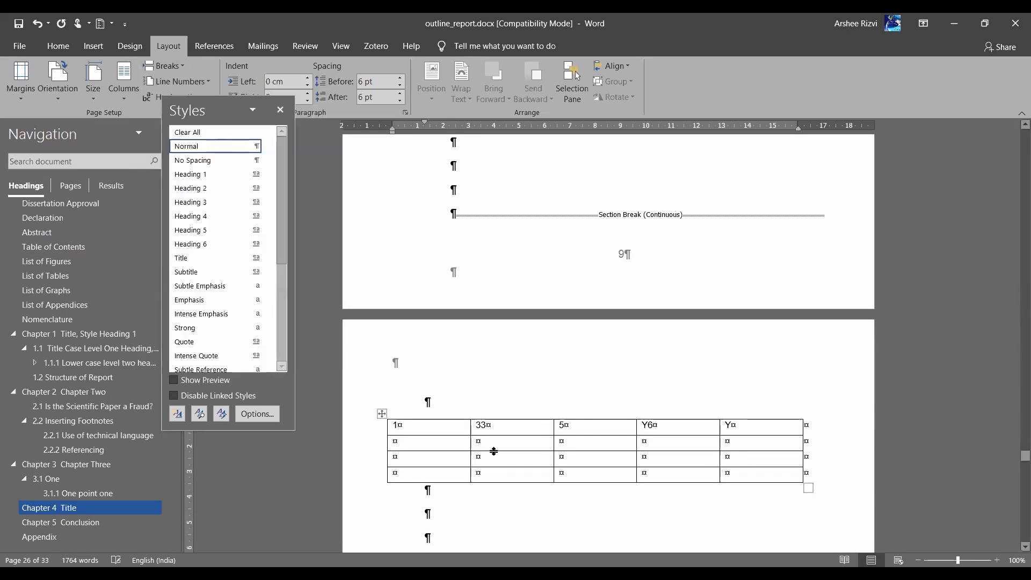
pyautogui.scroll(-1, 484, 258)
pyautogui.scroll(-3, 565, 308)
pyautogui.scroll(-3, 565, 308)
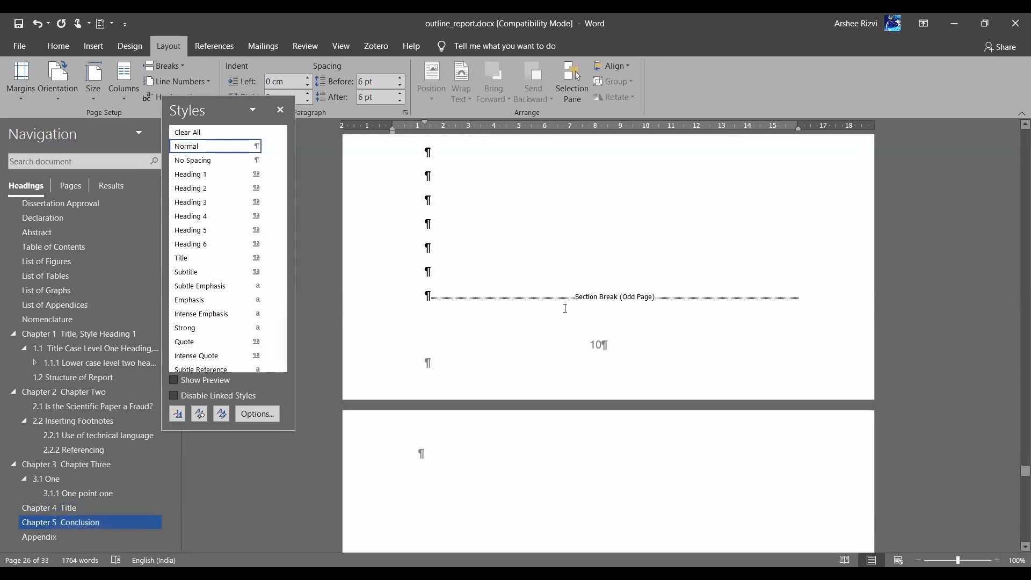
pyautogui.scroll(10, 567, 313)
pyautogui.scroll(-2, 567, 313)
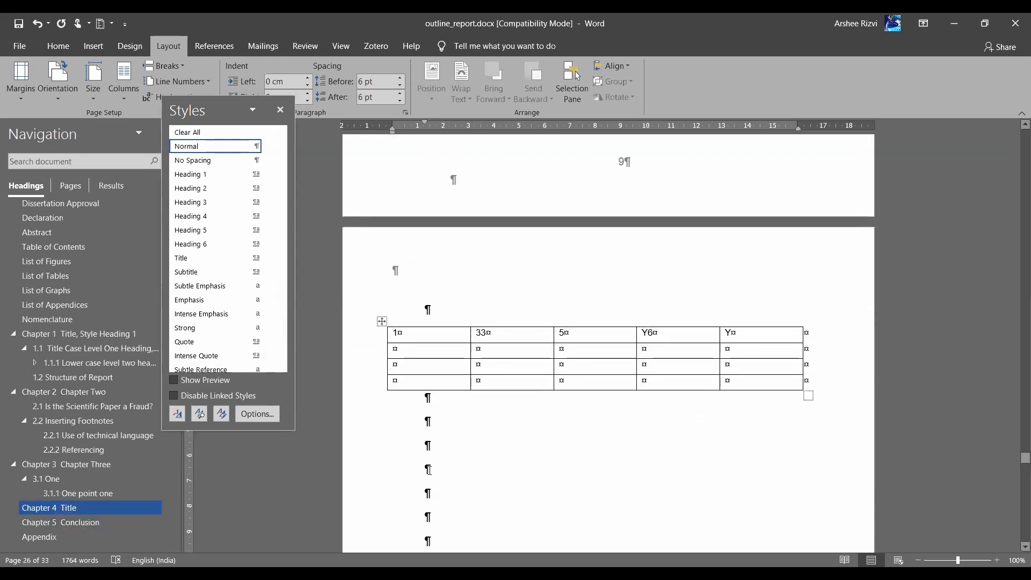
# Type HHH below the table, add a continuous section break after it, and select the table
pyautogui.click(454, 418)
pyautogui.write('HHH')
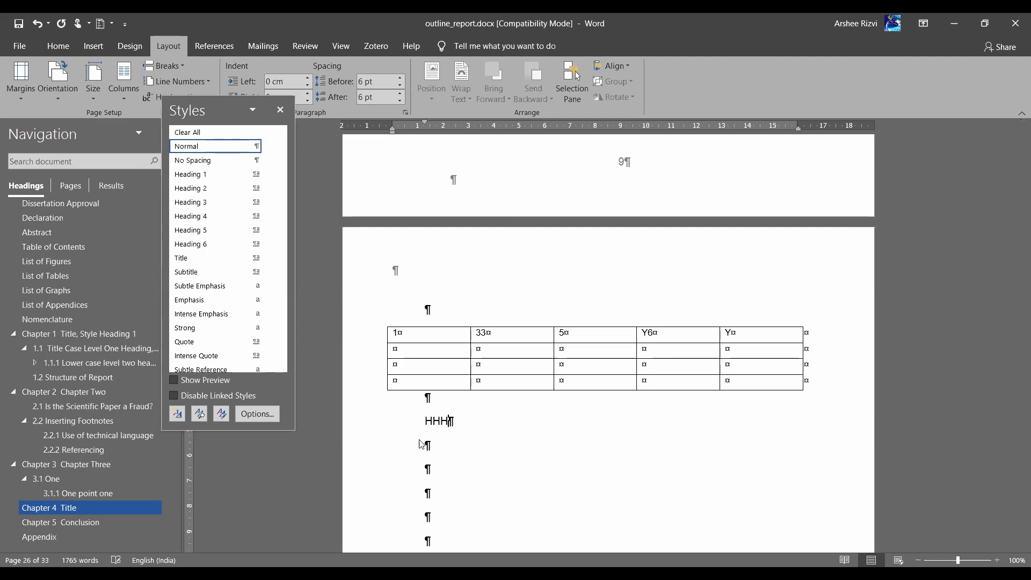
pyautogui.click(181, 69)
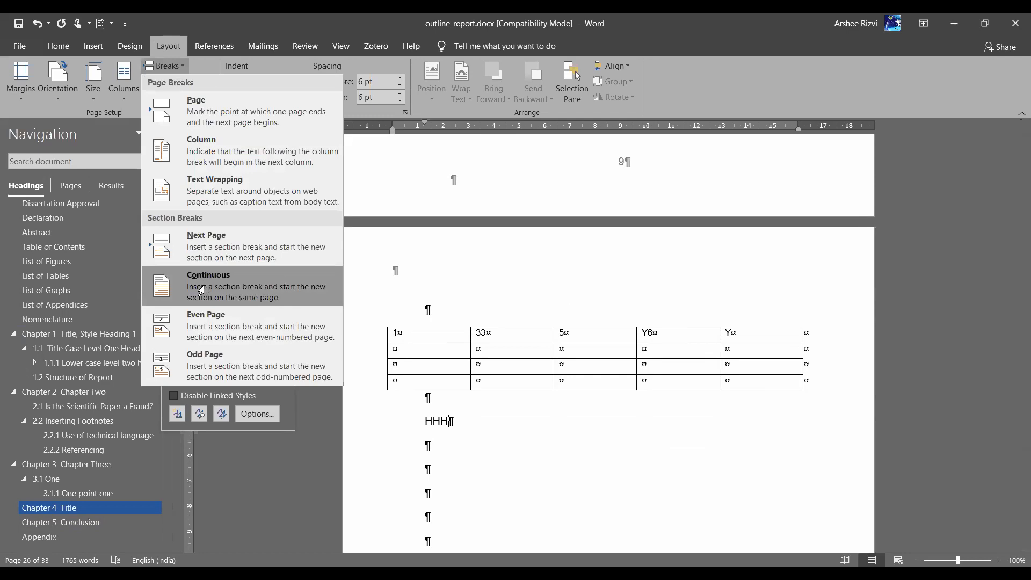
pyautogui.click(204, 286)
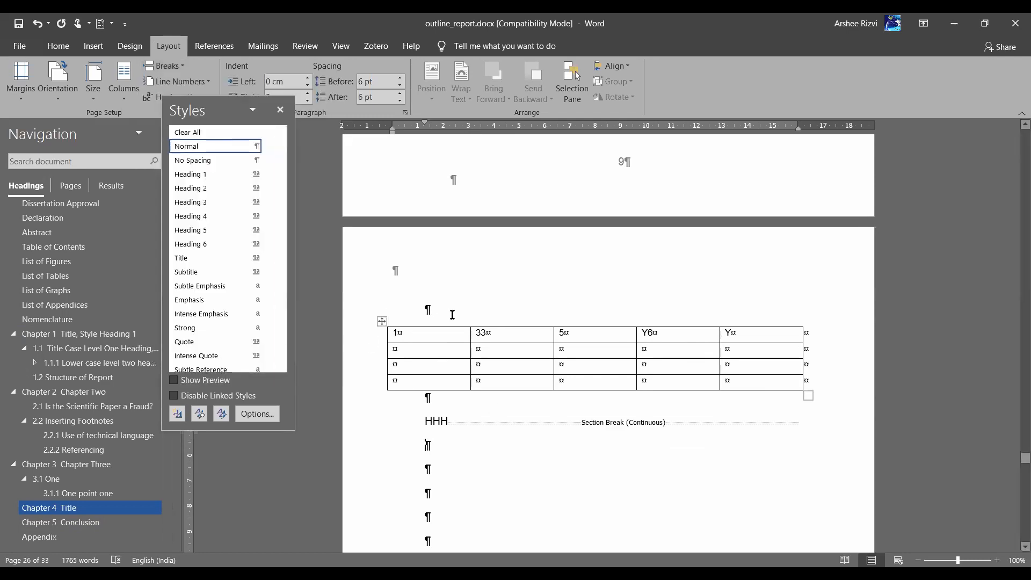
pyautogui.scroll(3, 452, 315)
pyautogui.scroll(-4, 451, 316)
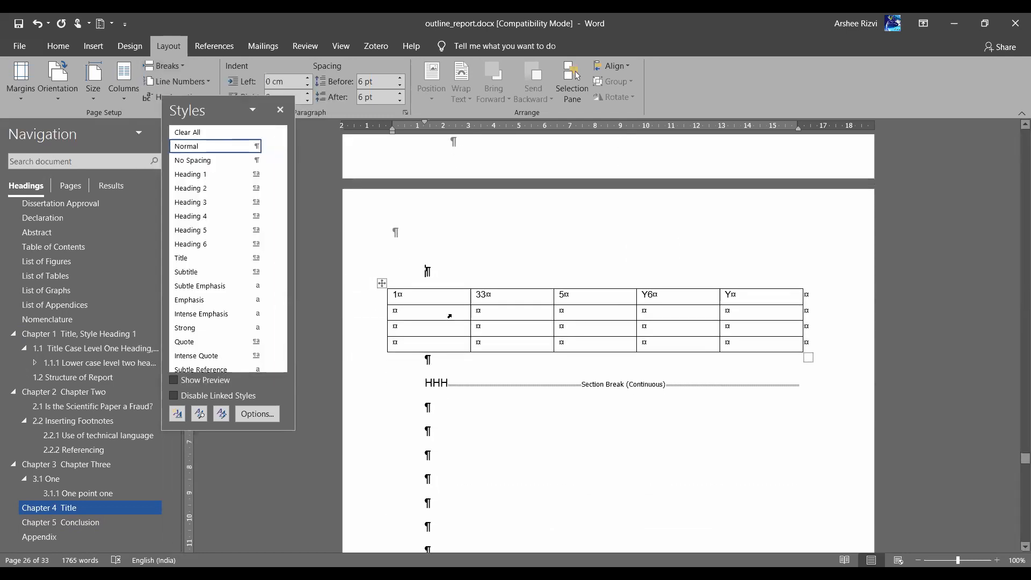
pyautogui.moveTo(428, 270); pyautogui.dragTo(439, 357)
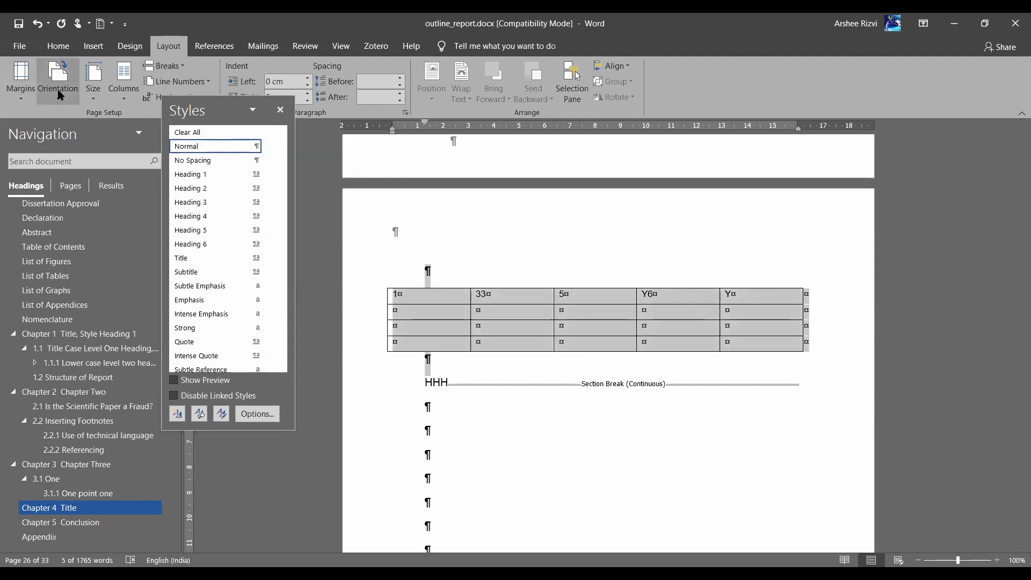
# Set the table's section to Landscape and check the following portrait page
pyautogui.click(89, 145)
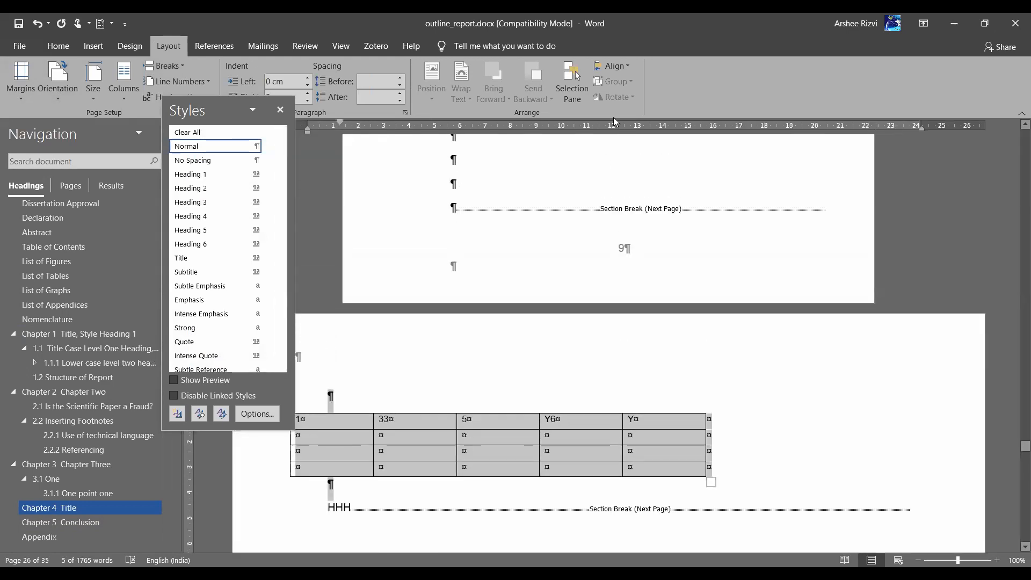
pyautogui.scroll(-8, 580, 448)
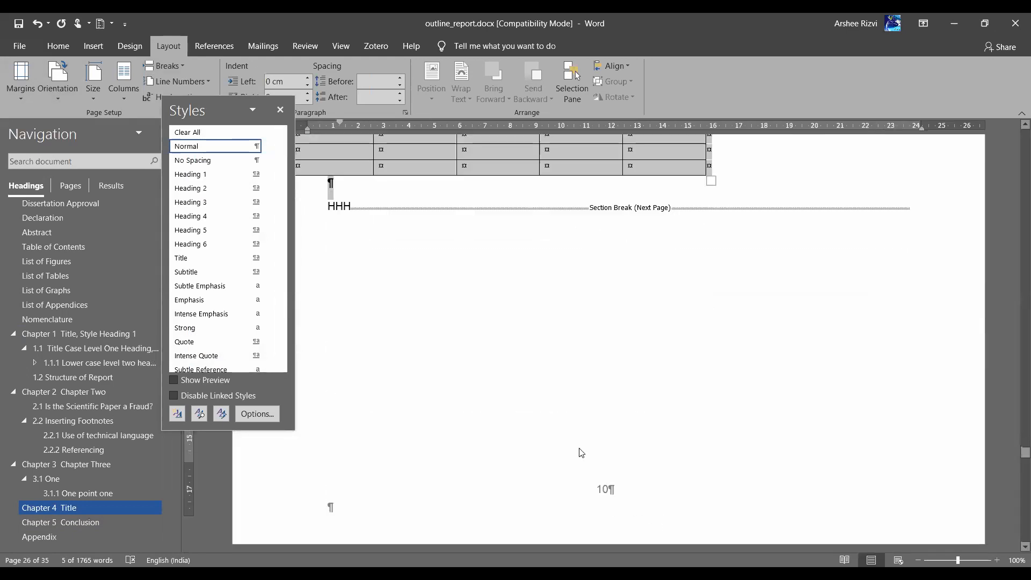
pyautogui.click(491, 394)
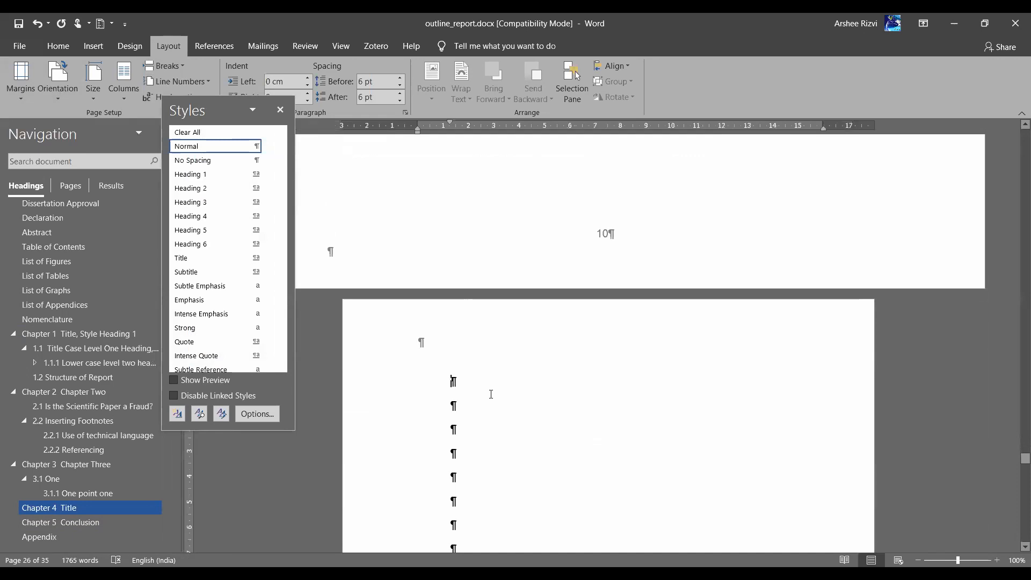
pyautogui.scroll(-5, 491, 395)
pyautogui.scroll(15, 491, 394)
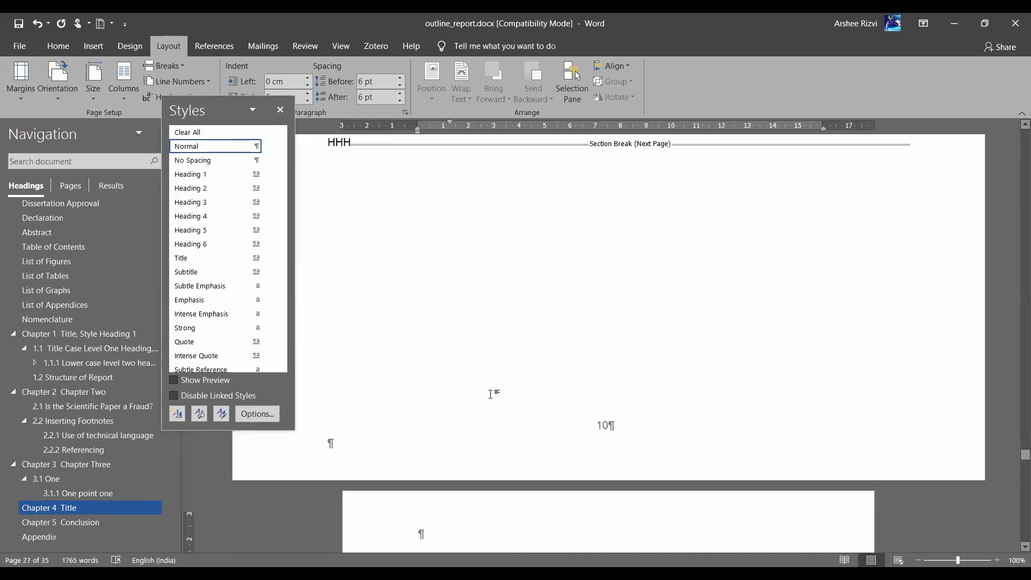
pyautogui.scroll(5, 491, 395)
pyautogui.scroll(-4, 491, 394)
pyautogui.scroll(2, 491, 394)
pyautogui.scroll(-4, 491, 394)
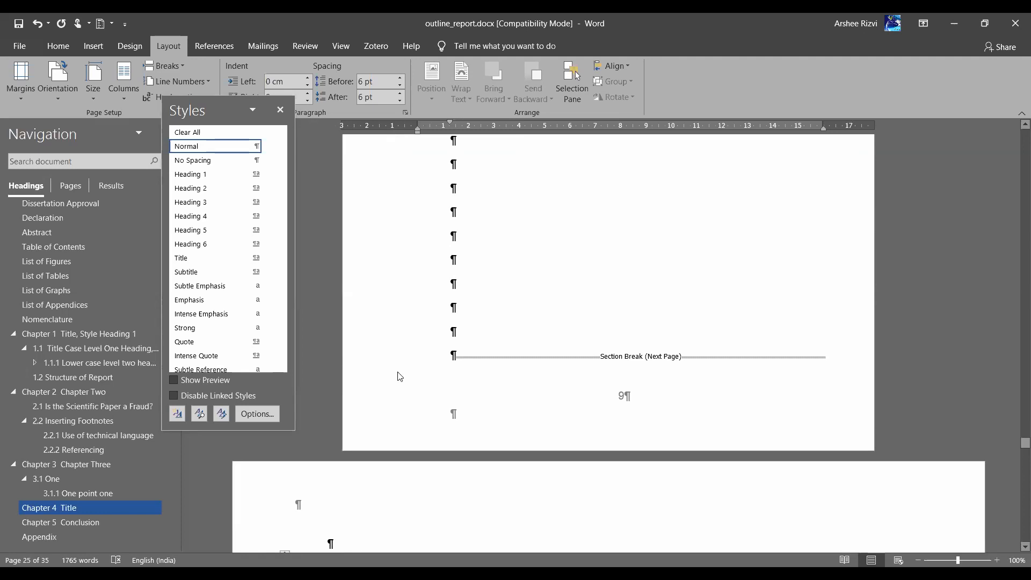
# Inspect the section break before the landscape page and the Chapter 4 Title heading
pyautogui.click(397, 371)
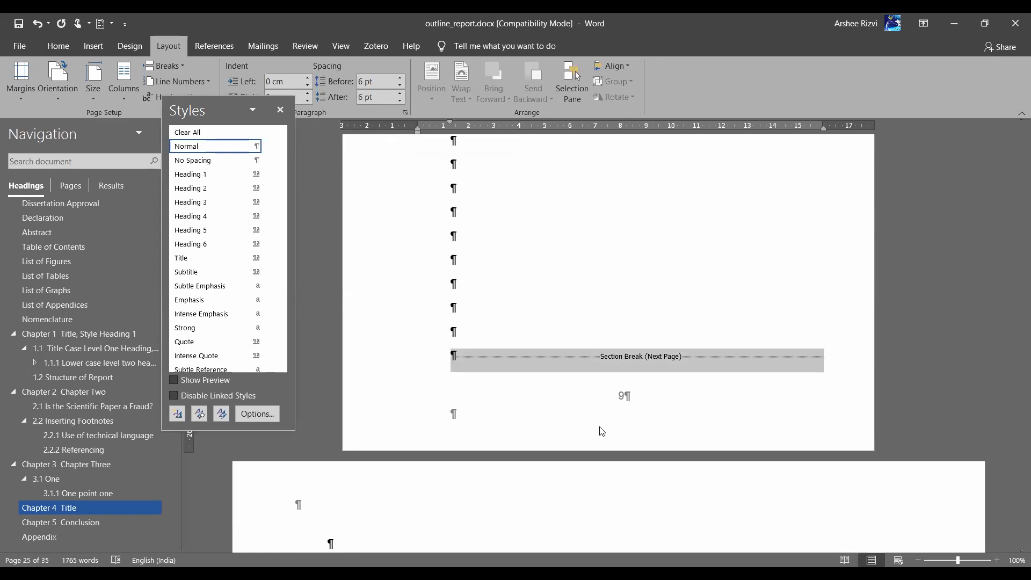
pyautogui.scroll(-4, 602, 431)
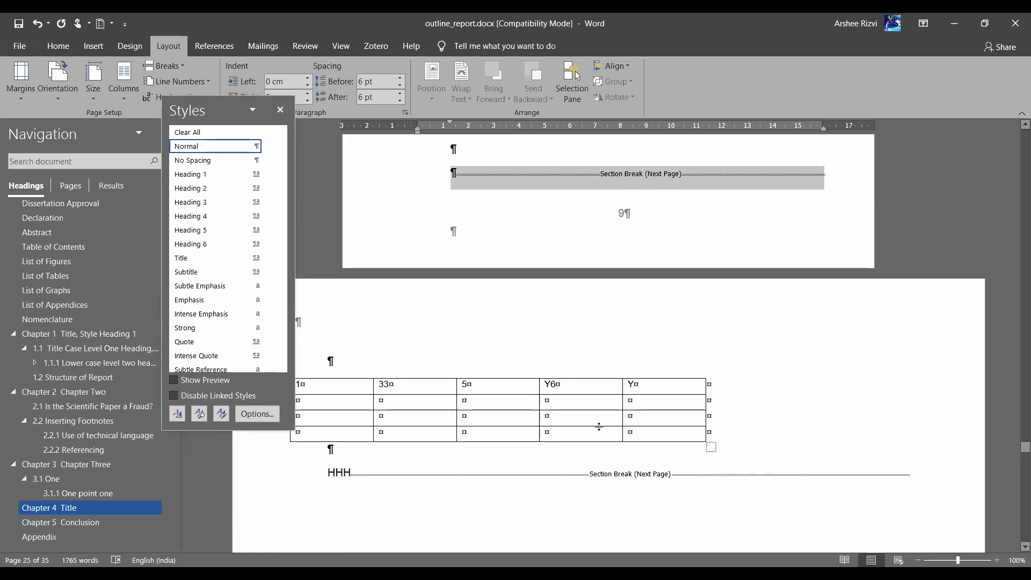
pyautogui.scroll(6, 600, 428)
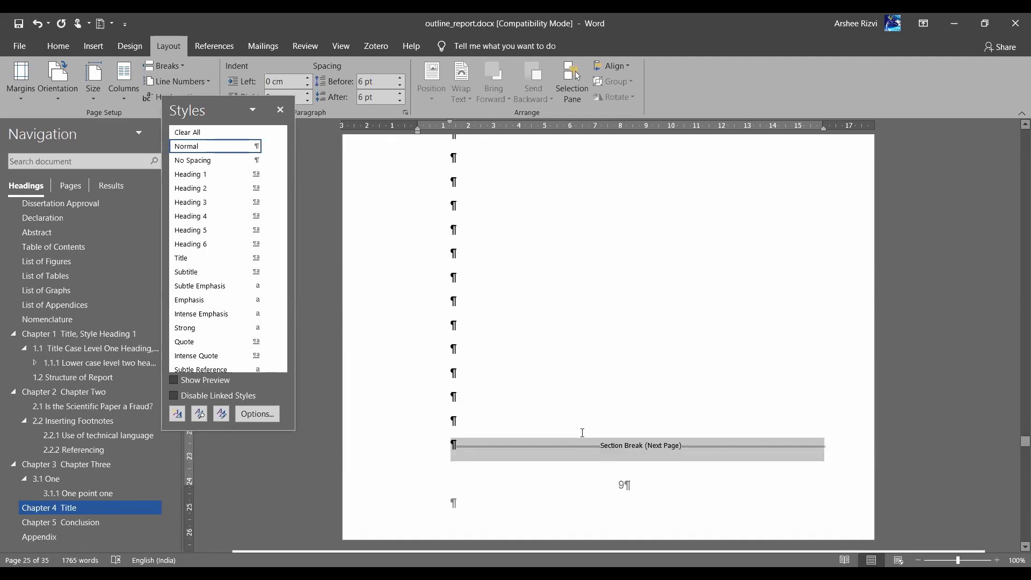
pyautogui.scroll(-8, 447, 195)
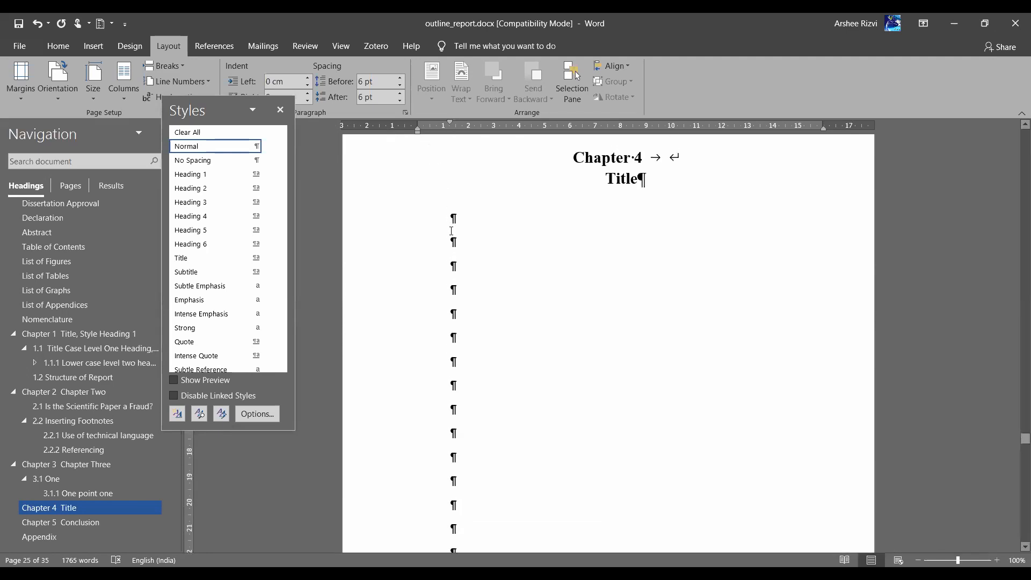
pyautogui.click(451, 231)
pyautogui.scroll(20, 489, 285)
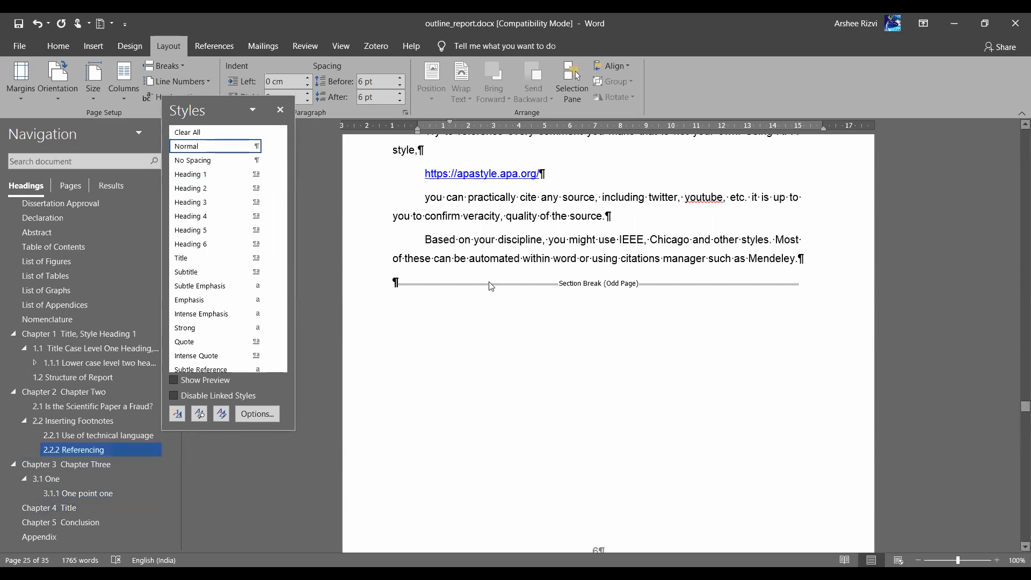
# Add lines ITEM 1, item 2, '3, 4 and 5 after the paragraph ending 'great extent'
pyautogui.scroll(3, 807, 203)
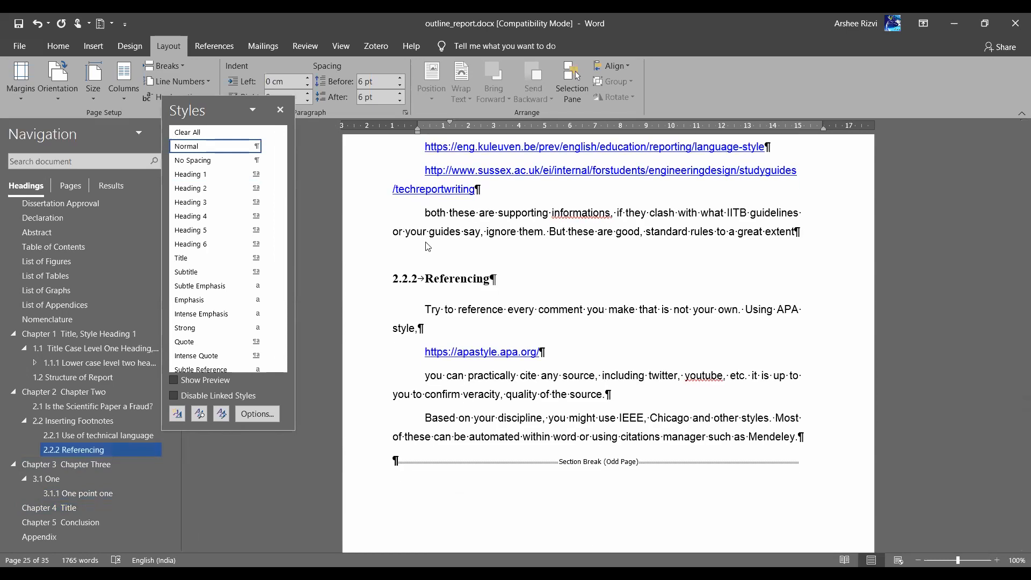
pyautogui.click(822, 228)
pyautogui.press('Return')
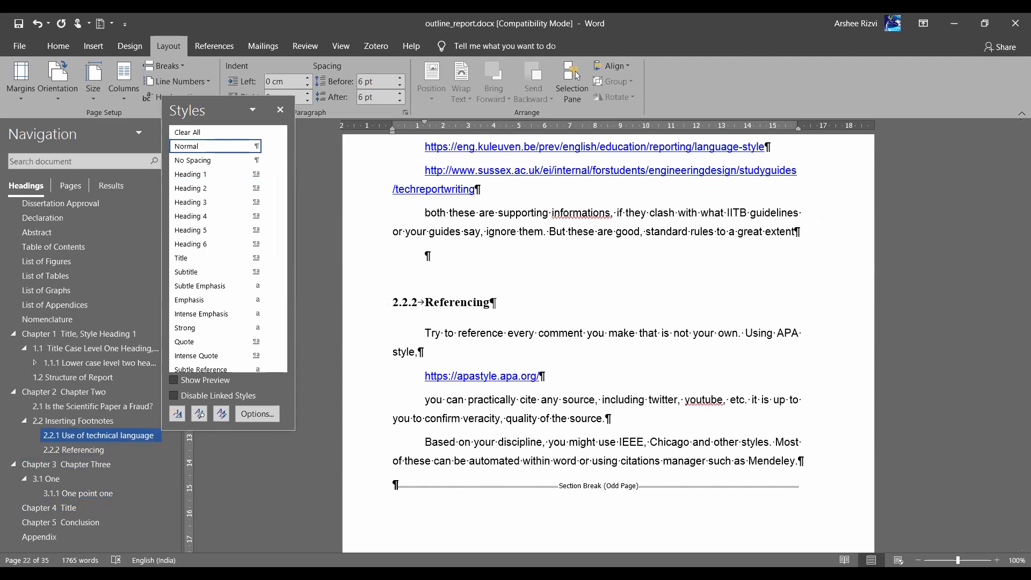
pyautogui.write('ITEM 1')
pyautogui.press('Return')
pyautogui.write('ite')
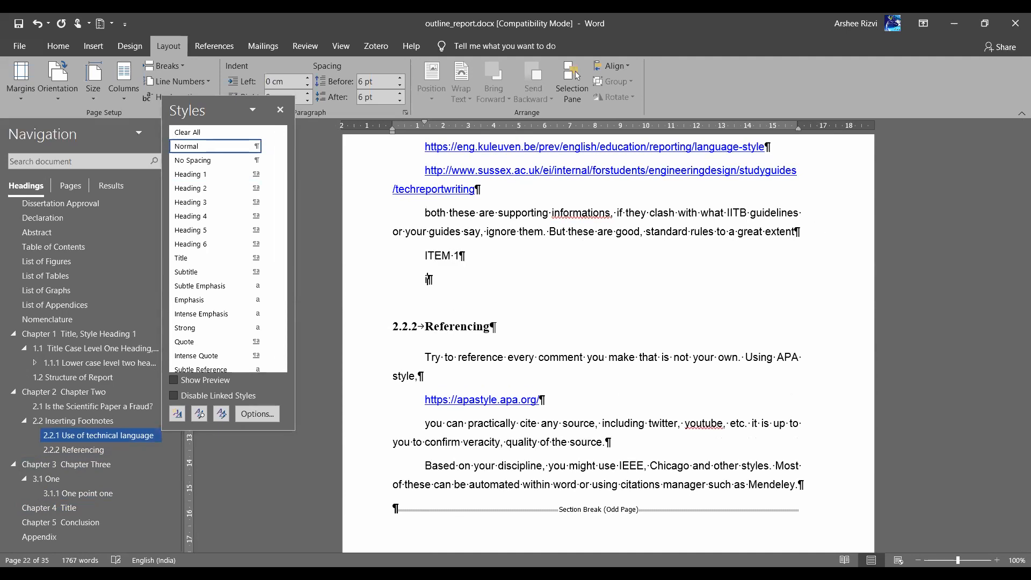
pyautogui.write('m 2')
pyautogui.press('Return')
pyautogui.write("'3")
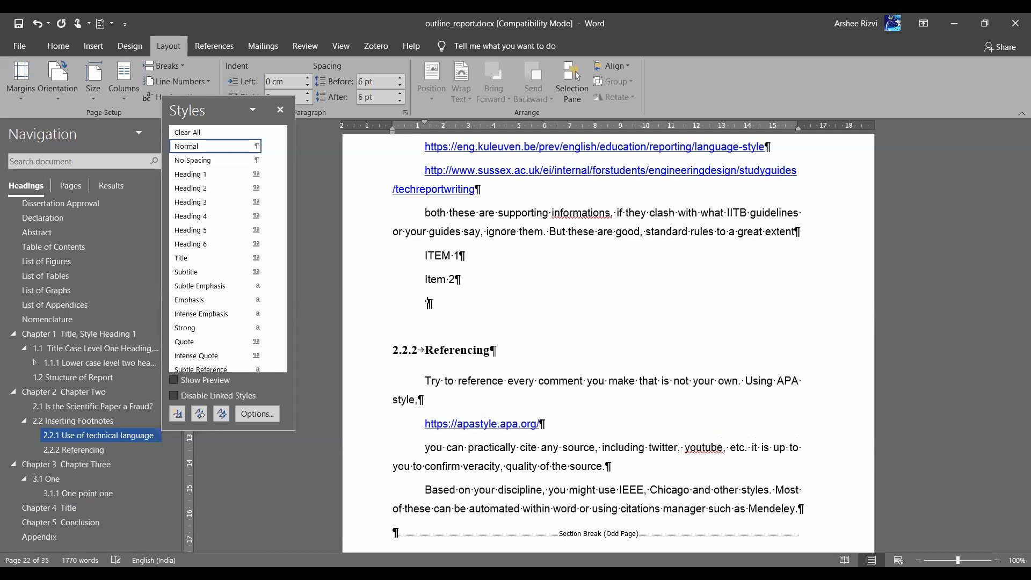
pyautogui.press('Return')
pyautogui.write('4')
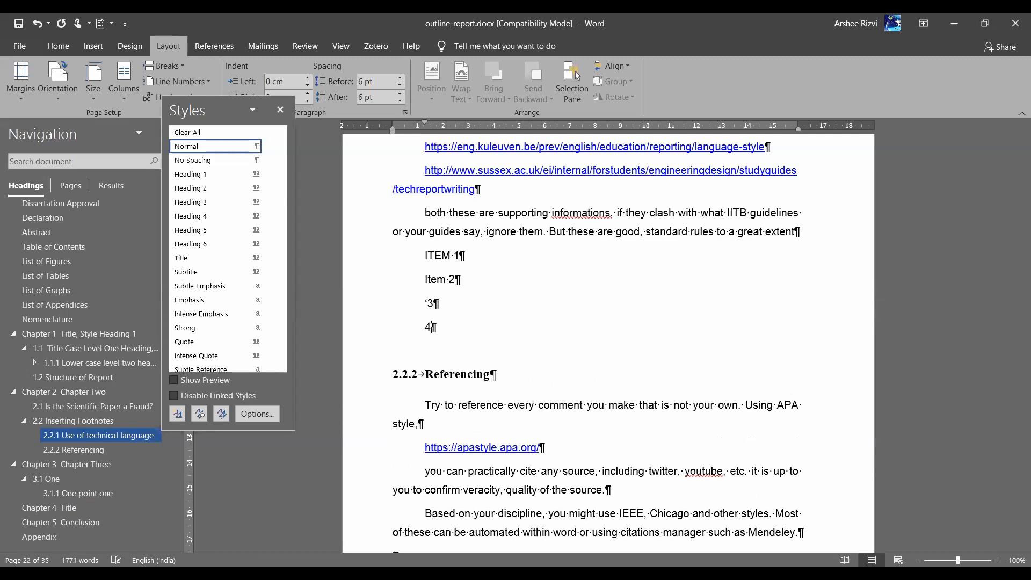
pyautogui.press('Return')
pyautogui.write('5')
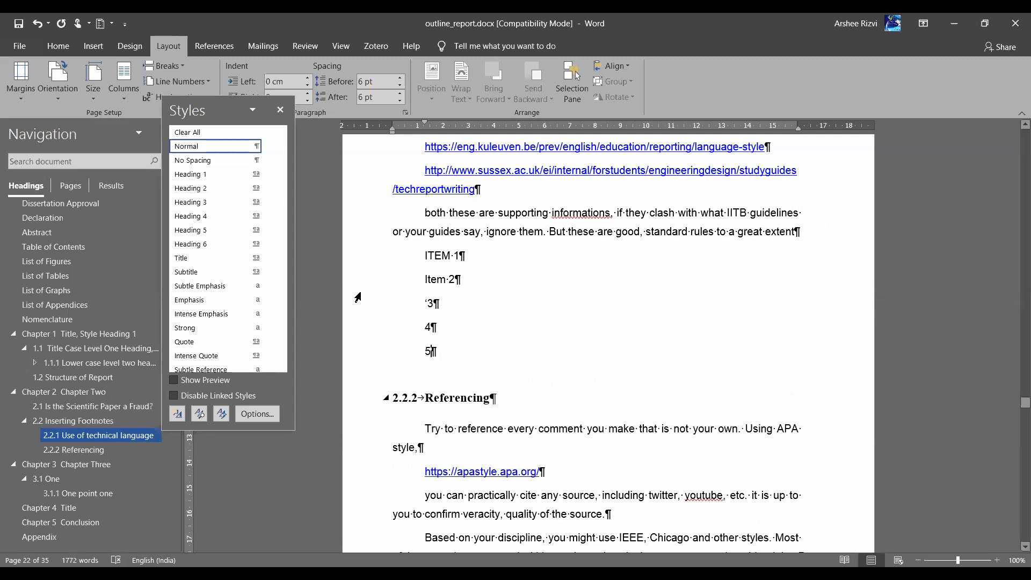
# Insert an empty paragraph between the 'great extent' paragraph and the item list
pyautogui.moveTo(376, 270); pyautogui.dragTo(378, 354)
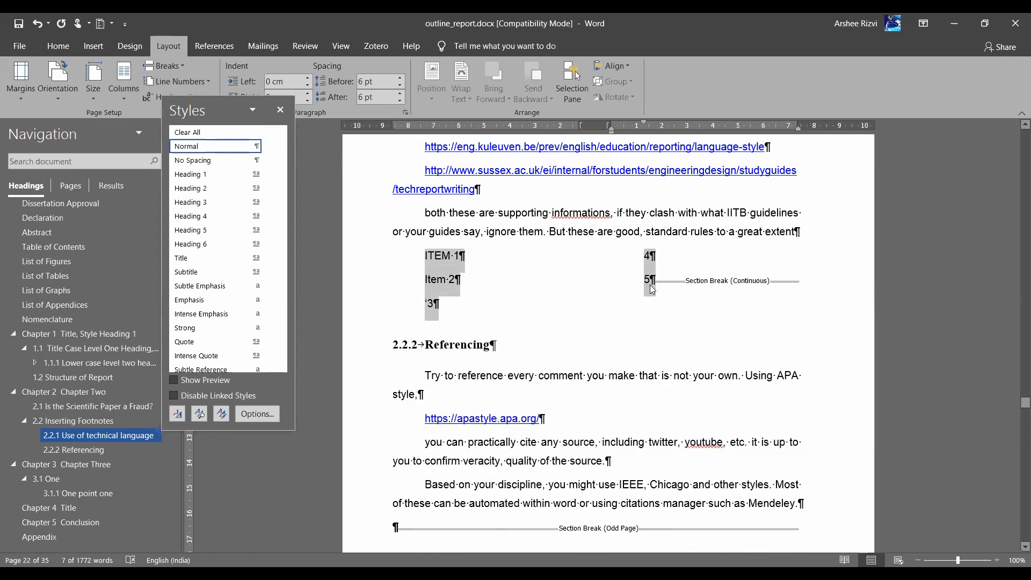
pyautogui.click(657, 281)
pyautogui.click(798, 231)
pyautogui.press('Return')
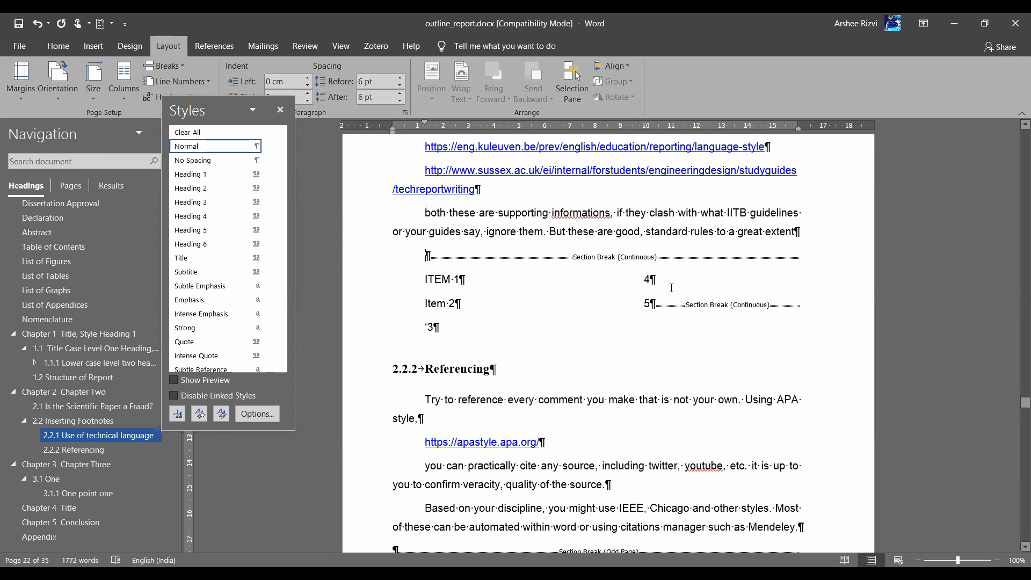
pyautogui.click(652, 305)
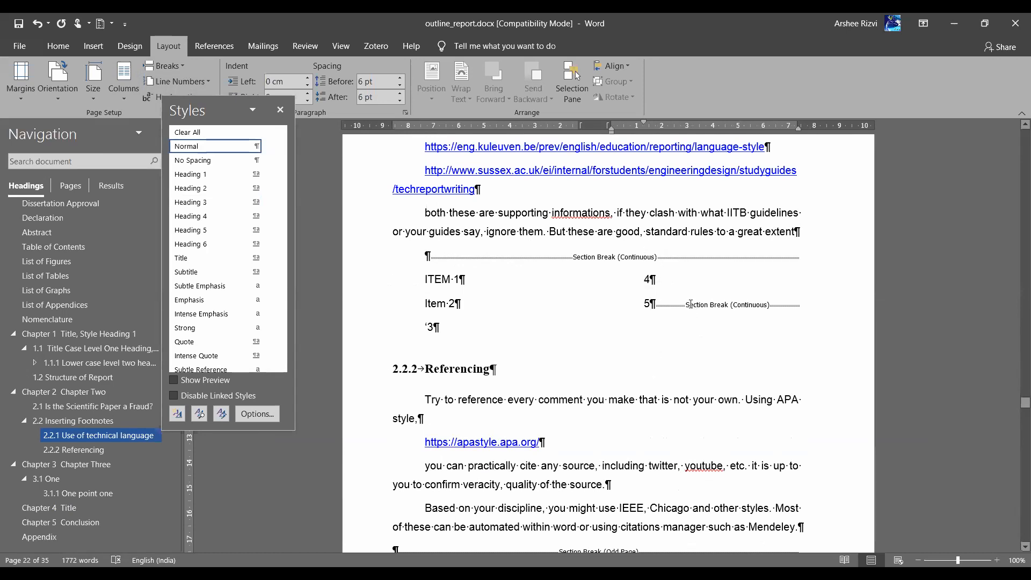
# Hide the formatting marks and delete the empty line above ITEM 1
pyautogui.click(361, 267)
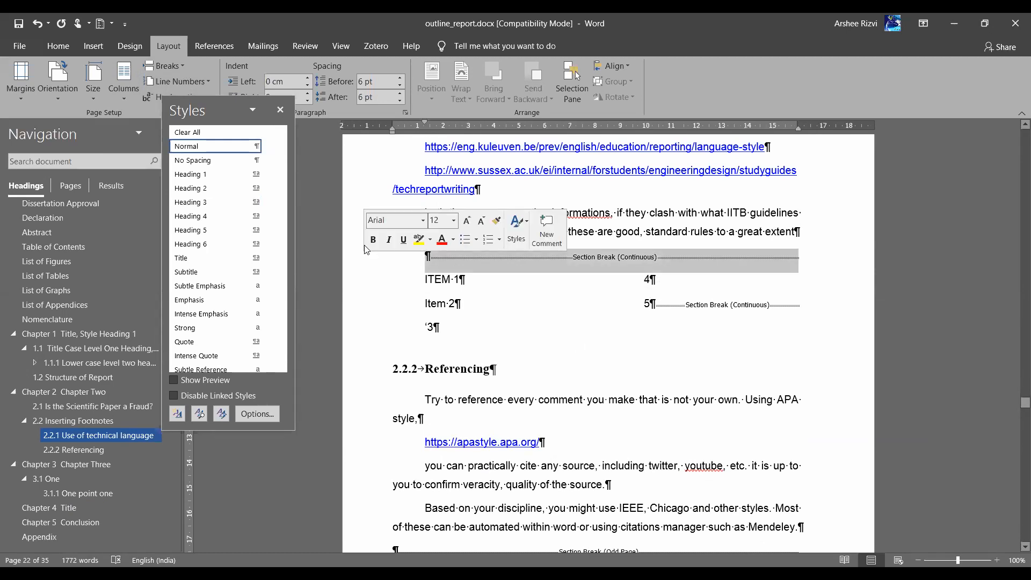
pyautogui.click(58, 46)
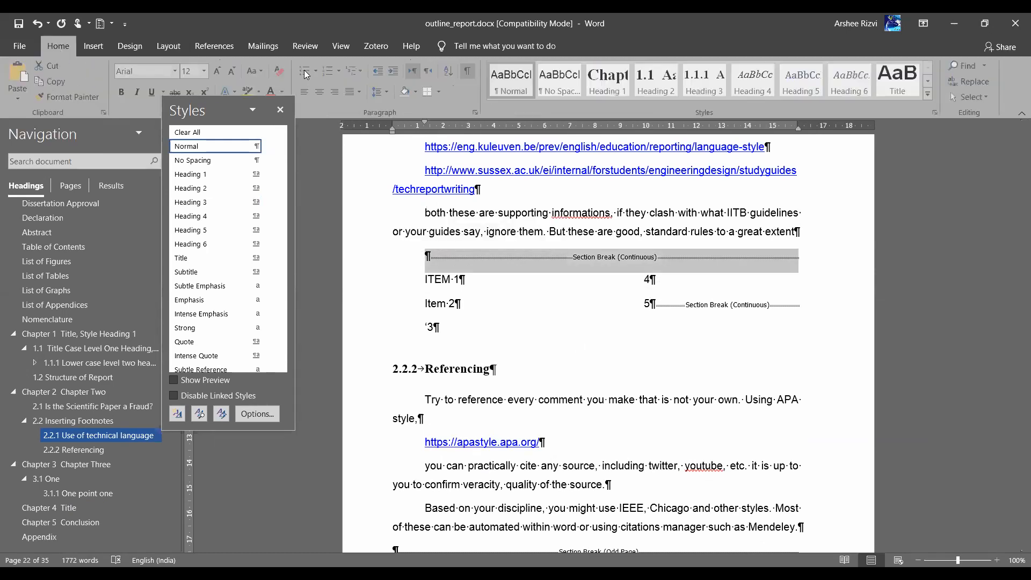
pyautogui.click(469, 75)
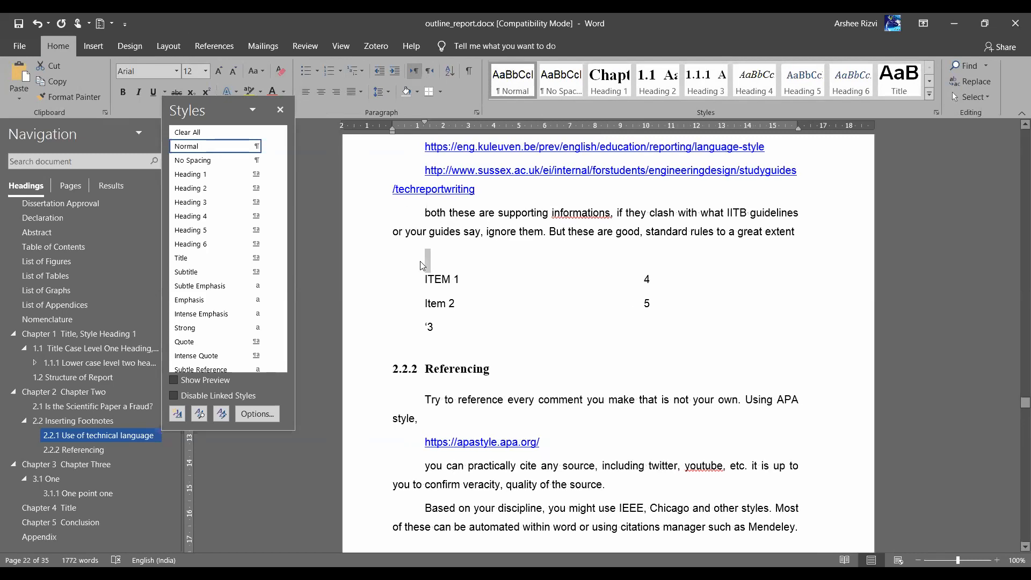
pyautogui.press('BackSpace')
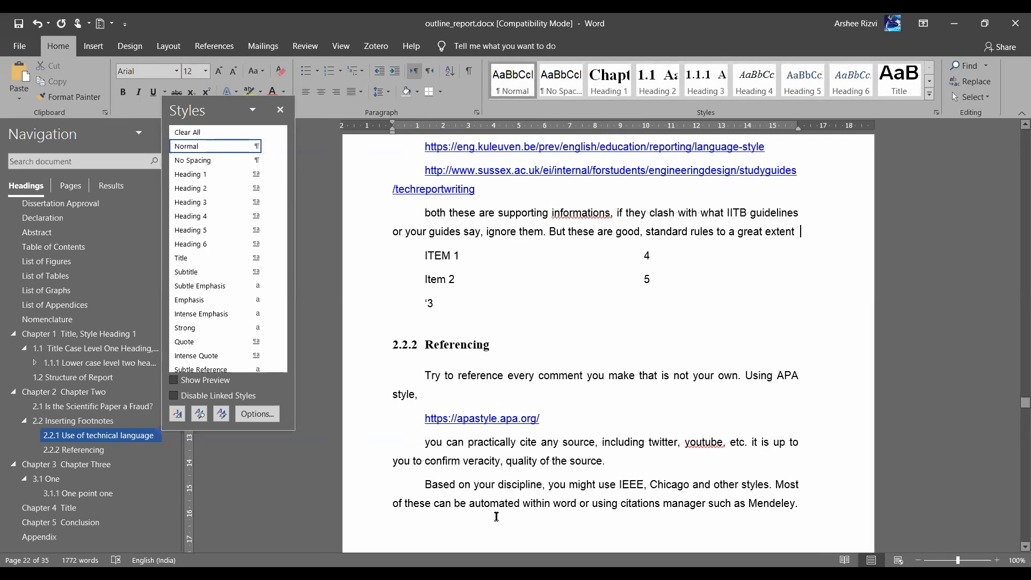
# Show formatting marks again and undo the two-column reflow, keeping the section break
pyautogui.press('Delete')
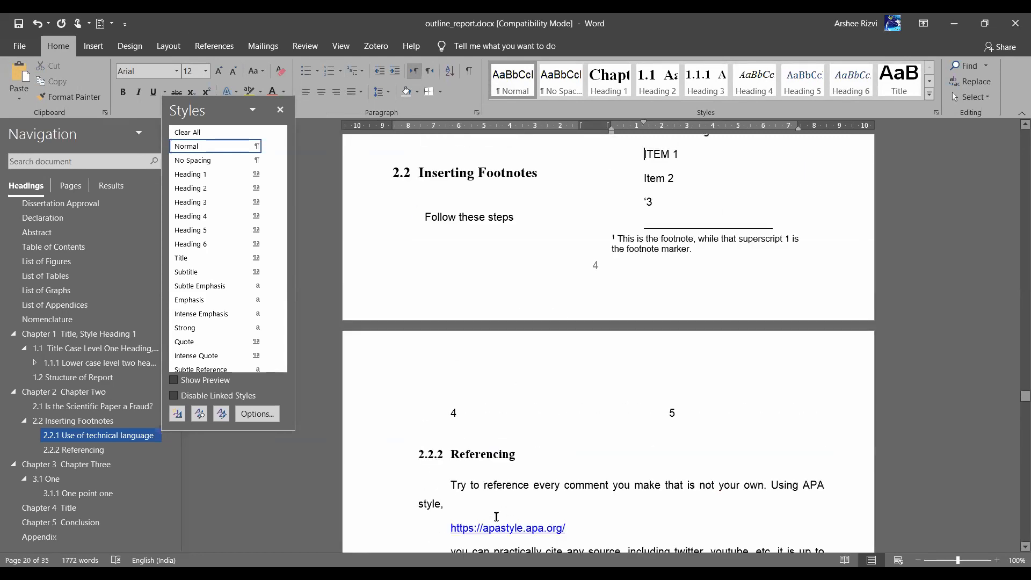
pyautogui.scroll(7, 496, 516)
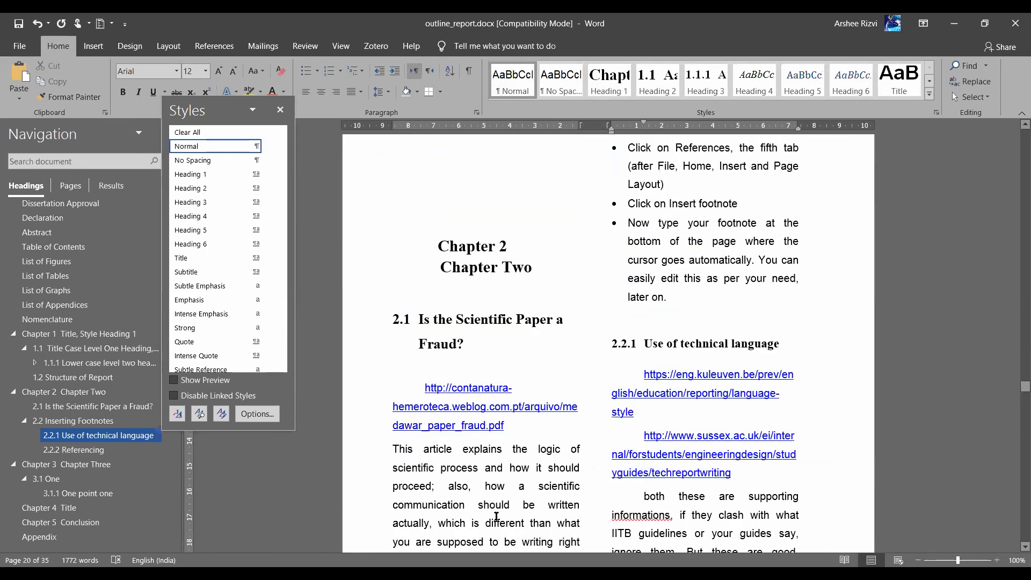
pyautogui.scroll(-5, 496, 516)
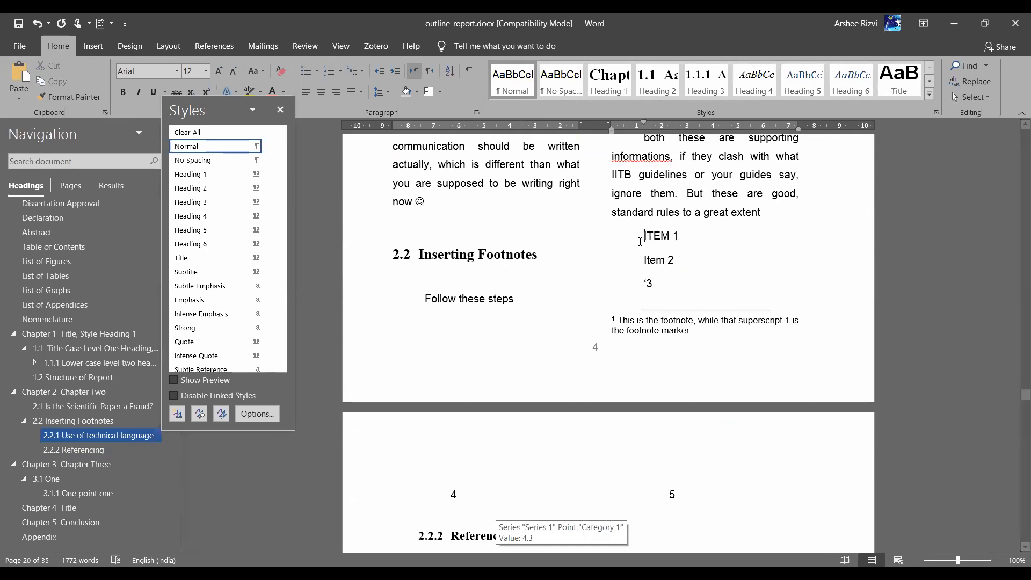
pyautogui.click(469, 72)
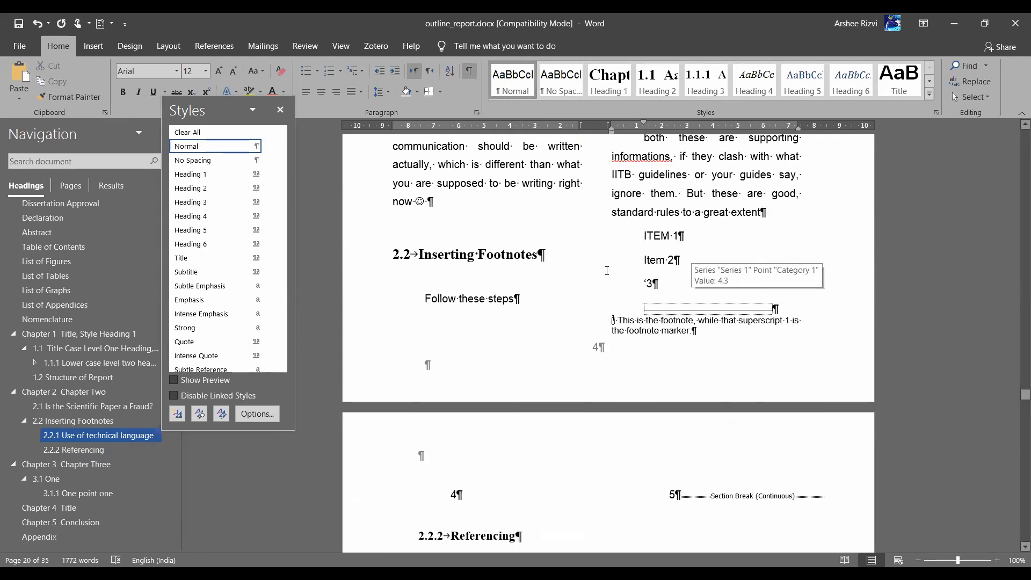
pyautogui.hotkey('ctrl', 'z')
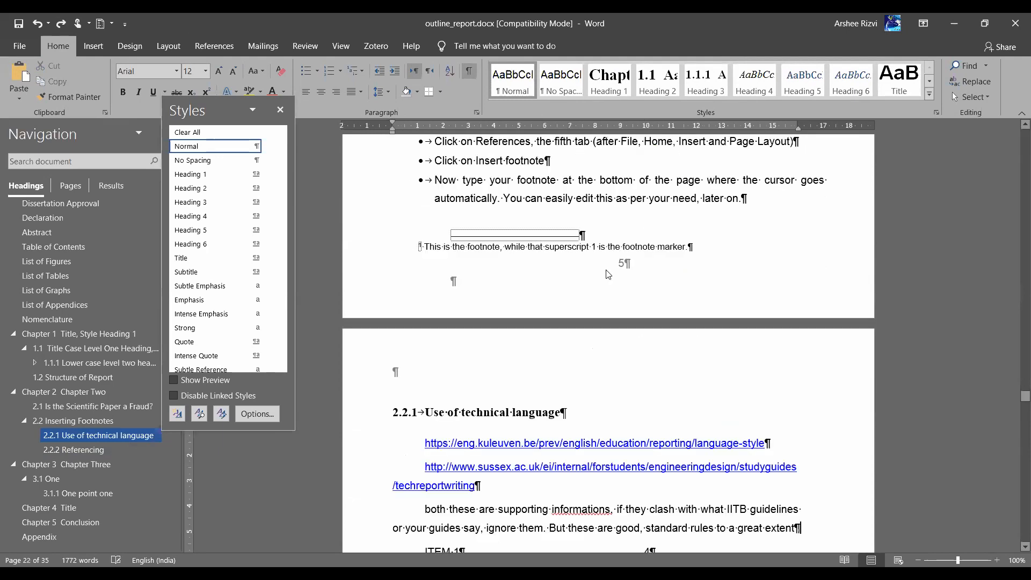
pyautogui.scroll(-5, 608, 274)
pyautogui.hotkey('ctrl', 'y')
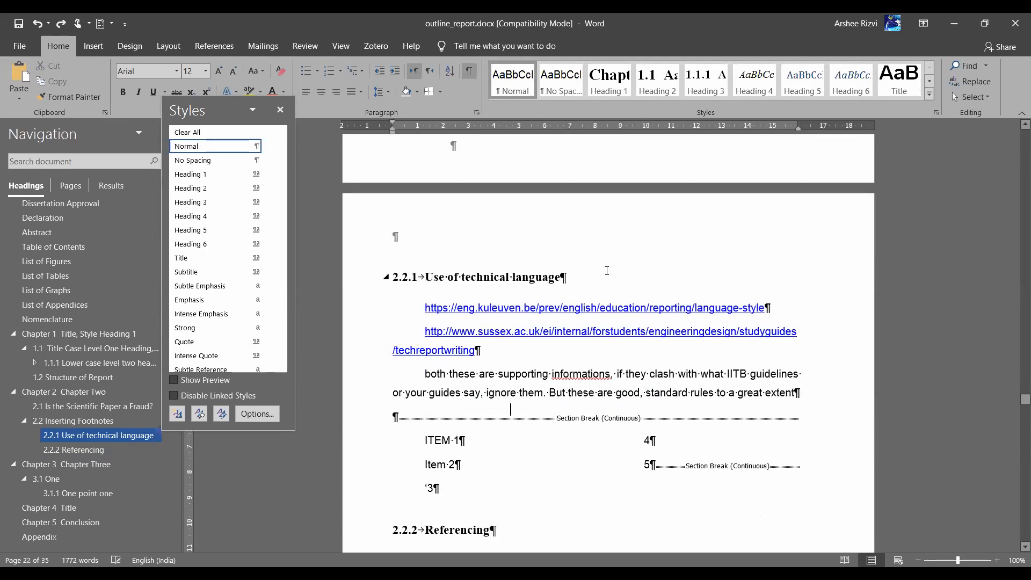
# Select the list from ITEM 1 through 5 for a single-column layout
pyautogui.click(370, 426)
pyautogui.click(420, 442)
pyautogui.moveTo(419, 443); pyautogui.dragTo(655, 478)
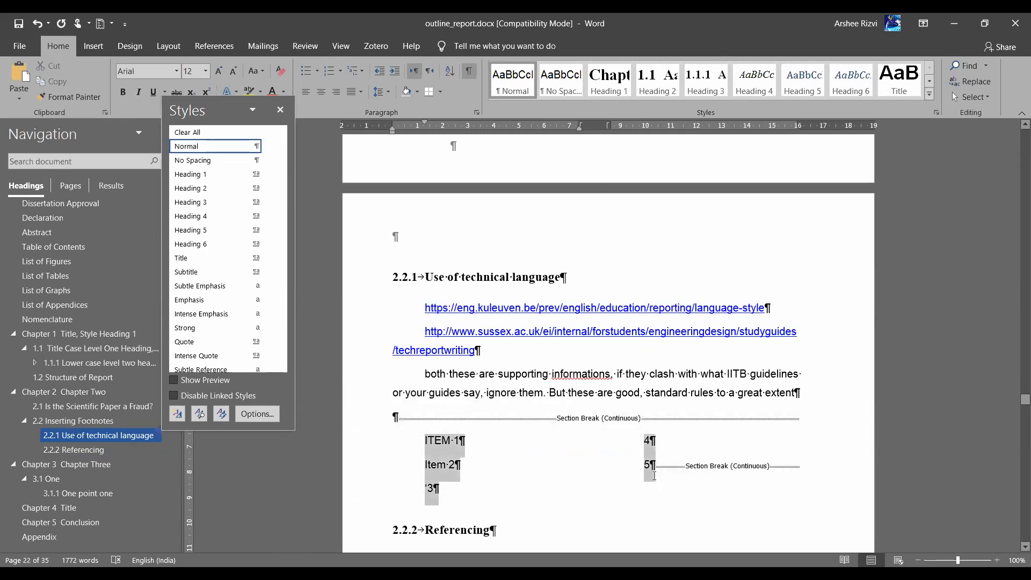
pyautogui.click(170, 47)
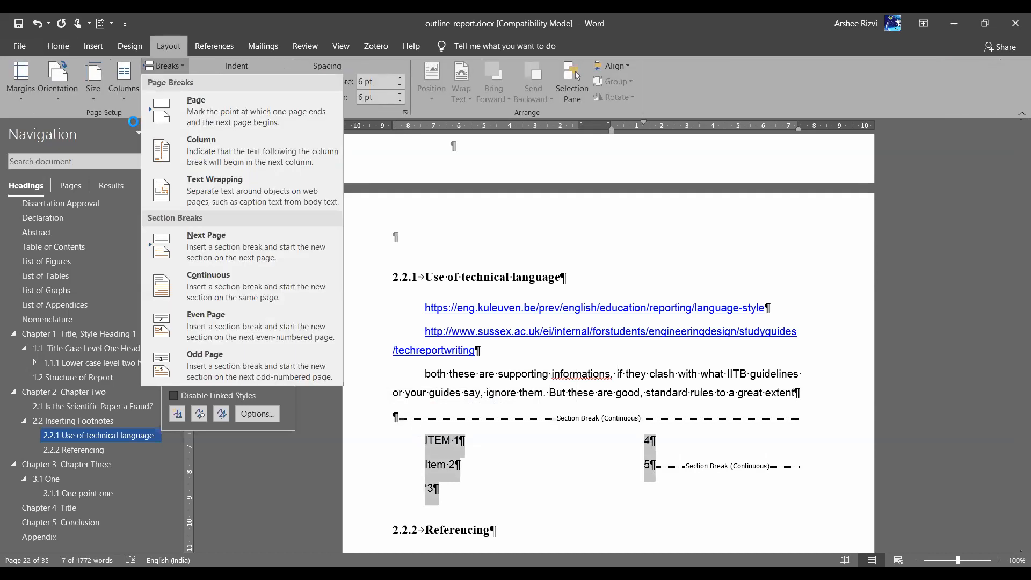
# Delete the continuous section break above ITEM 1
pyautogui.click(350, 429)
pyautogui.press('Delete')
pyautogui.scroll(2, 400, 419)
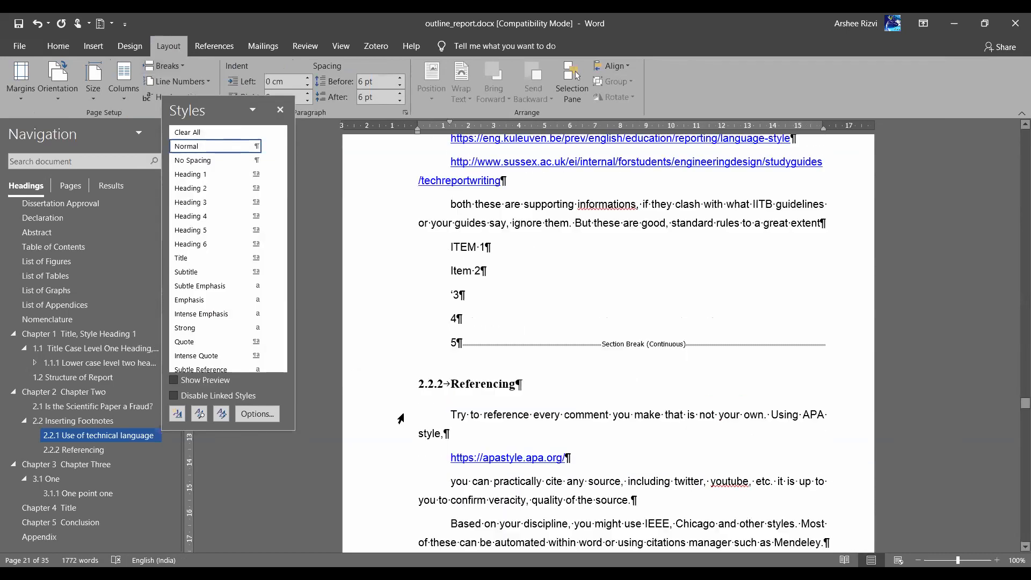
pyautogui.scroll(1, 401, 419)
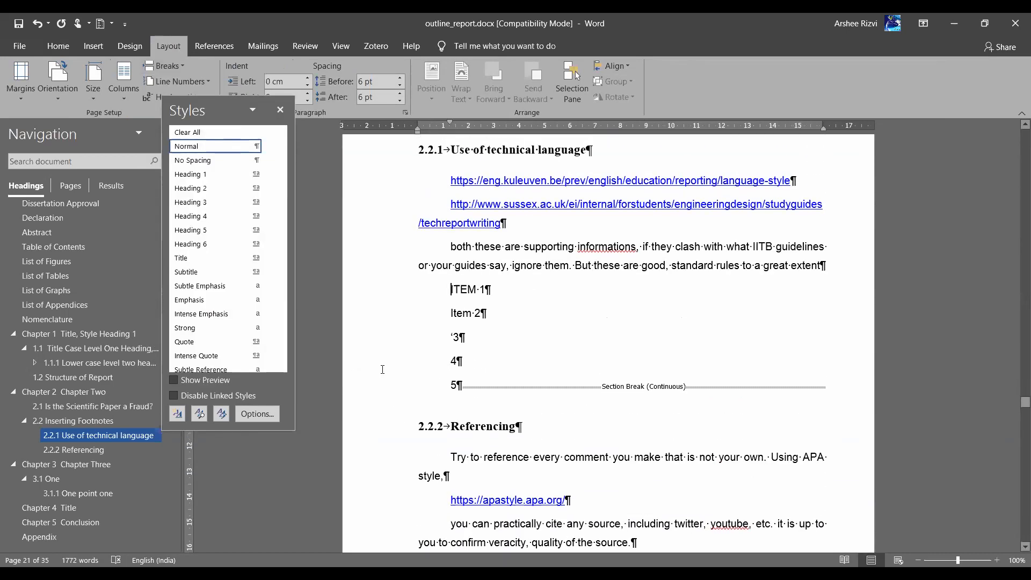
# Add an empty line after item 5 and delete the section break following the list
pyautogui.click(456, 385)
pyautogui.press('Return')
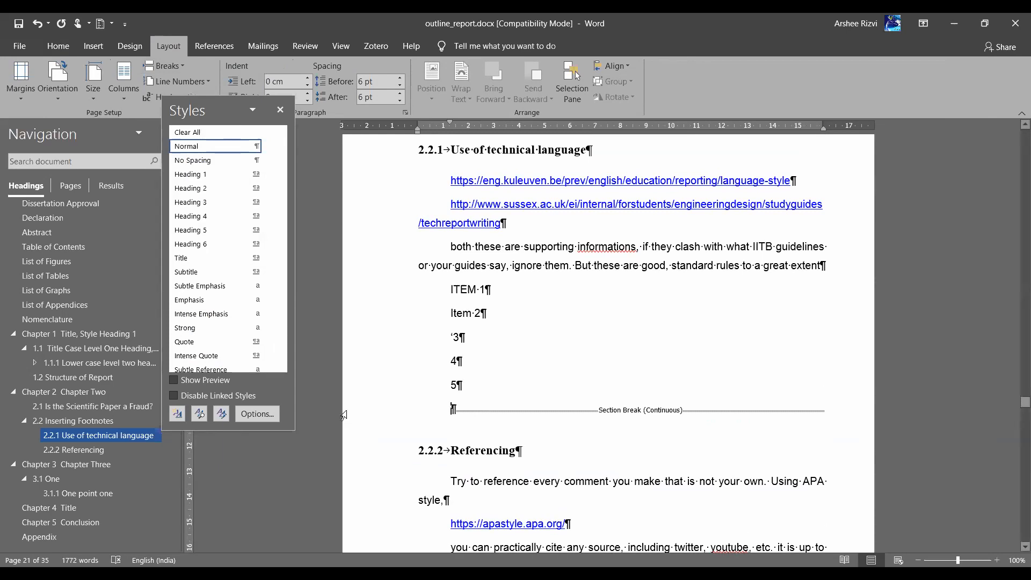
pyautogui.press('Delete')
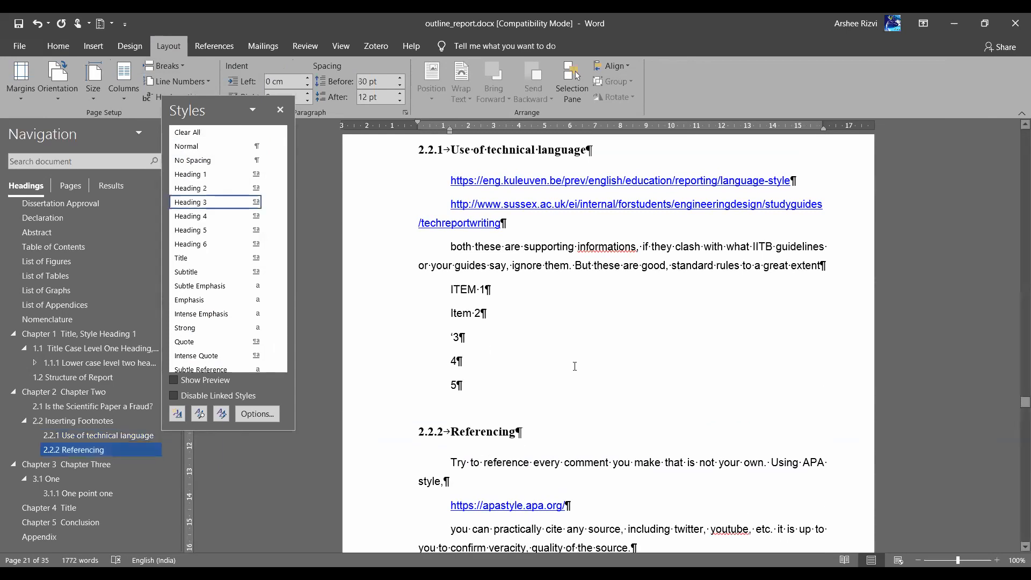
pyautogui.scroll(-5, 574, 365)
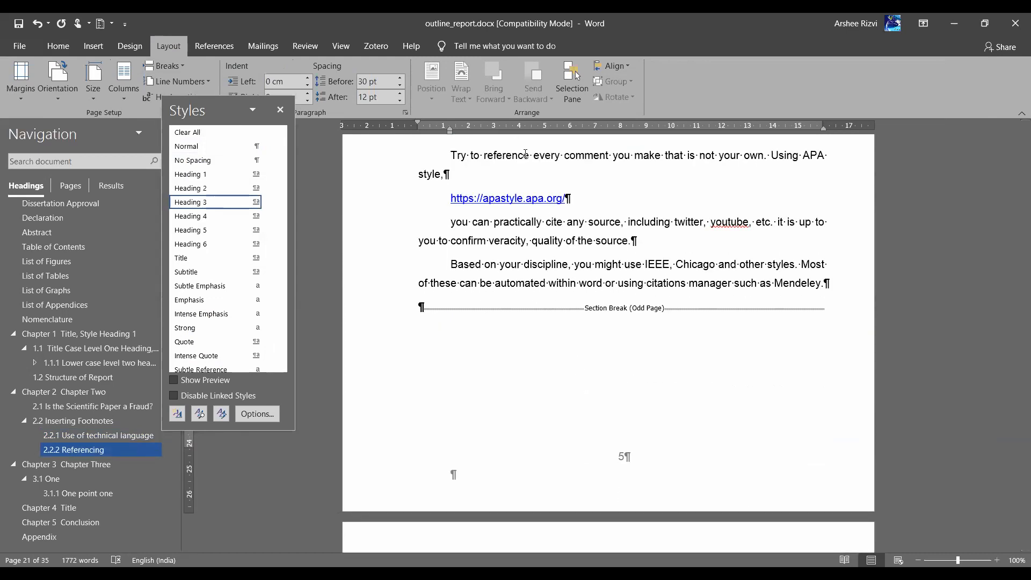
pyautogui.hotkey('alt', 'Tab')
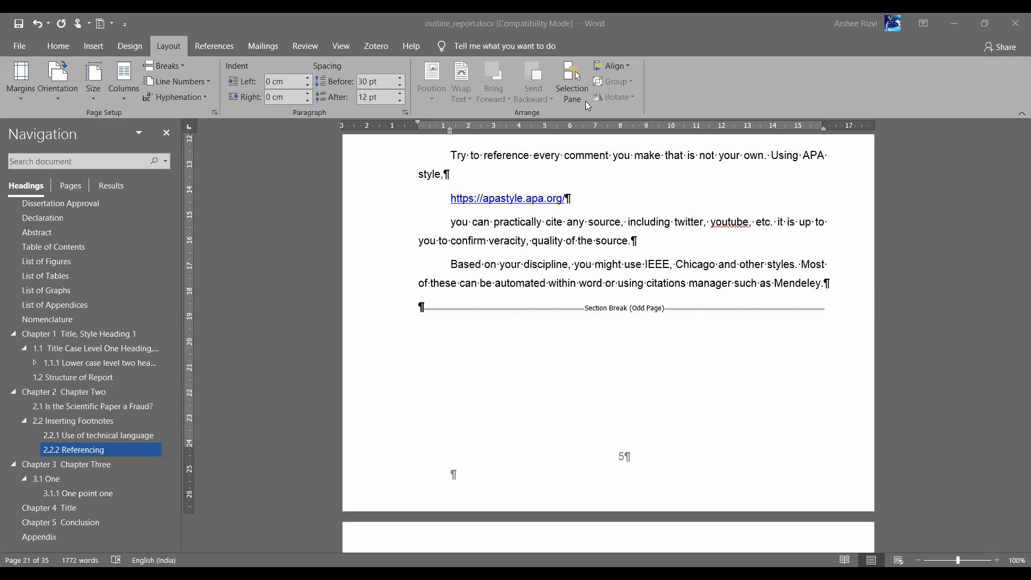
# Show the Home styles gallery and inspect the Chapter Two, 2.1 and 2.2 headings
pyautogui.click(515, 234)
pyautogui.scroll(5, 515, 234)
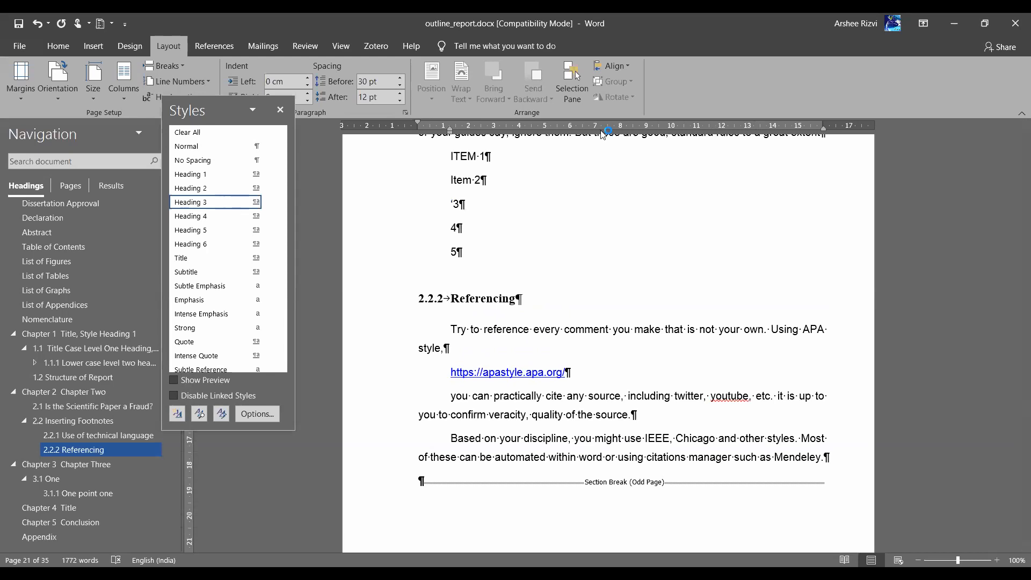
pyautogui.click(58, 52)
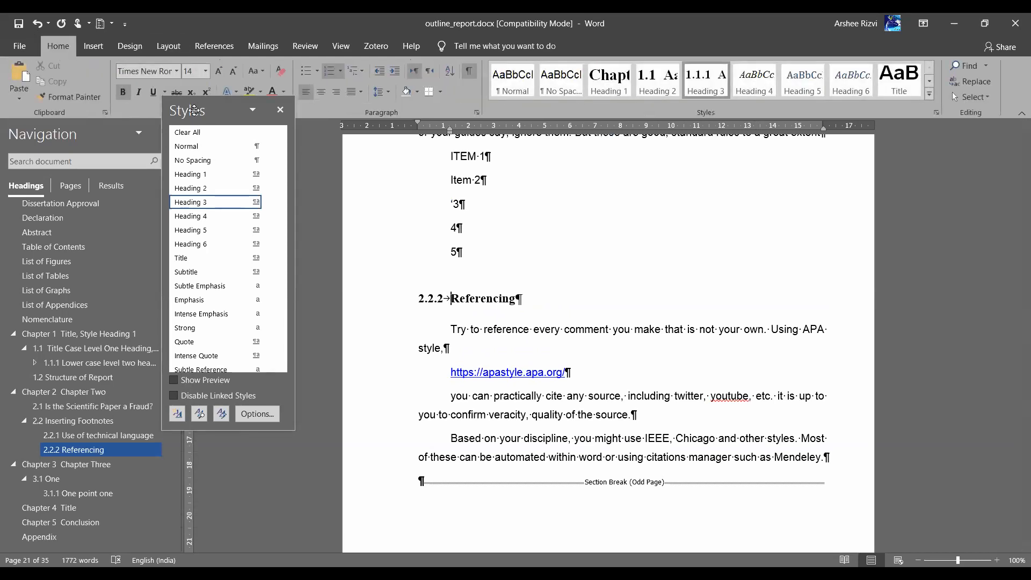
pyautogui.moveTo(903, 180); pyautogui.dragTo(903, 179)
pyautogui.scroll(15, 624, 372)
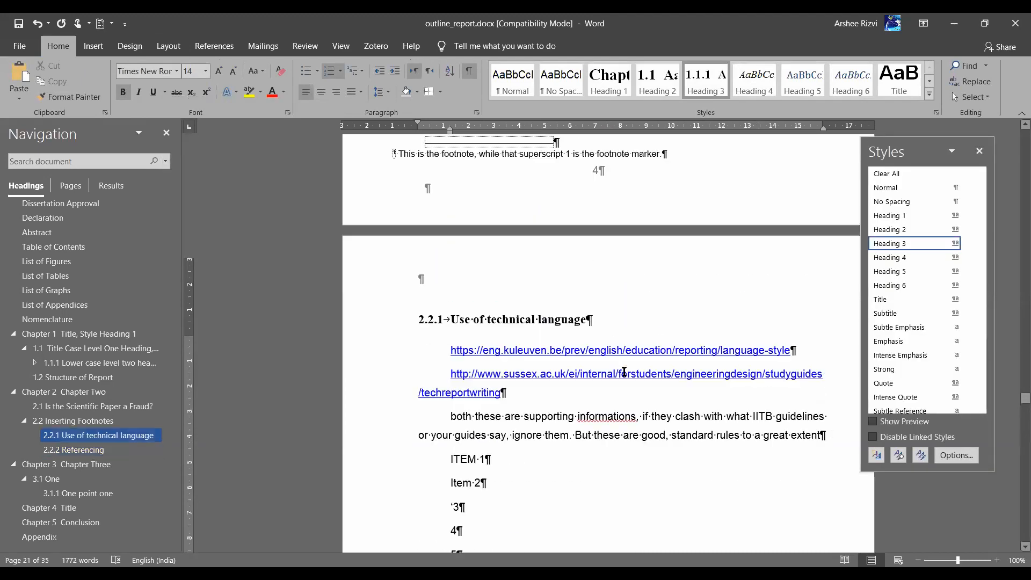
pyautogui.scroll(3, 624, 372)
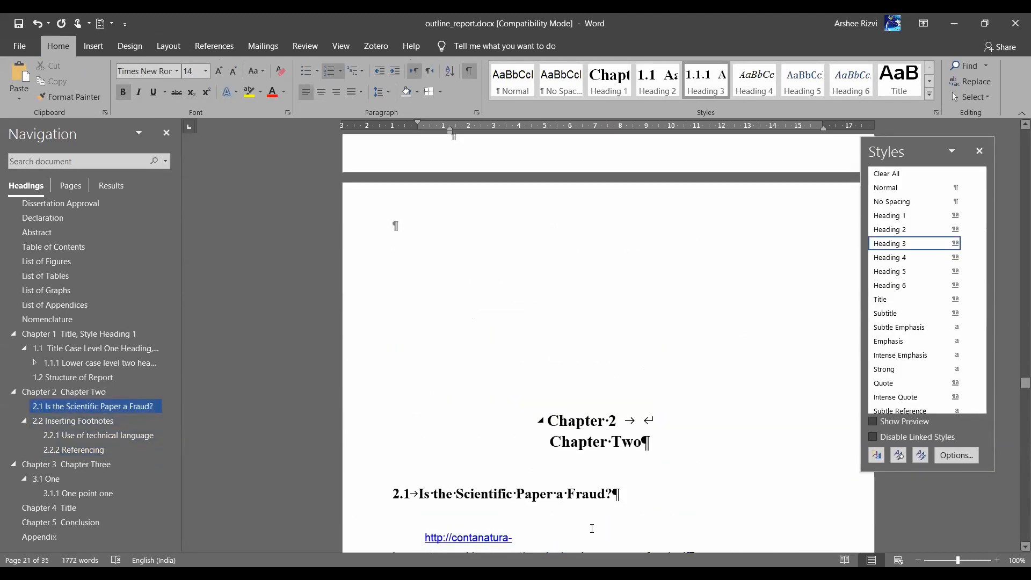
pyautogui.click(574, 417)
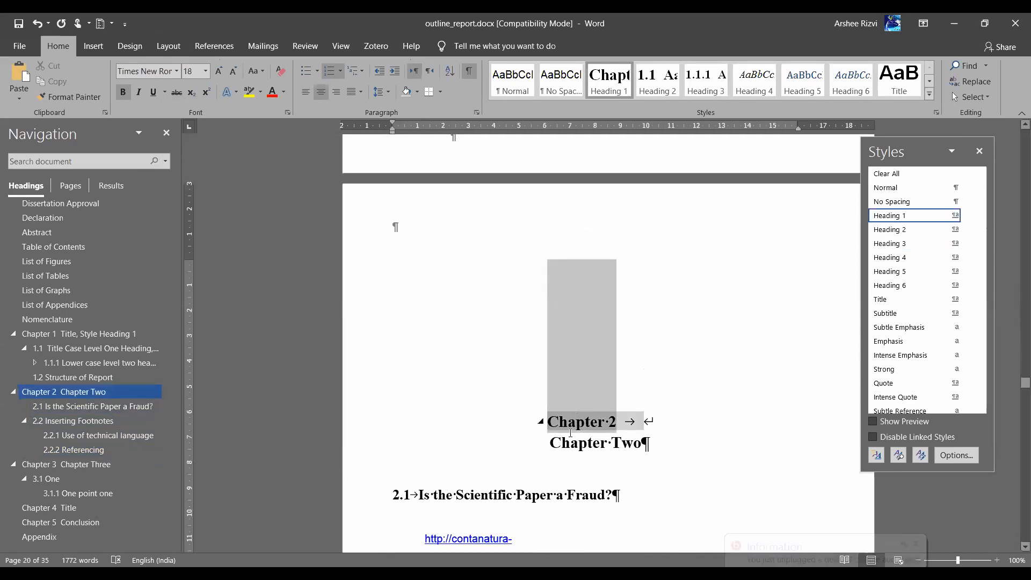
pyautogui.scroll(-3, 575, 430)
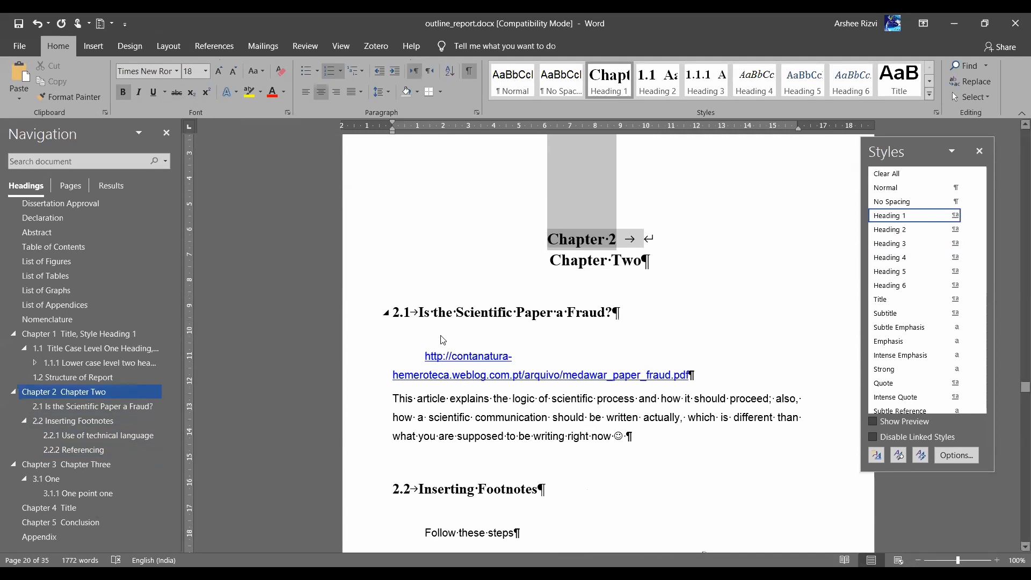
pyautogui.hotkey('ctrl', 'a')
pyautogui.click(669, 418)
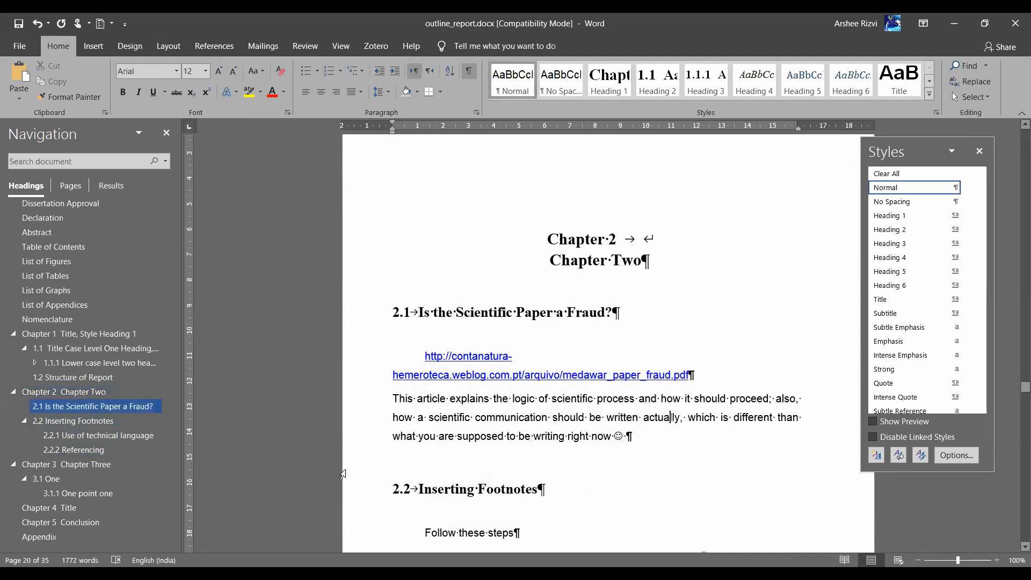
pyautogui.click(343, 494)
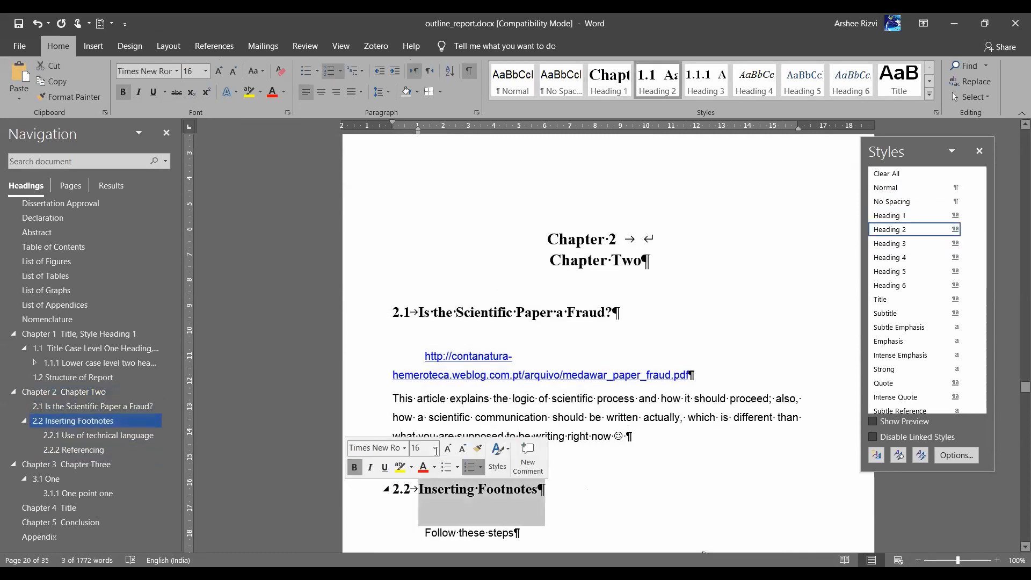
pyautogui.click(358, 314)
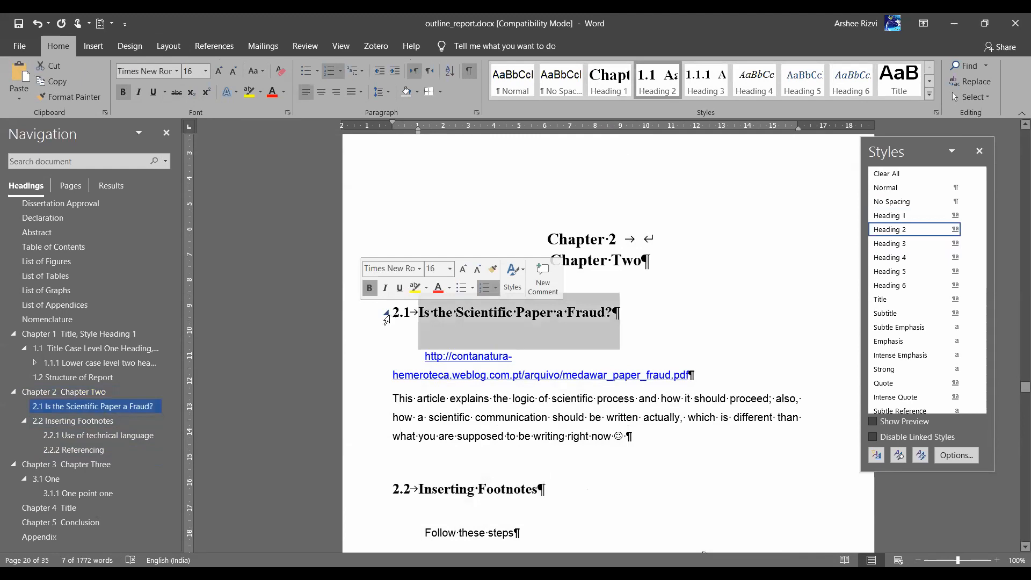
pyautogui.scroll(-1, 370, 417)
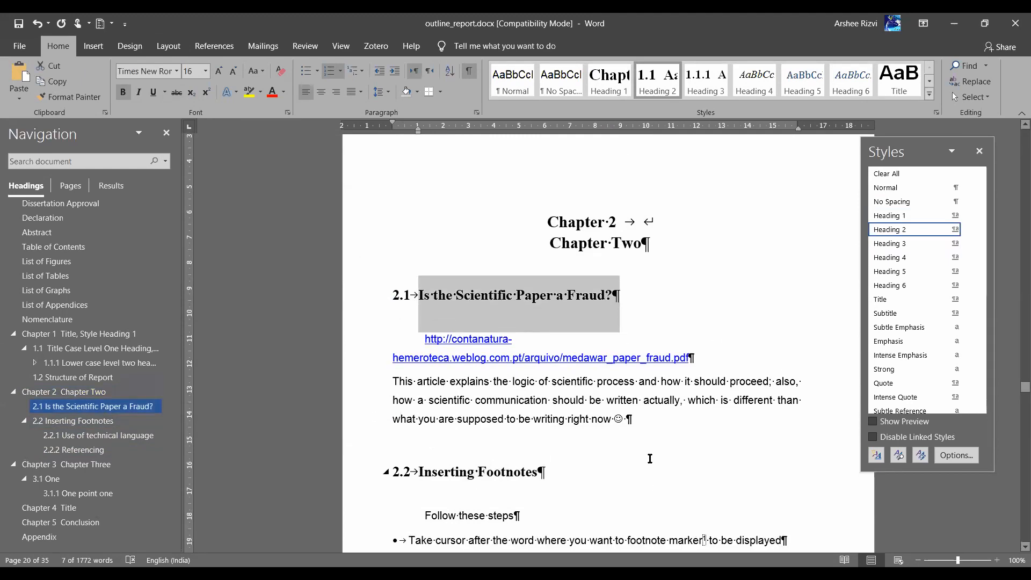
pyautogui.moveTo(666, 421); pyautogui.dragTo(414, 218)
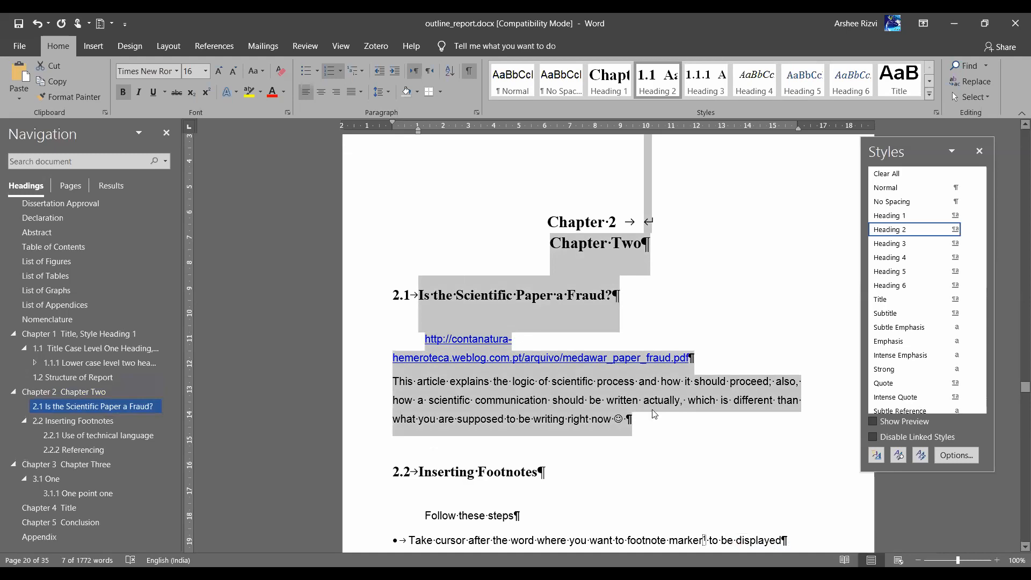
# Check the automatic 1.2 number on the Structure of Report heading and the Figure 1.1 caption
pyautogui.scroll(-5, 653, 411)
pyautogui.scroll(-15, 654, 411)
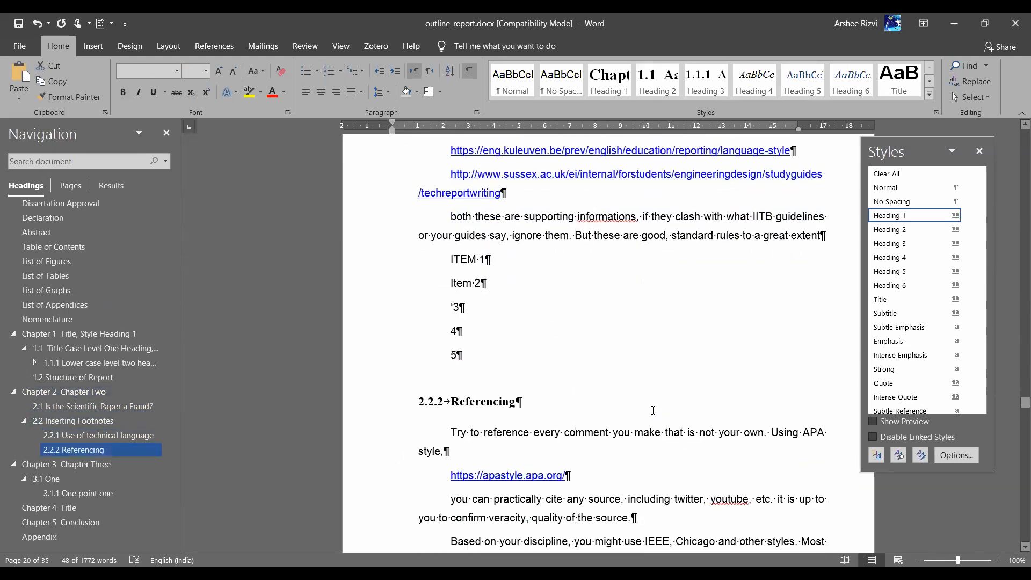
pyautogui.scroll(18, 653, 411)
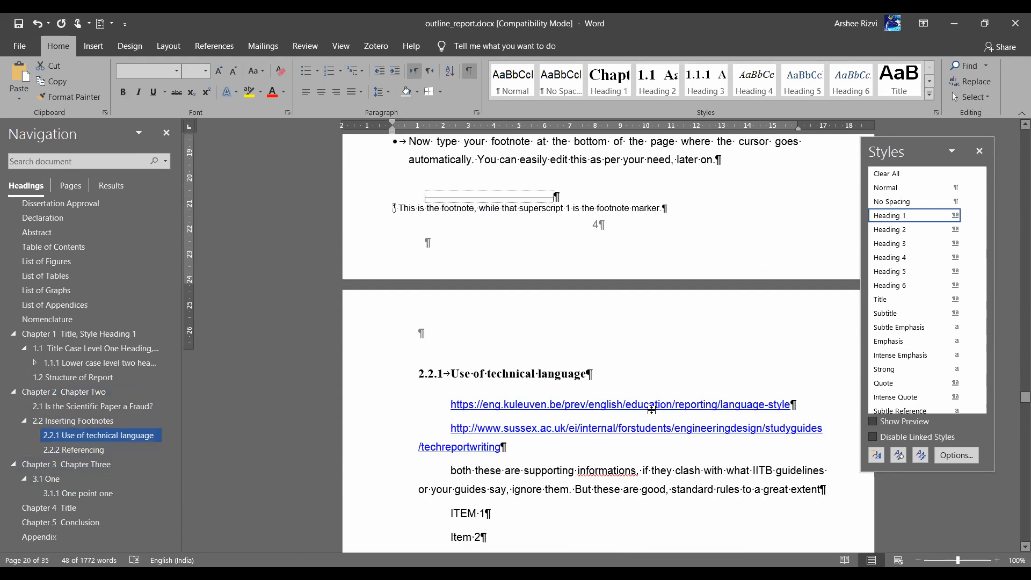
pyautogui.scroll(4, 654, 413)
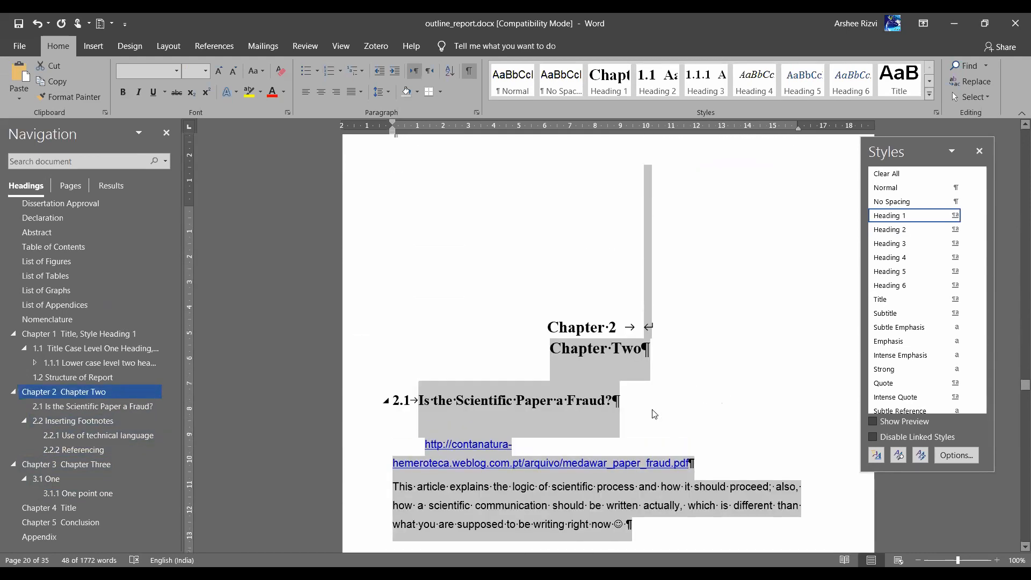
pyautogui.scroll(15, 654, 414)
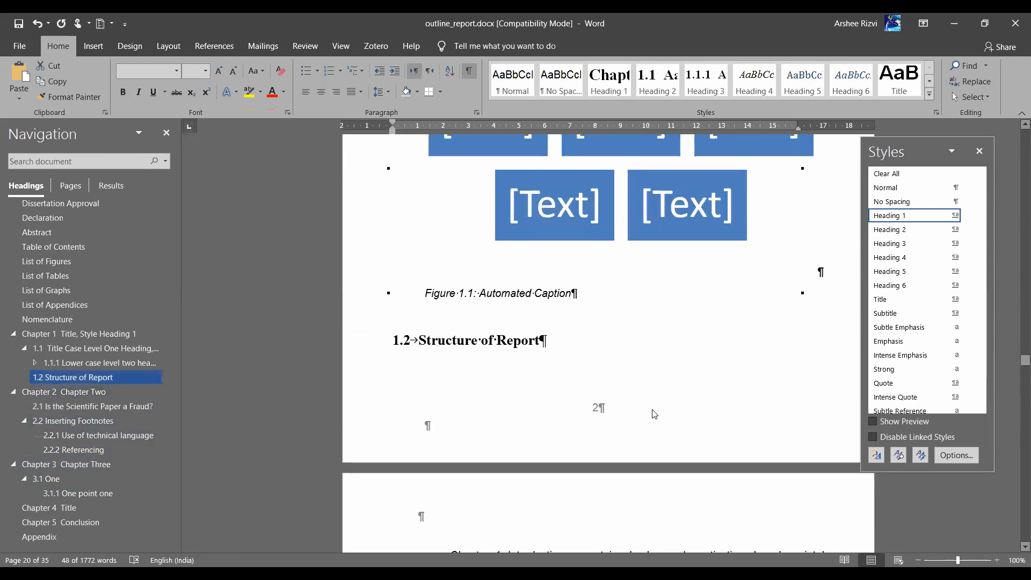
pyautogui.scroll(1, 654, 414)
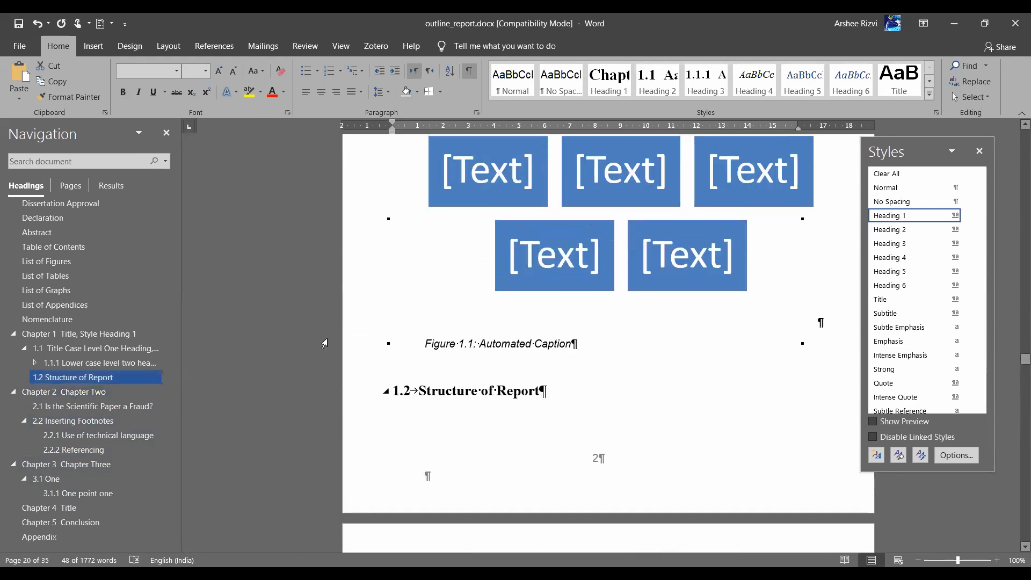
pyautogui.click(347, 358)
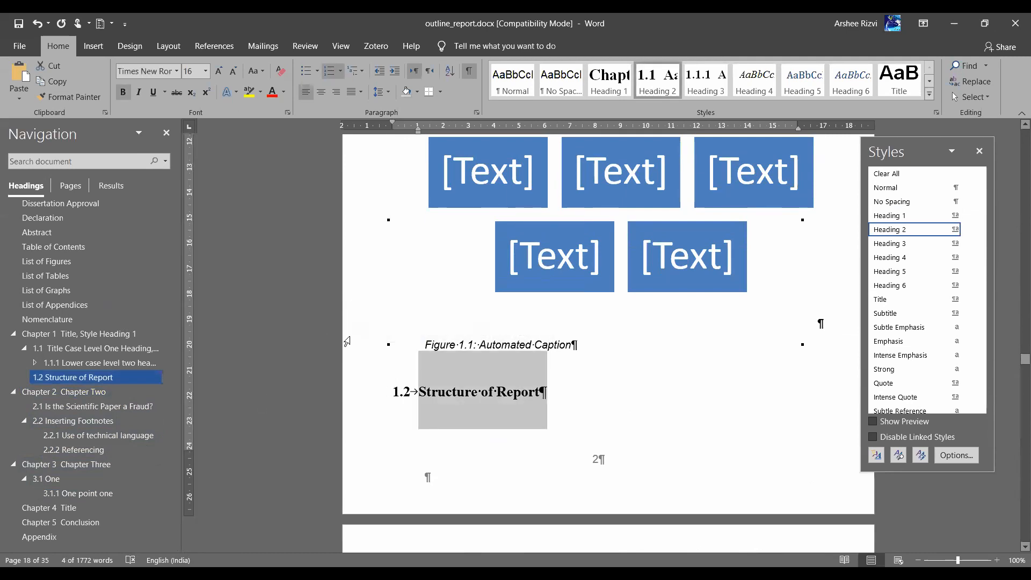
pyautogui.click(363, 347)
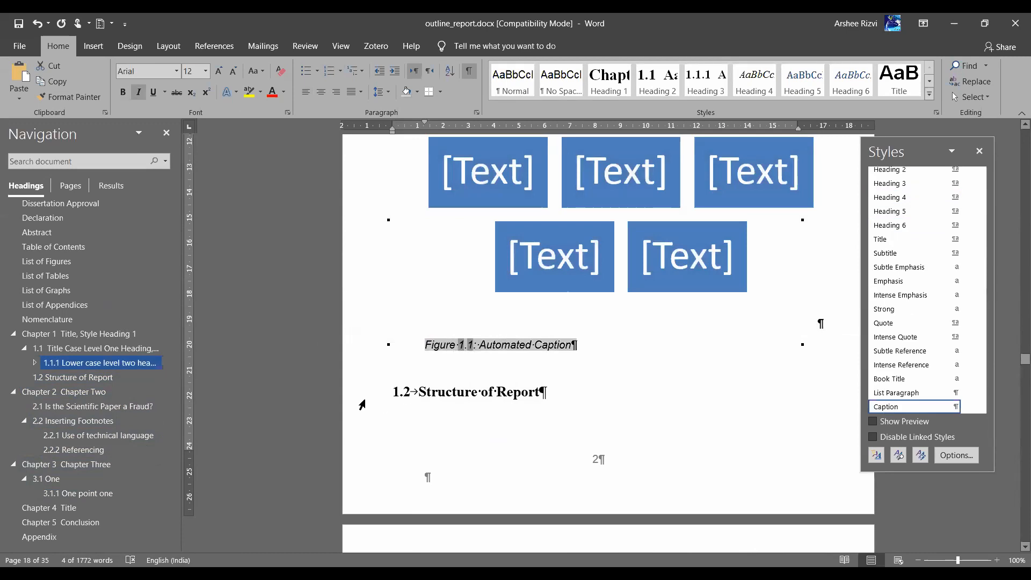
pyautogui.click(400, 400)
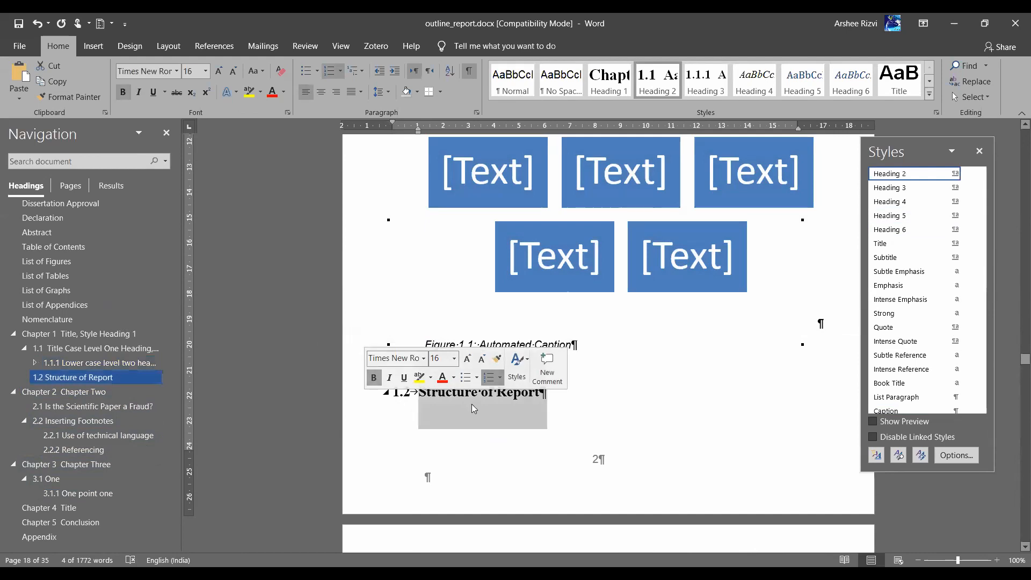
pyautogui.click(401, 396)
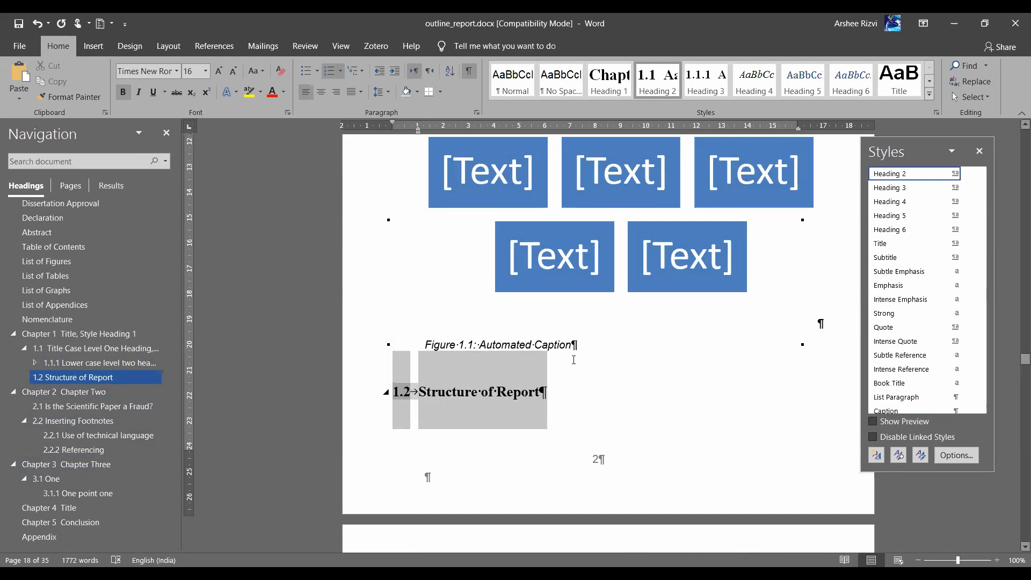
# Check the Chapter 1 heading number, then place the cursor in the Chapter 2 heading
pyautogui.scroll(15, 572, 389)
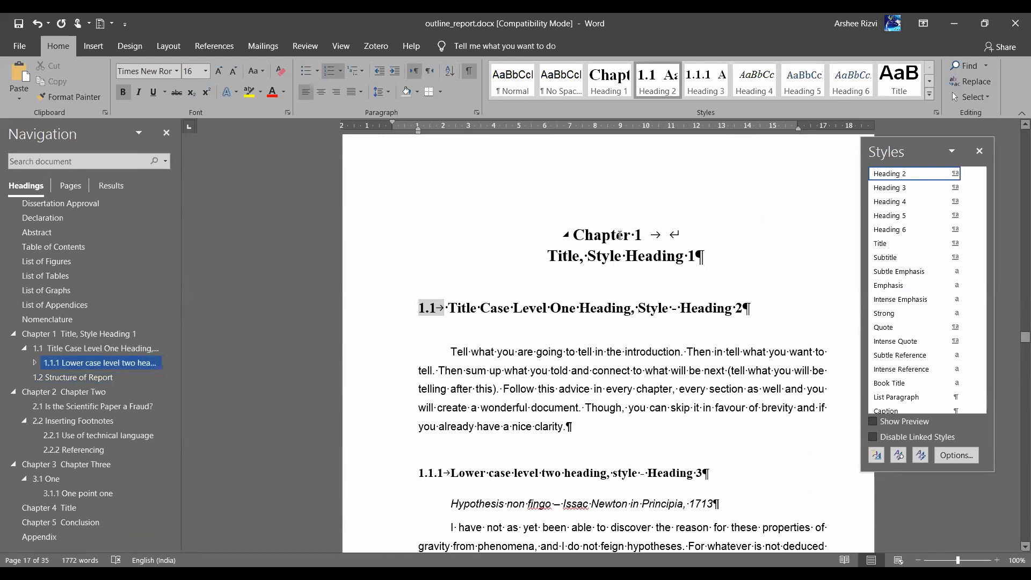
pyautogui.click(620, 236)
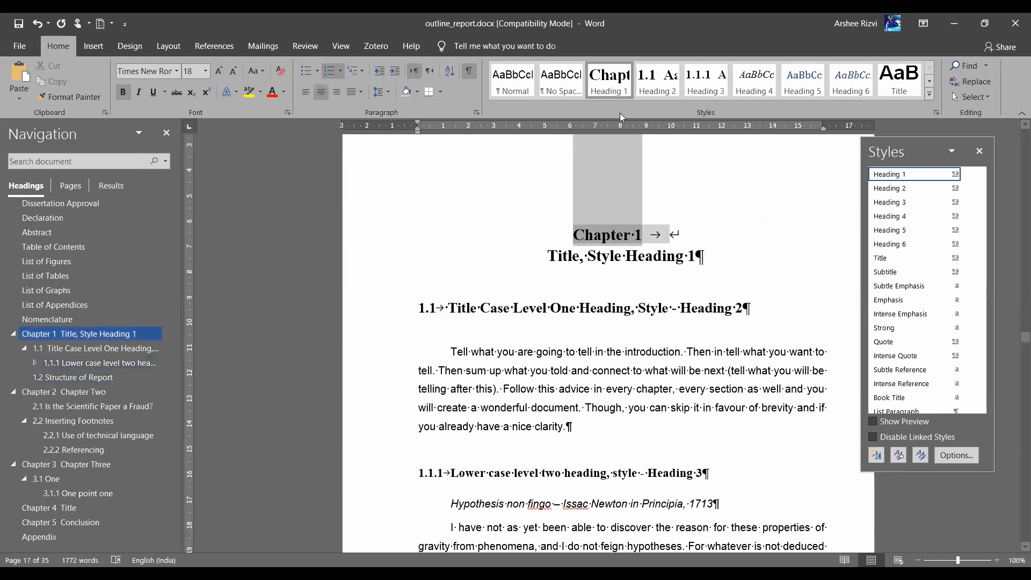
pyautogui.click(550, 251)
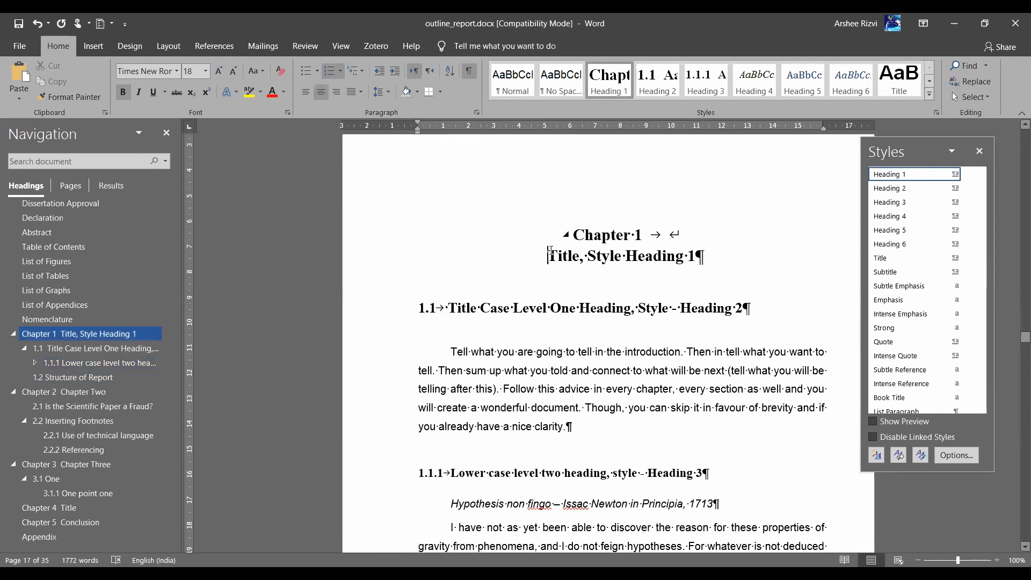
pyautogui.click(604, 238)
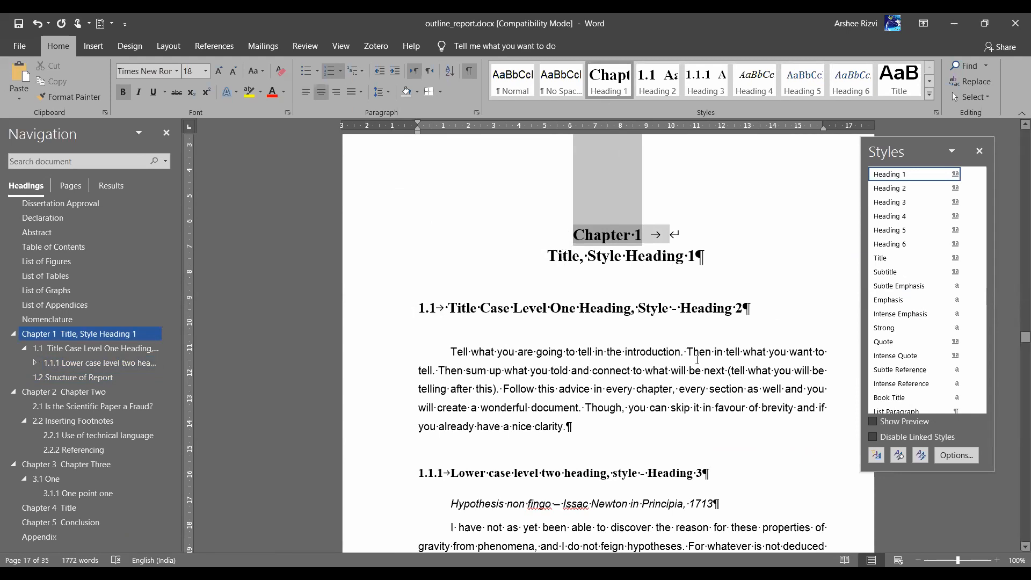
pyautogui.scroll(-15, 697, 359)
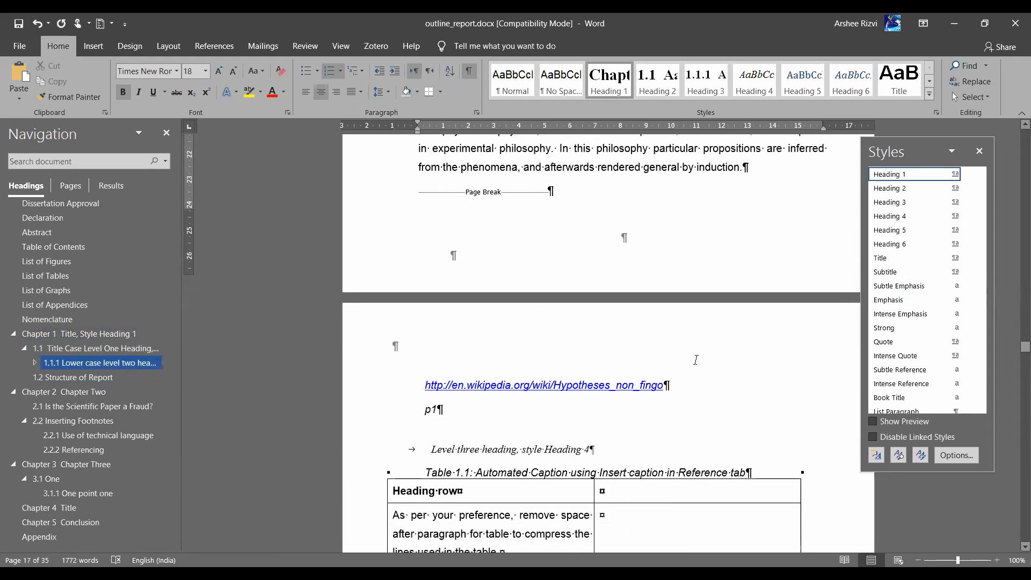
pyautogui.scroll(-15, 697, 360)
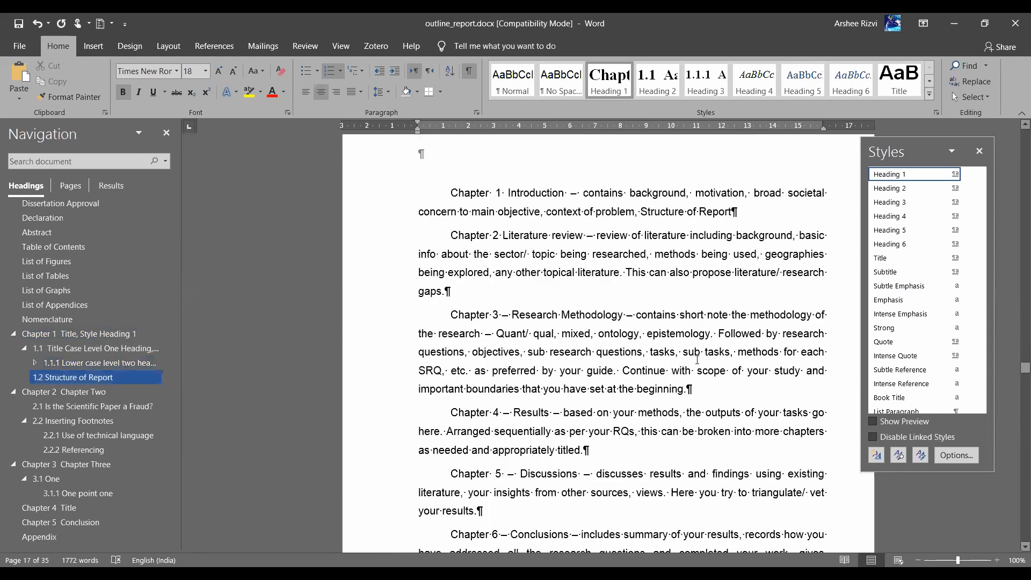
pyautogui.scroll(-15, 697, 359)
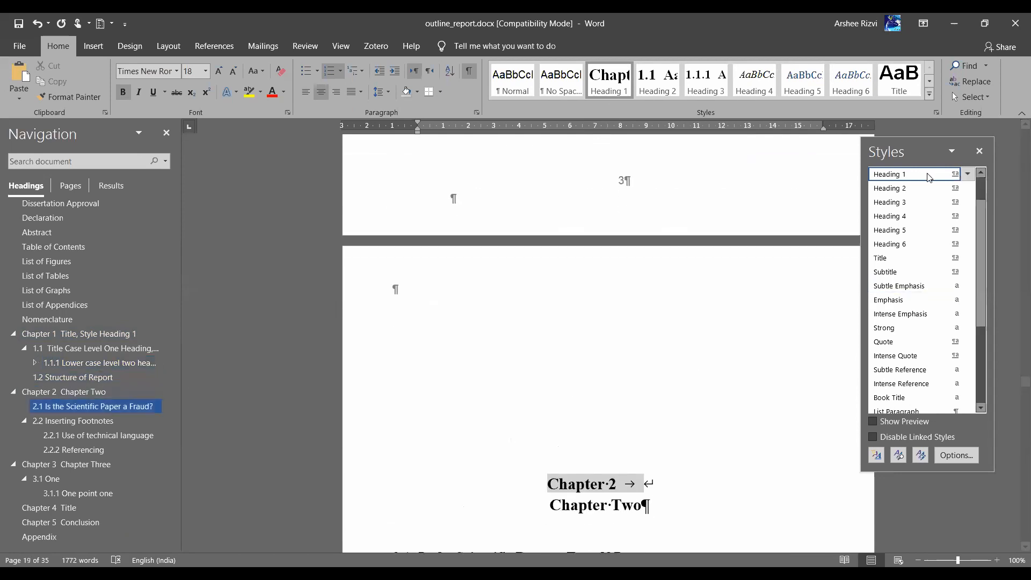
pyautogui.click(616, 485)
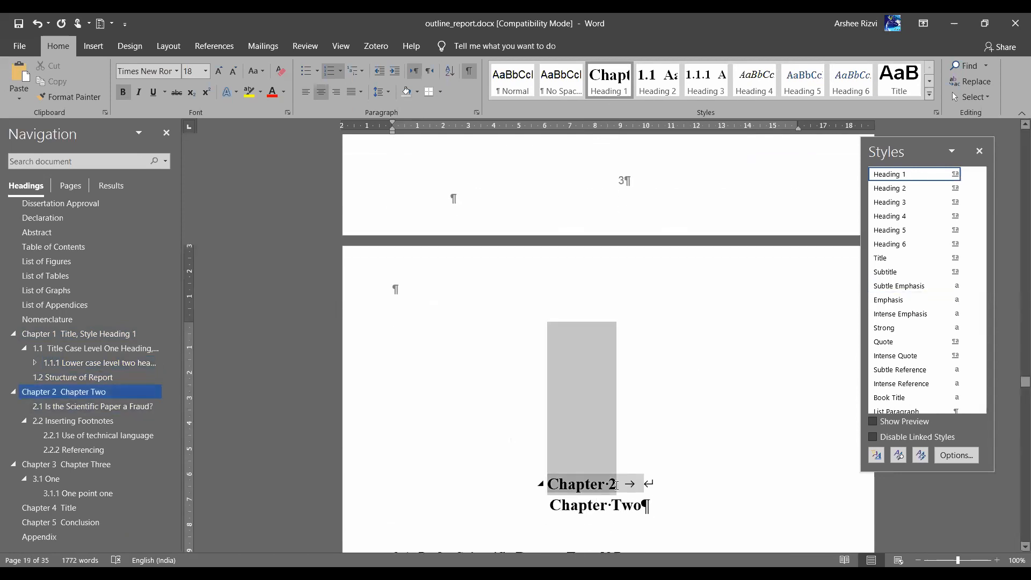
# Modify the Heading 1 style's numbering and start a new number format
pyautogui.rightClick(609, 83)
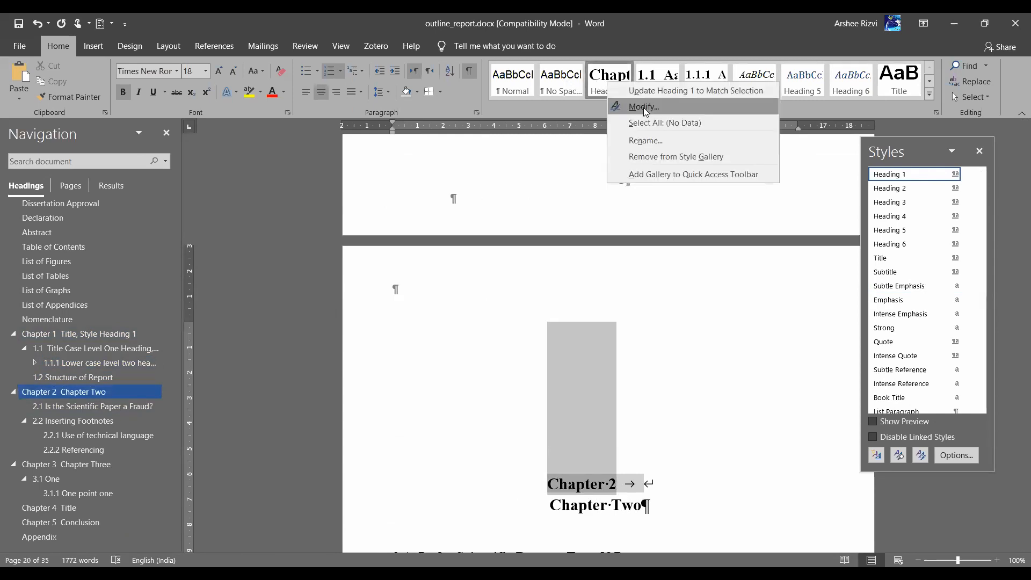
pyautogui.press('Return')
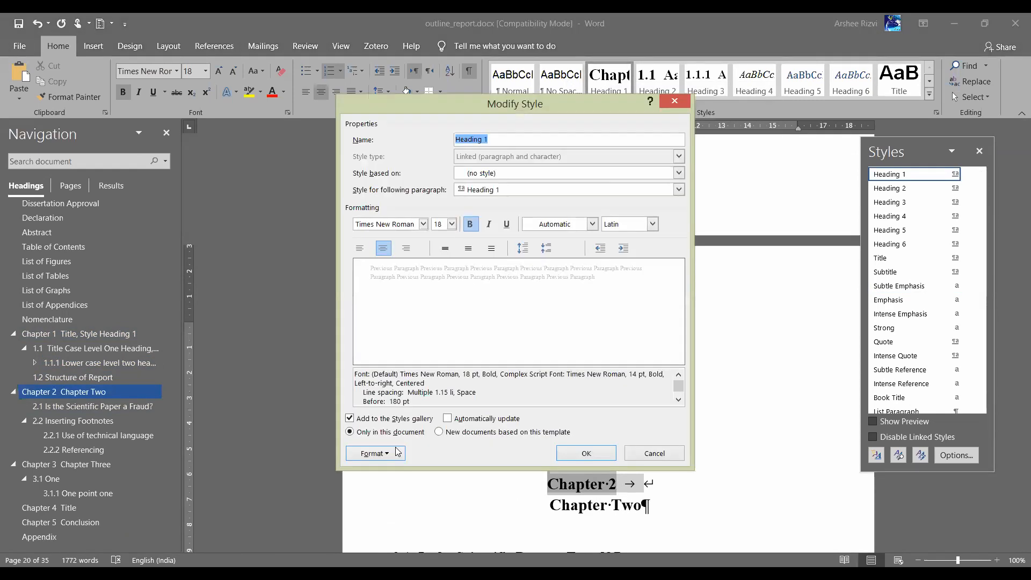
pyautogui.click(376, 453)
pyautogui.click(367, 407)
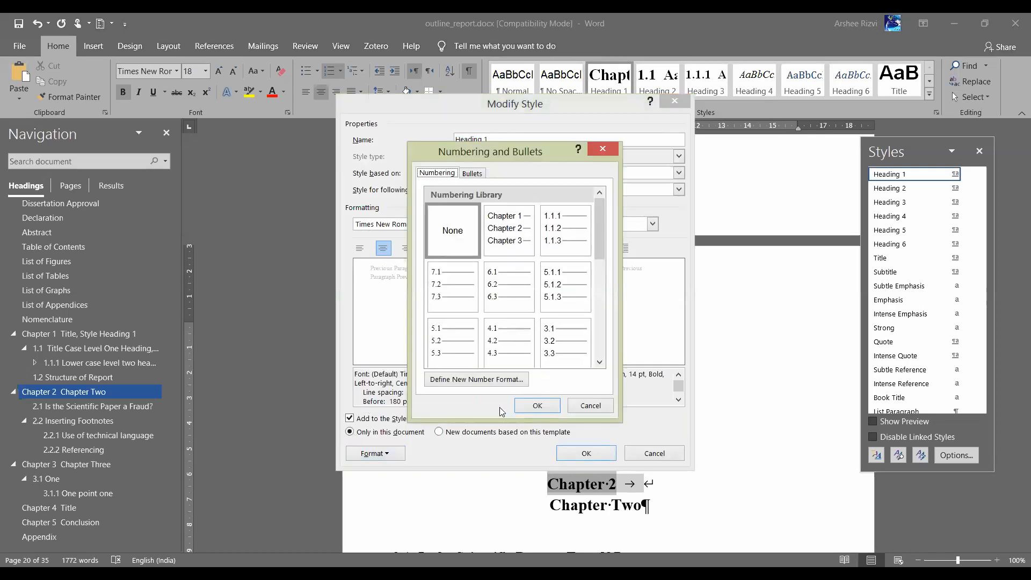
pyautogui.click(488, 381)
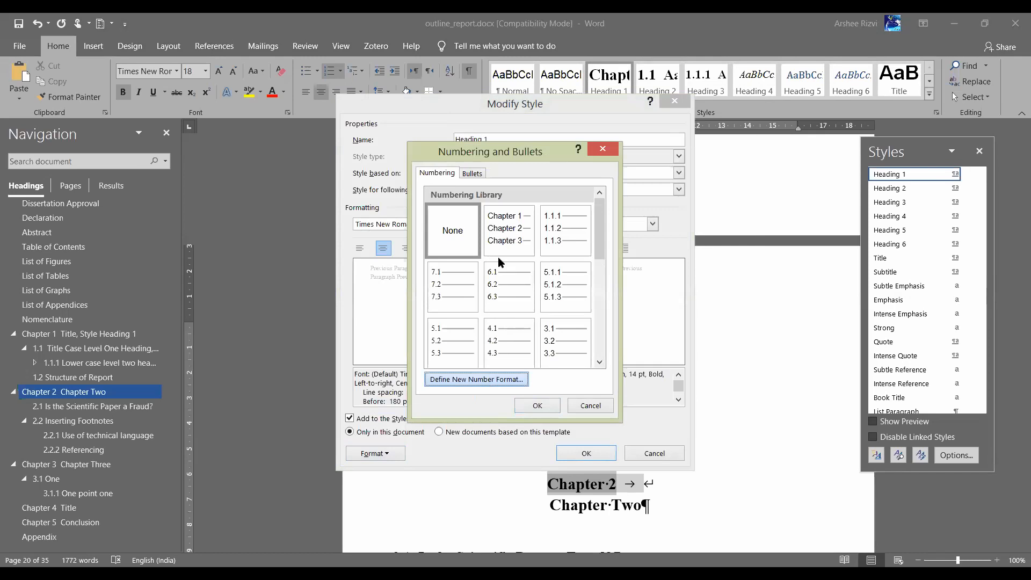
# Try 'Chapter' and then 'lesson:-' as the number format, then cancel the changes
pyautogui.click(448, 219)
pyautogui.press('BackSpace')
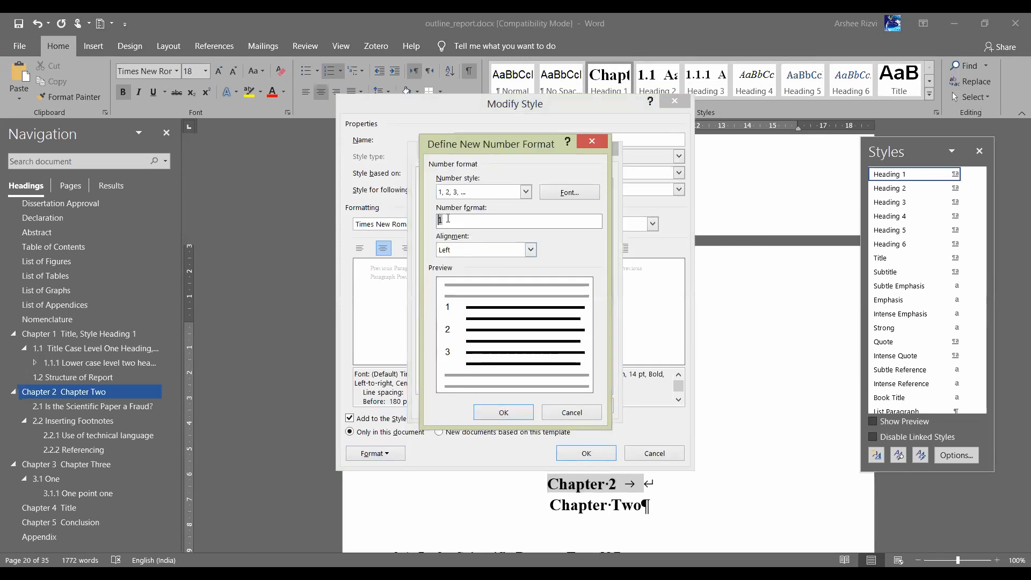
pyautogui.write('Chapt')
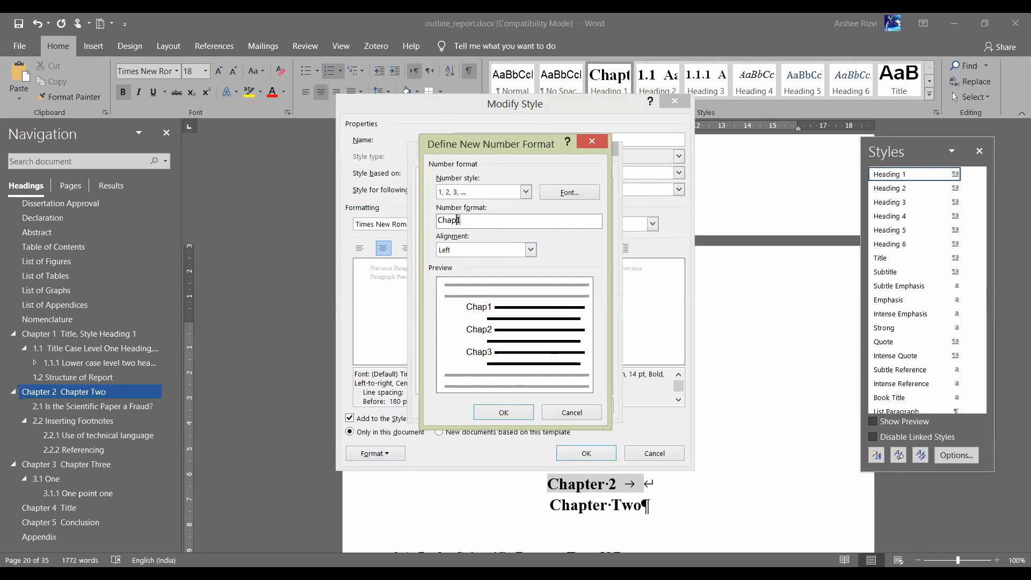
pyautogui.write('er')
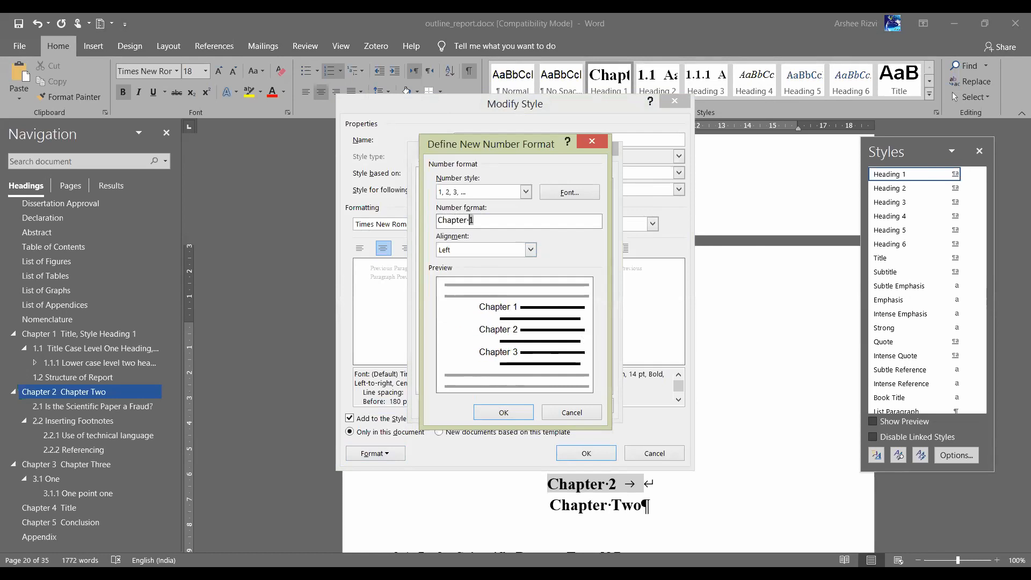
pyautogui.press('BackSpace')
pyautogui.press('BackSpace')
pyautogui.press('BackSpace')
pyautogui.press('BackSpace')
pyautogui.press('BackSpace')
pyautogui.press('BackSpace')
pyautogui.press('BackSpace')
pyautogui.press('BackSpace')
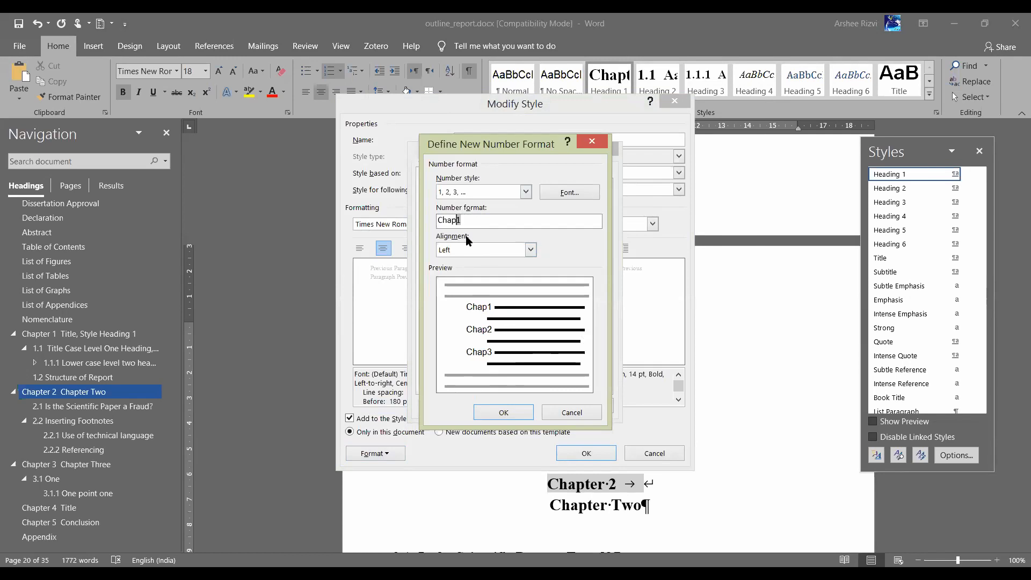
pyautogui.write('lesson 1')
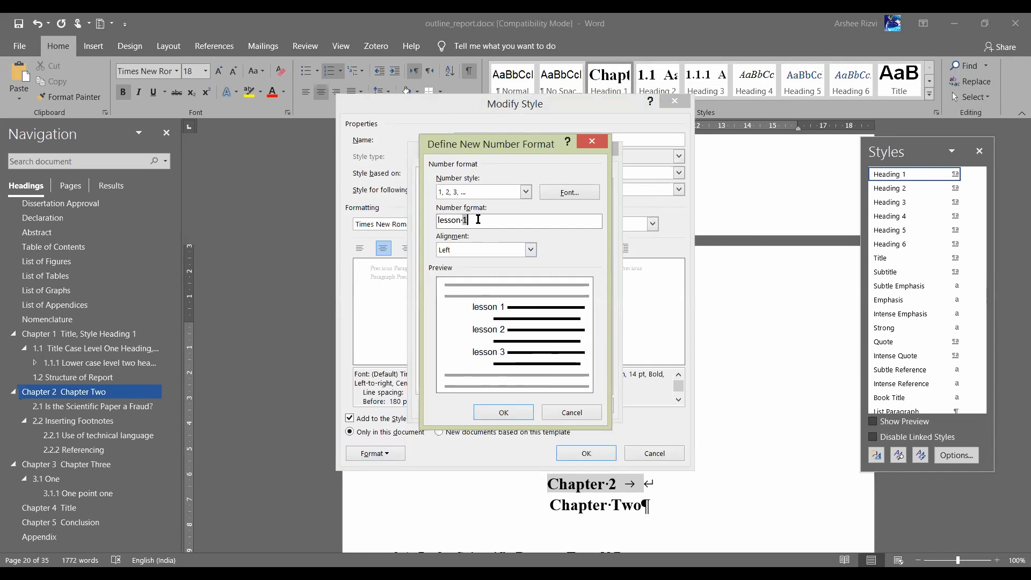
pyautogui.write(':-')
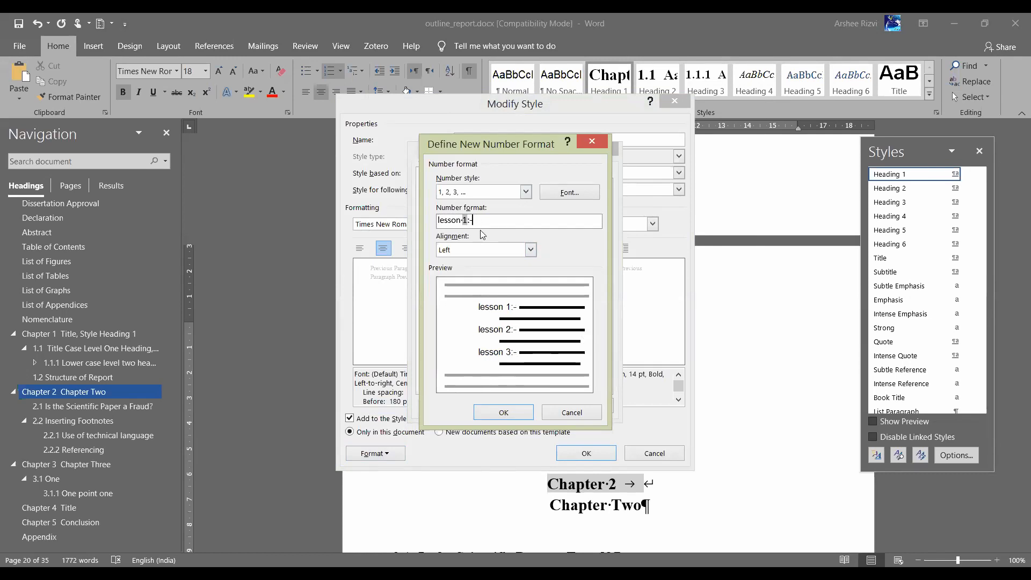
pyautogui.moveTo(490, 223); pyautogui.dragTo(422, 222)
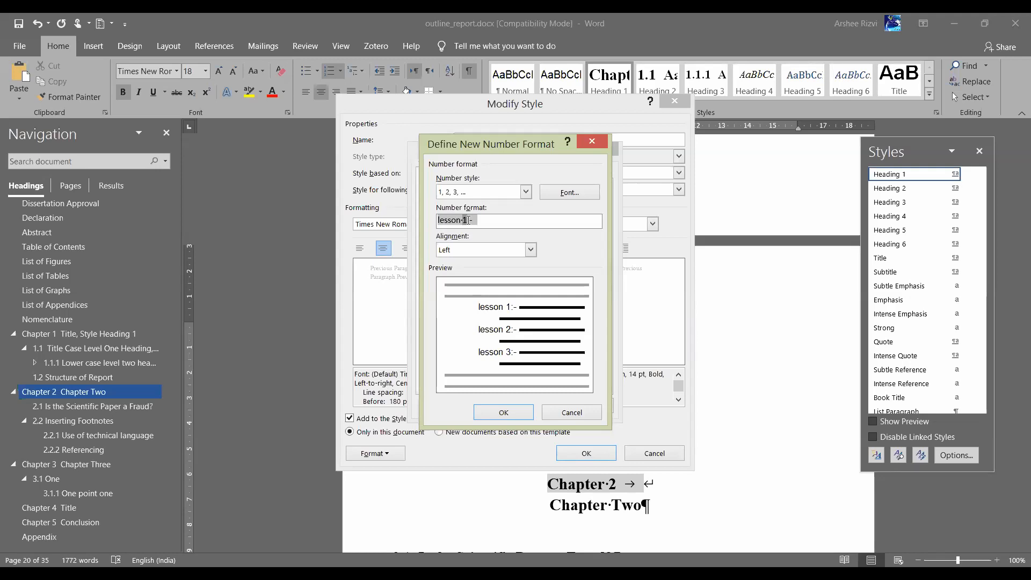
pyautogui.click(577, 415)
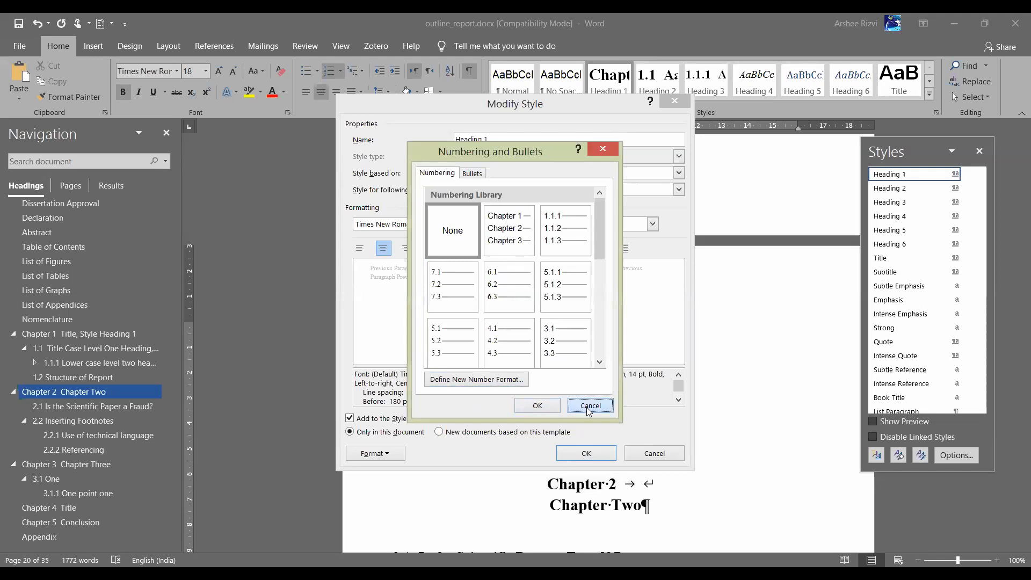
pyautogui.click(589, 411)
# Confirm the Heading 1 style edit and open Define New List Style, ready for a name
pyautogui.click(656, 454)
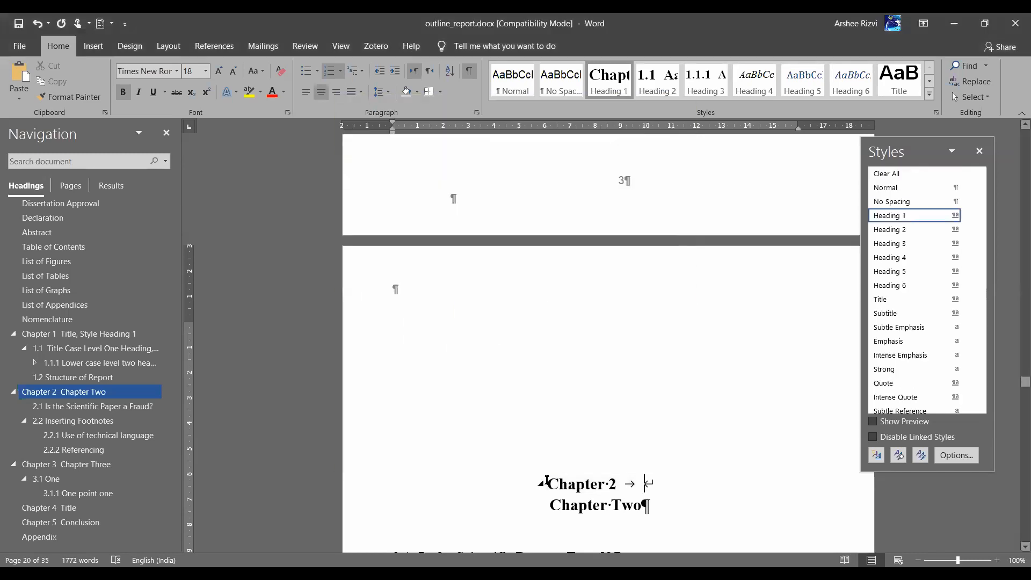
pyautogui.scroll(-3, 715, 437)
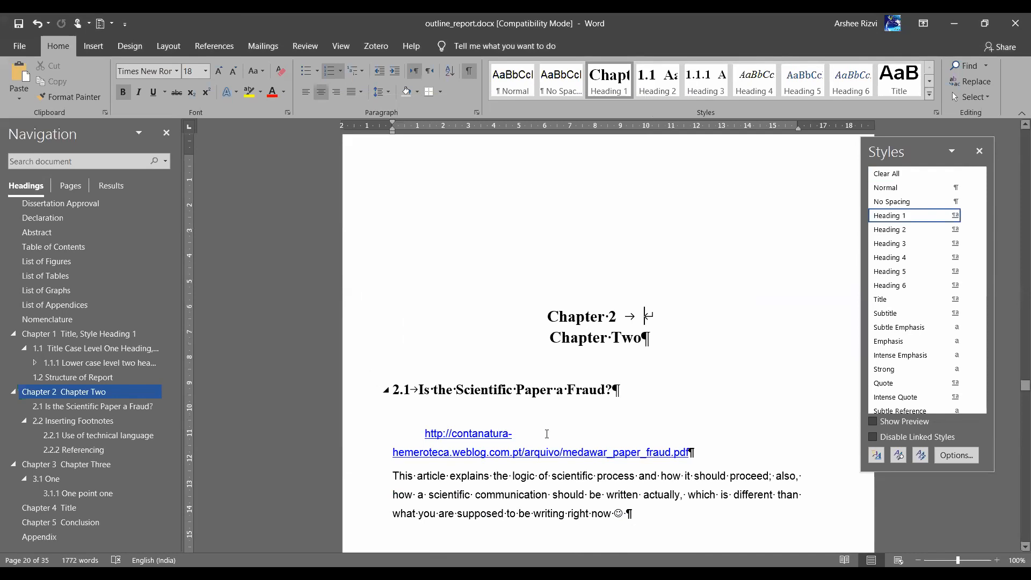
pyautogui.scroll(-3, 386, 392)
pyautogui.scroll(-3, 460, 428)
pyautogui.scroll(5, 757, 449)
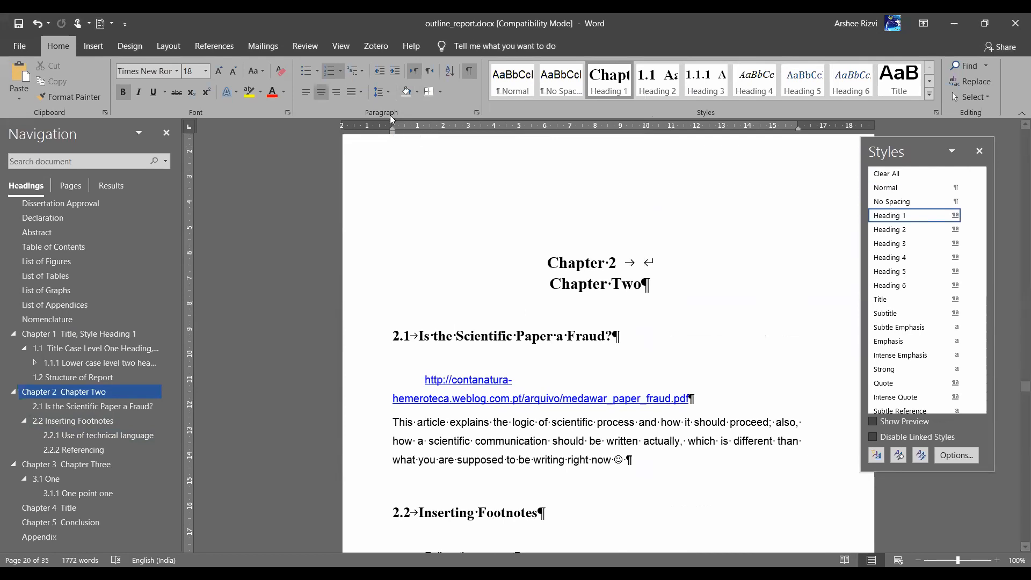
pyautogui.click(364, 72)
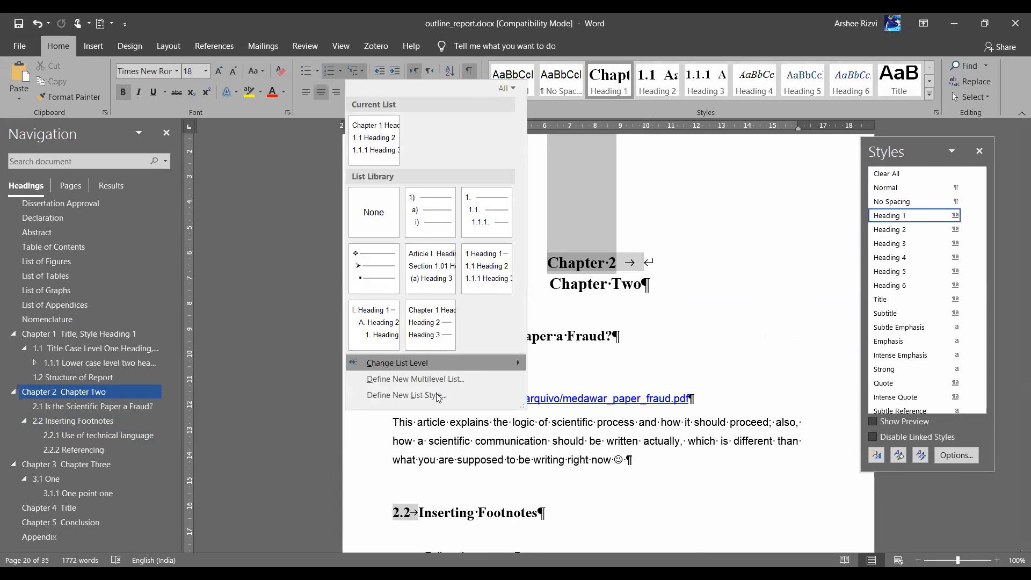
pyautogui.click(438, 395)
pyautogui.moveTo(497, 115); pyautogui.dragTo(502, 138)
pyautogui.click(578, 142)
# Name the list style 'report' and number its 1st level with I, II, III
pyautogui.write('report')
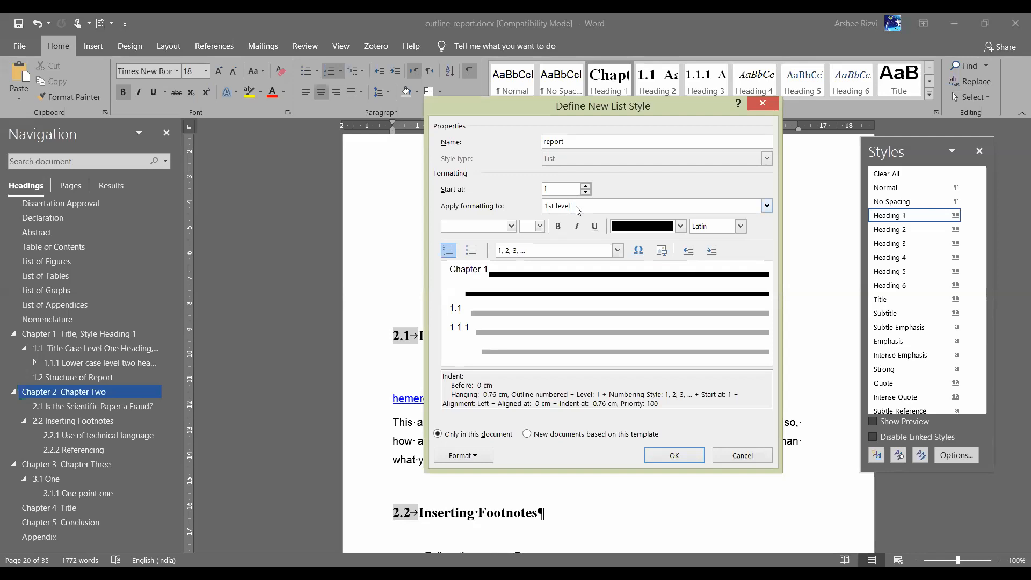
pyautogui.click(576, 206)
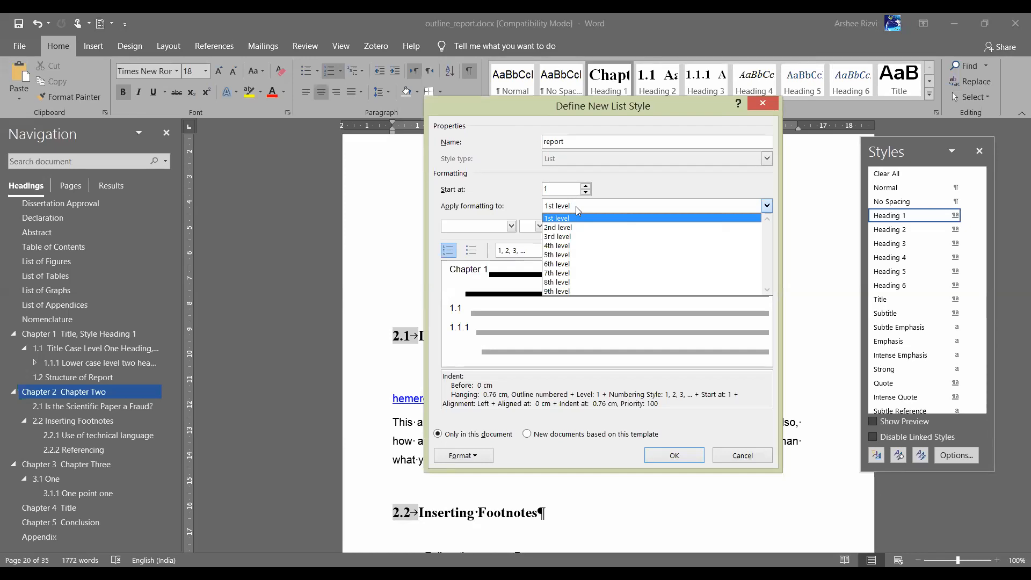
pyautogui.click(469, 278)
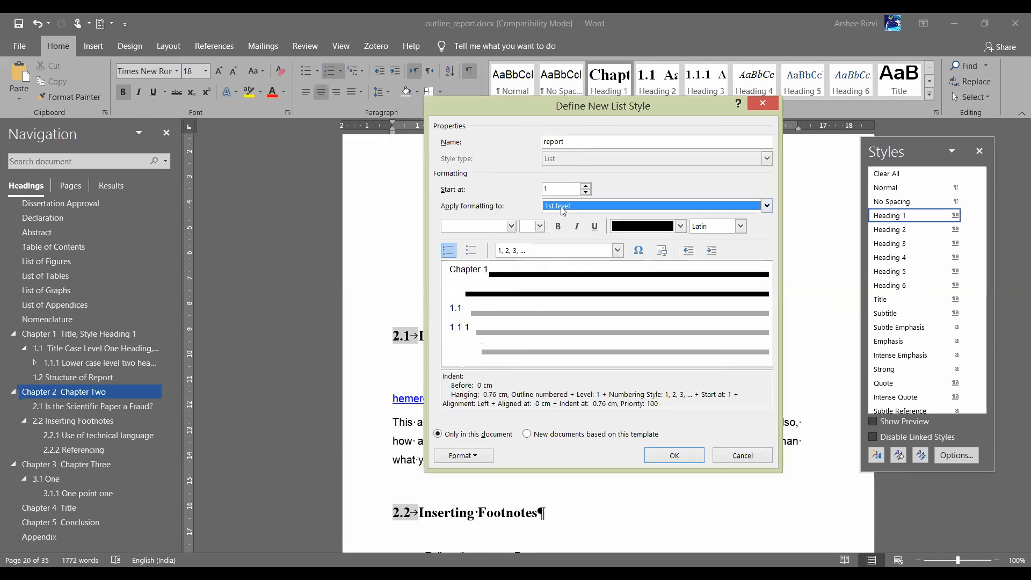
pyautogui.click(575, 215)
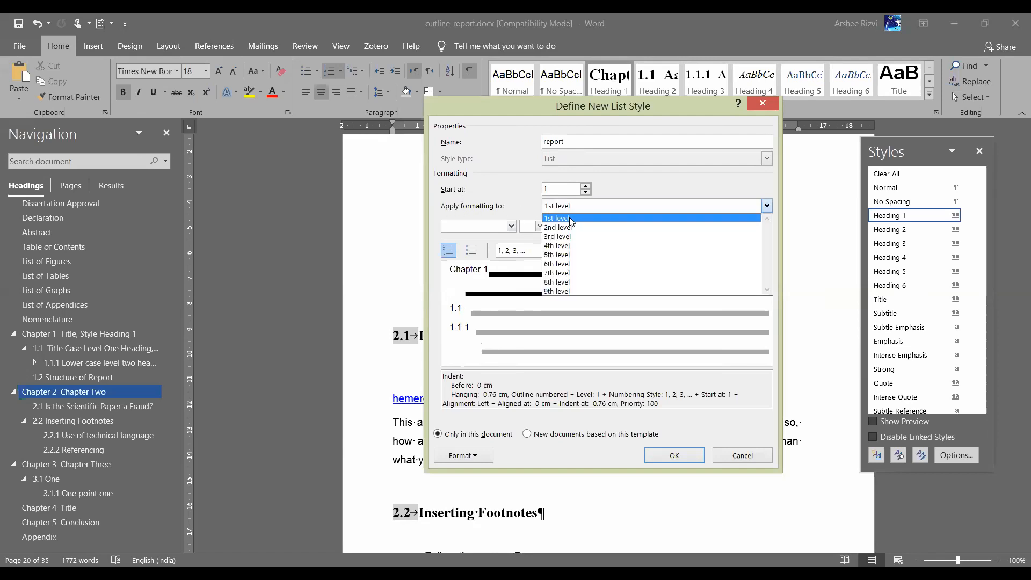
pyautogui.click(529, 257)
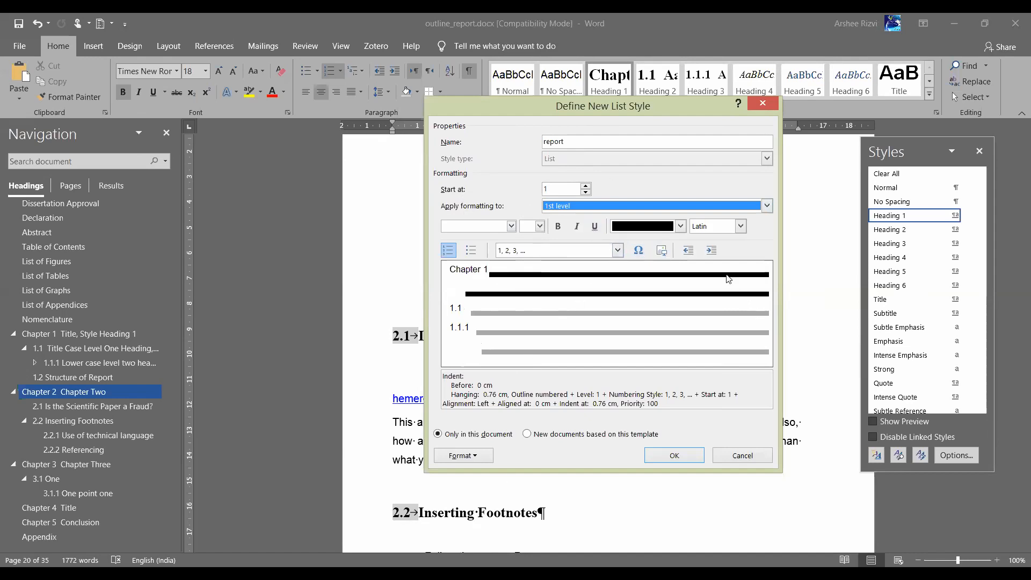
pyautogui.click(588, 249)
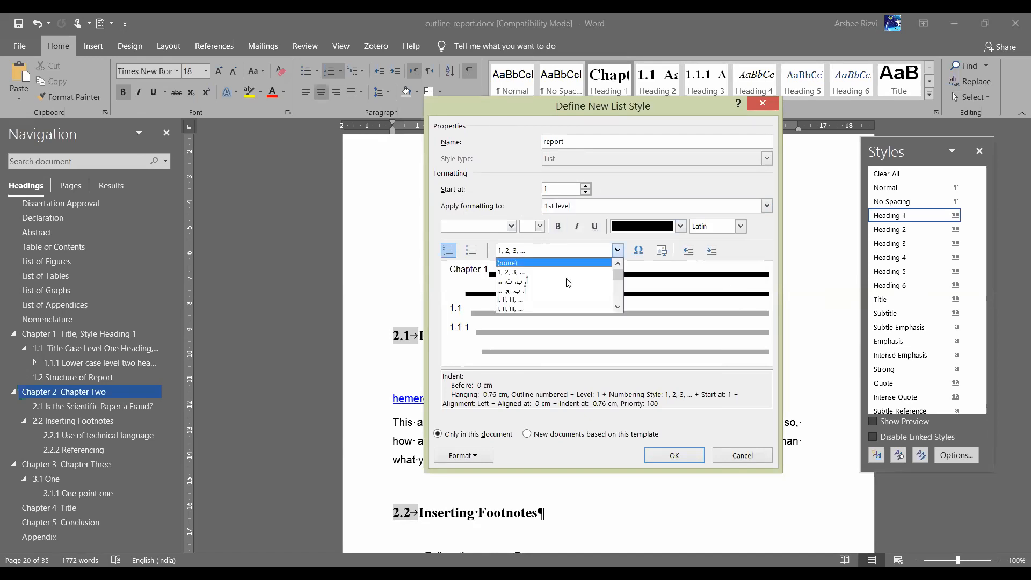
pyautogui.click(548, 299)
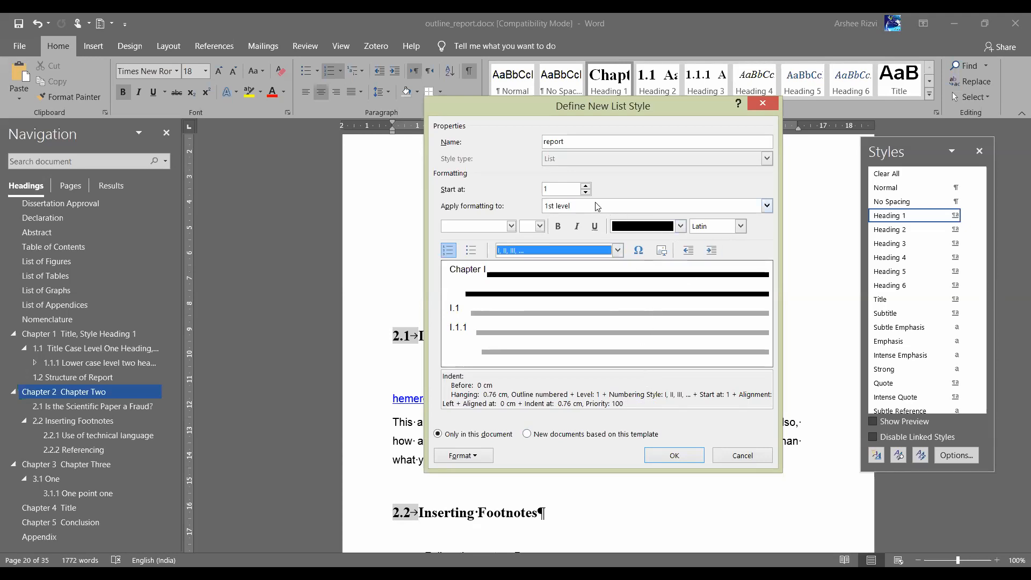
# Review the number font, level and Format options, then cancel the 'report' list style
pyautogui.click(511, 226)
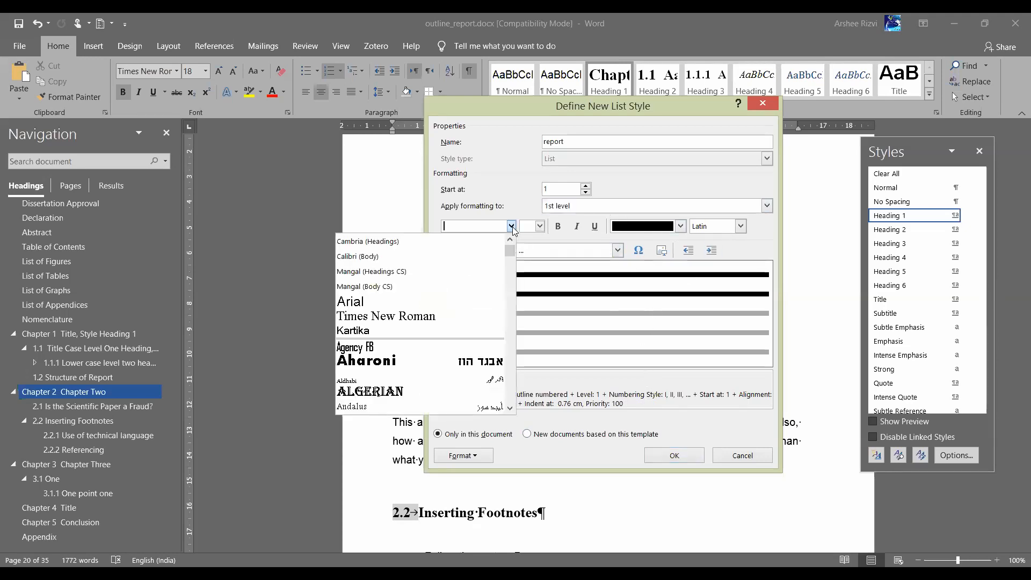
pyautogui.click(513, 227)
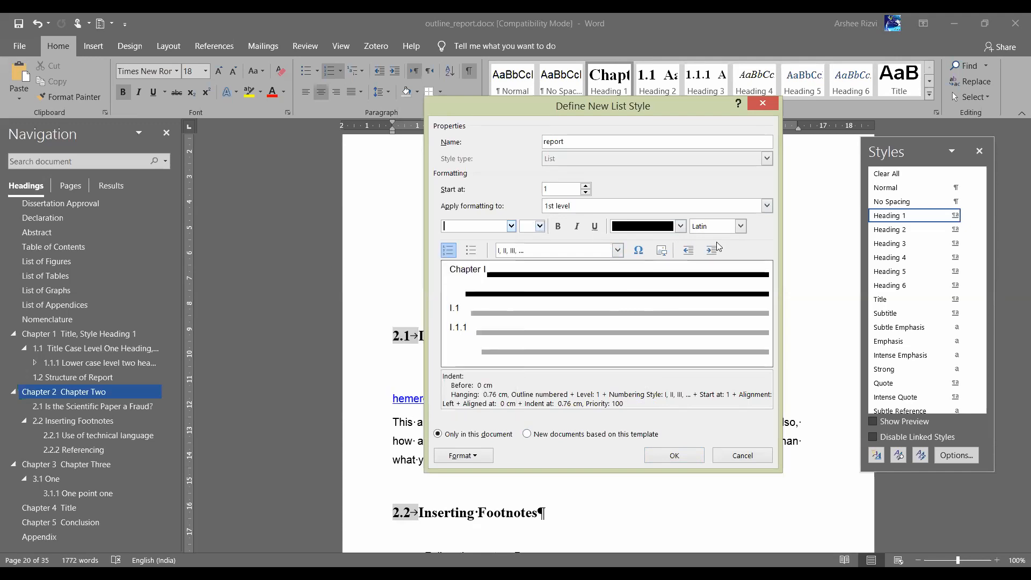
pyautogui.click(618, 250)
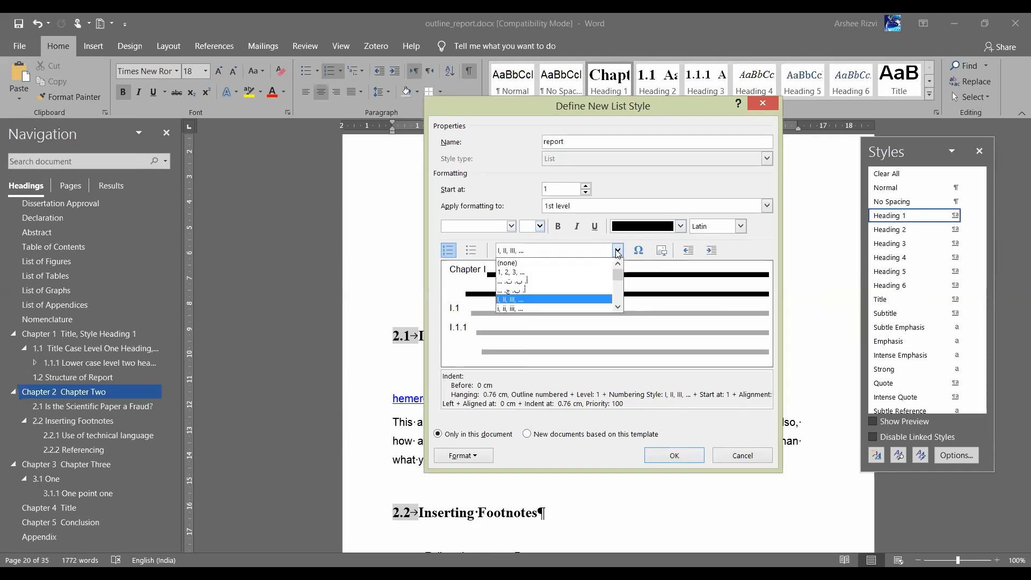
pyautogui.click(553, 300)
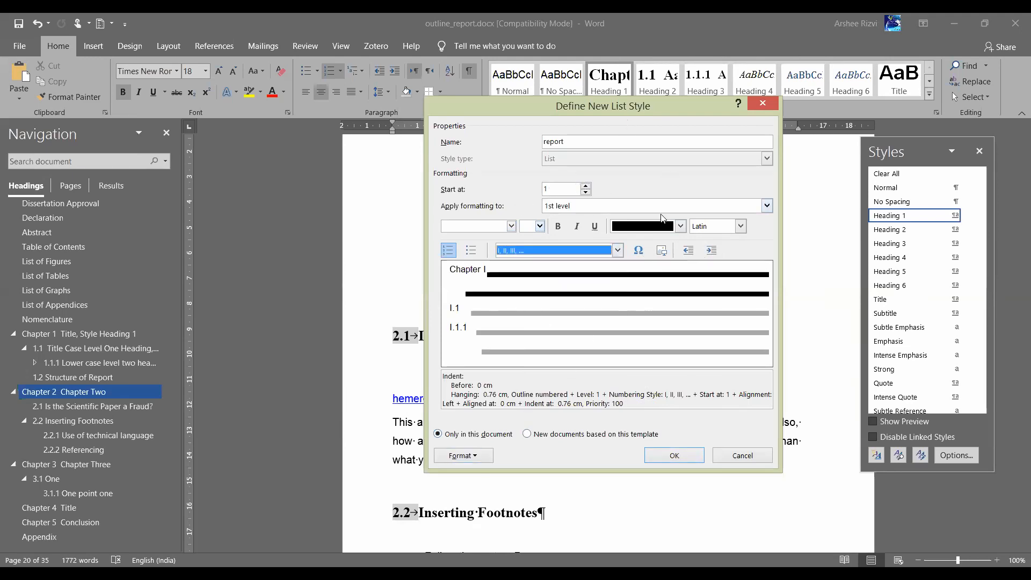
pyautogui.click(766, 206)
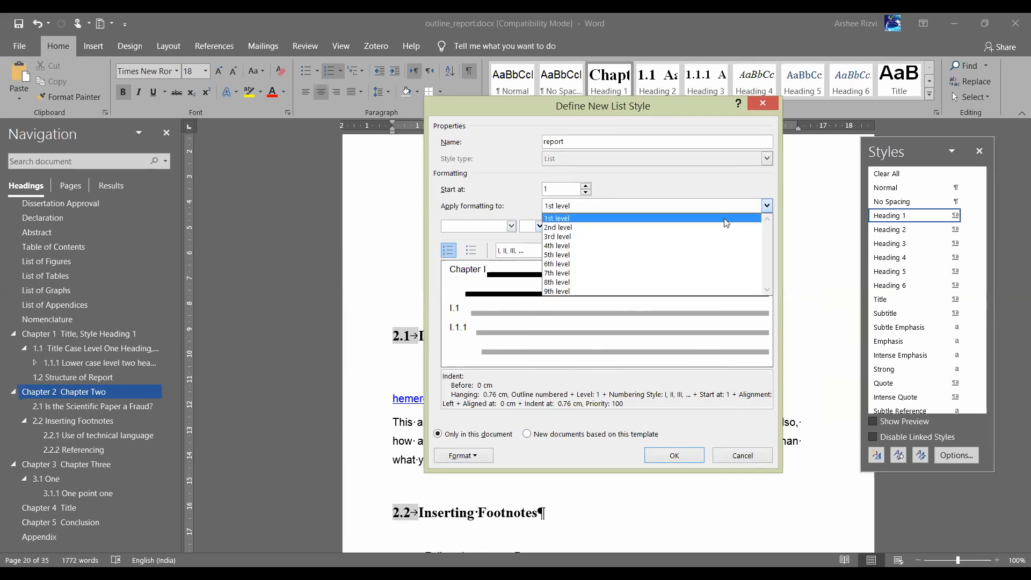
pyautogui.click(450, 276)
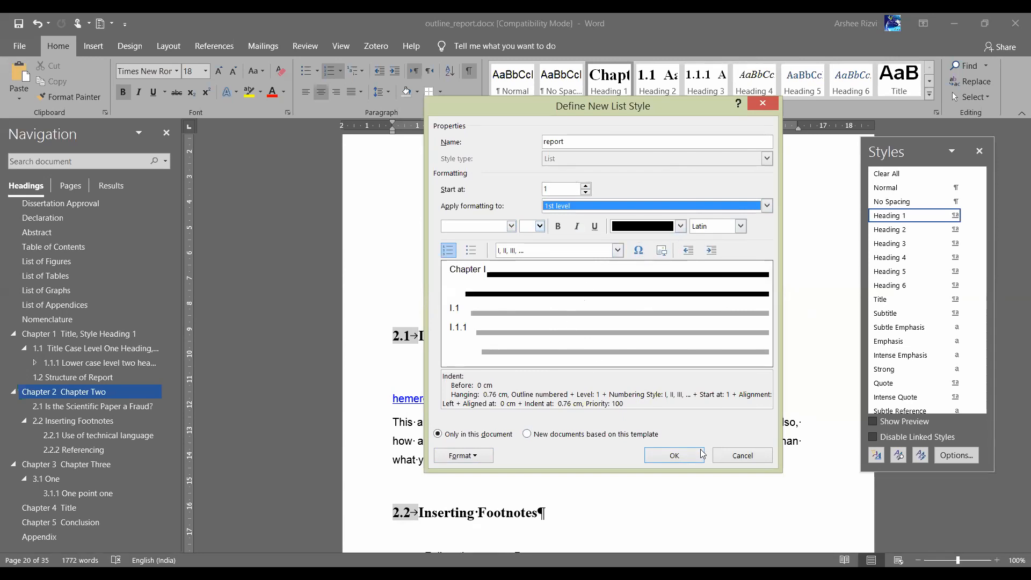
pyautogui.click(472, 456)
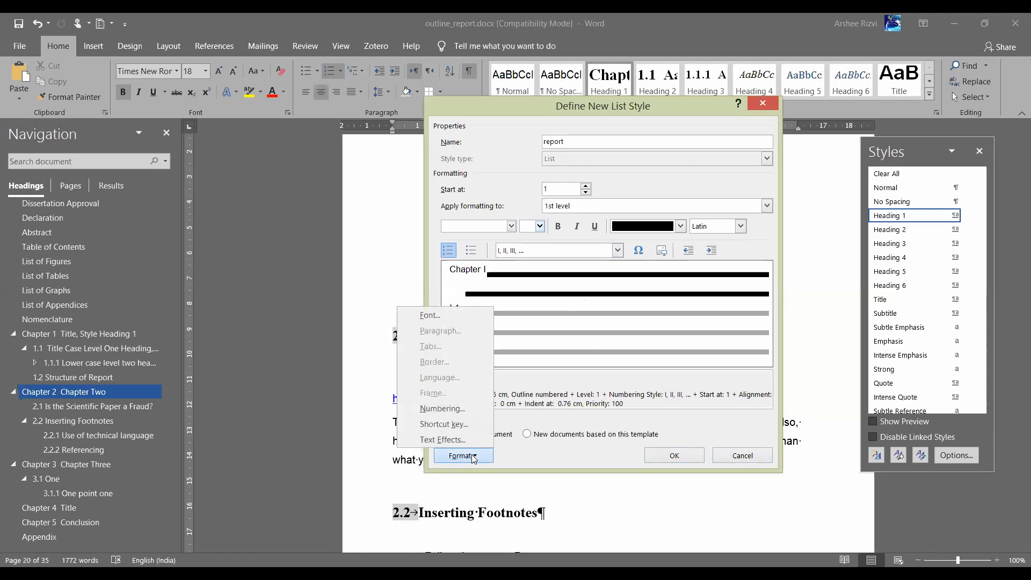
pyautogui.click(744, 451)
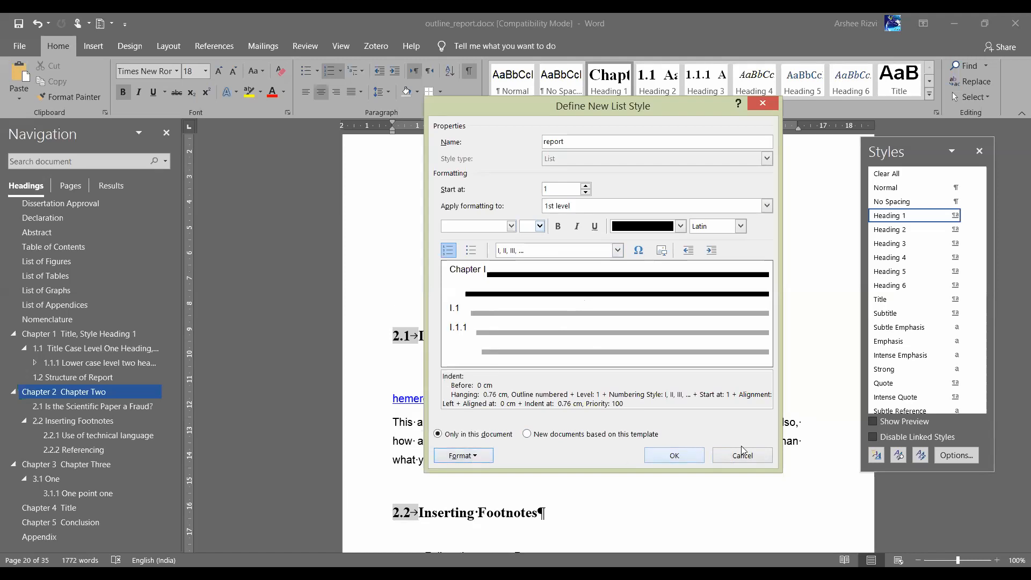
pyautogui.click(750, 454)
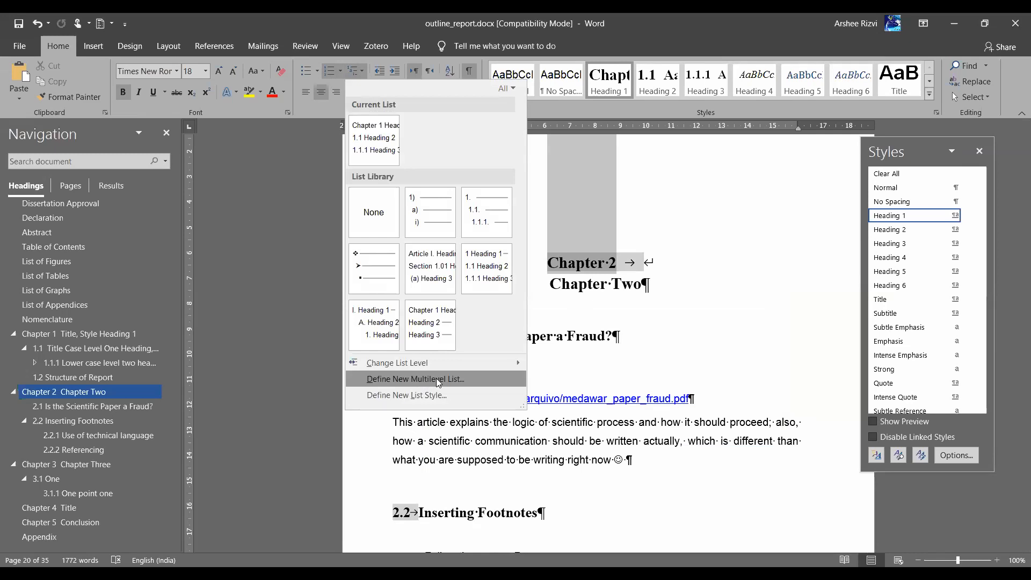
# In a new multilevel list, replace 'Chapter' with 'Lesson' in the level 1 number format
pyautogui.click(409, 381)
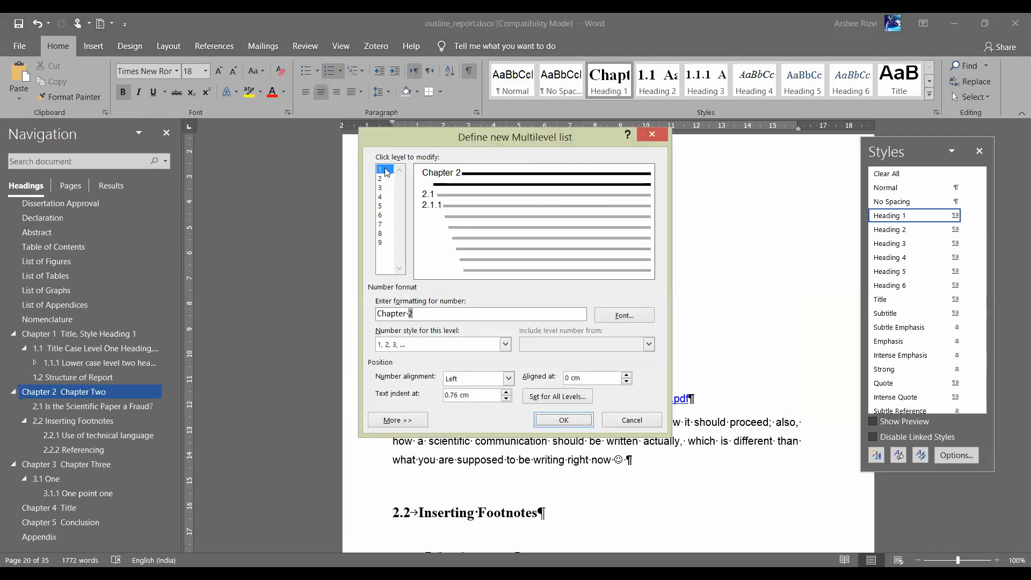
pyautogui.click(383, 172)
pyautogui.doubleClick(394, 315)
pyautogui.click(393, 315)
pyautogui.moveTo(378, 314); pyautogui.dragTo(423, 314)
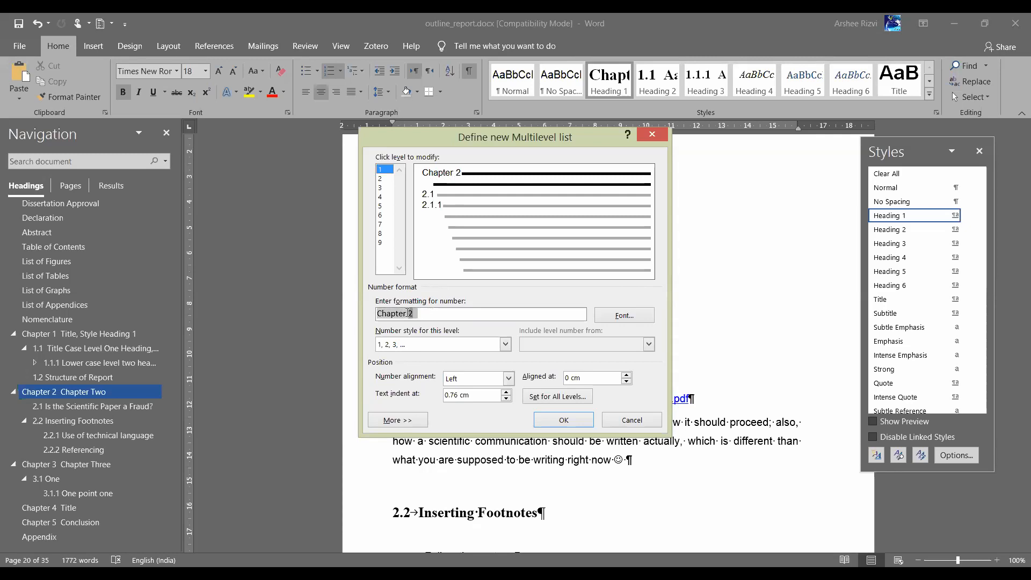
pyautogui.click(408, 313)
pyautogui.press('BackSpace')
pyautogui.press('BackSpace')
pyautogui.press('BackSpace')
pyautogui.press('BackSpace')
pyautogui.press('BackSpace')
pyautogui.press('BackSpace')
pyautogui.press('BackSpace')
pyautogui.press('BackSpace')
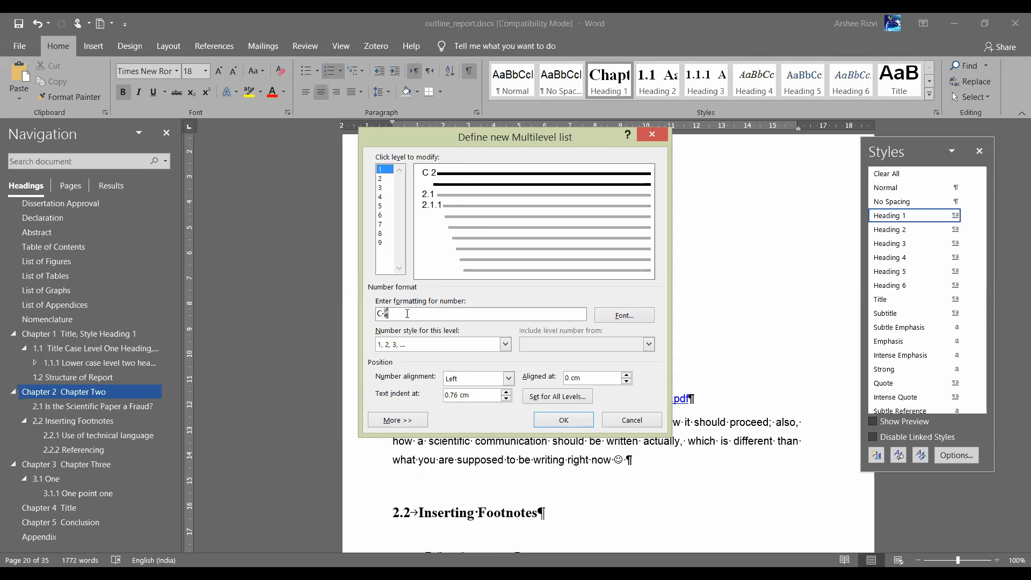
pyautogui.write('Less0')
pyautogui.press('BackSpace')
pyautogui.write('on')
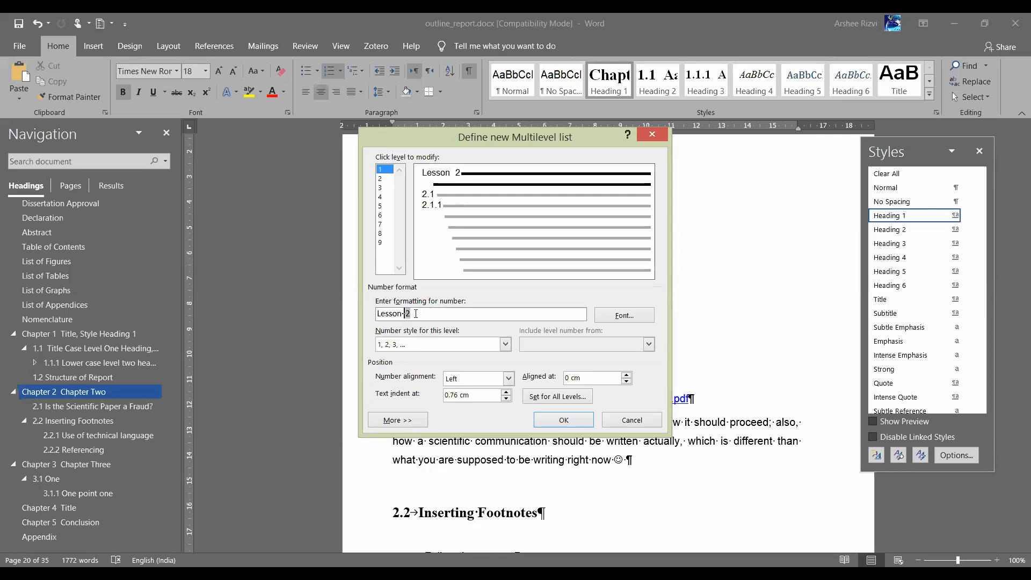
# Give level 1 Roman numerals I, II, III so it reads Lesson II
pyautogui.tripleClick(402, 314)
pyautogui.click(506, 346)
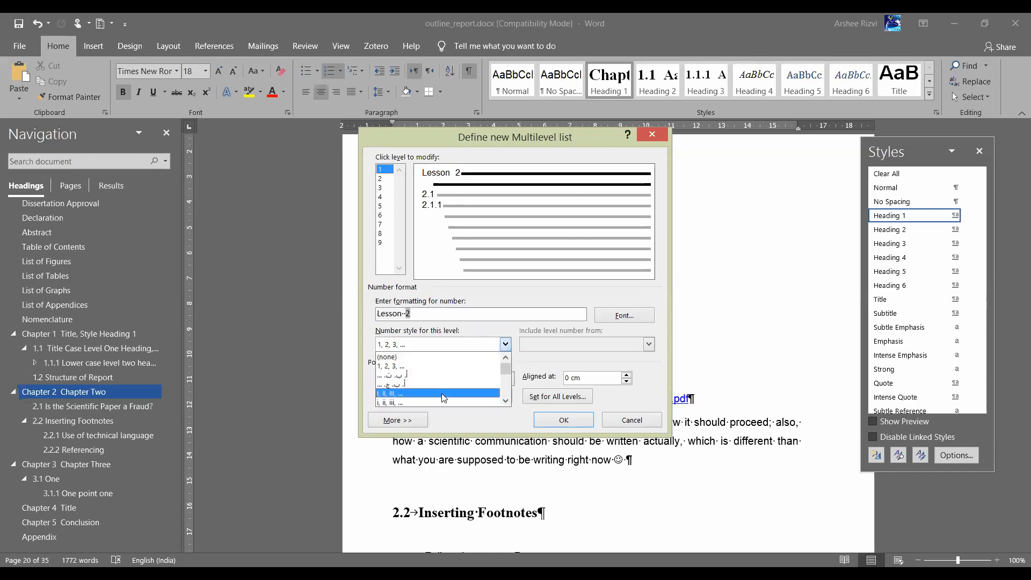
pyautogui.click(444, 398)
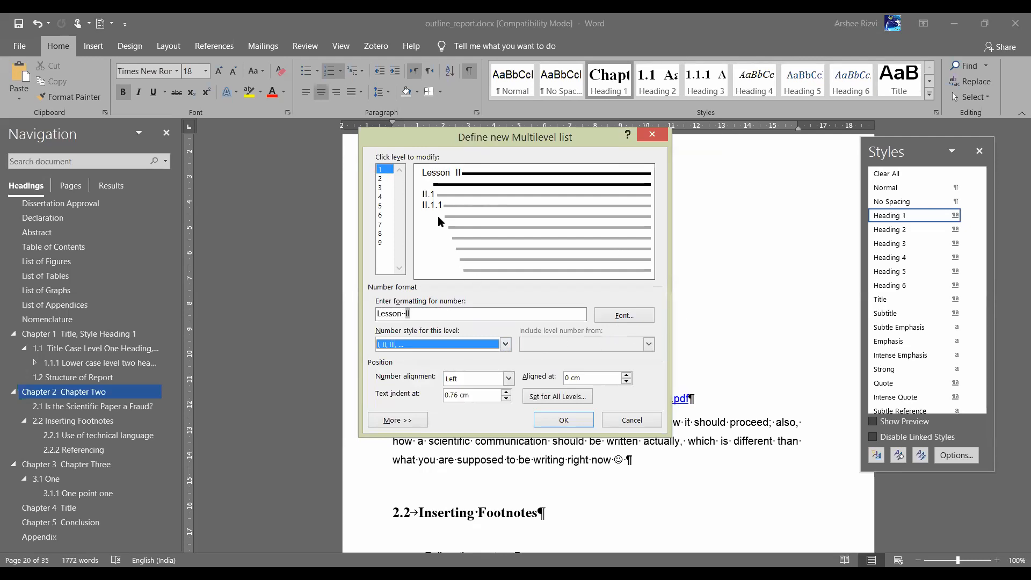
pyautogui.click(381, 179)
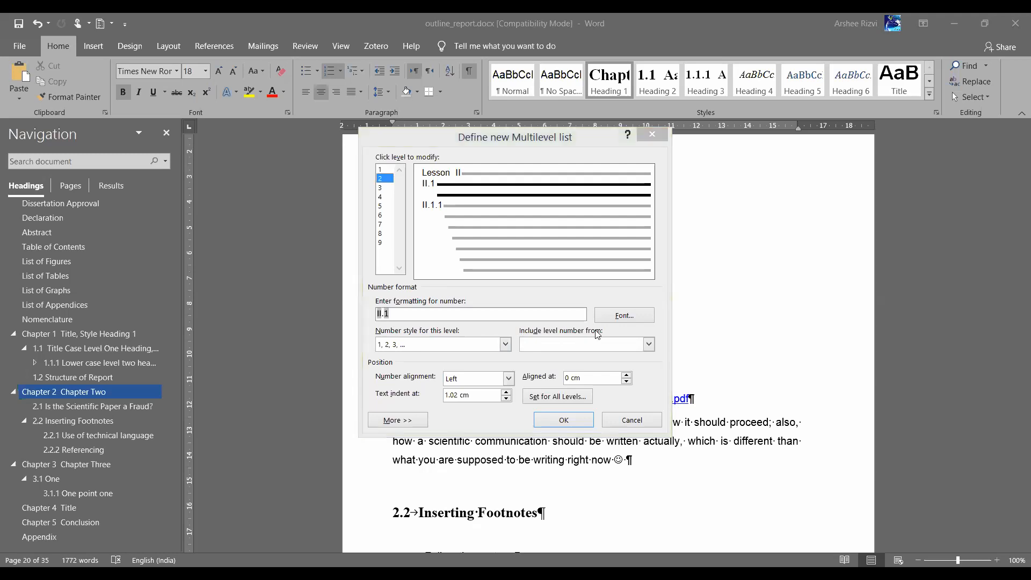
# Make level 2 include the chapter number with a hyphen and lowercase Roman numerals (II-i)
pyautogui.click(649, 345)
pyautogui.click(564, 358)
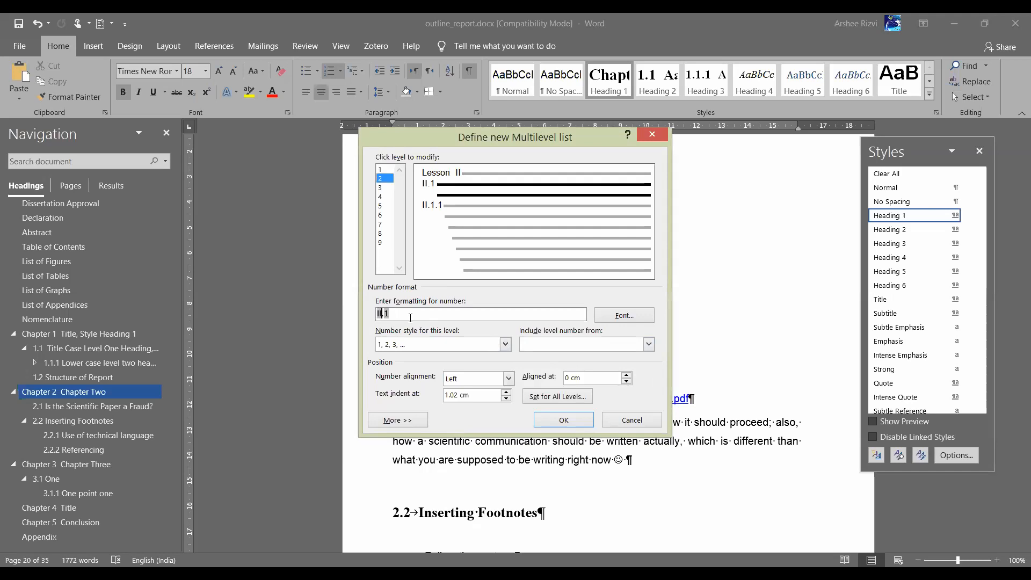
pyautogui.press('Delete')
pyautogui.write('-')
pyautogui.click(400, 345)
pyautogui.click(407, 404)
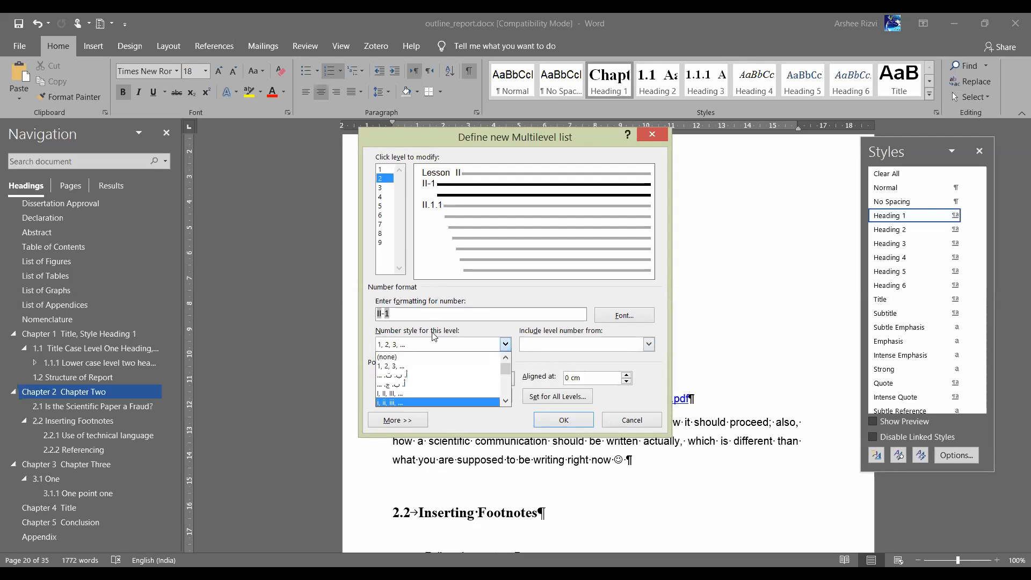
# Format level 3 as chapter-section.letter (II-ii.a) with a, b, c style and apply the list
pyautogui.click(386, 186)
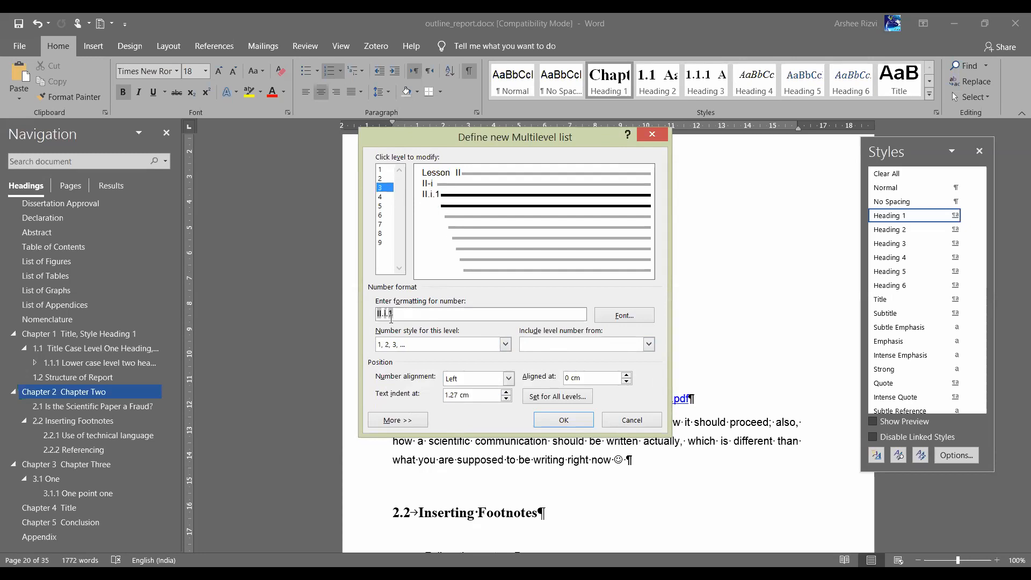
pyautogui.press('BackSpace')
pyautogui.press('BackSpace')
pyautogui.press('BackSpace')
pyautogui.press('BackSpace')
pyautogui.press('BackSpace')
pyautogui.press('BackSpace')
pyautogui.click(648, 344)
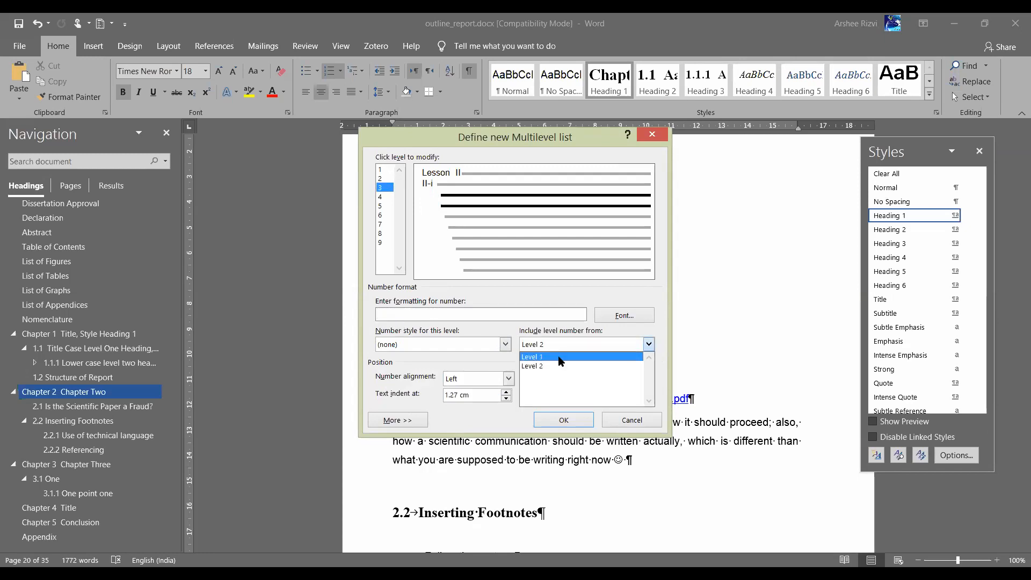
pyautogui.click(558, 358)
pyautogui.write('-')
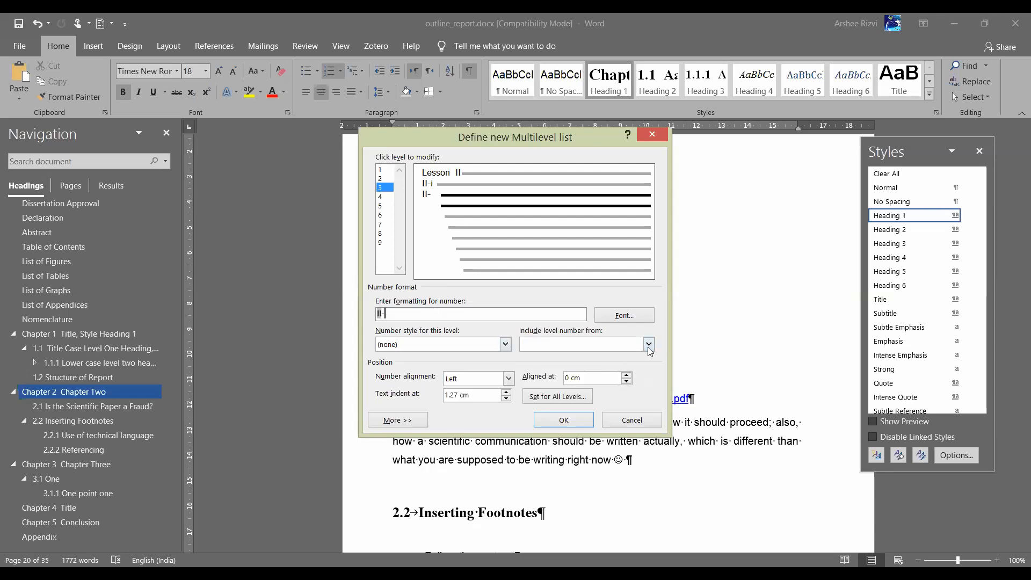
pyautogui.click(649, 345)
pyautogui.click(566, 367)
pyautogui.write('.')
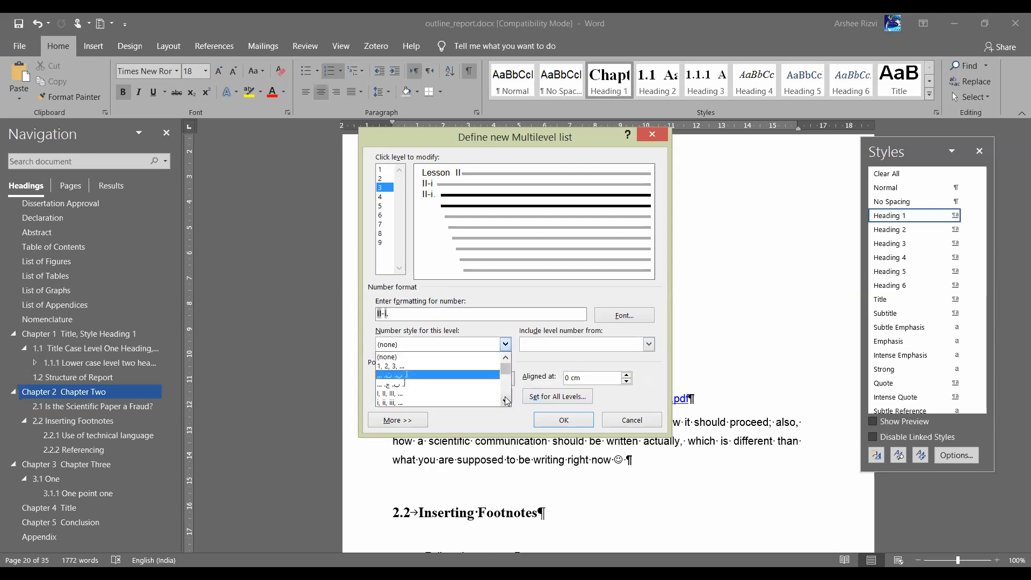
pyautogui.click(507, 402)
pyautogui.click(506, 401)
pyautogui.click(507, 401)
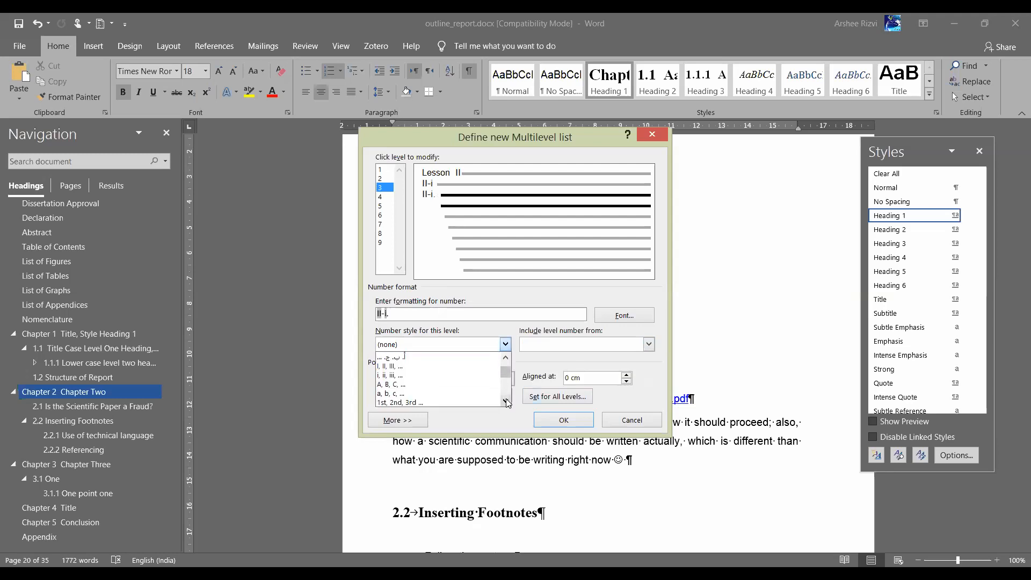
pyautogui.click(440, 392)
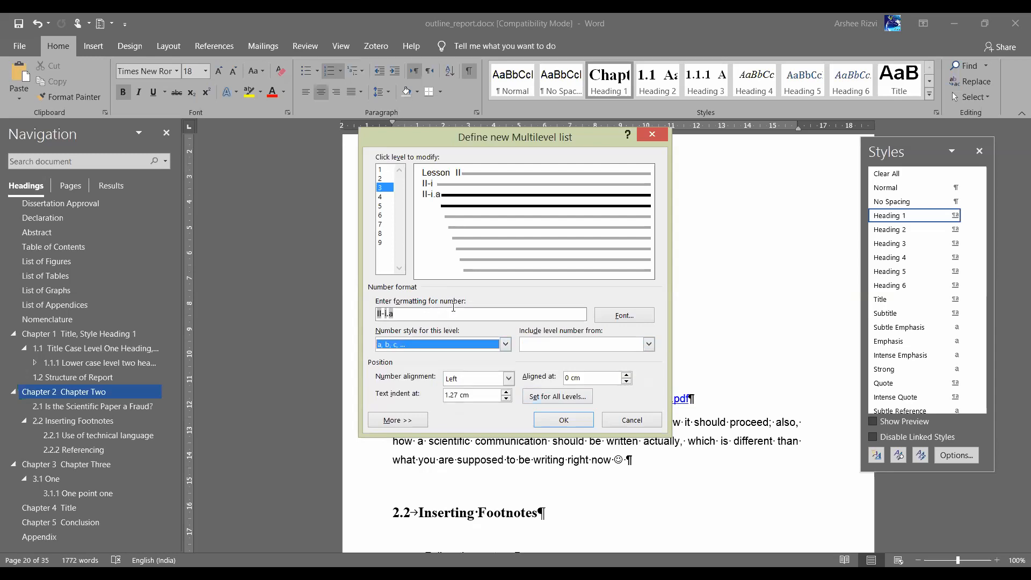
pyautogui.click(455, 313)
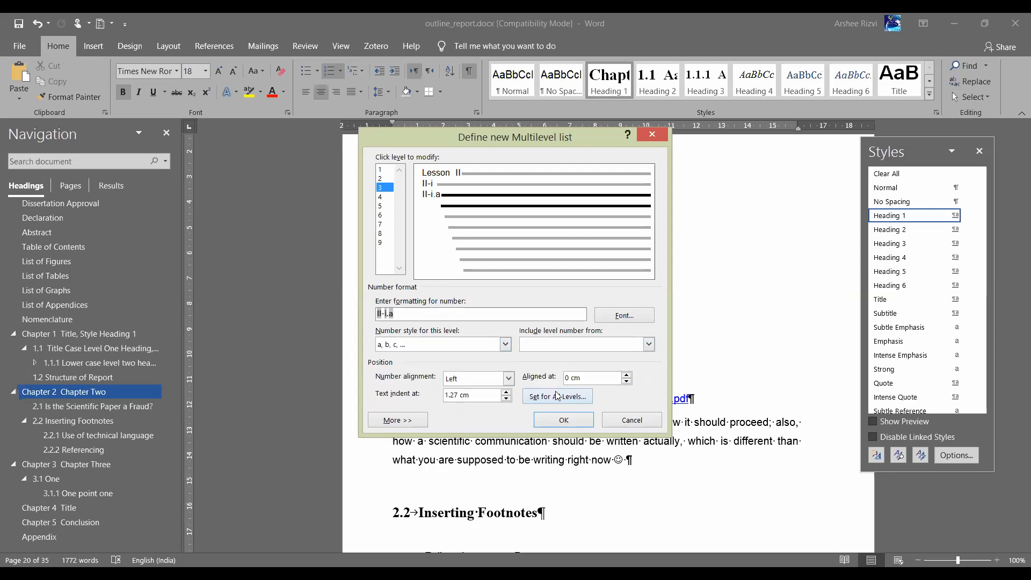
pyautogui.click(554, 419)
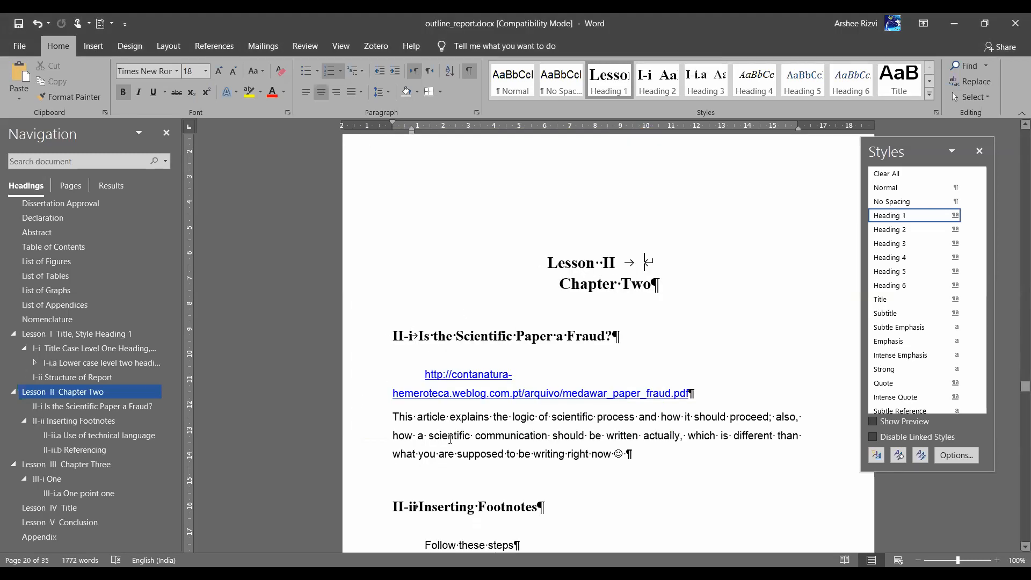
# Scroll through Chapter Two to review the Lesson II, II-i and II-ii headings
pyautogui.scroll(-3, 456, 414)
pyautogui.scroll(-4, 455, 414)
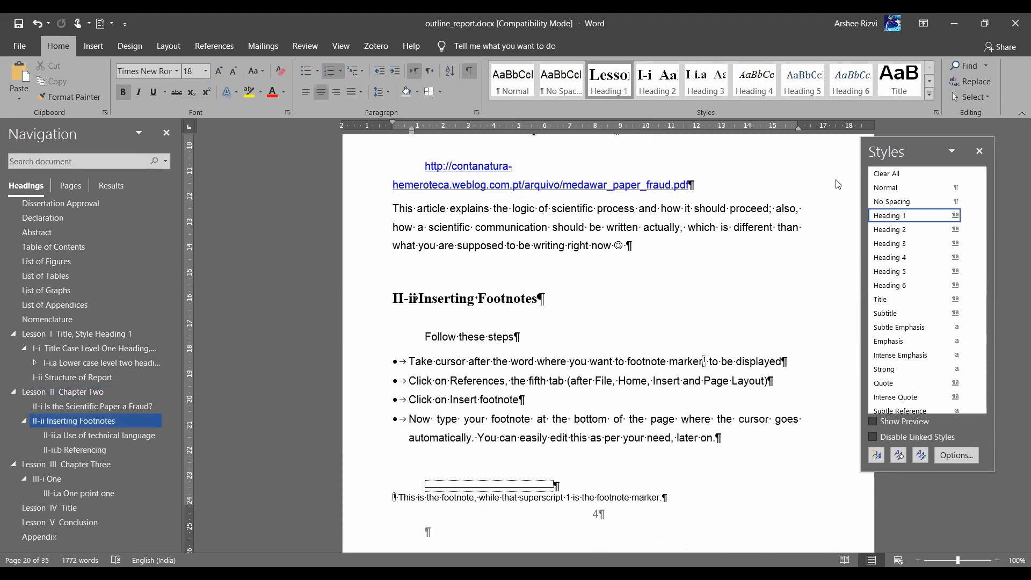
pyautogui.hotkey('alt', 'Tab')
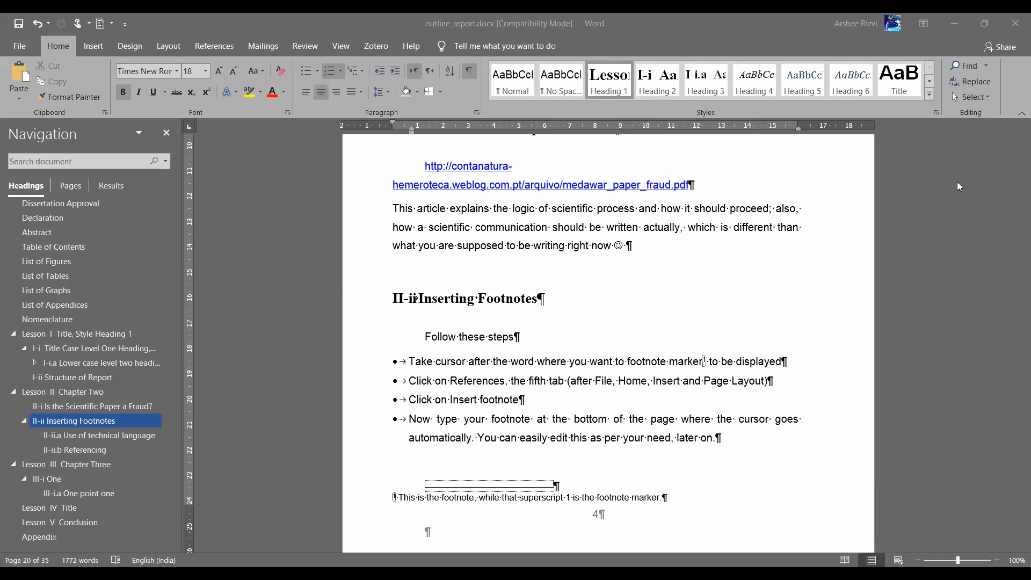
pyautogui.click(428, 295)
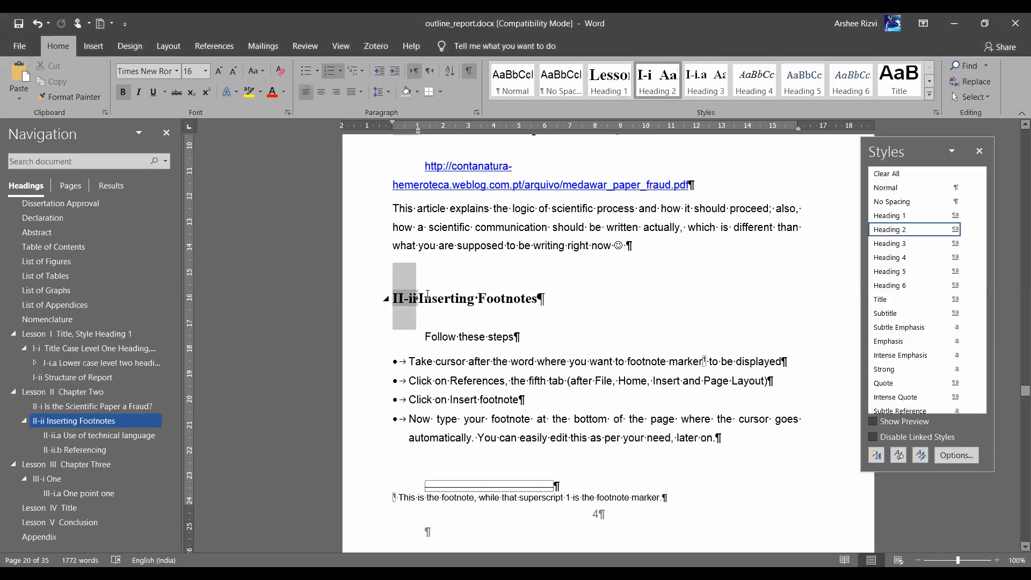
pyautogui.scroll(3, 488, 259)
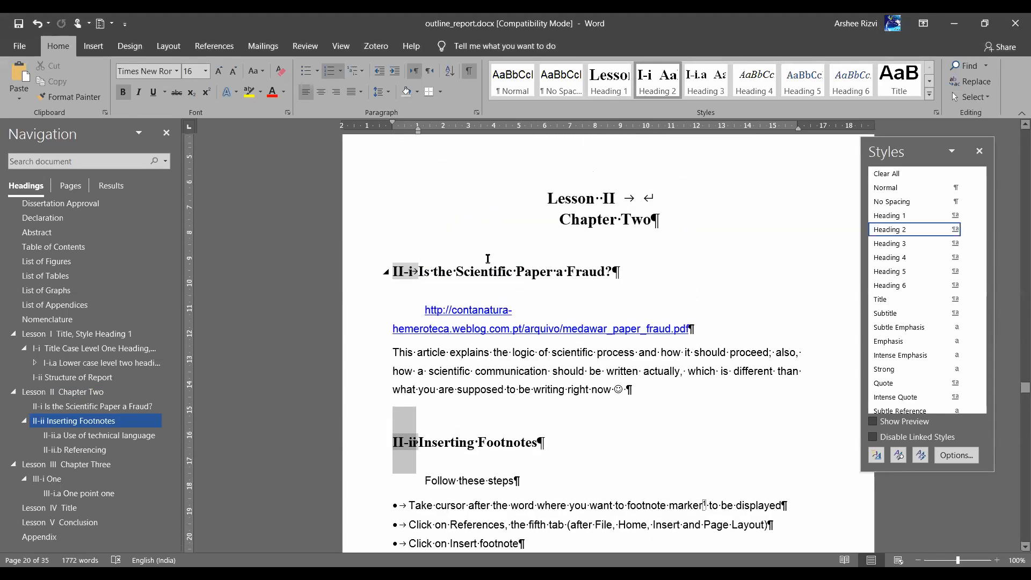
pyautogui.scroll(-1, 488, 259)
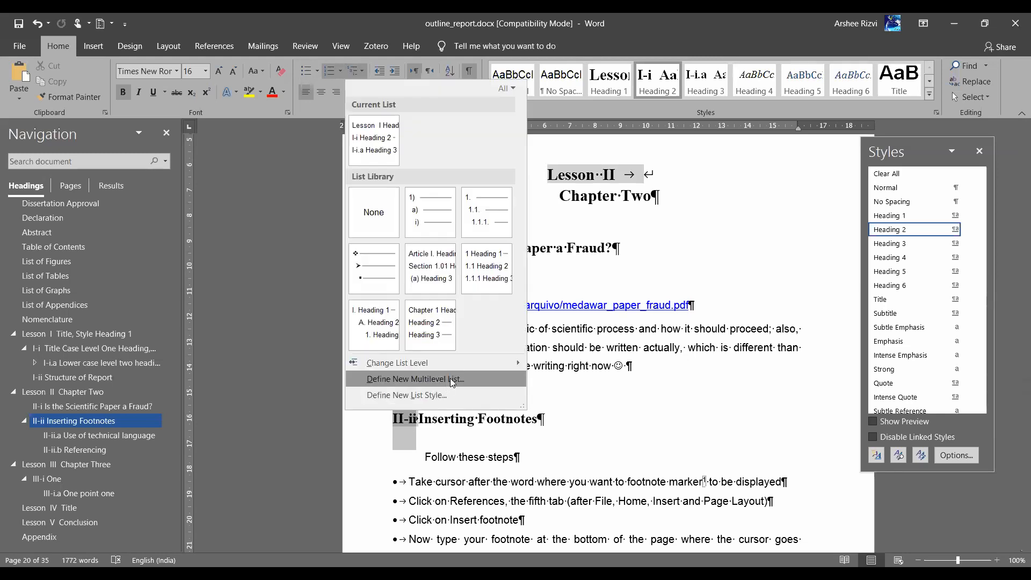
# In a new multilevel list, set level 1 to 'Chapter' with 1, 2, 3 numbering
pyautogui.click(452, 379)
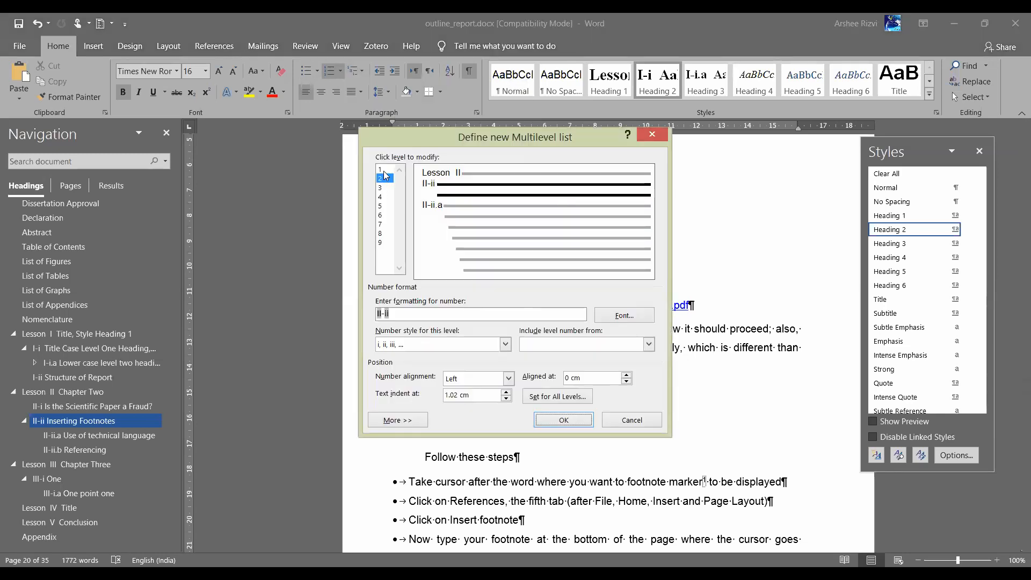
pyautogui.click(382, 170)
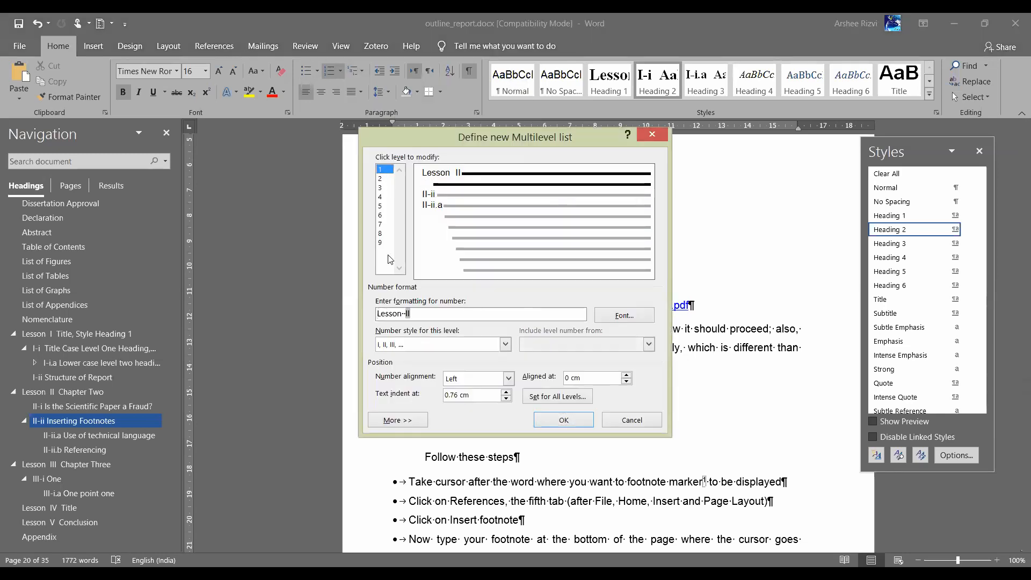
pyautogui.tripleClick(391, 315)
pyautogui.write('Chapter')
pyautogui.press('Delete')
pyautogui.click(506, 345)
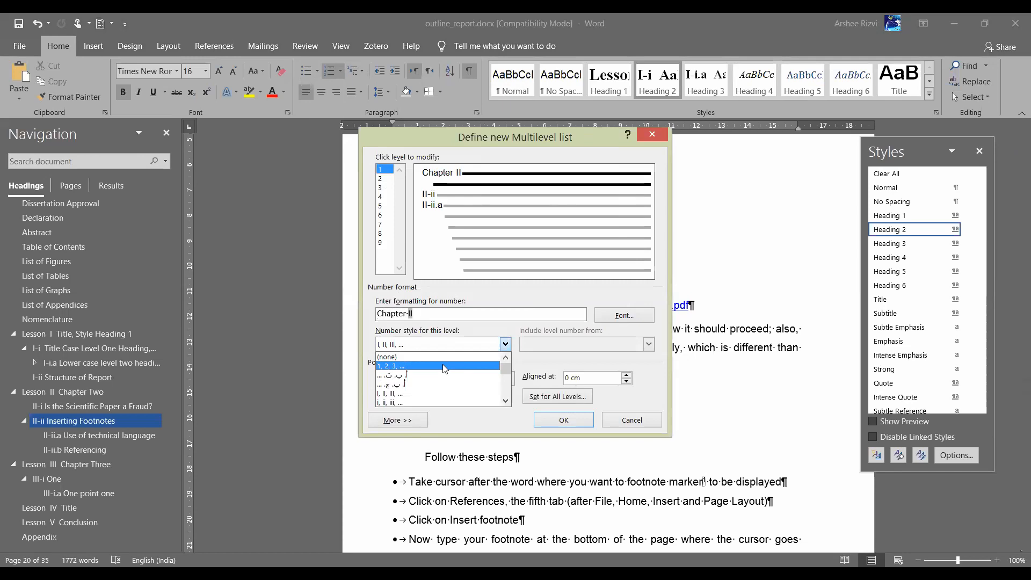
pyautogui.click(444, 366)
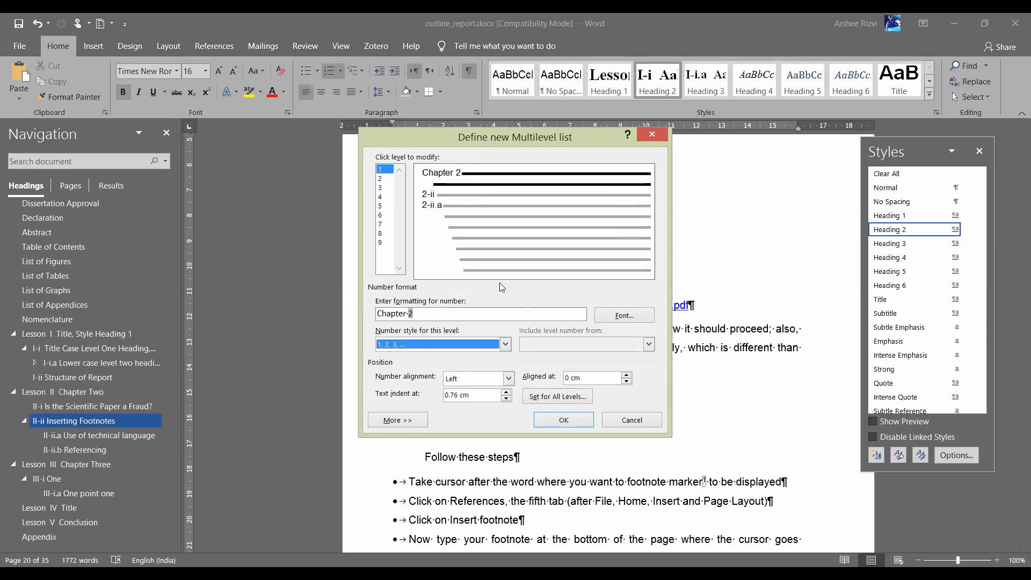
# Set level 2 to the chapter number, a period and 1, 2, 3 style (2.2)
pyautogui.click(383, 179)
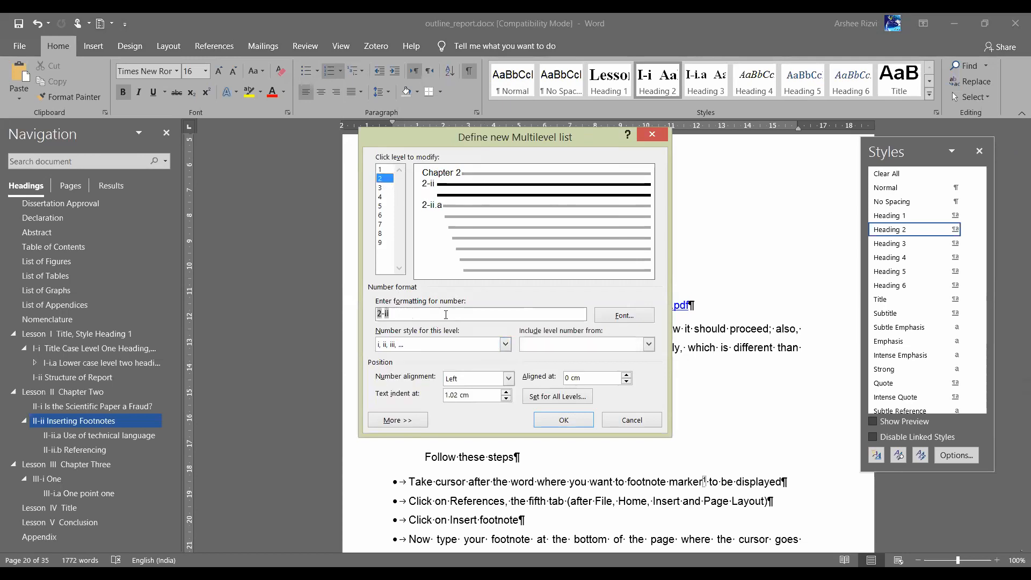
pyautogui.press('BackSpace')
pyautogui.click(543, 348)
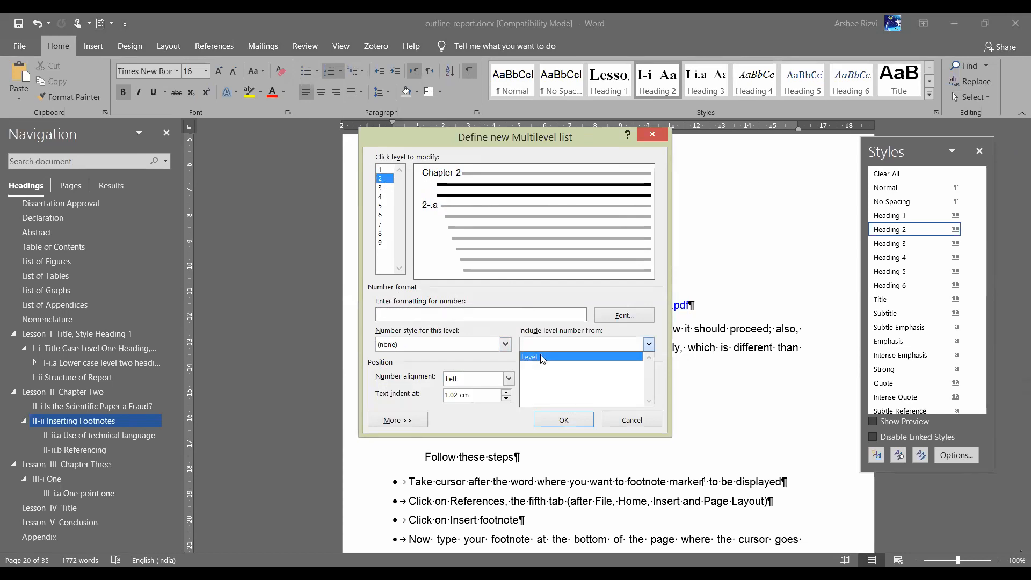
pyautogui.click(542, 357)
pyautogui.write('.')
pyautogui.click(424, 346)
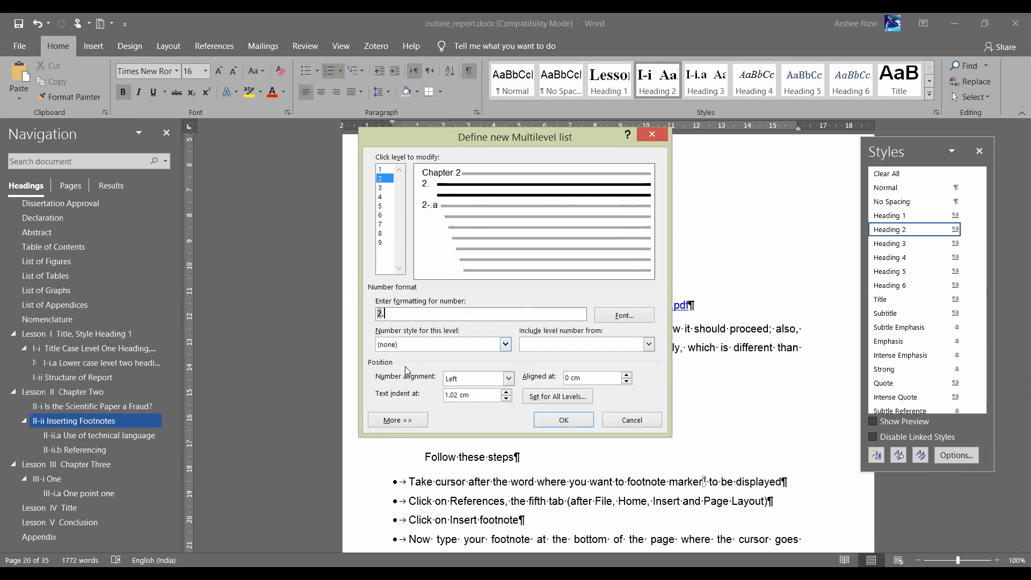
pyautogui.click(405, 366)
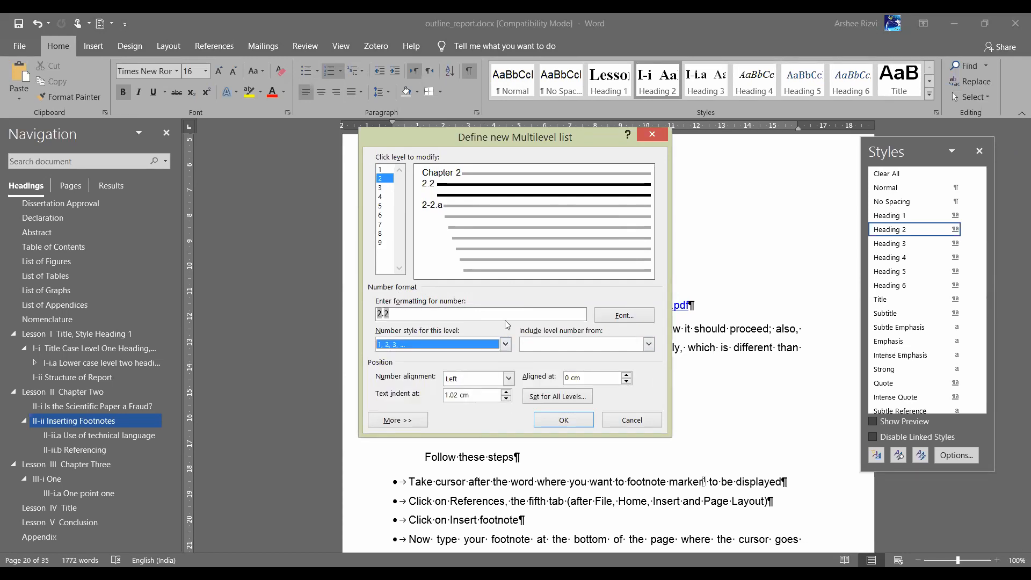
# Rebuild the level 3 format as chapter.section.subsection in Arabic numerals, e.g. 2.2.1
pyautogui.click(381, 188)
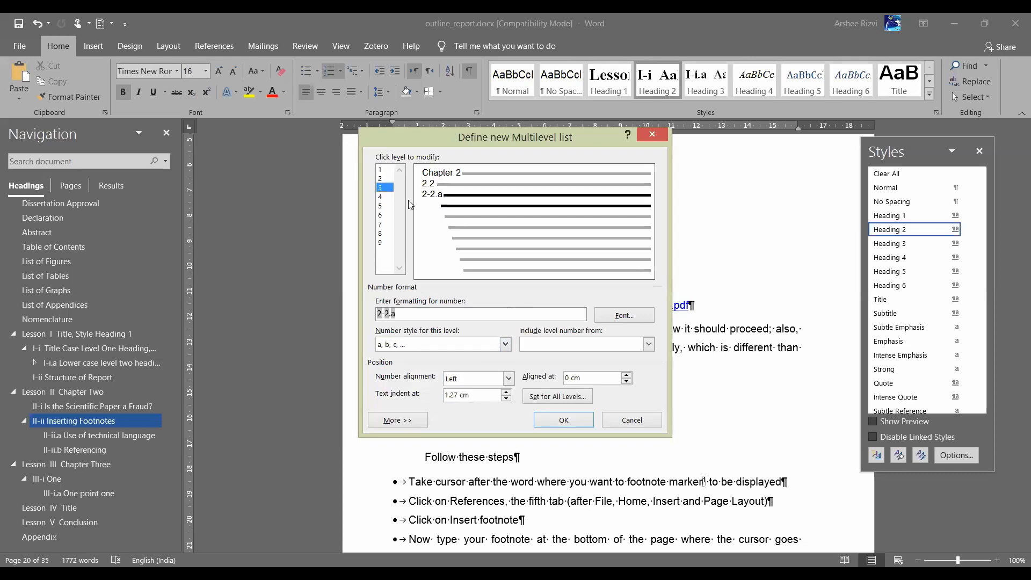
pyautogui.press('BackSpace')
pyautogui.press('BackSpace')
pyautogui.press('BackSpace')
pyautogui.press('BackSpace')
pyautogui.press('BackSpace')
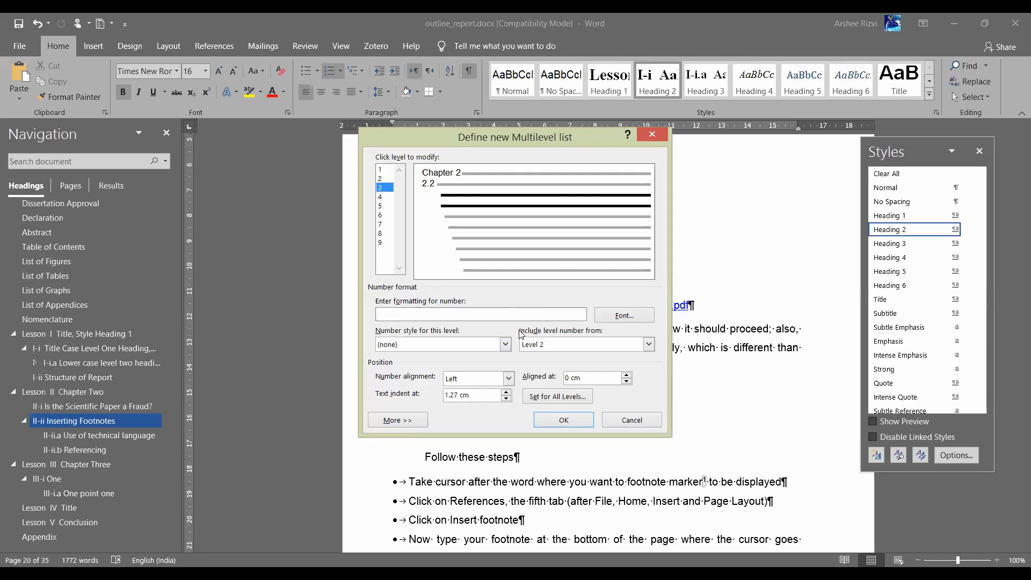
pyautogui.click(535, 344)
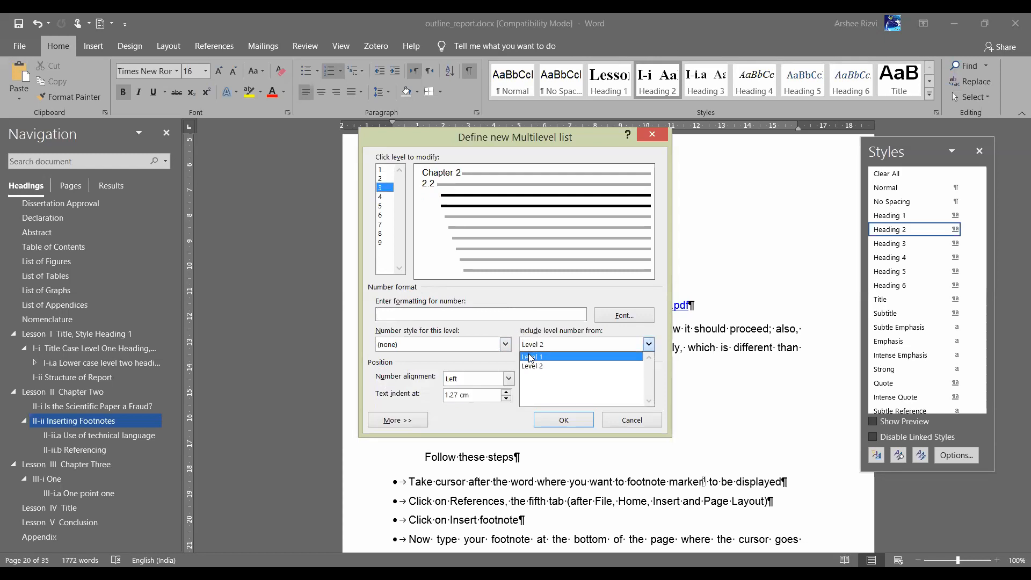
pyautogui.click(531, 358)
pyautogui.write('.')
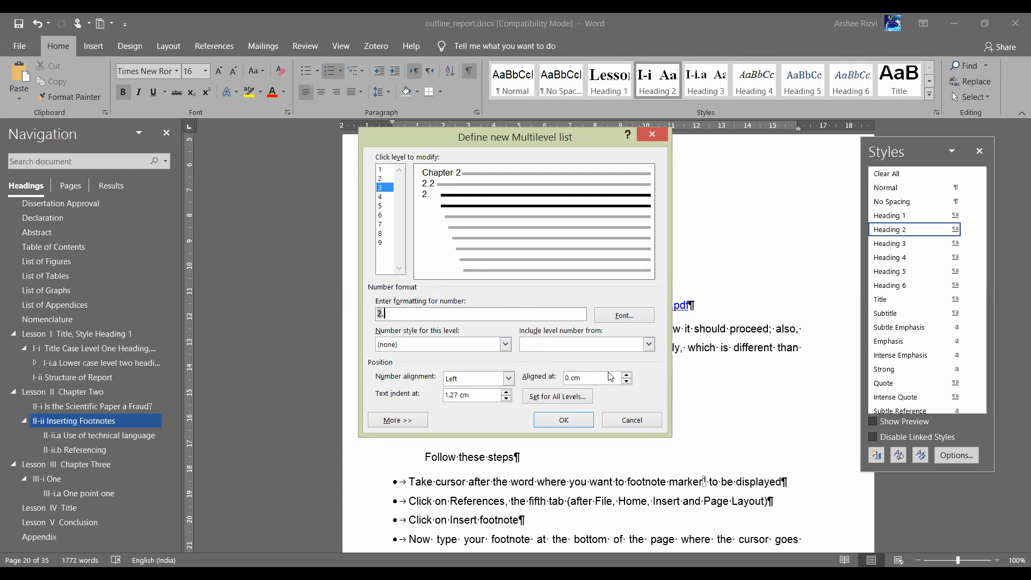
pyautogui.click(611, 345)
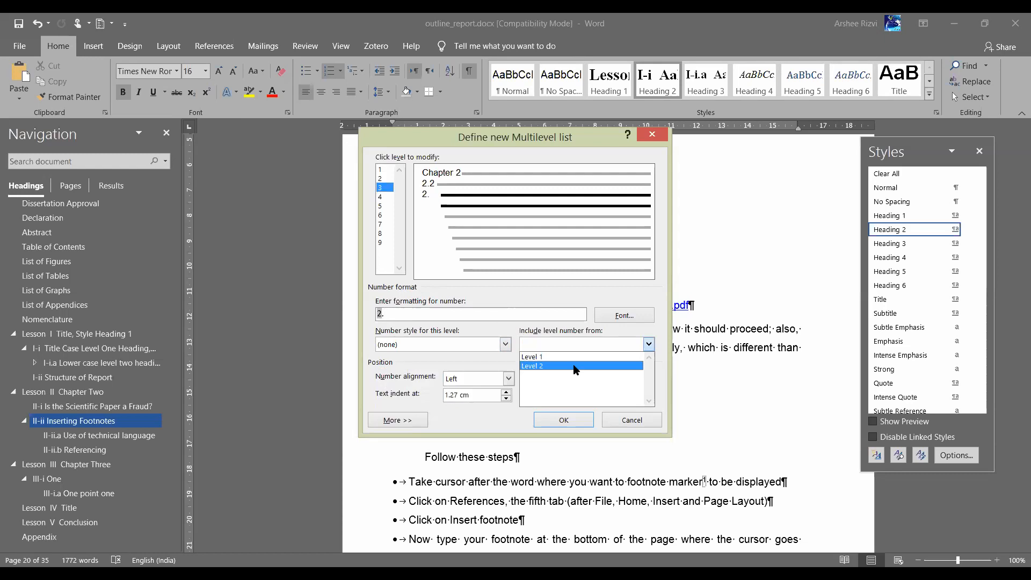
pyautogui.click(575, 366)
pyautogui.write('.')
pyautogui.click(470, 347)
pyautogui.click(437, 363)
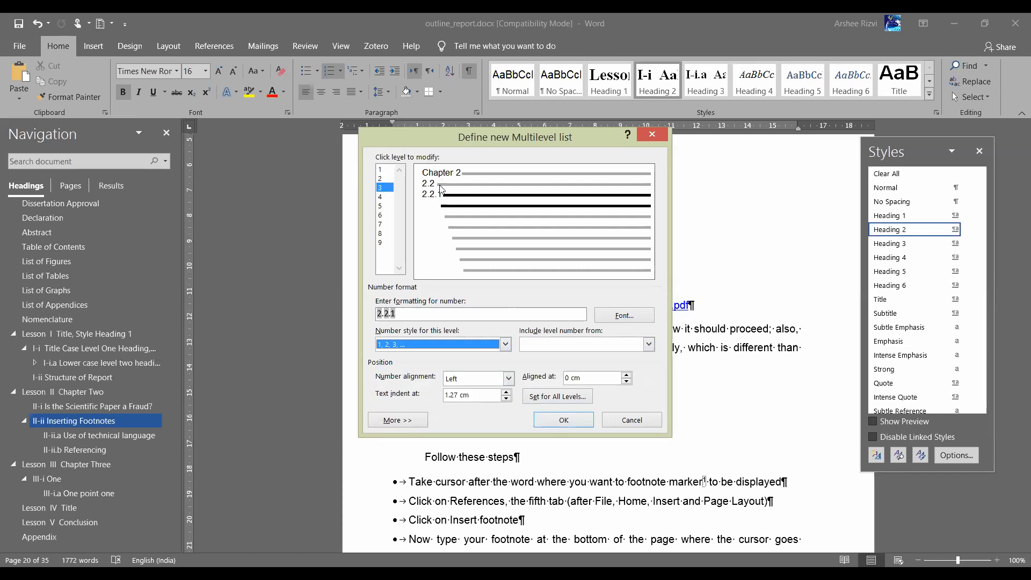
# Make level 4 read 2.2.1.1 using chapter, section and subsection numbers in 1, 2, 3 style, and apply the list
pyautogui.click(385, 197)
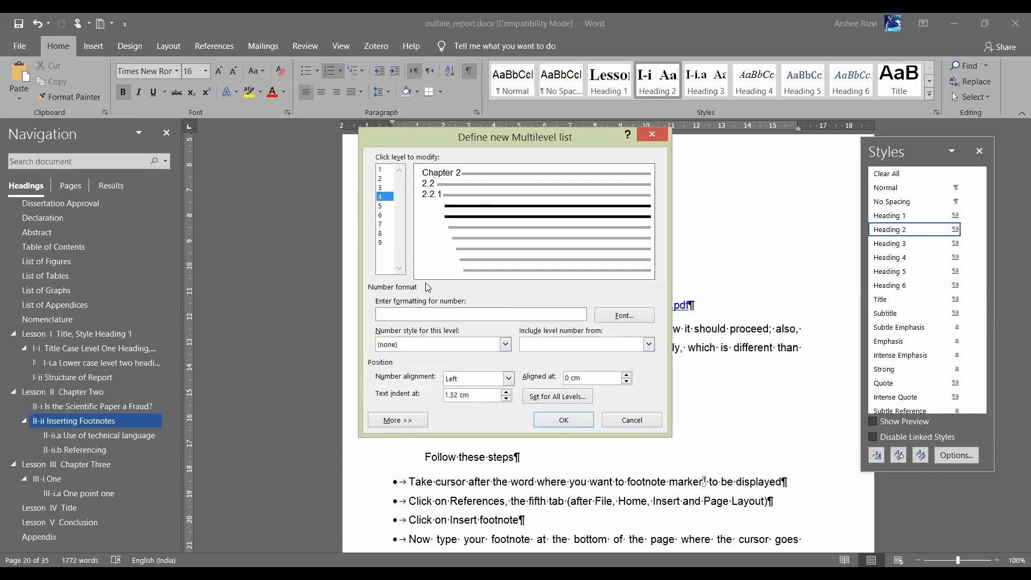
pyautogui.click(420, 311)
pyautogui.click(561, 348)
pyautogui.click(559, 359)
pyautogui.click(558, 349)
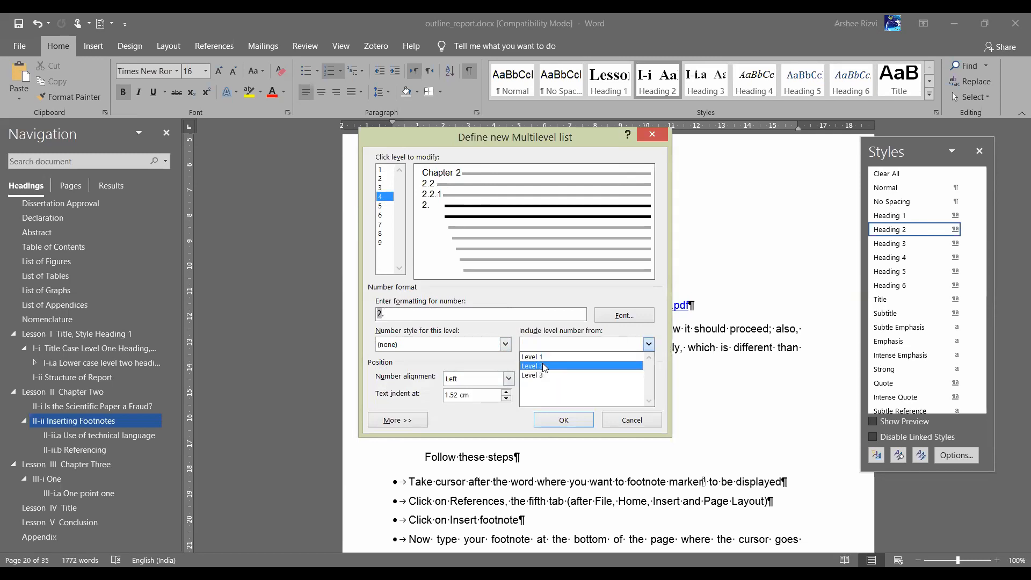
pyautogui.click(544, 366)
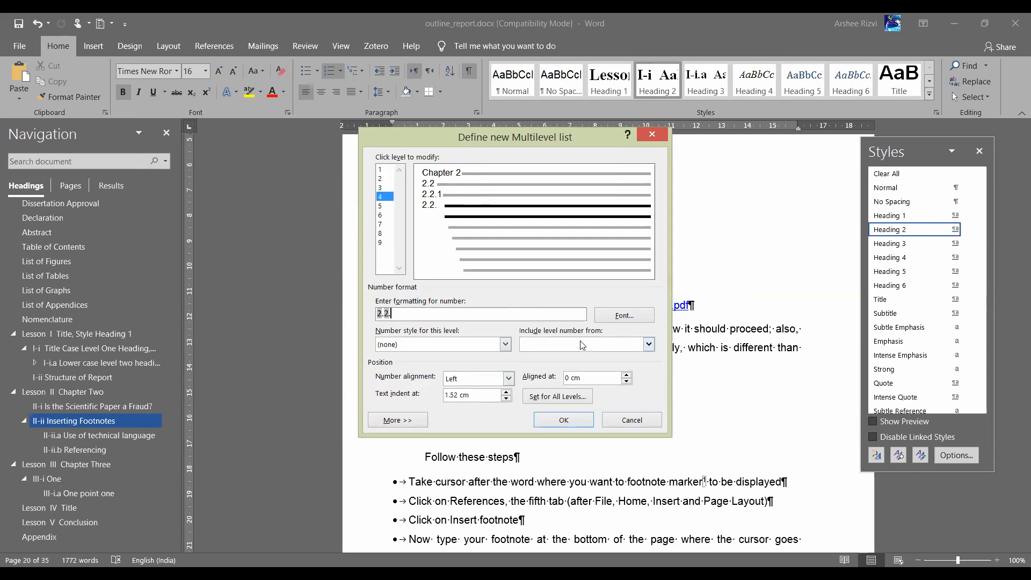
pyautogui.click(548, 345)
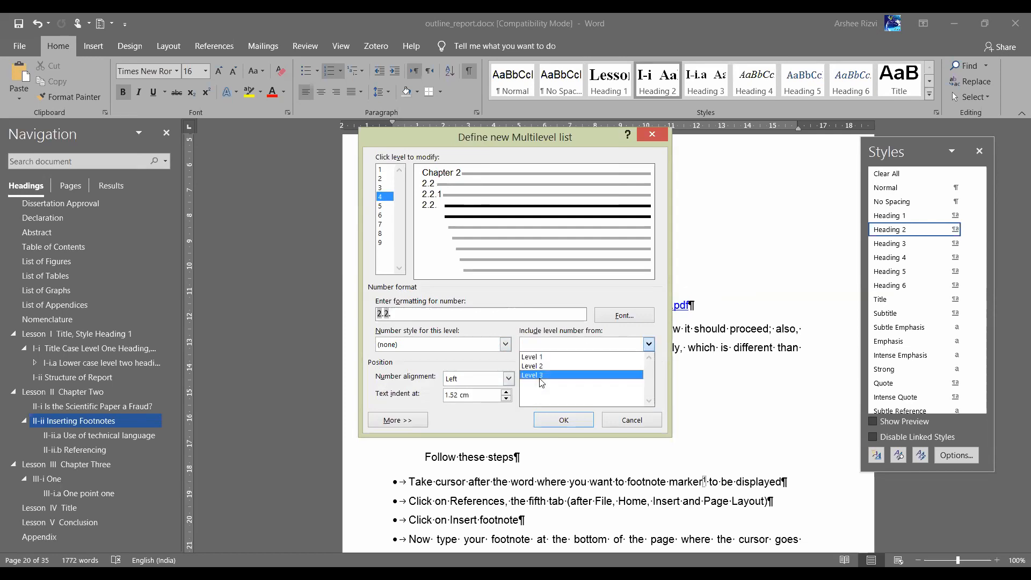
pyautogui.click(541, 379)
pyautogui.write('.')
pyautogui.click(402, 347)
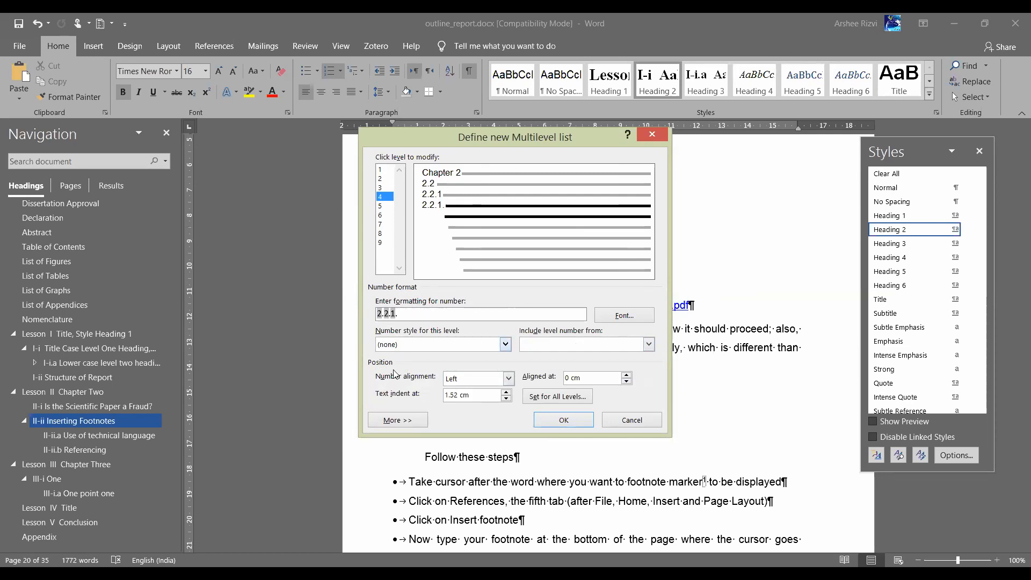
pyautogui.click(395, 366)
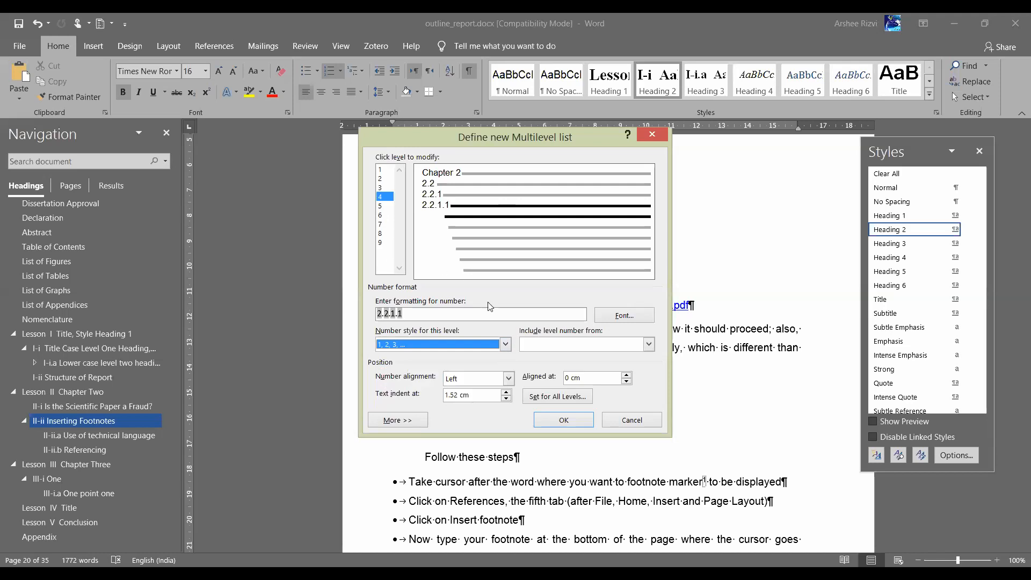
pyautogui.click(564, 420)
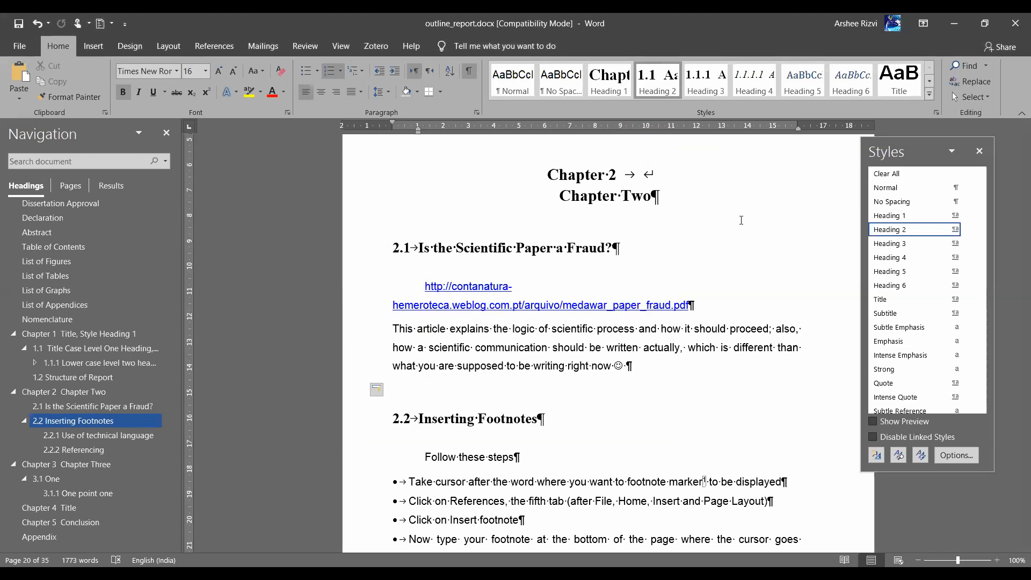
pyautogui.hotkey('alt', 'Tab')
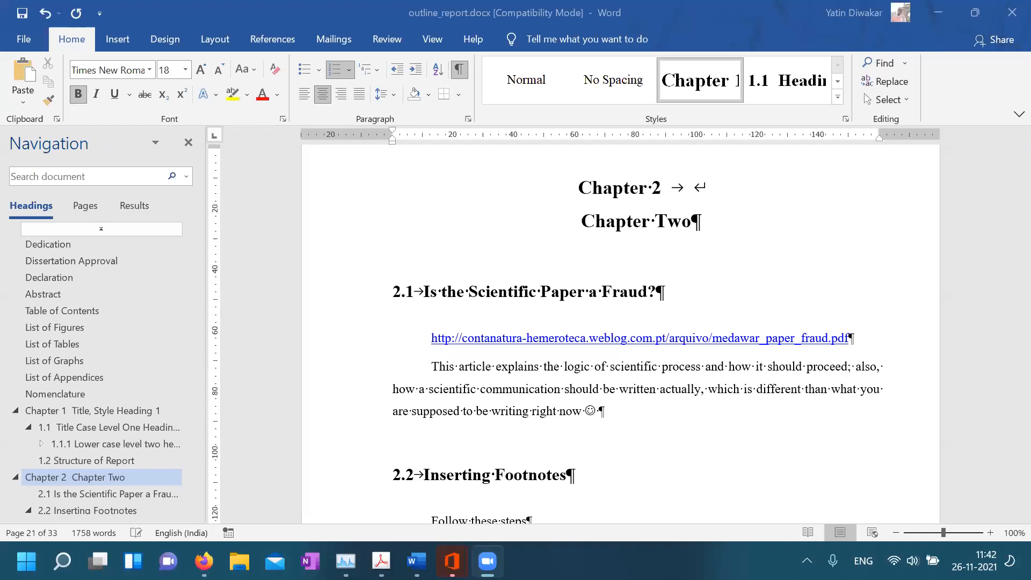
# Jump to the Table of Contents and scroll through its numbered chapter entries
pyautogui.click(61, 314)
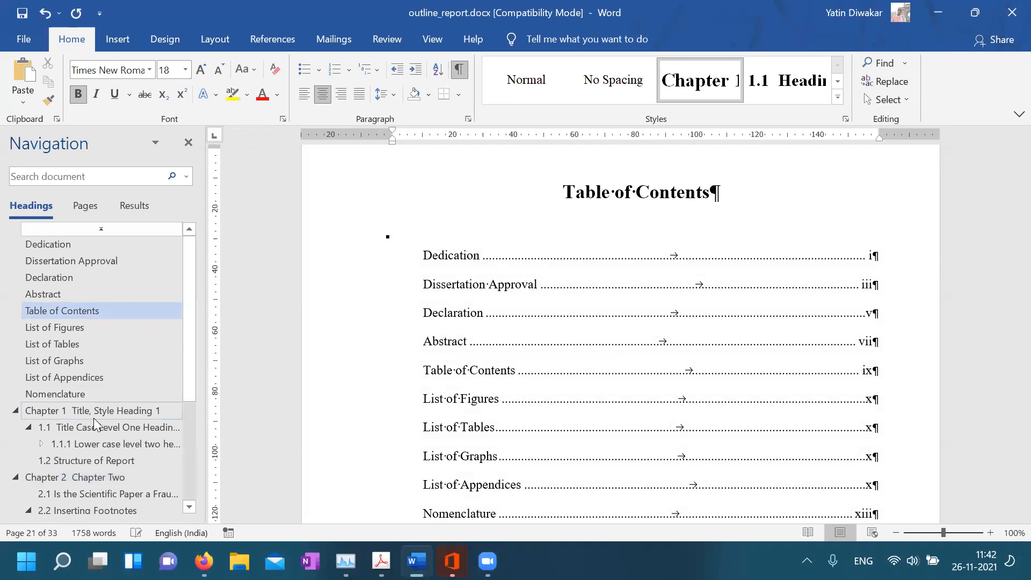
pyautogui.scroll(-5, 505, 400)
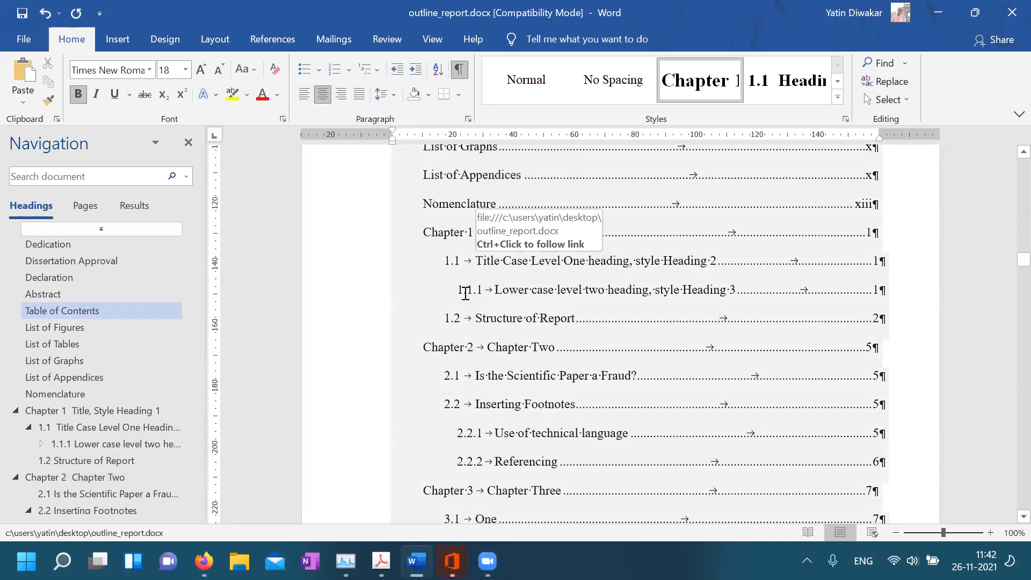
pyautogui.click(604, 290)
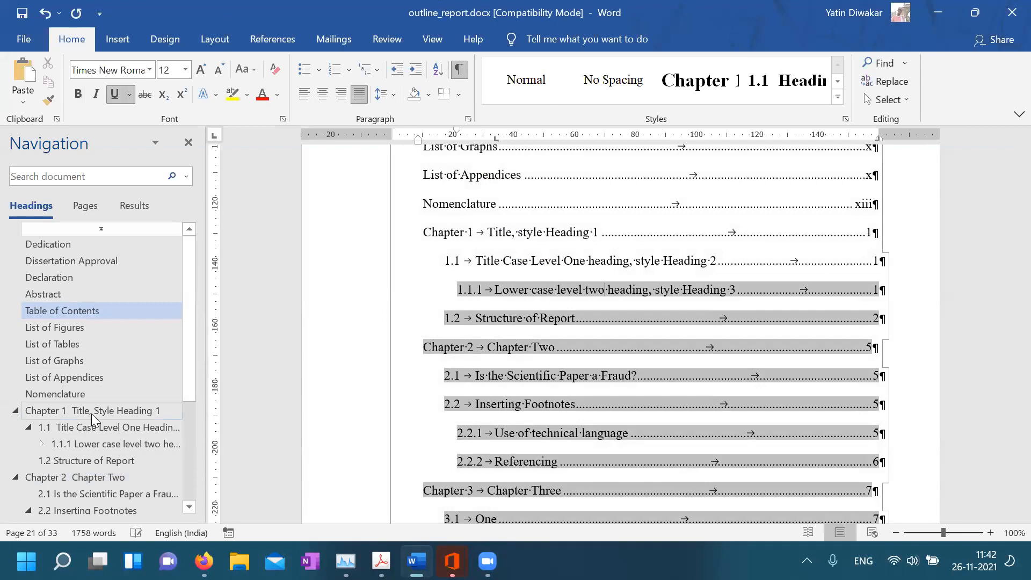
# Go to 1.2 Structure of Report and scroll down to the end of its text
pyautogui.click(98, 460)
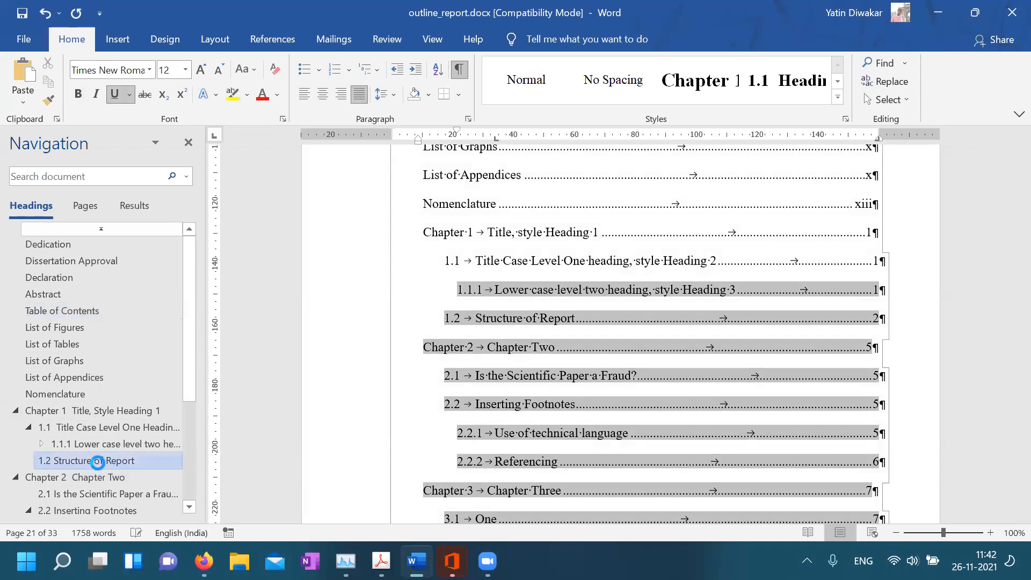
pyautogui.scroll(-5, 559, 347)
pyautogui.scroll(-6, 559, 347)
# Make the empty line after Structure of Report a Heading 2 reading 'whatever', numbered 1.3
pyautogui.scroll(1, 463, 302)
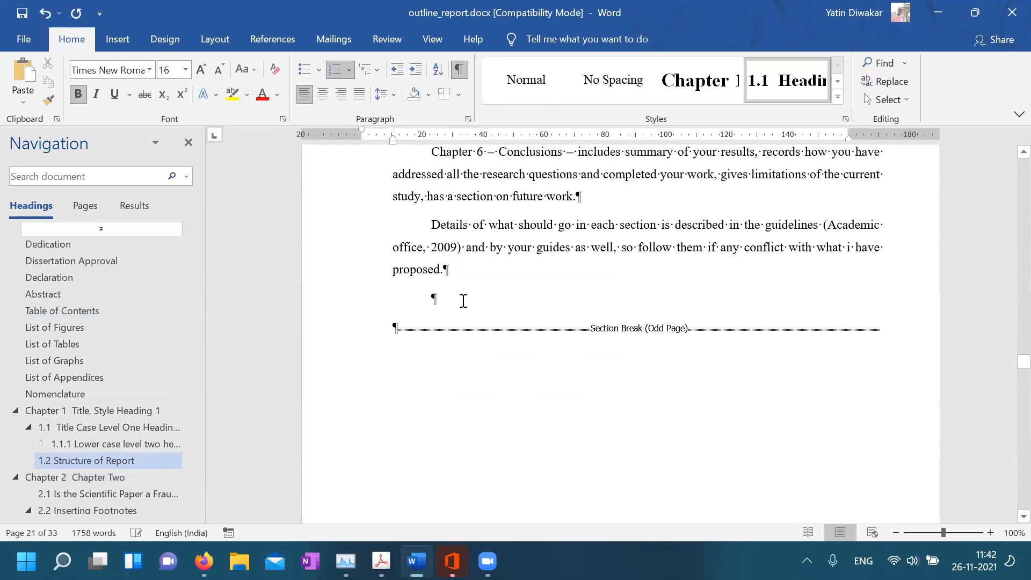
pyautogui.click(464, 302)
pyautogui.hotkey('ctrl', 'alt', '2')
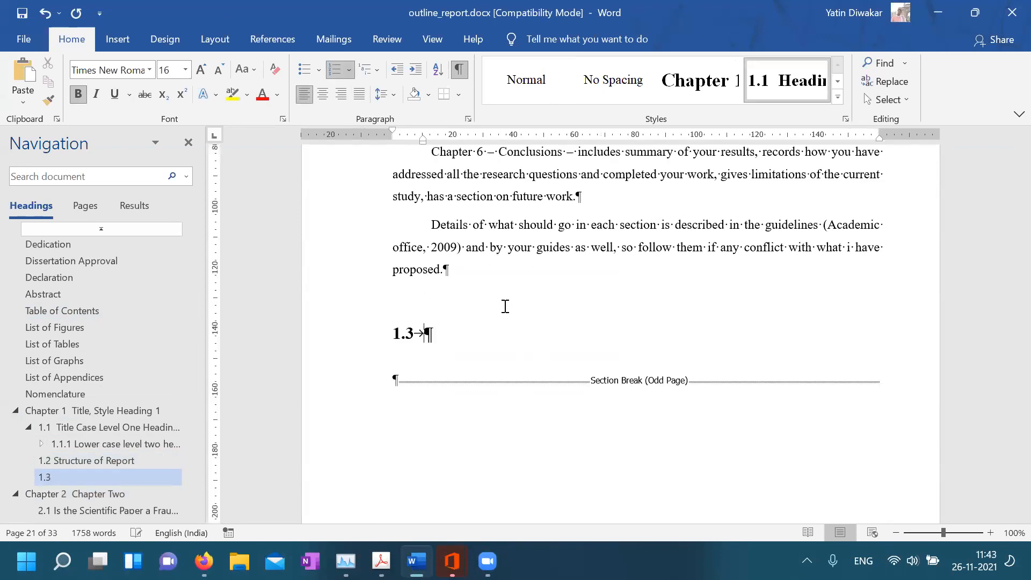
pyautogui.write('whatever')
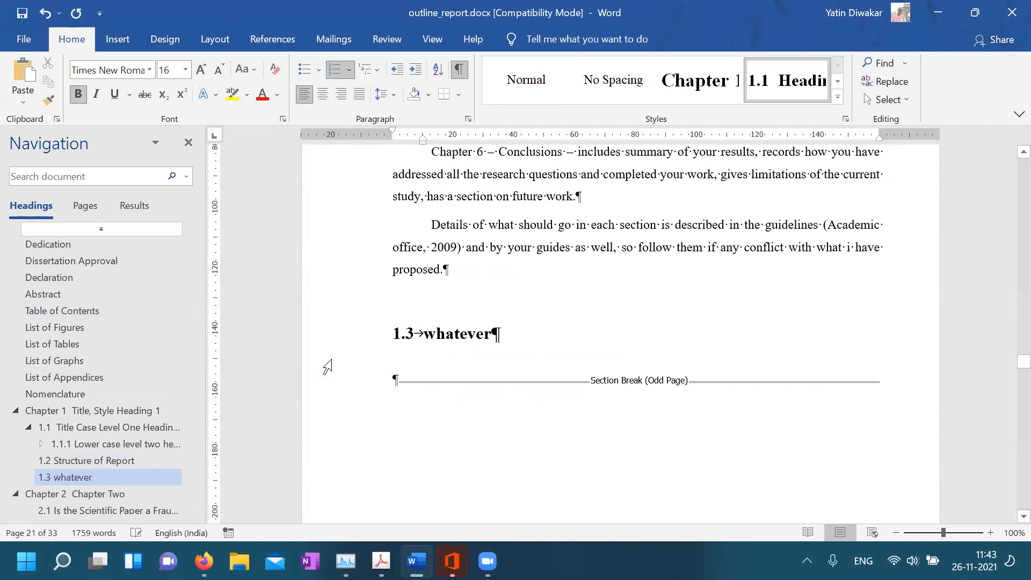
pyautogui.click(78, 321)
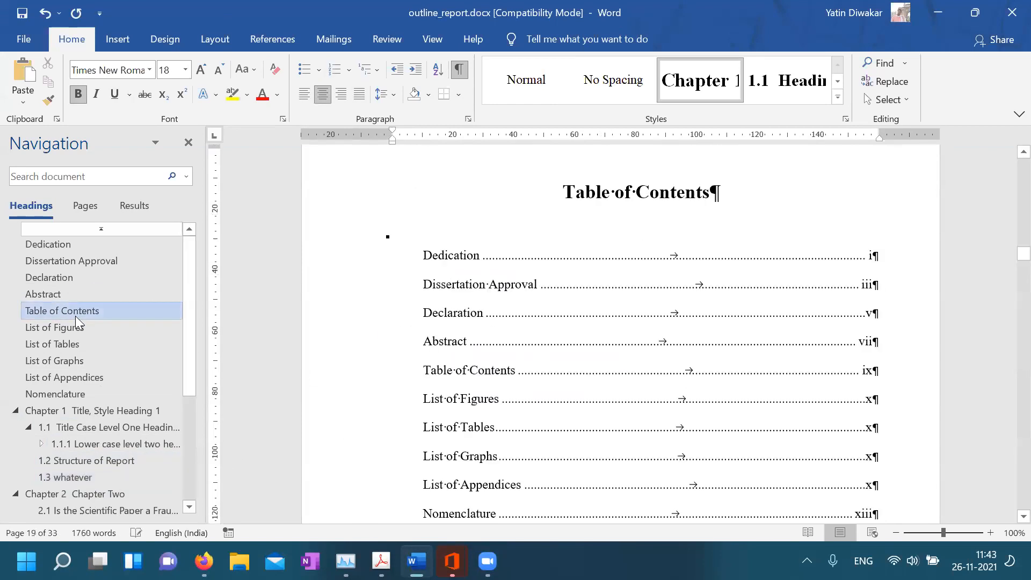
# Update the entire table of contents field so it lists the new 1.3 whatever entry
pyautogui.click(463, 313)
pyautogui.scroll(-5, 462, 306)
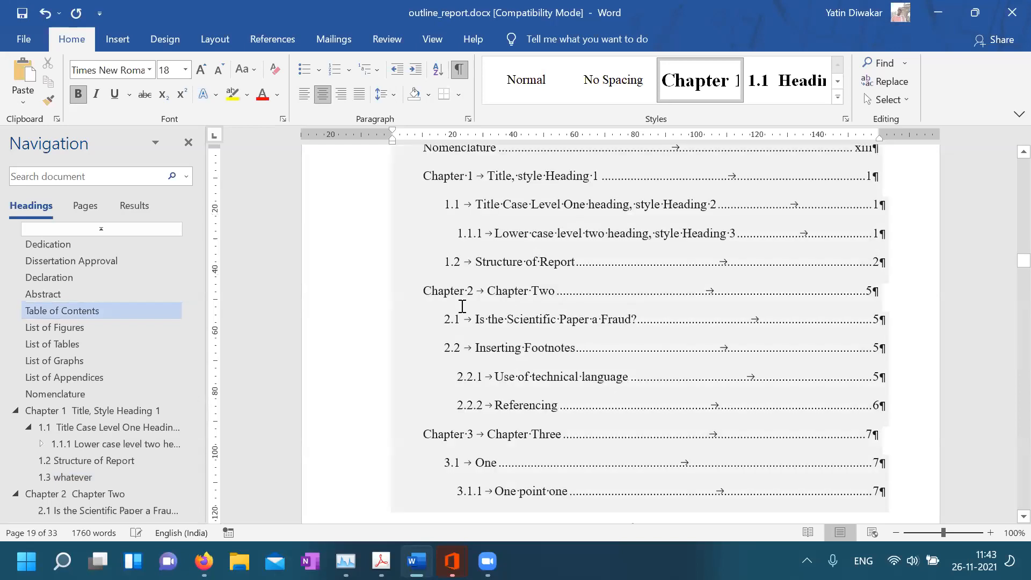
pyautogui.click(521, 267)
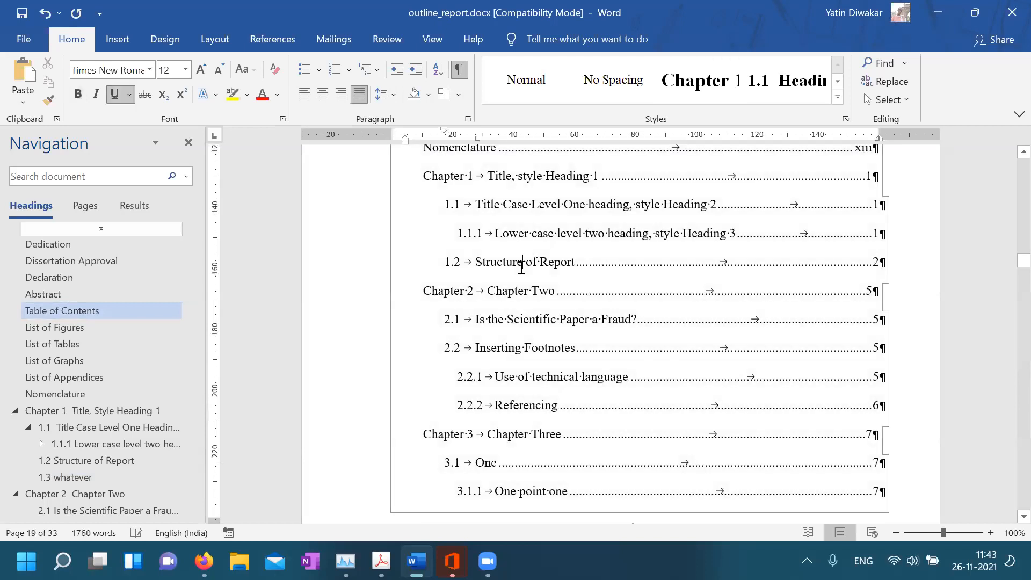
pyautogui.rightClick(521, 267)
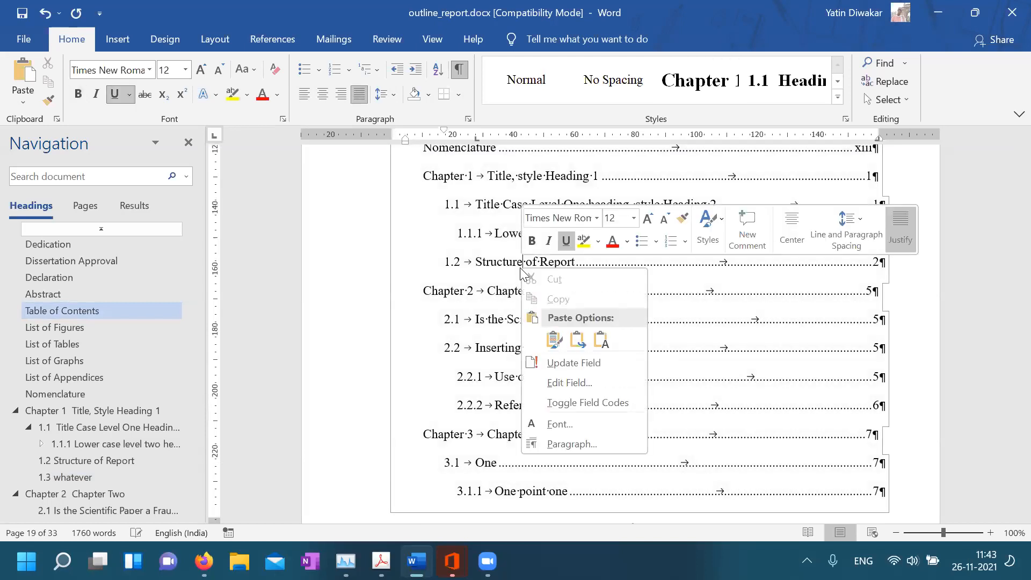
pyautogui.click(571, 367)
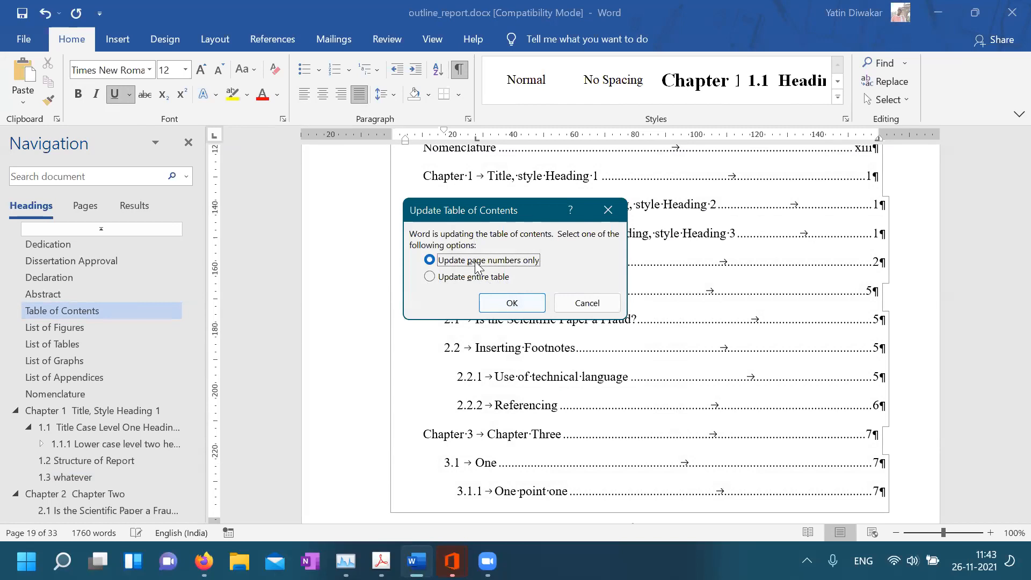
pyautogui.click(449, 279)
pyautogui.click(519, 302)
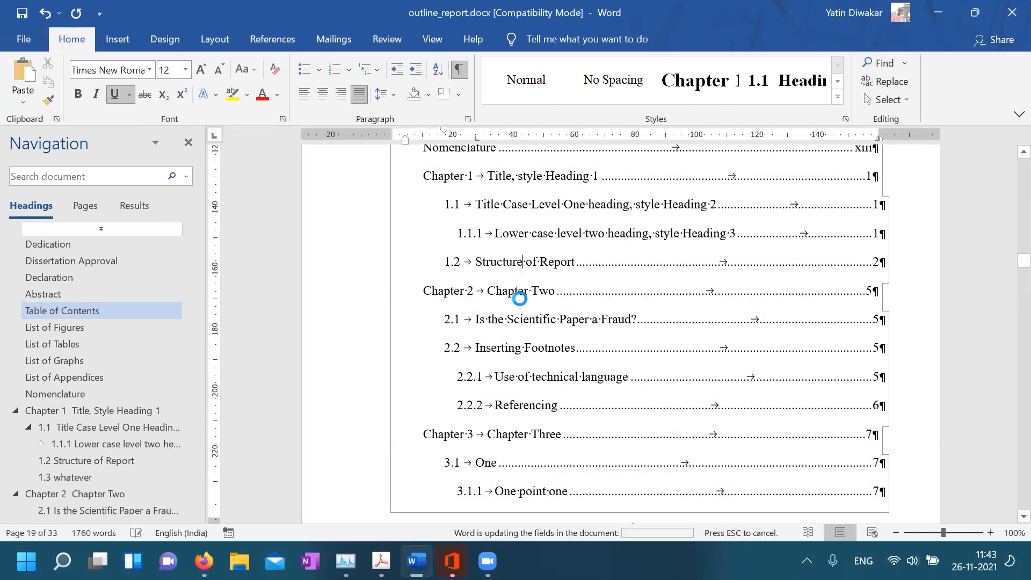
# Undo an accidental heading style on the whatever entry, then revisit Chapter 1 and the contents page
pyautogui.click(499, 291)
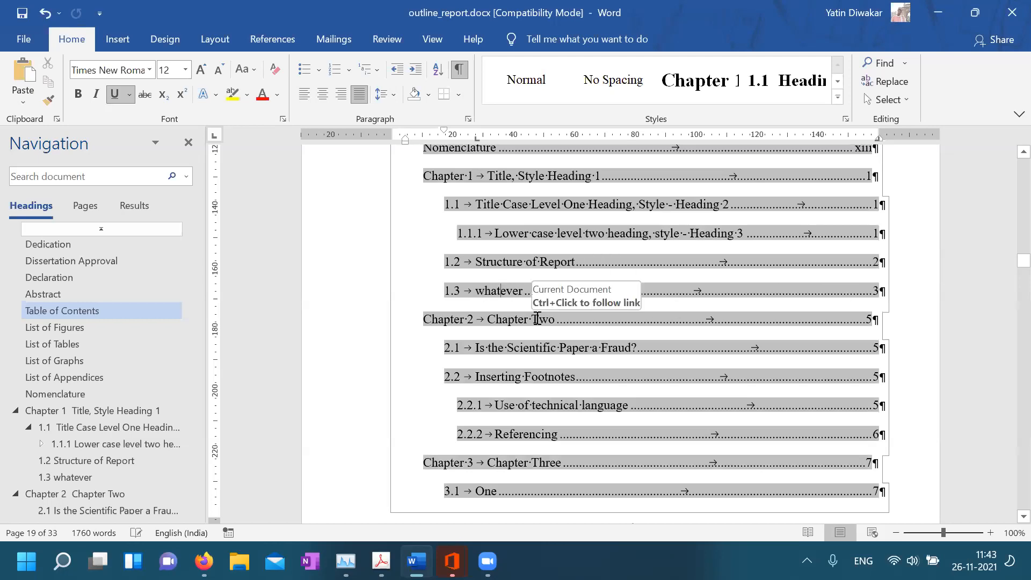
pyautogui.scroll(8, 537, 319)
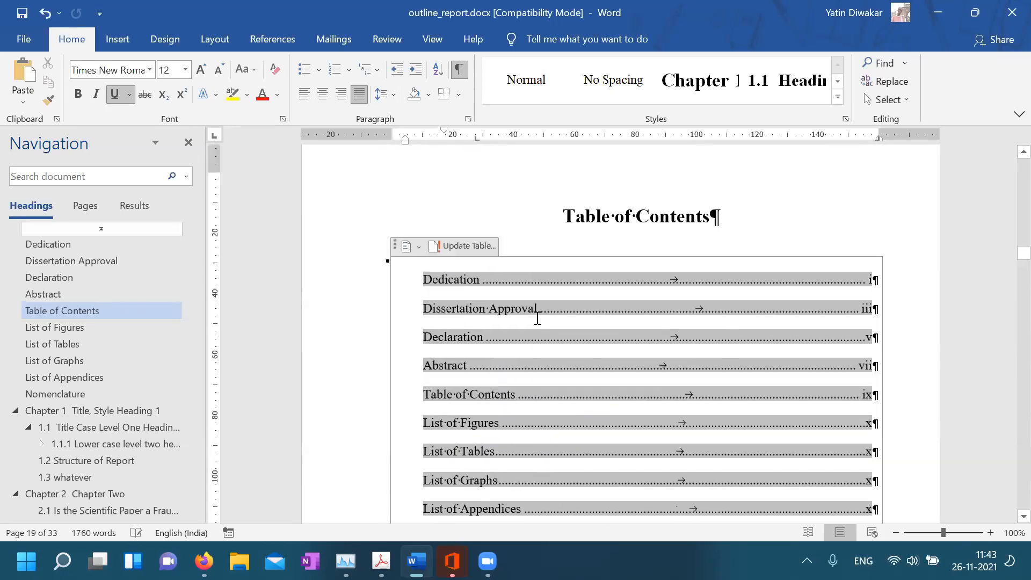
pyautogui.scroll(-7, 537, 319)
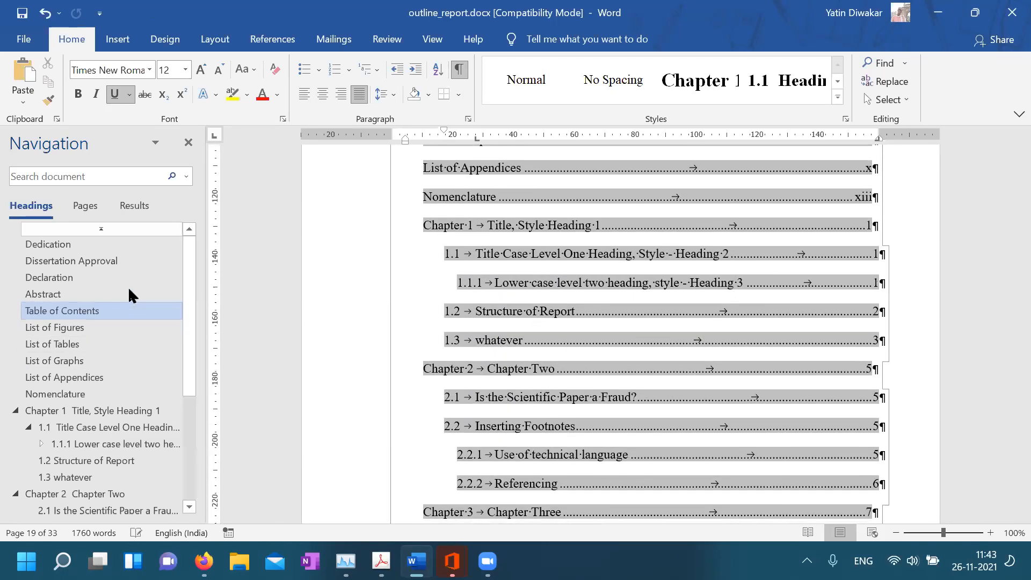
pyautogui.click(696, 81)
pyautogui.hotkey('ctrl', 'z')
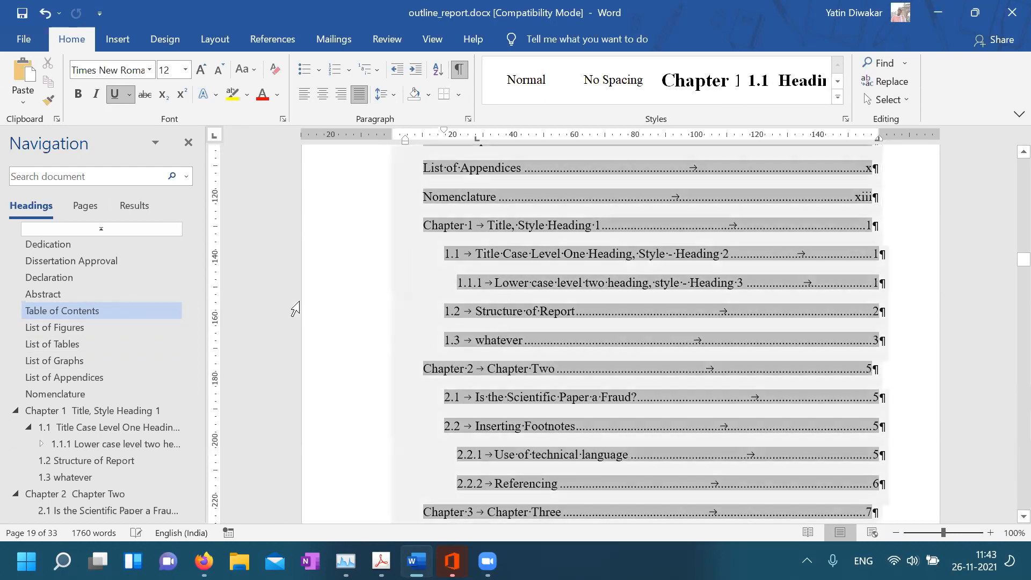
pyautogui.click(91, 412)
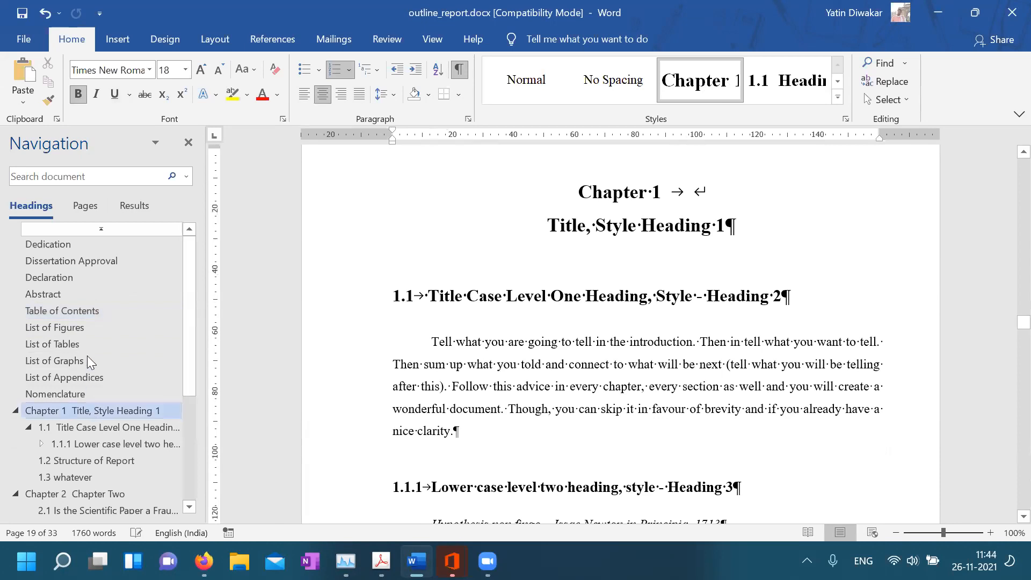
pyautogui.click(92, 304)
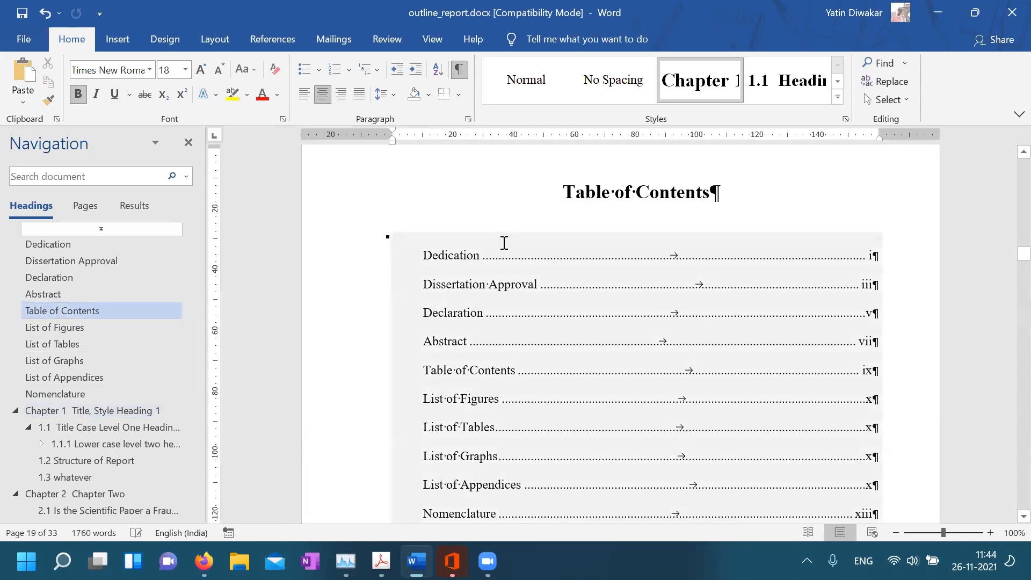
pyautogui.click(486, 241)
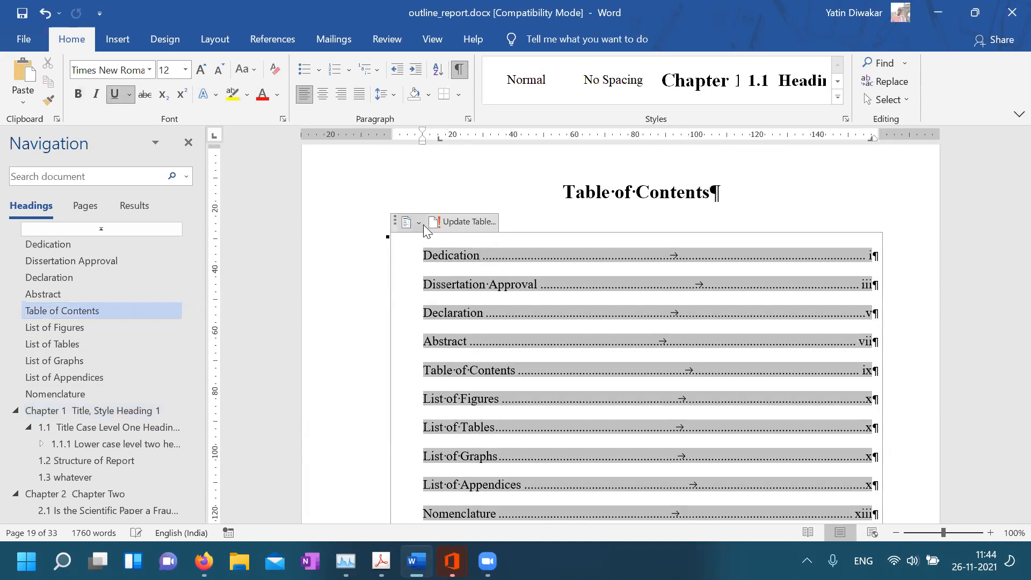
pyautogui.click(419, 225)
# Edit the TOC field options to show only 2 heading levels with right-aligned page numbers
pyautogui.scroll(-1, 525, 370)
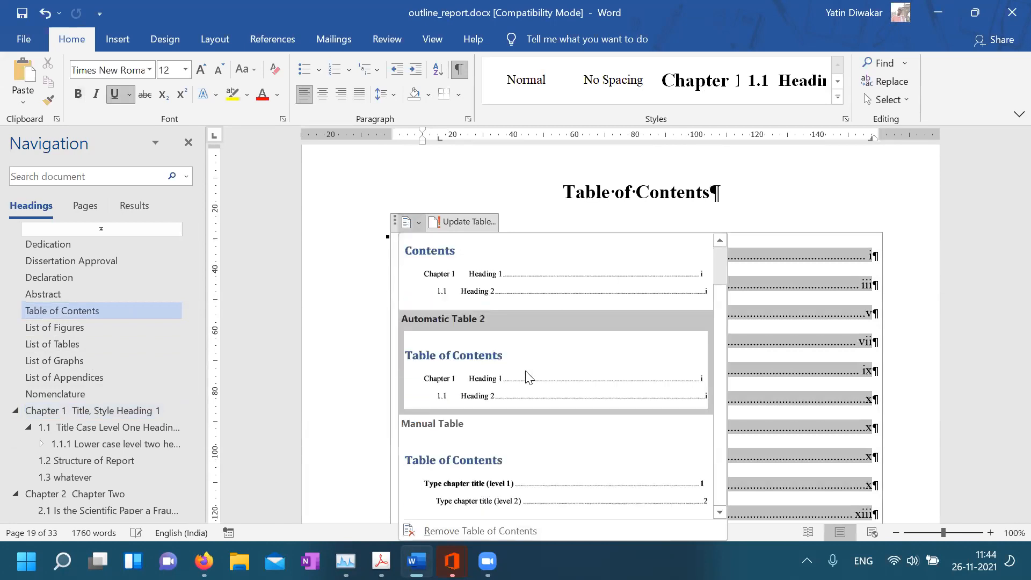
pyautogui.rightClick(739, 280)
pyautogui.click(780, 390)
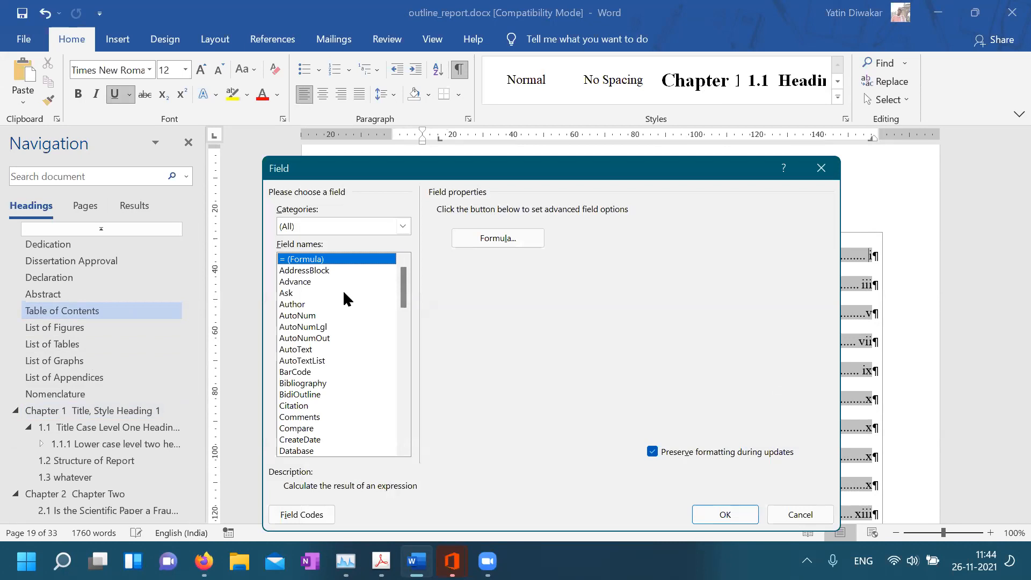
pyautogui.click(402, 347)
pyautogui.click(403, 355)
pyautogui.click(403, 421)
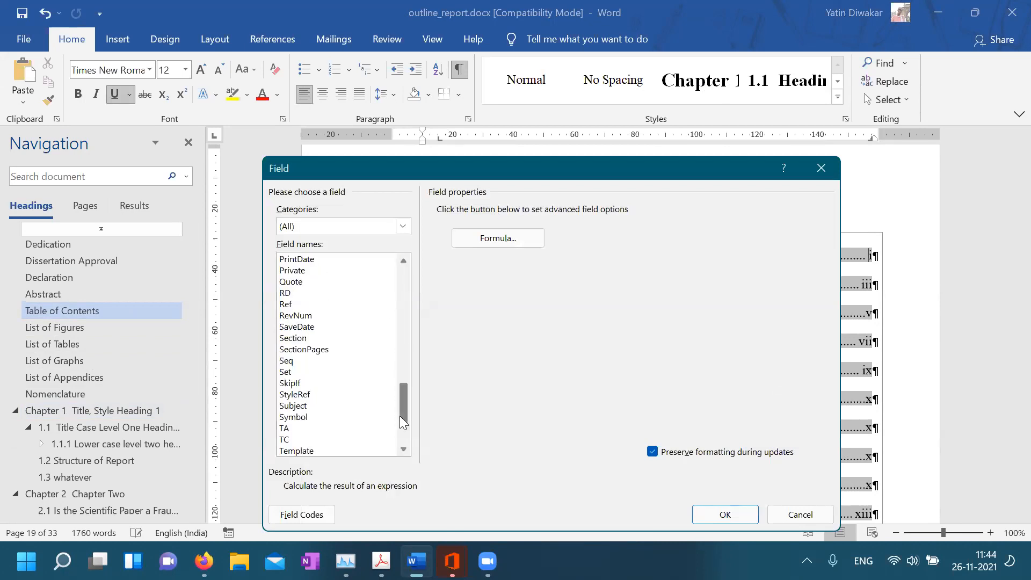
pyautogui.click(402, 447)
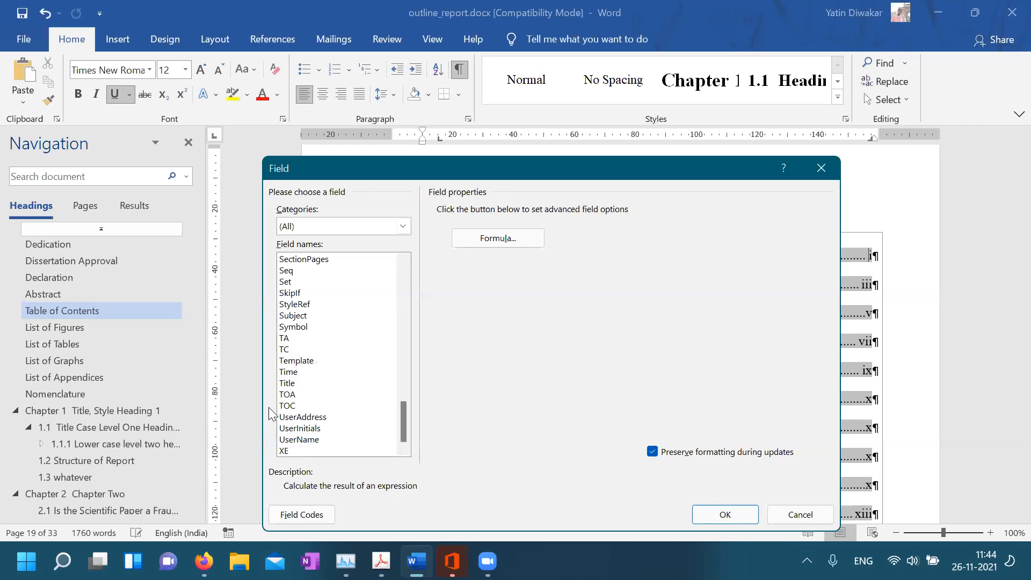
pyautogui.click(291, 407)
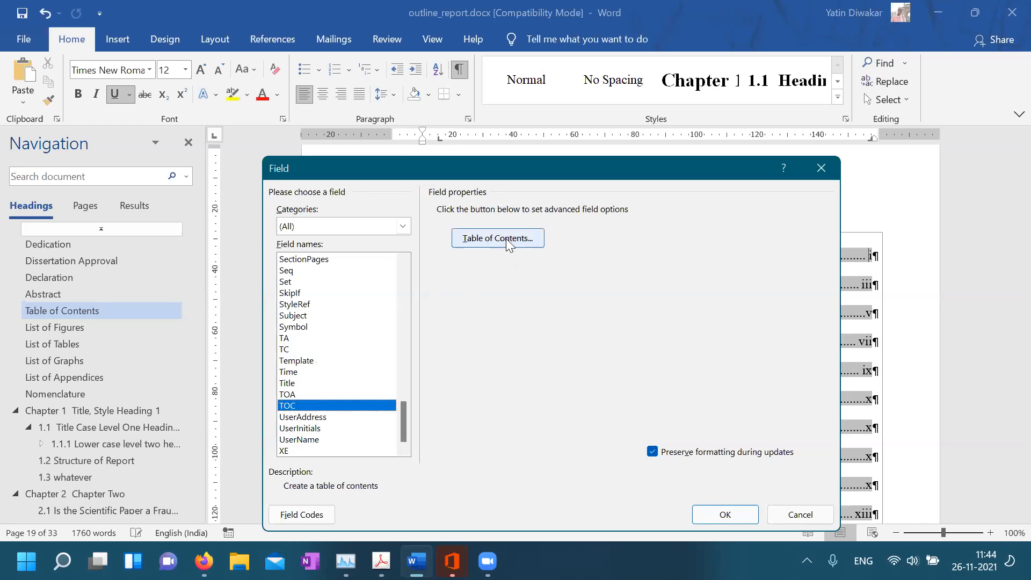
pyautogui.click(509, 238)
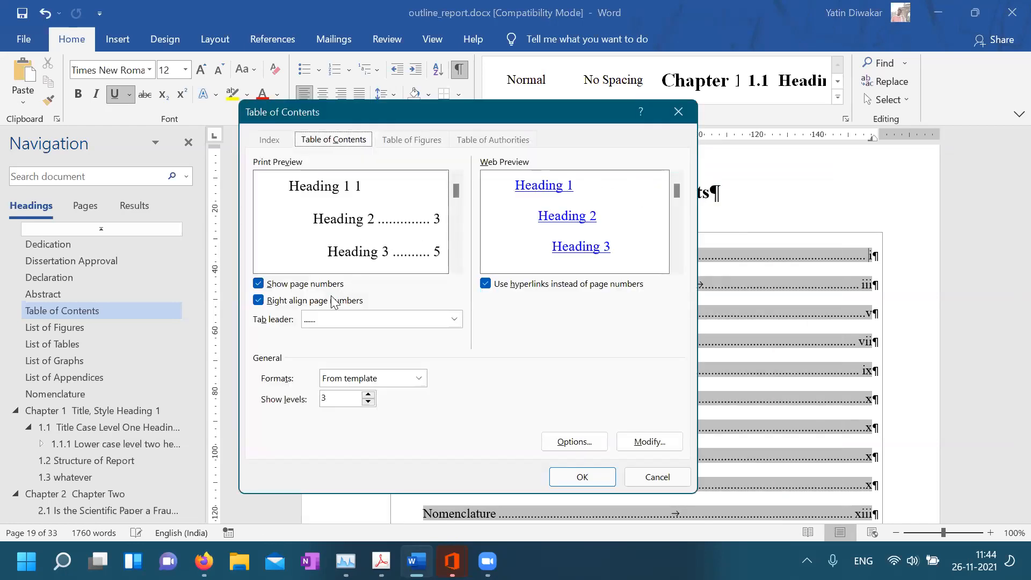
pyautogui.click(368, 395)
pyautogui.click(369, 403)
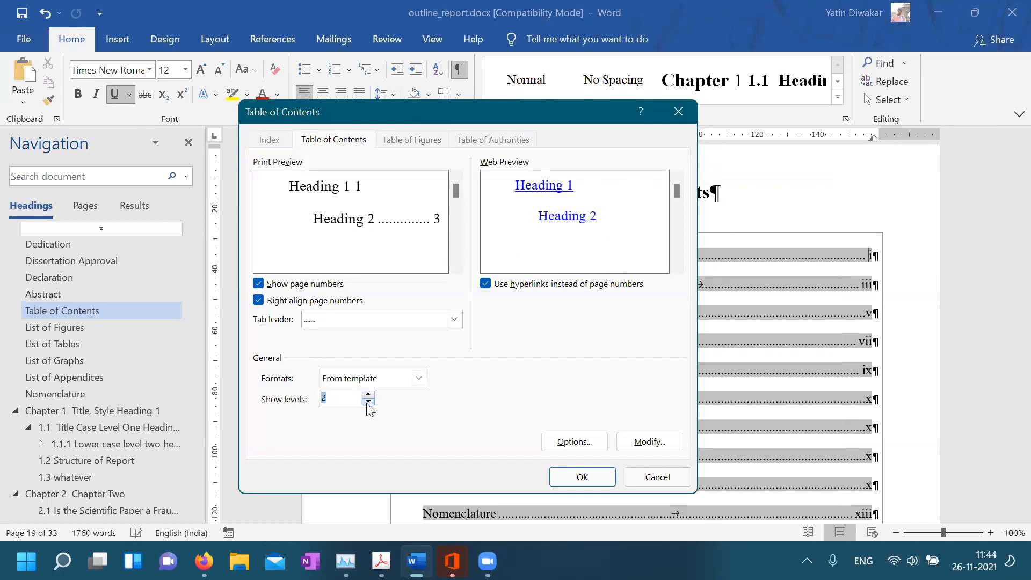
pyautogui.click(583, 477)
# Review the two-level contents and bring up the 1.2 Structure of Report entry's field options without choosing any
pyautogui.scroll(-5, 525, 363)
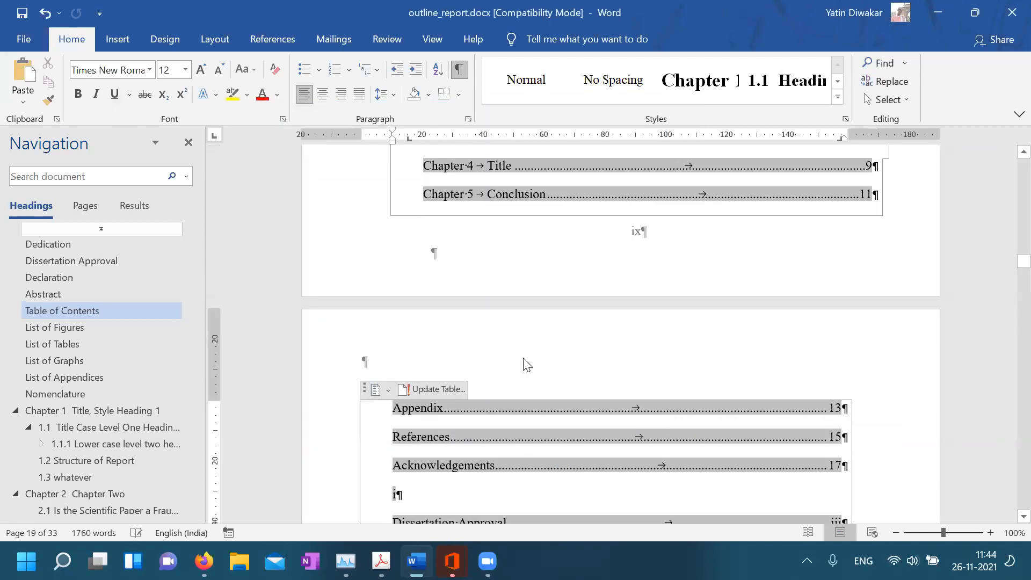
pyautogui.scroll(5, 491, 289)
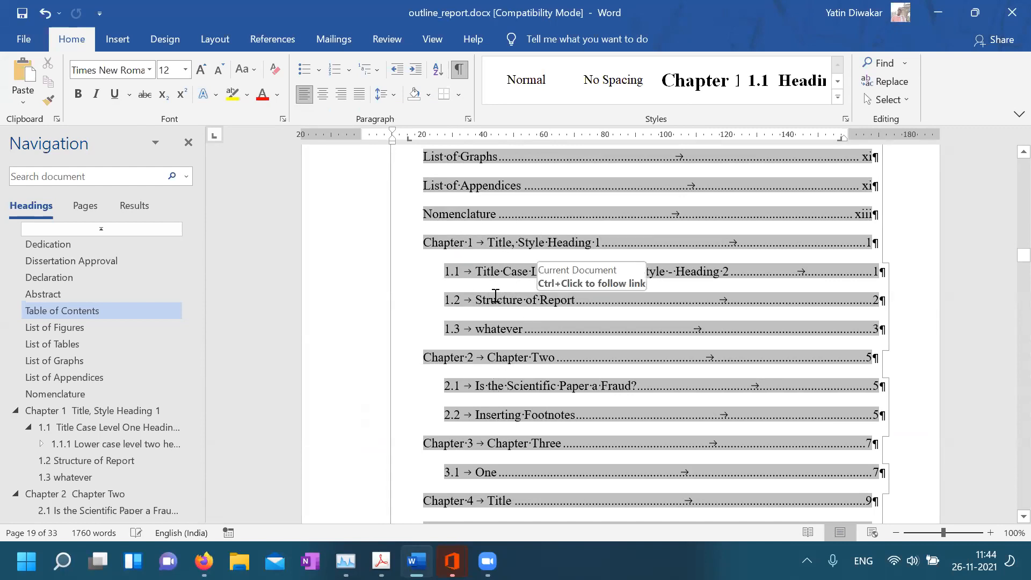
pyautogui.click(495, 296)
pyautogui.rightClick(495, 296)
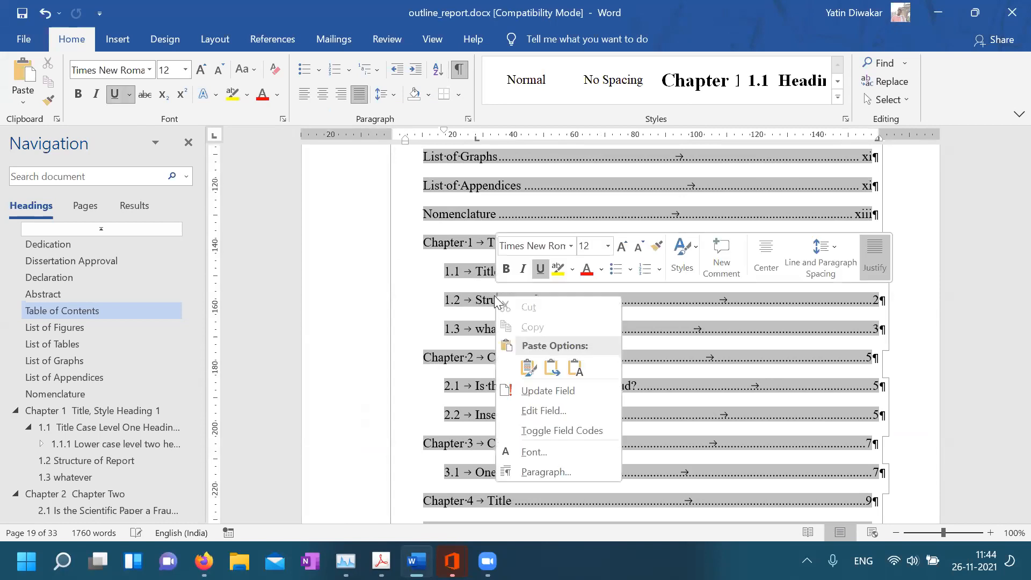
pyautogui.press('Escape')
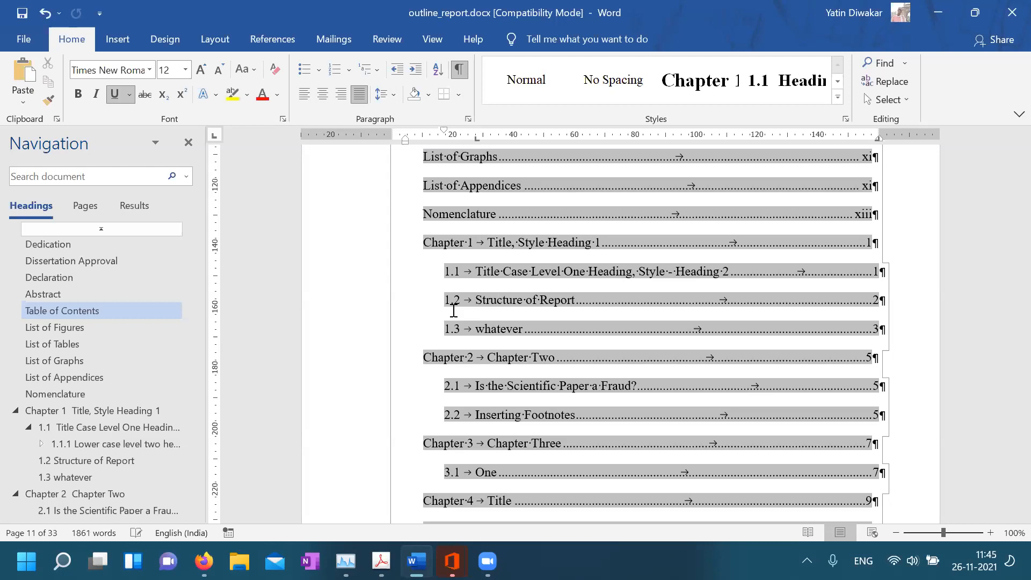
# Undo the last change and scroll on to the List of Figures, Tables and Graphs pages
pyautogui.scroll(-8, 454, 311)
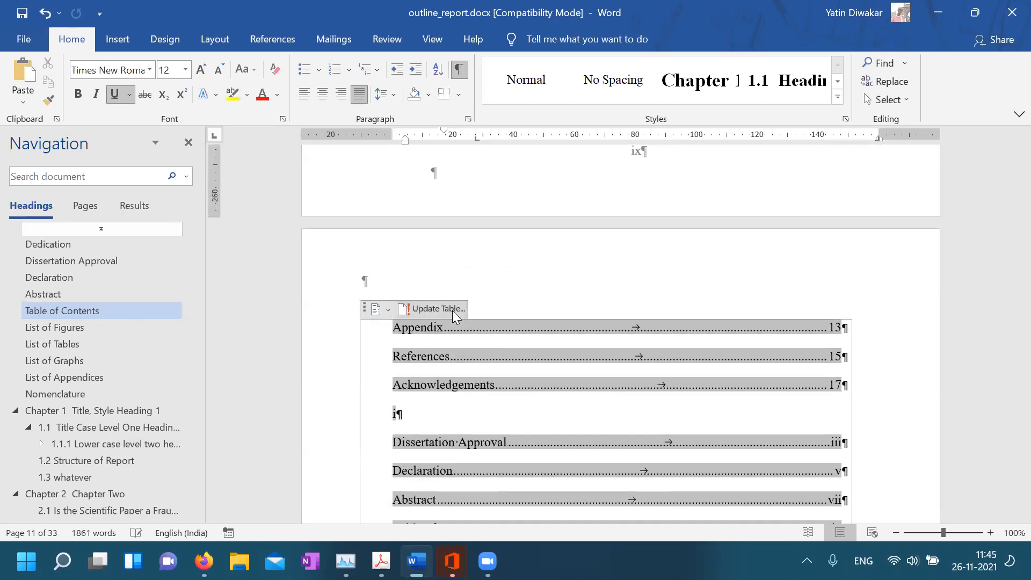
pyautogui.scroll(-7, 529, 405)
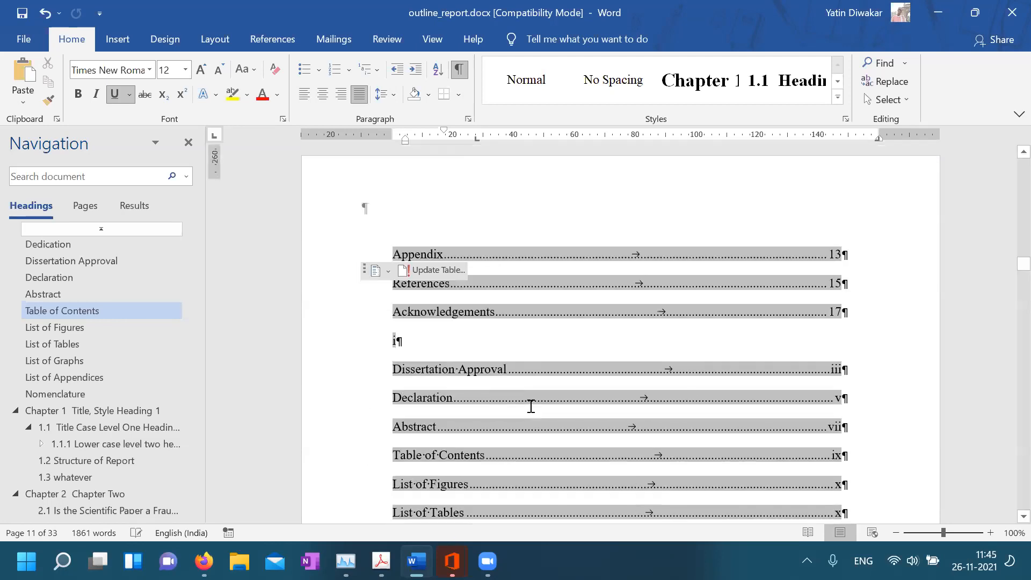
pyautogui.scroll(7, 530, 406)
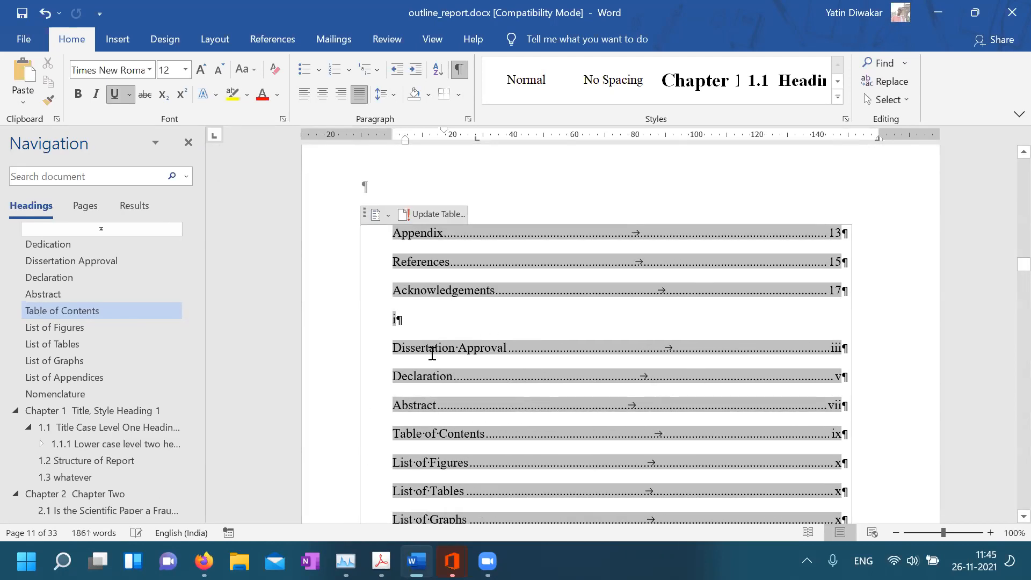
pyautogui.hotkey('ctrl', 'z')
pyautogui.scroll(-7, 425, 318)
pyautogui.scroll(-5, 425, 320)
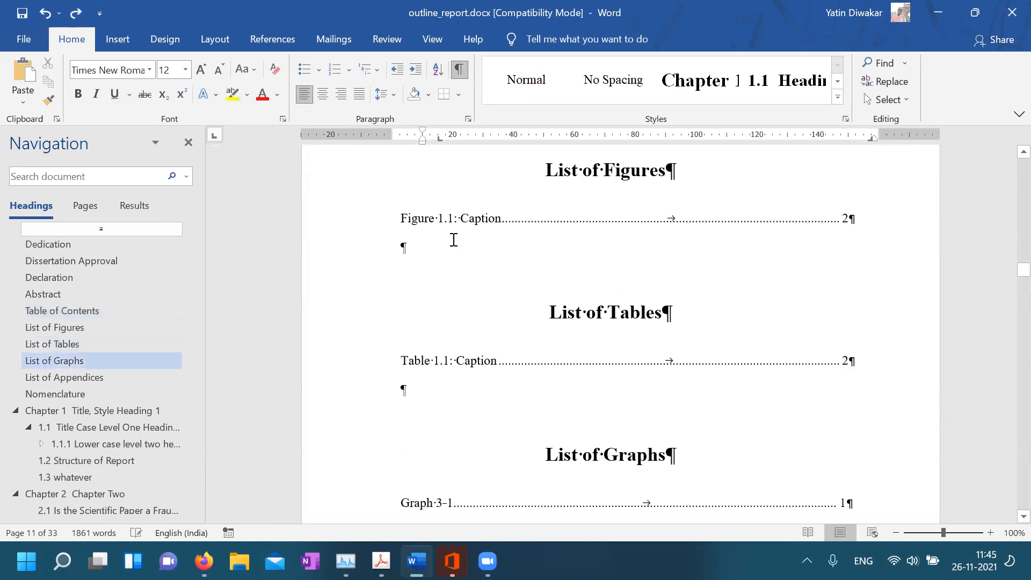
# Check the Figure 1.1, Table 1.1 and Graph 3-1 caption entries in the lists
pyautogui.click(469, 230)
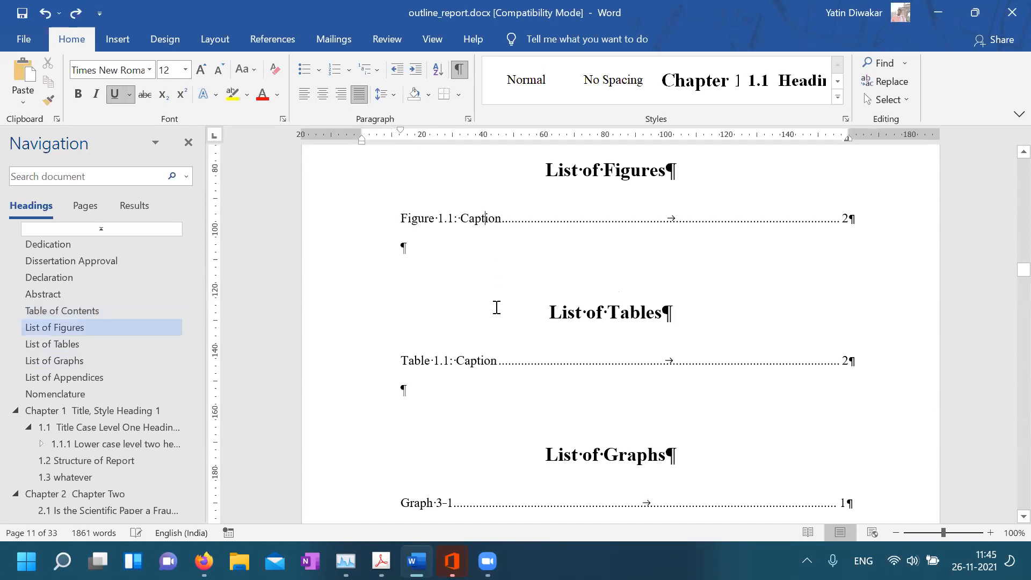
pyautogui.click(489, 372)
pyautogui.scroll(-5, 490, 372)
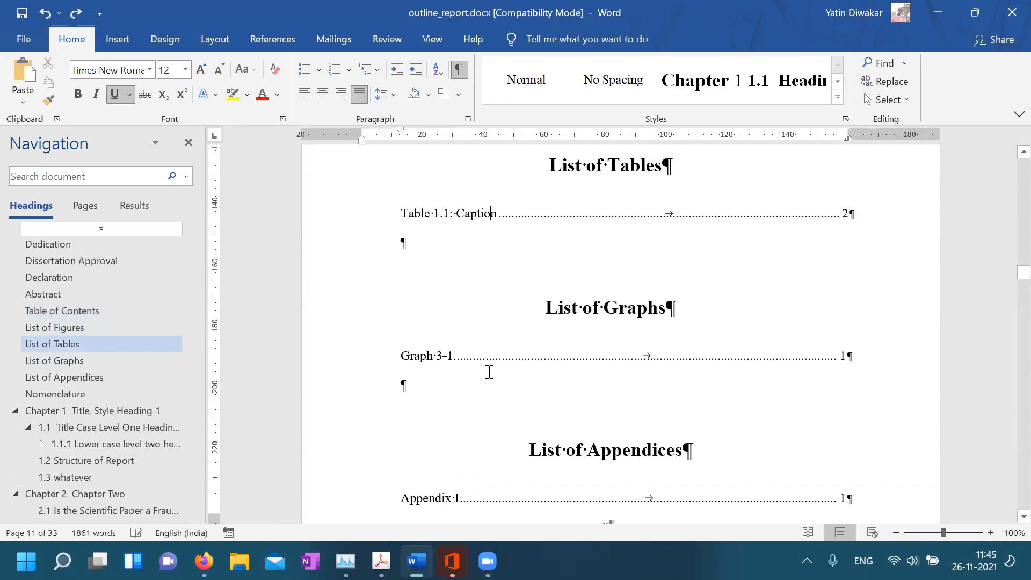
pyautogui.click(487, 371)
pyautogui.scroll(-3, 487, 371)
pyautogui.scroll(7, 487, 371)
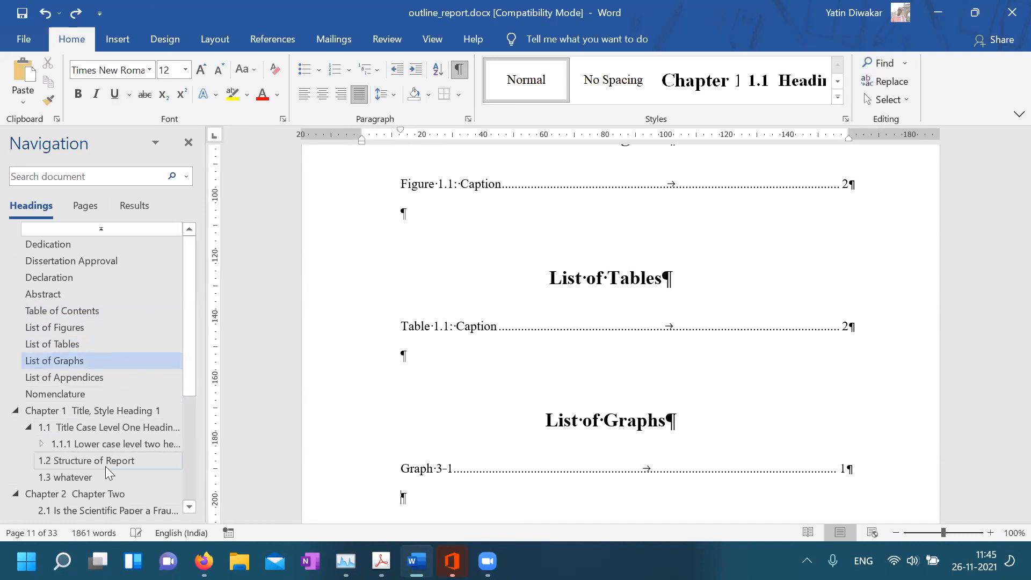
# Jump to Chapter Two, then scroll back and select the Table 1.1 caption line to inspect it
pyautogui.click(92, 497)
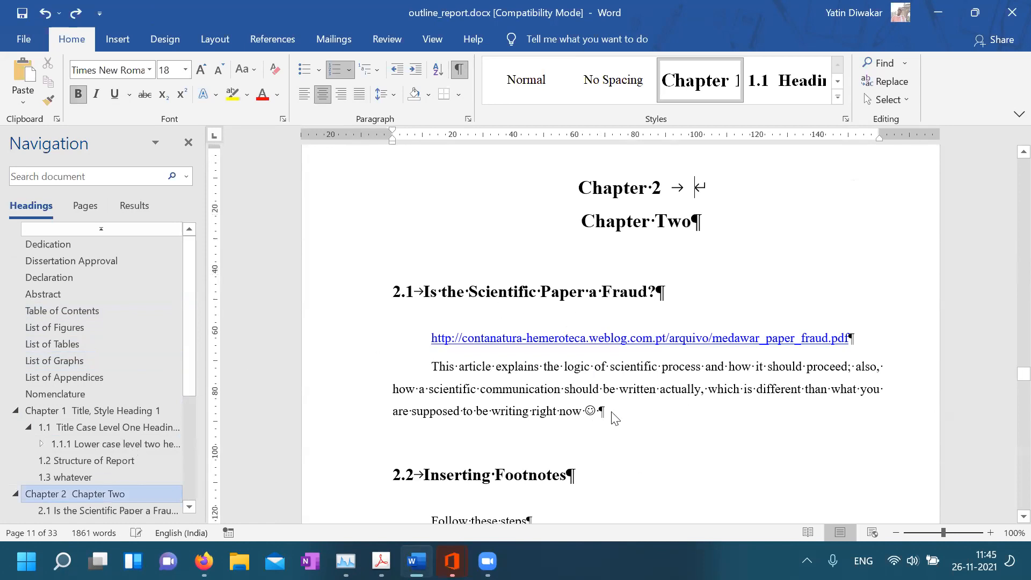
pyautogui.scroll(10, 612, 414)
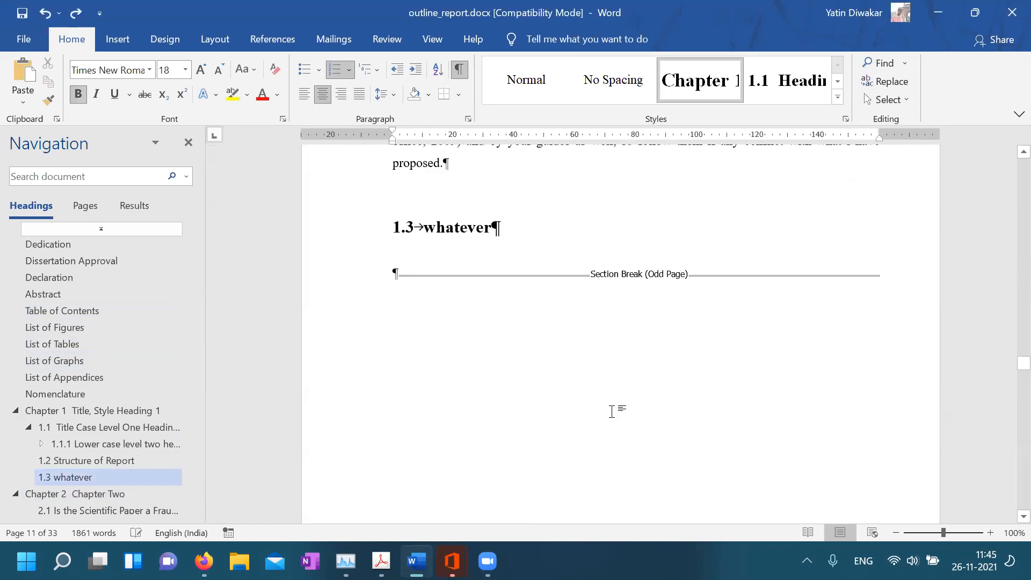
pyautogui.scroll(12, 612, 412)
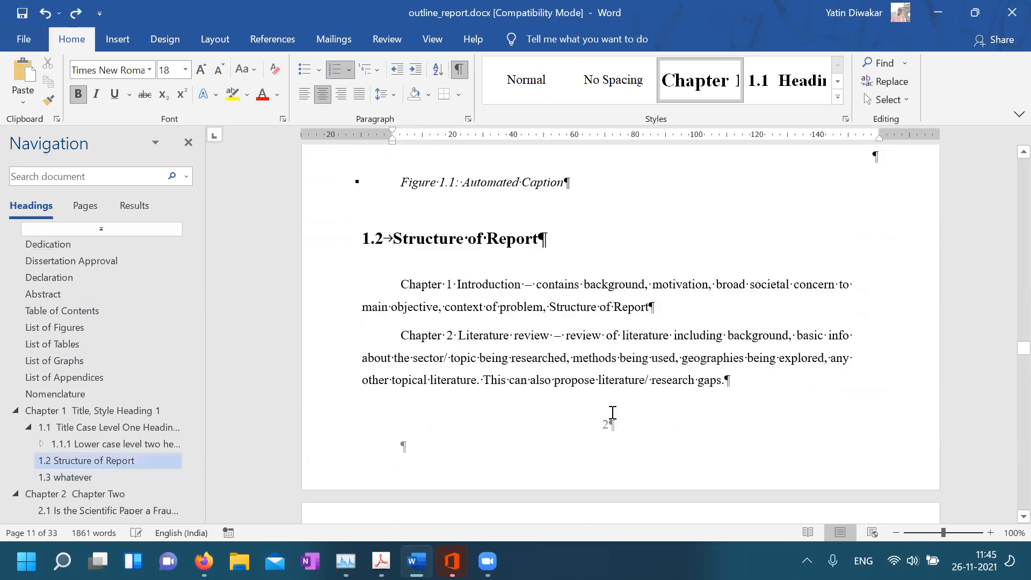
pyautogui.scroll(8, 612, 413)
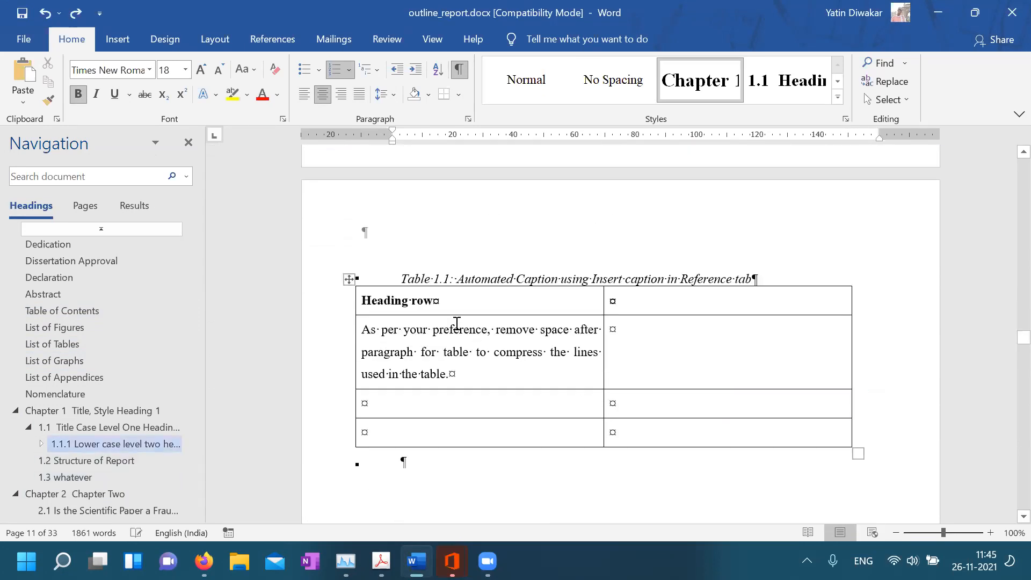
pyautogui.click(394, 277)
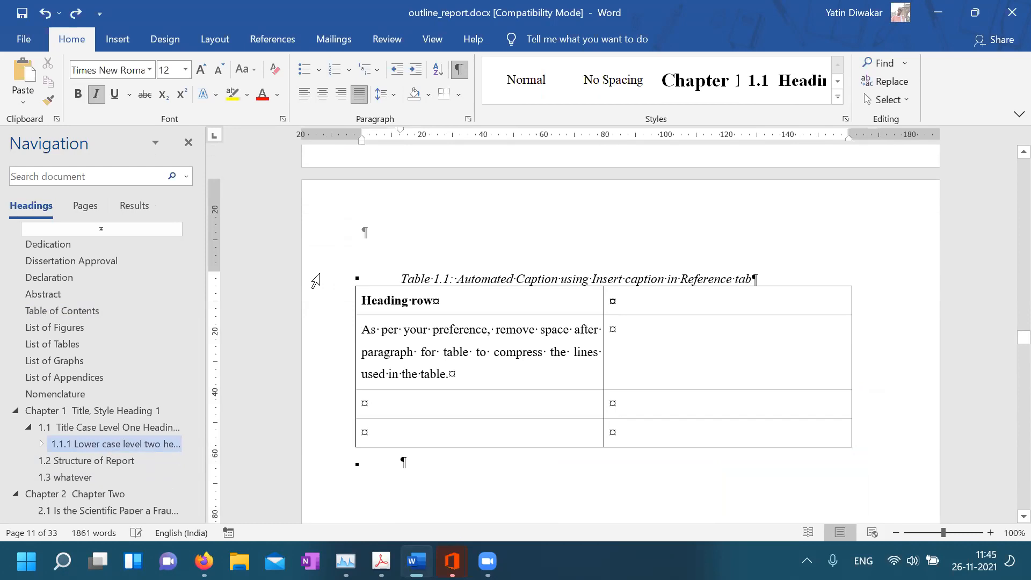
pyautogui.tripleClick(390, 280)
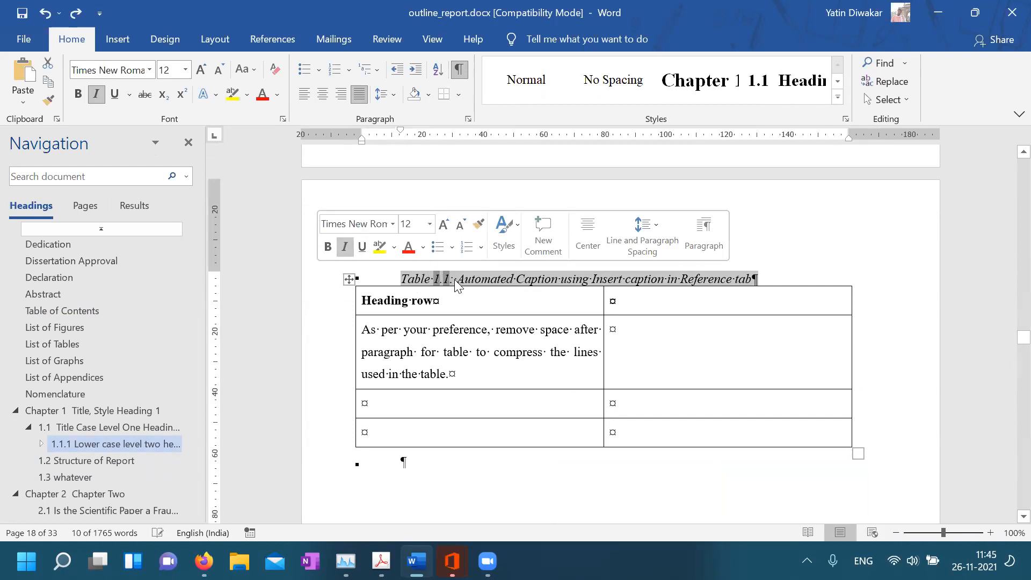
pyautogui.click(456, 315)
# Insert an empty paragraph before the odd-page section break ending 2.2.2 Referencing
pyautogui.scroll(-6, 500, 426)
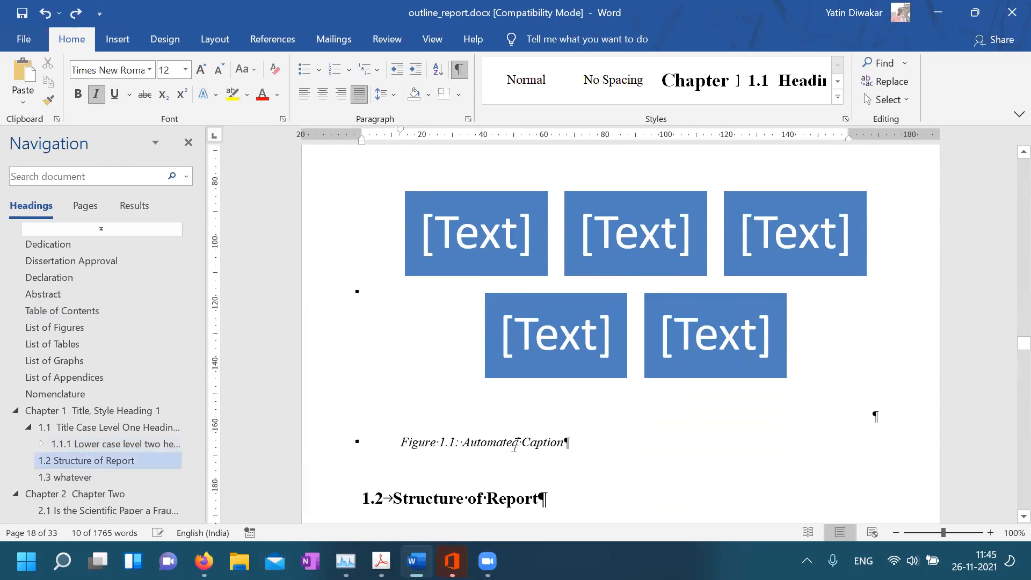
pyautogui.scroll(-20, 514, 446)
pyautogui.scroll(-20, 516, 446)
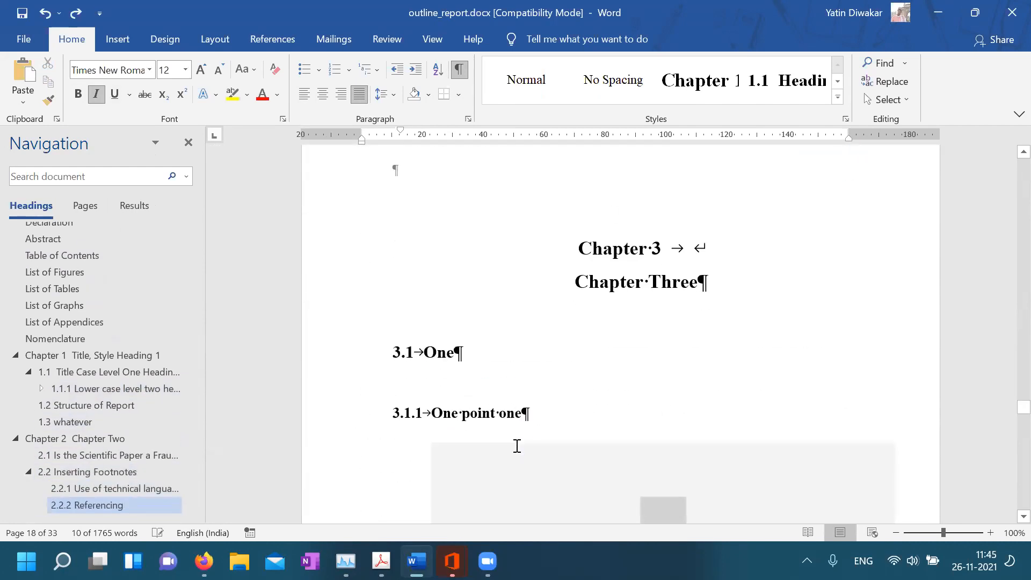
pyautogui.scroll(-10, 517, 445)
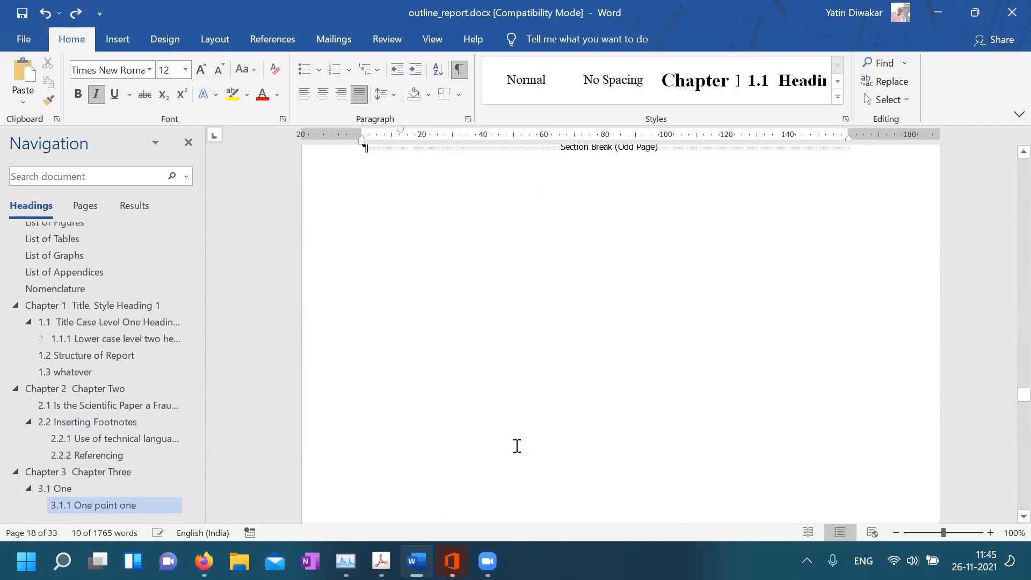
pyautogui.scroll(1, 517, 446)
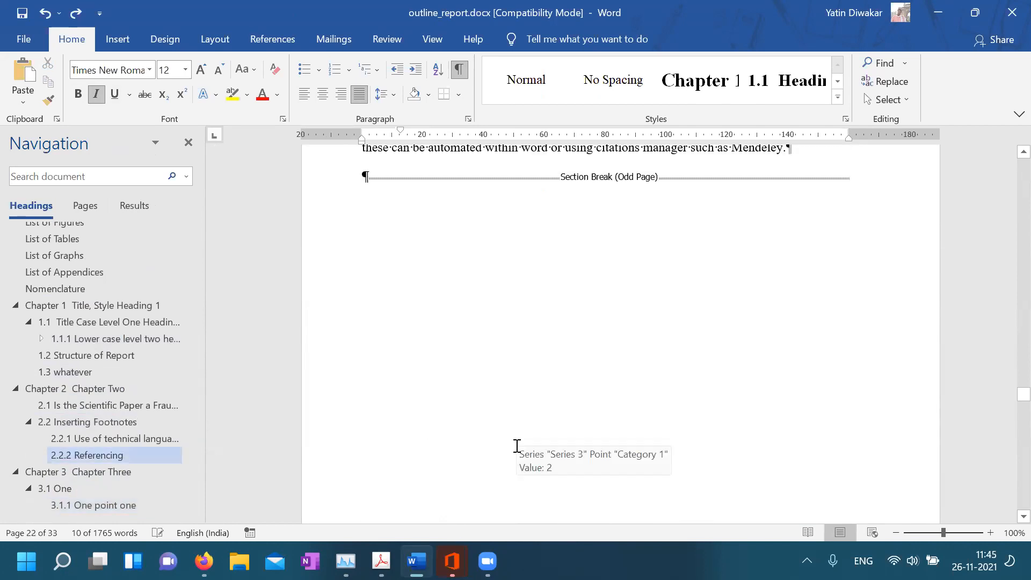
pyautogui.scroll(10, 517, 346)
pyautogui.scroll(-10, 517, 349)
pyautogui.click(361, 325)
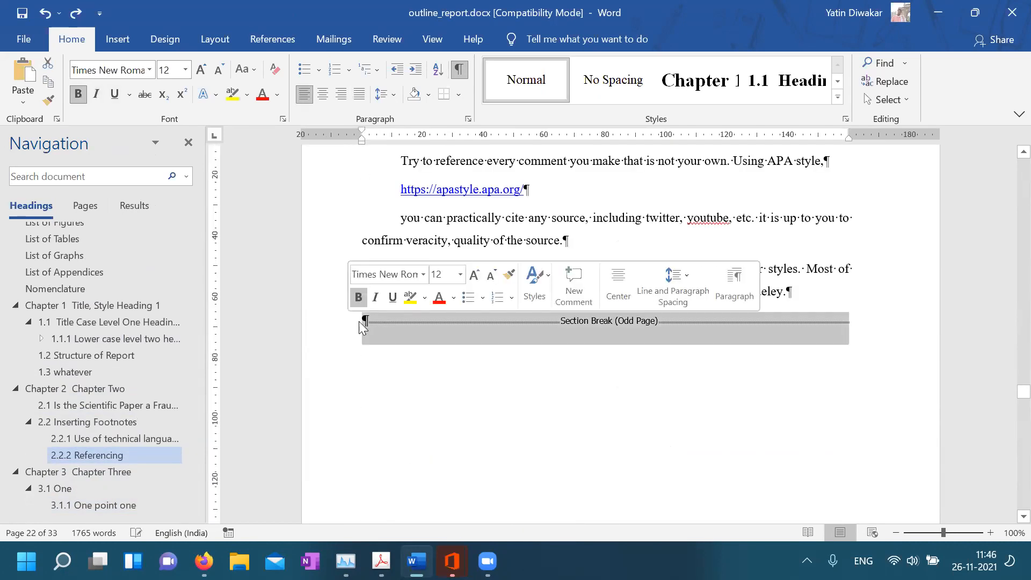
pyautogui.click(362, 323)
pyautogui.press('Return')
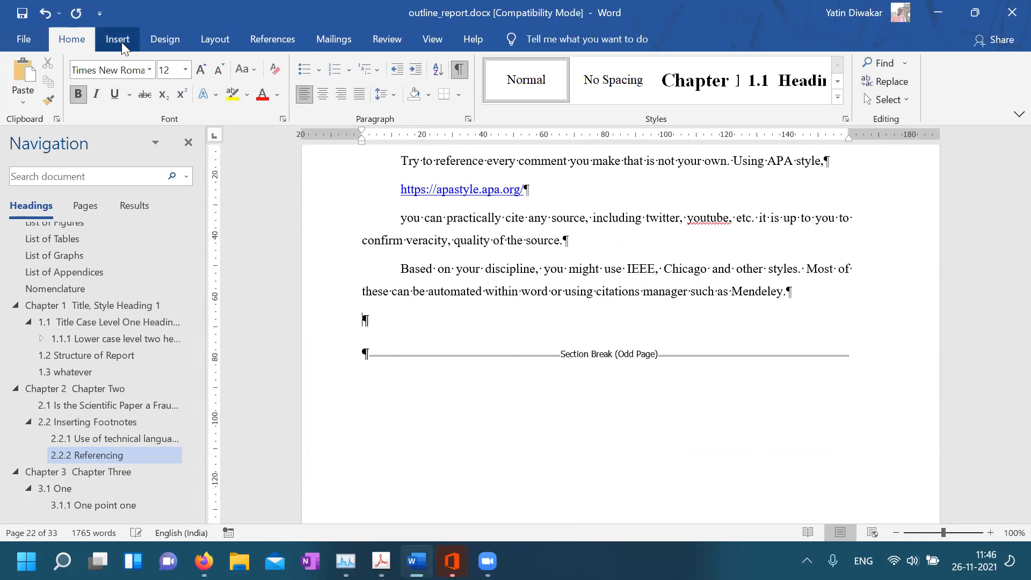
pyautogui.click(122, 45)
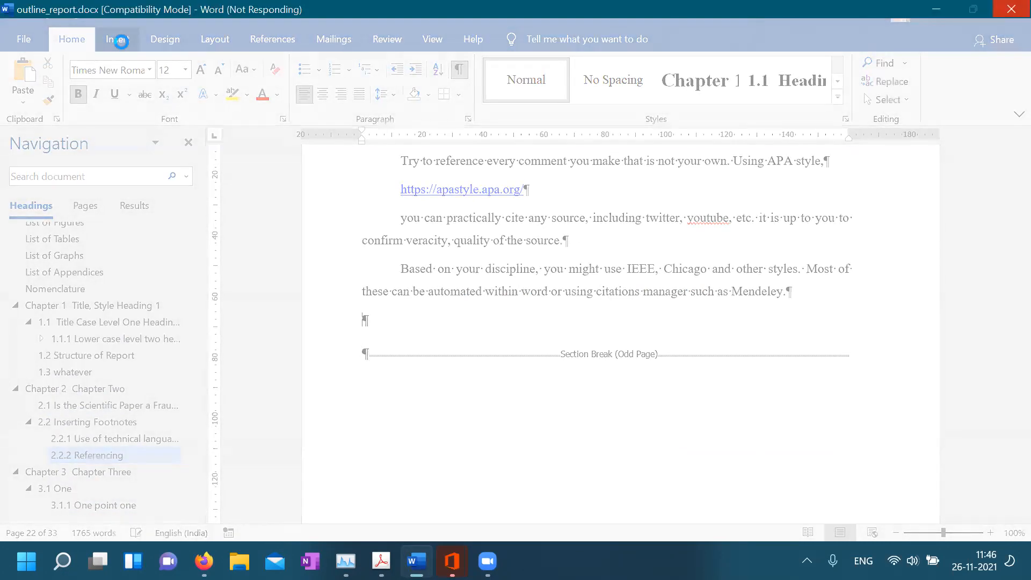
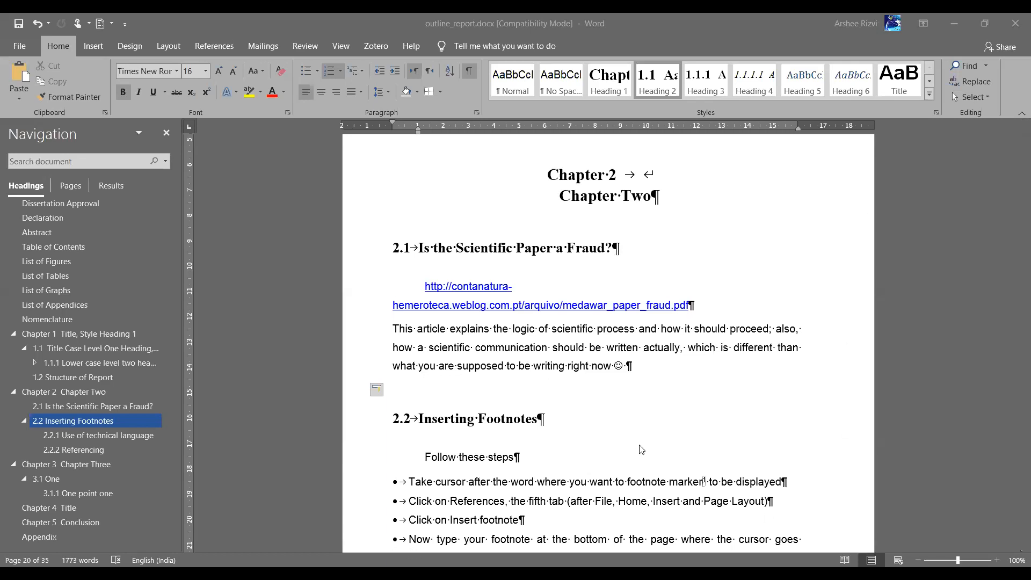
# Insert an empty 4-column, 3-row table on a new paragraph below the 'right now' paragraph
pyautogui.hotkey('ctrl', 'alt', 'shift', 's')
pyautogui.click(638, 370)
pyautogui.press('Return')
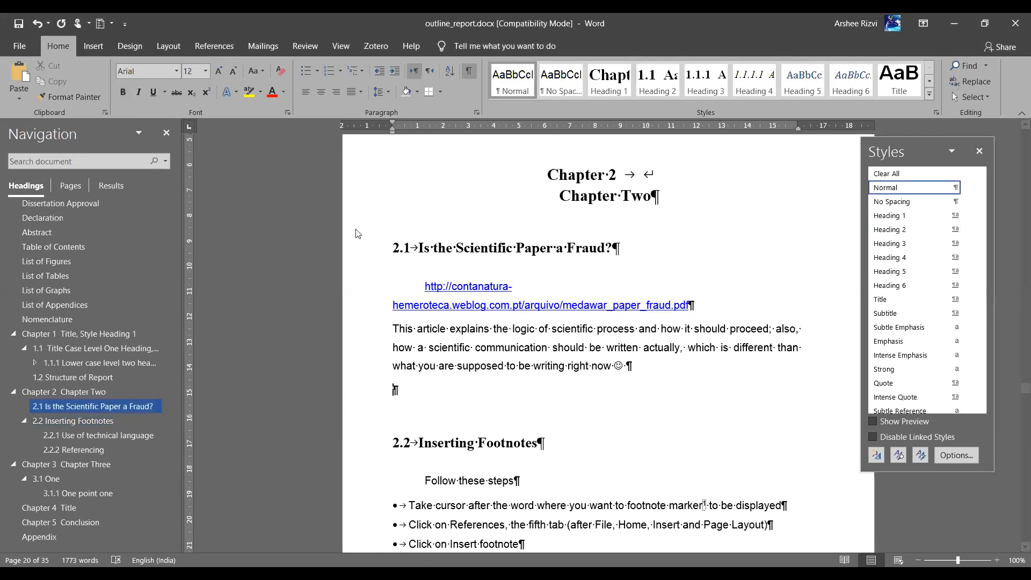
pyautogui.click(92, 46)
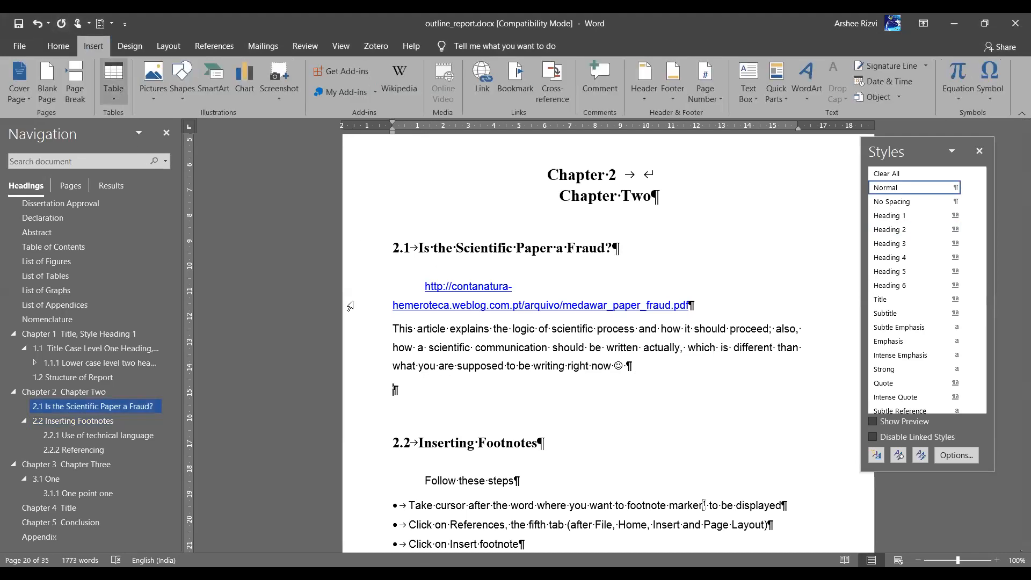
pyautogui.click(149, 151)
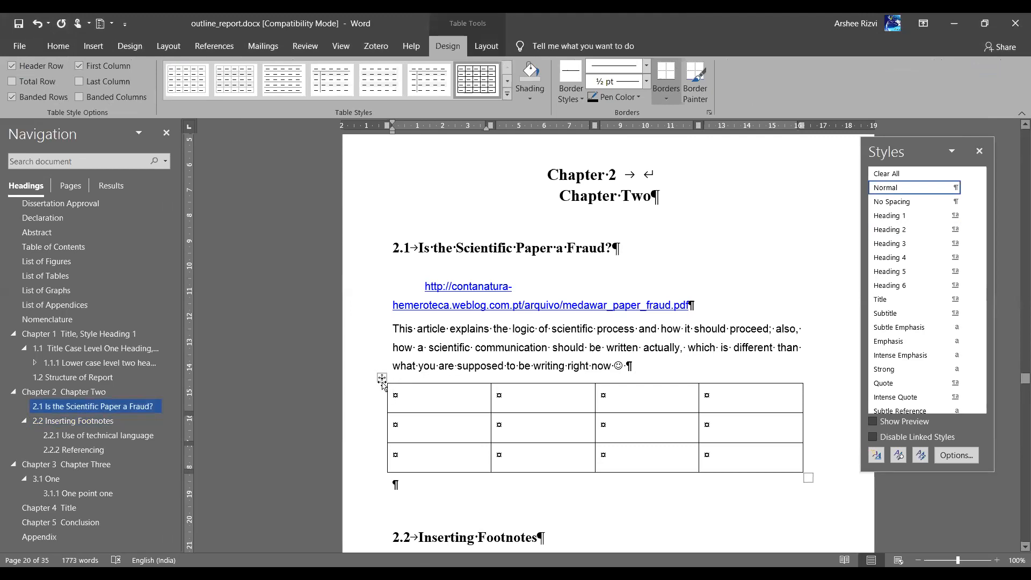
pyautogui.click(382, 379)
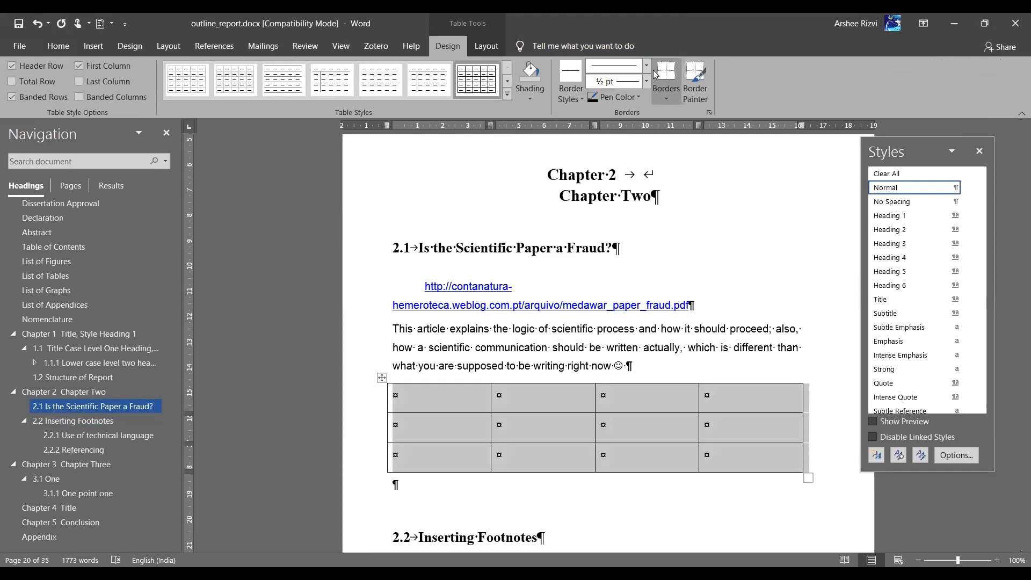
pyautogui.hotkey('alt', 'Tab')
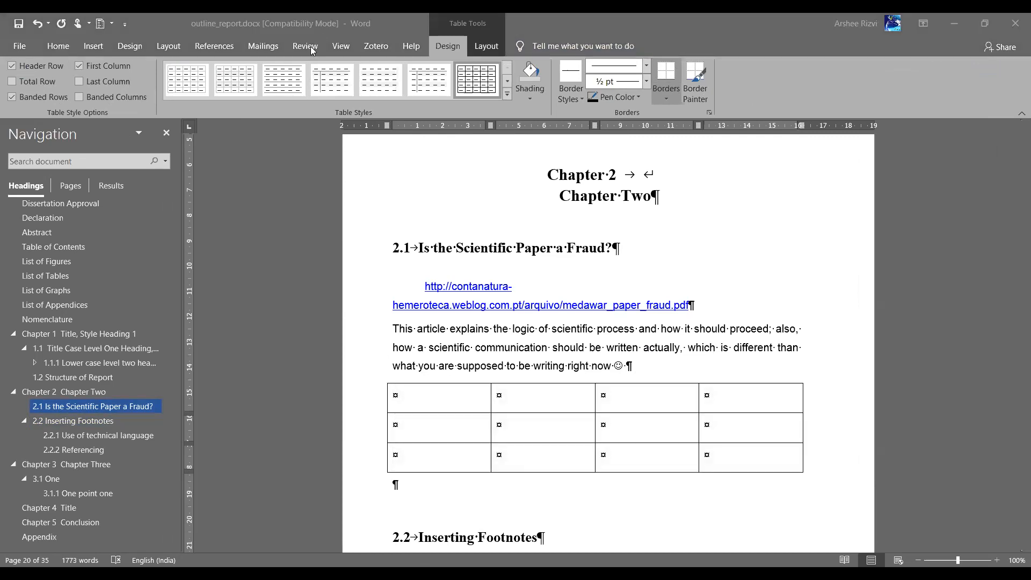
pyautogui.hotkey('alt', 'Tab')
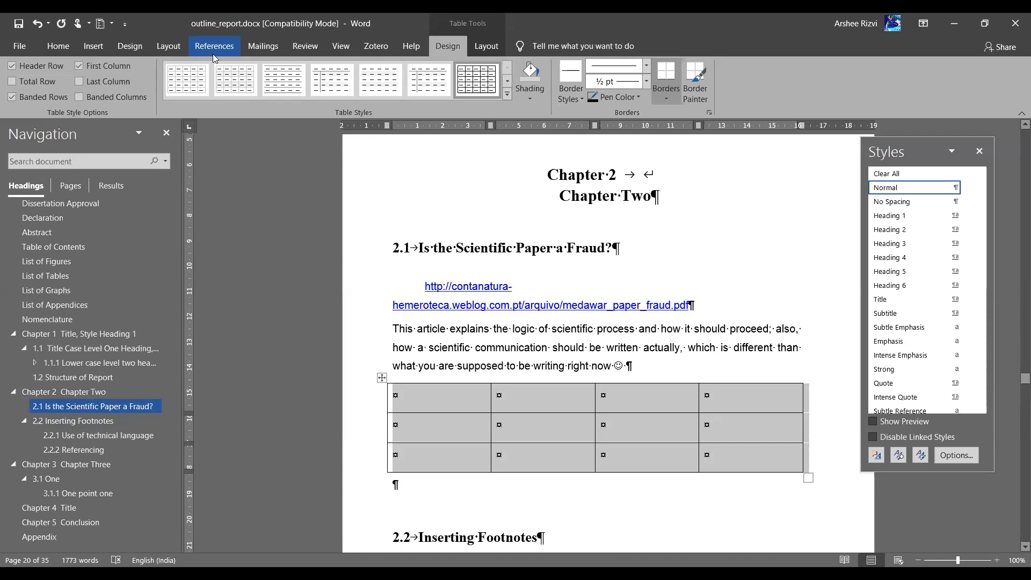
pyautogui.click(213, 54)
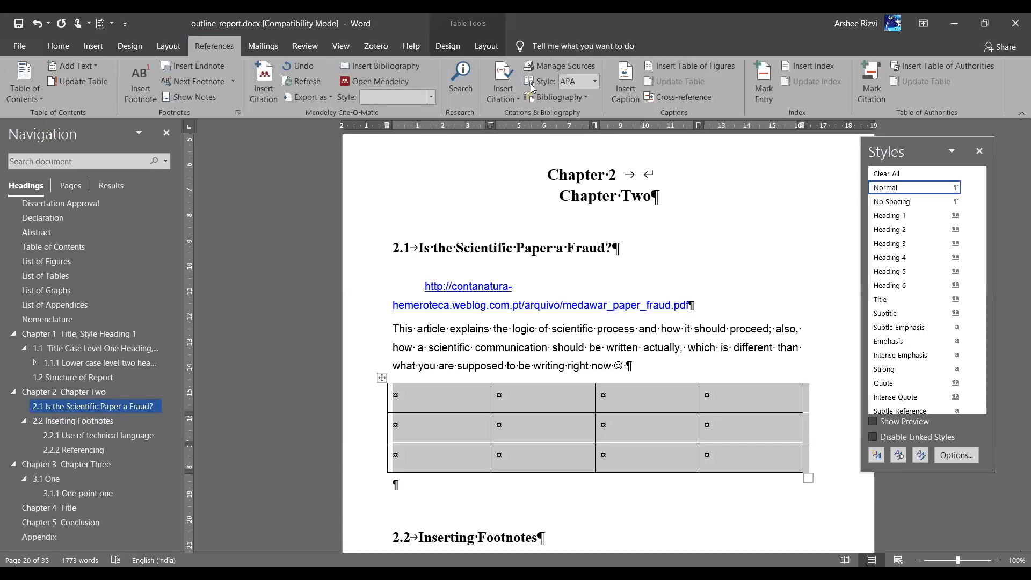
pyautogui.click(623, 86)
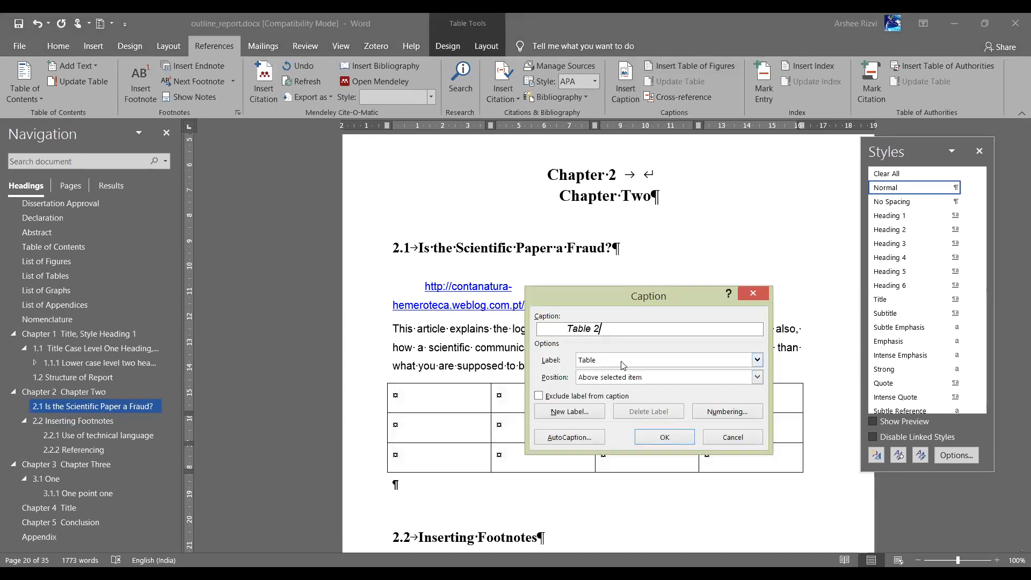
pyautogui.click(604, 360)
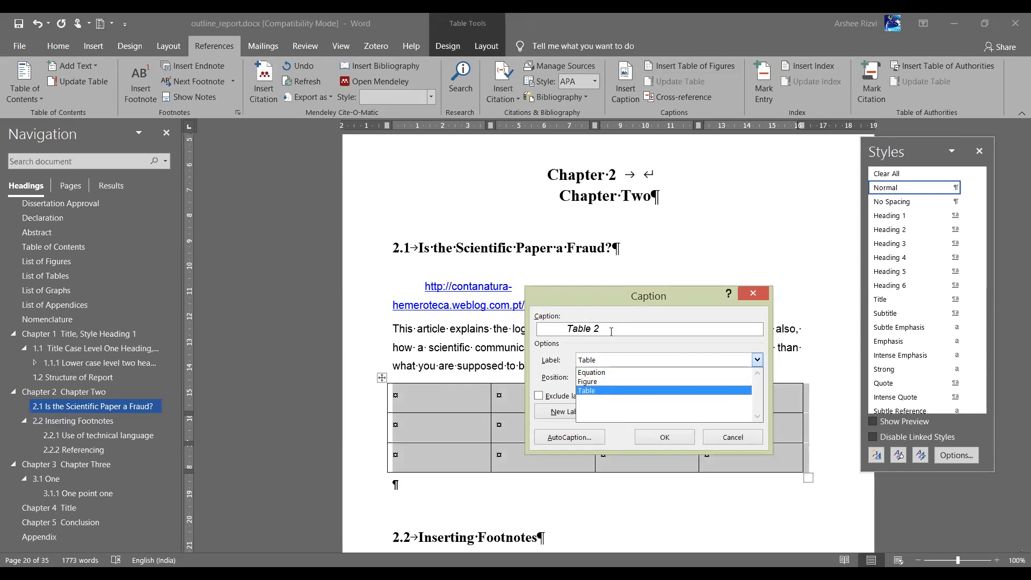
pyautogui.click(598, 391)
pyautogui.click(612, 332)
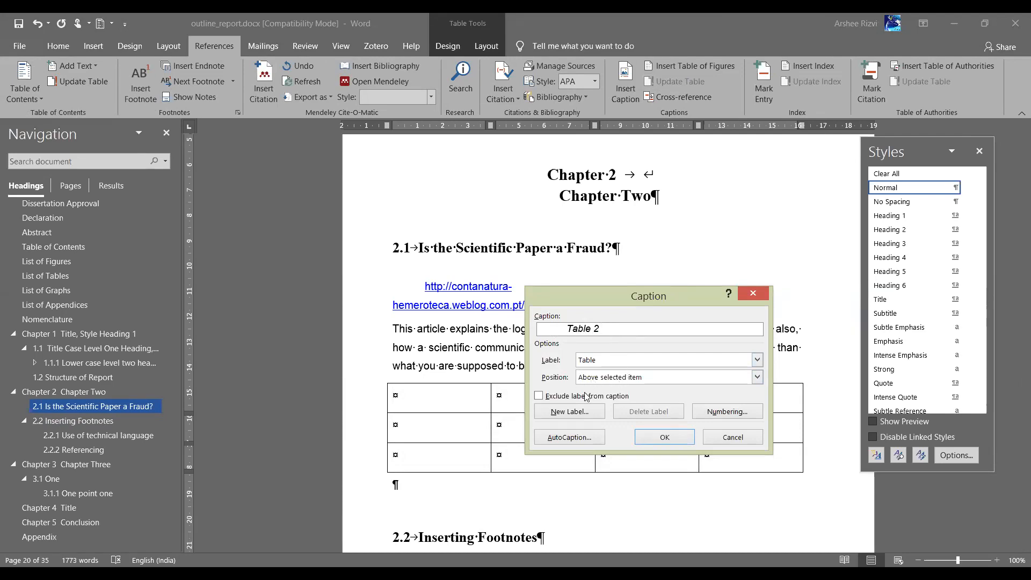
pyautogui.click(728, 419)
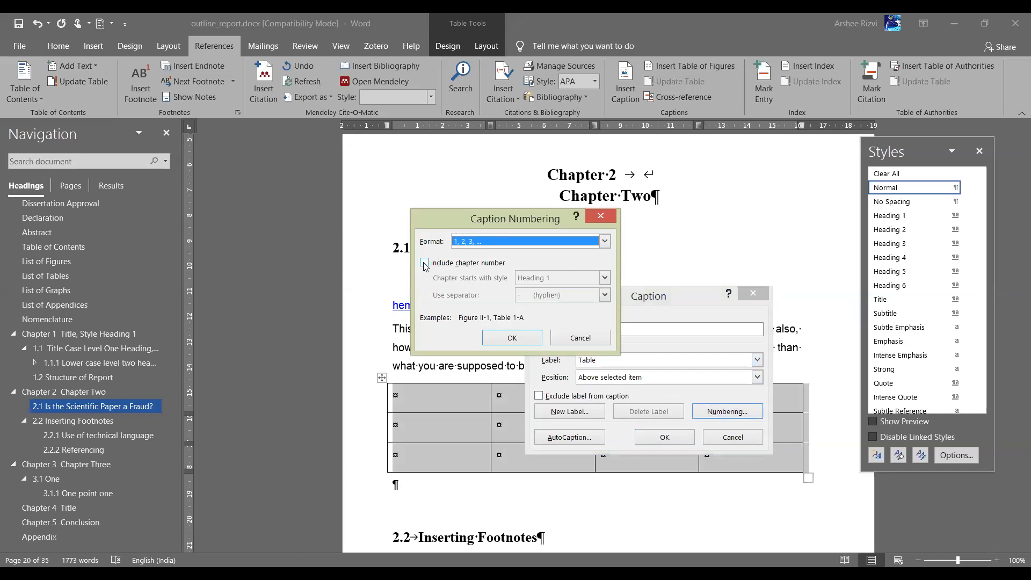
pyautogui.click(424, 263)
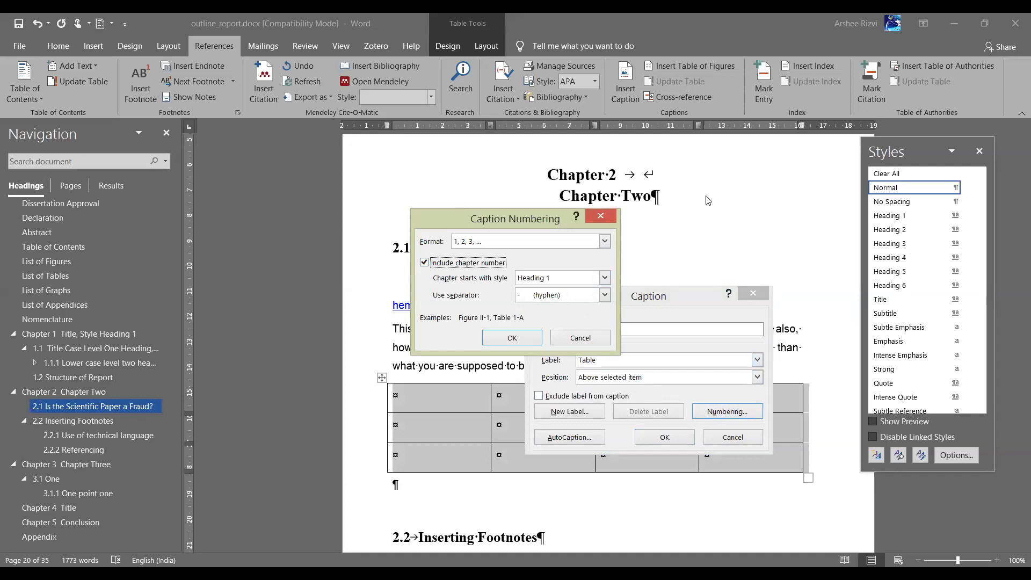
pyautogui.click(601, 216)
pyautogui.click(753, 294)
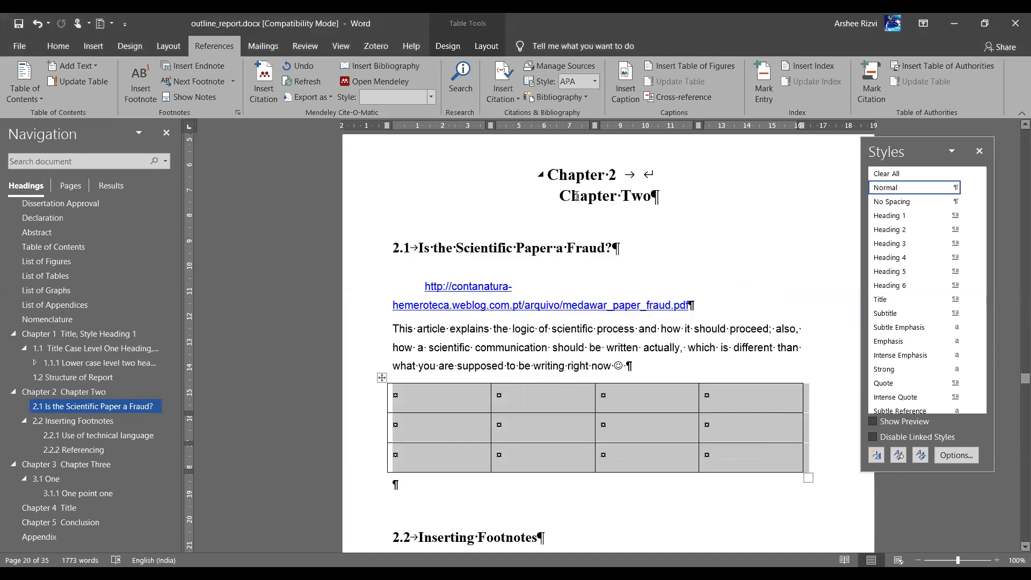
# Set caption numbering to include the Heading 1 chapter number with a period separator
pyautogui.click(576, 195)
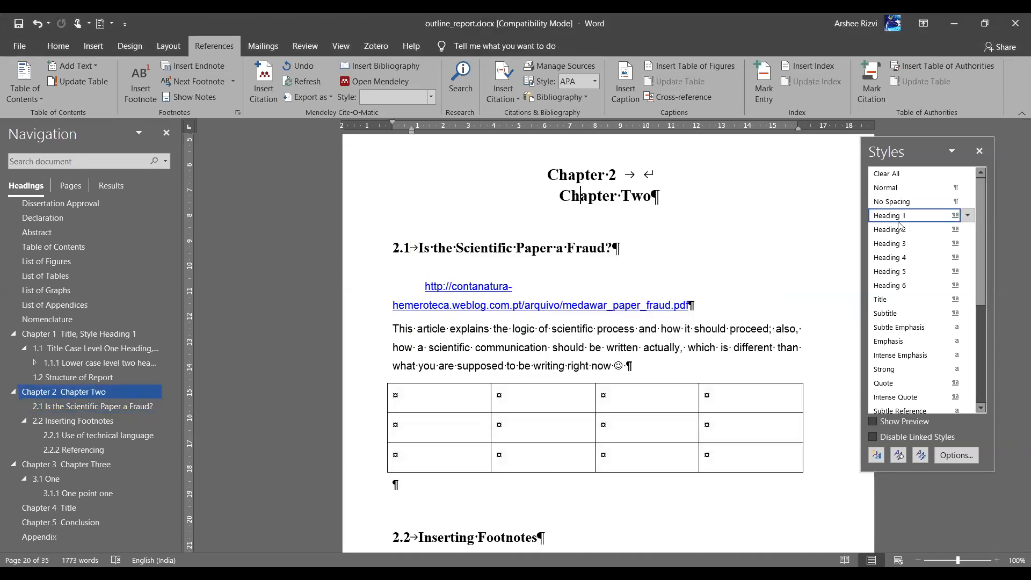
pyautogui.click(625, 81)
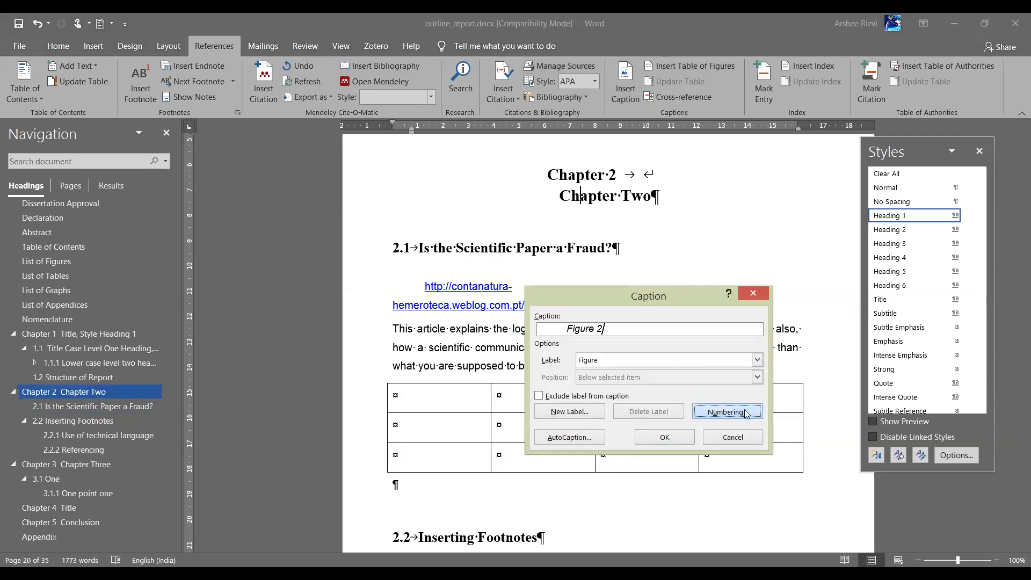
pyautogui.click(728, 412)
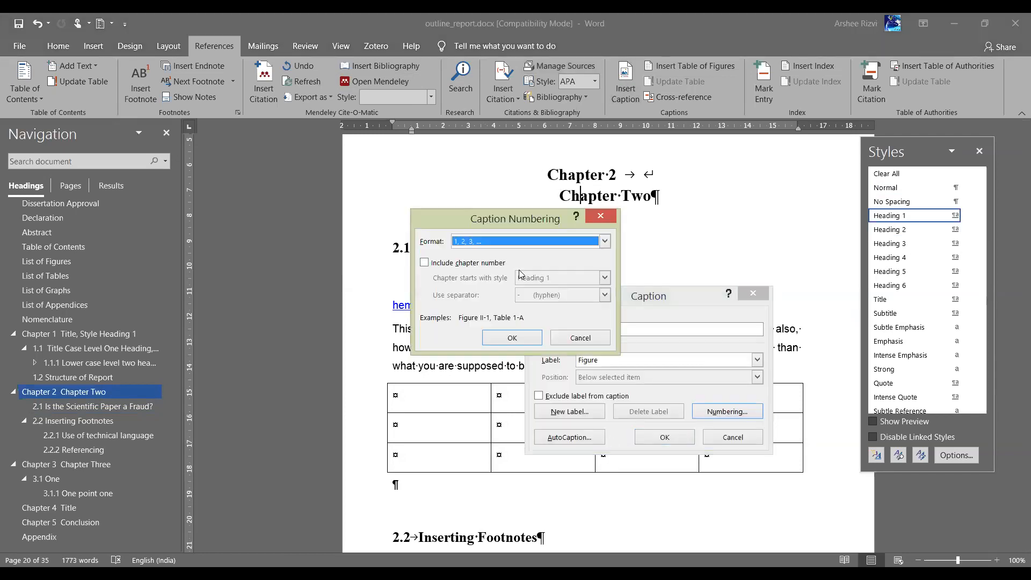
pyautogui.click(437, 264)
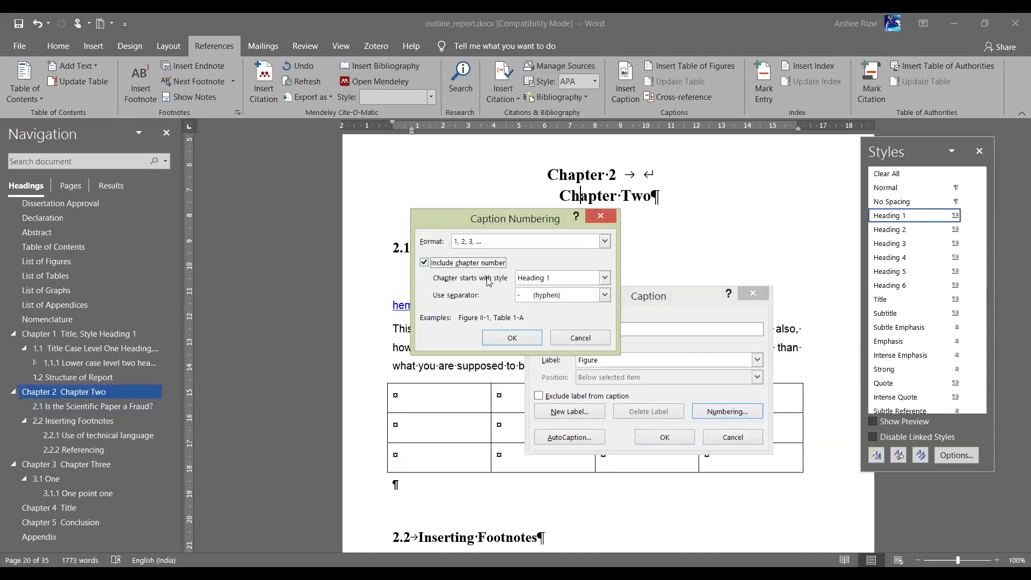
pyautogui.click(540, 278)
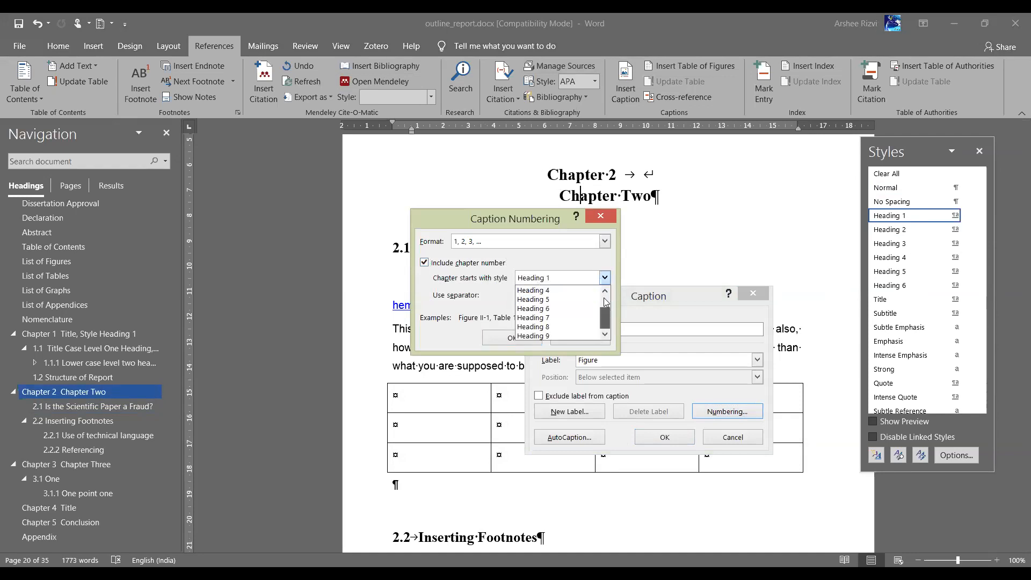
pyautogui.click(544, 290)
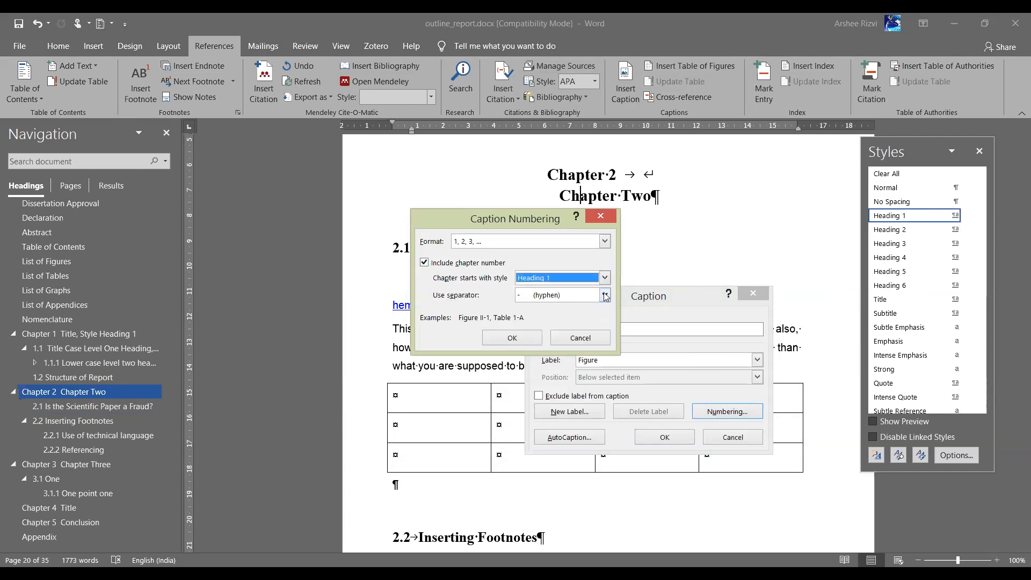
pyautogui.click(605, 295)
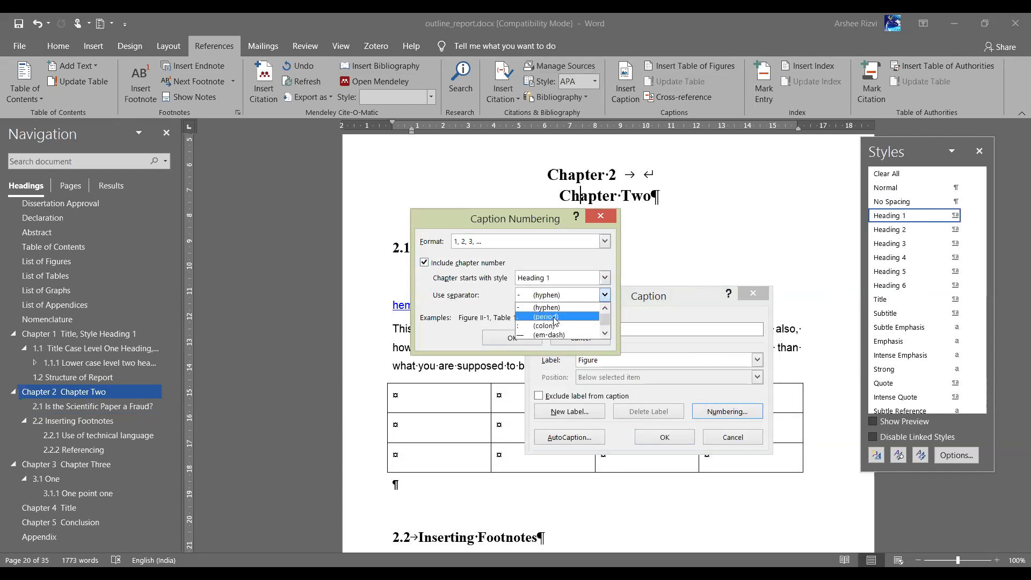
pyautogui.click(555, 317)
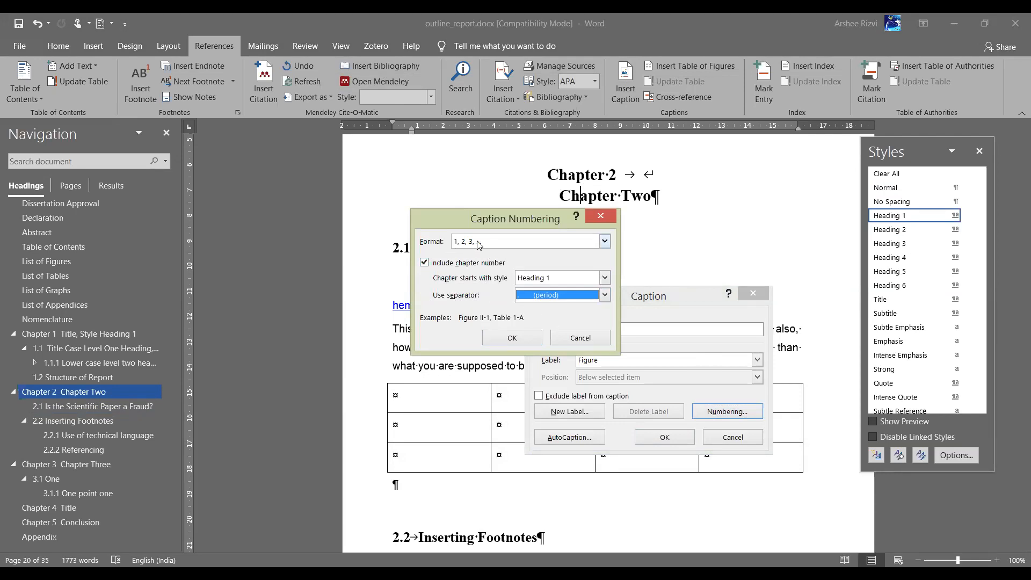
pyautogui.click(511, 340)
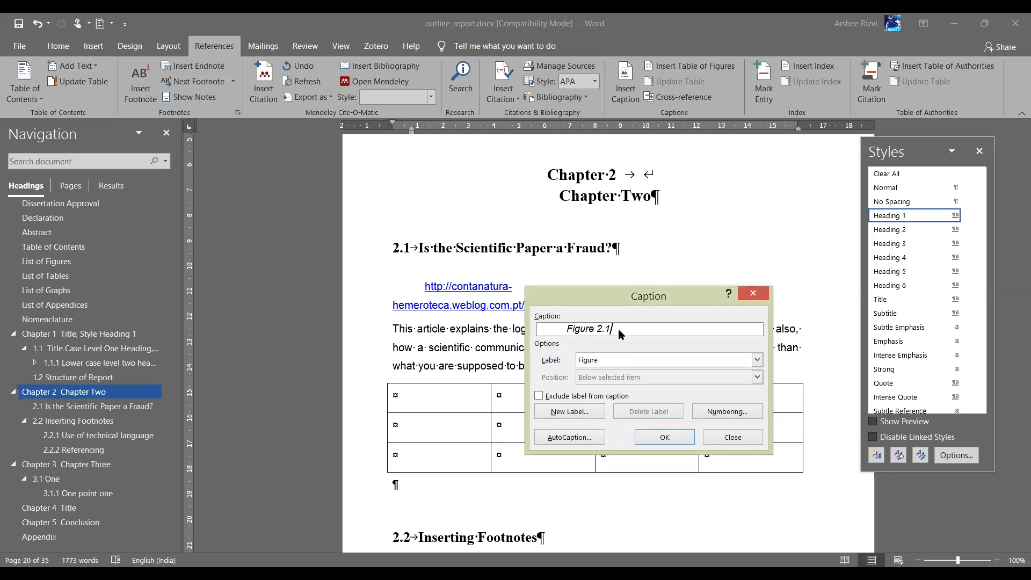
# Switch the caption label to Table and reapply chapter-number numbering with a period separator
pyautogui.click(621, 367)
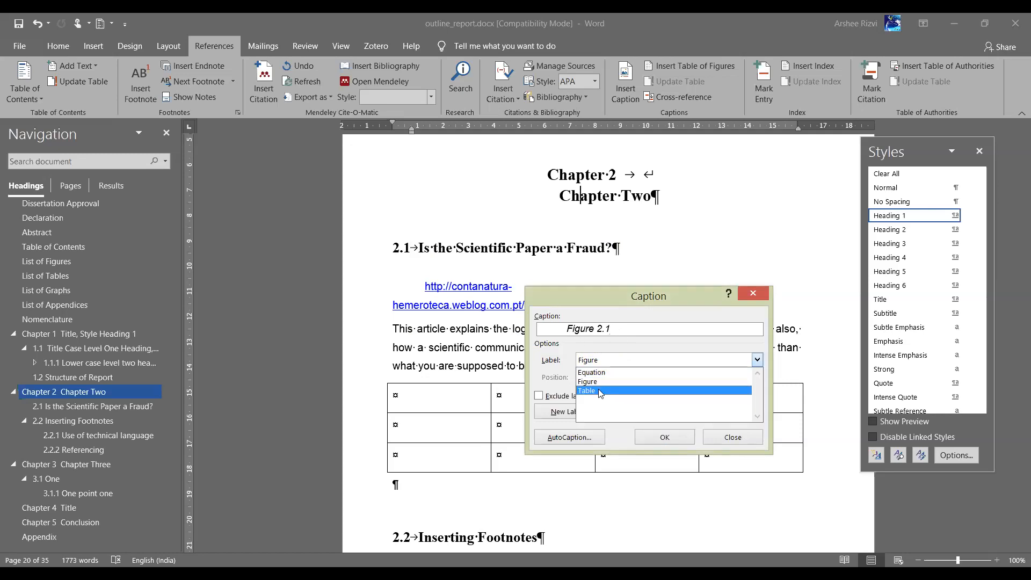
pyautogui.click(600, 391)
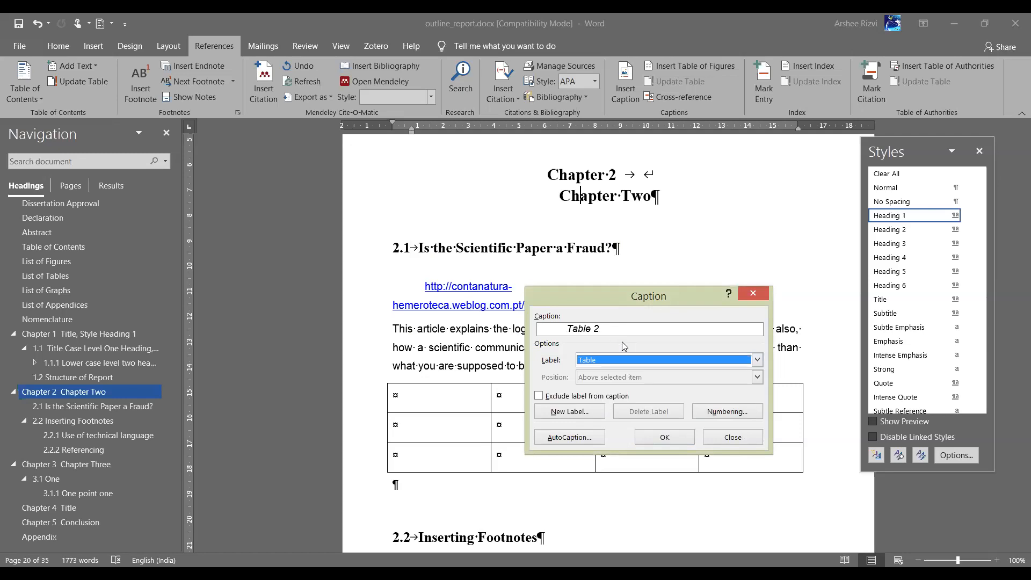
pyautogui.click(716, 413)
pyautogui.click(467, 264)
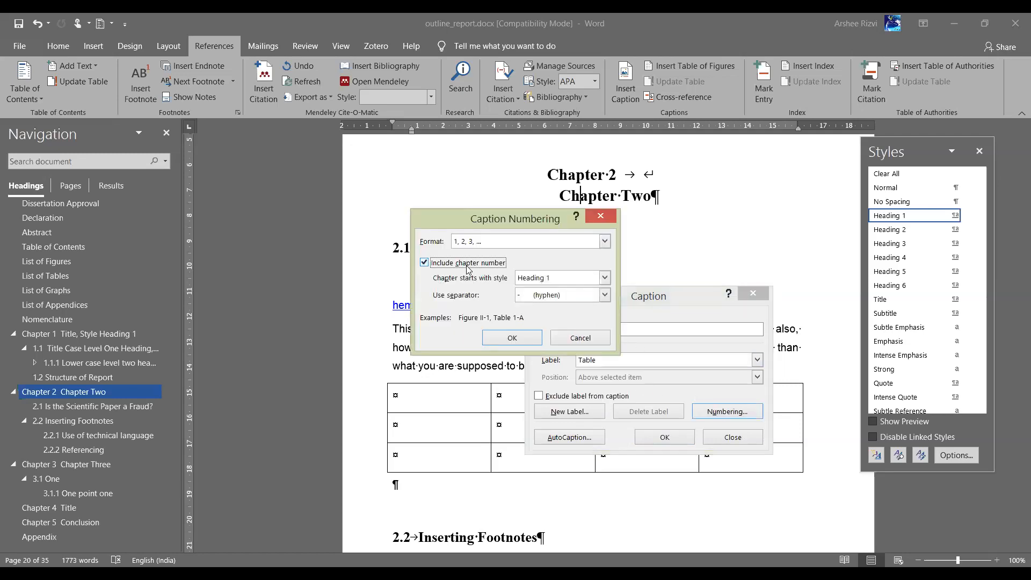
pyautogui.click(565, 298)
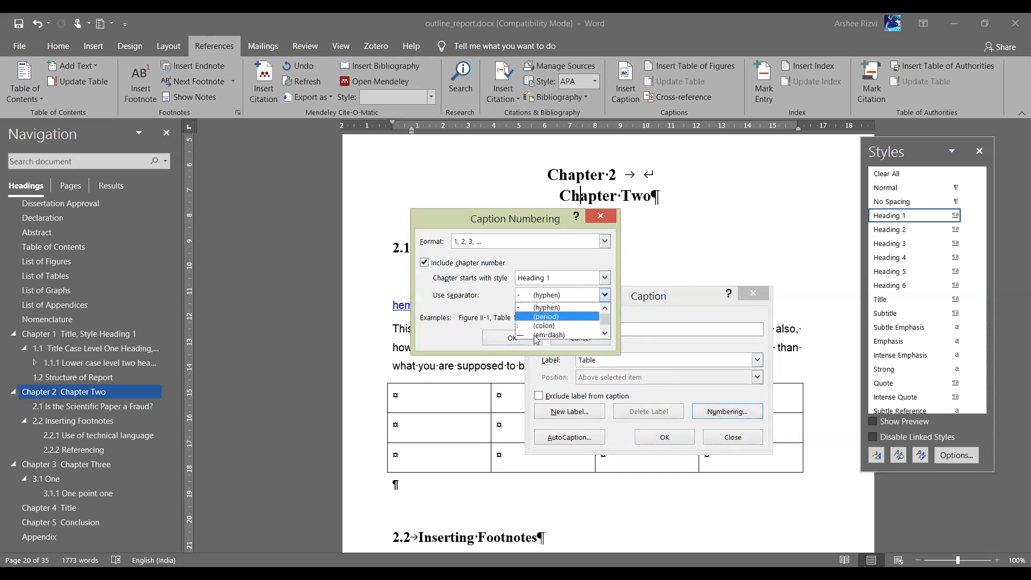
pyautogui.click(546, 317)
pyautogui.click(513, 338)
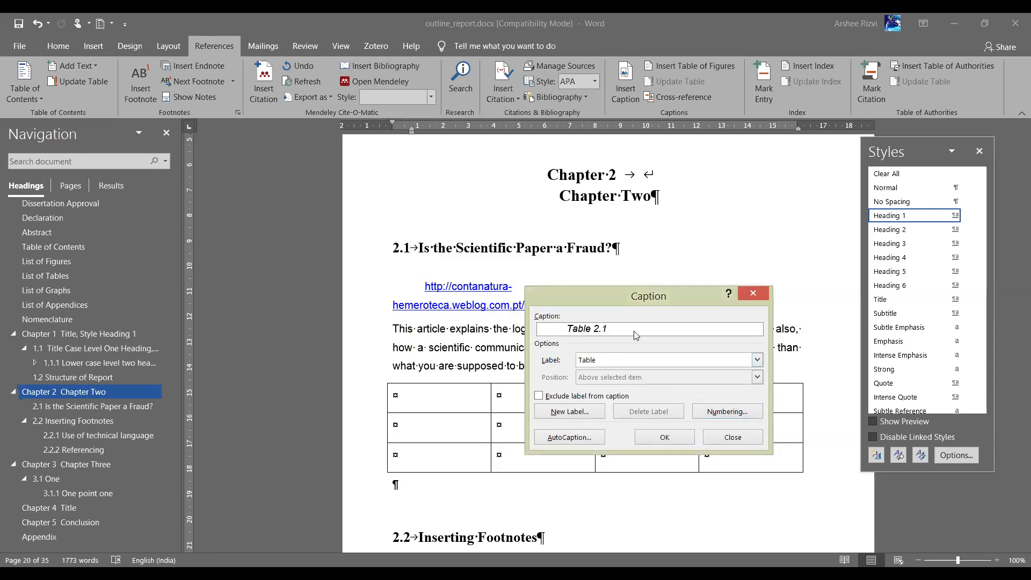
# Insert the table caption, which mistakenly lands inside the Chapter Two heading as 'Table 1.2'
pyautogui.click(660, 437)
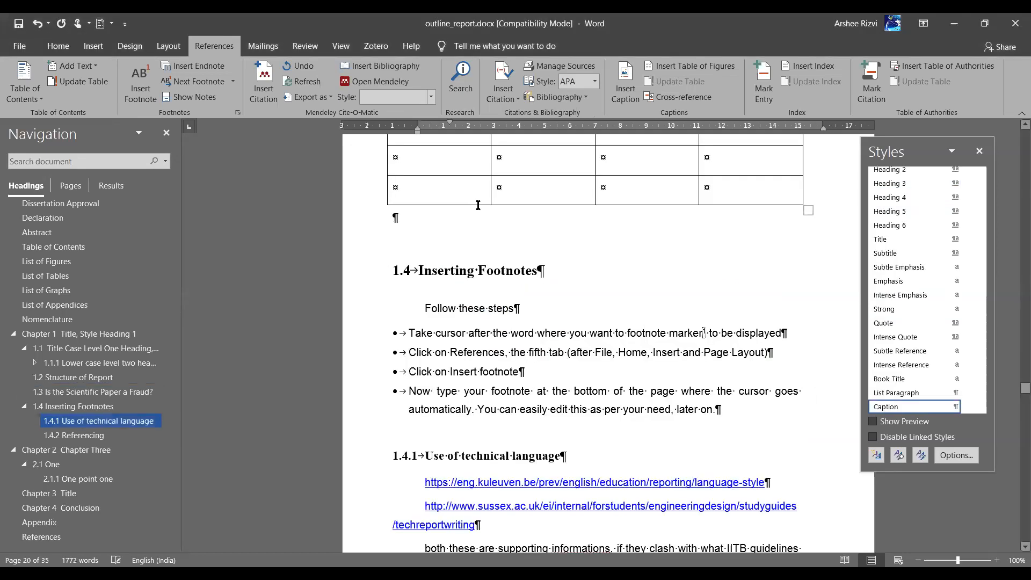
pyautogui.scroll(3, 497, 211)
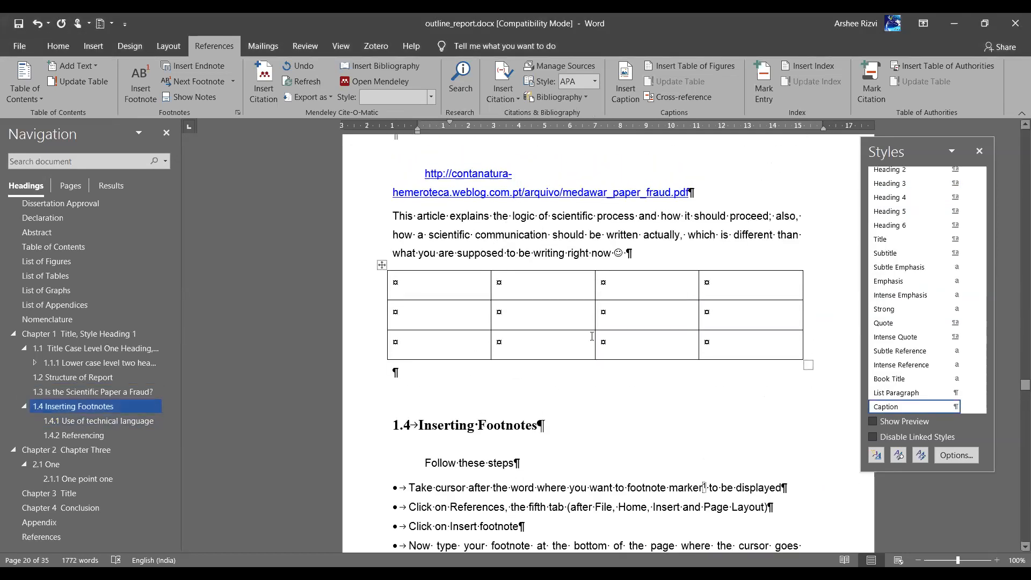
pyautogui.scroll(2, 592, 337)
pyautogui.scroll(-5, 592, 337)
pyautogui.scroll(-7, 592, 336)
pyautogui.scroll(9, 592, 338)
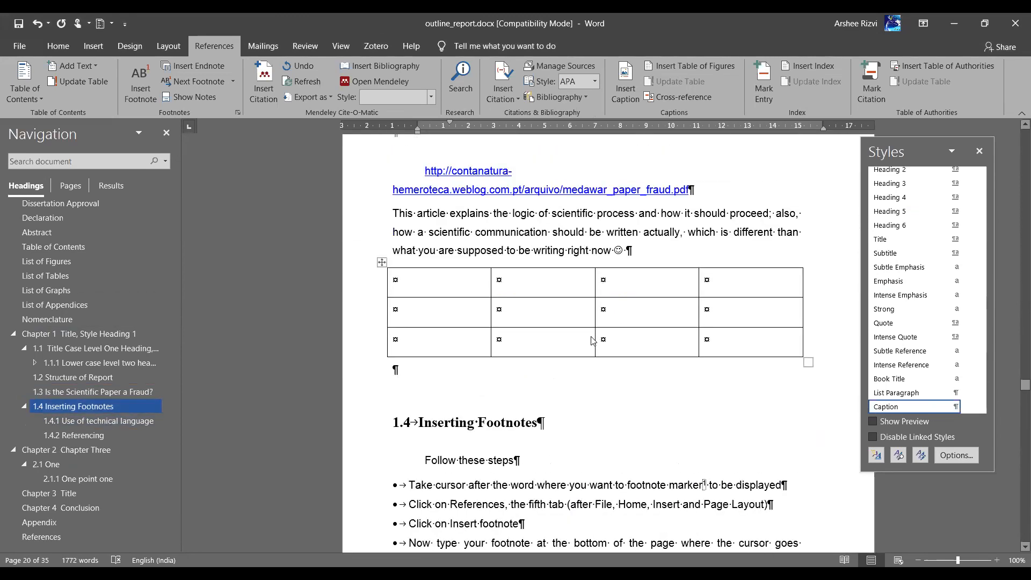
pyautogui.scroll(9, 592, 339)
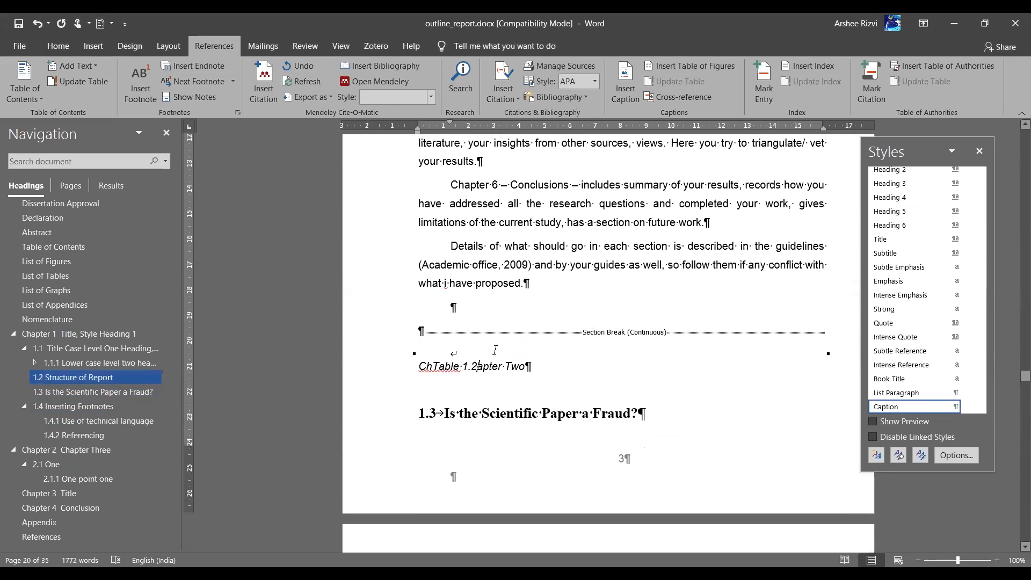
# Undo the misplaced caption so the heading reads 'Chapter Two' again
pyautogui.click(374, 370)
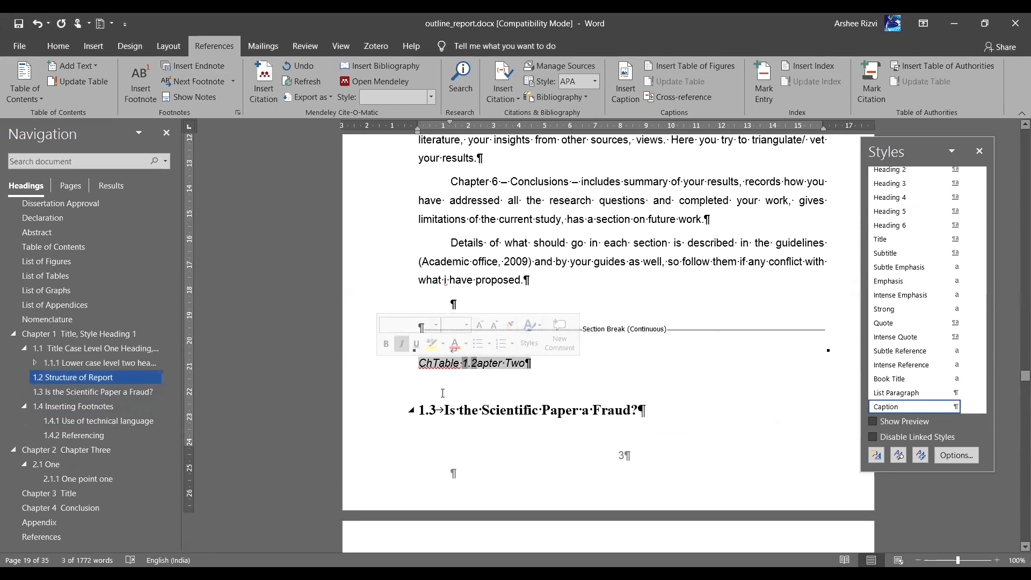
pyautogui.scroll(4, 443, 393)
pyautogui.scroll(-13, 442, 394)
pyautogui.scroll(6, 443, 394)
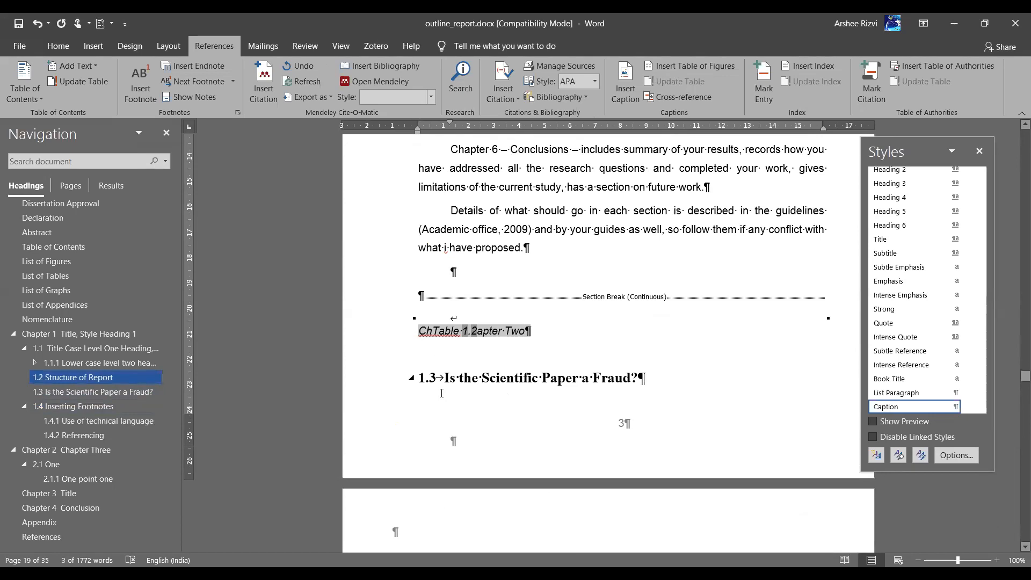
pyautogui.hotkey('ctrl', 'z')
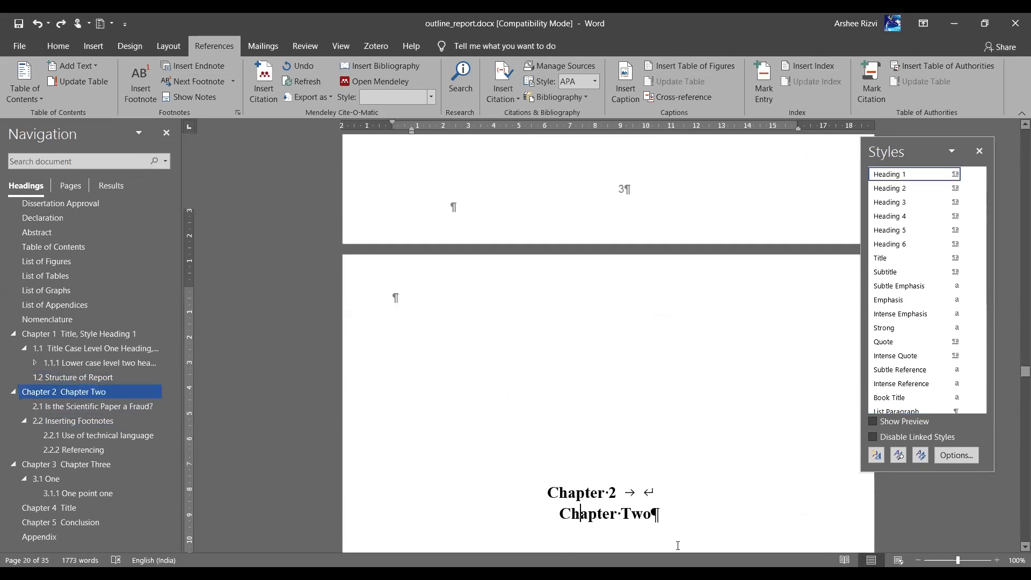
# Caption the empty table 'Table 2.1: caption' above it and select the caption line
pyautogui.scroll(-3, 539, 359)
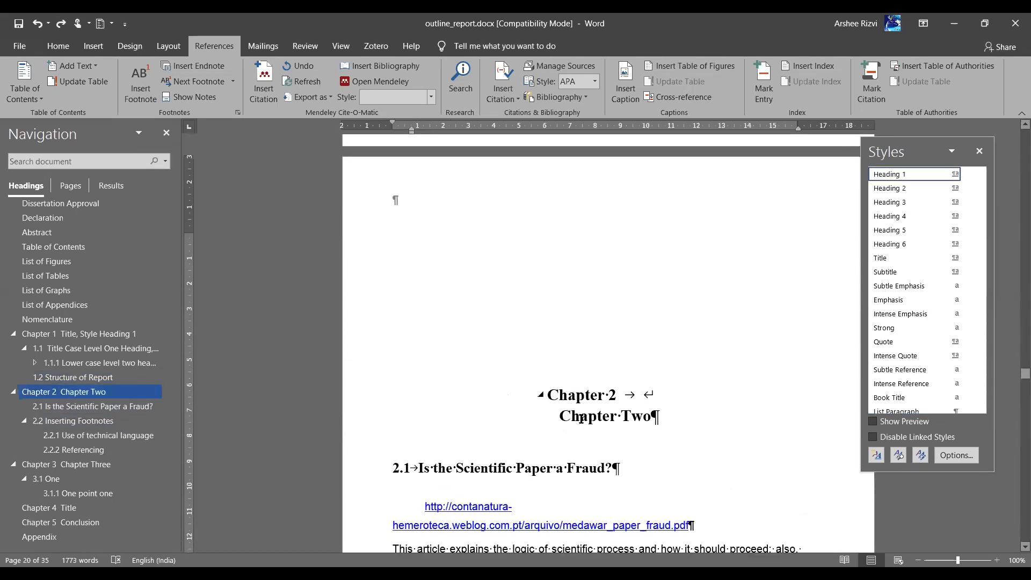
pyautogui.scroll(-6, 581, 419)
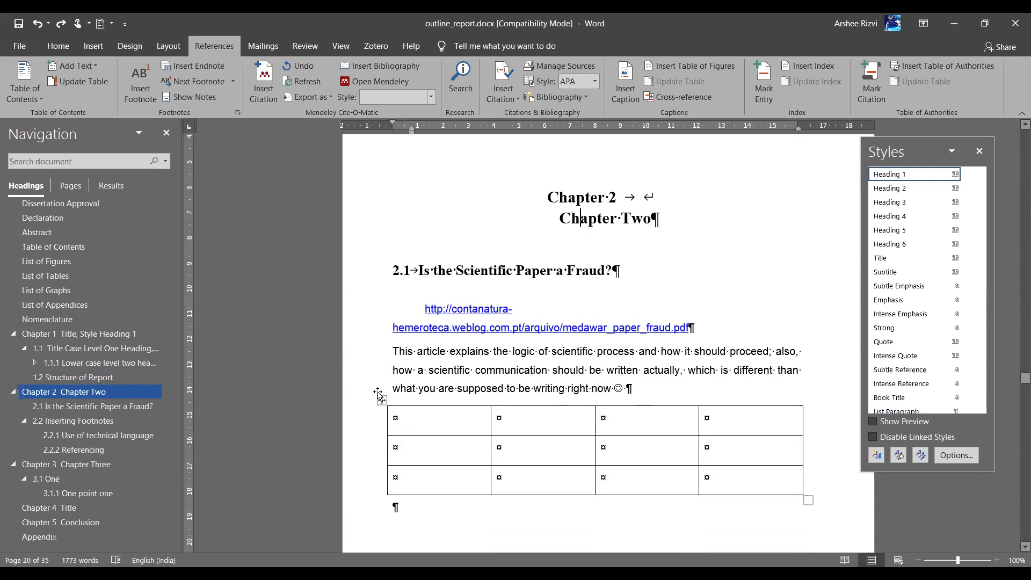
pyautogui.click(406, 413)
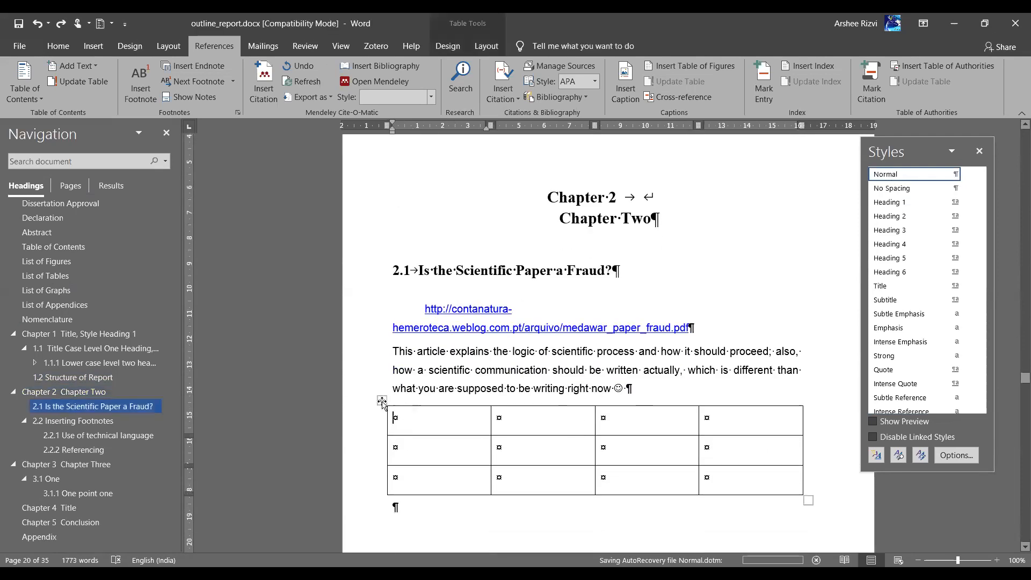
pyautogui.click(382, 401)
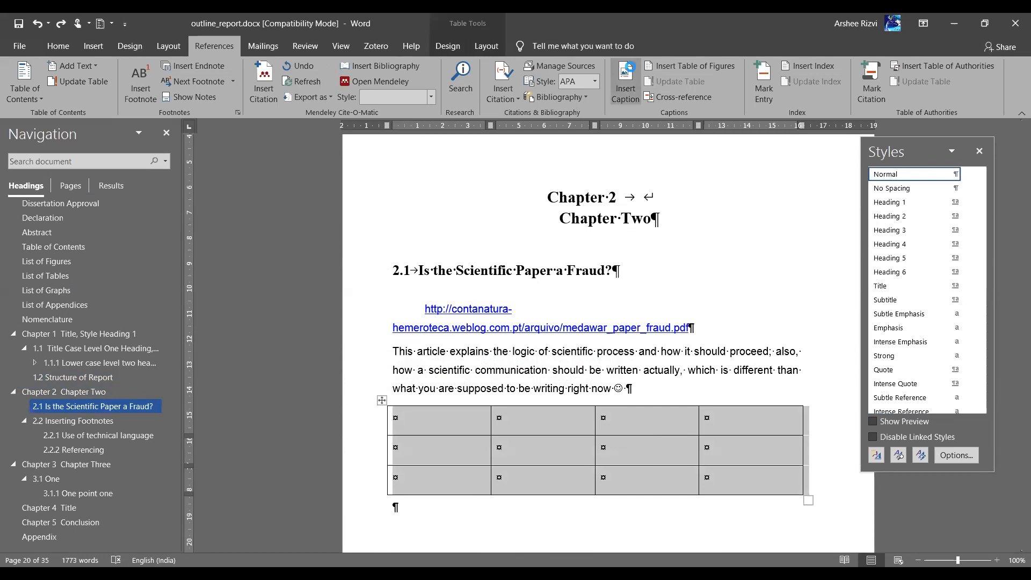
pyautogui.click(625, 83)
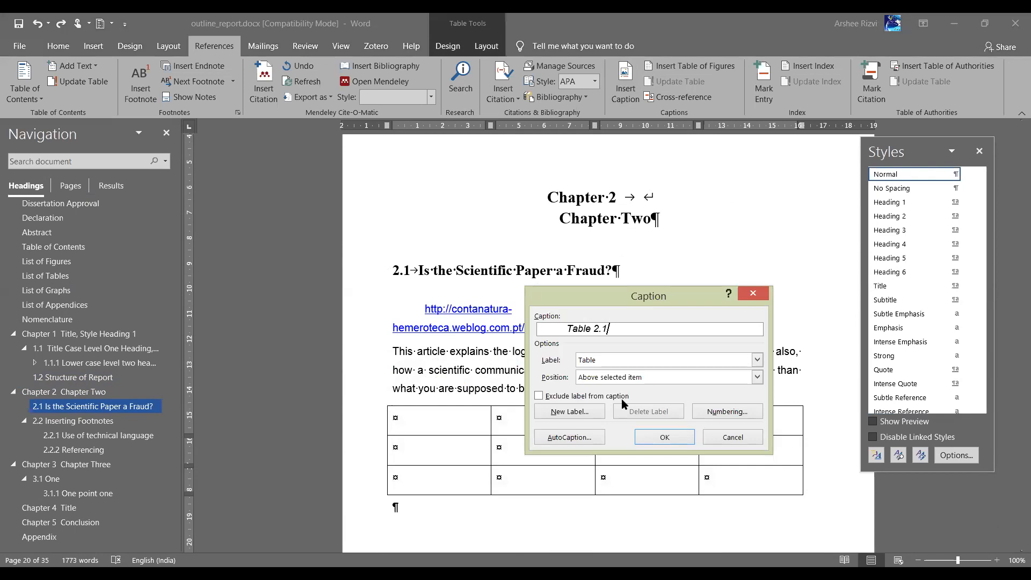
pyautogui.click(650, 436)
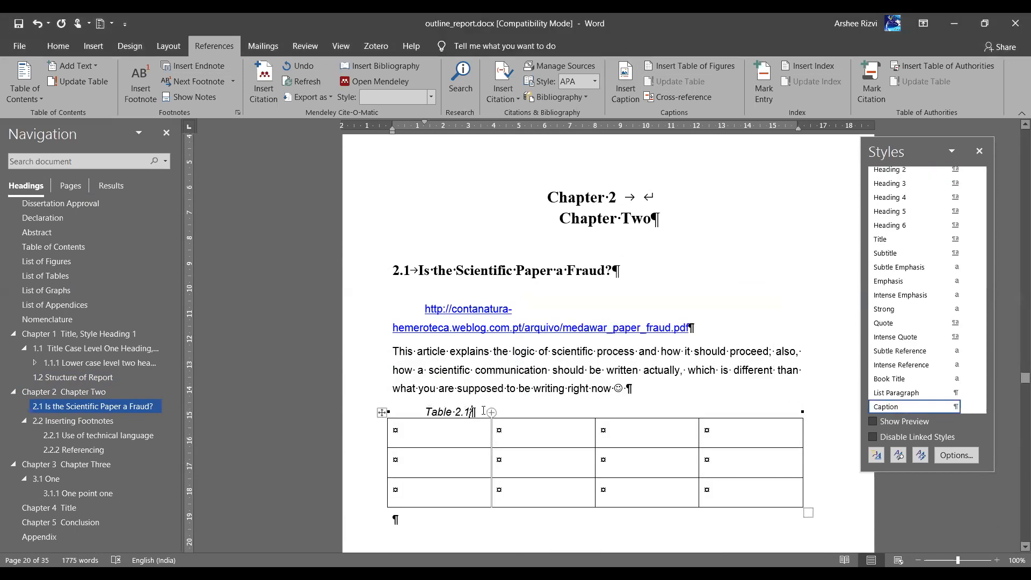
pyautogui.write(': caption')
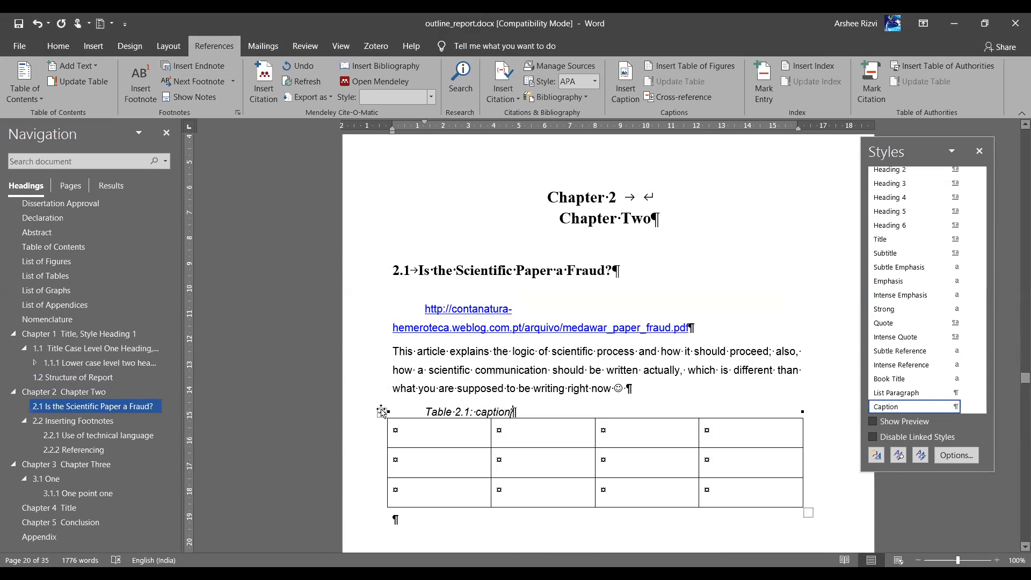
pyautogui.click(364, 412)
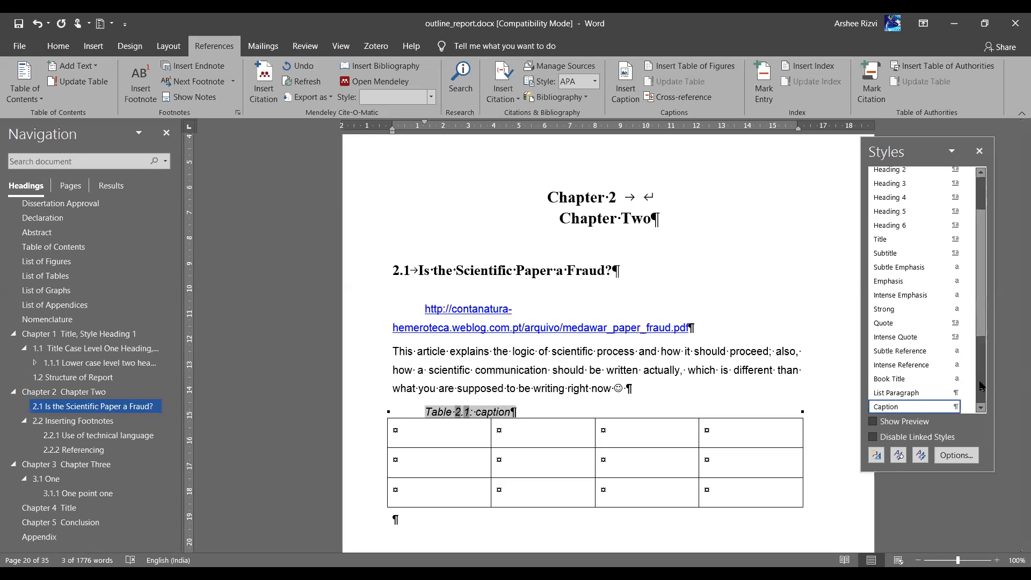
pyautogui.click(968, 408)
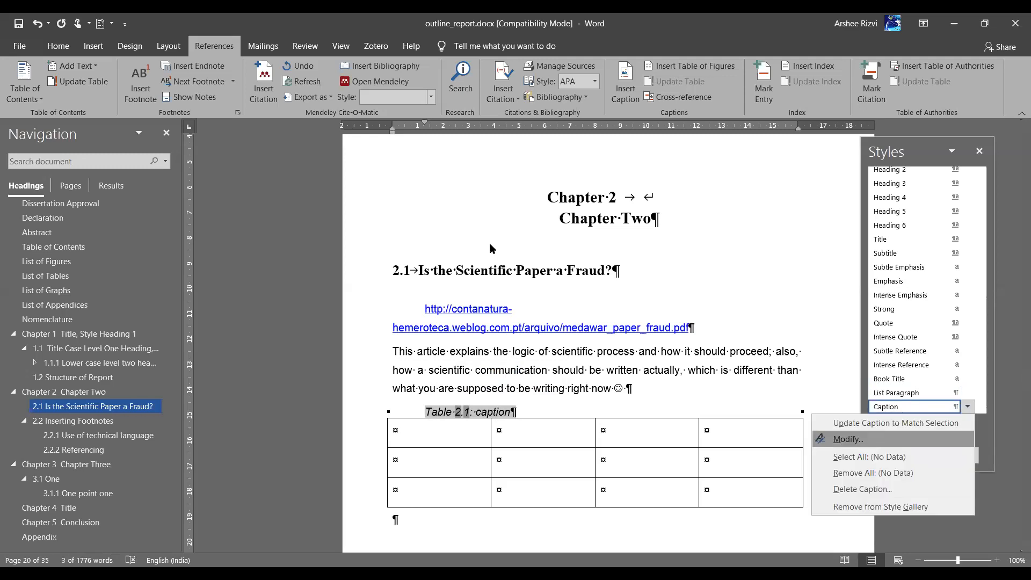
# Try turning off bold and using Times New Roman in the Caption style, then discard the changes
pyautogui.press('Return')
pyautogui.click(558, 226)
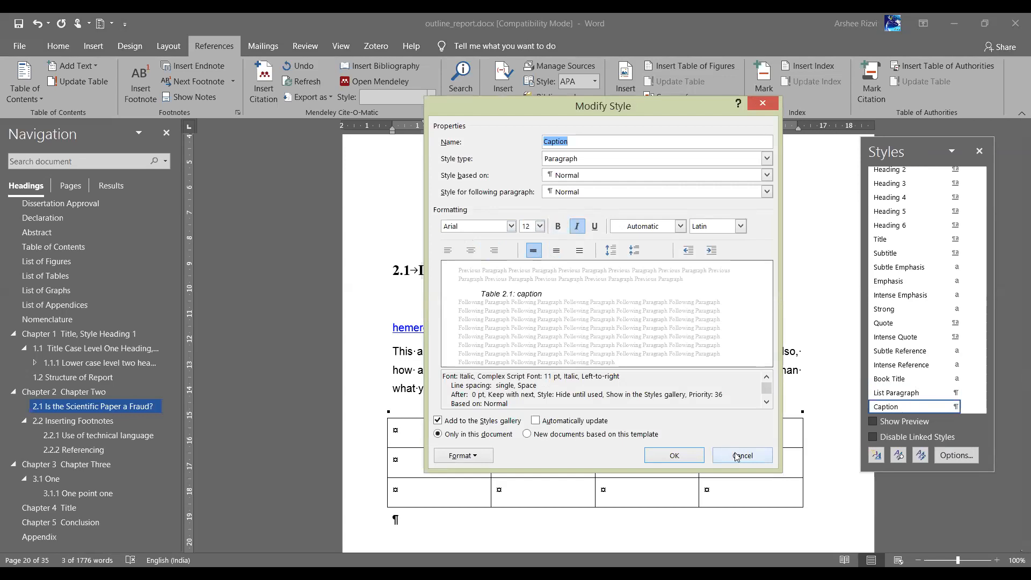
pyautogui.click(511, 226)
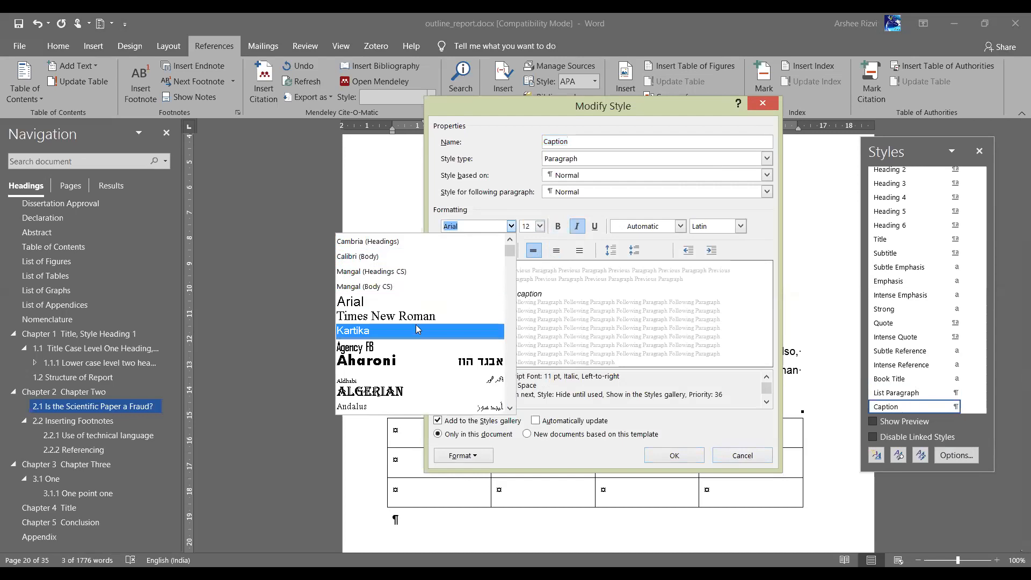
pyautogui.click(462, 317)
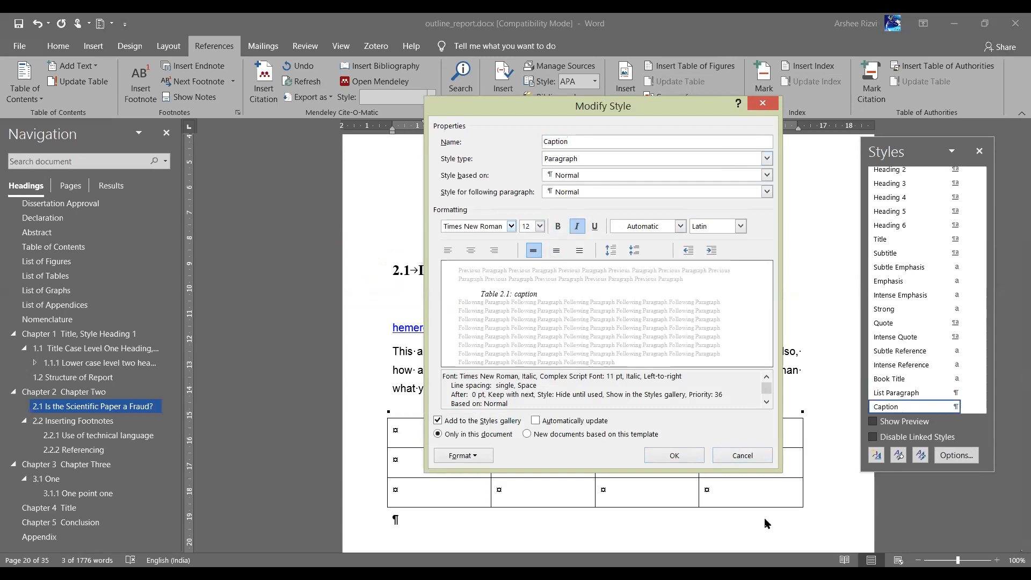
pyautogui.click(742, 456)
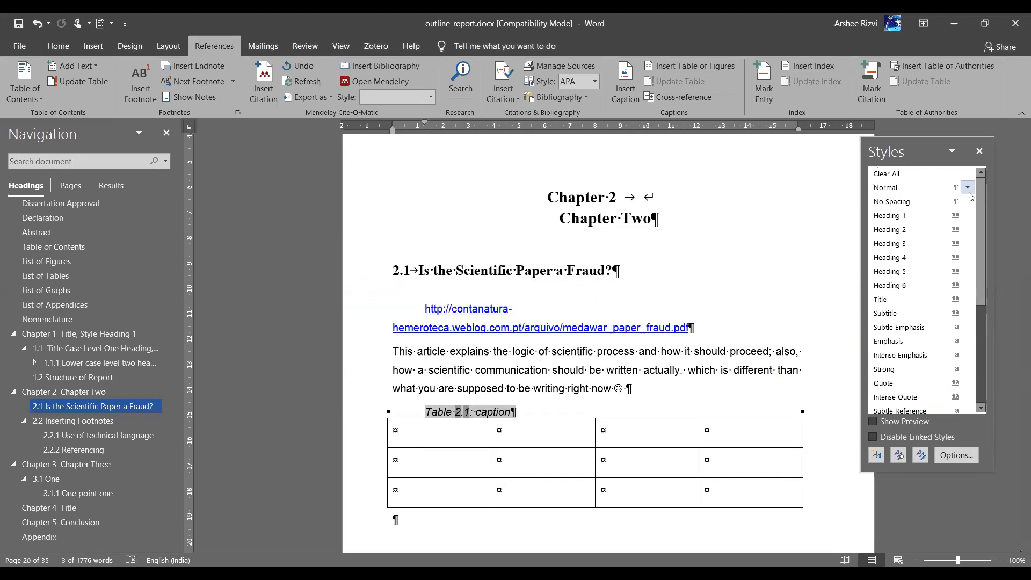
# Change the Normal style's font from Arial to Times New Roman
pyautogui.click(968, 191)
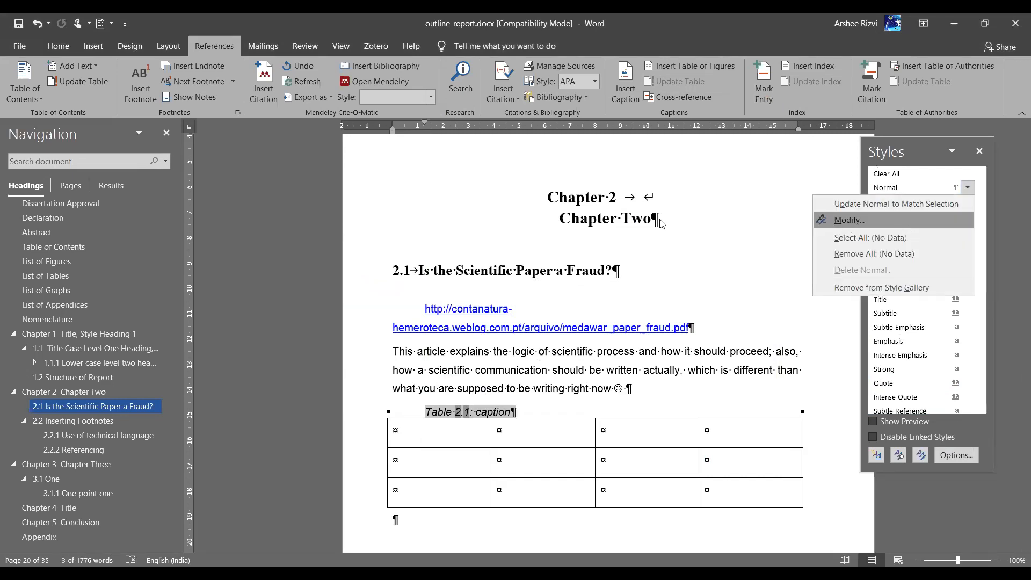
pyautogui.click(851, 222)
pyautogui.click(501, 224)
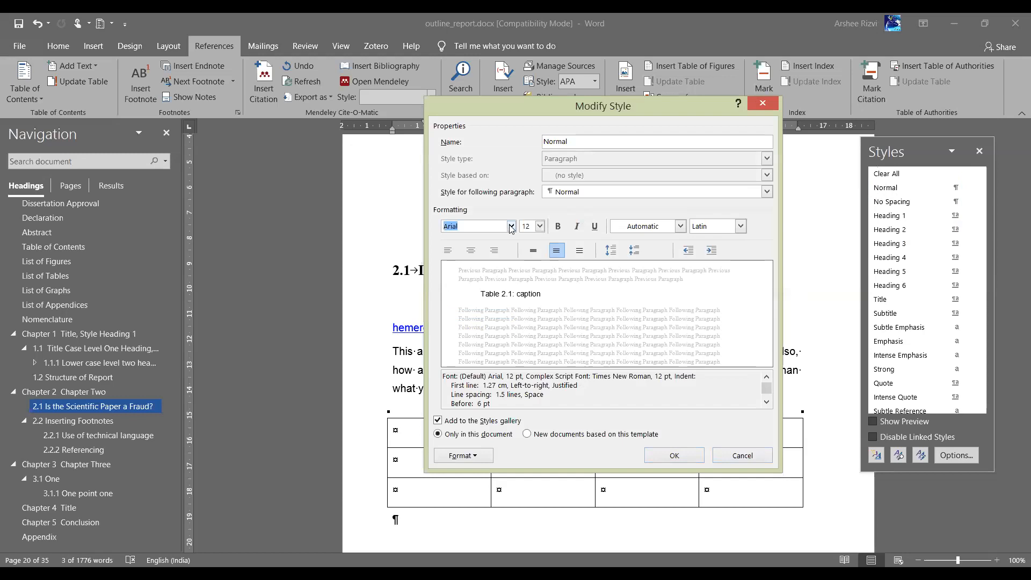
pyautogui.click(511, 226)
pyautogui.click(424, 304)
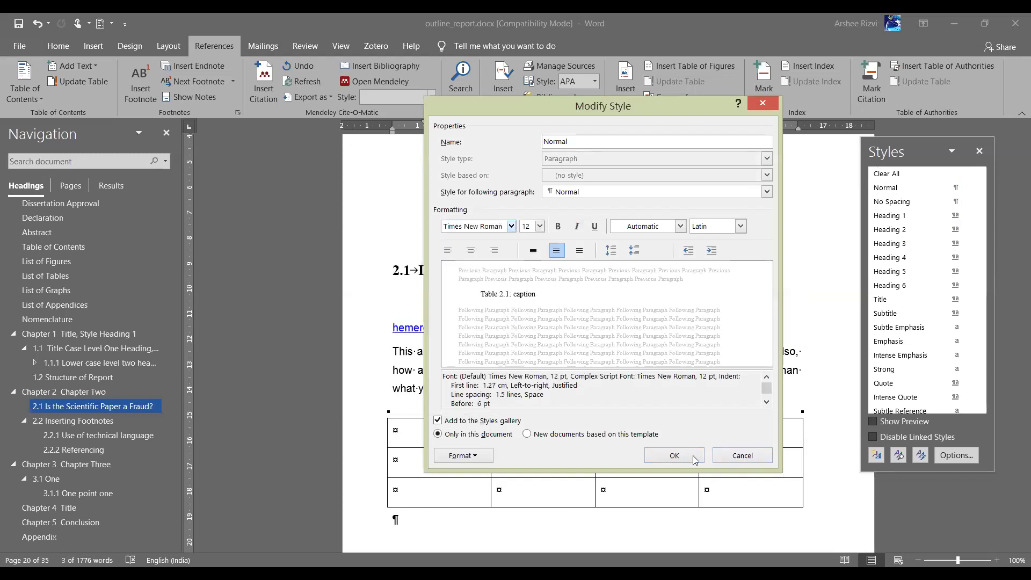
pyautogui.click(675, 456)
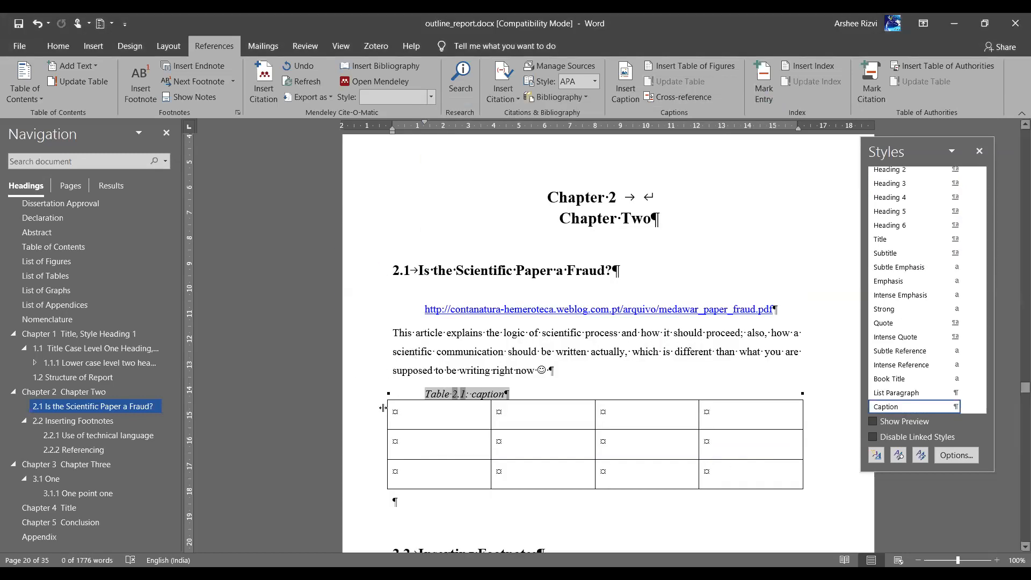
# Update the entire List of Tables to add 'Table 2.1: caption', then go to 2.2.2 Referencing
pyautogui.click(527, 395)
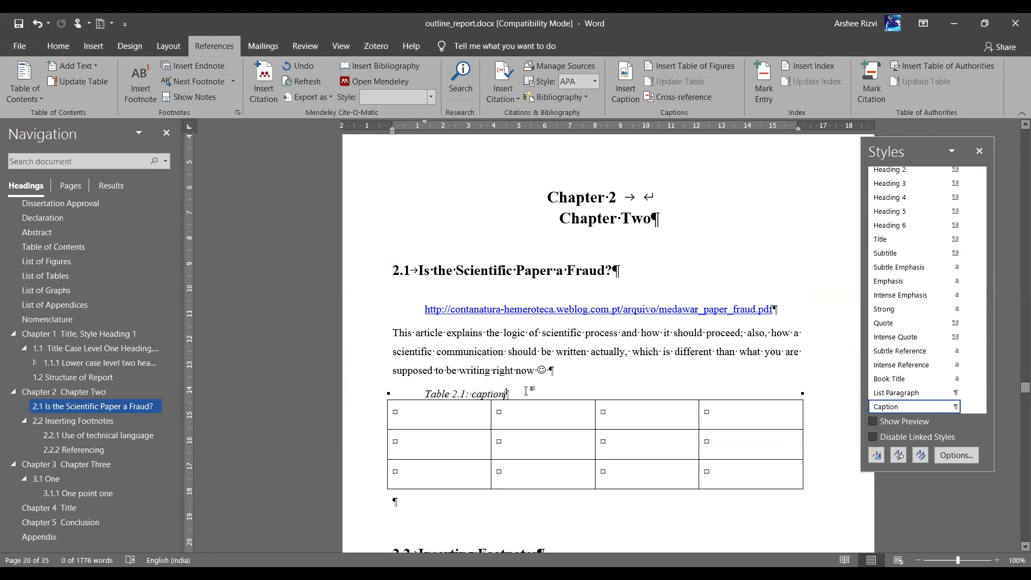
pyautogui.click(63, 277)
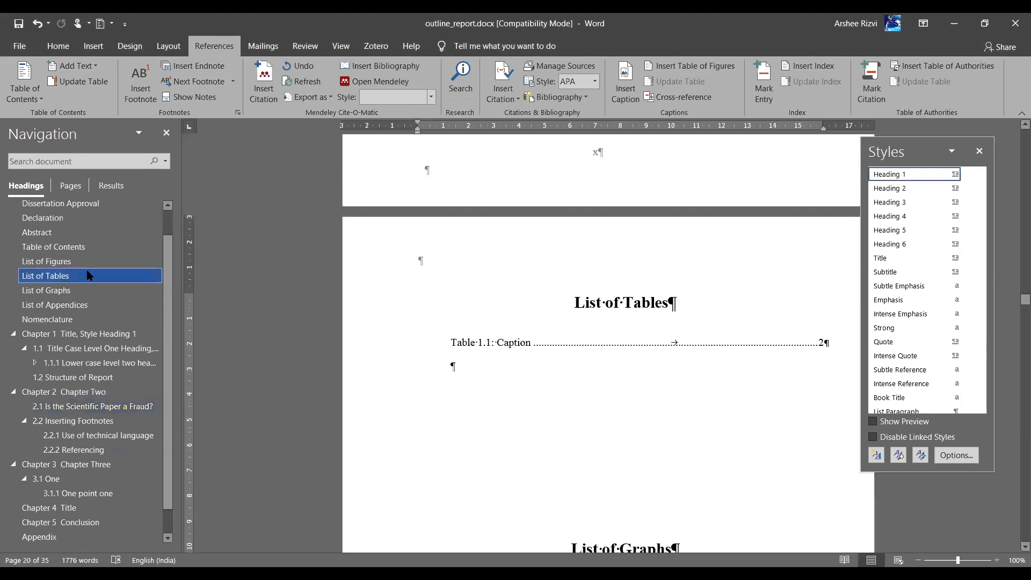
pyautogui.click(531, 342)
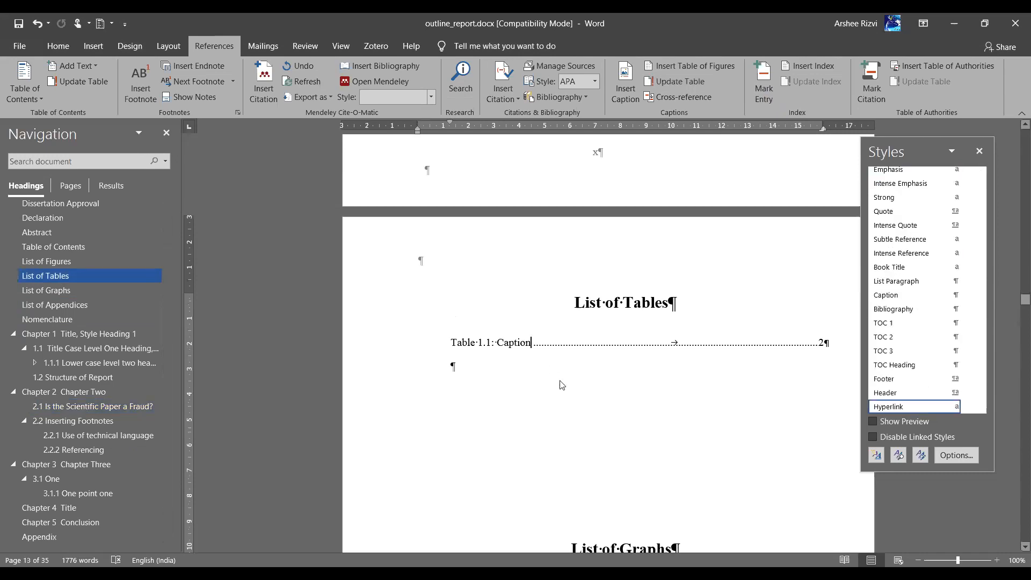
pyautogui.rightClick(531, 342)
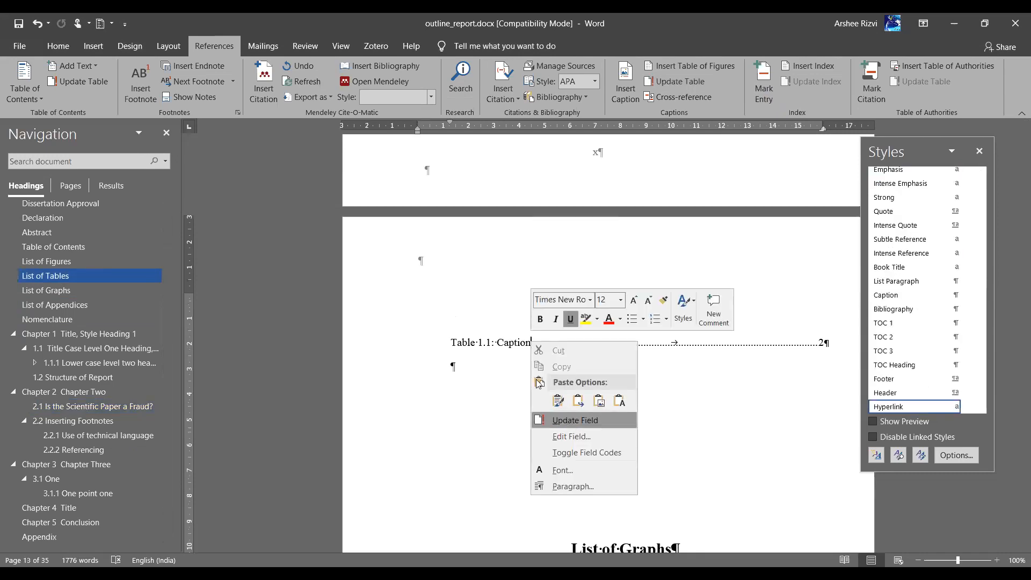
pyautogui.click(570, 425)
pyautogui.click(494, 315)
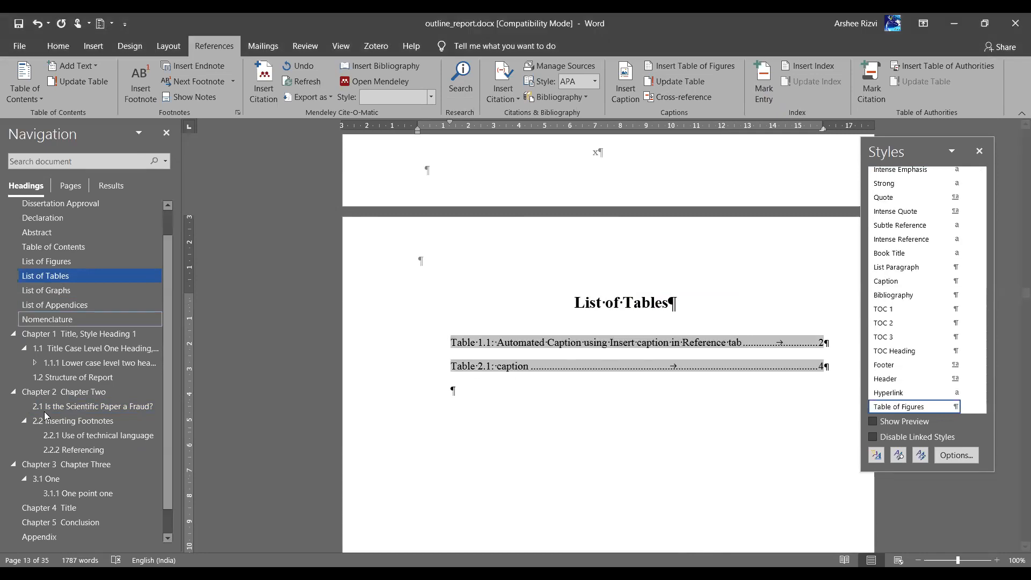
pyautogui.click(74, 451)
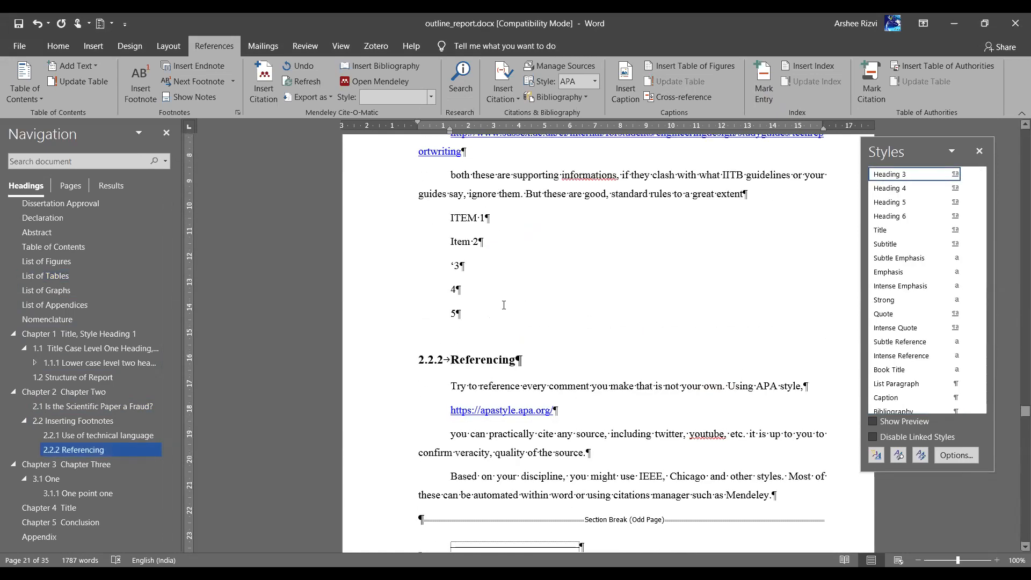
# Select the ITEM 1 through 5 lines and browse the table options without inserting anything
pyautogui.click(505, 302)
pyautogui.moveTo(435, 223); pyautogui.dragTo(457, 324)
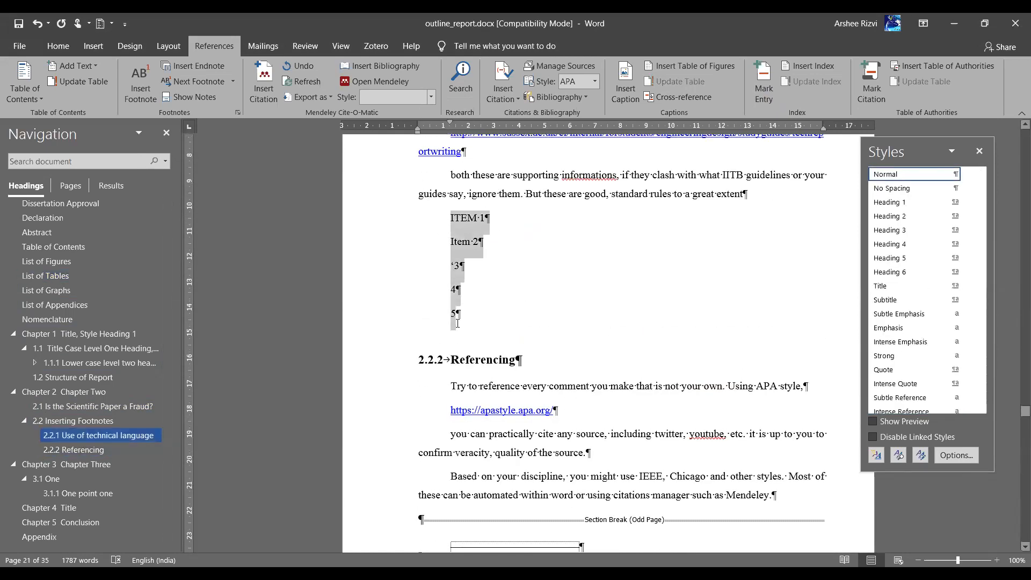
pyautogui.click(86, 47)
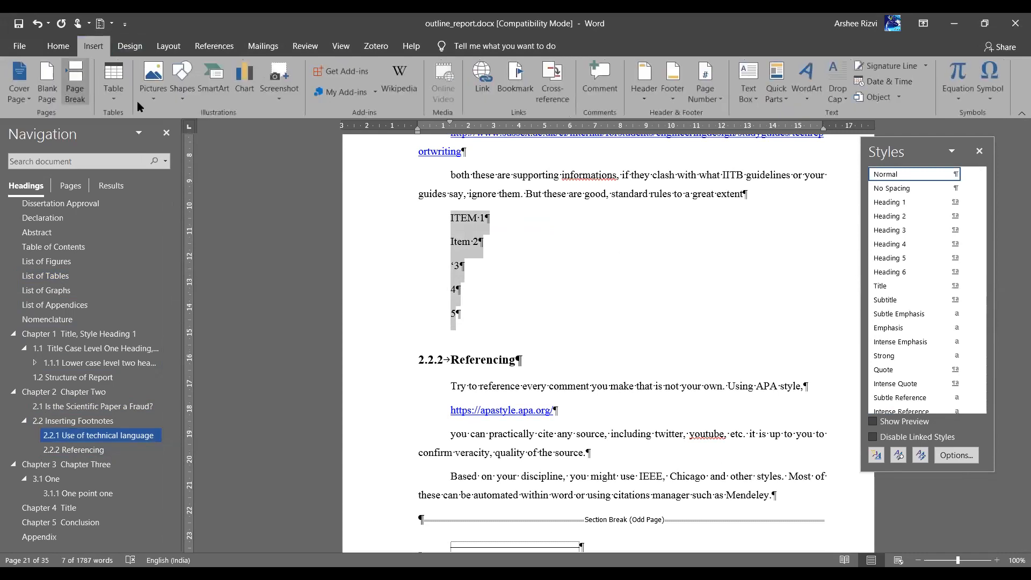
pyautogui.click(107, 82)
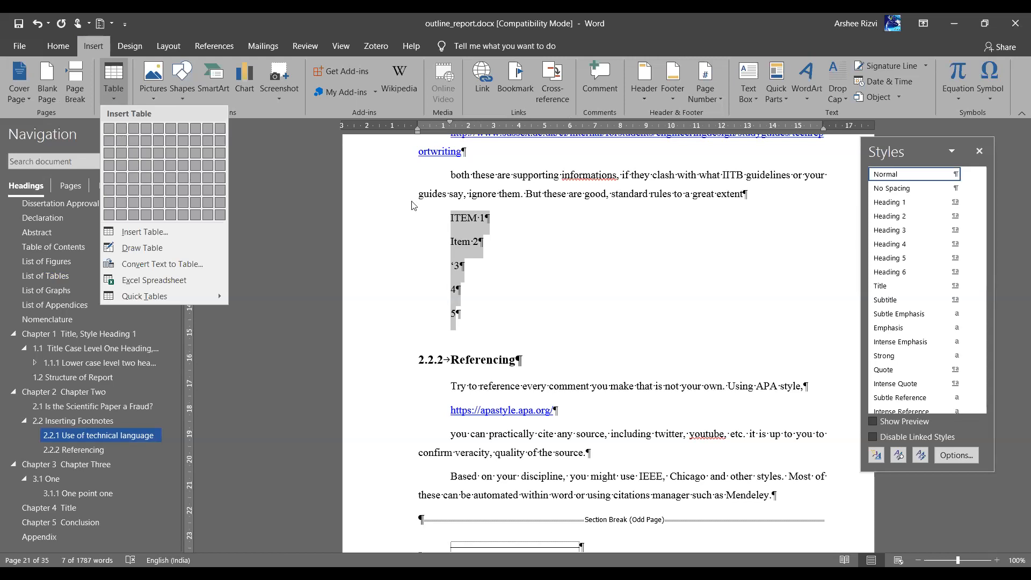
pyautogui.click(442, 230)
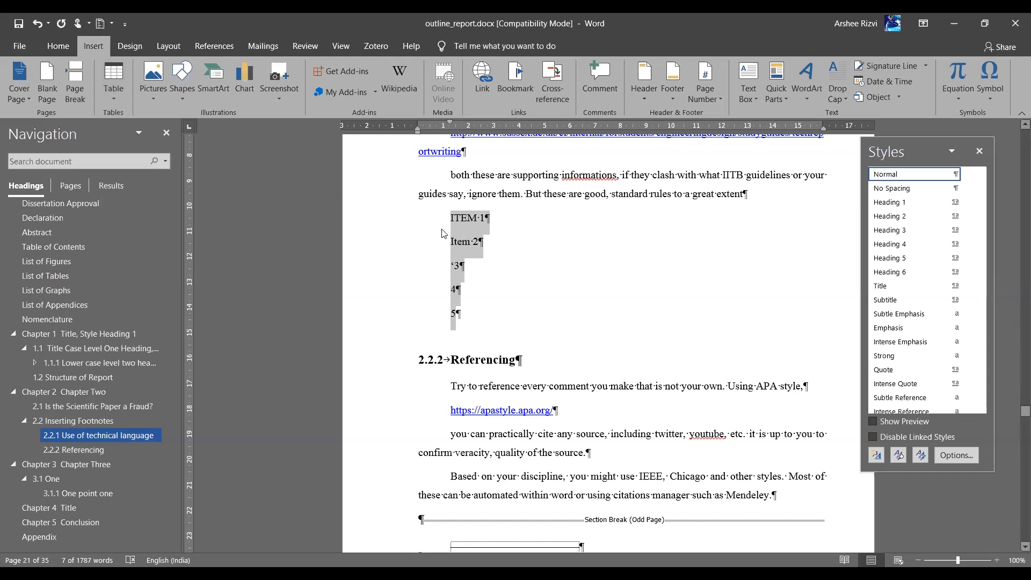
# Insert a one-row, two-column table above ITEM 1 with the line 'table 2.2: wgayyhg' above it
pyautogui.click(443, 230)
pyautogui.press('Return')
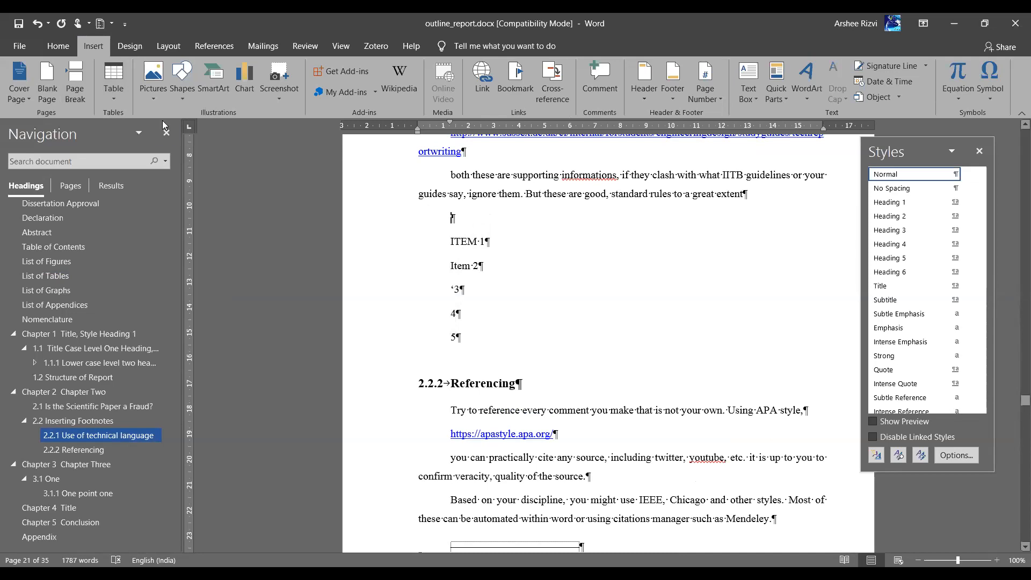
pyautogui.click(120, 128)
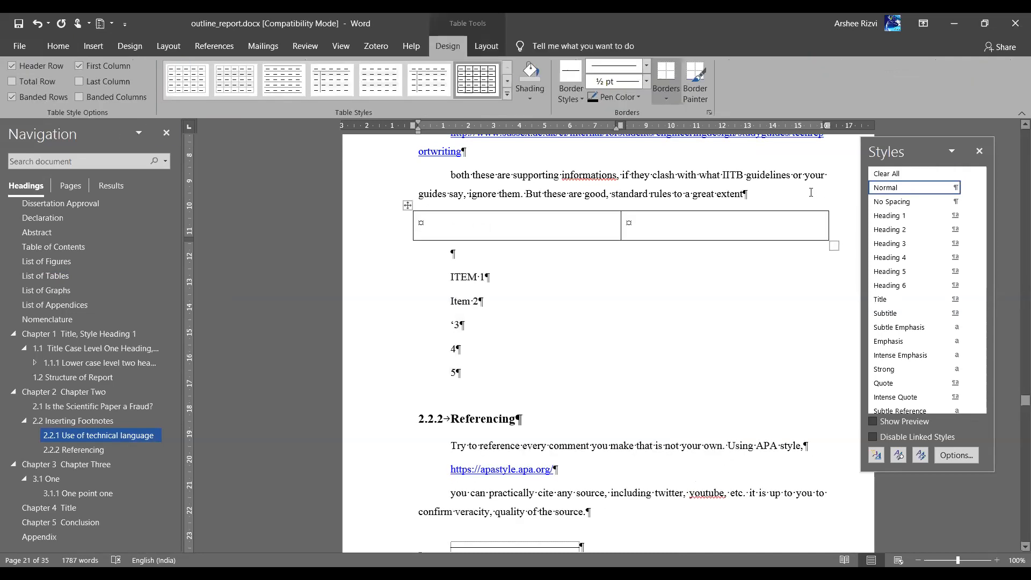
pyautogui.hotkey('ctrl', 'shift', 'Return')
pyautogui.write('table 2.2')
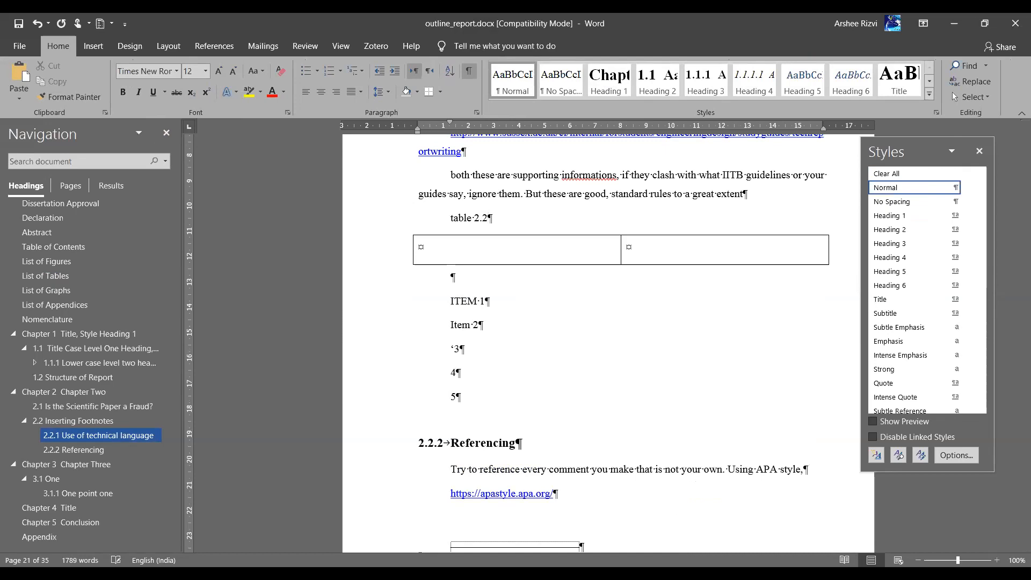
pyautogui.write(': wgayyhg')
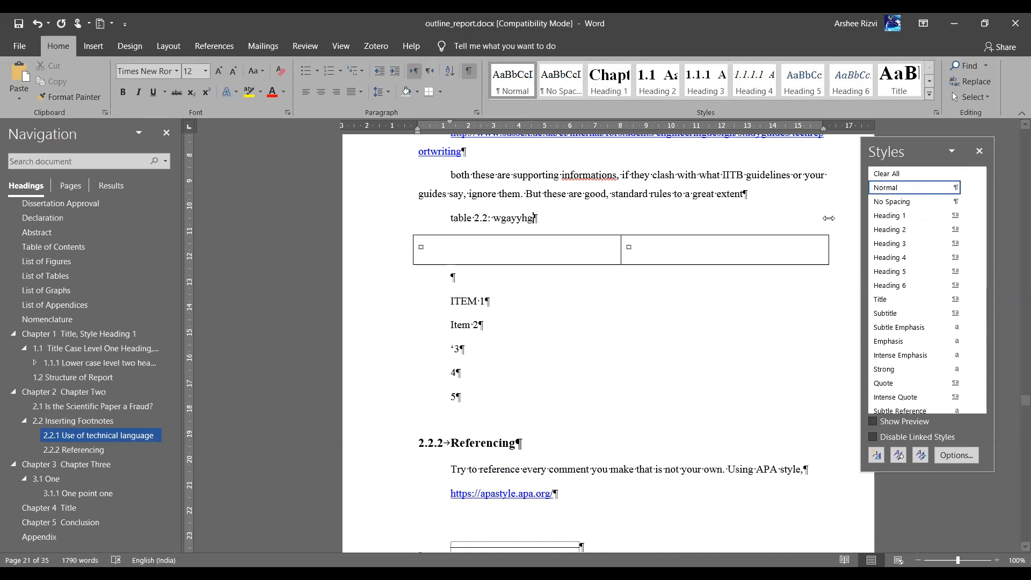
pyautogui.click(374, 228)
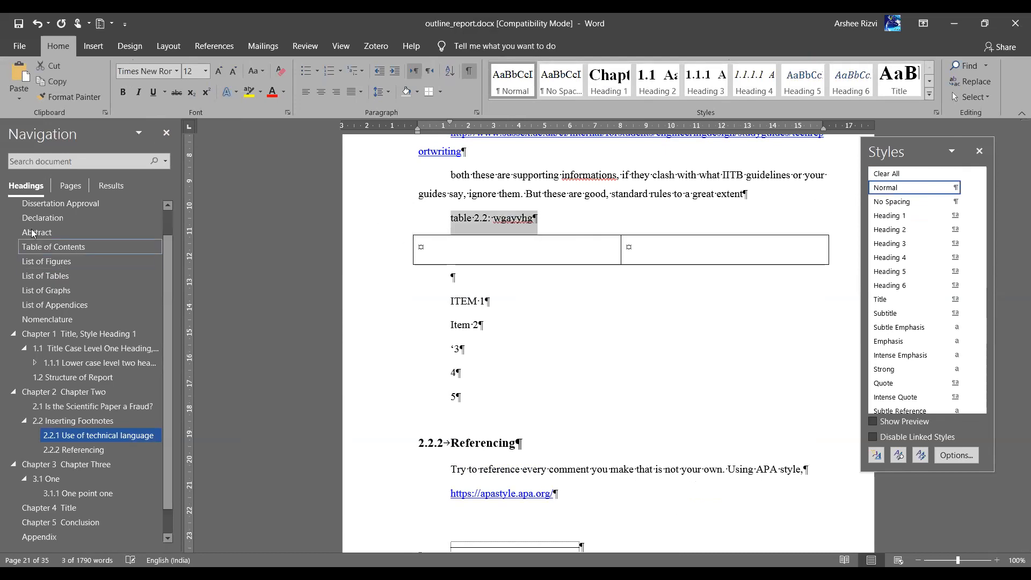
# Rebuild the entire List of Tables field
pyautogui.click(52, 276)
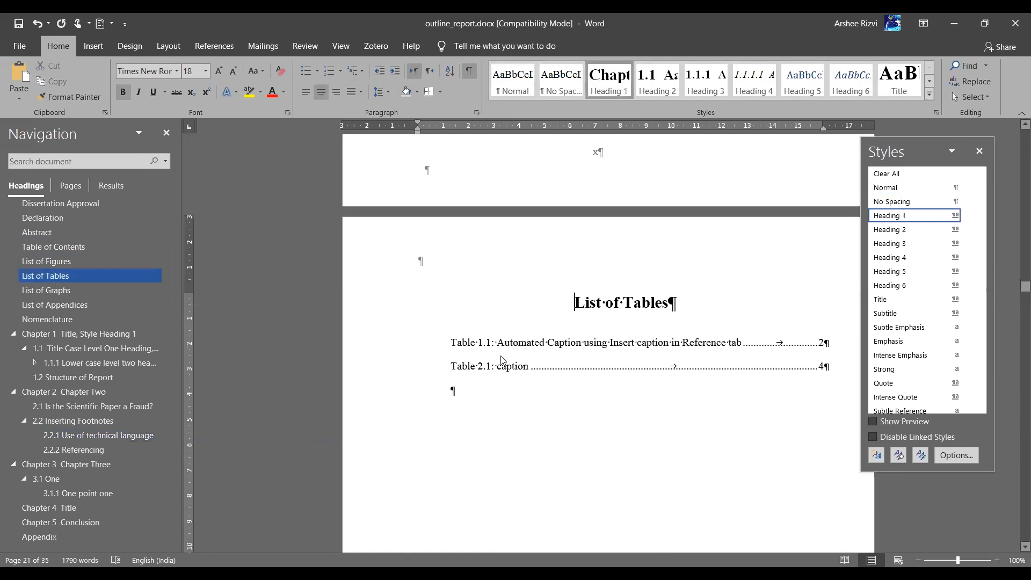
pyautogui.rightClick(501, 357)
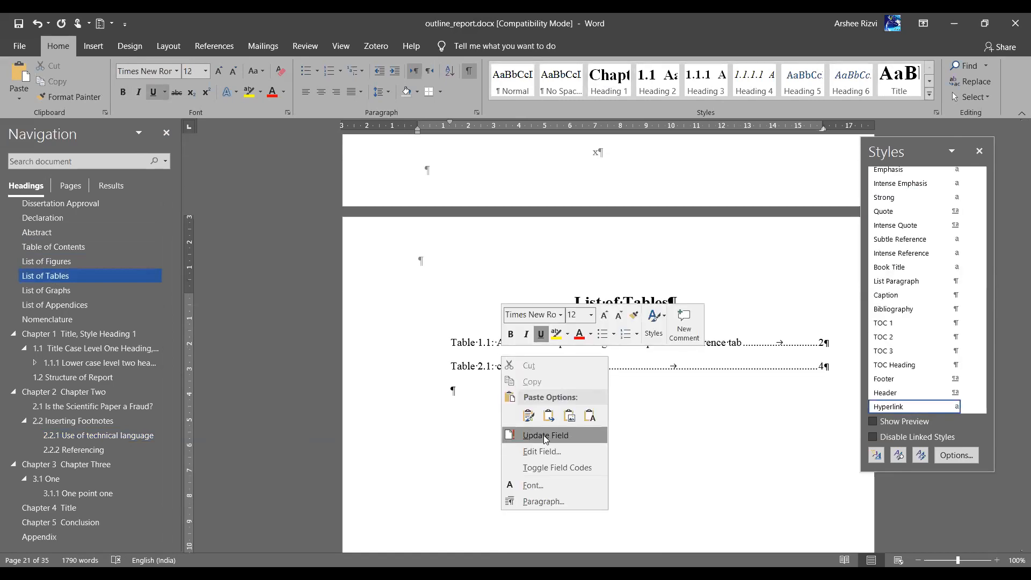
pyautogui.click(546, 438)
pyautogui.click(483, 296)
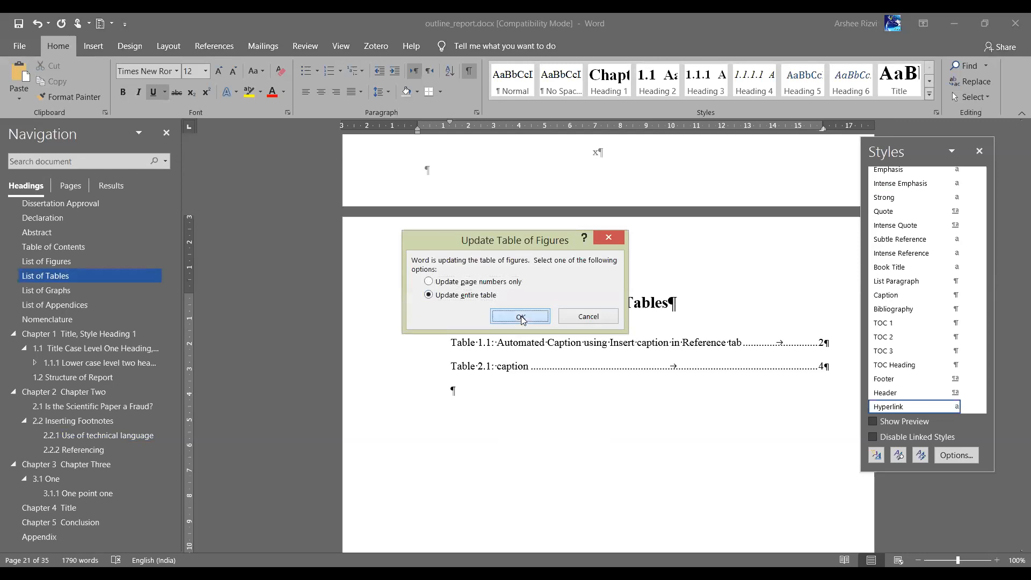
pyautogui.click(521, 318)
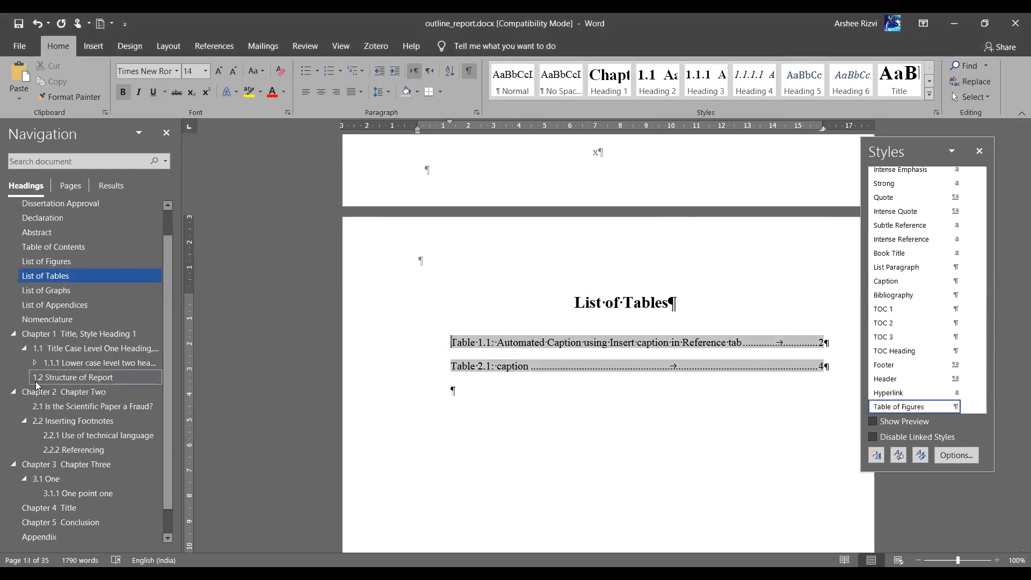
# Go to section 2.2 and select the existing Table 2.1 caption line to check it
pyautogui.click(57, 420)
pyautogui.scroll(3, 468, 226)
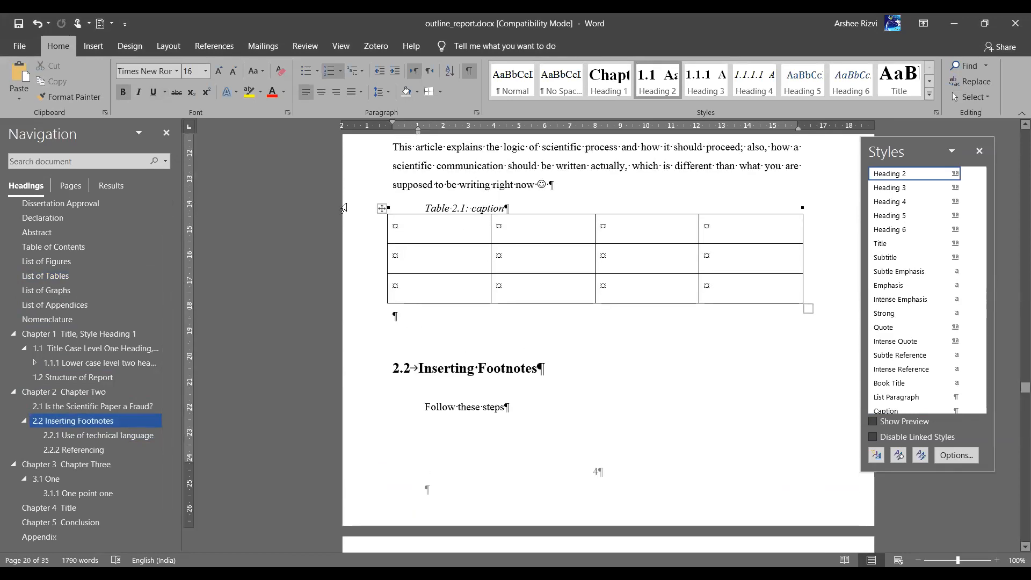
pyautogui.tripleClick(458, 212)
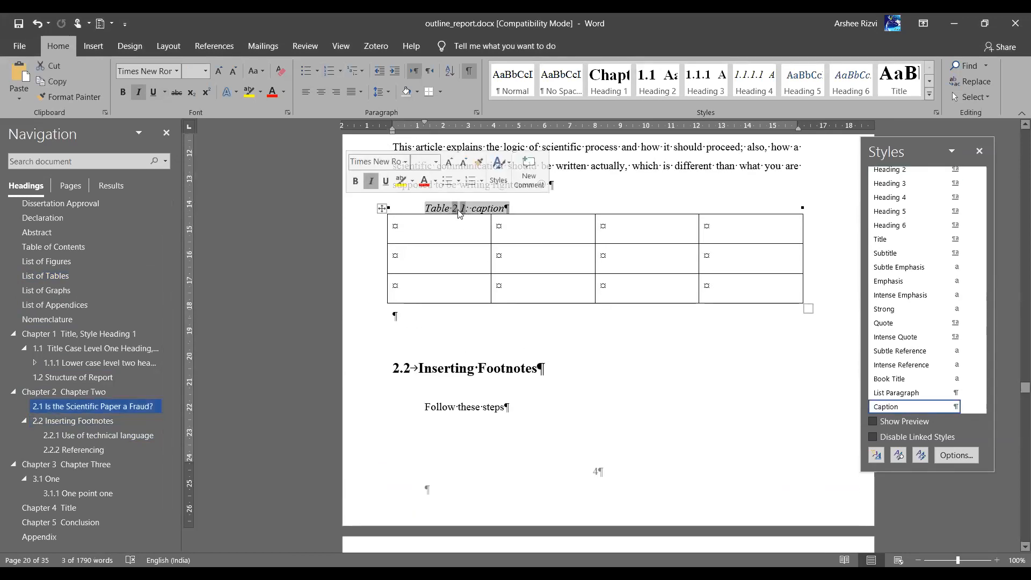
pyautogui.scroll(-8, 521, 352)
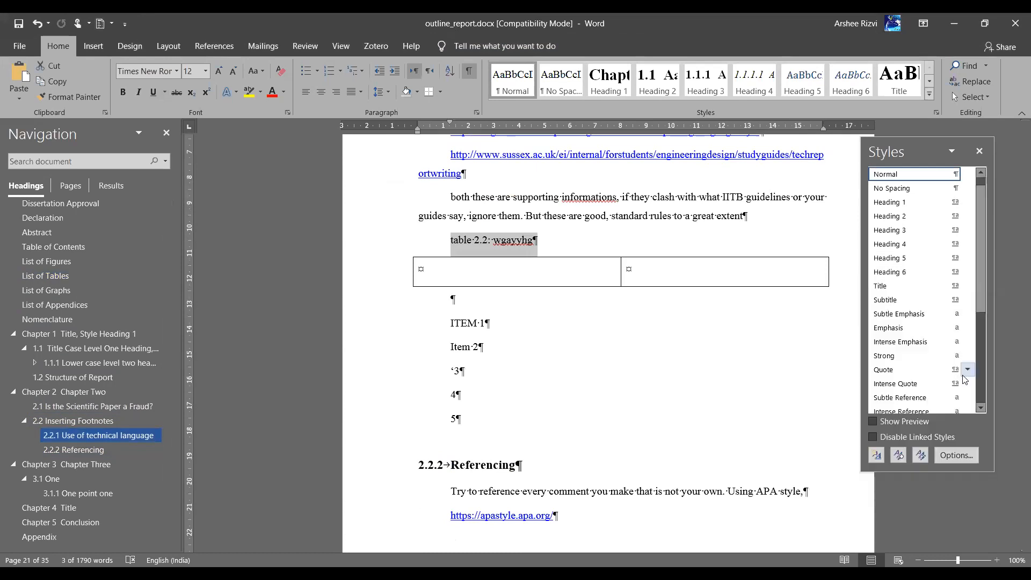
# Apply the Caption style to the 'table 2.2: wgayyhg' line and place the caret below the table
pyautogui.scroll(-3, 957, 355)
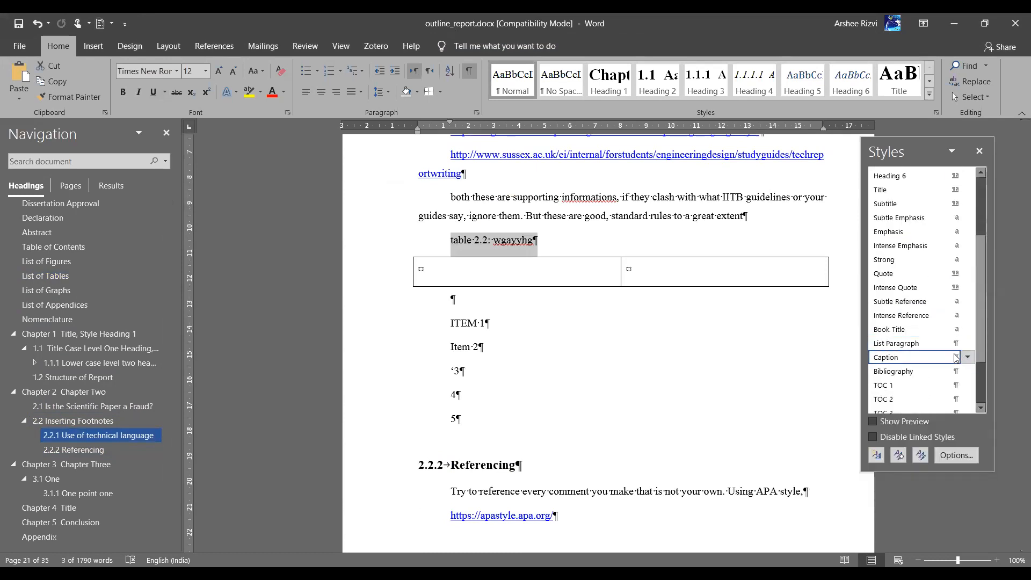
pyautogui.click(917, 358)
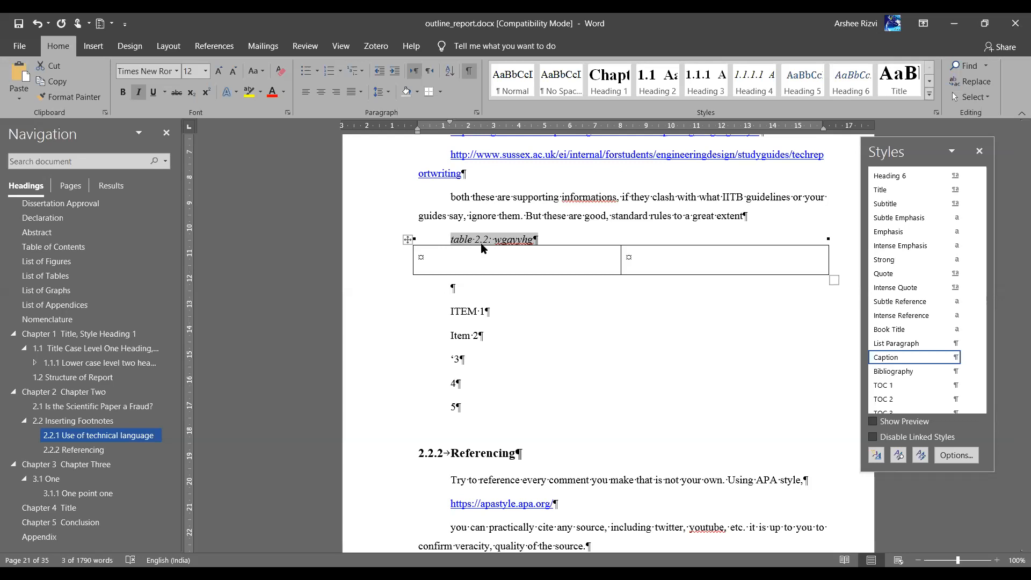
pyautogui.click(450, 295)
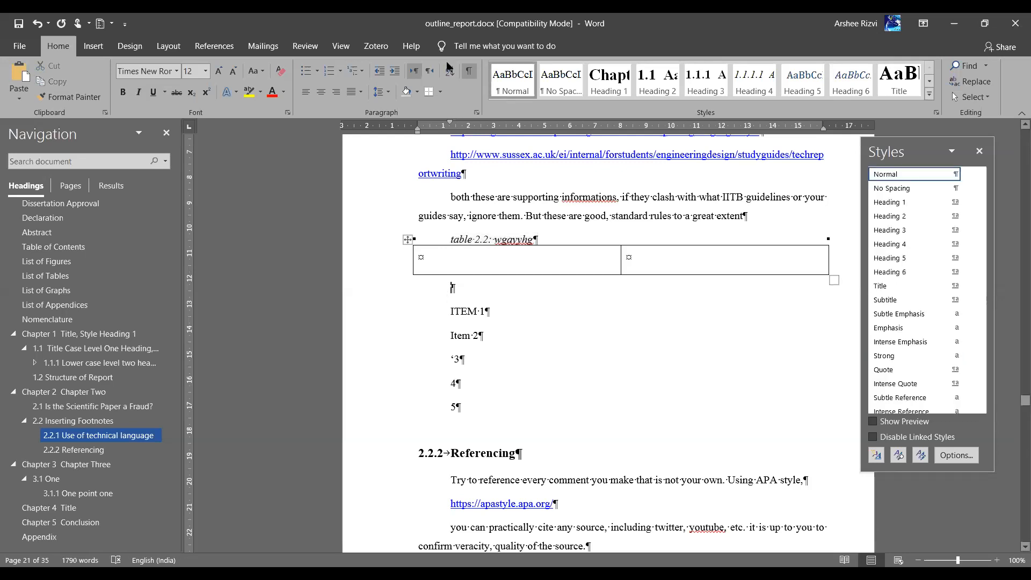
pyautogui.click(212, 49)
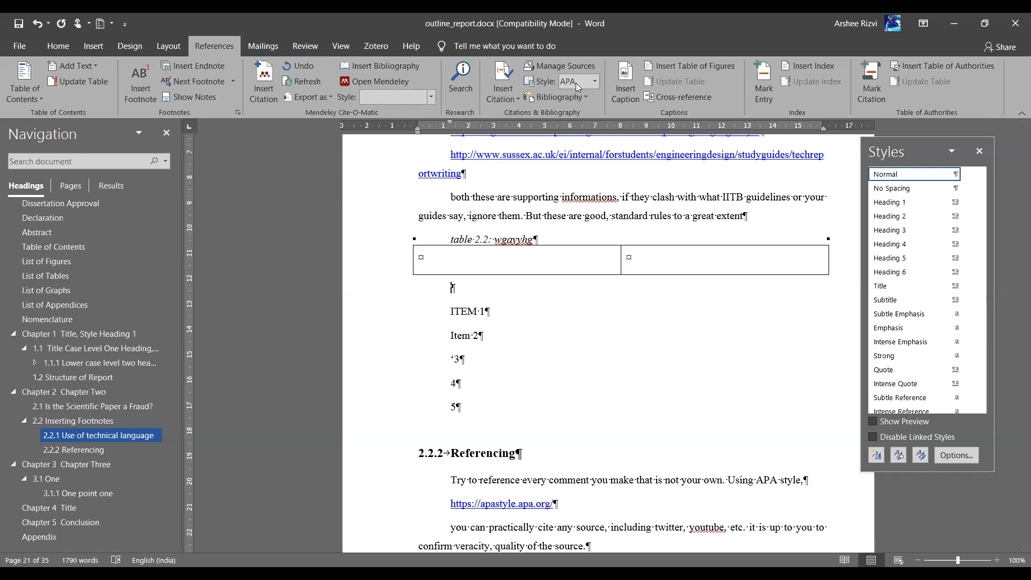
# Create a new caption label named 'Equation'
pyautogui.click(626, 89)
pyautogui.click(626, 90)
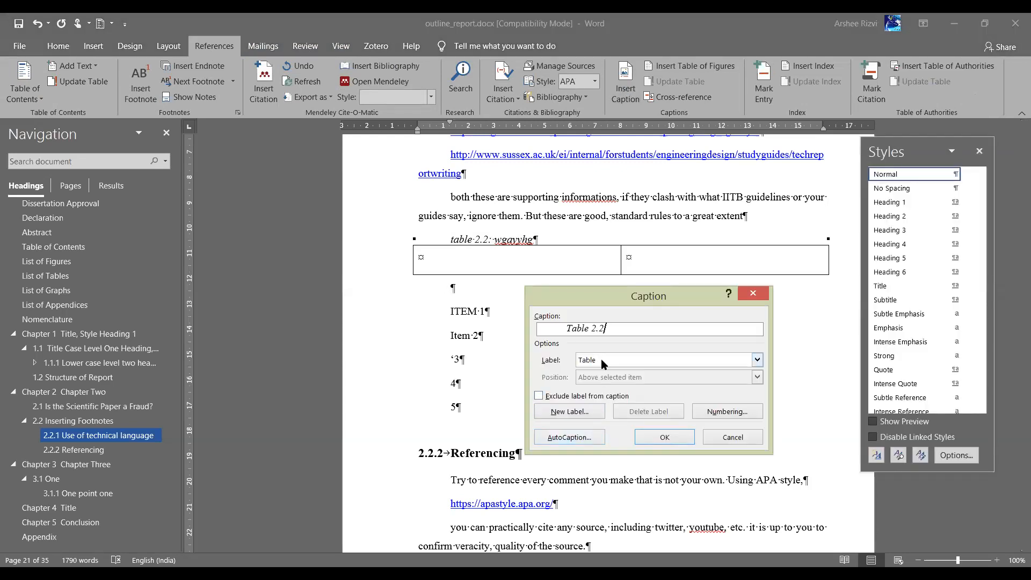
pyautogui.click(601, 360)
pyautogui.click(568, 440)
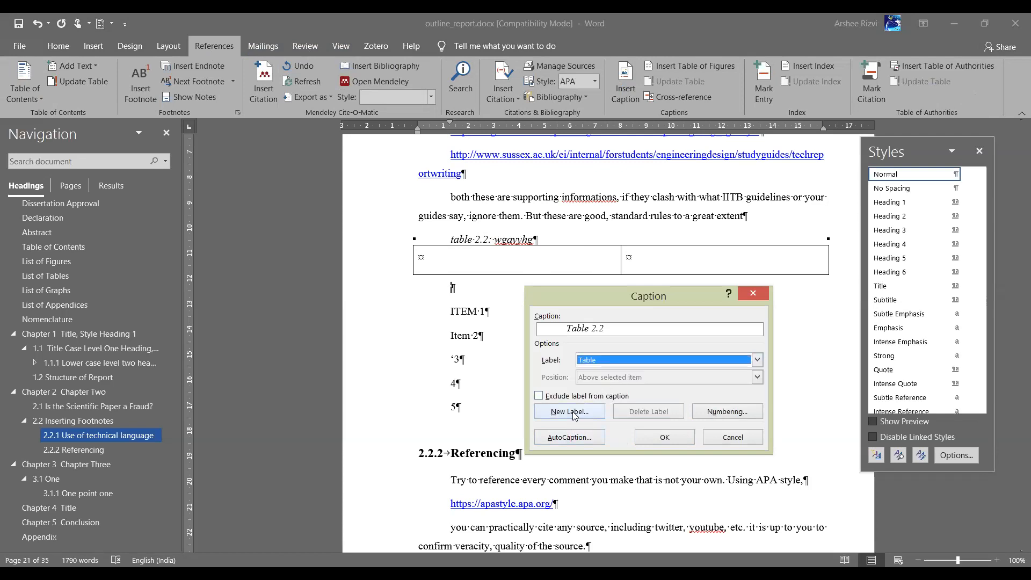
pyautogui.click(571, 412)
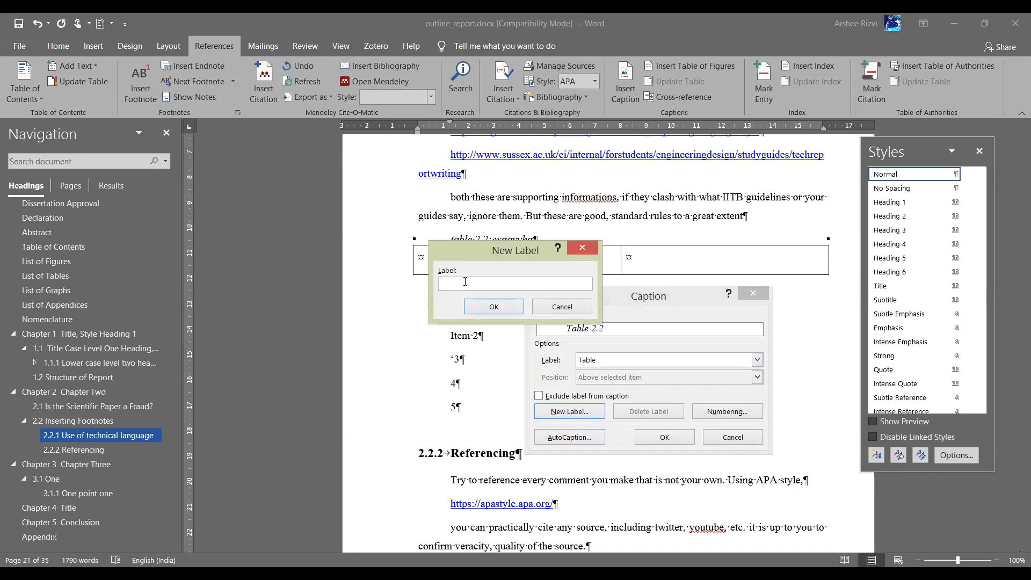
pyautogui.write('equation')
pyautogui.click(443, 283)
pyautogui.press('BackSpace')
pyautogui.write('E')
pyautogui.click(495, 306)
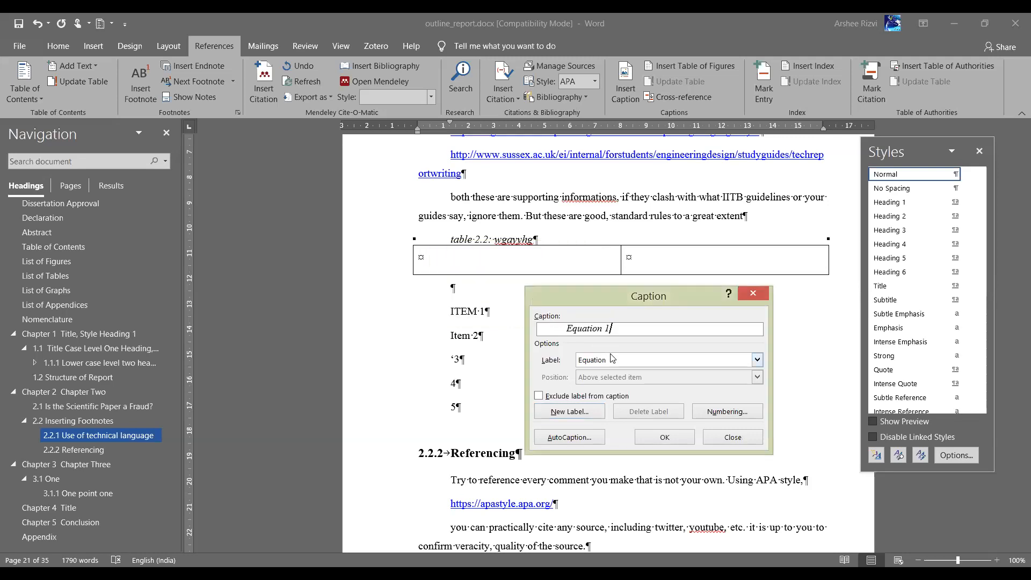
# Insert the chapter-numbered caption 'Equation 2-1: title' below the table
pyautogui.click(712, 411)
pyautogui.click(424, 262)
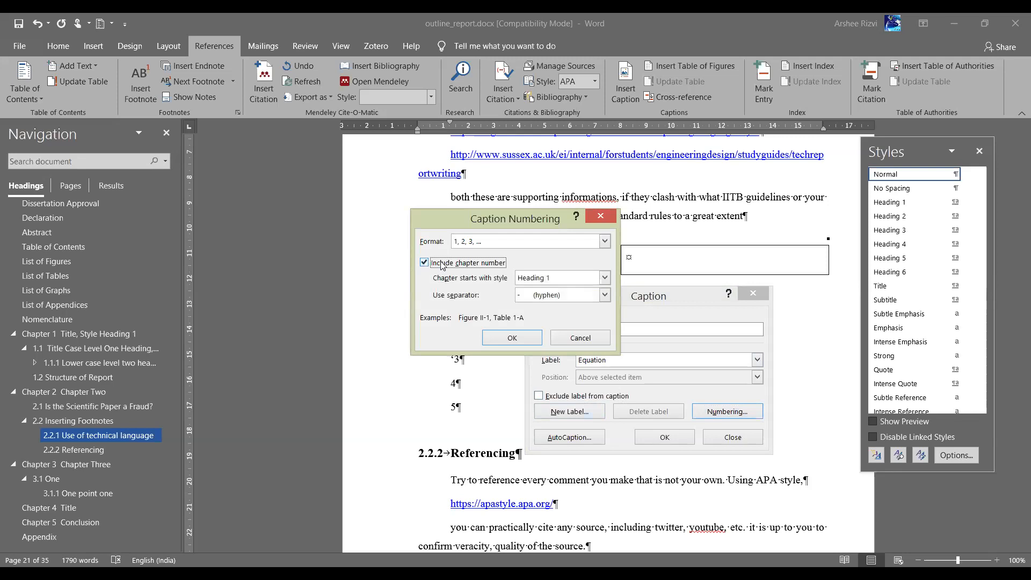
pyautogui.click(521, 339)
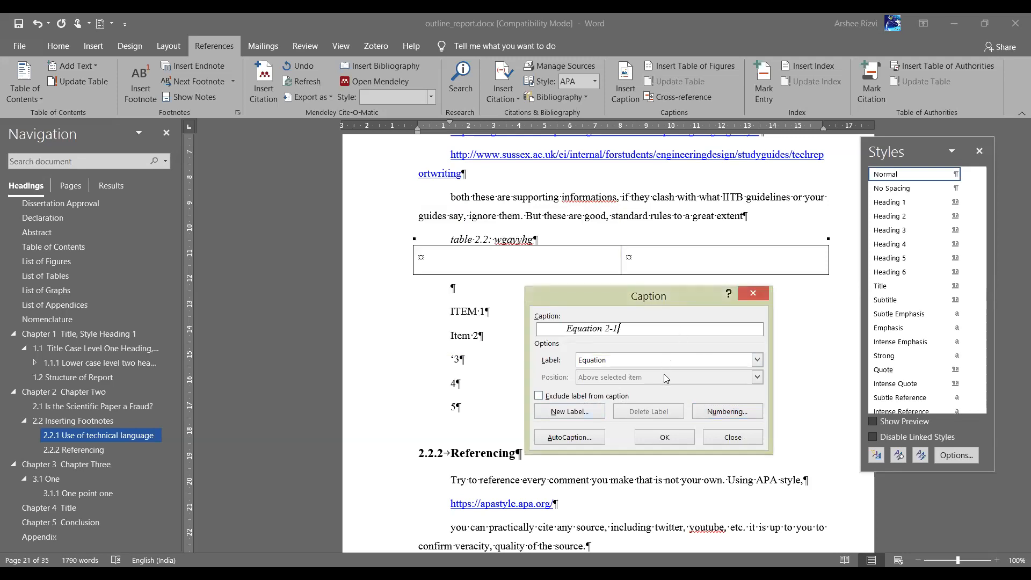
pyautogui.write(': title')
pyautogui.click(665, 437)
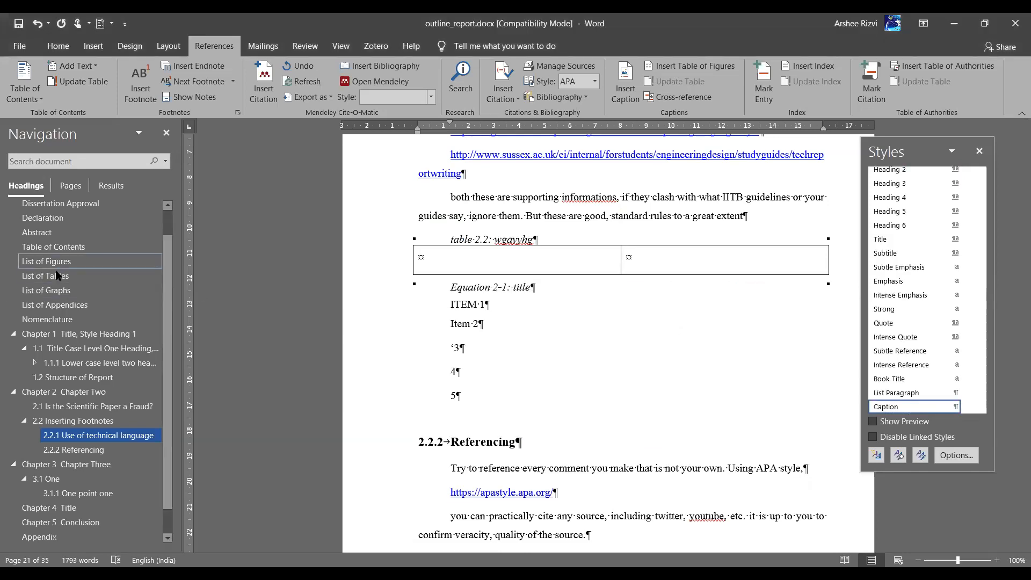
# Go to the List of Graphs page
pyautogui.click(57, 293)
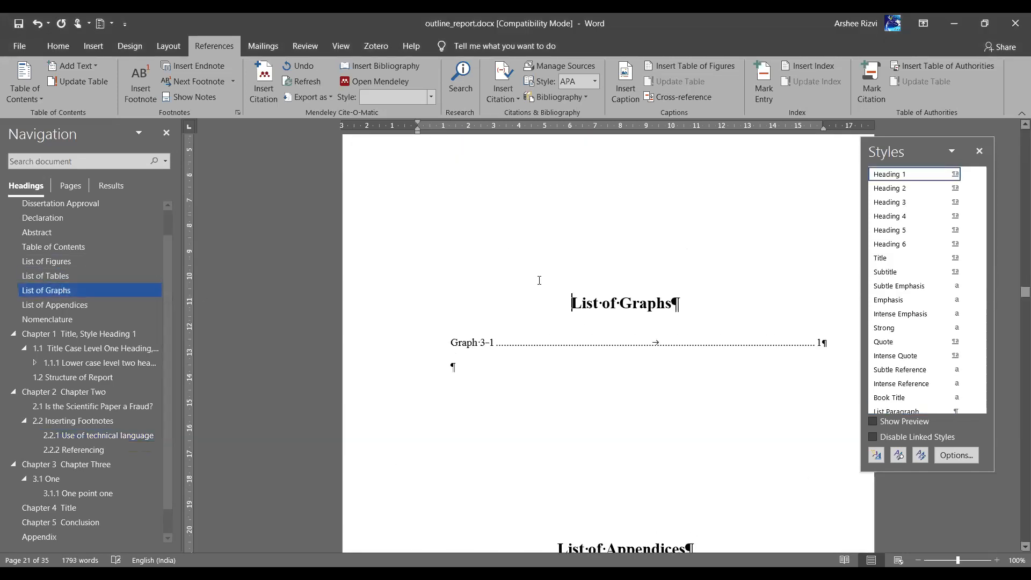
pyautogui.scroll(-5, 621, 446)
pyautogui.scroll(7, 617, 435)
# Add a 'List of Equations' line below the graphs list and make it a Heading 1 heading
pyautogui.click(503, 318)
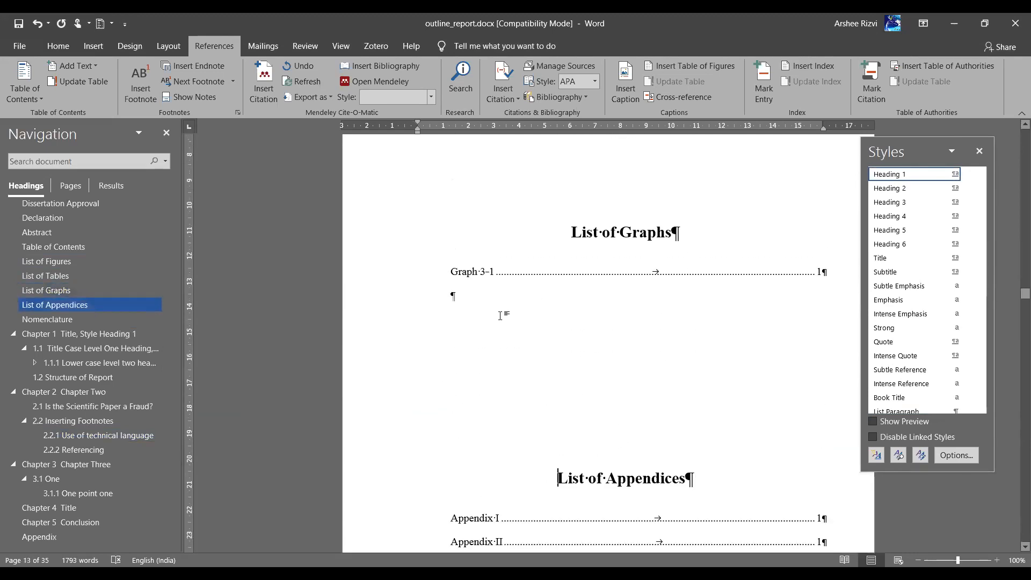
pyautogui.click(474, 297)
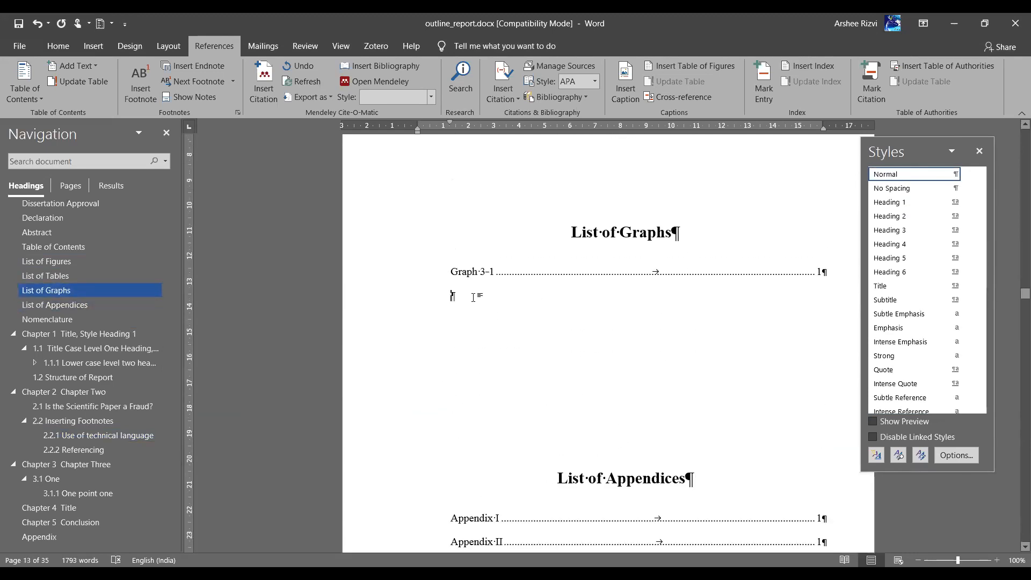
pyautogui.press('Return')
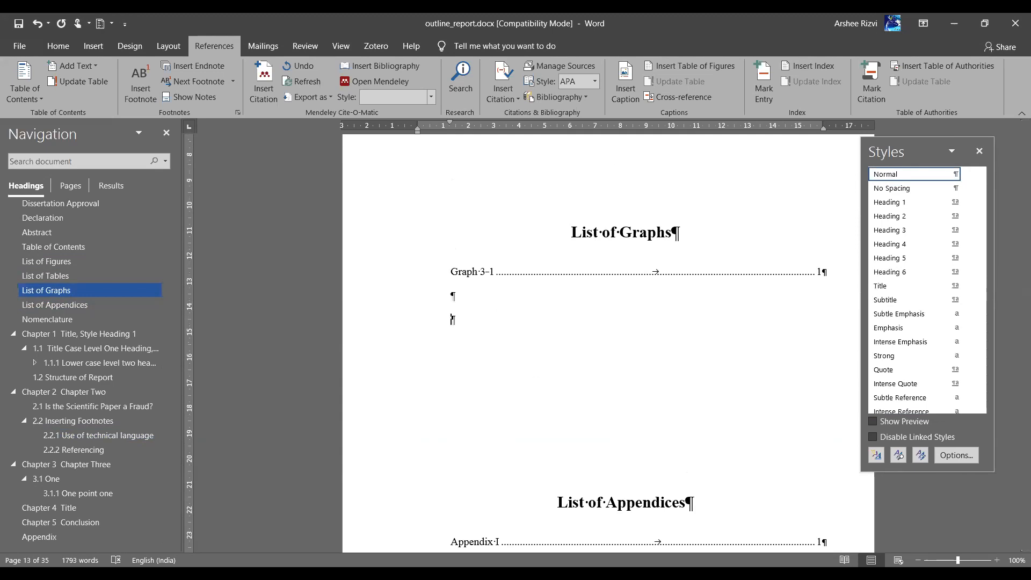
pyautogui.write('List of Equations')
pyautogui.press('Return')
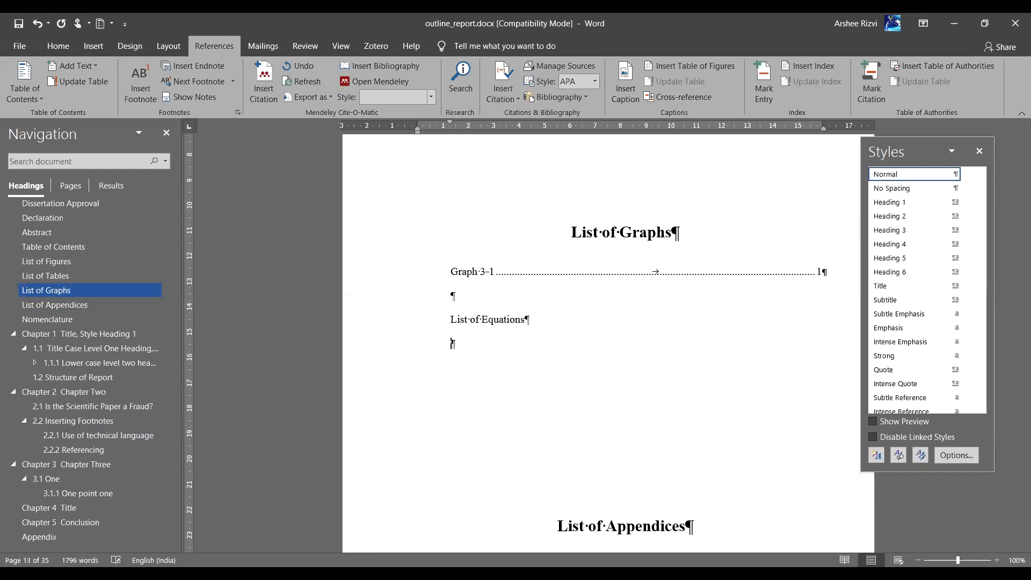
pyautogui.click(378, 326)
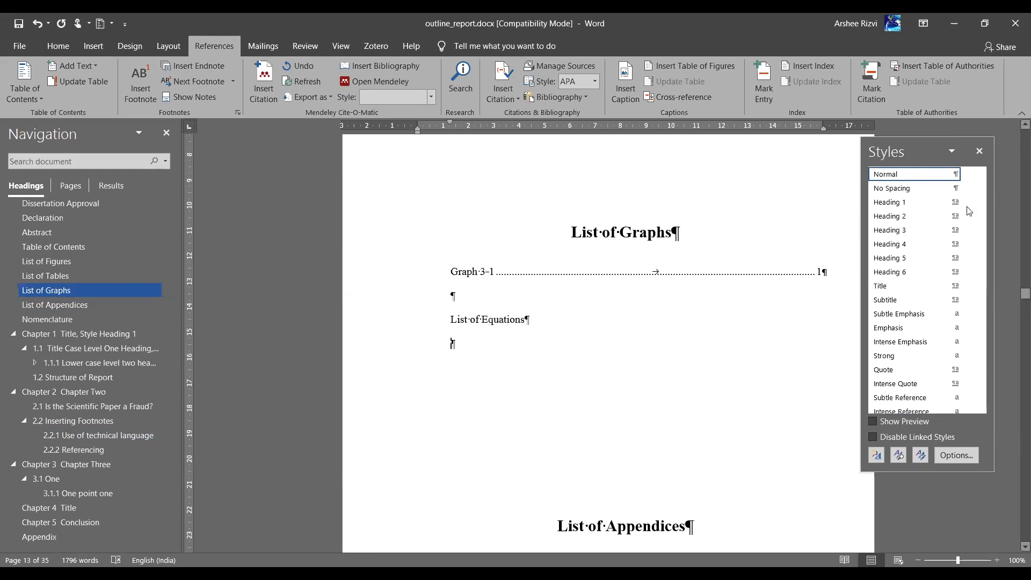
pyautogui.click(912, 208)
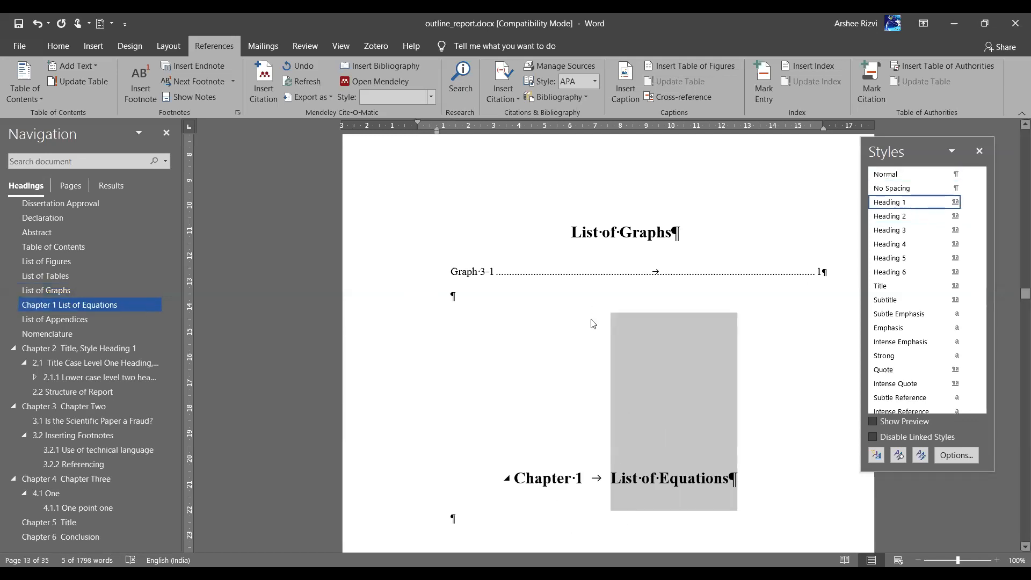
# Strip the chapter numbering from the List of Equations heading and centre it
pyautogui.scroll(1, 591, 319)
pyautogui.scroll(-2, 591, 328)
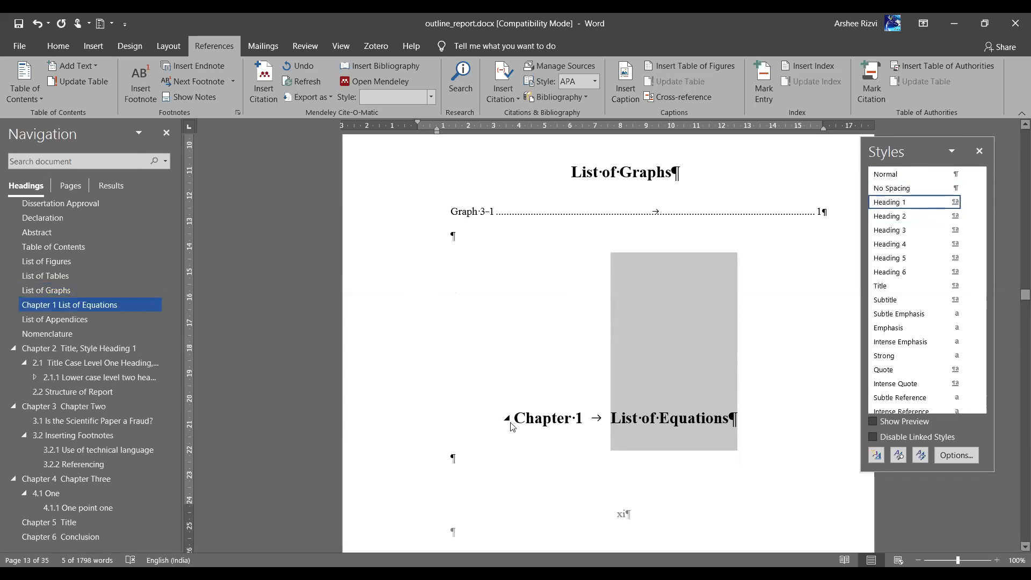
pyautogui.click(608, 419)
pyautogui.press('BackSpace')
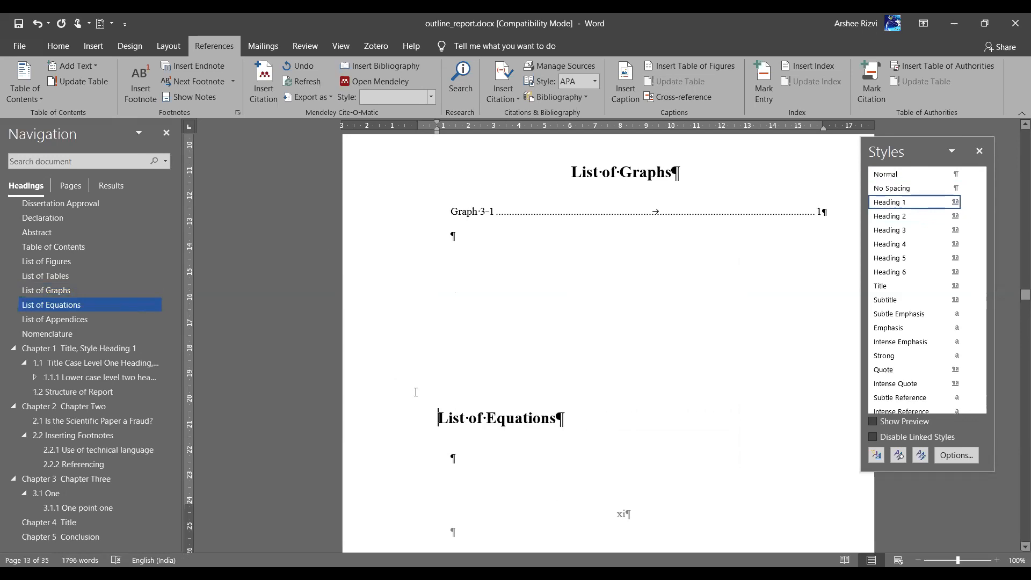
pyautogui.hotkey('ctrl', 'e')
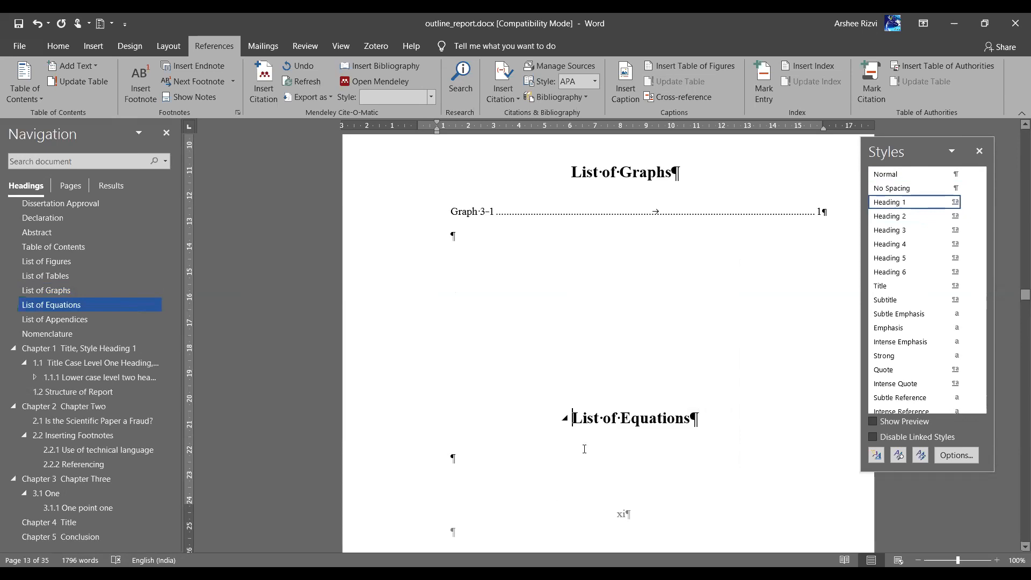
pyautogui.scroll(-1, 567, 421)
# Insert a Table of Figures with the Equation caption label under the List of Equations heading
pyautogui.click(490, 409)
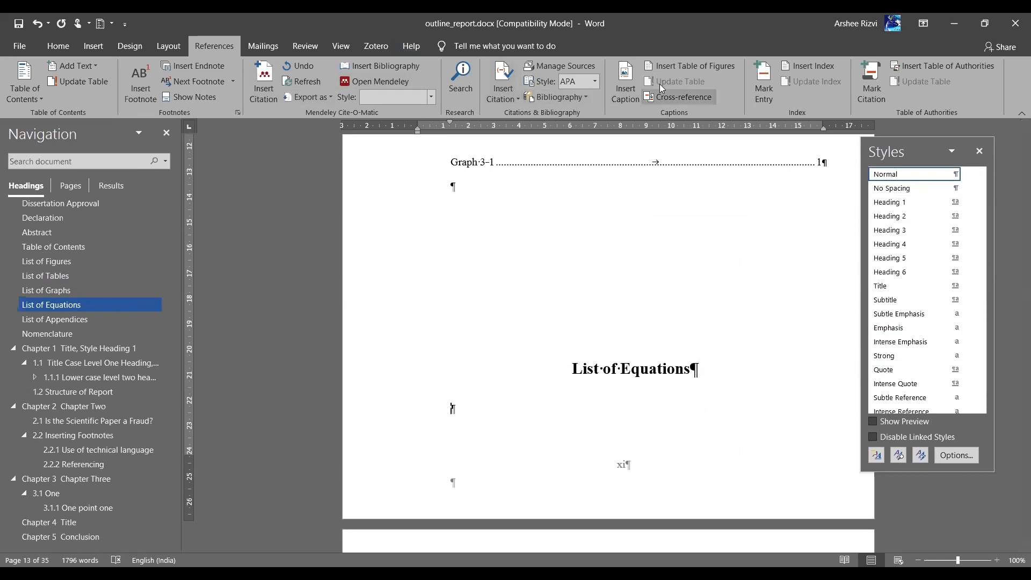
pyautogui.click(691, 66)
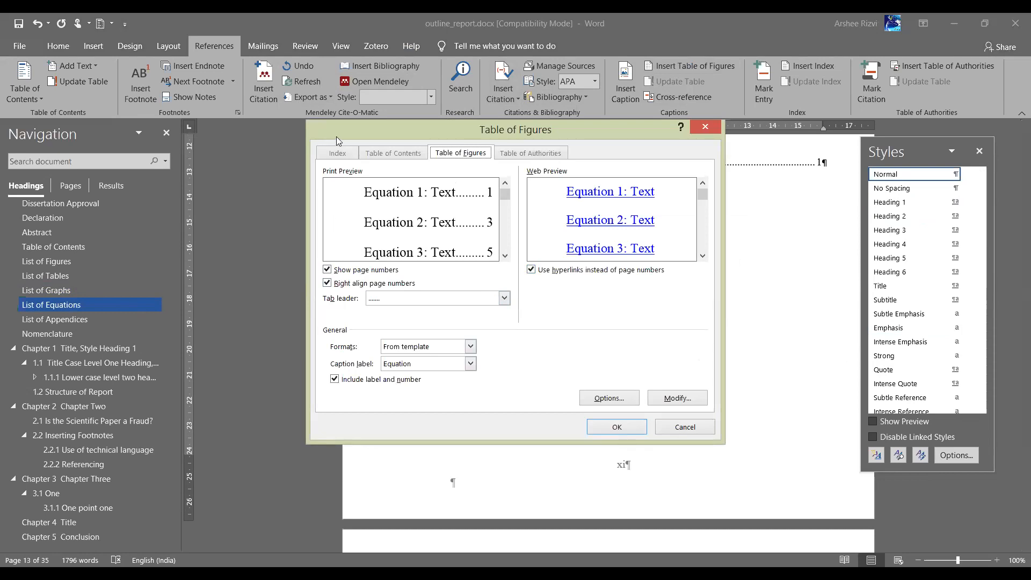
pyautogui.moveTo(203, 273); pyautogui.dragTo(235, 215)
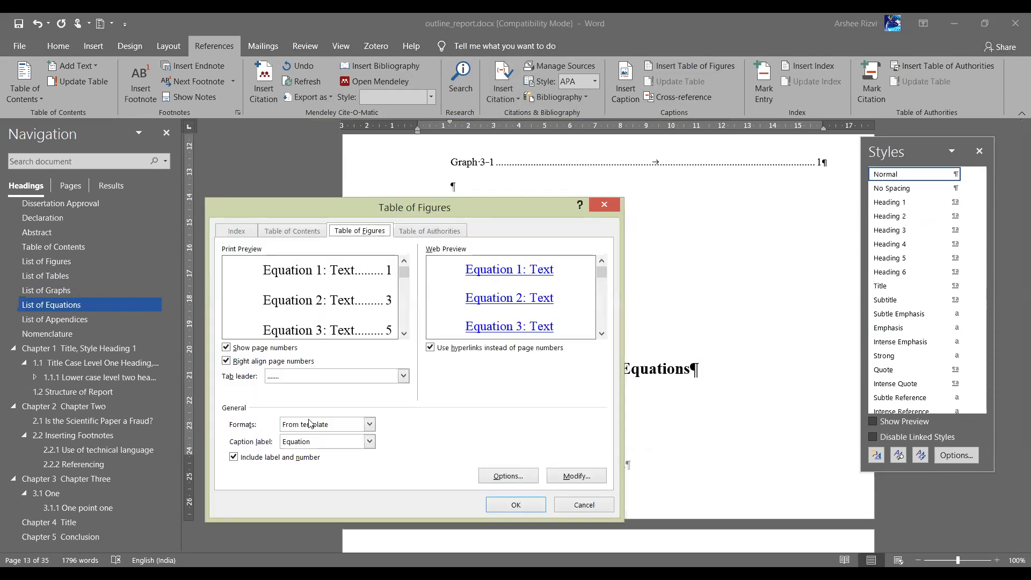
pyautogui.click(342, 443)
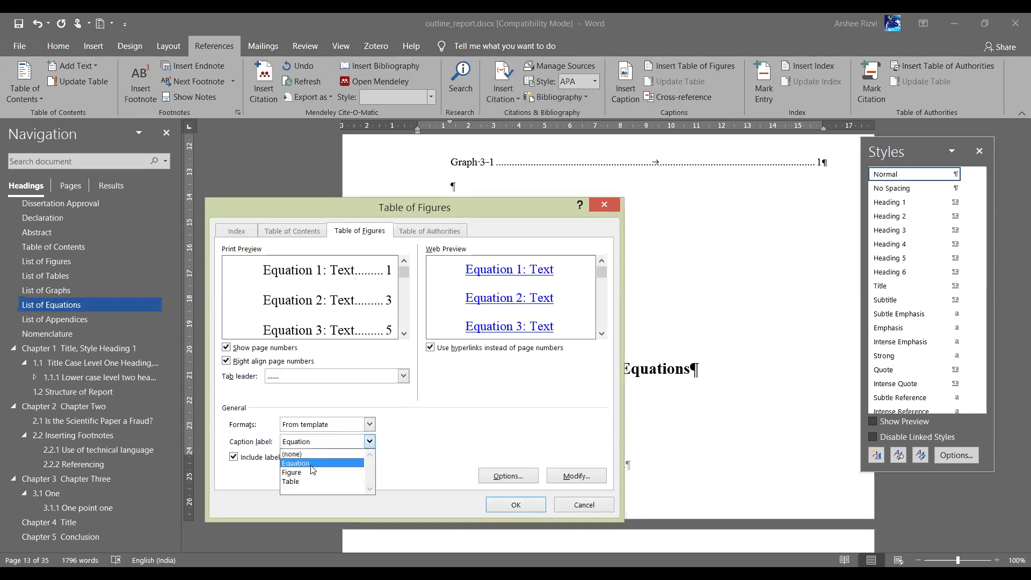
pyautogui.click(309, 463)
pyautogui.click(515, 504)
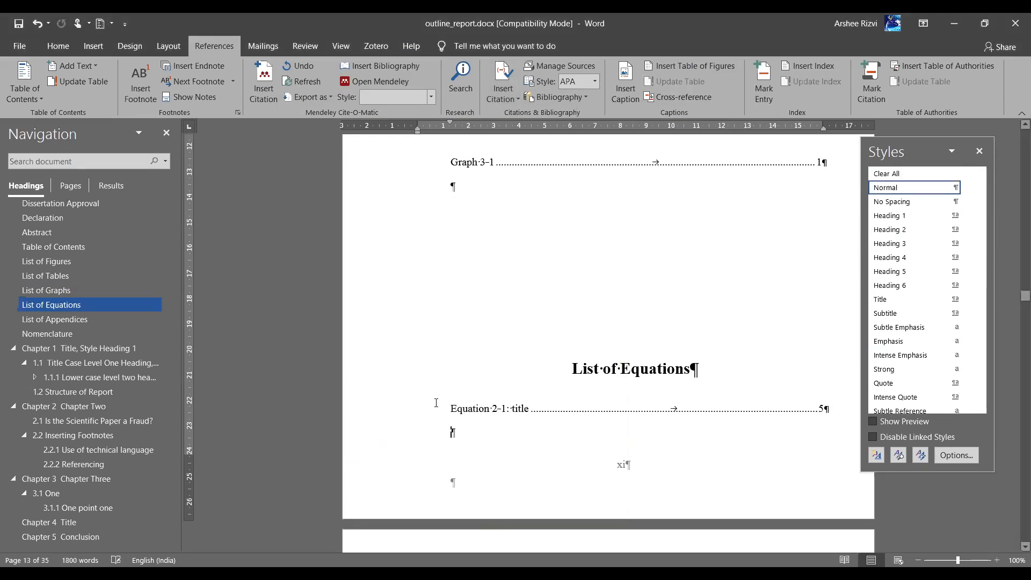
# Change the Heading 1 style's paragraph spacing before from 180 pt to 36 pt
pyautogui.scroll(2, 564, 434)
pyautogui.scroll(-1, 564, 433)
pyautogui.scroll(7, 563, 376)
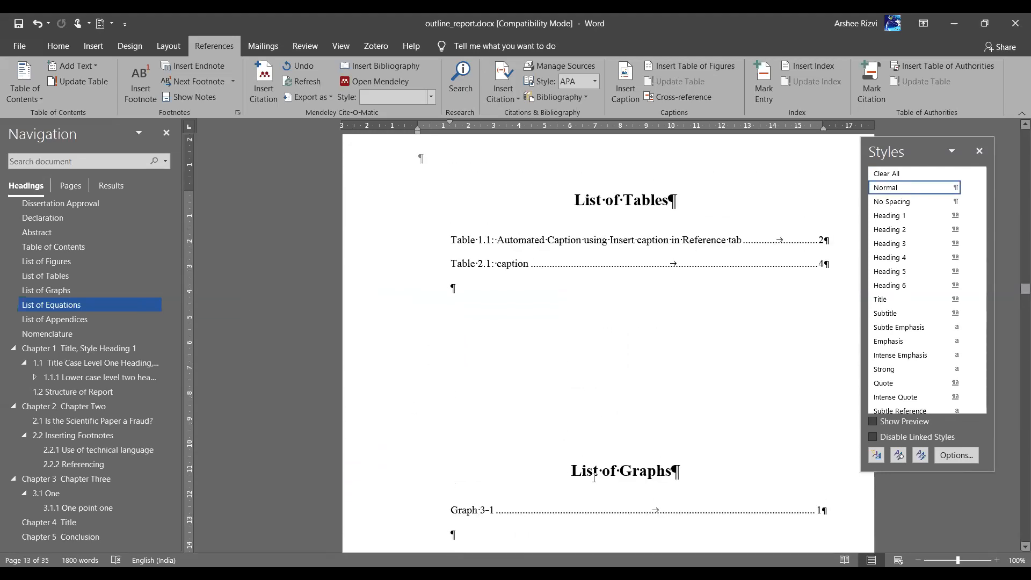
pyautogui.scroll(3, 594, 477)
pyautogui.scroll(7, 618, 419)
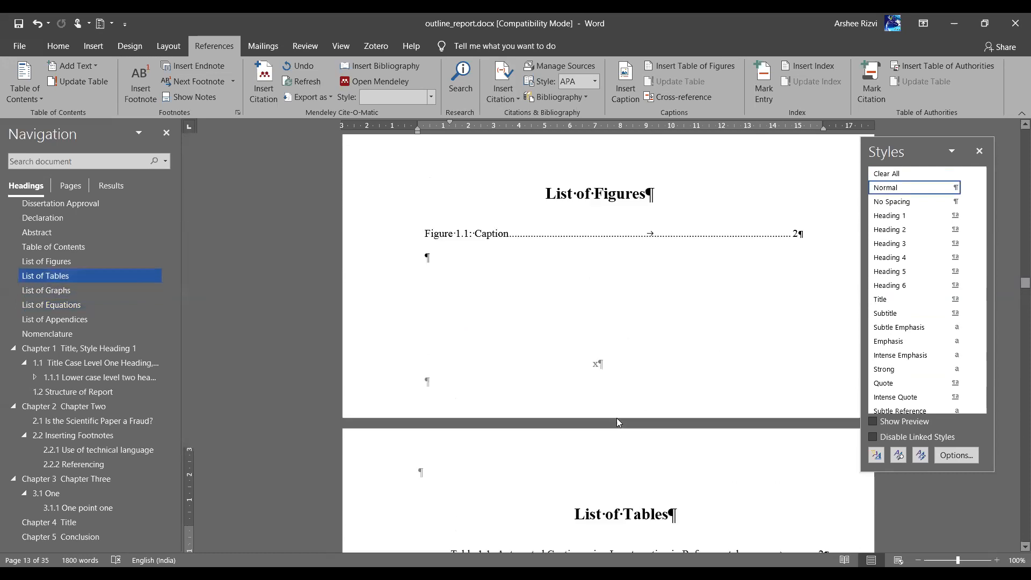
pyautogui.scroll(-5, 617, 419)
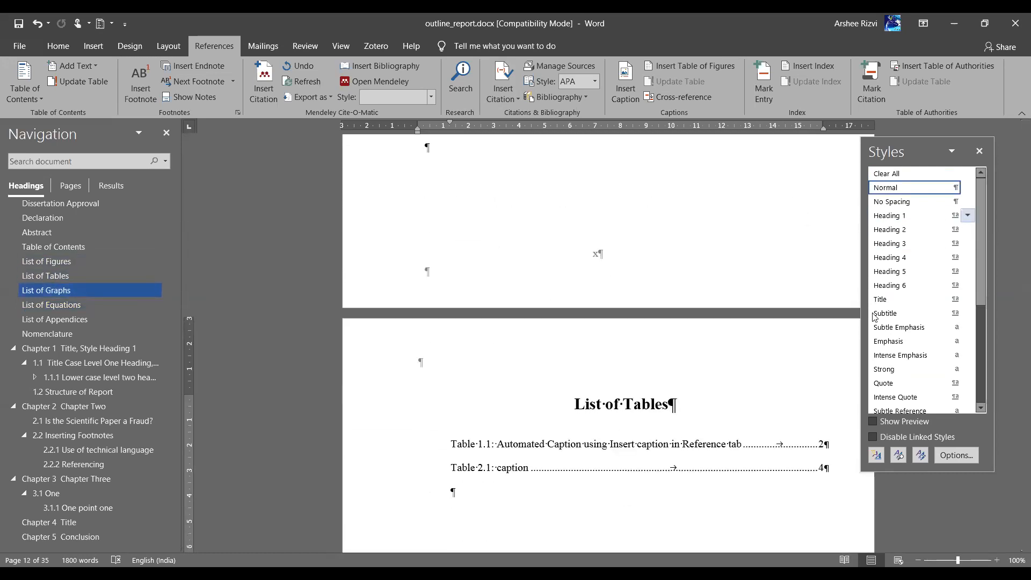
pyautogui.click(971, 218)
pyautogui.click(856, 258)
pyautogui.click(484, 460)
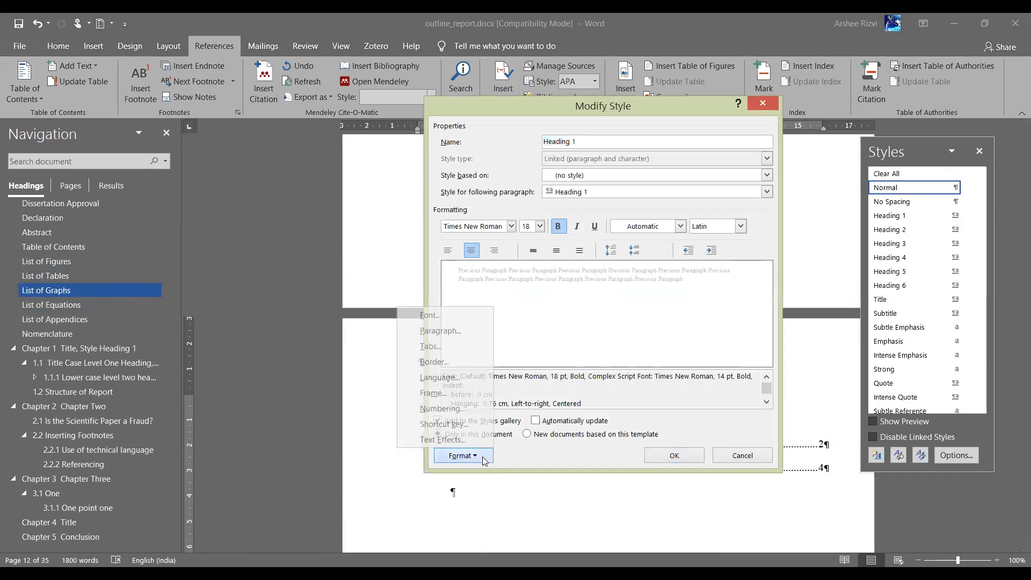
pyautogui.click(456, 332)
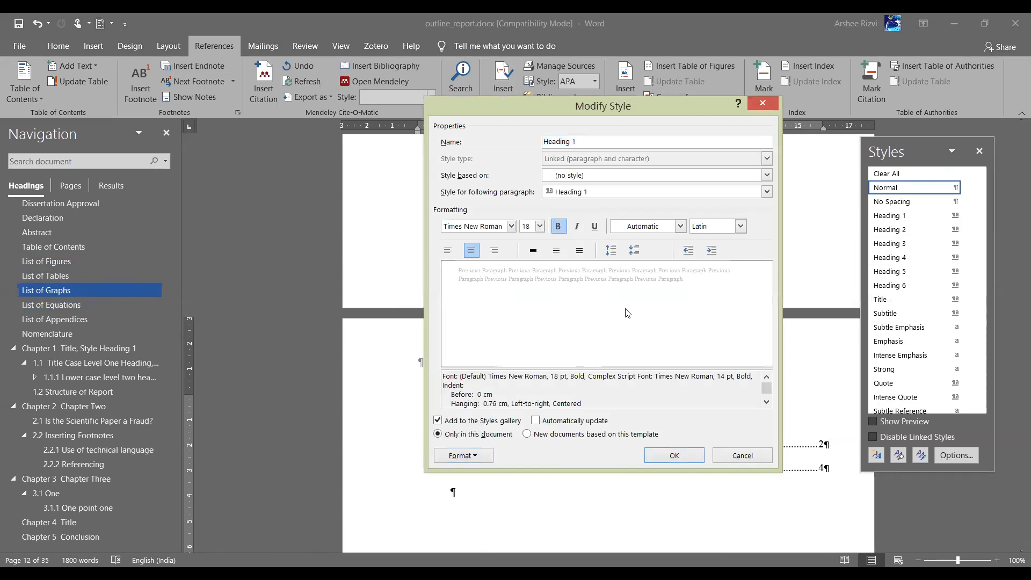
pyautogui.click(639, 321)
pyautogui.press('BackSpace')
pyautogui.press('BackSpace')
pyautogui.press('BackSpace')
pyautogui.press('BackSpace')
pyautogui.press('BackSpace')
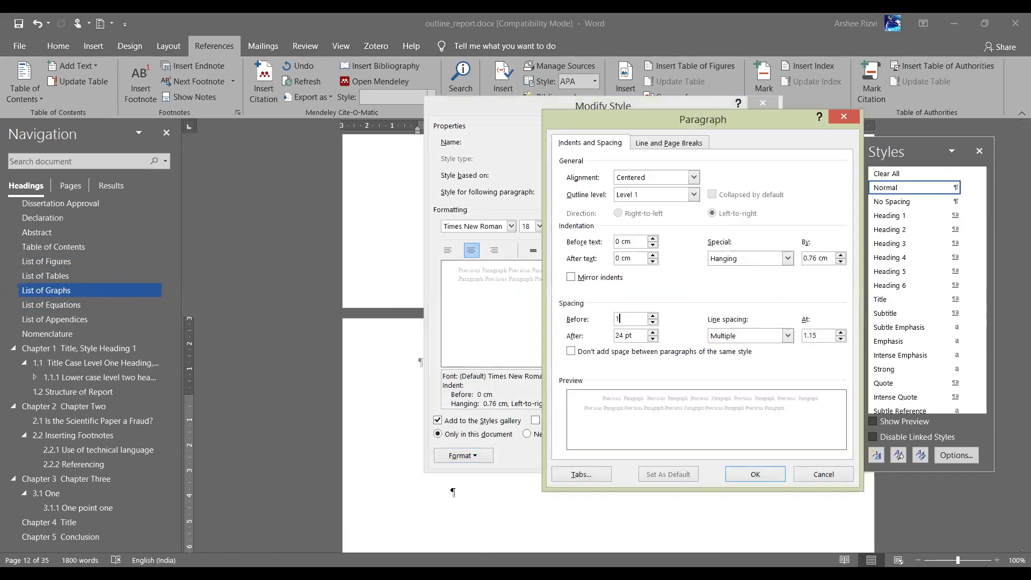
pyautogui.write('36')
pyautogui.click(755, 475)
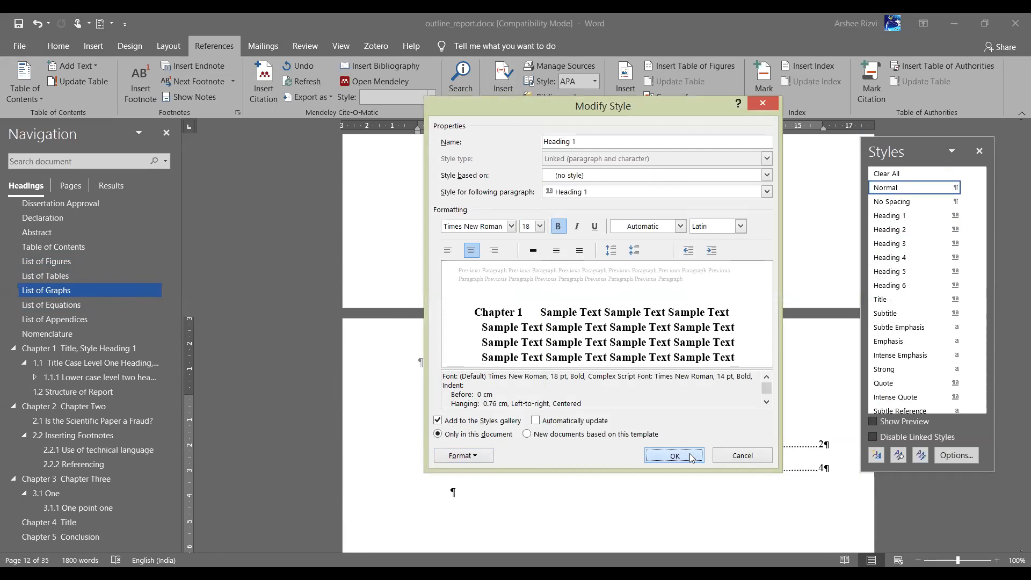
pyautogui.click(675, 456)
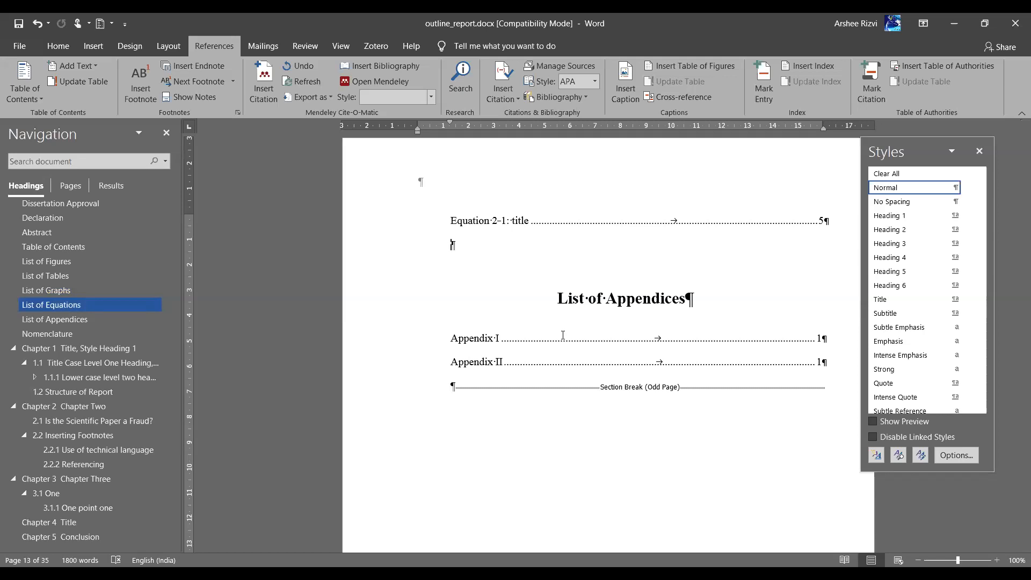
# Make List of Tables a centred, bold, 18 pt Normal-style line, then return to the Table of Contents
pyautogui.click(81, 250)
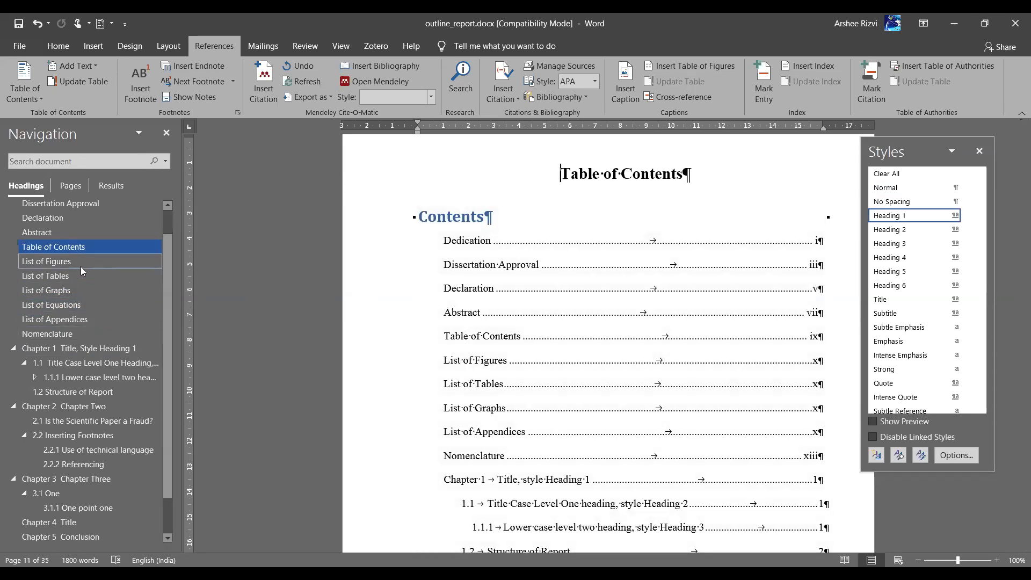
pyautogui.click(82, 265)
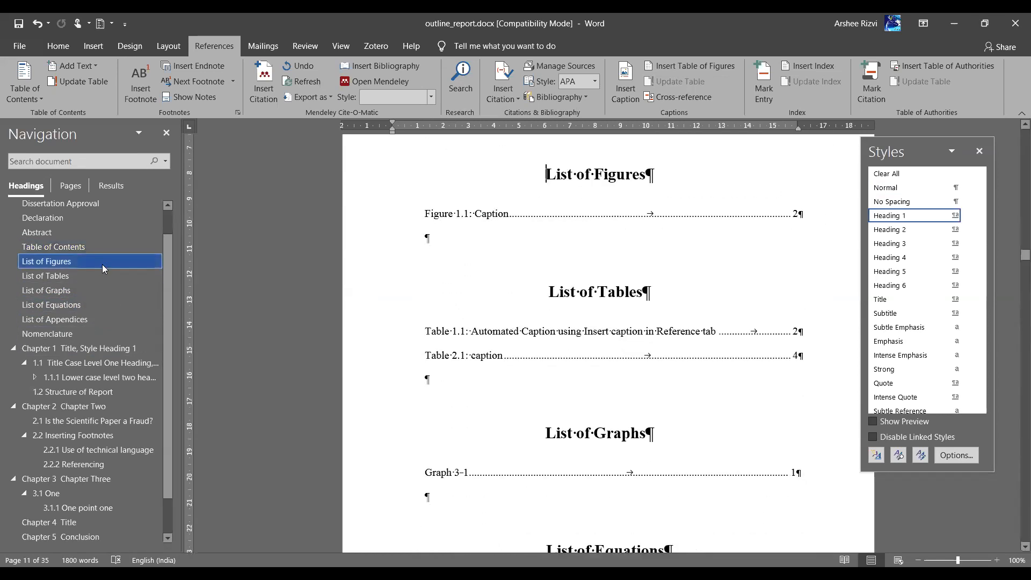
pyautogui.click(370, 301)
pyautogui.click(58, 46)
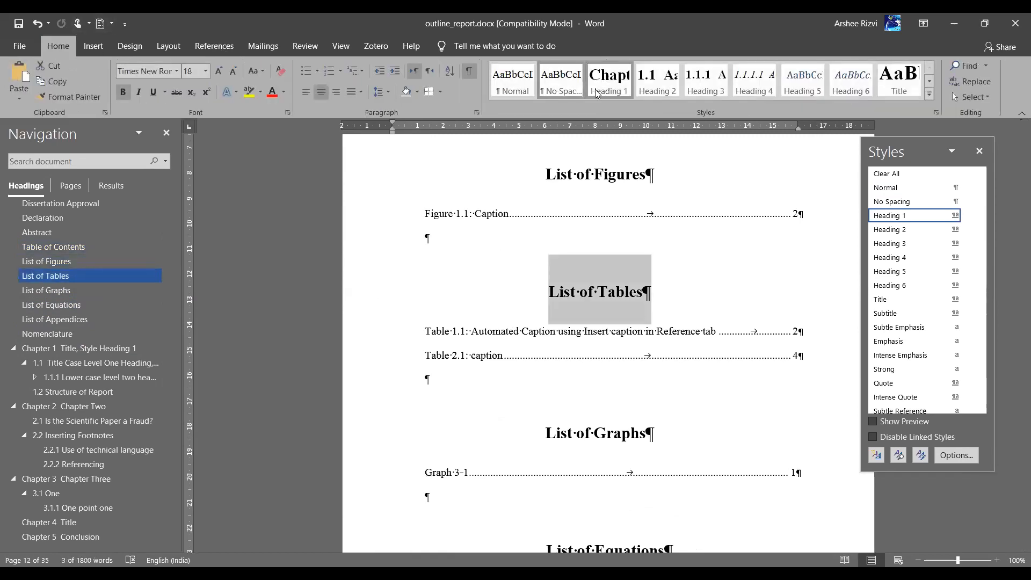
pyautogui.click(523, 85)
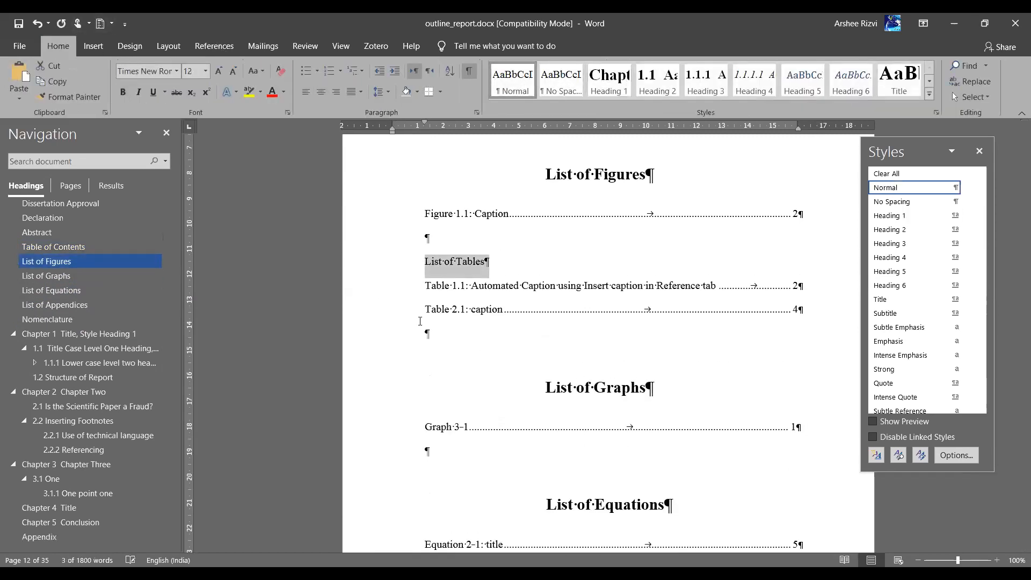
pyautogui.click(205, 71)
pyautogui.click(189, 177)
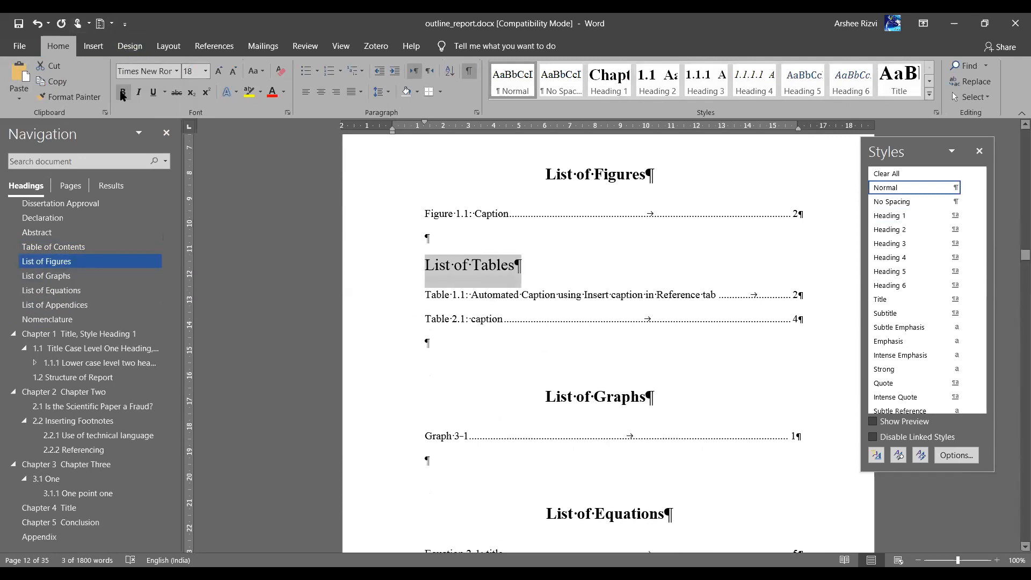
pyautogui.click(122, 92)
pyautogui.click(321, 92)
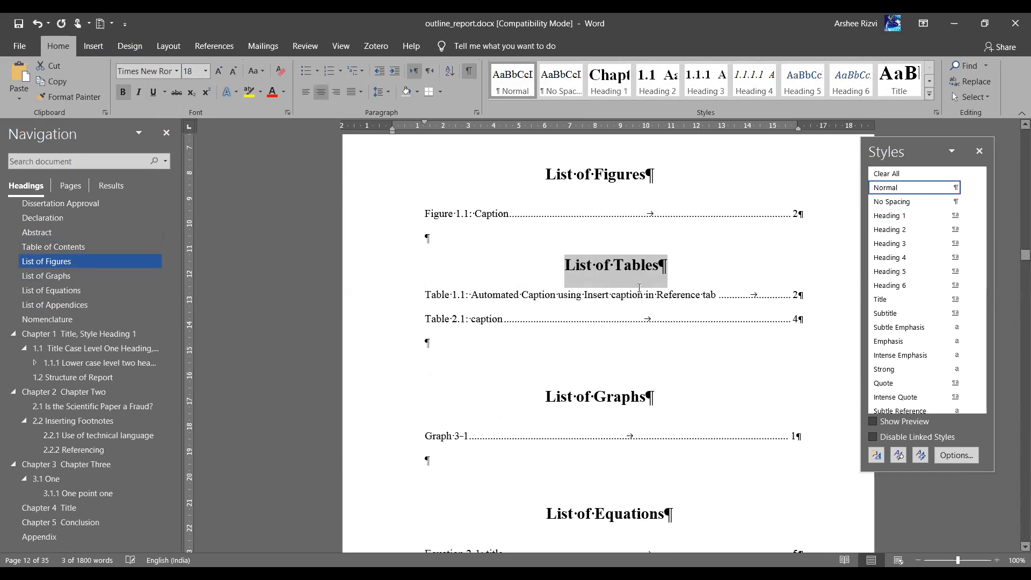
pyautogui.click(58, 245)
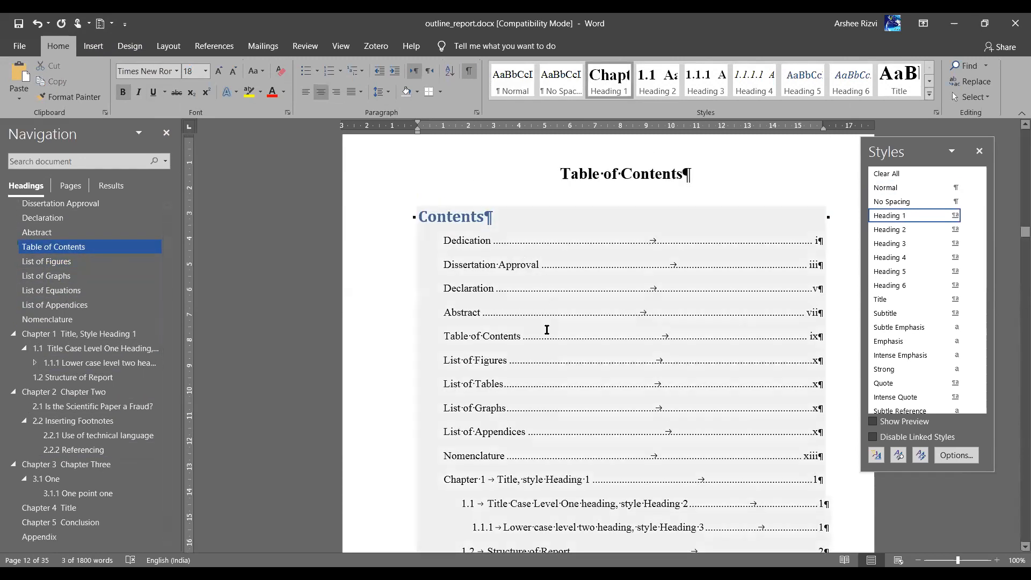
# Update the entire table of contents field
pyautogui.rightClick(522, 375)
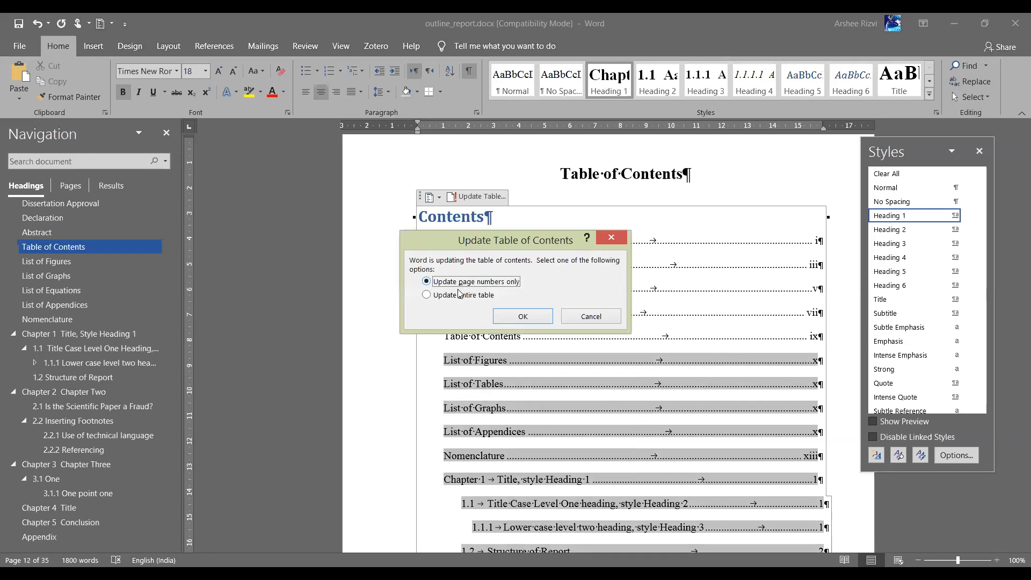
pyautogui.click(457, 295)
pyautogui.click(522, 317)
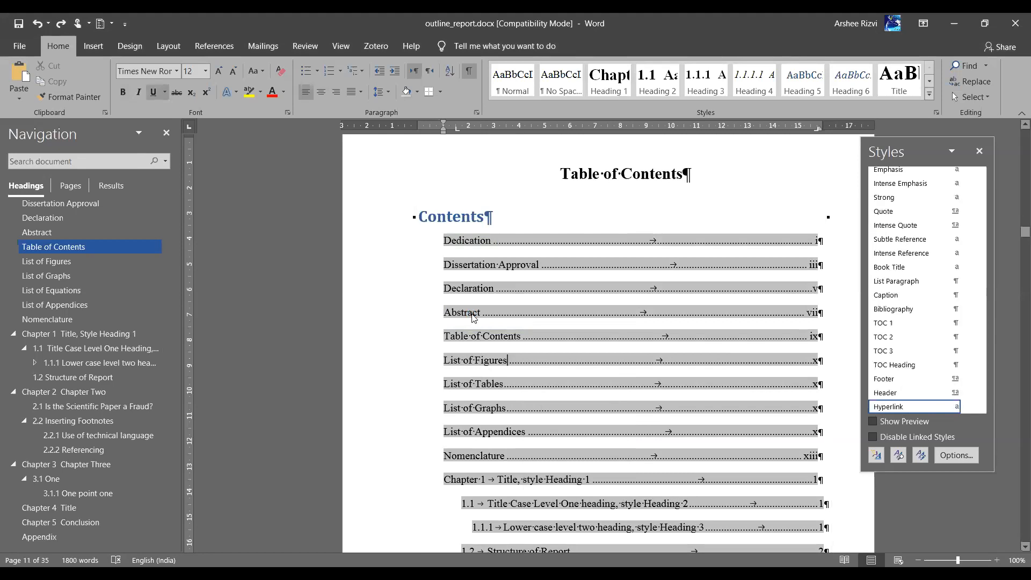
pyautogui.hotkey('ctrl', 'y')
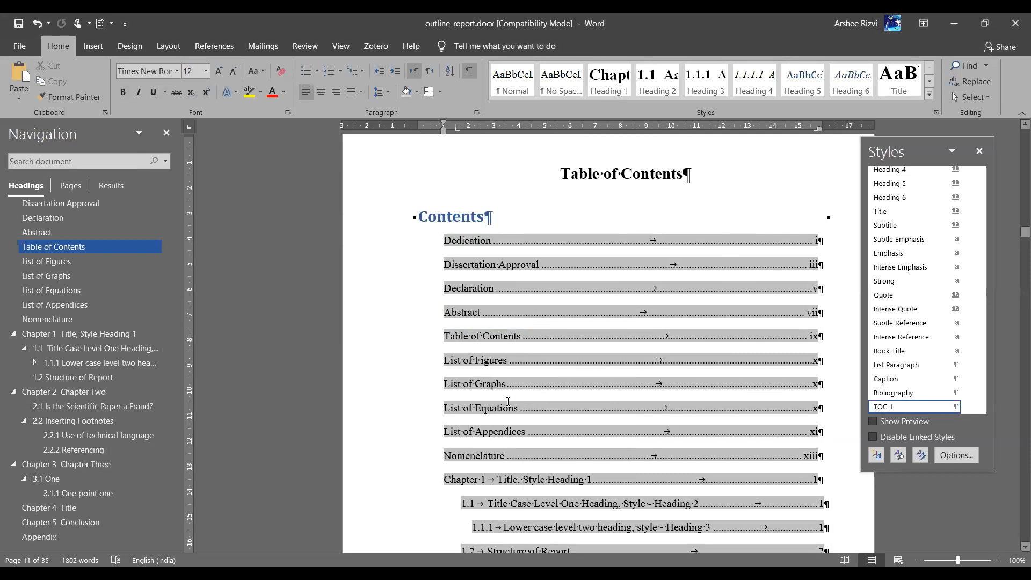
# Undo an accidental Heading 1 style applied to the Dedication entry
pyautogui.scroll(-8, 509, 402)
pyautogui.scroll(5, 495, 209)
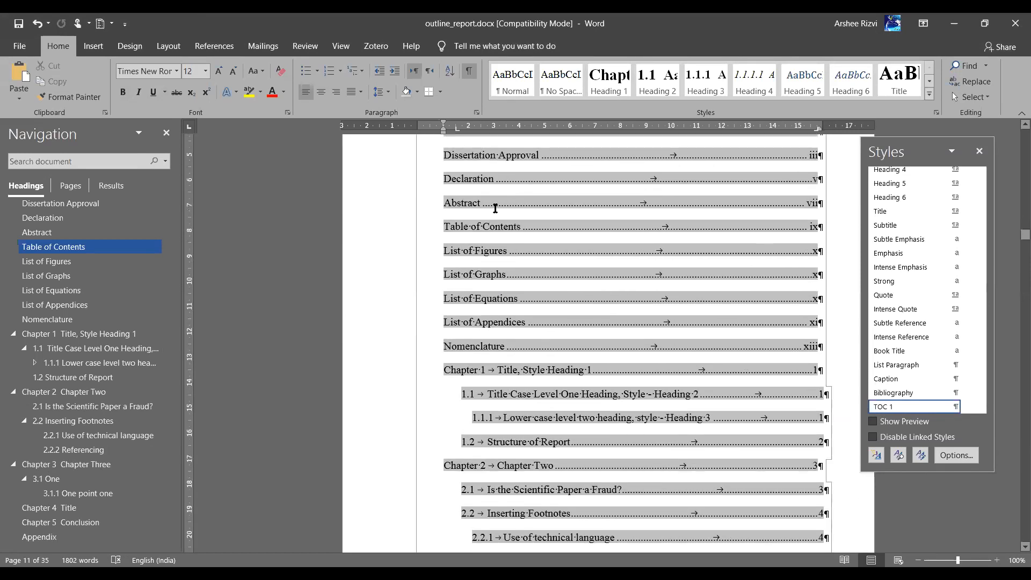
pyautogui.scroll(5, 499, 307)
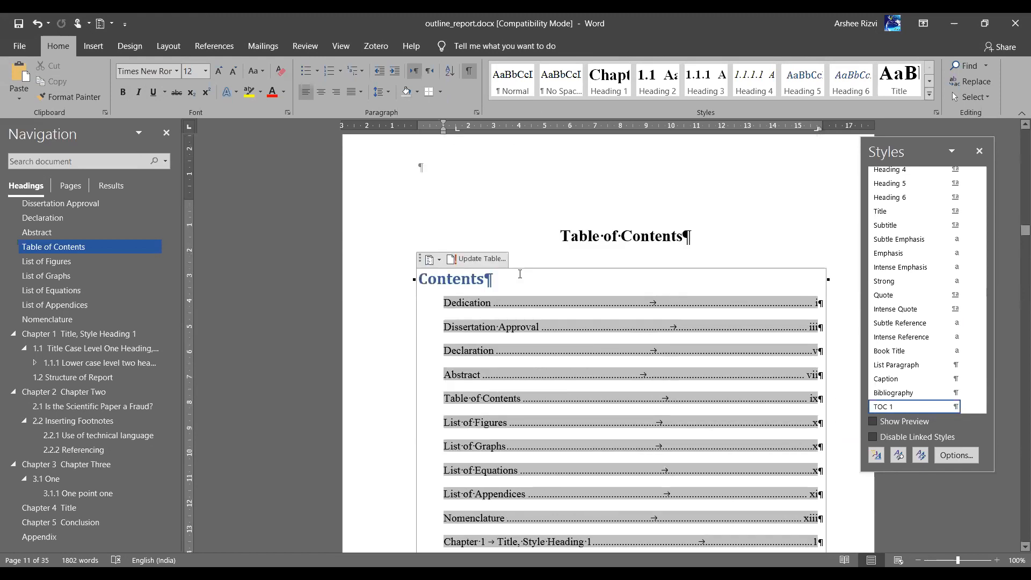
pyautogui.click(610, 95)
pyautogui.hotkey('ctrl', 'z')
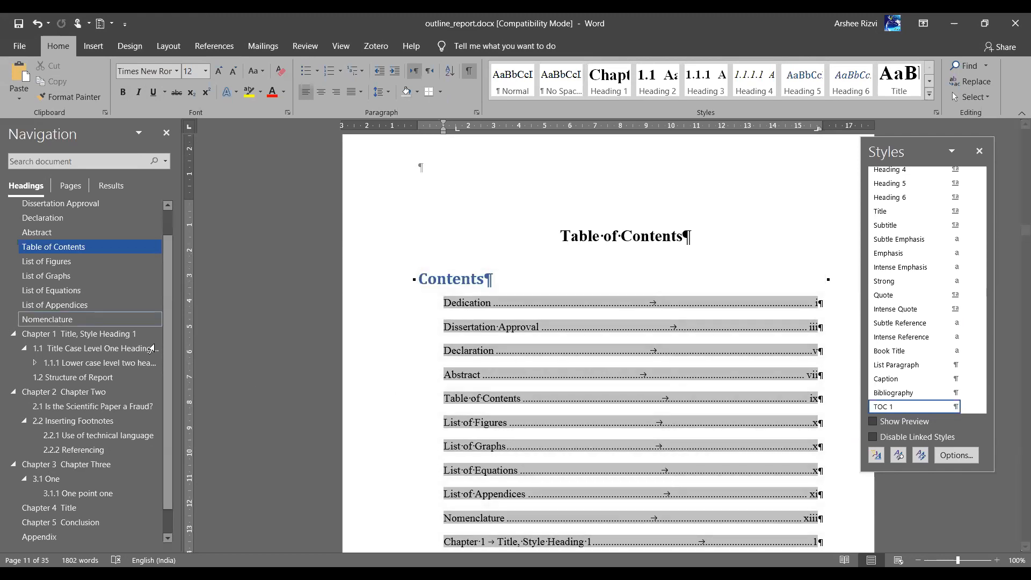
# Review the multilevel numbering choices without changing anything
pyautogui.click(466, 126)
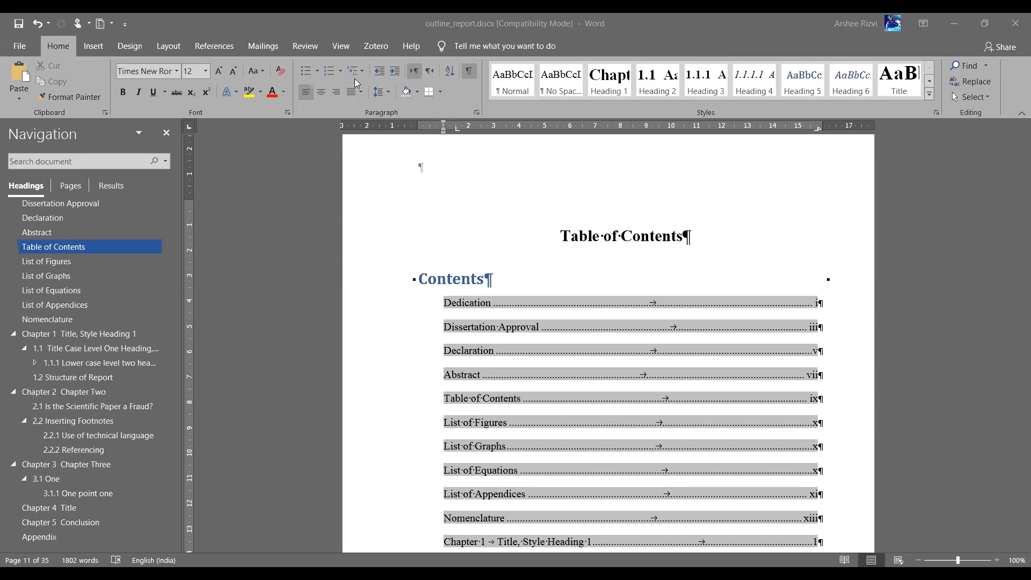
pyautogui.hotkey('ctrl', 'alt', 'shift', 's')
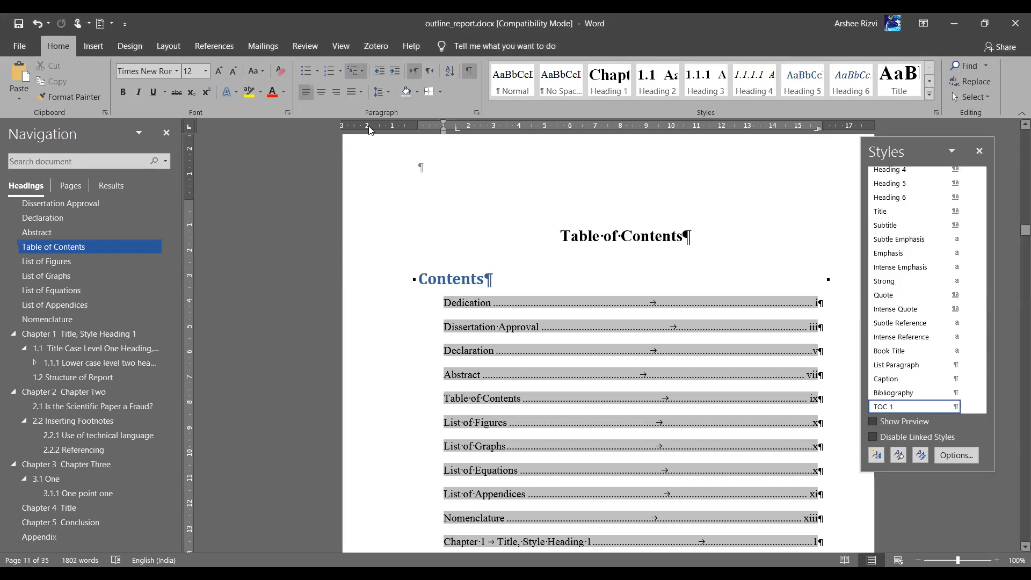
pyautogui.click(355, 71)
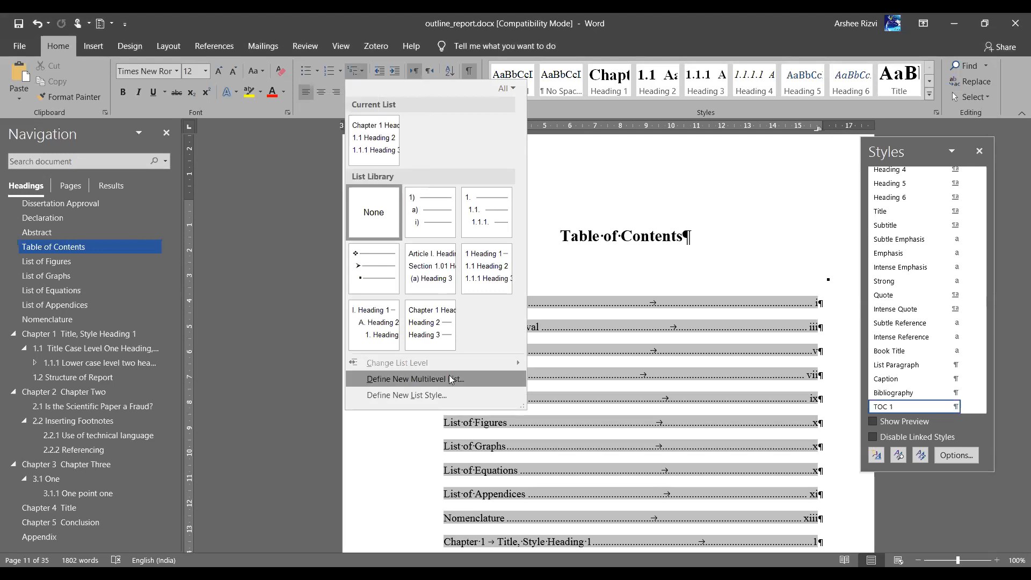
pyautogui.click(683, 283)
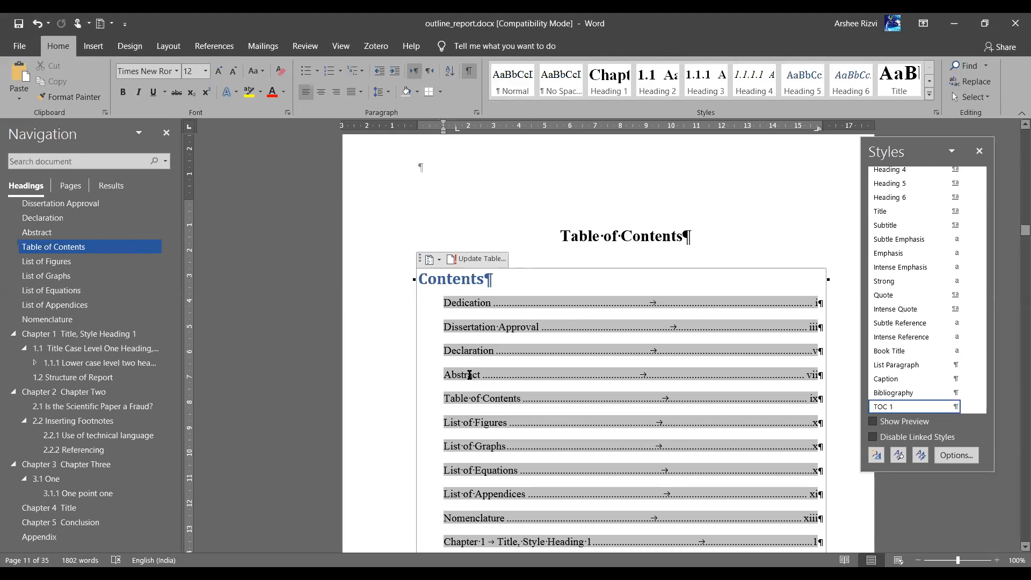
# Scroll to Chapter 1 and place the insertion point in the 1.1 heading
pyautogui.scroll(-20, 470, 374)
pyautogui.scroll(-3, 471, 372)
pyautogui.scroll(2, 429, 237)
pyautogui.click(448, 233)
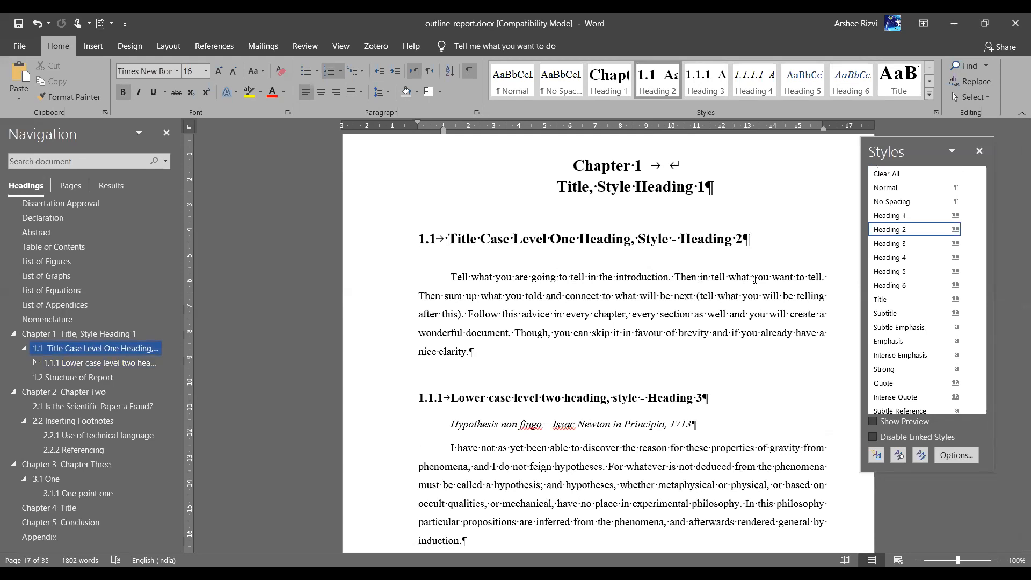
pyautogui.scroll(-2, 755, 280)
pyautogui.scroll(2, 755, 279)
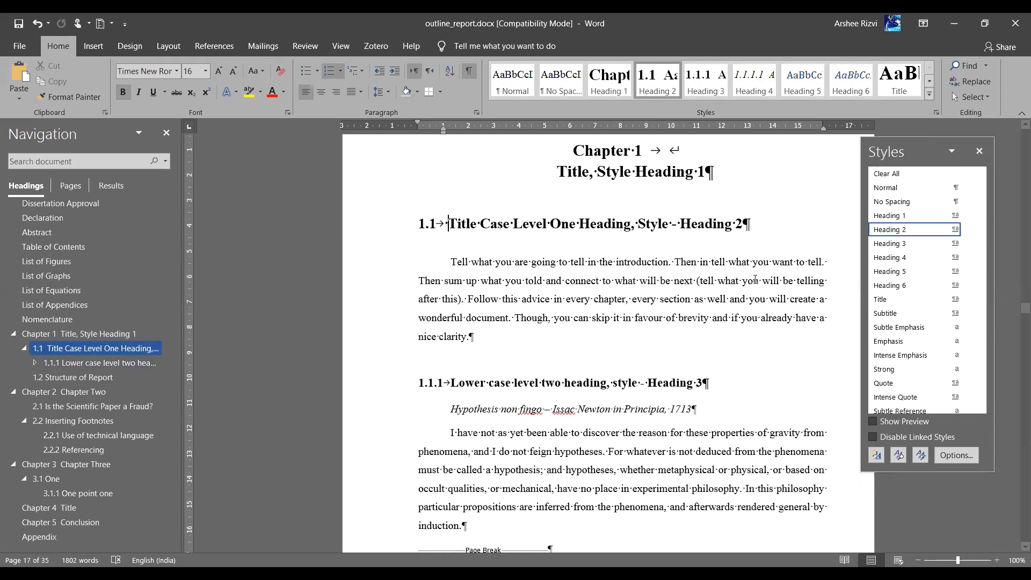
pyautogui.click(348, 65)
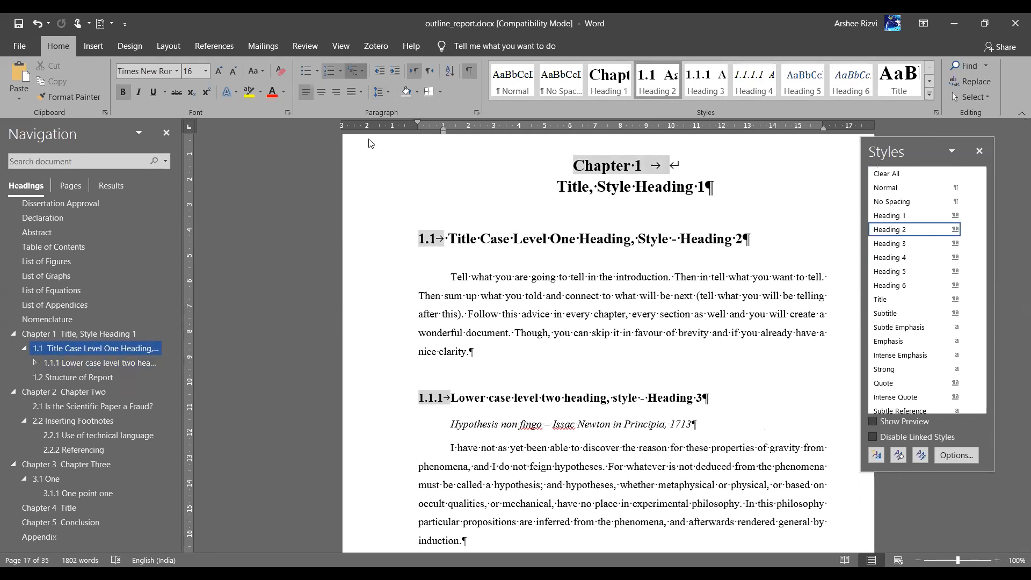
pyautogui.click(413, 384)
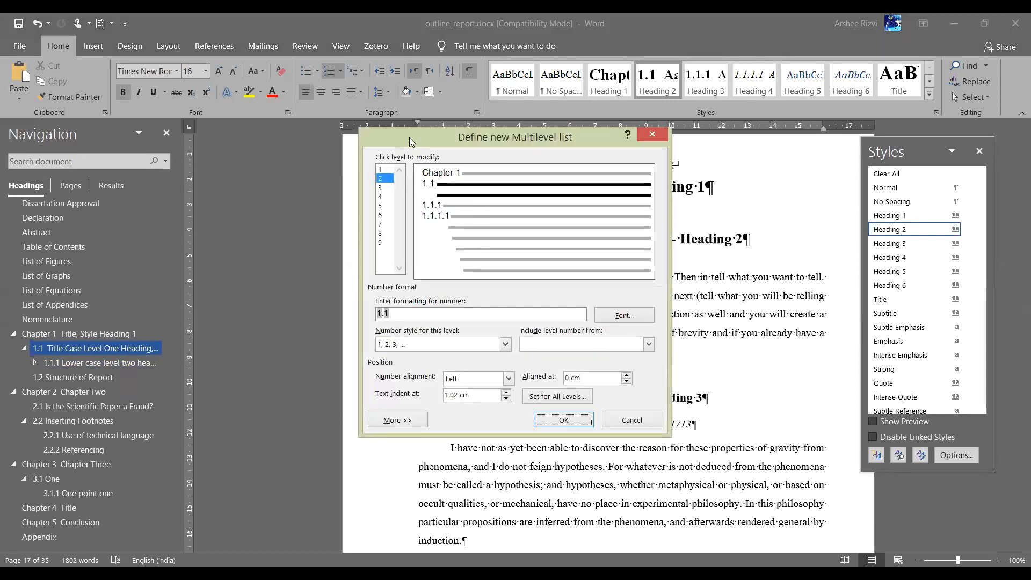
pyautogui.moveTo(409, 138); pyautogui.dragTo(413, 212)
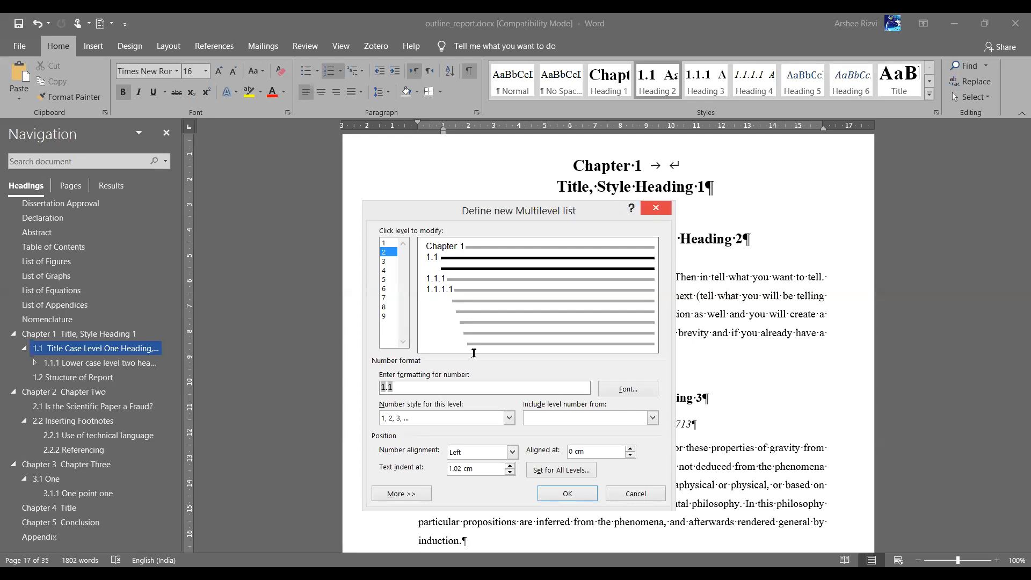
pyautogui.click(474, 352)
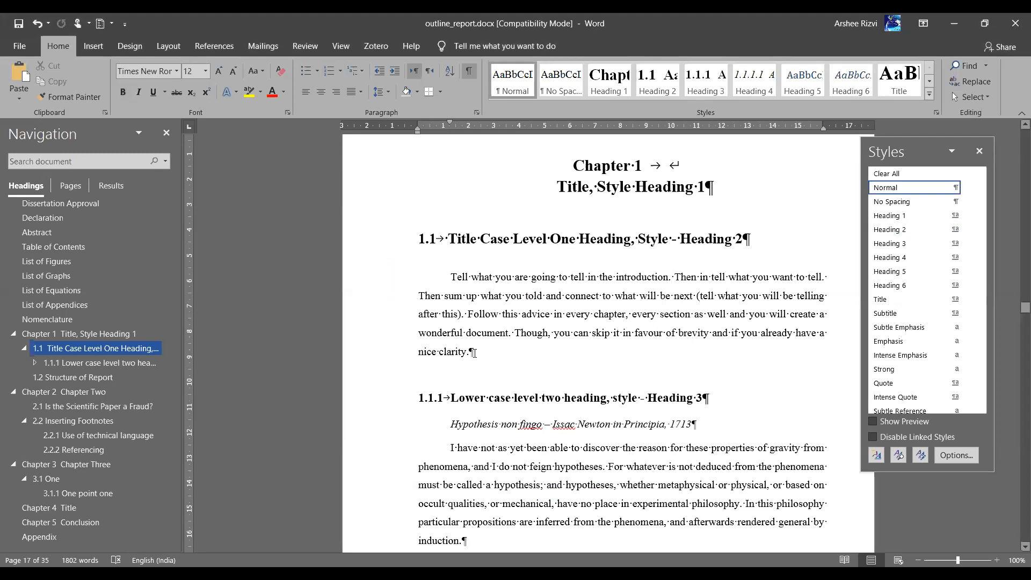
# Type 'New ss' on a new line after the section text and apply Heading 3, numbering it 1.1.1
pyautogui.press('Return')
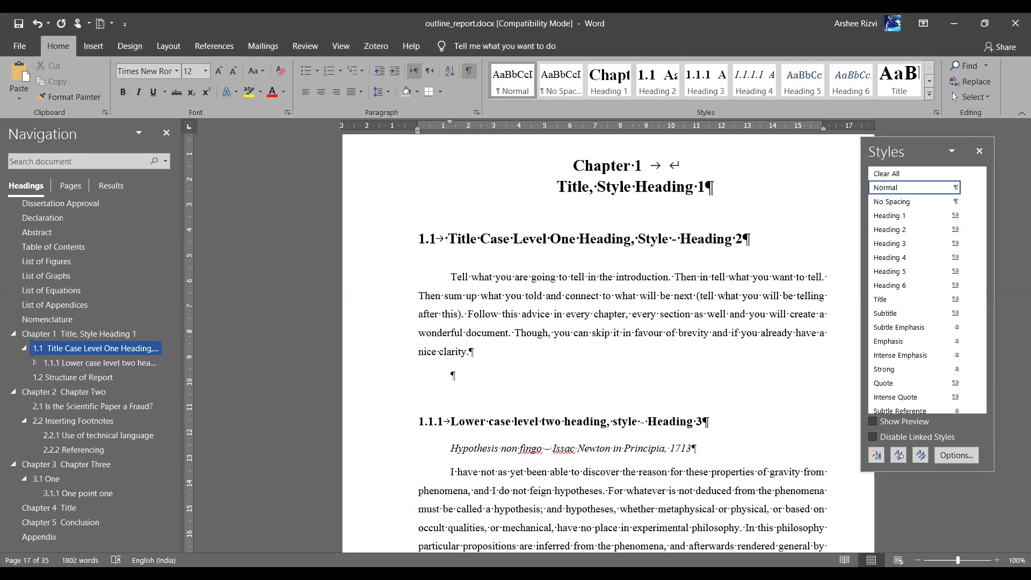
pyautogui.write('New ss')
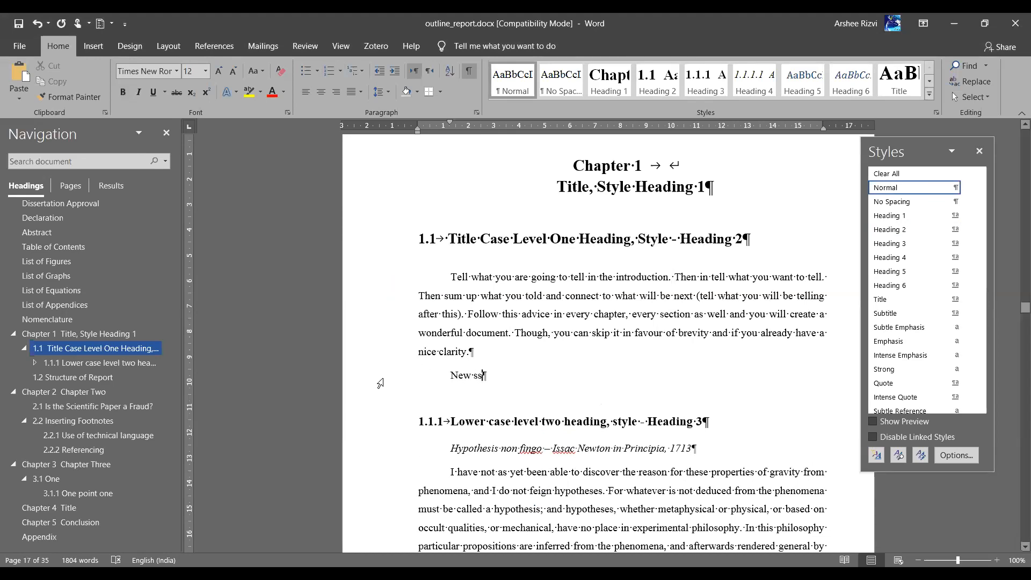
pyautogui.click(381, 383)
pyautogui.click(696, 85)
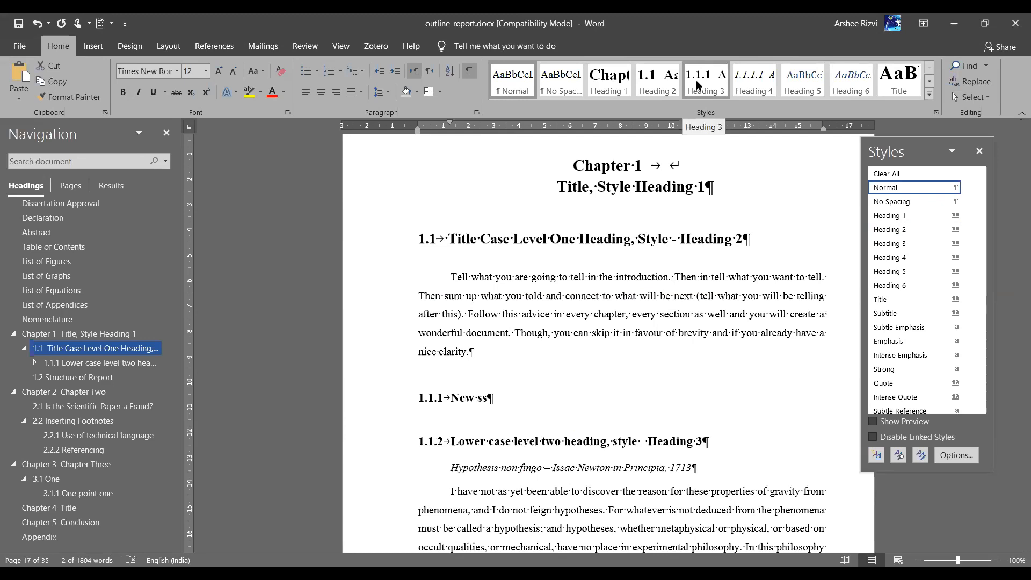
pyautogui.click(697, 84)
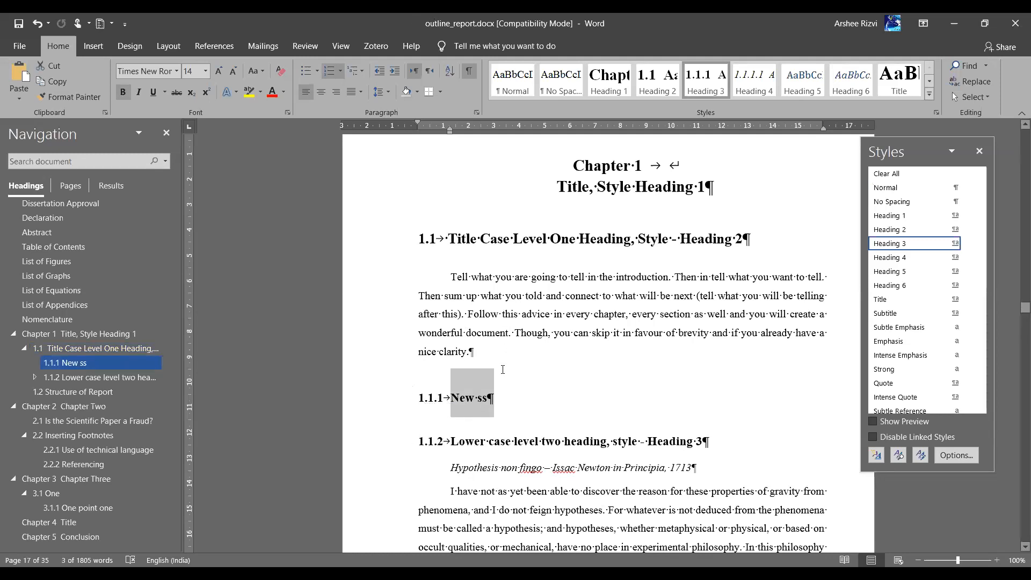
pyautogui.click(502, 381)
pyautogui.scroll(-3, 502, 380)
pyautogui.scroll(-14, 502, 380)
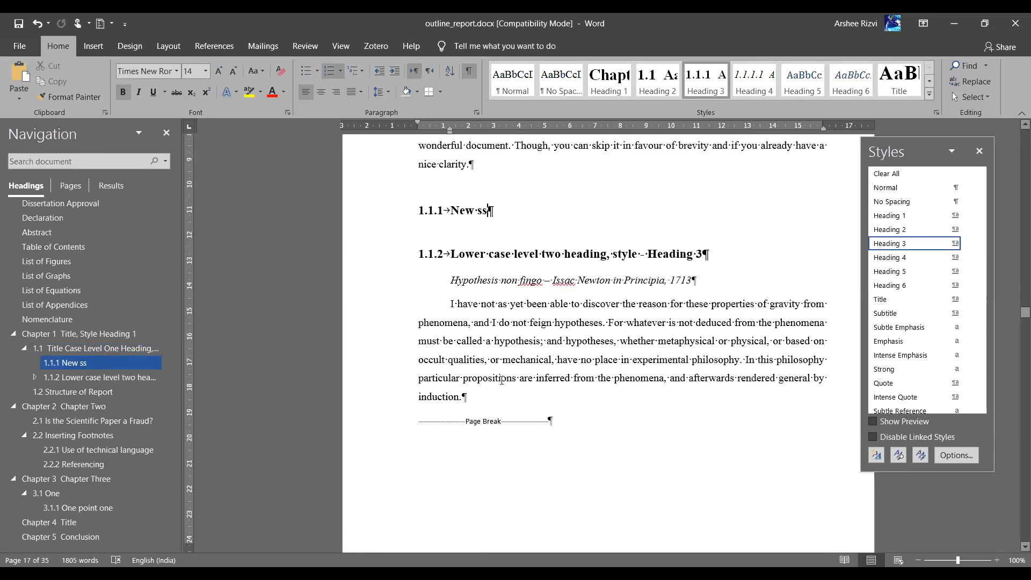
pyautogui.scroll(-16, 501, 380)
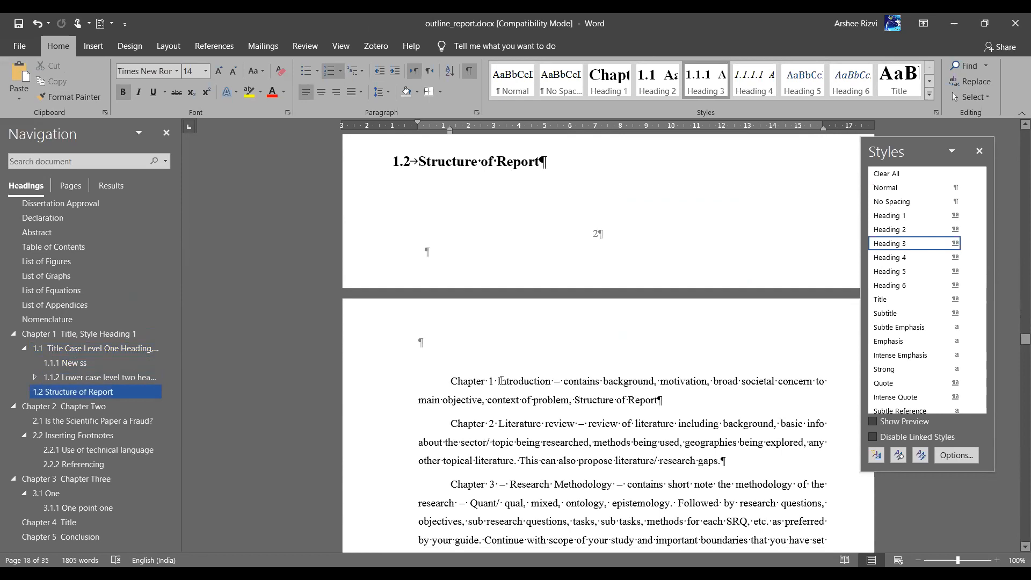
pyautogui.scroll(12, 500, 381)
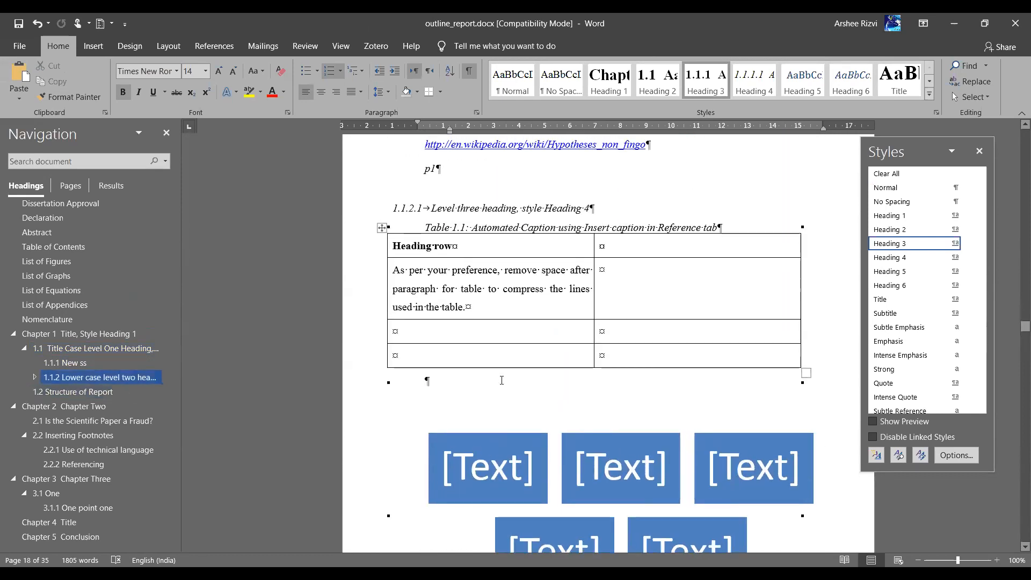
pyautogui.scroll(15, 501, 380)
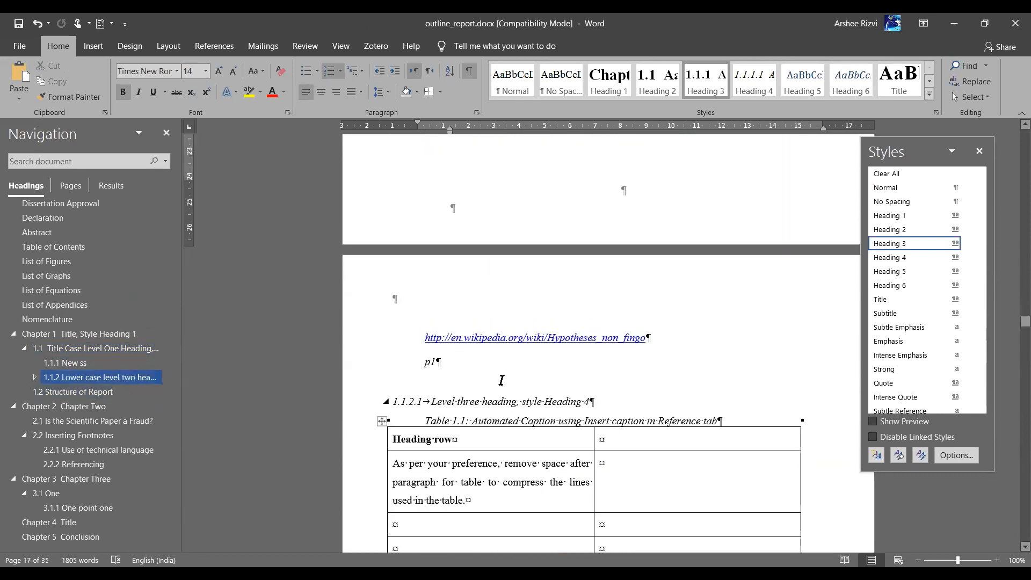
pyautogui.scroll(3, 501, 380)
pyautogui.scroll(-3, 462, 395)
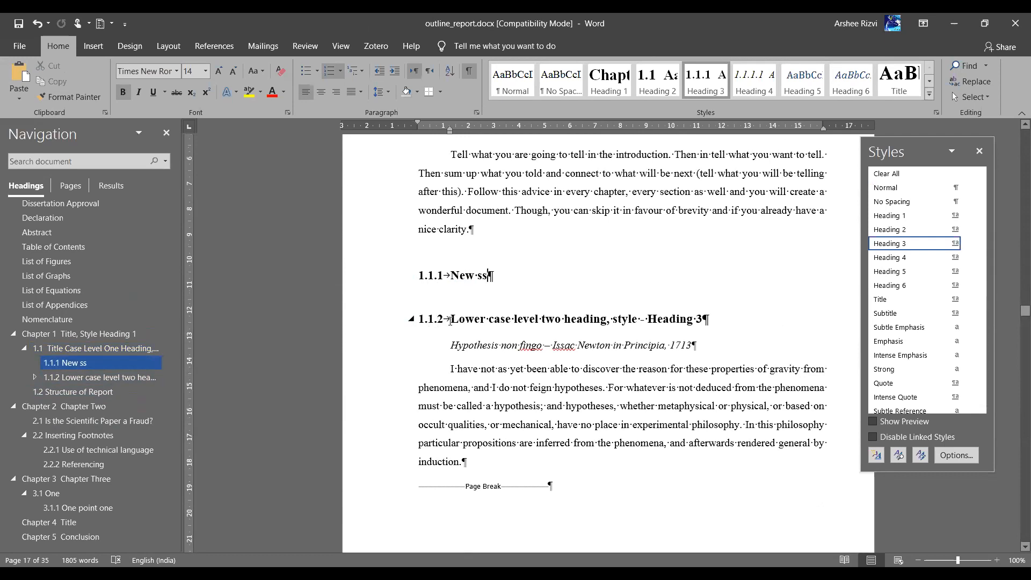
pyautogui.scroll(-8, 450, 322)
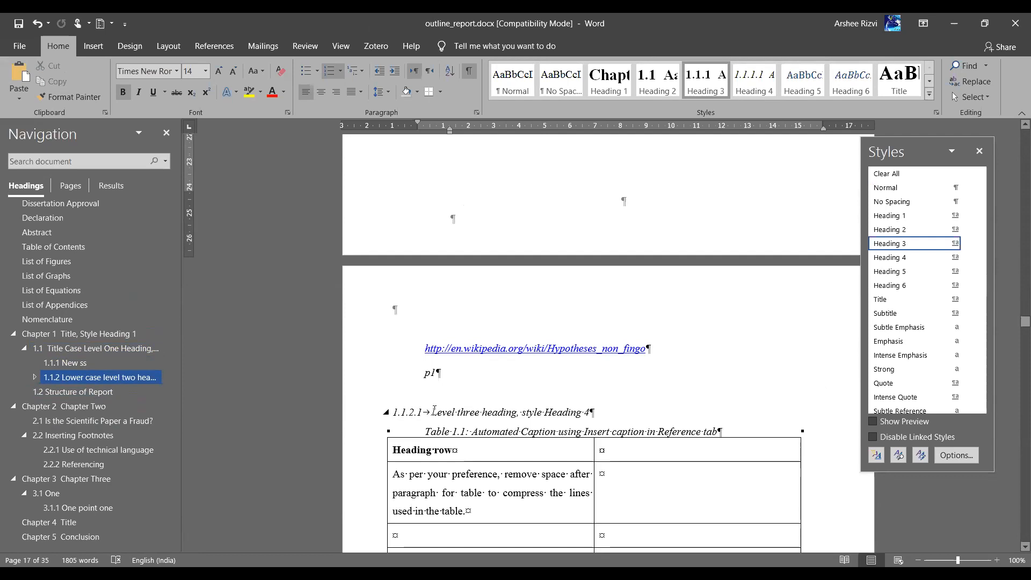
pyautogui.click(434, 411)
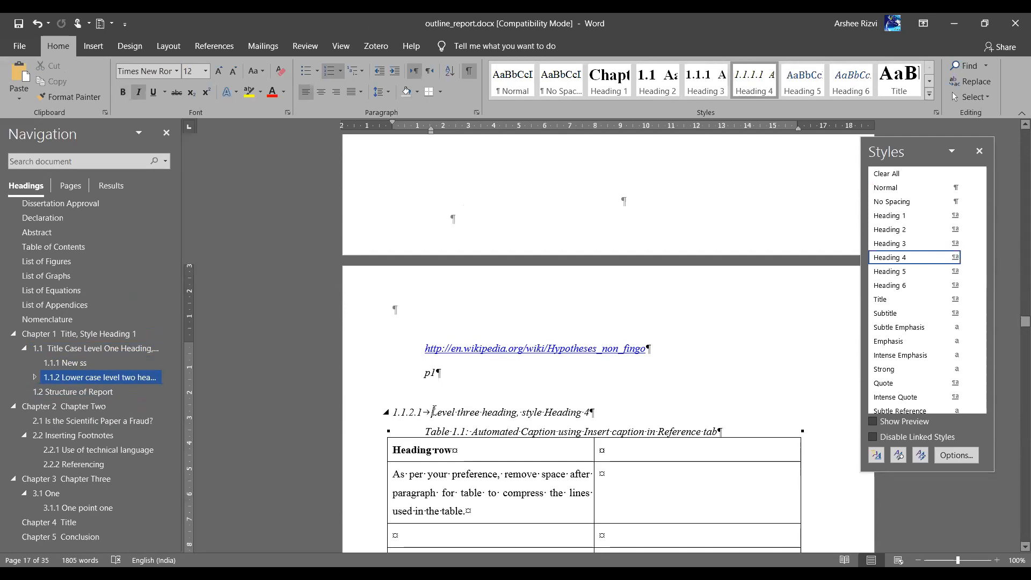
pyautogui.hotkey('ctrl', 'z')
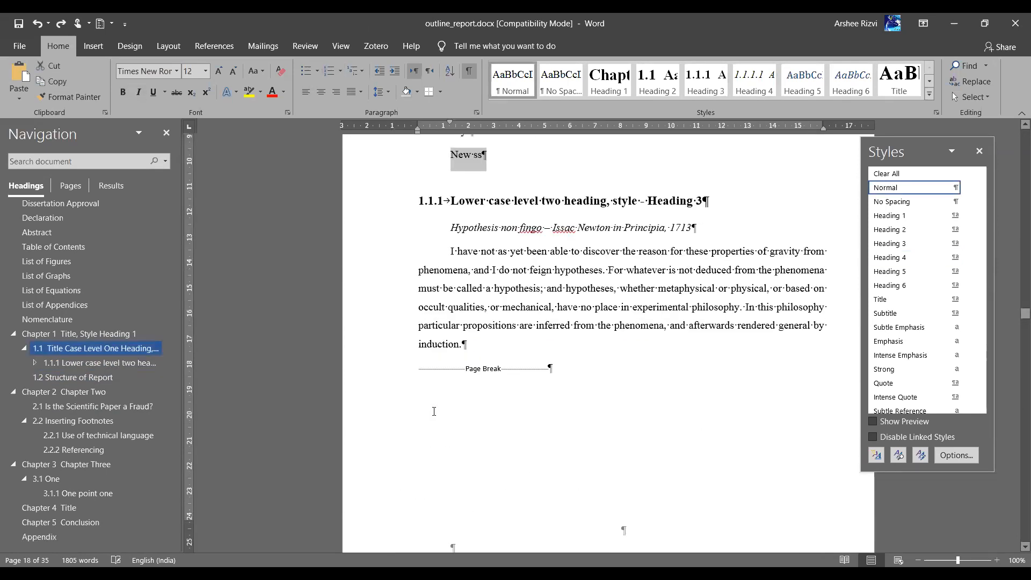
pyautogui.scroll(2, 434, 411)
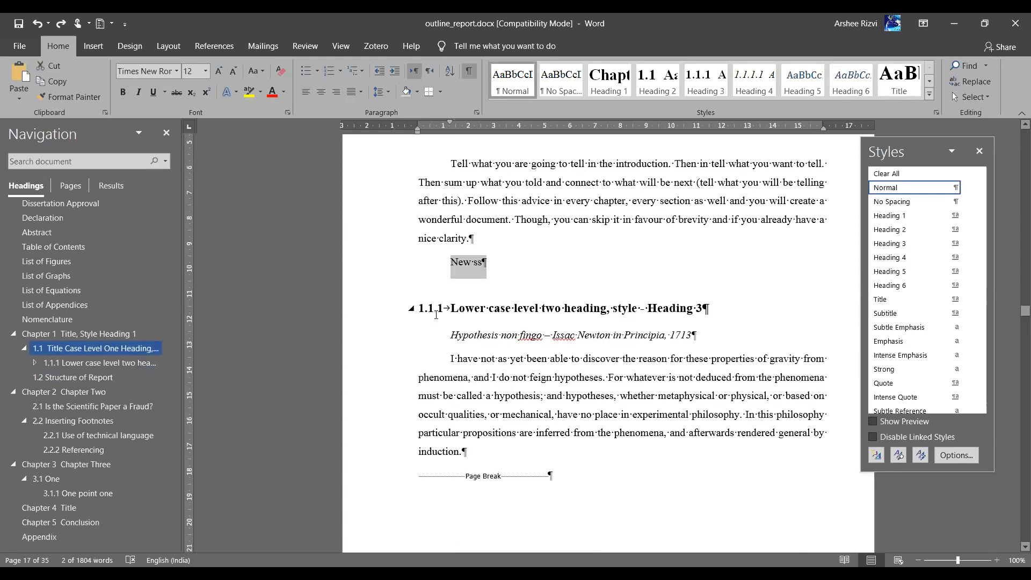
pyautogui.scroll(-10, 437, 315)
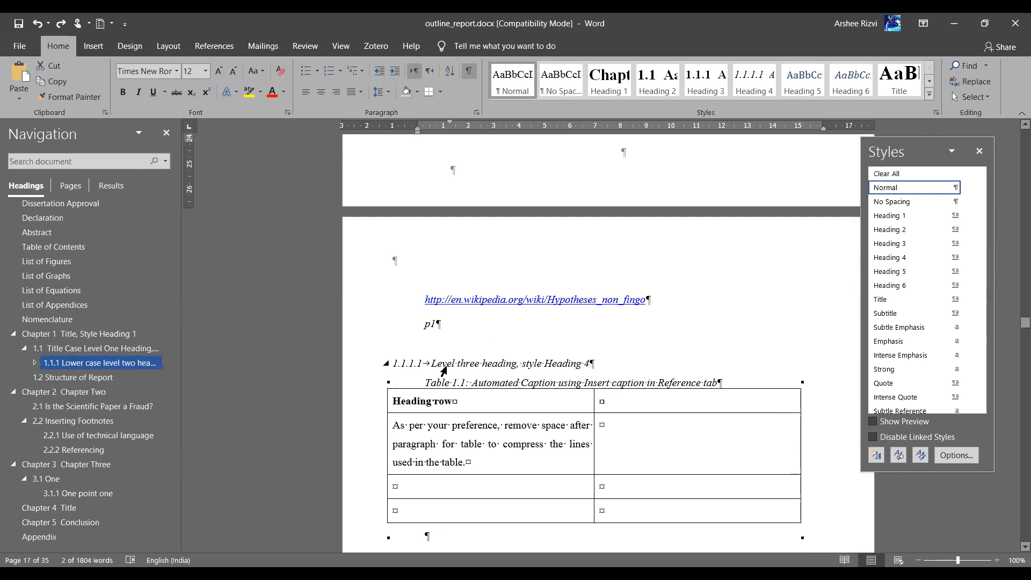
pyautogui.moveTo(352, 367); pyautogui.dragTo(335, 387)
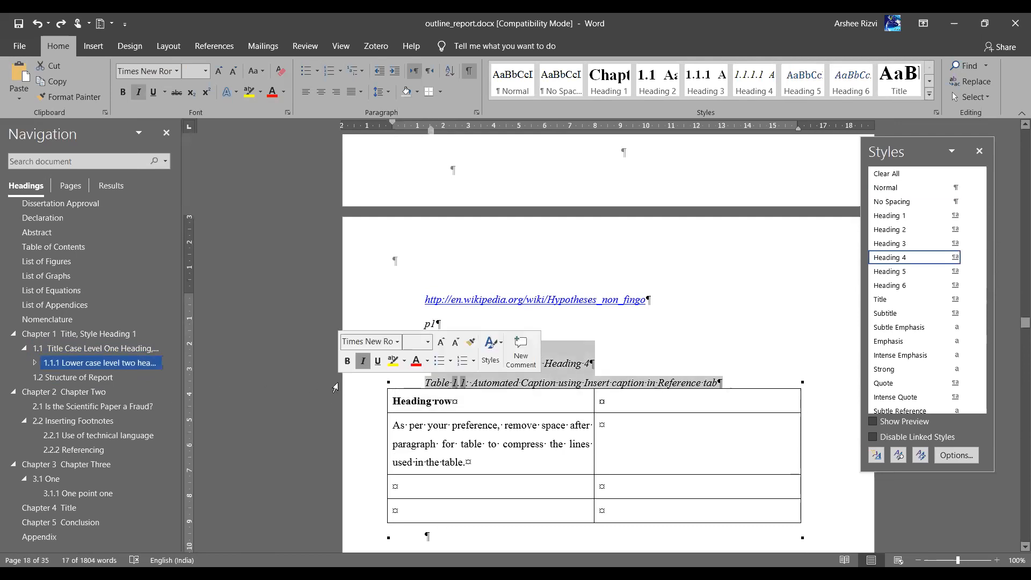
pyautogui.click(688, 361)
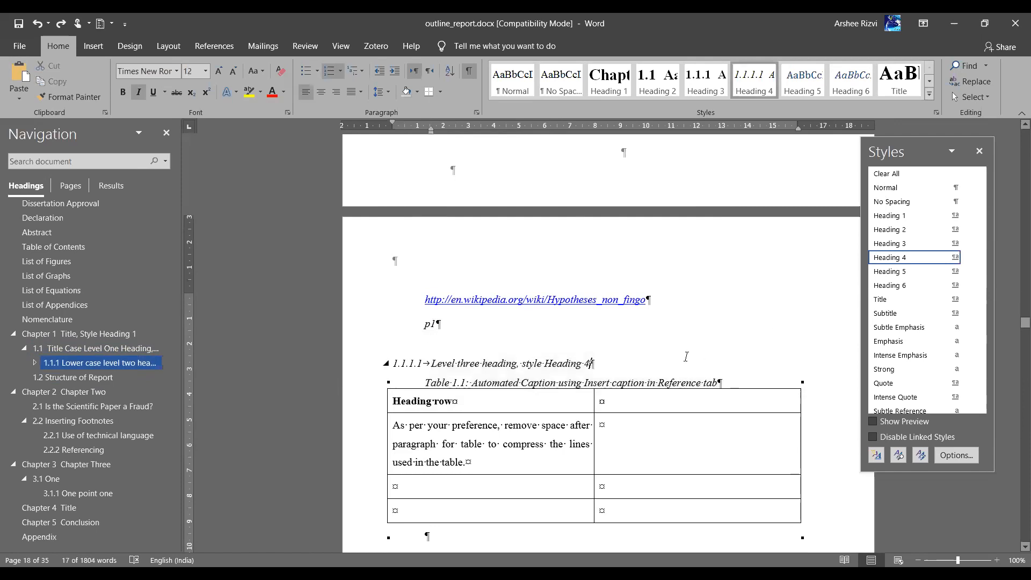
pyautogui.click(312, 362)
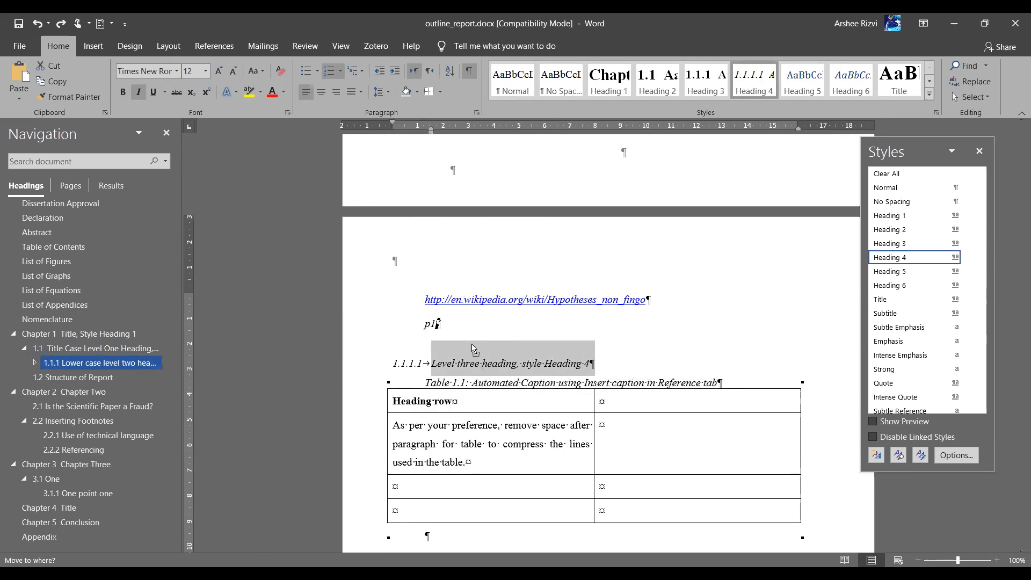
pyautogui.click(469, 365)
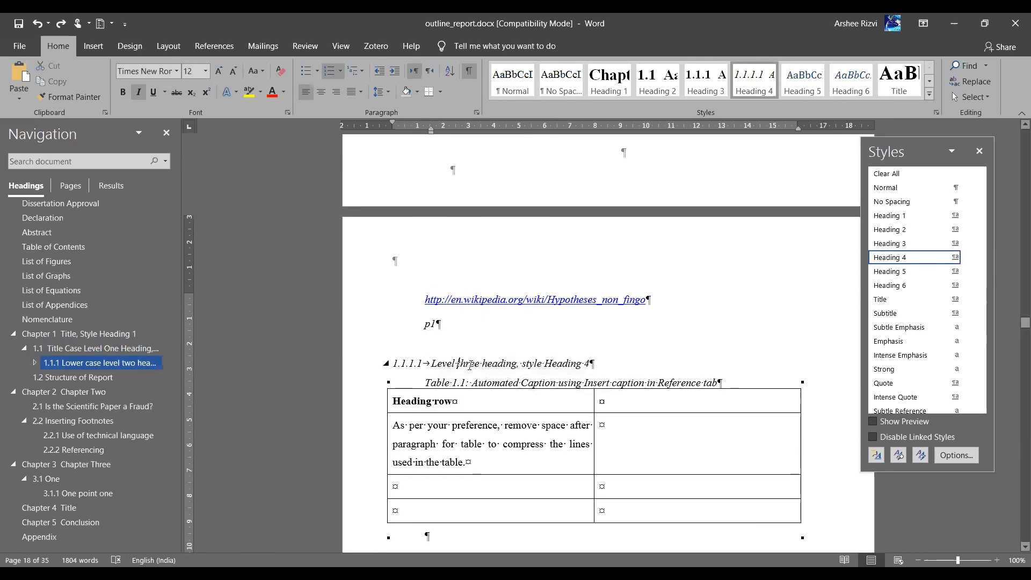
pyautogui.hotkey('ctrl', 'y')
pyautogui.scroll(-10, 622, 476)
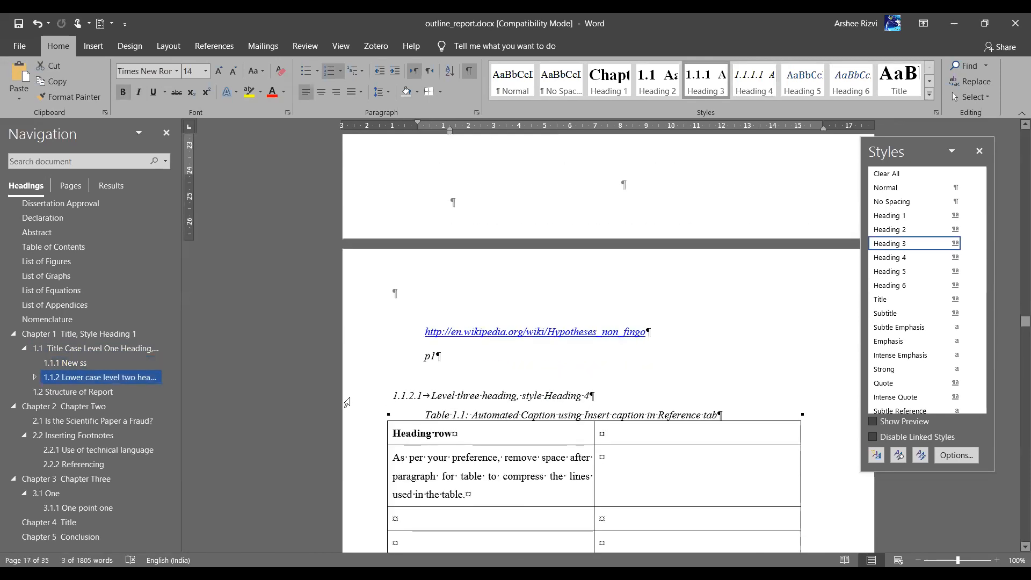
# Try dragging the Level three heading text up under New ss, then undo the move
pyautogui.tripleClick(436, 397)
pyautogui.click(436, 397)
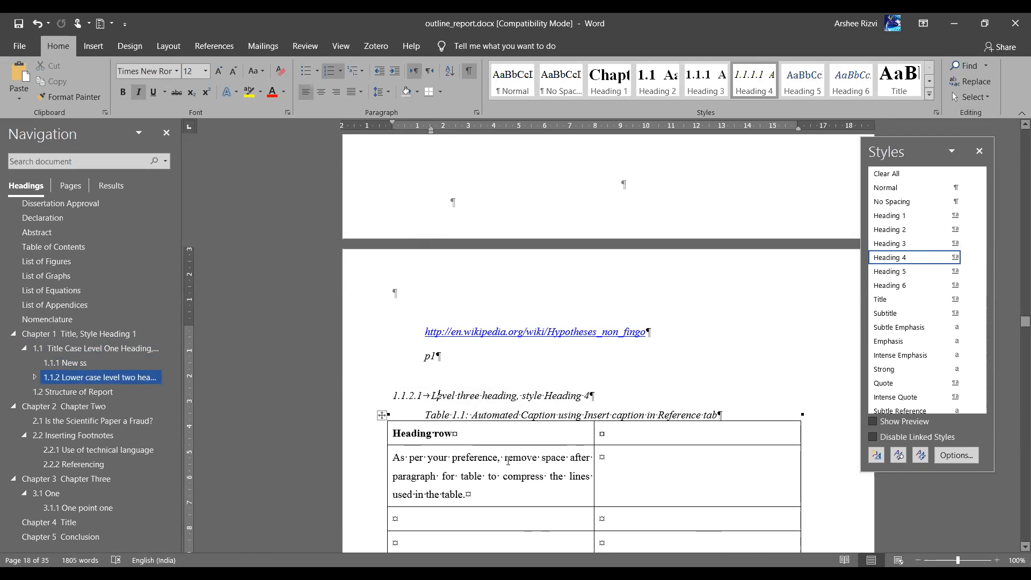
pyautogui.click(352, 403)
pyautogui.moveTo(474, 399); pyautogui.dragTo(550, 195)
pyautogui.hotkey('ctrl', 'z')
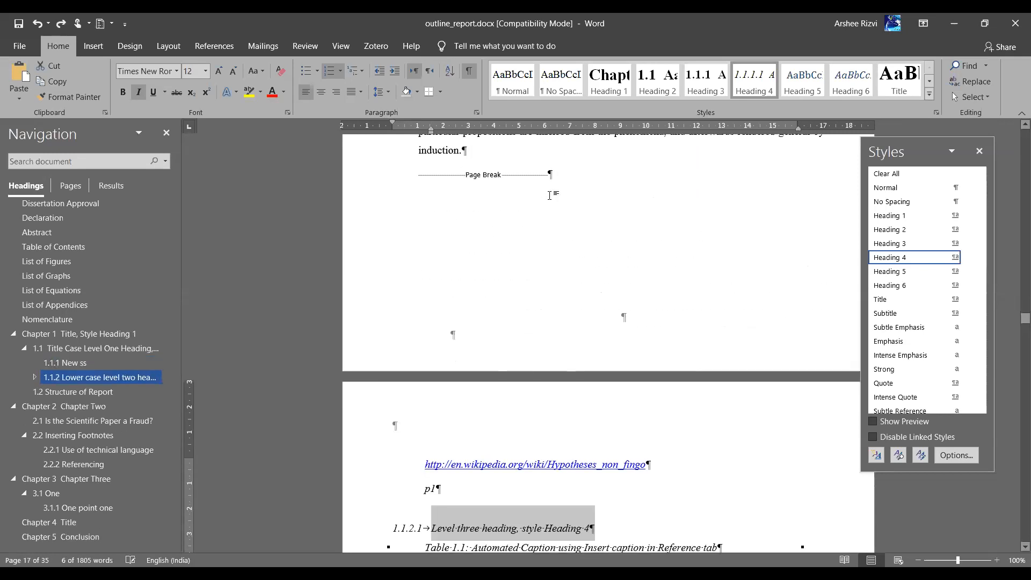
# Add an empty normal-text paragraph after the 1.1.1 New ss heading
pyautogui.scroll(5, 550, 195)
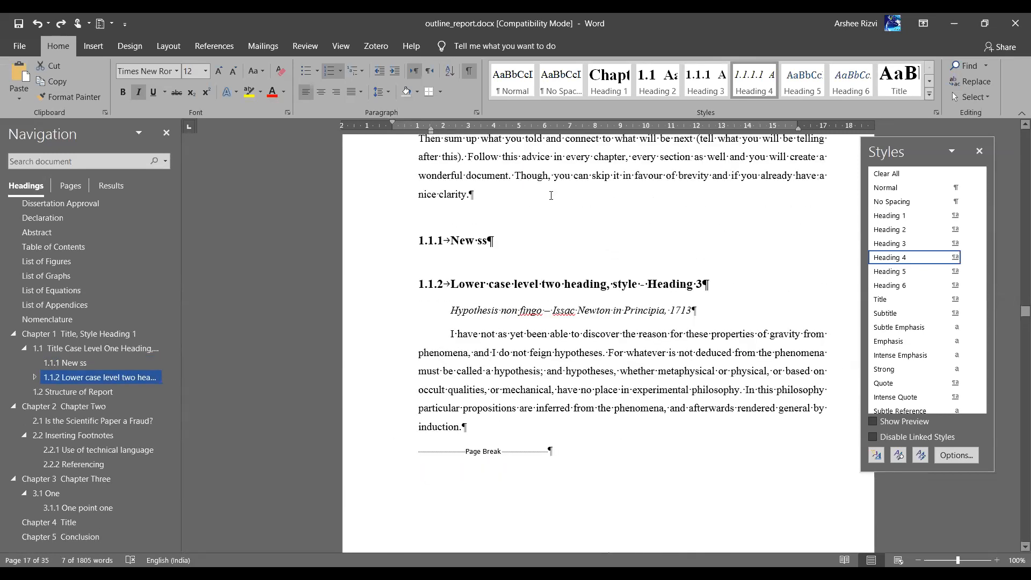
pyautogui.click(504, 247)
pyautogui.press('Return')
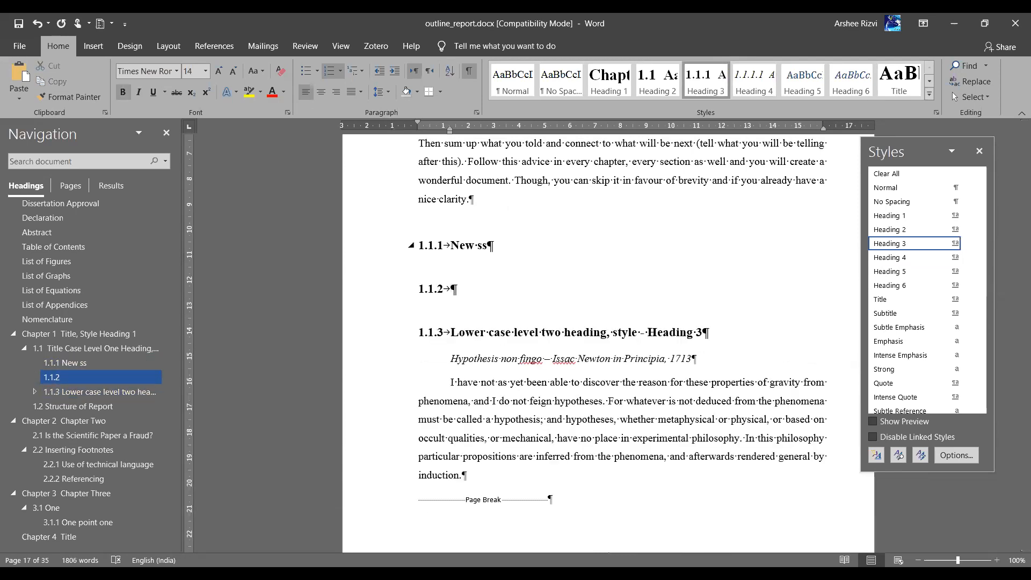
pyautogui.click(515, 82)
# Drag the Level three heading line up beneath New ss so it becomes 1.1.1.1
pyautogui.scroll(-5, 467, 458)
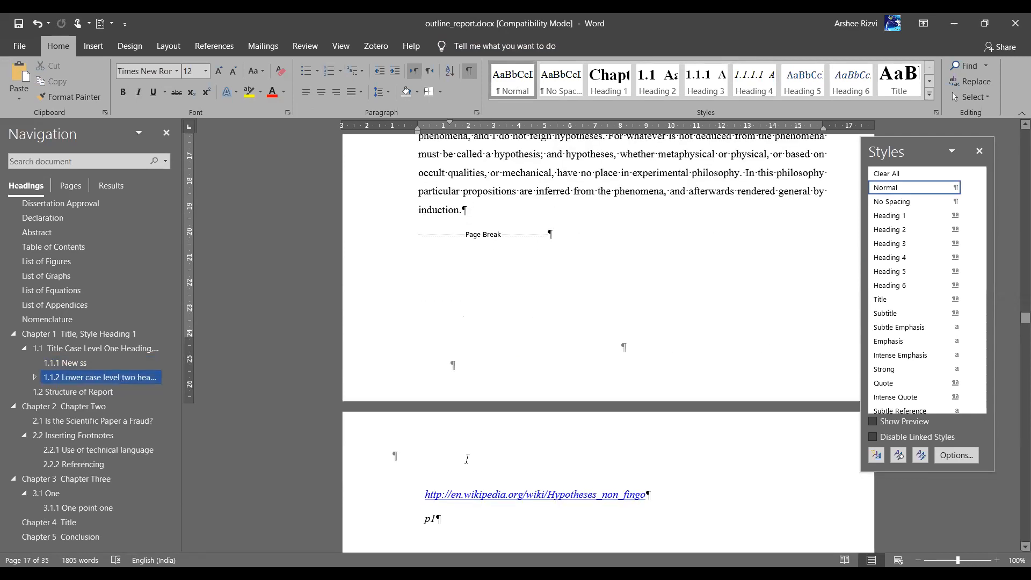
pyautogui.scroll(-3, 467, 459)
pyautogui.click(367, 449)
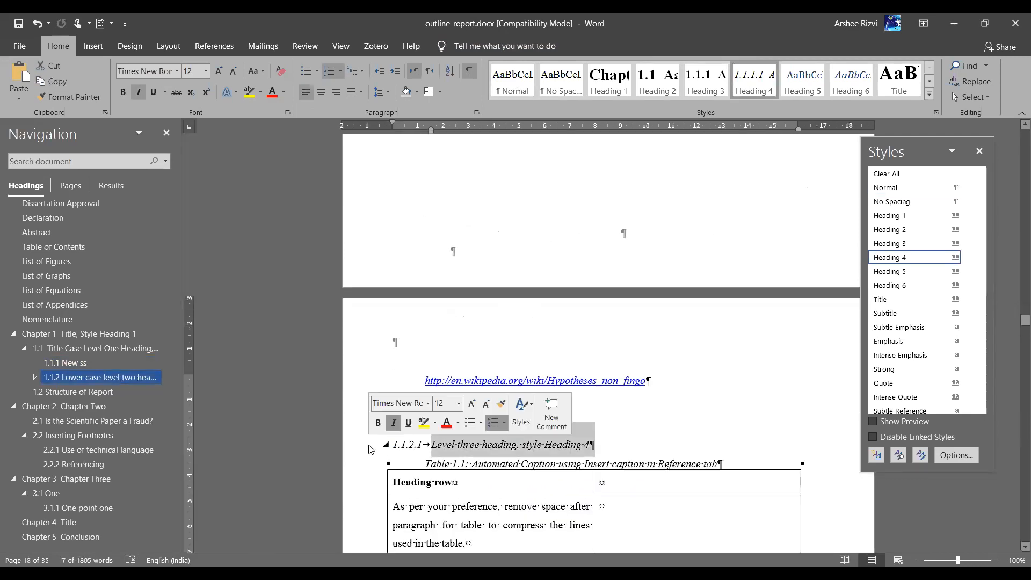
pyautogui.moveTo(472, 114); pyautogui.dragTo(455, 178)
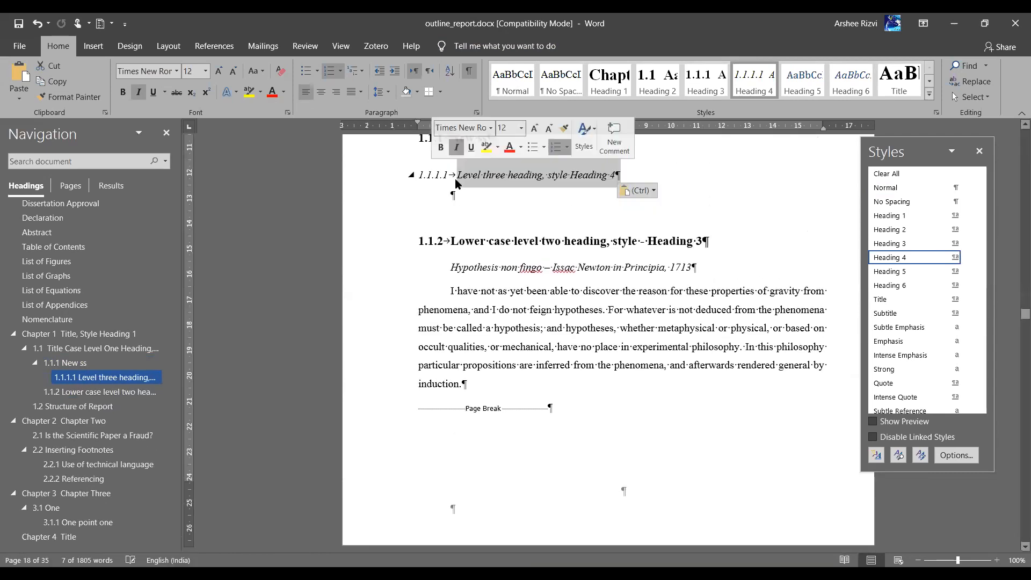
pyautogui.scroll(3, 482, 205)
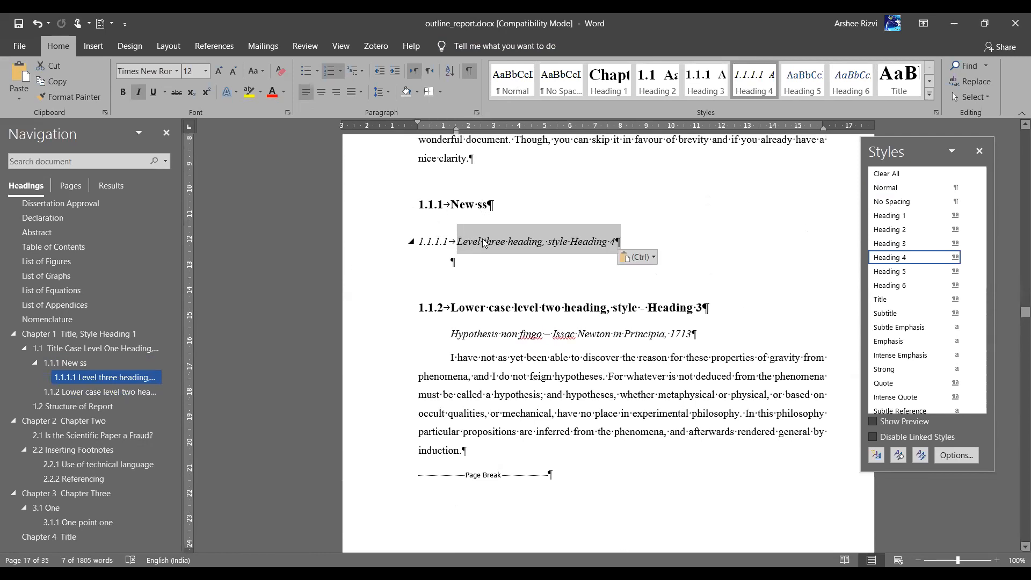
# Check the multilevel heading numbering around 1.1.1 New ss without changing it
pyautogui.click(428, 240)
pyautogui.click(430, 205)
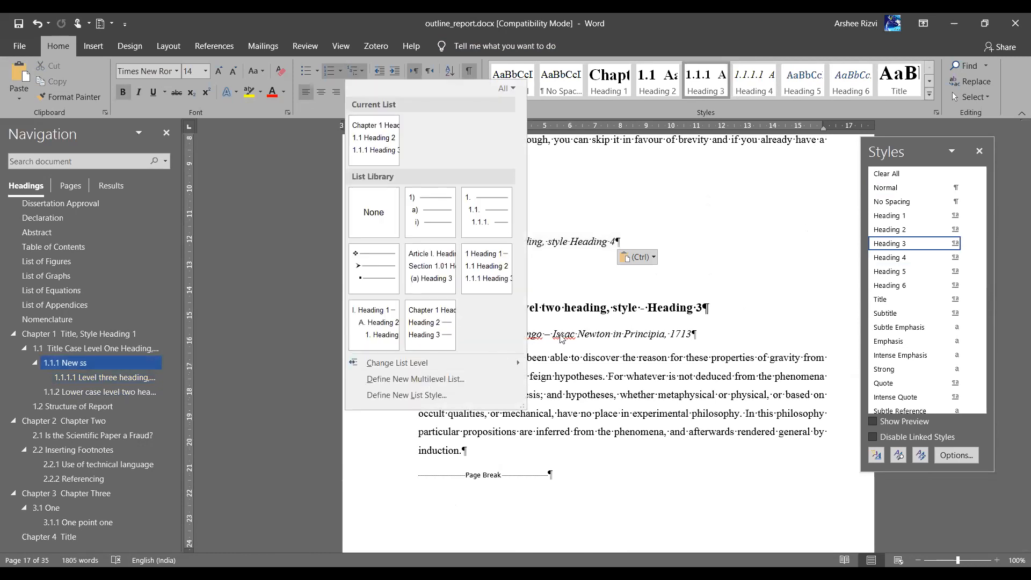
pyautogui.click(337, 240)
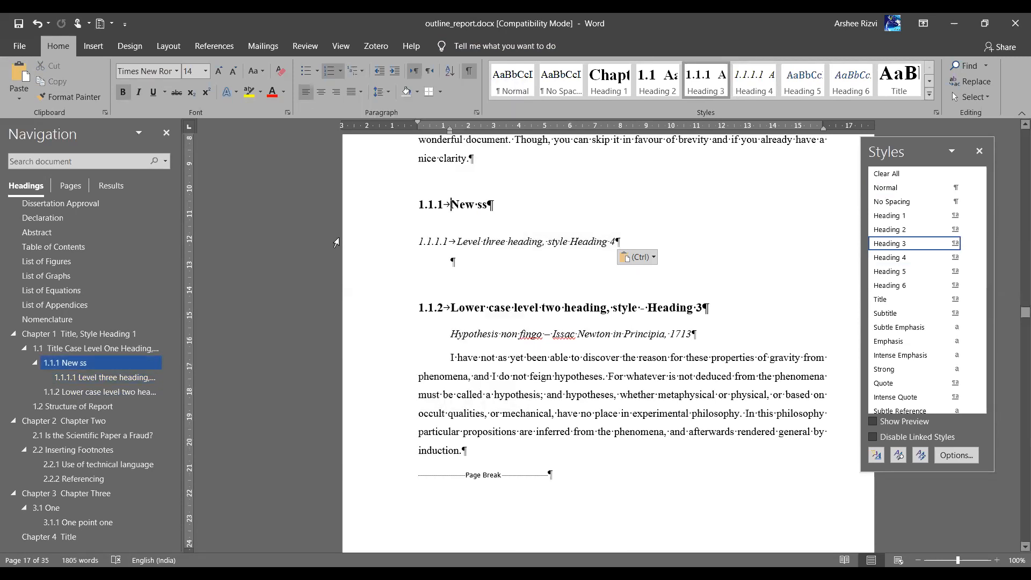
pyautogui.click(336, 243)
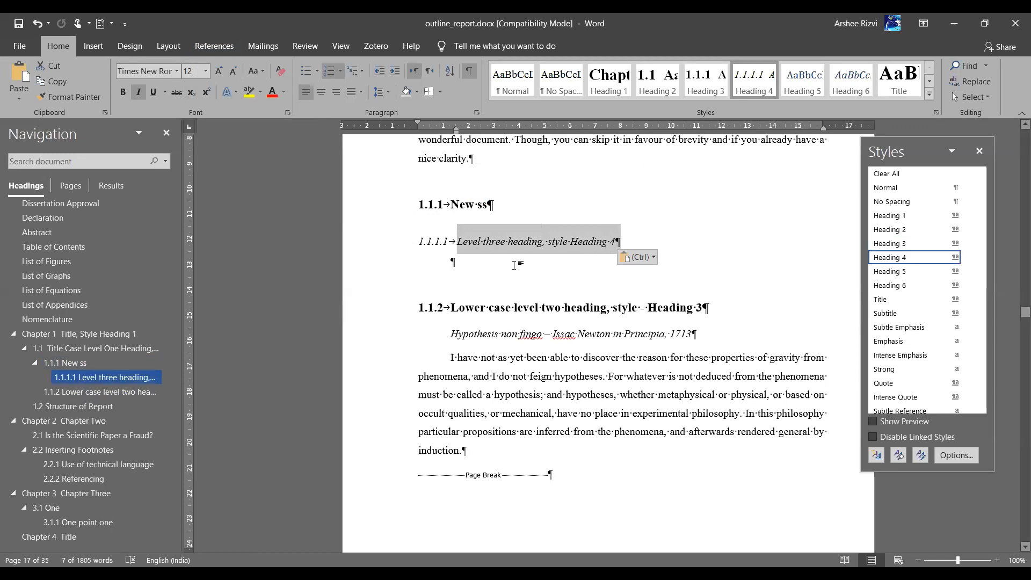
# Put the caret on the empty line below the Level three heading and show the References tools
pyautogui.click(510, 267)
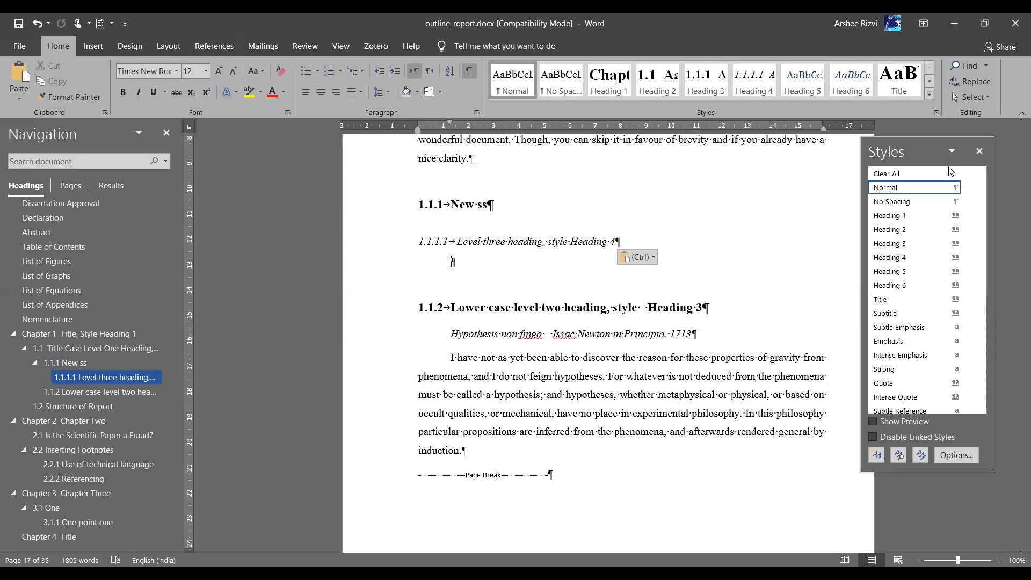
pyautogui.hotkey('alt', 'Tab')
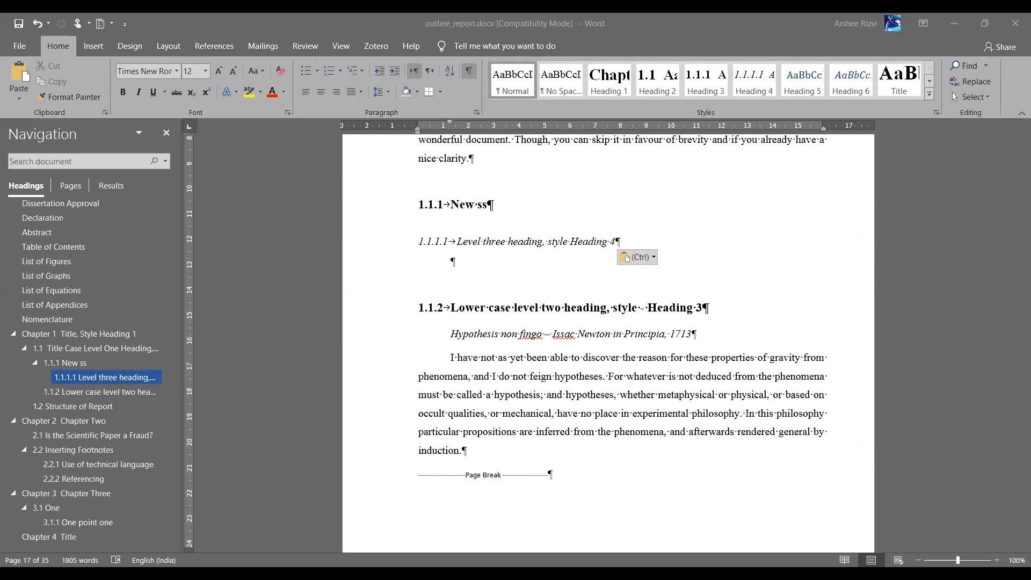
pyautogui.click(459, 285)
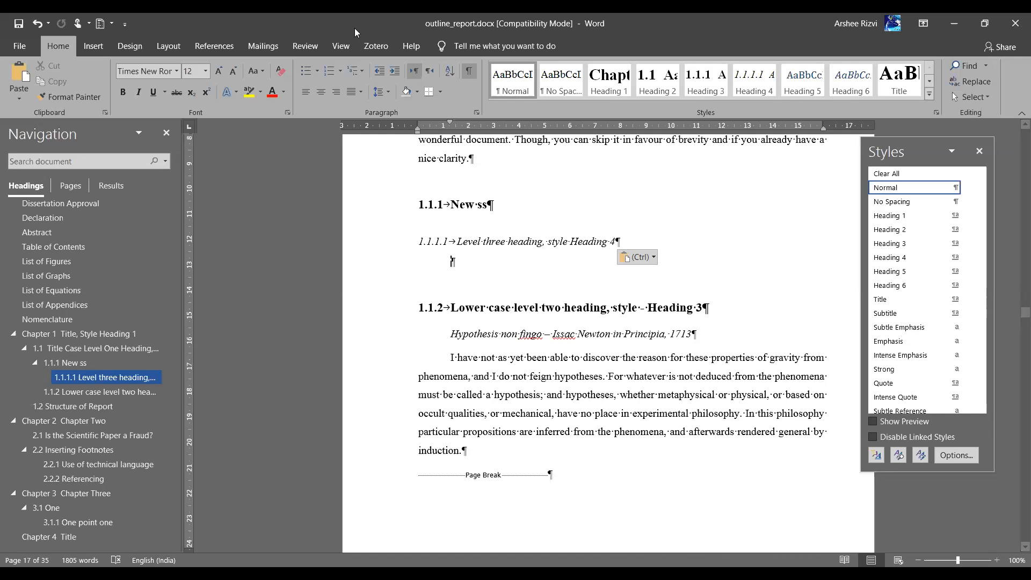
pyautogui.click(372, 46)
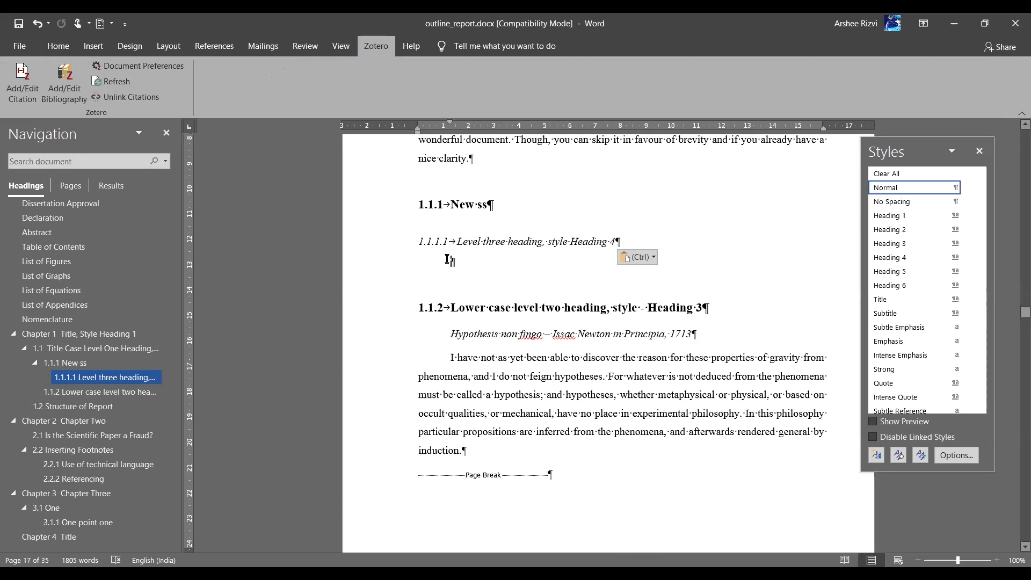
pyautogui.click(214, 44)
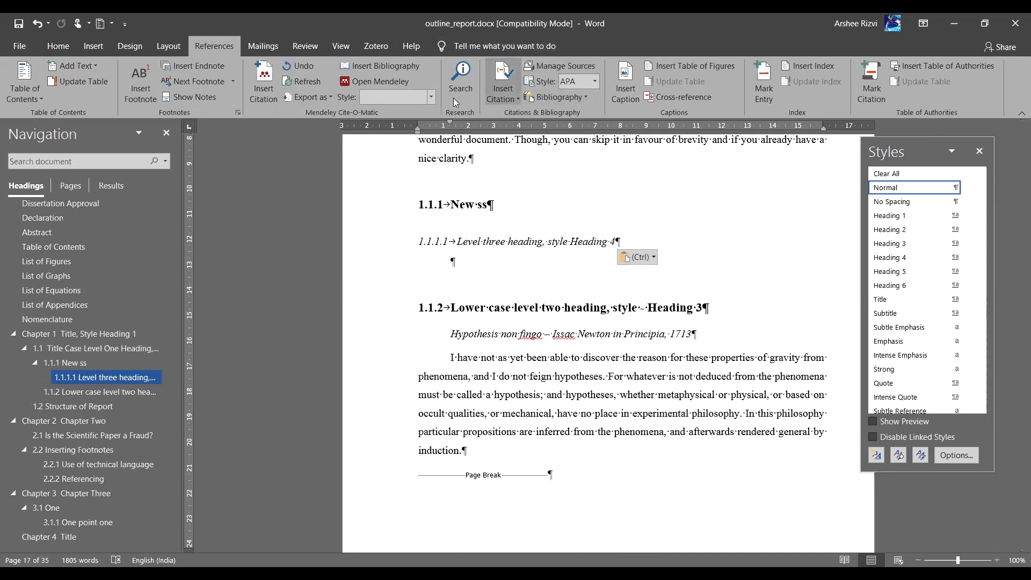
# Start a new citation source of type Journal Article
pyautogui.click(514, 99)
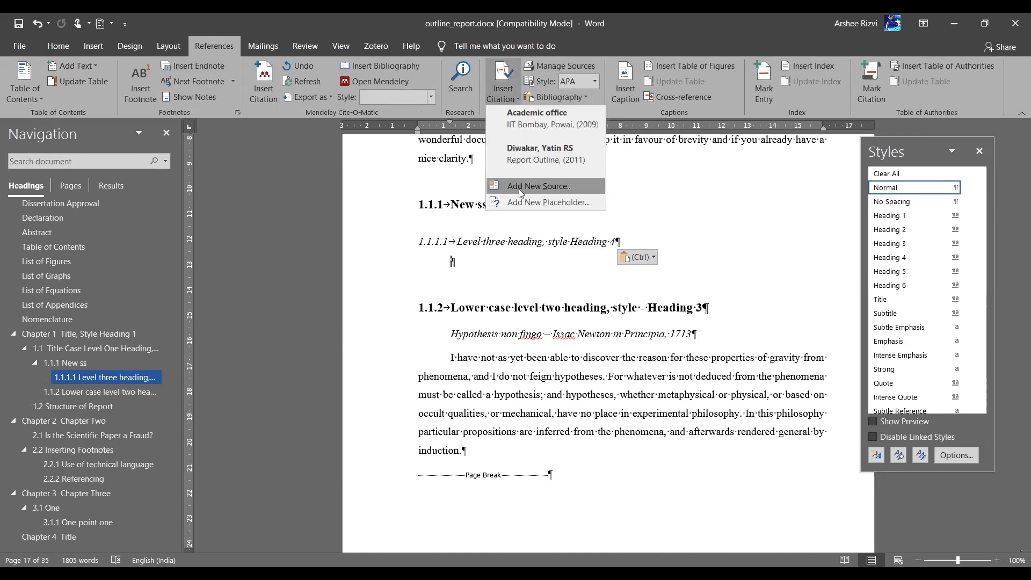
pyautogui.click(519, 188)
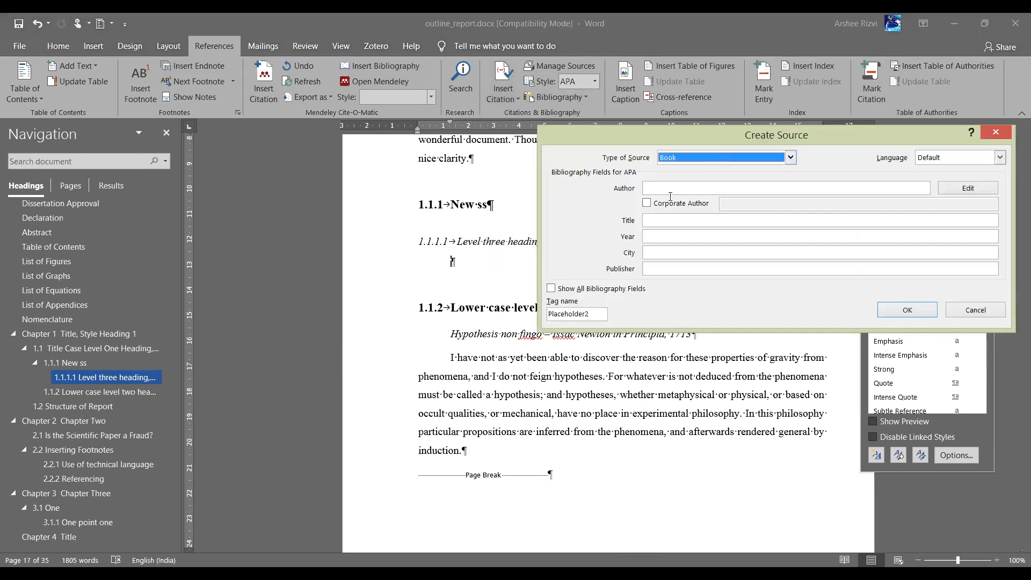
pyautogui.moveTo(659, 138); pyautogui.dragTo(467, 127)
pyautogui.click(526, 146)
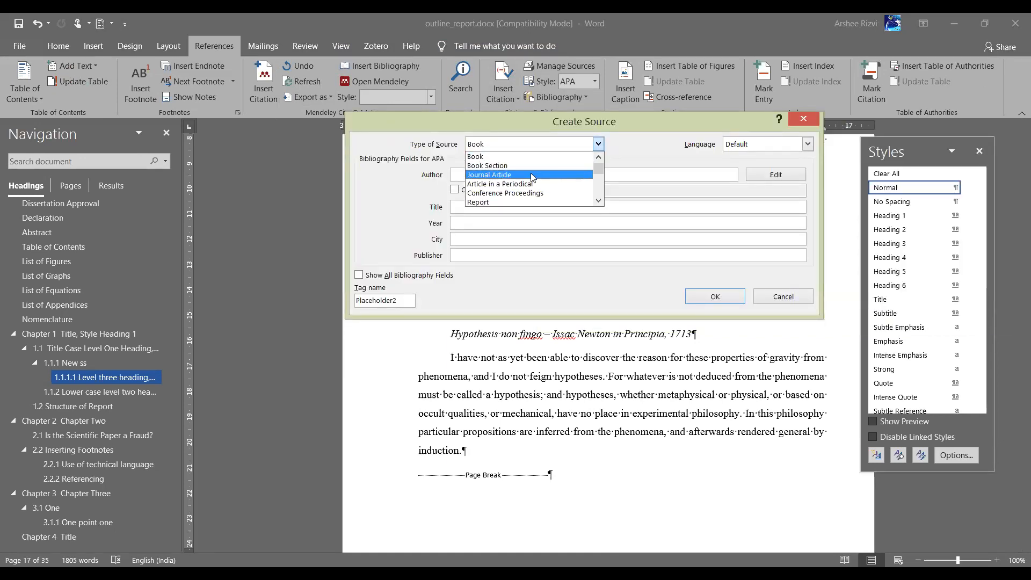
pyautogui.click(533, 177)
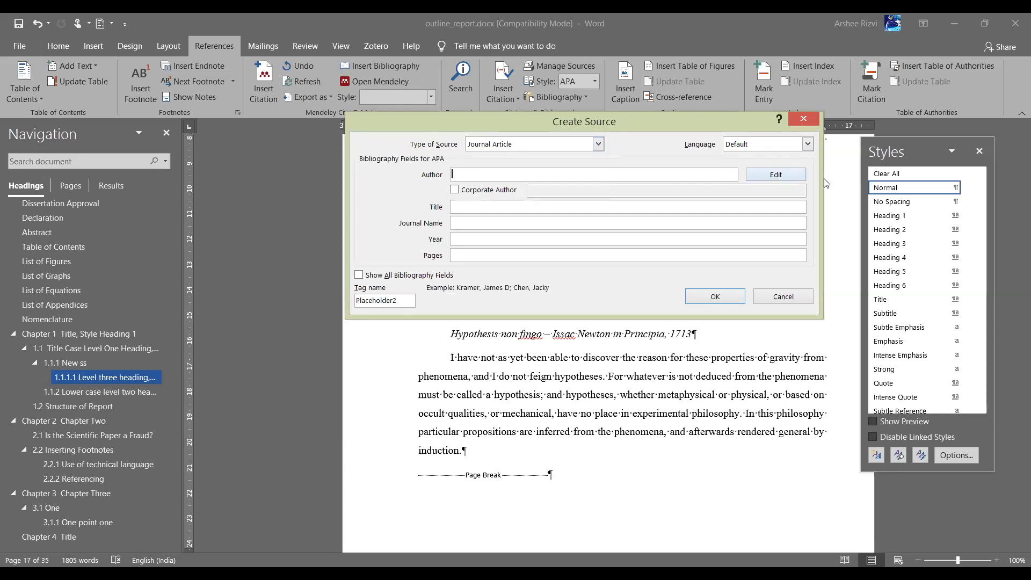
# Add the two authors' names to the source in the name editor
pyautogui.click(779, 176)
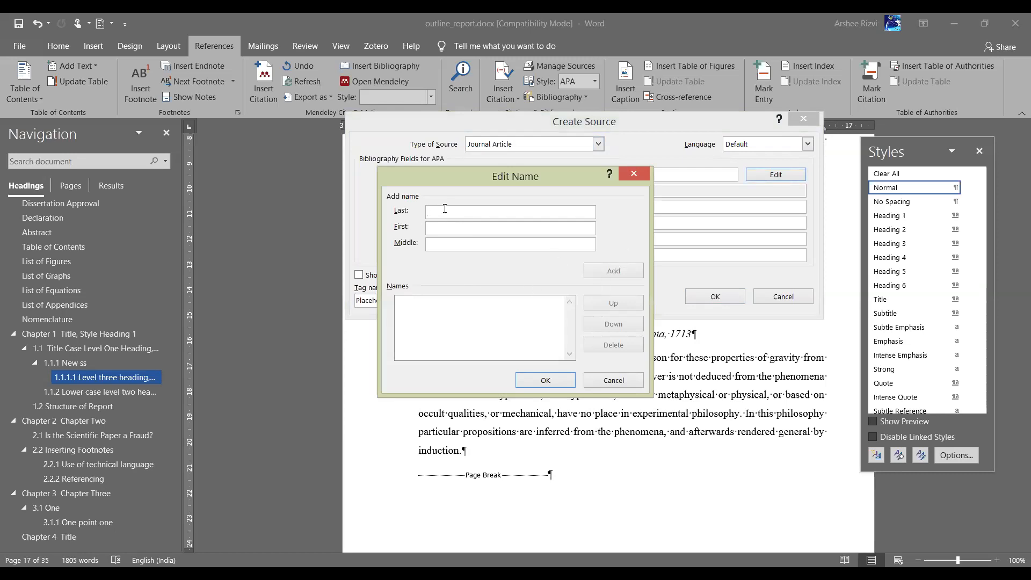
pyautogui.press('Tab')
pyautogui.click(612, 271)
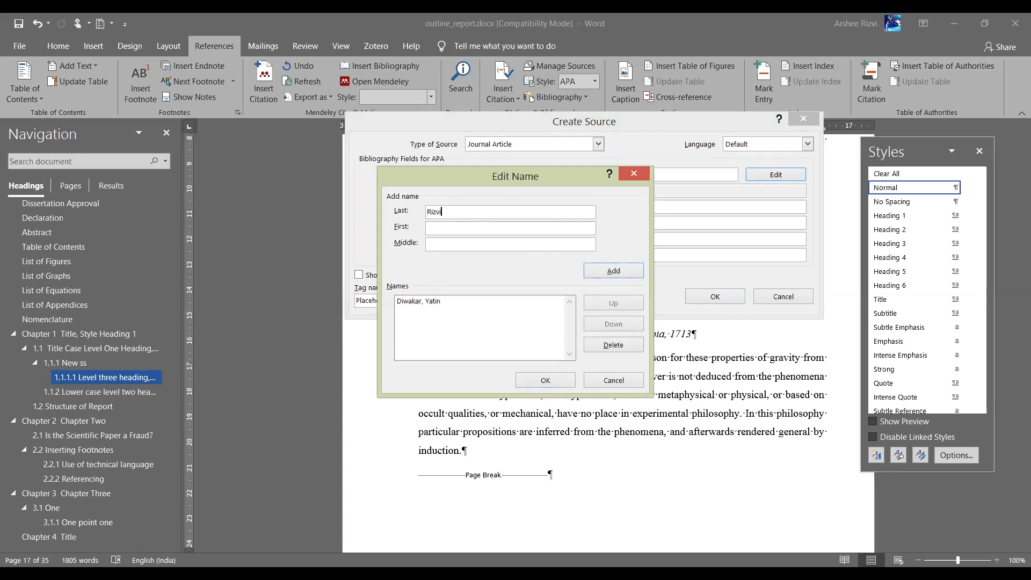
pyautogui.click(636, 272)
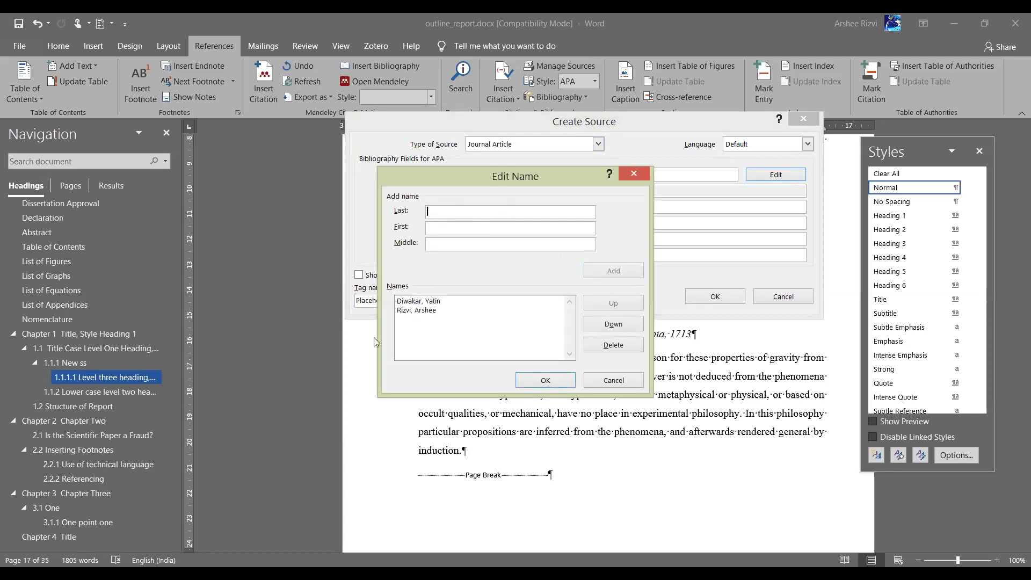
pyautogui.click(536, 379)
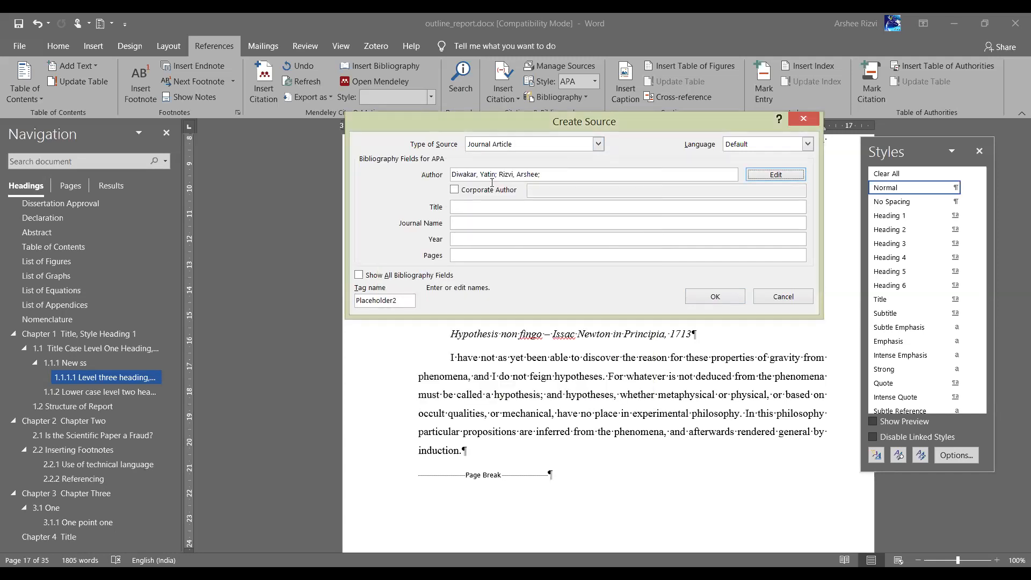
# Begin the article title, erase the mistyped entry, and show all bibliography fields
pyautogui.click(481, 204)
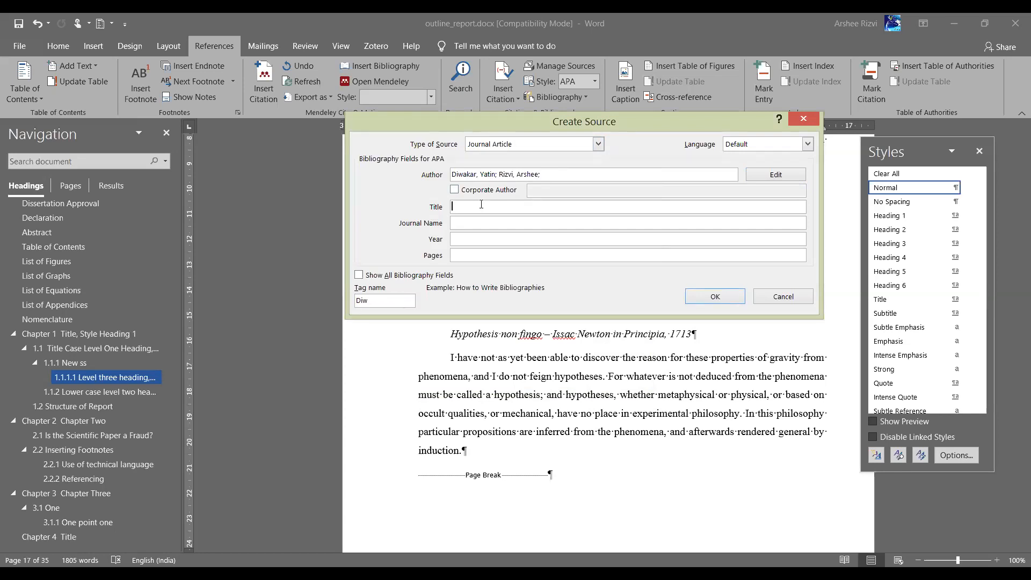
pyautogui.write('IIRTB journal')
pyautogui.press('BackSpace')
pyautogui.press('BackSpace')
pyautogui.press('BackSpace')
pyautogui.press('BackSpace')
pyautogui.press('BackSpace')
pyautogui.press('BackSpace')
pyautogui.press('BackSpace')
pyautogui.press('BackSpace')
pyautogui.press('BackSpace')
pyautogui.press('BackSpace')
pyautogui.press('BackSpace')
pyautogui.press('BackSpace')
pyautogui.click(359, 275)
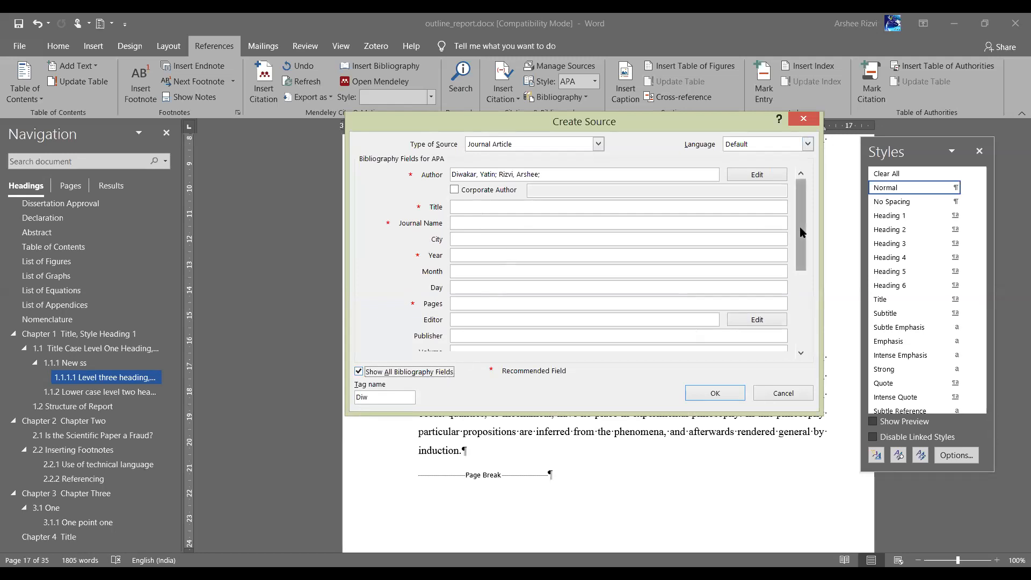
pyautogui.click(802, 329)
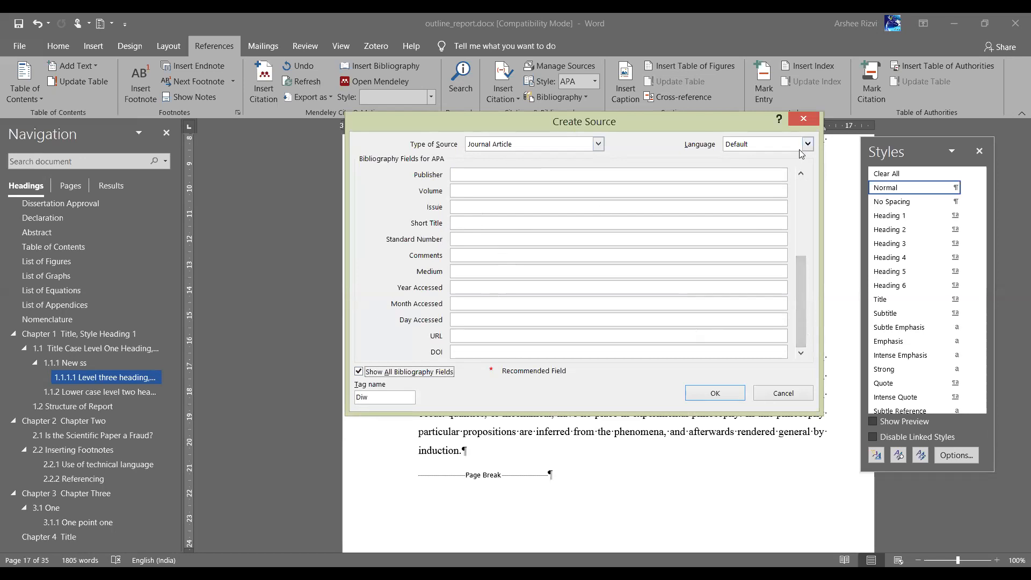
pyautogui.click(800, 200)
# Enter title 'crucial', journal name 'imp' and year 'YYYY', then insert the citation
pyautogui.click(511, 206)
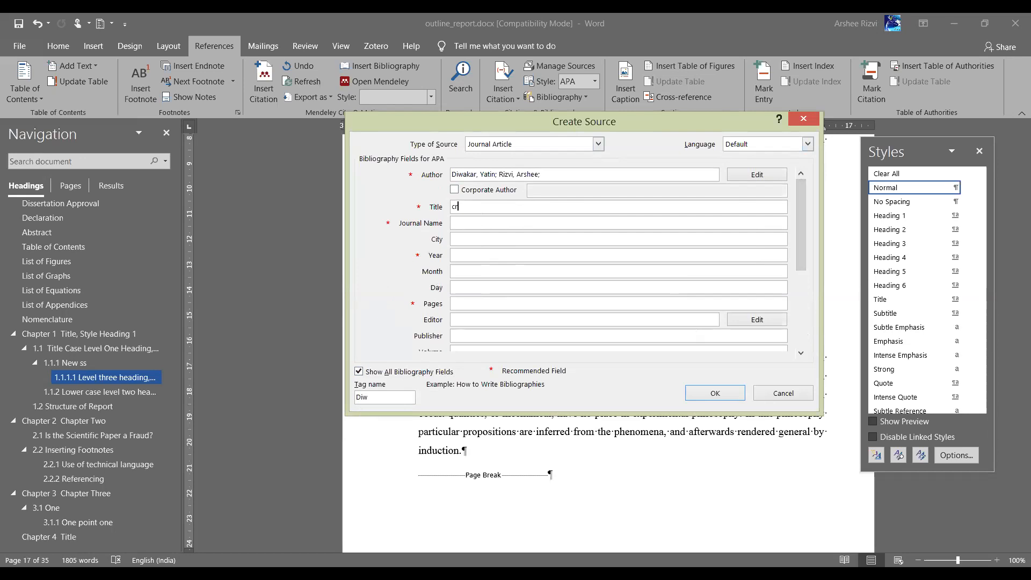
pyautogui.write('crucial')
pyautogui.press('Tab')
pyautogui.write('imp')
pyautogui.click(482, 254)
pyautogui.write('YYYY')
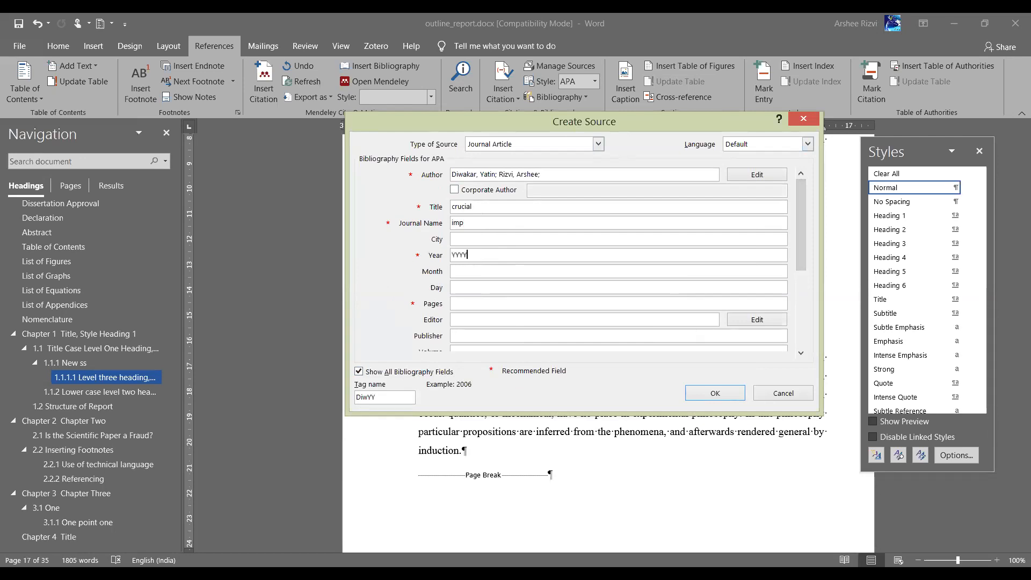
pyautogui.click(715, 394)
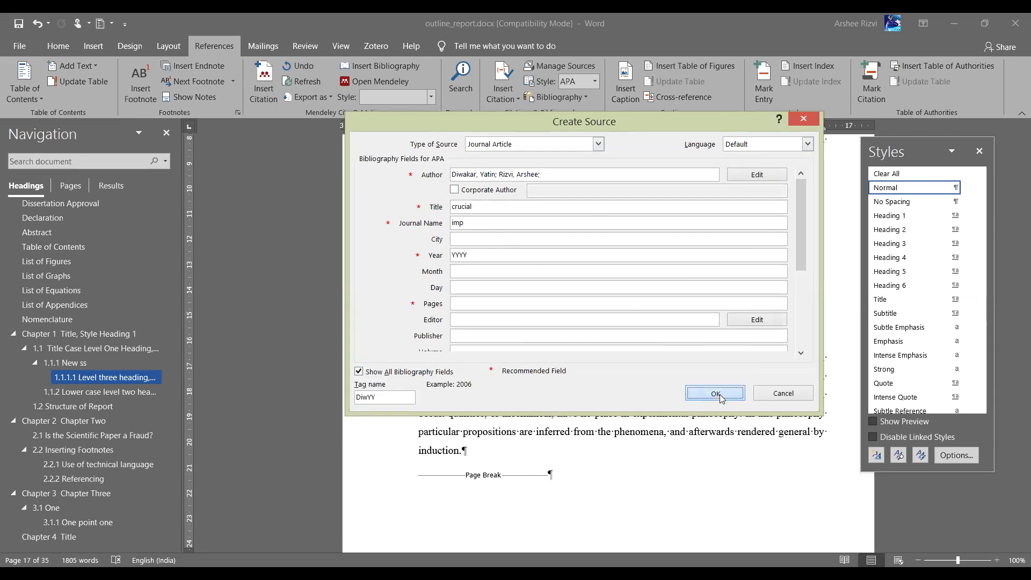
pyautogui.click(370, 268)
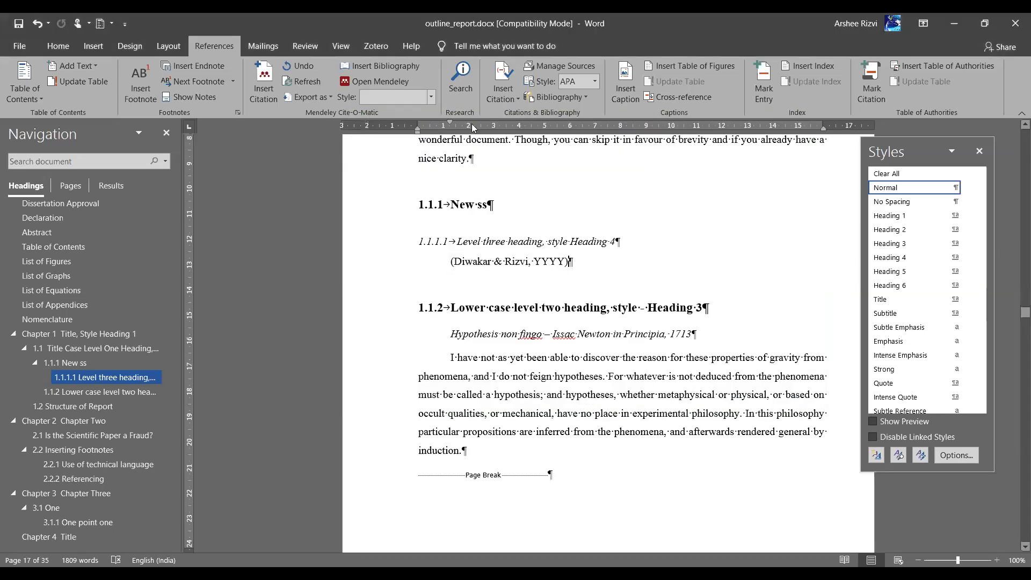
# In the Source Manager, change the crucial journal article's year from YYYY to 2021
pyautogui.click(505, 97)
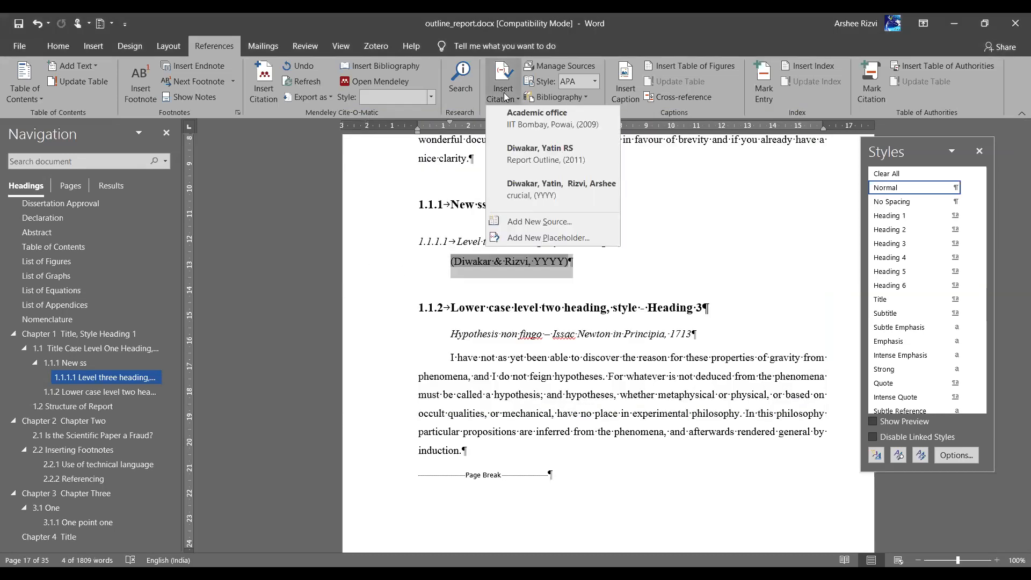
pyautogui.click(559, 66)
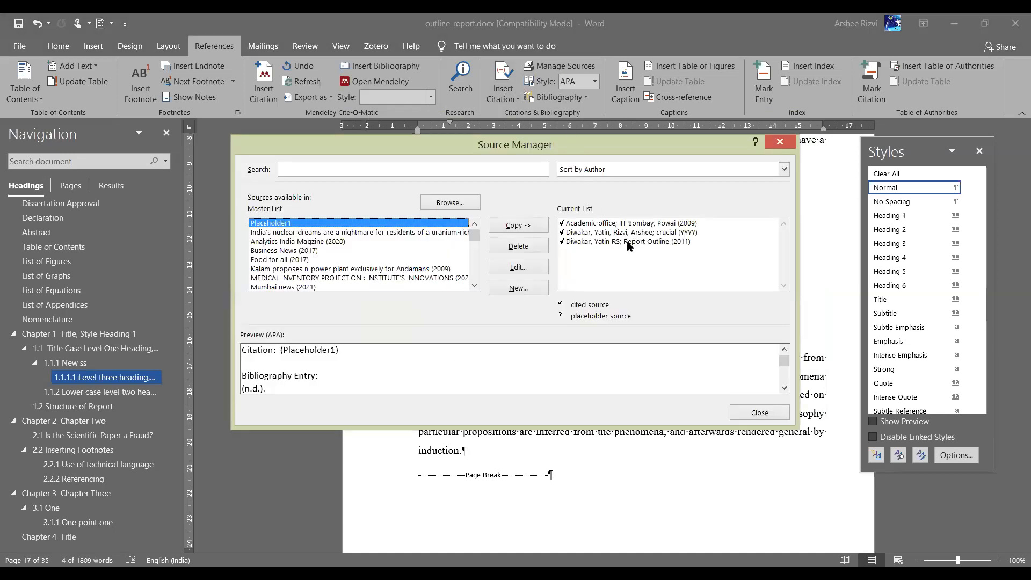
pyautogui.click(654, 231)
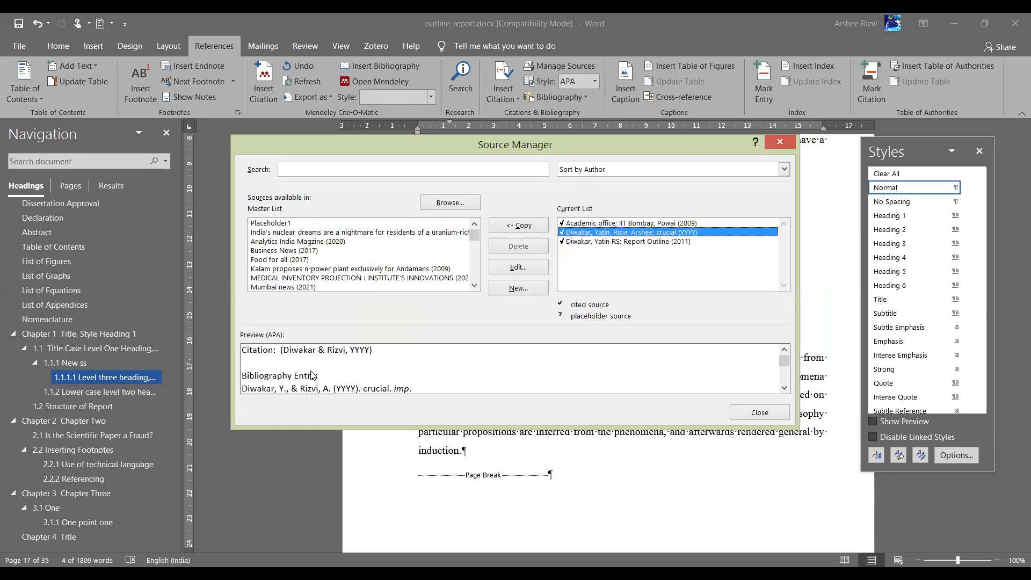
pyautogui.click(529, 270)
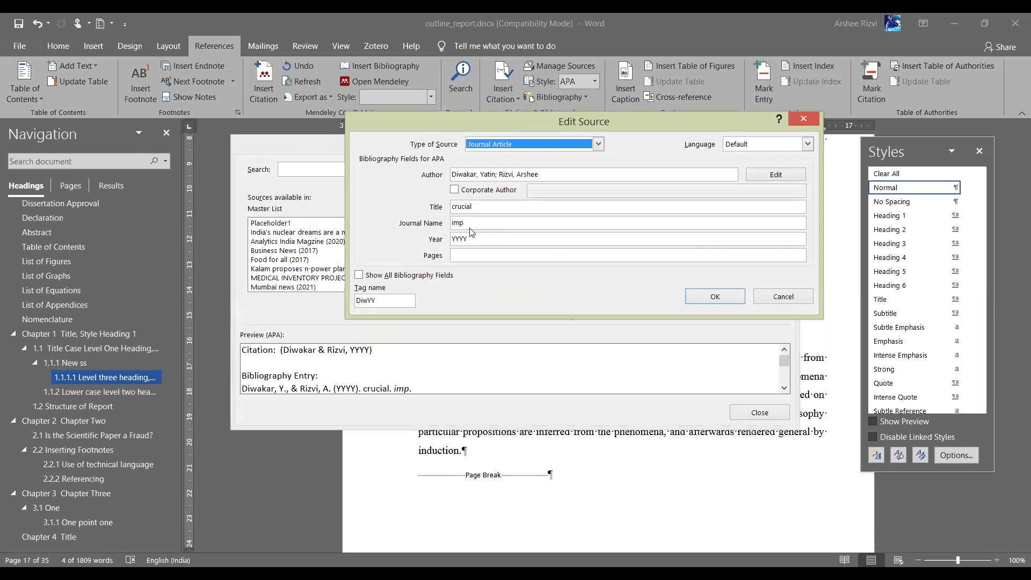
pyautogui.click(478, 239)
pyautogui.press('BackSpace')
pyautogui.press('BackSpace')
pyautogui.press('BackSpace')
pyautogui.press('BackSpace')
pyautogui.write('2021')
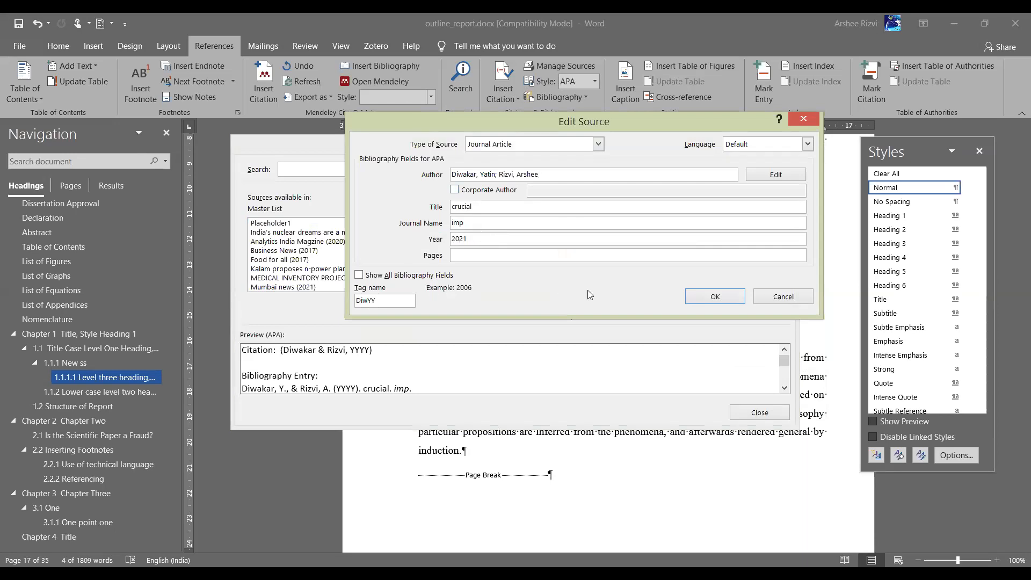
pyautogui.click(701, 297)
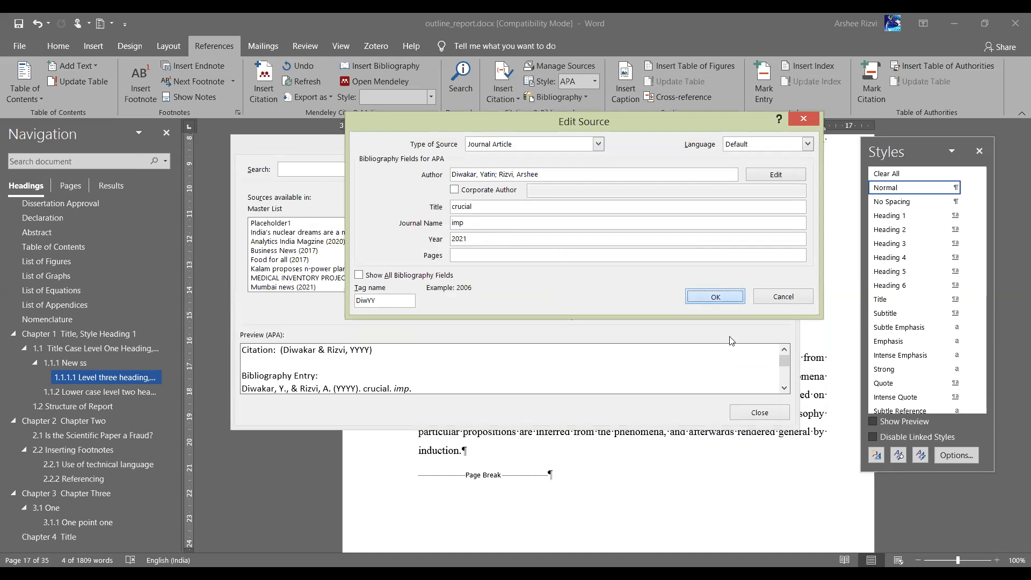
# Update the document's citations with the edited source so it reads (Diwakar & Rizvi, 2021)
pyautogui.click(480, 334)
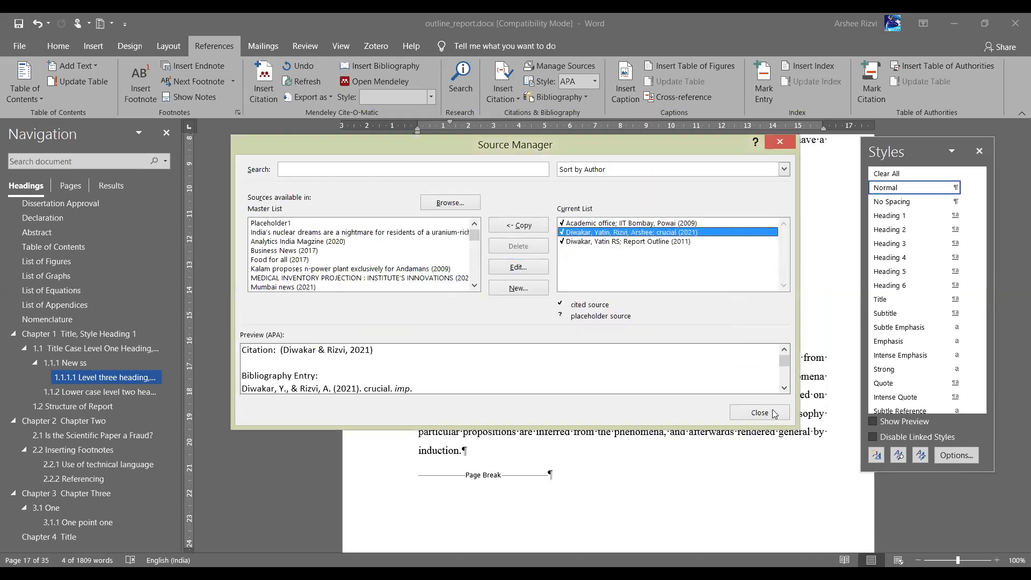
pyautogui.click(774, 413)
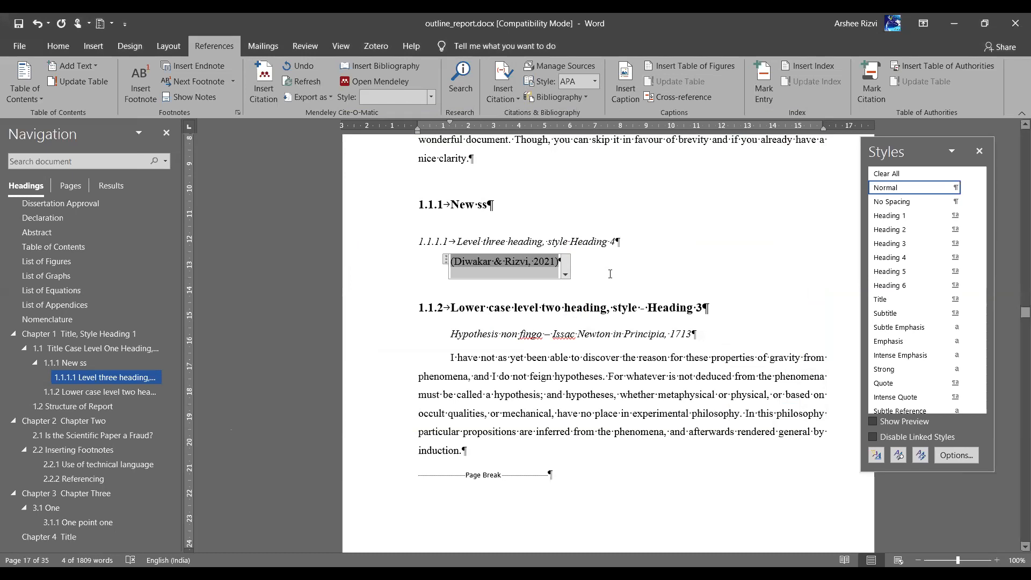
pyautogui.click(560, 262)
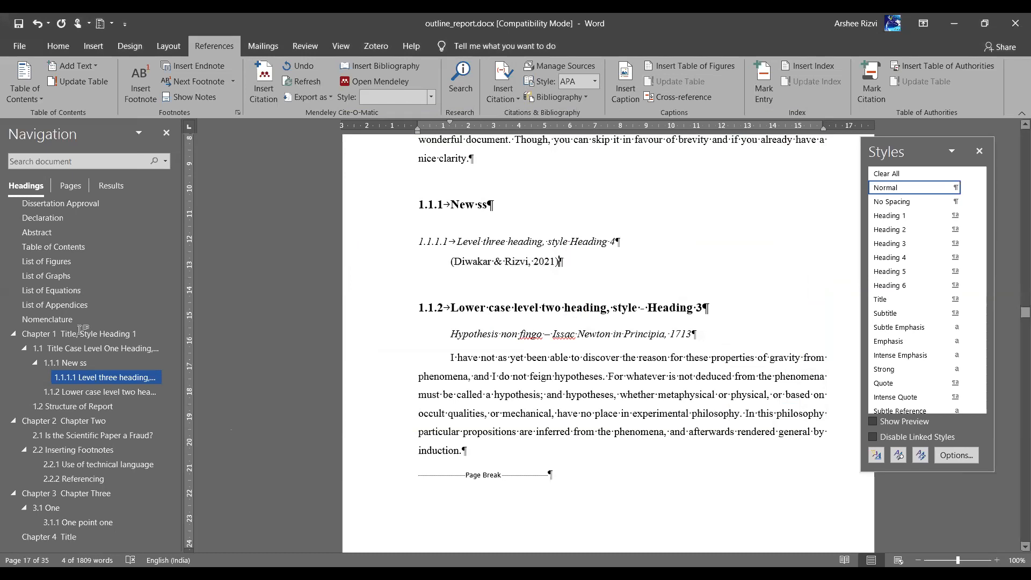
# Copy the 2020 'Children from poor families return to begging, ragpicking in Bhopal' article from the Master List into the current list
pyautogui.click(543, 70)
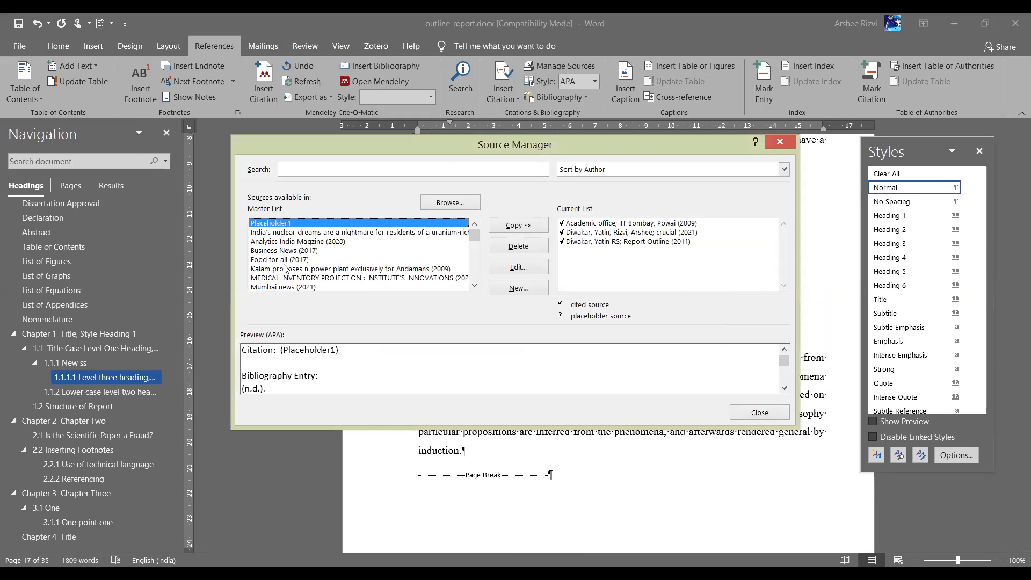
pyautogui.click(448, 203)
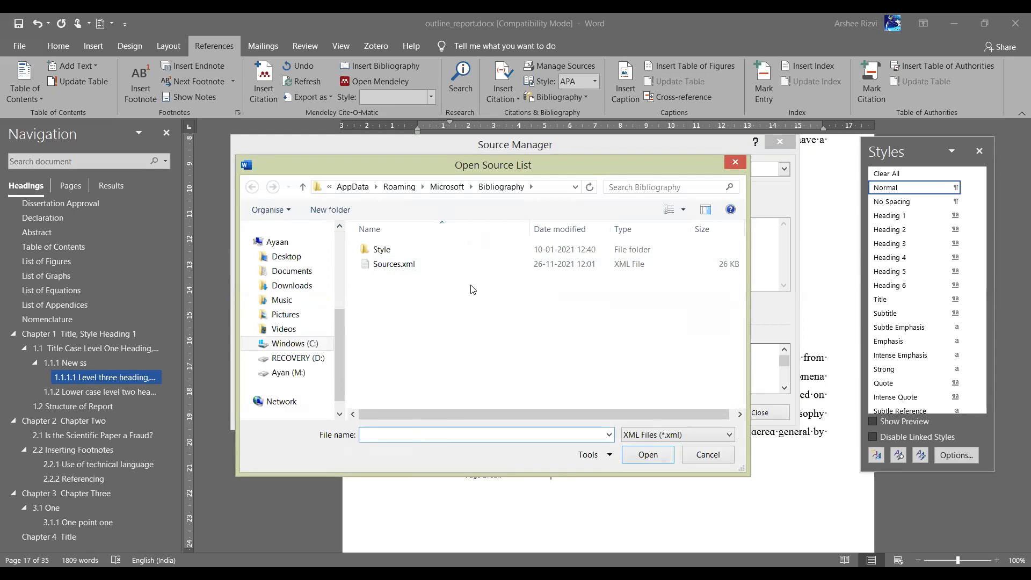
pyautogui.click(707, 455)
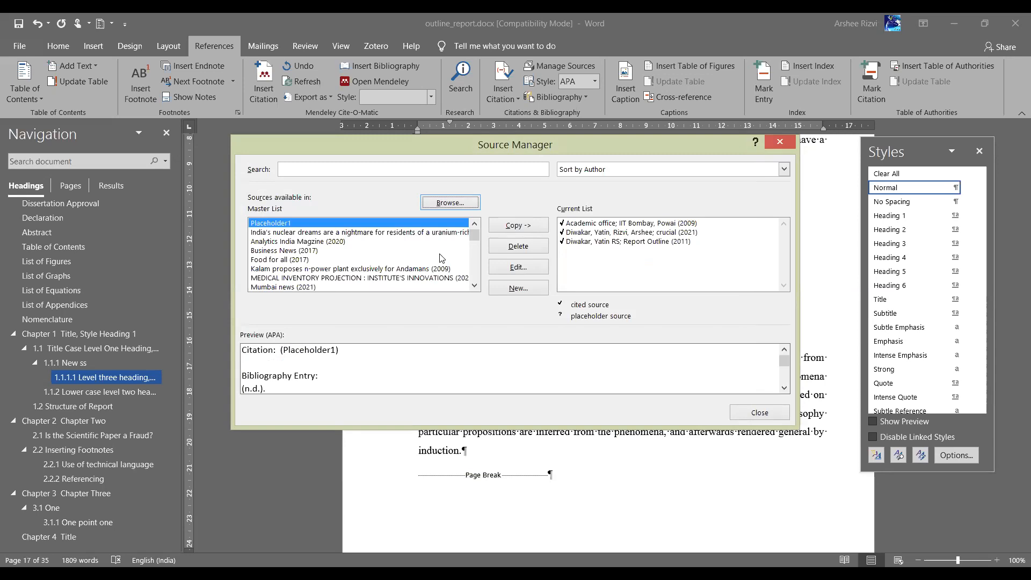
pyautogui.moveTo(480, 238)
pyautogui.mouseDown()
pyautogui.moveTo(480, 253)
pyautogui.moveTo(479, 230)
pyautogui.mouseUp()
pyautogui.moveTo(479, 245); pyautogui.dragTo(480, 283)
pyautogui.click(400, 279)
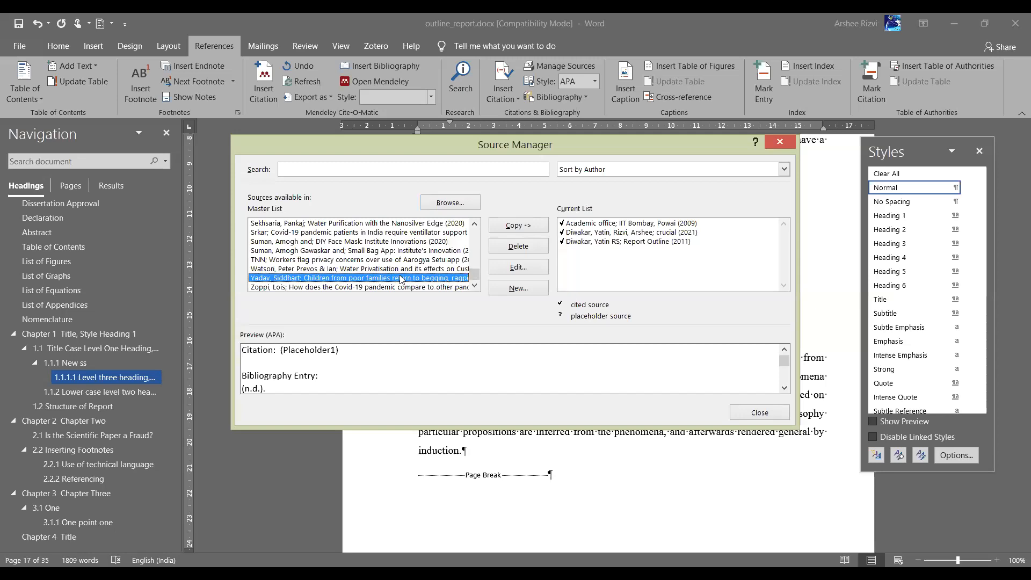
pyautogui.click(529, 226)
pyautogui.click(670, 262)
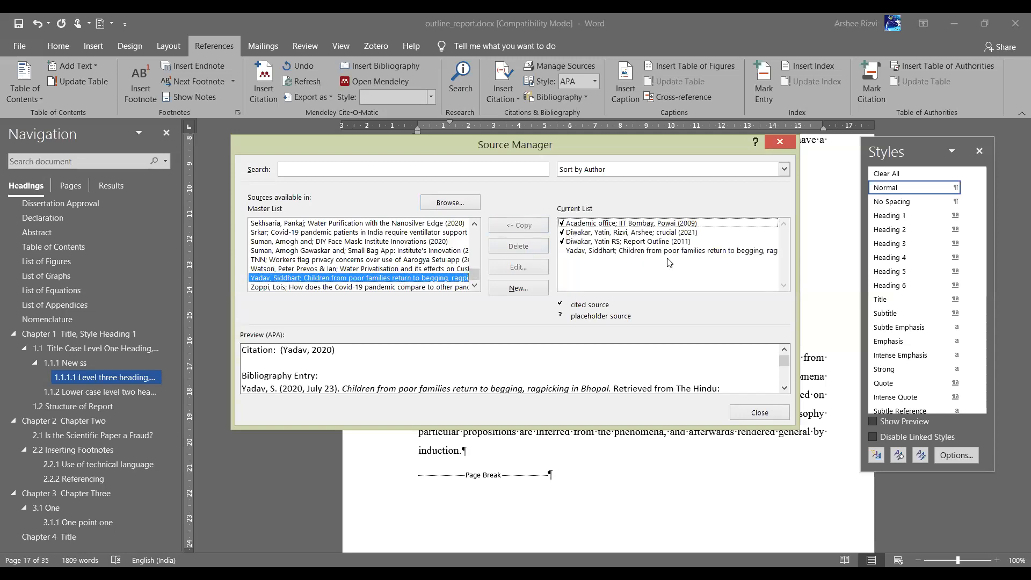
pyautogui.click(662, 252)
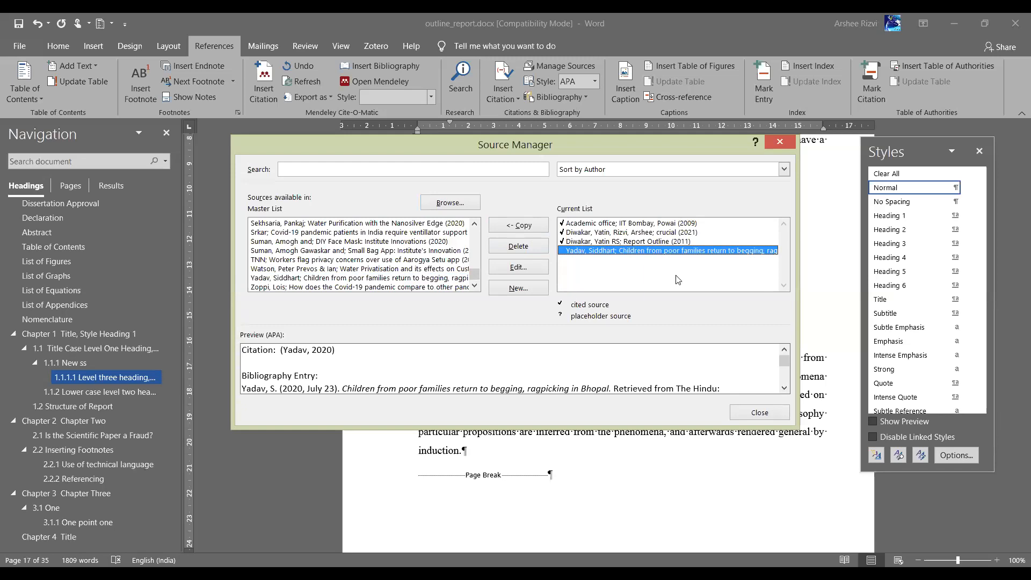
pyautogui.click(760, 414)
pyautogui.click(480, 451)
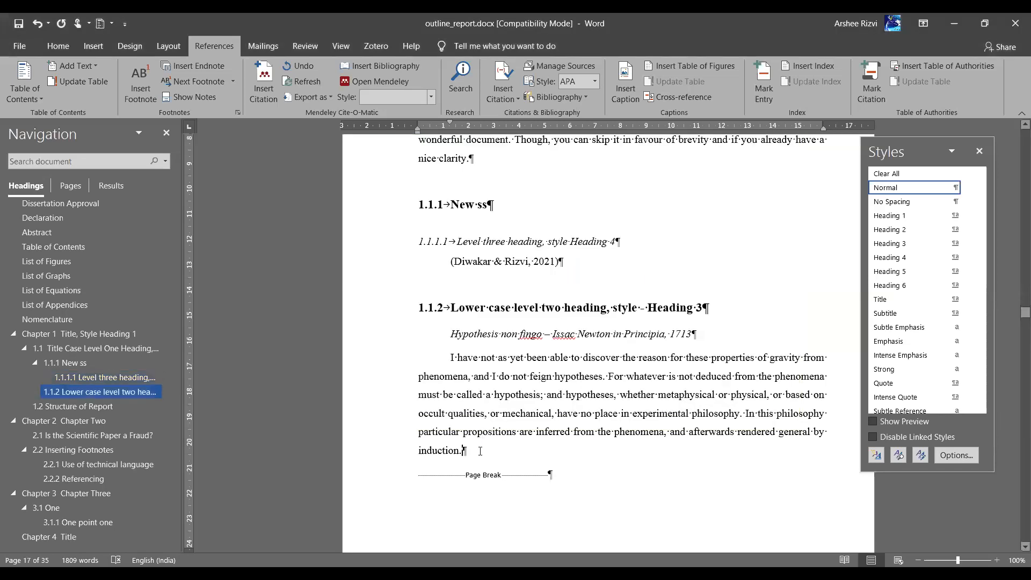
# Cite the 2020 Bhopal begging article at the end of the induction paragraph
pyautogui.click(510, 95)
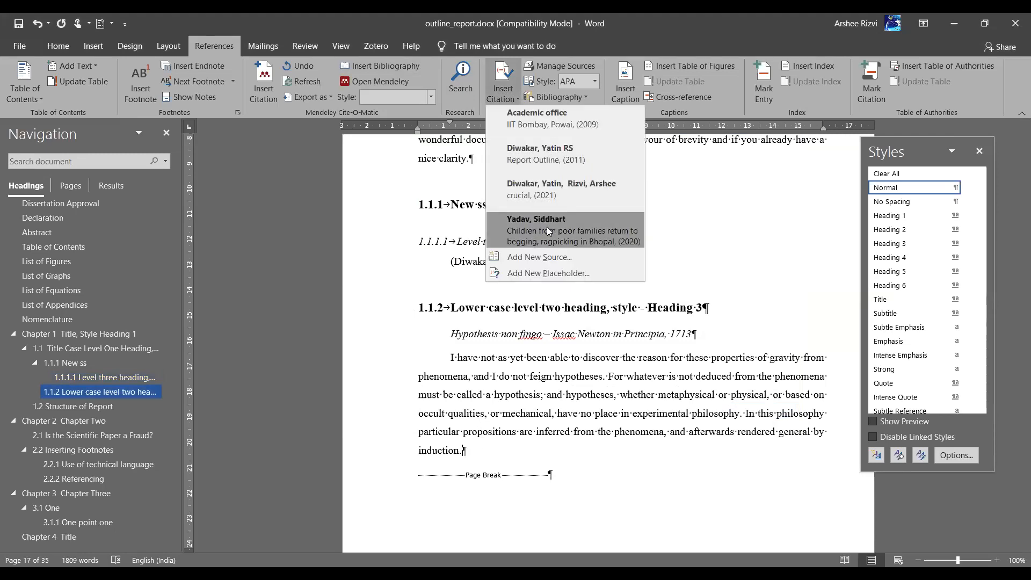
pyautogui.click(547, 227)
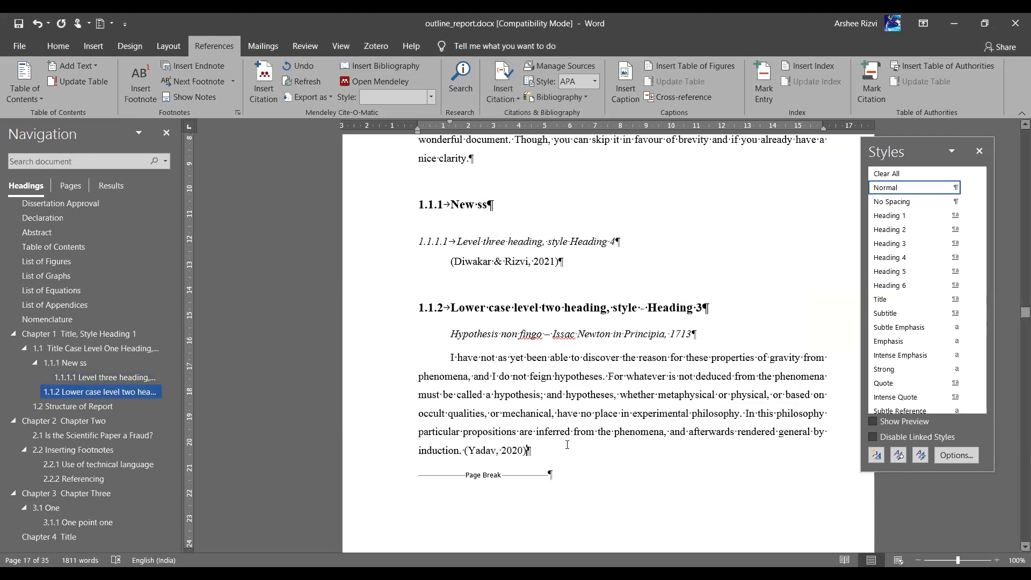
pyautogui.scroll(-3, 567, 445)
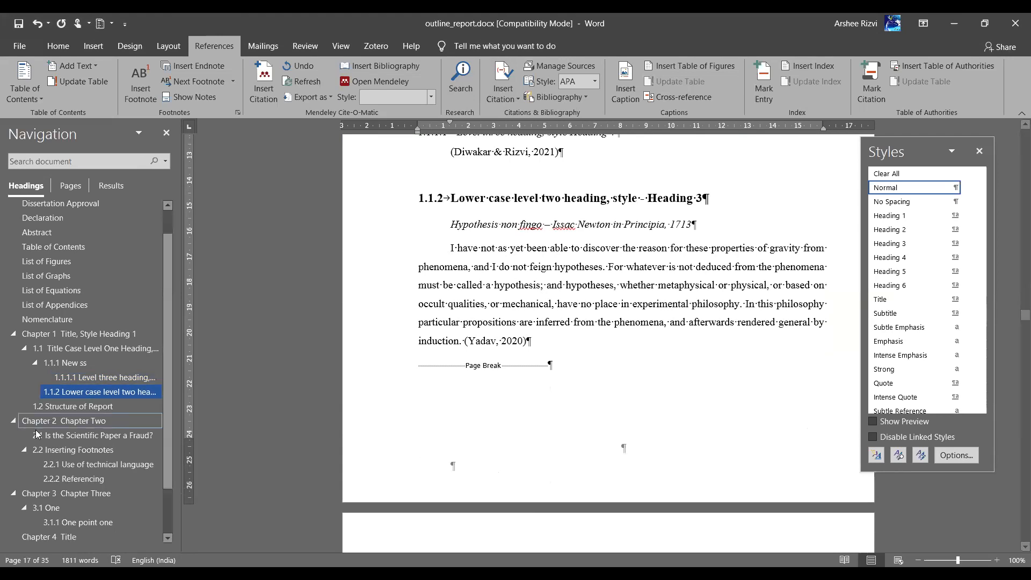
pyautogui.scroll(-2, 96, 450)
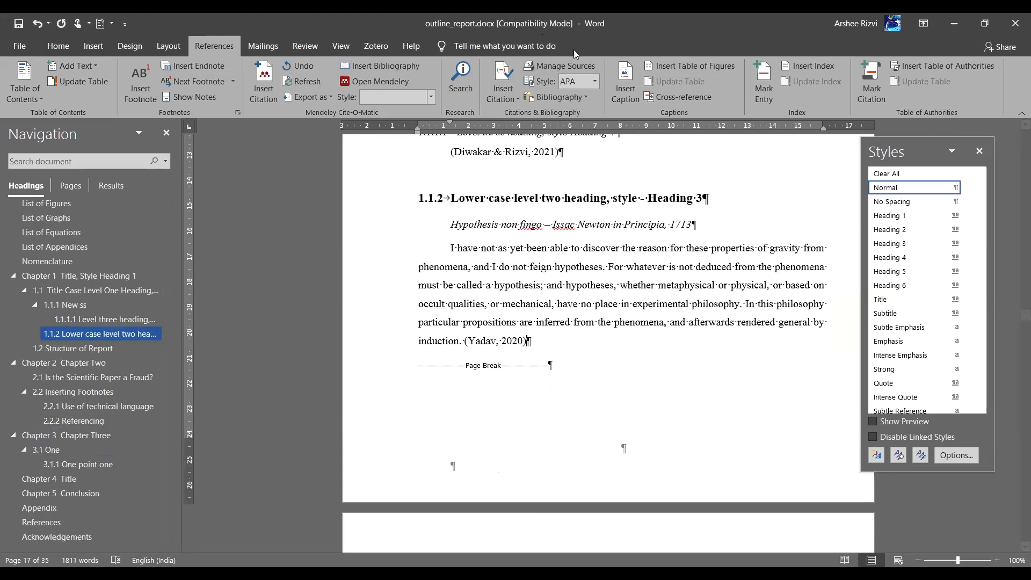
# Switch the citation style to IEEE so the citations read [1] and [2]
pyautogui.click(594, 81)
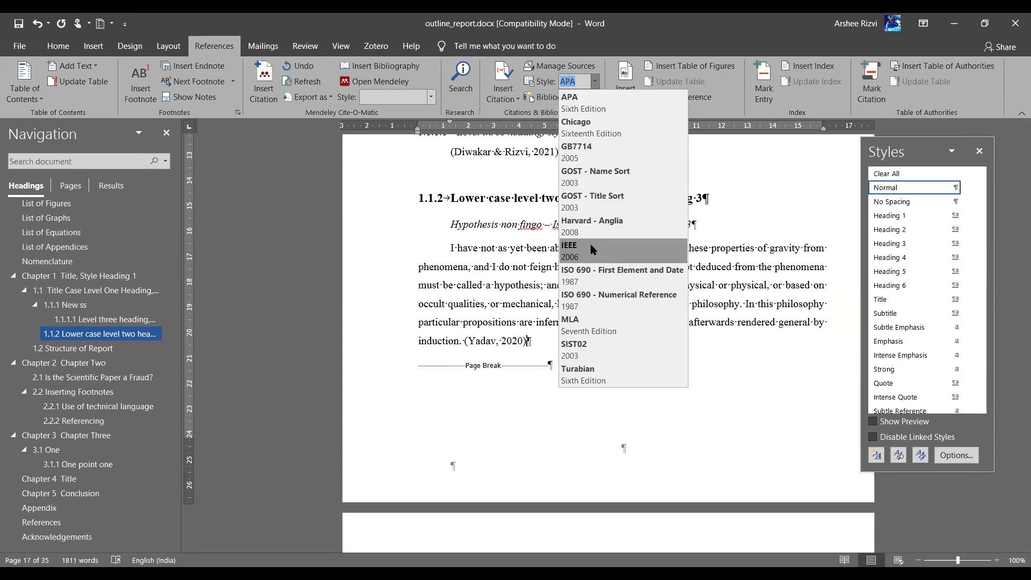
pyautogui.click(591, 245)
pyautogui.scroll(3, 533, 225)
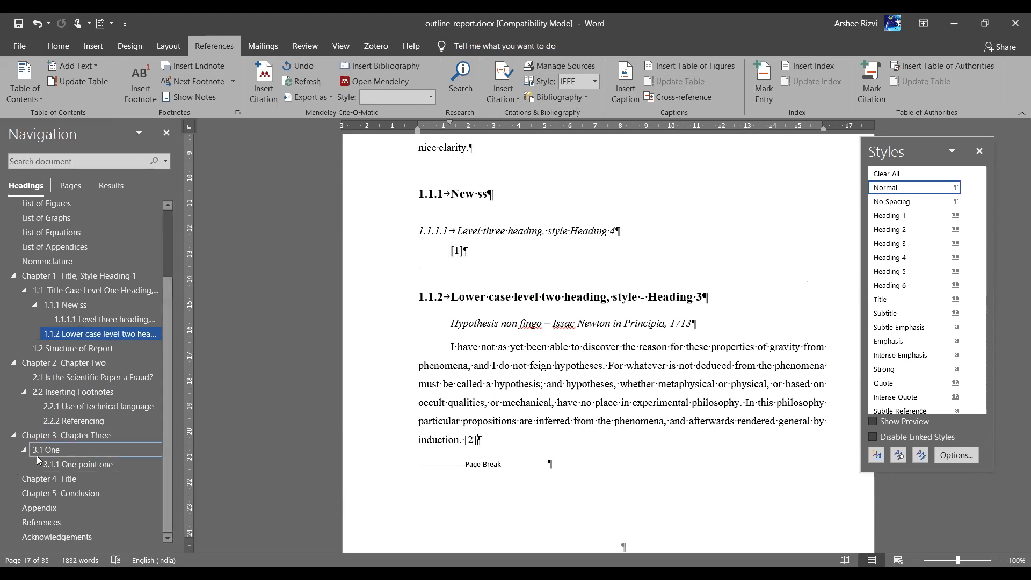
# On the References page, add an empty line below the heading and place the cursor in the bibliography
pyautogui.click(41, 522)
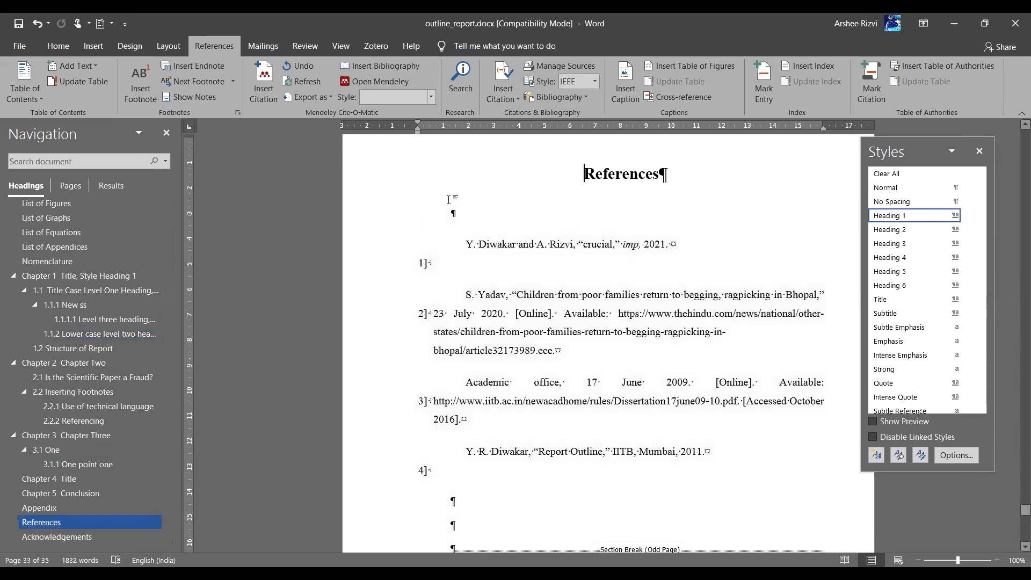
pyautogui.click(660, 174)
pyautogui.press('Return')
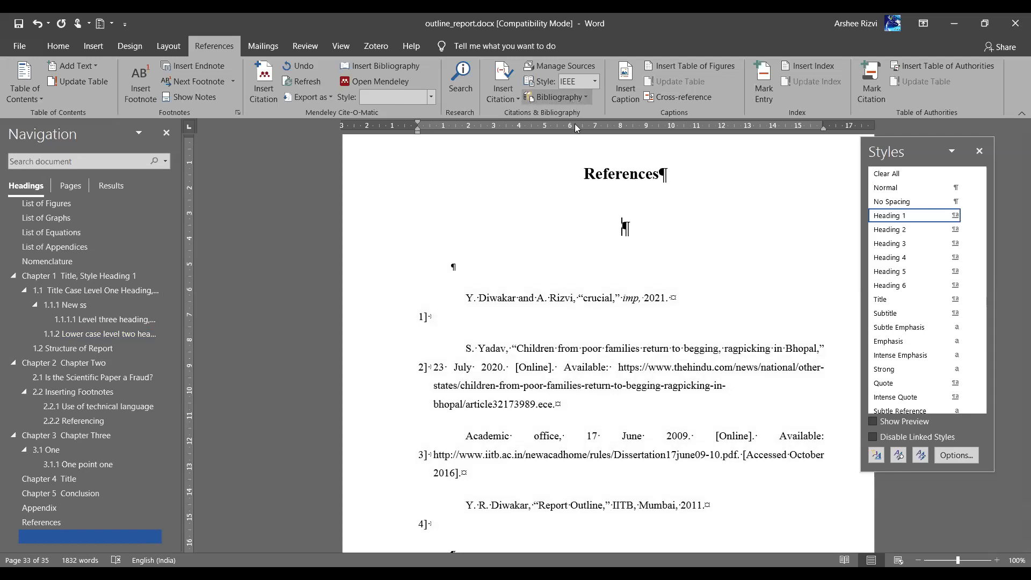
pyautogui.click(572, 97)
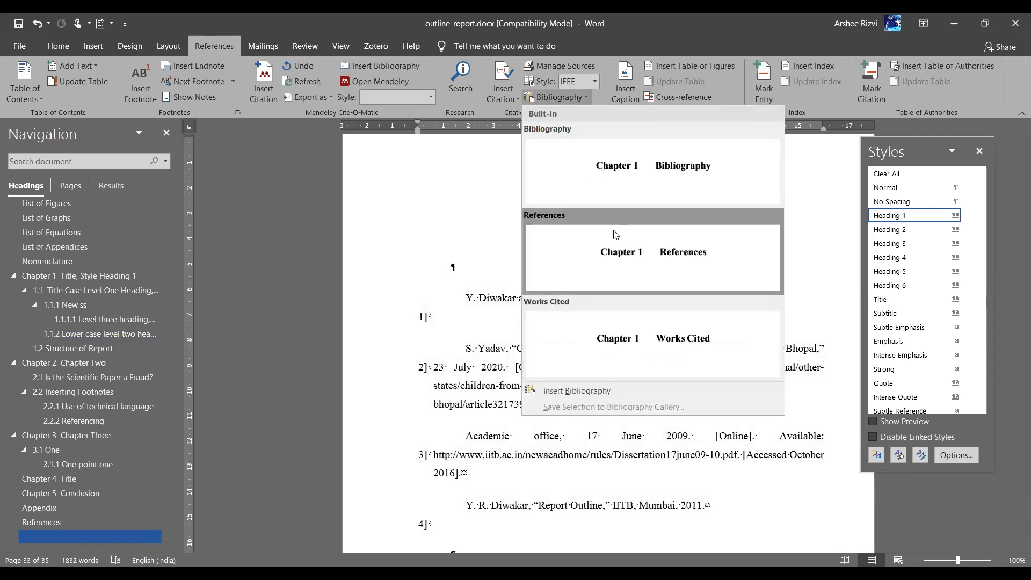
pyautogui.click(348, 236)
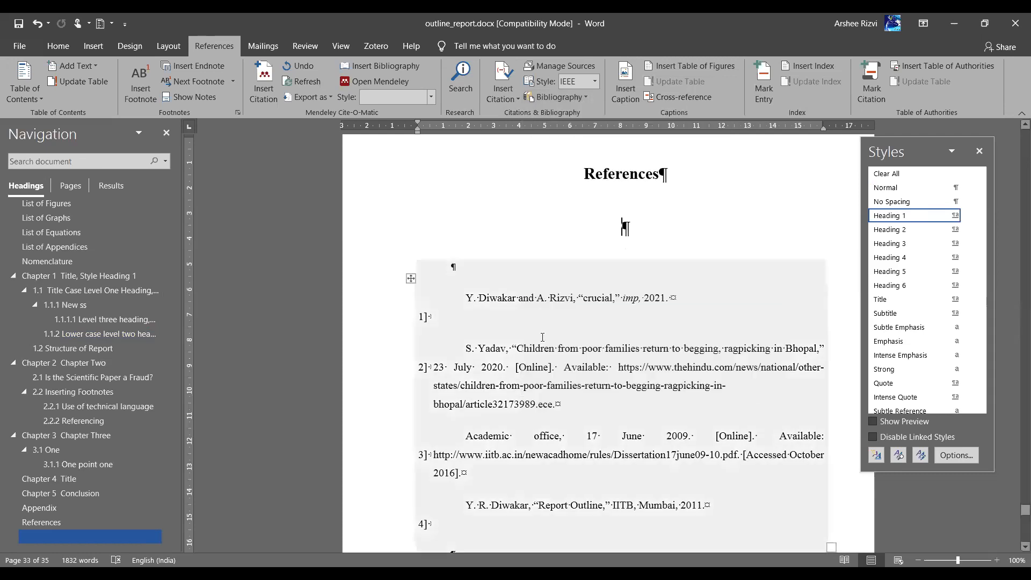
pyautogui.click(542, 339)
pyautogui.scroll(-2, 582, 465)
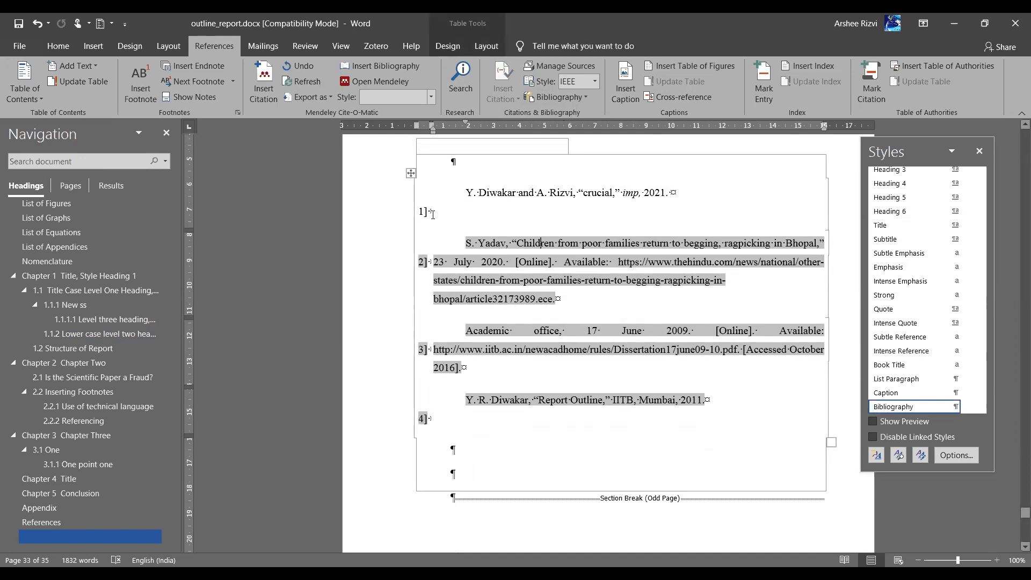
# Set the citation style to APA so the four-source bibliography lists alphabetically
pyautogui.click(597, 85)
pyautogui.click(586, 108)
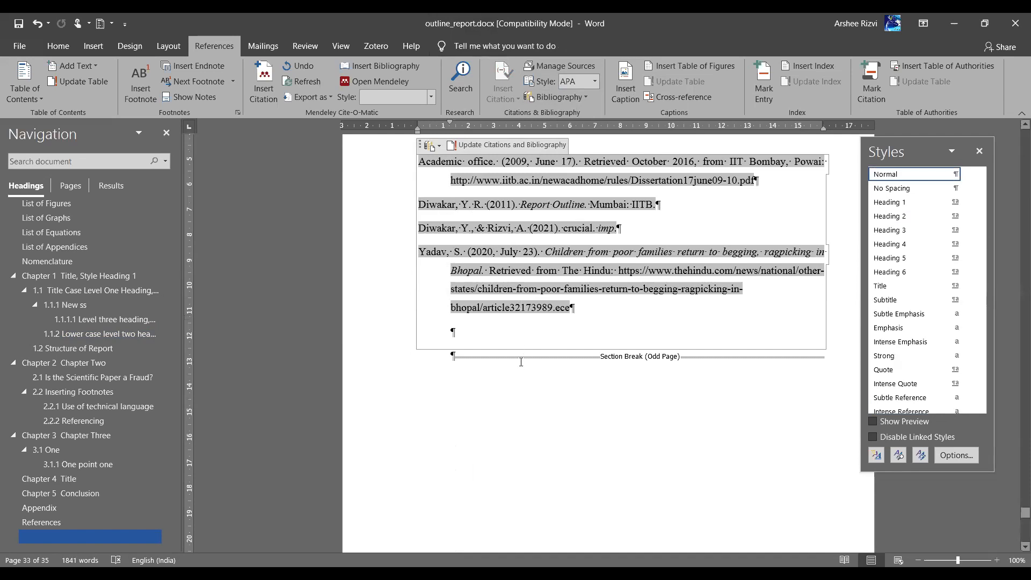
pyautogui.scroll(2, 521, 365)
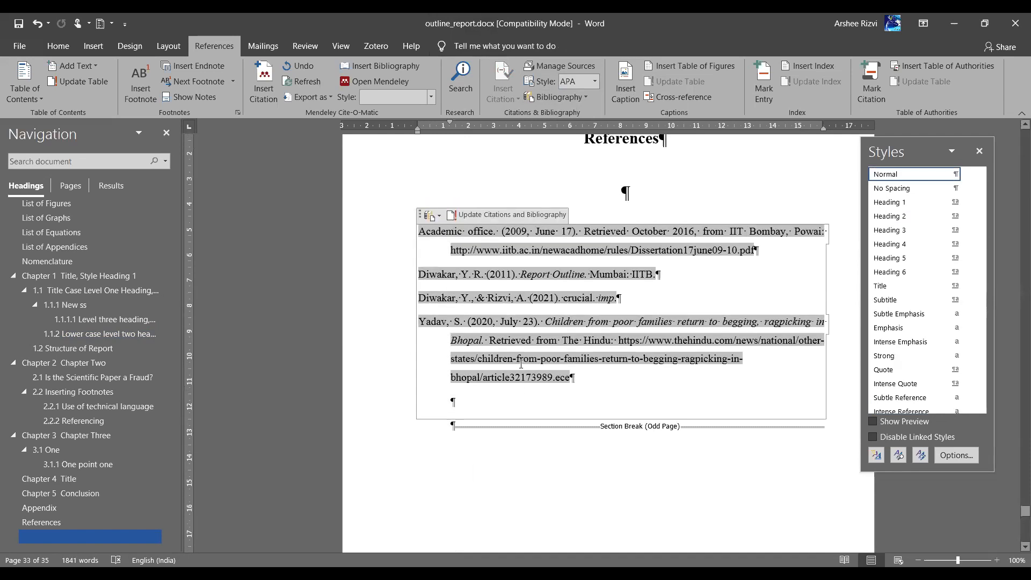
pyautogui.click(595, 83)
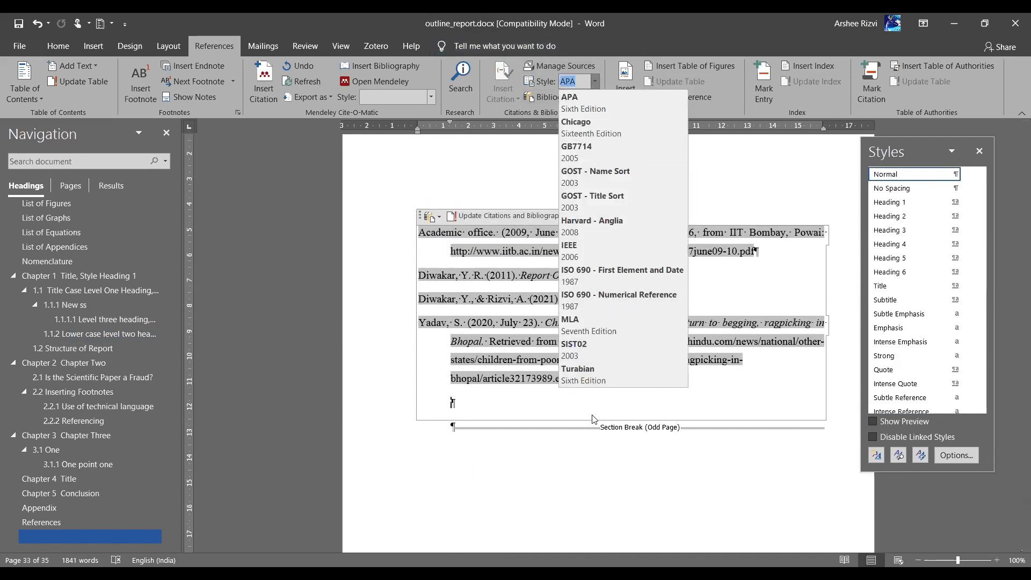
pyautogui.click(584, 439)
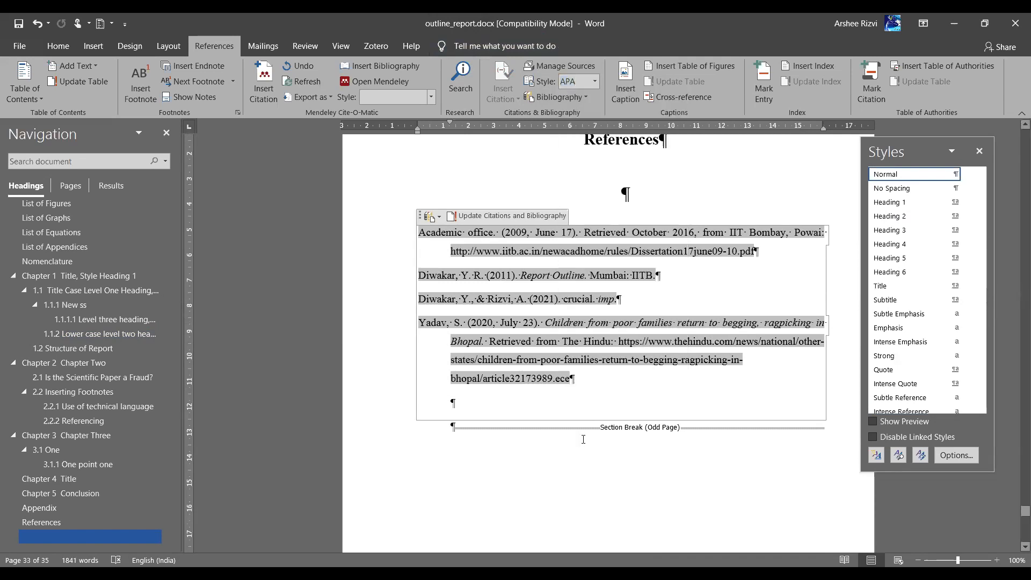
pyautogui.click(583, 439)
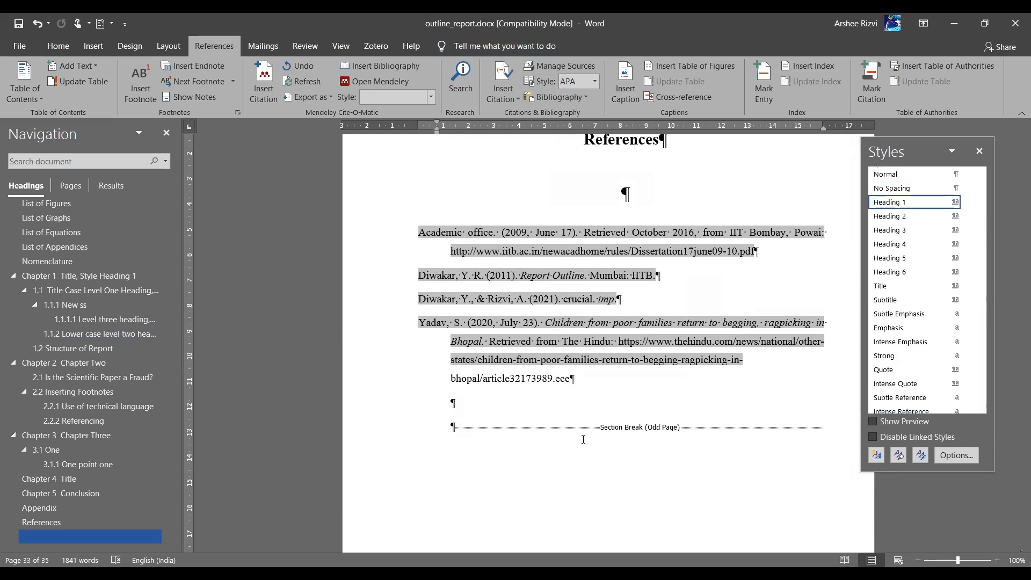
pyautogui.click(596, 82)
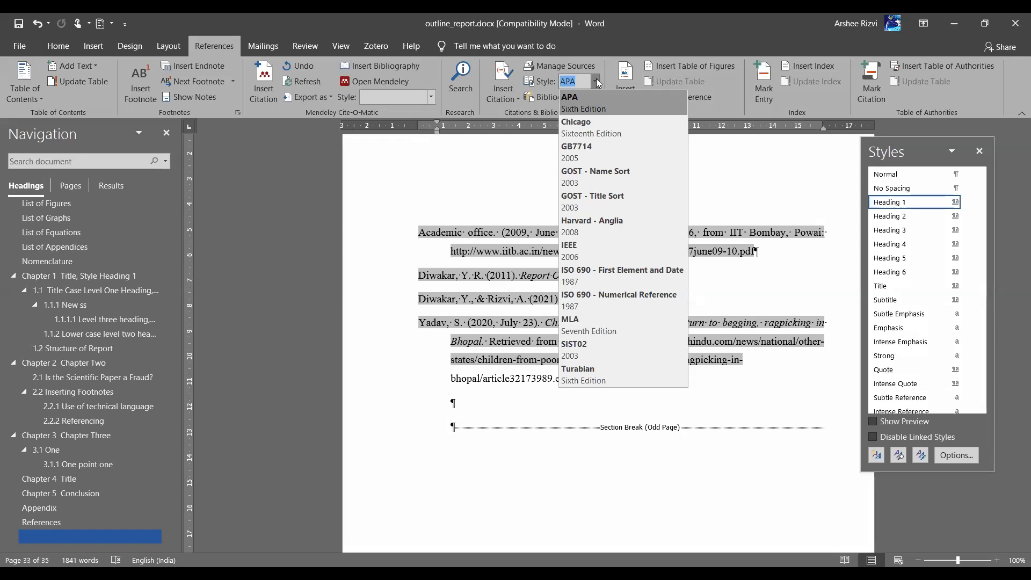
pyautogui.click(455, 412)
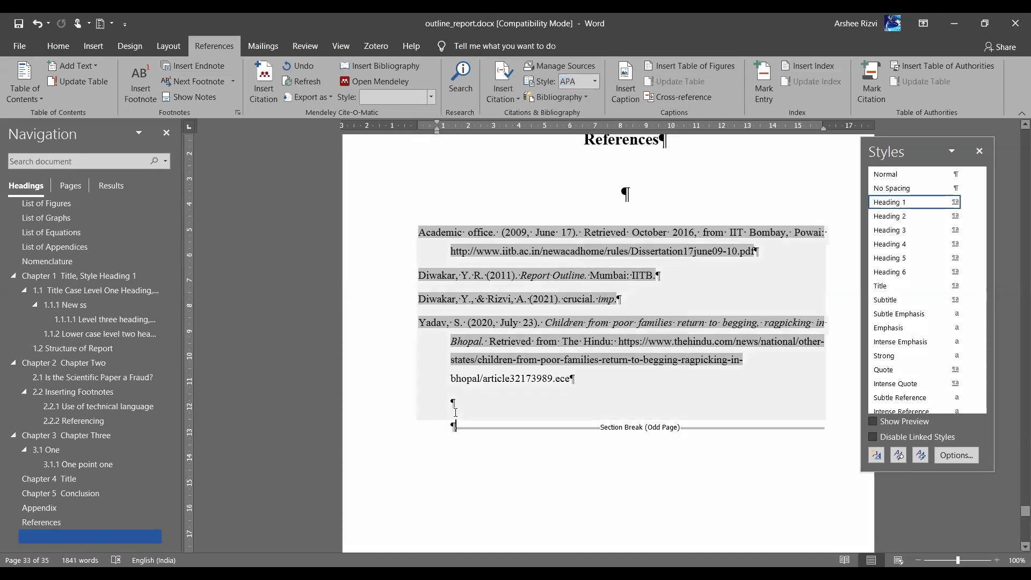
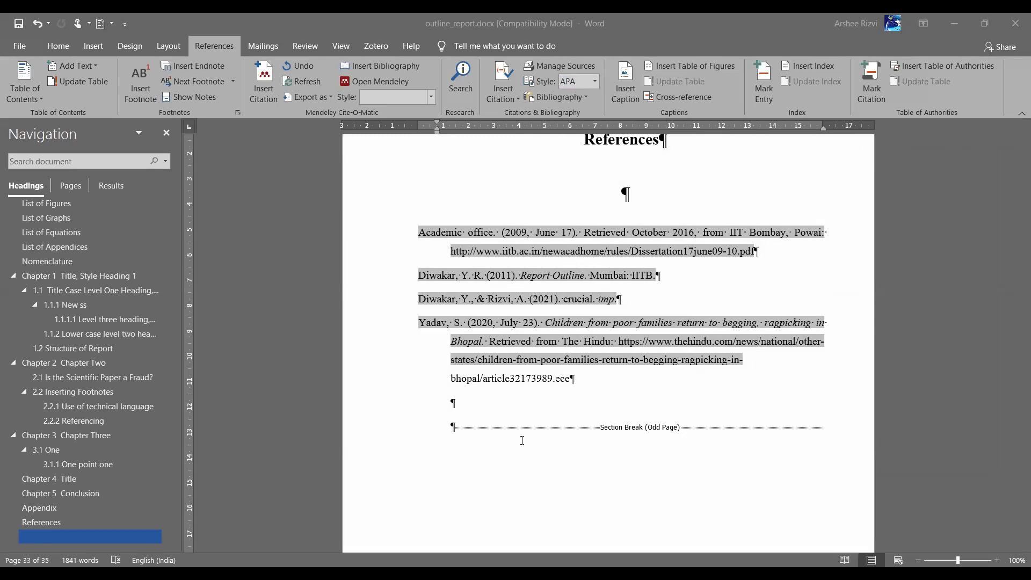
# Open the Styles pane with Ctrl+Alt+Shift+S next to the References page
pyautogui.hotkey('ctrl', 'alt', 'shift', 's')
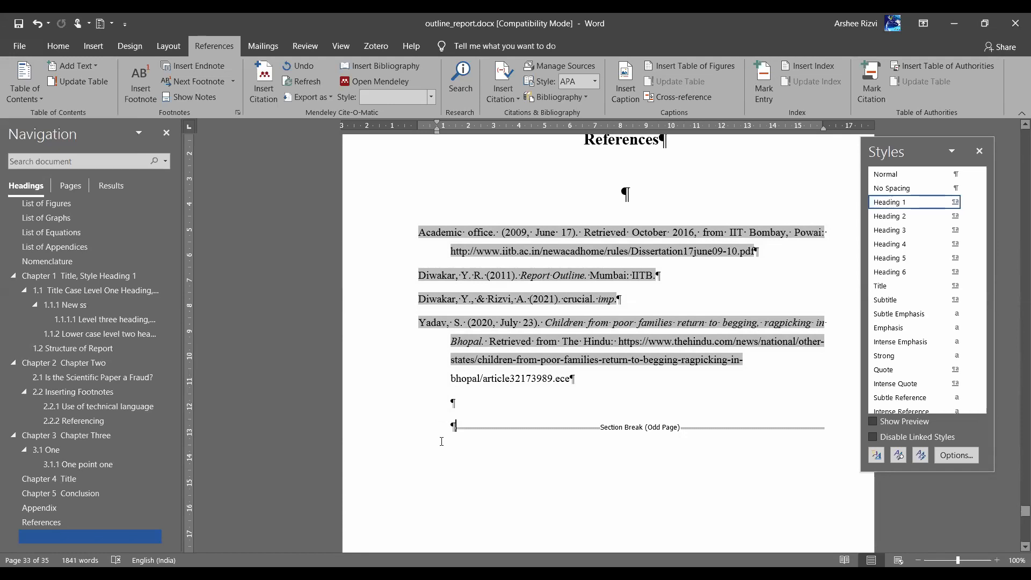
# Place the cursor on the empty line after the last Chapter 5 Conclusion paragraph, above the section break
pyautogui.scroll(10, 442, 442)
pyautogui.scroll(20, 441, 441)
pyautogui.scroll(20, 442, 443)
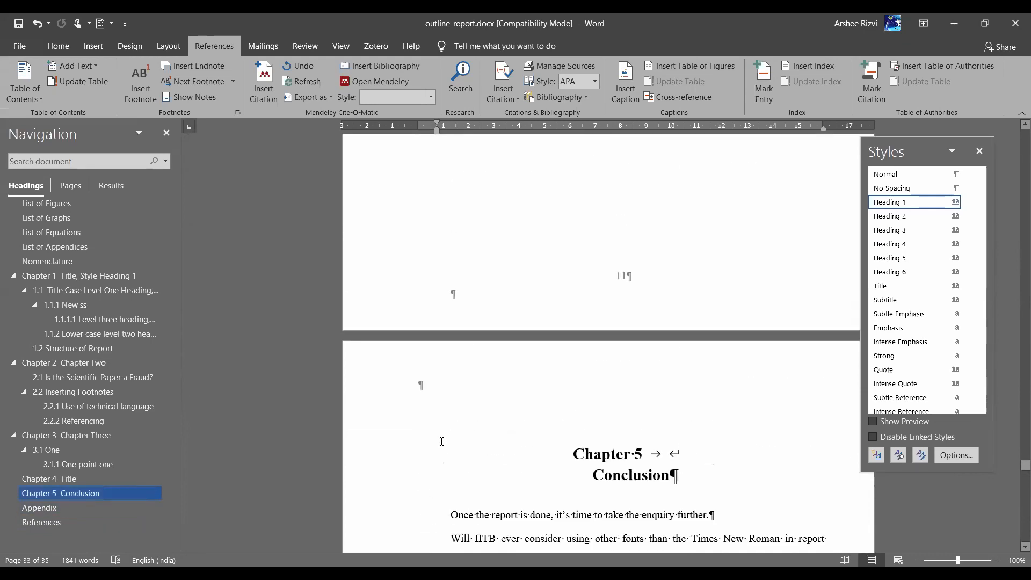
pyautogui.scroll(-4, 441, 441)
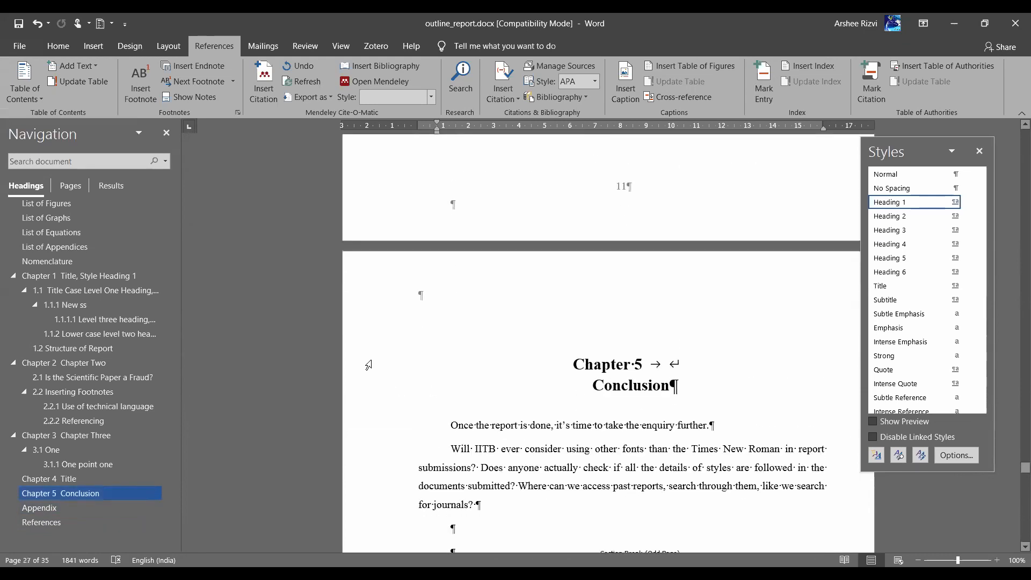
pyautogui.click(352, 386)
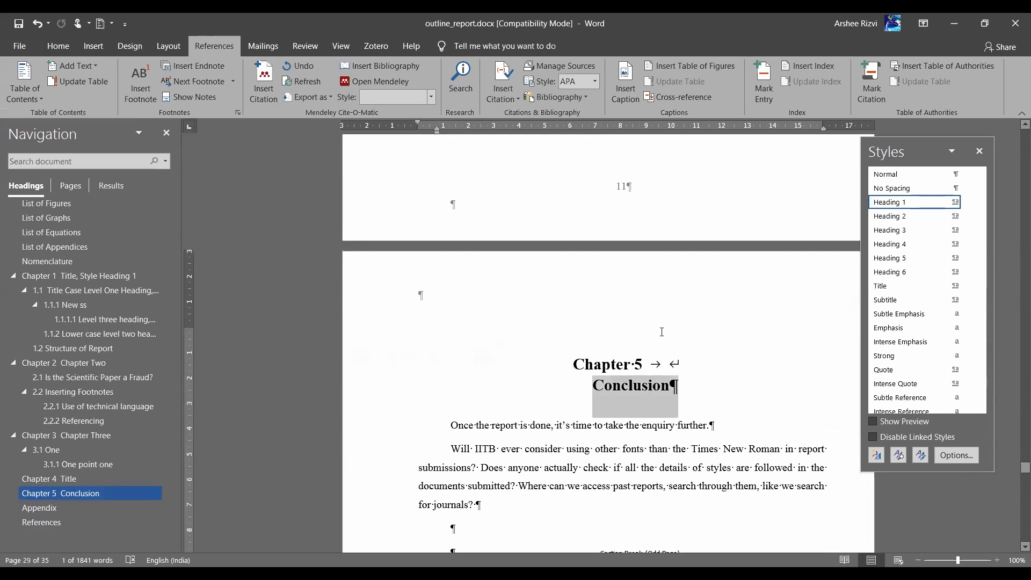
pyautogui.scroll(20, 662, 331)
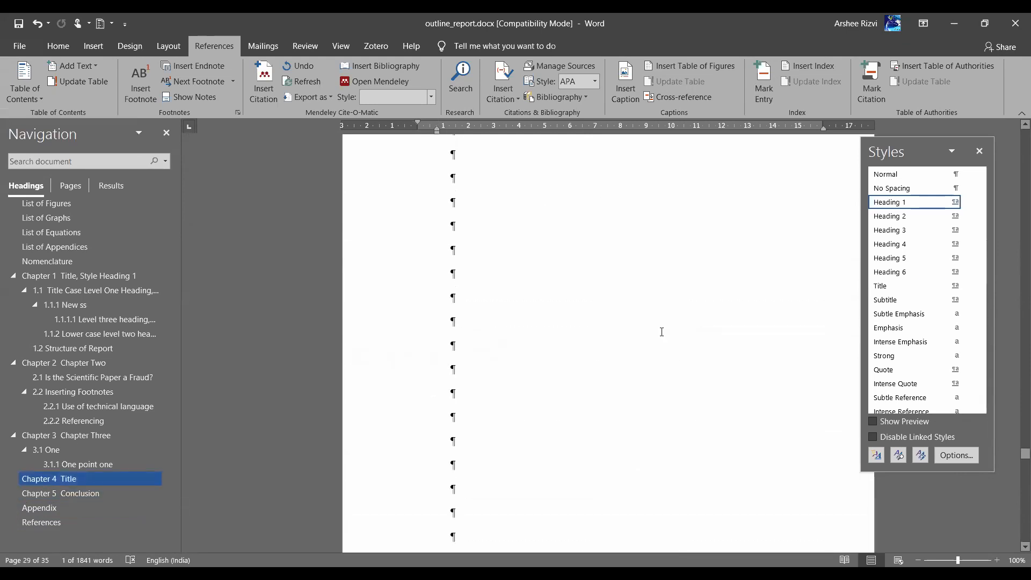
pyautogui.scroll(3, 662, 332)
pyautogui.click(469, 326)
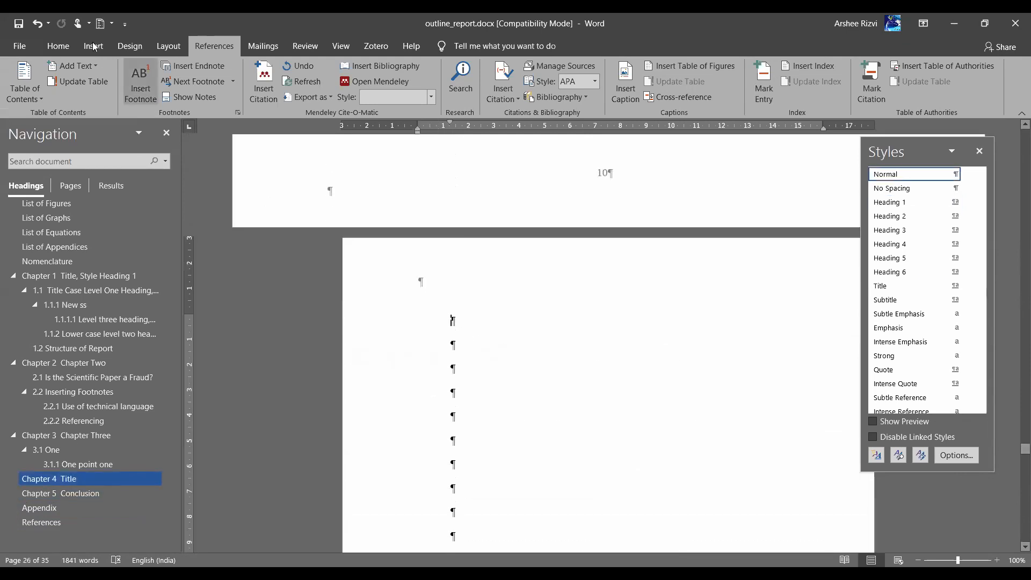
pyautogui.scroll(-4, 622, 368)
pyautogui.scroll(7, 622, 368)
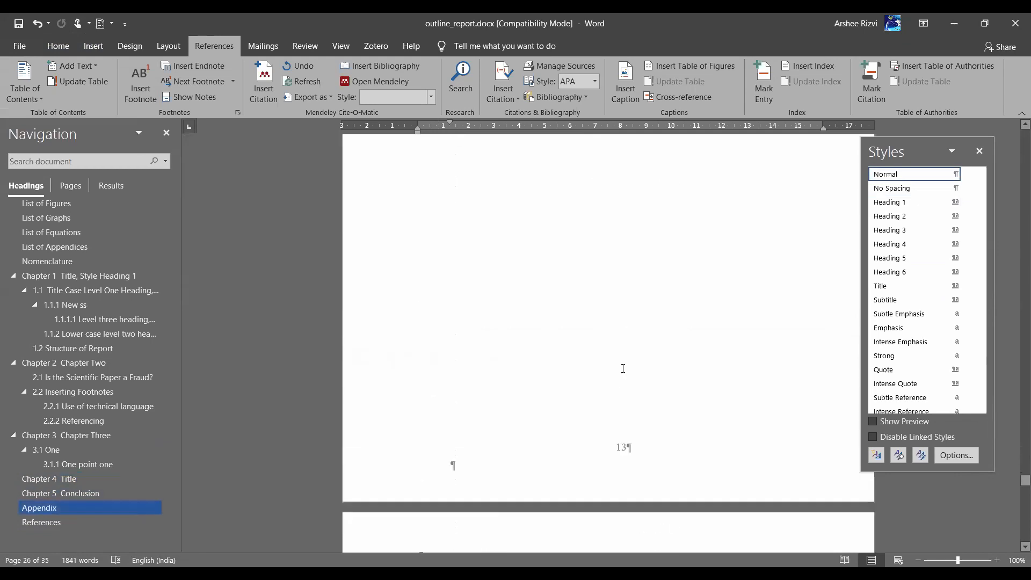
pyautogui.click(437, 229)
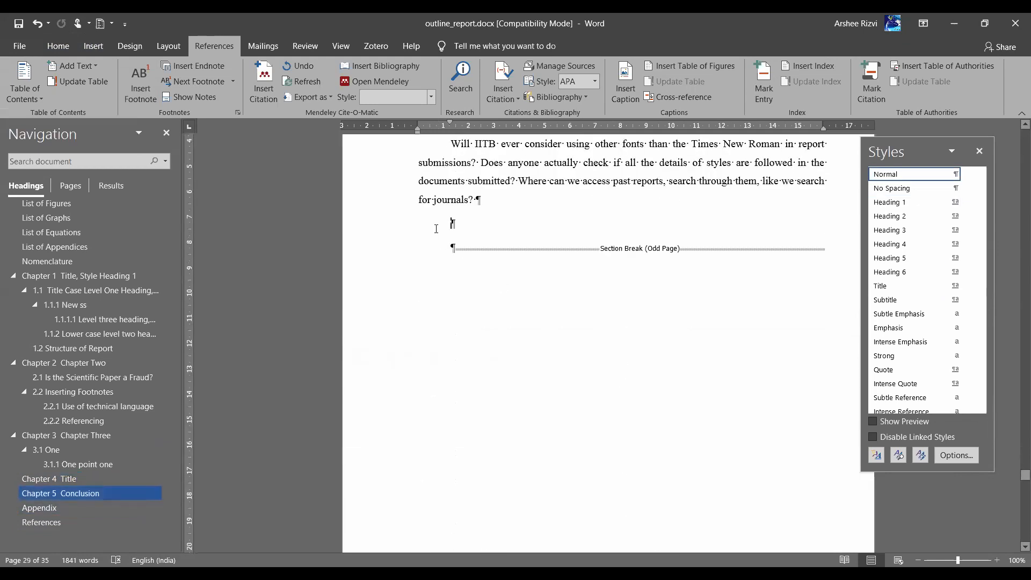
pyautogui.scroll(2, 436, 228)
# Type 'sec' and apply Heading 2 to it, making it subheading 5.1 Sec
pyautogui.write('sec')
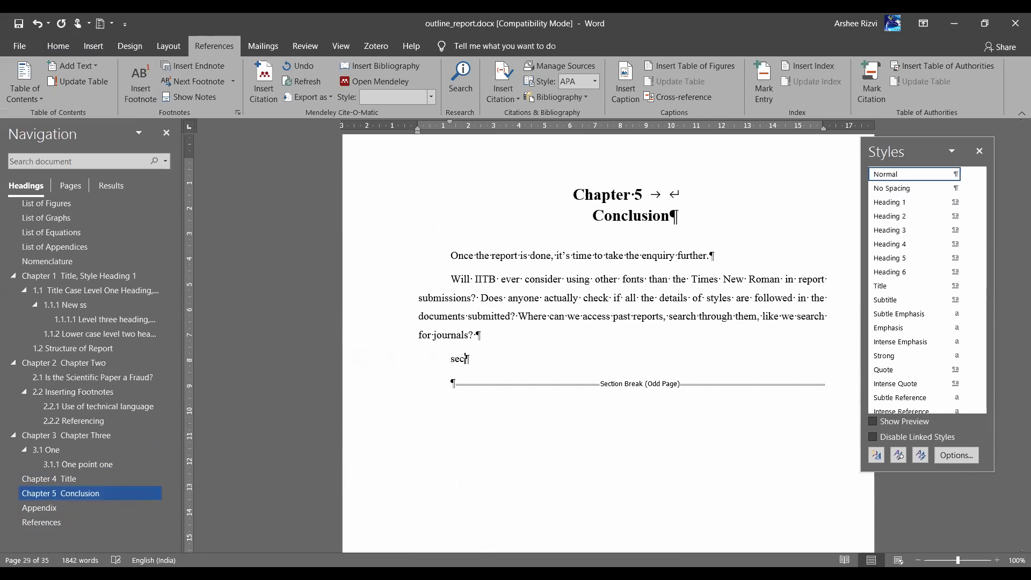
pyautogui.click(50, 47)
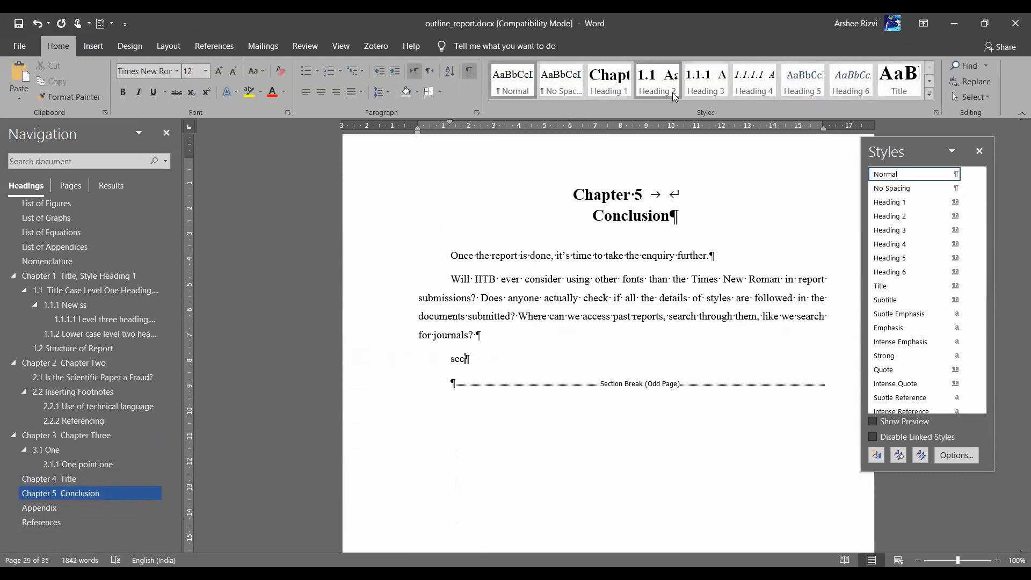
pyautogui.click(658, 80)
pyautogui.press('Return')
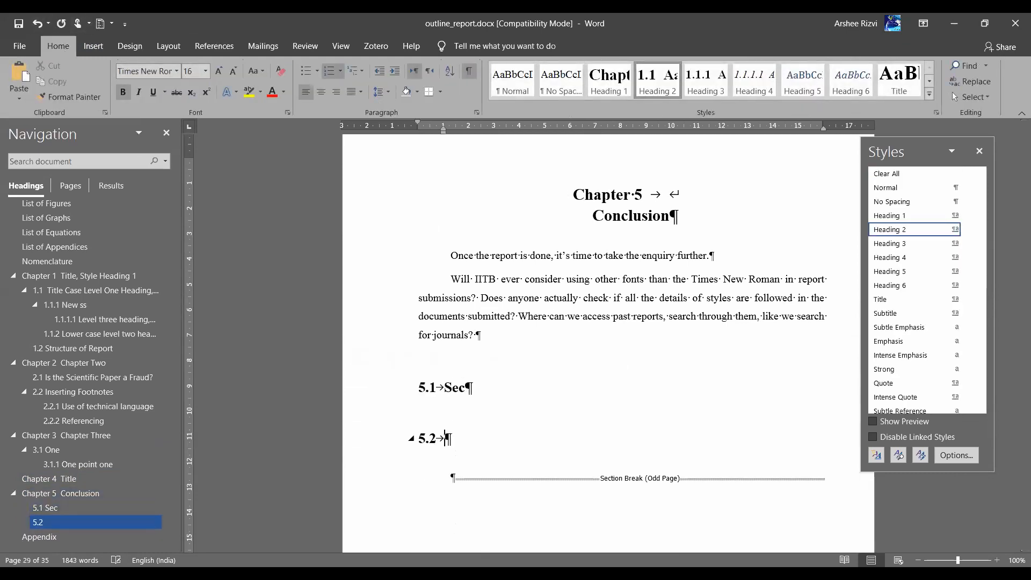
# Add subheading 5.2 H, then a demoted level-three subheading 5.2.1 N
pyautogui.write('H')
pyautogui.press('Return')
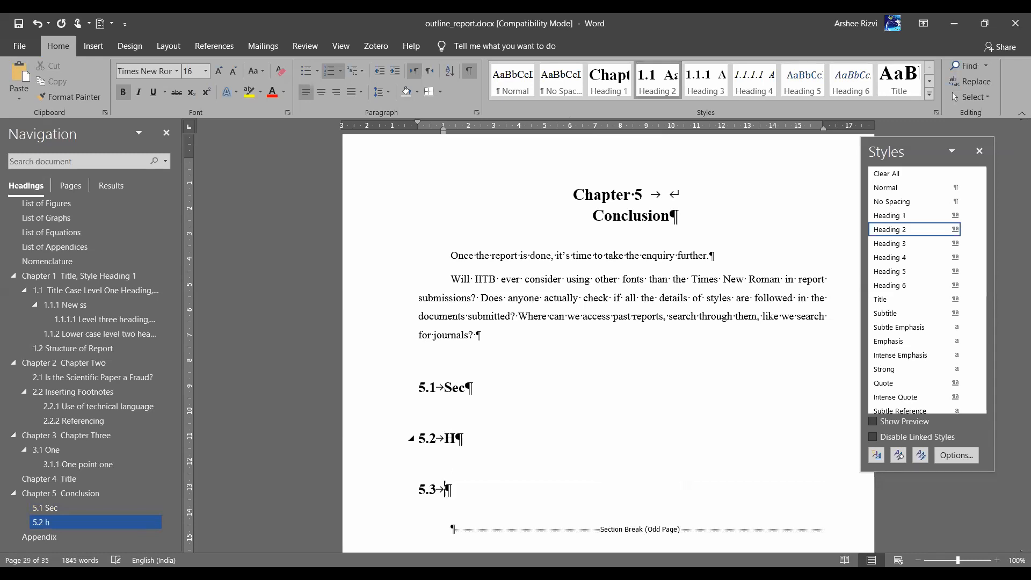
pyautogui.press('Tab')
pyautogui.write('n')
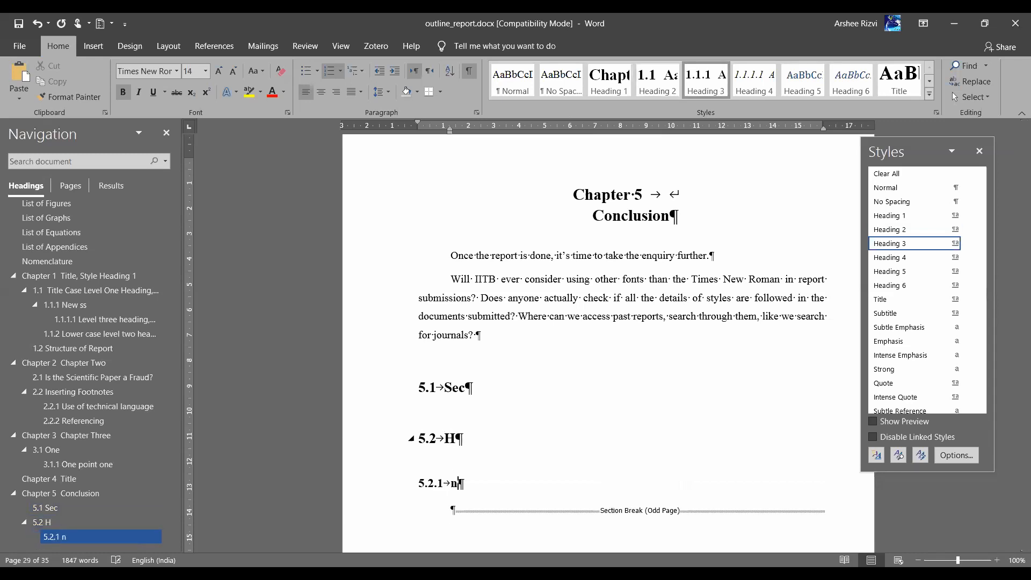
pyautogui.press('Return')
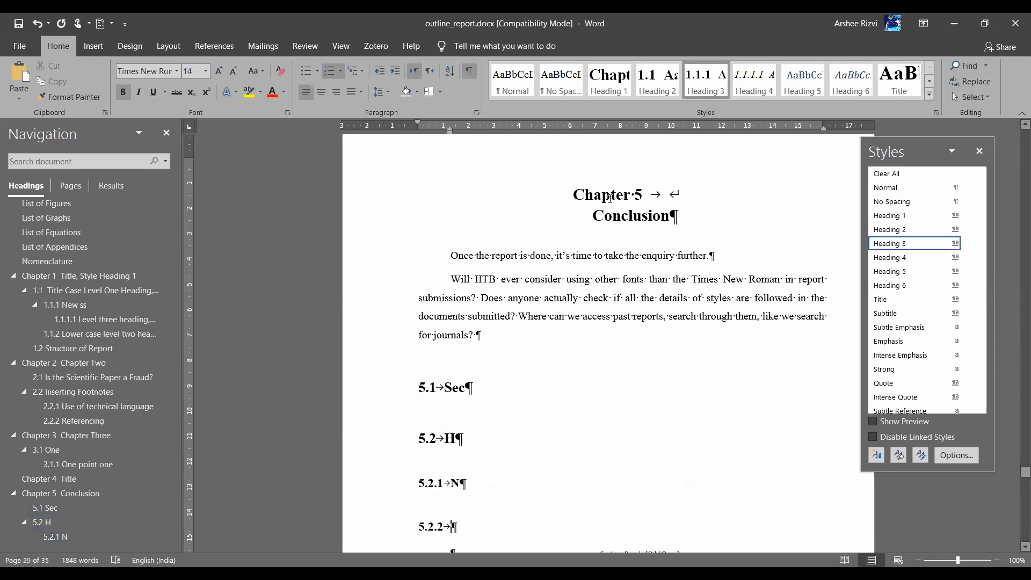
pyautogui.scroll(3, 597, 348)
pyautogui.scroll(-2, 597, 348)
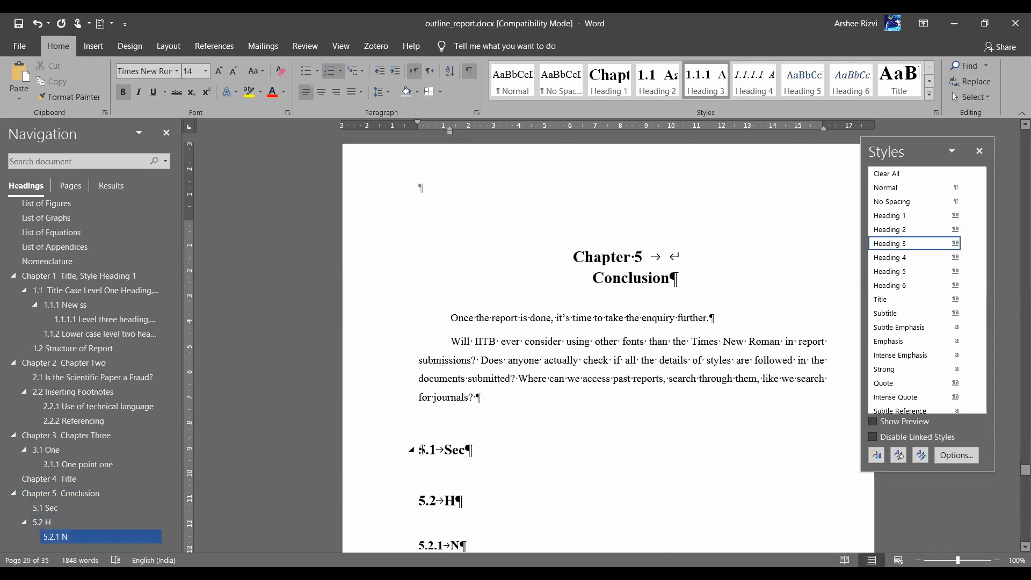
pyautogui.scroll(-2, 424, 473)
pyautogui.scroll(15, 438, 454)
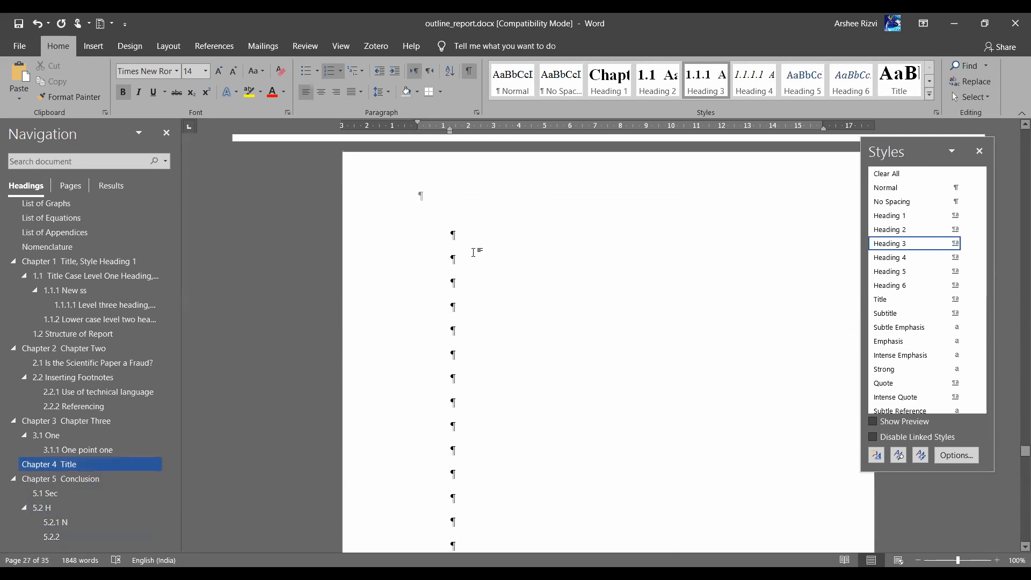
# Type 'new chp' after Chapter 4 and apply Heading 1 to it, making it Chapter 5
pyautogui.click(473, 251)
pyautogui.write('new chp')
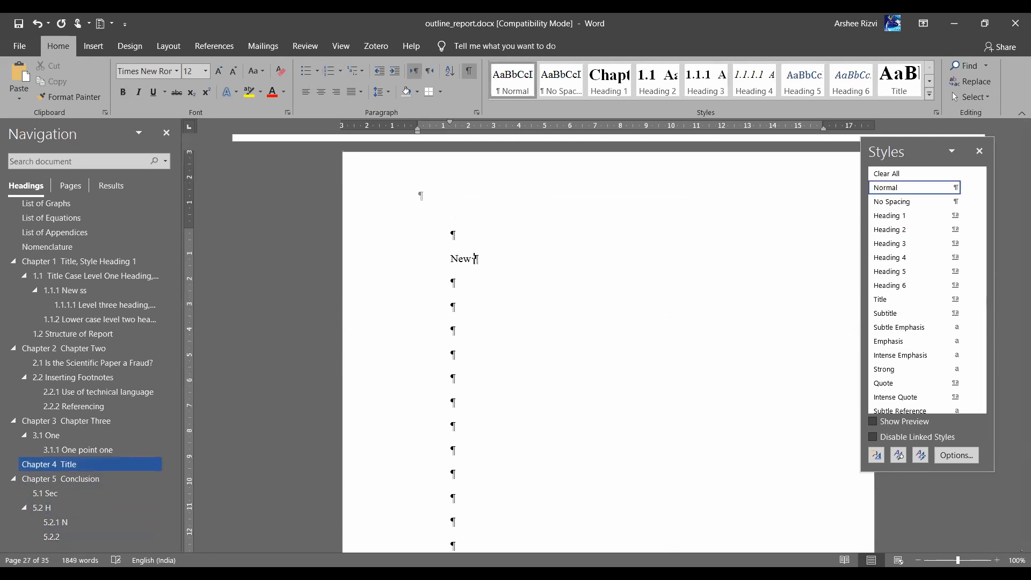
pyautogui.click(377, 270)
pyautogui.click(611, 86)
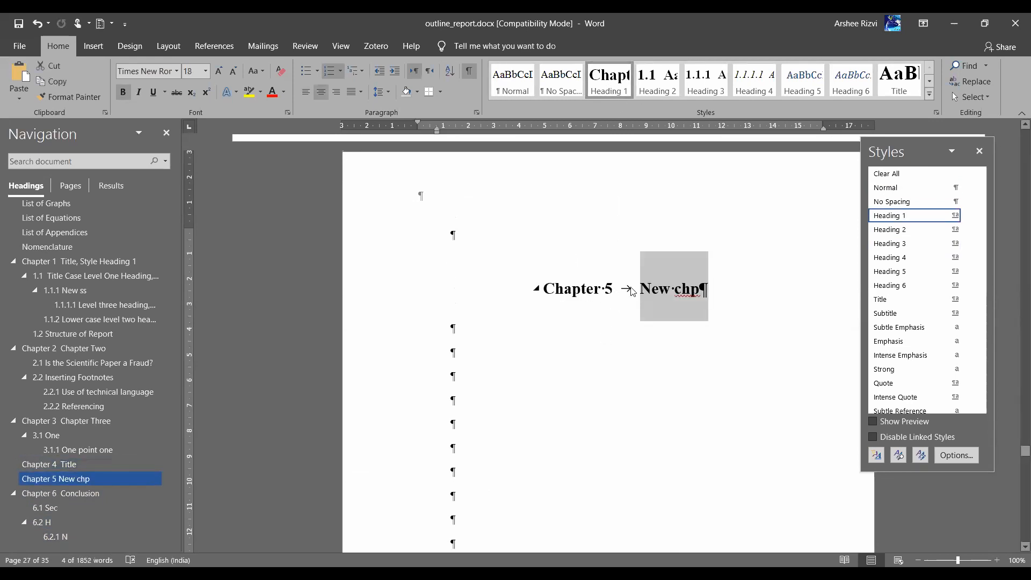
pyautogui.scroll(-2, 632, 287)
pyautogui.scroll(-15, 631, 286)
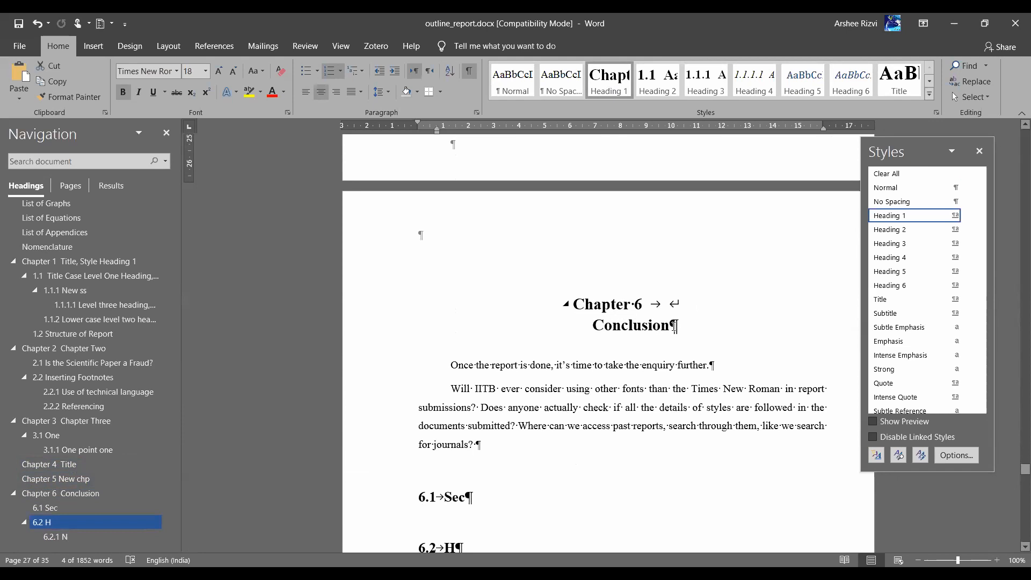
# Undo the heading split and use a line break to put New chp on the heading's second line
pyautogui.scroll(10, 676, 326)
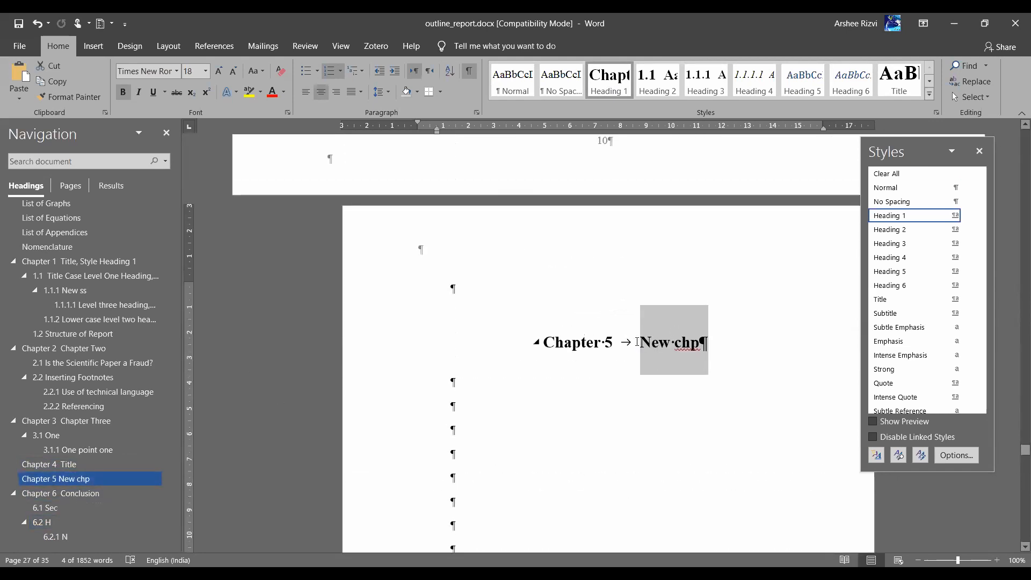
pyautogui.click(638, 342)
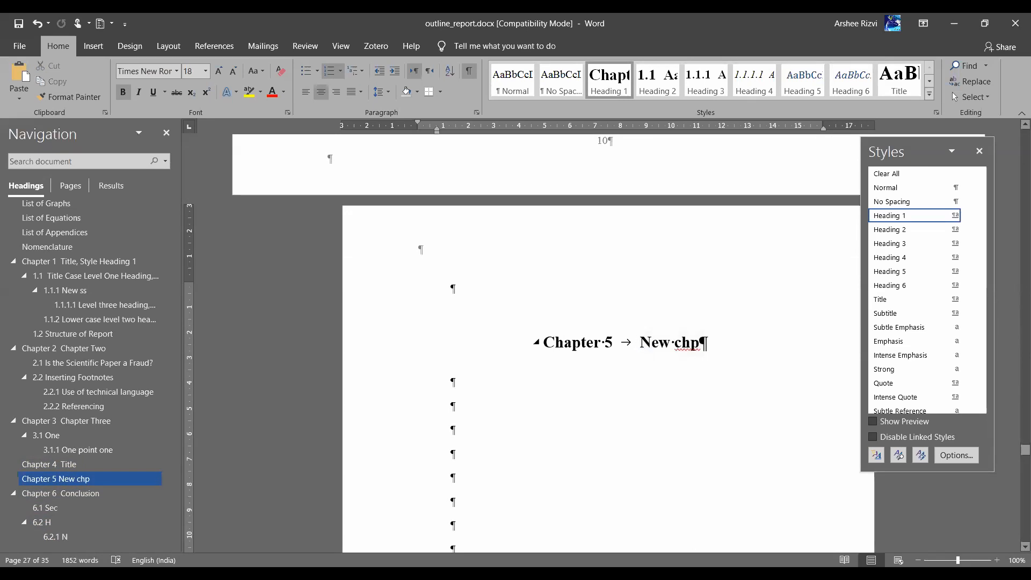
pyautogui.press('Return')
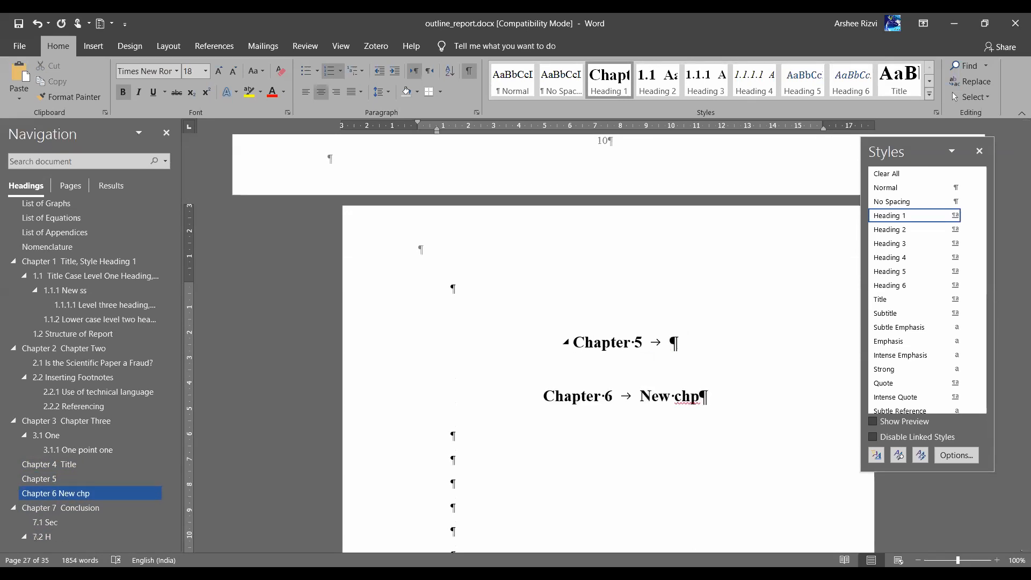
pyautogui.hotkey('alt', 'Tab')
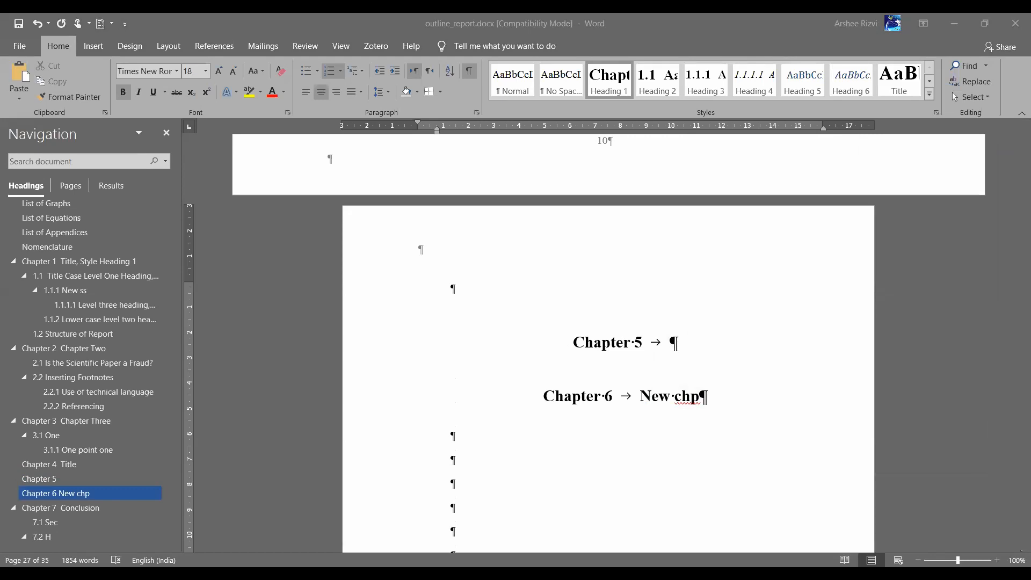
pyautogui.hotkey('ctrl', 'z')
pyautogui.hotkey('ctrl', 'alt', 'shift', 's')
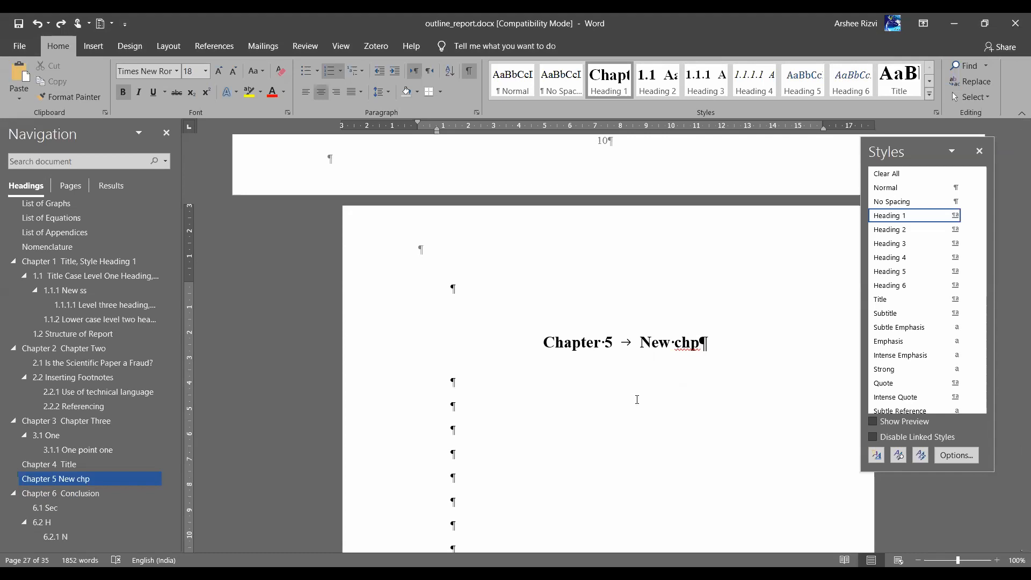
pyautogui.hotkey('shift', 'Return')
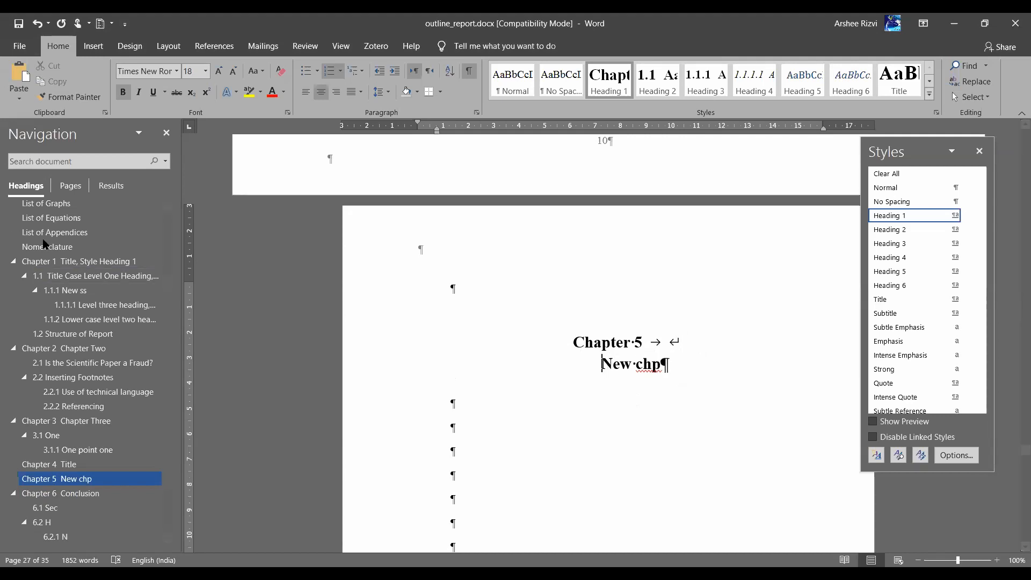
# Jump to the Table of Contents and select its field
pyautogui.scroll(3, 59, 248)
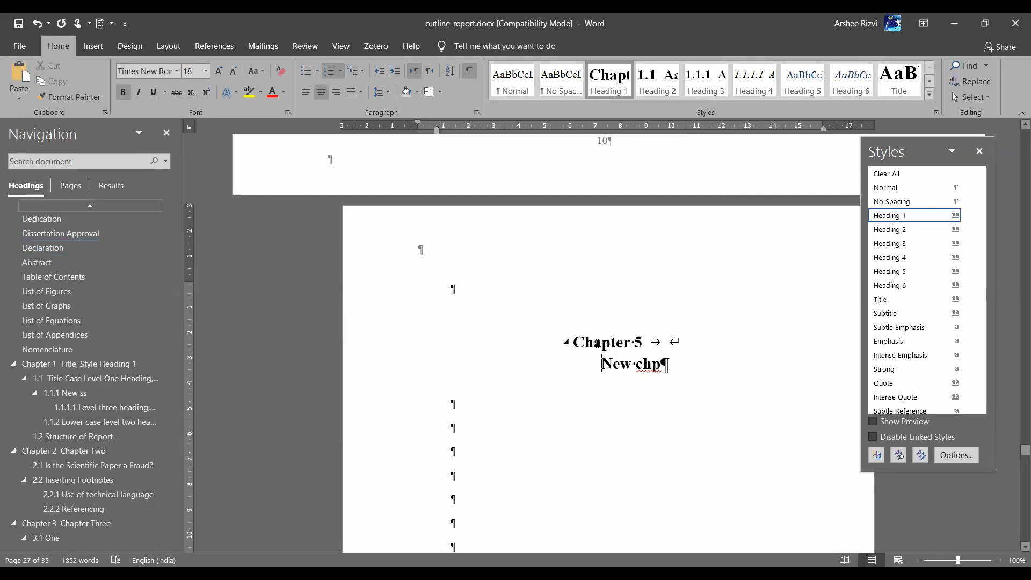
pyautogui.click(59, 277)
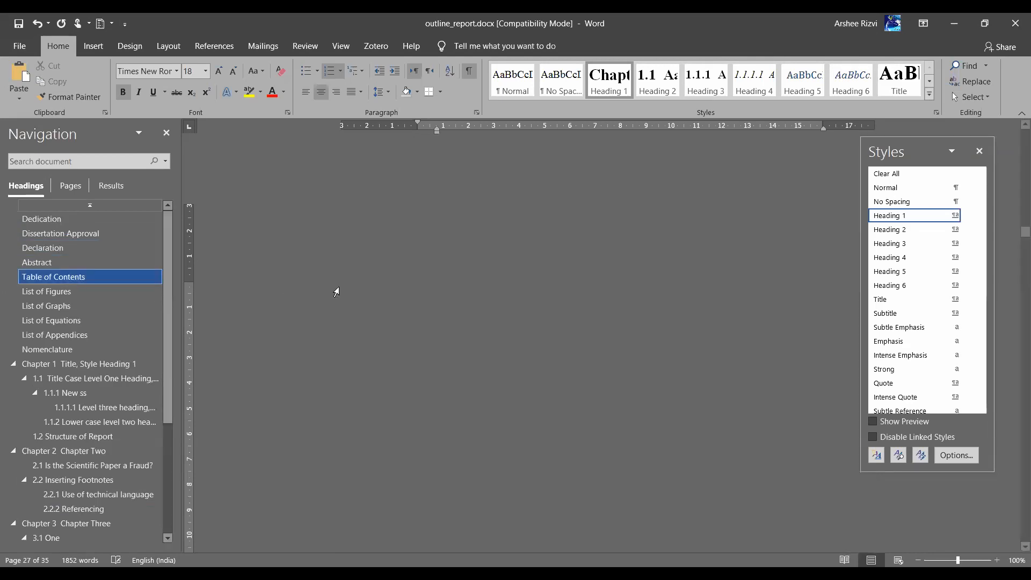
pyautogui.scroll(-8, 564, 402)
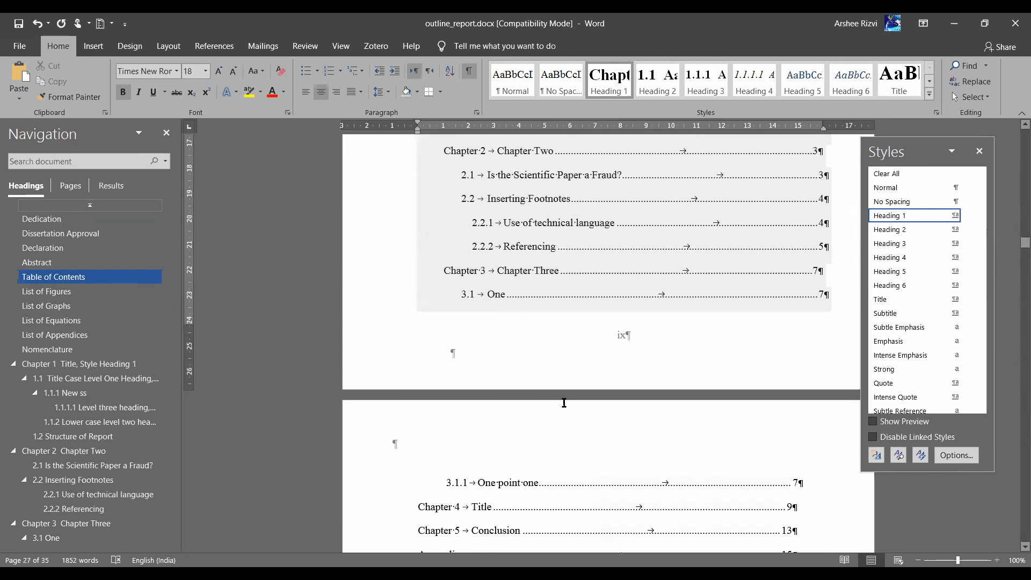
pyautogui.click(476, 267)
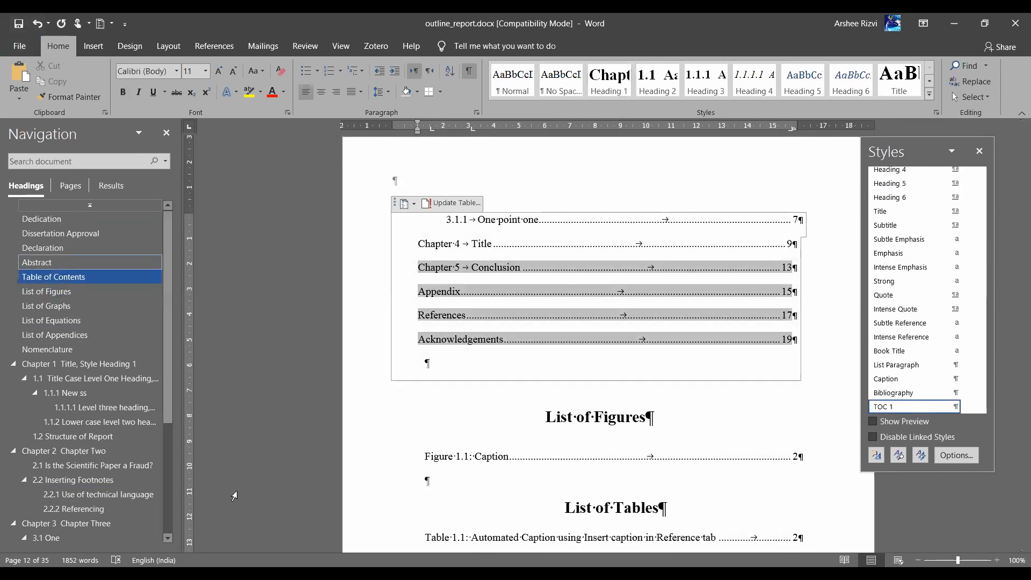
pyautogui.scroll(-4, 41, 458)
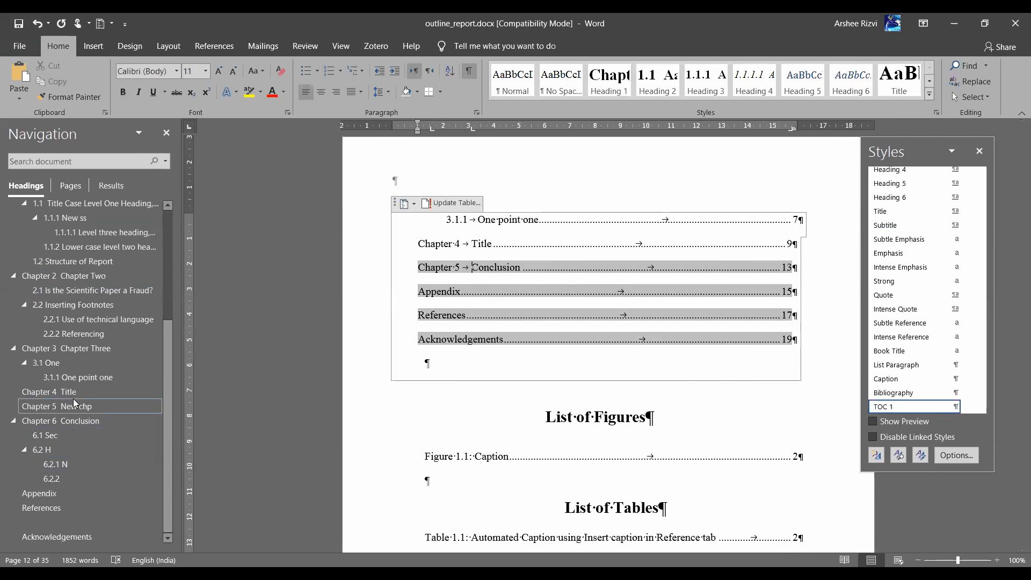
# Split New chp into its own centred, unnumbered heading under Chapter 5, then return to the contents page
pyautogui.click(73, 405)
pyautogui.click(672, 175)
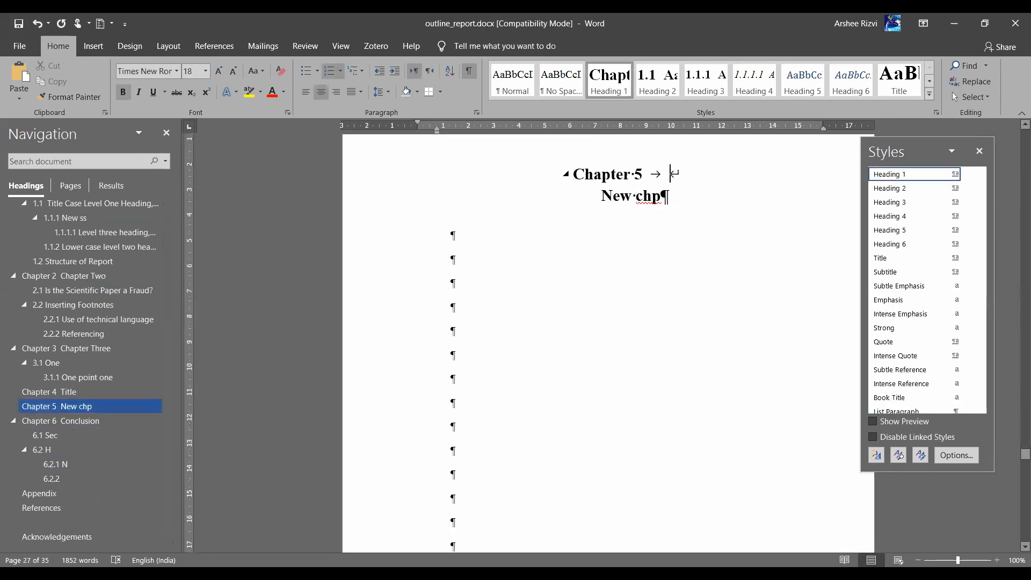
pyautogui.press('Return')
pyautogui.press('Delete')
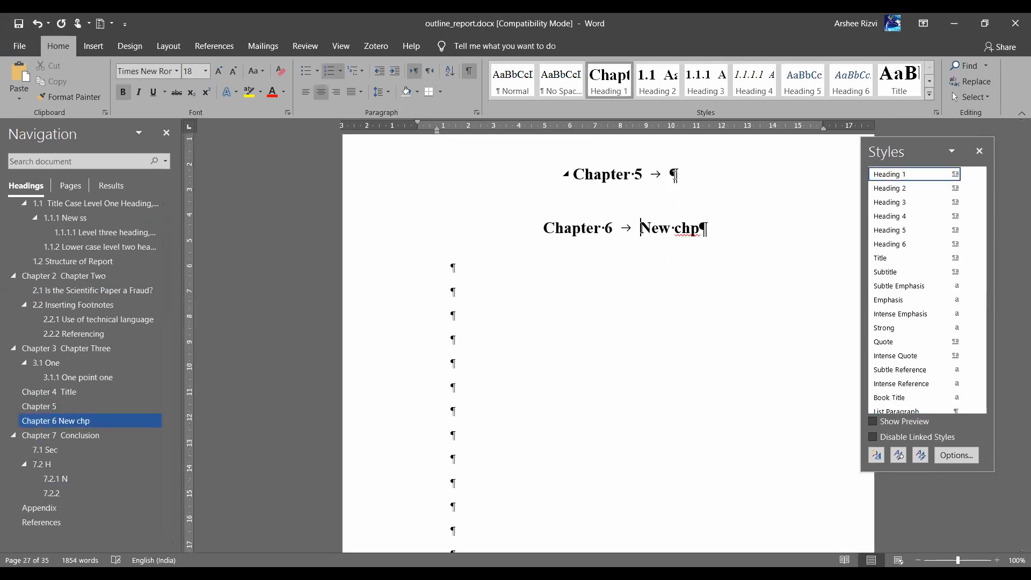
pyautogui.press('BackSpace')
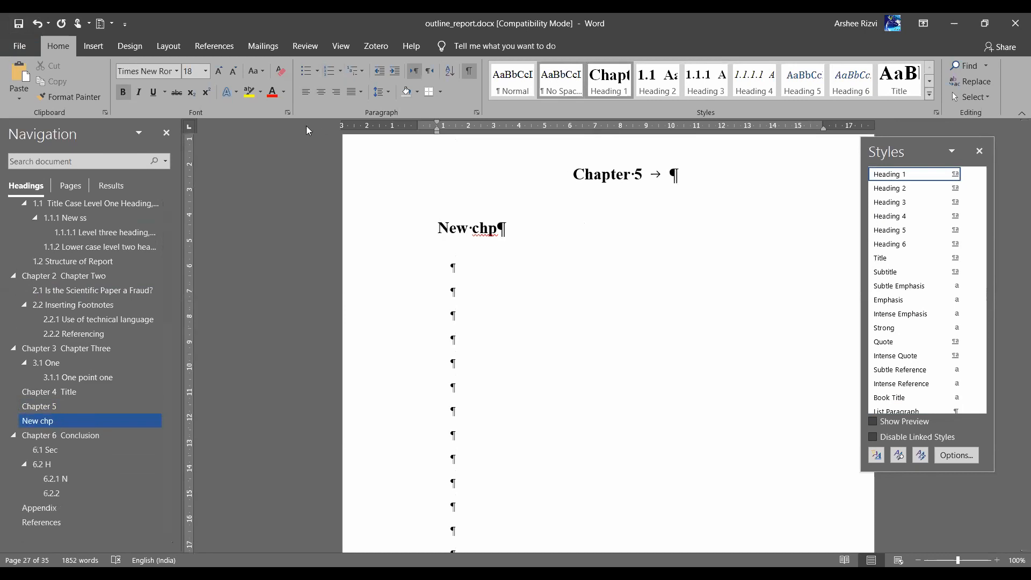
pyautogui.click(326, 93)
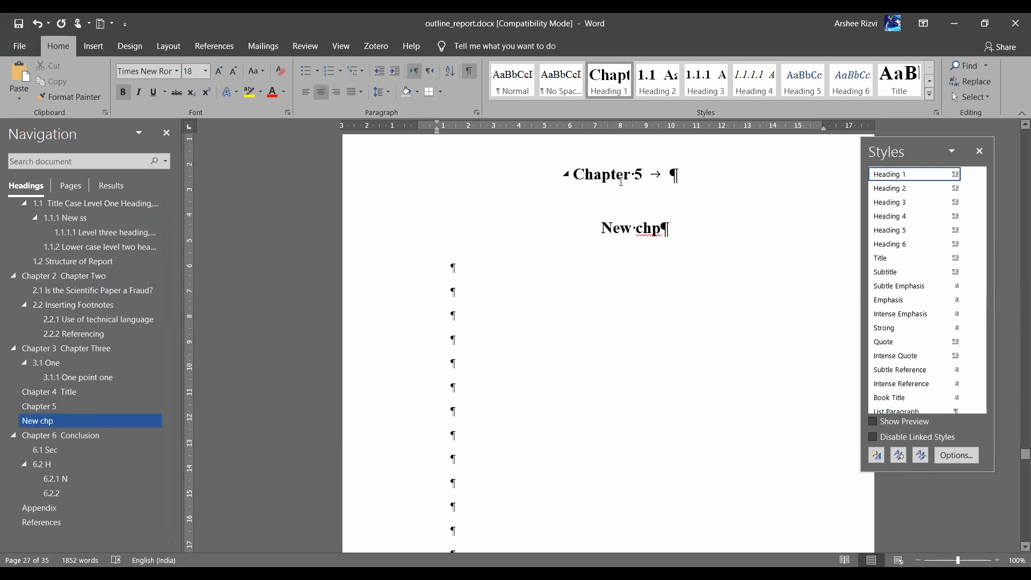
pyautogui.scroll(5, 77, 250)
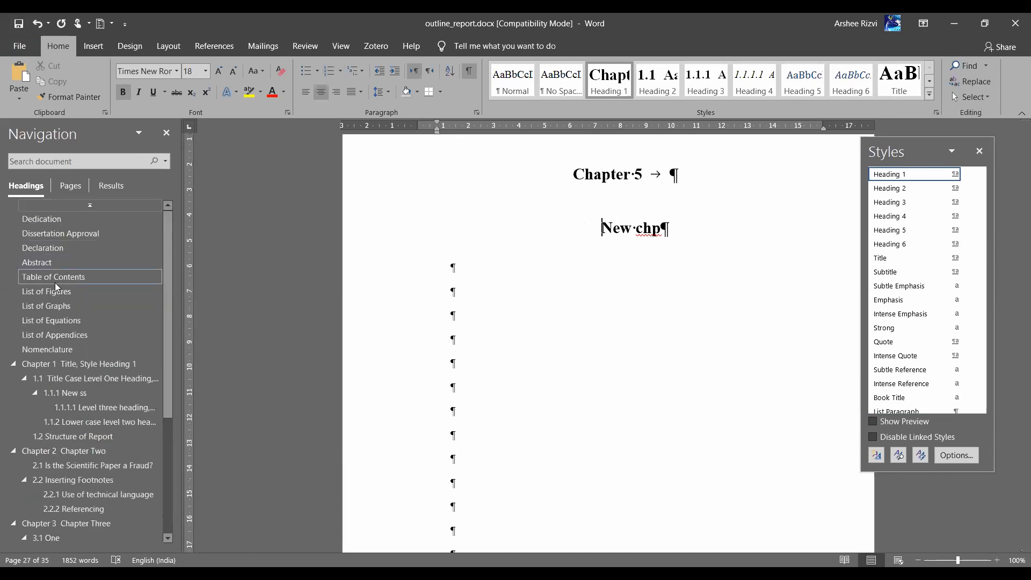
pyautogui.click(55, 283)
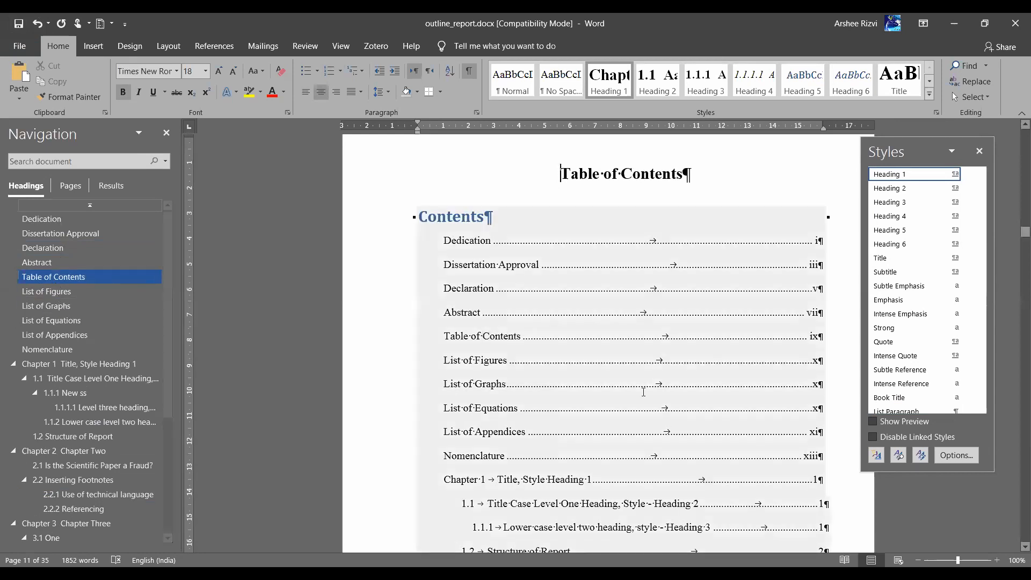
# Update the entire table of contents so Chapter 5 and New chp are listed separately
pyautogui.scroll(-10, 644, 392)
pyautogui.rightClick(492, 170)
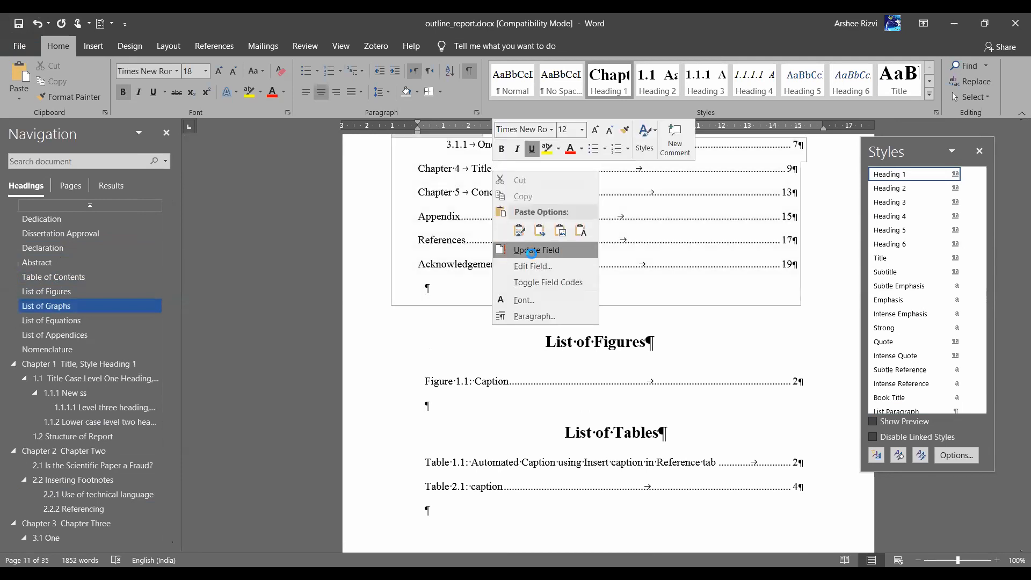
pyautogui.click(531, 251)
pyautogui.click(459, 296)
pyautogui.click(521, 316)
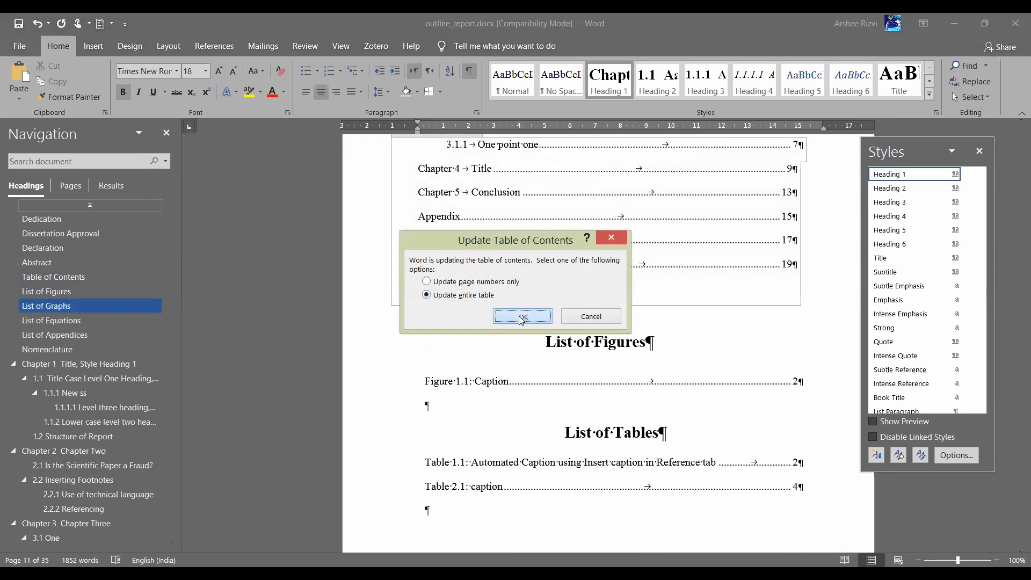
# Navigate back to the New chp heading
pyautogui.scroll(-6, 531, 381)
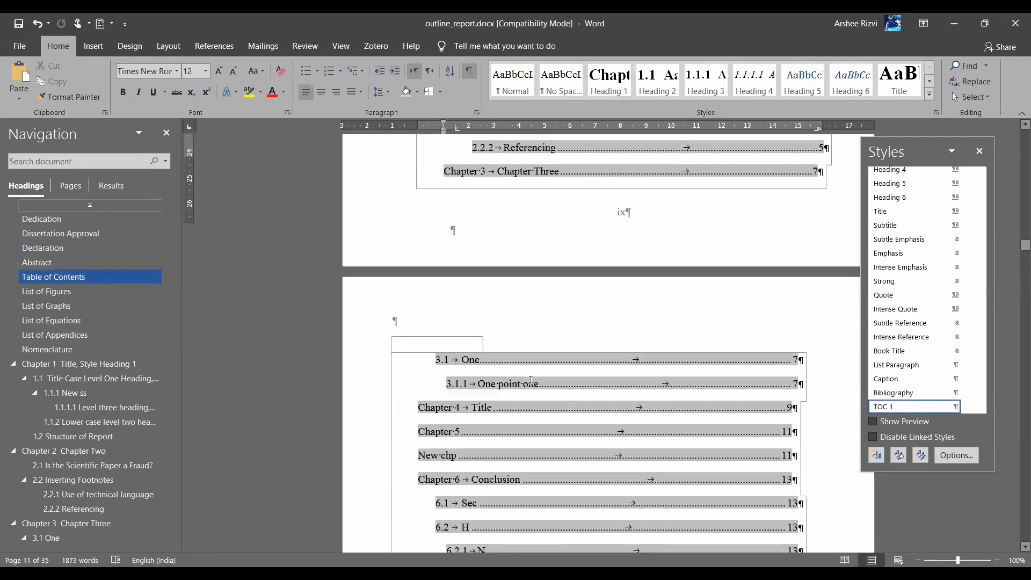
pyautogui.scroll(-8, 531, 380)
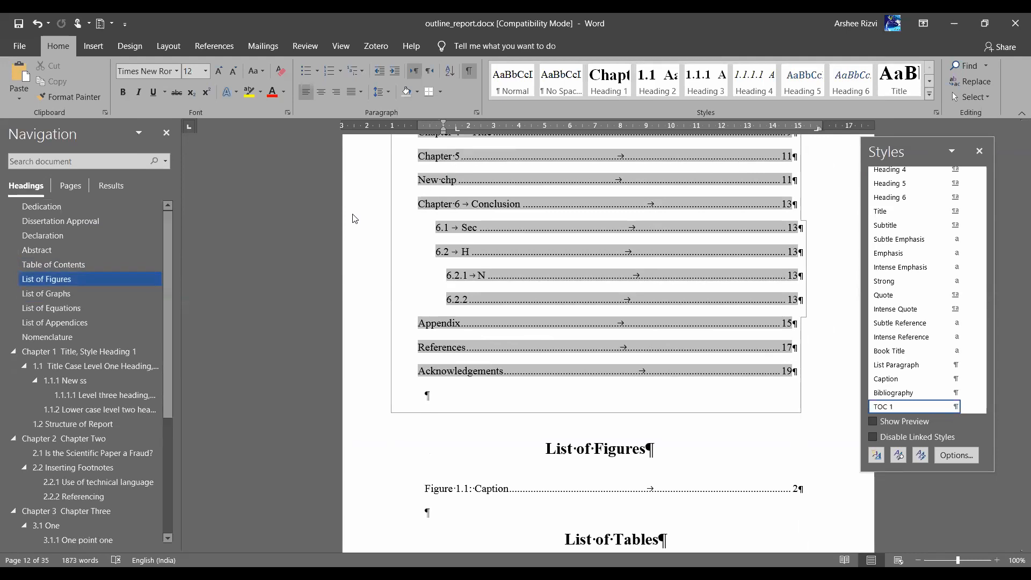
pyautogui.scroll(-4, 91, 449)
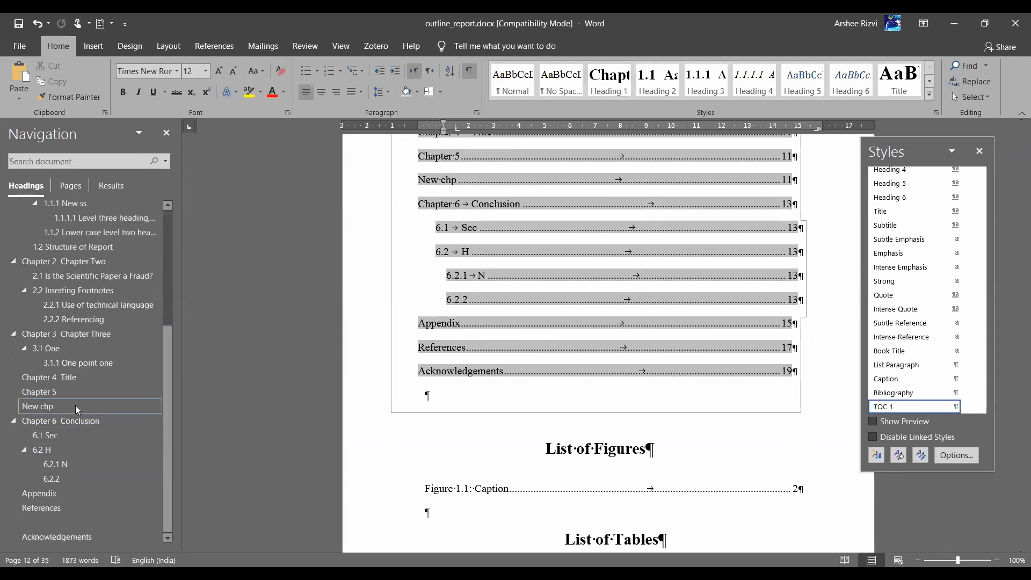
pyautogui.click(75, 406)
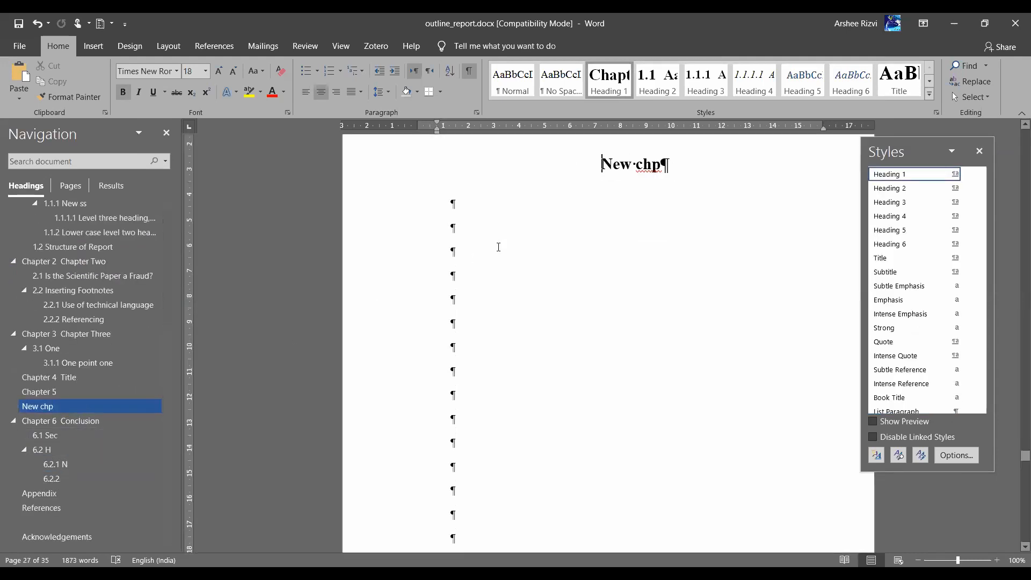
# Join New chp back onto the Chapter 5 line and give it a second line using Shift+Enter
pyautogui.scroll(3, 499, 247)
pyautogui.press('BackSpace')
pyautogui.press('BackSpace')
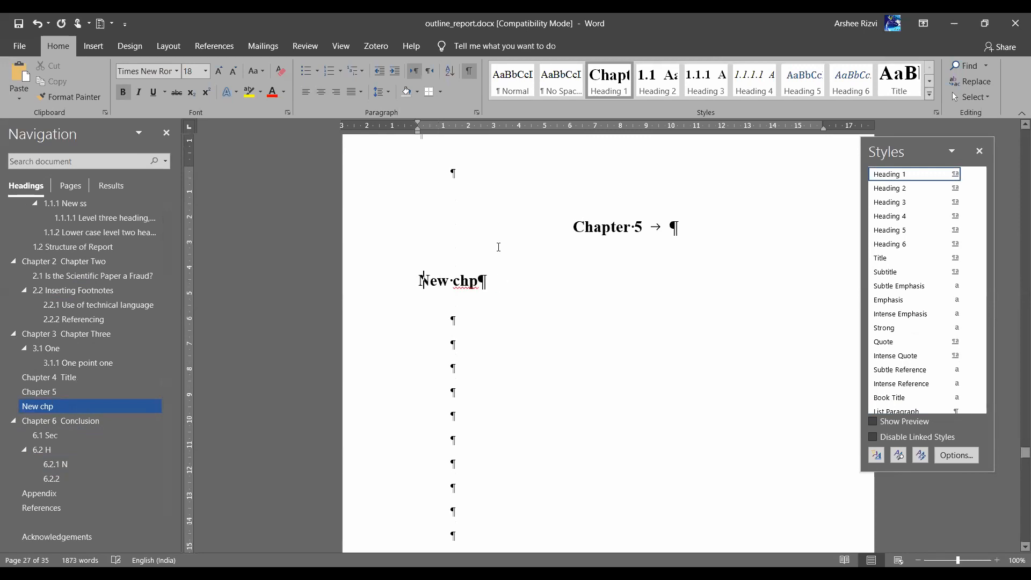
pyautogui.hotkey('shift', 'Return')
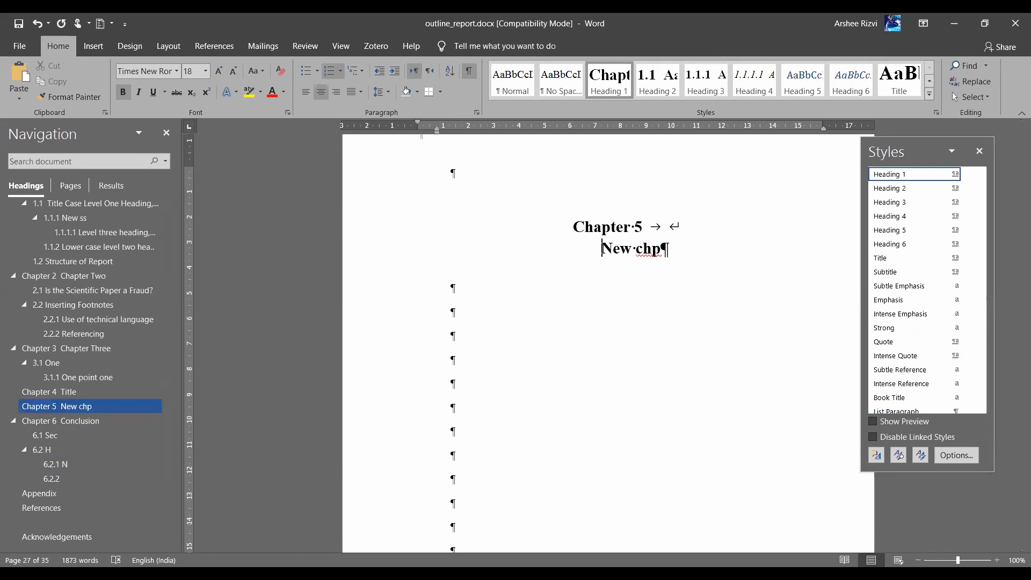
pyautogui.hotkey('alt', 'Tab')
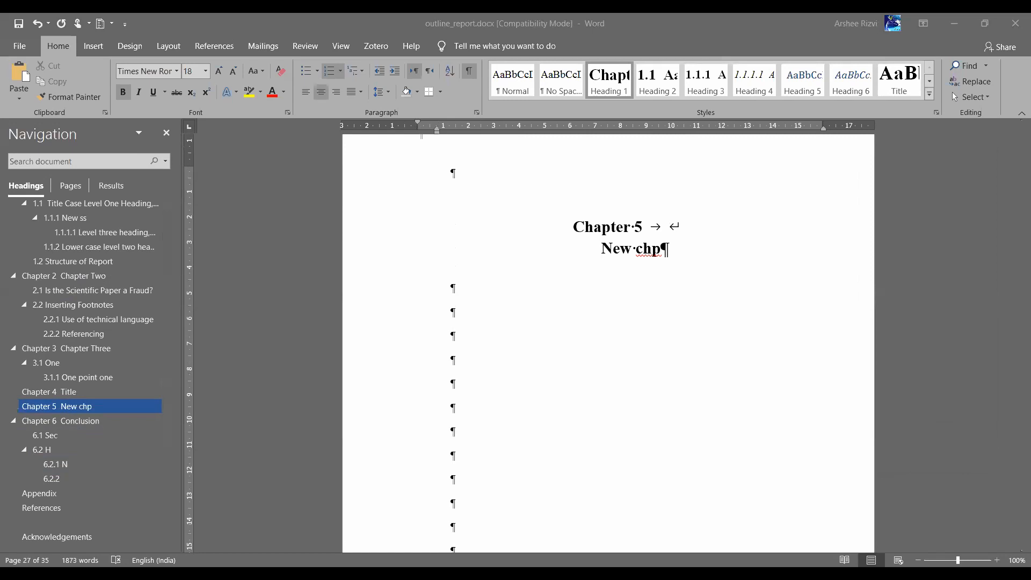
pyautogui.hotkey('alt', 'Tab')
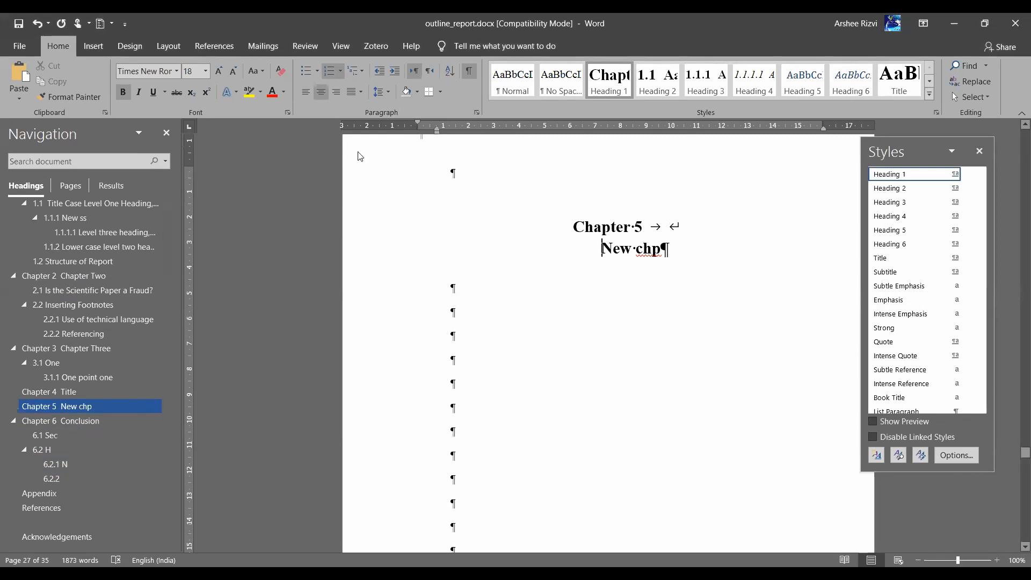
pyautogui.click(206, 46)
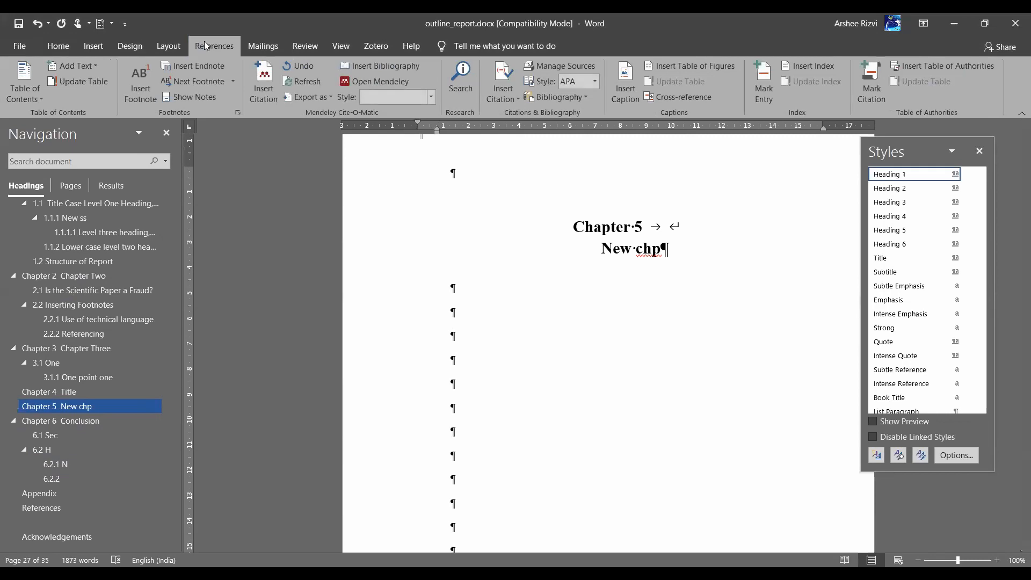
# Append 'refer table 2.1 continue' after the smiley in the section 2.1 paragraph
pyautogui.click(546, 367)
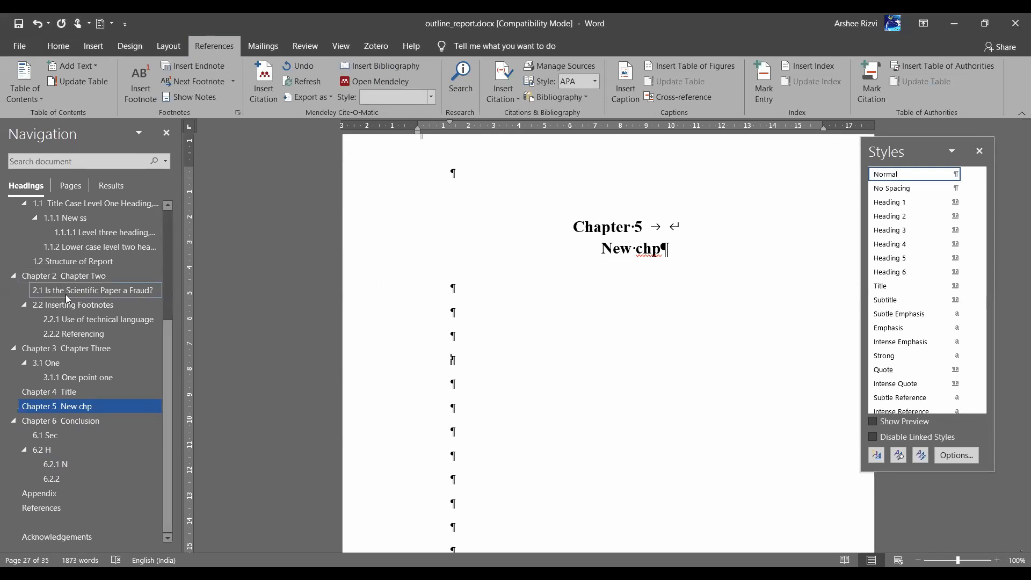
pyautogui.click(90, 294)
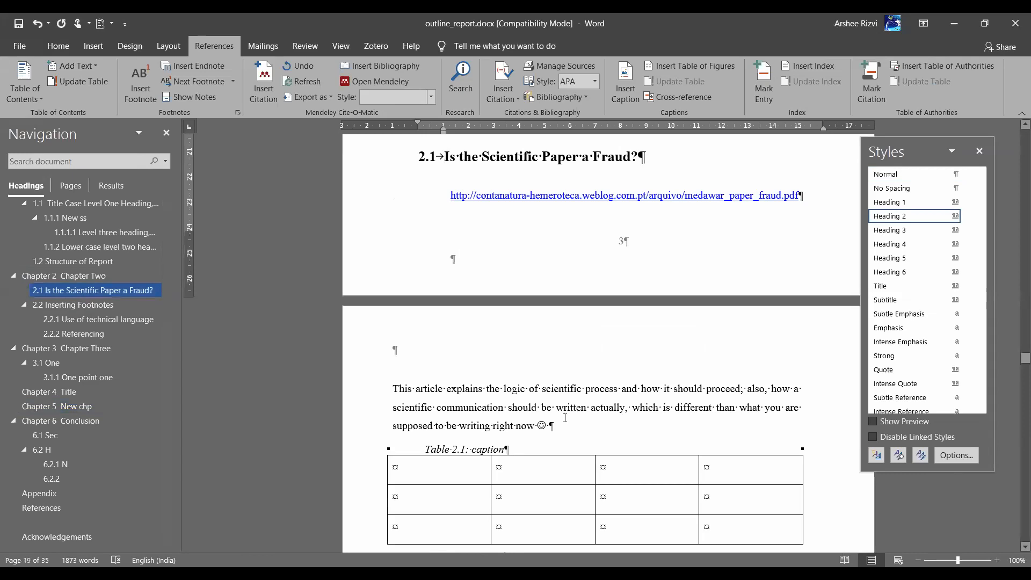
pyautogui.scroll(-5, 565, 418)
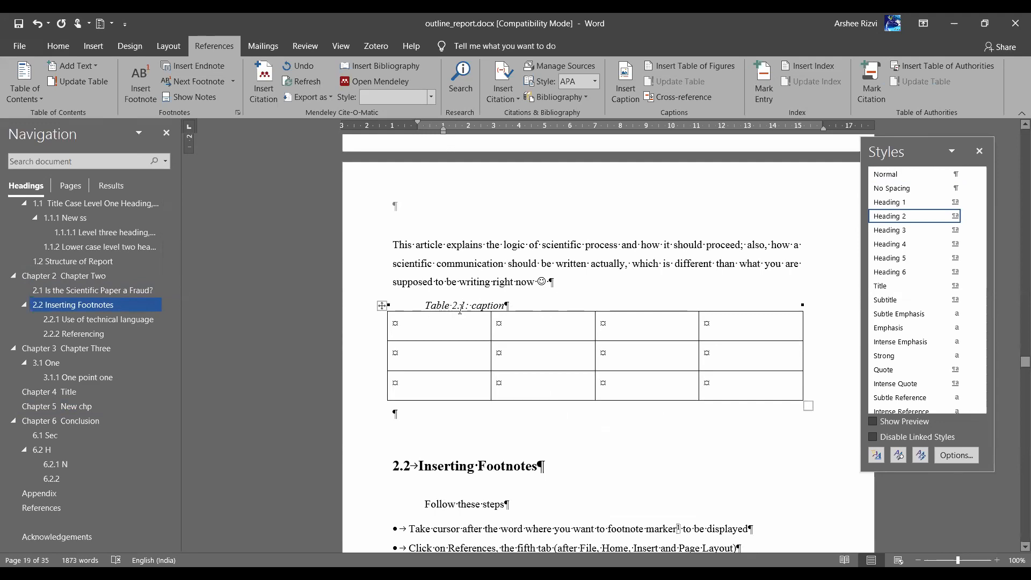
pyautogui.scroll(2, 461, 310)
pyautogui.scroll(-1, 467, 317)
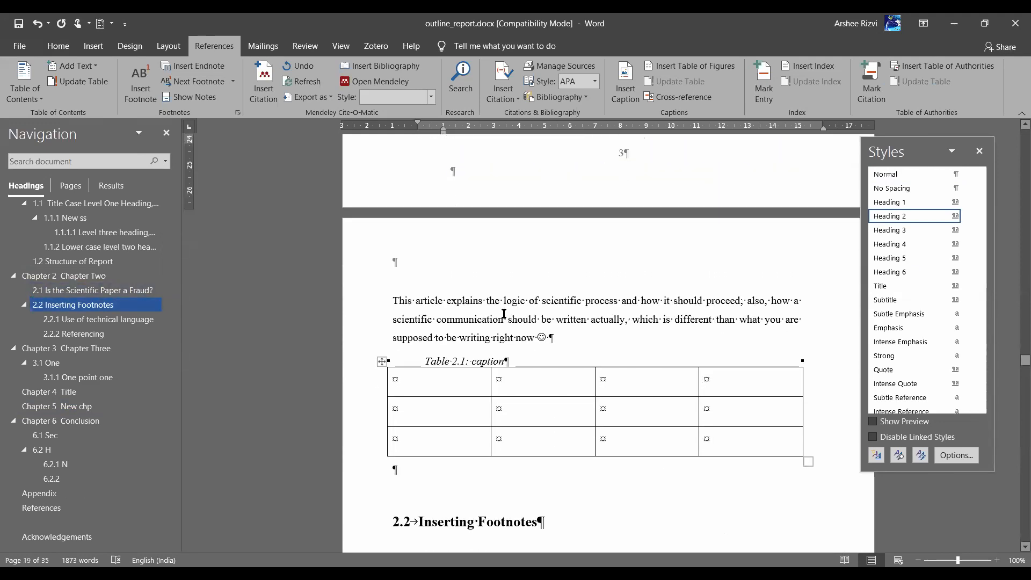
pyautogui.click(574, 341)
pyautogui.write('refer table 2.1')
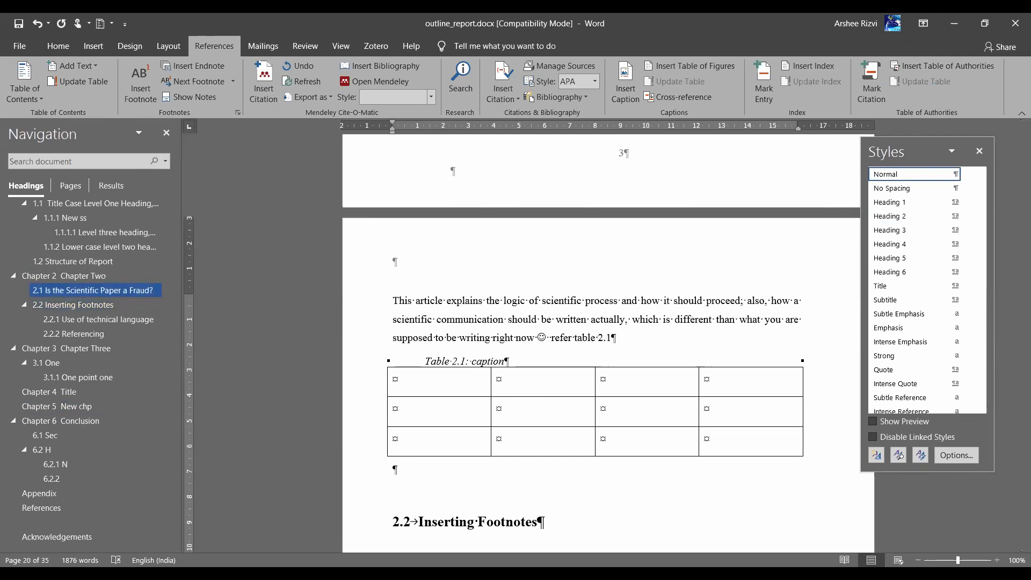
pyautogui.write(' continue')
pyautogui.scroll(5, 572, 373)
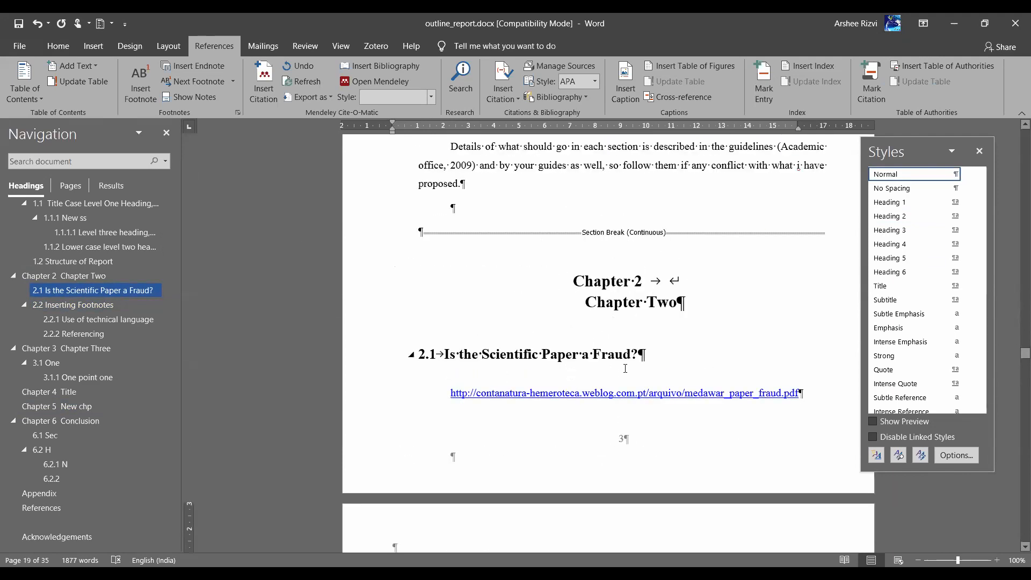
pyautogui.scroll(-3, 626, 369)
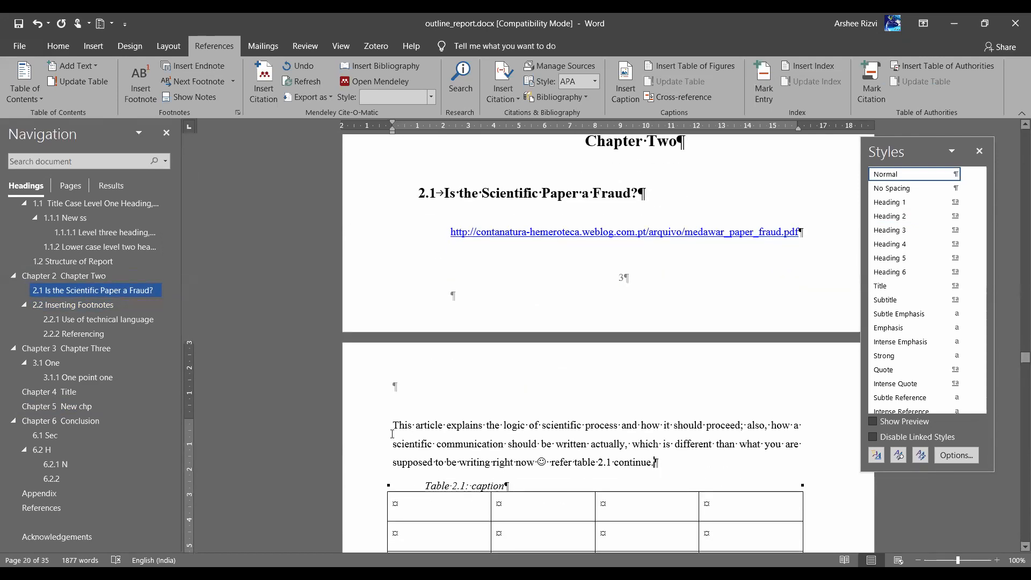
pyautogui.click(421, 256)
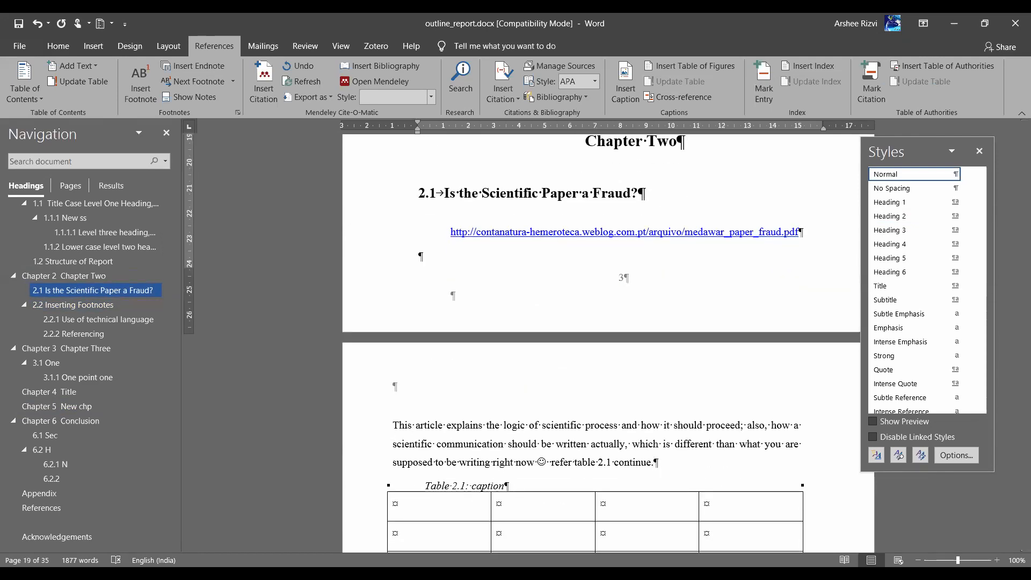
# Insert a 4x4 table below the URL in section 2.1 and select it
pyautogui.click(95, 48)
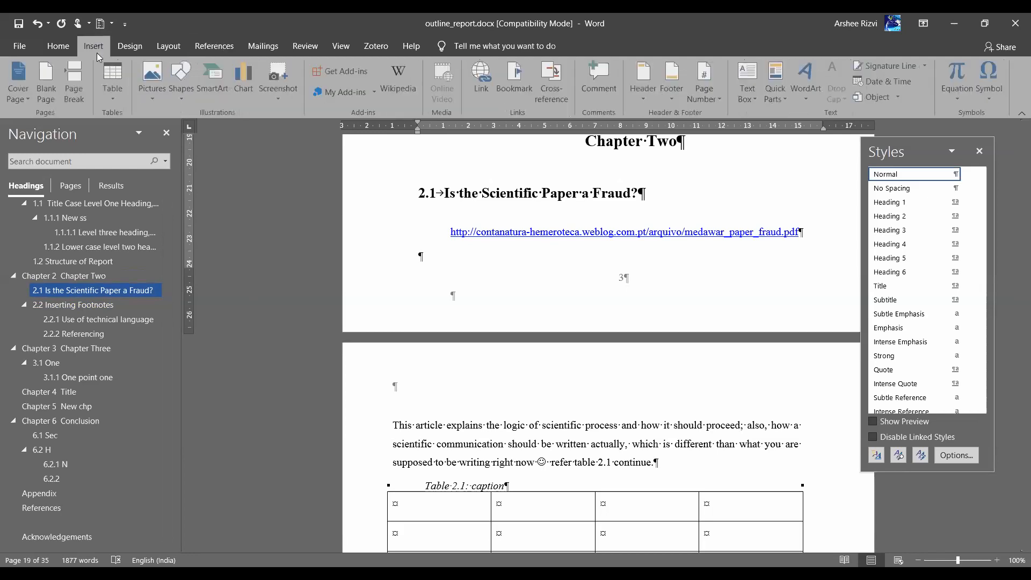
pyautogui.click(108, 95)
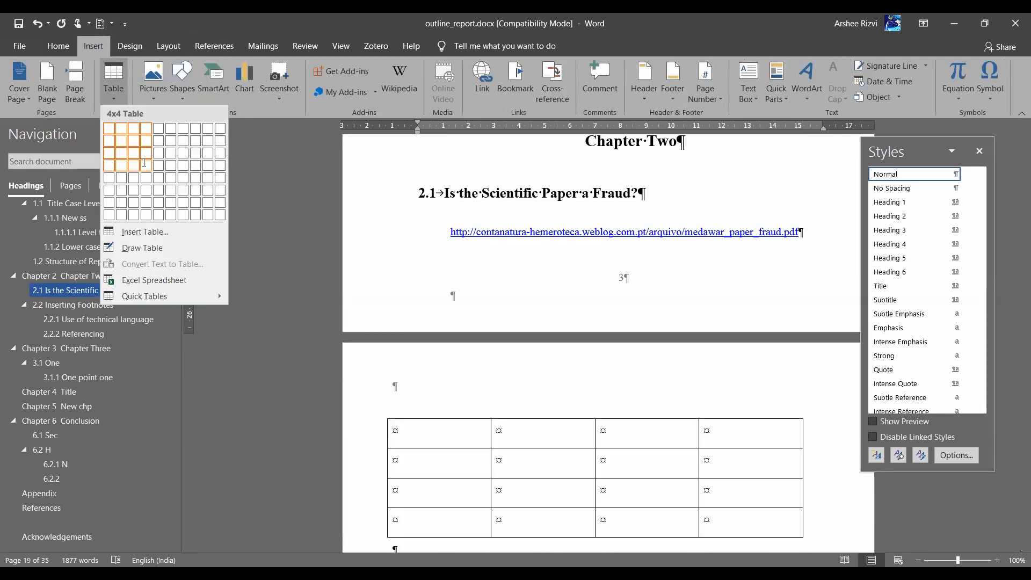
pyautogui.click(145, 161)
pyautogui.click(381, 413)
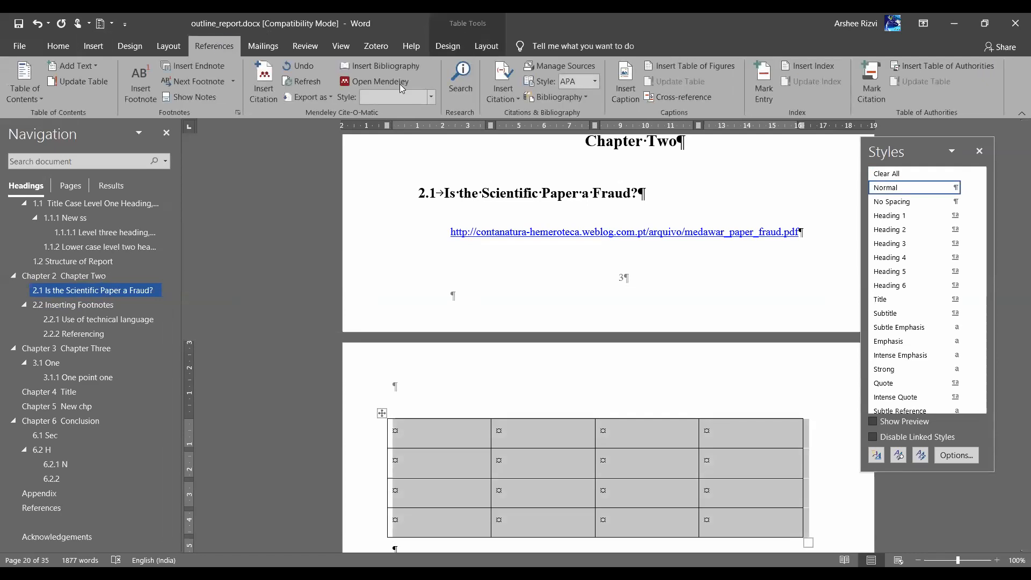
# Caption the table above it as 'Table 2.1: new table' using the Table label
pyautogui.click(626, 80)
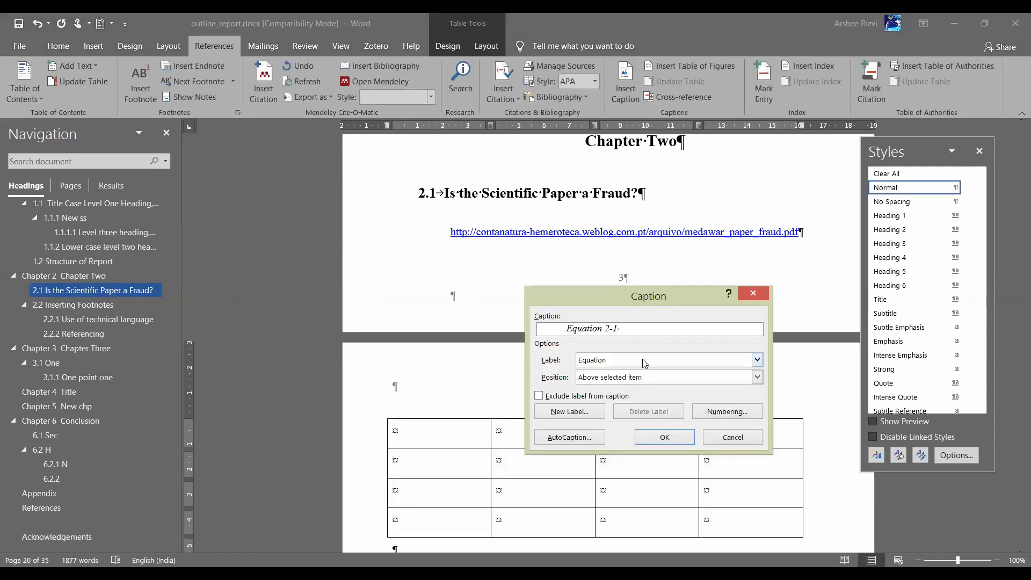
pyautogui.click(644, 363)
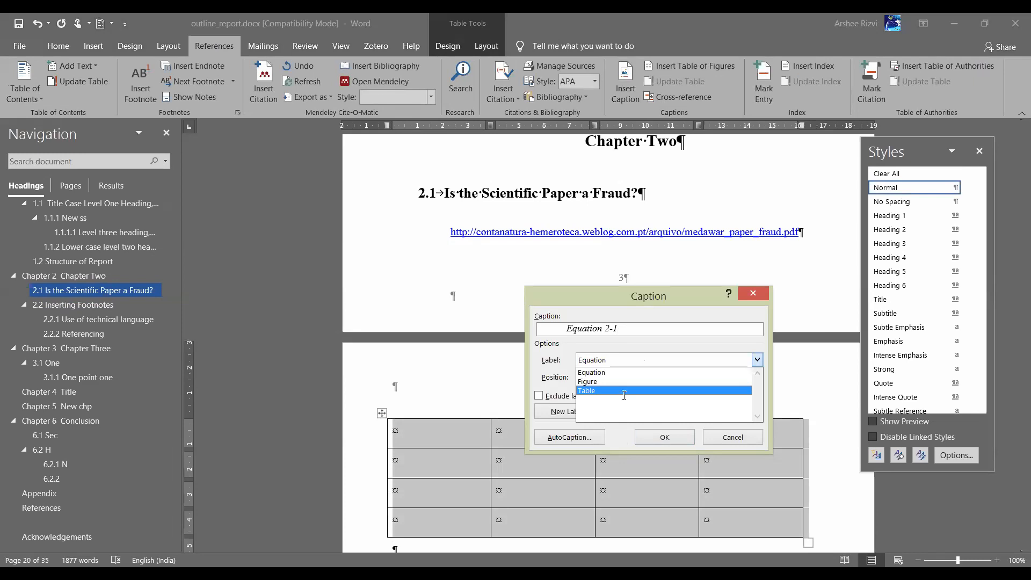
pyautogui.click(624, 390)
pyautogui.click(624, 329)
pyautogui.write('new t')
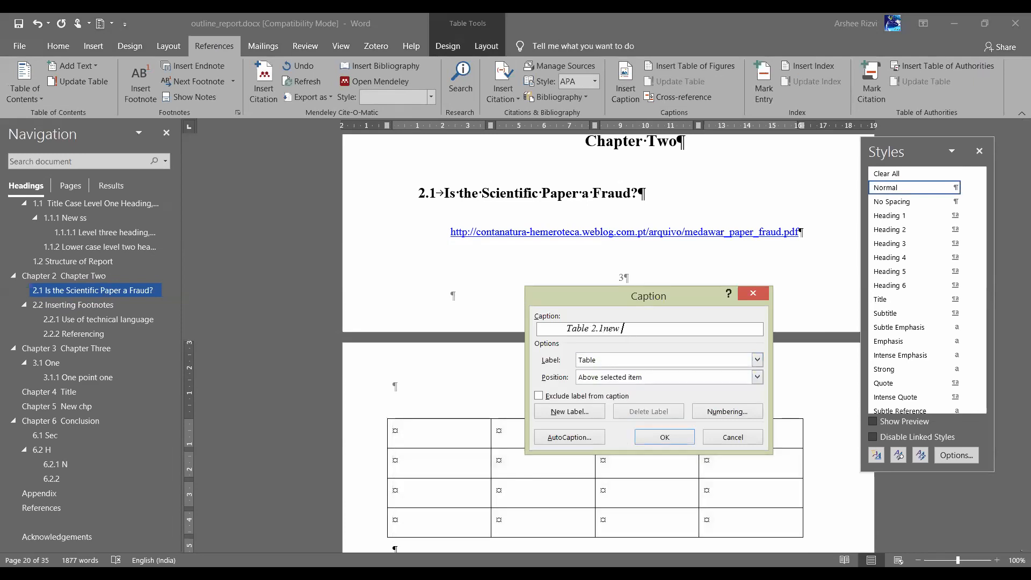
pyautogui.write('able')
pyautogui.click(648, 439)
pyautogui.click(465, 425)
pyautogui.write(':')
pyautogui.scroll(-3, 1026, 355)
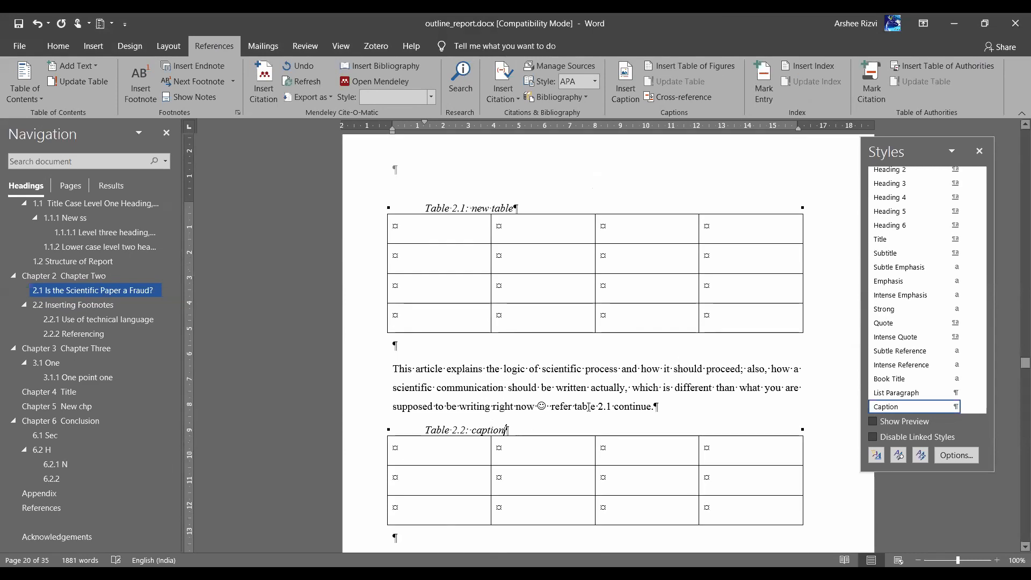
# Delete the hand-typed 'table 2.1' so the sentence reads 'refer continue.'
pyautogui.moveTo(589, 407); pyautogui.dragTo(622, 409)
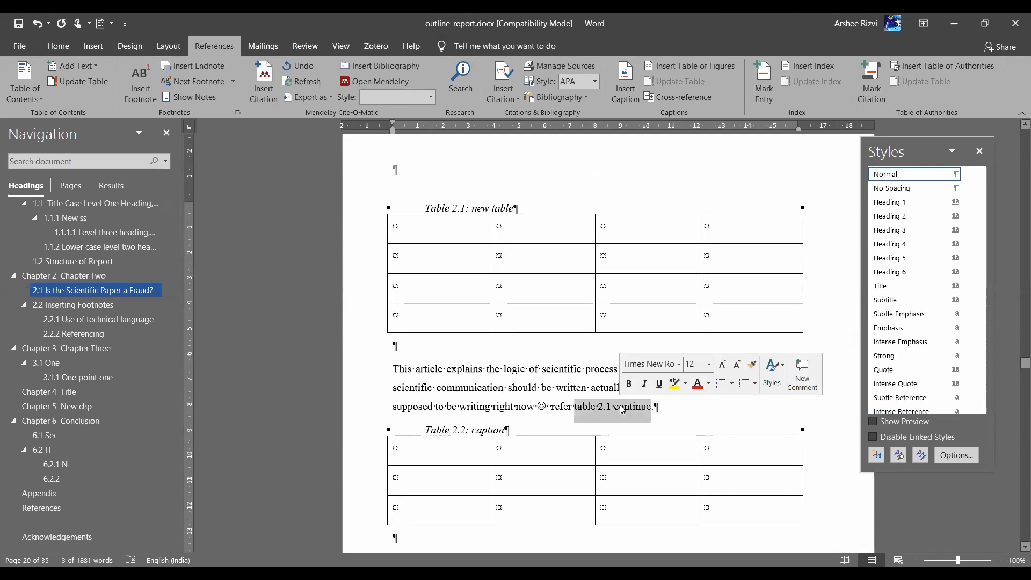
pyautogui.click(576, 406)
pyautogui.moveTo(576, 406); pyautogui.dragTo(613, 407)
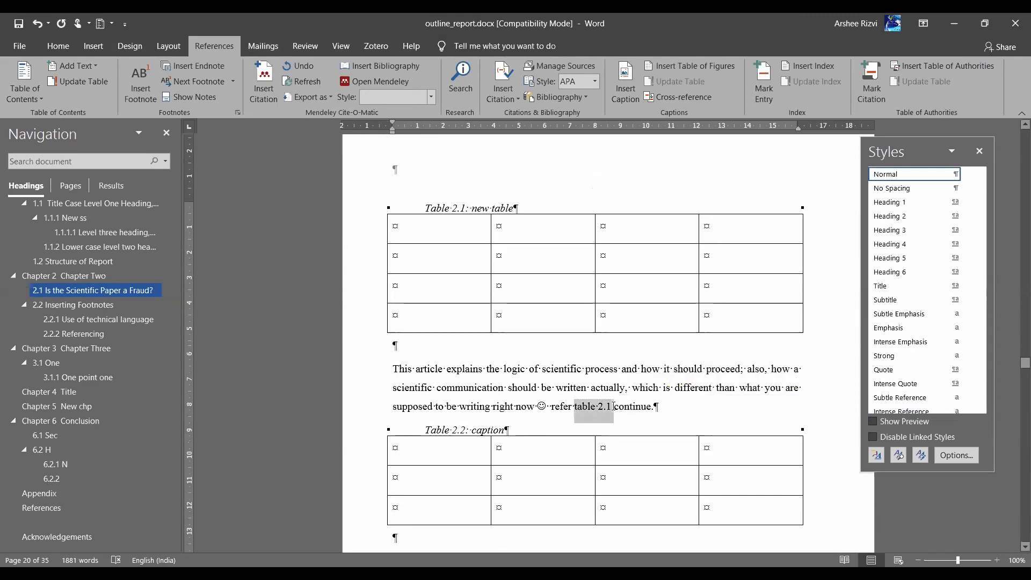
pyautogui.press('Delete')
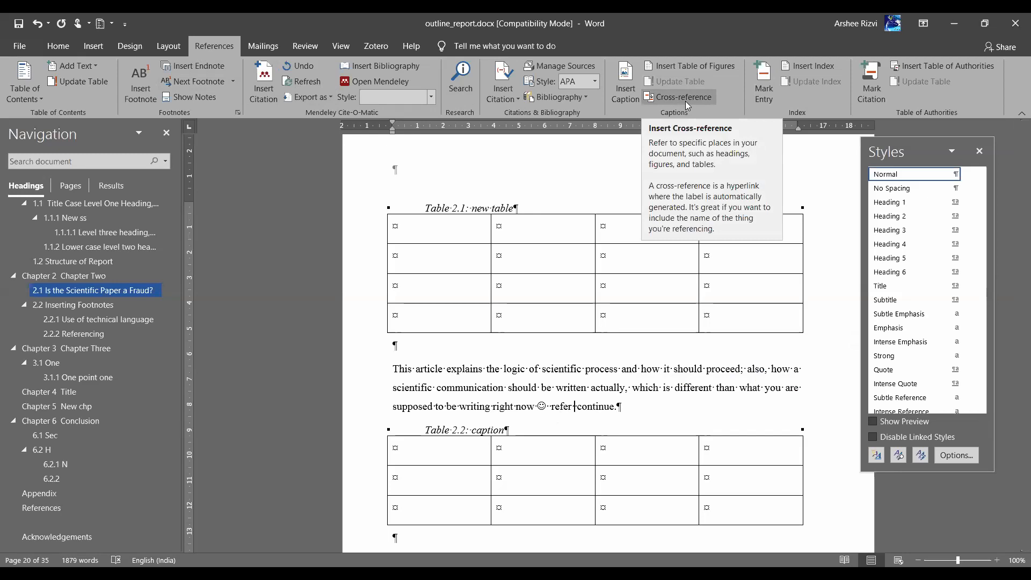
# Insert a label-and-number-only cross-reference to Table 2.1 into the sentence
pyautogui.click(685, 97)
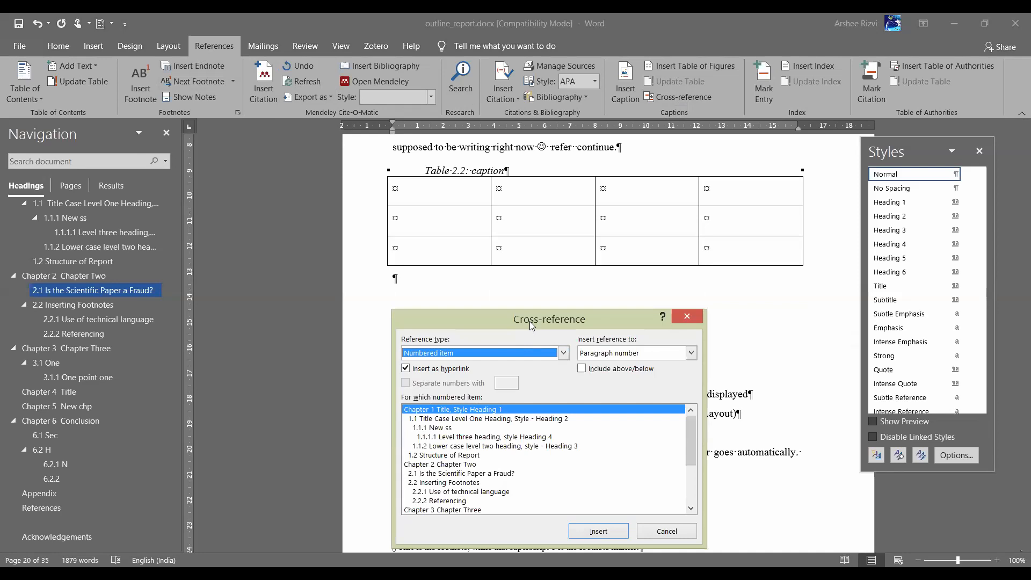
pyautogui.moveTo(529, 322); pyautogui.dragTo(555, 161)
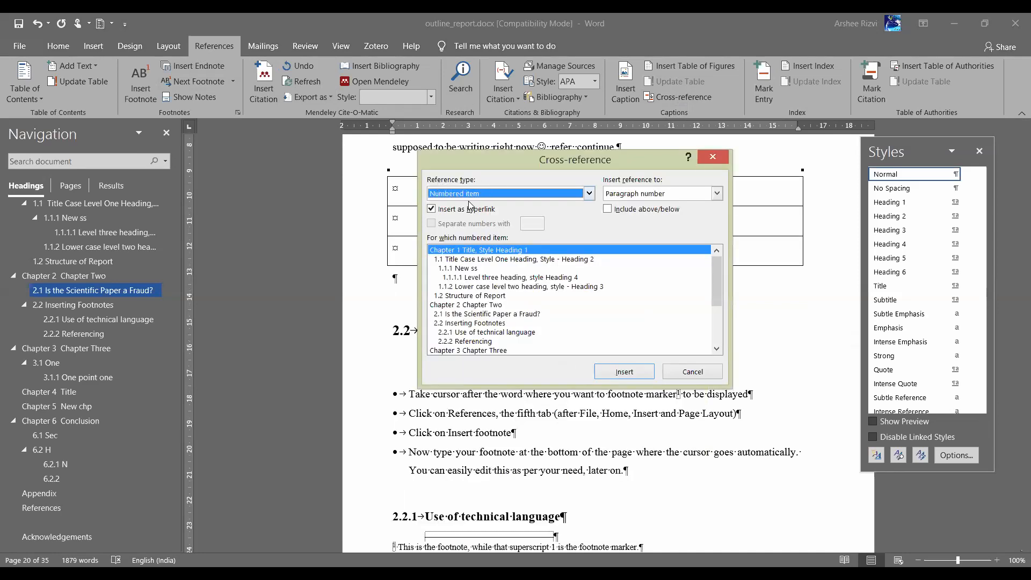
pyautogui.click(491, 198)
pyautogui.scroll(-2, 589, 248)
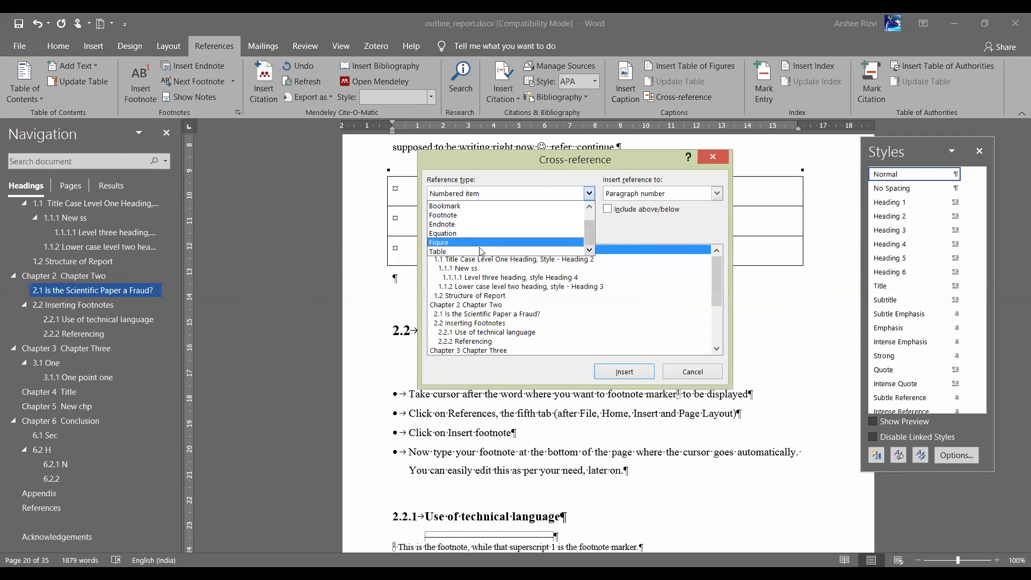
pyautogui.click(476, 253)
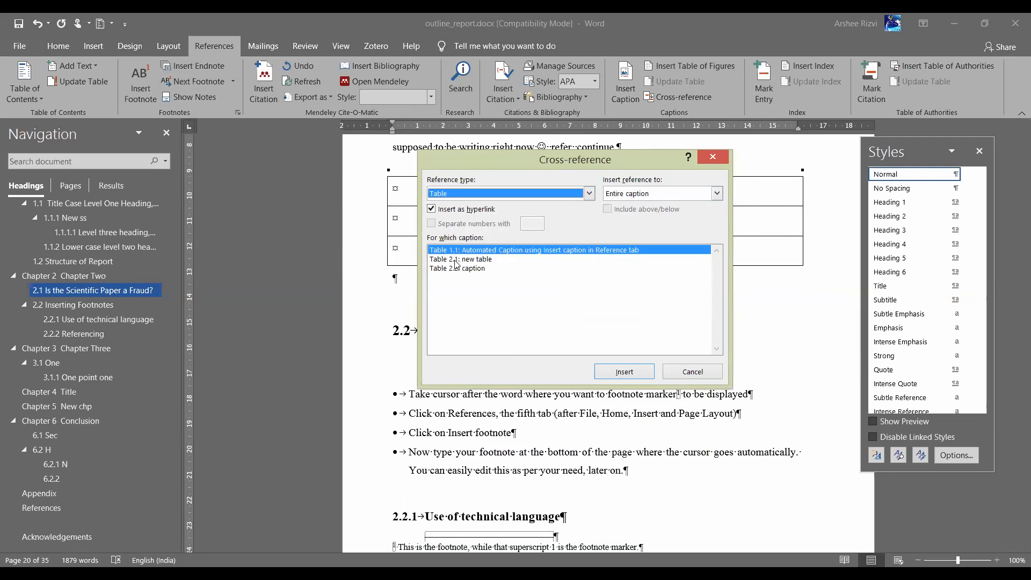
pyautogui.click(477, 260)
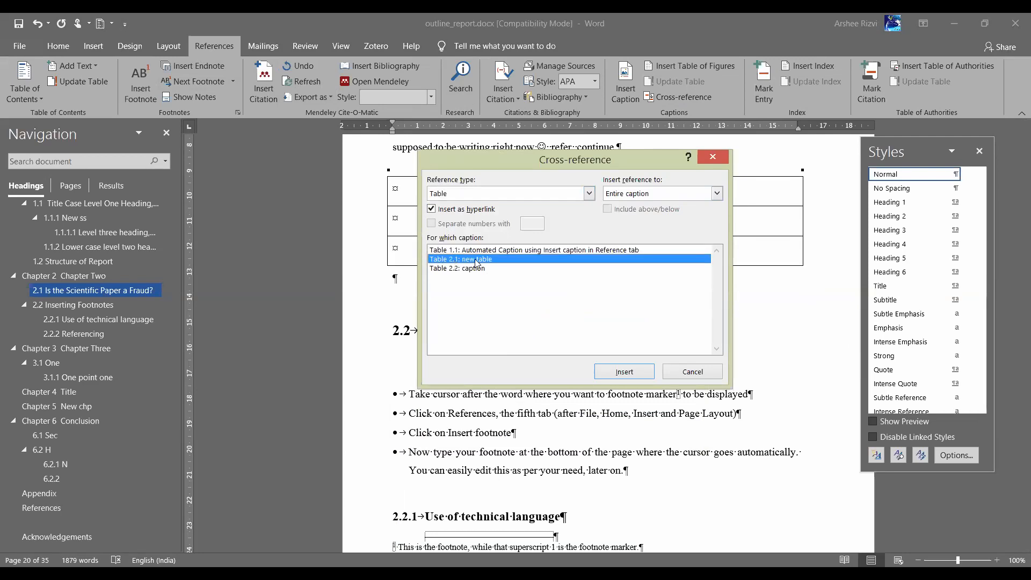
pyautogui.click(685, 196)
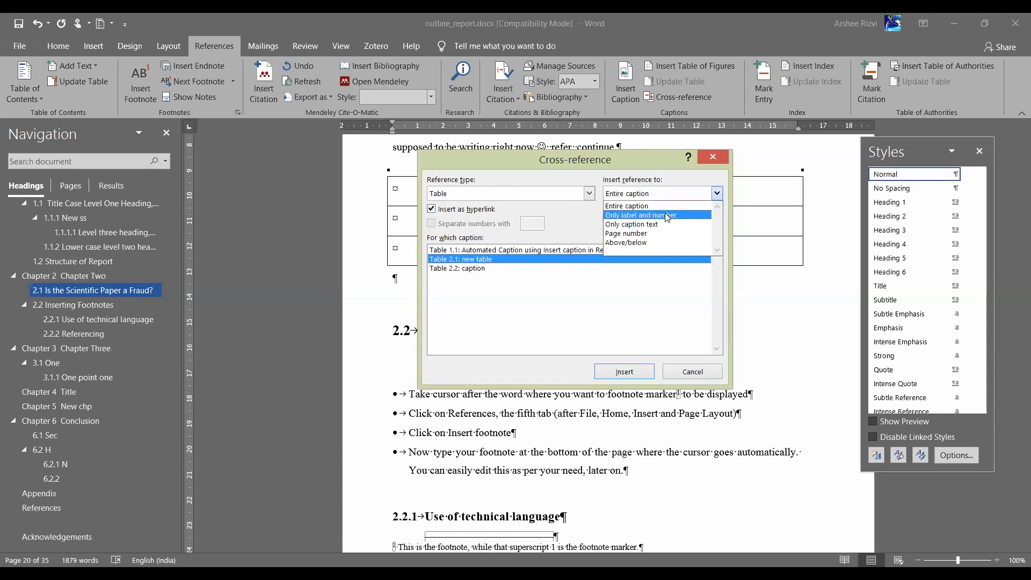
pyautogui.click(666, 215)
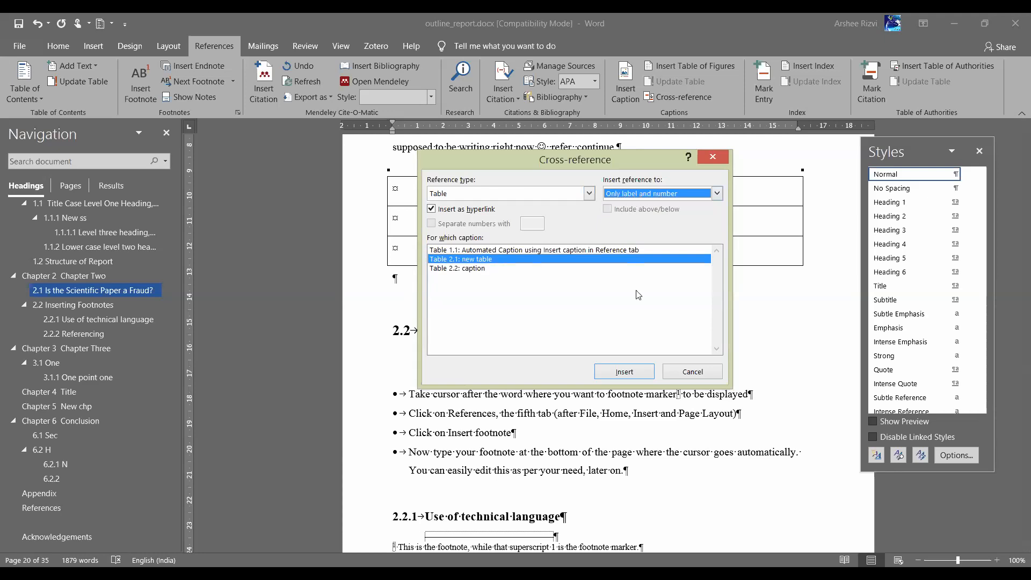
pyautogui.click(618, 375)
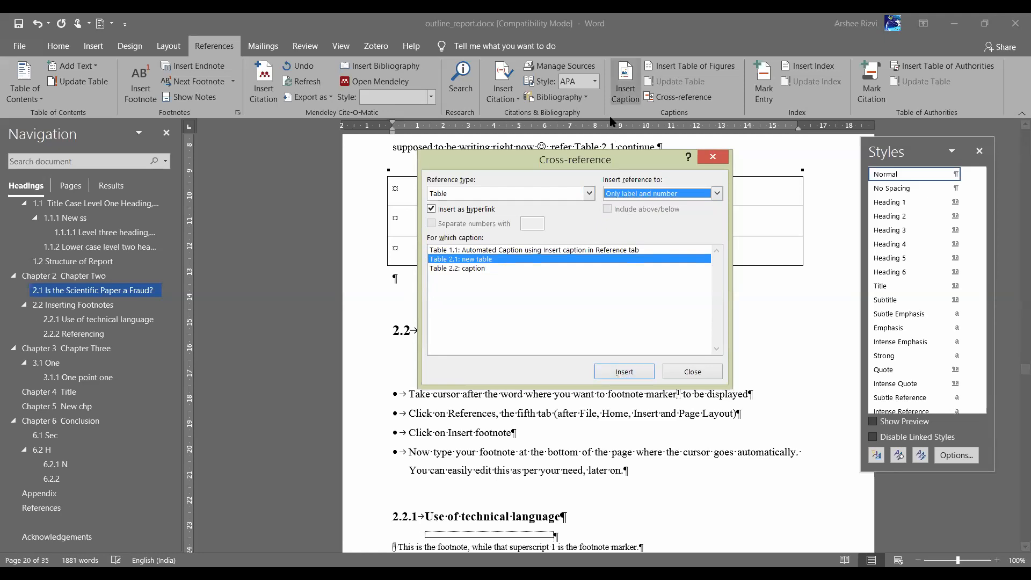
# Replace the Table 2.1 cross-reference with a reference to Table 2.2
pyautogui.moveTo(591, 162); pyautogui.dragTo(587, 343)
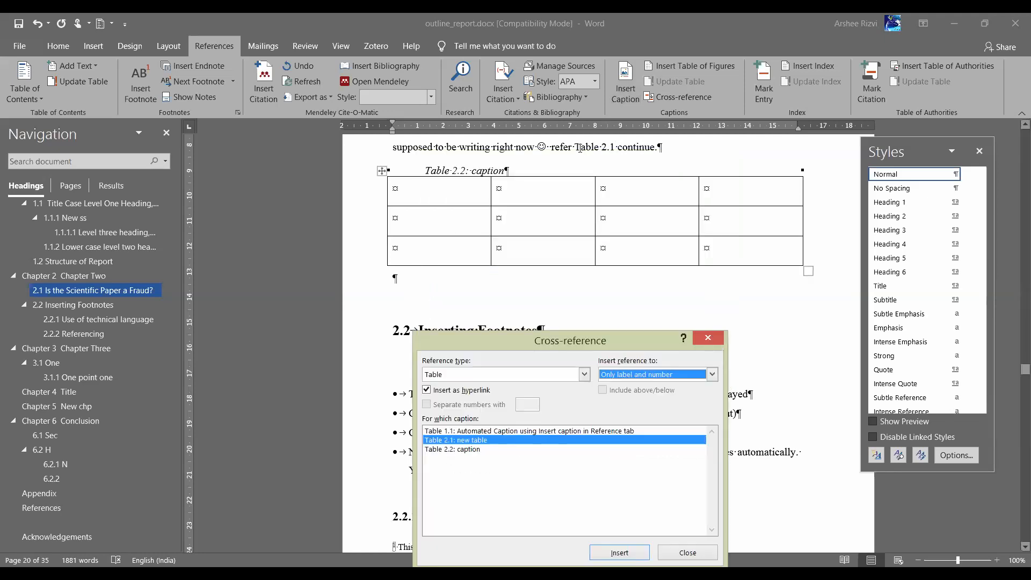
pyautogui.click(561, 146)
pyautogui.moveTo(555, 147); pyautogui.dragTo(663, 147)
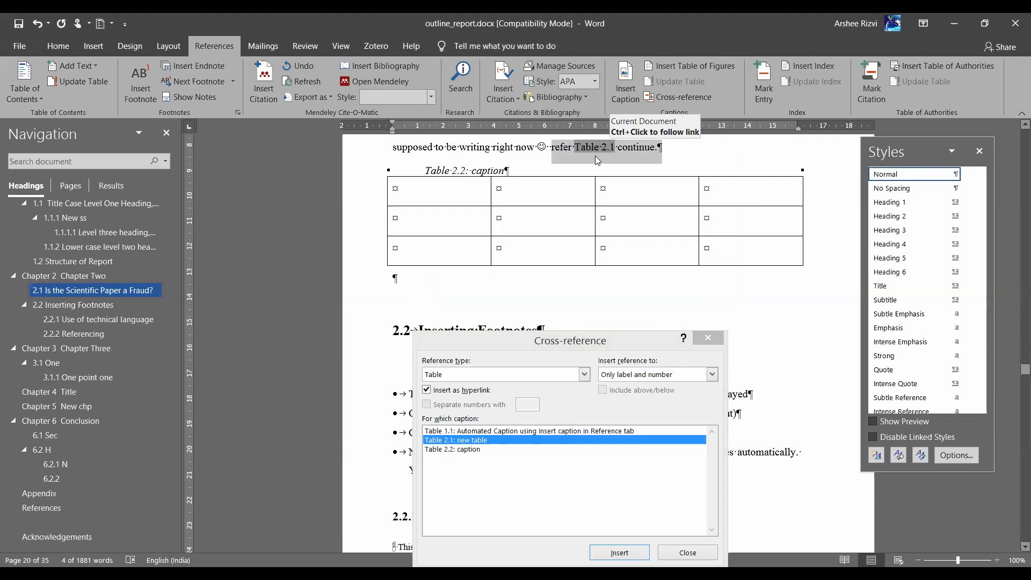
pyautogui.scroll(1, 595, 156)
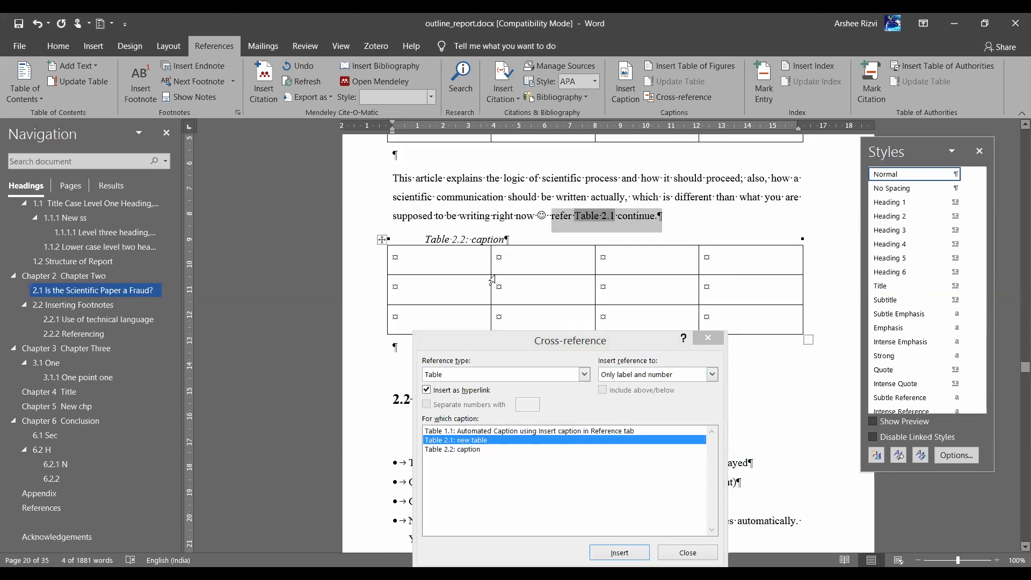
pyautogui.click(594, 222)
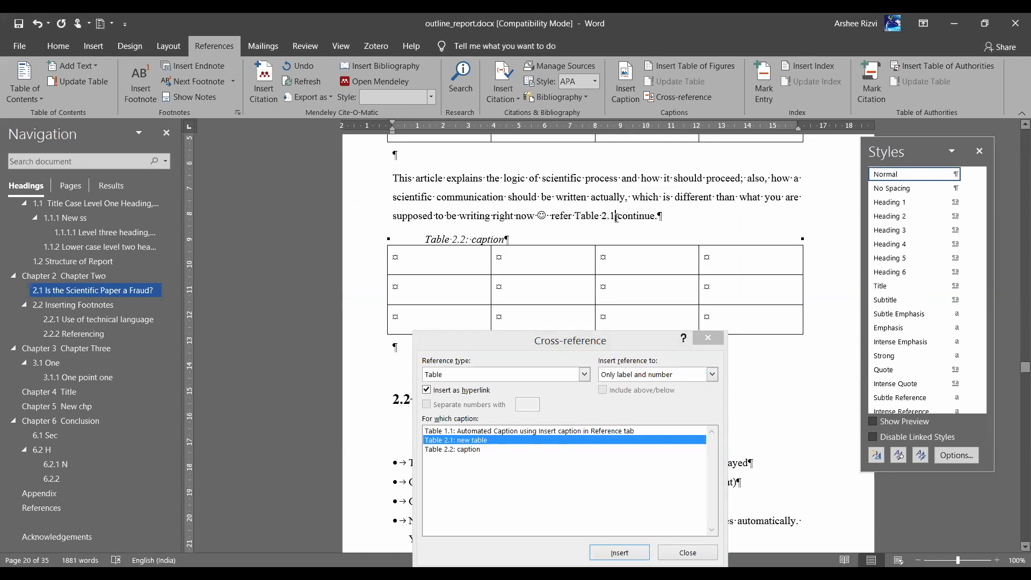
pyautogui.press('BackSpace')
pyautogui.press('BackSpace')
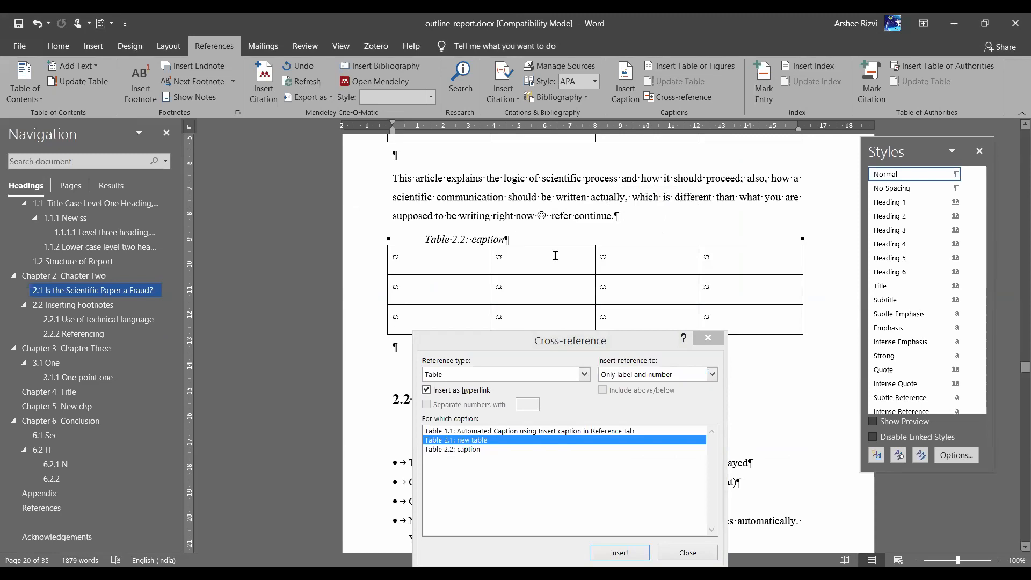
pyautogui.click(462, 450)
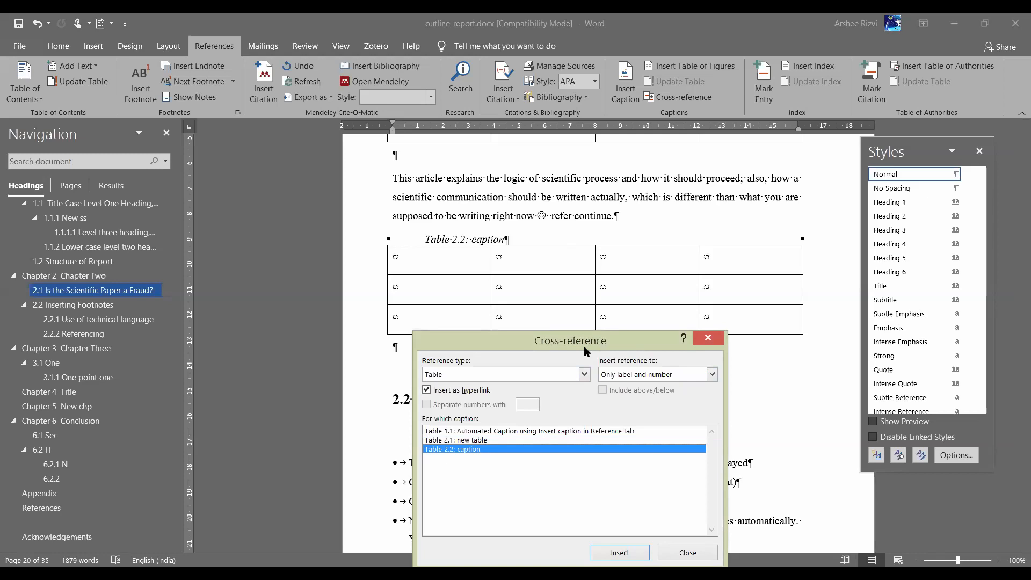
pyautogui.doubleClick(633, 459)
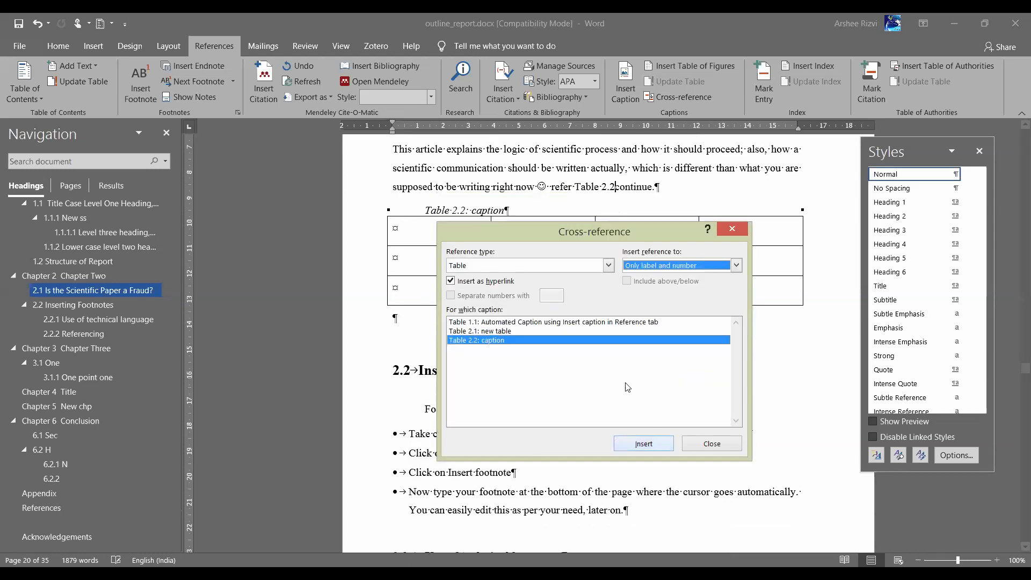
# Delete Table 2.1 together with its caption
pyautogui.click(618, 174)
pyautogui.scroll(4, 617, 174)
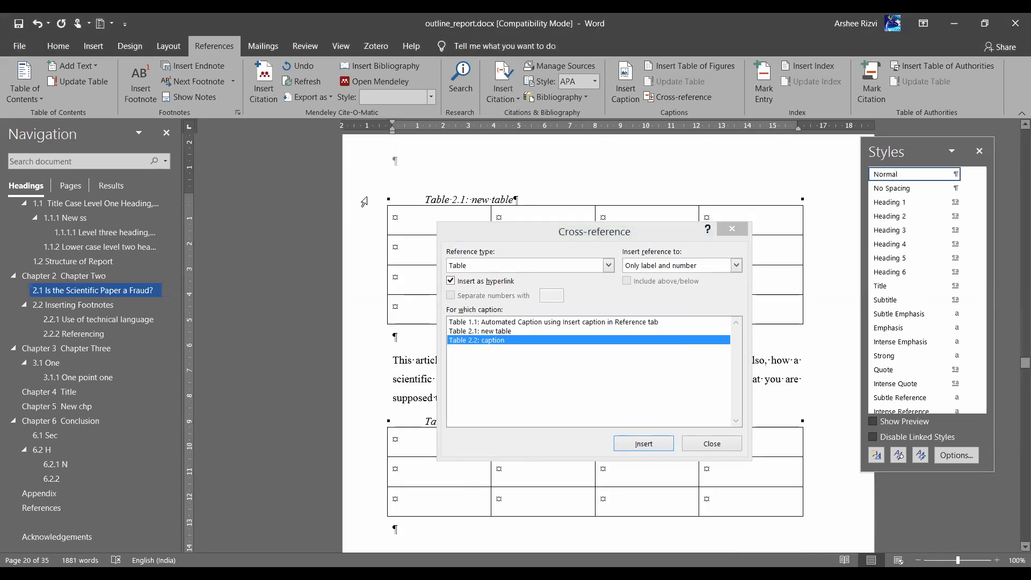
pyautogui.moveTo(364, 201); pyautogui.dragTo(354, 328)
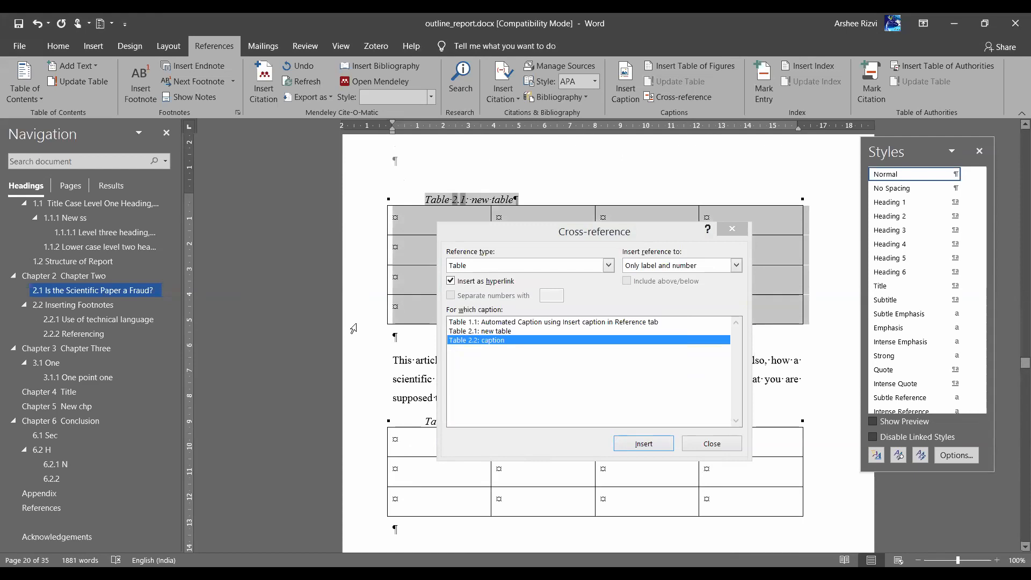
pyautogui.press('Delete')
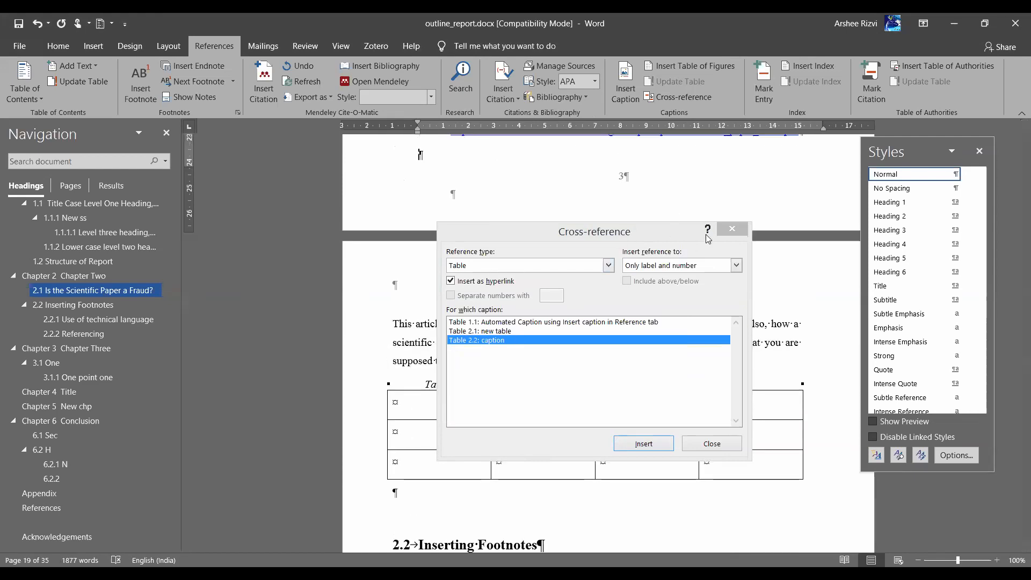
# Close the cross-reference window and update the in-text Table 2.2 reference field
pyautogui.click(736, 231)
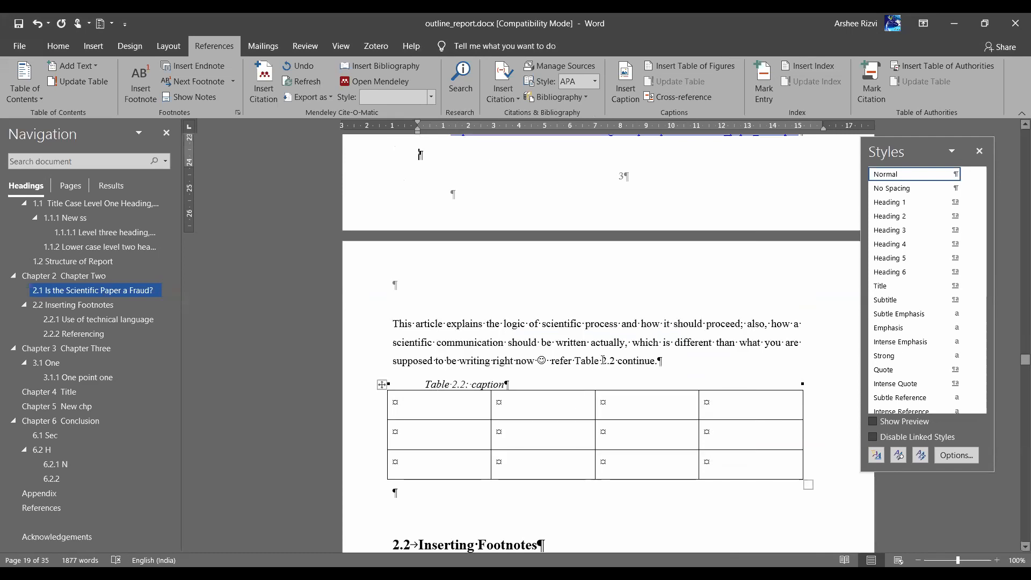
pyautogui.click(585, 361)
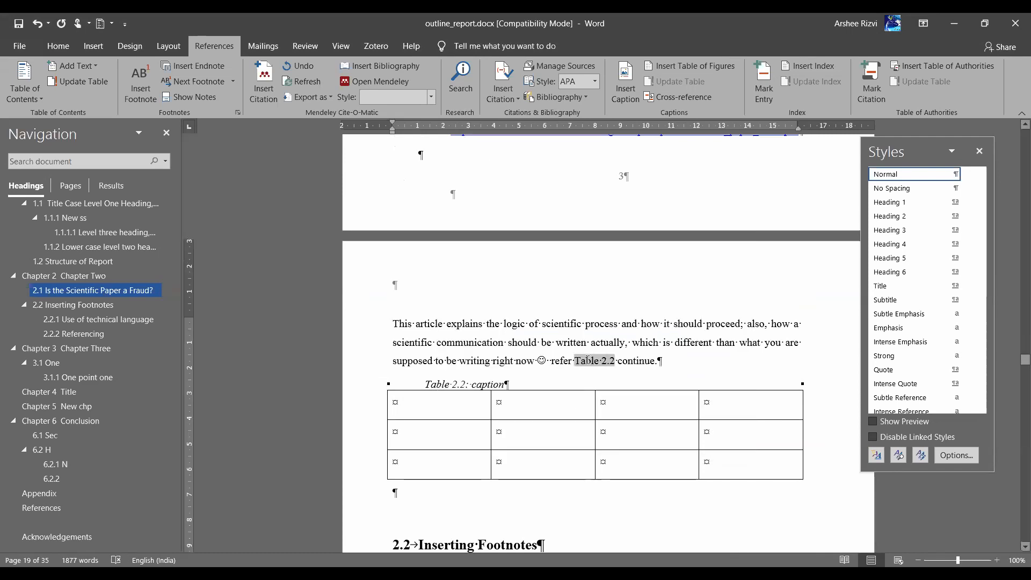
pyautogui.rightClick(588, 360)
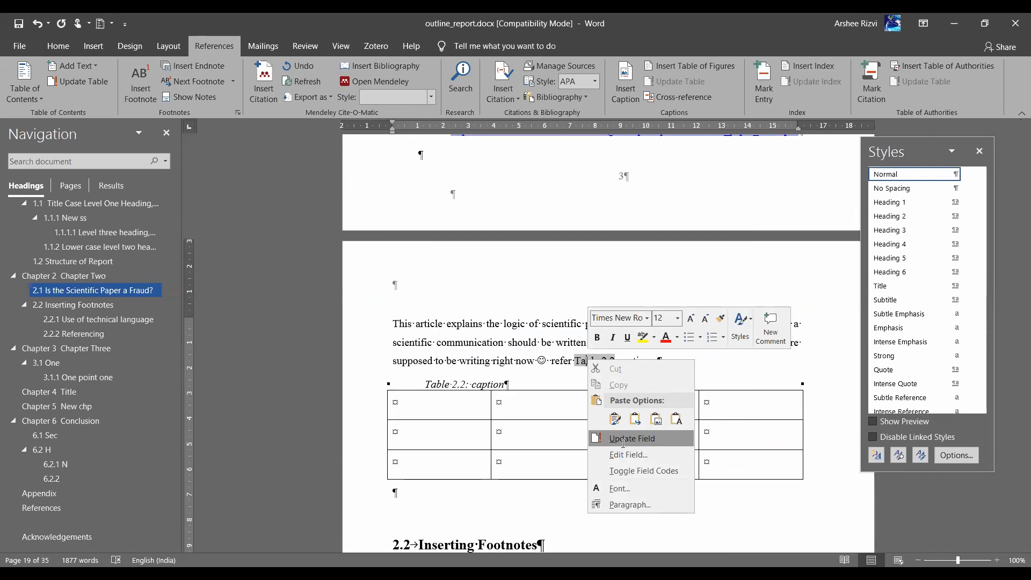
pyautogui.click(624, 439)
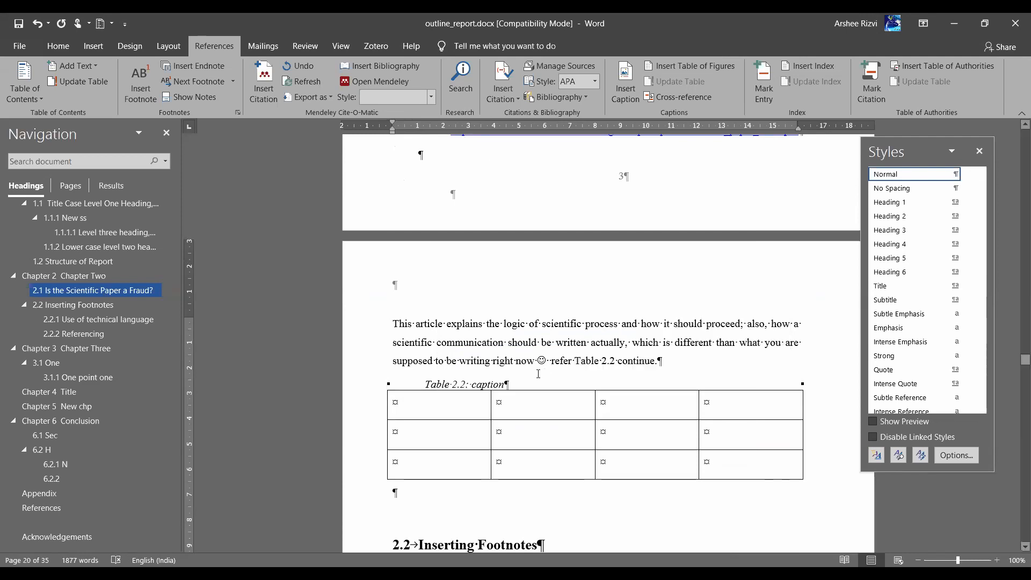
# Update the field on the table caption line so its number refreshes
pyautogui.click(458, 384)
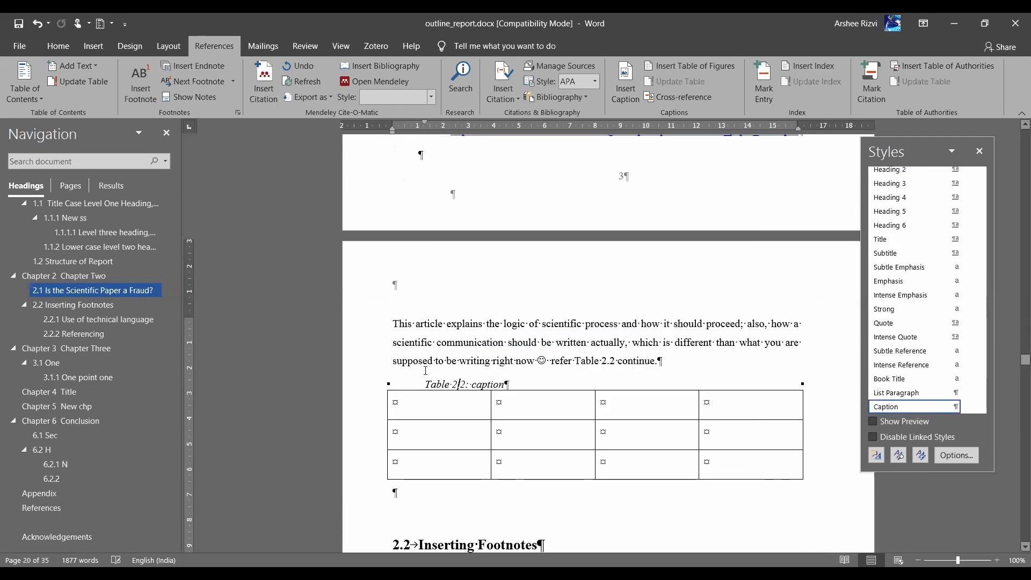
pyautogui.scroll(4, 365, 389)
pyautogui.scroll(-2, 364, 390)
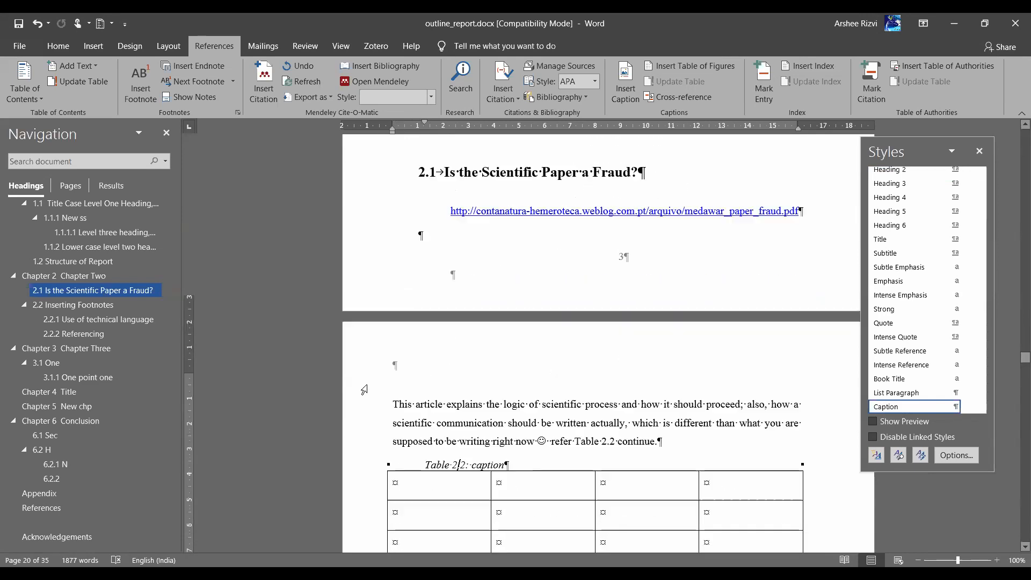
pyautogui.scroll(-1, 364, 390)
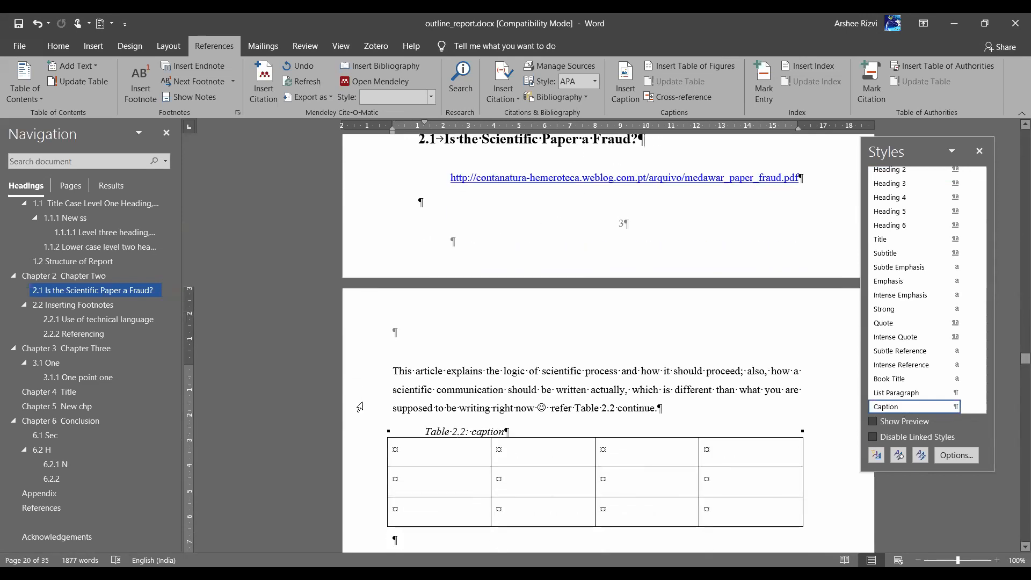
pyautogui.tripleClick(455, 435)
pyautogui.rightClick(456, 434)
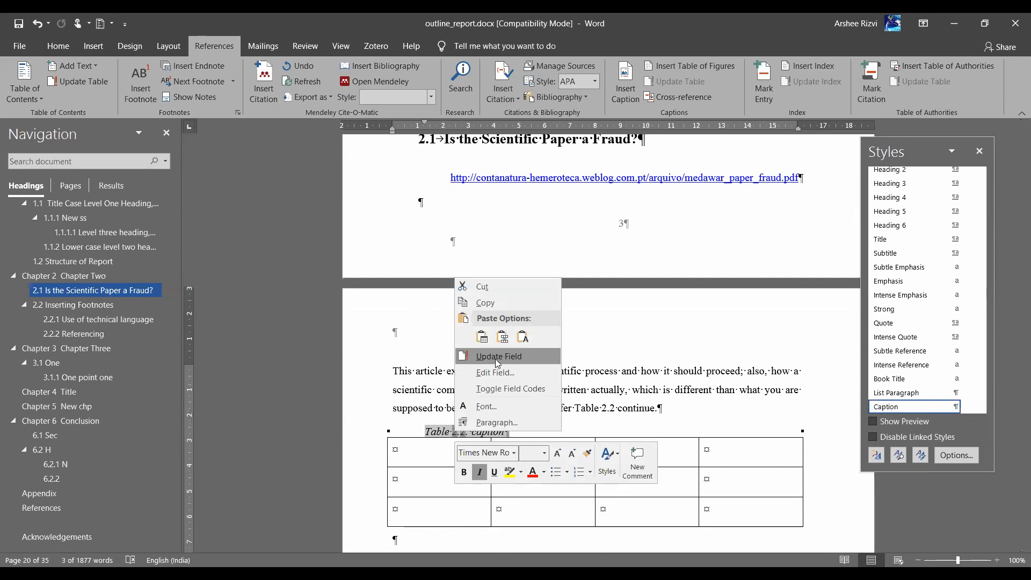
pyautogui.click(495, 357)
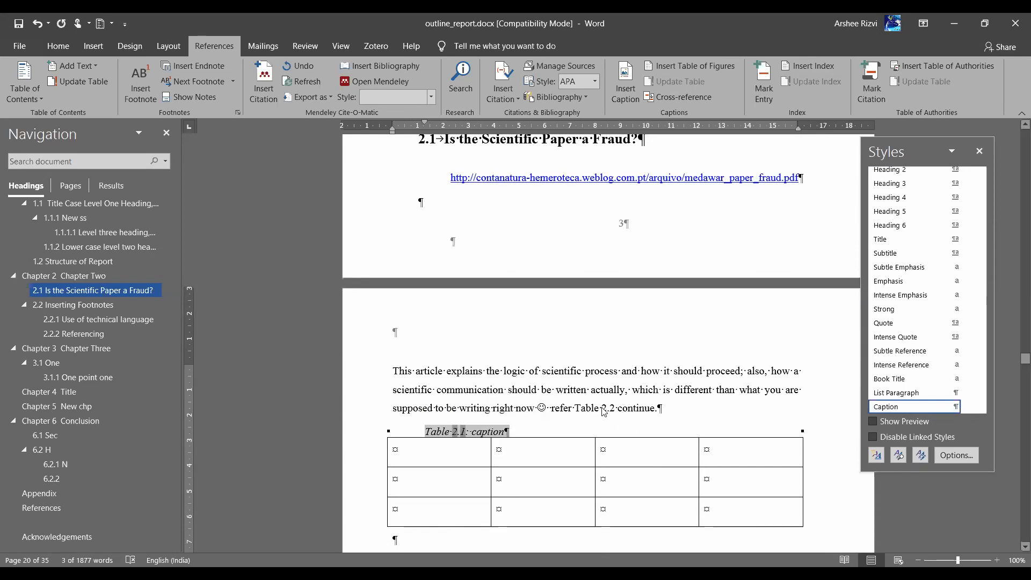
# Update the in-text table reference again and select the entire document
pyautogui.rightClick(603, 411)
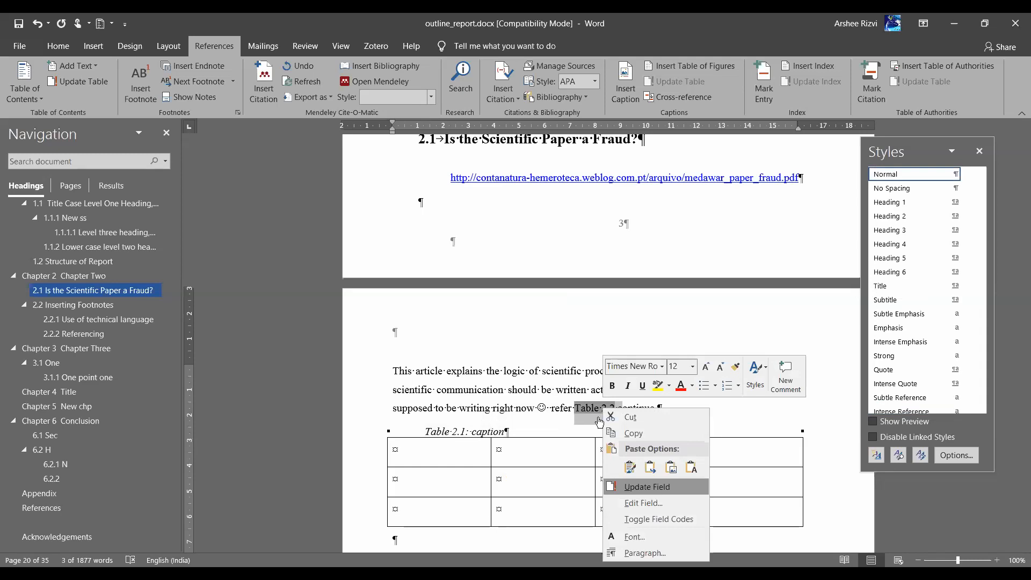
pyautogui.click(647, 486)
pyautogui.hotkey('ctrl', 'a')
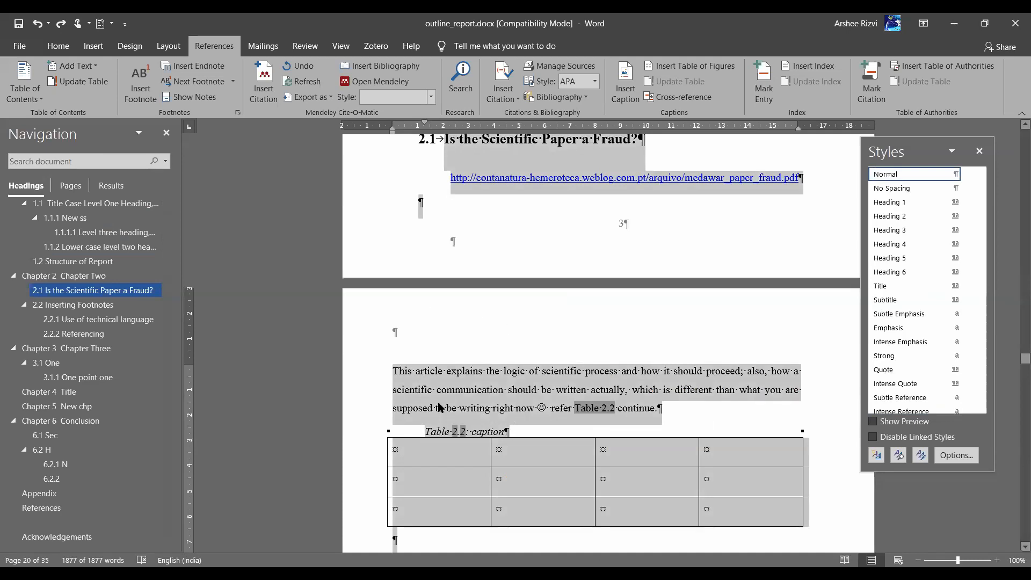
# Update all document fields, choosing to rebuild every contents table and list entirely
pyautogui.rightClick(460, 449)
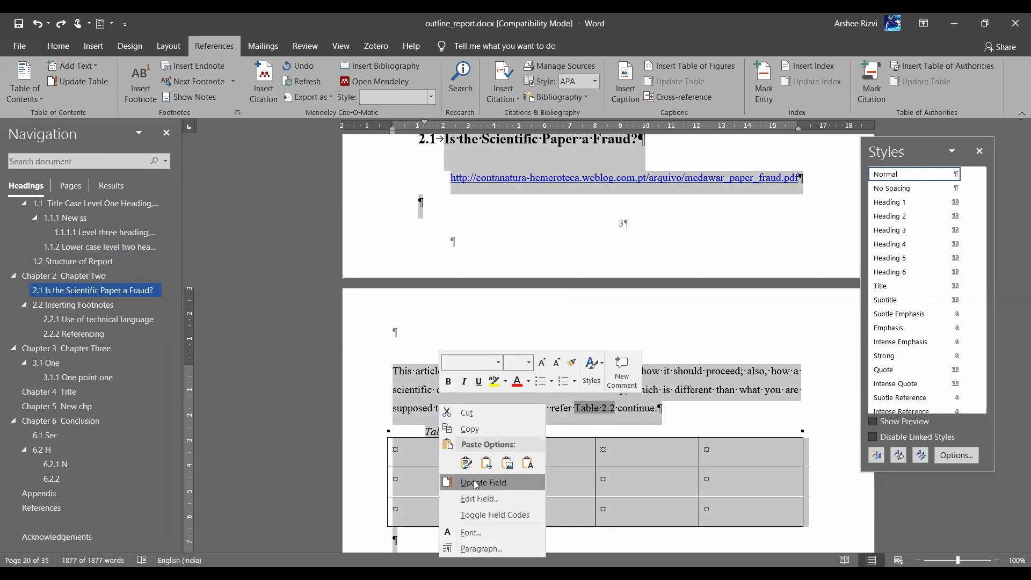
pyautogui.click(474, 481)
pyautogui.click(464, 296)
pyautogui.click(534, 316)
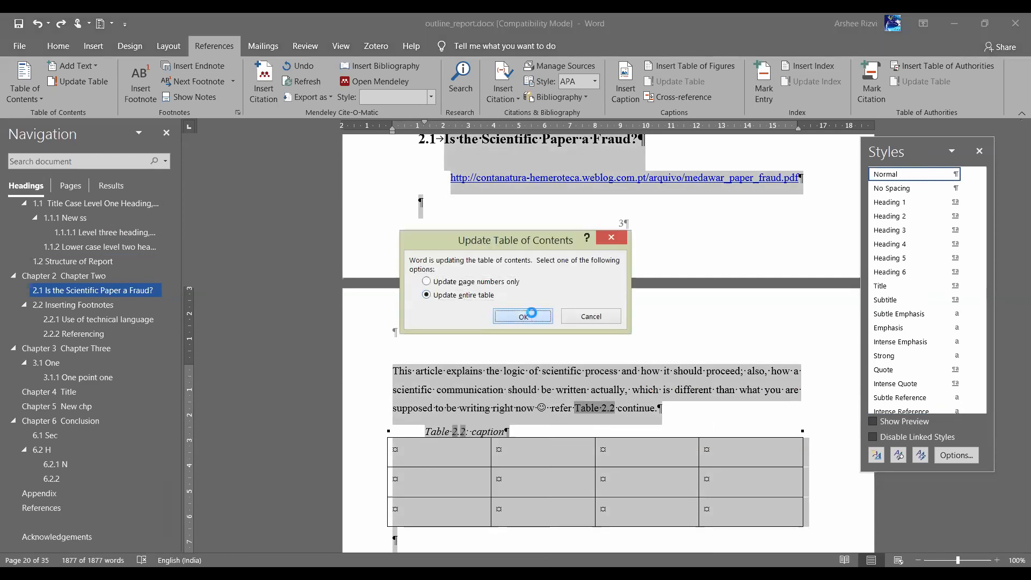
pyautogui.click(463, 296)
pyautogui.click(520, 316)
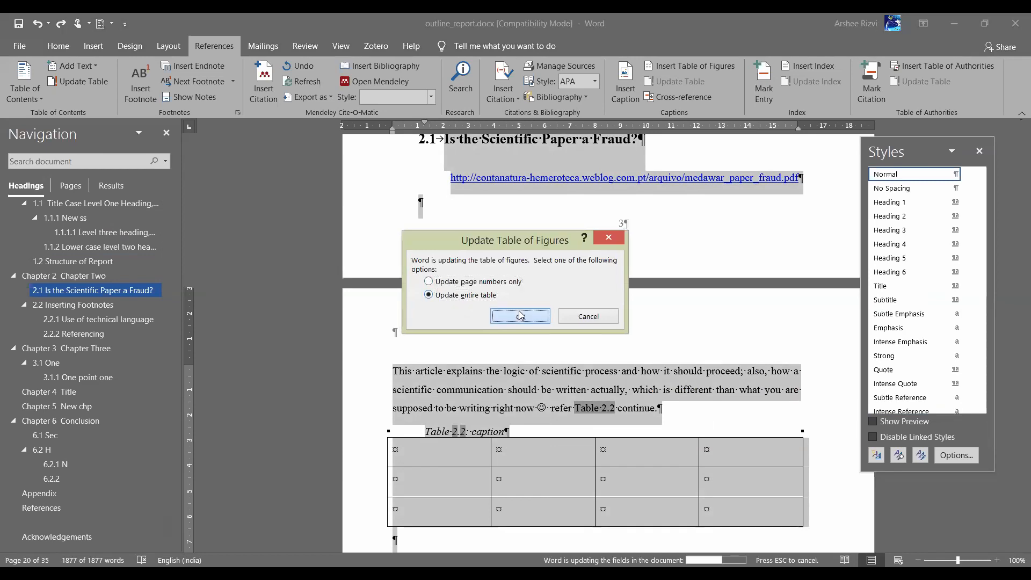
pyautogui.click(481, 297)
pyautogui.click(515, 315)
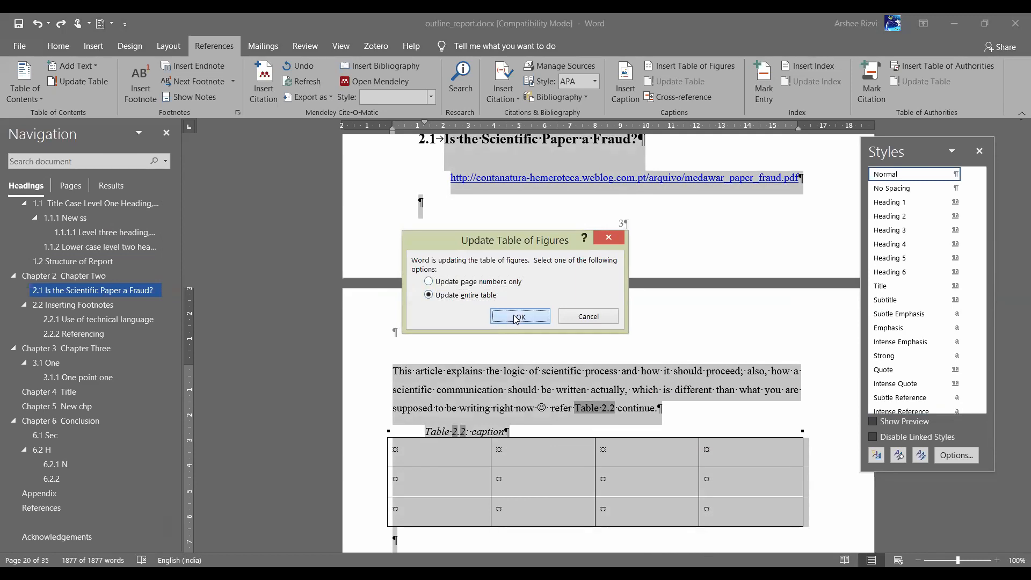
pyautogui.click(513, 318)
pyautogui.click(478, 295)
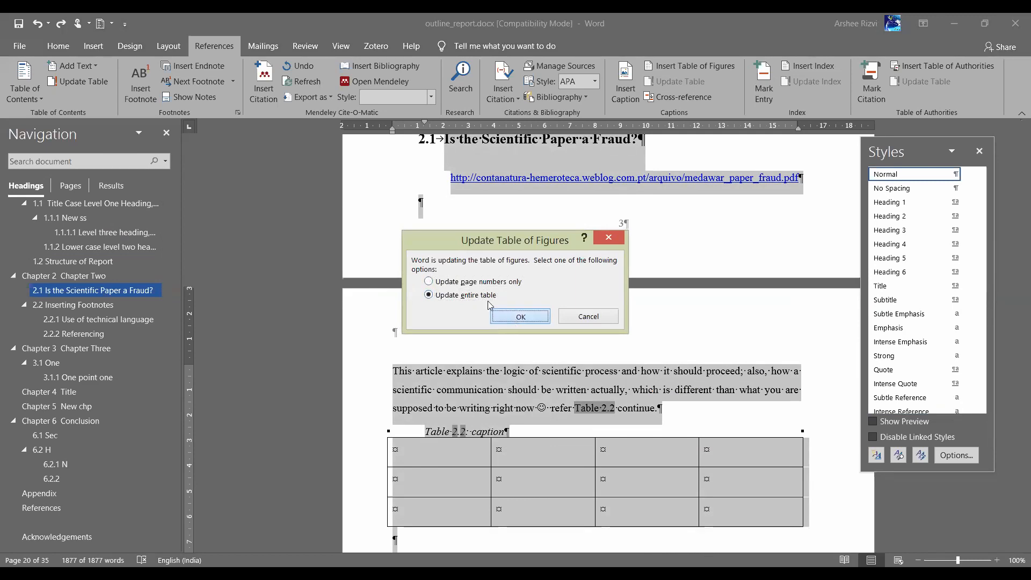
pyautogui.click(517, 321)
pyautogui.click(459, 294)
pyautogui.click(520, 321)
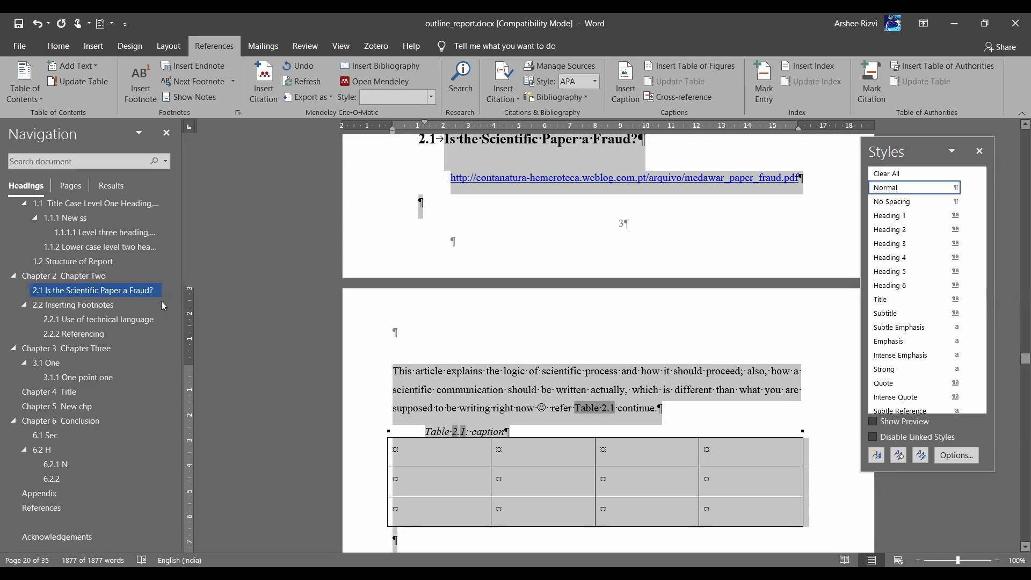
pyautogui.scroll(4, 148, 304)
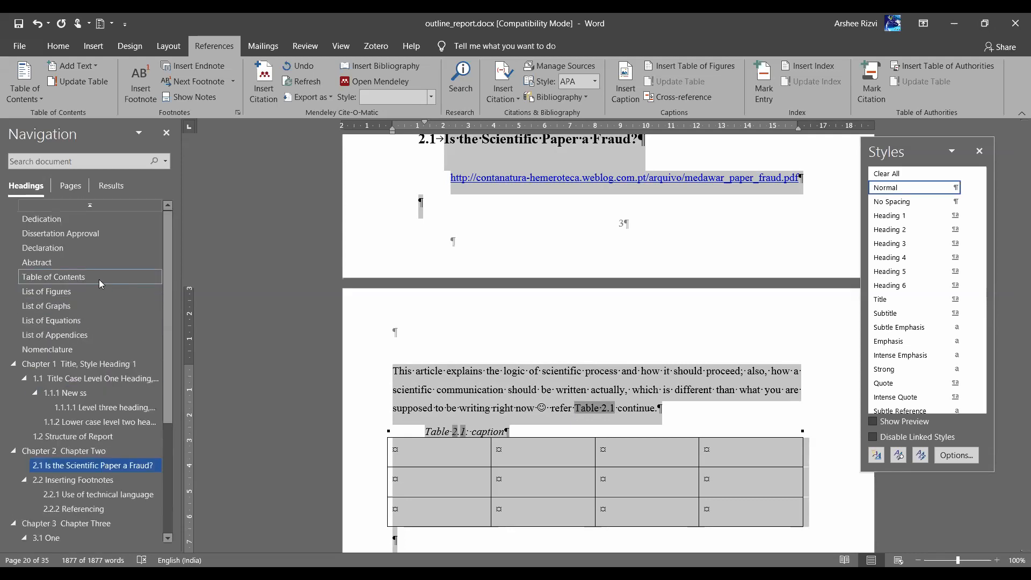
pyautogui.click(105, 277)
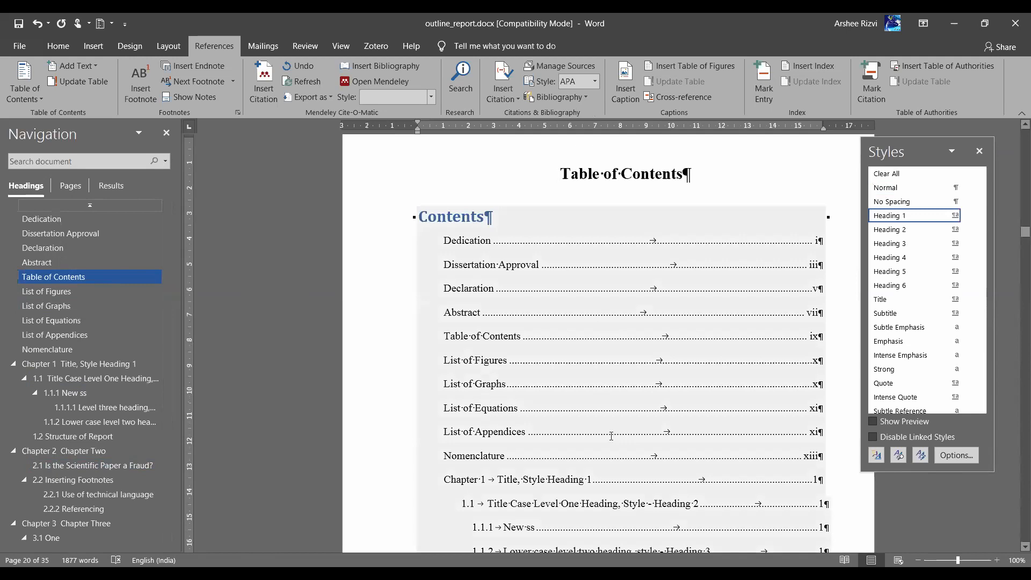
pyautogui.scroll(-10, 612, 436)
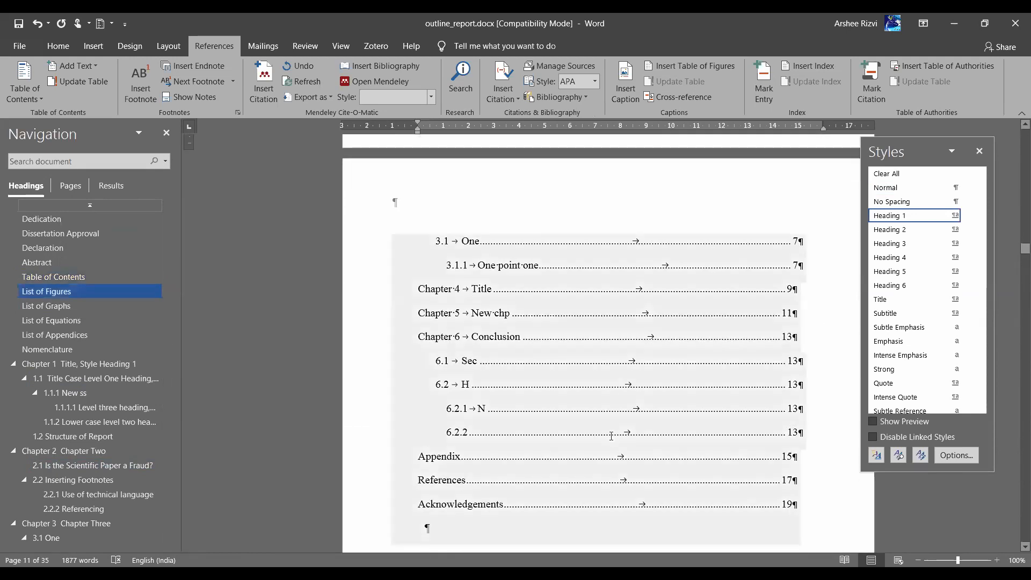
pyautogui.scroll(-10, 611, 435)
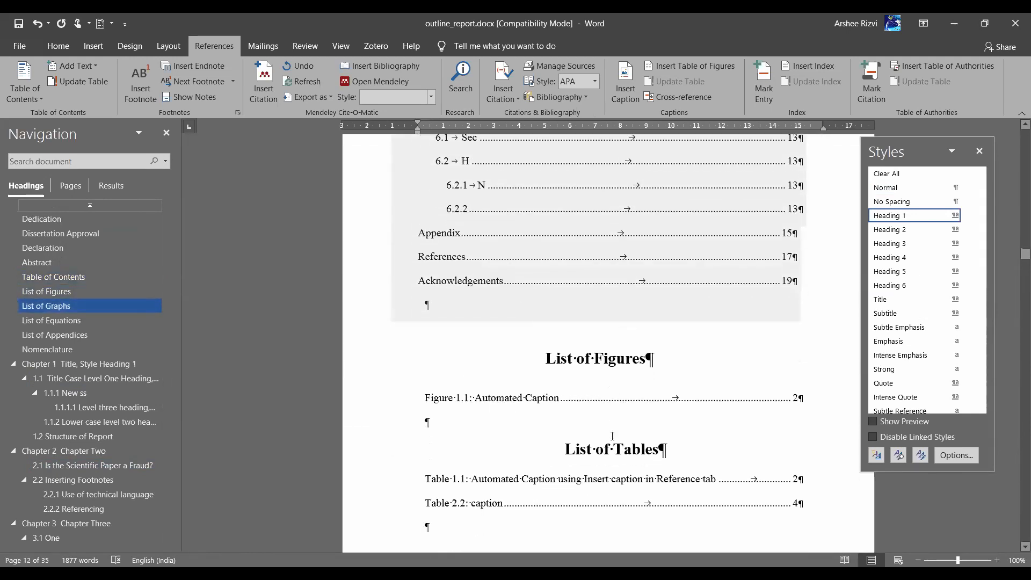
pyautogui.scroll(-10, 612, 436)
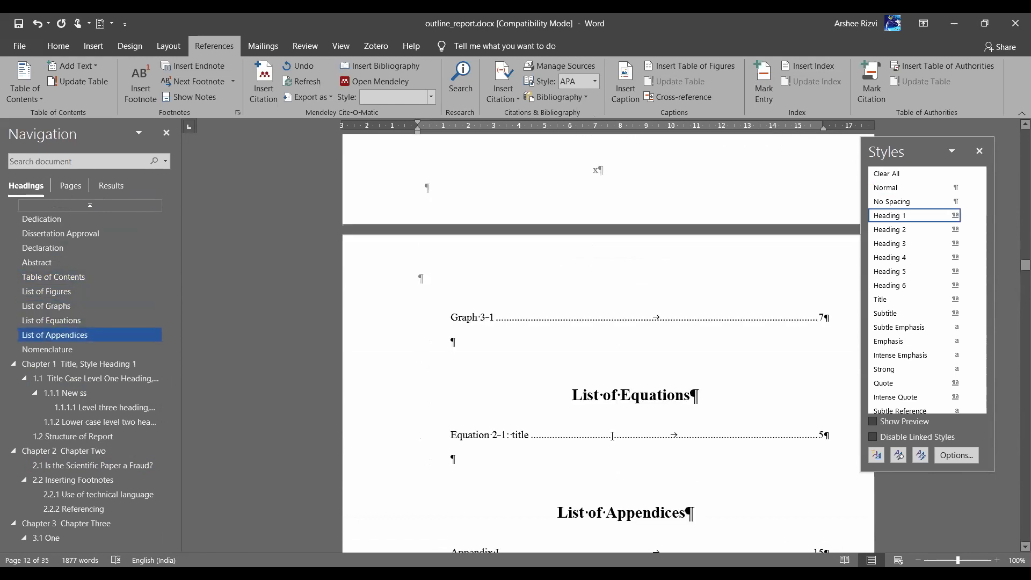
pyautogui.scroll(8, 613, 436)
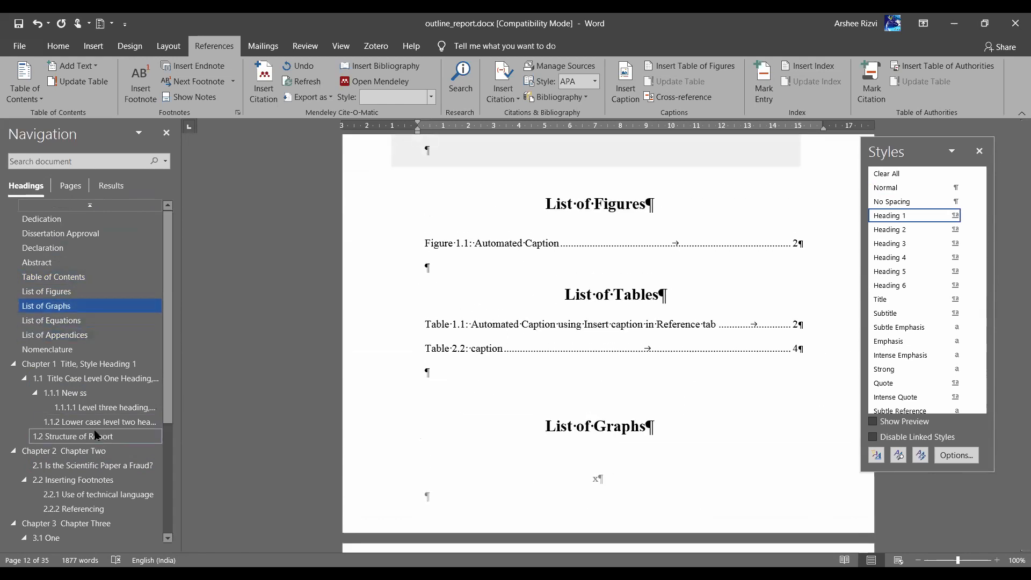
pyautogui.scroll(-3, 94, 421)
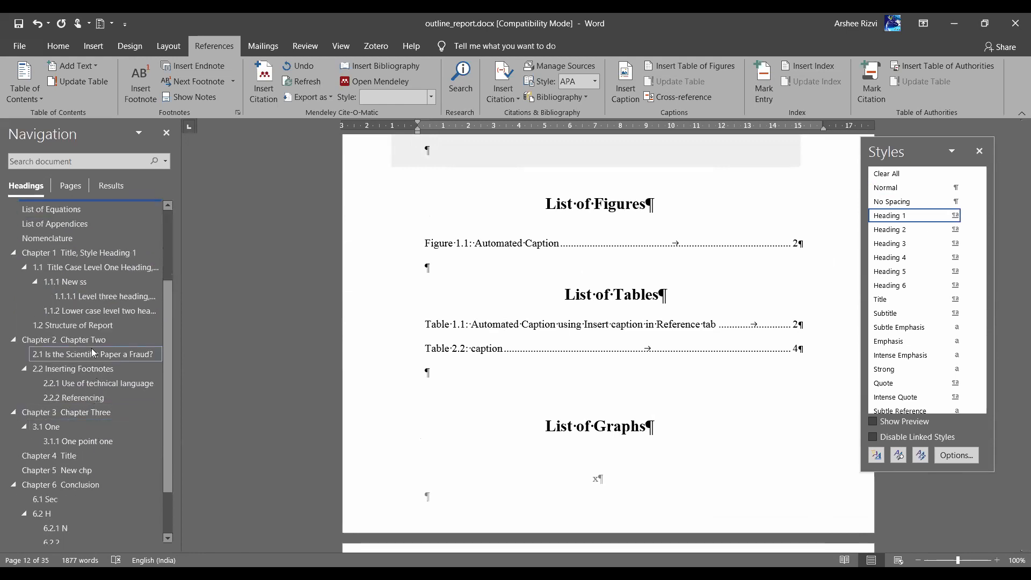
pyautogui.click(92, 354)
pyautogui.scroll(-3, 660, 374)
pyautogui.scroll(-3, 660, 375)
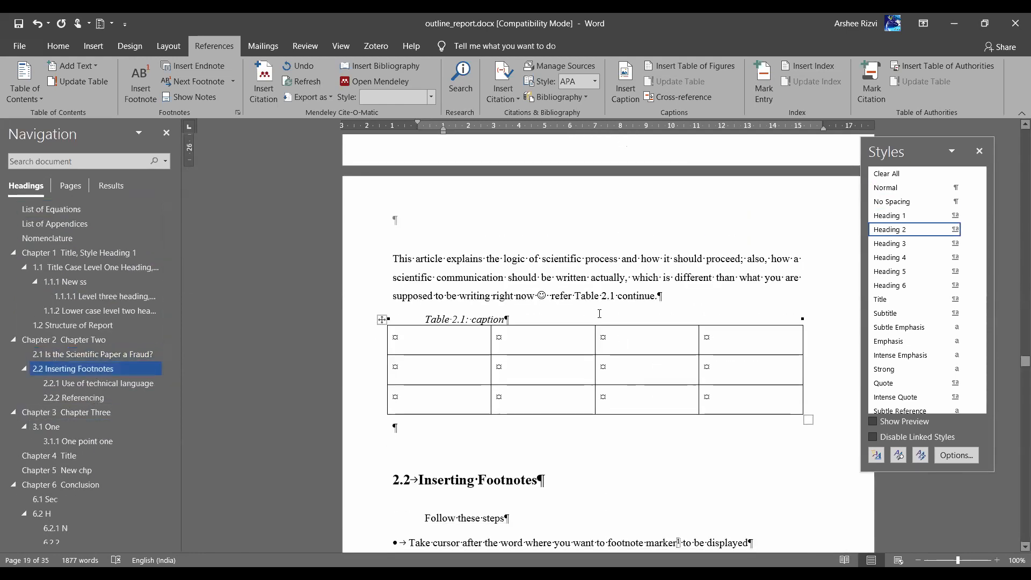
# Add a new paragraph and insert a heading-number cross-reference to 1.2 Structure of Report
pyautogui.click(664, 299)
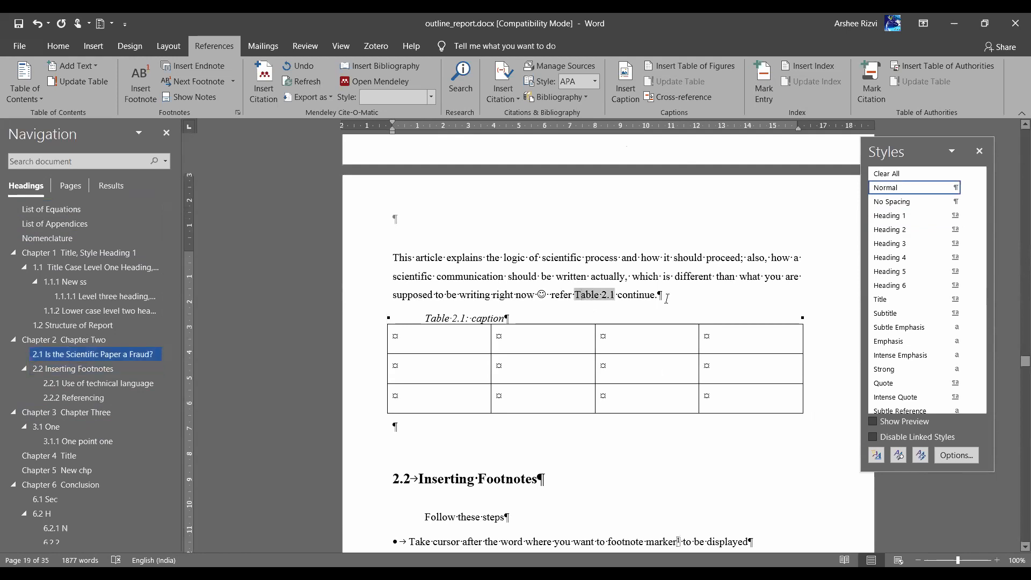
pyautogui.press('Return')
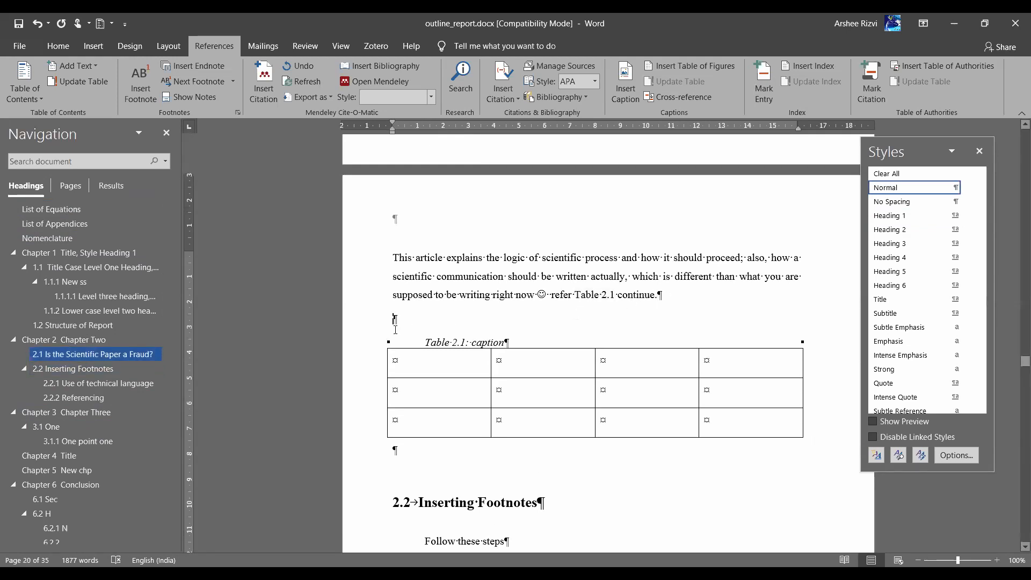
pyautogui.click(669, 96)
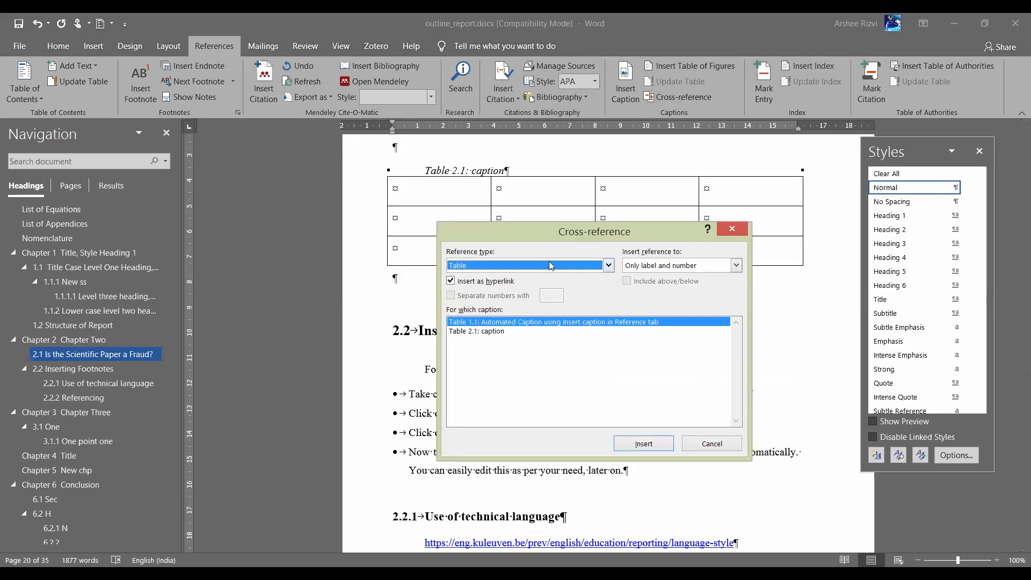
pyautogui.click(549, 263)
pyautogui.scroll(1, 605, 279)
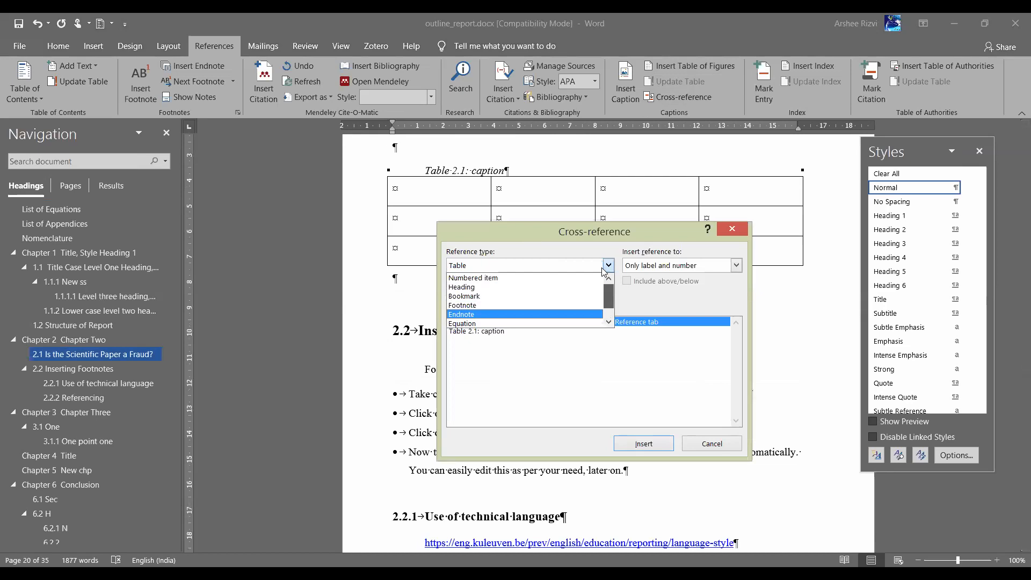
pyautogui.click(500, 290)
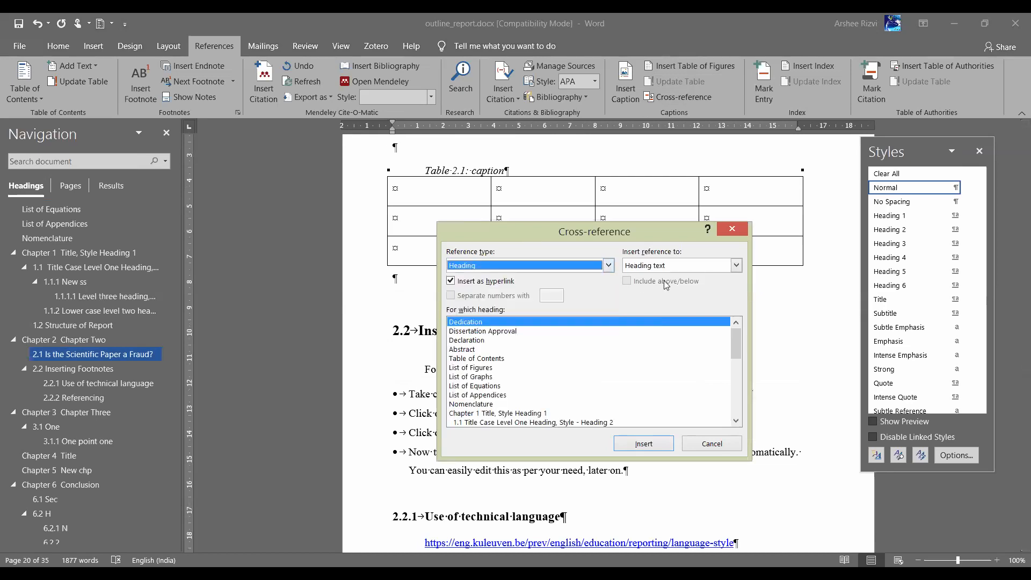
pyautogui.click(700, 270)
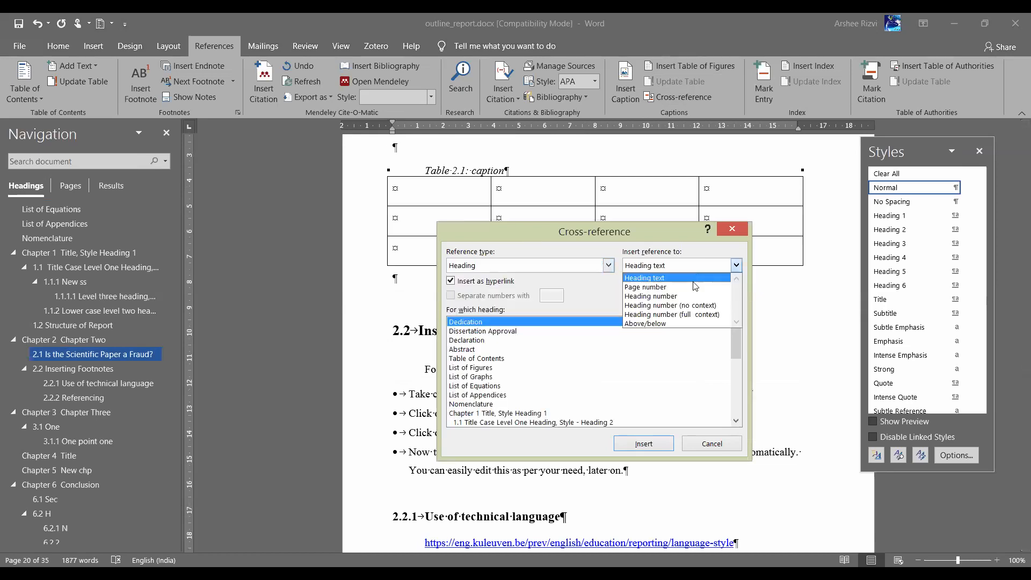
pyautogui.click(668, 310)
pyautogui.moveTo(740, 345); pyautogui.dragTo(738, 380)
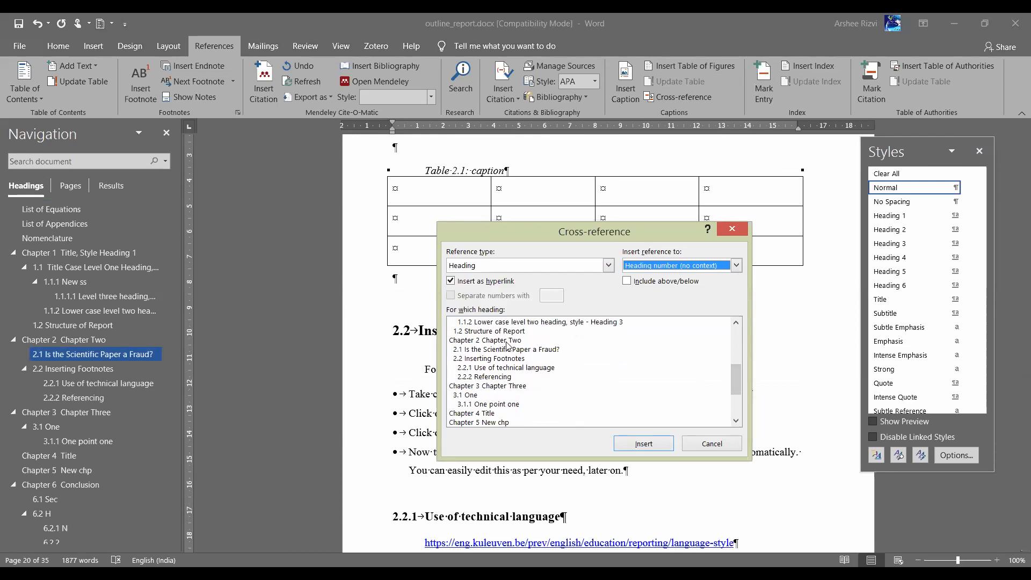
pyautogui.click(490, 331)
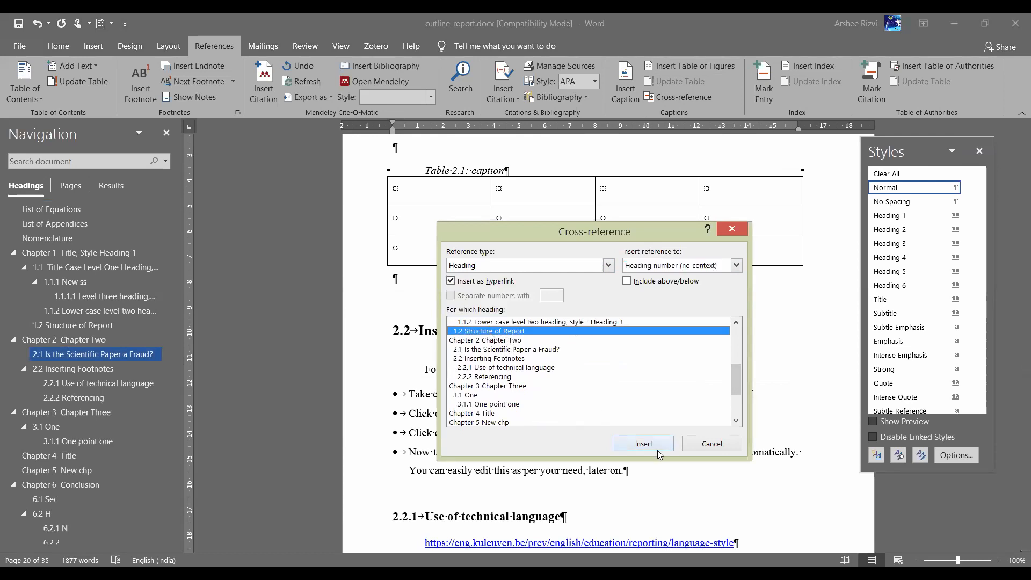
pyautogui.click(643, 444)
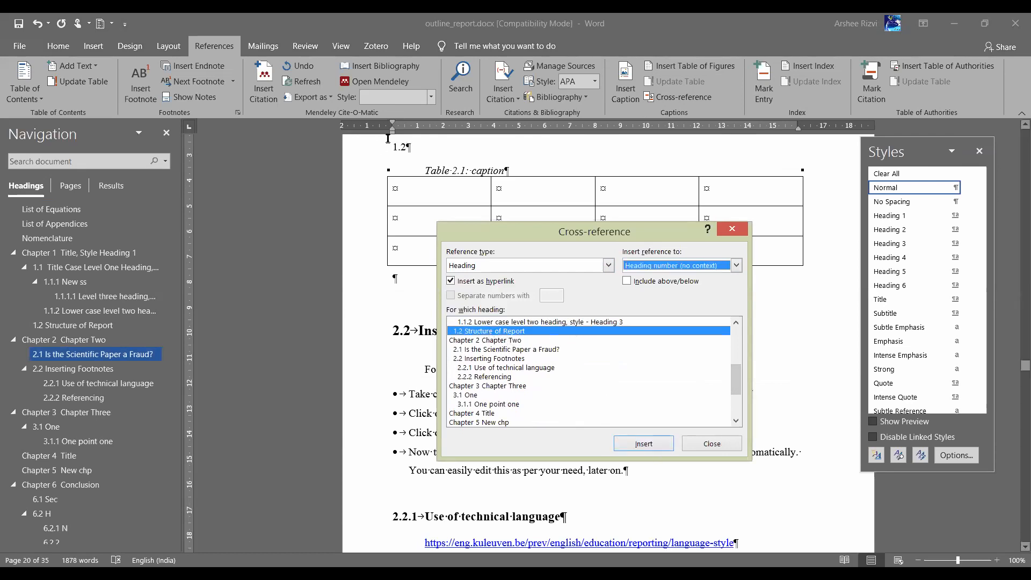
# Type 'section' in front of the inserted 1.2 reference
pyautogui.click(388, 143)
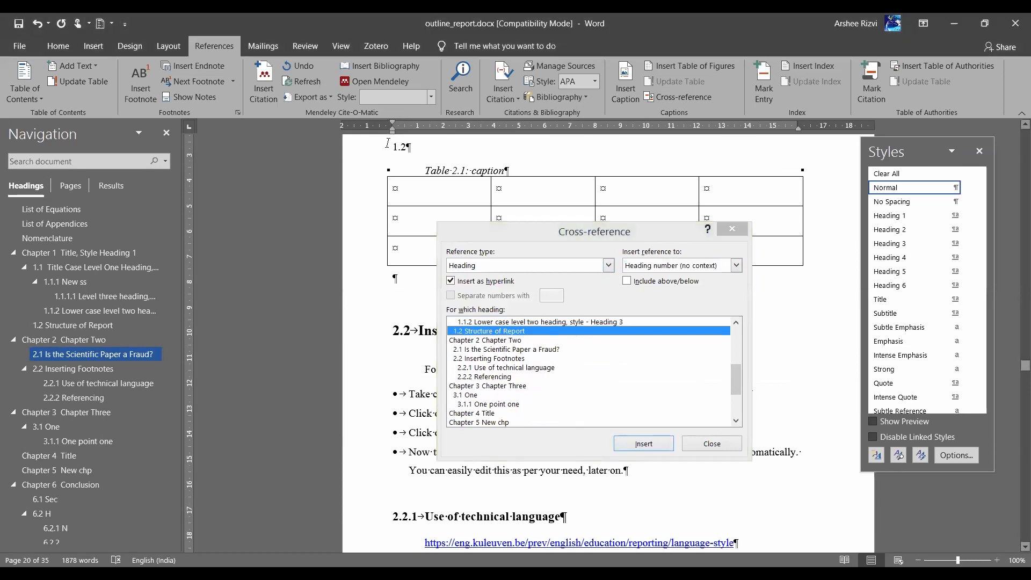
pyautogui.doubleClick(389, 144)
pyautogui.press('Left')
pyautogui.write('section')
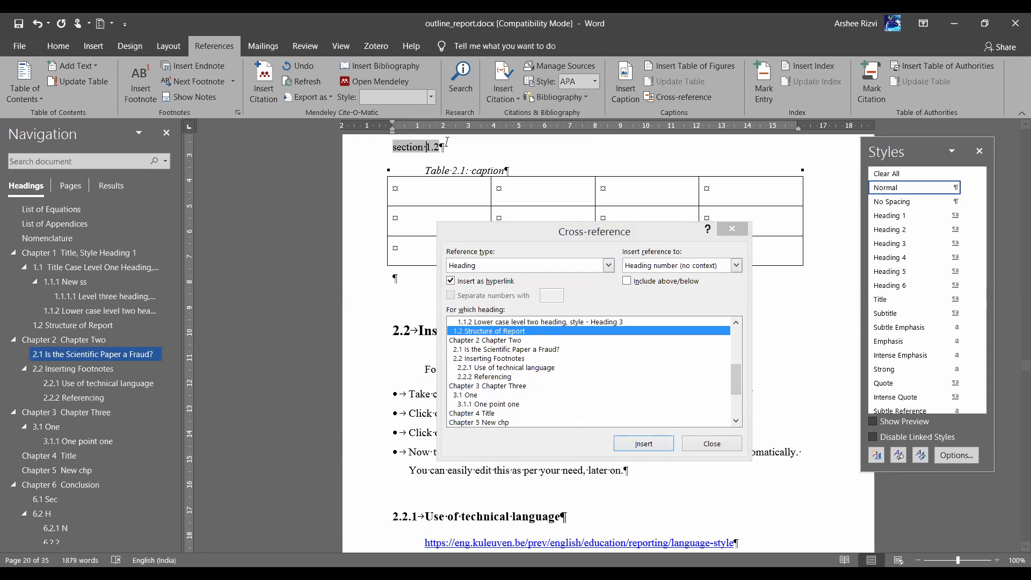
pyautogui.click(466, 146)
# Close the cross-reference window and move to the end of the 'section 1.2' line
pyautogui.scroll(1, 464, 151)
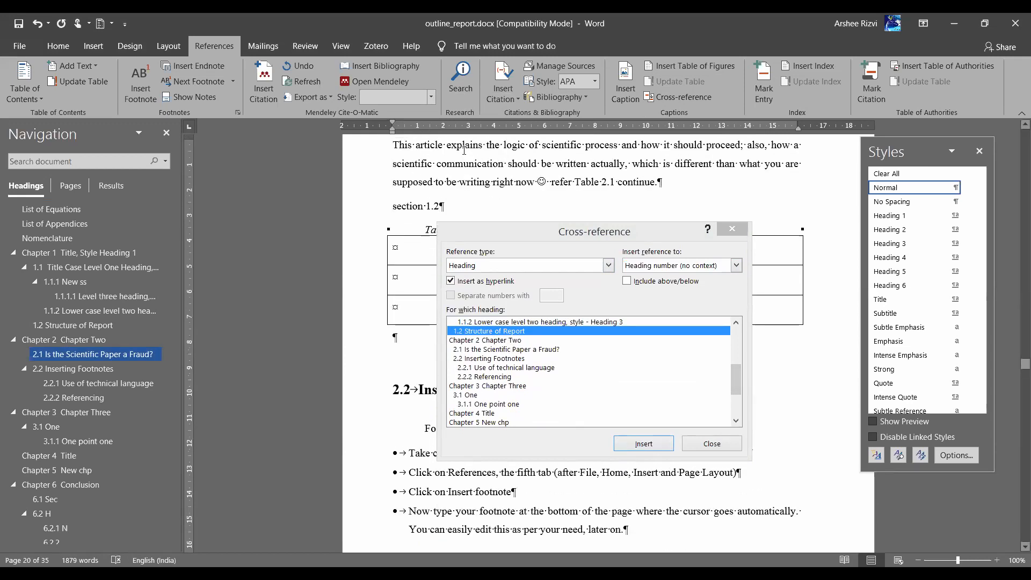
pyautogui.click(356, 211)
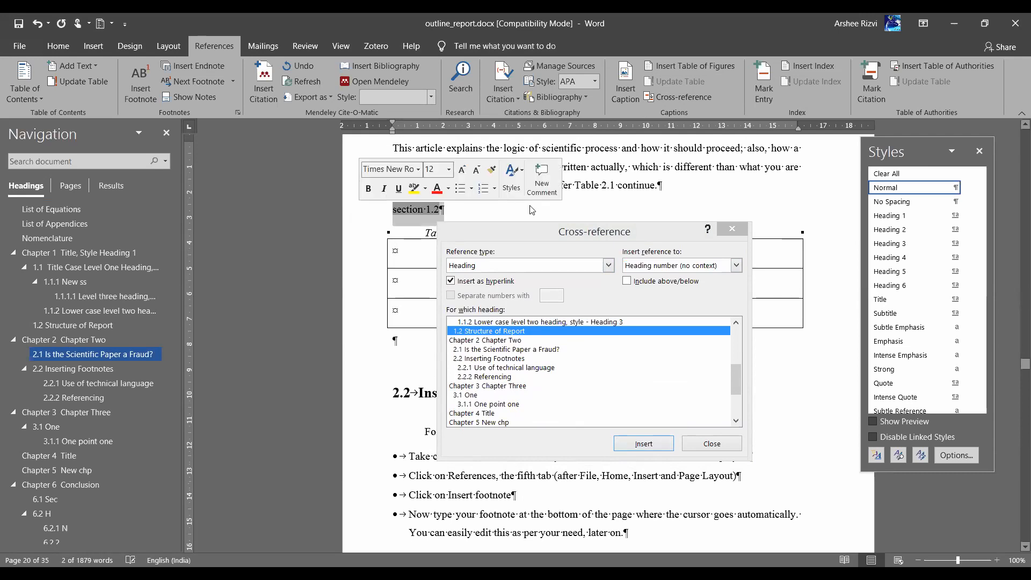
pyautogui.scroll(7, 532, 210)
pyautogui.scroll(10, 531, 206)
pyautogui.scroll(-17, 531, 207)
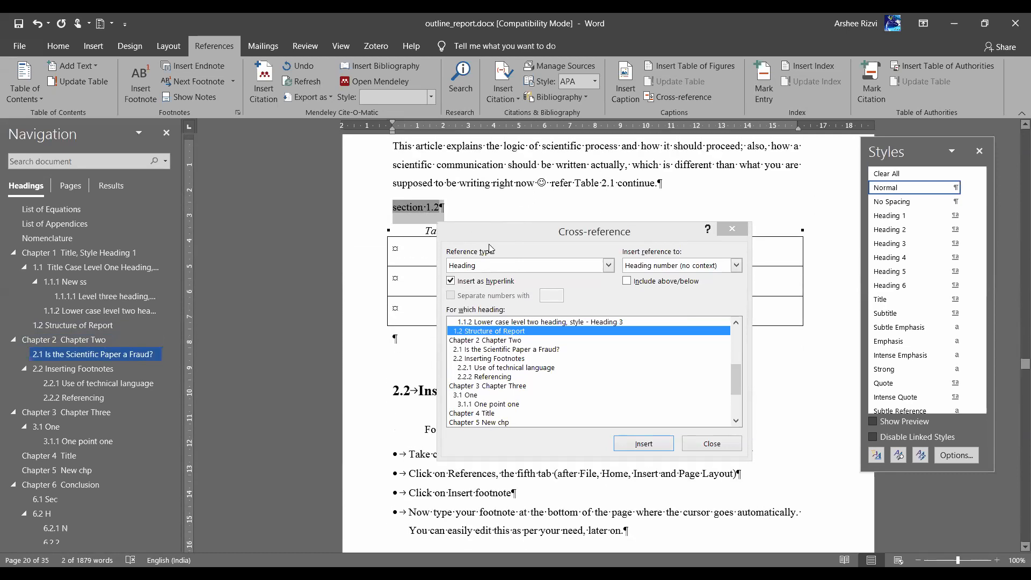
pyautogui.click(711, 445)
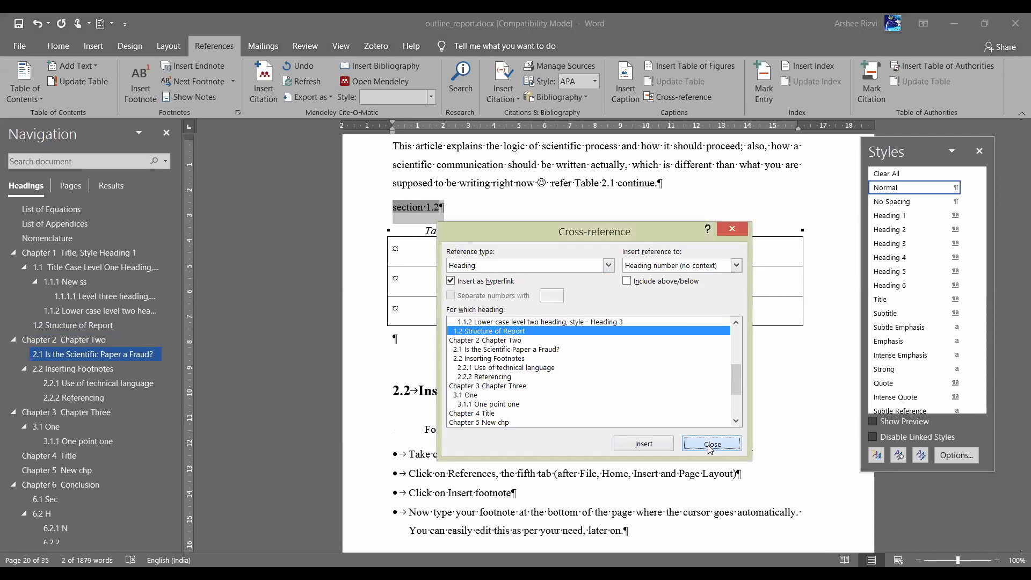
pyautogui.press('Left')
pyautogui.press('Right')
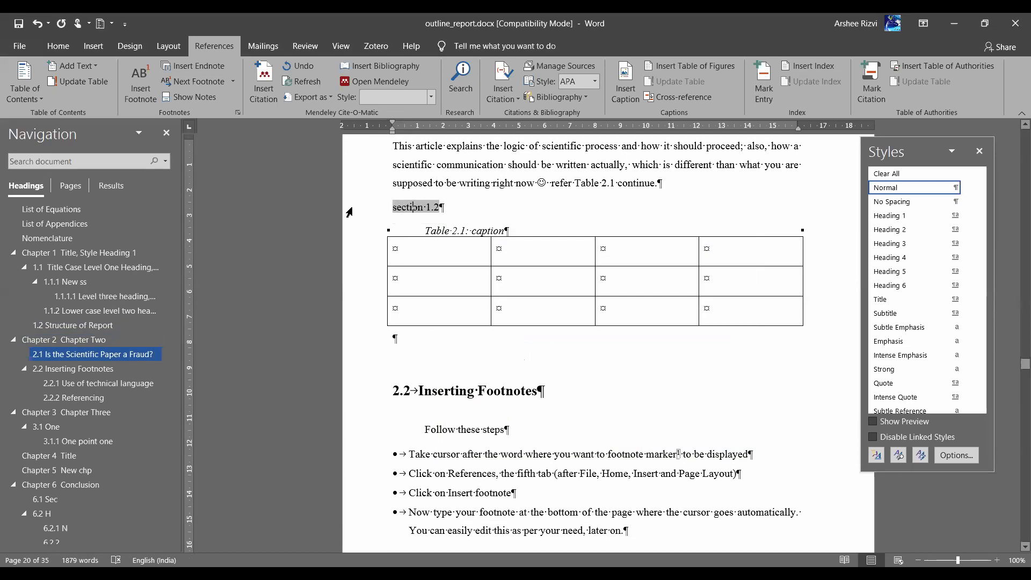
pyautogui.press('Right')
pyautogui.press('Right')
# Replace the 'section 1.2' line with an empty paragraph above the table caption
pyautogui.press('BackSpace')
pyautogui.press('BackSpace')
pyautogui.press('BackSpace')
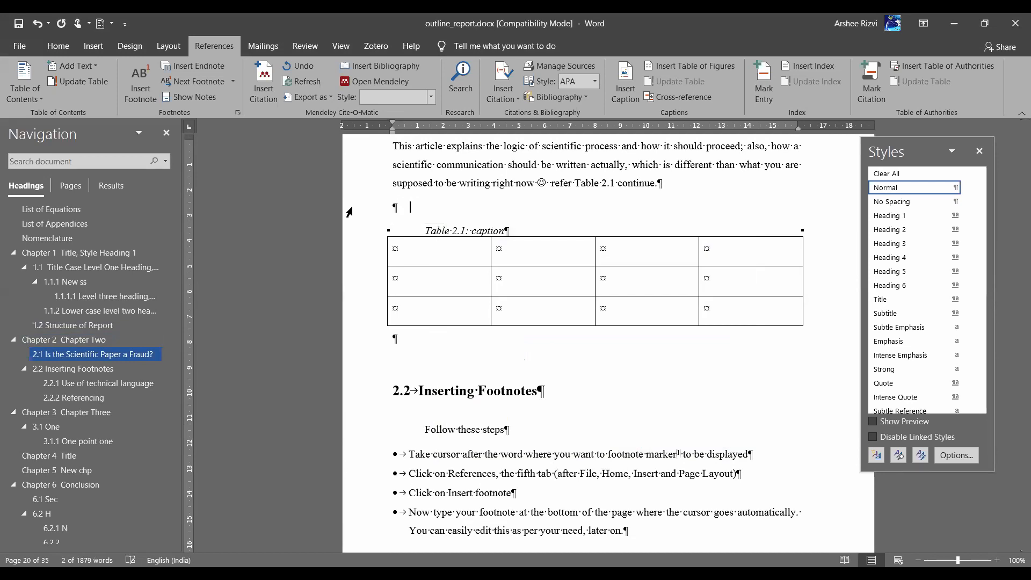
pyautogui.press('Return')
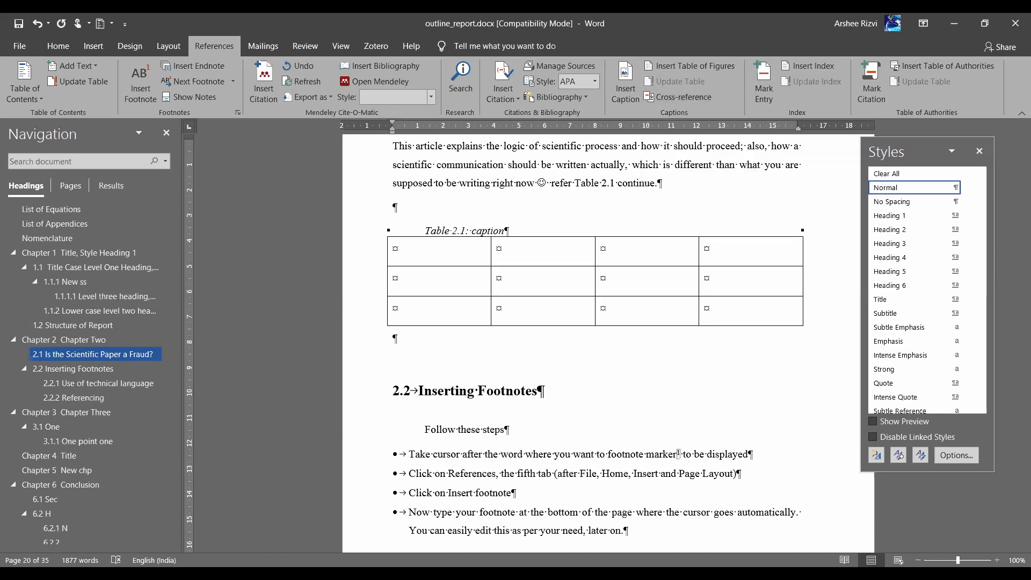
pyautogui.hotkey('alt', 'Tab')
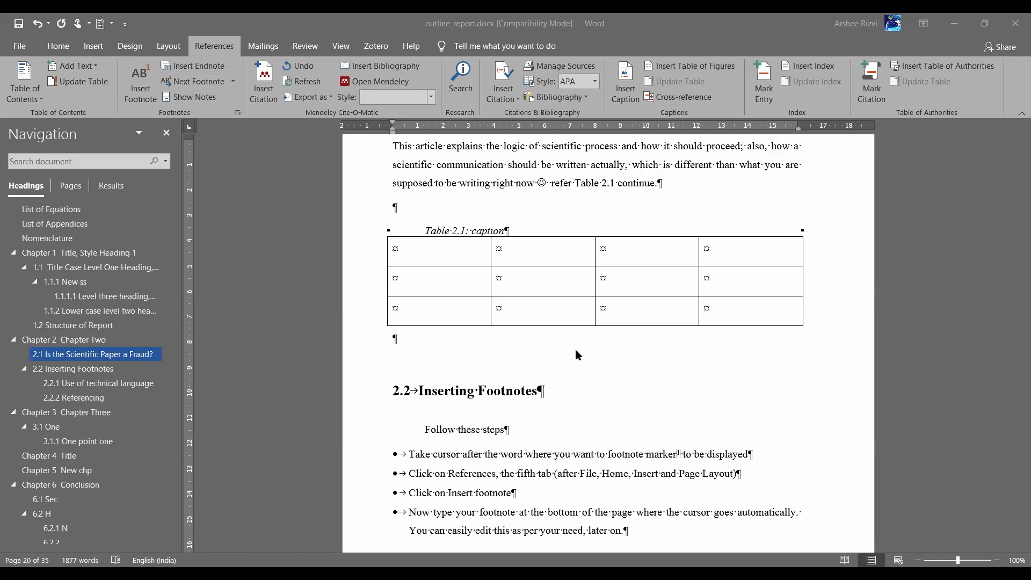
pyautogui.hotkey('ctrl', 'alt', 'shift', 's')
pyautogui.scroll(15, 556, 351)
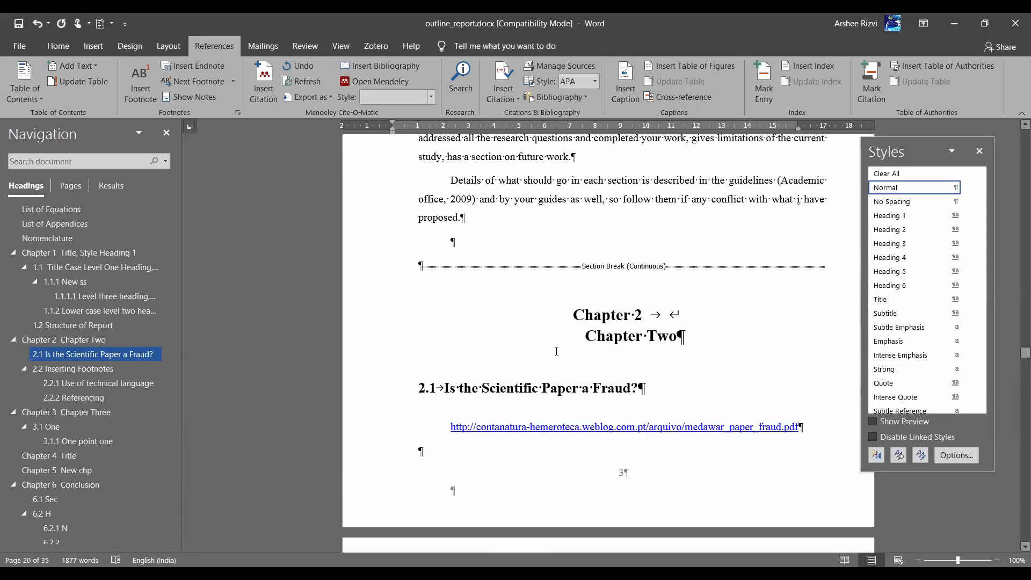
pyautogui.scroll(-15, 557, 351)
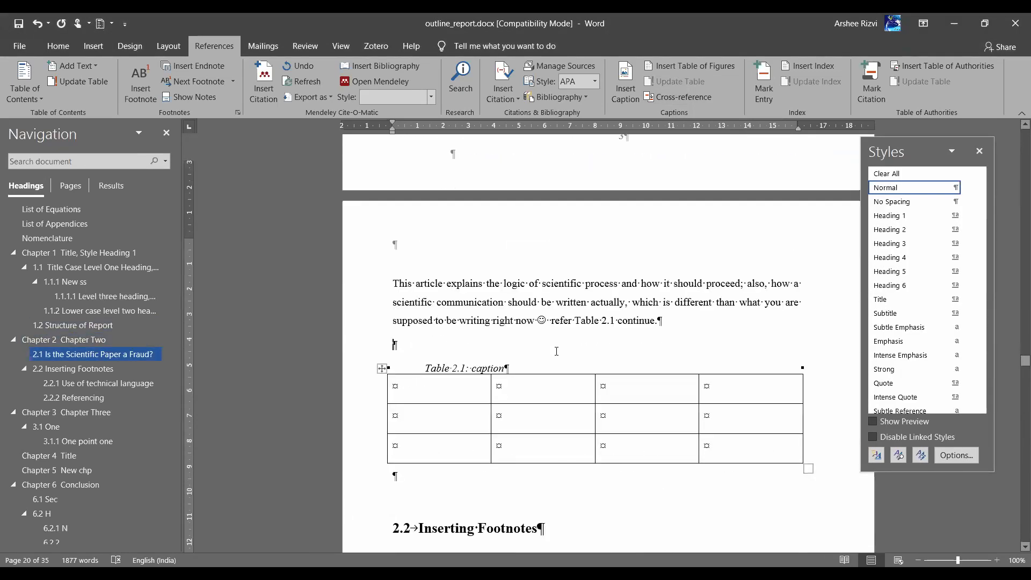
# Add an empty paragraph below the table and paste the tweet screenshot there
pyautogui.click(422, 319)
pyautogui.press('Return')
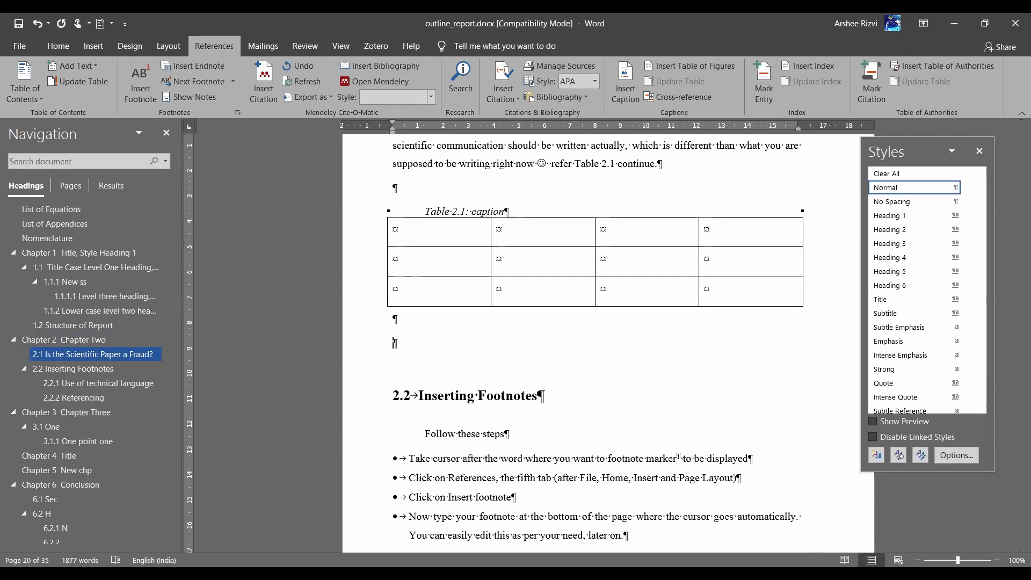
pyautogui.hotkey('alt', 'Tab')
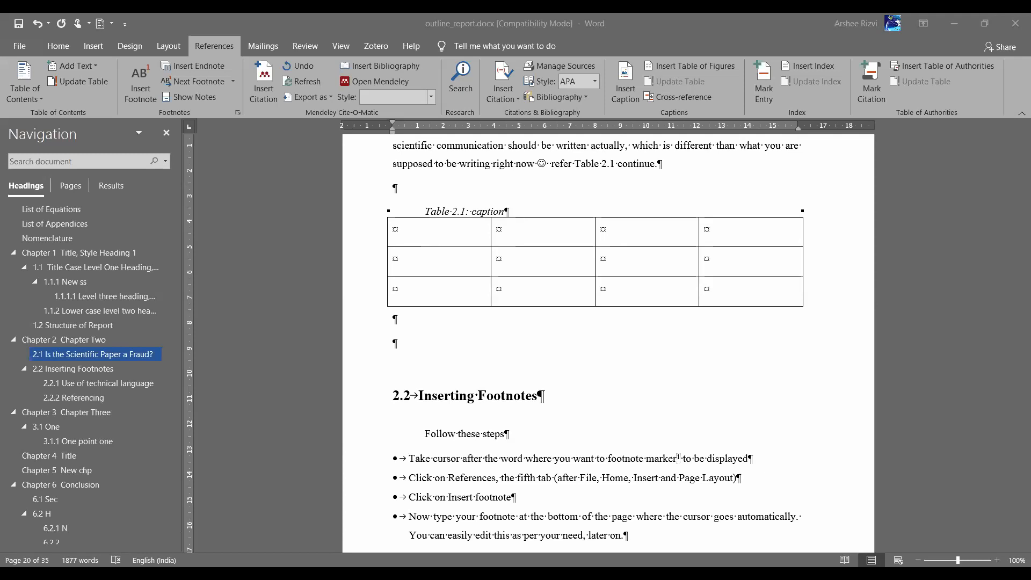
pyautogui.hotkey('ctrl', 'alt', 'shift', 's')
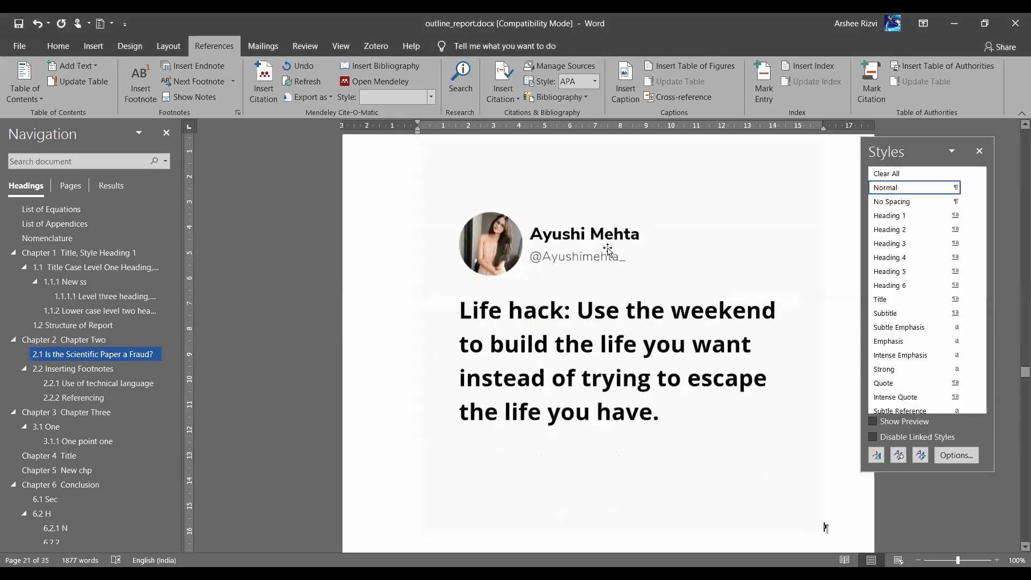
# Select the pasted tweet picture and close the Styles pane
pyautogui.click(607, 249)
pyautogui.scroll(-6, 608, 249)
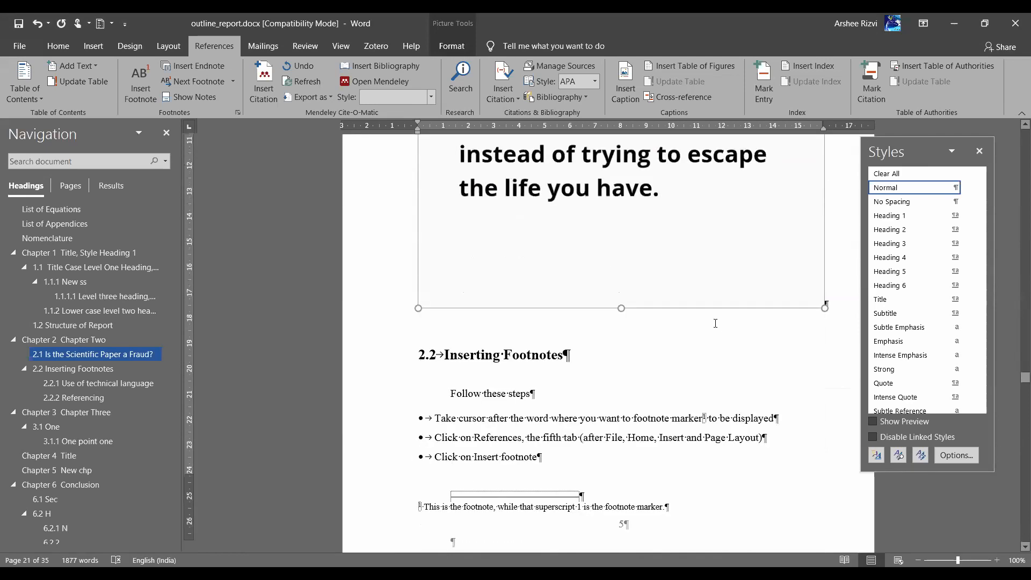
pyautogui.scroll(-2, 716, 324)
pyautogui.scroll(-2, 719, 225)
pyautogui.scroll(-2, 719, 225)
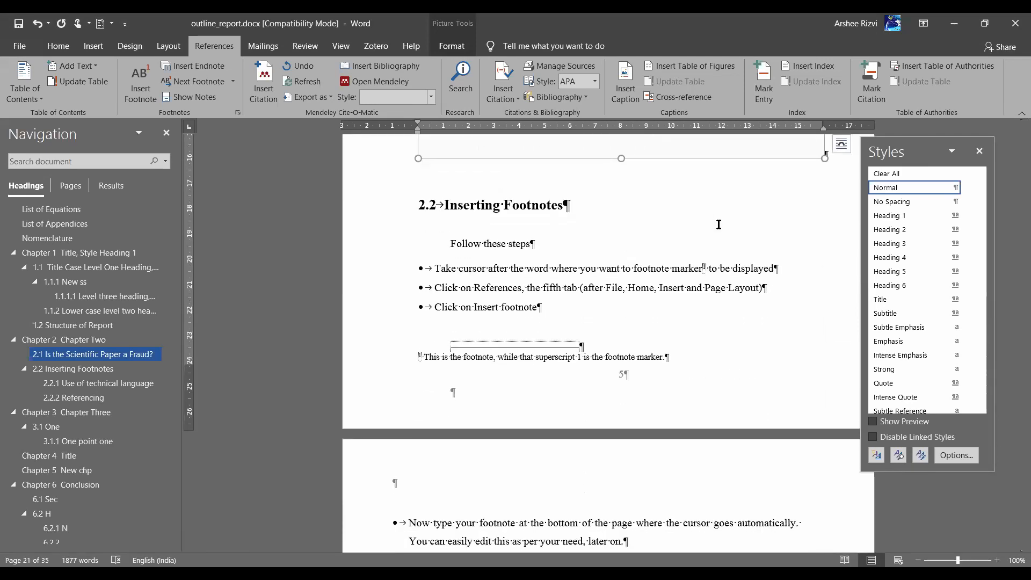
pyautogui.hotkey('alt', 'Tab')
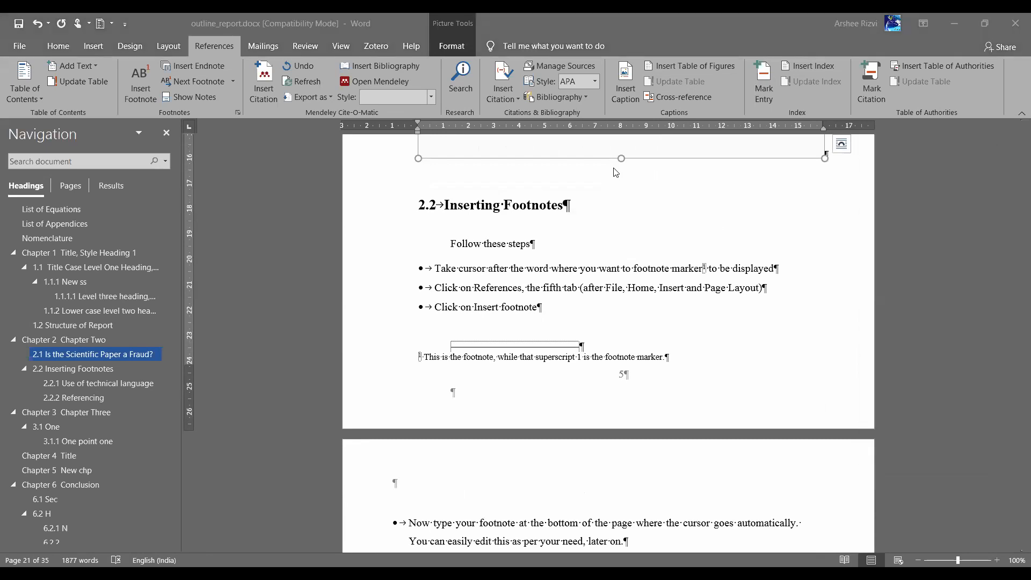
pyautogui.hotkey('alt', 'Tab')
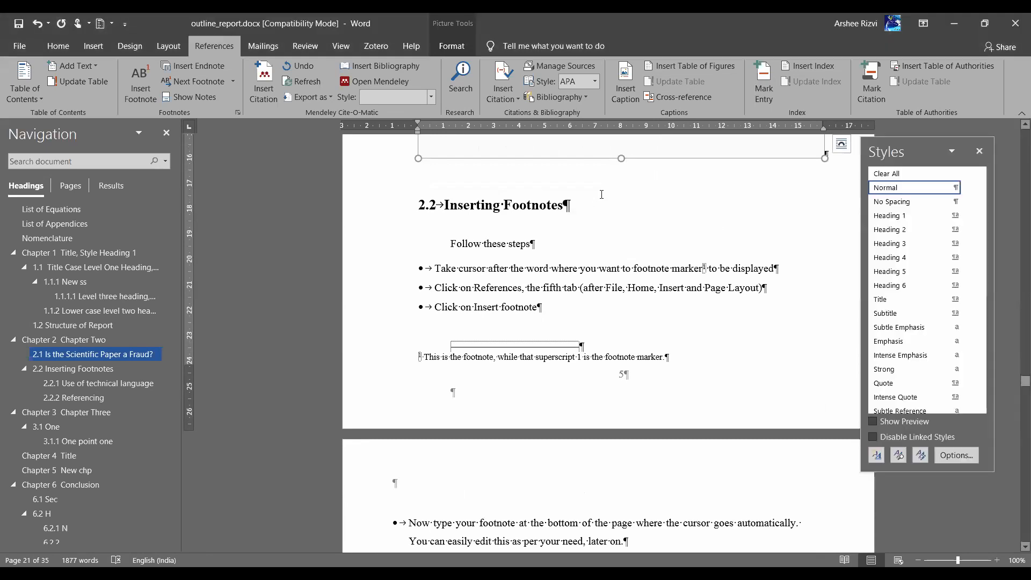
pyautogui.click(979, 153)
pyautogui.scroll(5, 637, 222)
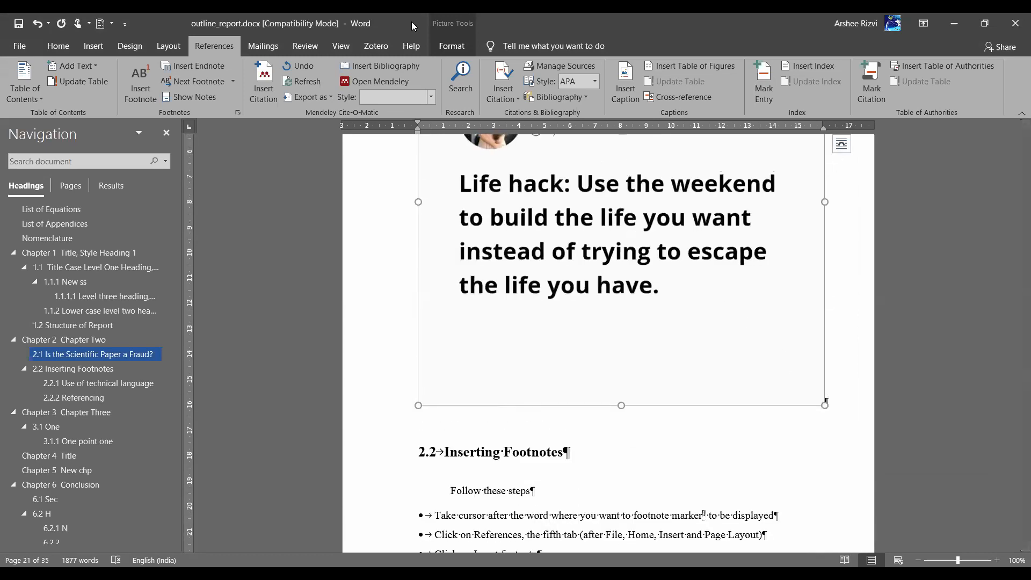
# Set the tweet picture's height to 6 cm in the Size dialog, making it 6 cm by 6 cm
pyautogui.click(451, 46)
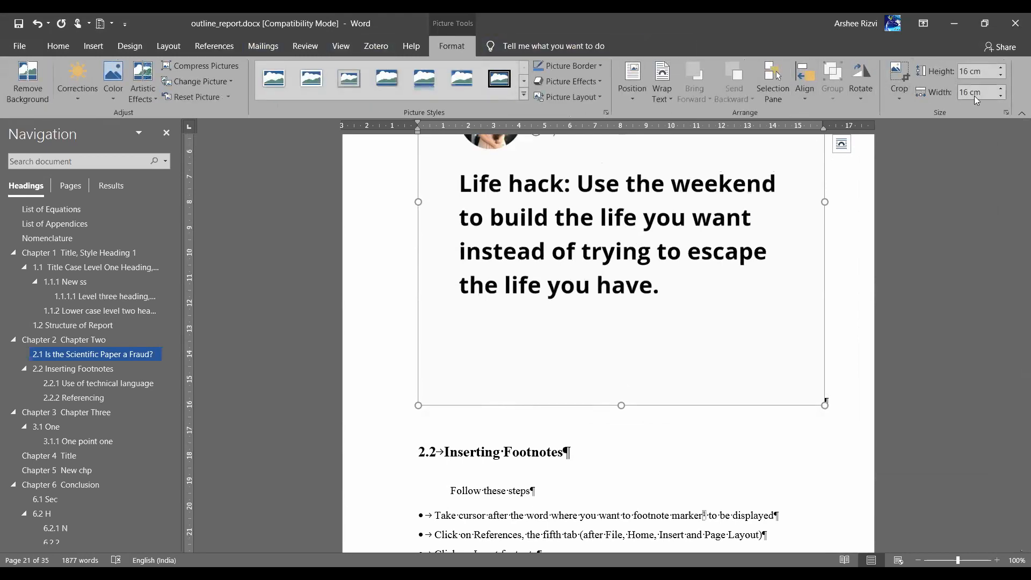
pyautogui.click(1004, 112)
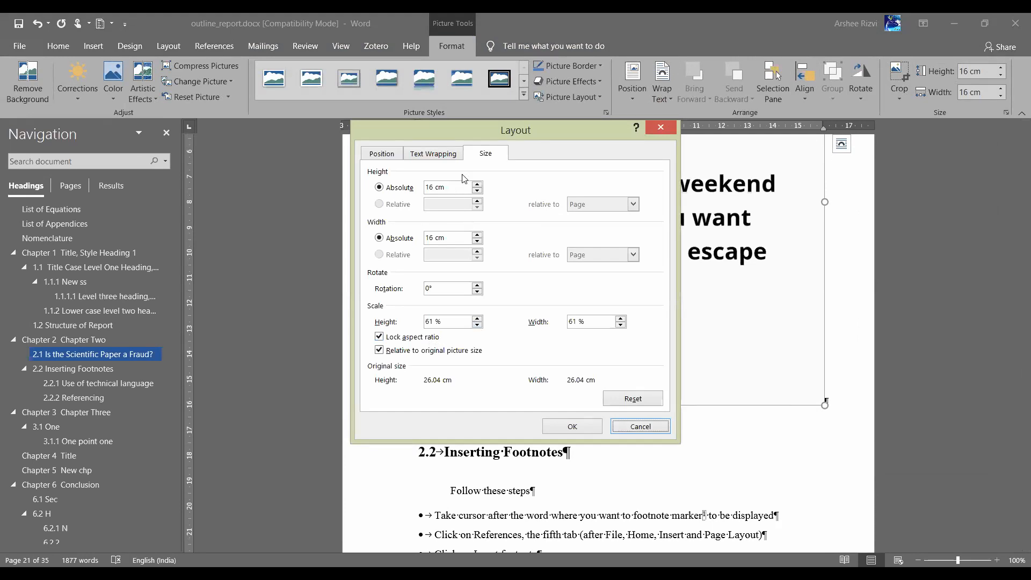
pyautogui.click(410, 189)
pyautogui.press('BackSpace')
pyautogui.press('BackSpace')
pyautogui.press('BackSpace')
pyautogui.press('BackSpace')
pyautogui.press('BackSpace')
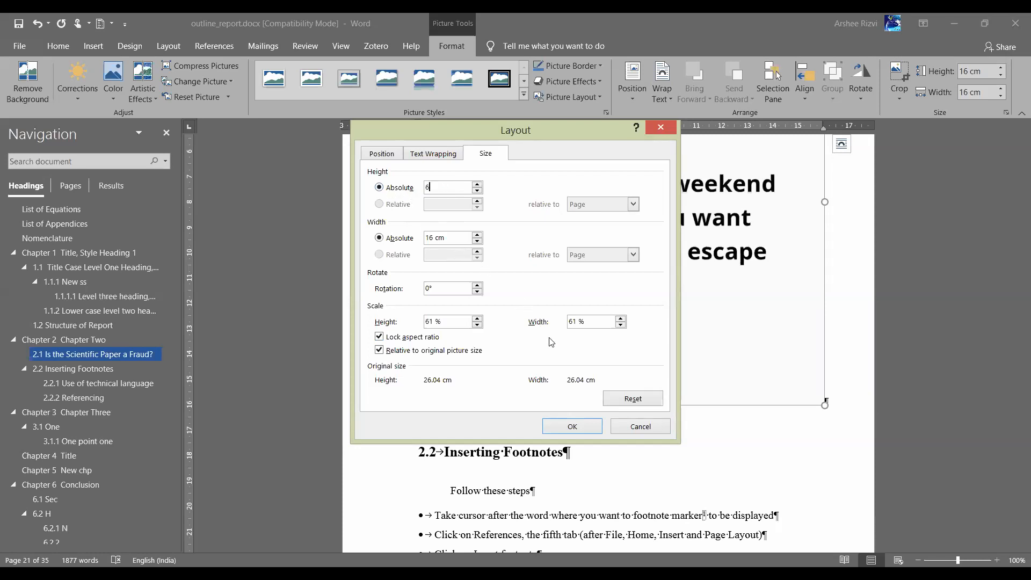
pyautogui.click(573, 427)
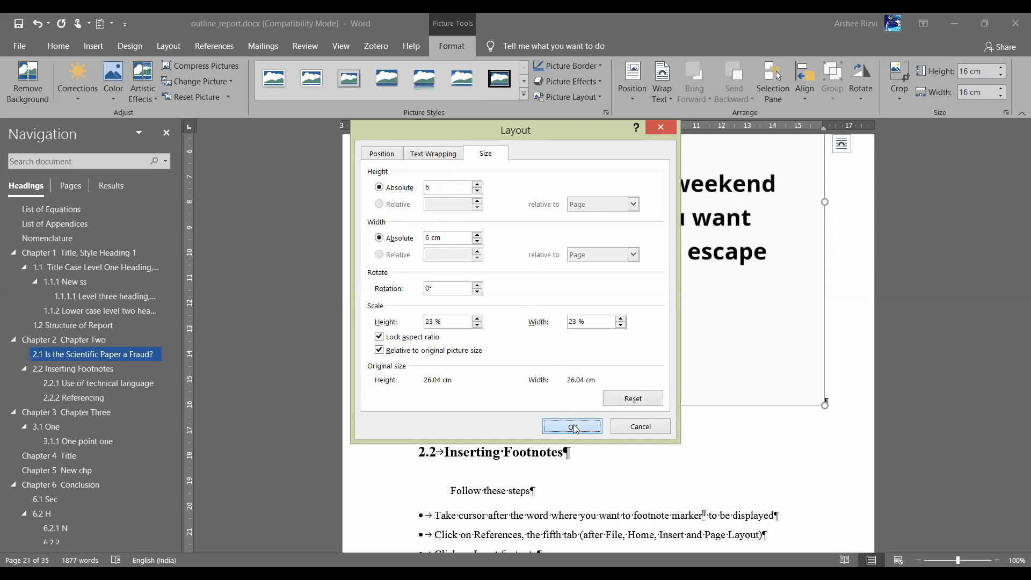
pyautogui.scroll(13, 589, 186)
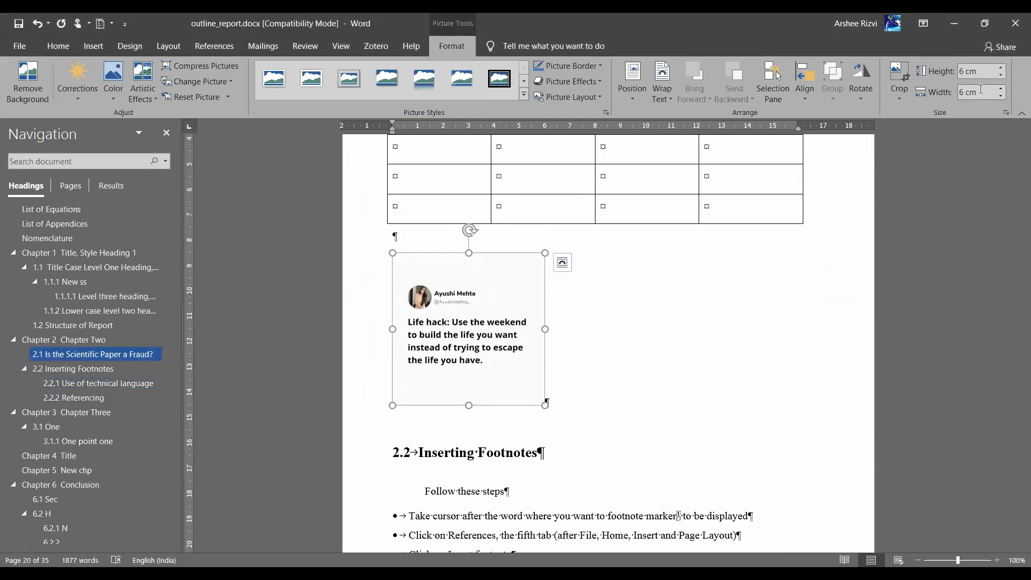
# Try Top and Bottom, then square text wrapping, moving the picture near the 2.2 heading
pyautogui.click(563, 263)
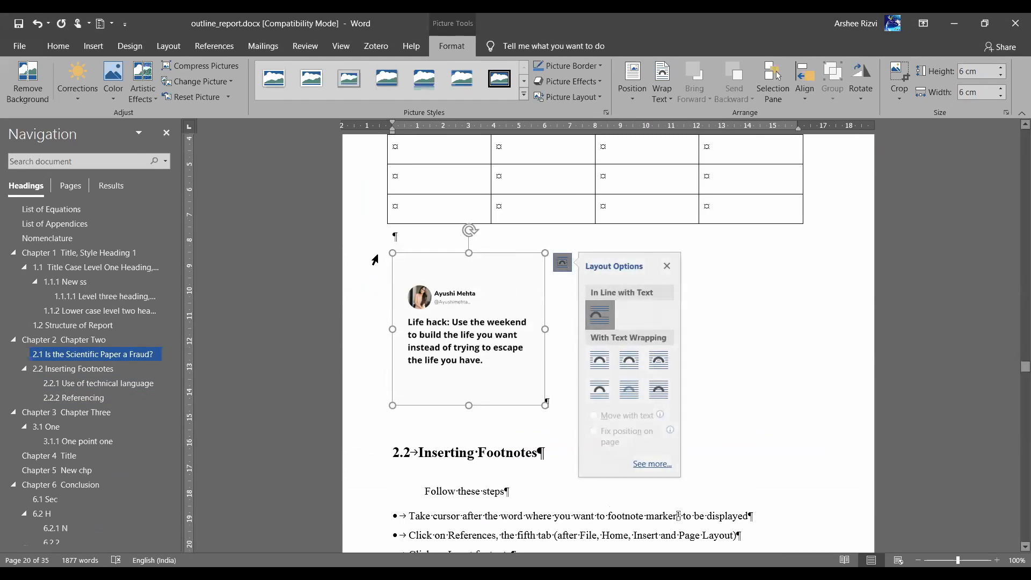
pyautogui.click(602, 389)
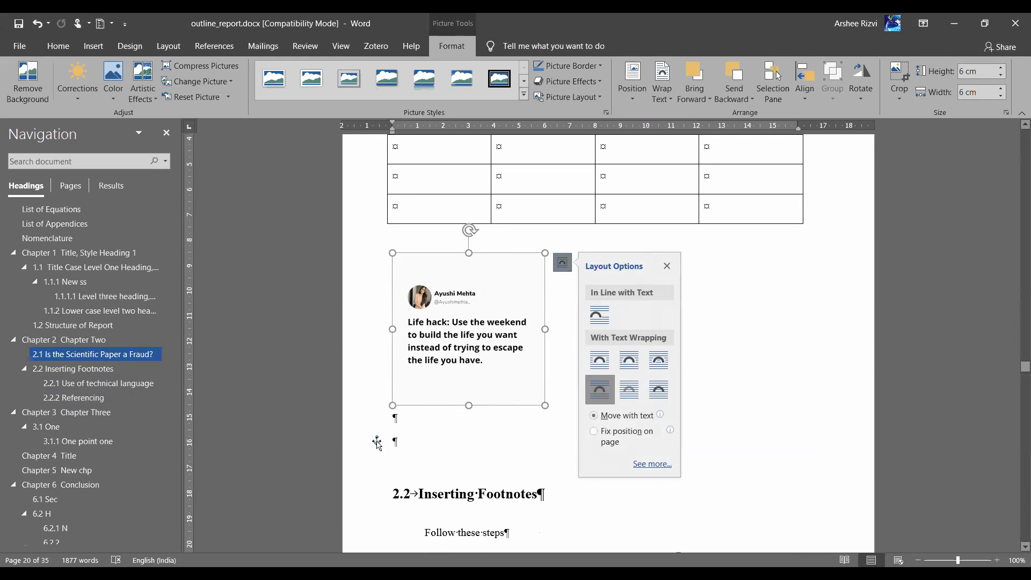
pyautogui.moveTo(462, 321)
pyautogui.mouseDown()
pyautogui.moveTo(445, 466)
pyautogui.moveTo(456, 324)
pyautogui.mouseUp()
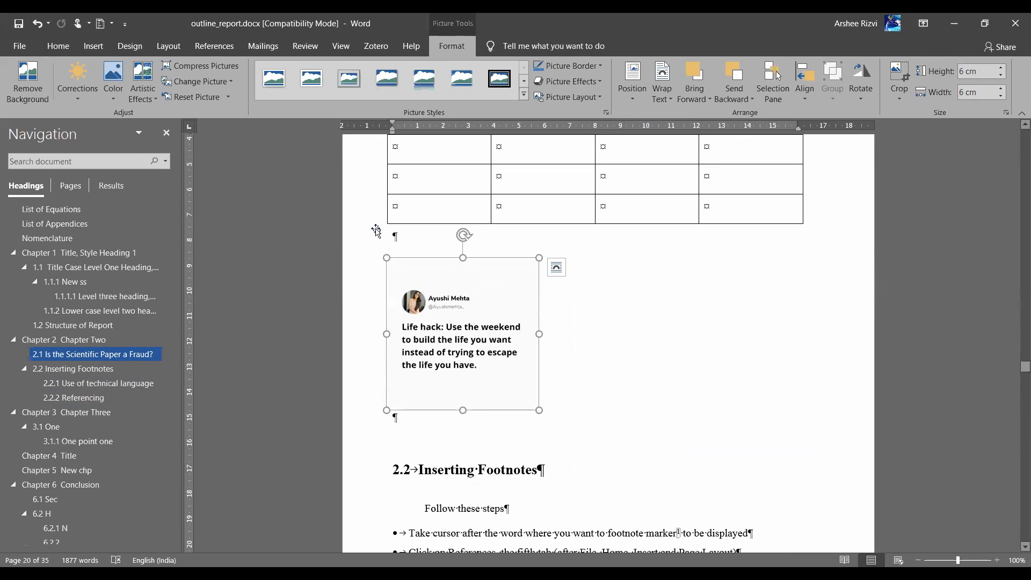
pyautogui.click(557, 267)
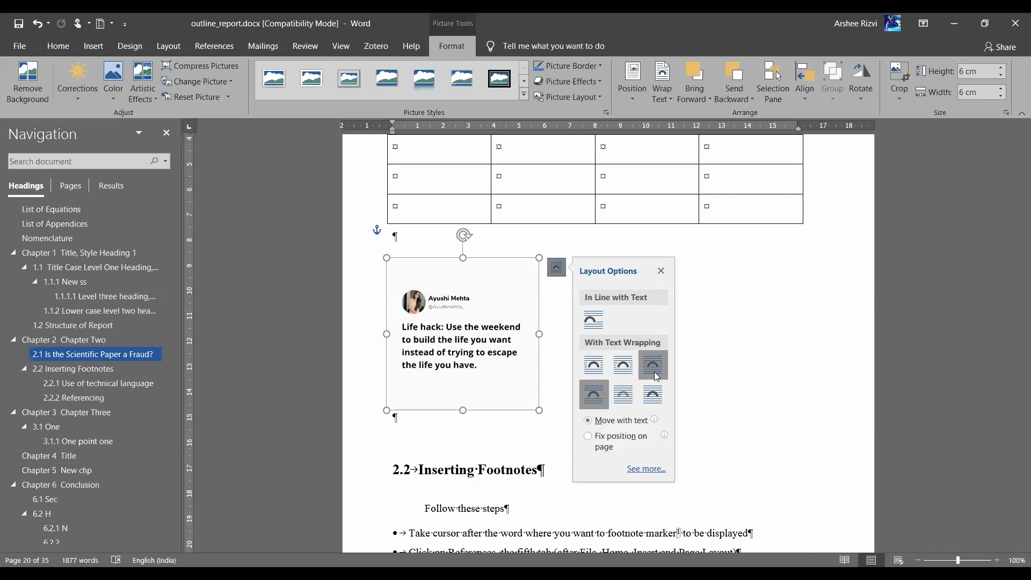
pyautogui.click(628, 373)
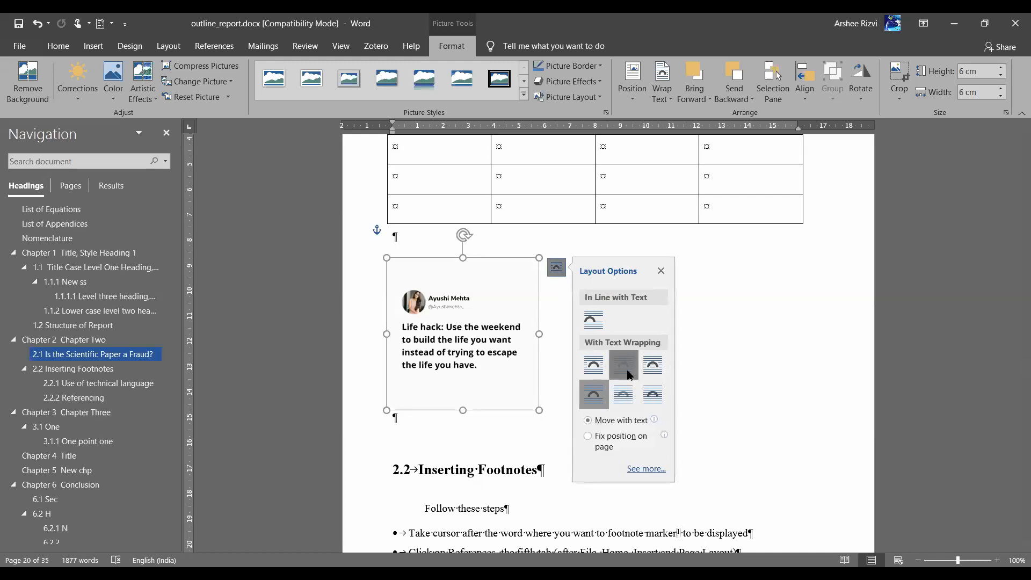
pyautogui.moveTo(469, 307); pyautogui.dragTo(493, 317)
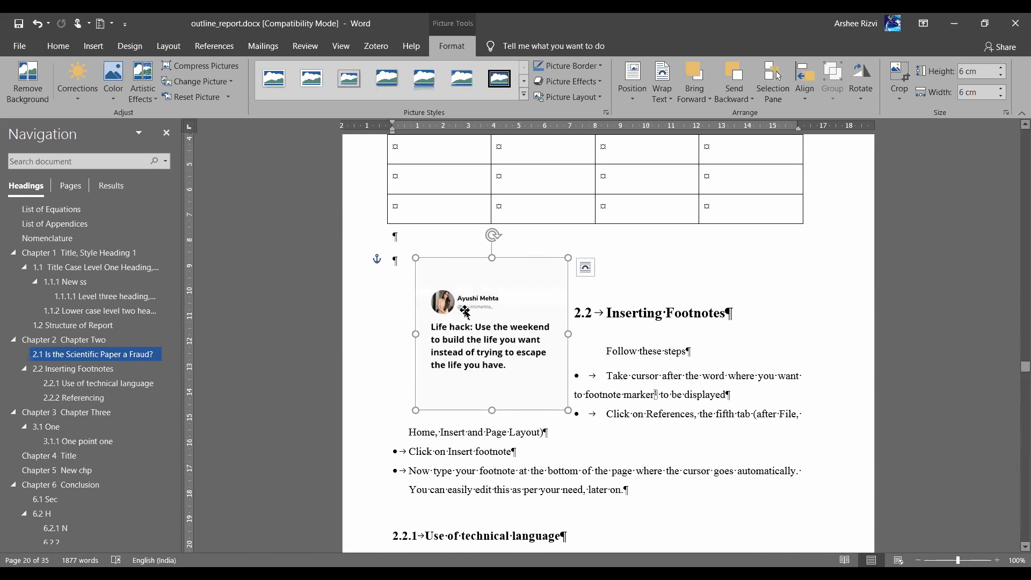
pyautogui.moveTo(427, 304); pyautogui.dragTo(703, 418)
# Set Top and Bottom wrapping and drag the tweet image onto the empty line above 2.2
pyautogui.scroll(-5, 704, 418)
pyautogui.scroll(-1, 704, 418)
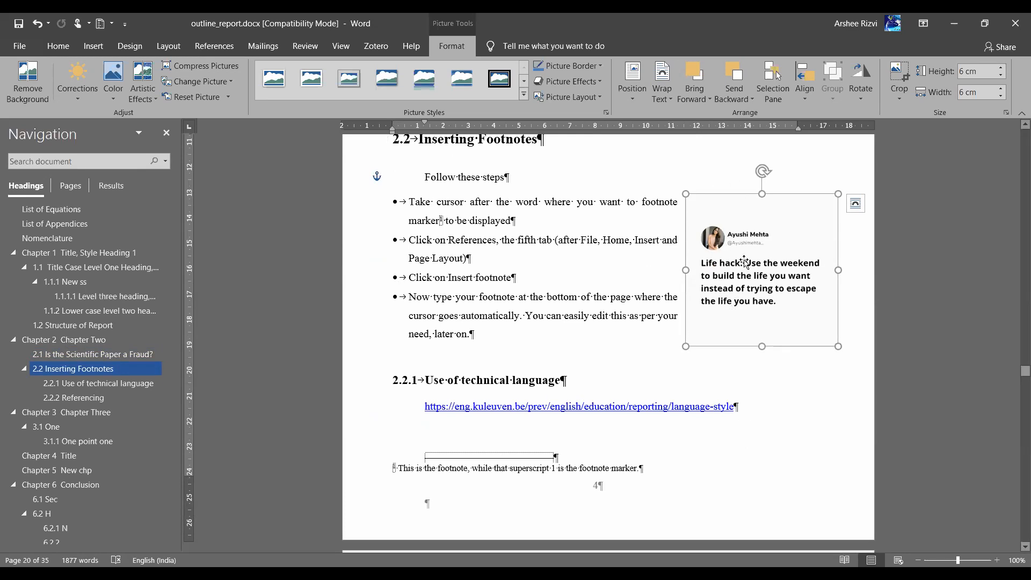
pyautogui.click(856, 203)
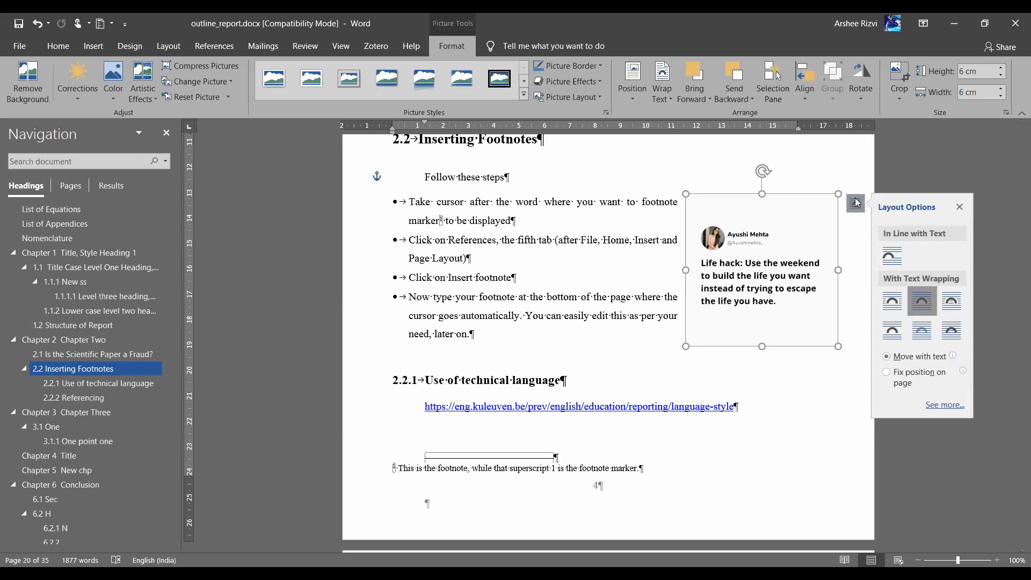
pyautogui.click(893, 332)
pyautogui.moveTo(705, 255); pyautogui.dragTo(516, 254)
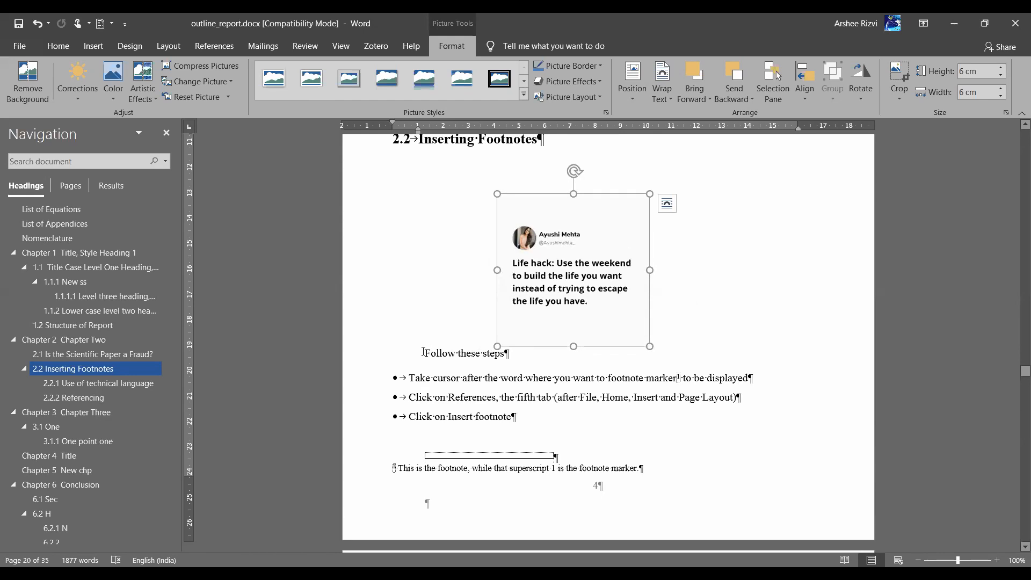
pyautogui.click(667, 204)
pyautogui.moveTo(533, 271); pyautogui.dragTo(487, 247)
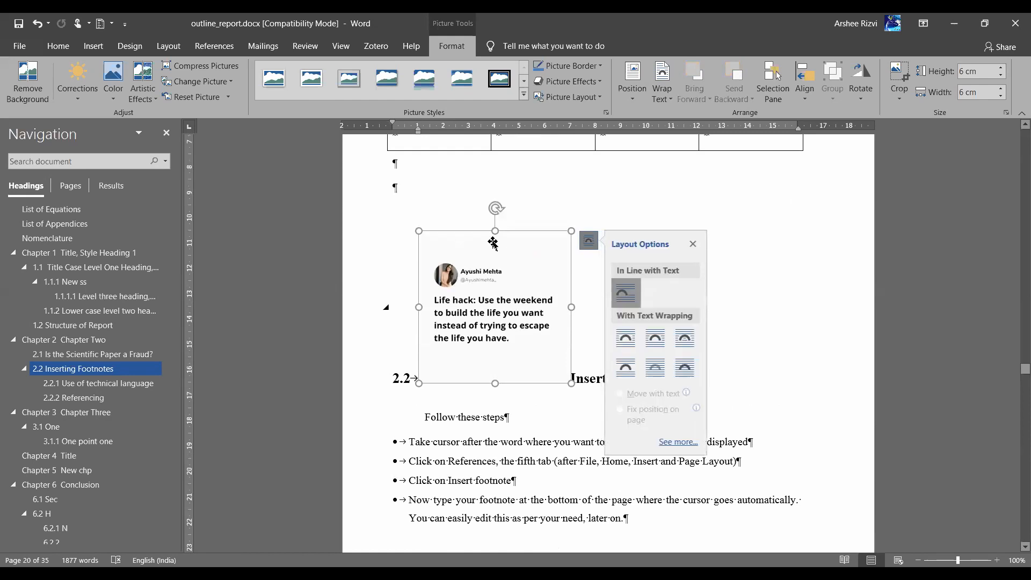
pyautogui.moveTo(490, 299); pyautogui.dragTo(378, 196)
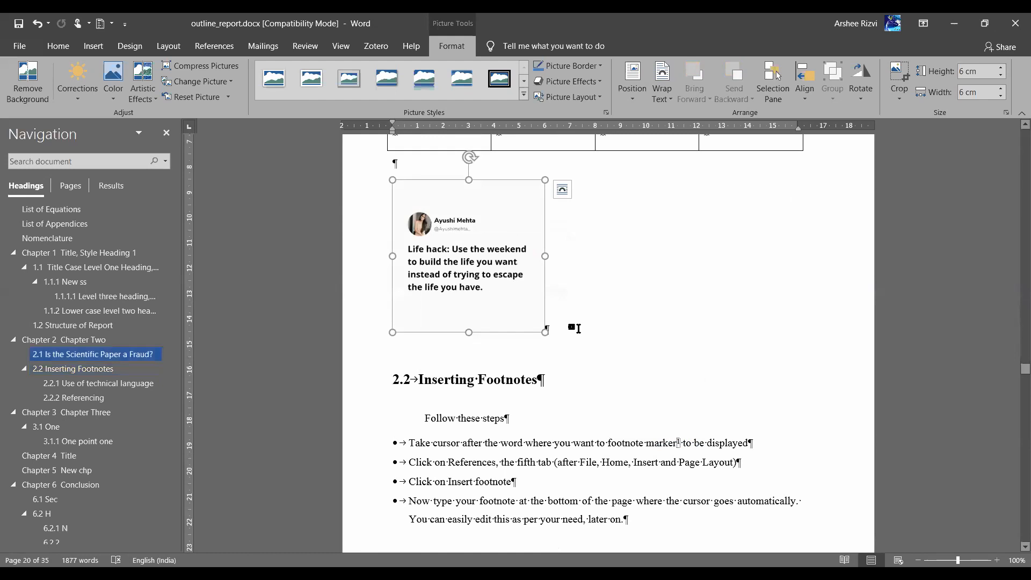
pyautogui.click(576, 328)
pyautogui.click(477, 266)
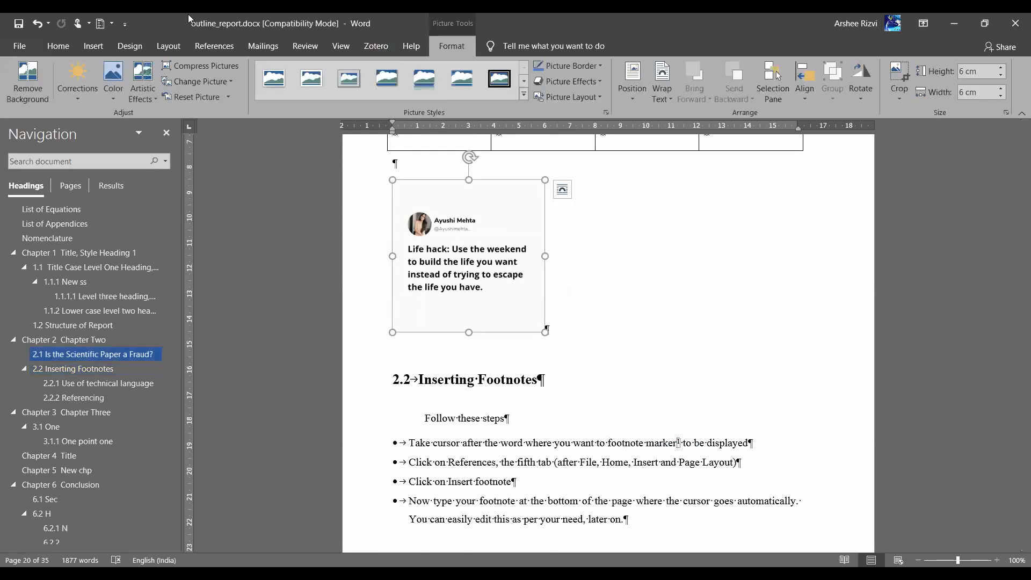
# Insert a Figure-labelled caption 'Figure 2.1: tweet' below the tweet image
pyautogui.click(214, 45)
pyautogui.click(626, 81)
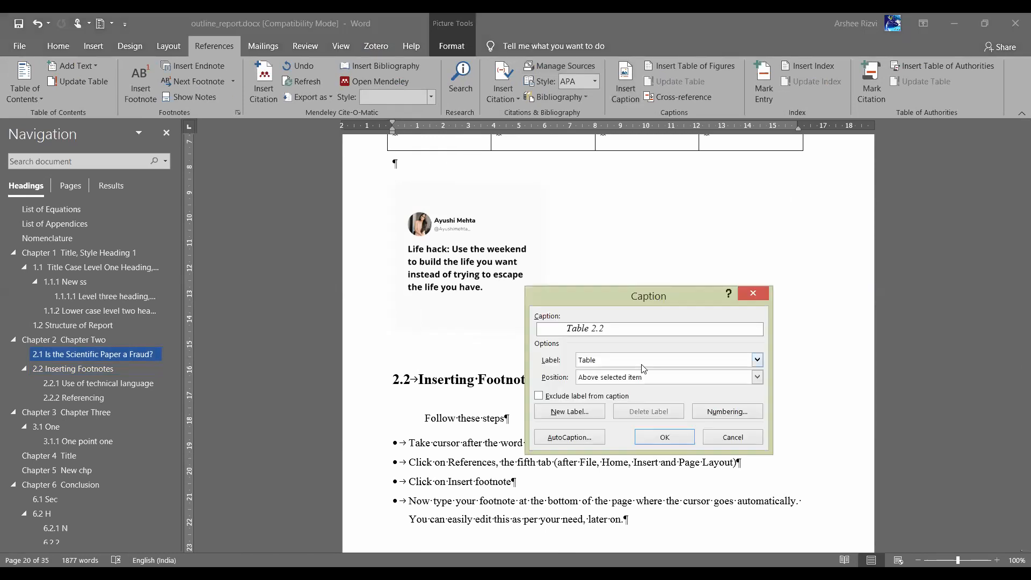
pyautogui.click(642, 365)
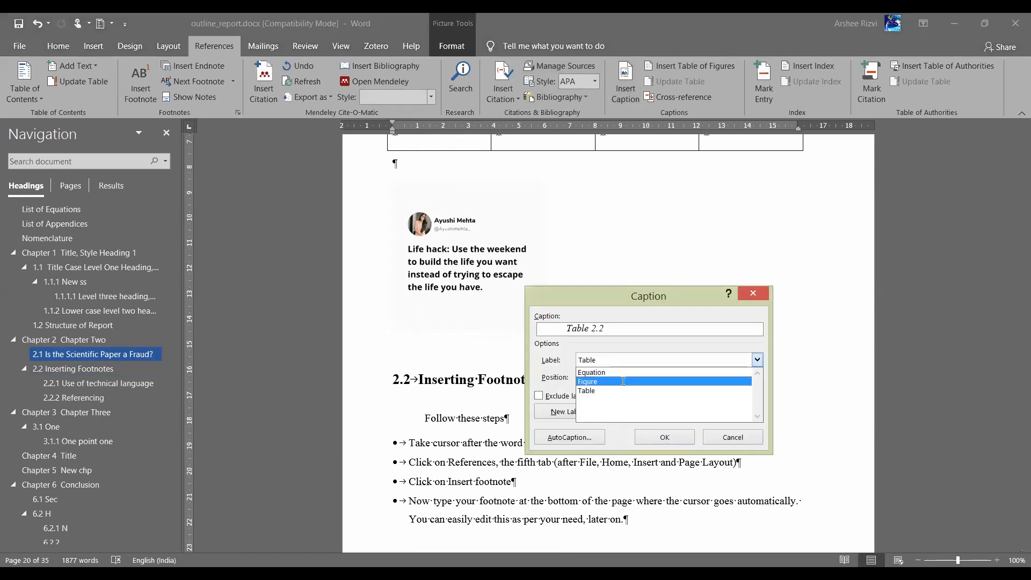
pyautogui.click(623, 383)
pyautogui.write(': ')
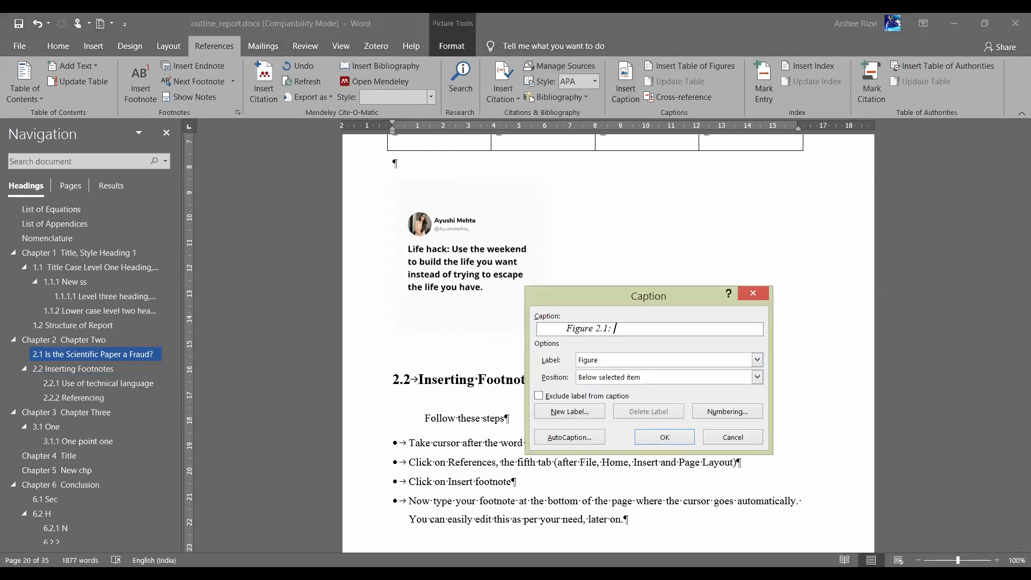
pyautogui.write('tweet')
pyautogui.press('Return')
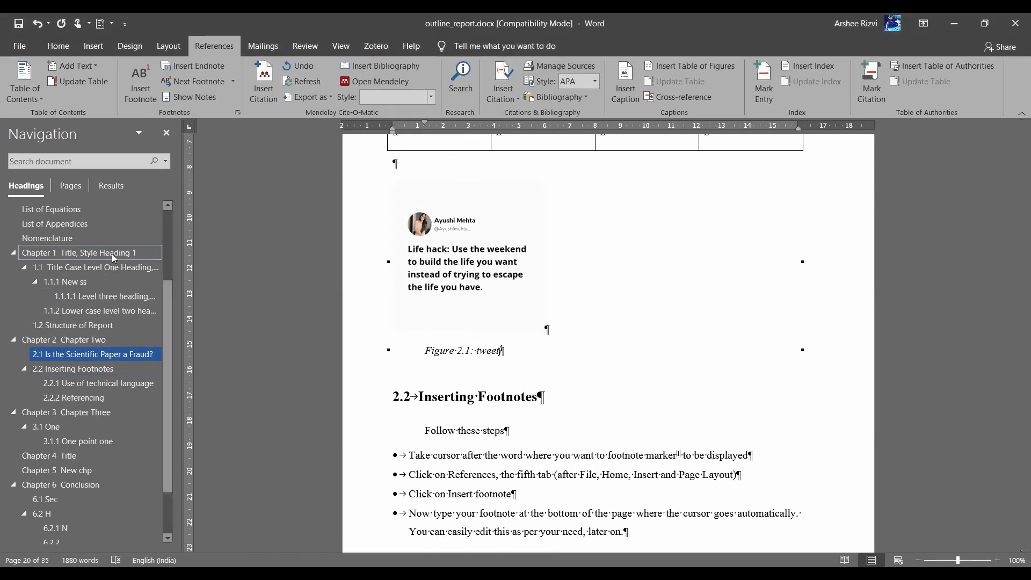
pyautogui.scroll(3, 112, 254)
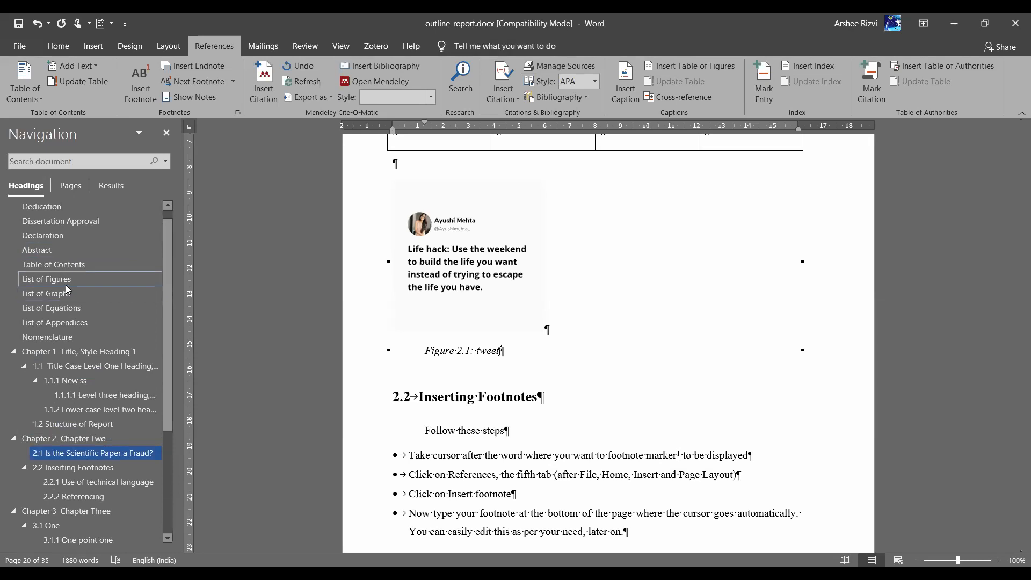
# Rebuild the entire List of Figures so it includes Figure 2.1: tweet
pyautogui.click(65, 281)
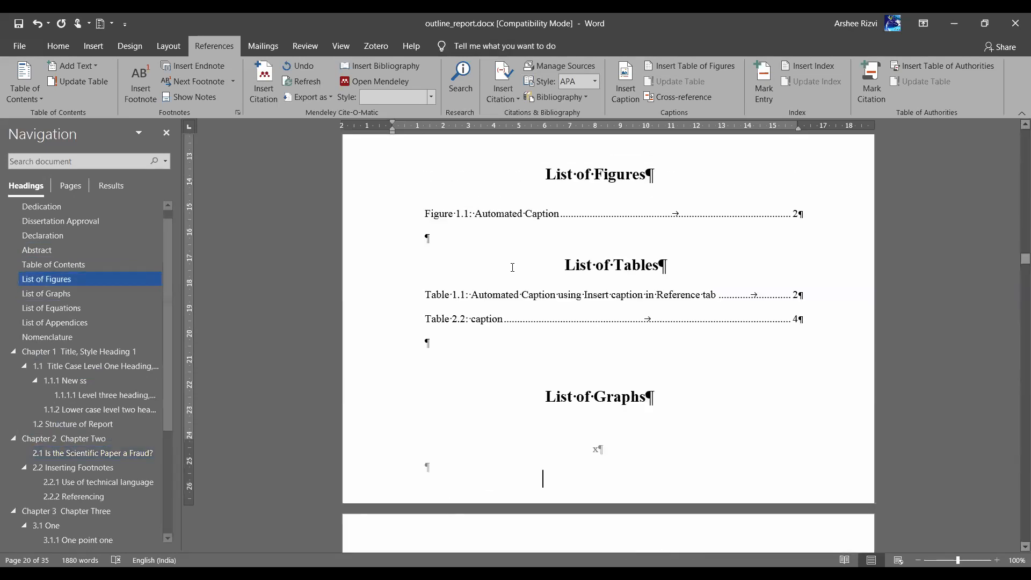
pyautogui.rightClick(516, 217)
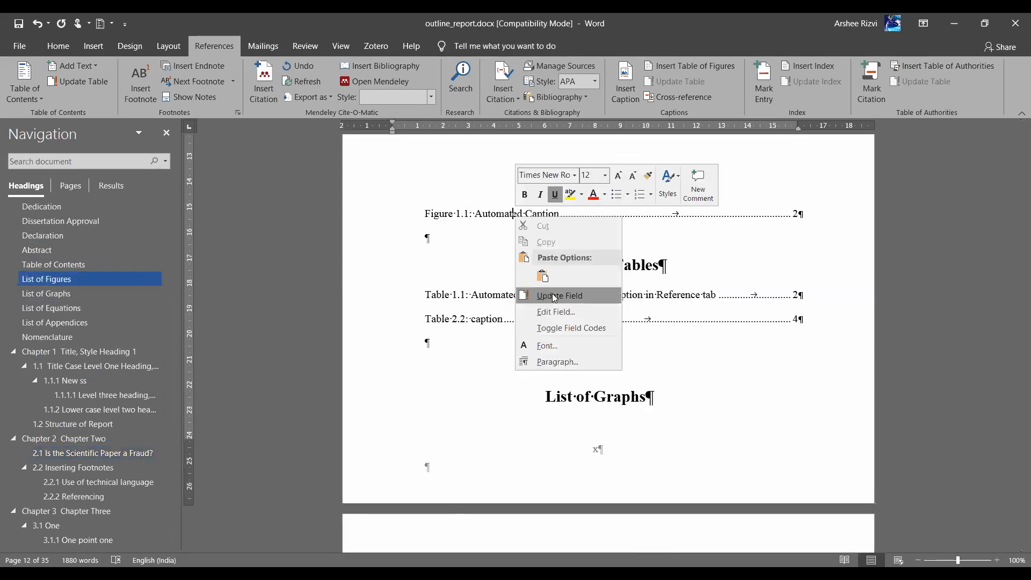
pyautogui.click(552, 294)
pyautogui.click(460, 296)
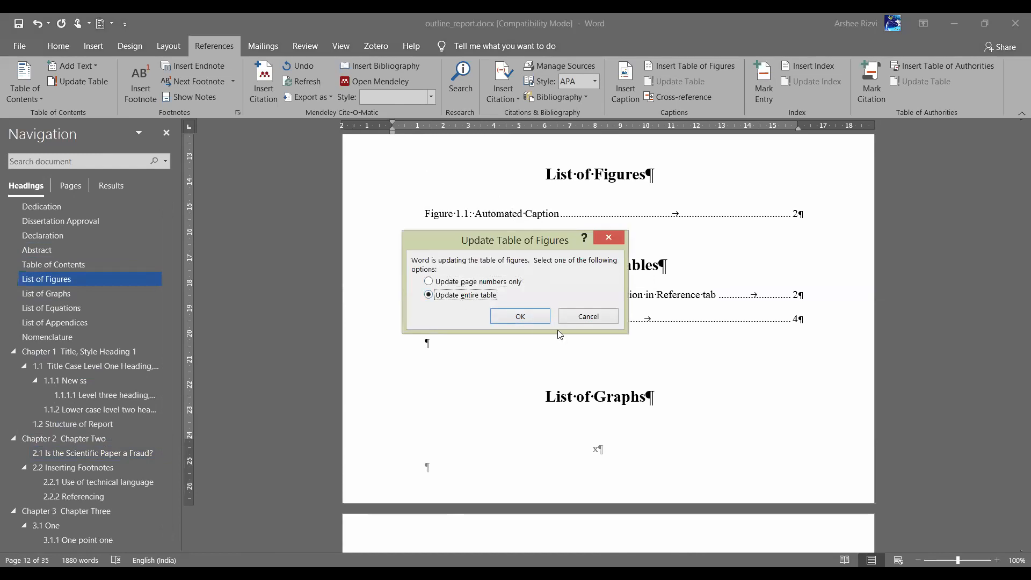
pyautogui.click(520, 317)
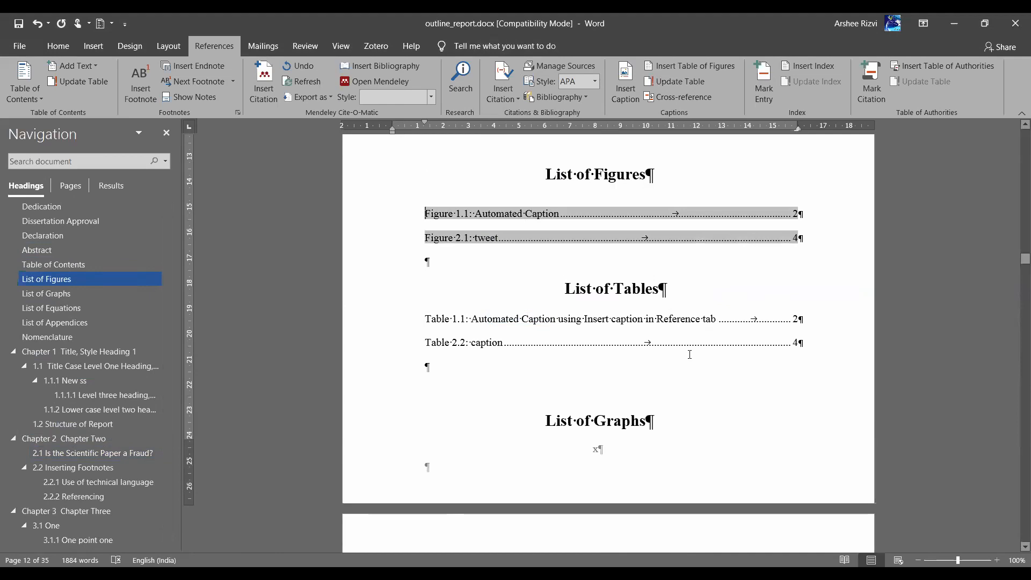
pyautogui.scroll(-2, 690, 353)
pyautogui.scroll(3, 719, 274)
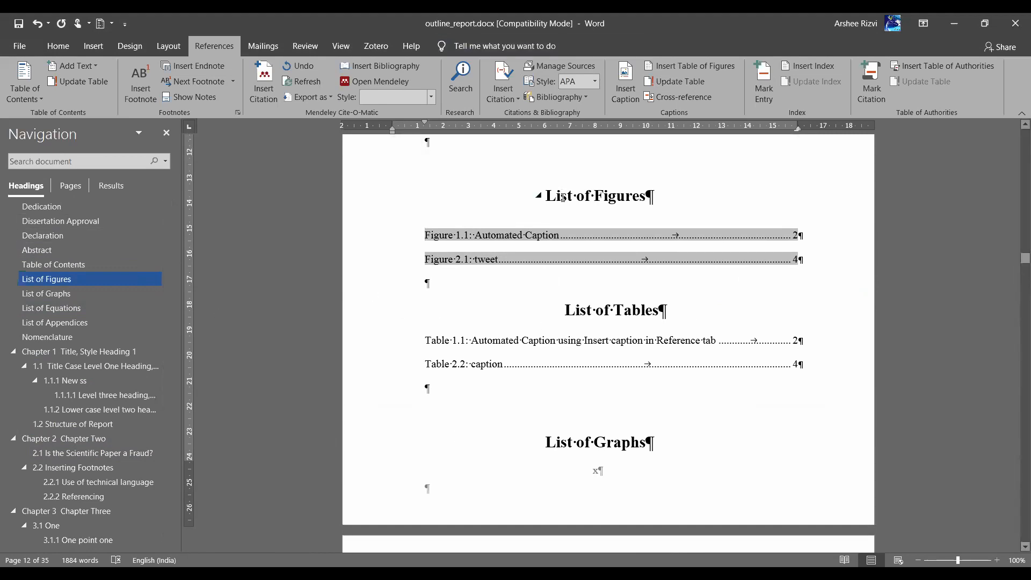
# Glance at the Home tab, return to References, and click into the Table 1.1 entry
pyautogui.click(58, 46)
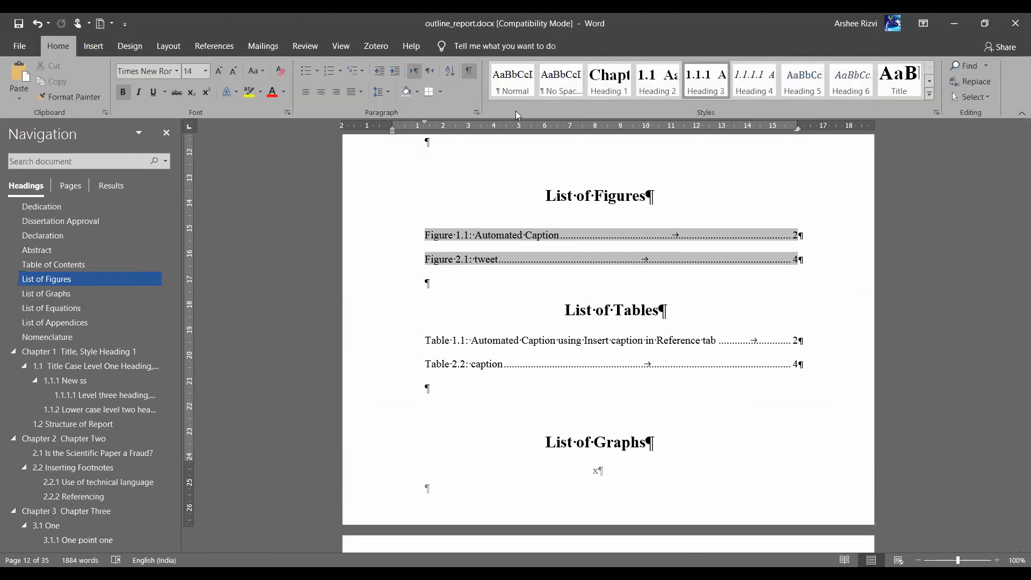
pyautogui.click(211, 47)
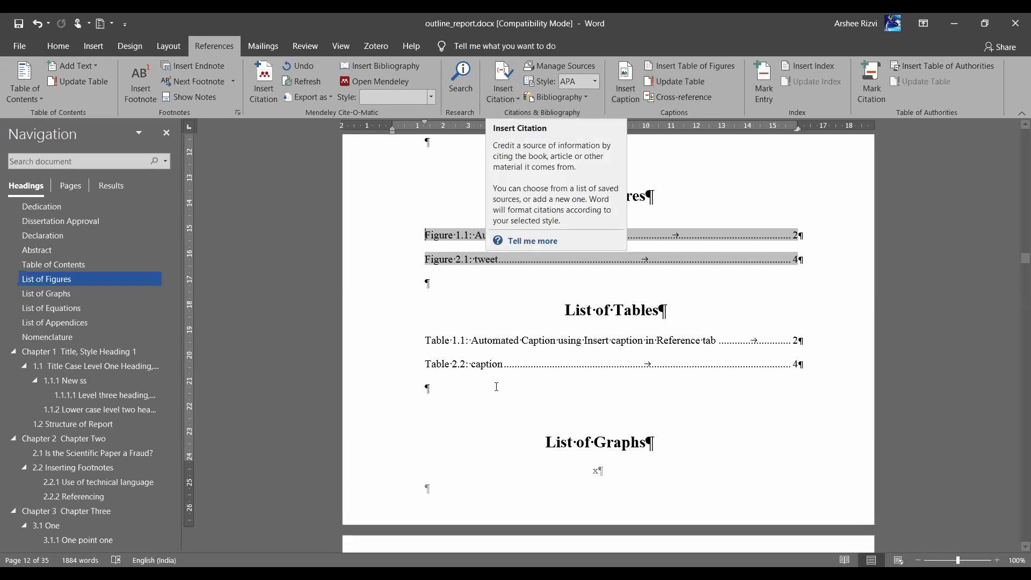
pyautogui.click(551, 342)
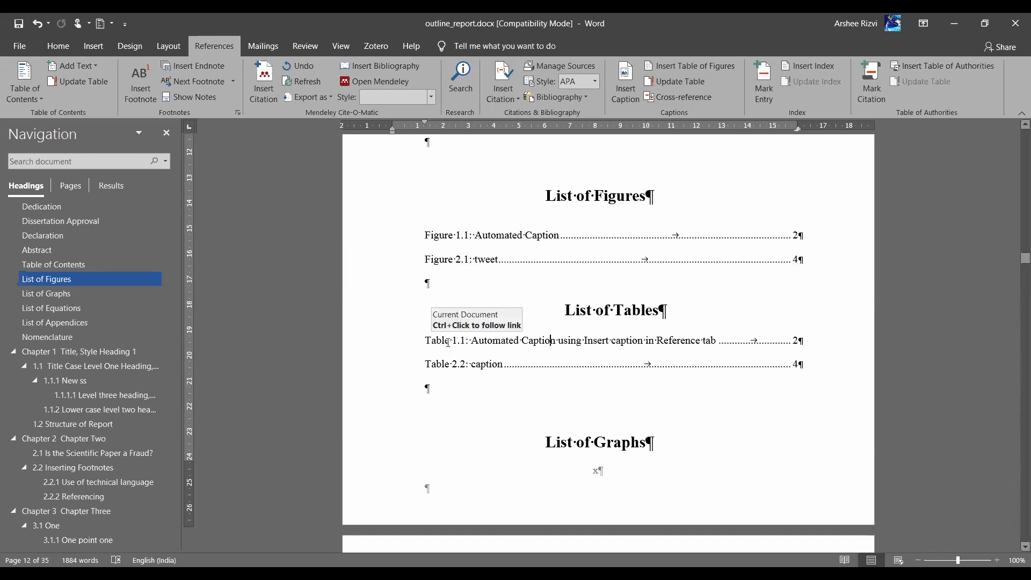
pyautogui.click(462, 342)
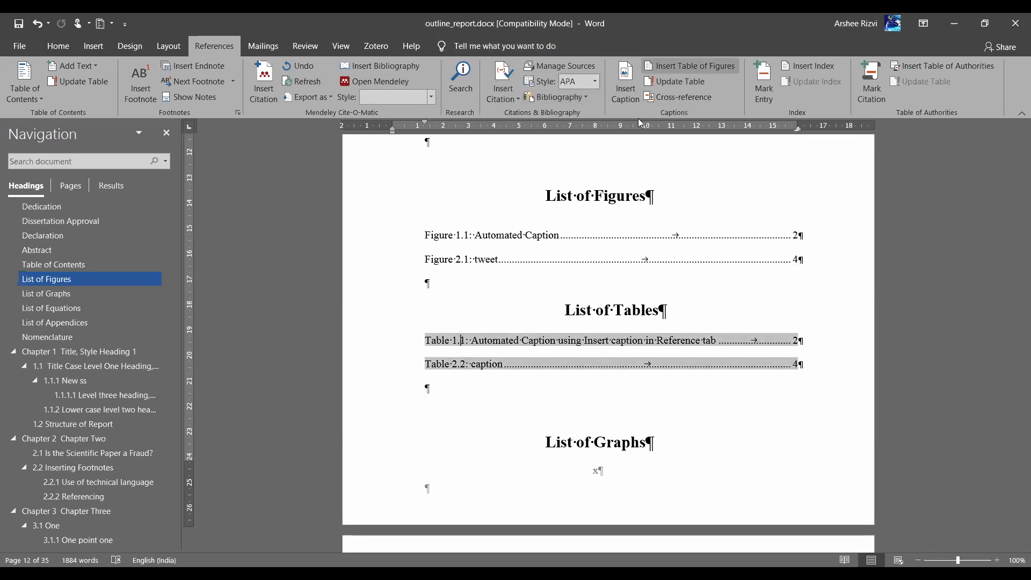
pyautogui.click(628, 86)
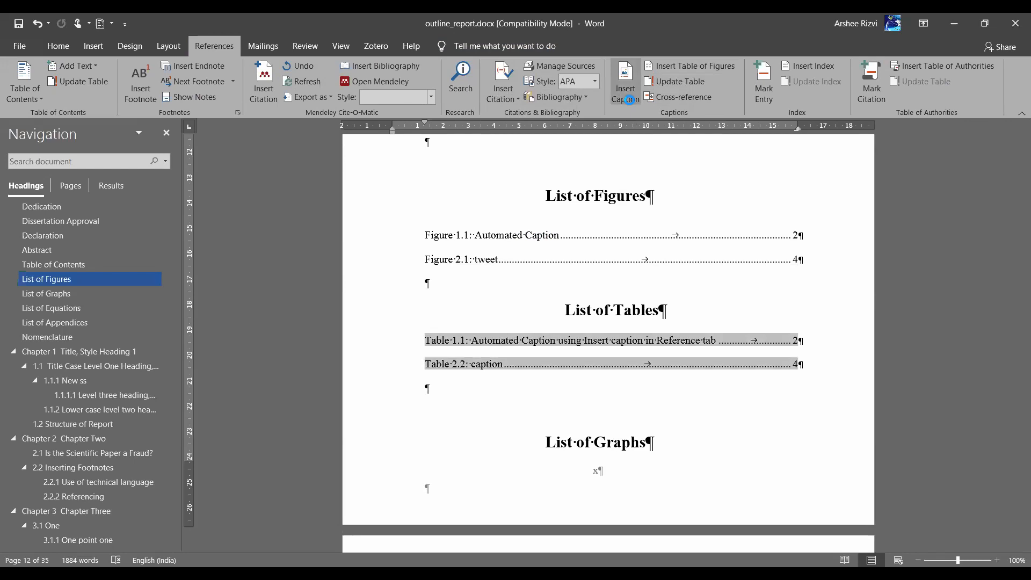
pyautogui.click(627, 366)
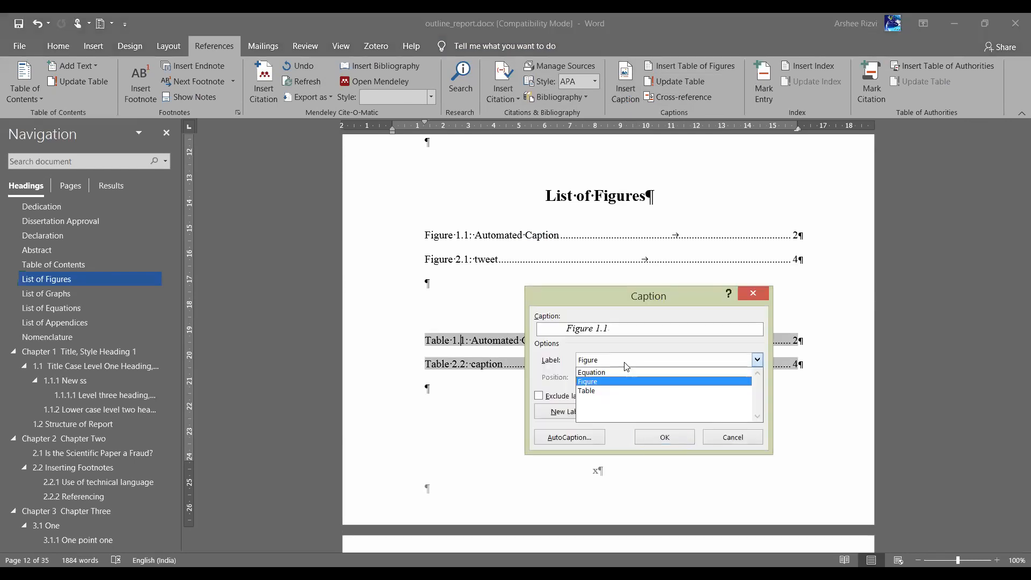
pyautogui.click(645, 382)
pyautogui.click(725, 414)
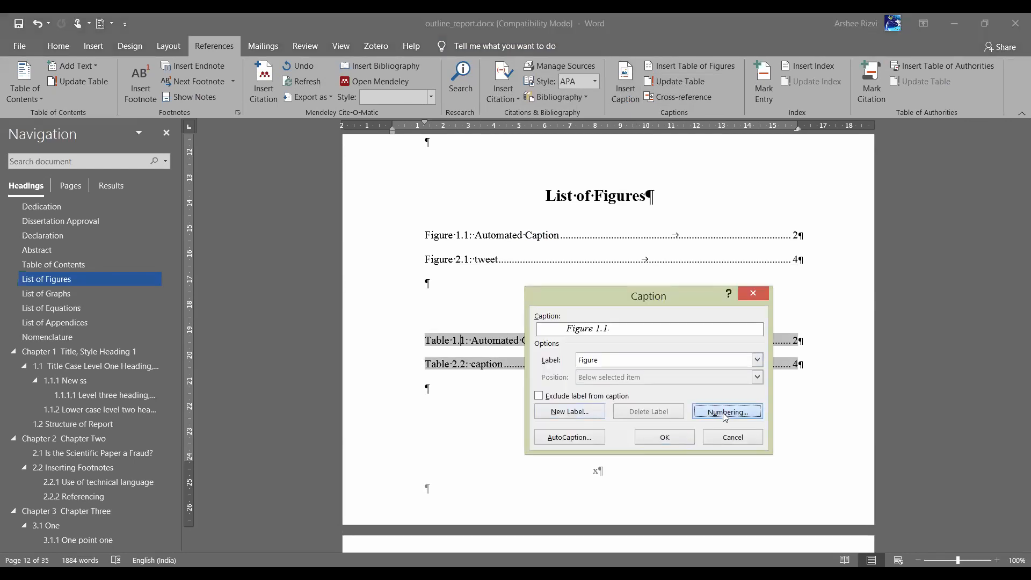
pyautogui.click(440, 263)
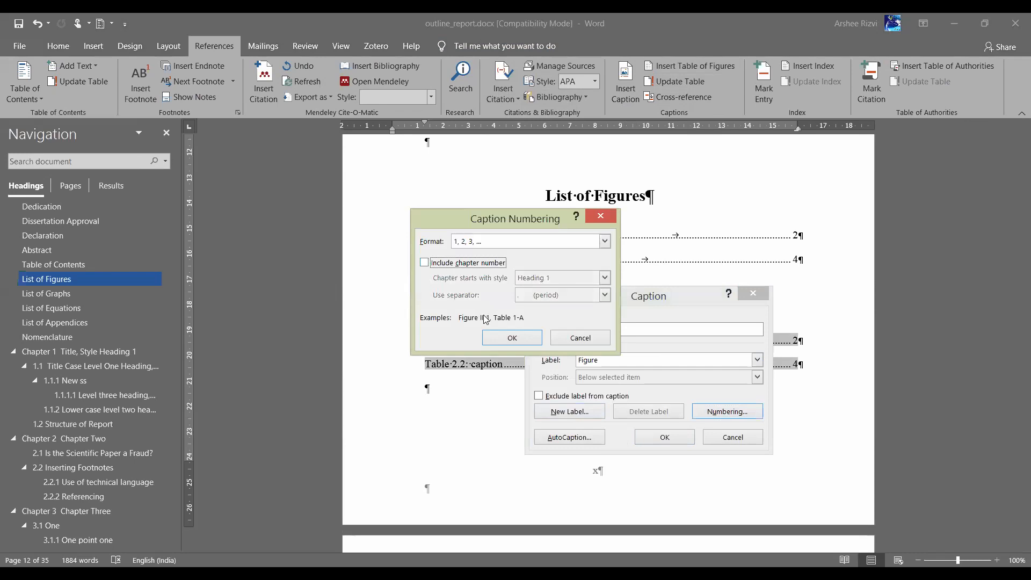
pyautogui.click(510, 337)
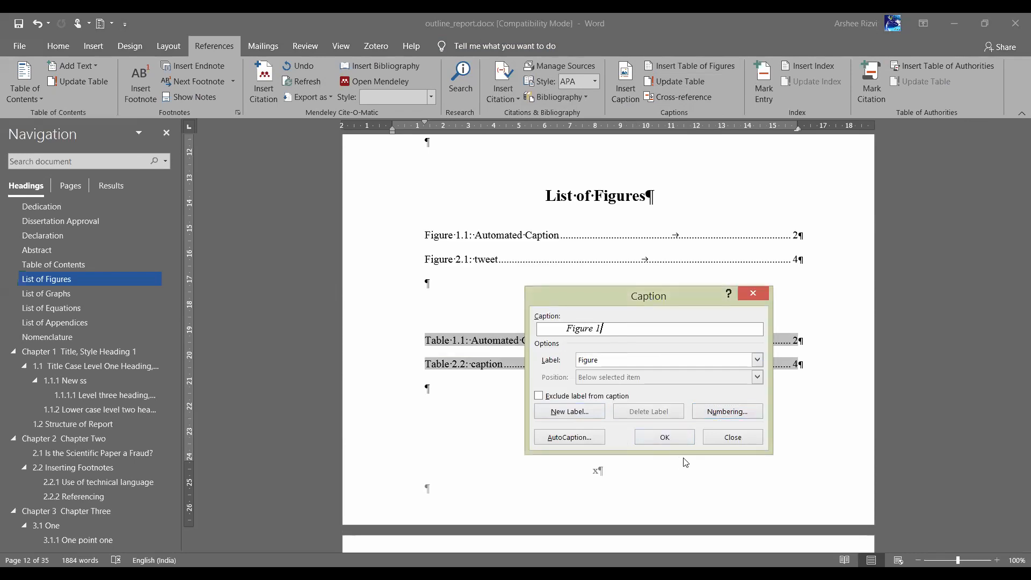
pyautogui.click(670, 443)
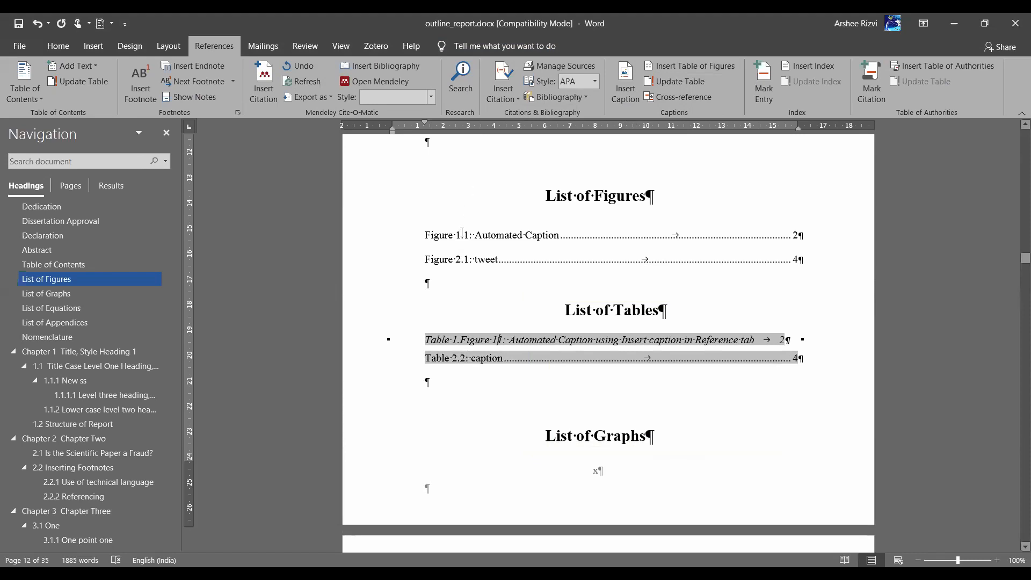
pyautogui.rightClick(463, 236)
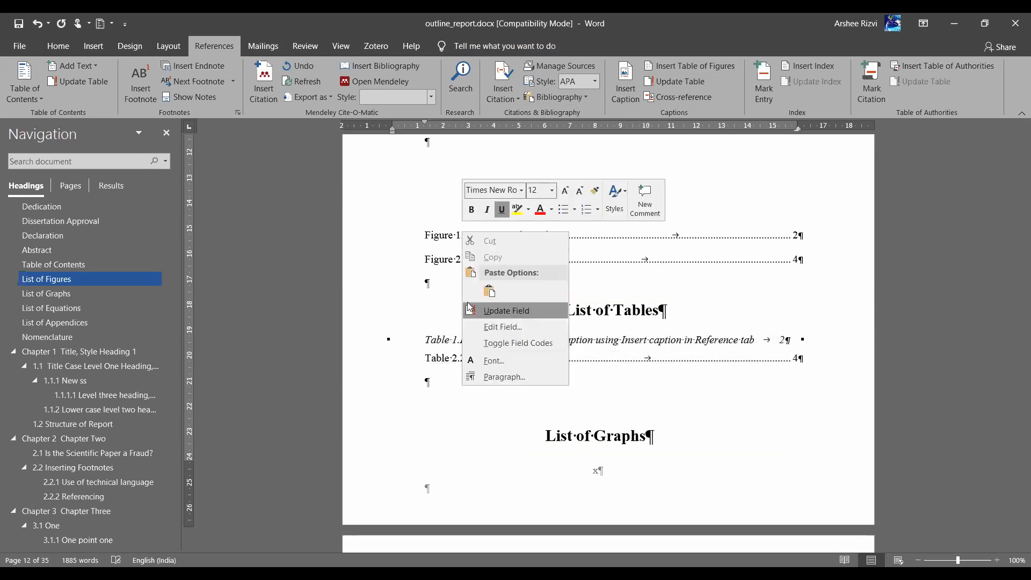
pyautogui.click(512, 316)
pyautogui.click(530, 318)
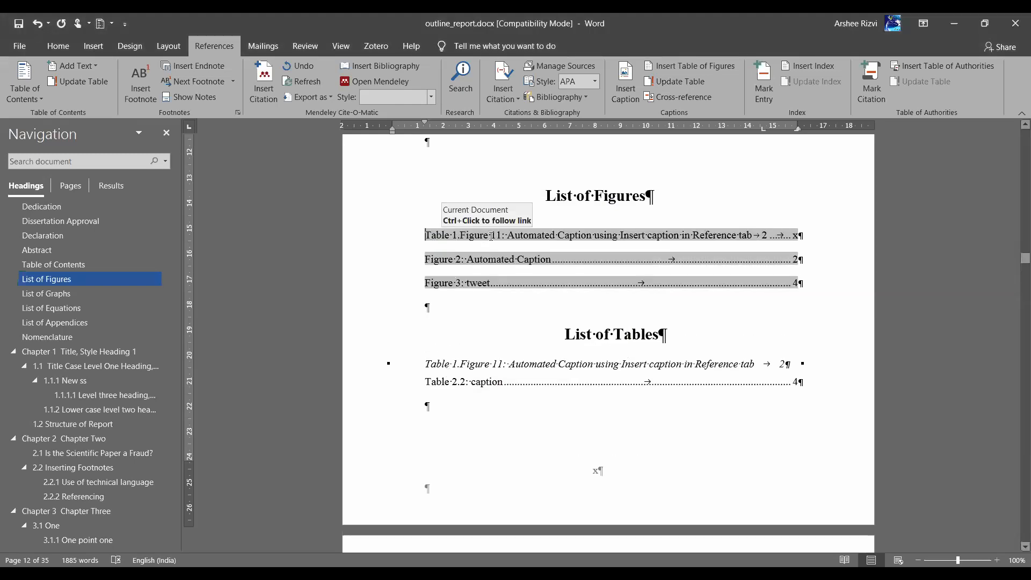
pyautogui.doubleClick(474, 366)
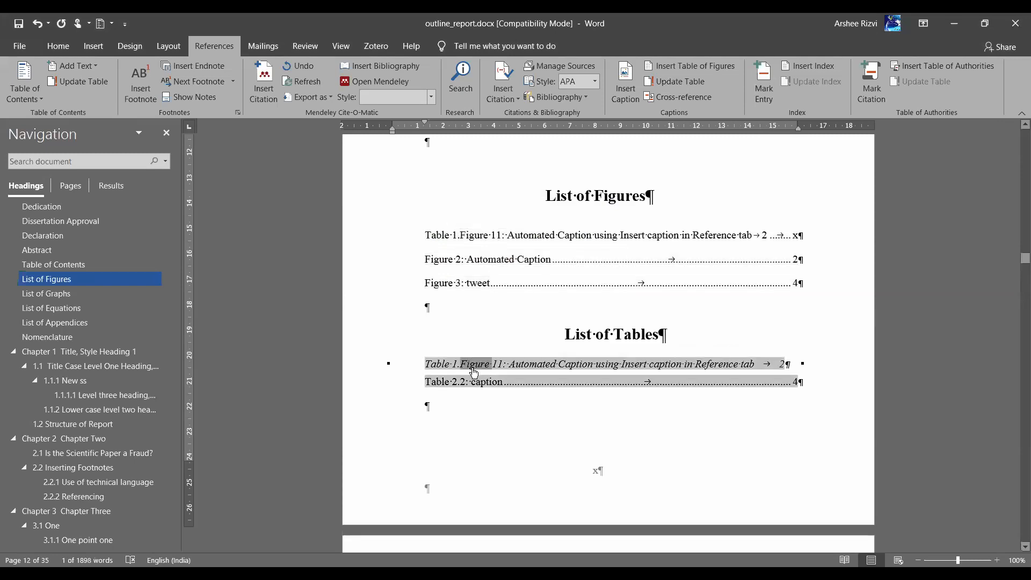
pyautogui.hotkey('ctrl', 'z')
pyautogui.hotkey('ctrl', 'z')
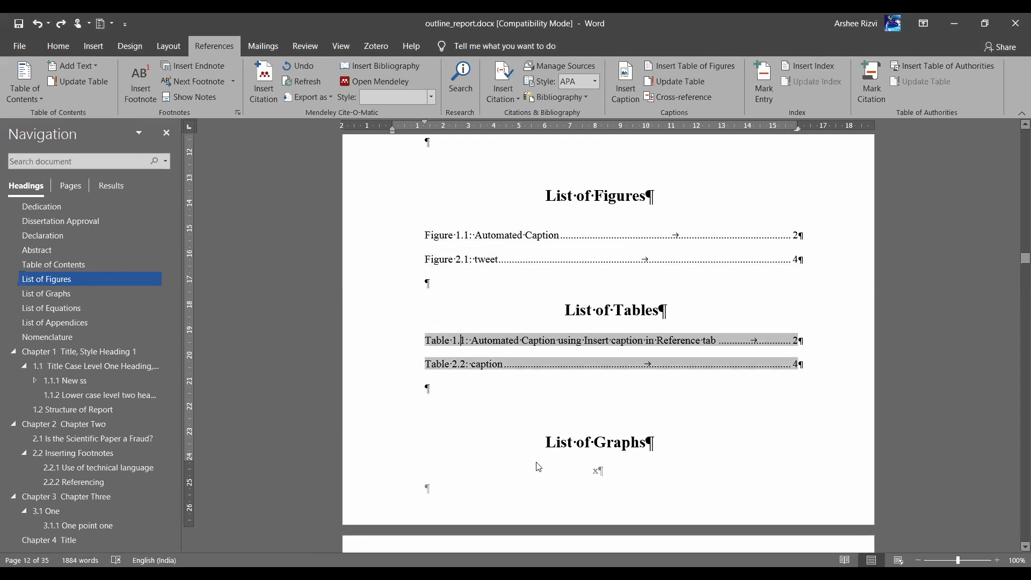
# Insert a new Figure 1 caption below the List of Tables
pyautogui.click(444, 387)
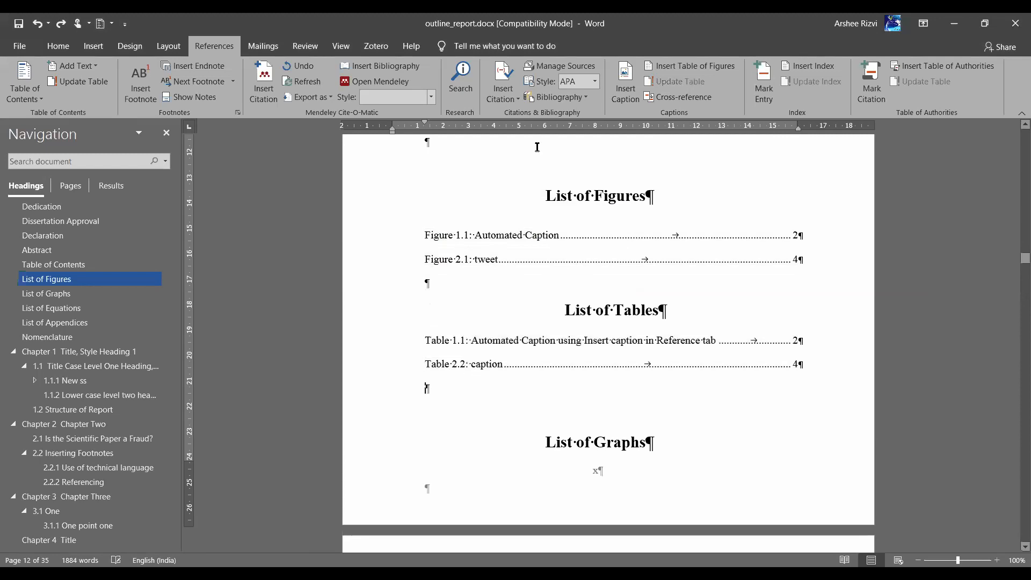
pyautogui.click(618, 93)
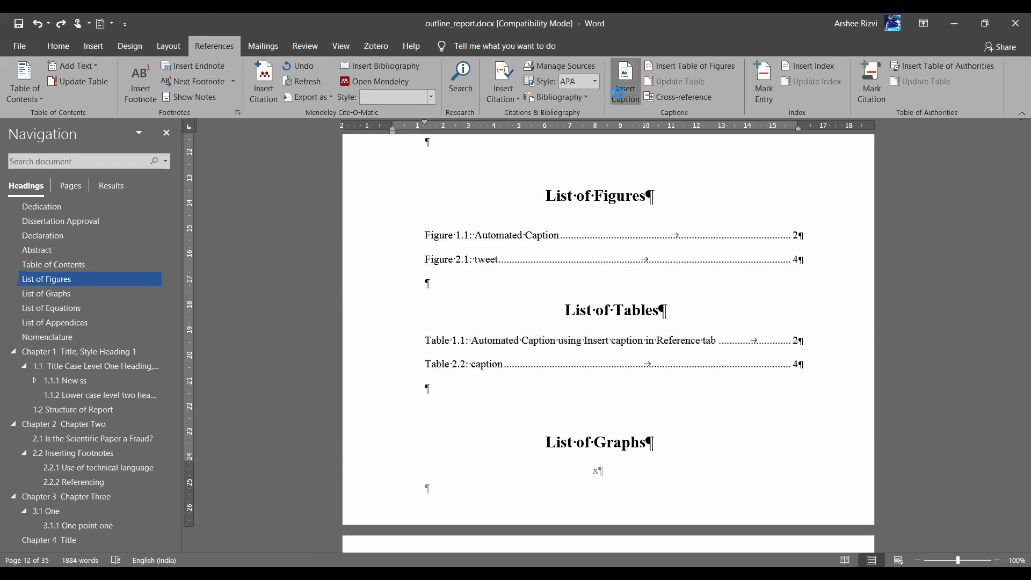
pyautogui.click(666, 437)
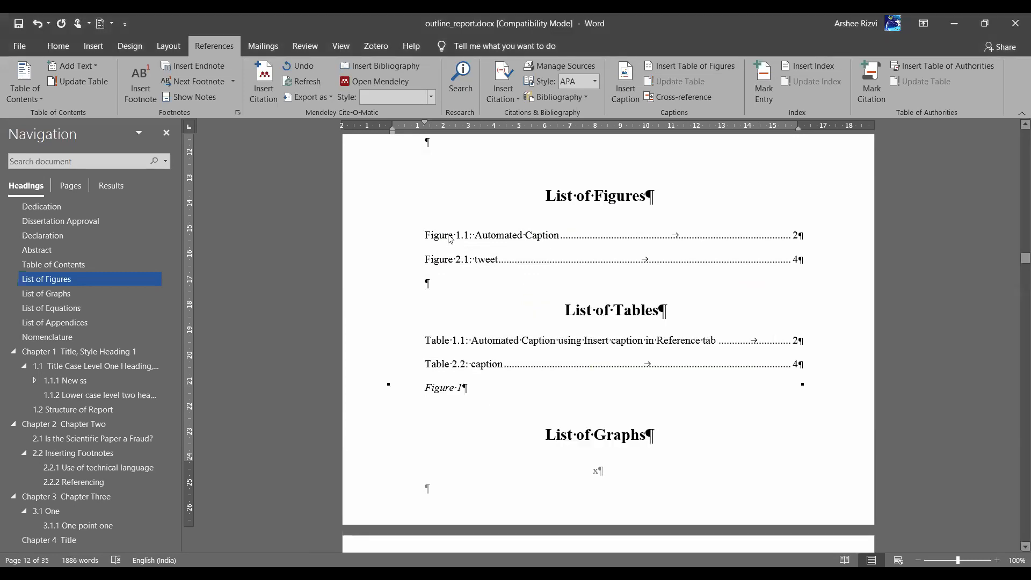
# Rebuild the entire List of Figures, then jump to the Chapter 2 heading
pyautogui.rightClick(449, 237)
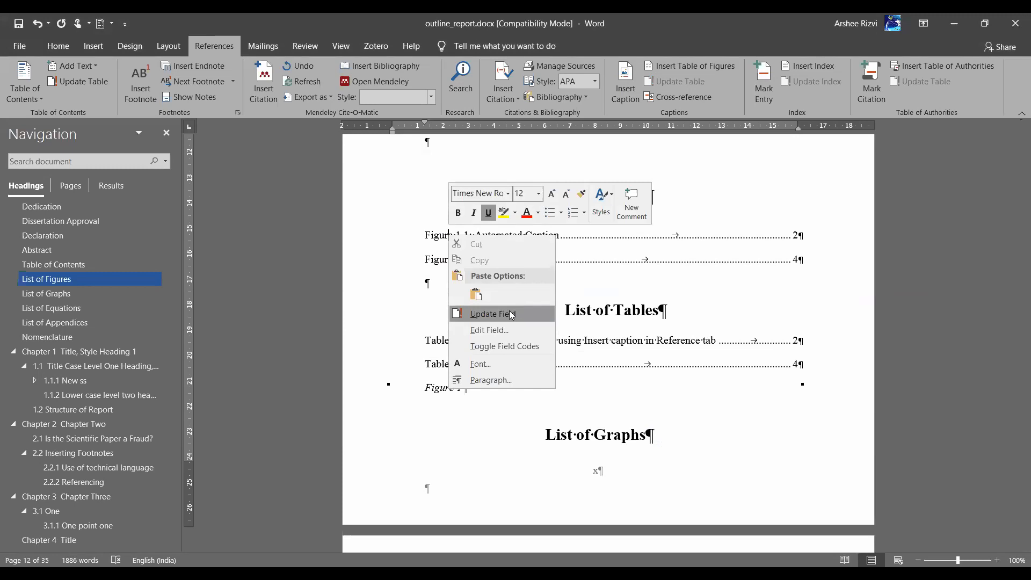
pyautogui.click(510, 314)
pyautogui.click(463, 295)
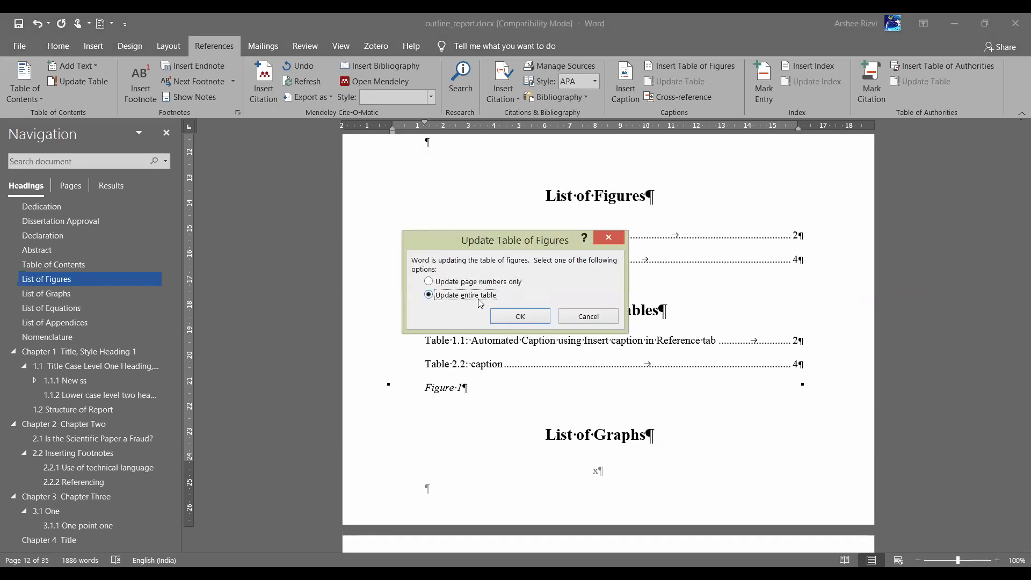
pyautogui.click(518, 317)
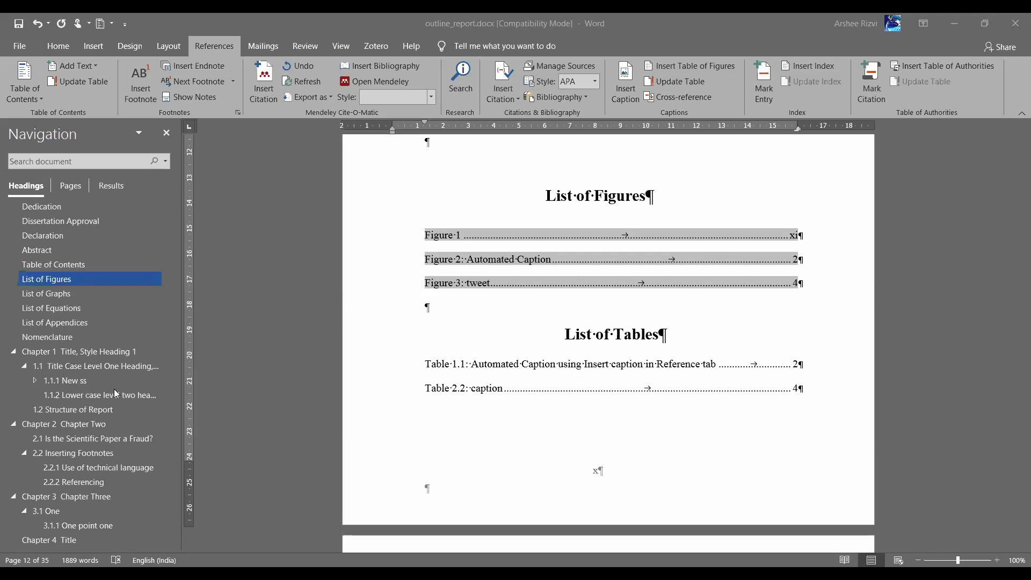
pyautogui.click(89, 424)
# Paste copies of the Chapter 2 tweet picture below the original and select the second copy
pyautogui.scroll(-10, 544, 350)
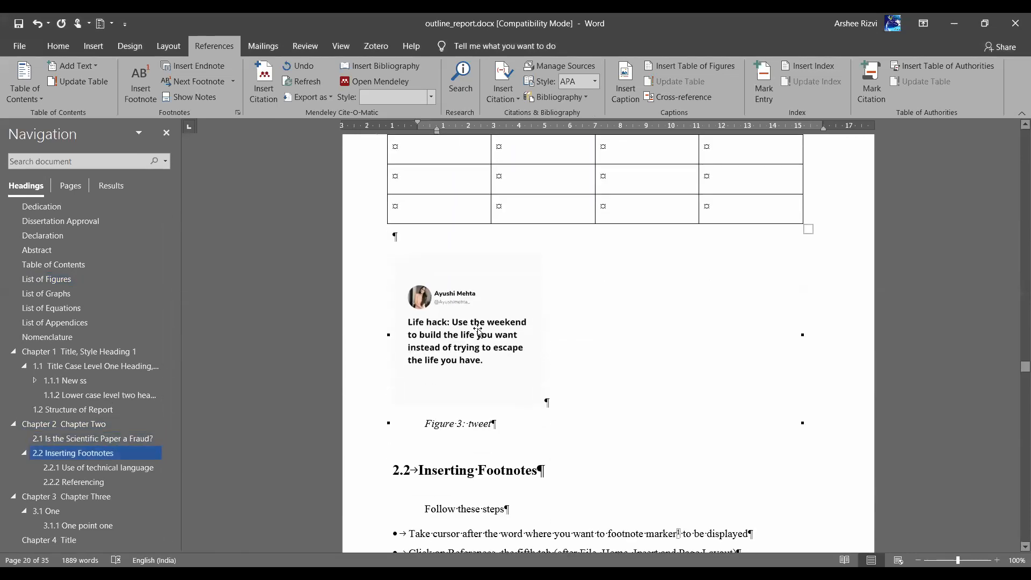
pyautogui.click(478, 330)
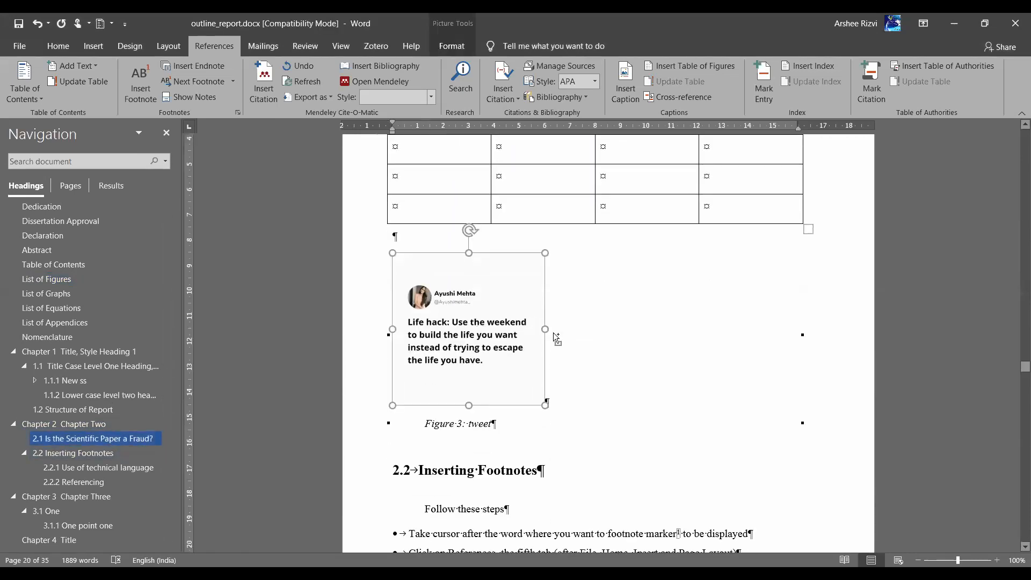
pyautogui.click(553, 333)
pyautogui.hotkey('ctrl', 'v')
pyautogui.hotkey('ctrl', 'v')
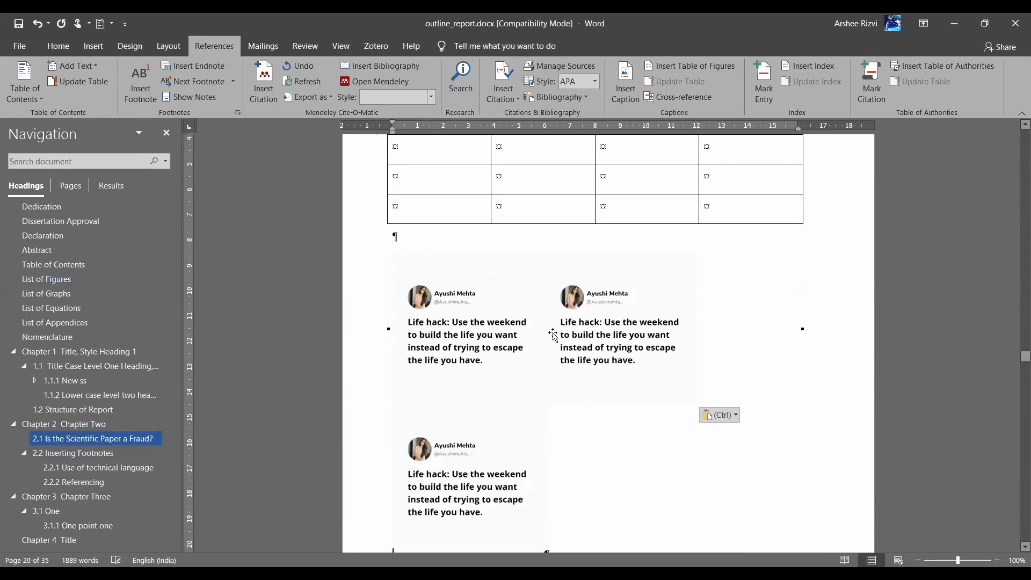
pyautogui.click(488, 341)
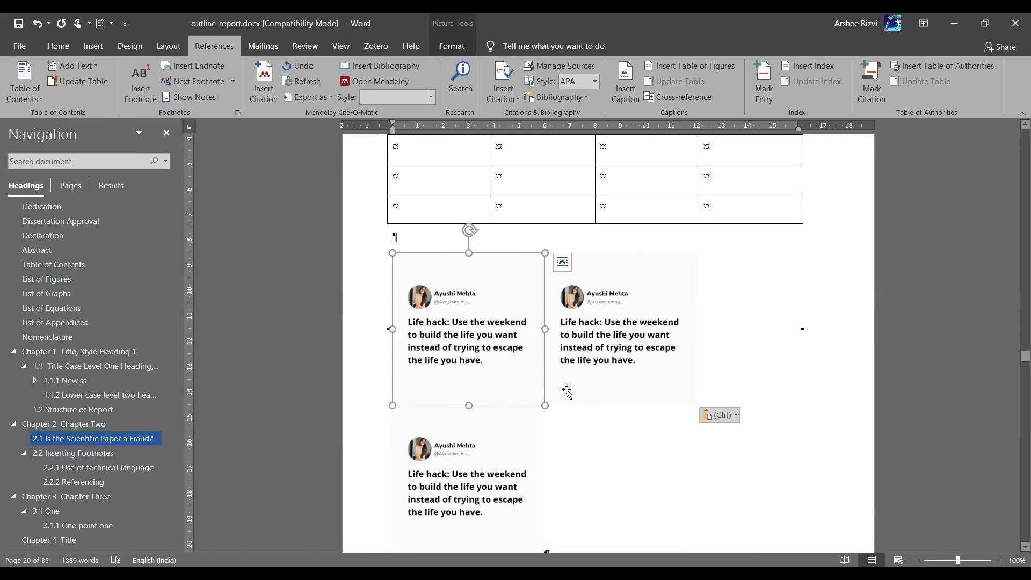
pyautogui.moveTo(568, 391); pyautogui.dragTo(505, 377)
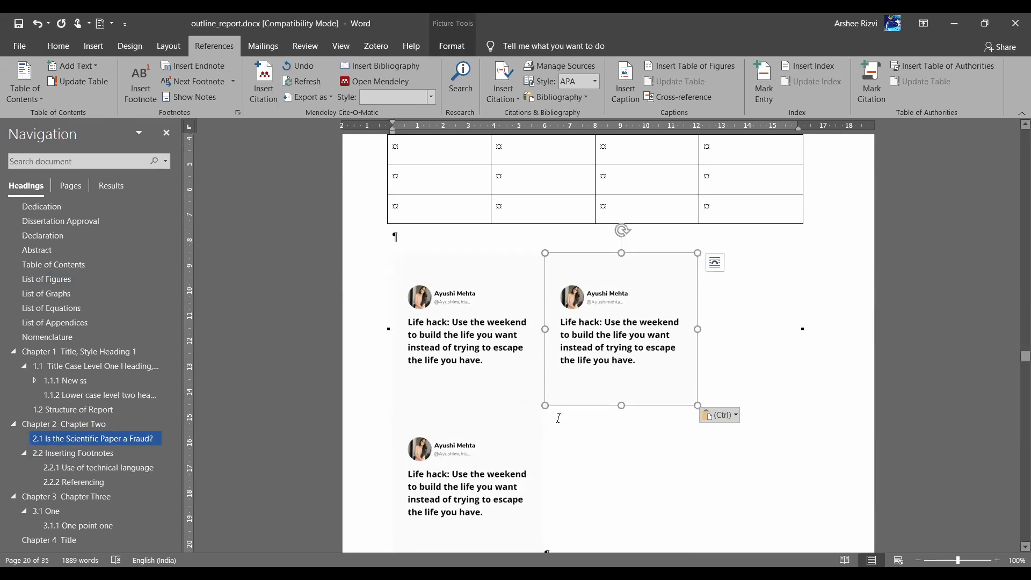
# Draw a blue rectangle and a blue circle beside the lower tweet, linked by an arrow
pyautogui.click(92, 46)
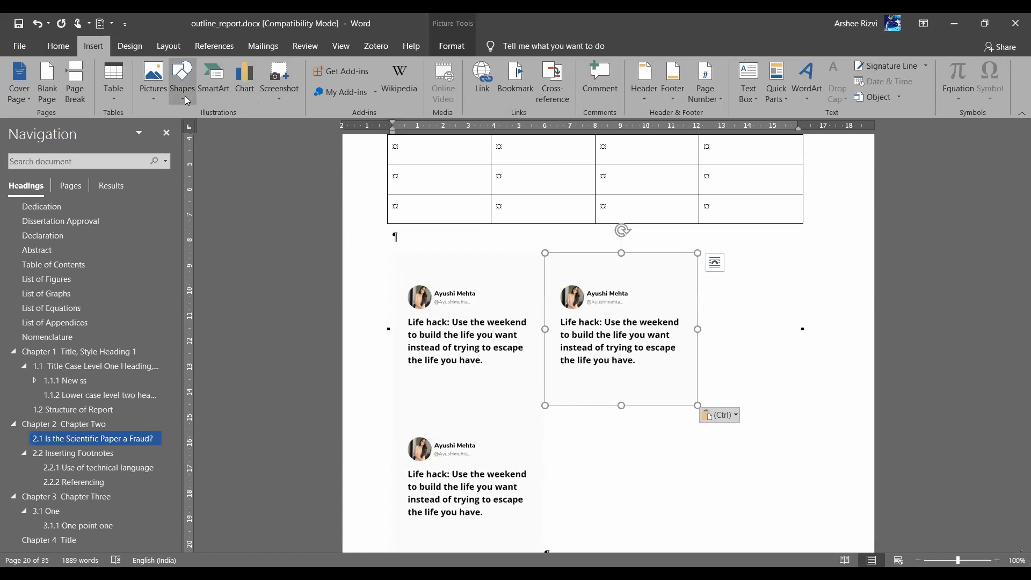
pyautogui.click(214, 128)
pyautogui.moveTo(624, 470); pyautogui.dragTo(690, 512)
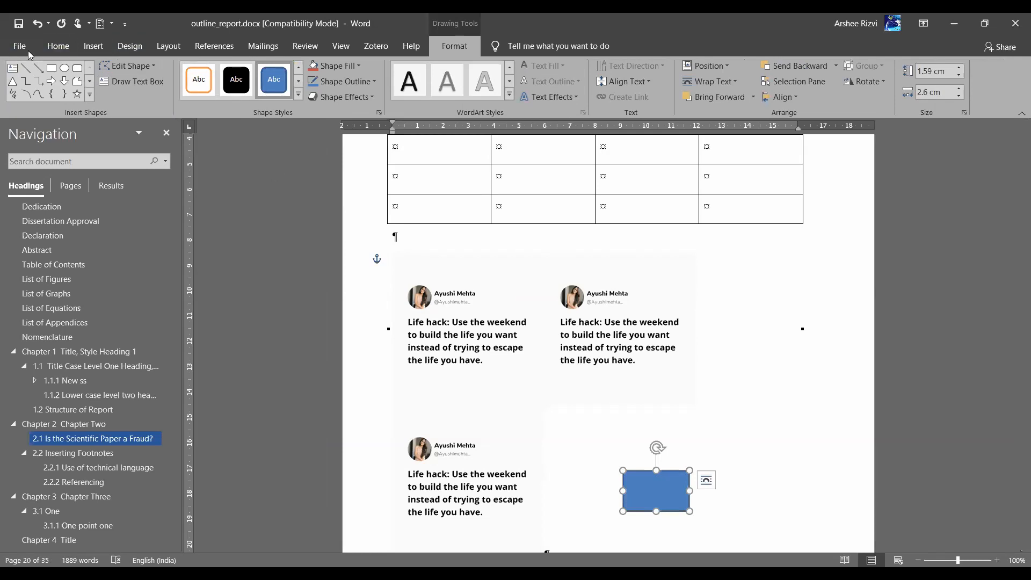
pyautogui.click(67, 66)
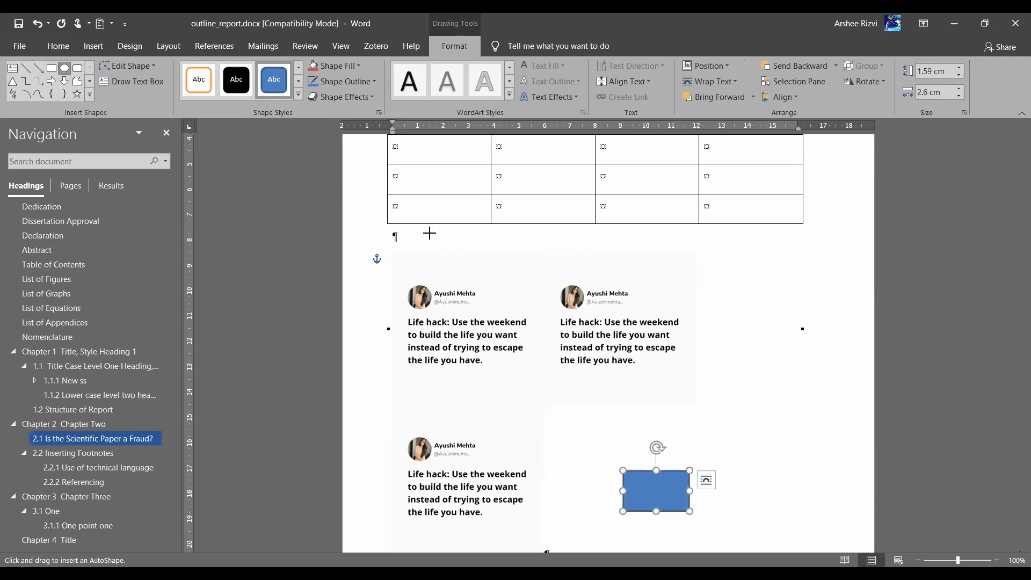
pyautogui.click(752, 449)
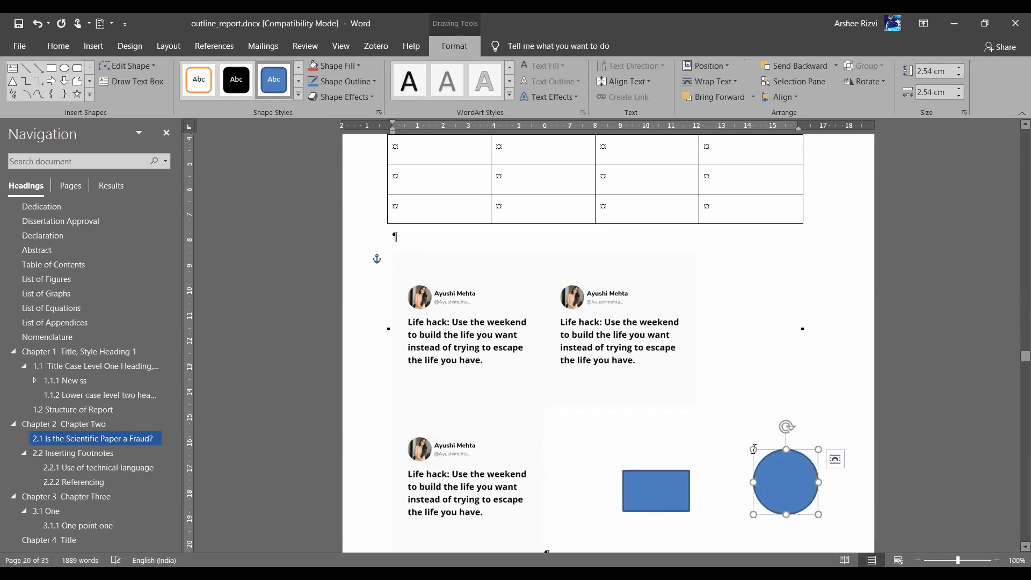
pyautogui.click(51, 81)
pyautogui.moveTo(688, 483); pyautogui.dragTo(758, 479)
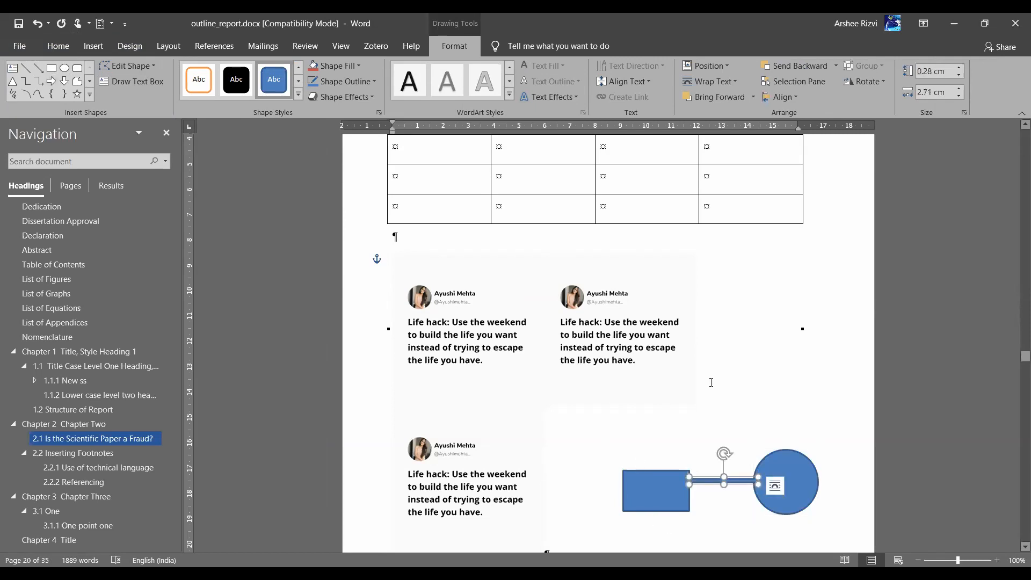
pyautogui.click(743, 377)
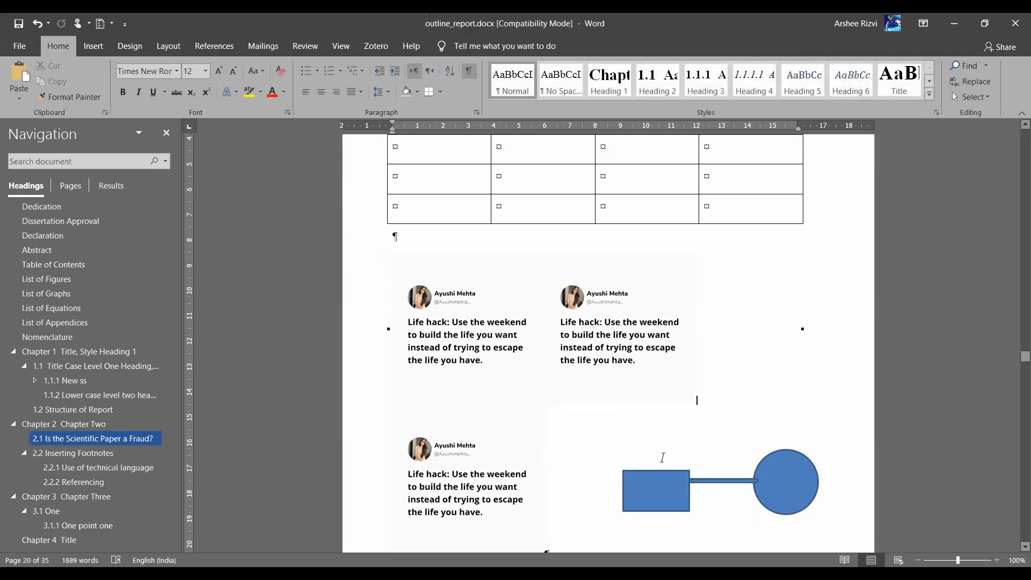
pyautogui.scroll(-2, 663, 457)
# Select the rectangle, connector and circle and group all three together
pyautogui.moveTo(656, 353)
pyautogui.mouseDown()
pyautogui.moveTo(682, 308)
pyautogui.moveTo(657, 343)
pyautogui.mouseUp()
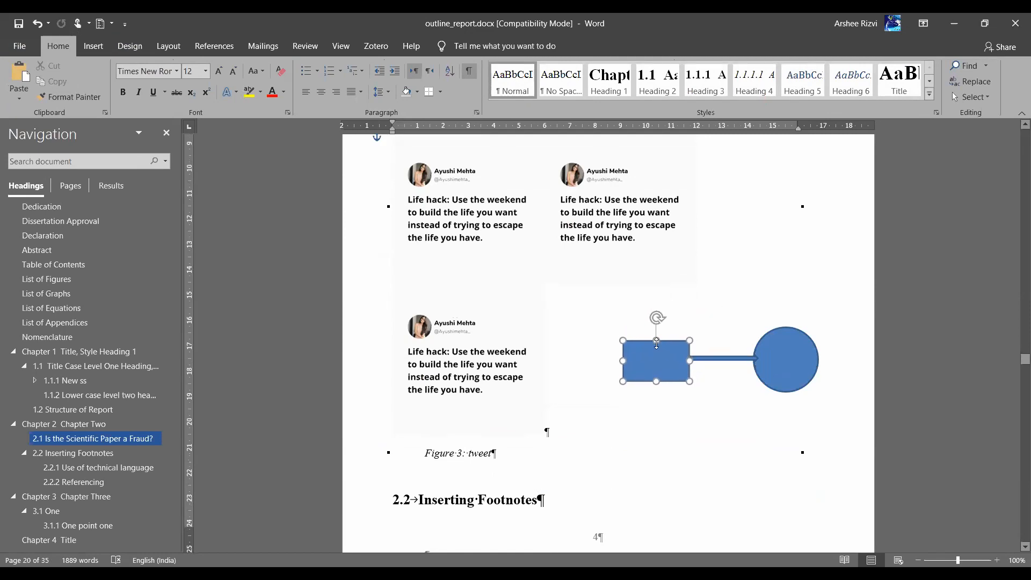
pyautogui.keyDown('shift'); pyautogui.click(731, 358); pyautogui.keyUp('shift')
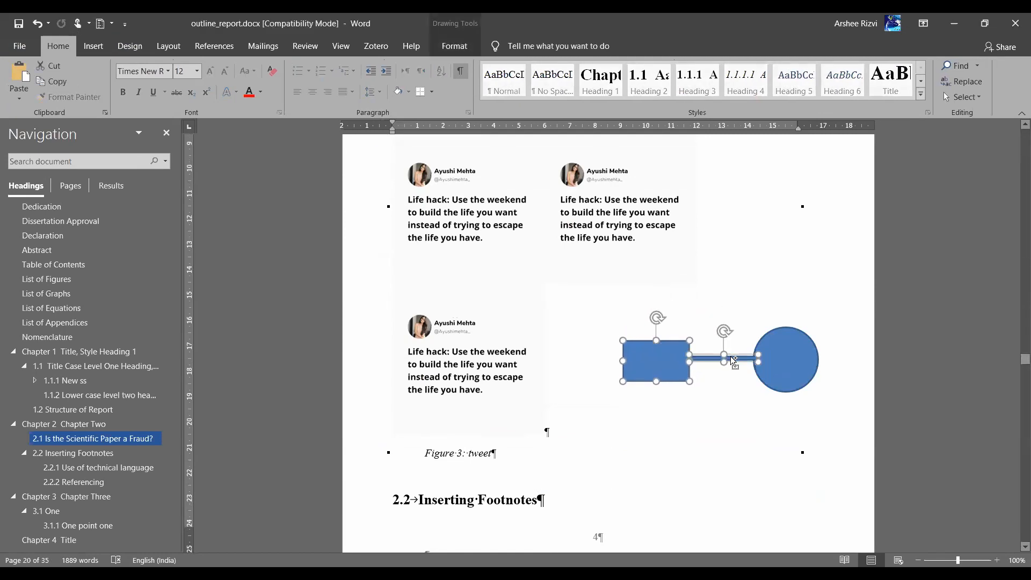
pyautogui.keyDown('shift'); pyautogui.click(774, 361); pyautogui.keyUp('shift')
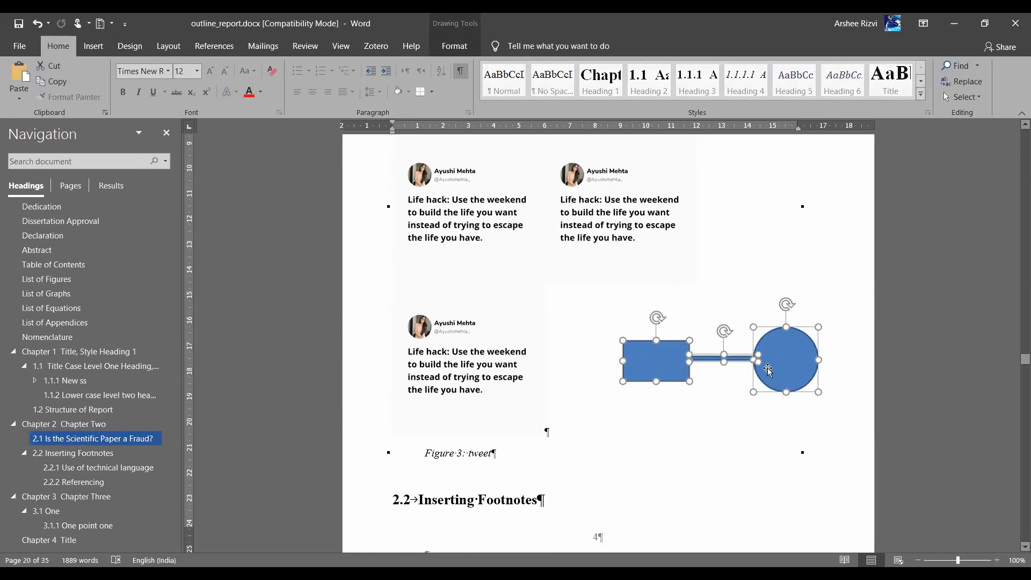
pyautogui.click(454, 44)
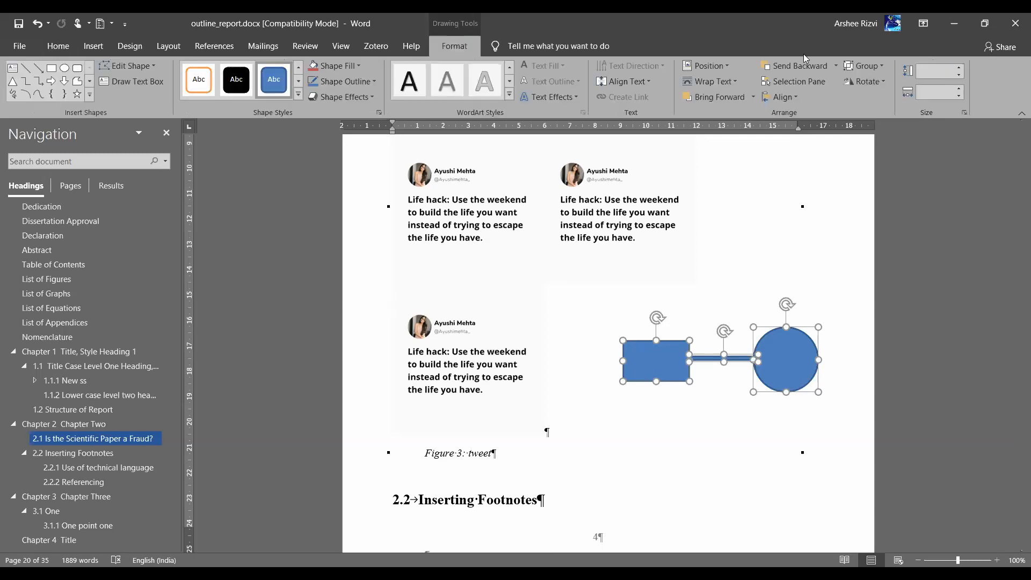
pyautogui.click(876, 67)
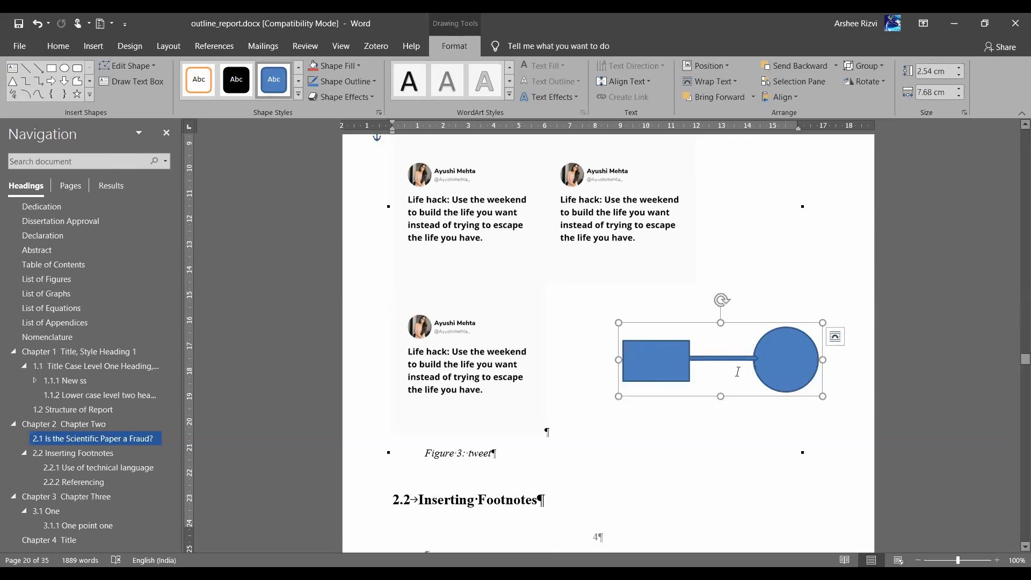
pyautogui.click(650, 359)
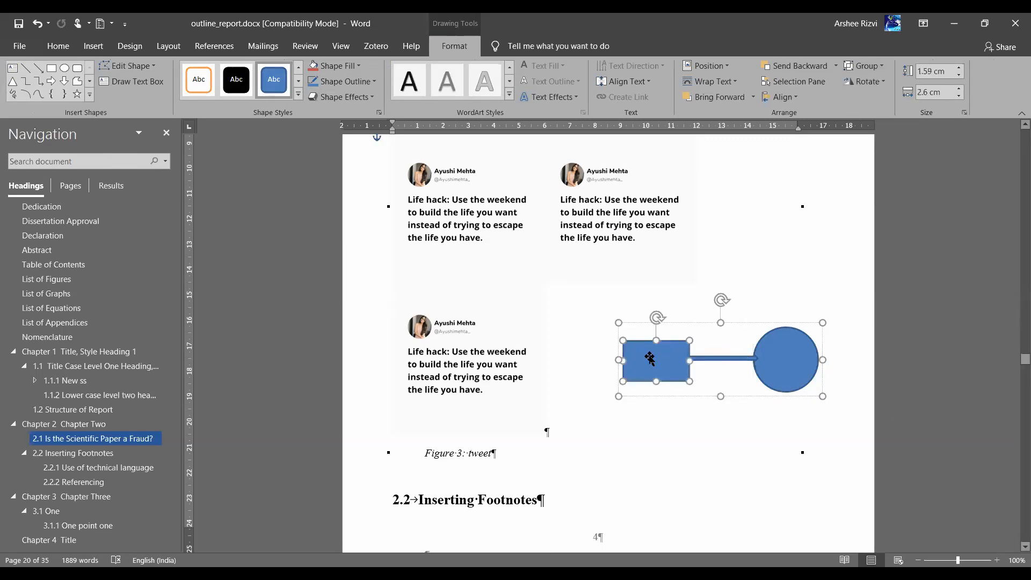
# Reposition the grouped drawing beside the tweets, shifting the rectangle and arrow right within it
pyautogui.click(733, 358)
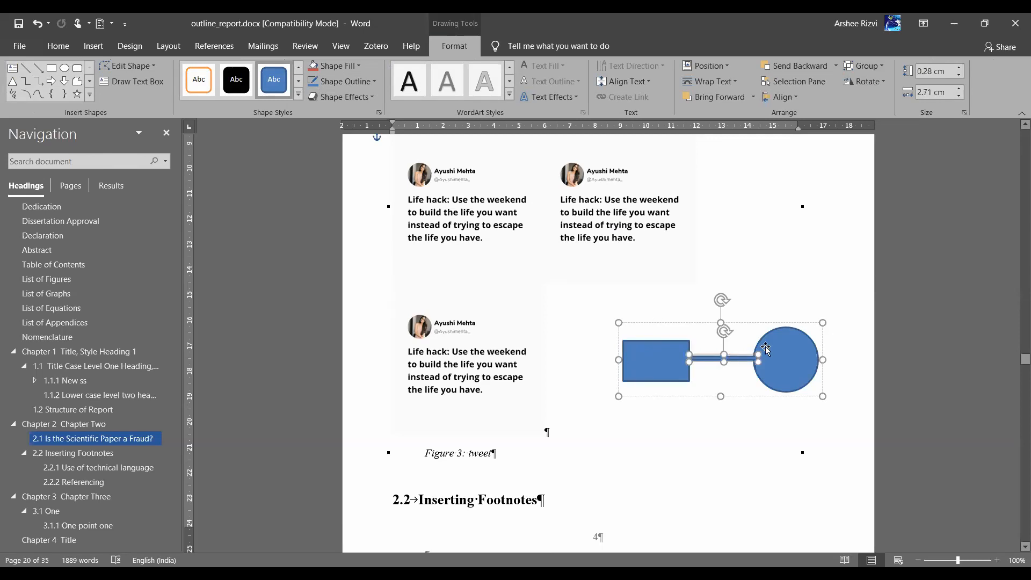
pyautogui.click(766, 349)
pyautogui.moveTo(733, 325); pyautogui.dragTo(695, 258)
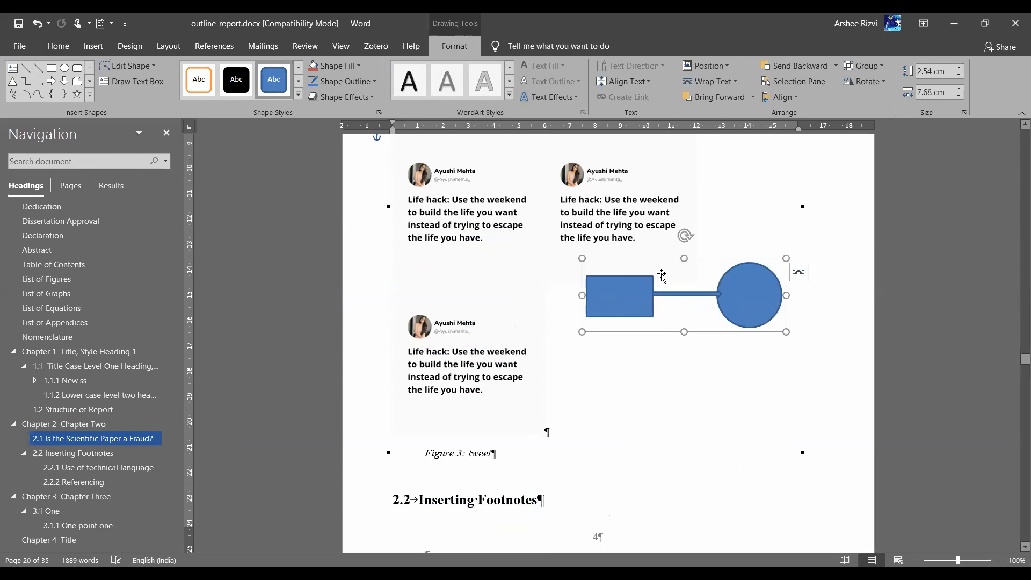
pyautogui.click(623, 300)
pyautogui.moveTo(623, 299); pyautogui.dragTo(655, 305)
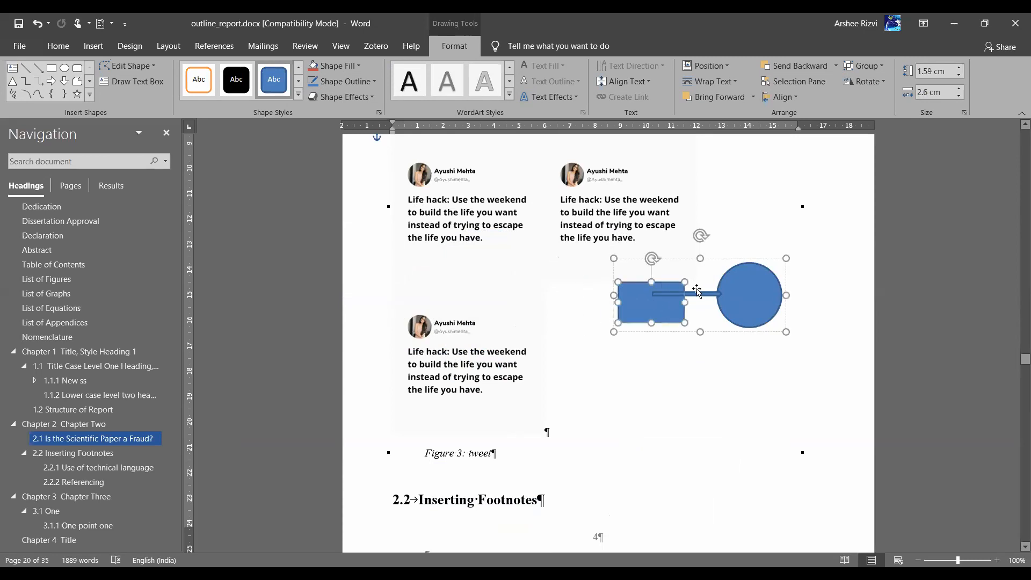
pyautogui.moveTo(697, 294); pyautogui.dragTo(722, 293)
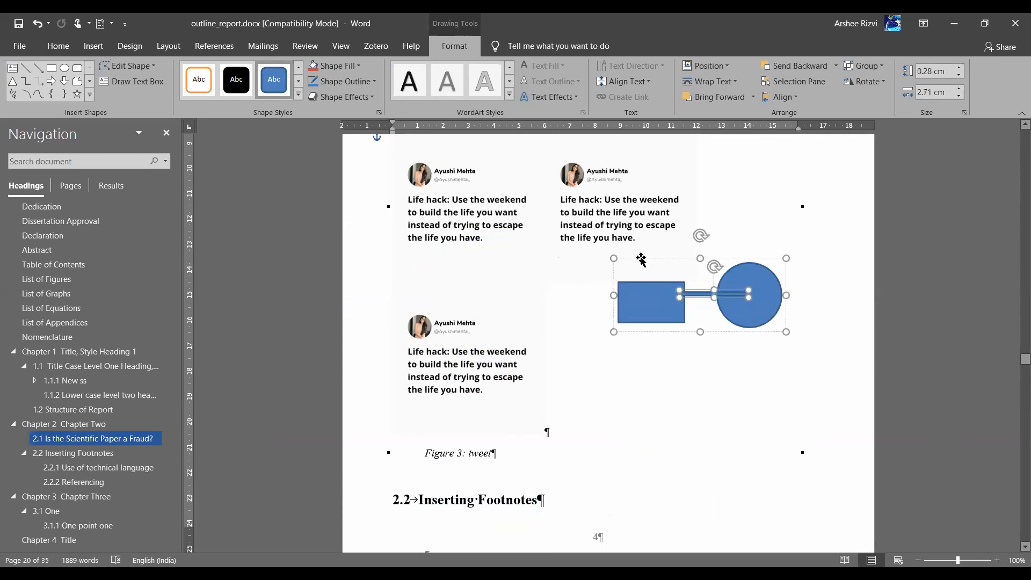
pyautogui.moveTo(641, 259); pyautogui.dragTo(596, 315)
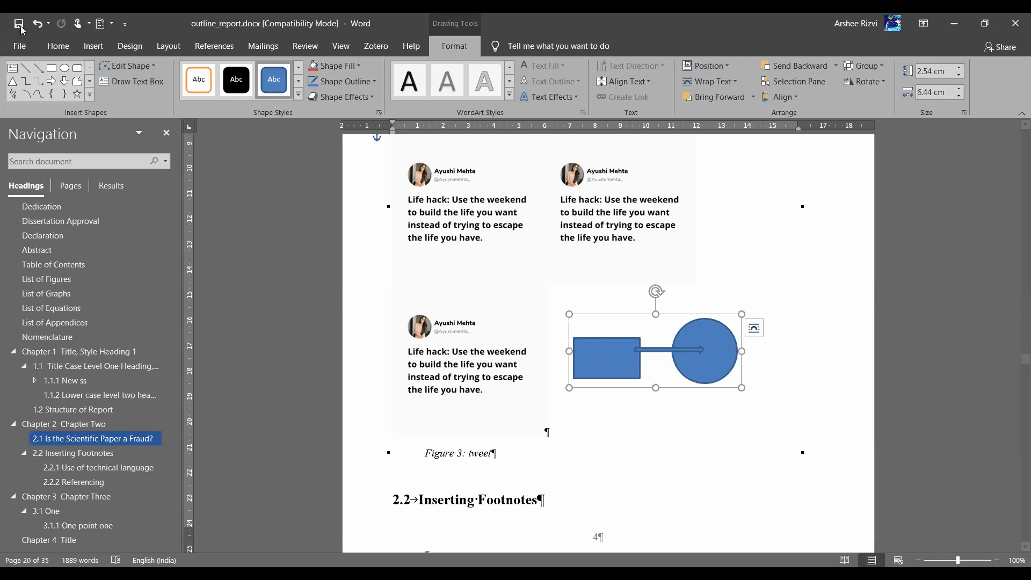
# Undo the last two drawing changes and return to the text
pyautogui.click(653, 350)
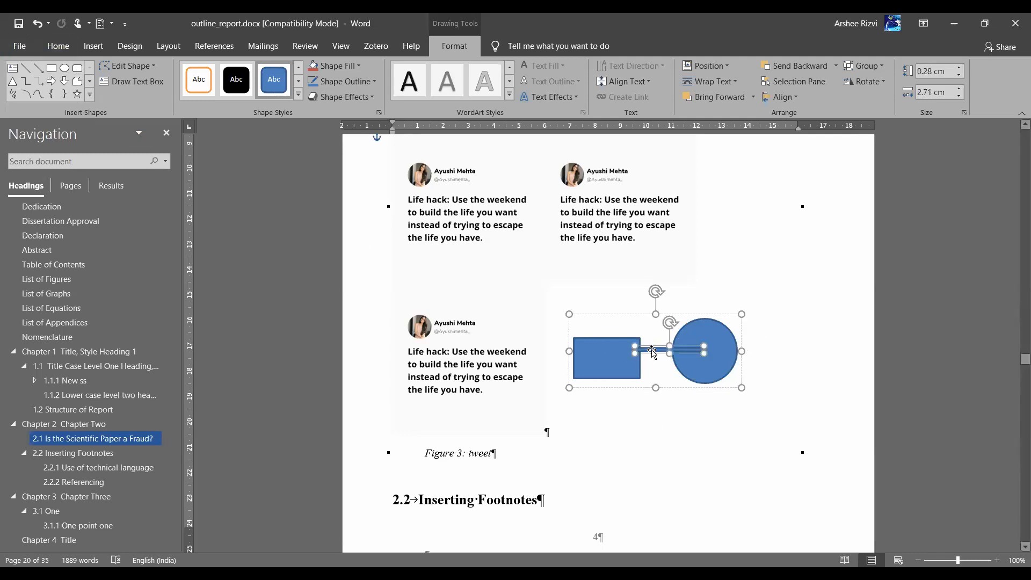
pyautogui.keyDown('shift'); pyautogui.click(617, 358); pyautogui.keyUp('shift')
pyautogui.hotkey('ctrl', 'z')
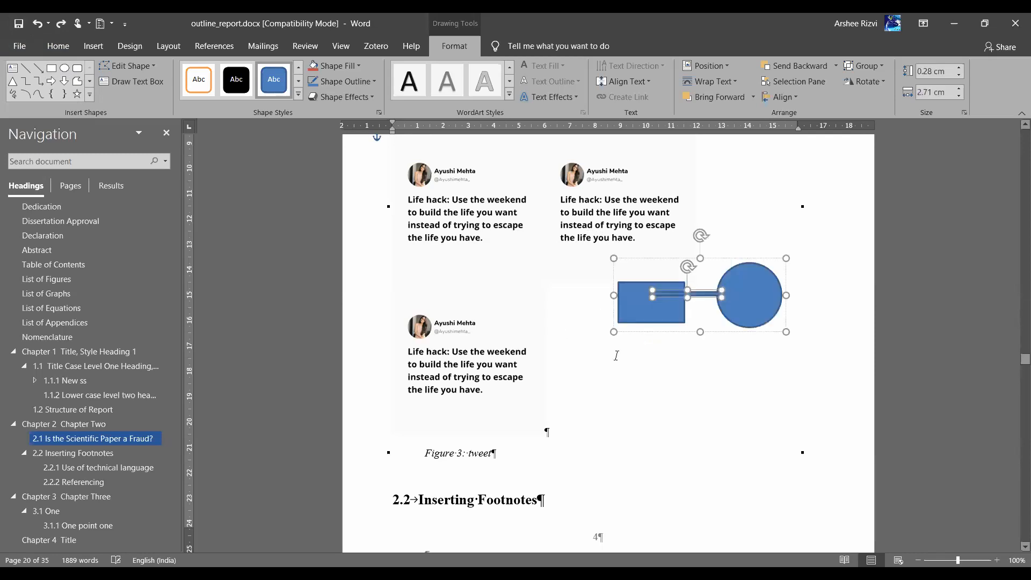
pyautogui.hotkey('ctrl', 'z')
pyautogui.click(617, 356)
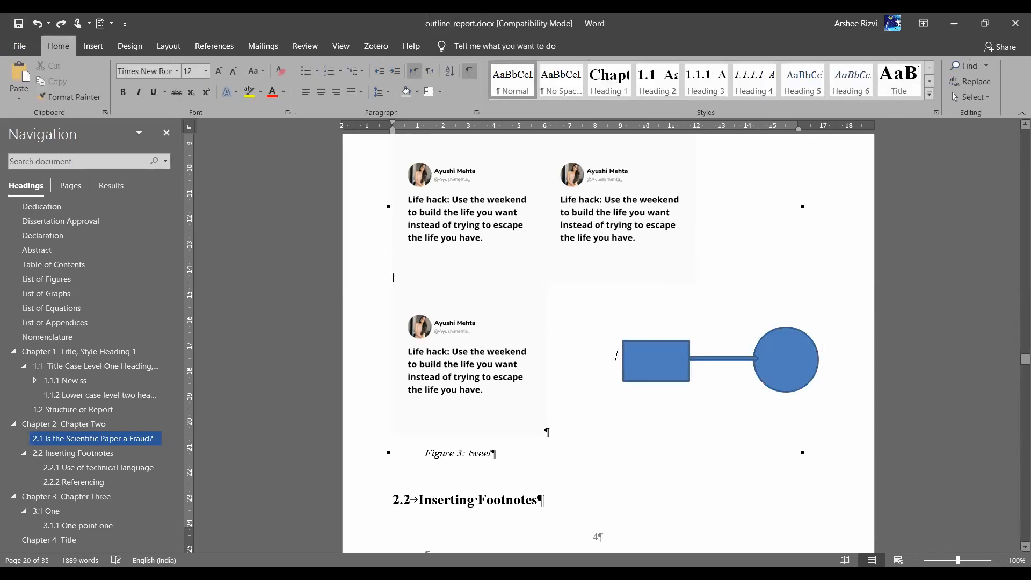
# Group only the rectangle and connector, then check the circle's Layout Options
pyautogui.click(647, 356)
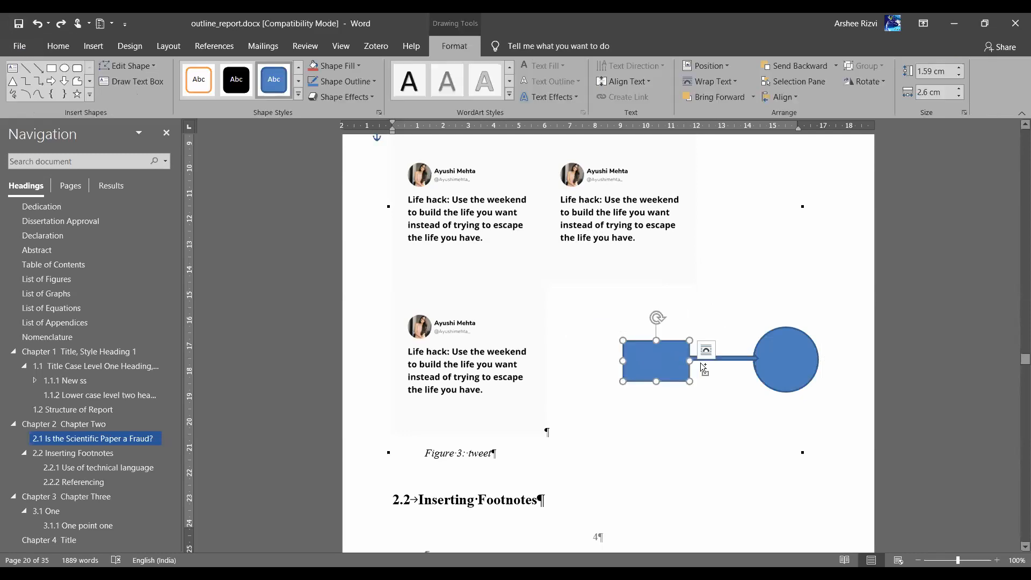
pyautogui.keyDown('shift'); pyautogui.click(729, 359); pyautogui.keyUp('shift')
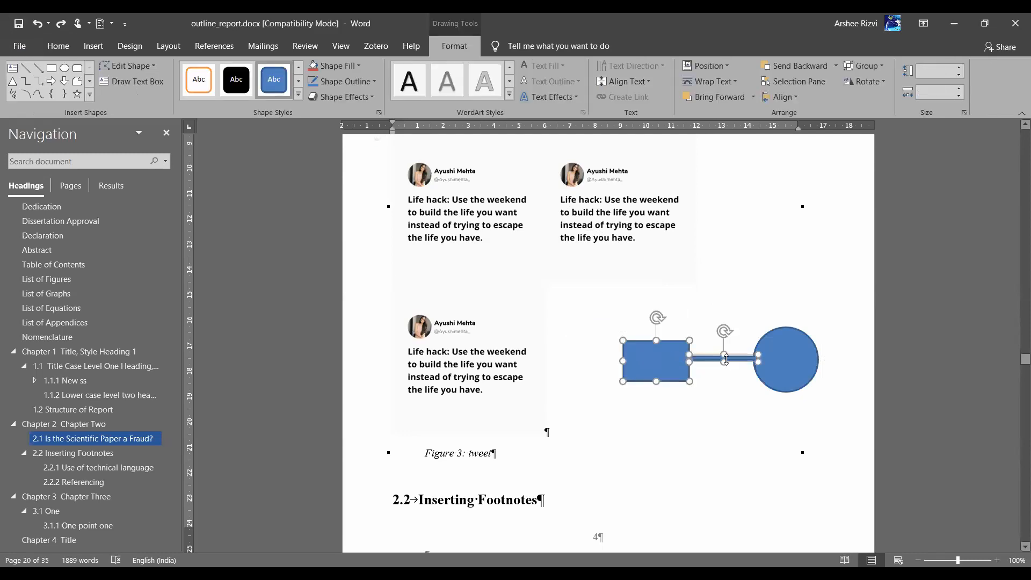
pyautogui.click(867, 65)
pyautogui.click(863, 83)
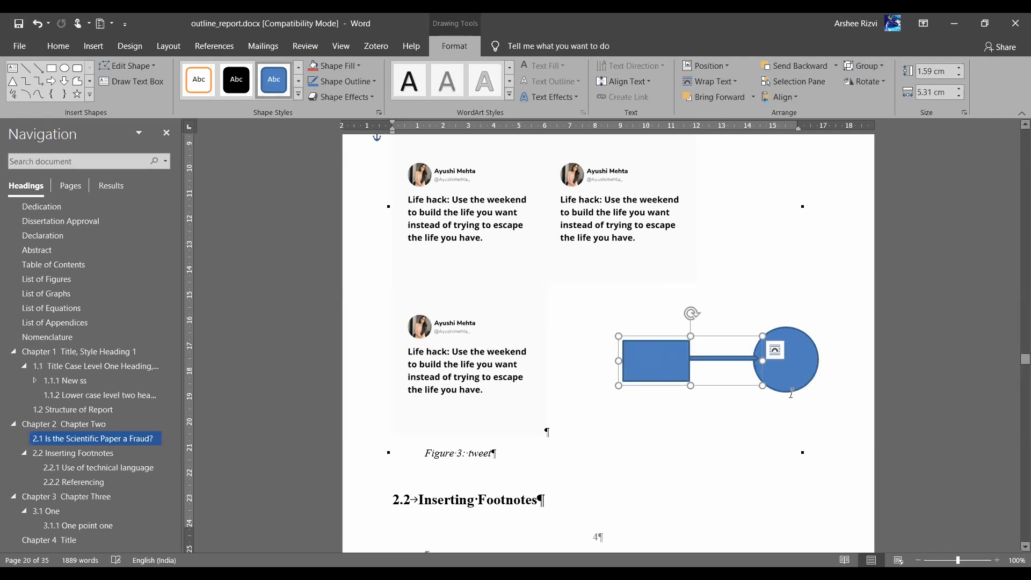
pyautogui.click(799, 387)
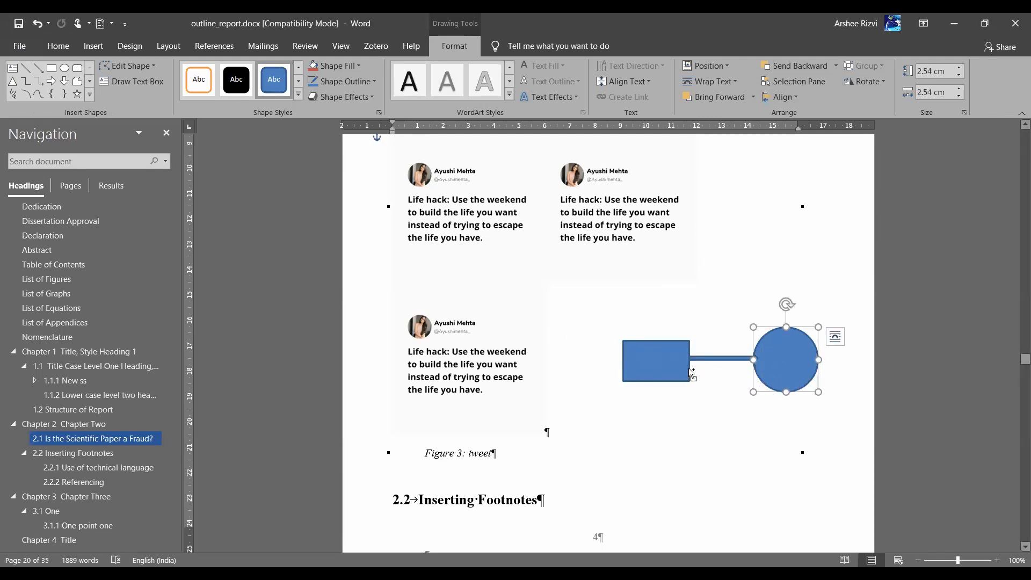
pyautogui.press('ctrl')
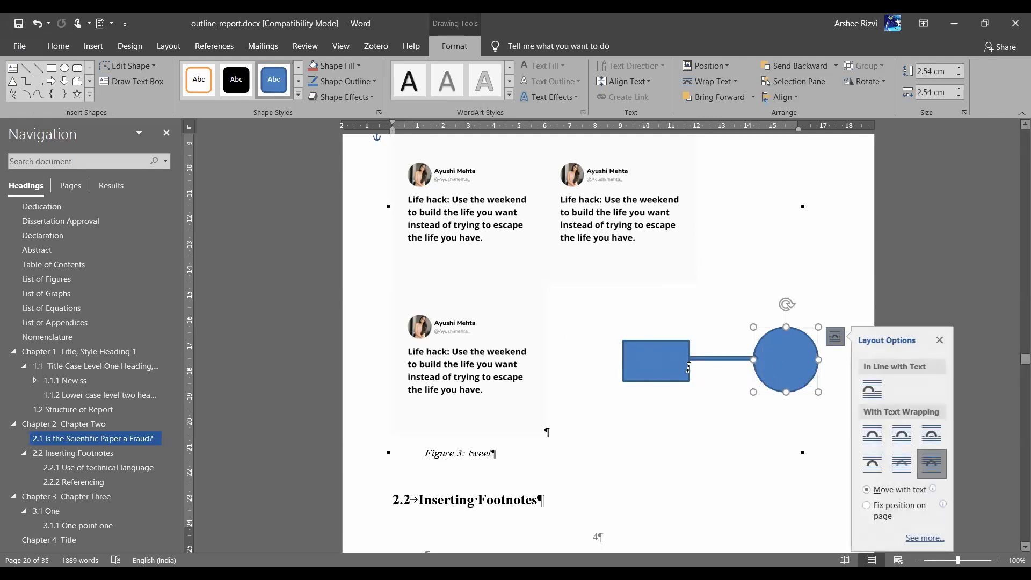
pyautogui.click(656, 392)
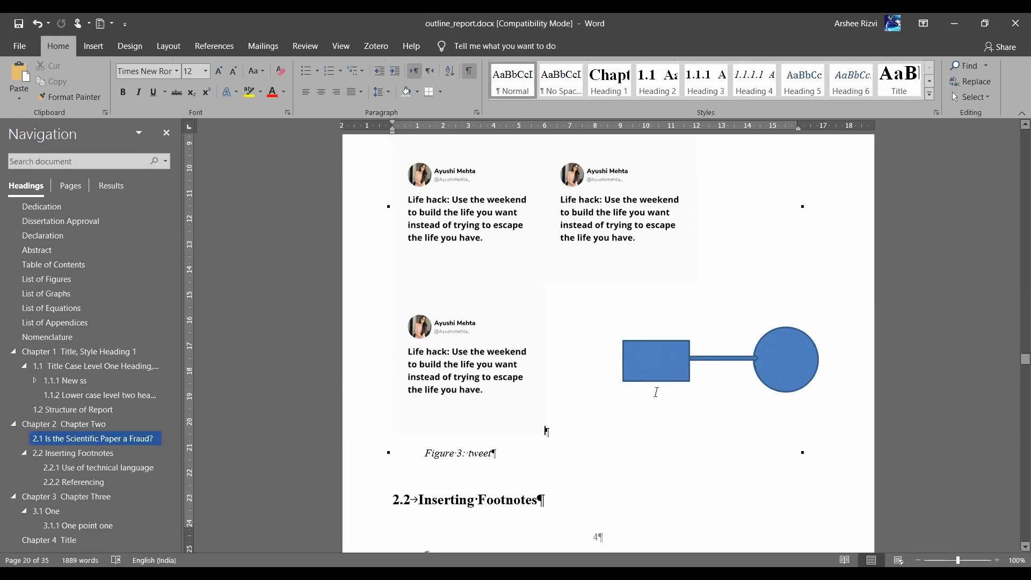
# Place a text box below the blue shapes reading 'Stay with rectangle' and narrow it
pyautogui.click(94, 47)
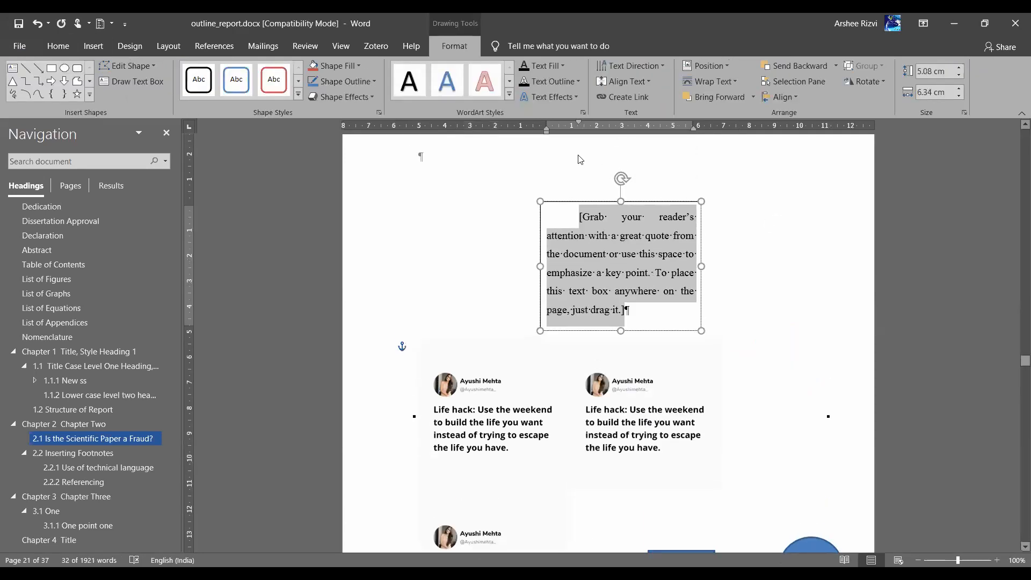
pyautogui.moveTo(582, 202); pyautogui.dragTo(689, 450)
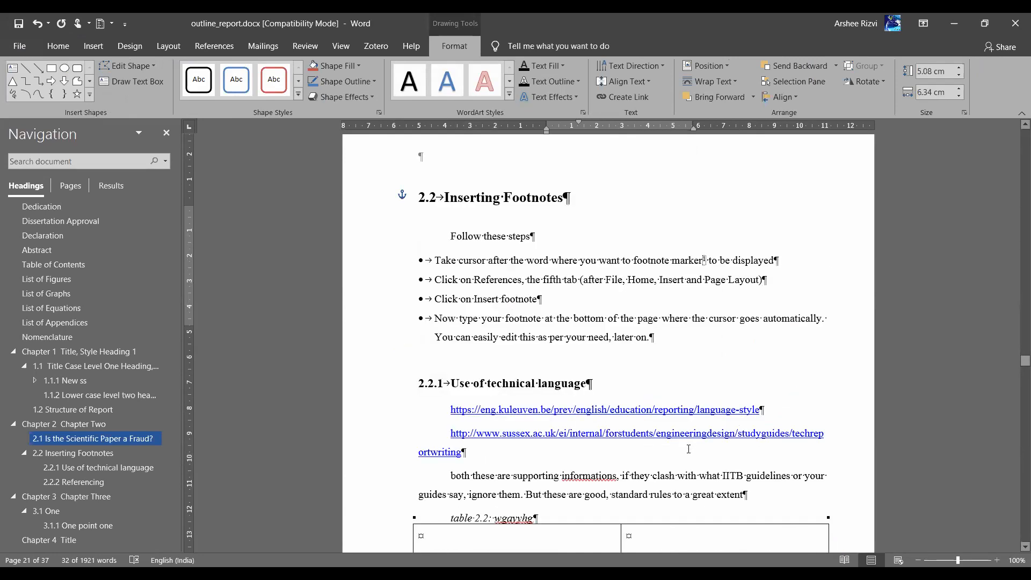
pyautogui.scroll(2, 689, 450)
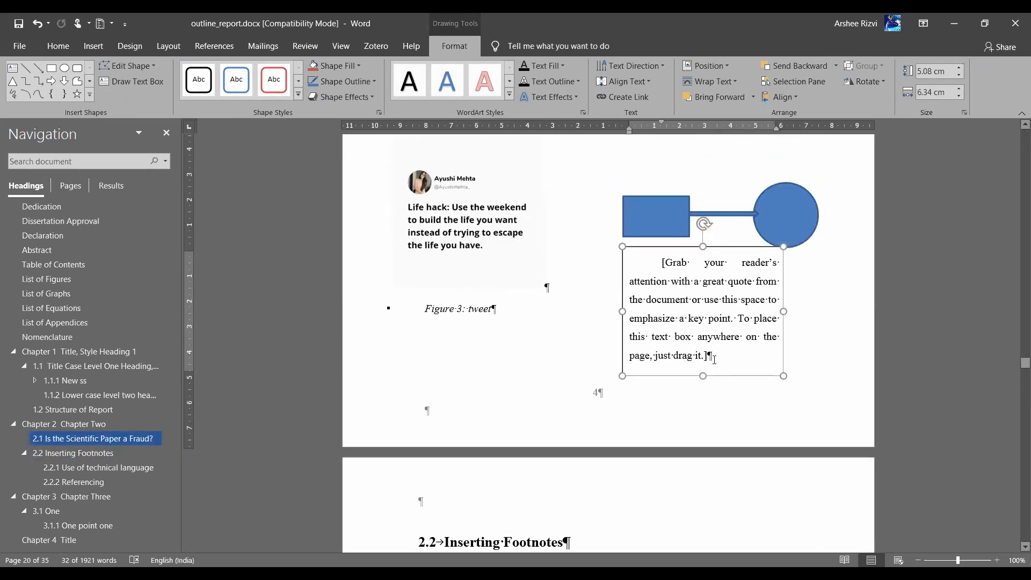
pyautogui.tripleClick(694, 279)
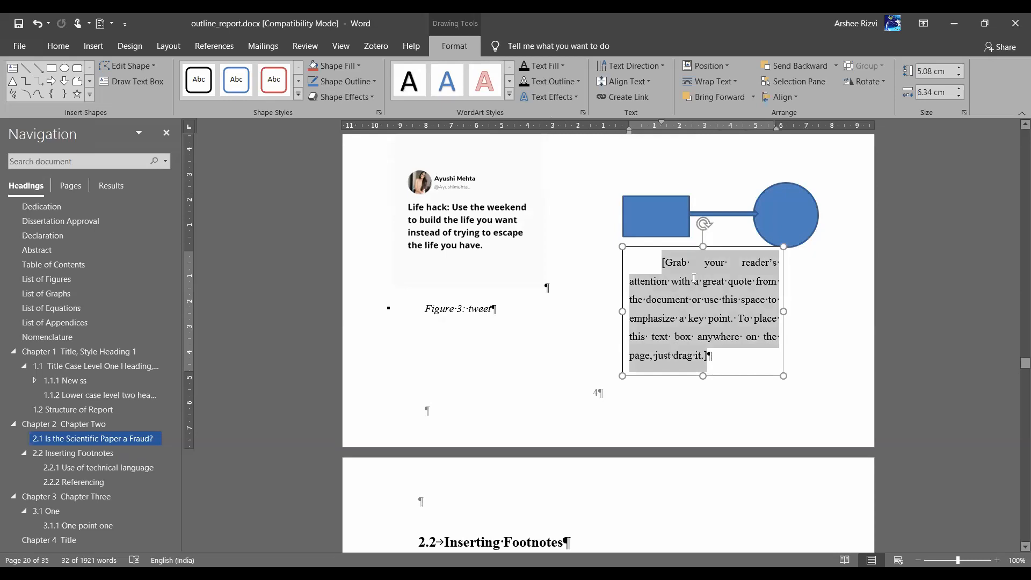
pyautogui.press('Delete')
pyautogui.write('Stay wi')
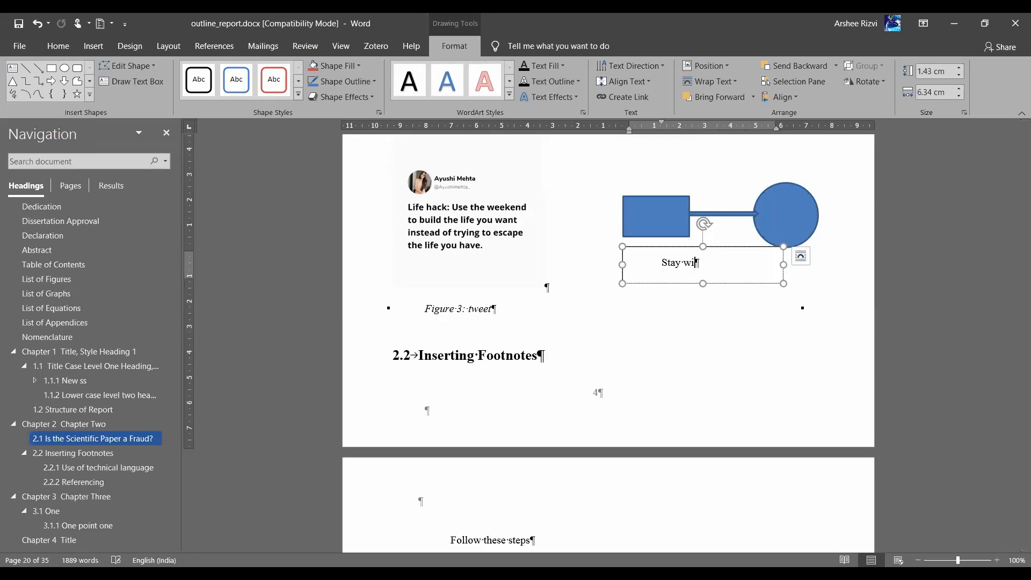
pyautogui.write('th mectanglee')
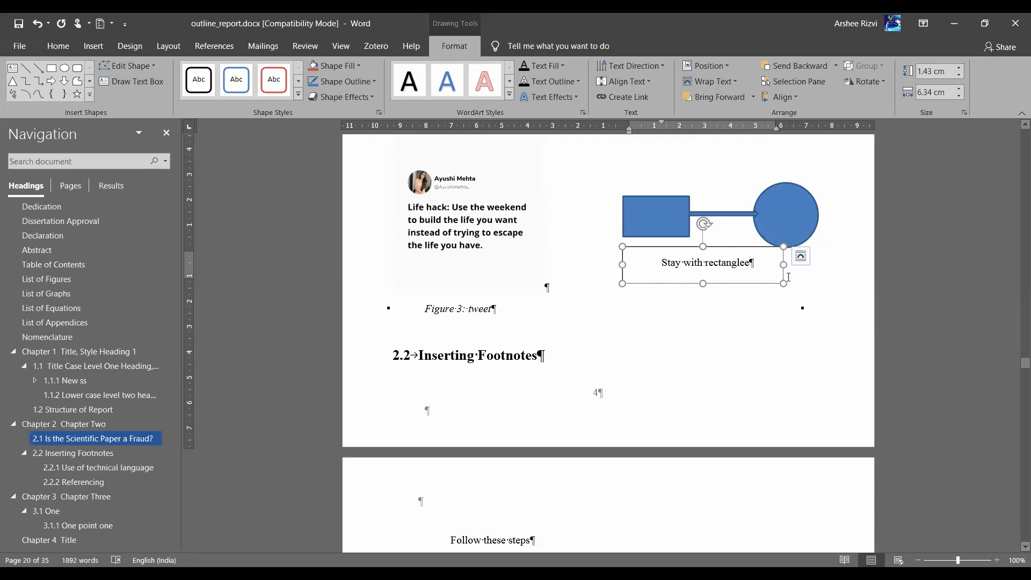
pyautogui.press('BackSpace')
pyautogui.moveTo(785, 266); pyautogui.dragTo(705, 274)
pyautogui.click(665, 263)
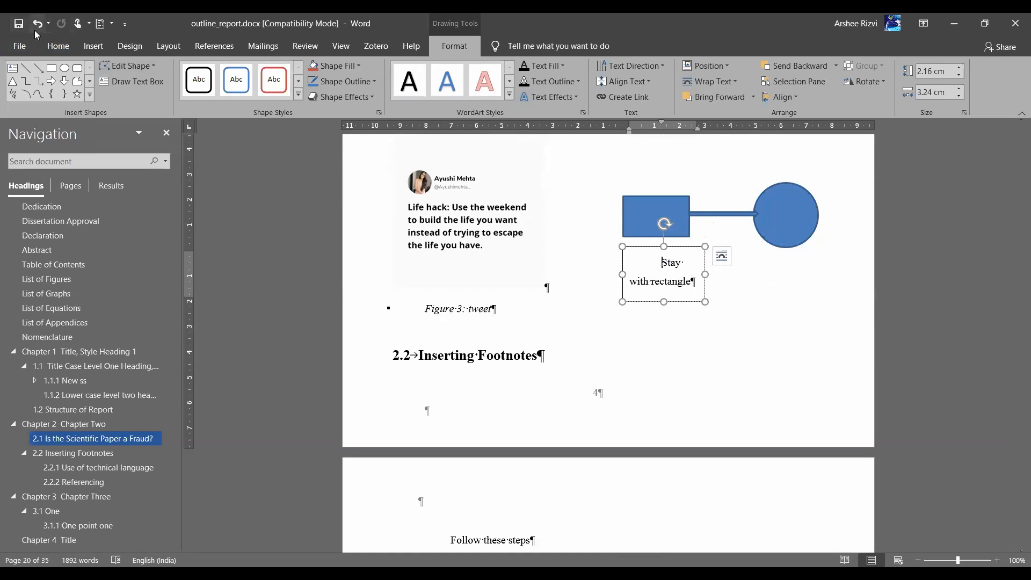
# Justify the text box paragraph and review its indentation settings without changes
pyautogui.click(58, 47)
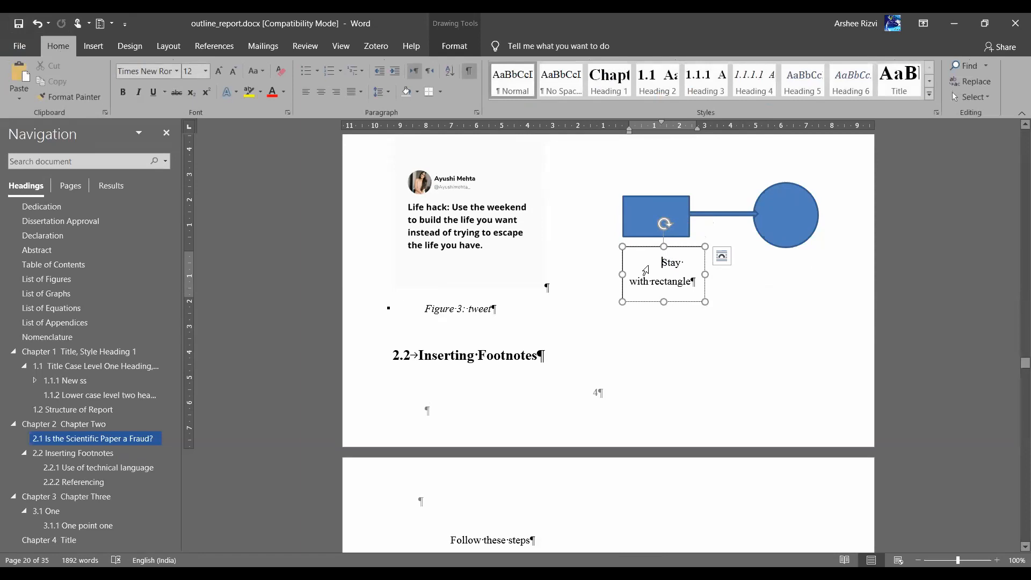
pyautogui.hotkey('ctrl', 'j')
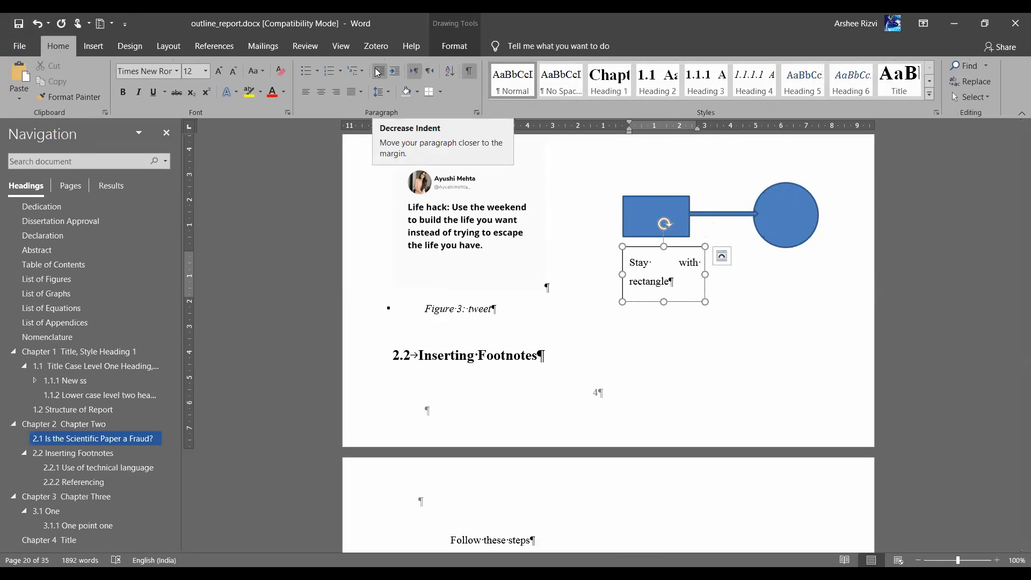
pyautogui.click(475, 113)
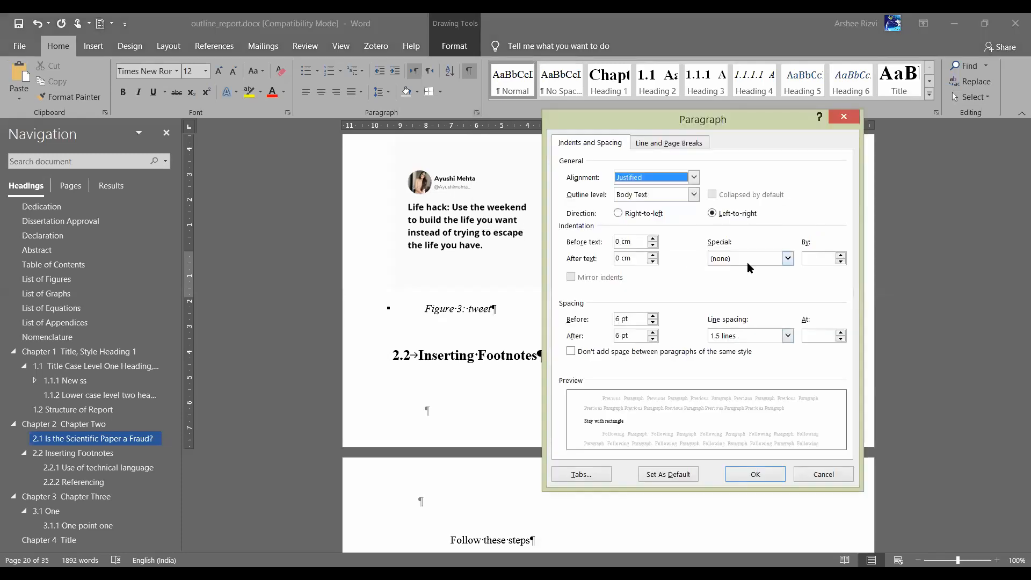
pyautogui.click(746, 261)
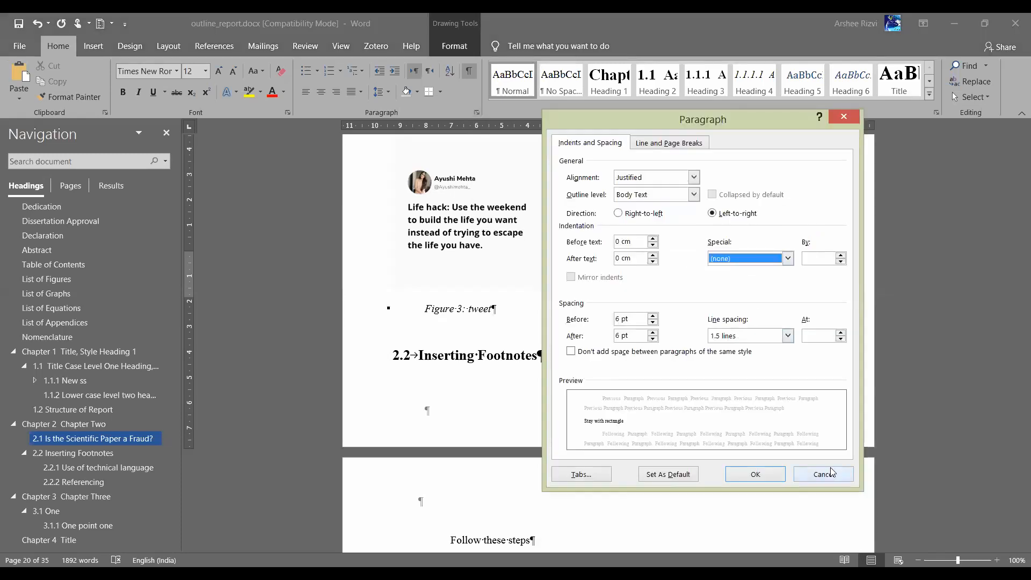
pyautogui.click(824, 475)
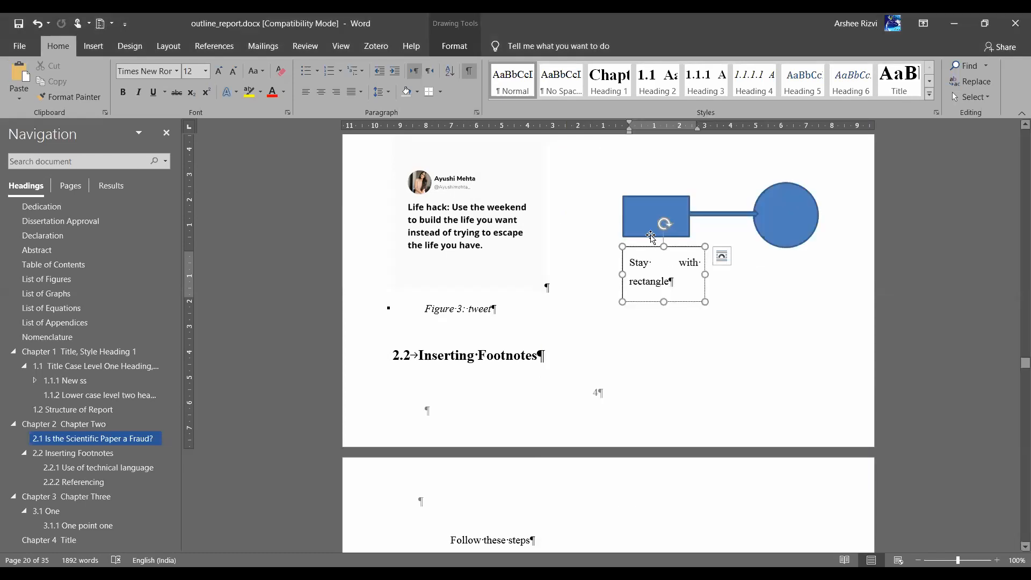
pyautogui.click(651, 236)
# Group the text box with the rectangle-arrow group, then add the circle to the group
pyautogui.keyDown('ctrl'); pyautogui.click(653, 253); pyautogui.keyUp('ctrl')
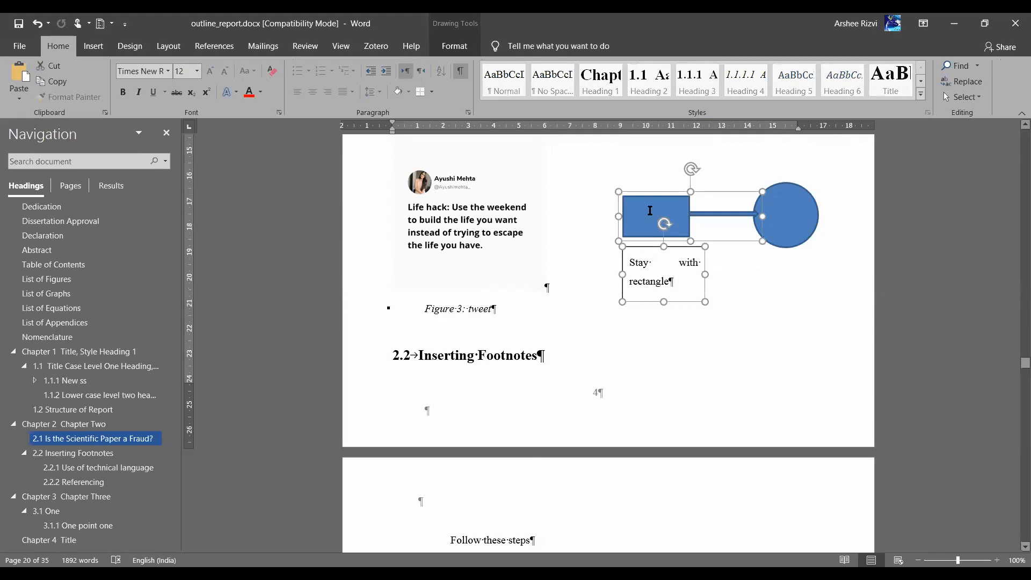
pyautogui.click(454, 45)
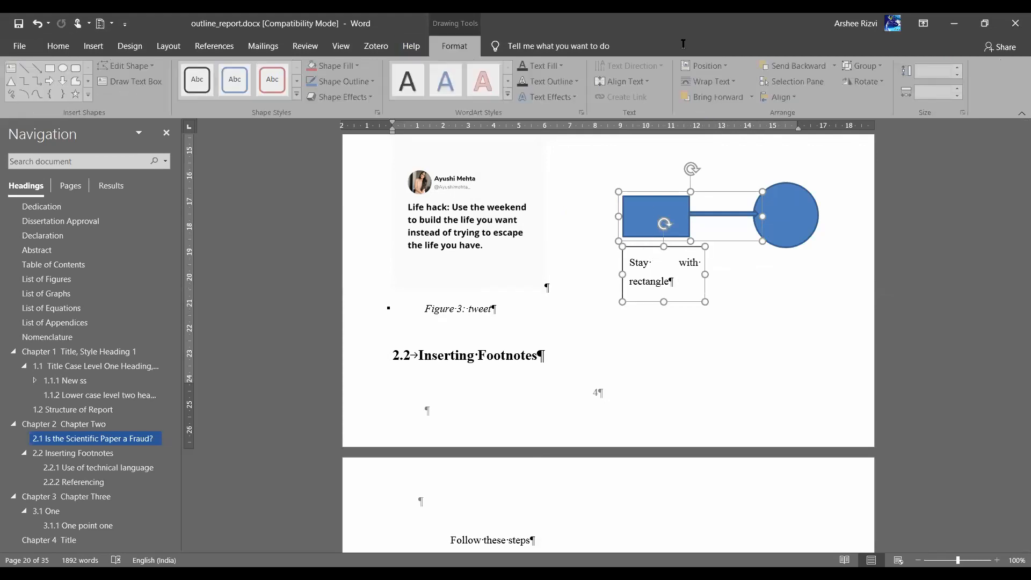
pyautogui.click(876, 80)
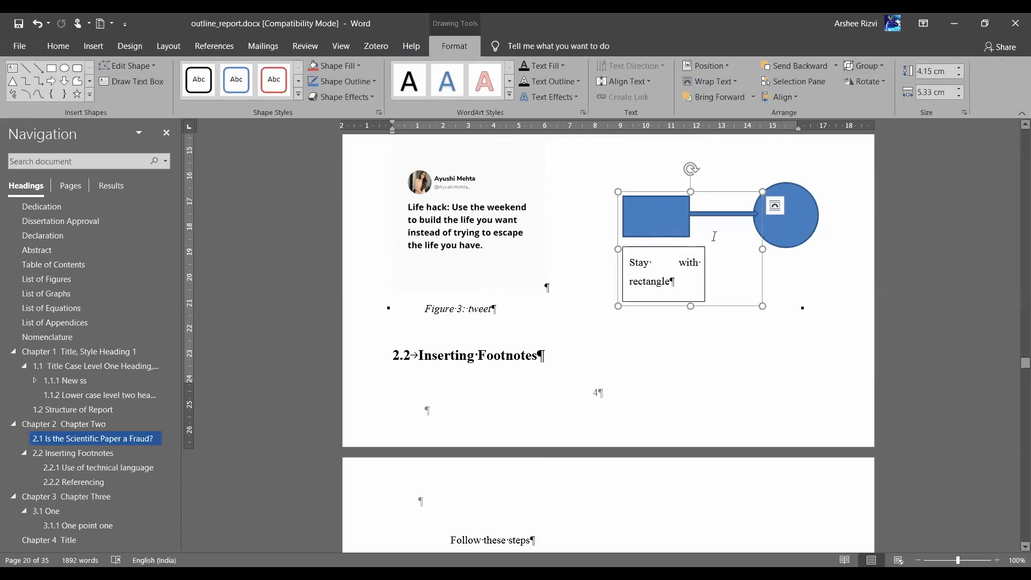
pyautogui.keyDown('shift'); pyautogui.click(813, 210); pyautogui.keyUp('shift')
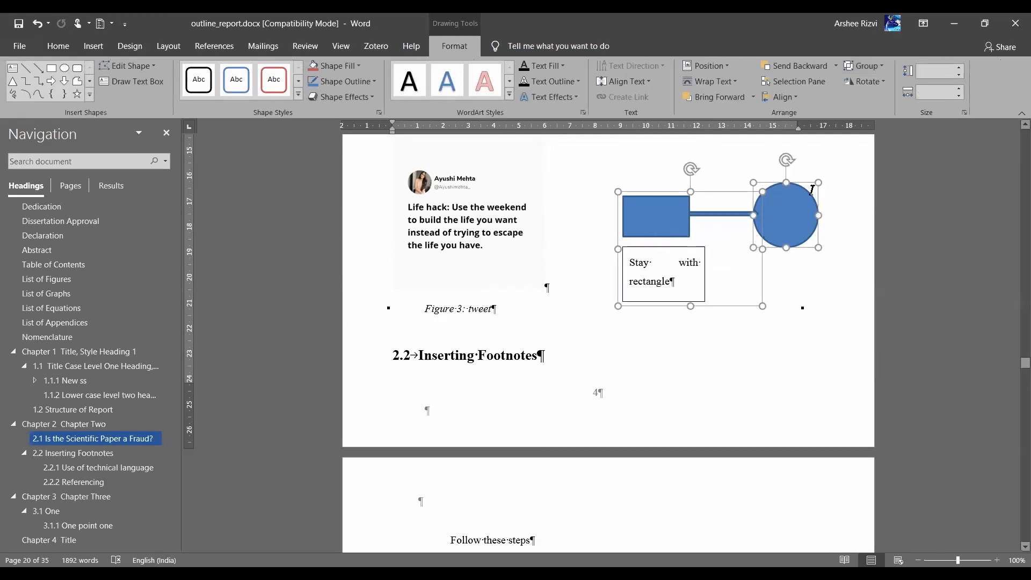
pyautogui.click(871, 66)
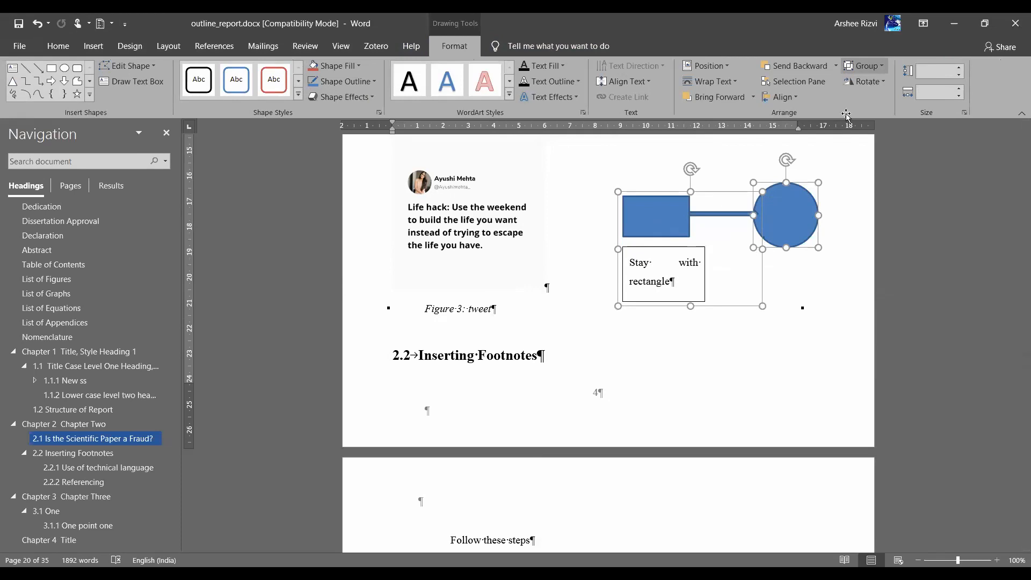
pyautogui.click(867, 81)
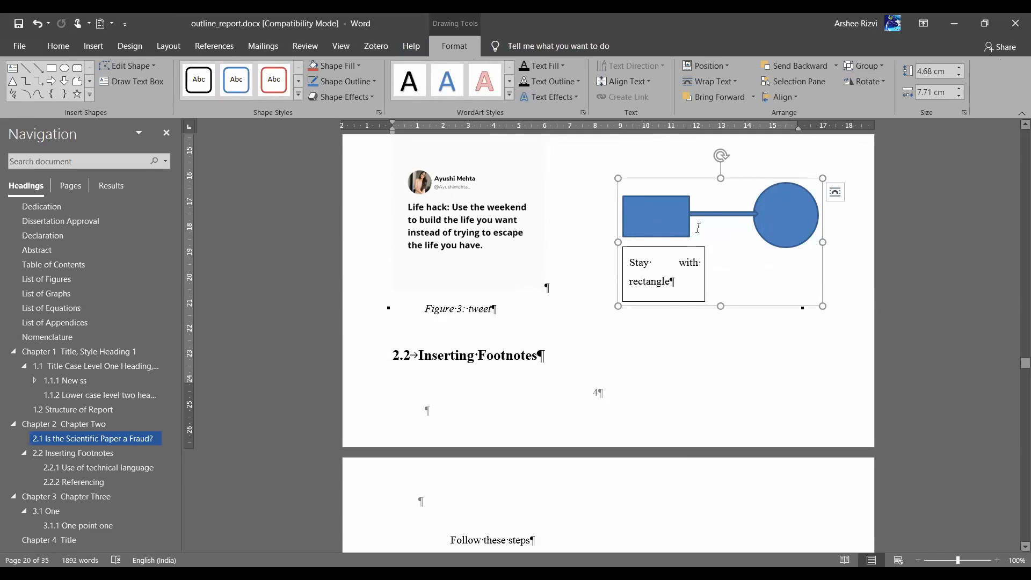
# Move the circle lower and raise the text box to overlap the rectangle's base
pyautogui.click(778, 215)
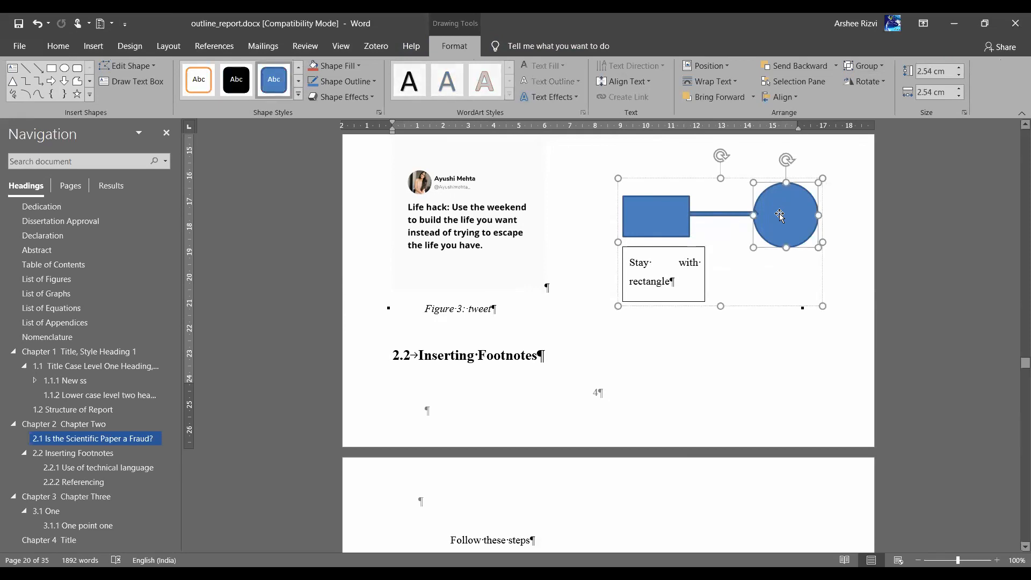
pyautogui.moveTo(779, 228); pyautogui.dragTo(767, 265)
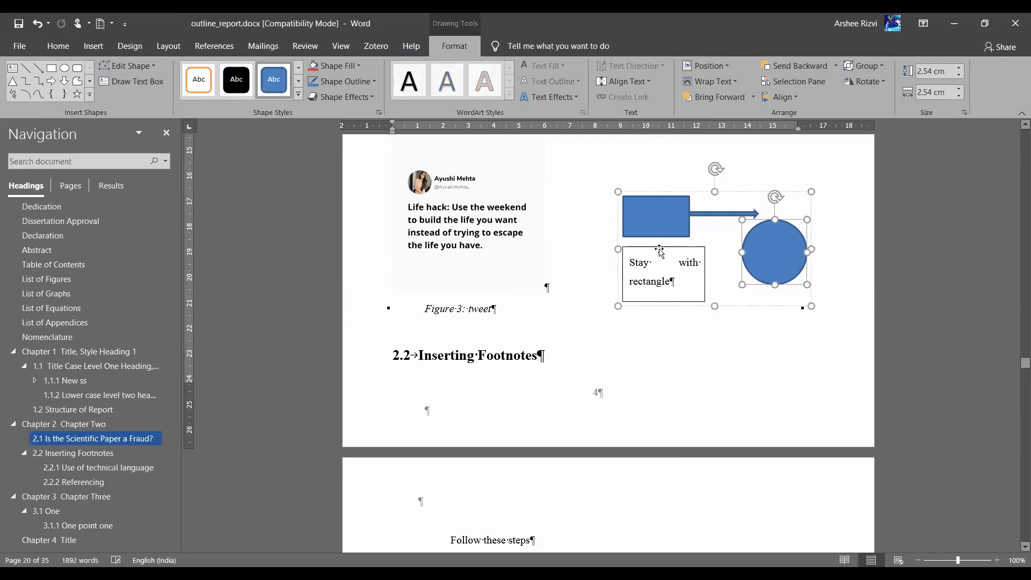
pyautogui.moveTo(702, 246); pyautogui.dragTo(701, 229)
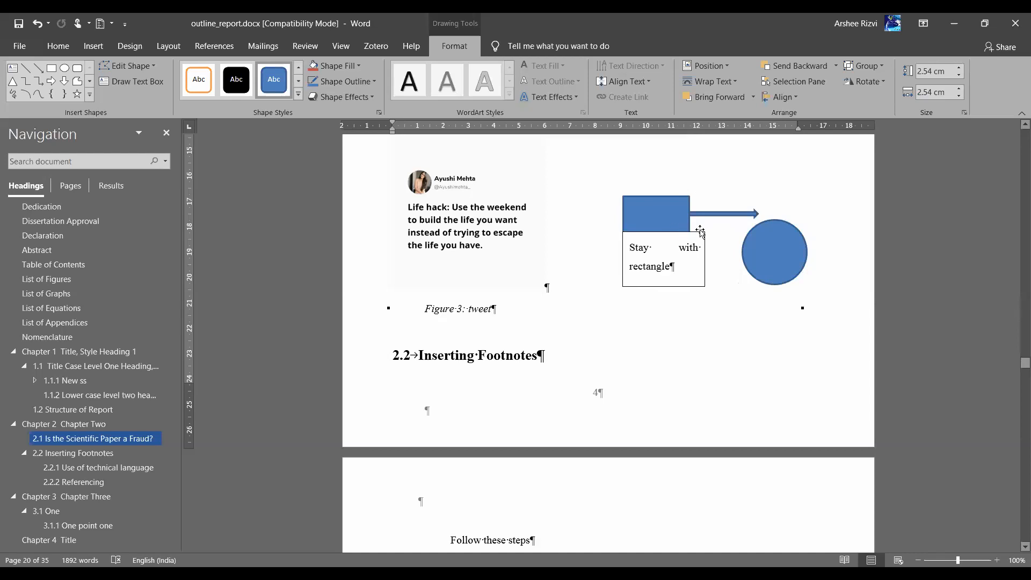
pyautogui.click(701, 229)
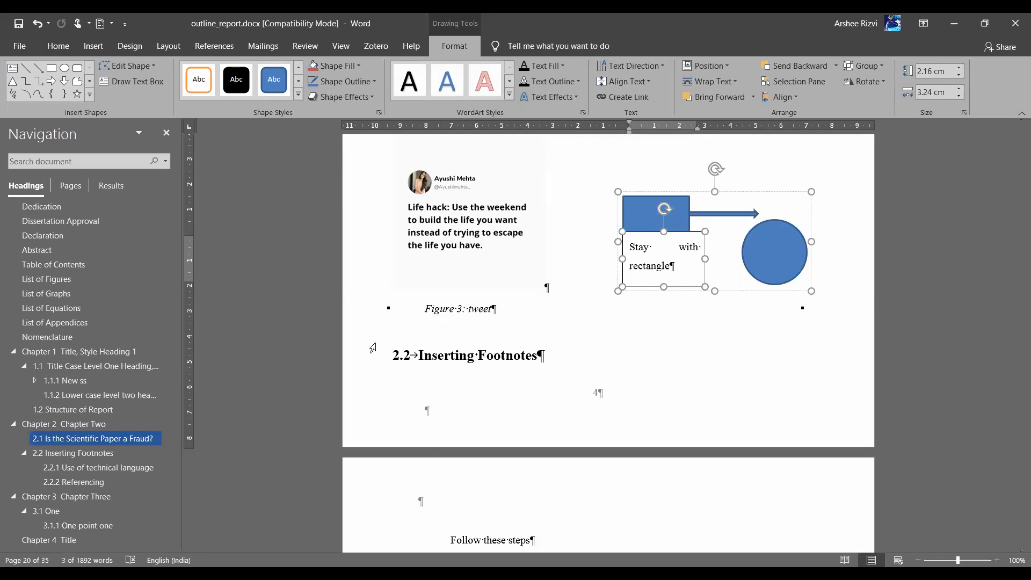
# Scroll back to the title page and select the 'Month YYYY' placeholder line
pyautogui.scroll(9, 525, 356)
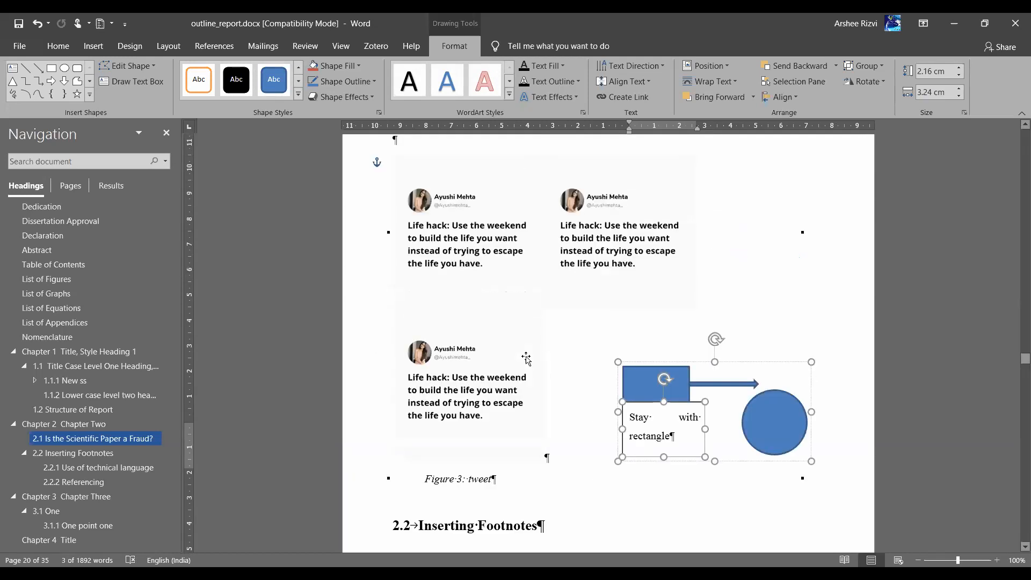
pyautogui.scroll(15, 528, 360)
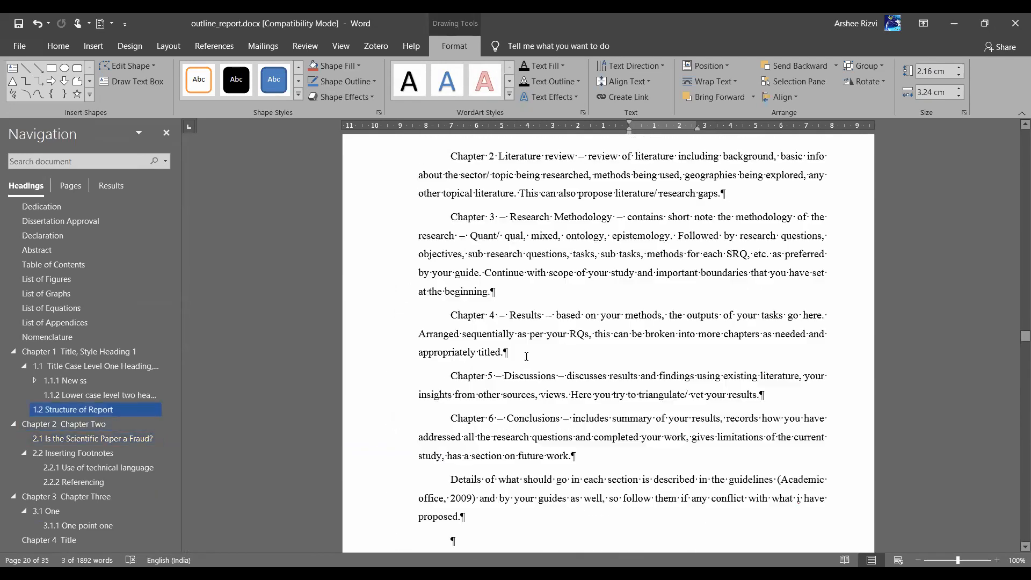
pyautogui.scroll(15, 527, 357)
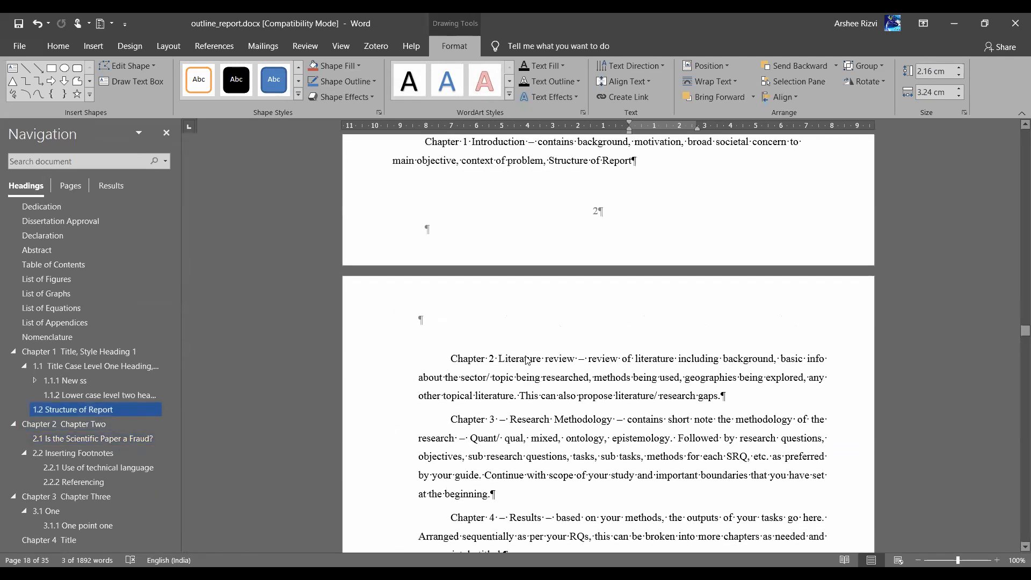
pyautogui.scroll(4, 527, 357)
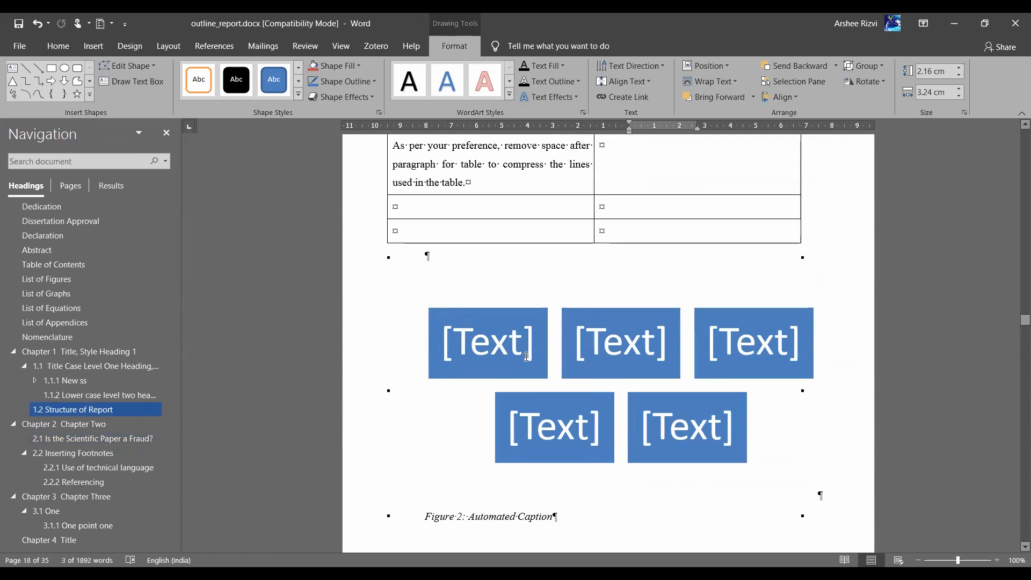
pyautogui.scroll(4, 527, 357)
pyautogui.scroll(-1, 526, 356)
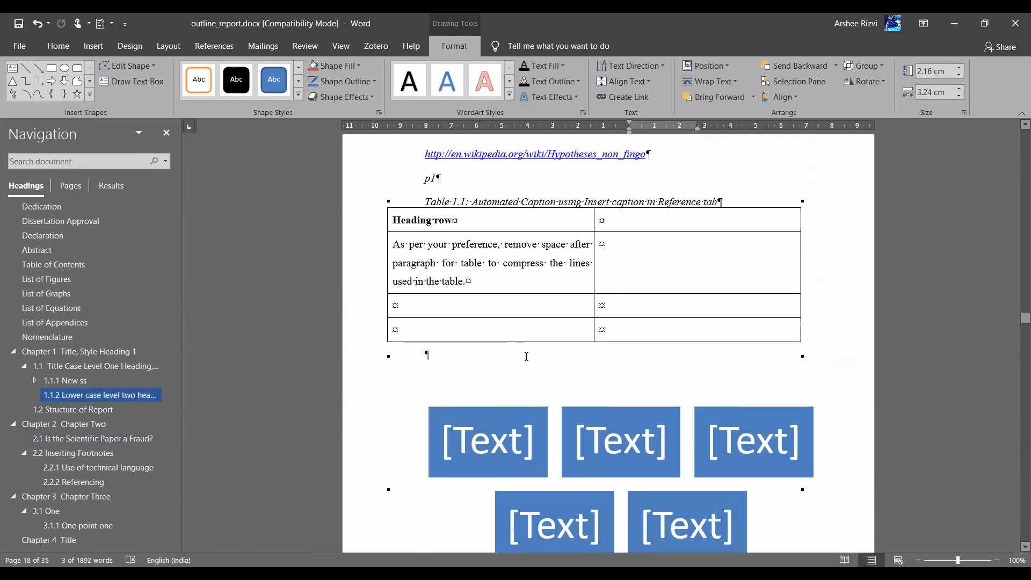
pyautogui.scroll(3, 526, 356)
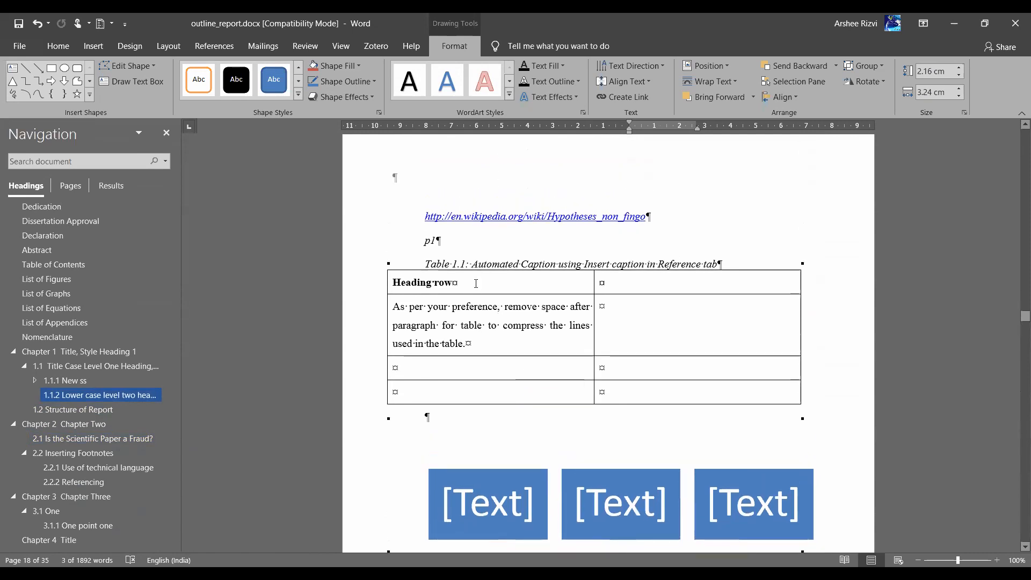
pyautogui.scroll(-12, 567, 379)
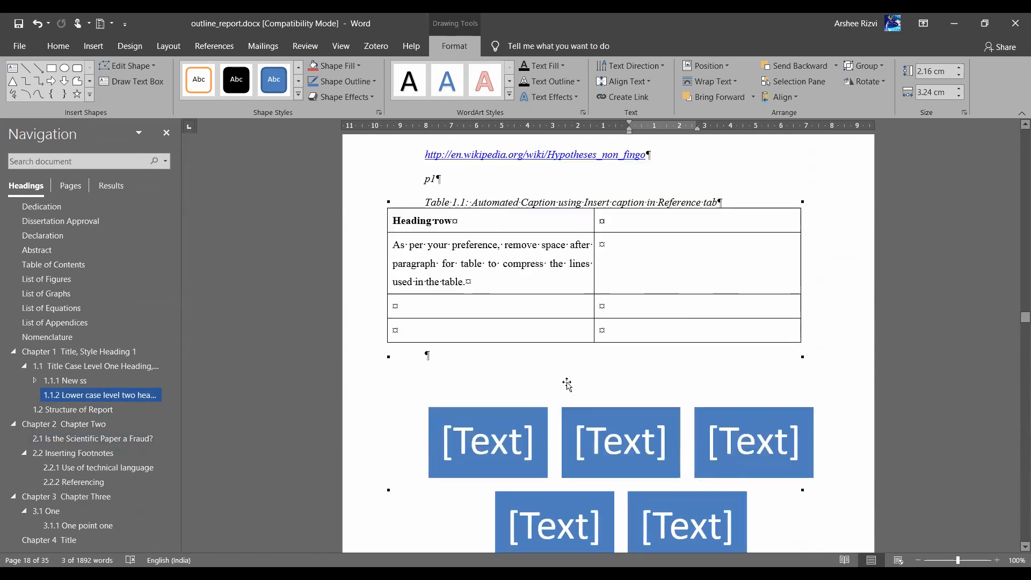
pyautogui.scroll(-16, 567, 383)
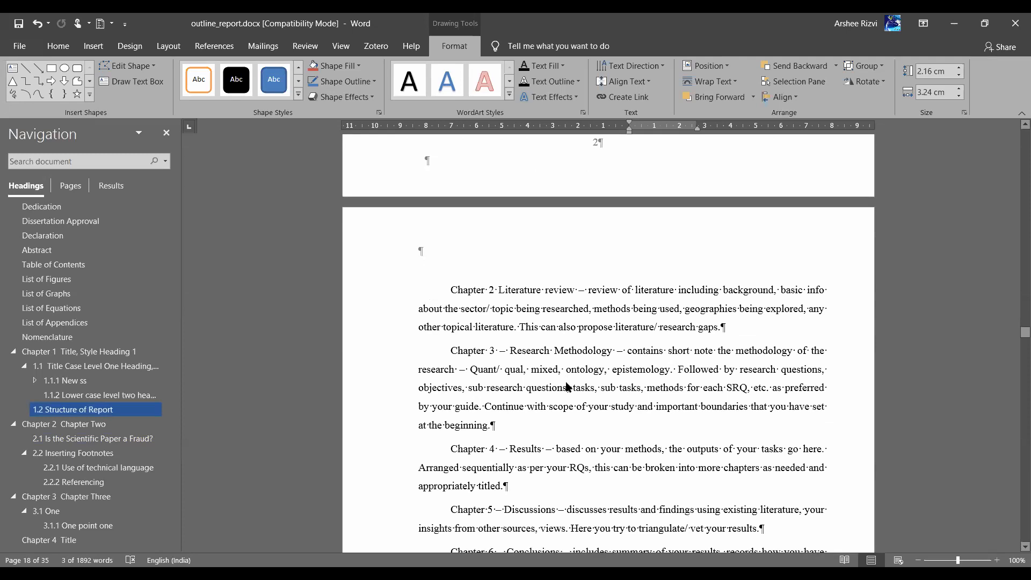
pyautogui.scroll(15, 567, 383)
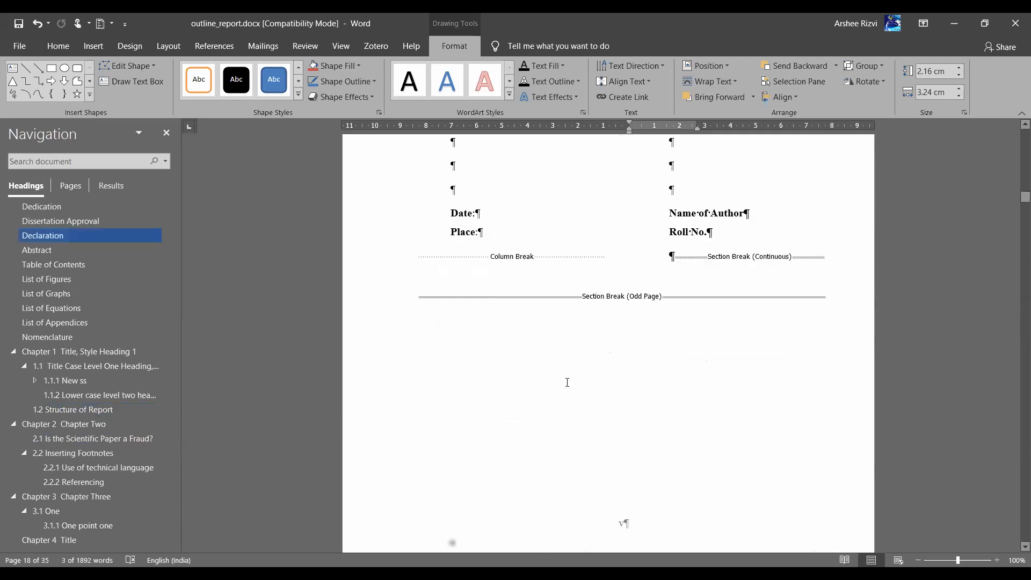
pyautogui.scroll(20, 567, 383)
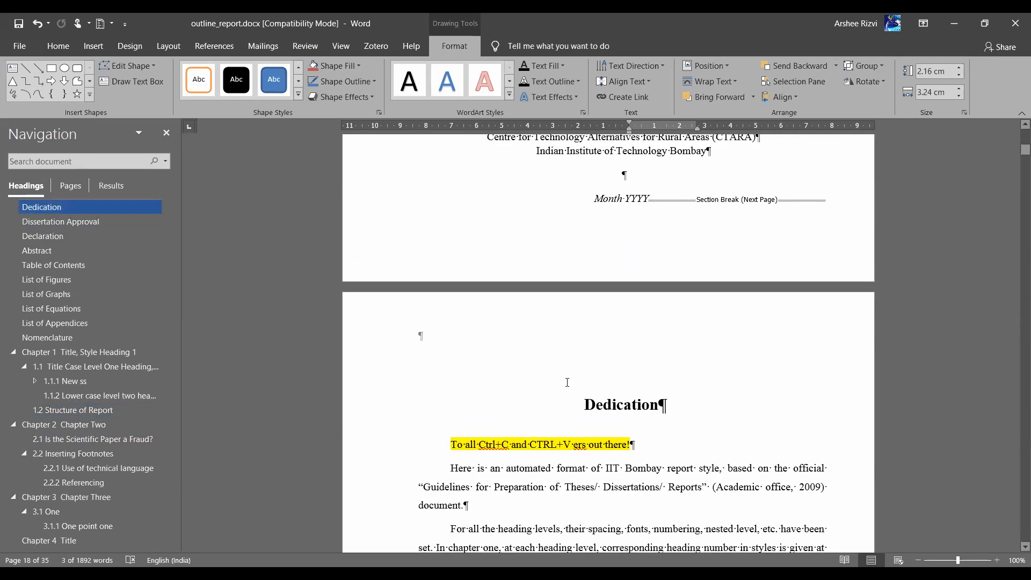
pyautogui.scroll(15, 567, 382)
pyautogui.scroll(-20, 566, 380)
pyautogui.click(559, 331)
pyautogui.scroll(-6, 559, 332)
pyautogui.scroll(-3, 558, 331)
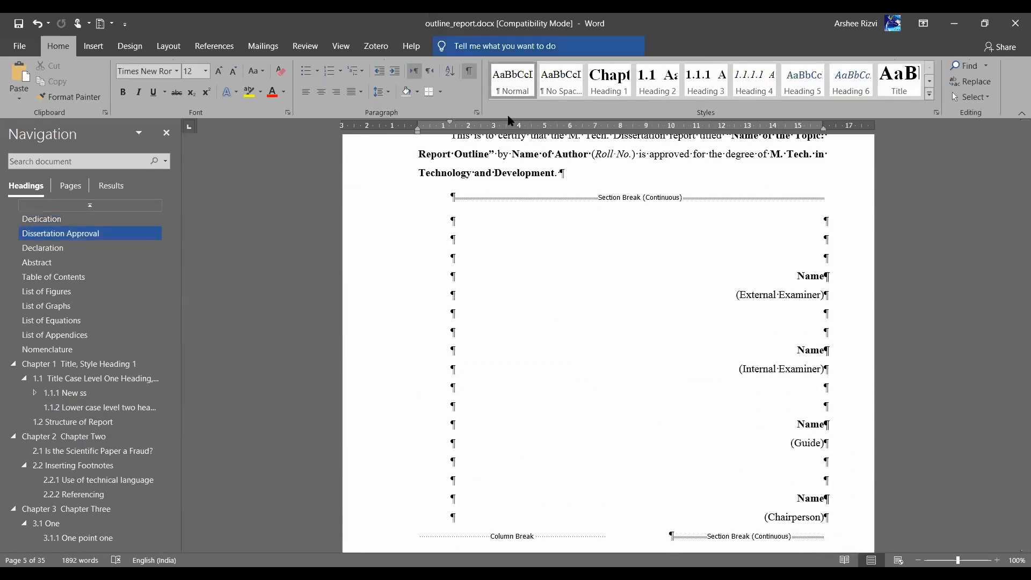
pyautogui.click(512, 170)
pyautogui.scroll(-7, 511, 171)
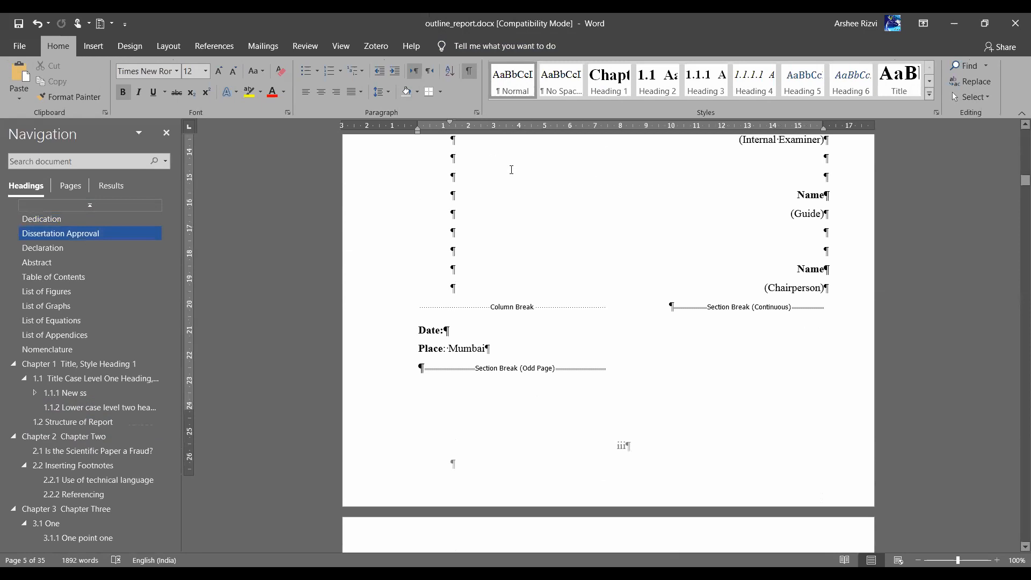
pyautogui.scroll(-10, 649, 487)
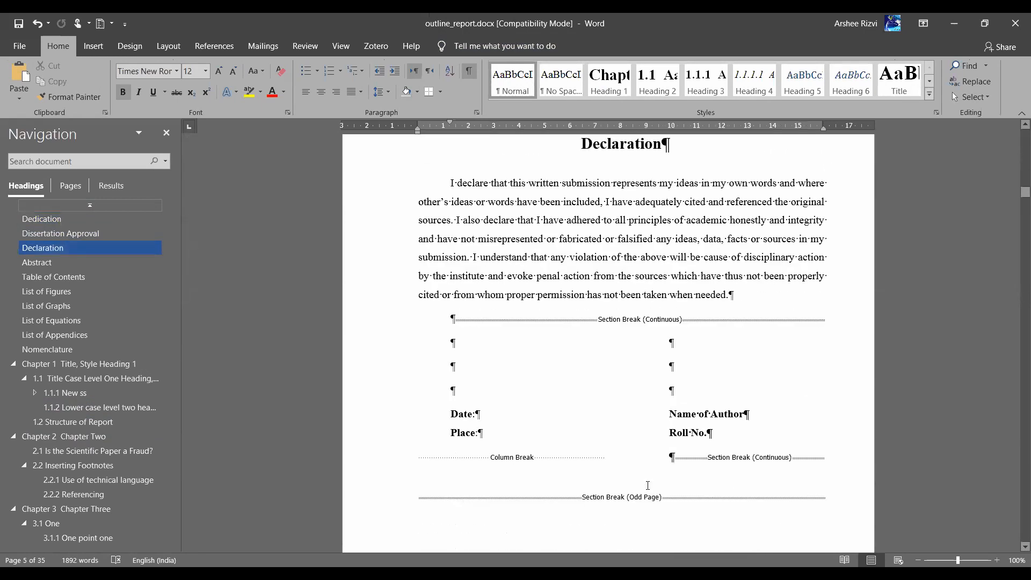
pyautogui.scroll(16, 648, 488)
pyautogui.scroll(15, 647, 485)
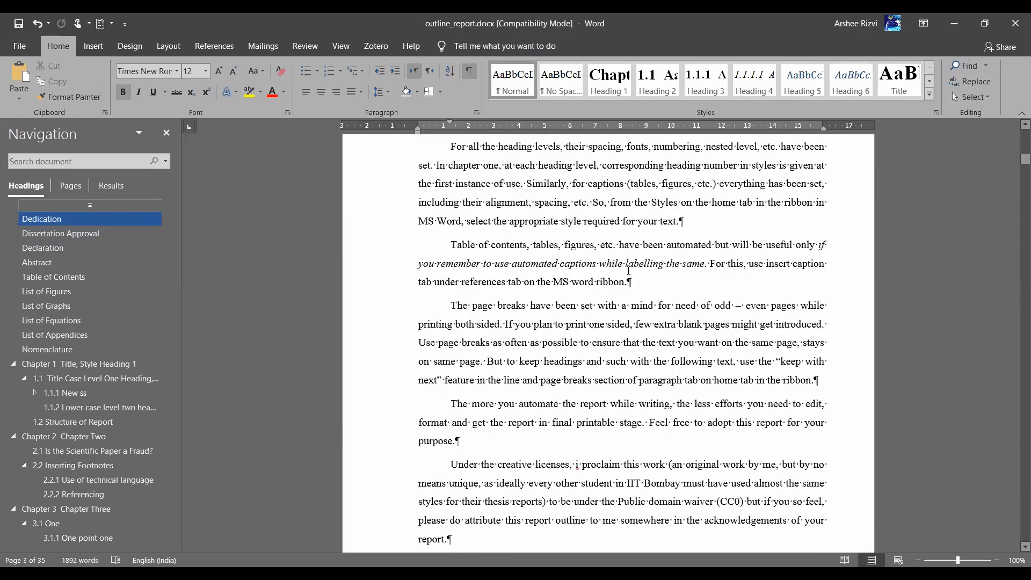
pyautogui.scroll(1, 629, 270)
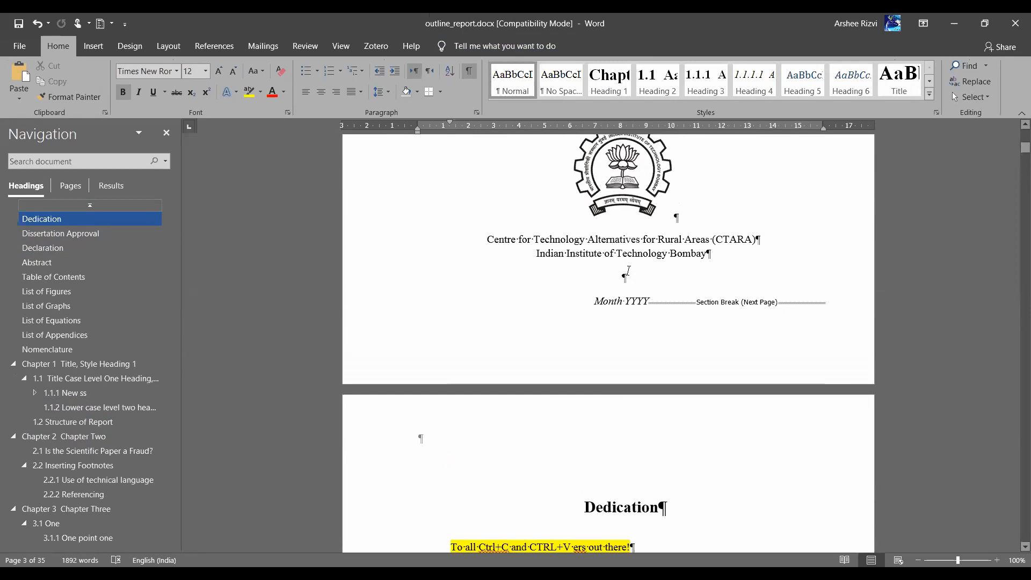
pyautogui.scroll(-1, 629, 270)
pyautogui.moveTo(594, 273); pyautogui.dragTo(647, 275)
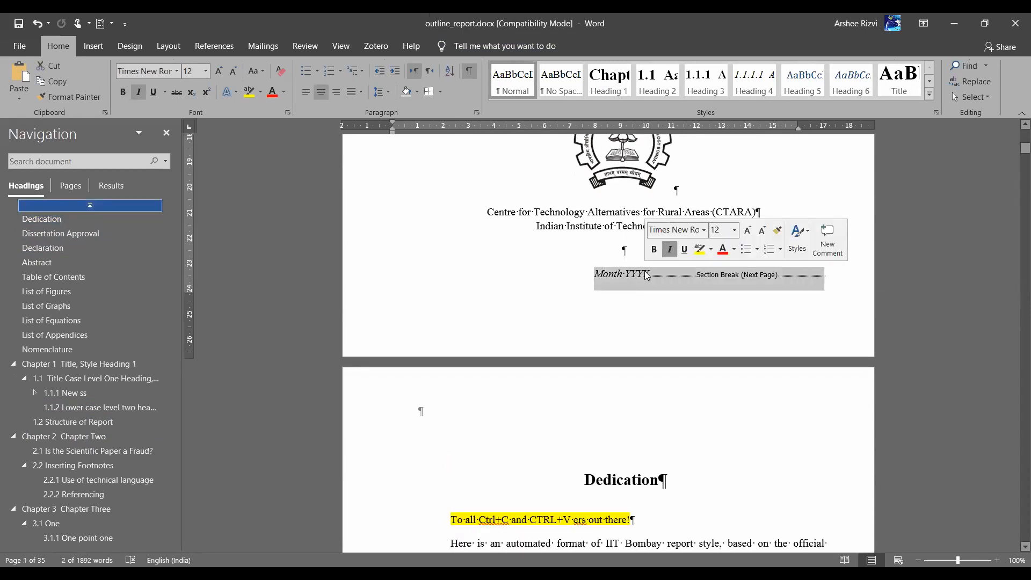
# Insert the date in Nov-21 format in place of Month YYYY
pyautogui.hotkey('shift', 'Left')
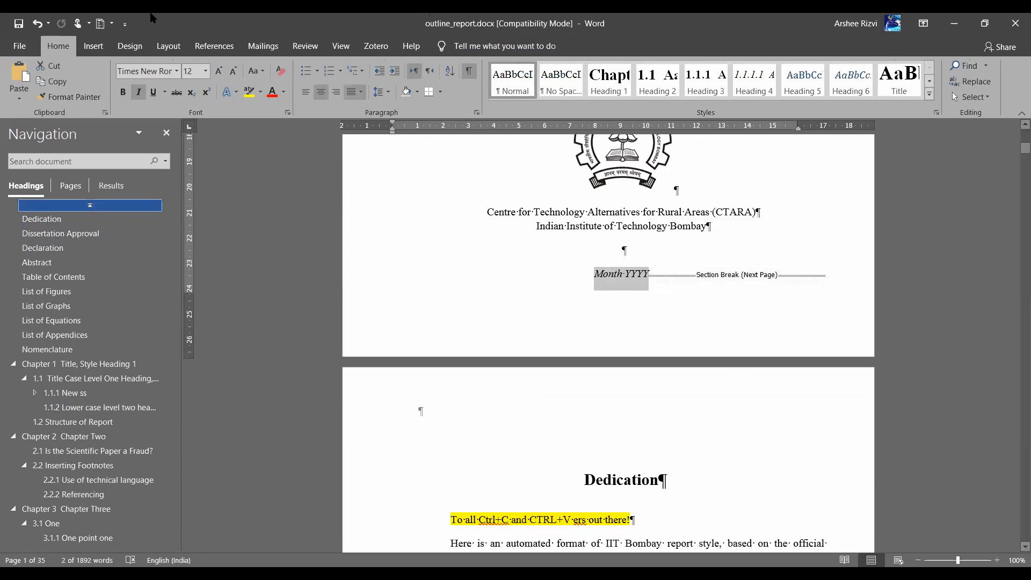
pyautogui.click(227, 47)
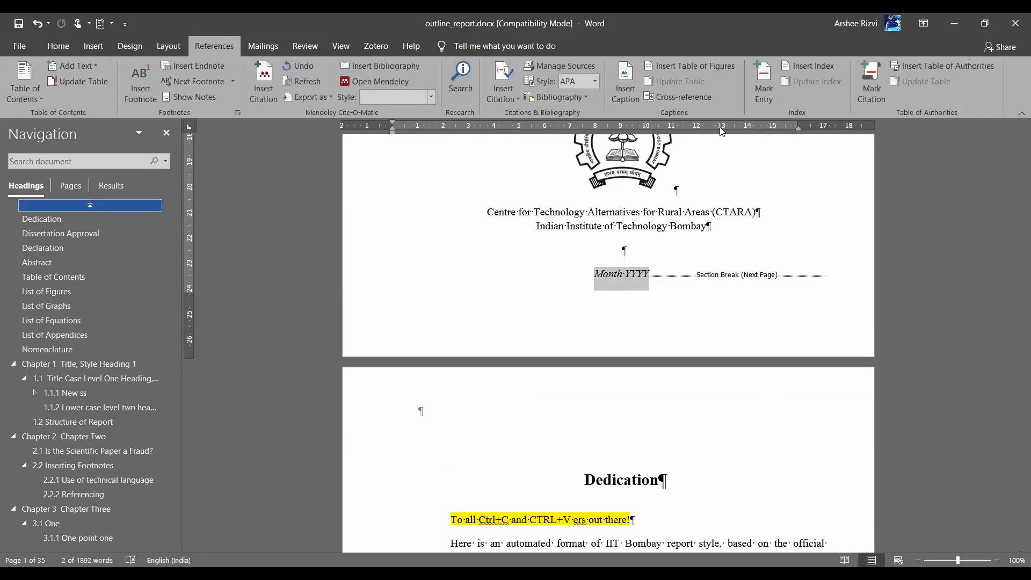
pyautogui.click(91, 47)
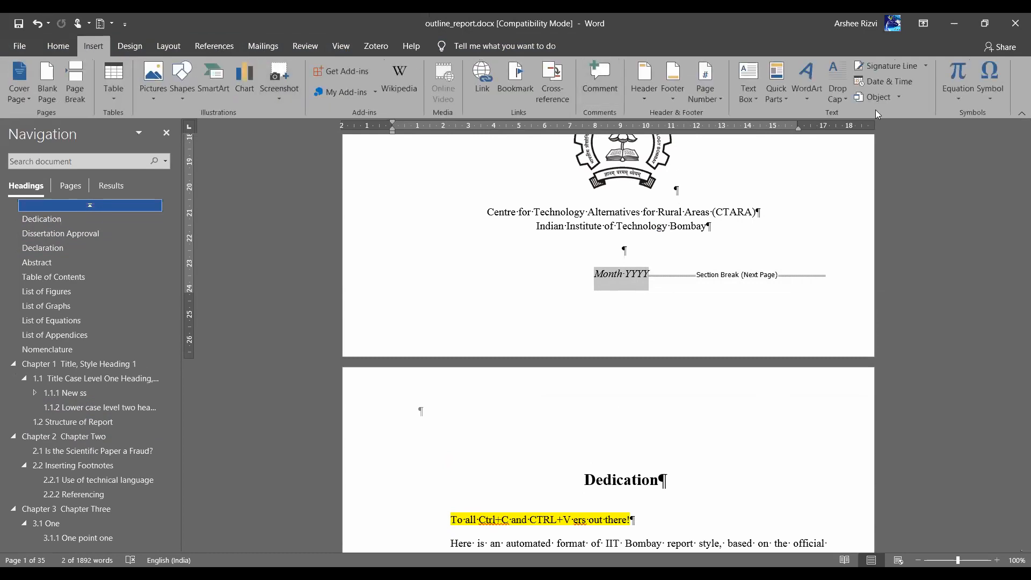
pyautogui.click(907, 84)
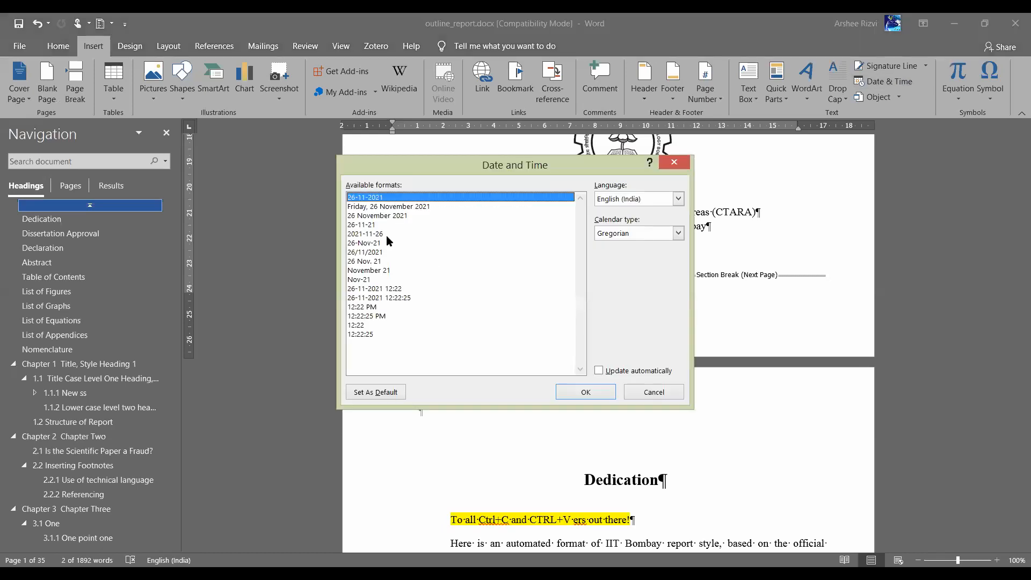
pyautogui.click(375, 271)
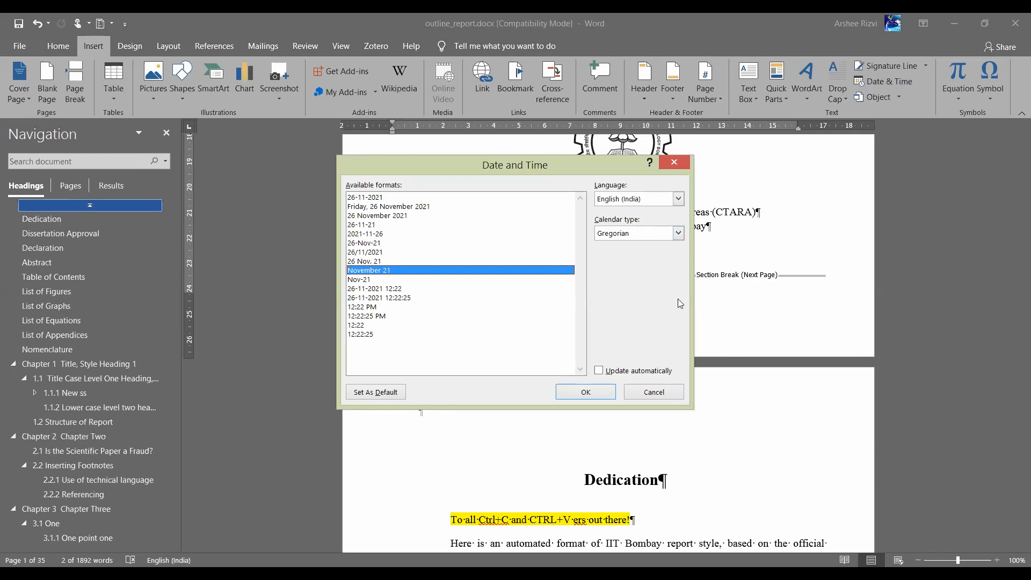
pyautogui.click(361, 280)
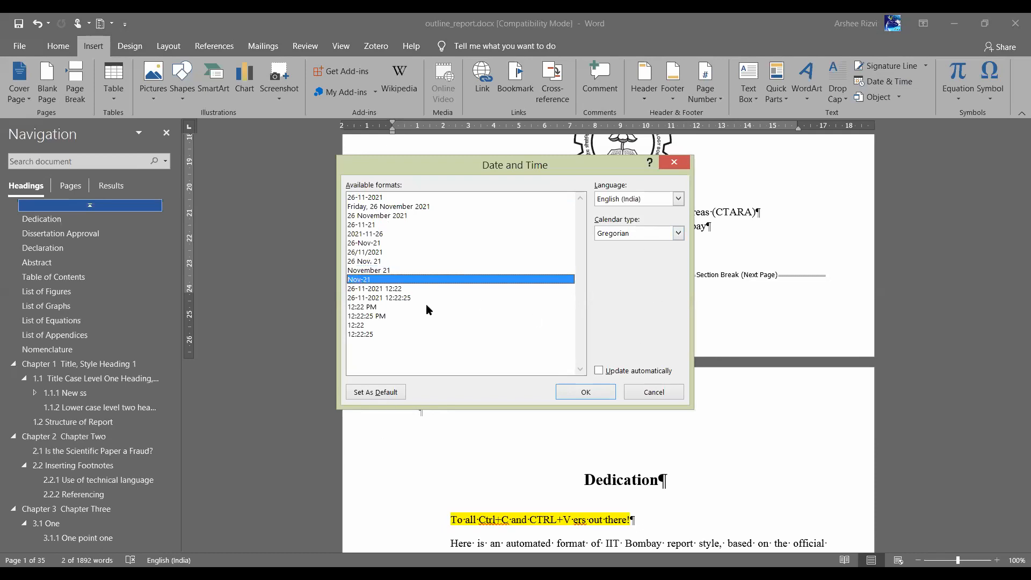
pyautogui.click(585, 393)
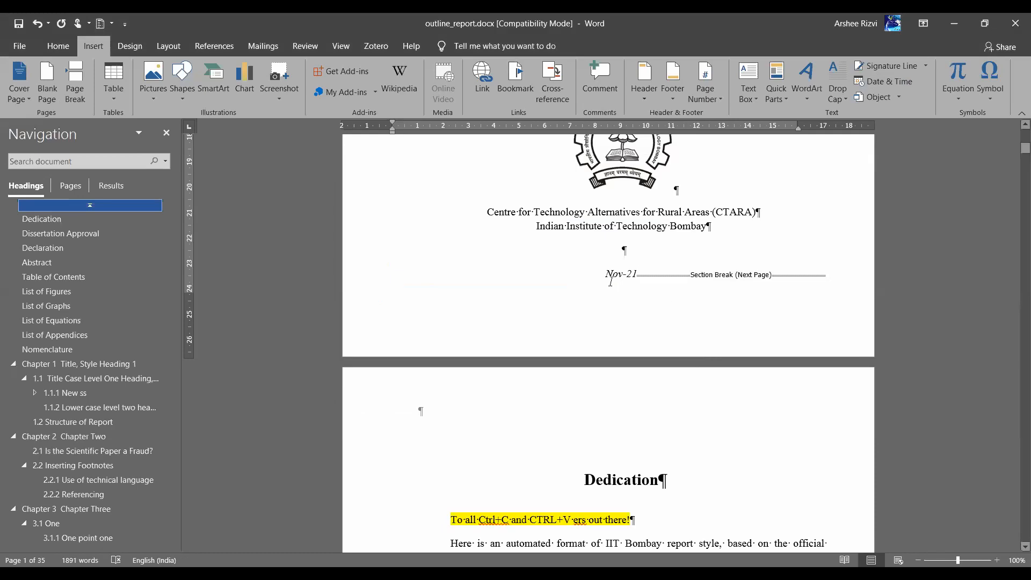
# Remove the extra tab before Nov-21 and check the date formats again without inserting
pyautogui.doubleClick(595, 273)
pyautogui.press('BackSpace')
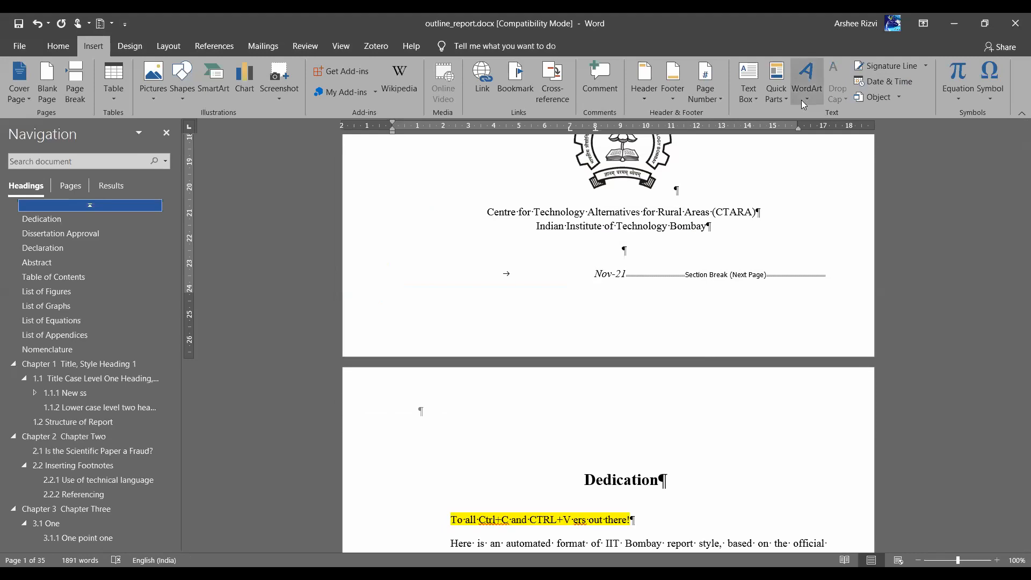
pyautogui.click(903, 82)
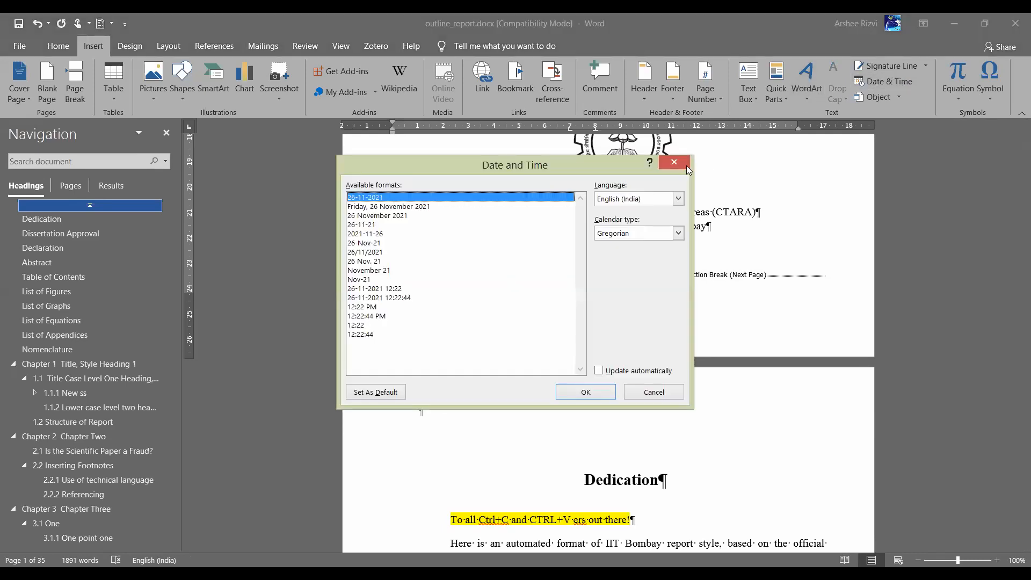
pyautogui.click(683, 168)
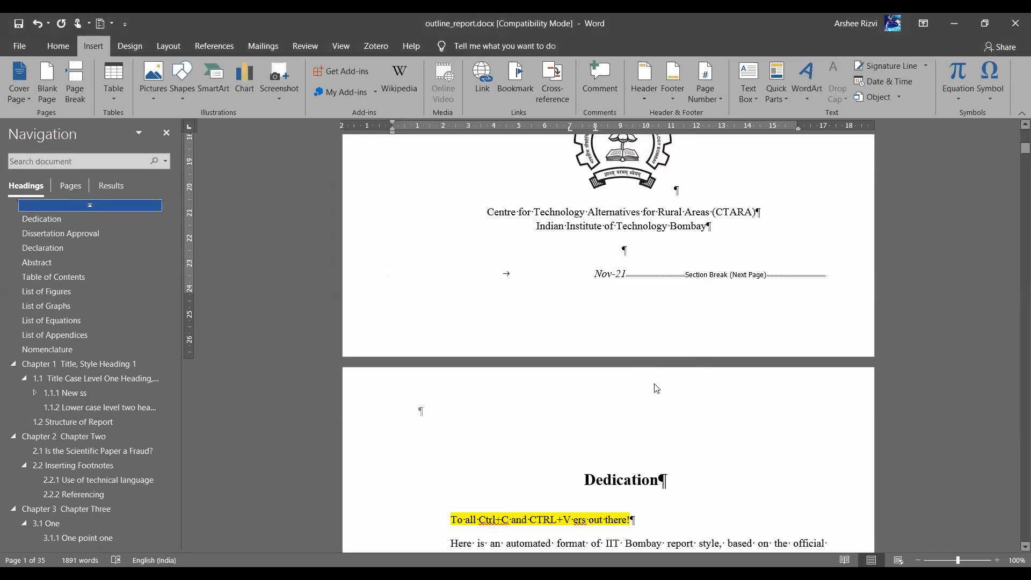
pyautogui.scroll(-3, 657, 387)
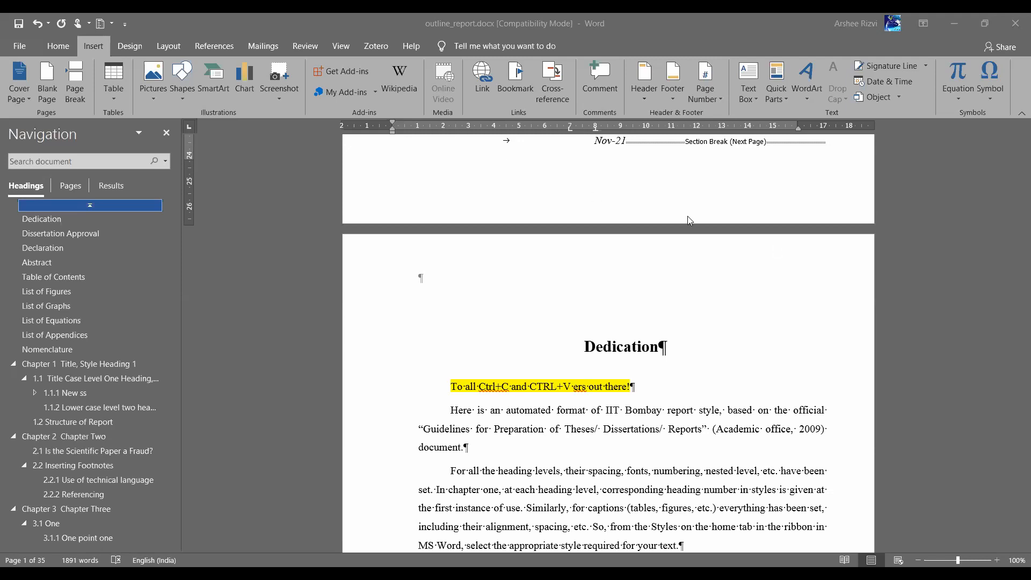
# Locate the 1.1.1.1 heading and review its paragraph spacing without changes
pyautogui.middleClick(647, 486)
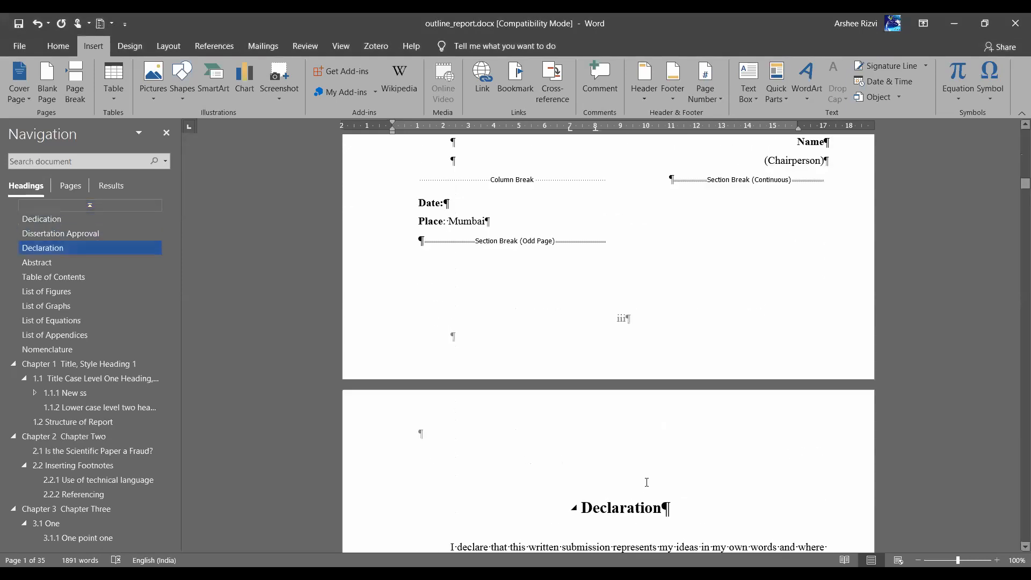
pyautogui.scroll(-7, 647, 483)
pyautogui.scroll(-20, 647, 482)
pyautogui.scroll(-10, 647, 469)
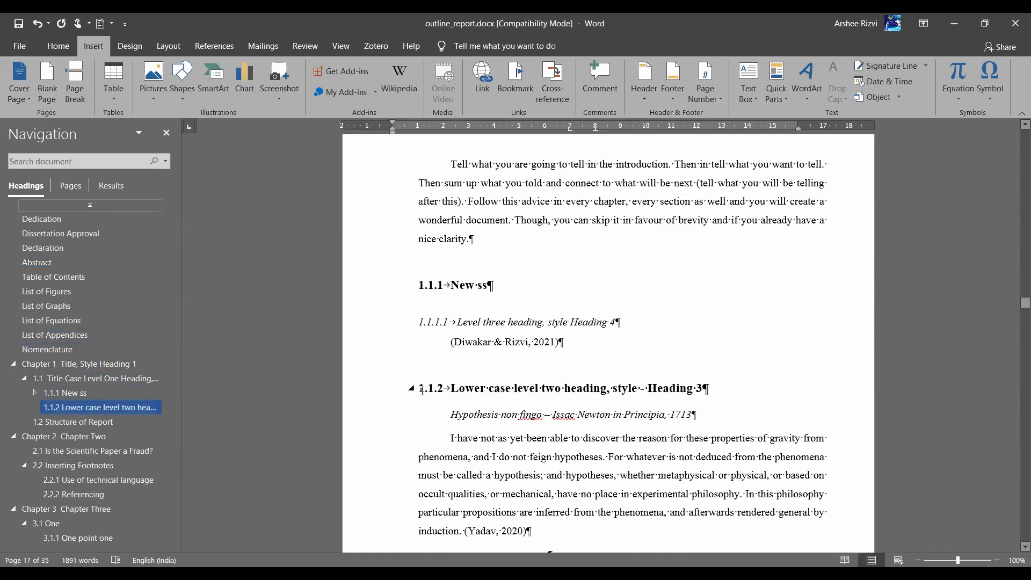
pyautogui.click(422, 391)
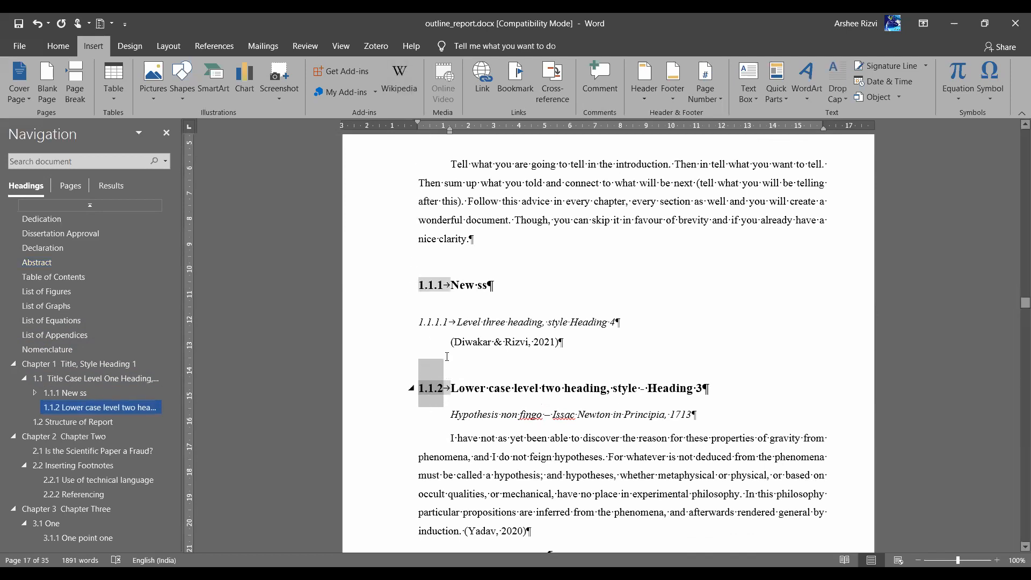
pyautogui.click(456, 321)
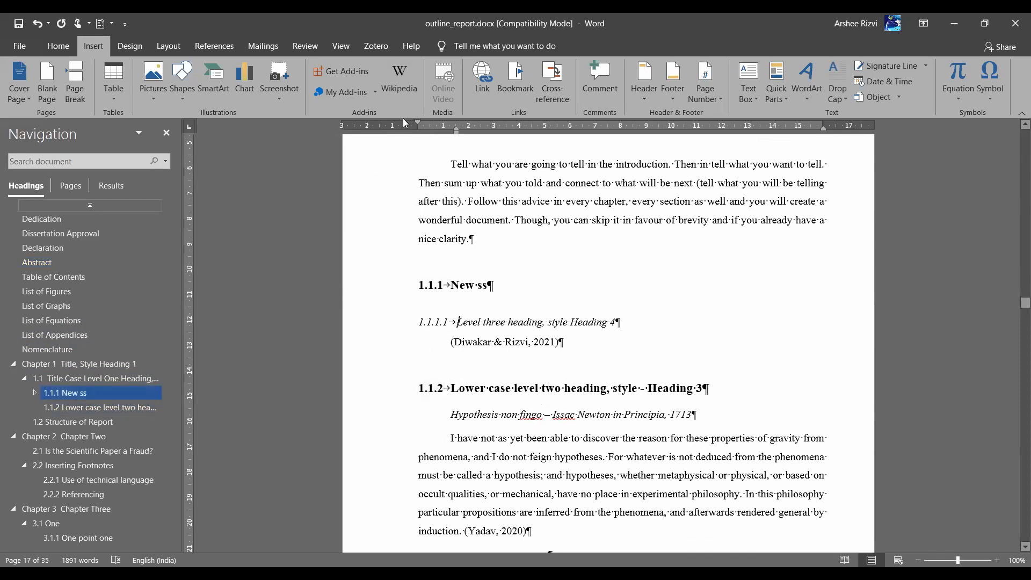
pyautogui.click(60, 47)
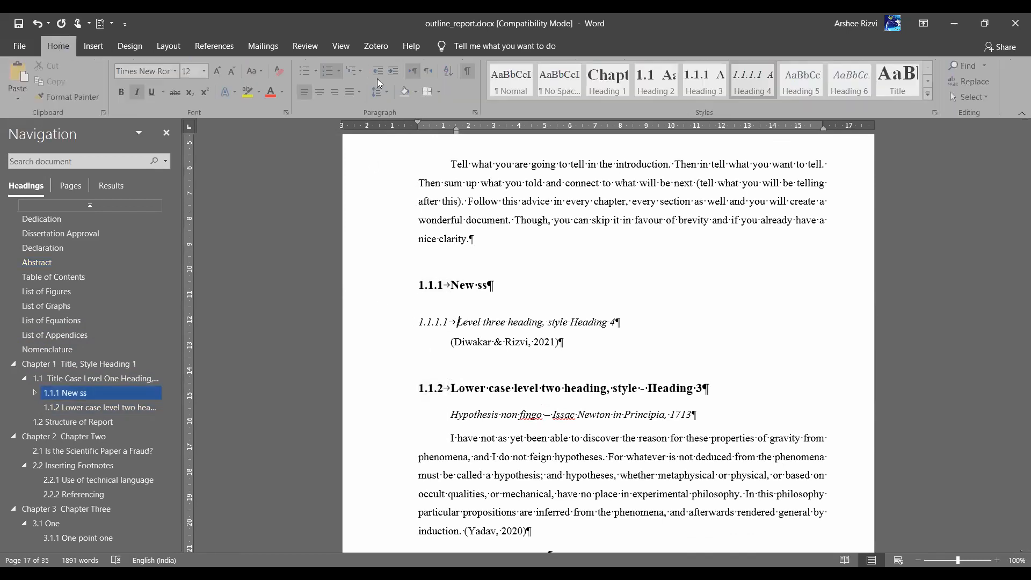
pyautogui.click(477, 113)
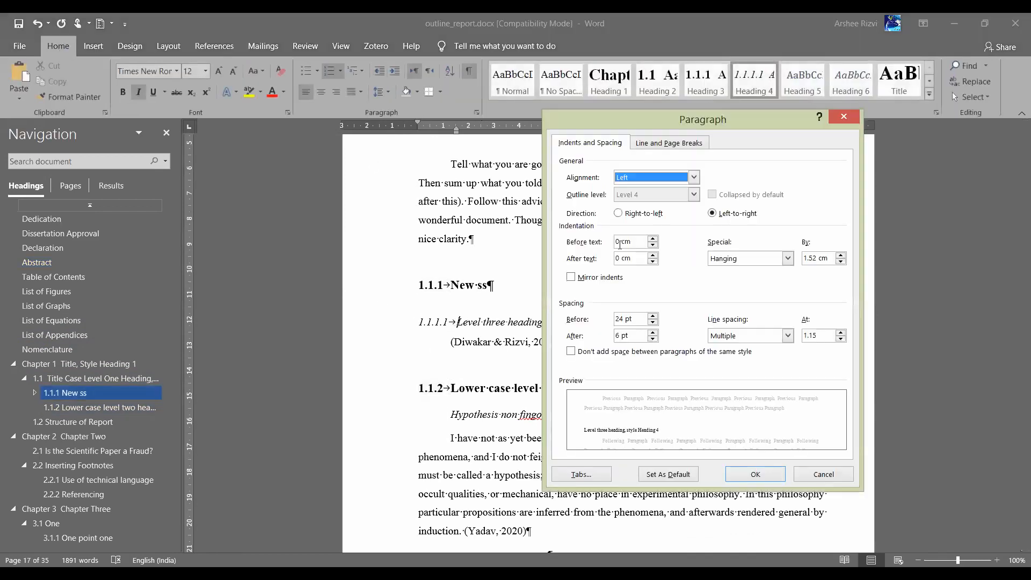
pyautogui.click(844, 117)
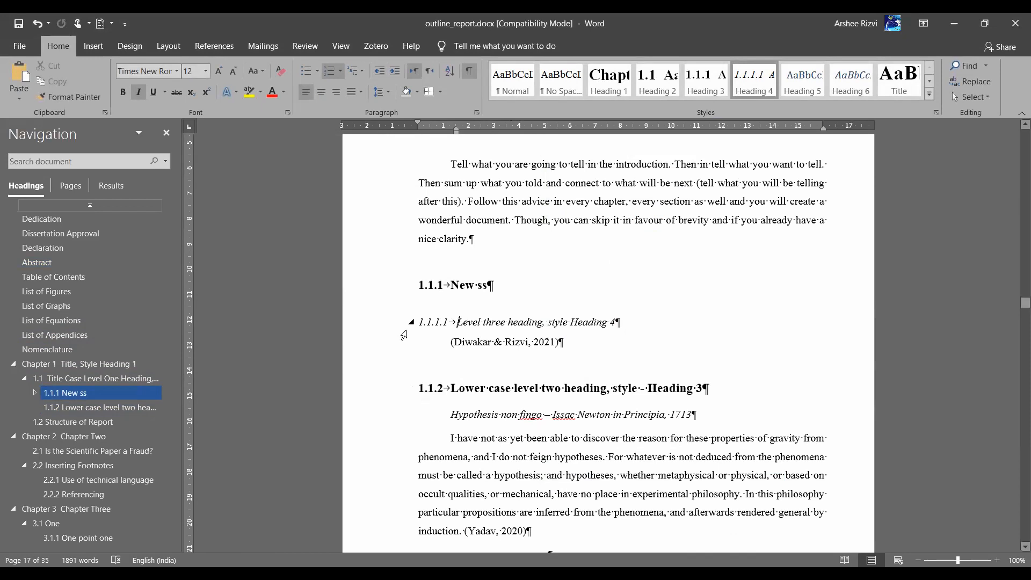
# Undo the accidental Heading 5 change and place the caret in the level three heading
pyautogui.hotkey('ctrl', 'z')
pyautogui.hotkey('ctrl', 'z')
pyautogui.hotkey('ctrl', 'z')
pyautogui.hotkey('ctrl', 'z')
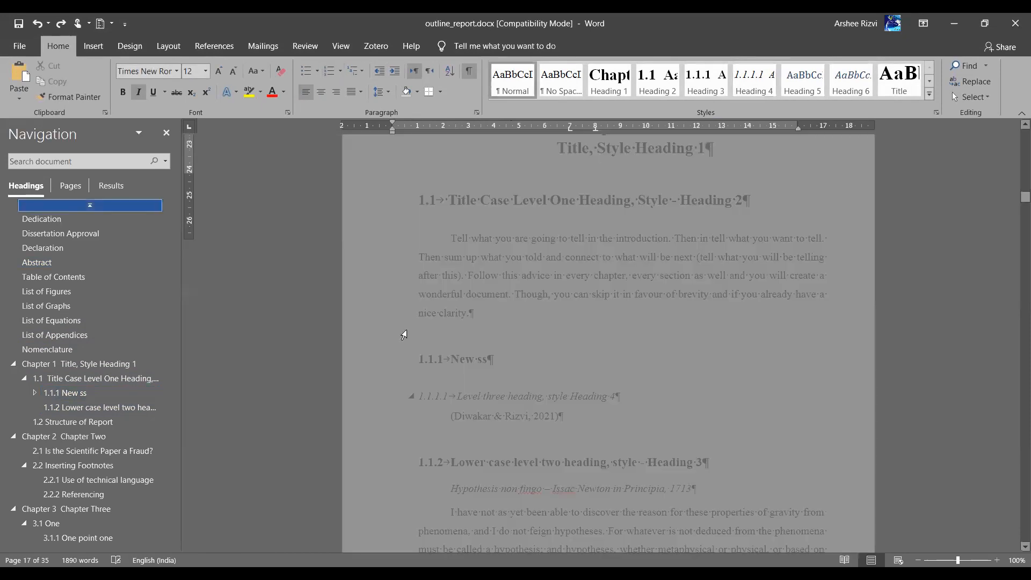
pyautogui.scroll(-20, 404, 335)
pyautogui.scroll(-20, 403, 334)
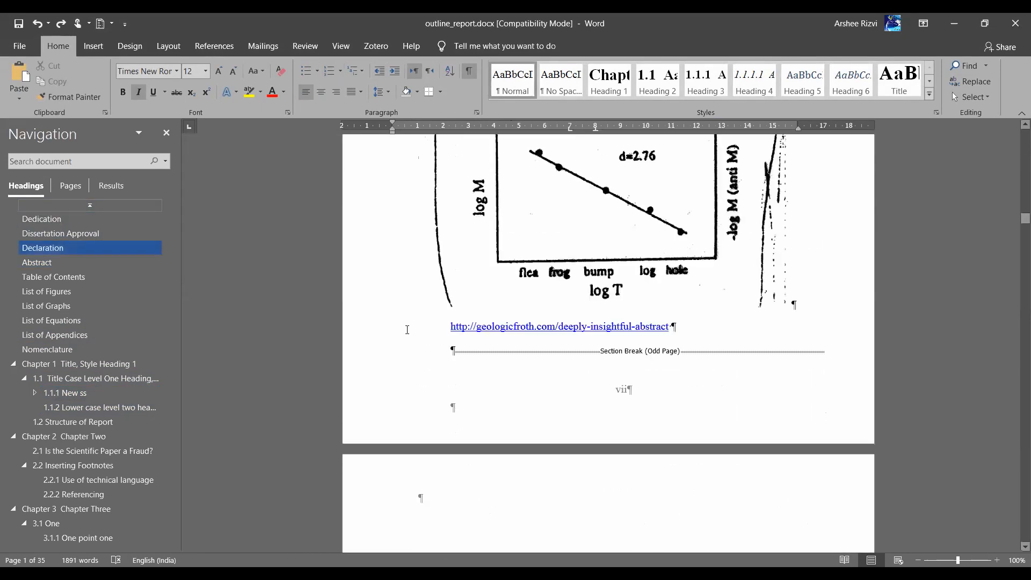
pyautogui.scroll(-15, 406, 335)
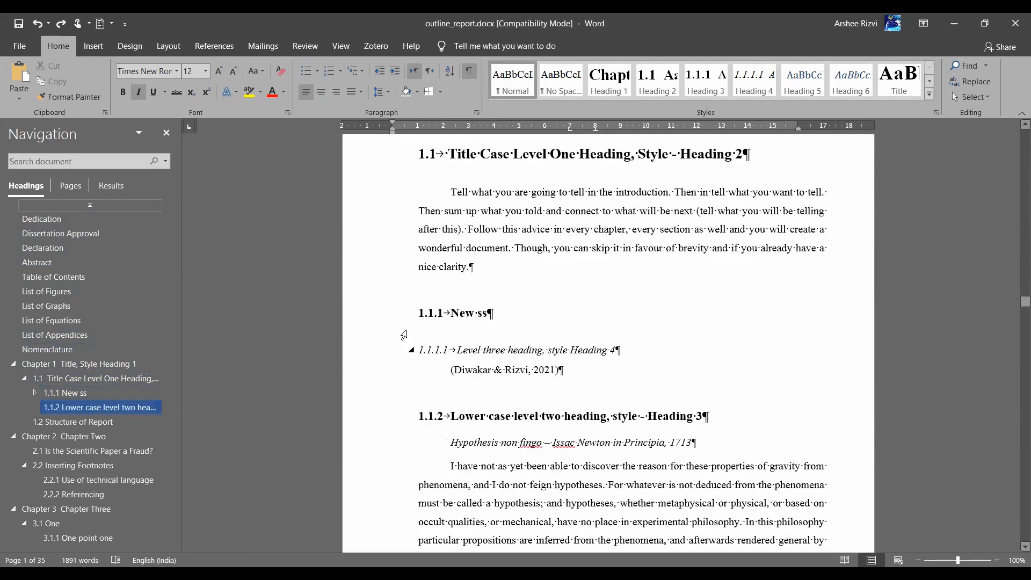
pyautogui.scroll(3, 457, 241)
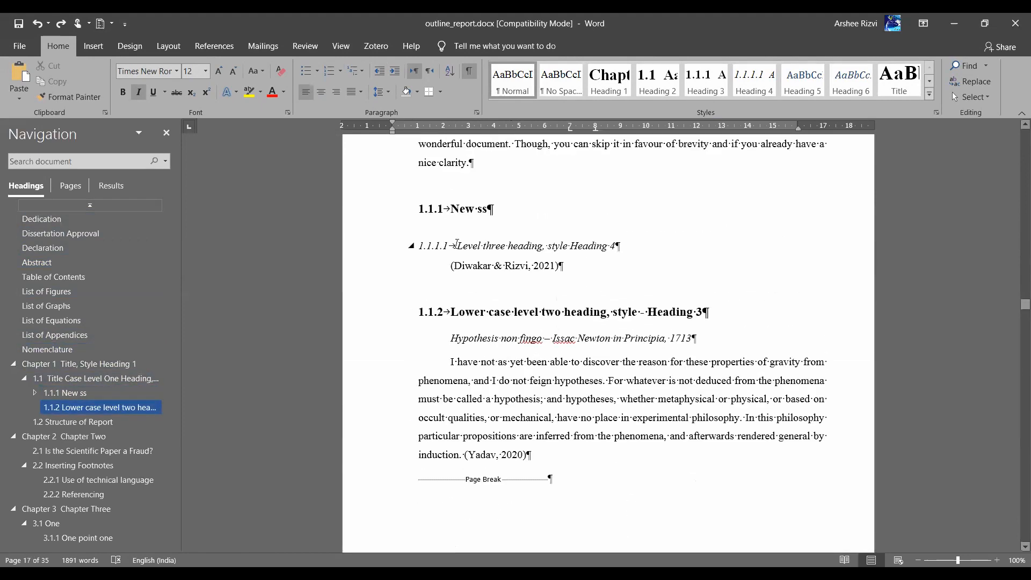
pyautogui.click(457, 244)
# Drag the 1.1.1.1 heading's indent back to the margin and update Heading 4 to match
pyautogui.moveTo(456, 131)
pyautogui.mouseDown()
pyautogui.moveTo(490, 131)
pyautogui.moveTo(431, 121)
pyautogui.moveTo(488, 129)
pyautogui.mouseUp()
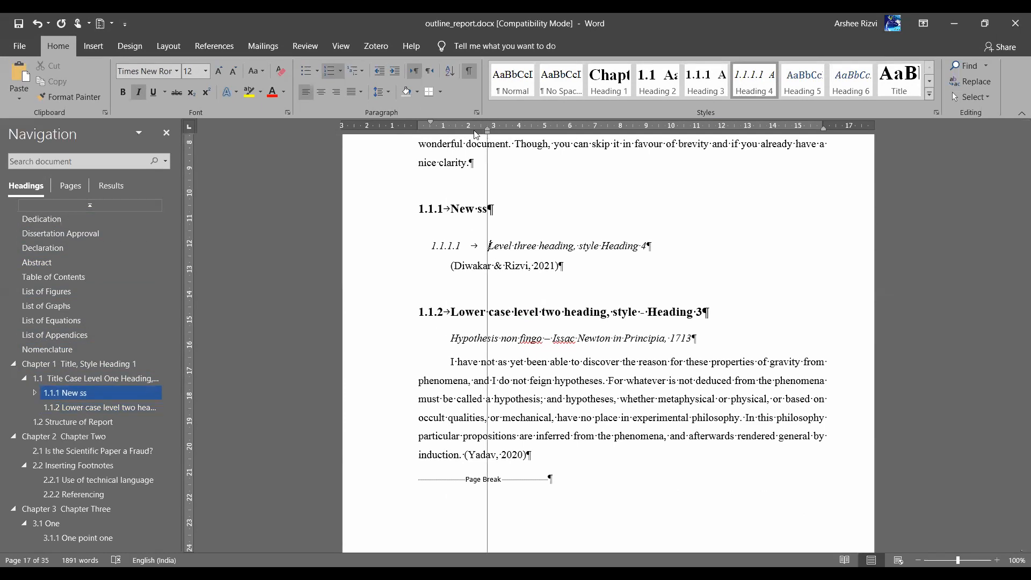
pyautogui.moveTo(474, 131); pyautogui.dragTo(419, 123)
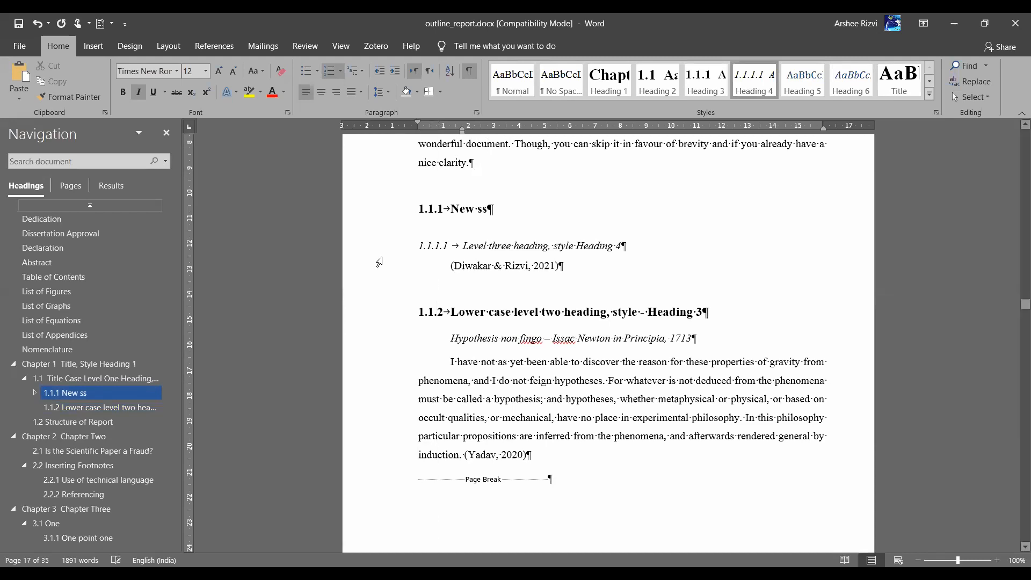
pyautogui.click(378, 257)
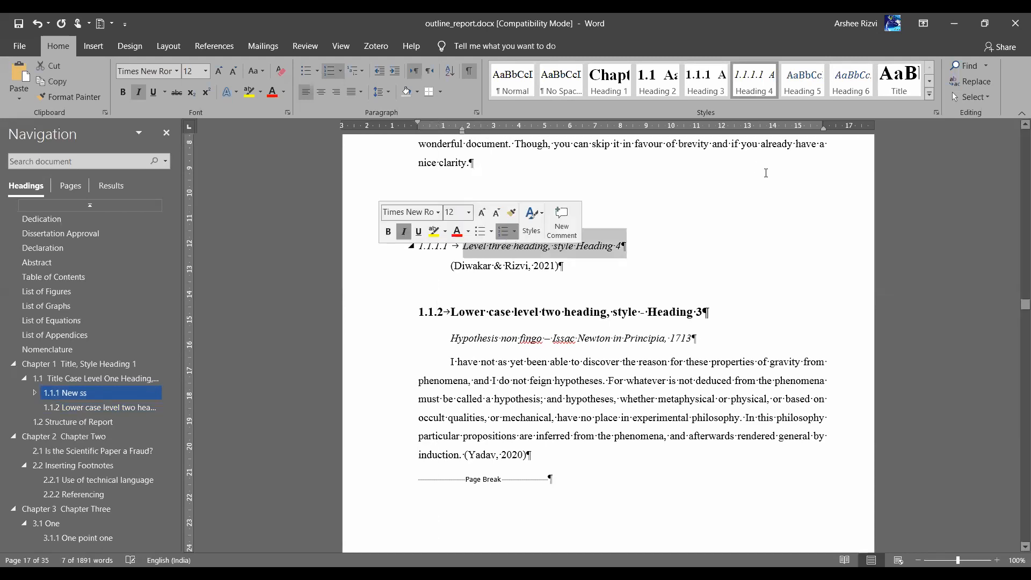
pyautogui.rightClick(750, 92)
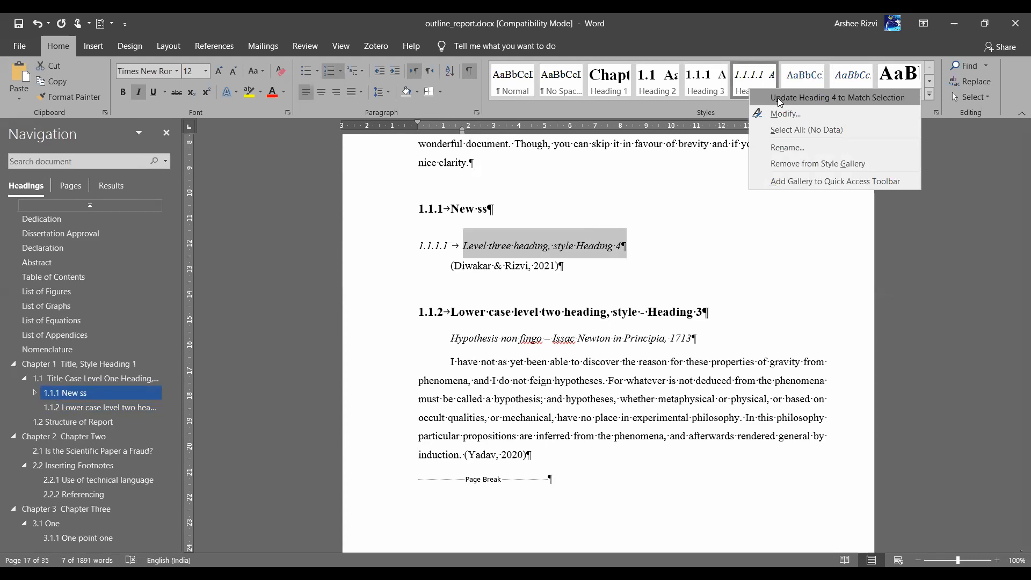
pyautogui.click(778, 97)
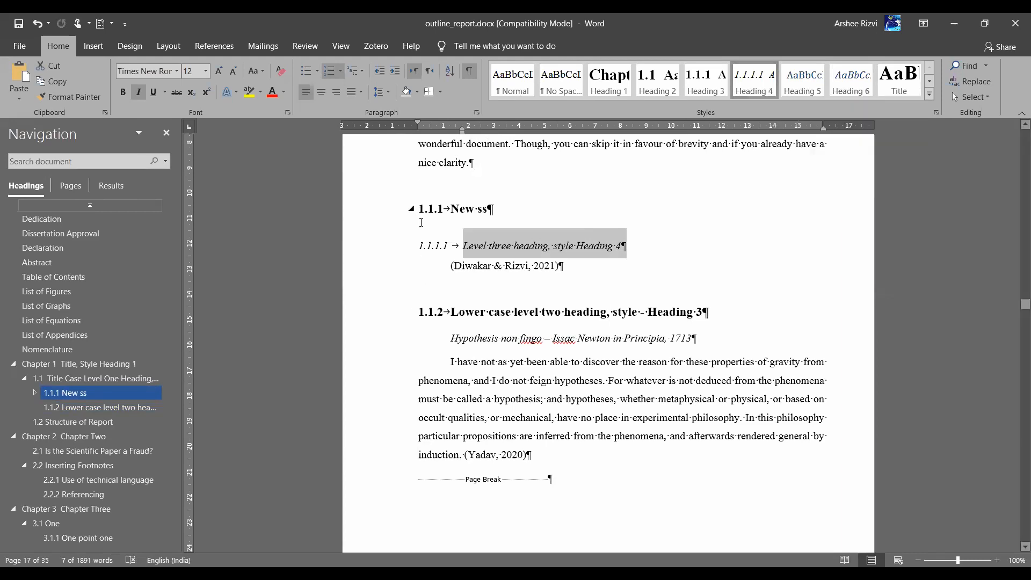
pyautogui.click(508, 280)
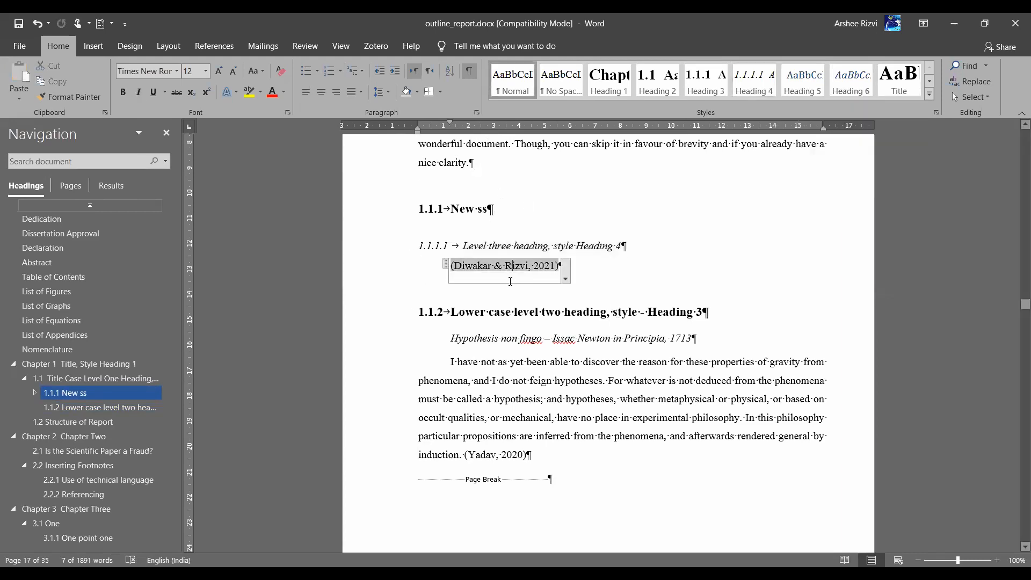
# Make the 1.1.2 heading 16 pt with 24 pt space after
pyautogui.scroll(-3, 509, 280)
pyautogui.scroll(-1, 510, 280)
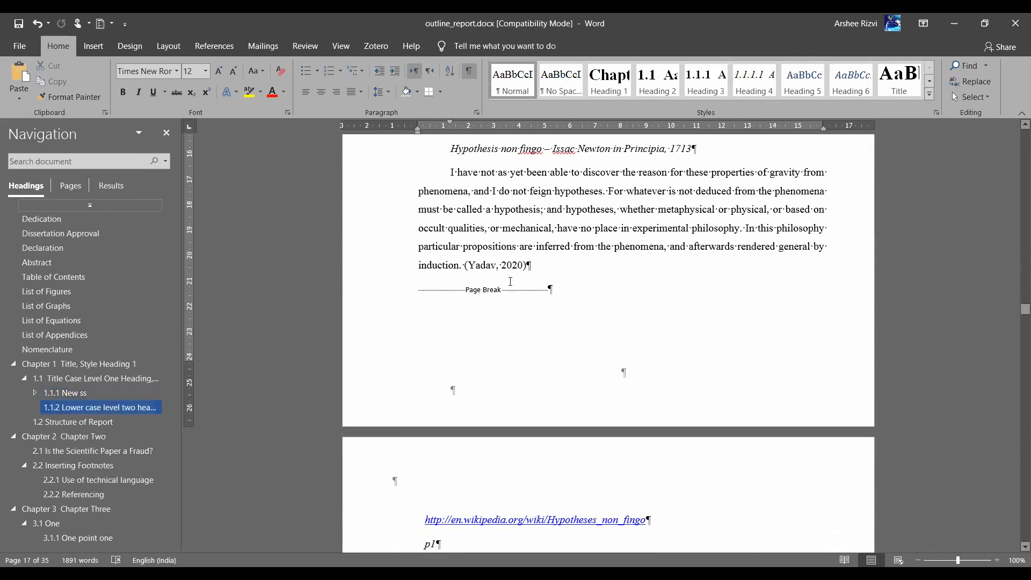
pyautogui.scroll(3, 591, 185)
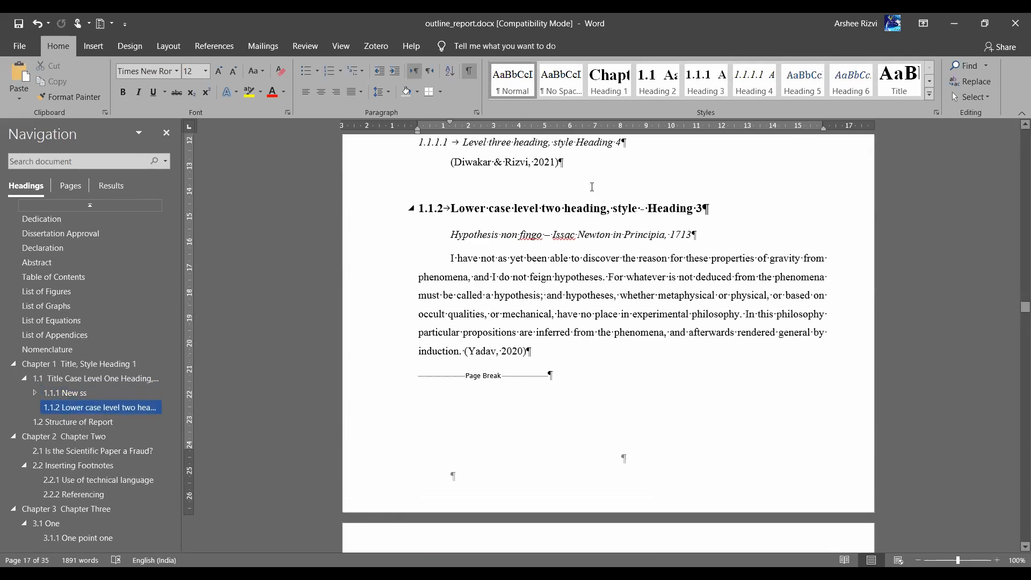
pyautogui.click(354, 278)
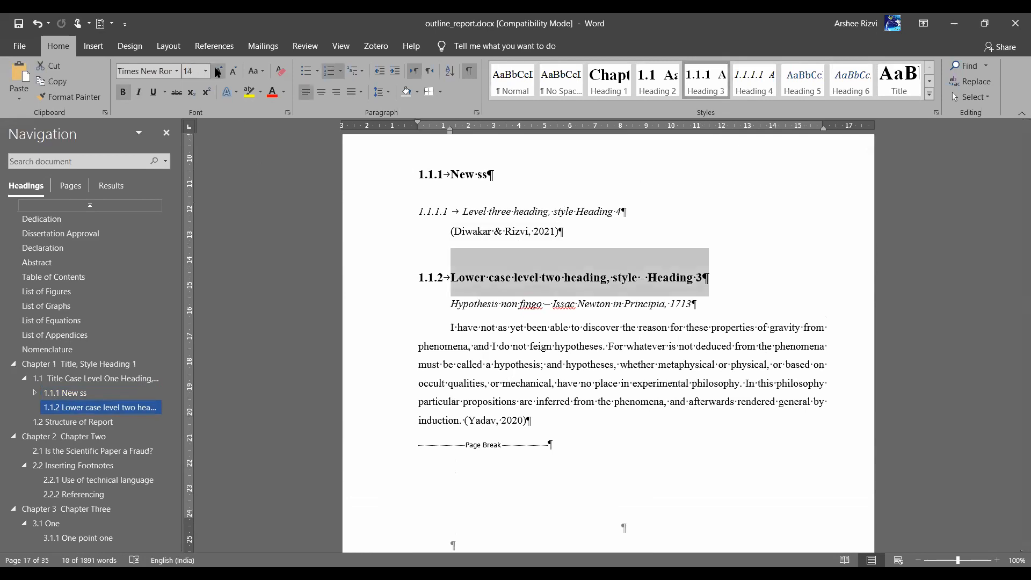
pyautogui.click(219, 71)
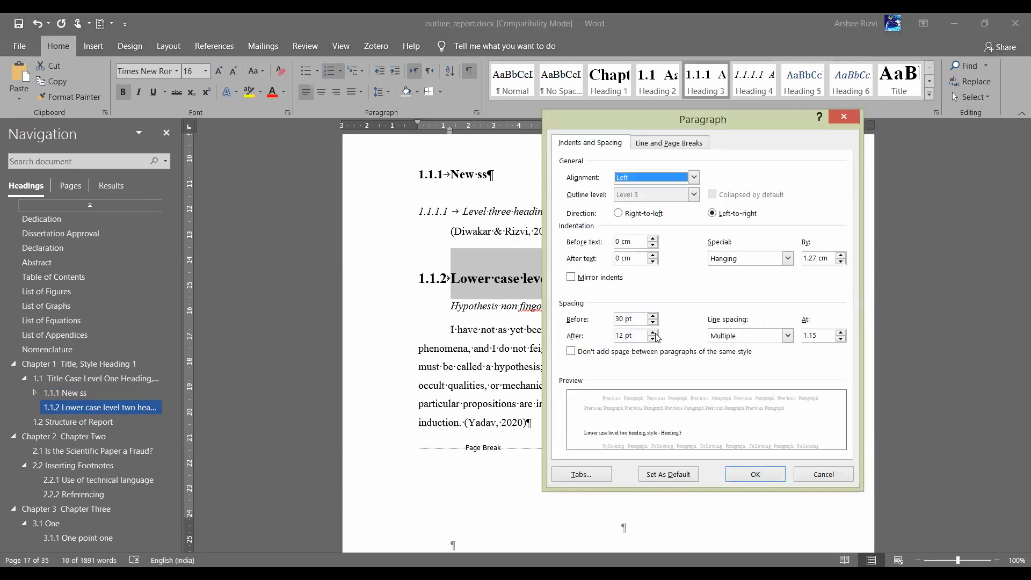
pyautogui.click(655, 333)
pyautogui.click(655, 337)
pyautogui.click(764, 476)
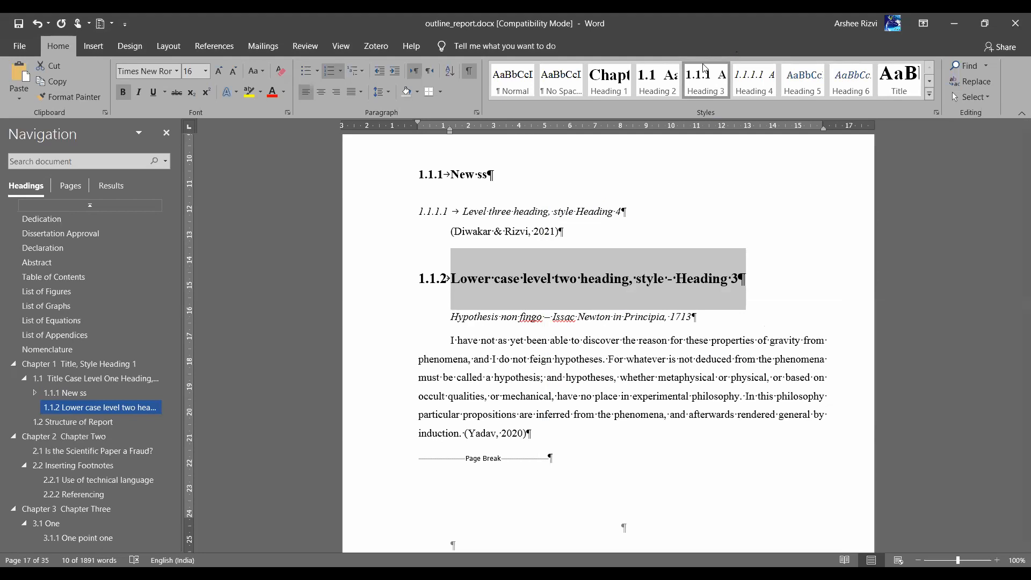
# Update Heading 3 to match it, then review the 2.2.1 heading's paragraph spacing
pyautogui.rightClick(702, 74)
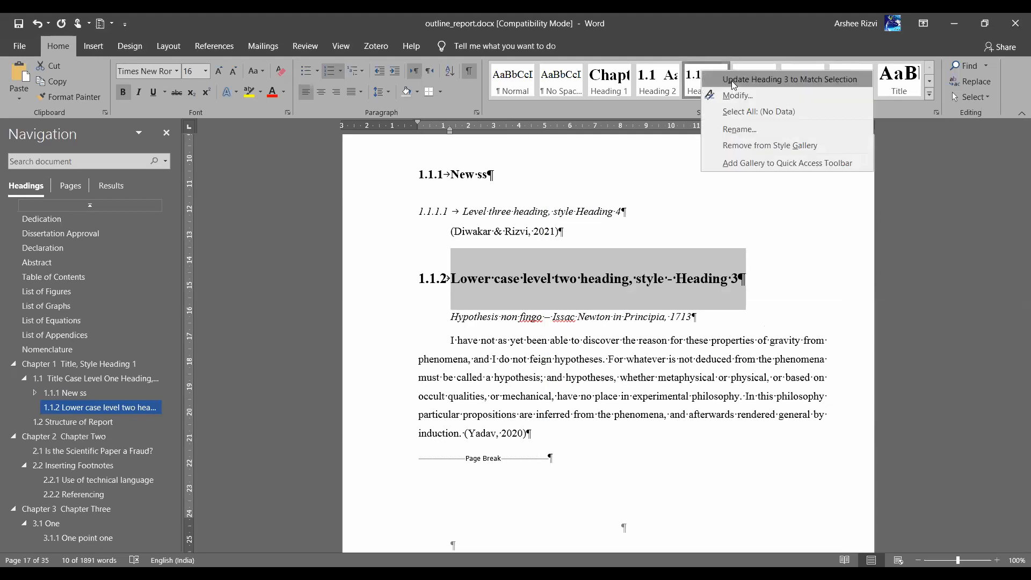
pyautogui.click(731, 80)
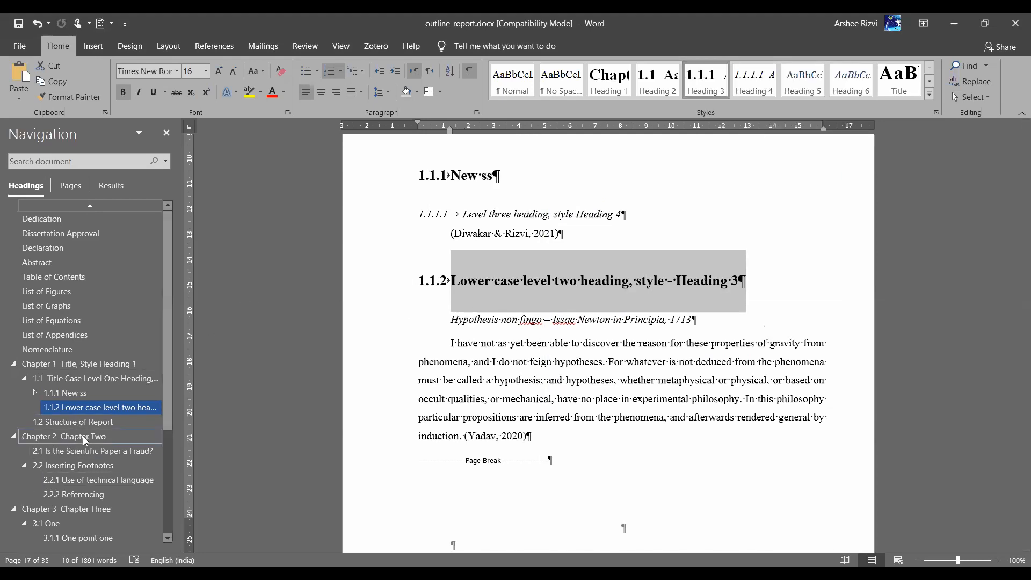
pyautogui.click(78, 477)
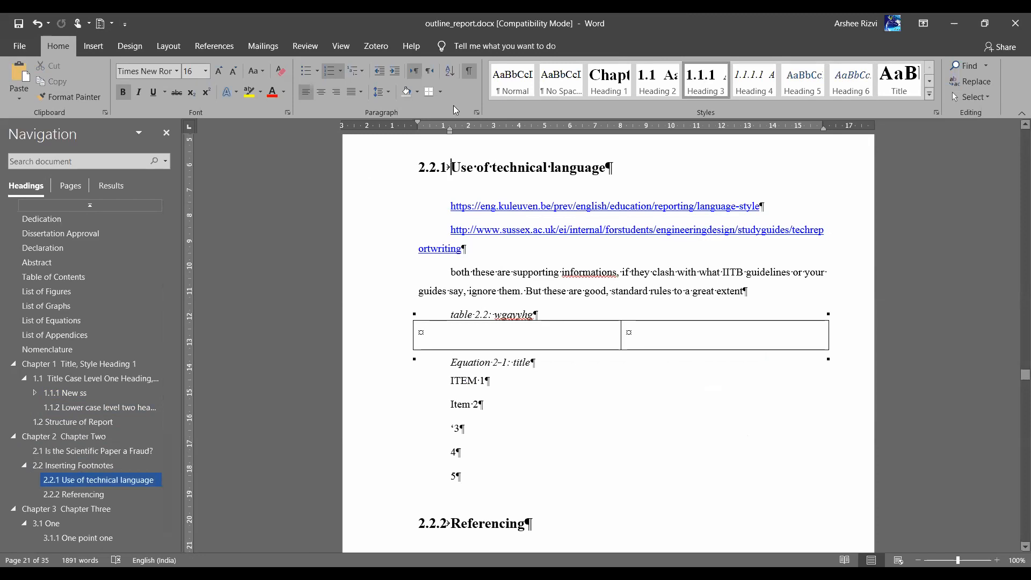
pyautogui.click(475, 111)
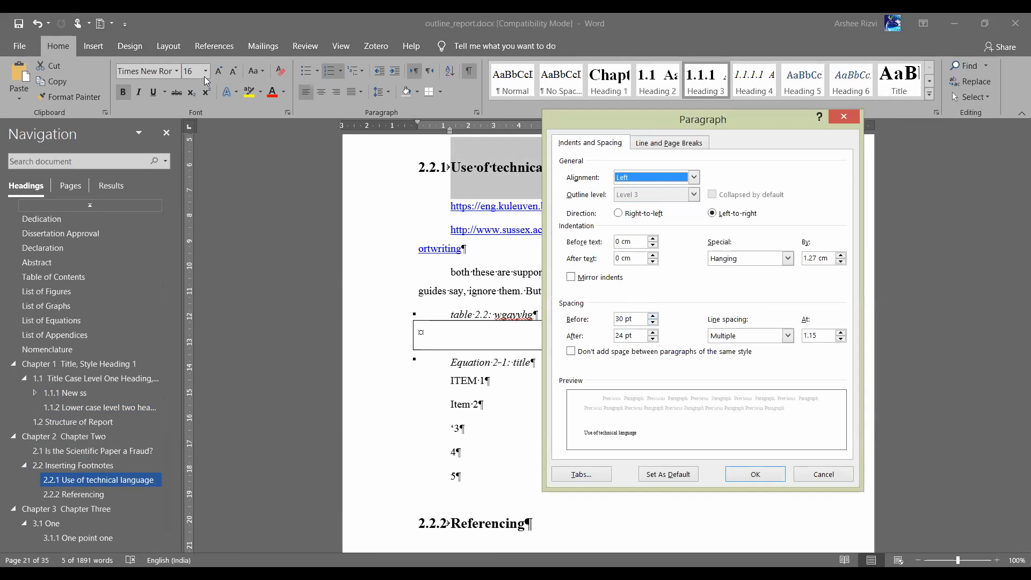
pyautogui.click(824, 475)
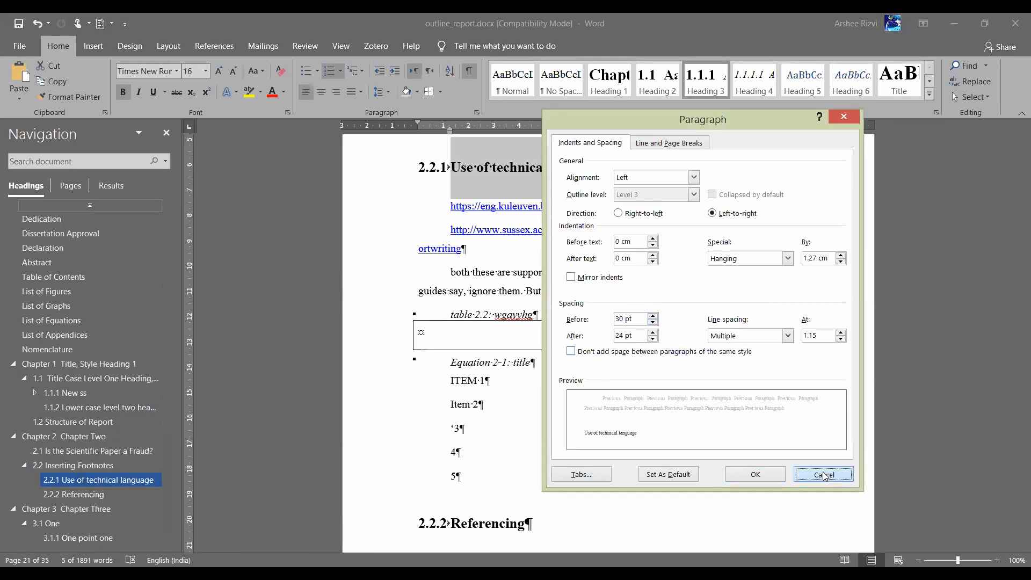
pyautogui.scroll(-3, 825, 476)
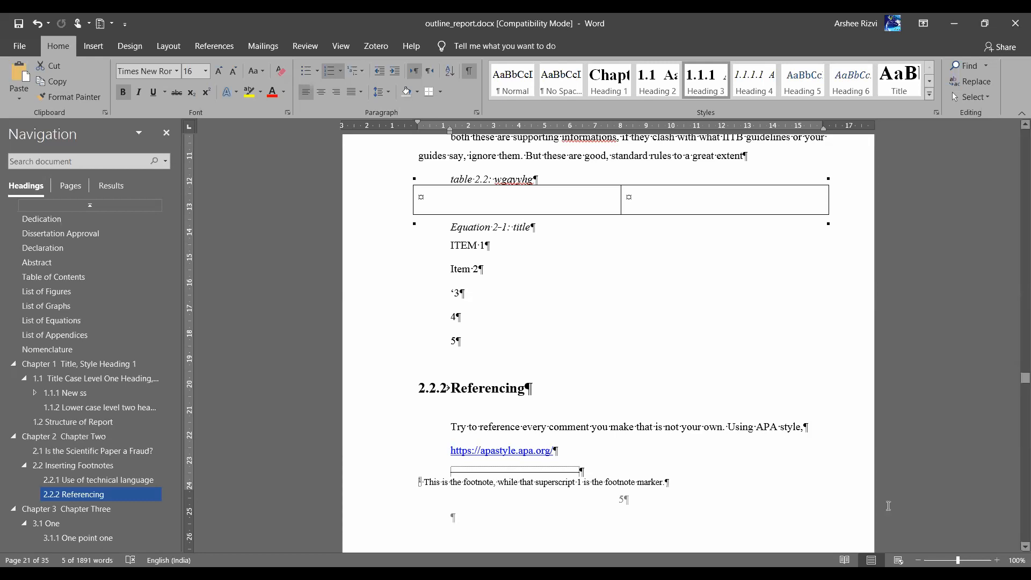
# Return to the thesis document with the 2.2.2 Referencing section in view
pyautogui.hotkey('alt', 'Tab')
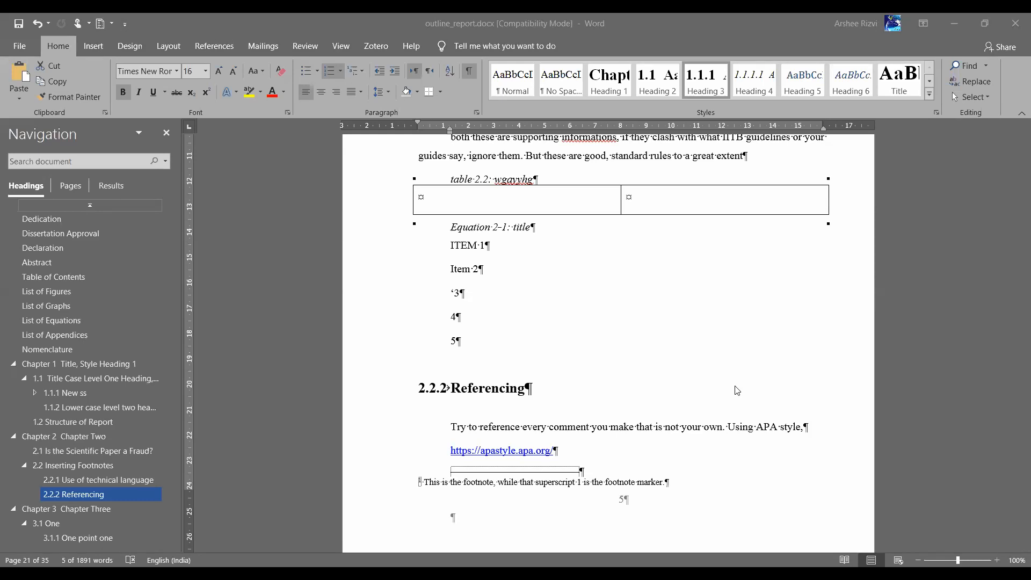
pyautogui.click(523, 346)
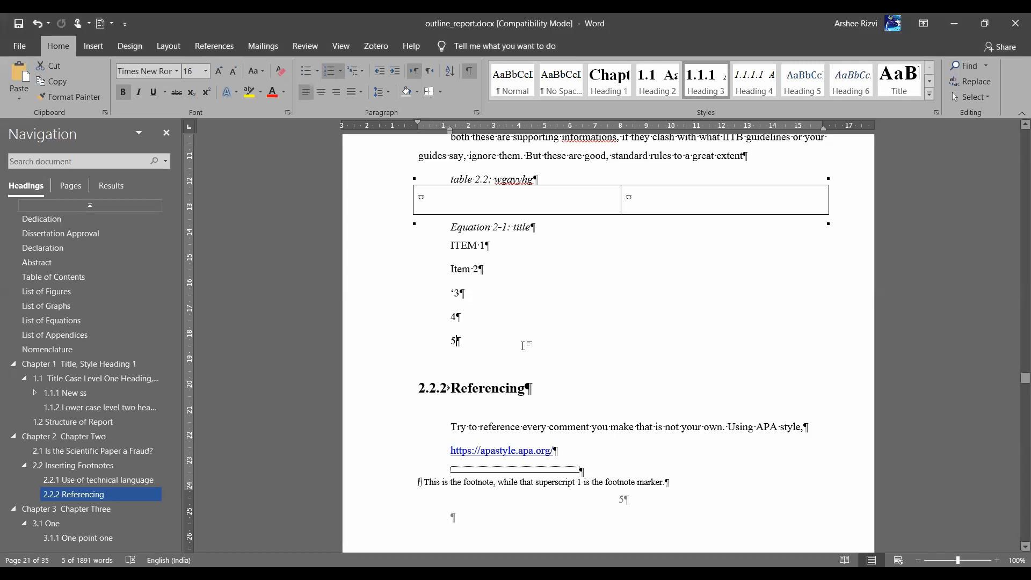